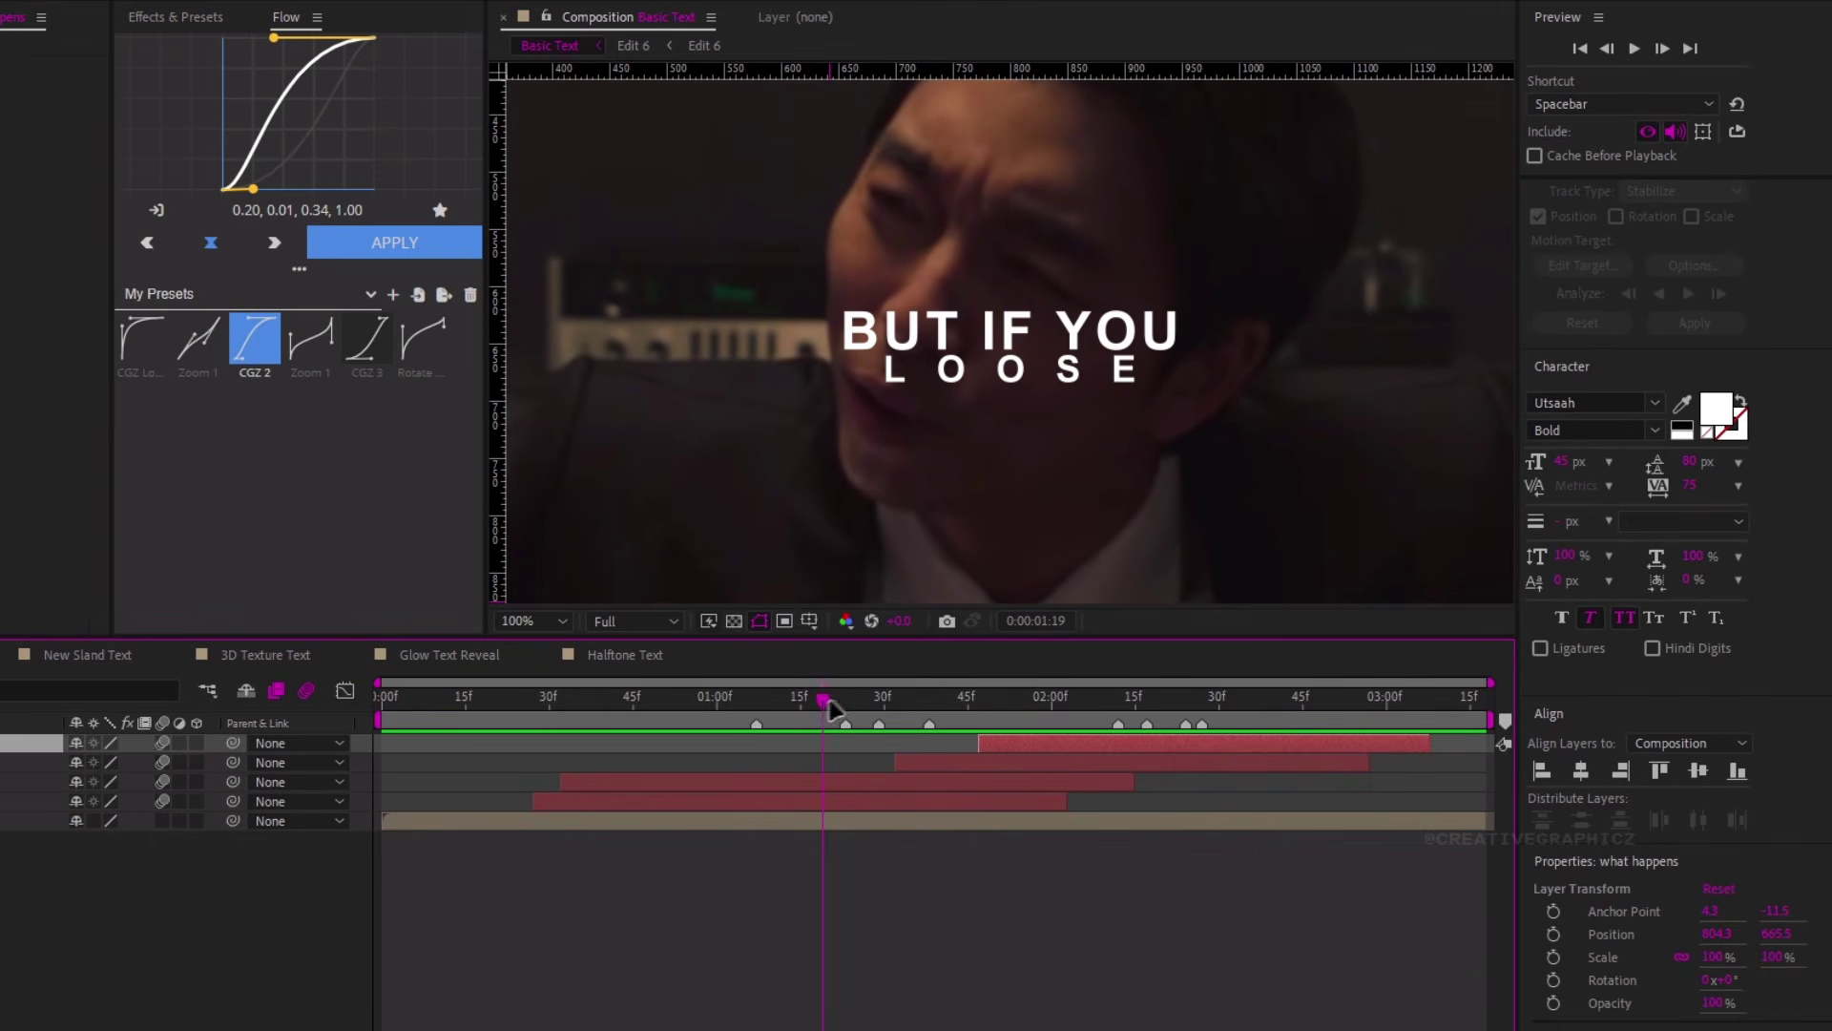
Select the "but if you" text layer and open the Animation Composer 3 extension
{"action": "left_click_drag", "start_coordinate": [661, 735], "coordinate": [580, 754]}
{"action": "left_click_drag", "start_coordinate": [750, 722], "coordinate": [712, 754]}
{"action": "left_click", "coordinate": [699, 800]}
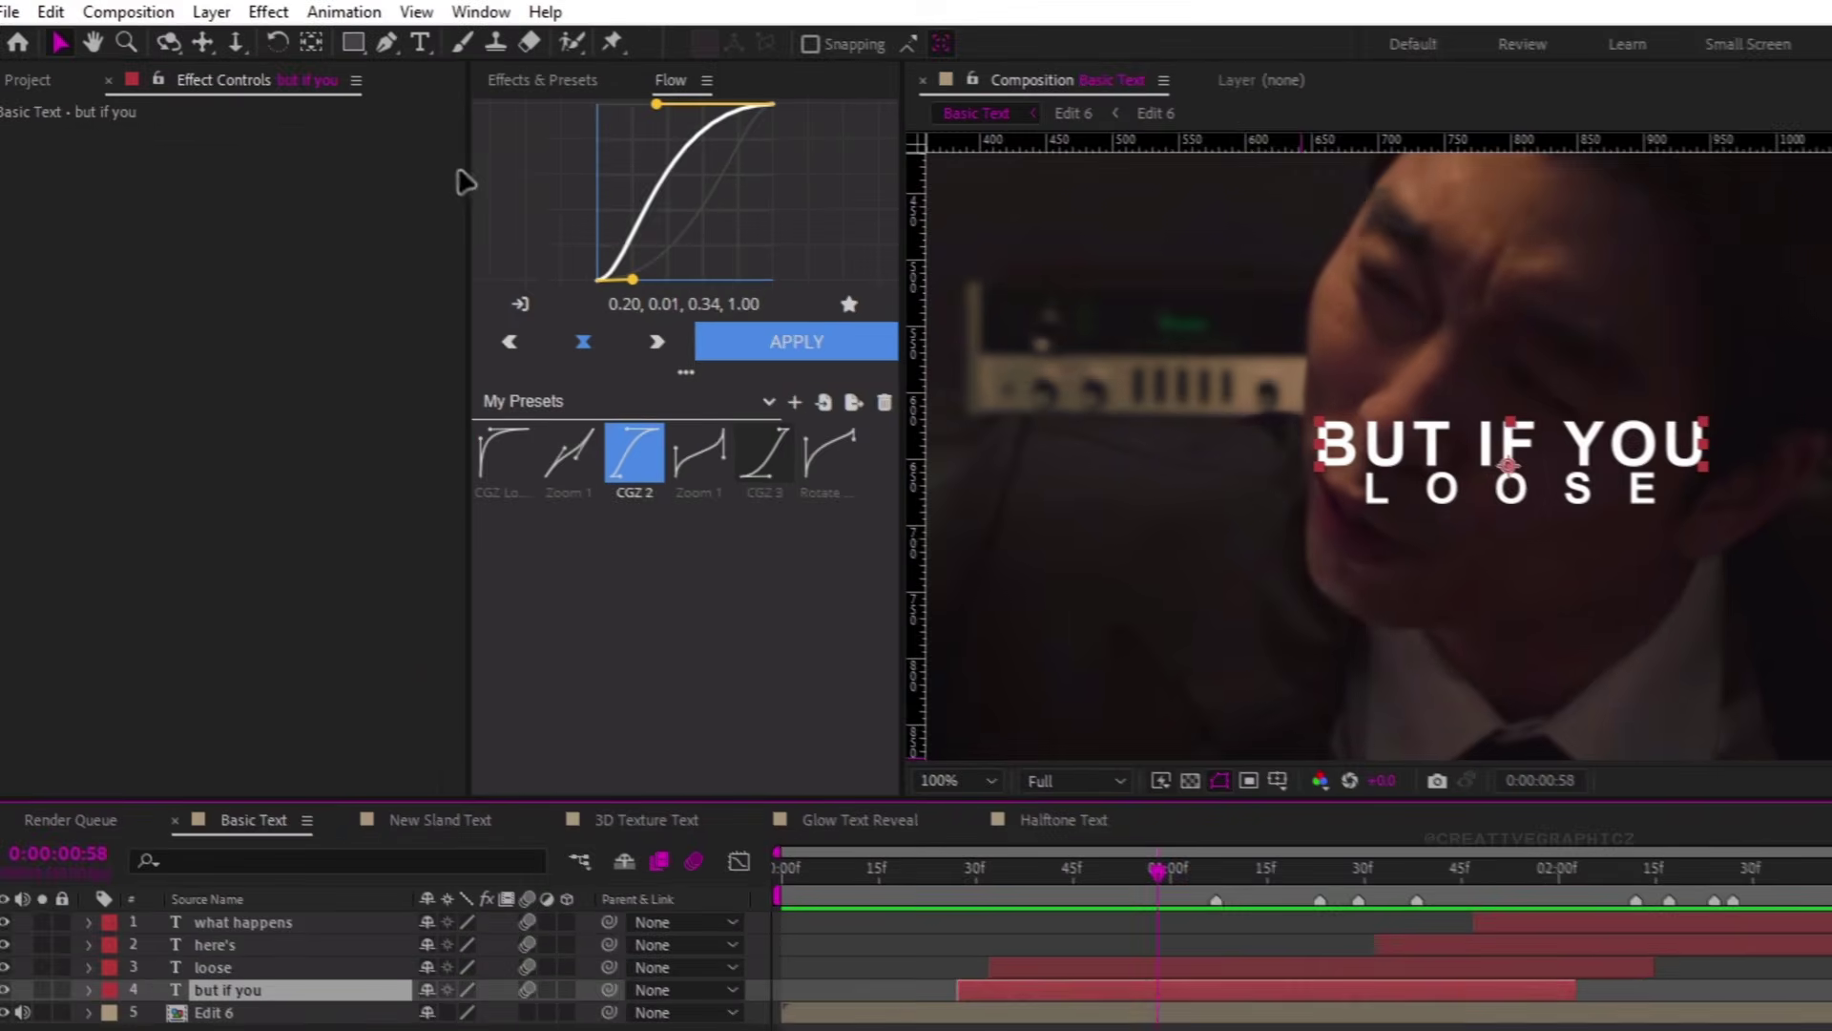
{"action": "left_click", "coordinate": [483, 16]}
{"action": "left_click", "coordinate": [665, 279]}
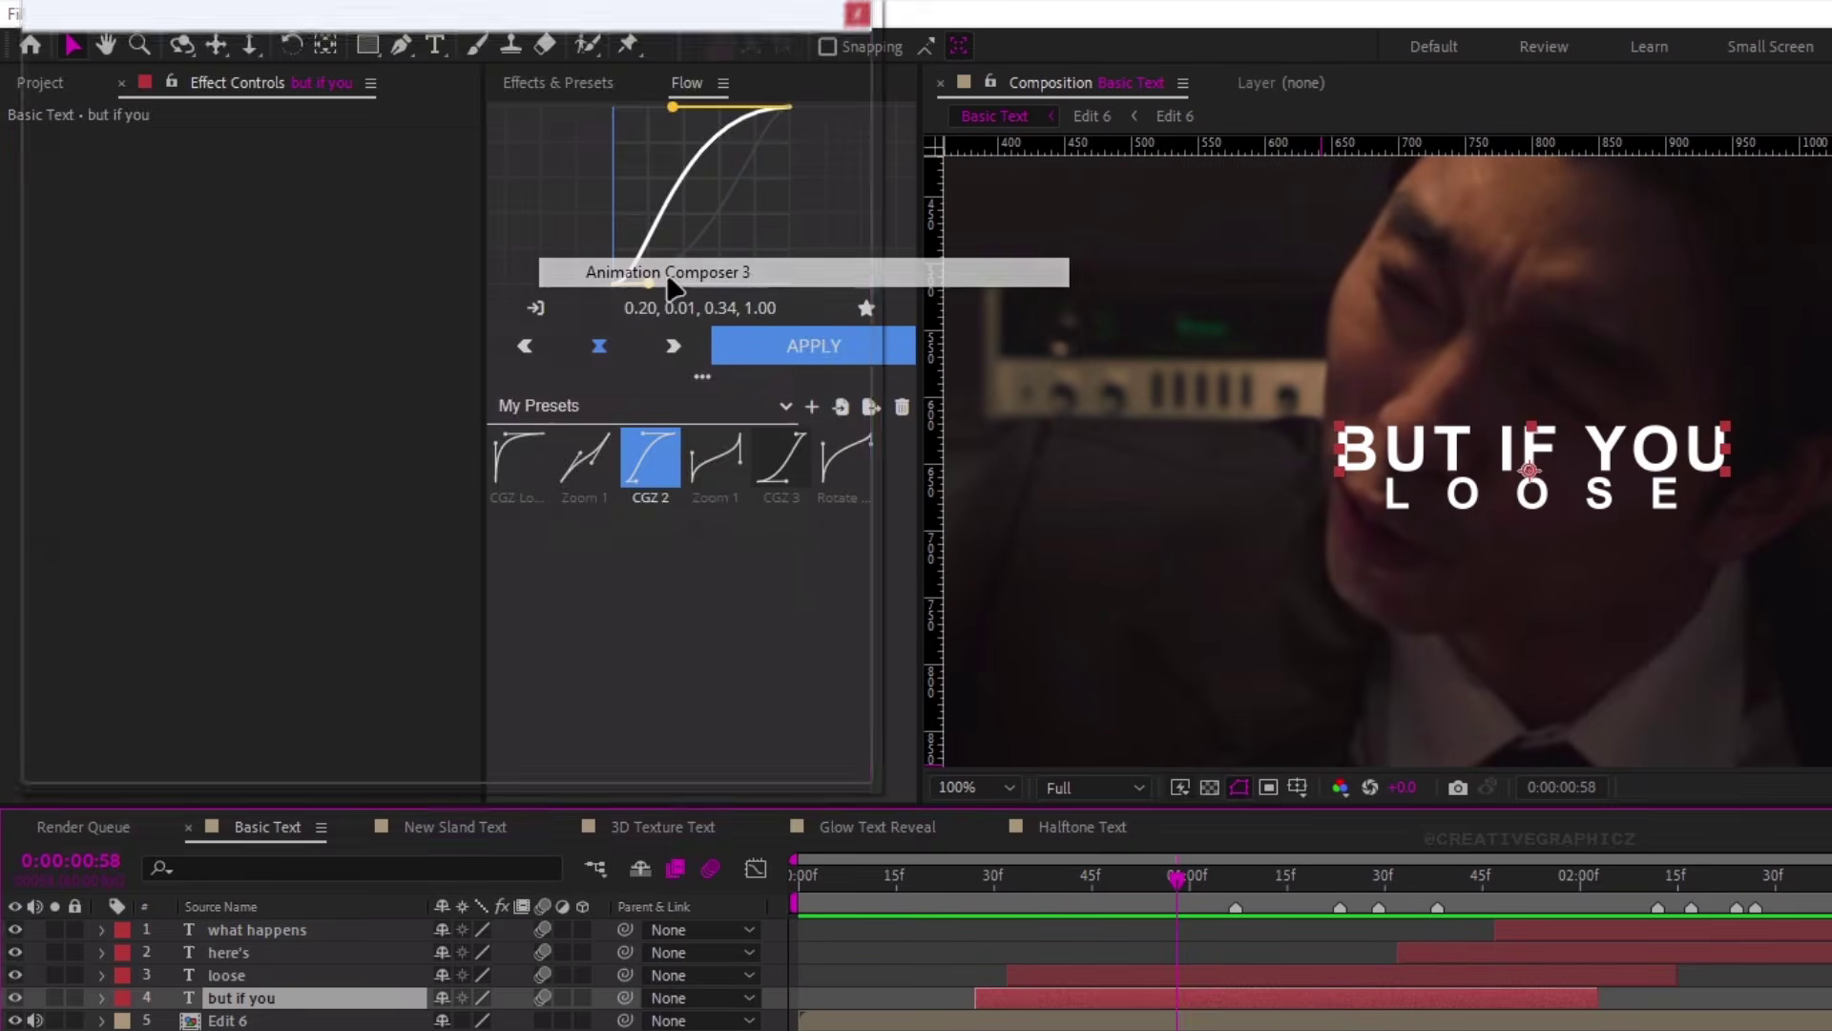
Browse the Starter Presets, Starter Precomps and Starter Sounds folders in the Animation Composer library
{"action": "left_click", "coordinate": [57, 283]}
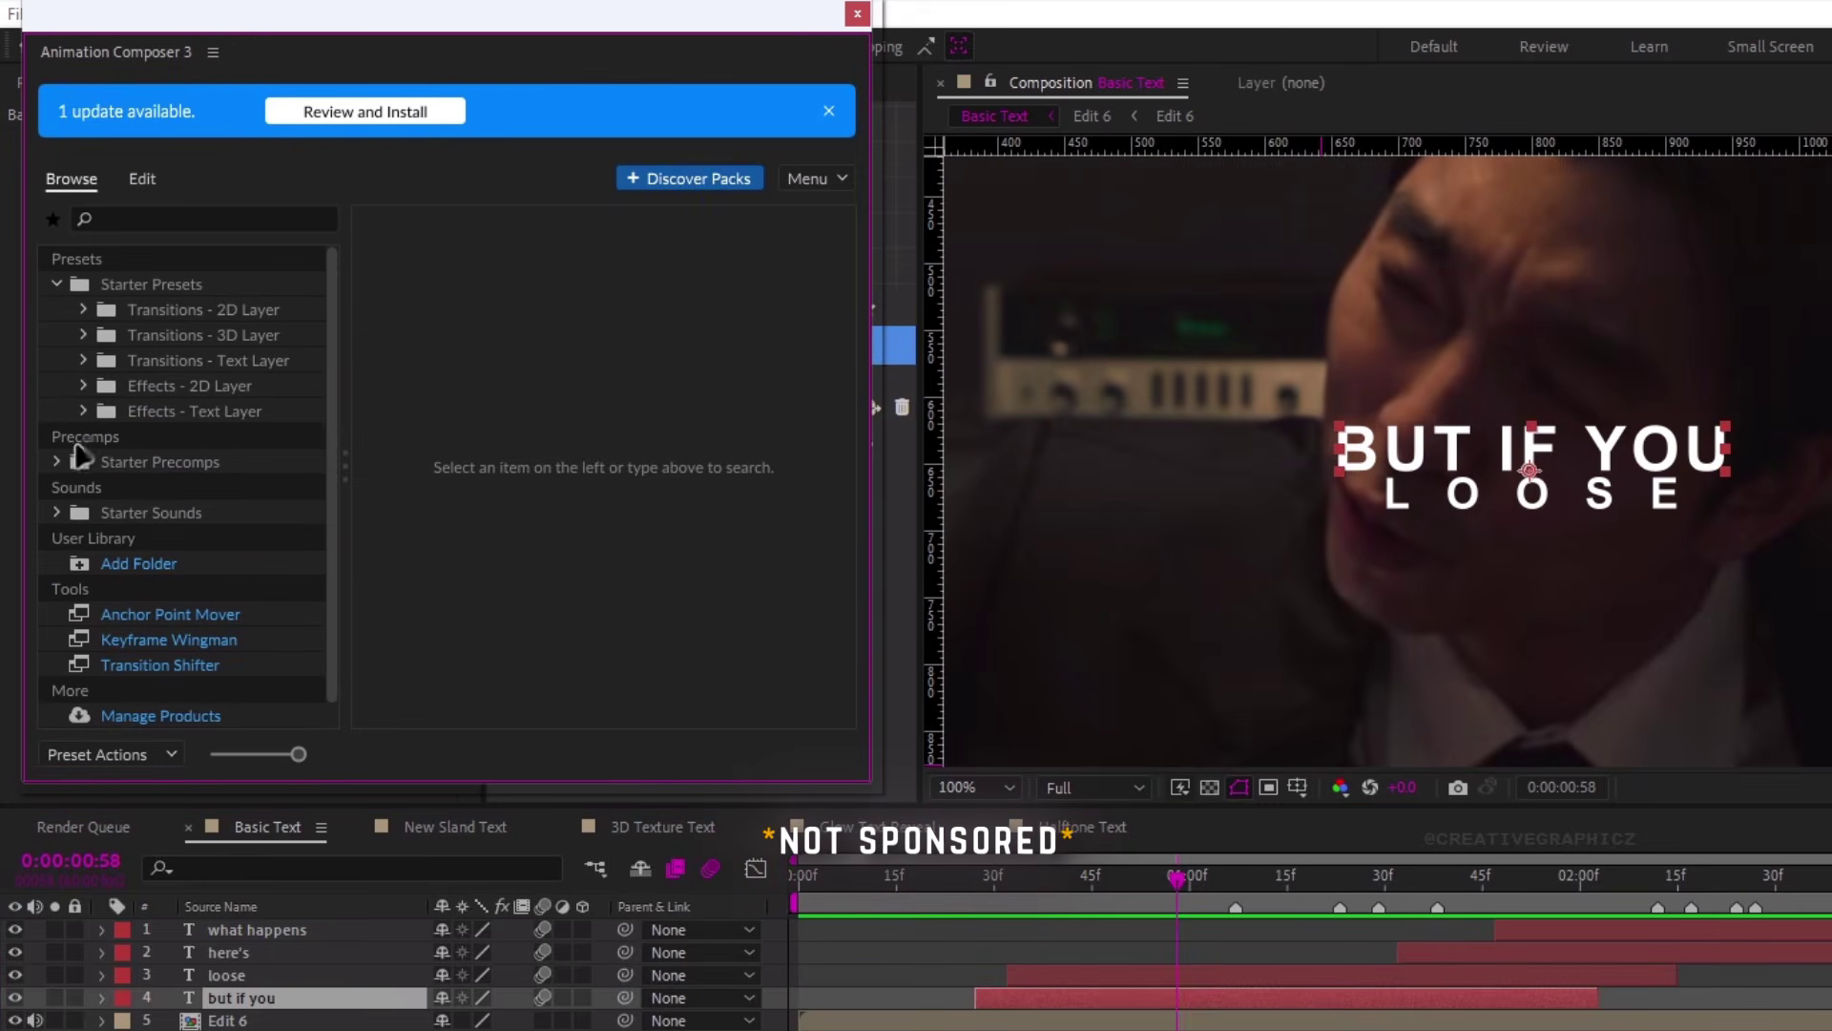
{"action": "left_click", "coordinate": [57, 462]}
{"action": "left_click", "coordinate": [57, 639]}
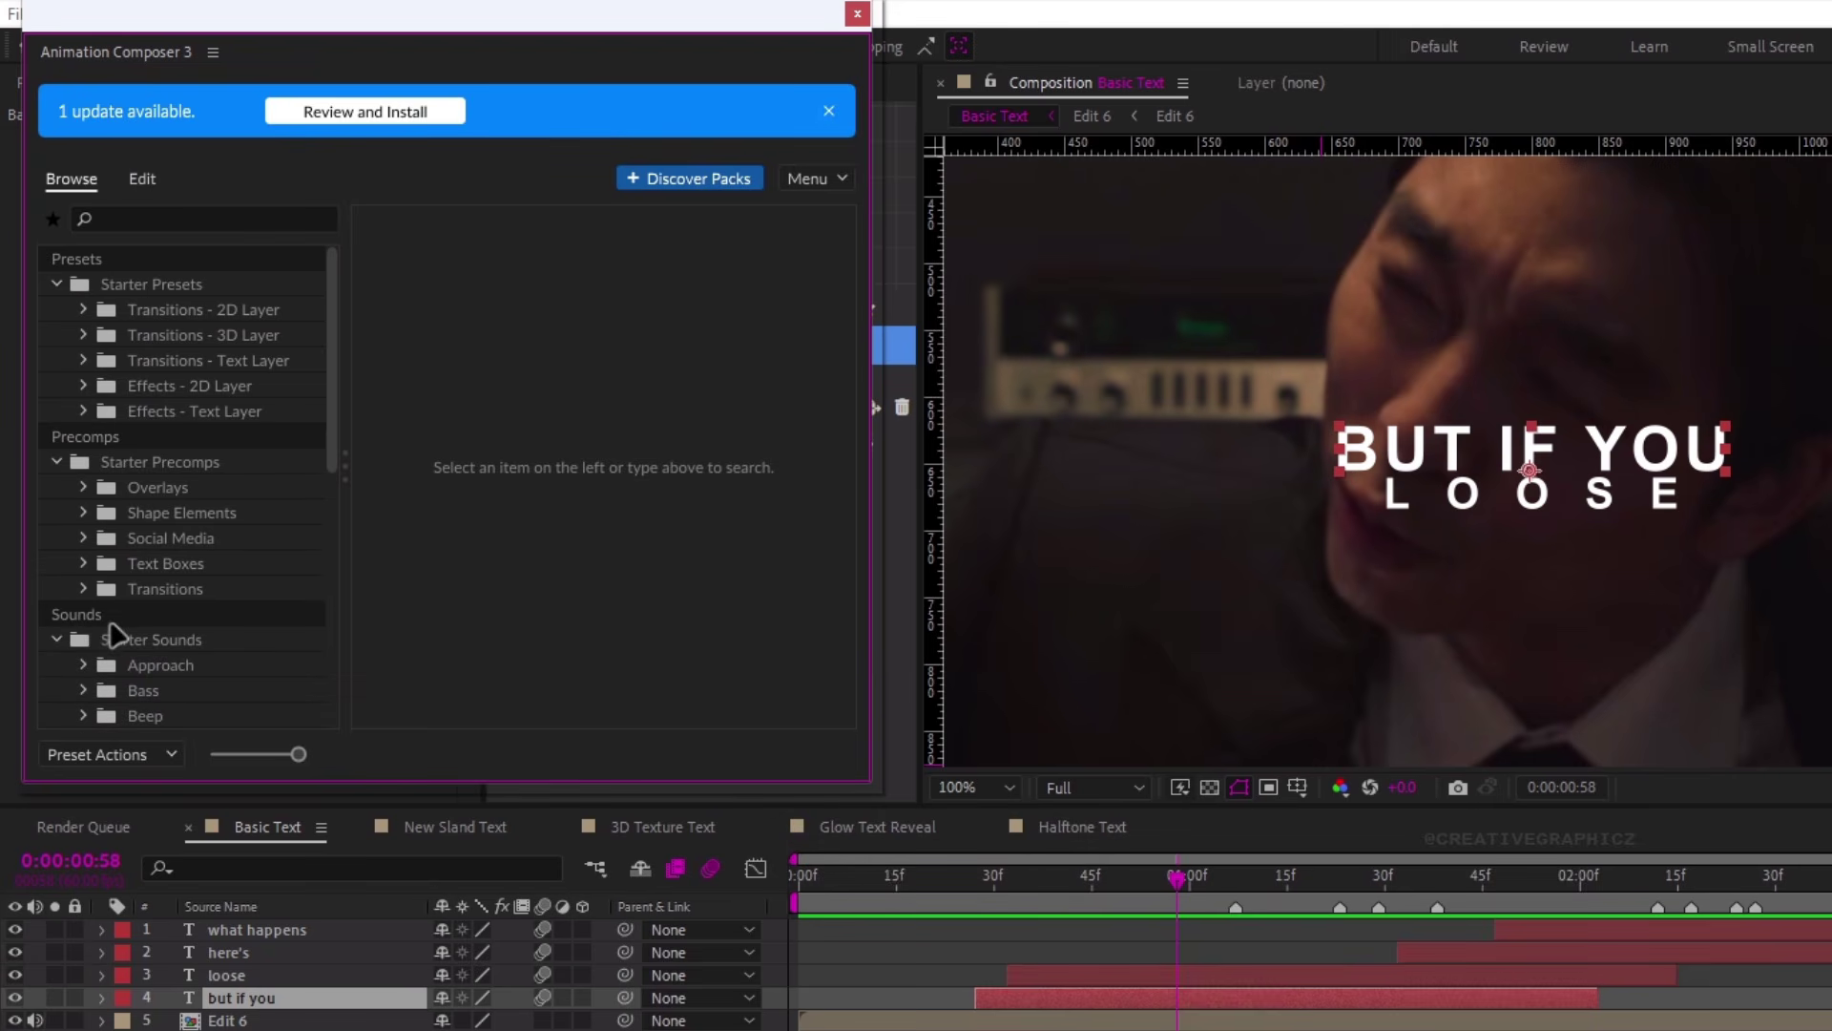
{"action": "left_click", "coordinate": [205, 309]}
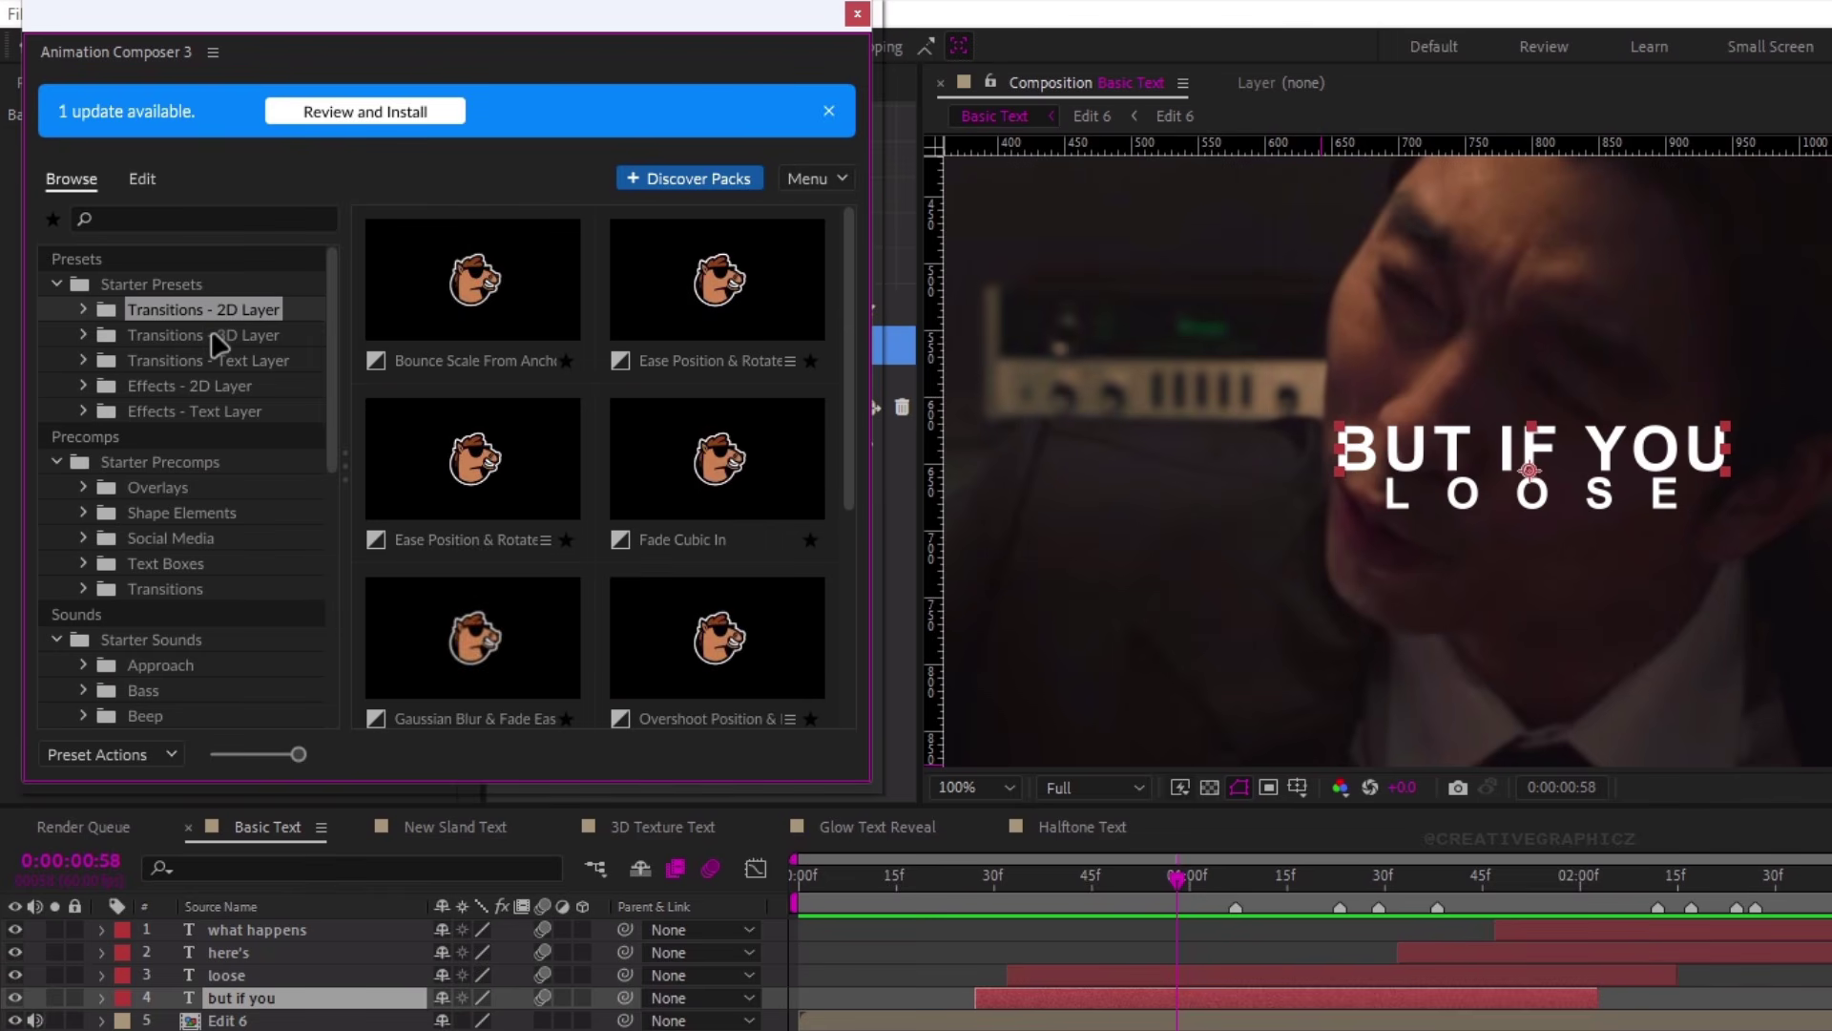
{"action": "left_click", "coordinate": [215, 336]}
{"action": "left_click", "coordinate": [227, 361]}
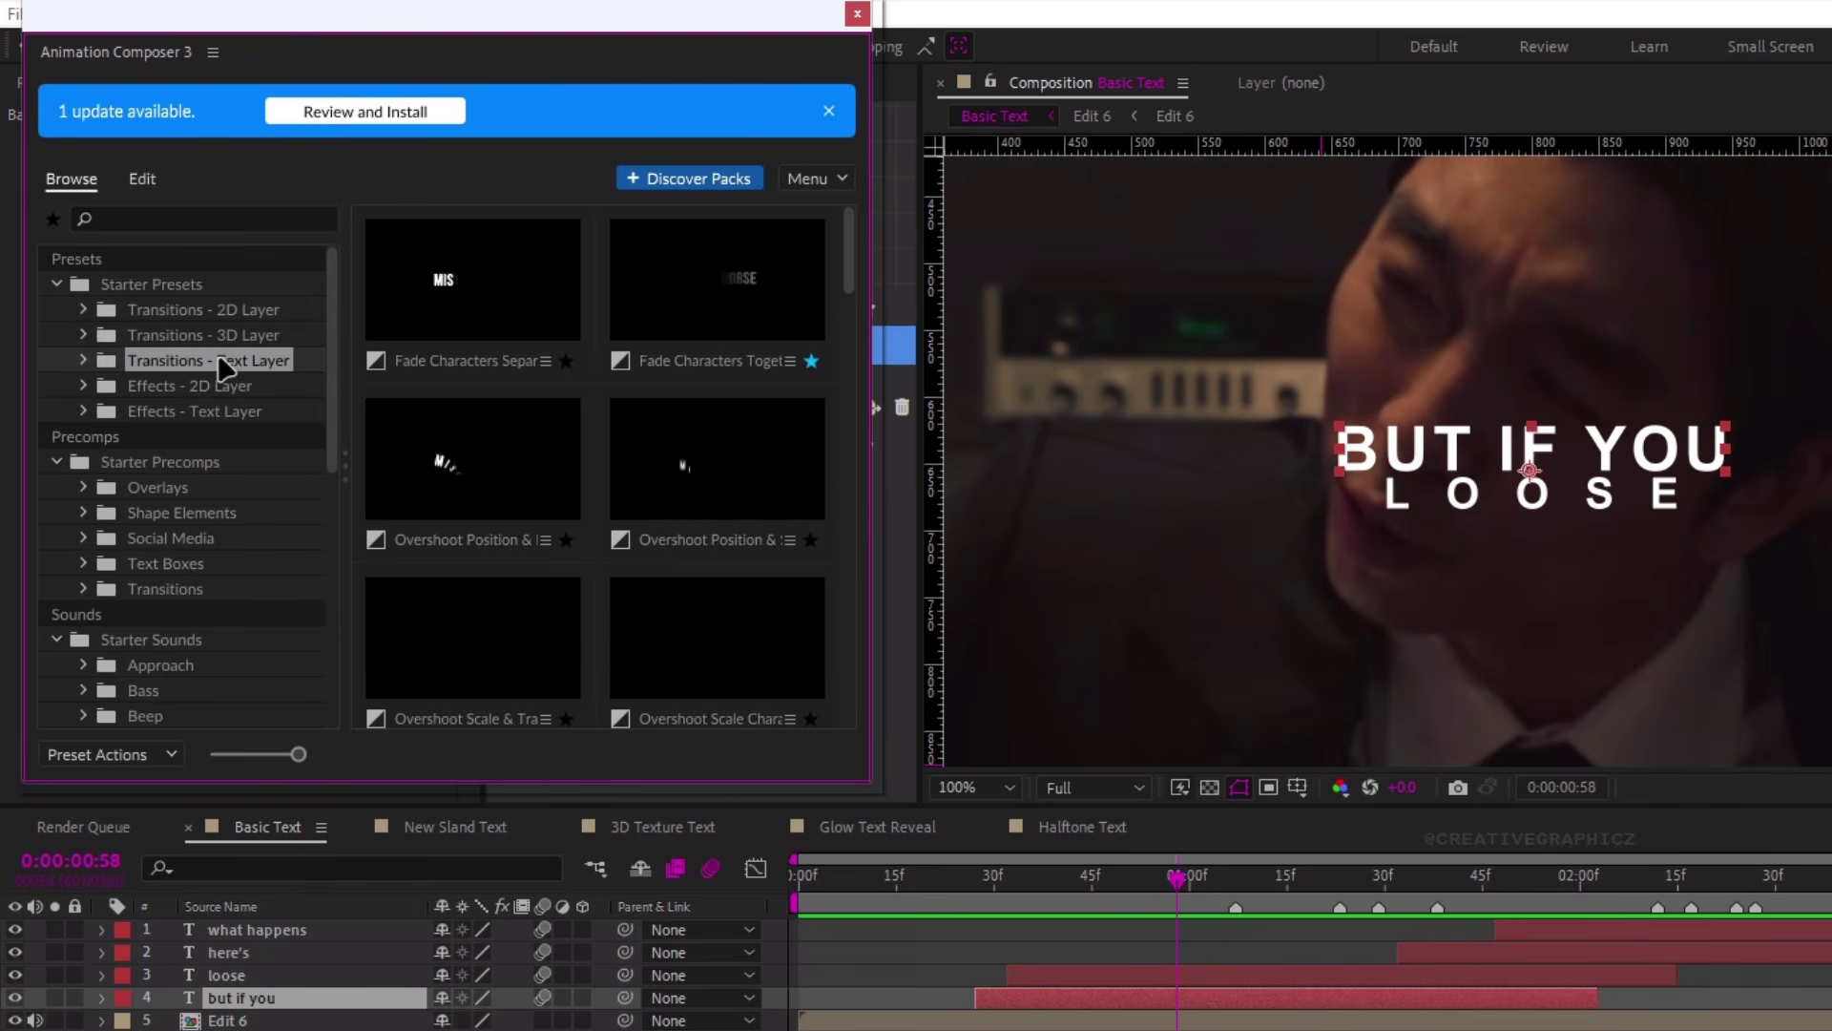
{"action": "left_click", "coordinate": [191, 587]}
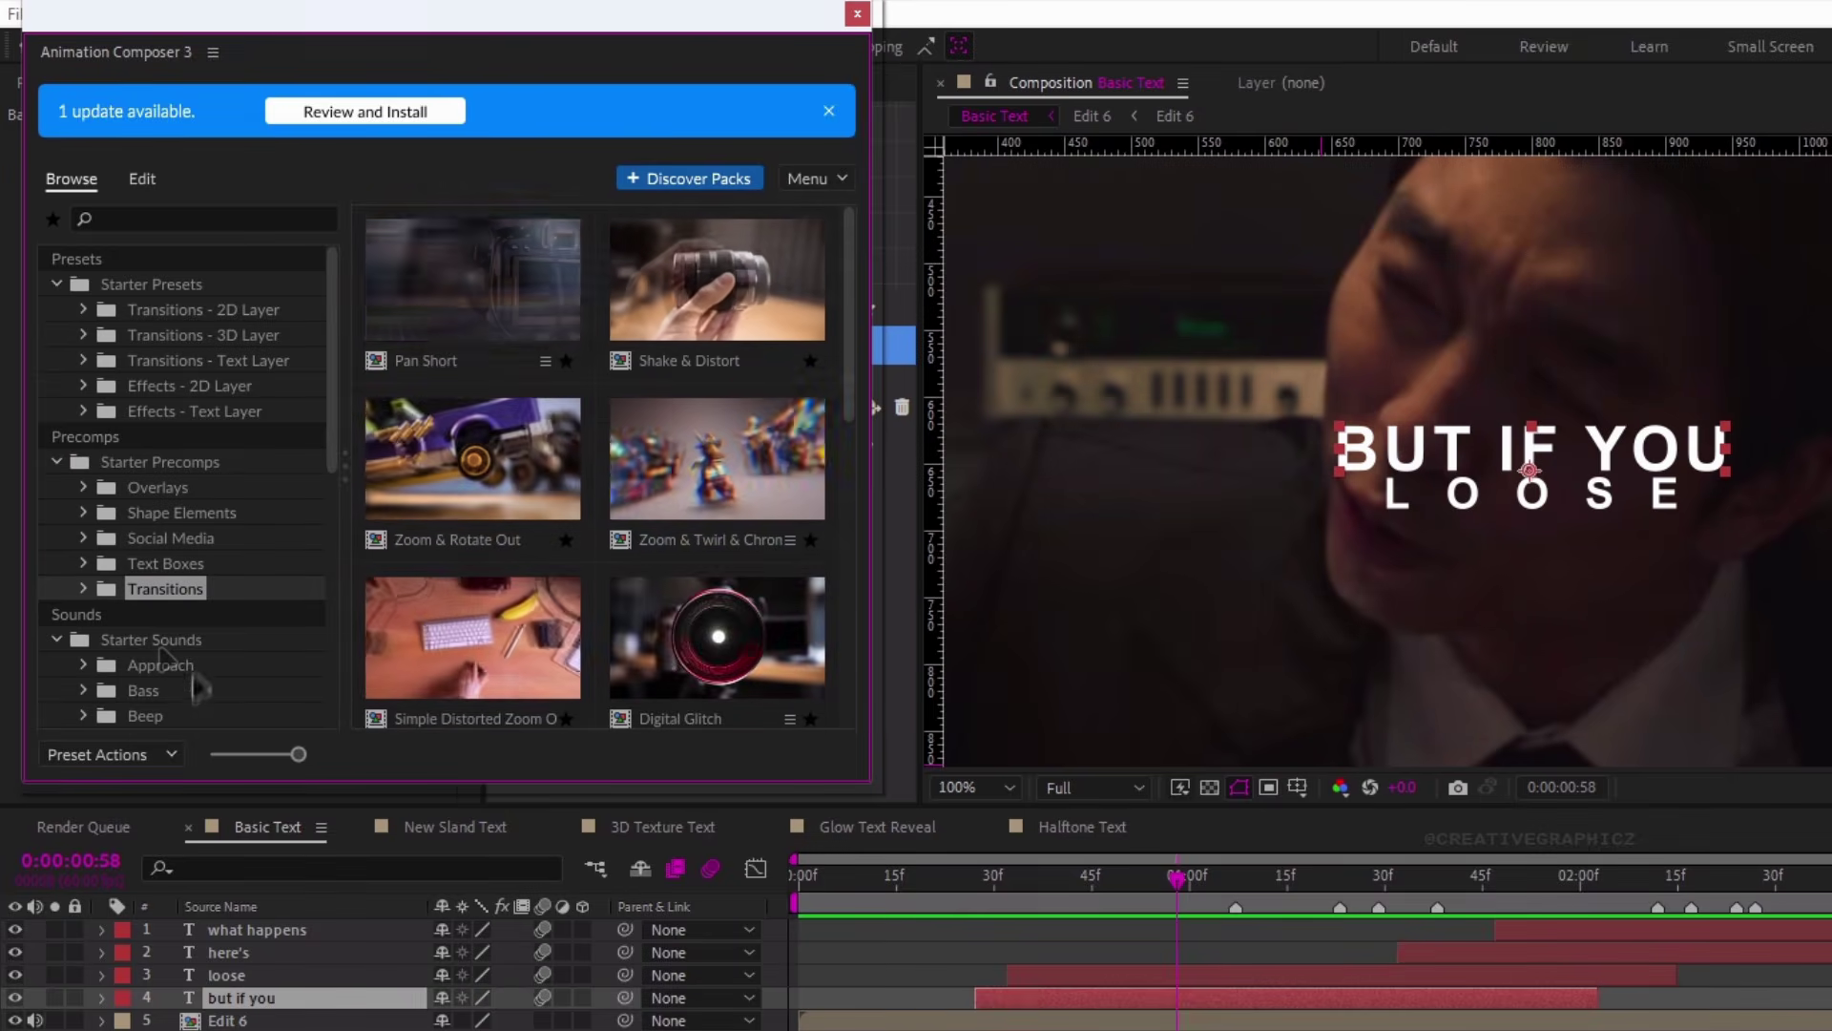
{"action": "left_click", "coordinate": [177, 639]}
{"action": "scroll", "coordinate": [618, 490], "scroll_direction": "down", "scroll_amount": 8}
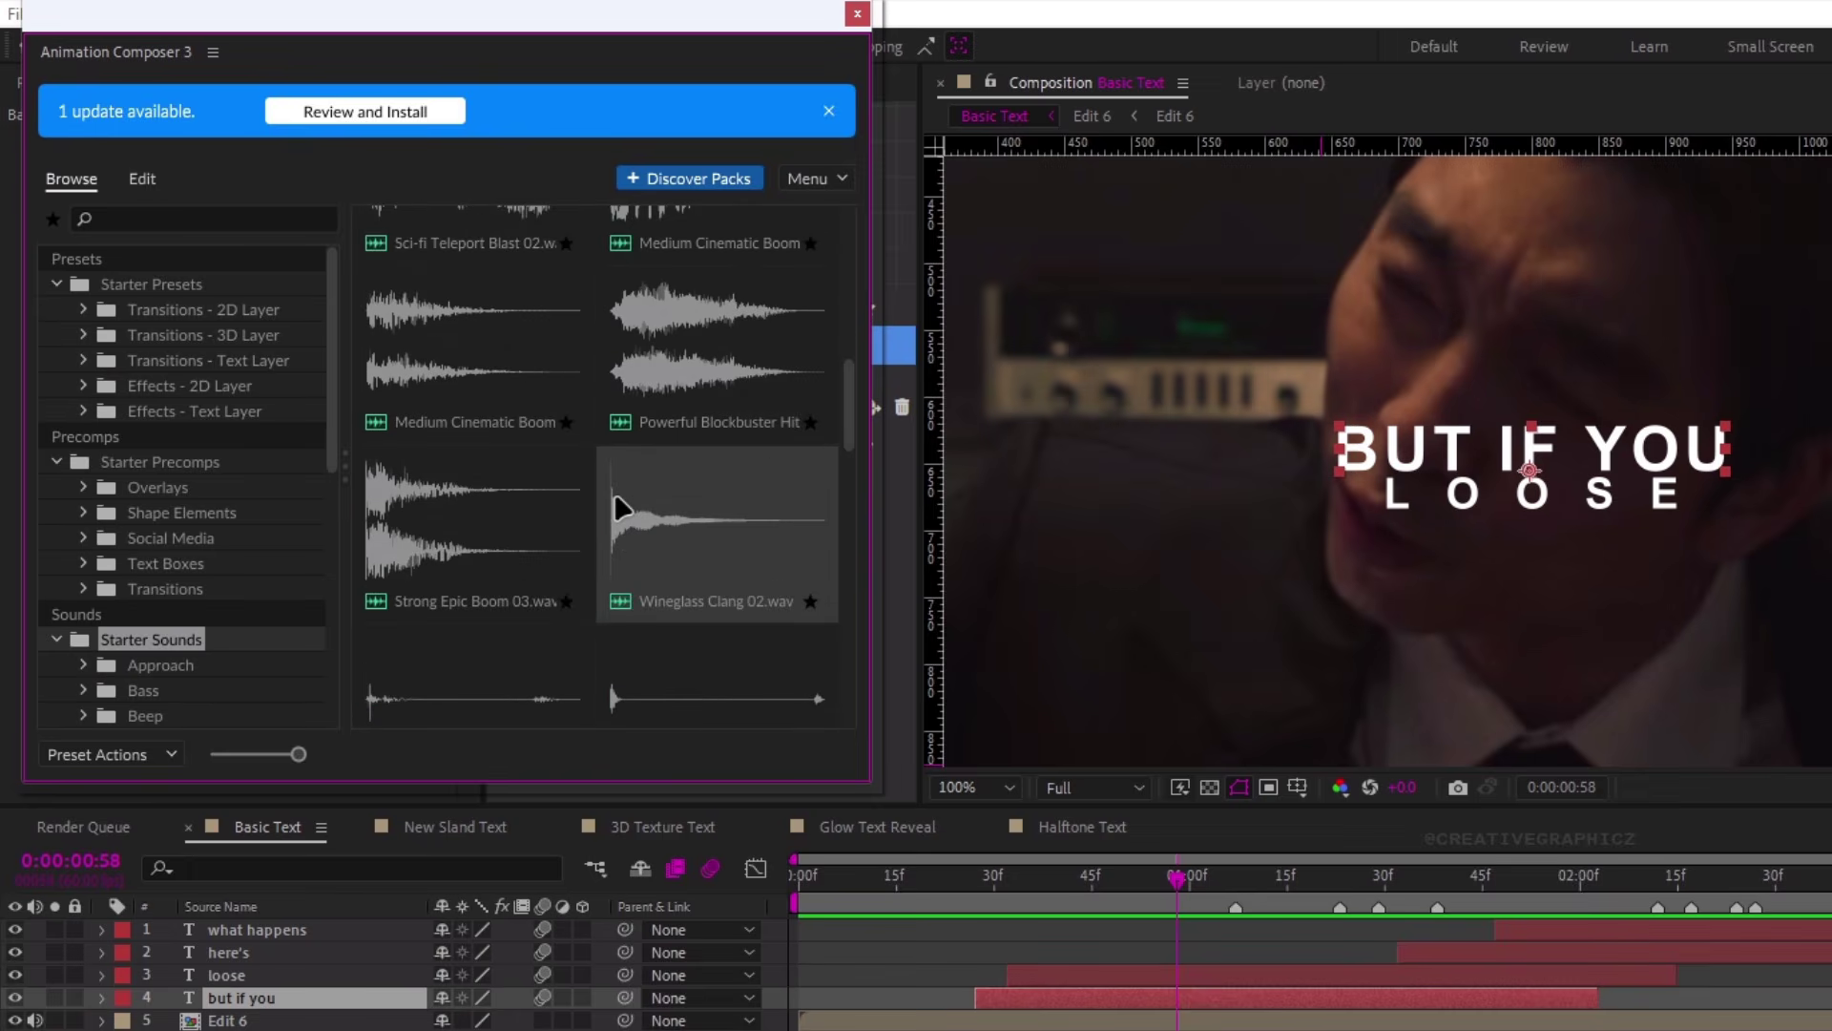
{"action": "scroll", "coordinate": [615, 492], "scroll_direction": "up", "scroll_amount": 5}
{"action": "scroll", "coordinate": [615, 493], "scroll_direction": "up", "scroll_amount": 3}
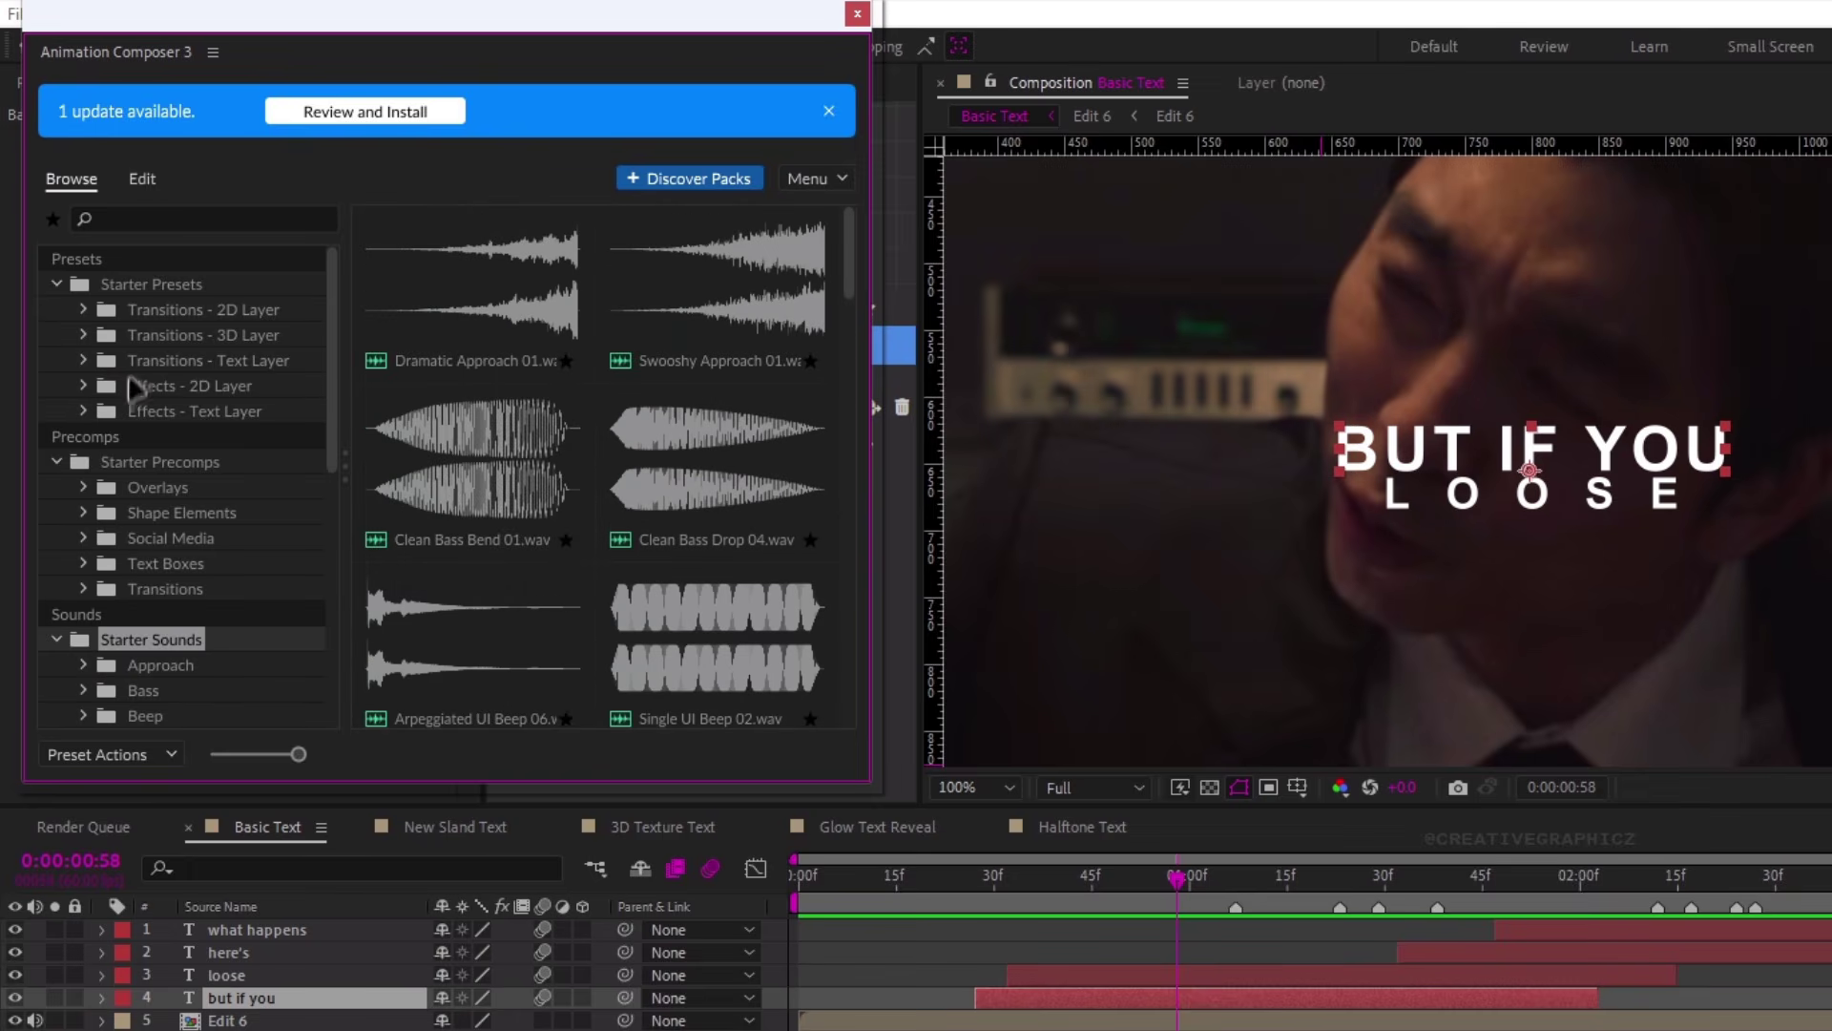
Solo the "but if you" layer and apply the Fade Characters Together text transition, From Start variant, as its In animation
{"action": "left_click", "coordinate": [208, 359]}
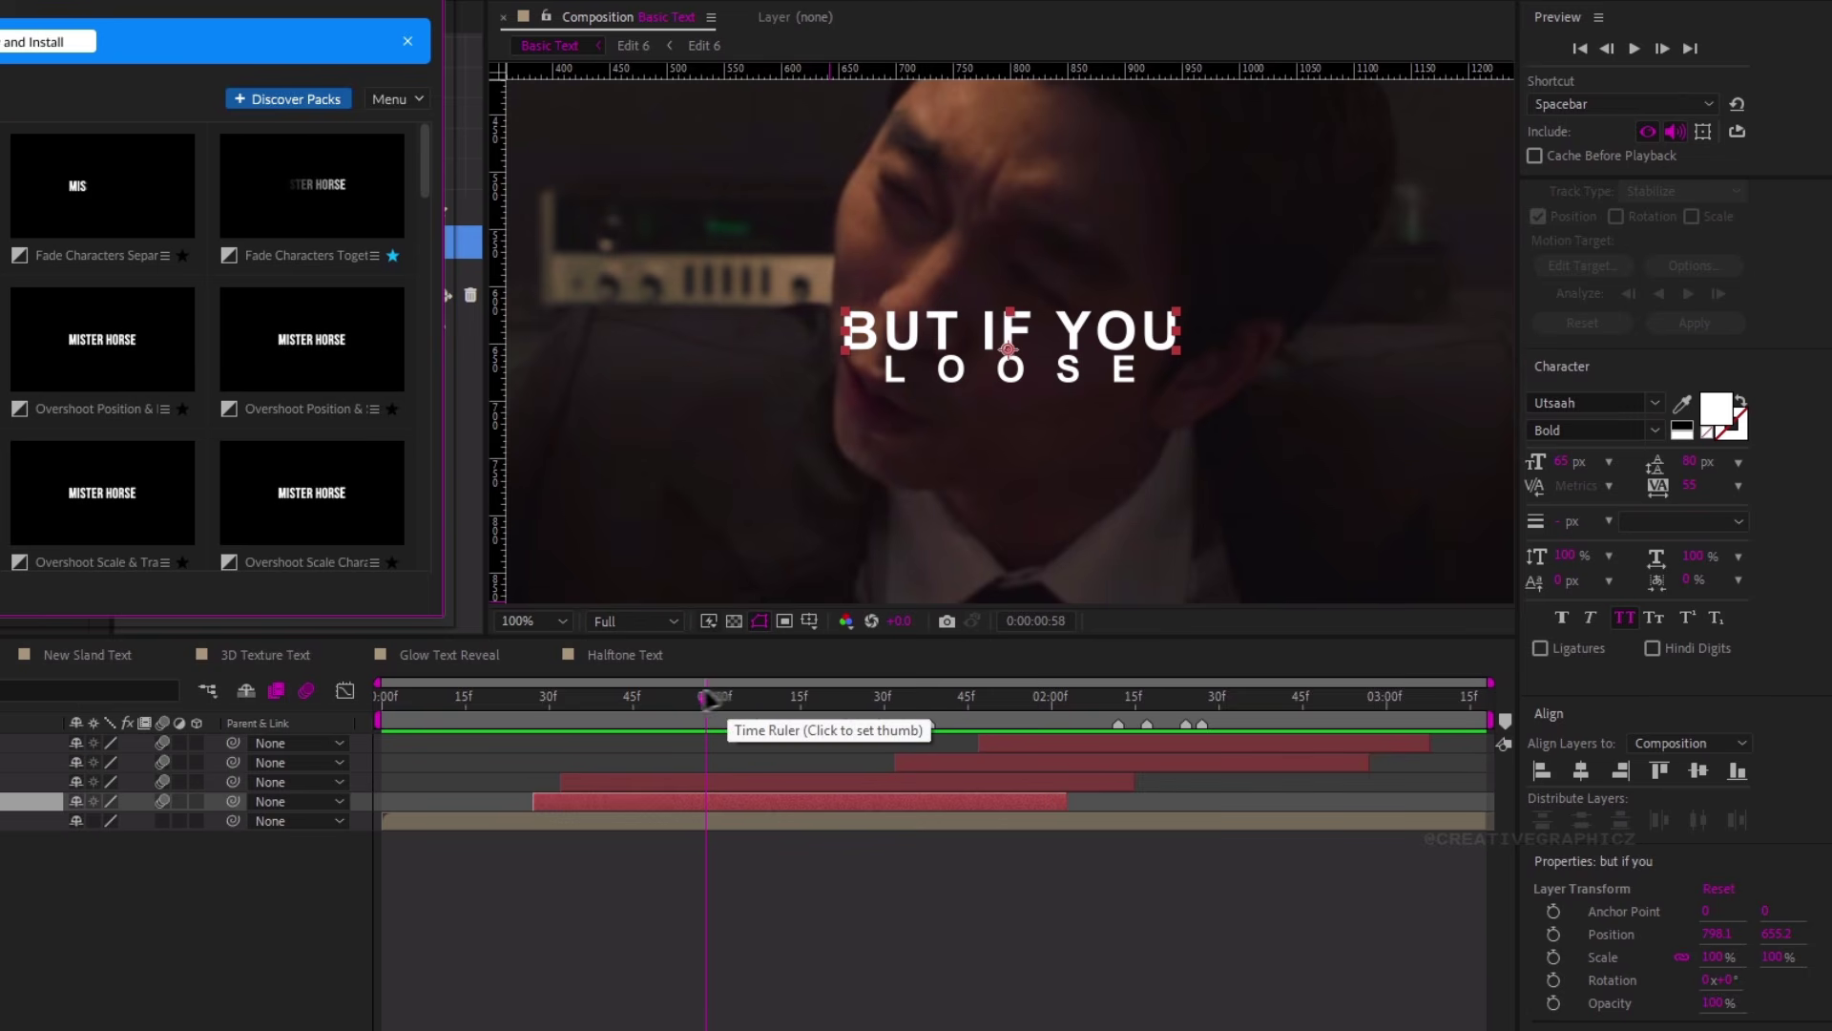
{"action": "left_click_drag", "start_coordinate": [708, 699], "coordinate": [652, 773]}
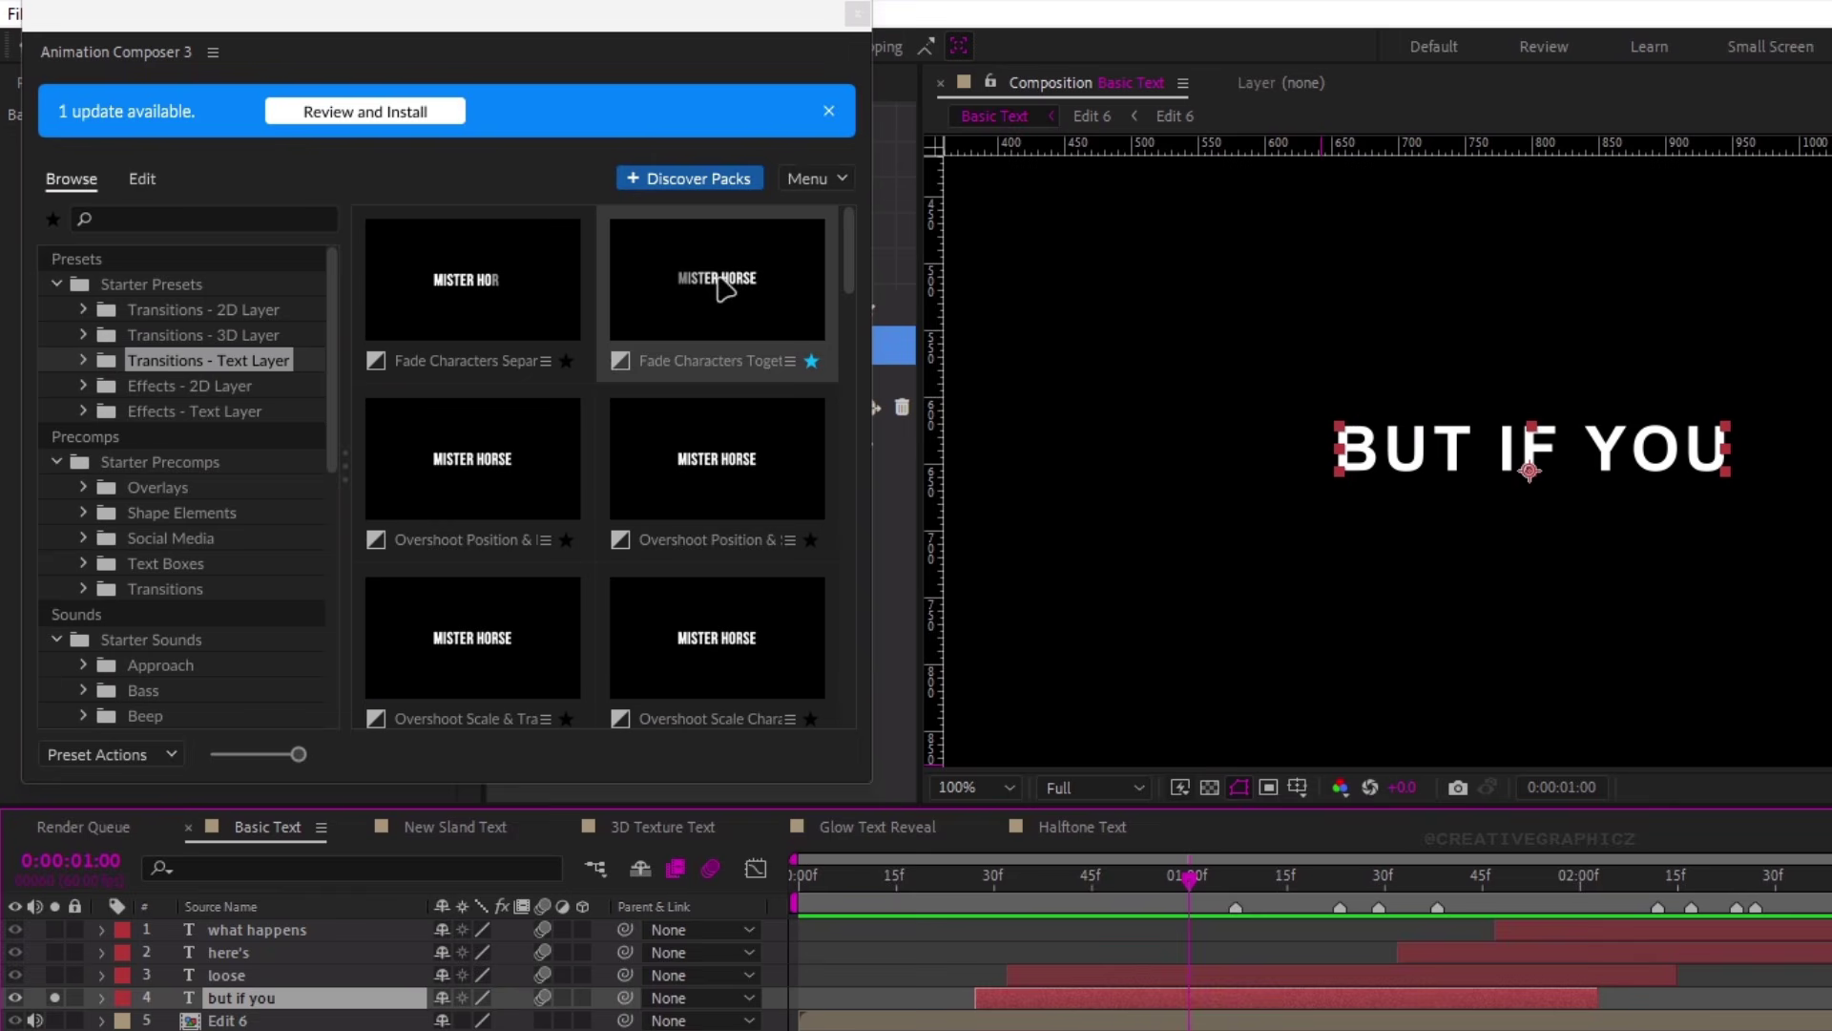
{"action": "mouse_move", "coordinate": [314, 195]}
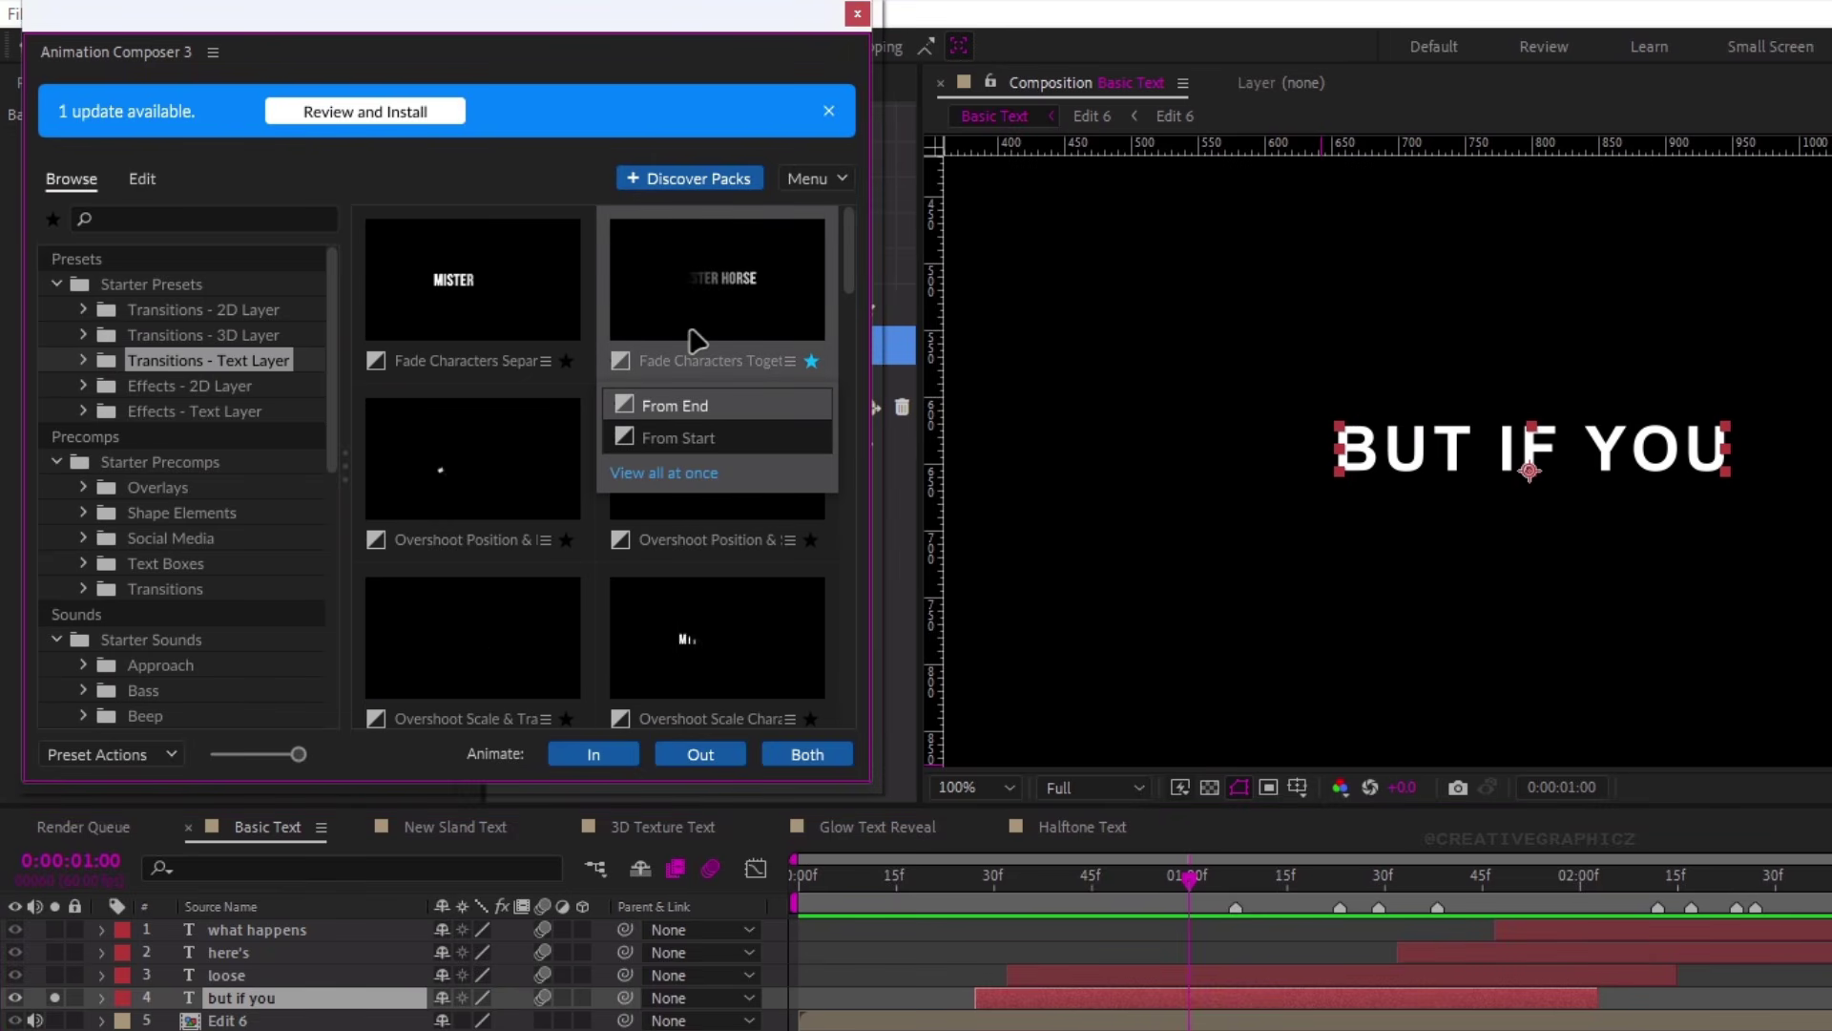
{"action": "left_click", "coordinate": [619, 364]}
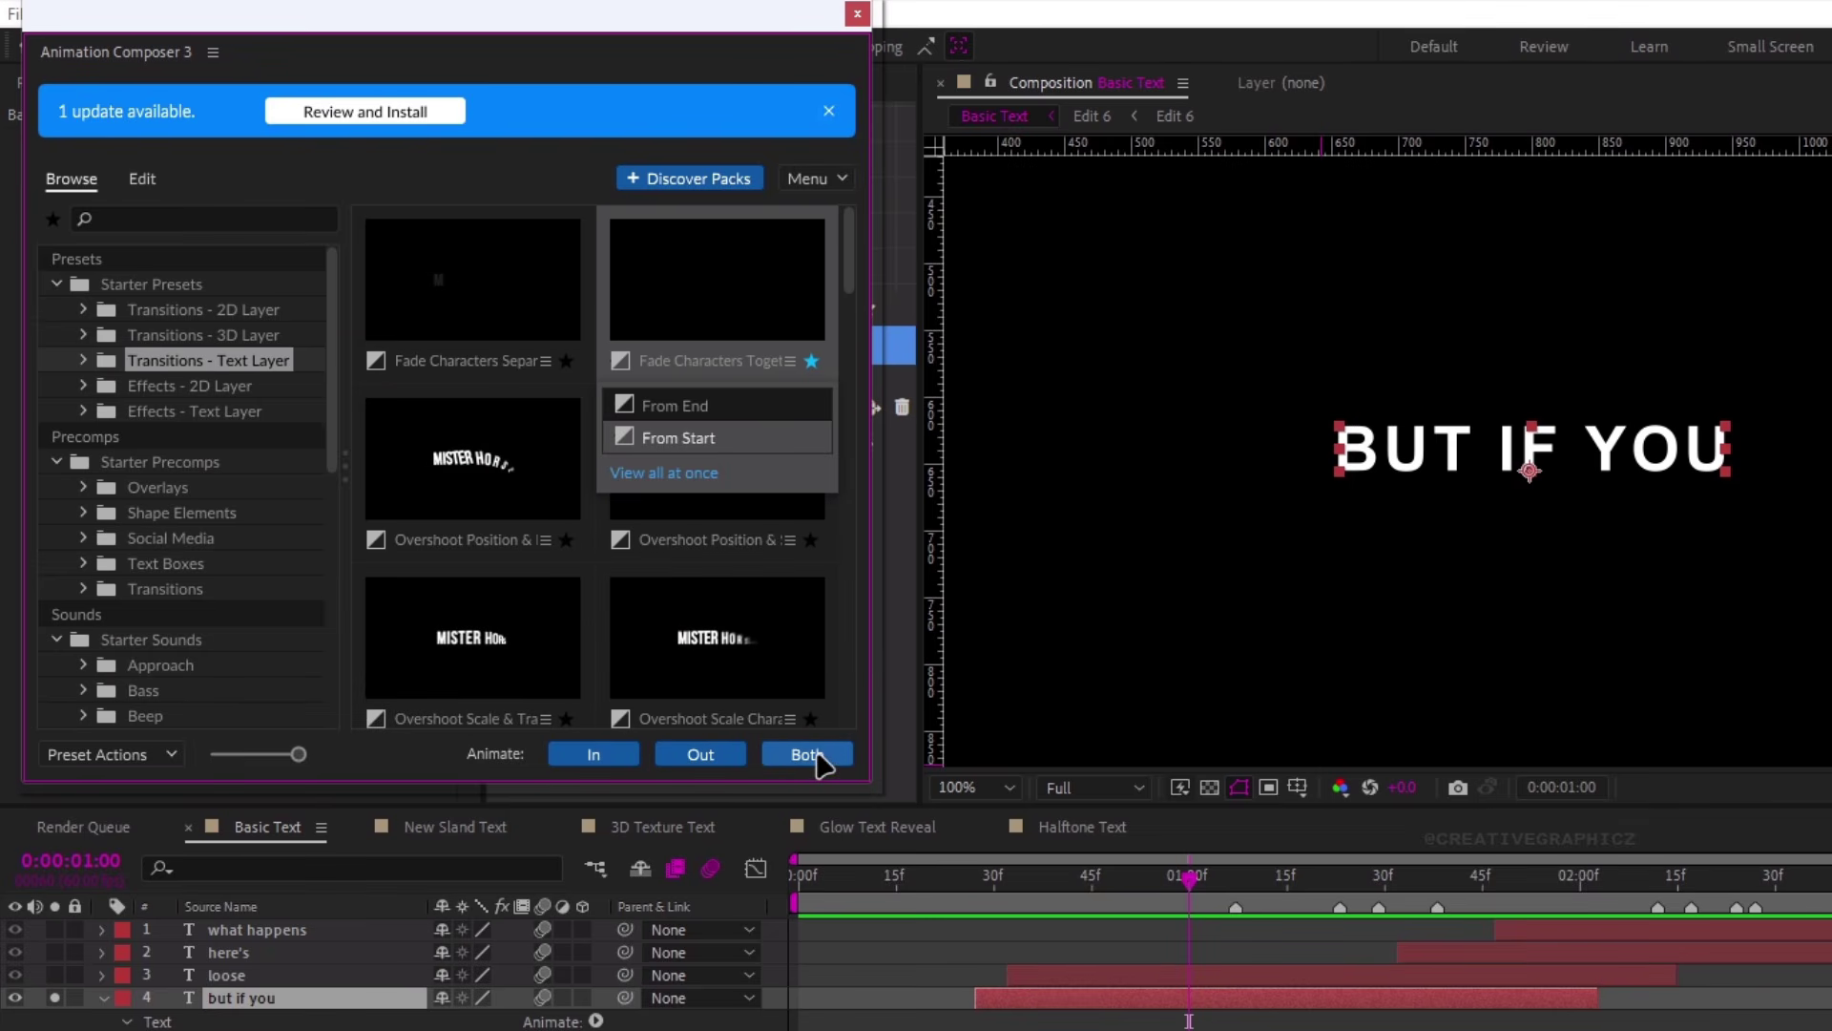
{"action": "left_click", "coordinate": [595, 755]}
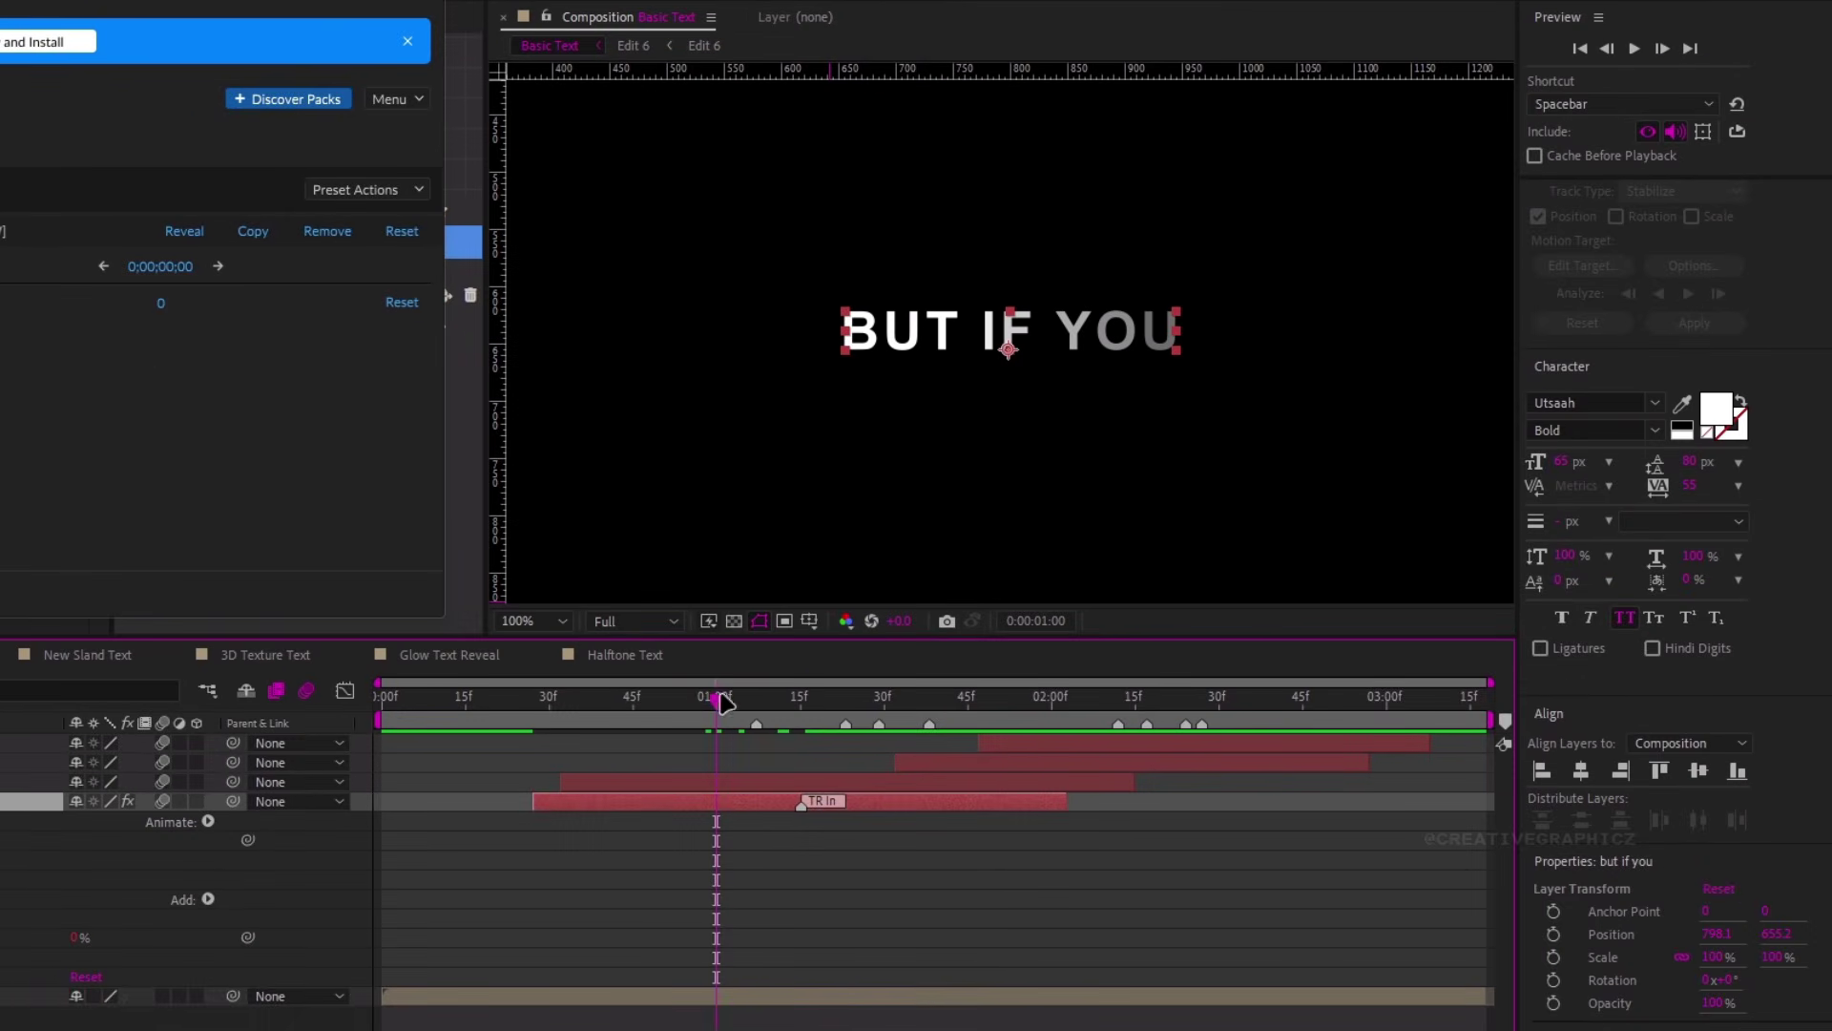
Scrub and play back the fade-in on "but if you" to check its timing
{"action": "left_click_drag", "start_coordinate": [1194, 876], "coordinate": [1294, 924]}
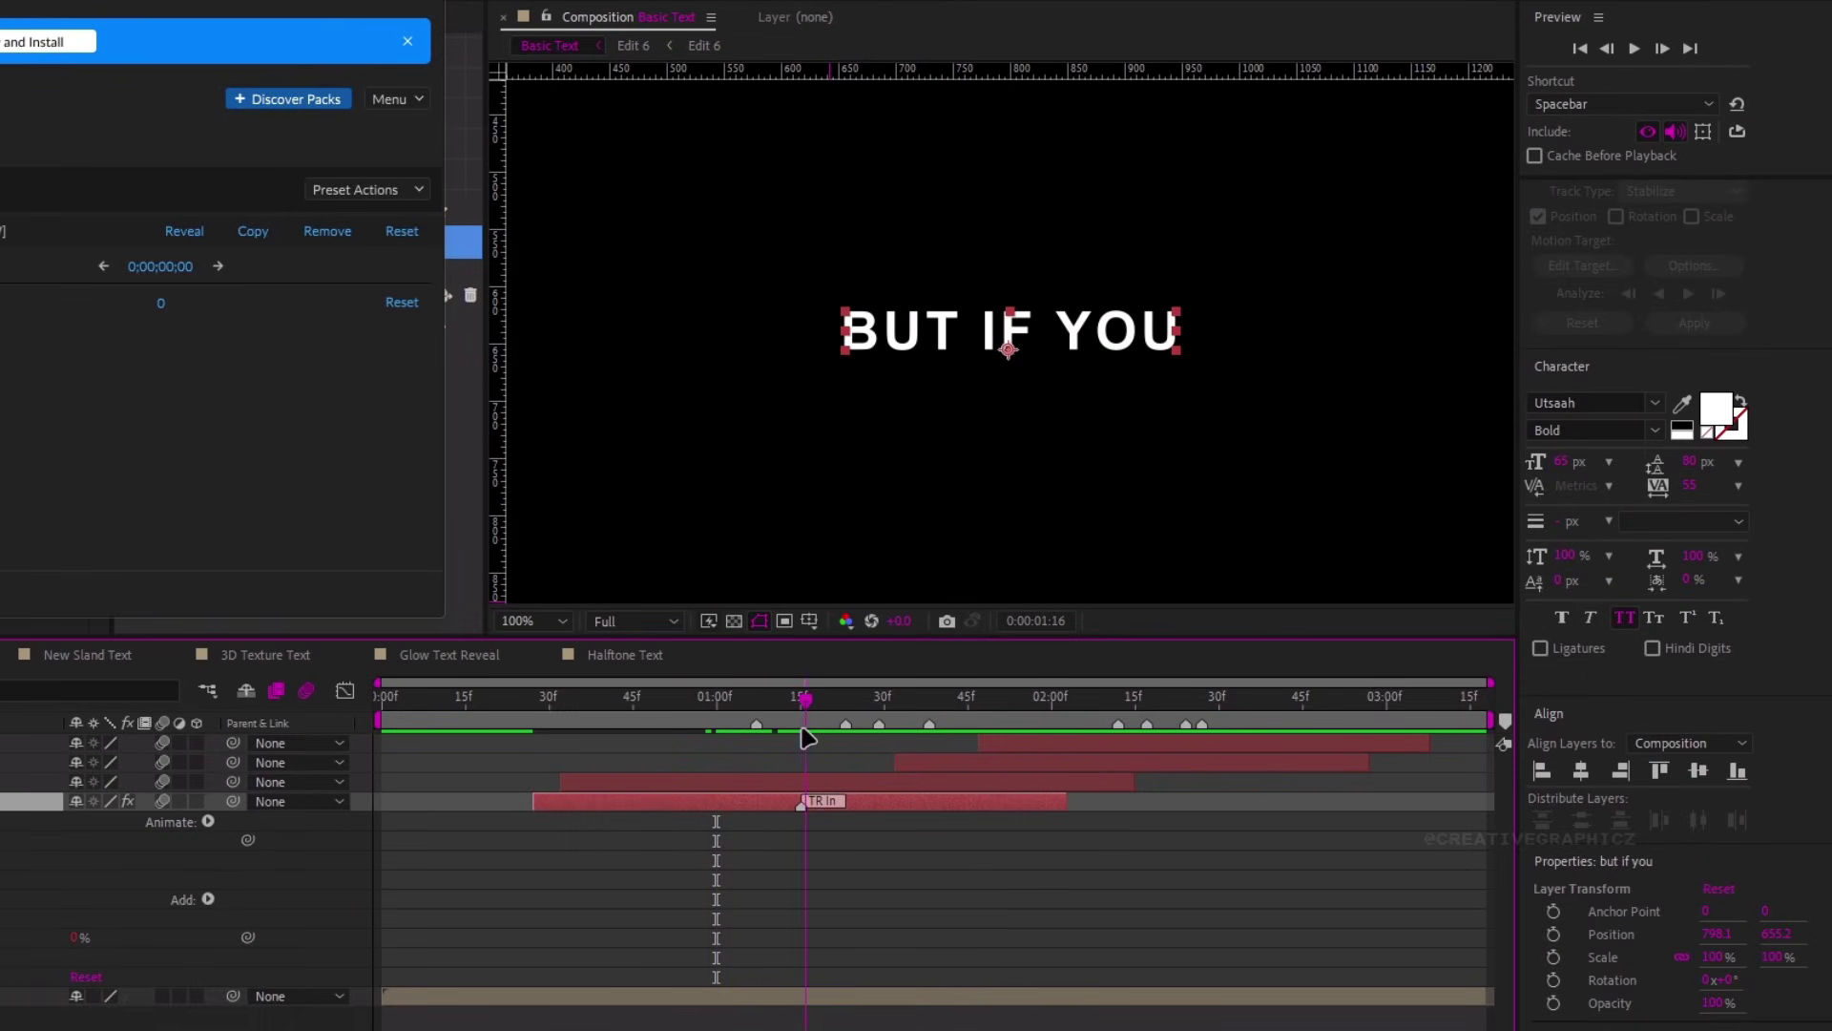
{"action": "left_click_drag", "start_coordinate": [806, 738], "coordinate": [717, 738]}
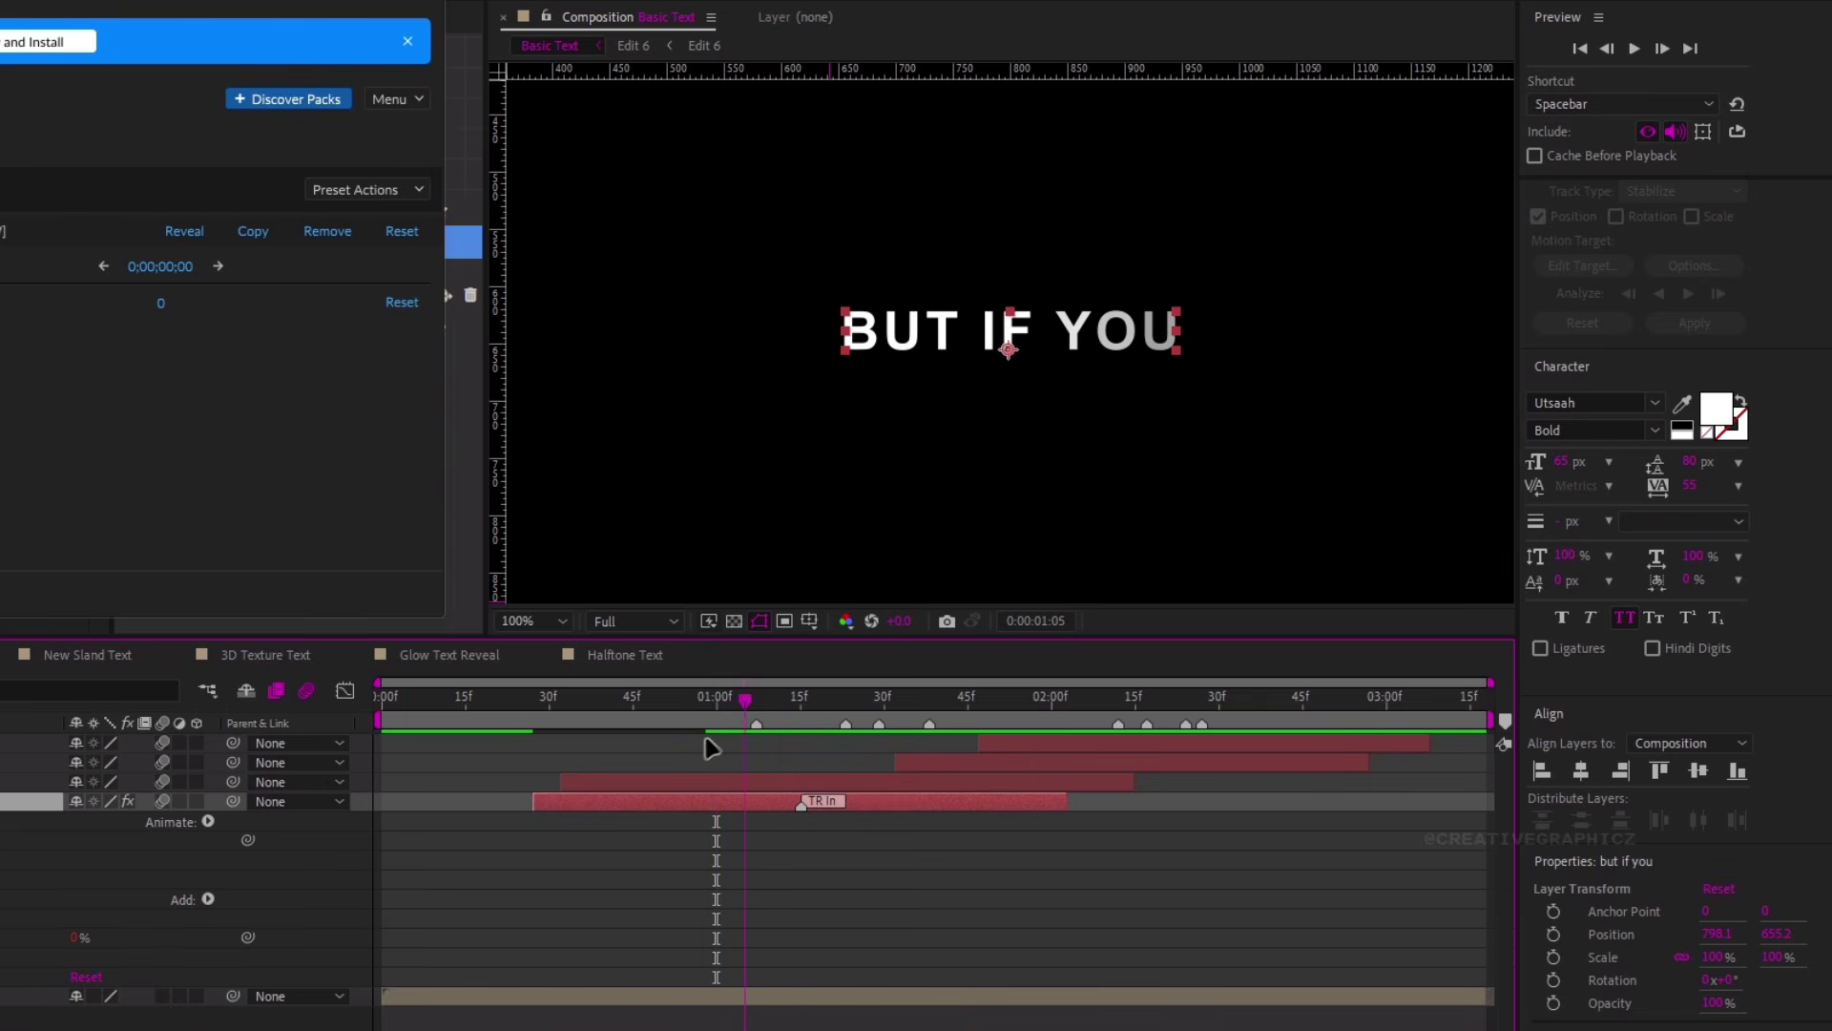
{"action": "left_click_drag", "start_coordinate": [707, 741], "coordinate": [492, 804]}
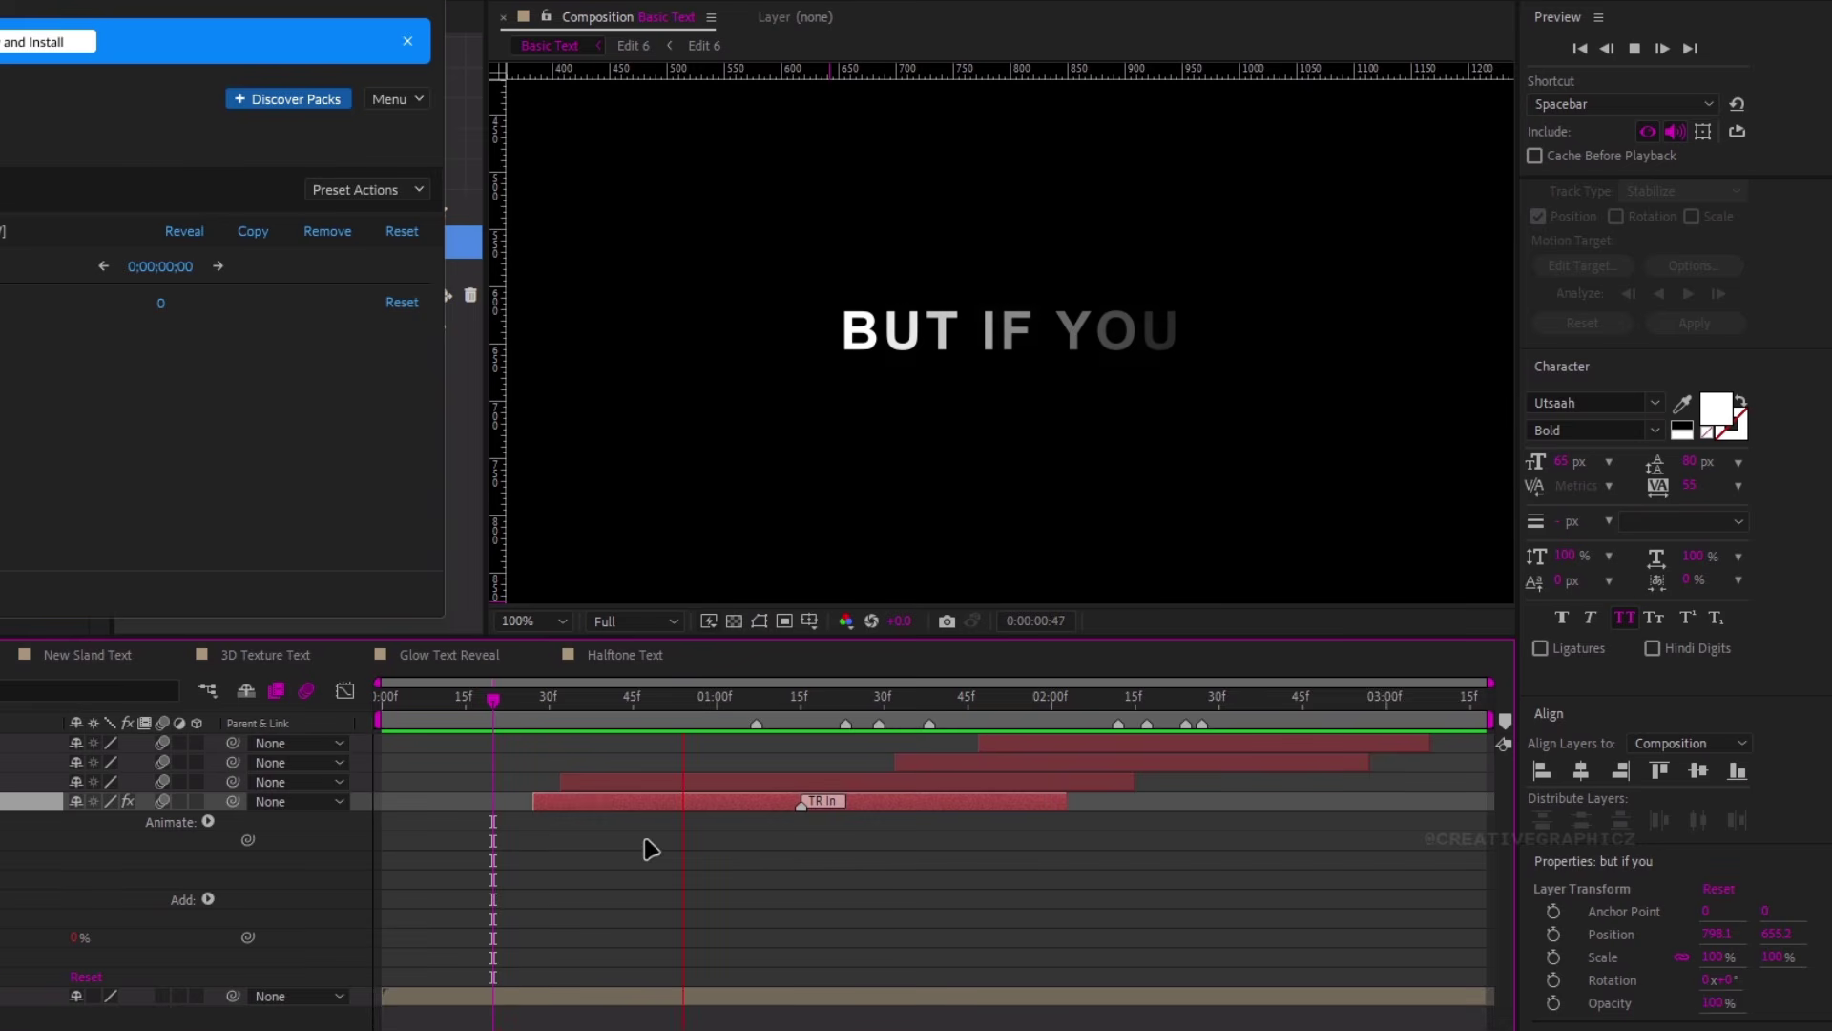
{"action": "key", "text": "space"}
{"action": "key", "text": "space"}
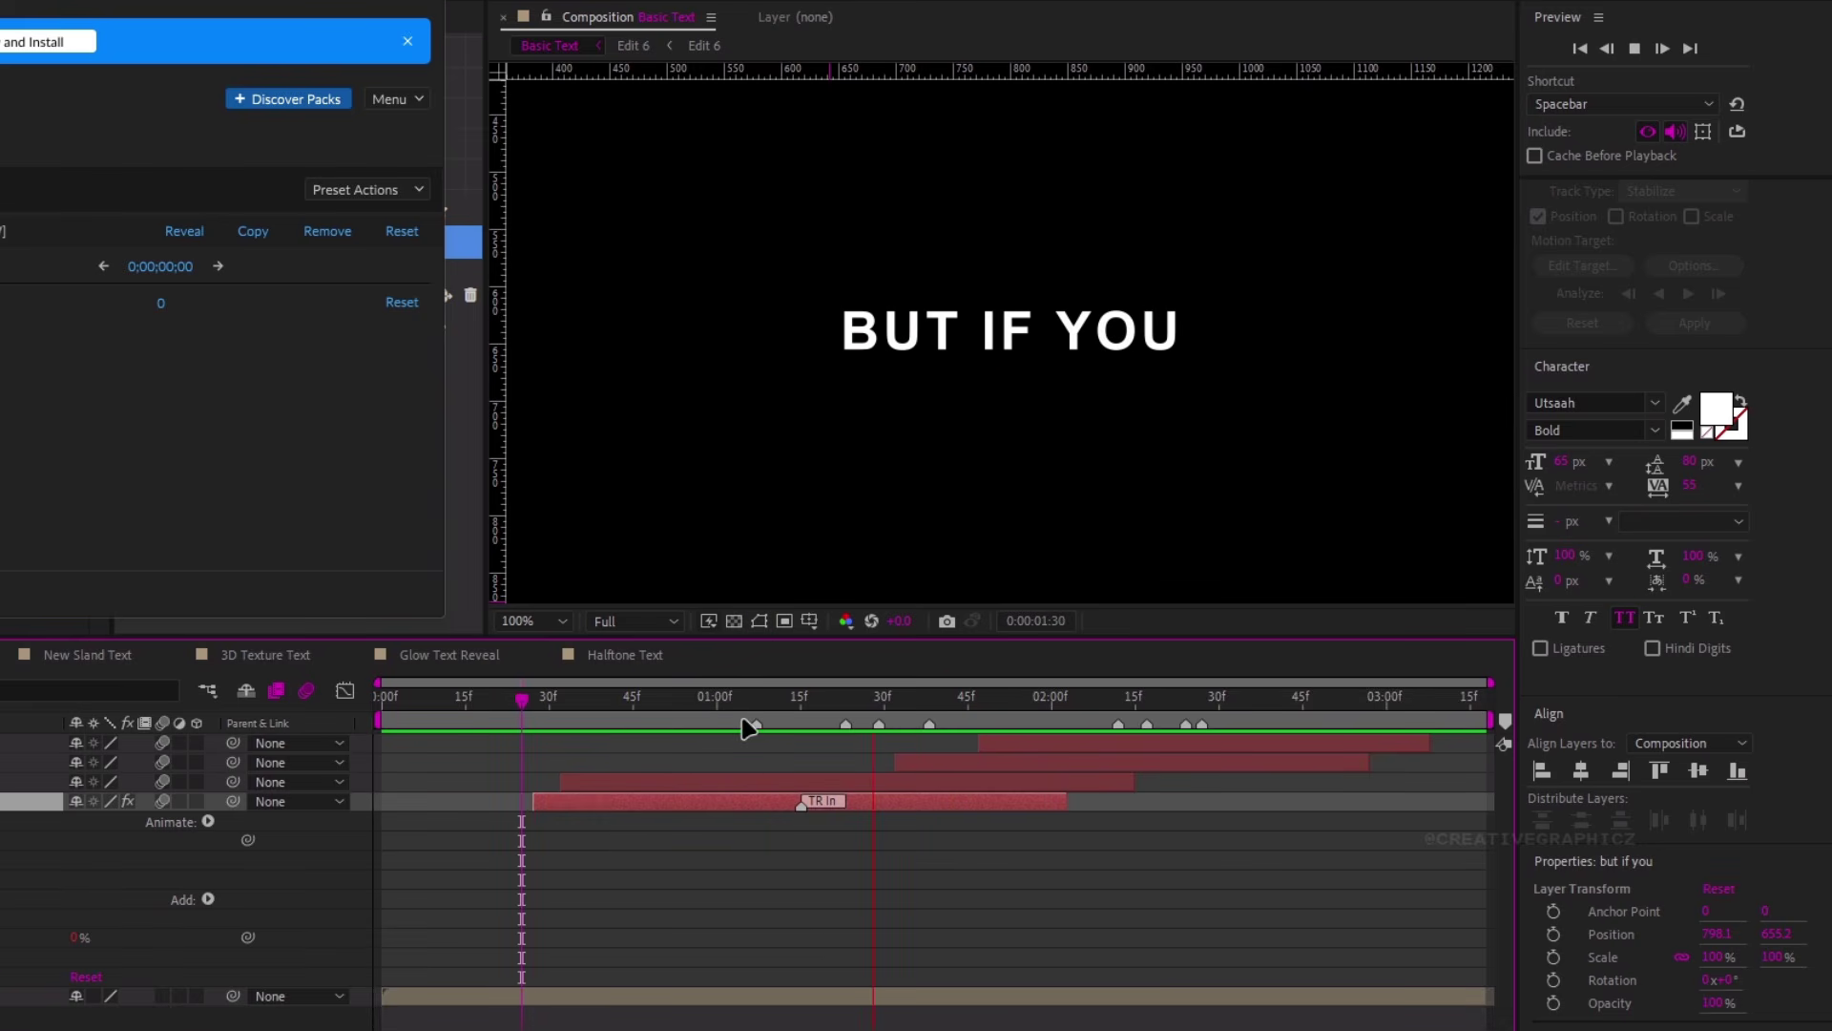
Move the "but if you" layer's TR In marker earlier to the first composition marker and preview the faster fade-in
{"action": "left_click", "coordinate": [768, 703]}
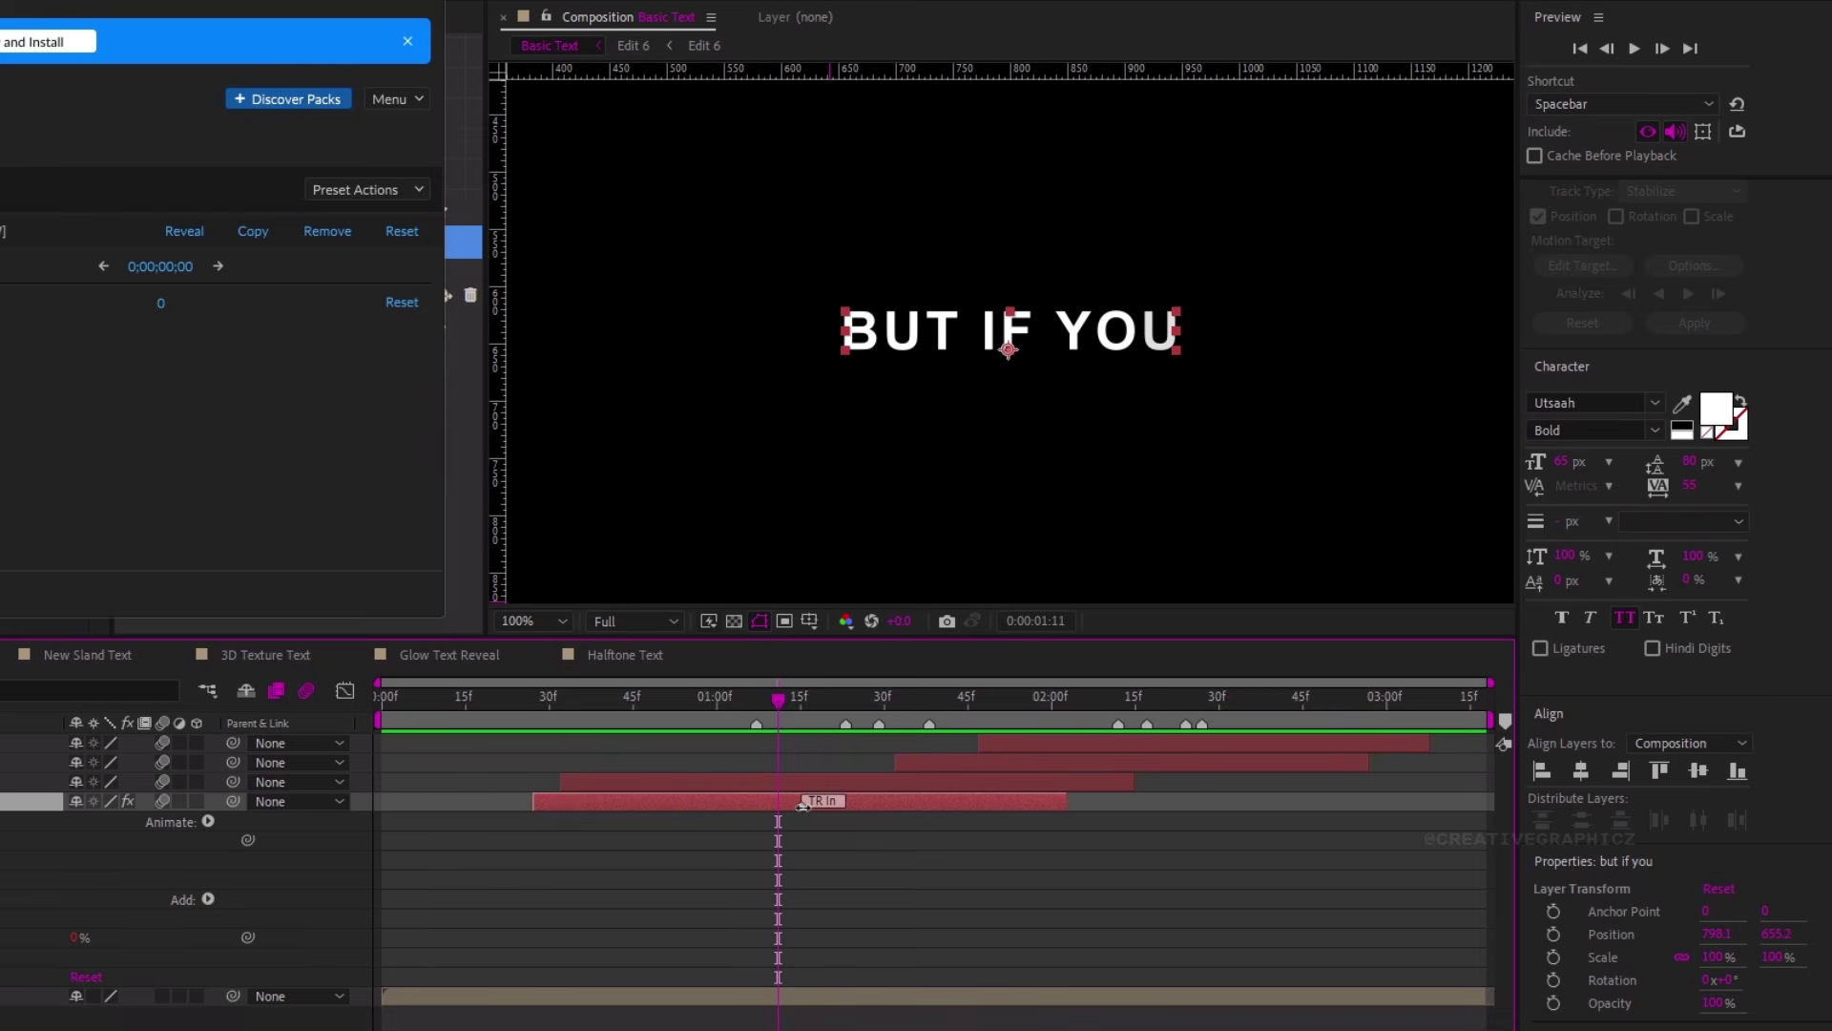
{"action": "left_click", "coordinate": [515, 702]}
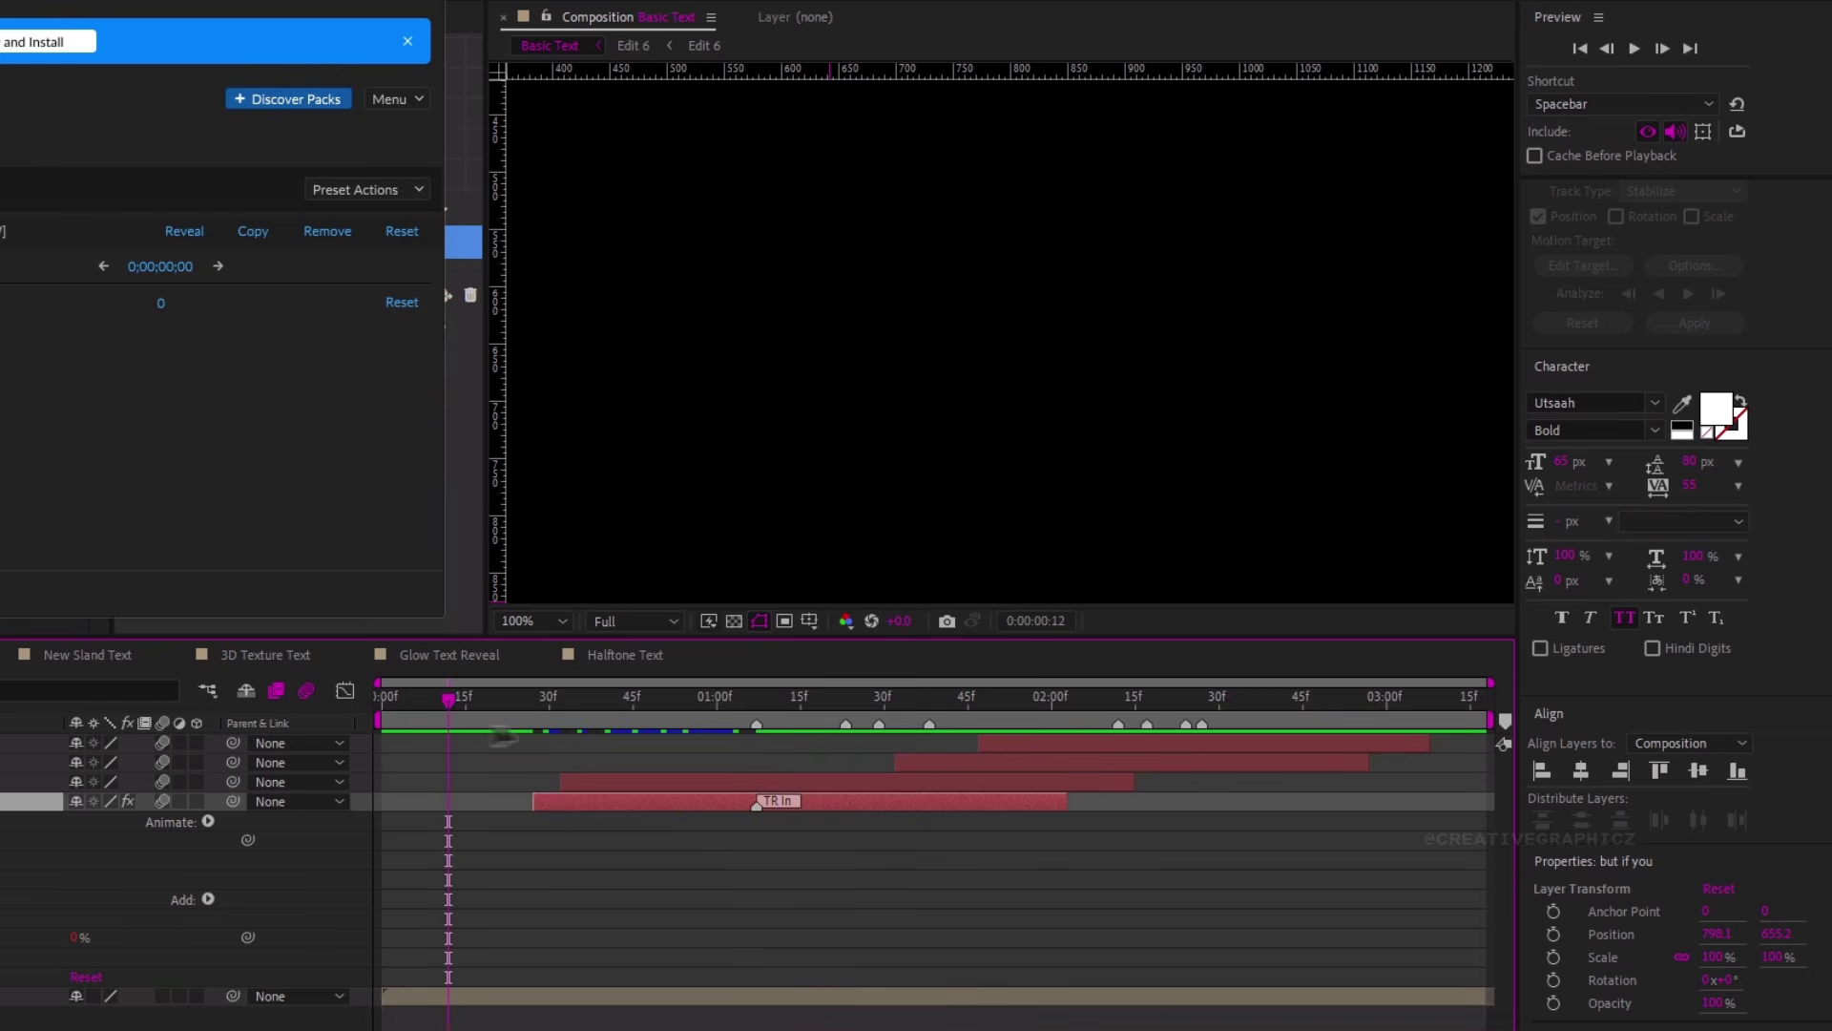
{"action": "key", "text": "space"}
{"action": "left_click", "coordinate": [427, 711]}
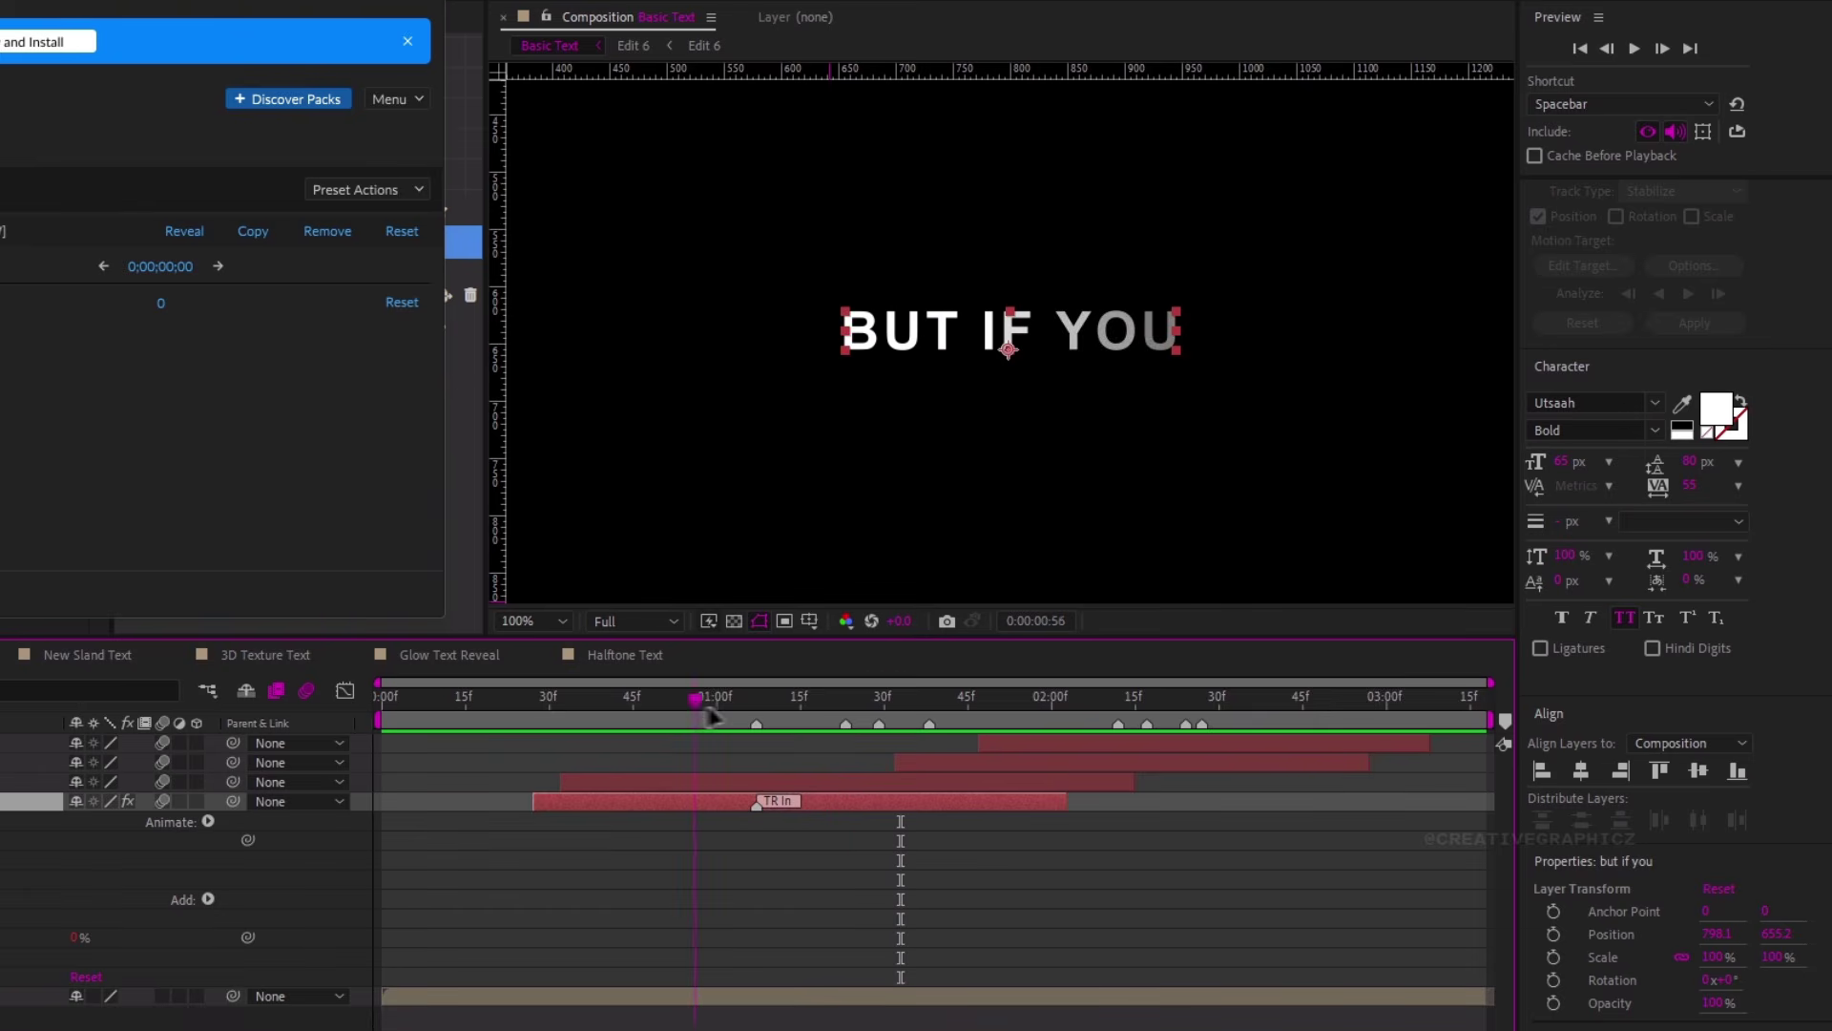
Solo the "loose" layer alongside "but if you" and scrub through both words to 0:00:01:16
{"action": "left_click", "coordinate": [845, 727]}
{"action": "left_click_drag", "start_coordinate": [845, 735], "coordinate": [706, 802]}
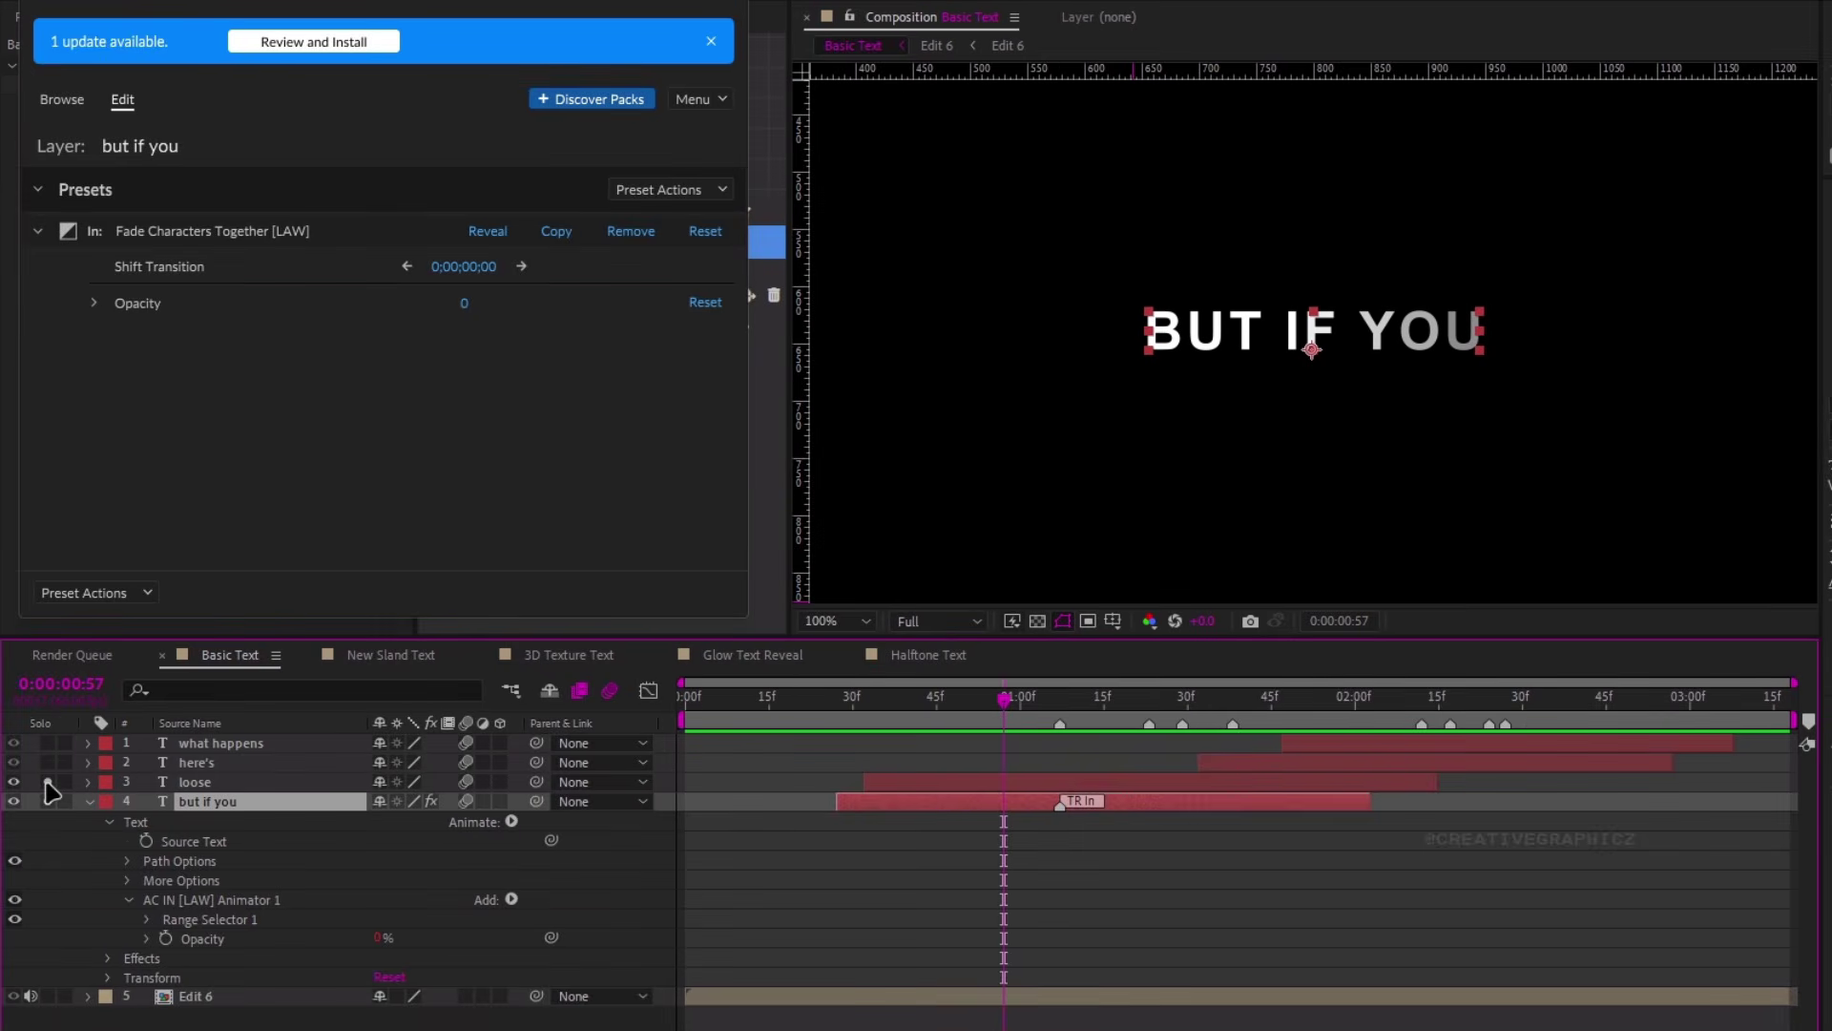
{"action": "left_click", "coordinate": [712, 700]}
{"action": "left_click_drag", "start_coordinate": [710, 699], "coordinate": [805, 725]}
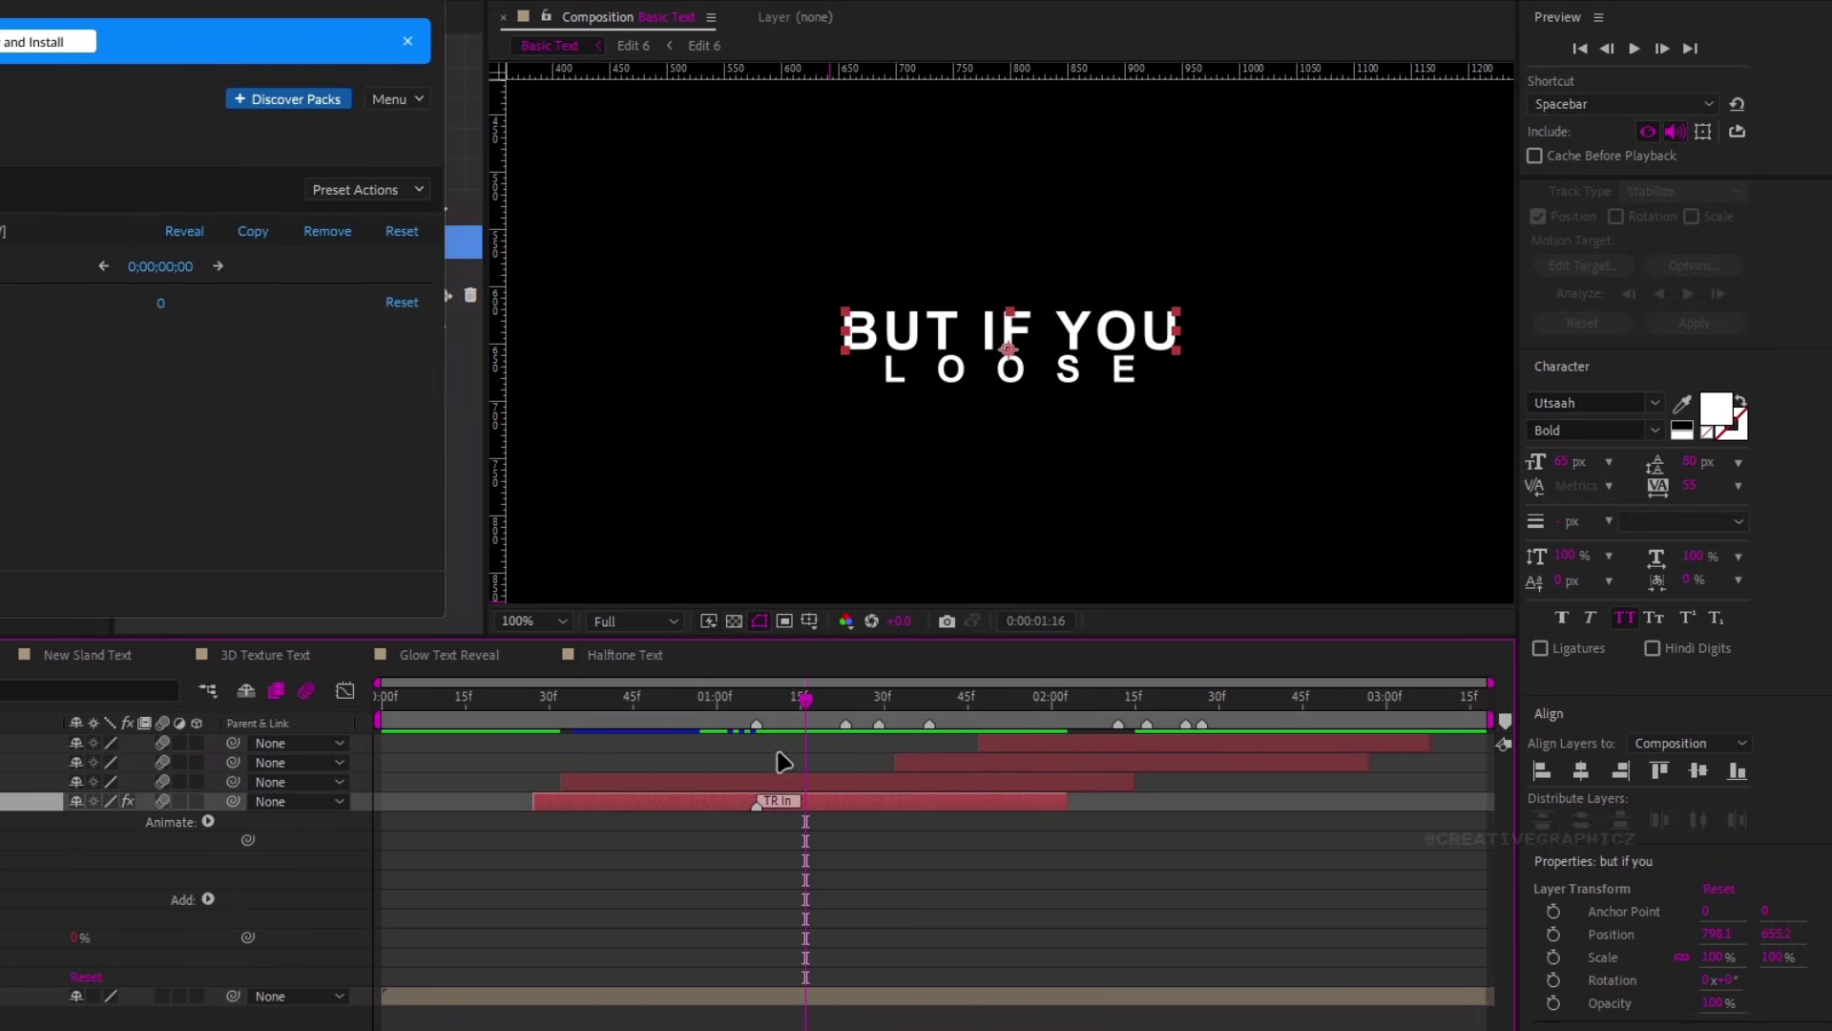
Apply Scale & Tracking Characters Simultaneously as the "loose" layer's In animation, accepting the Anchor Point Grouping change
{"action": "left_click", "coordinate": [784, 782]}
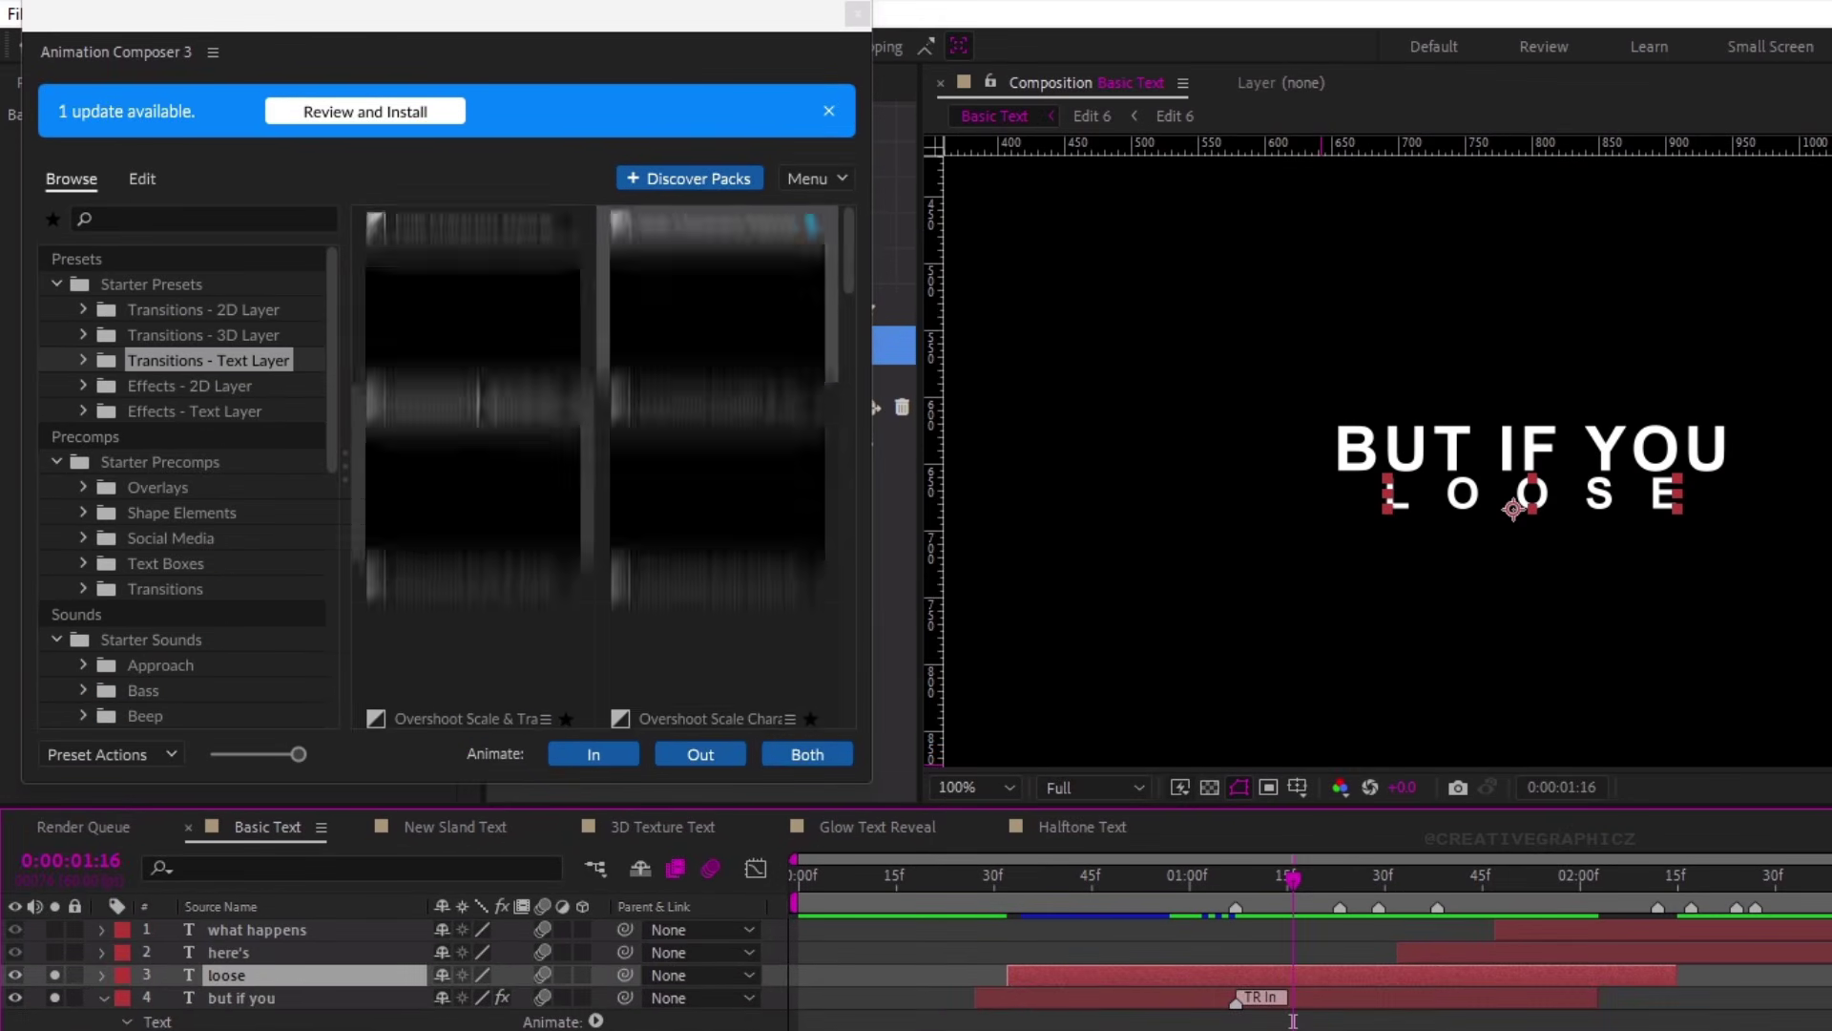
{"action": "scroll", "coordinate": [149, 310], "scroll_direction": "down", "scroll_amount": 5}
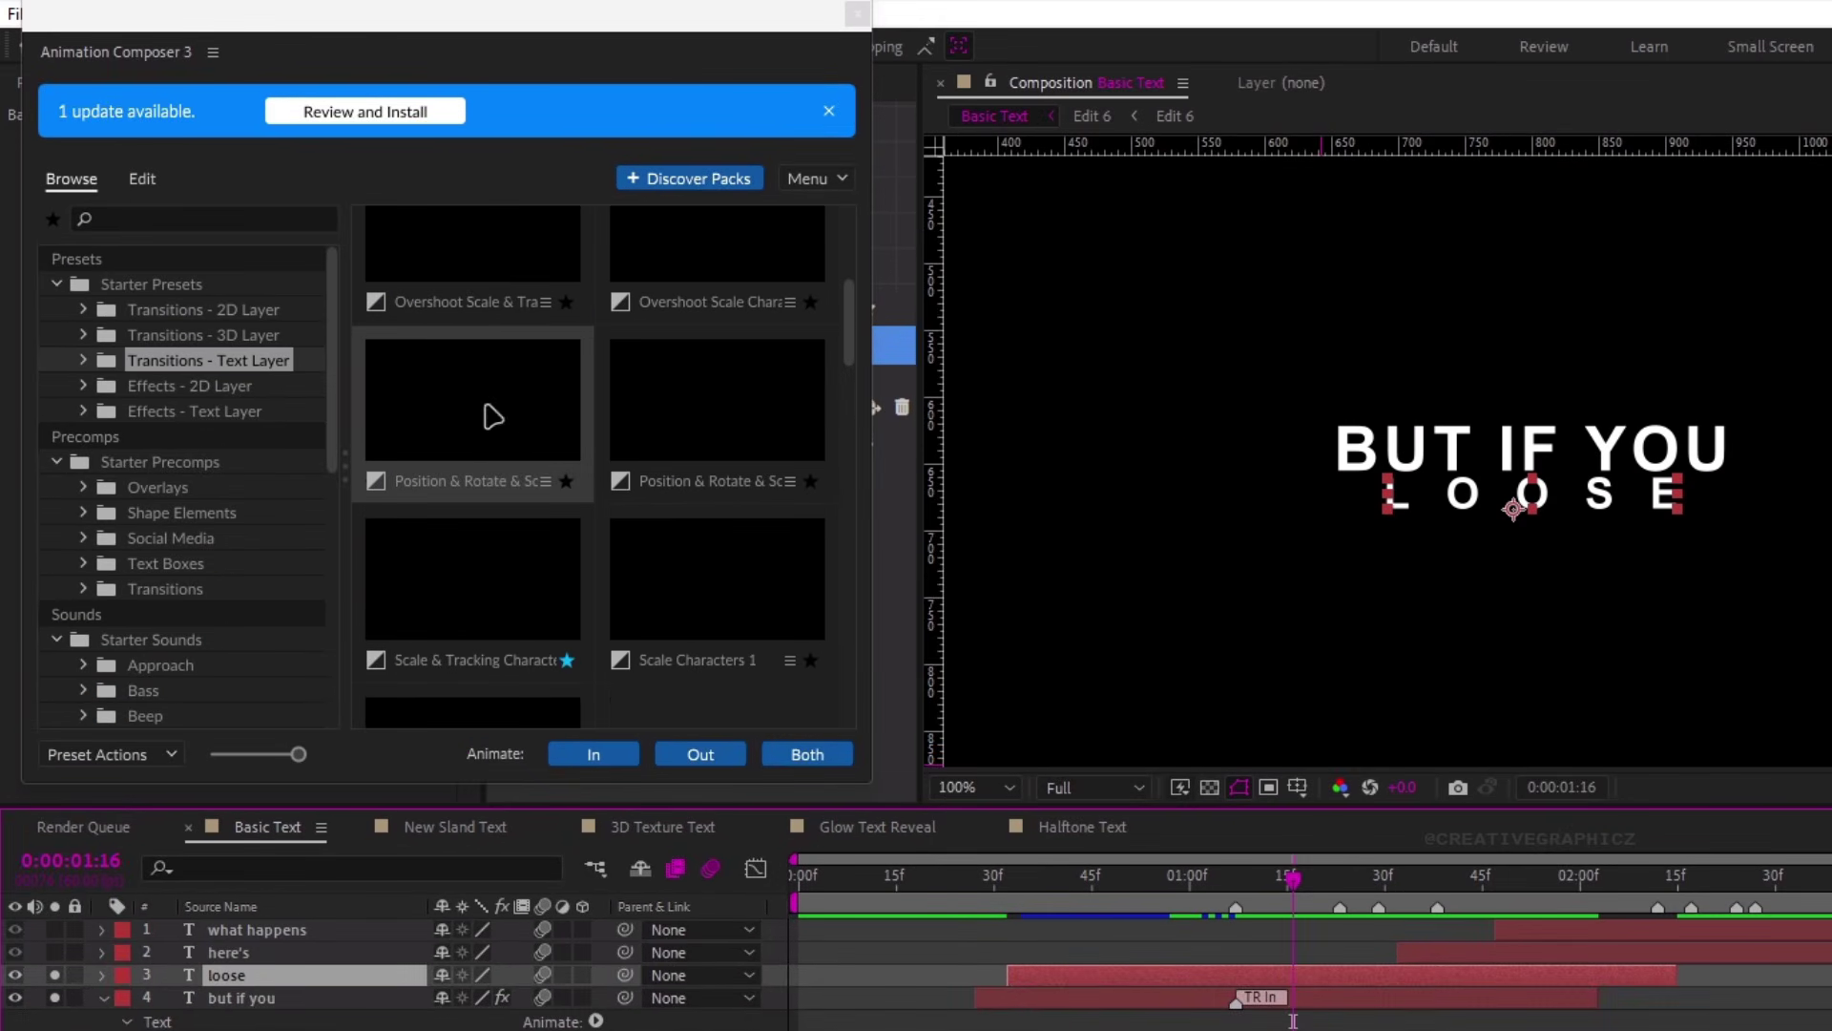
{"action": "scroll", "coordinate": [477, 477], "scroll_direction": "down", "scroll_amount": 2}
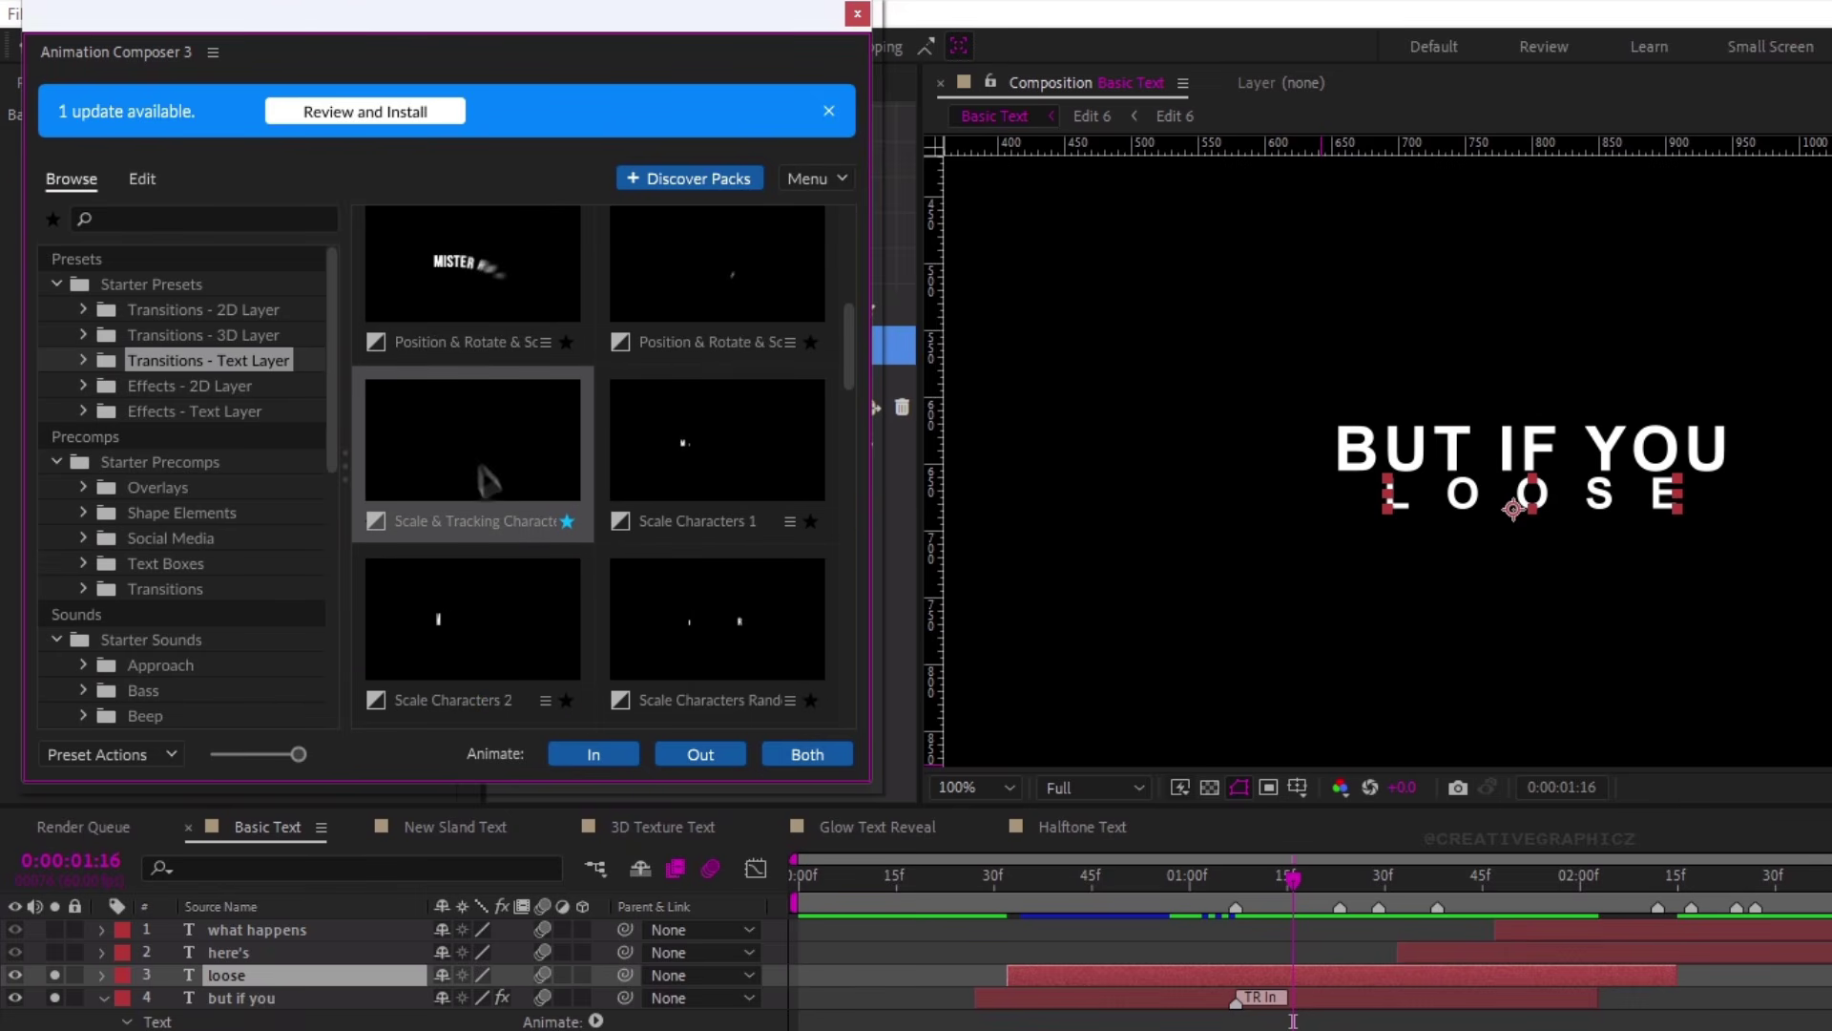
{"action": "left_click", "coordinate": [591, 754]}
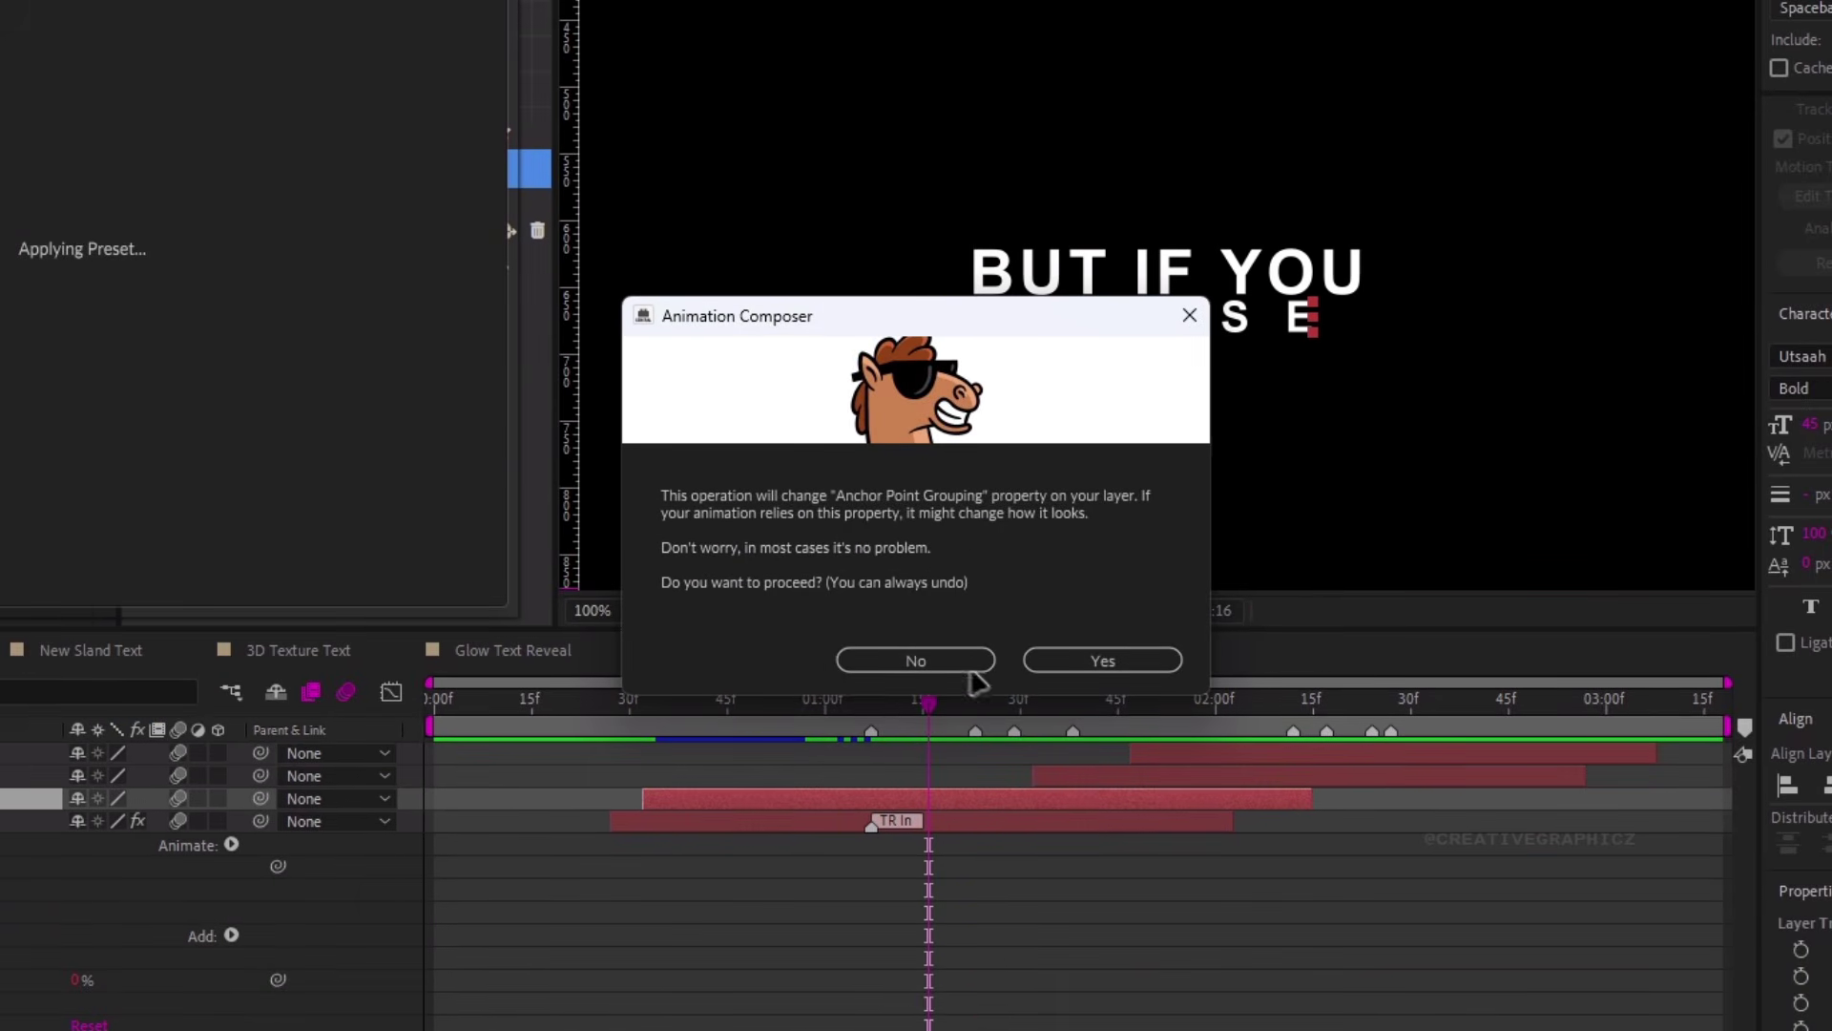
{"action": "left_click", "coordinate": [1331, 841]}
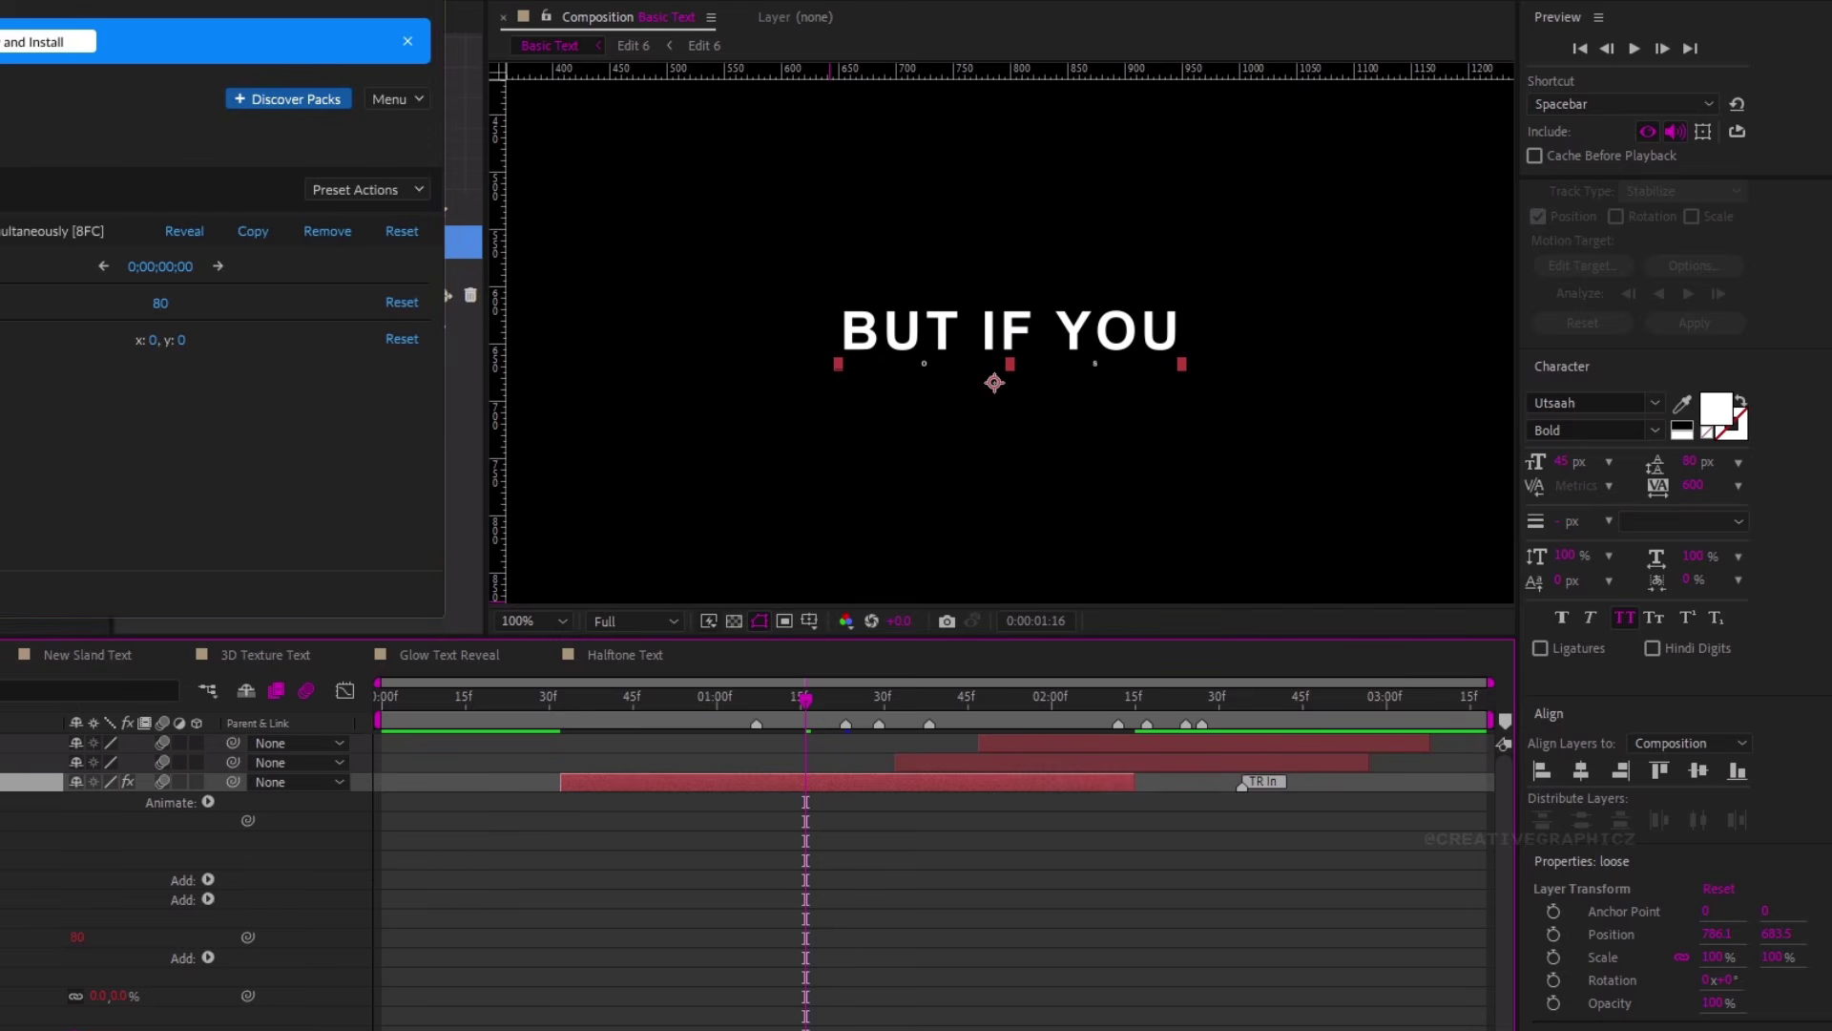
Shift the "loose" layer's TR In marker earlier to about 0:00:01:25 and play back both text animations
{"action": "key", "text": "space"}
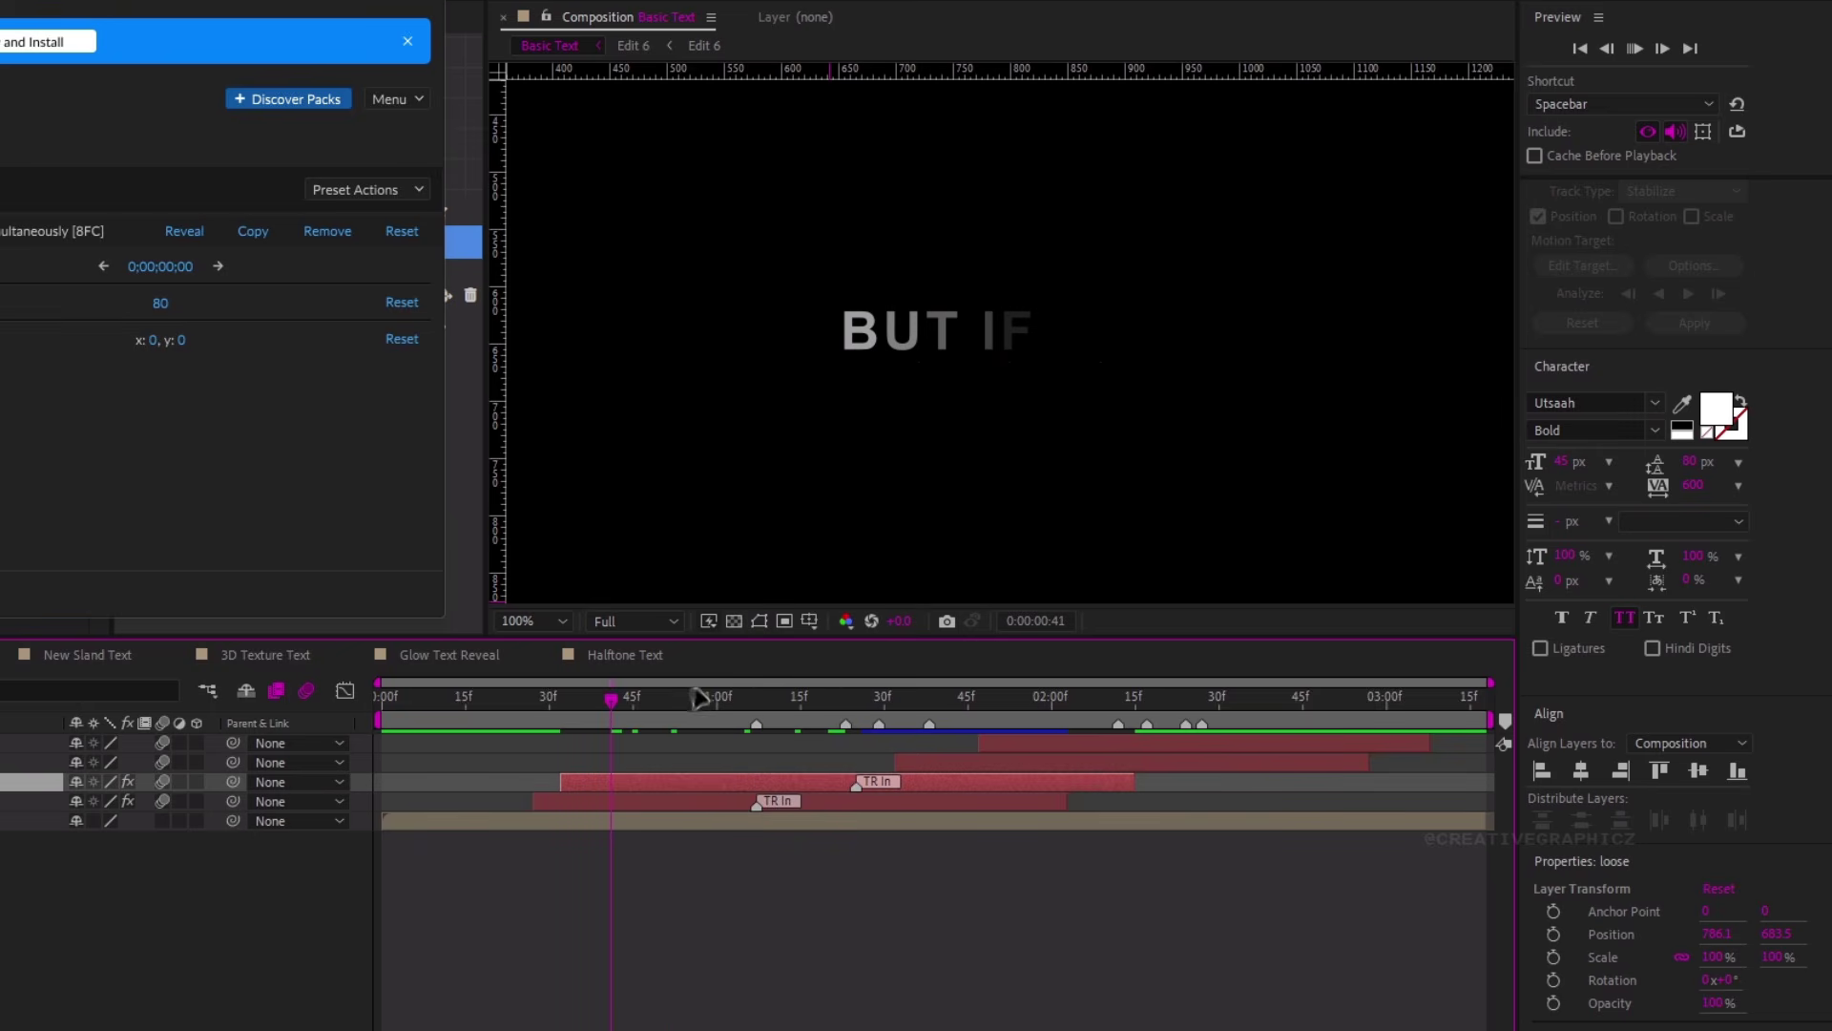
{"action": "key", "text": "space"}
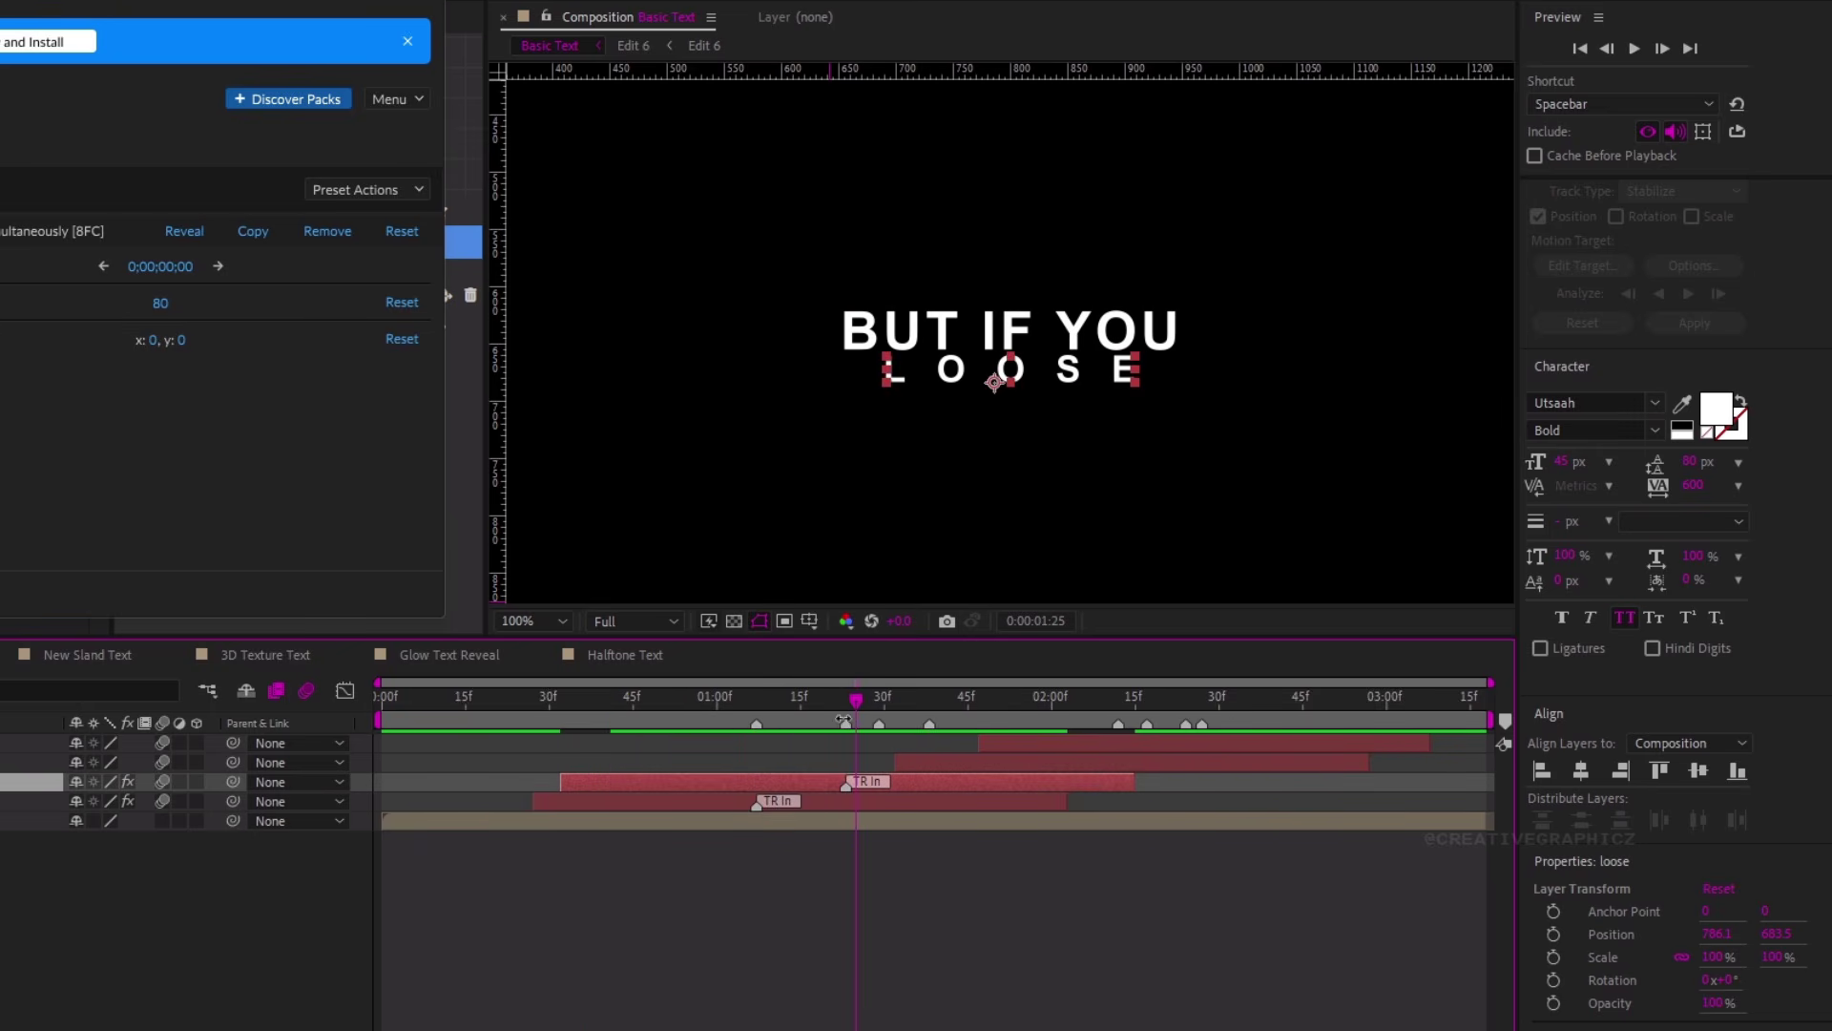
{"action": "key", "text": "space"}
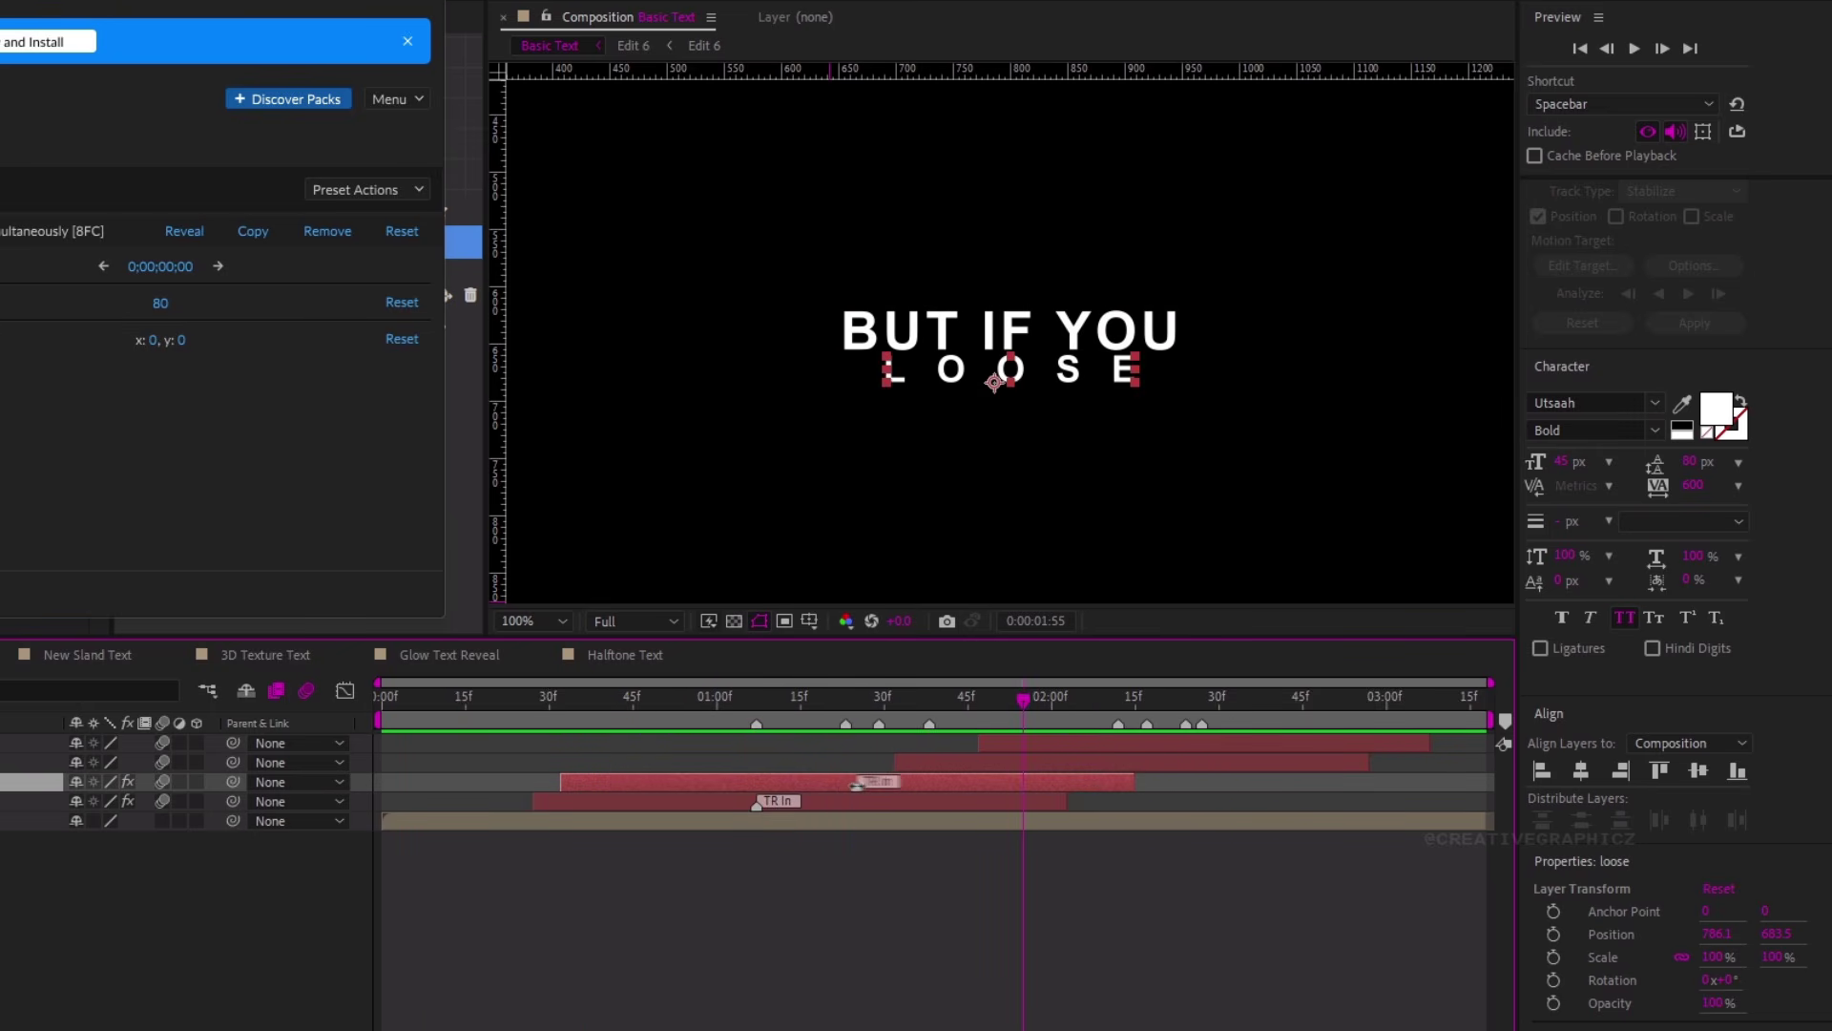
{"action": "key", "text": "space"}
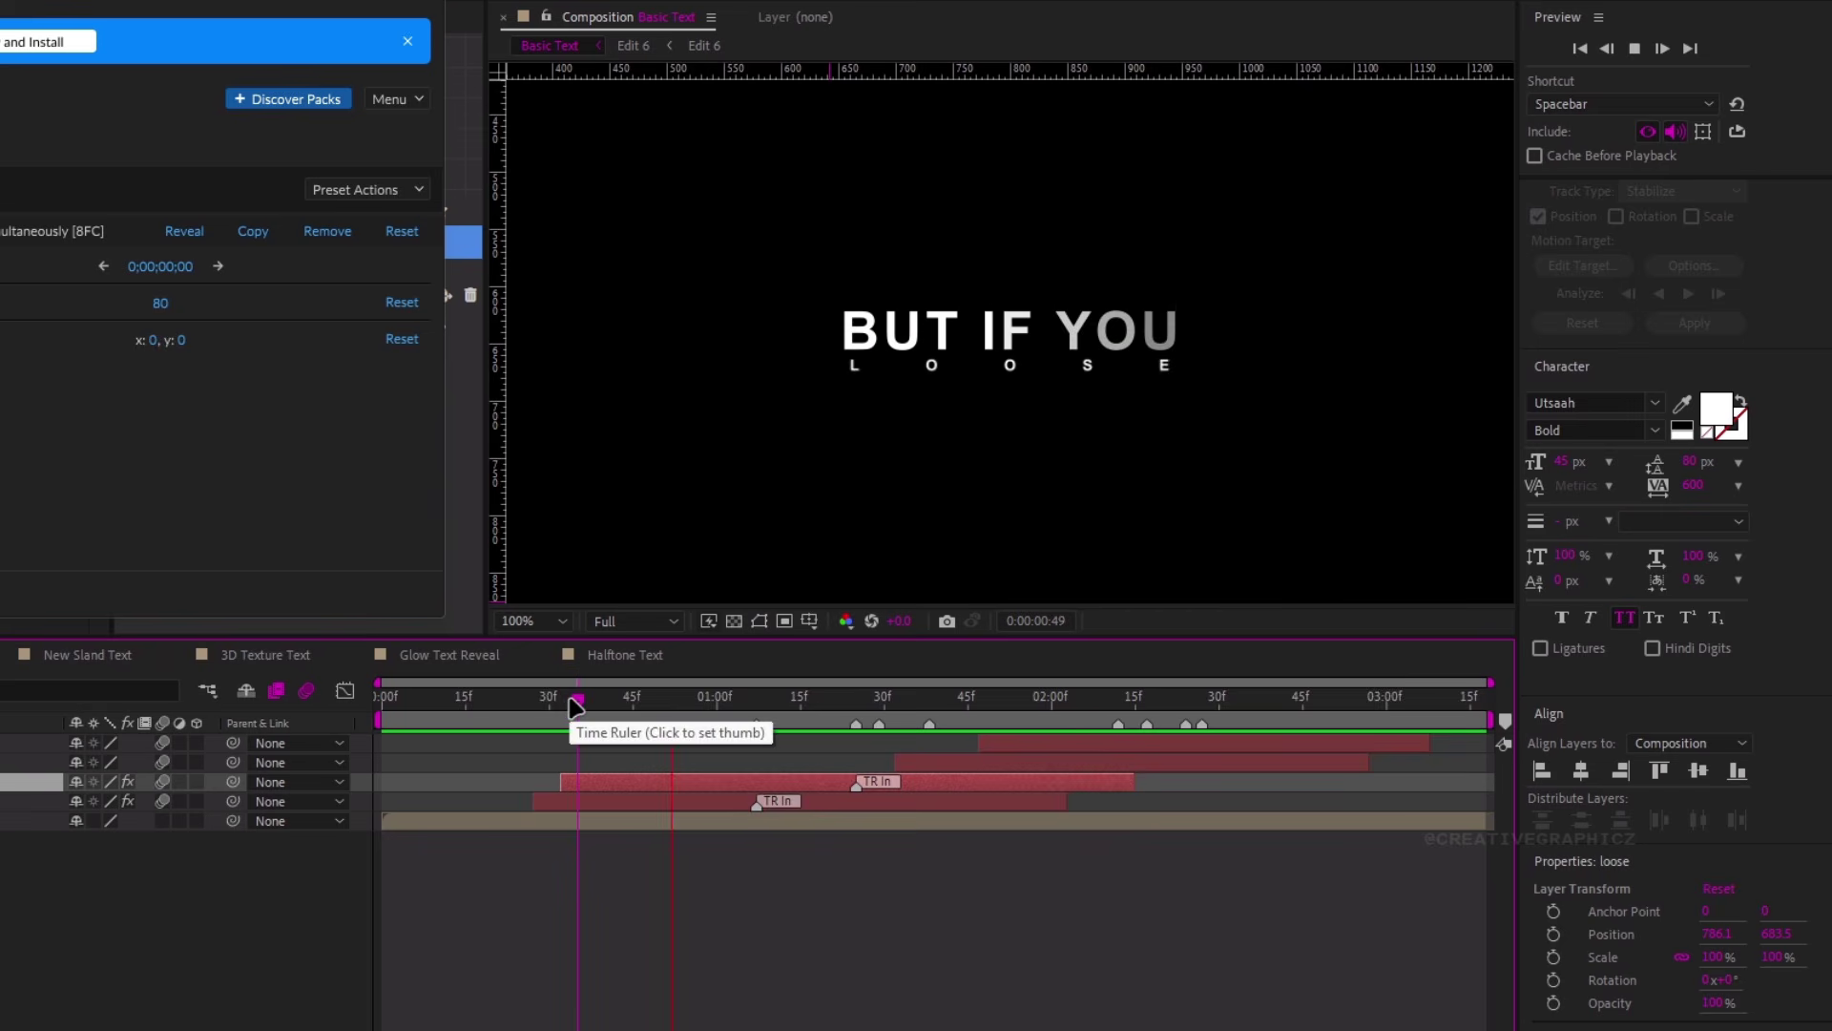
{"action": "key", "text": "space"}
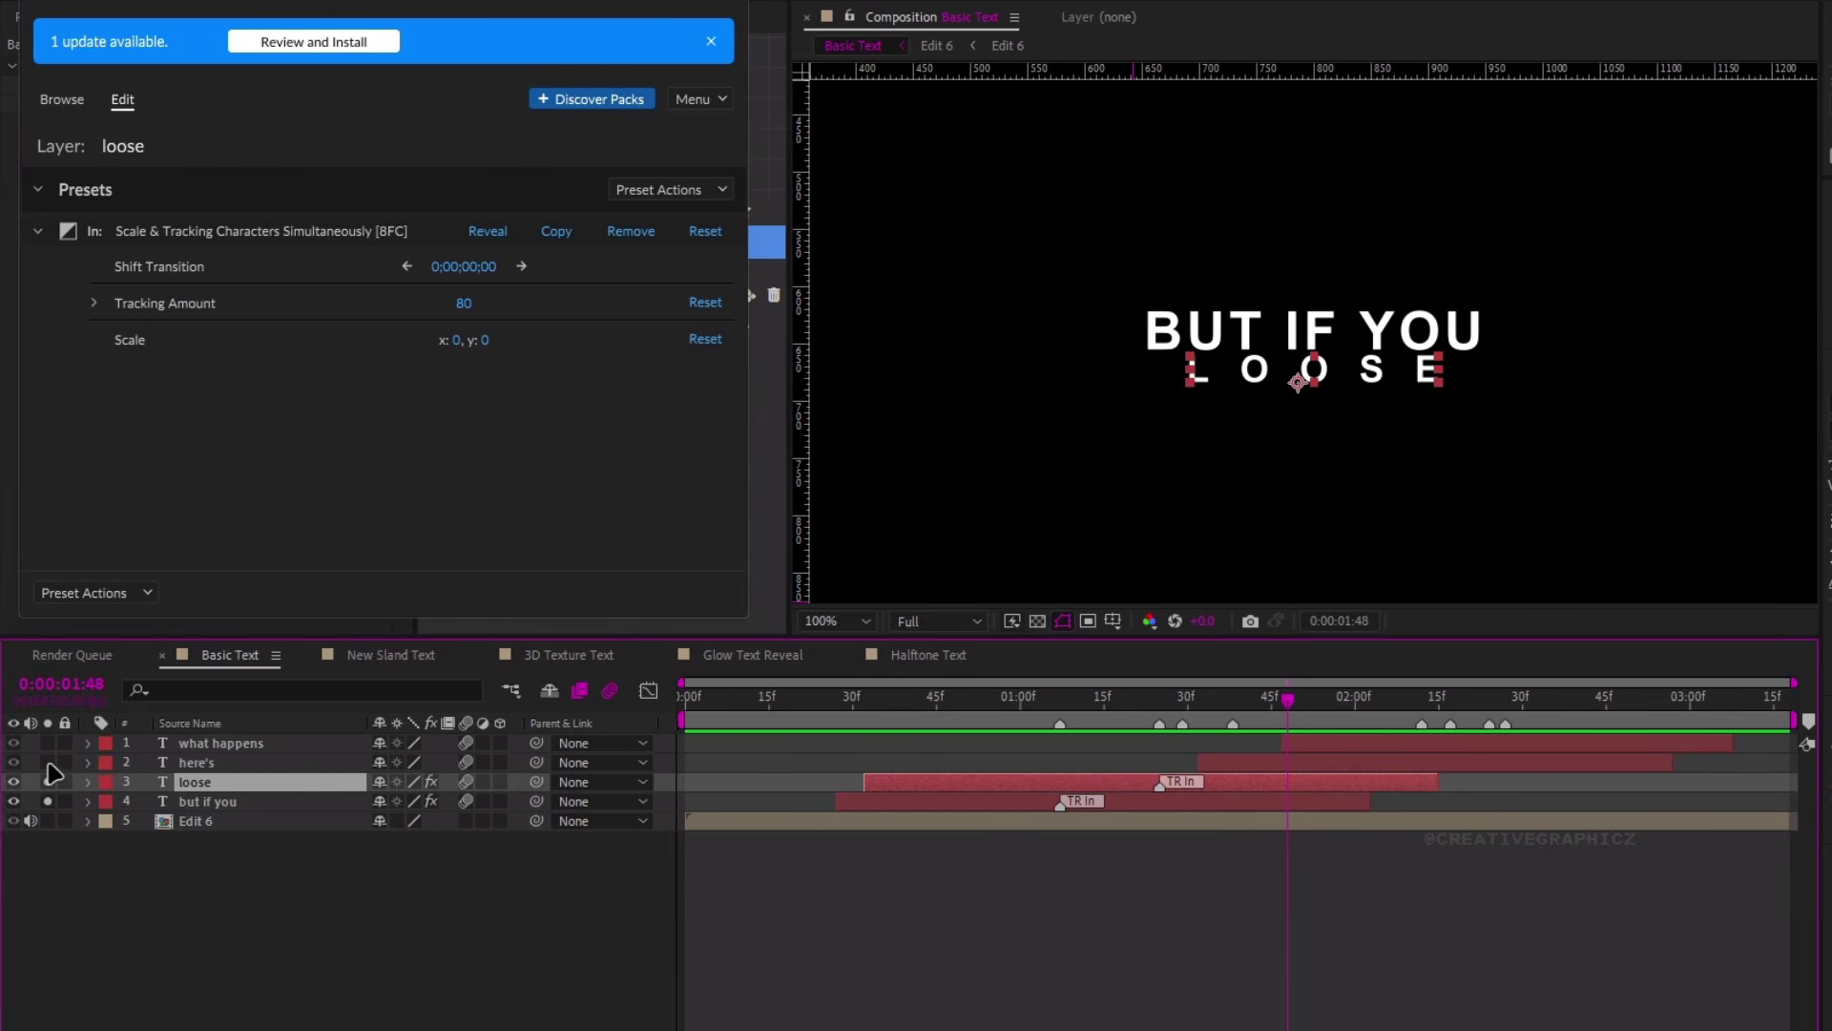
Solo the "here's" and "what happens" layers and move the current time to 0:00:01:46
{"action": "left_click", "coordinate": [48, 773]}
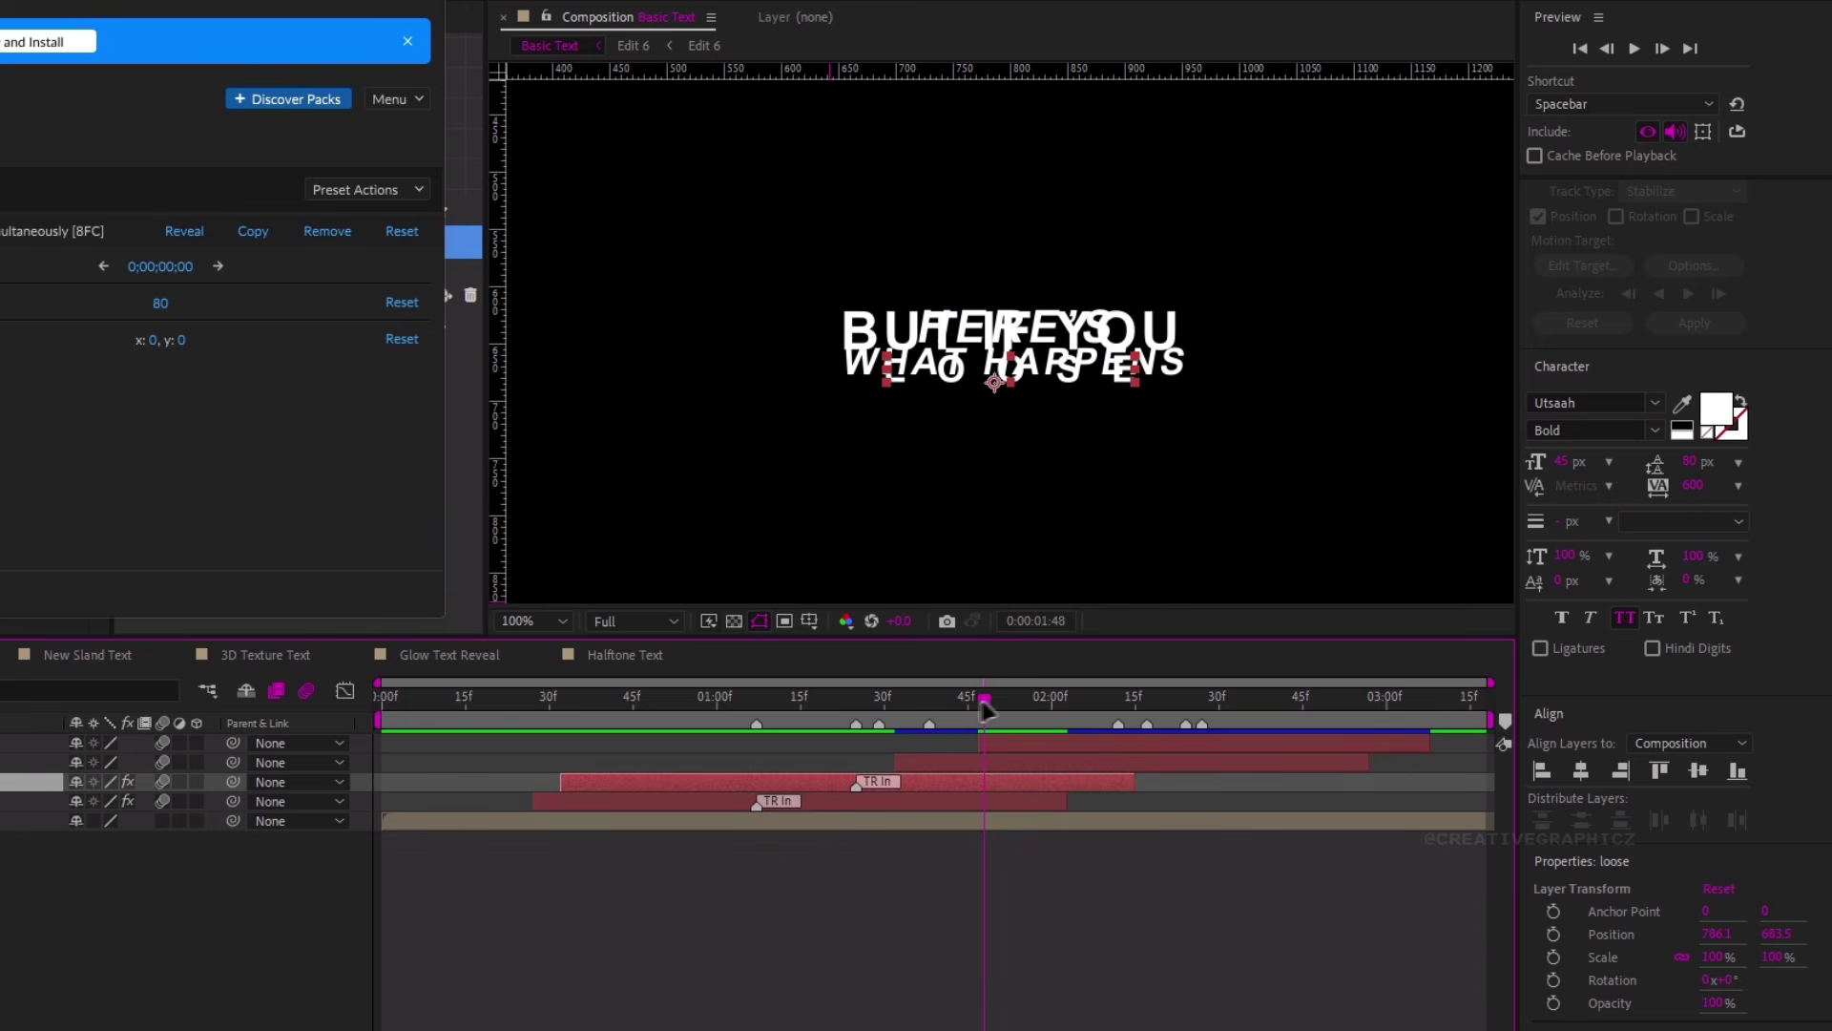
{"action": "left_click_drag", "start_coordinate": [1021, 704], "coordinate": [978, 771]}
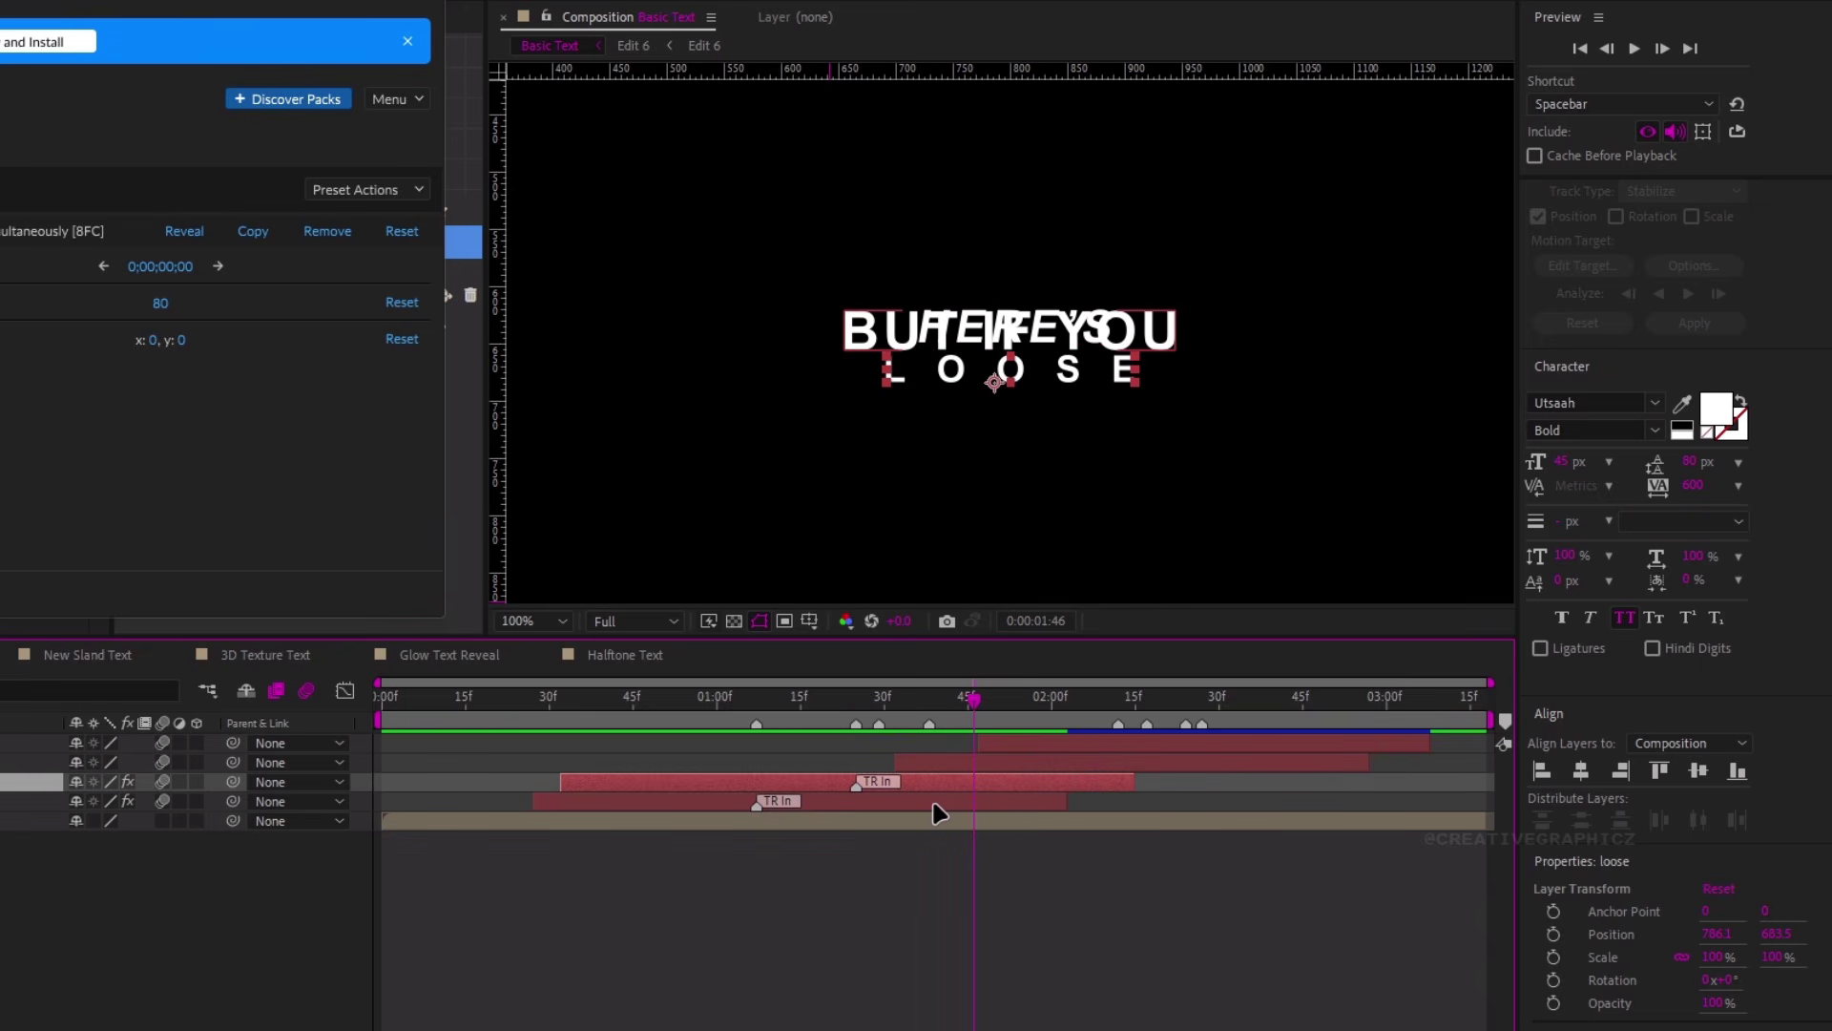
Move the current time to 0:00:01:24 and apply Fade Characters Together as the "but if you" layer's Out animation
{"action": "left_click_drag", "start_coordinate": [940, 704], "coordinate": [874, 698]}
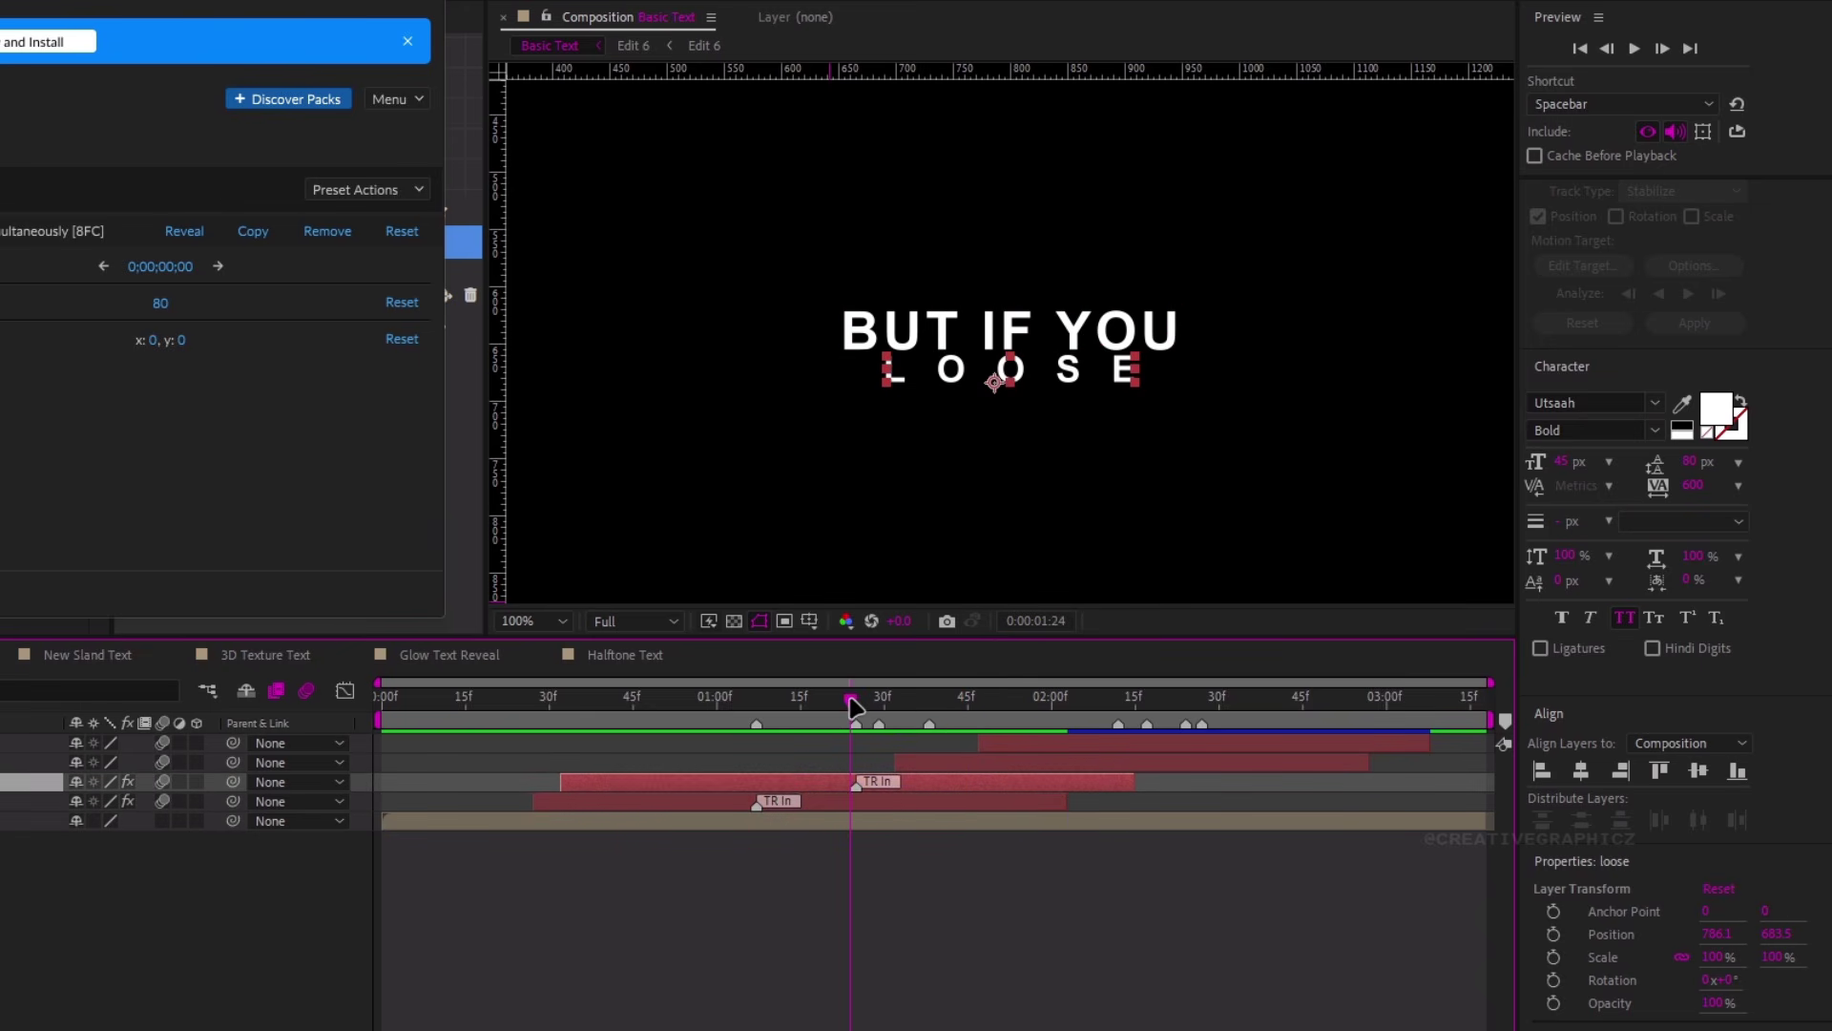
{"action": "left_click", "coordinate": [826, 805]}
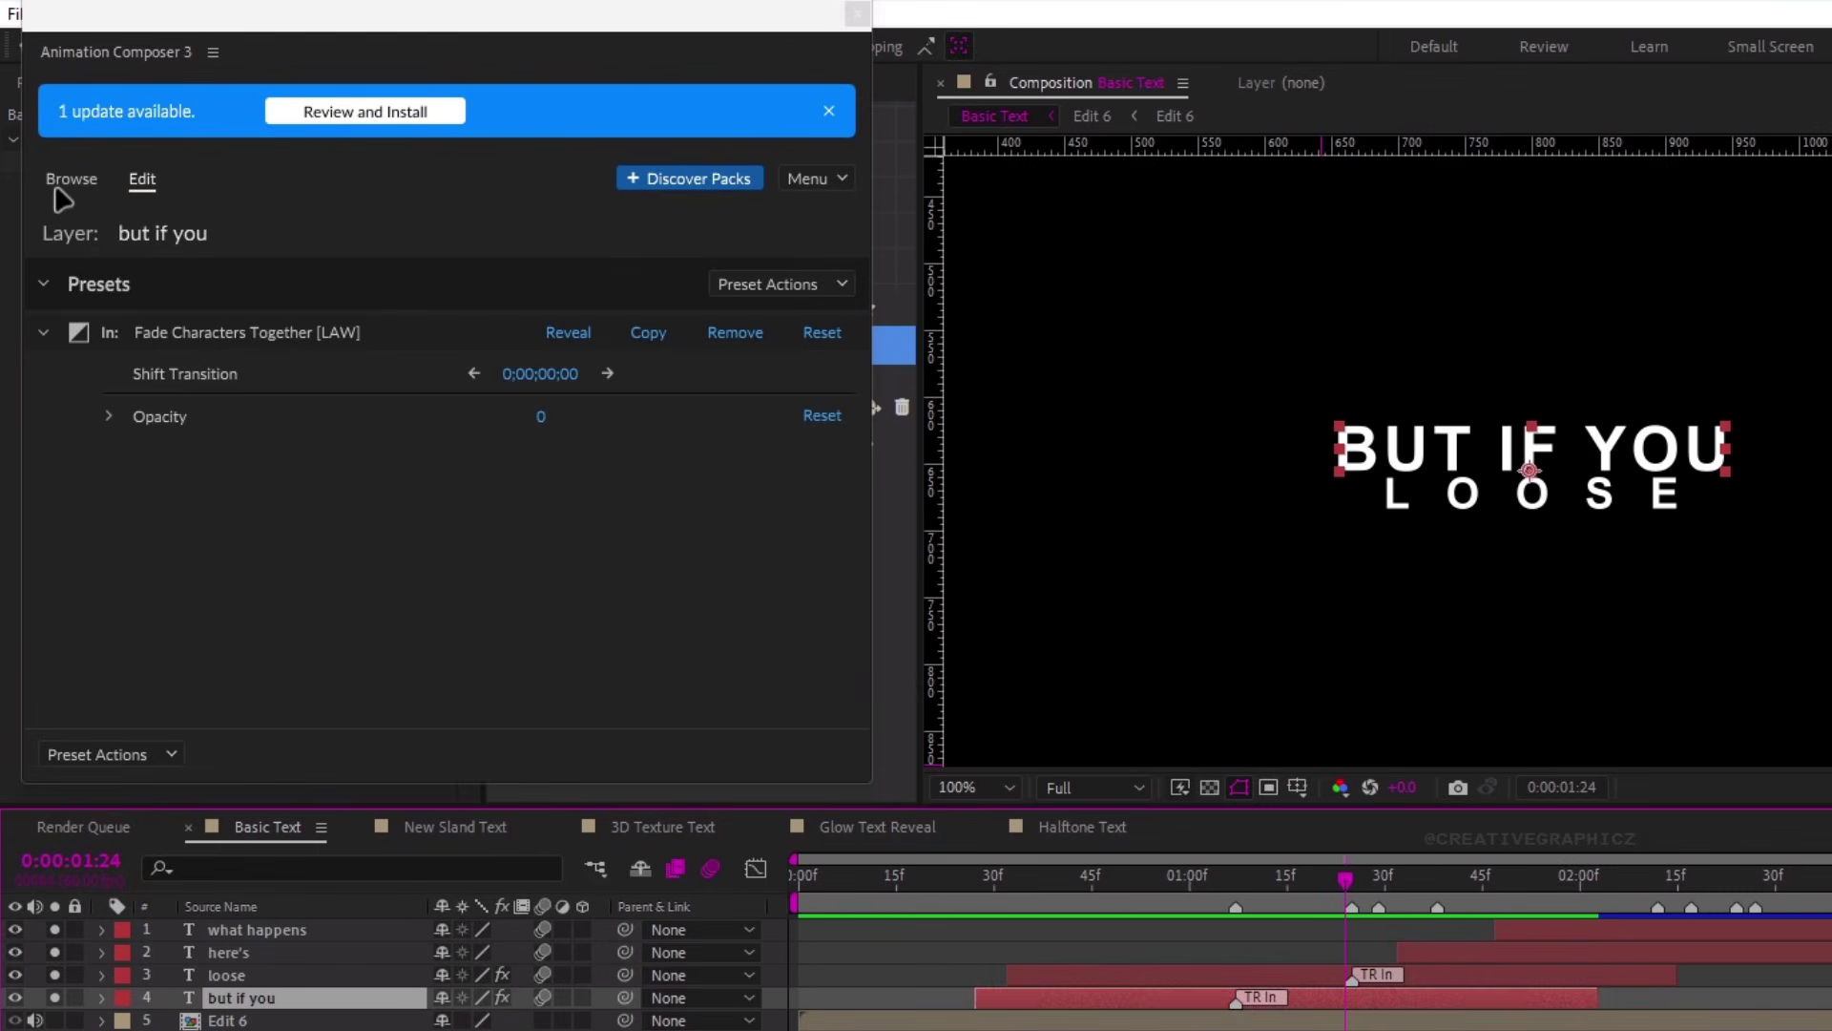
{"action": "left_click", "coordinate": [67, 181]}
{"action": "scroll", "coordinate": [534, 315], "scroll_direction": "up", "scroll_amount": 5}
{"action": "mouse_move", "coordinate": [711, 324]}
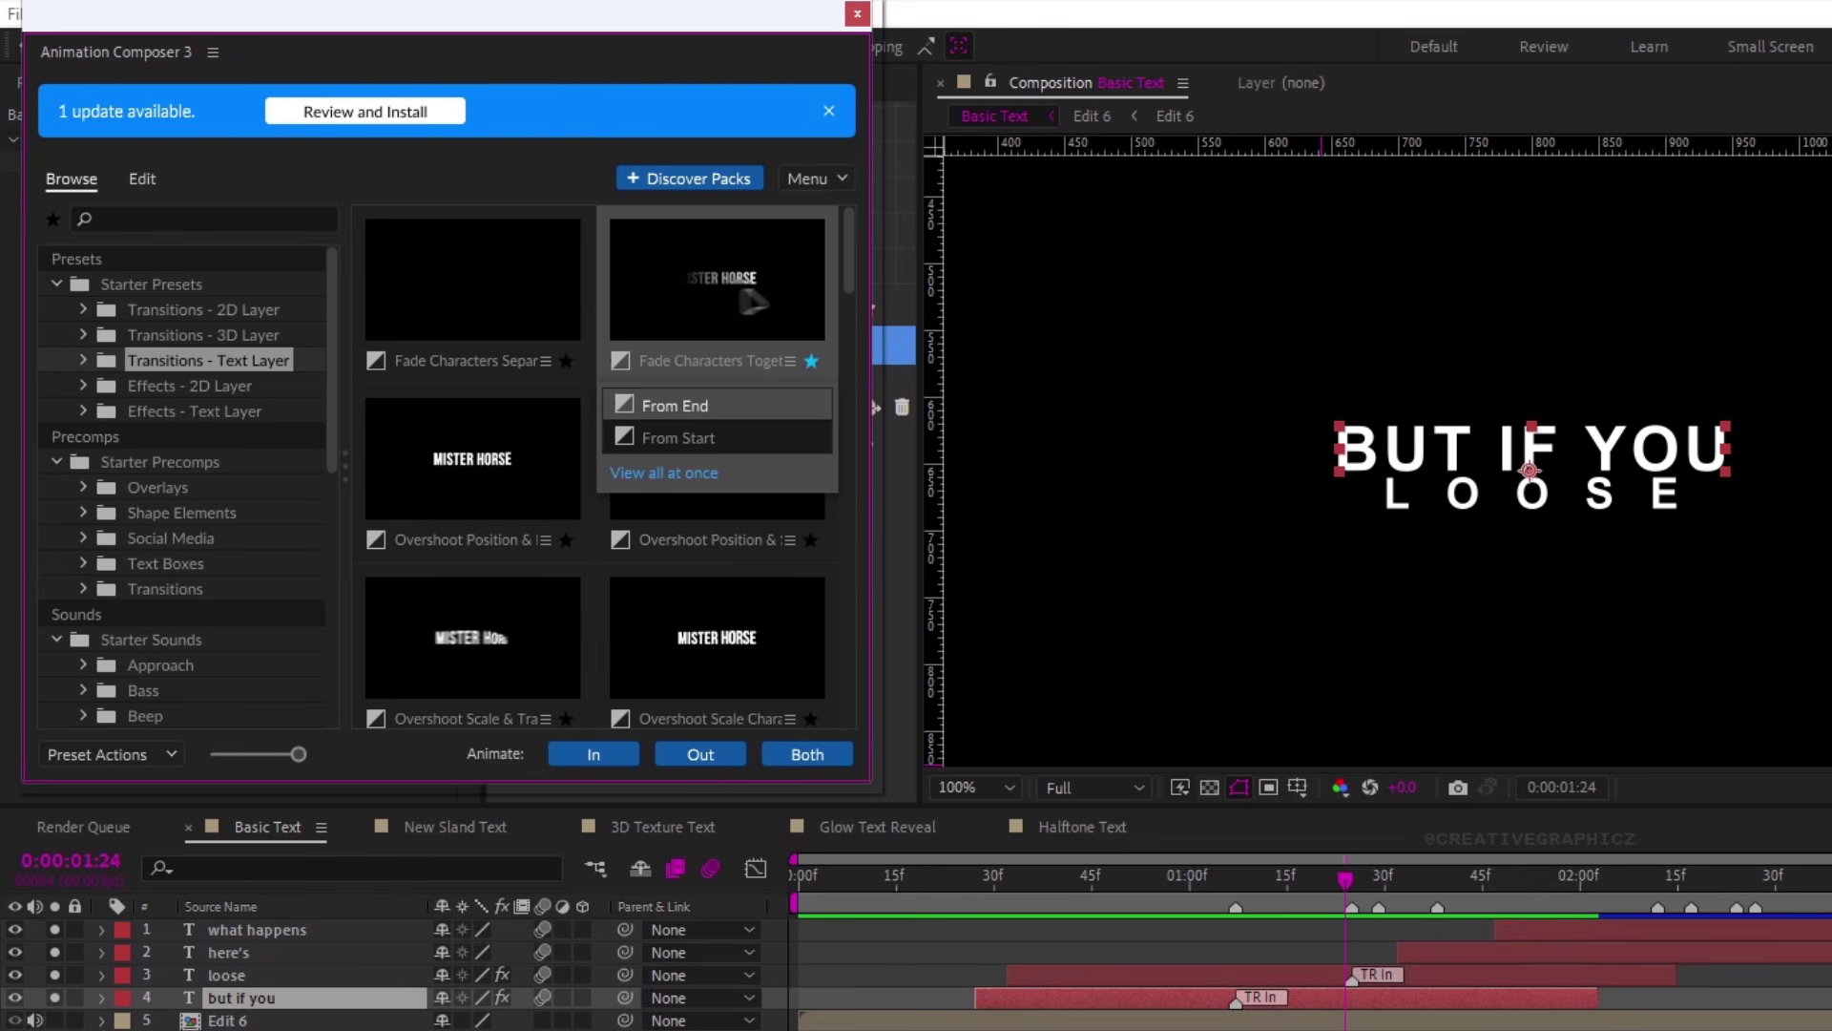
{"action": "left_click", "coordinate": [706, 754]}
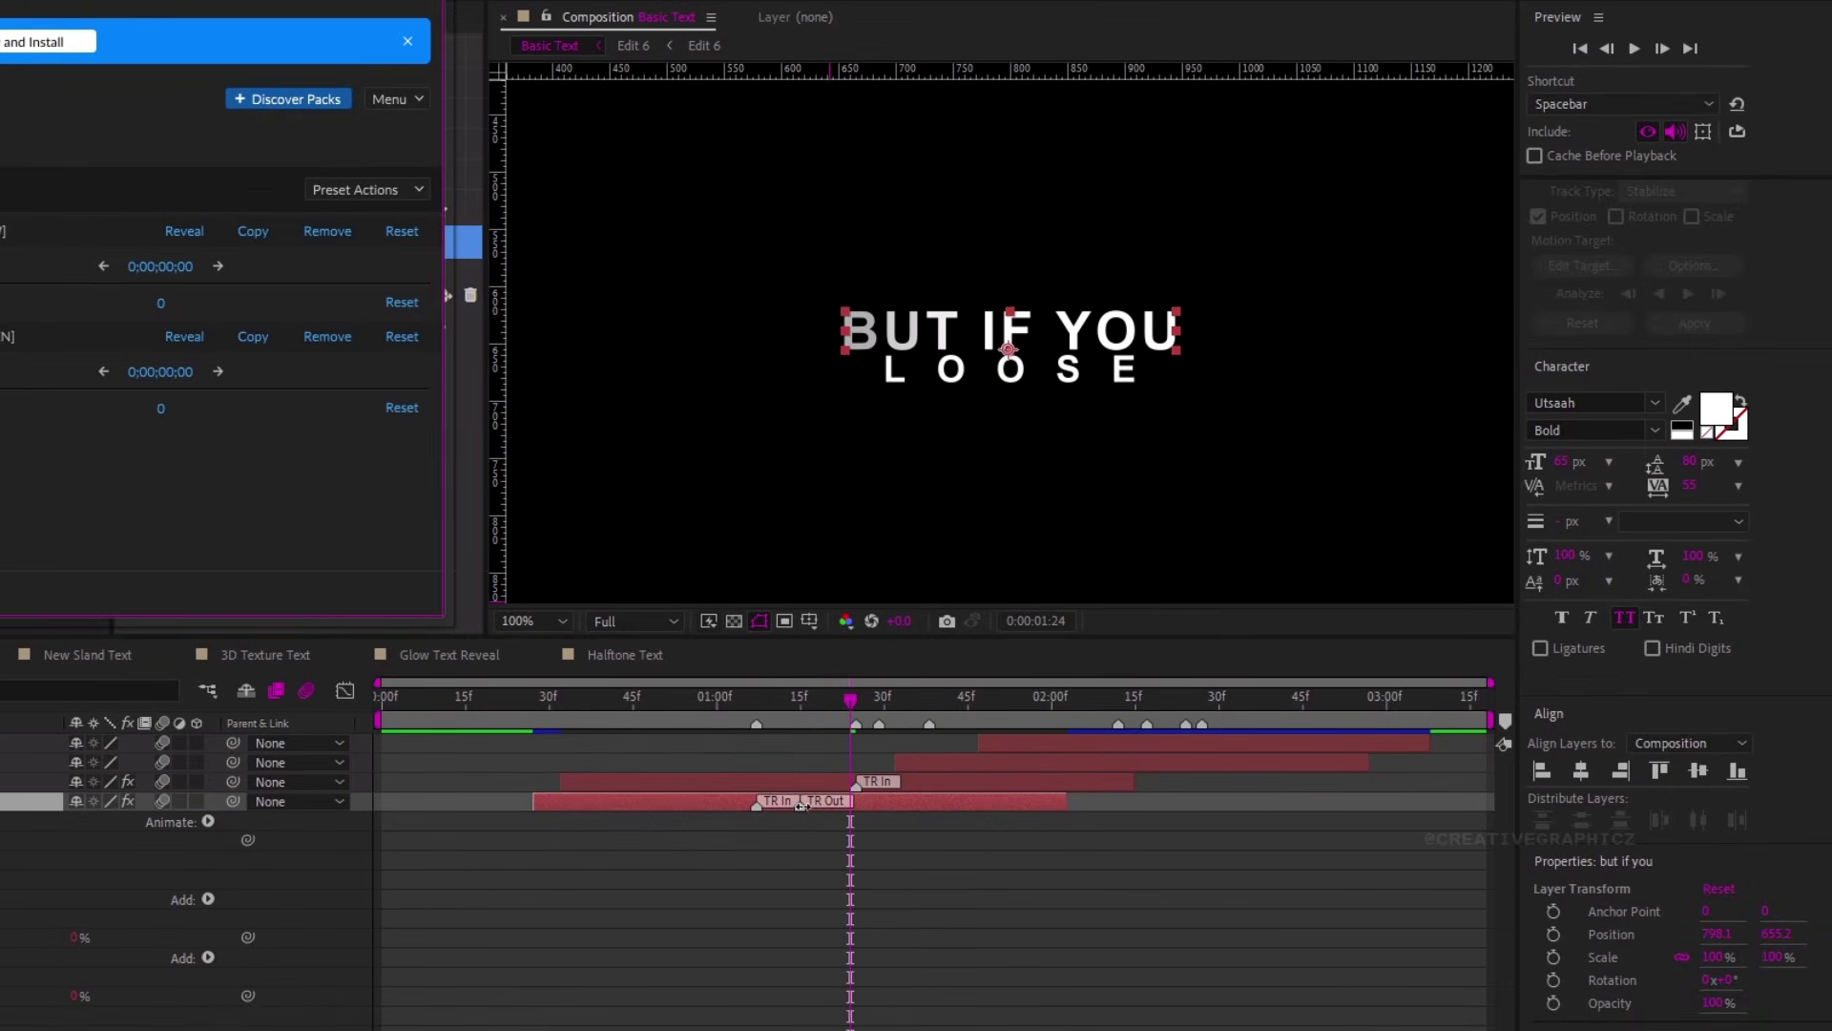
Shift the "but if you" layer's TR Out marker to 0:00:01:24 and move the current time to 0:00:01:29
{"action": "left_click_drag", "start_coordinate": [802, 805], "coordinate": [838, 810]}
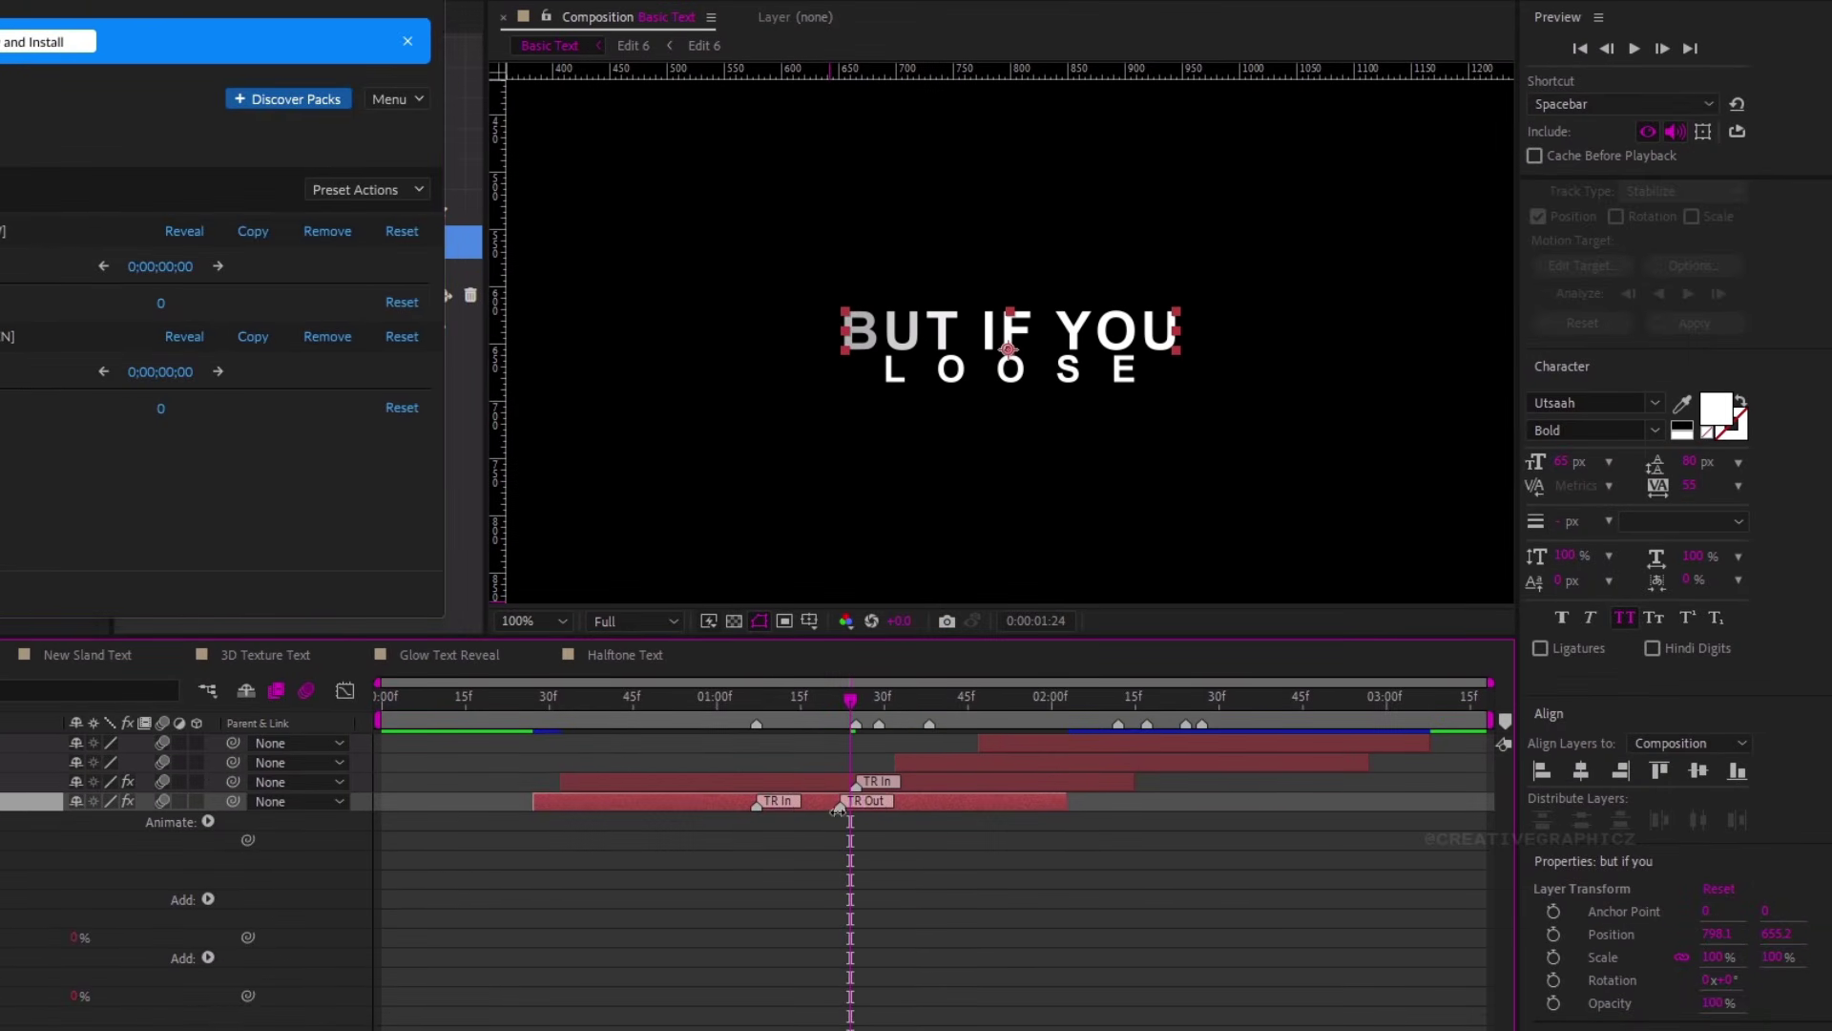
{"action": "left_click", "coordinate": [792, 708]}
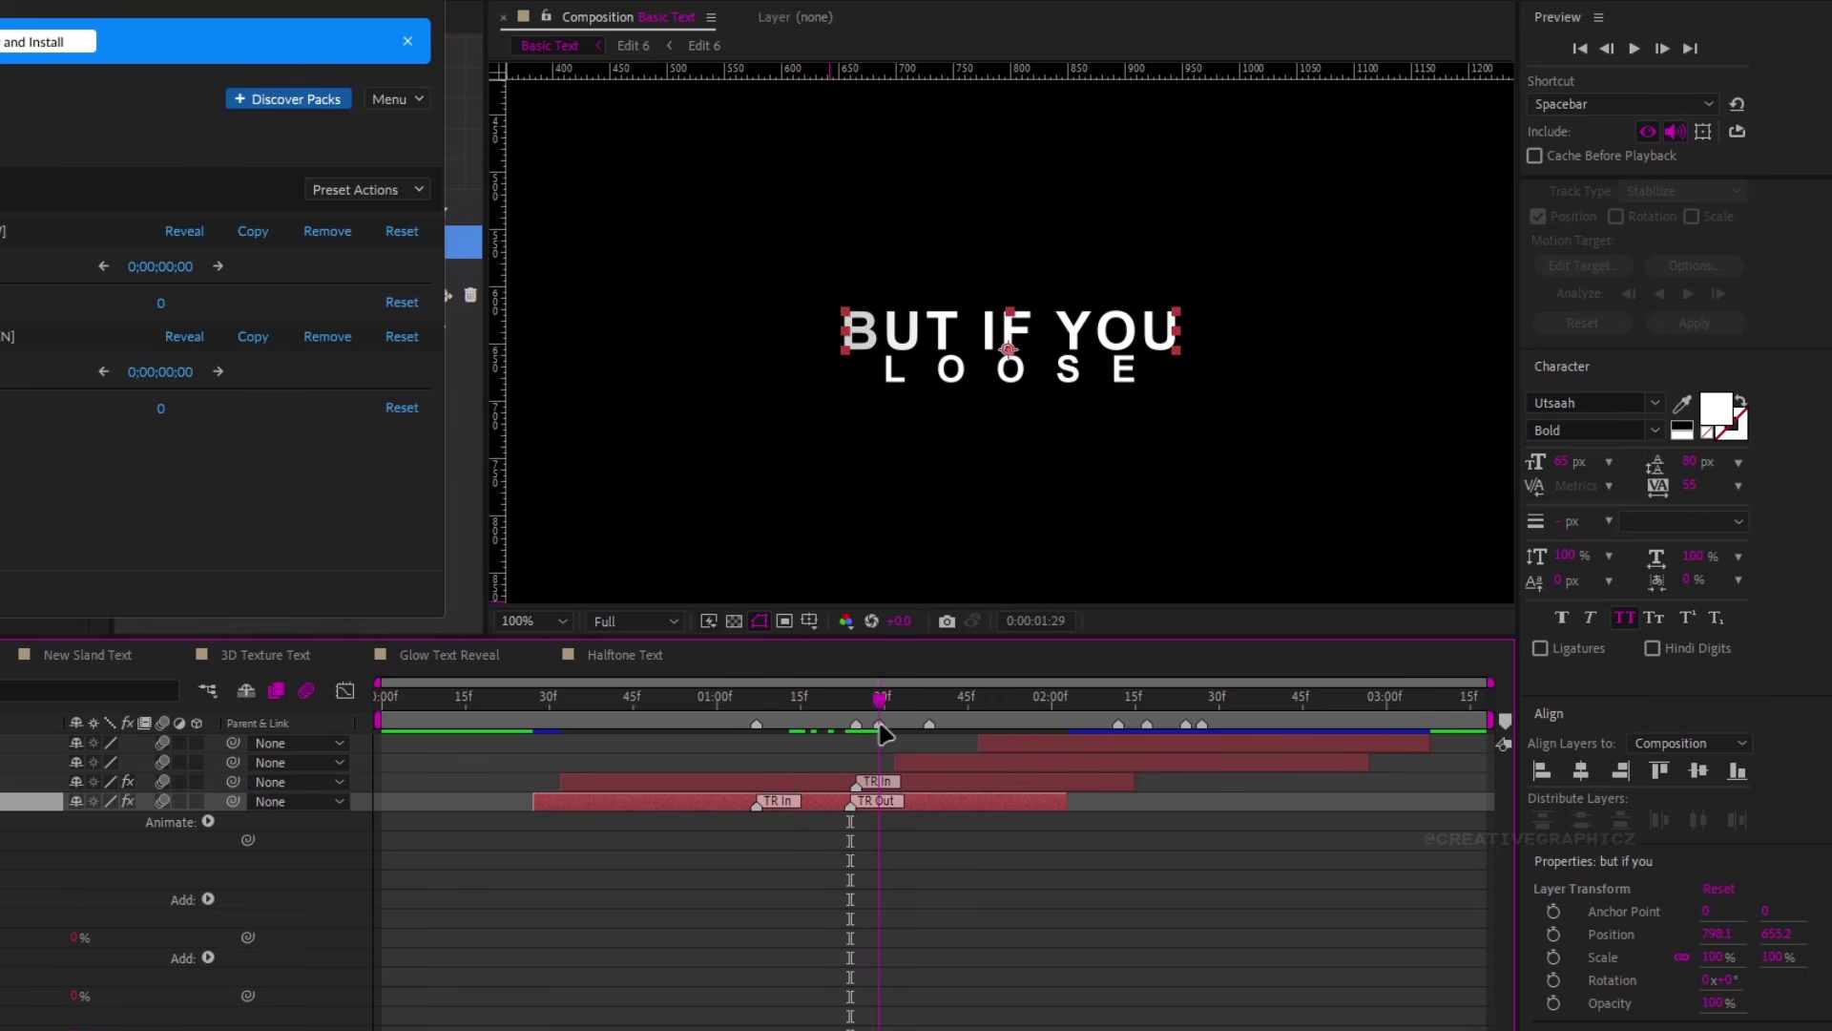
{"action": "mouse_move", "coordinate": [883, 733]}
{"action": "left_mouse_down"}
{"action": "mouse_move", "coordinate": [1026, 752]}
{"action": "mouse_move", "coordinate": [879, 758]}
{"action": "left_mouse_up"}
Copy the "but if you" layer's Out transition and paste it onto the "loose" layer
{"action": "left_click", "coordinate": [803, 784]}
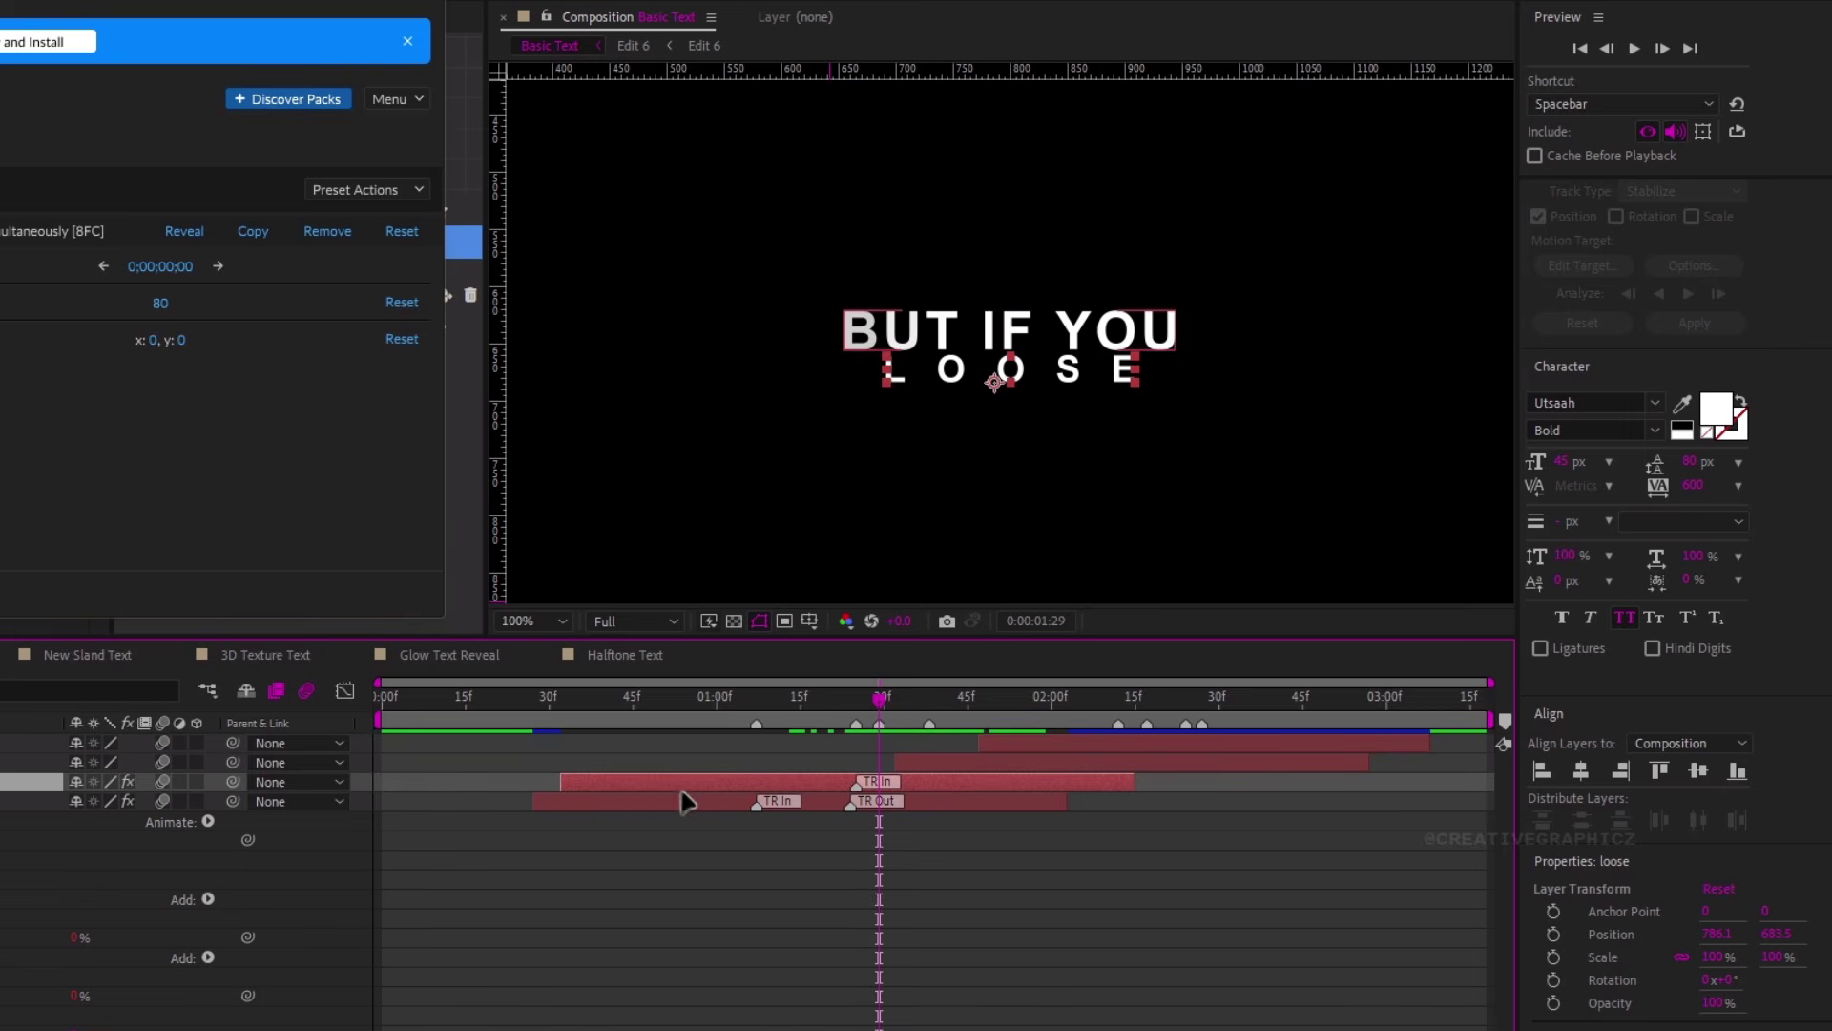
{"action": "left_click", "coordinate": [903, 806]}
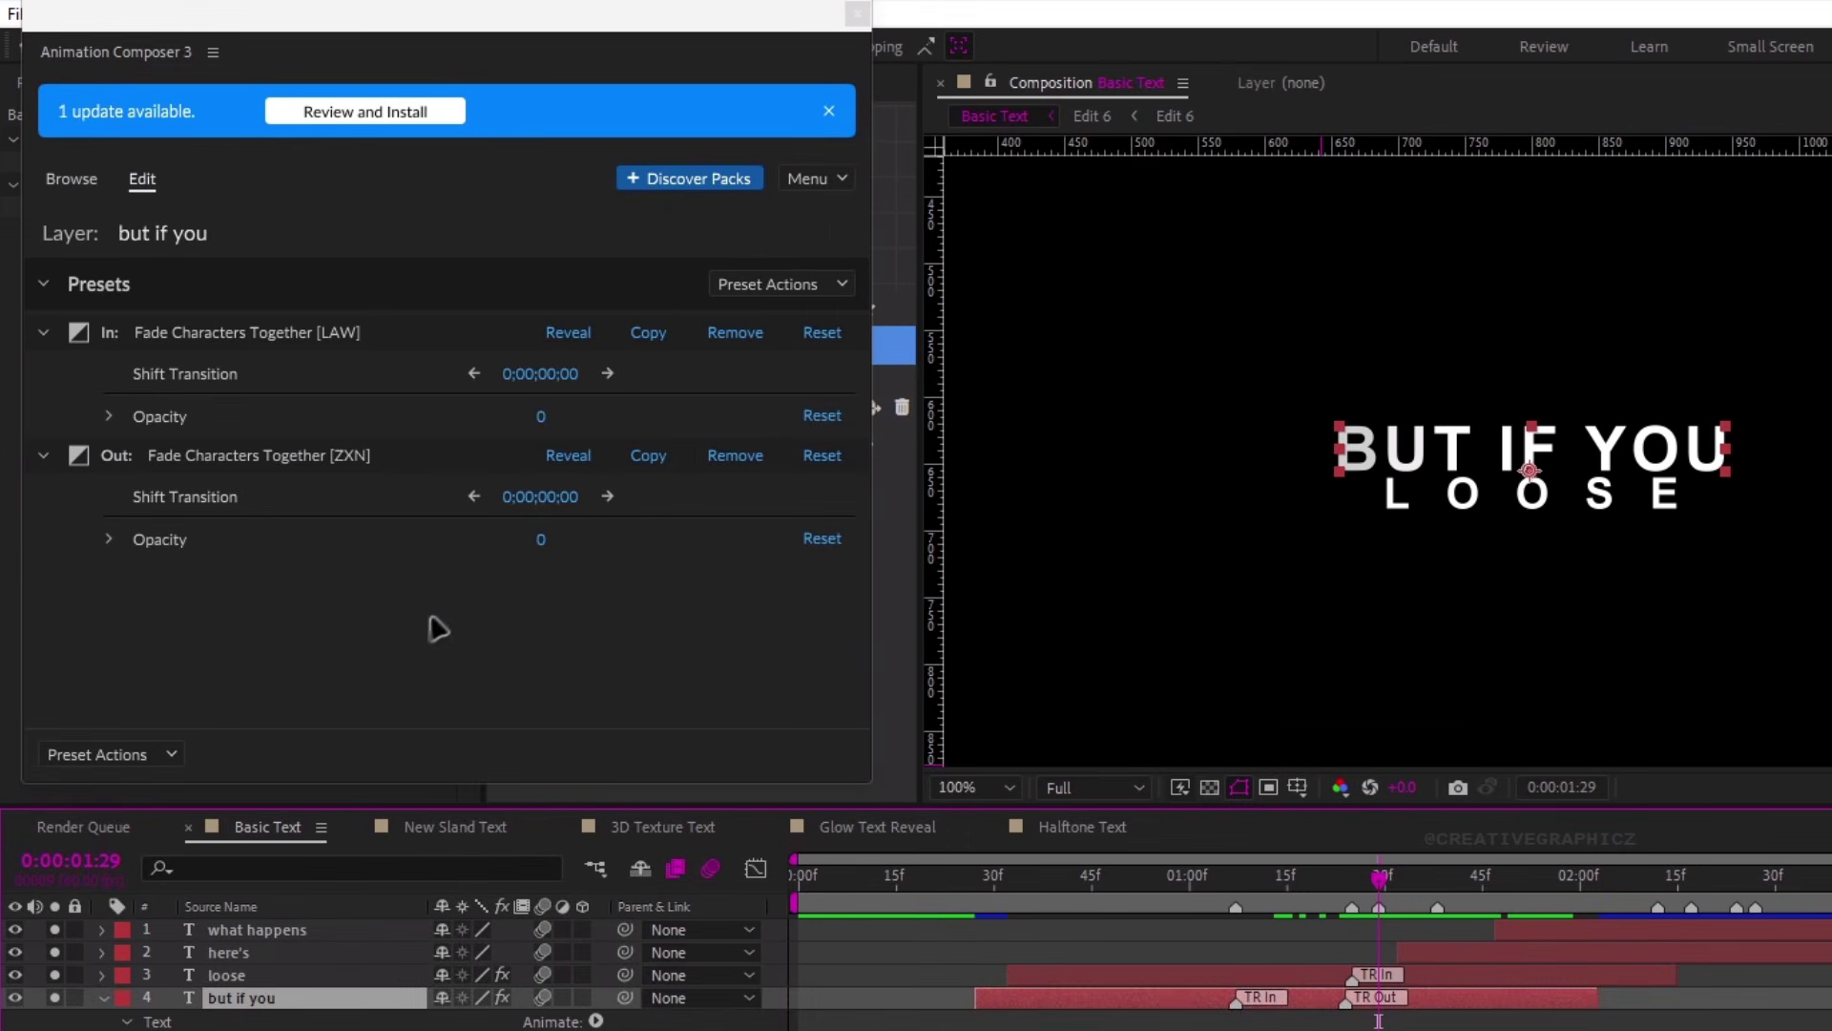
{"action": "left_click", "coordinate": [665, 458]}
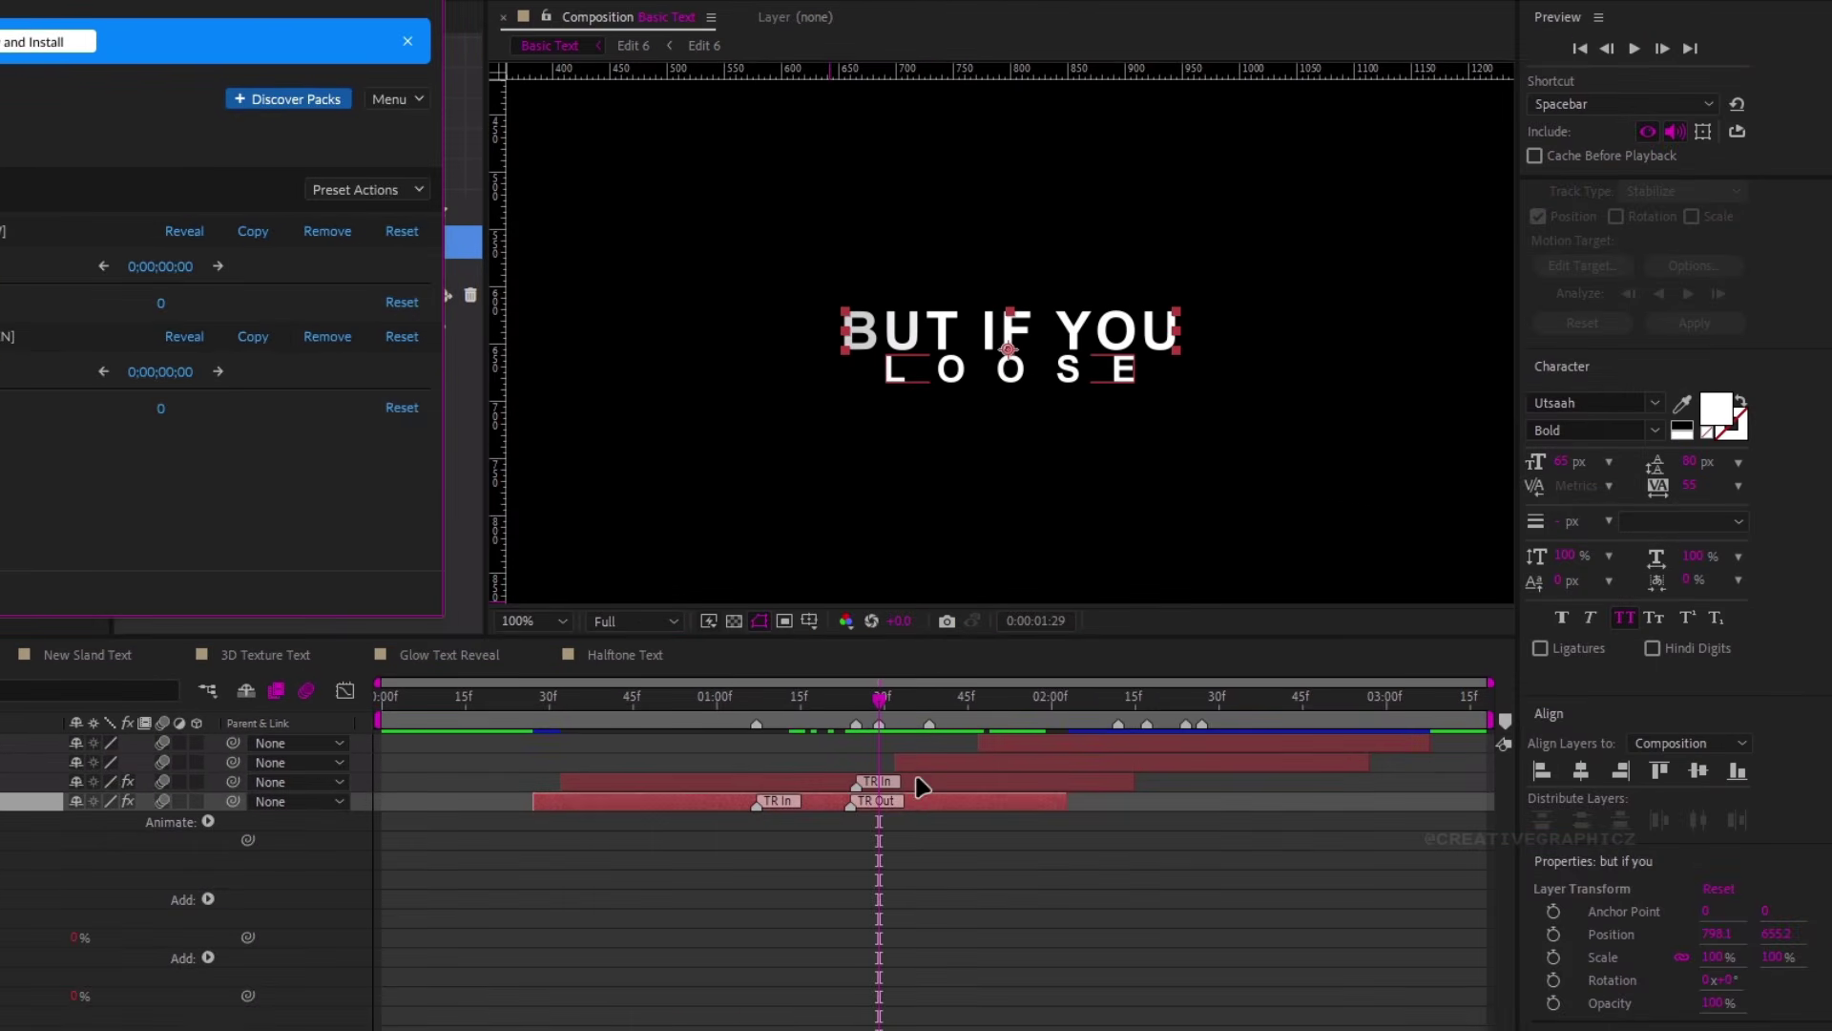
{"action": "left_click", "coordinate": [1431, 974]}
{"action": "left_click", "coordinate": [148, 763]}
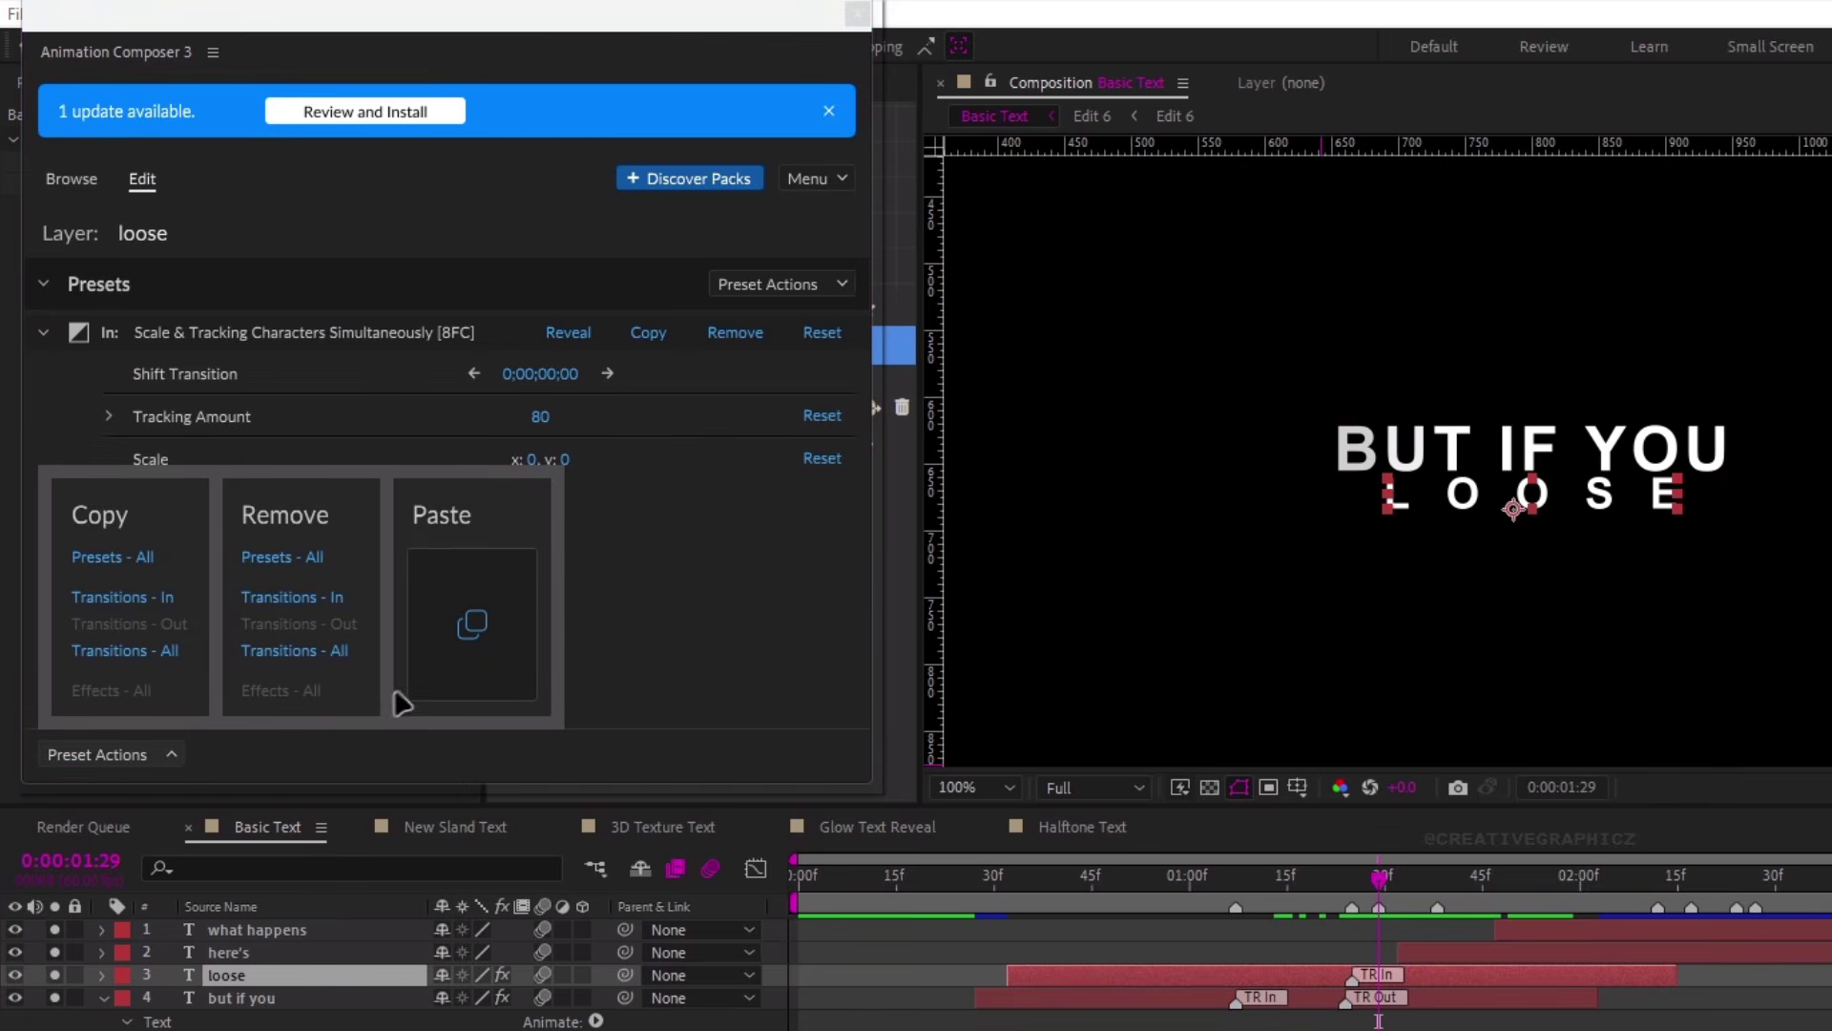
{"action": "left_click", "coordinate": [420, 668]}
Align the "loose" layer's TR Out marker with the composition marker at 0:00:01:29 and scrub through the fade-outs
{"action": "left_click_drag", "start_coordinate": [919, 784], "coordinate": [885, 784]}
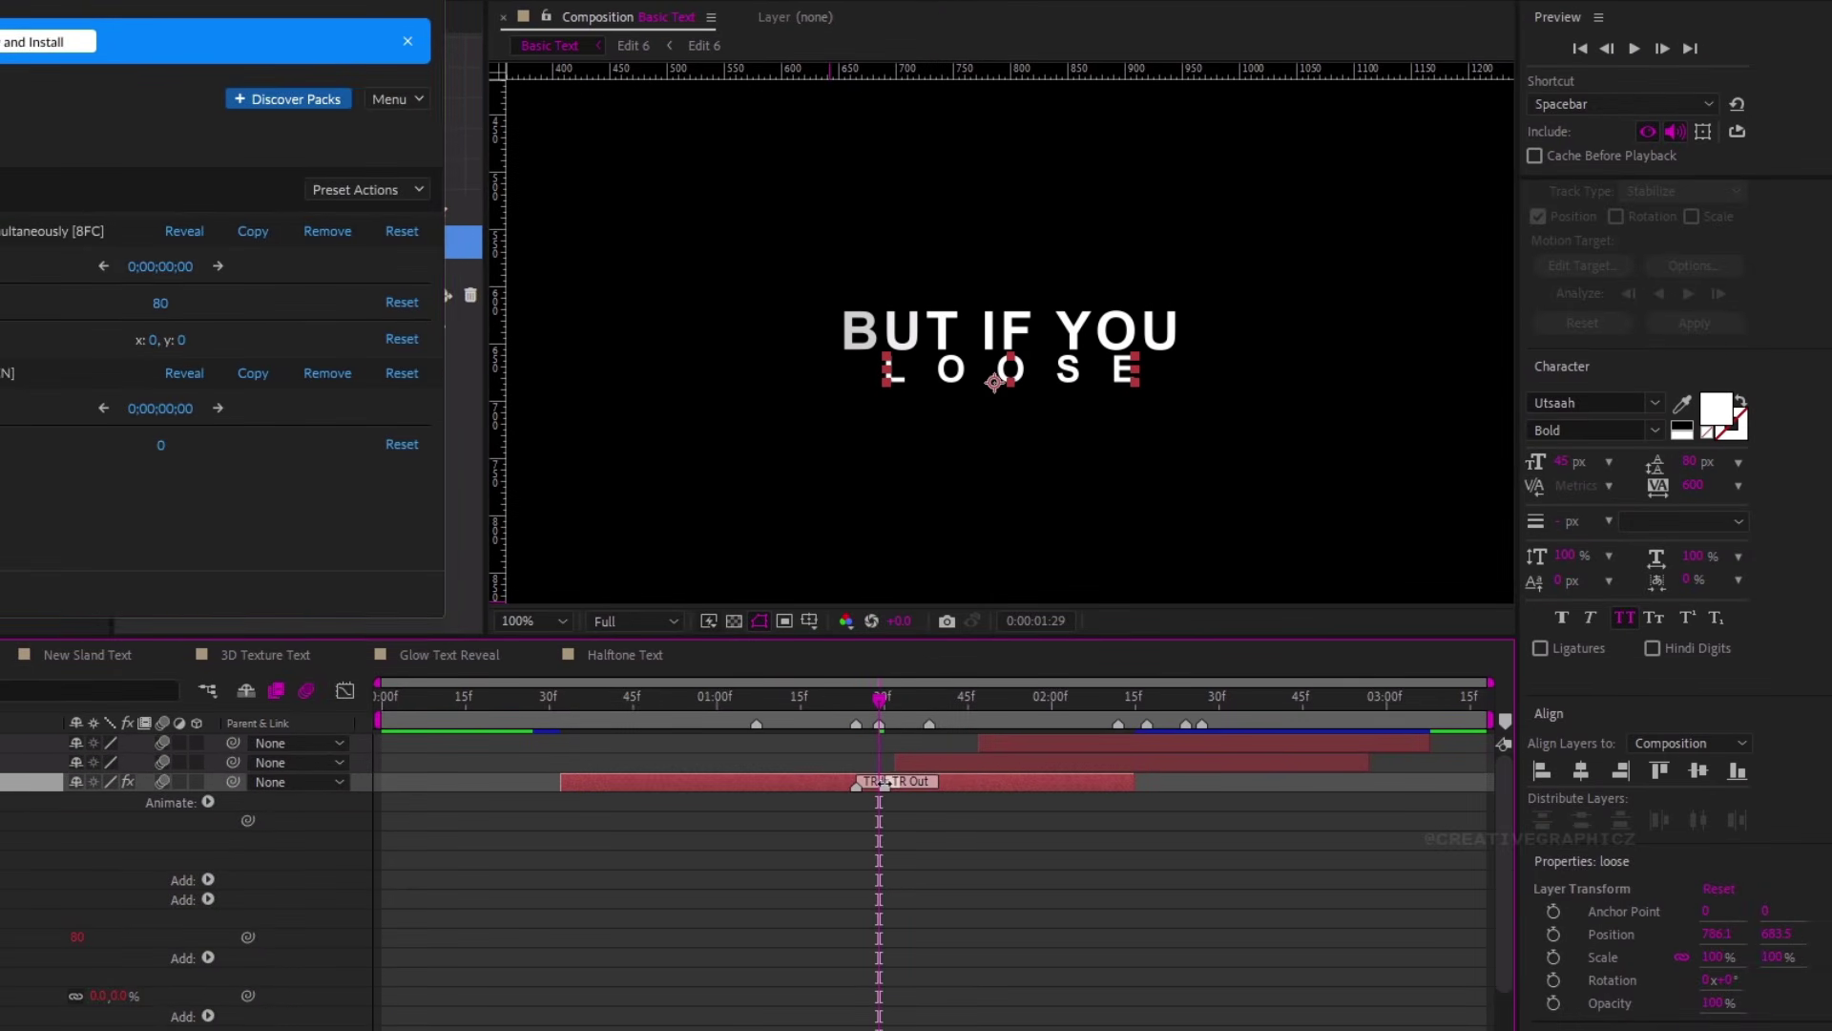
{"action": "left_click_drag", "start_coordinate": [758, 701], "coordinate": [869, 716]}
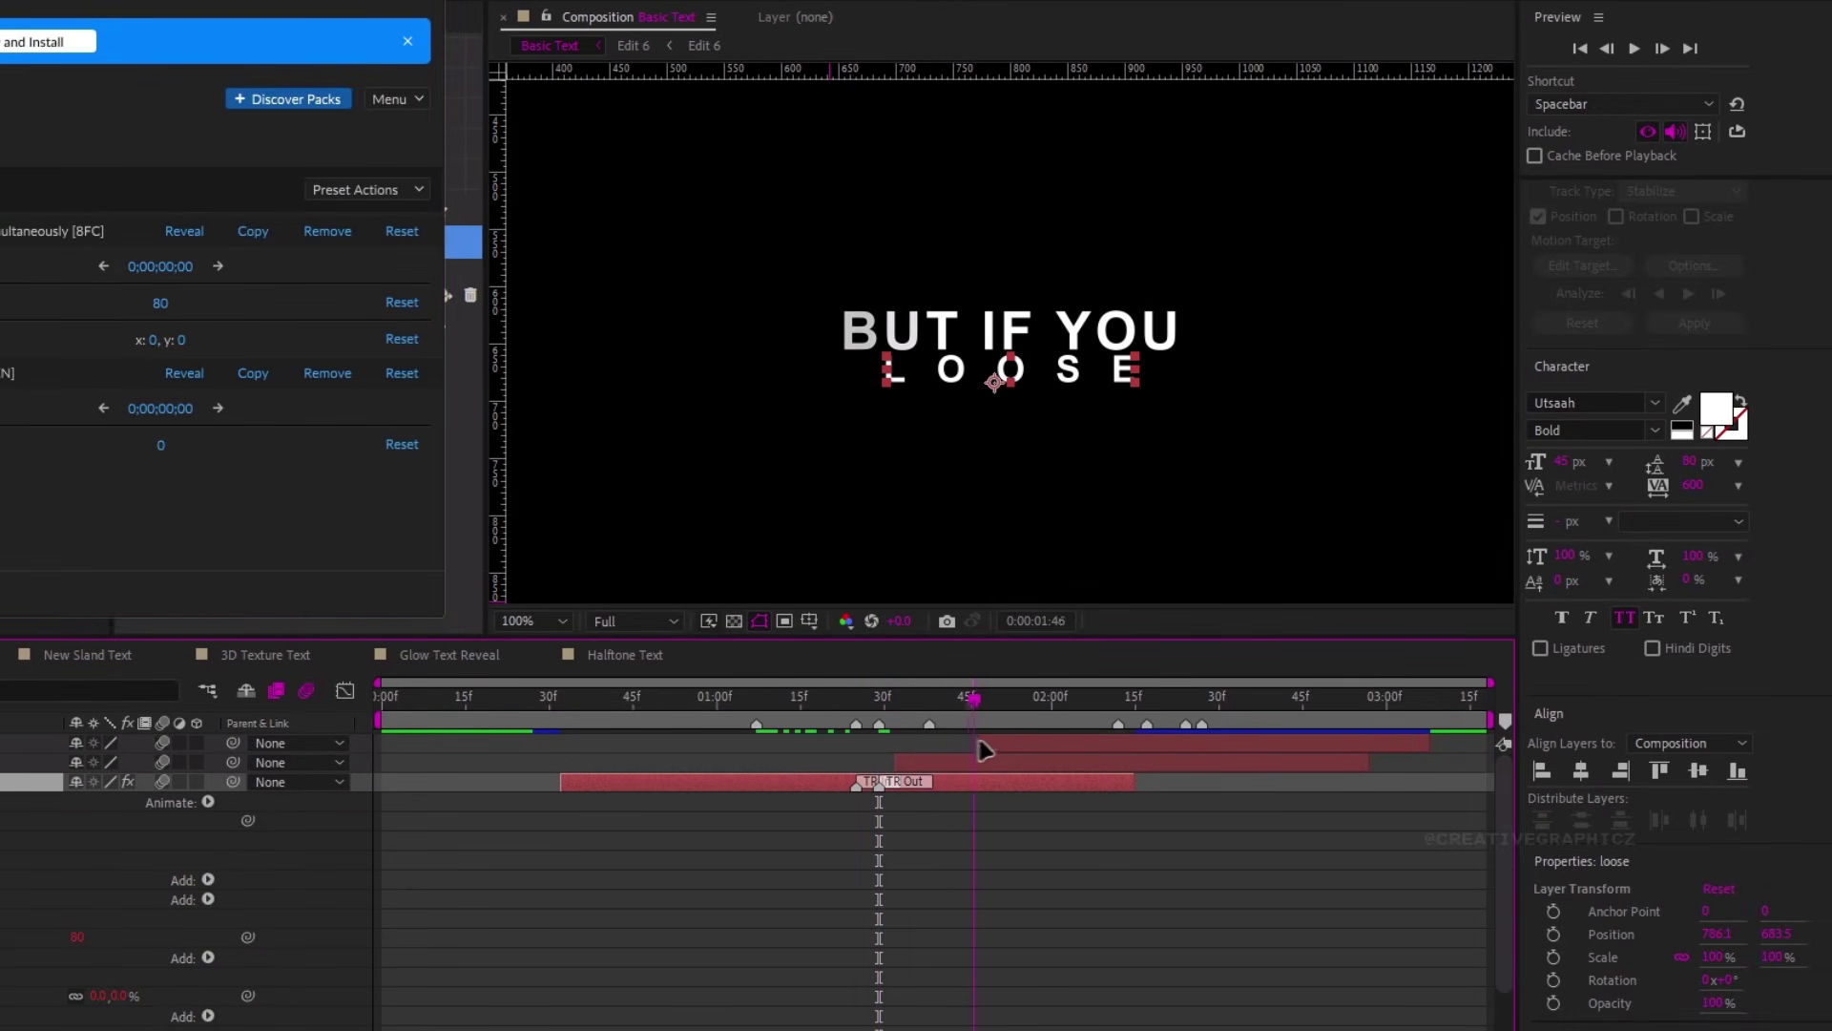
{"action": "left_click_drag", "start_coordinate": [983, 751], "coordinate": [952, 802]}
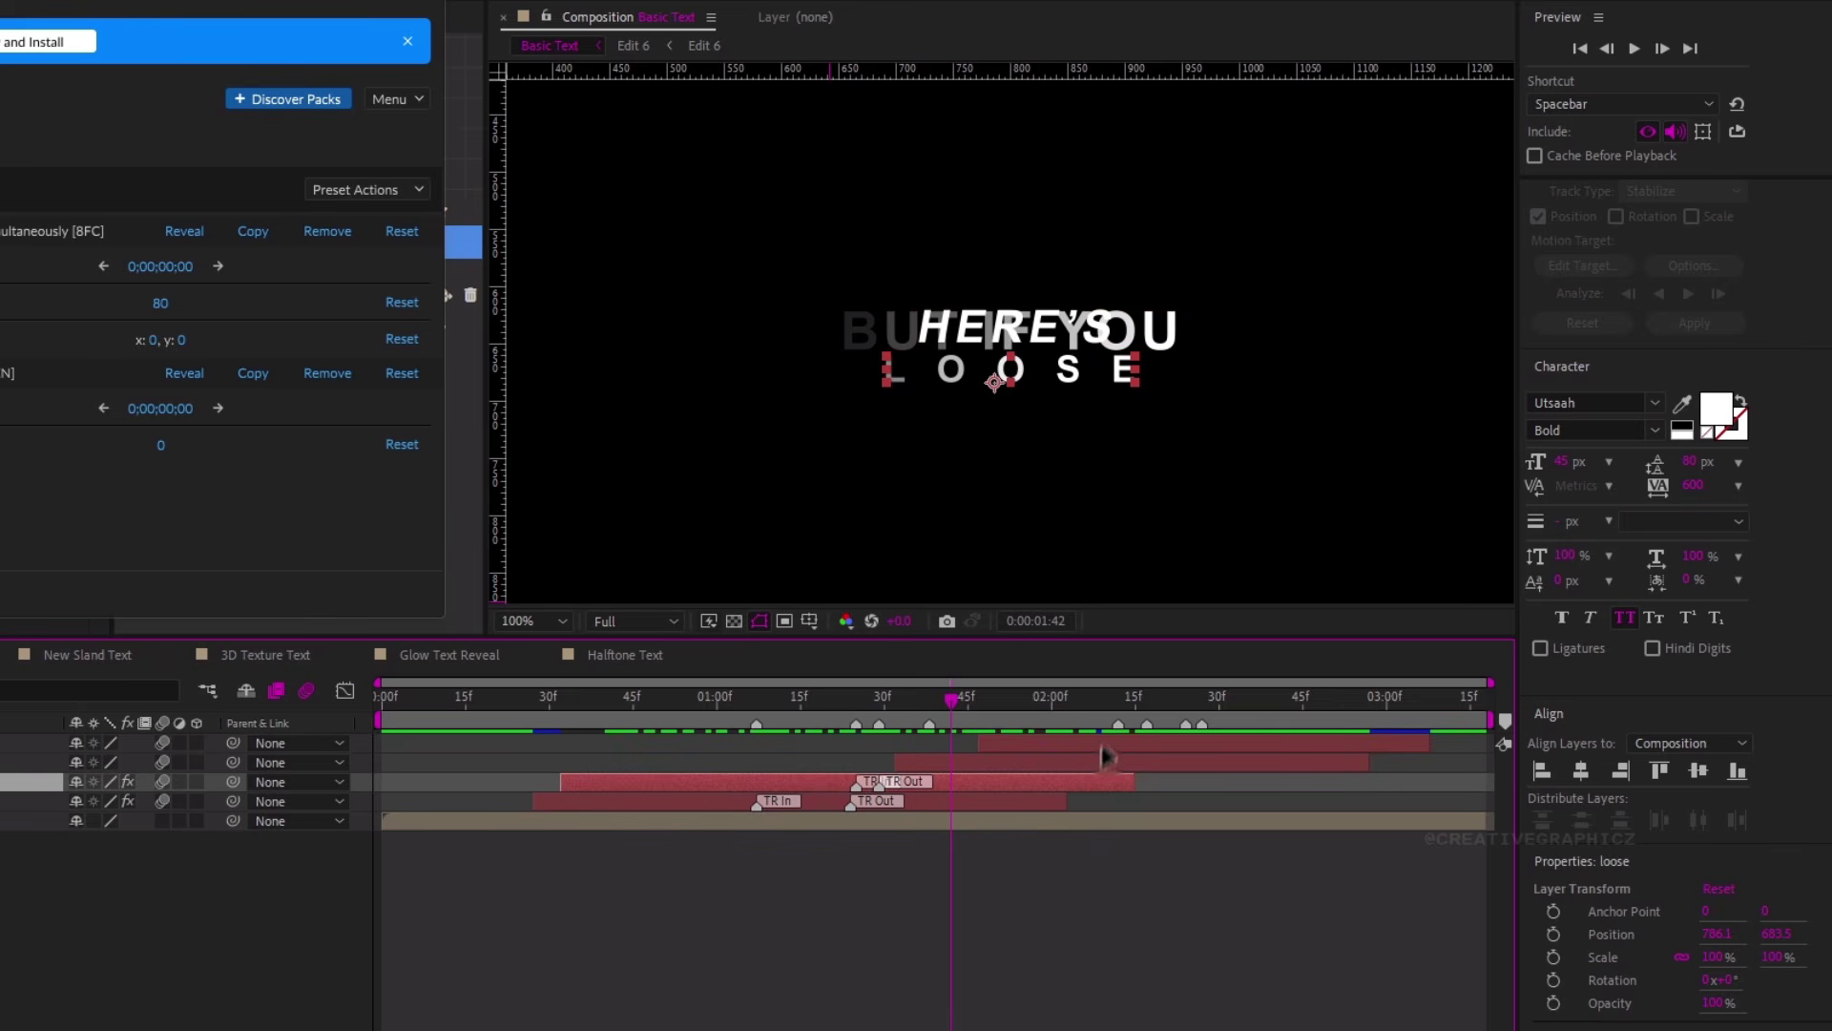
Move the current time to 0:00:02:10 and copy all presets from the "but if you" layer
{"action": "left_click", "coordinate": [1125, 717]}
{"action": "left_click", "coordinate": [1196, 751]}
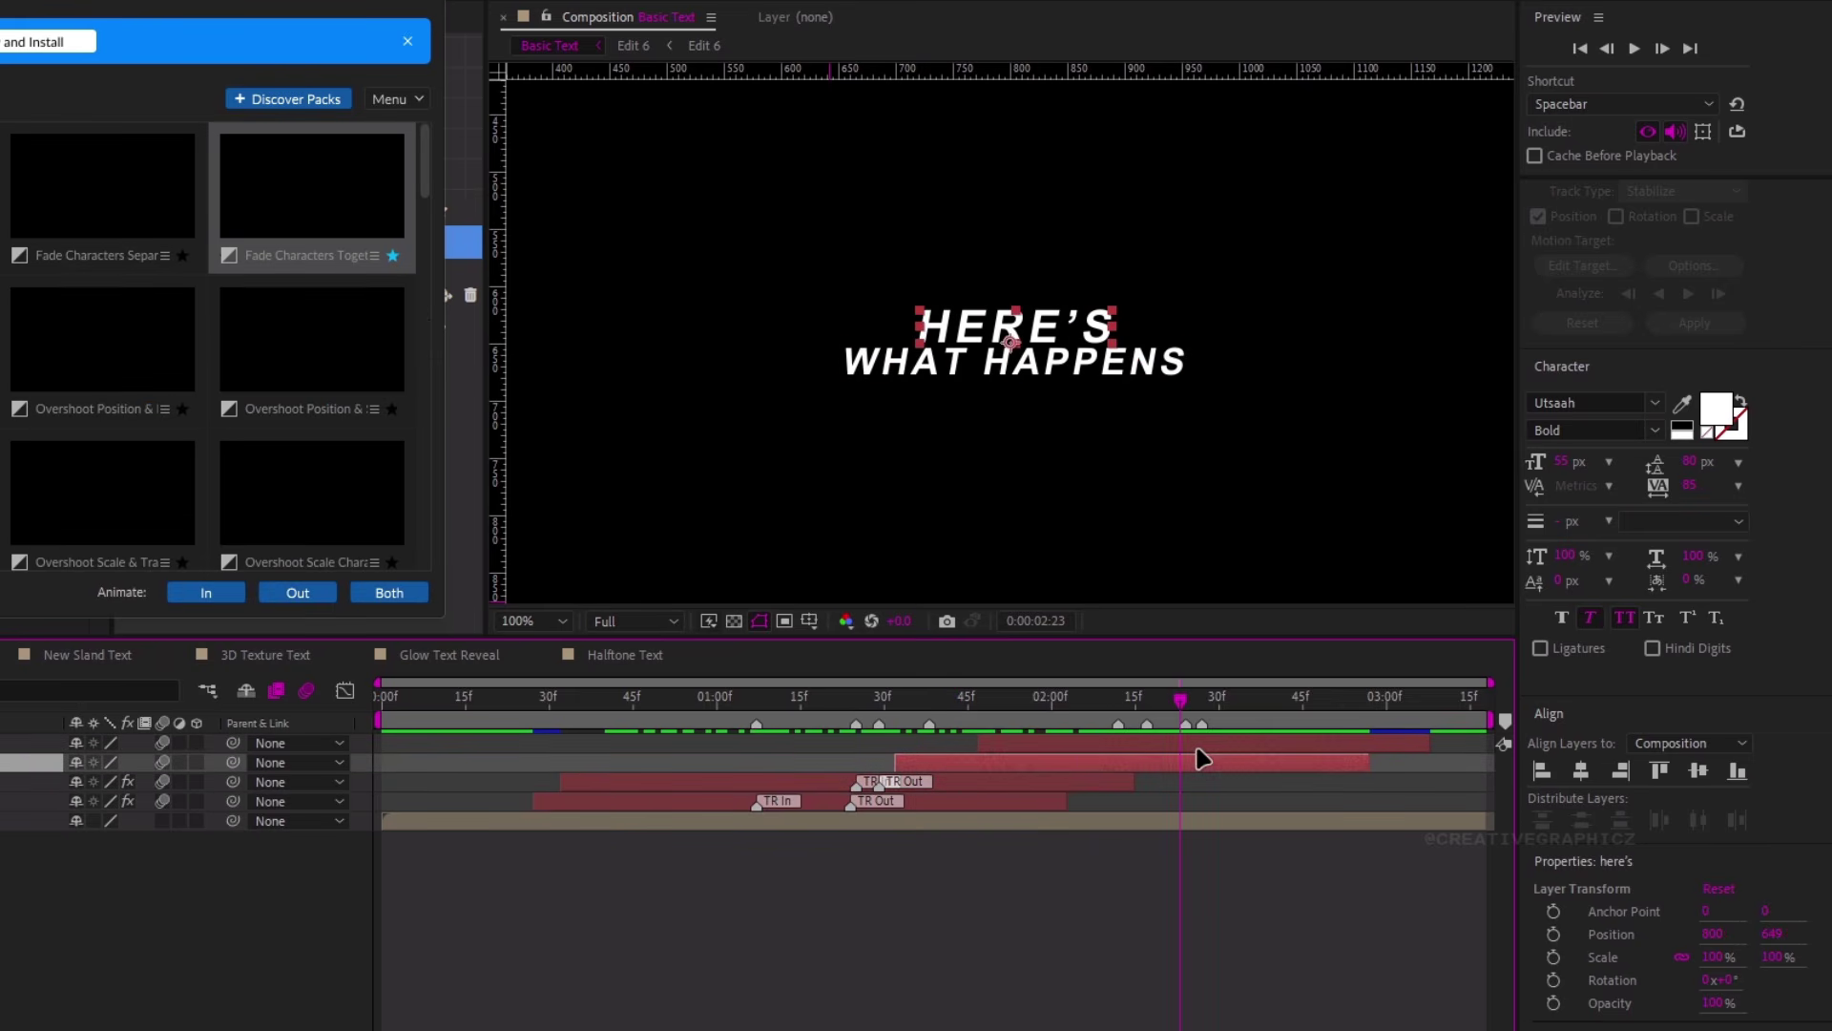
{"action": "left_click", "coordinate": [948, 800]}
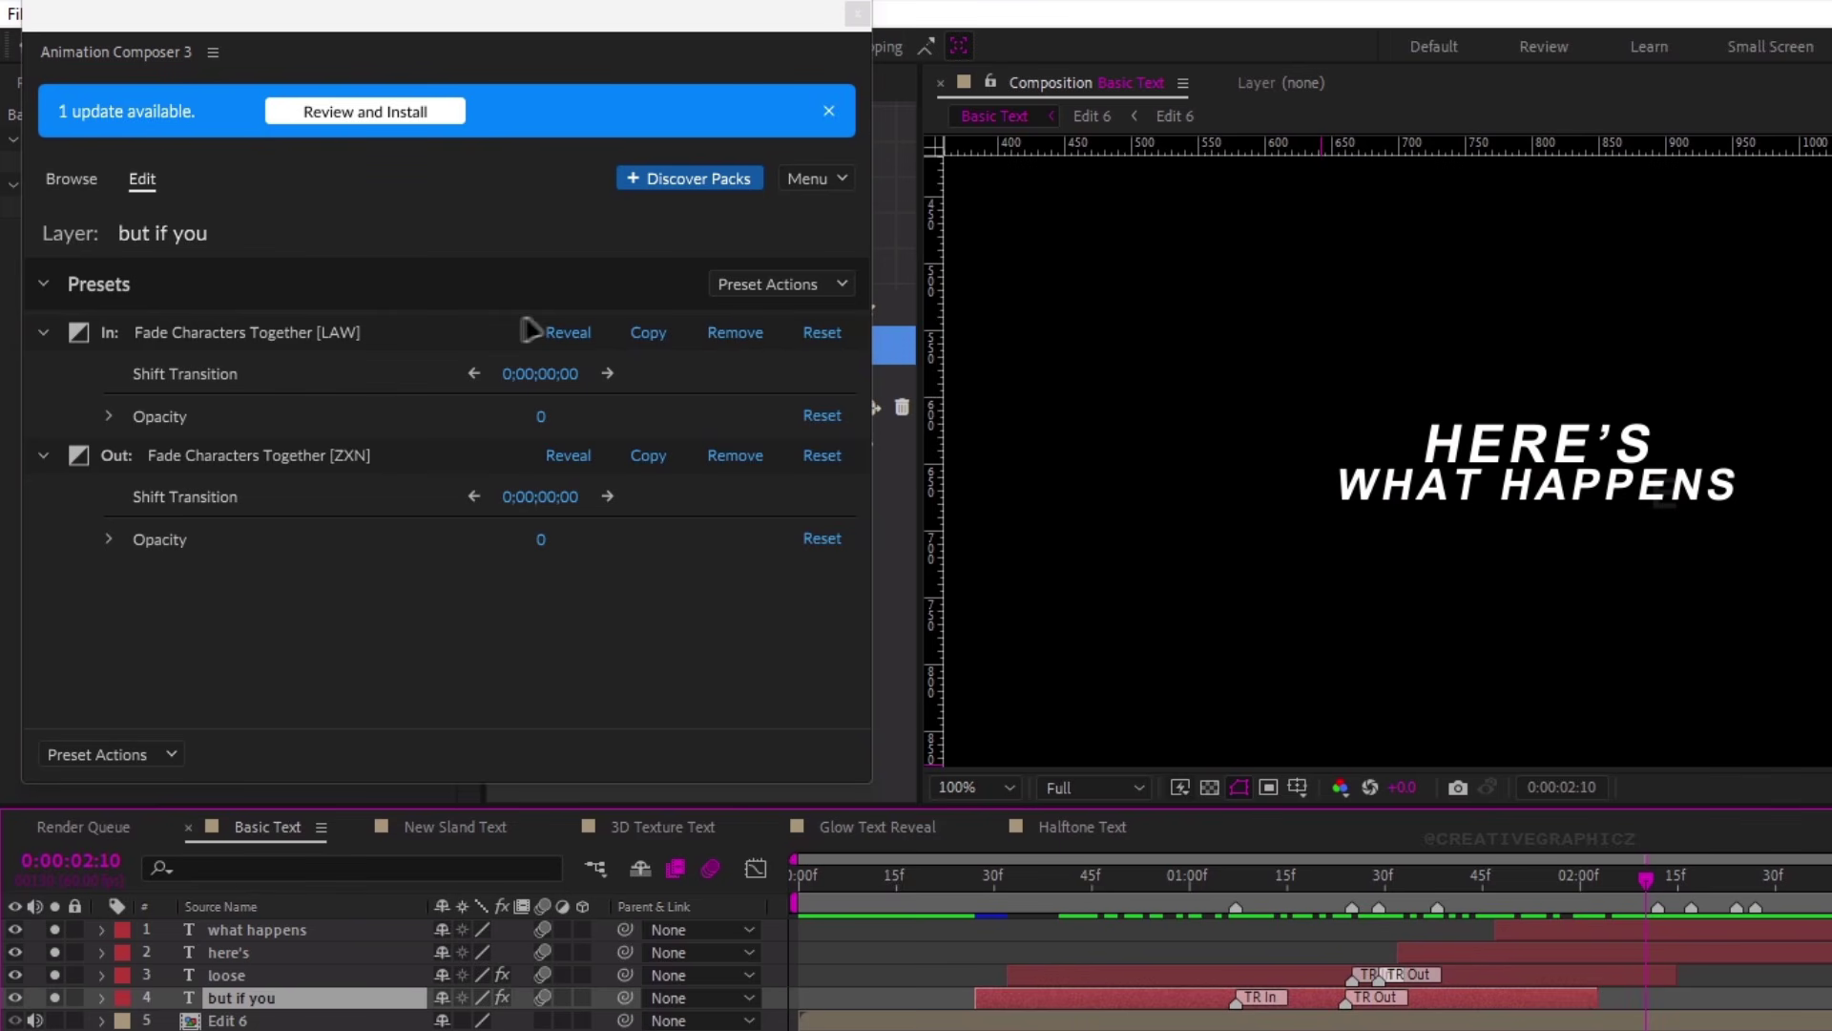
{"action": "left_click", "coordinate": [167, 754]}
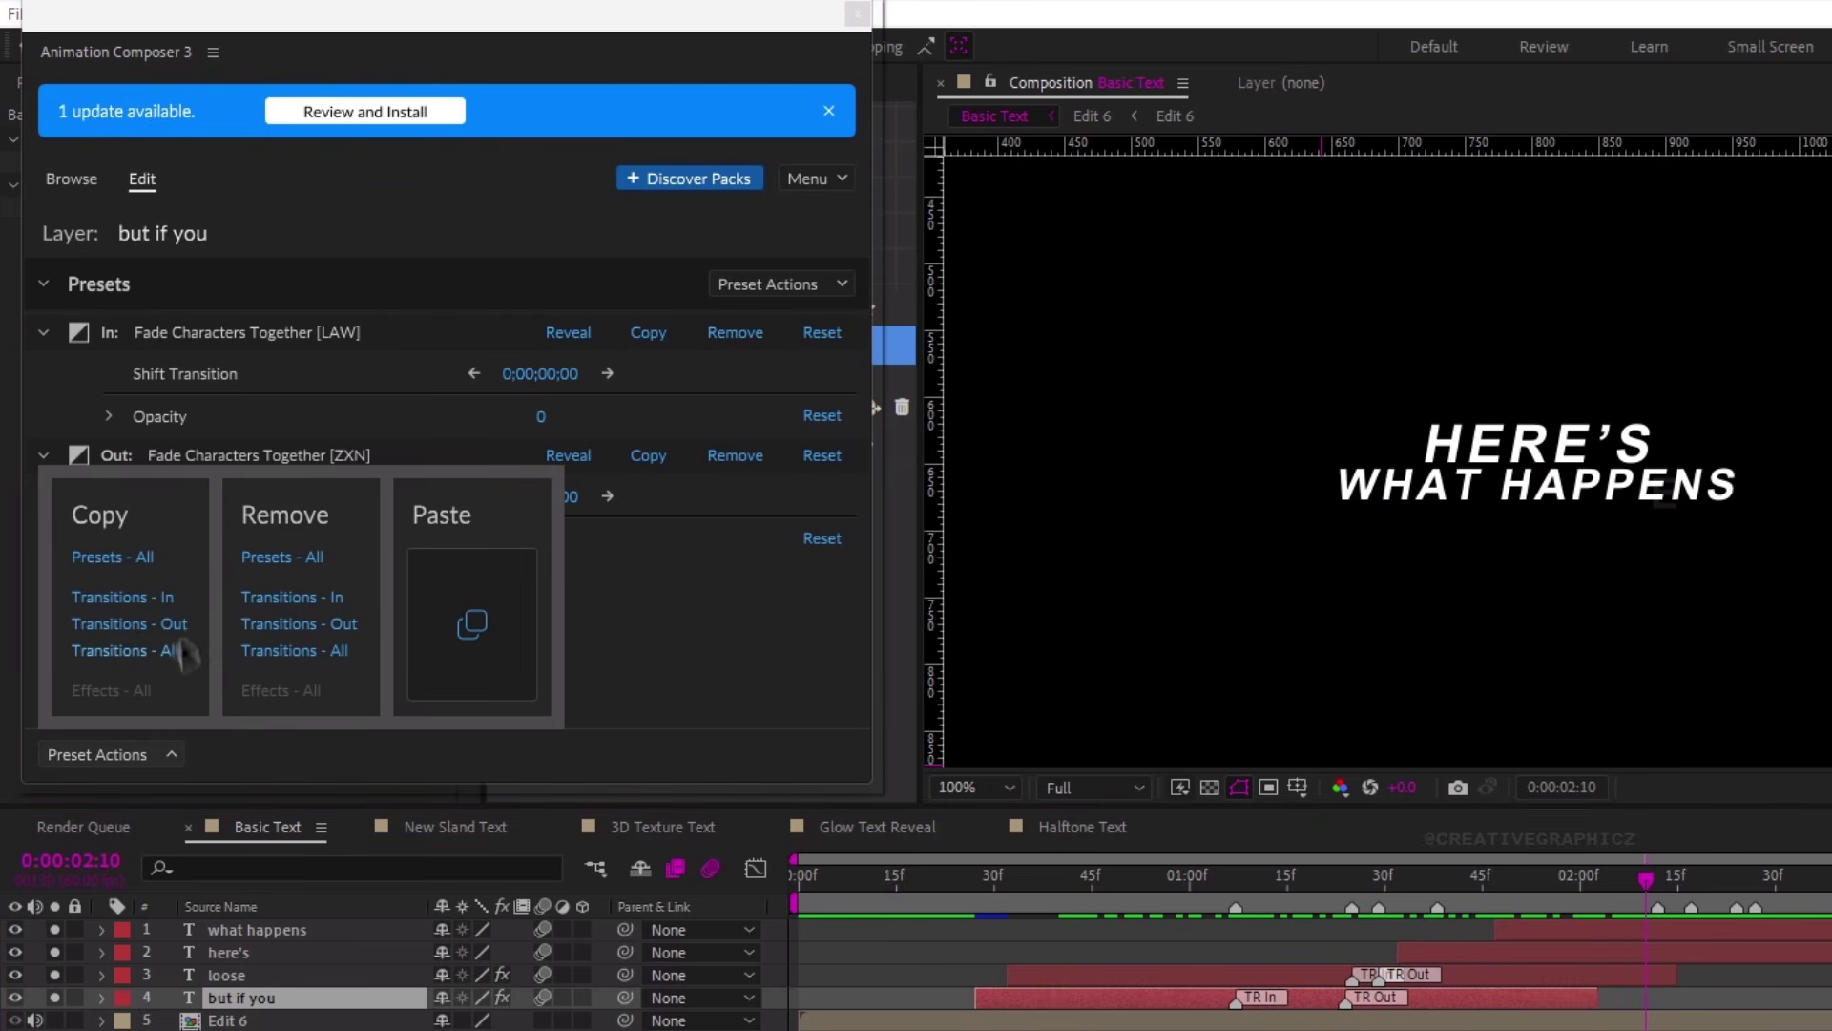
{"action": "left_click", "coordinate": [119, 558]}
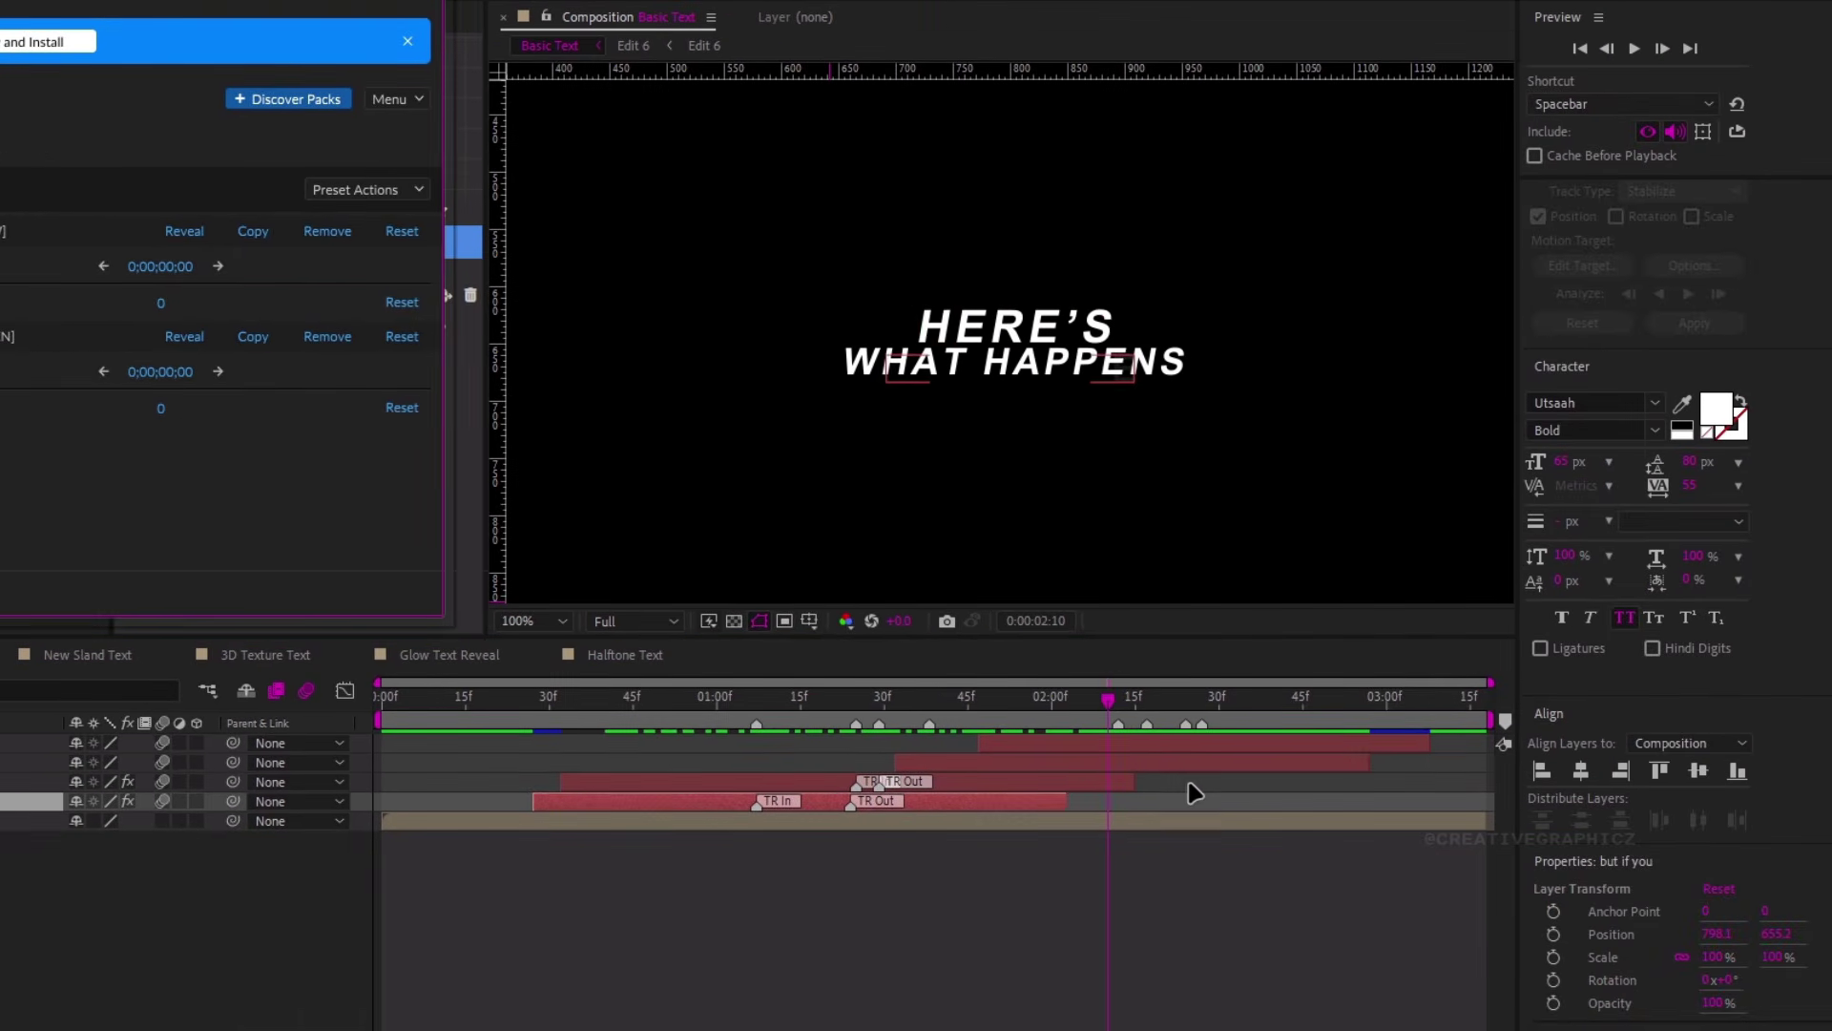
Paste the copied presets onto the "here's" and "what happens" layers together
{"action": "left_click", "coordinate": [1697, 957]}
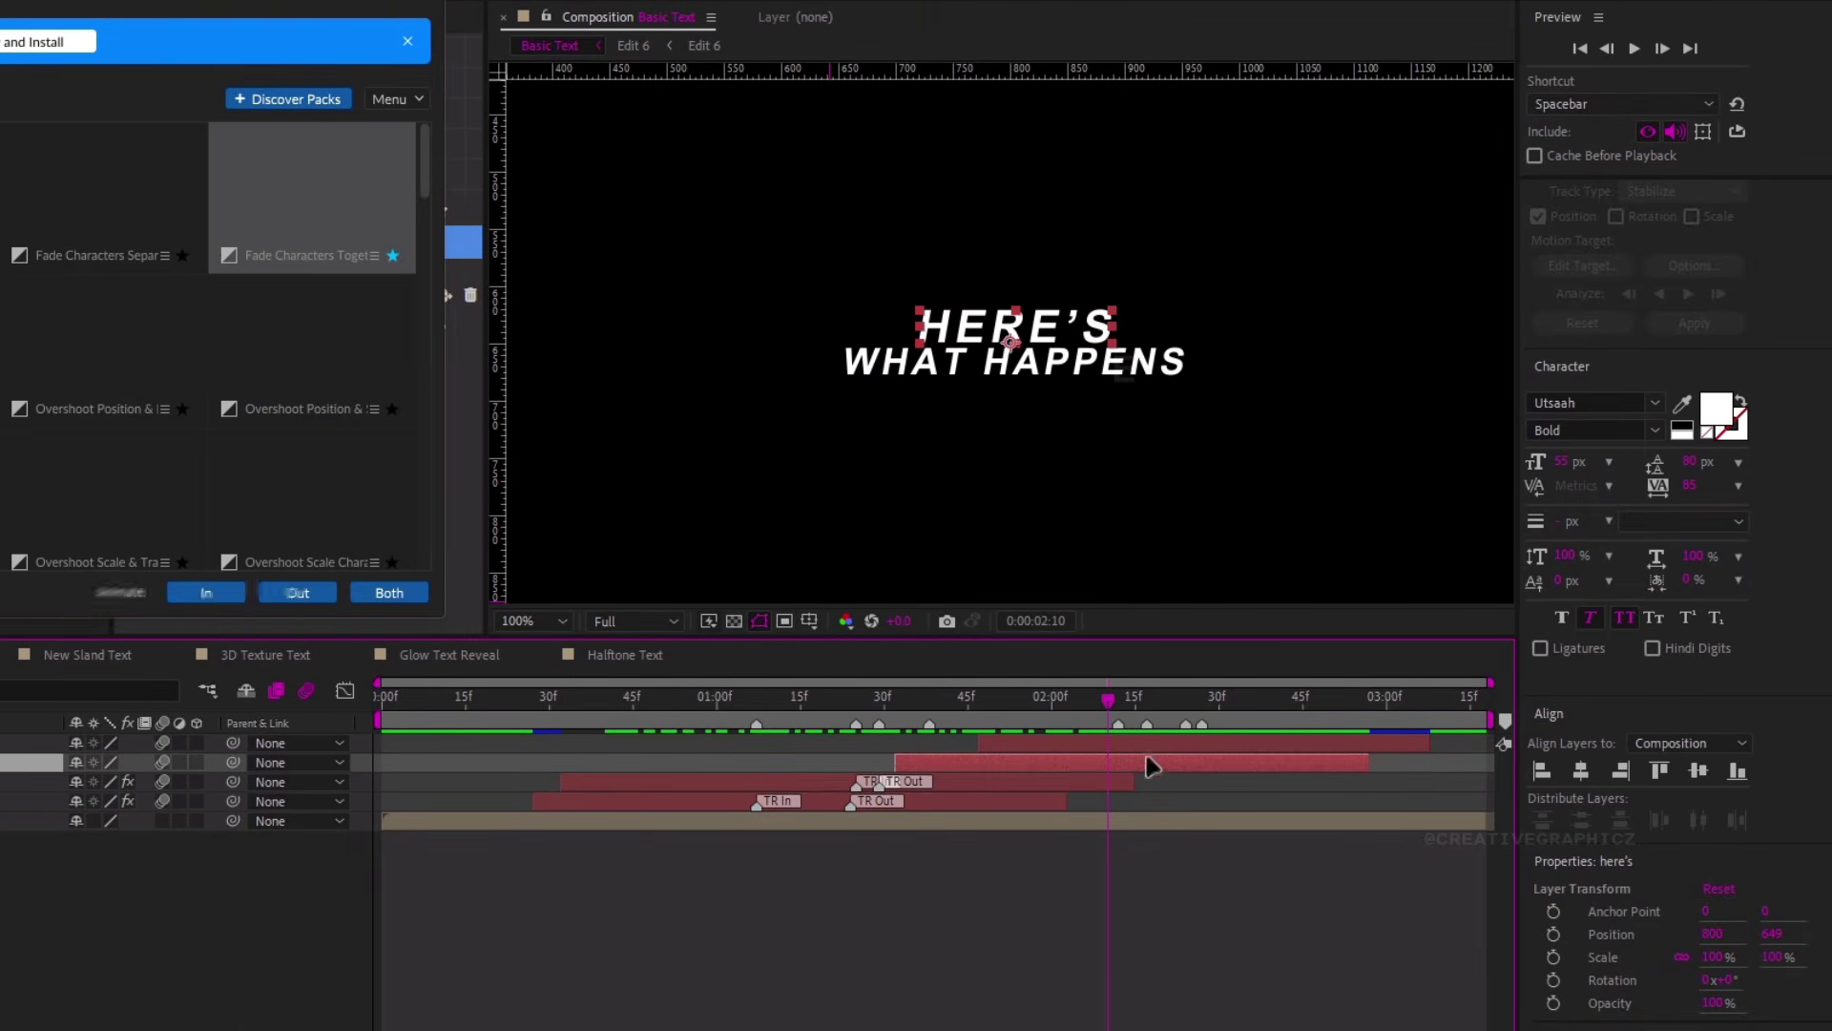
{"action": "left_click", "coordinate": [1143, 748], "text": "shift"}
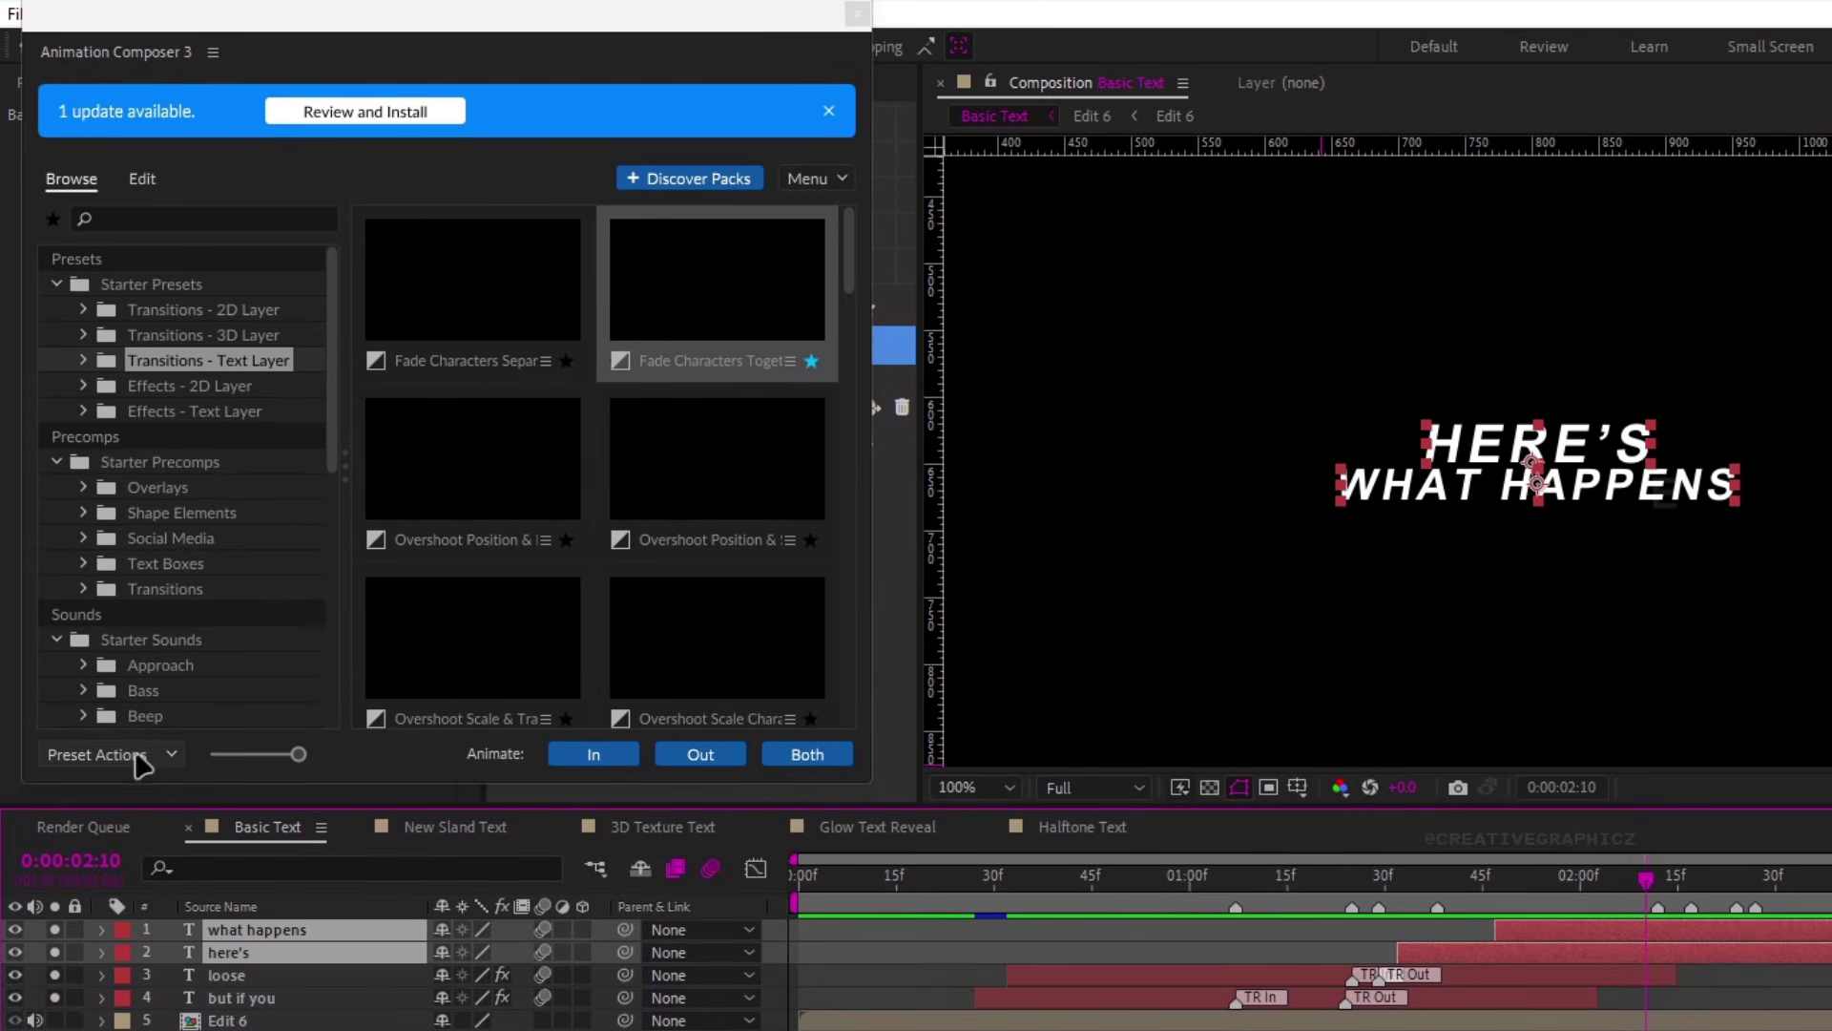
{"action": "left_click", "coordinate": [152, 754]}
{"action": "left_click", "coordinate": [470, 625]}
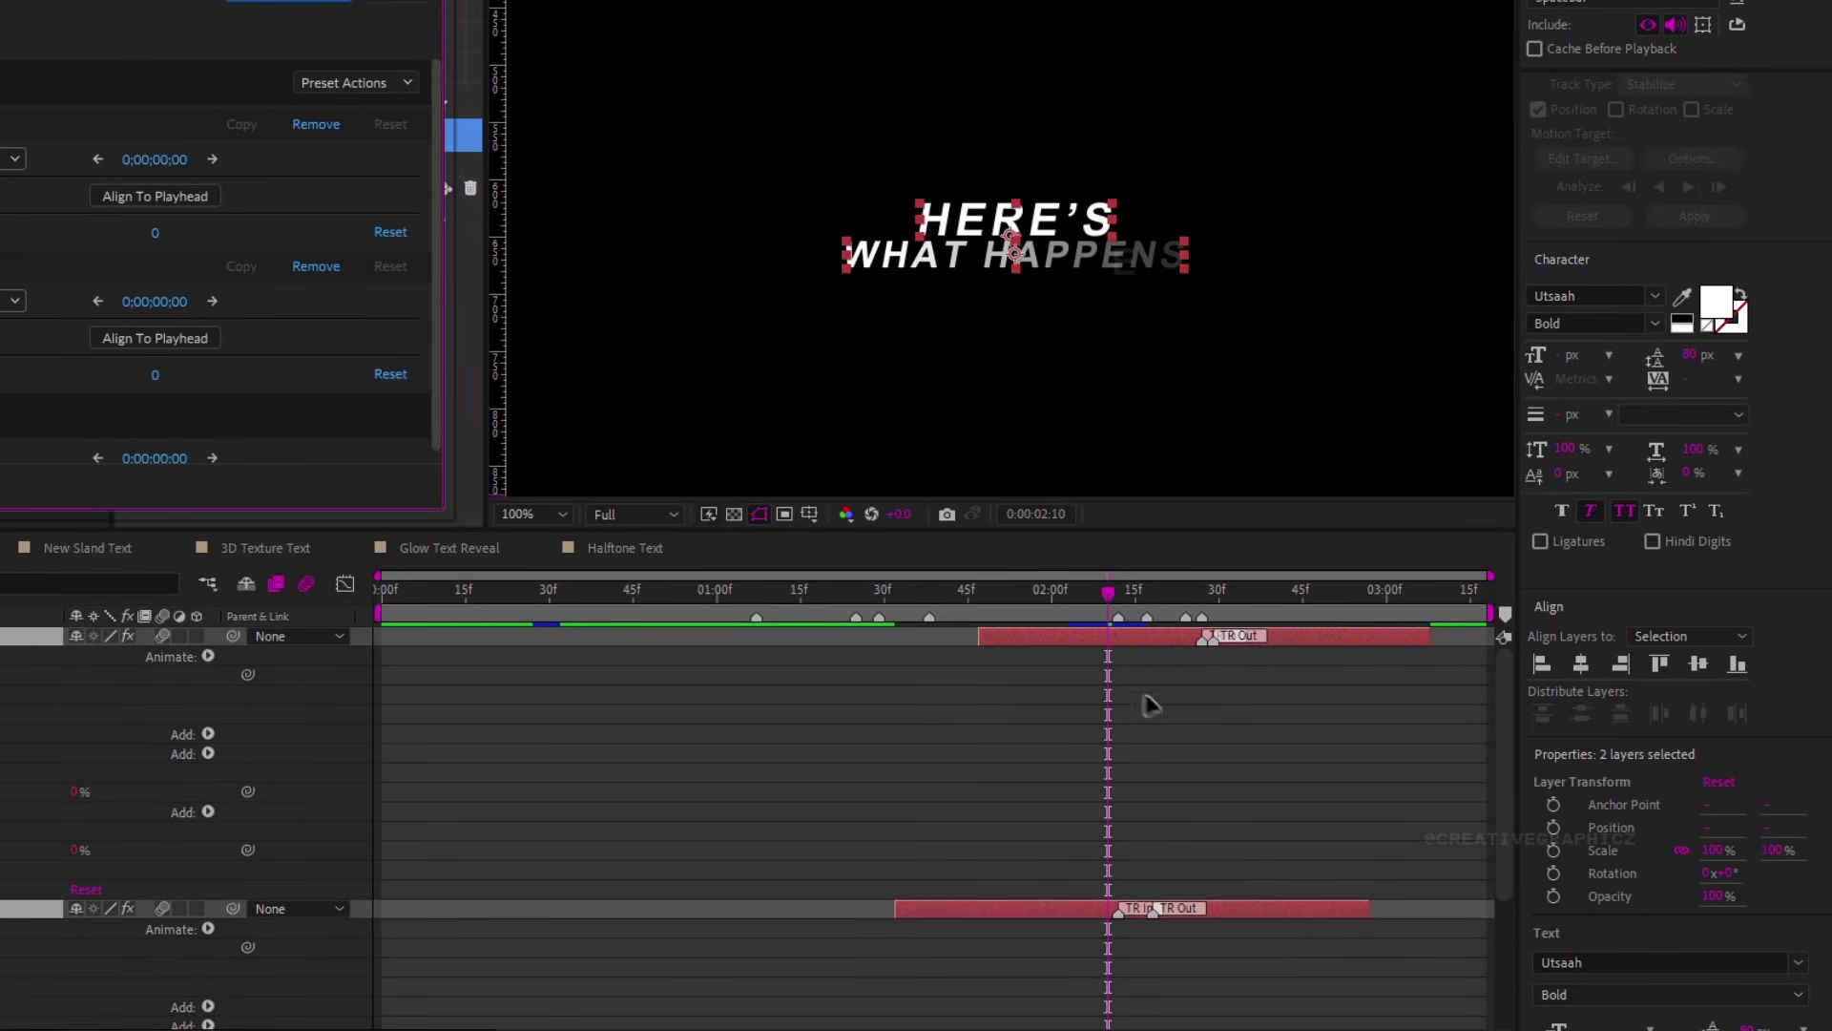
Align the TR In and TR Out markers of "here's" and "what happens" with the composition markers from 0:00:02:12 onward, and preview the animation
{"action": "left_click", "coordinate": [1116, 594]}
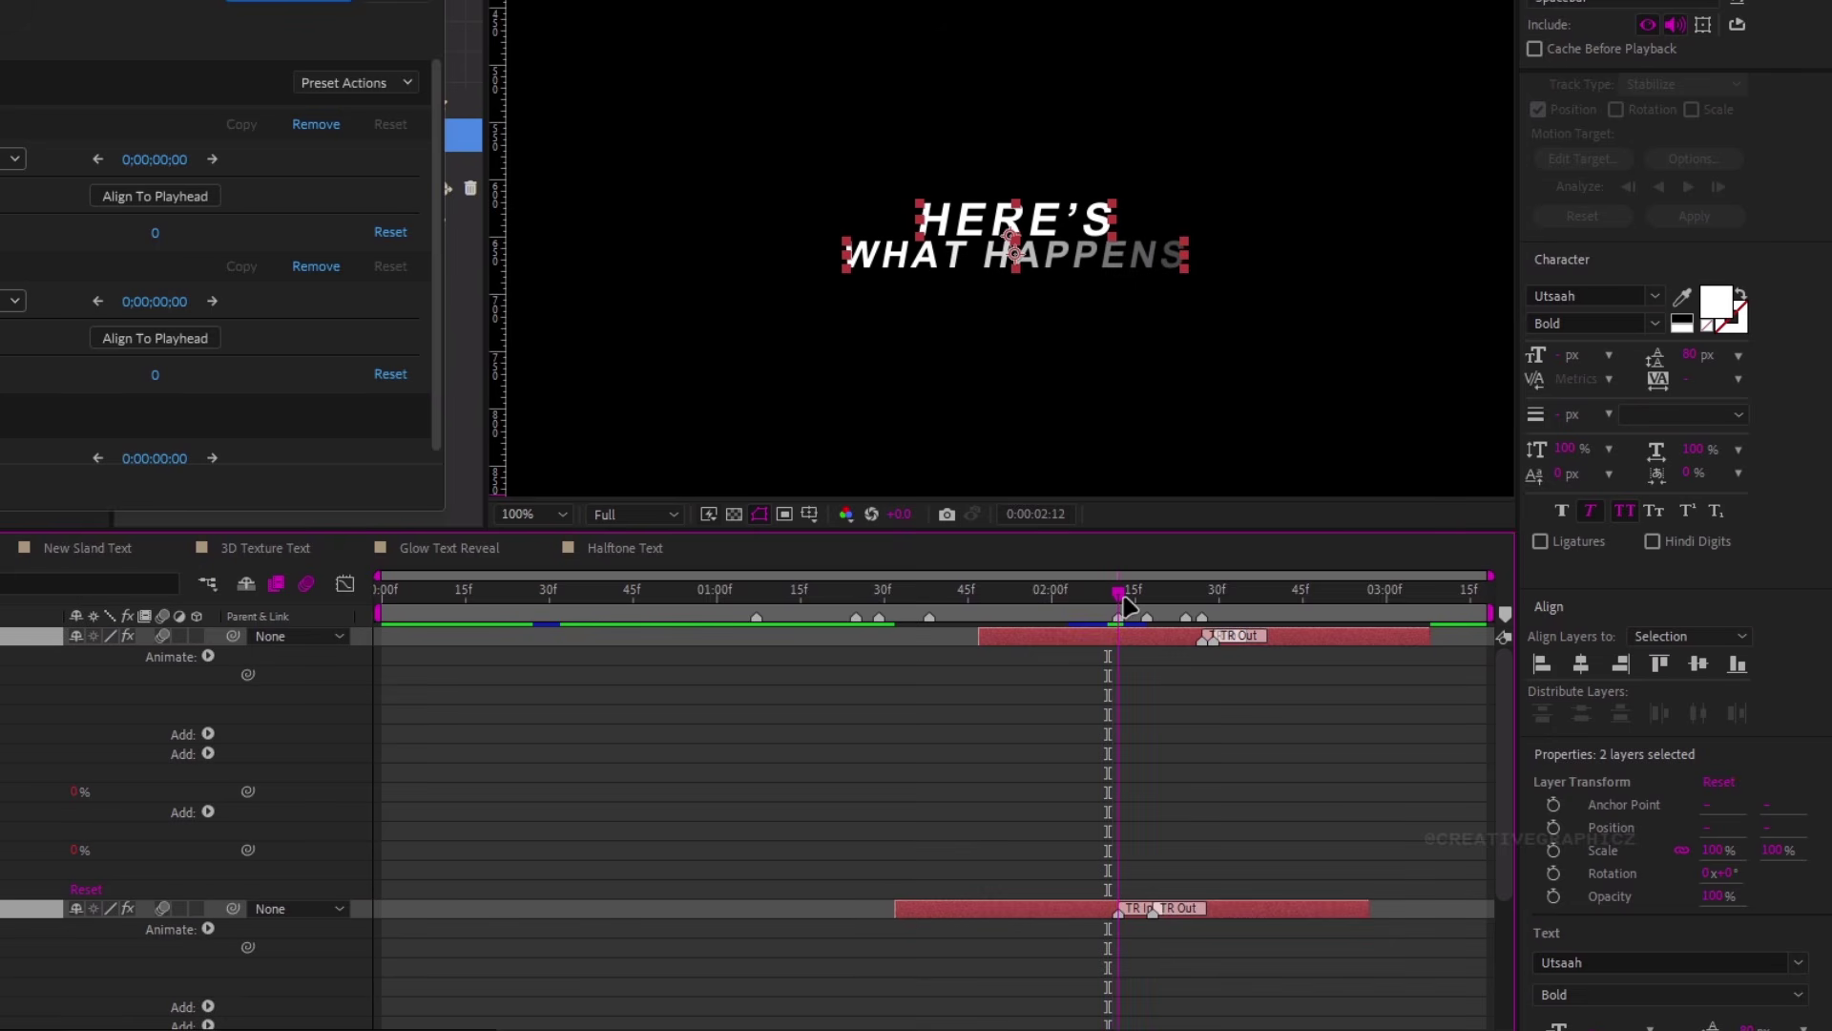
{"action": "left_click", "coordinate": [1147, 611]}
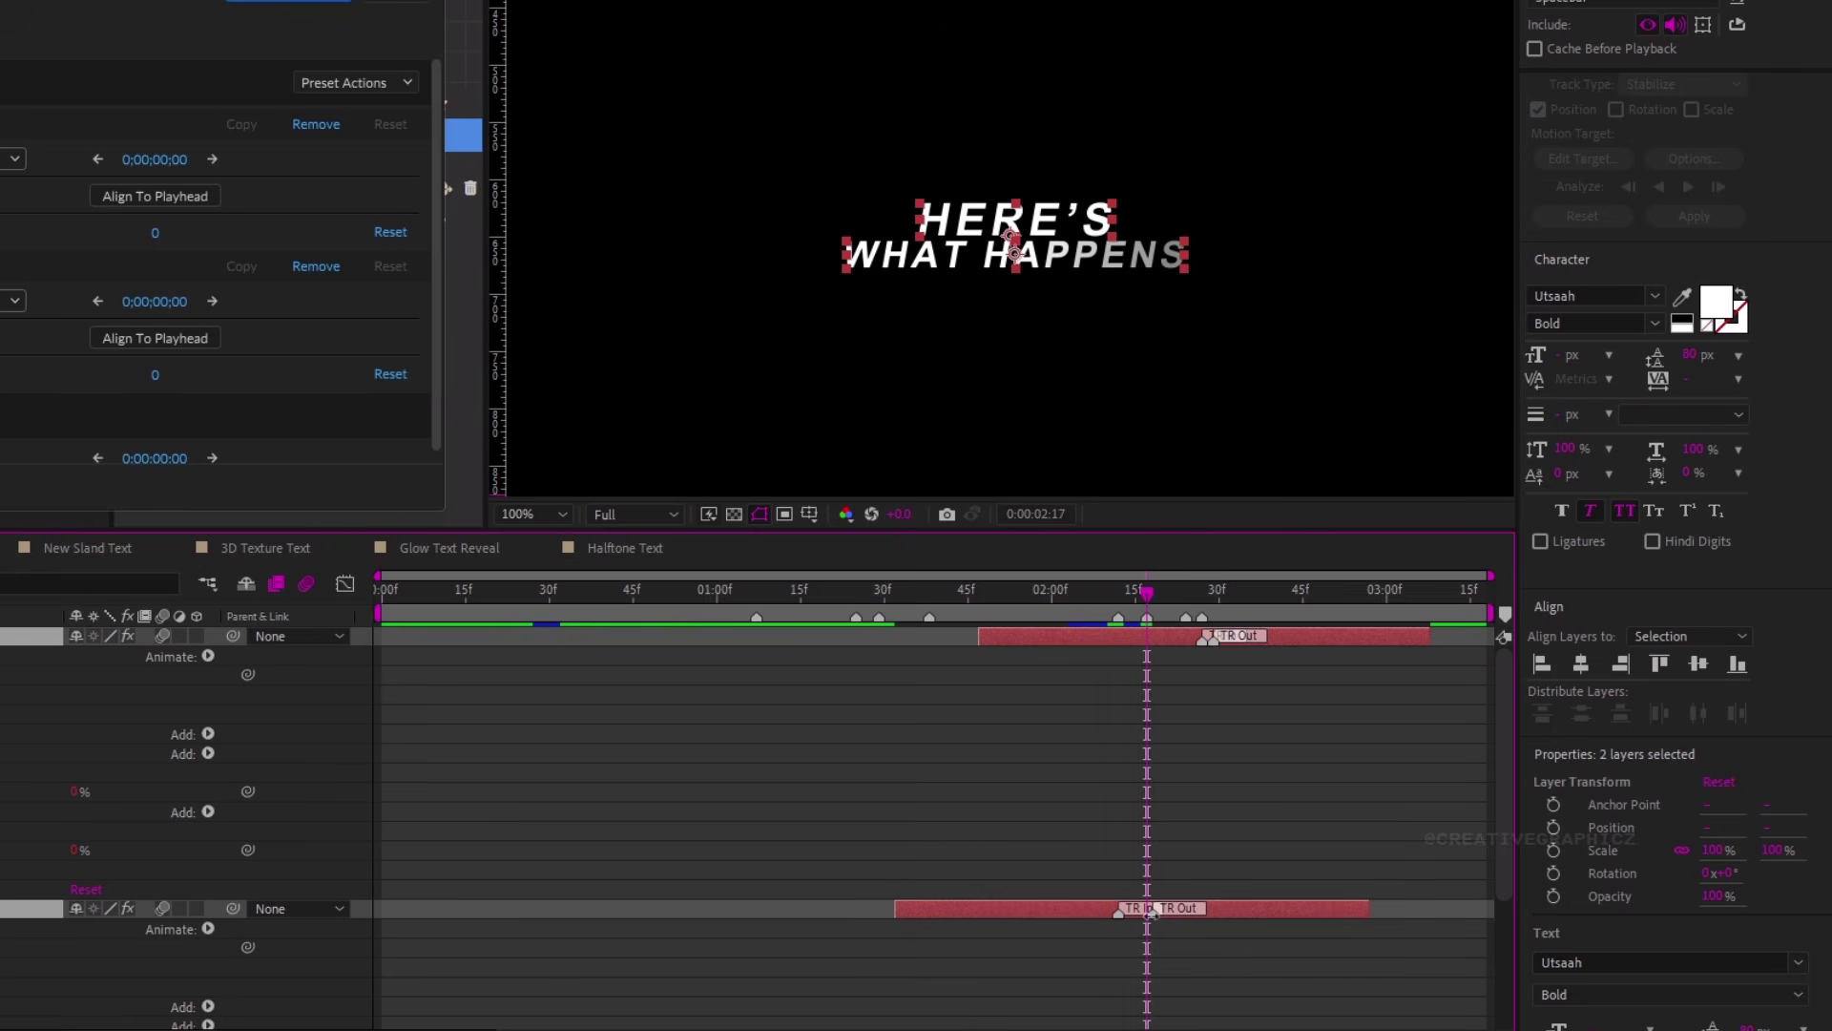
{"action": "left_click", "coordinate": [1186, 601]}
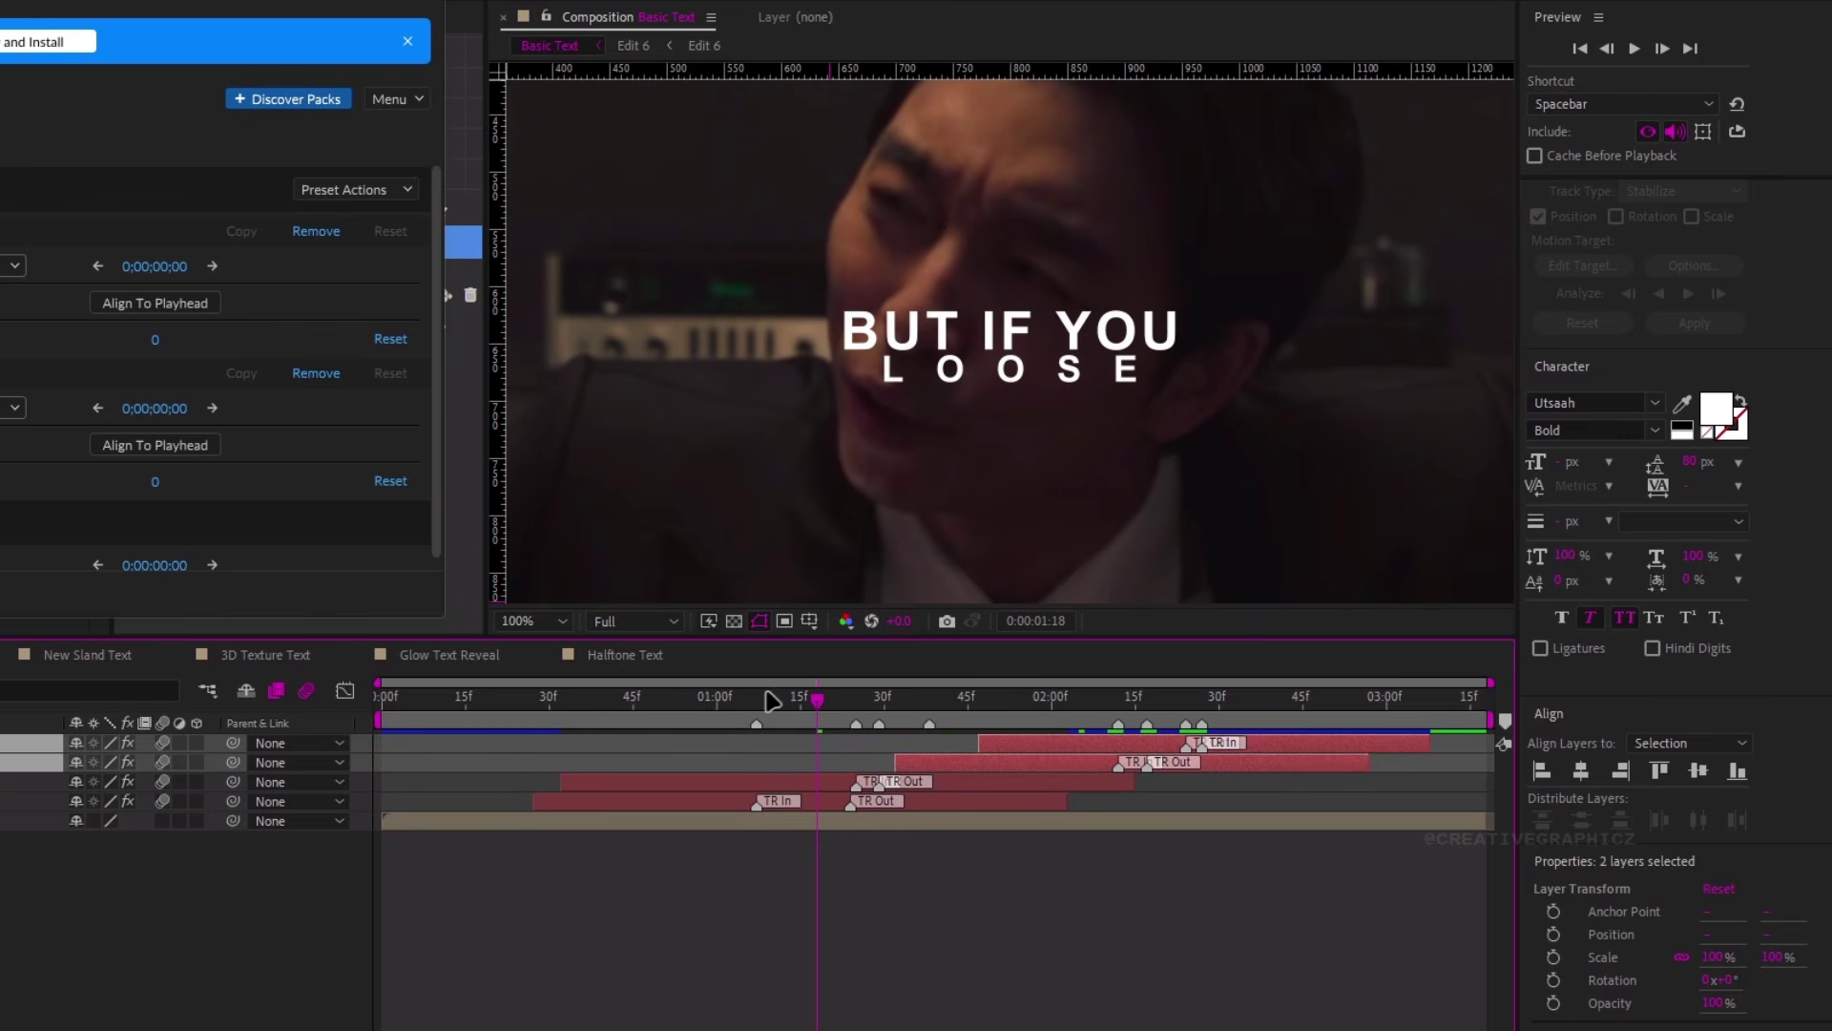
{"action": "key", "text": "space"}
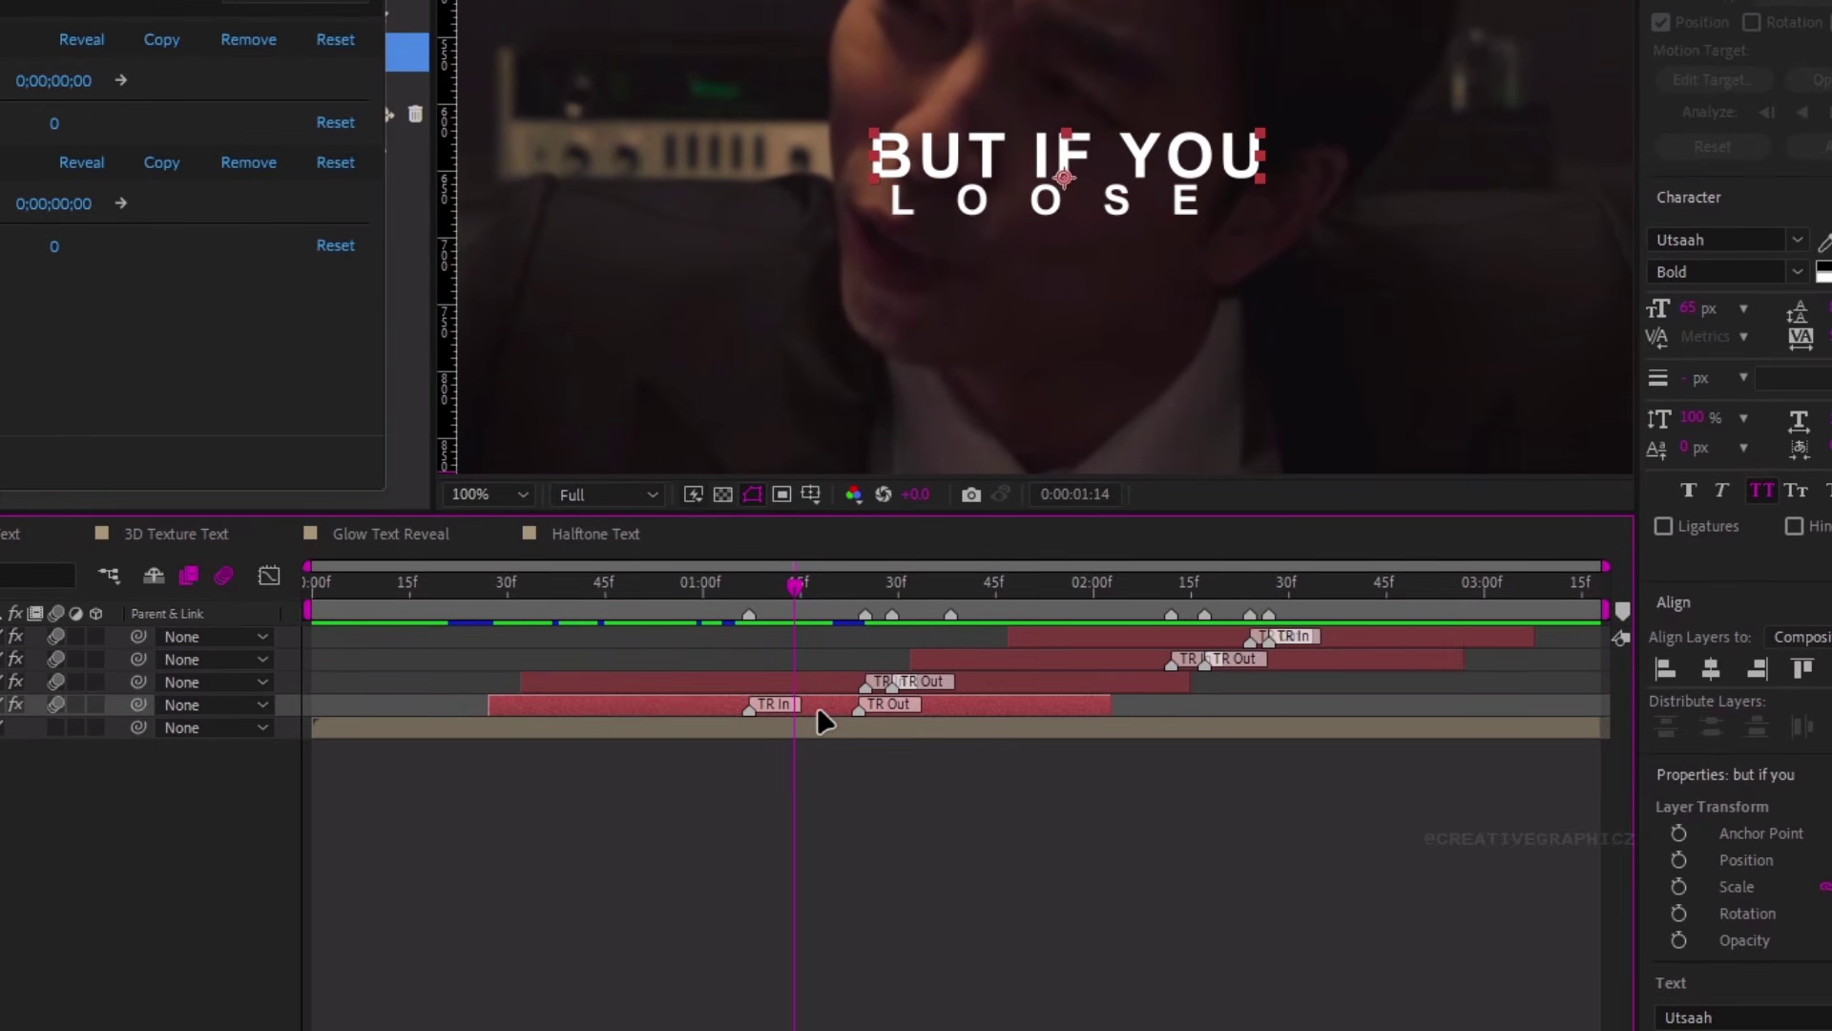
Apply the tracking preset found by searching "inc" to "but if you" and shift its Tracking Amount keyframes to begin at the layer's start
{"action": "key", "text": "ctrl+space"}
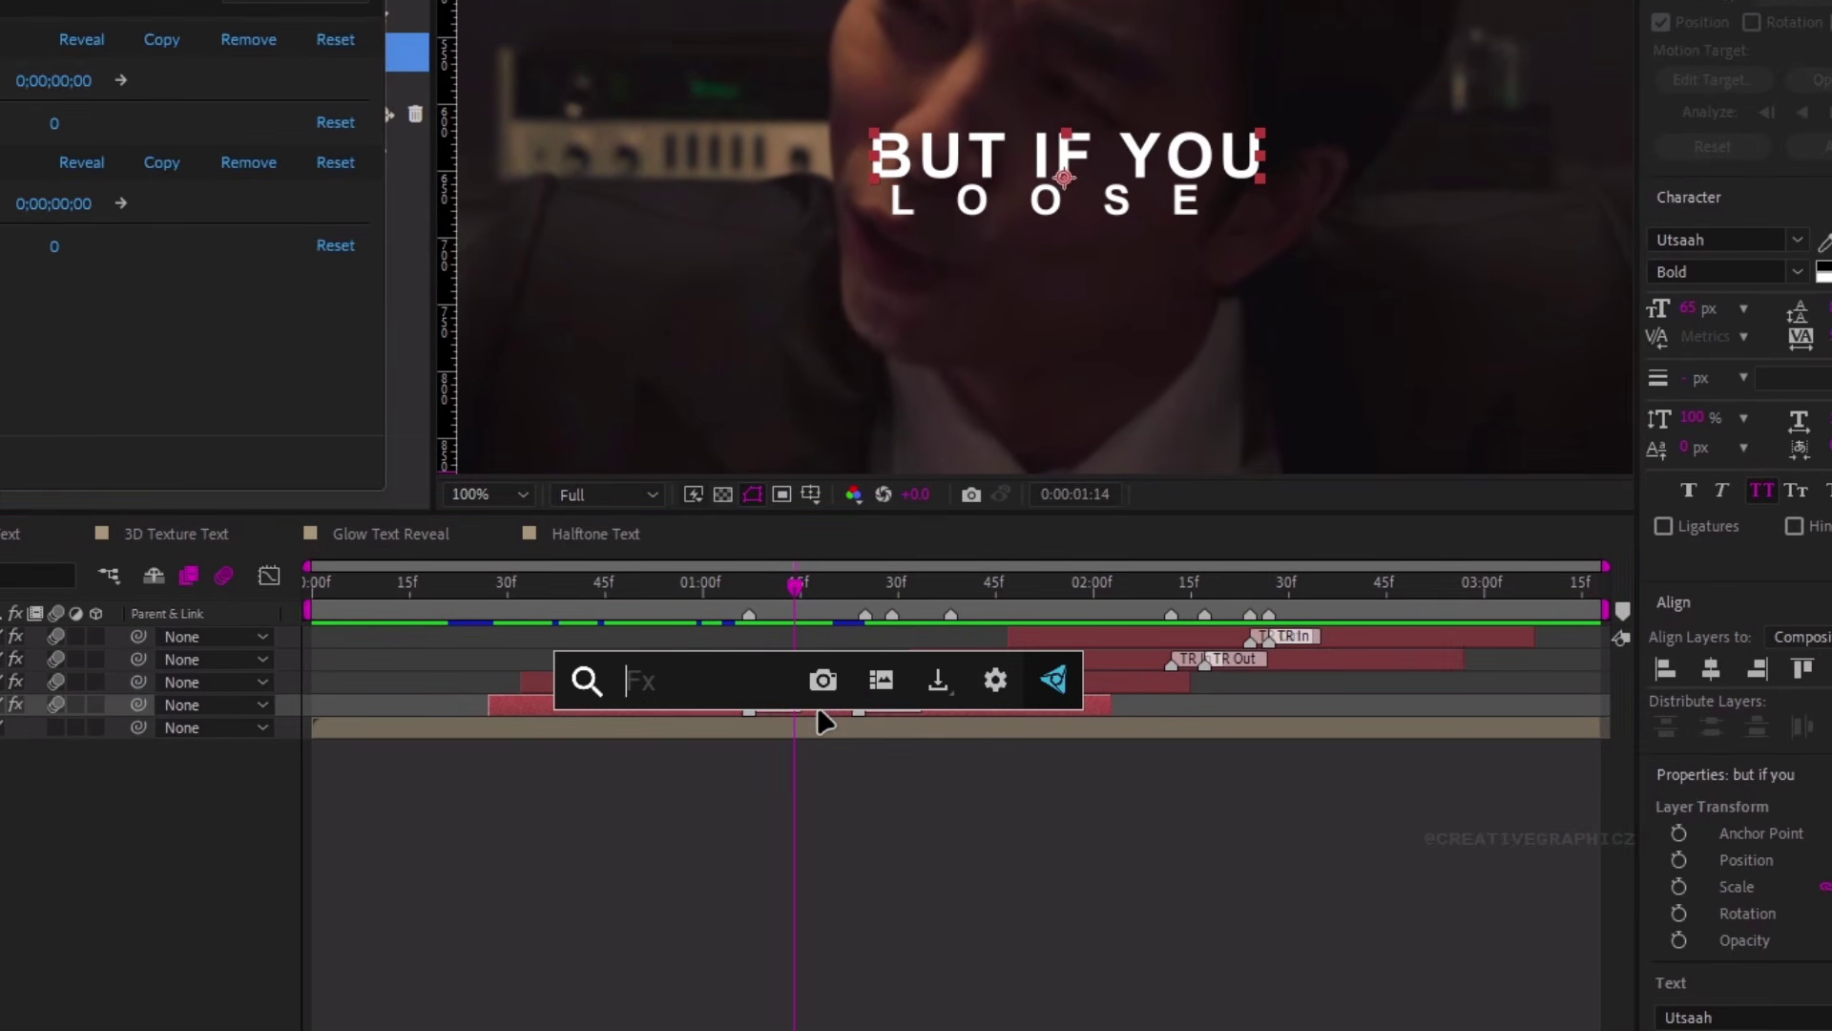
{"action": "type", "text": "inc"}
{"action": "key", "text": "Down"}
{"action": "key", "text": "Return"}
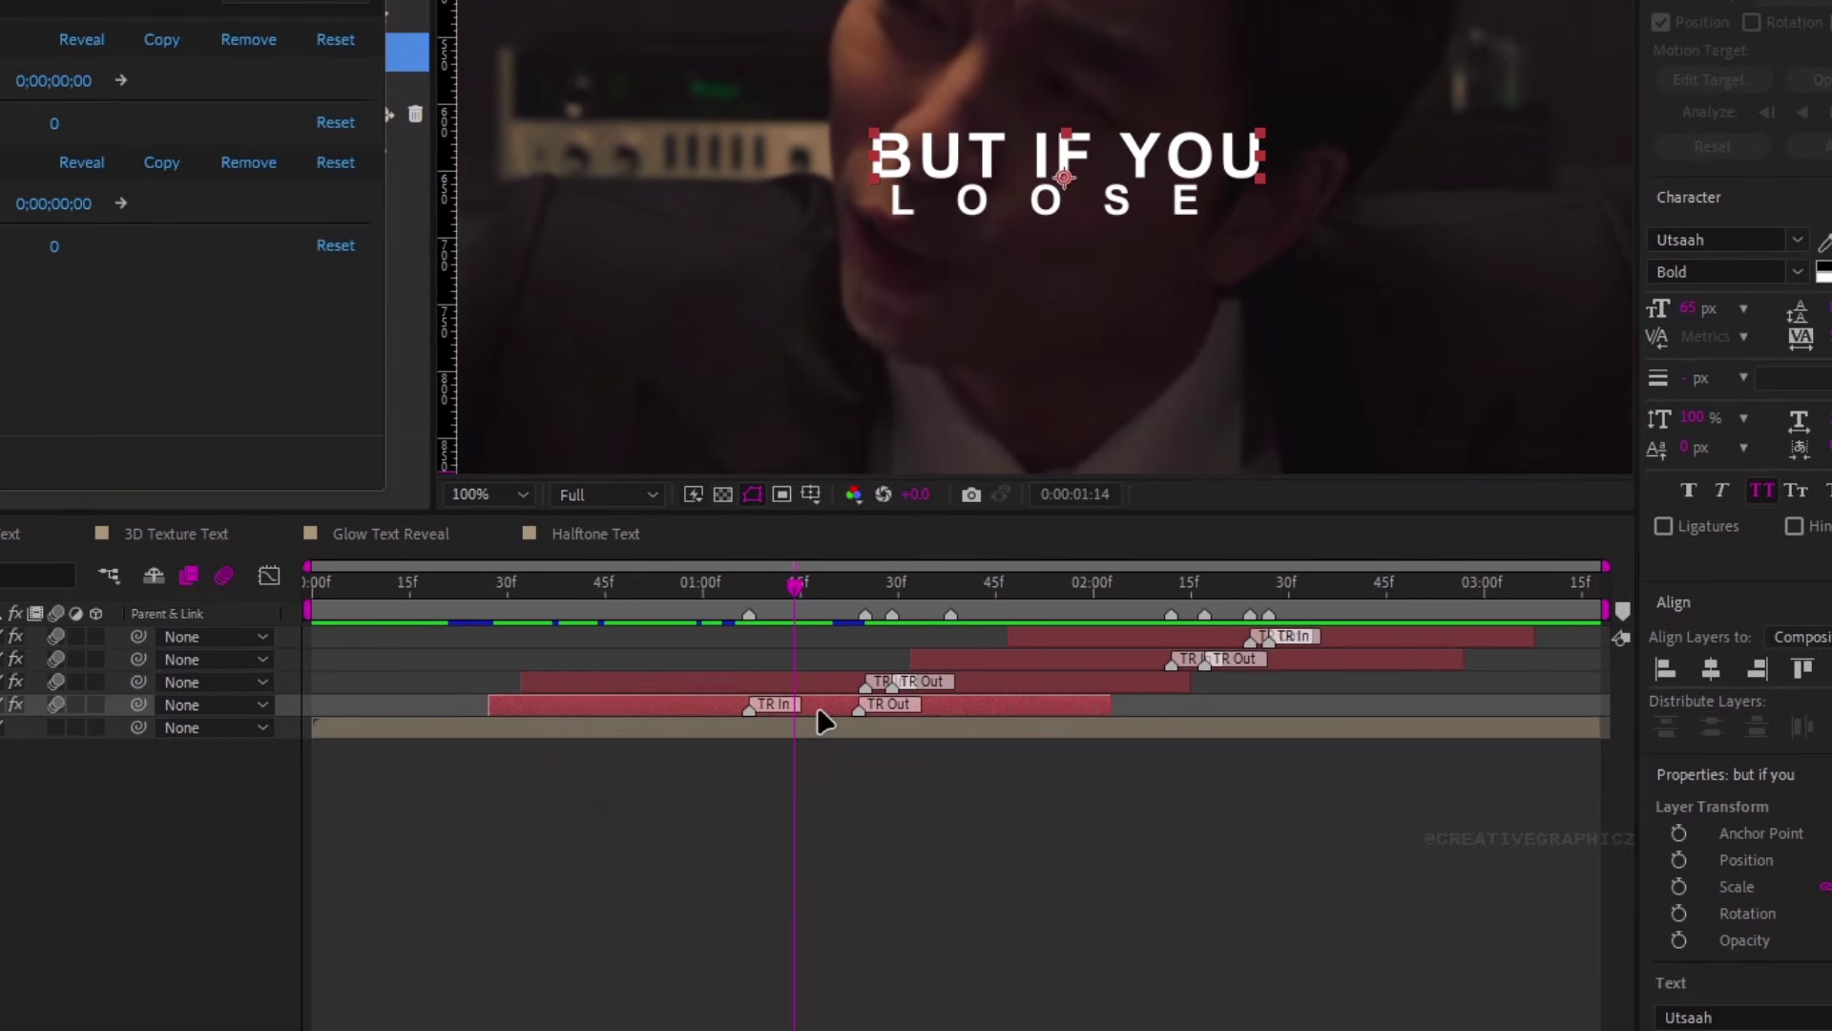
{"action": "key", "text": "u"}
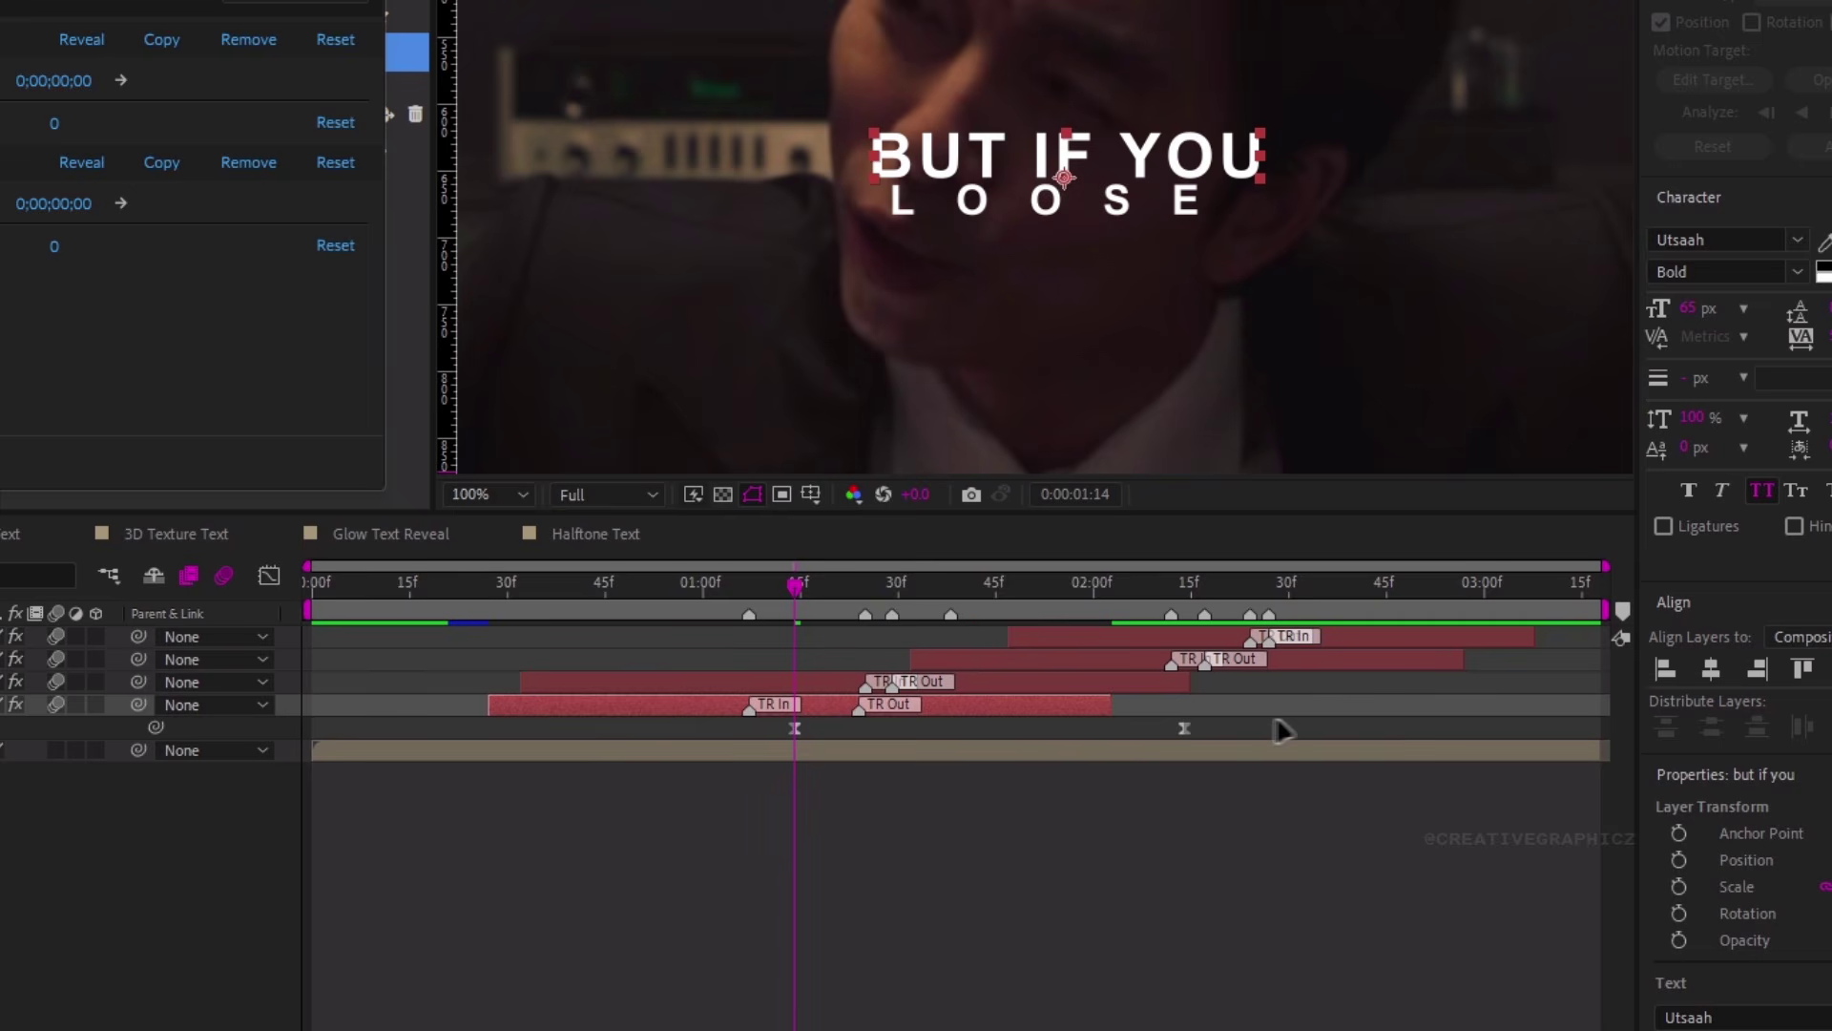
{"action": "left_click_drag", "start_coordinate": [1288, 745], "coordinate": [489, 736]}
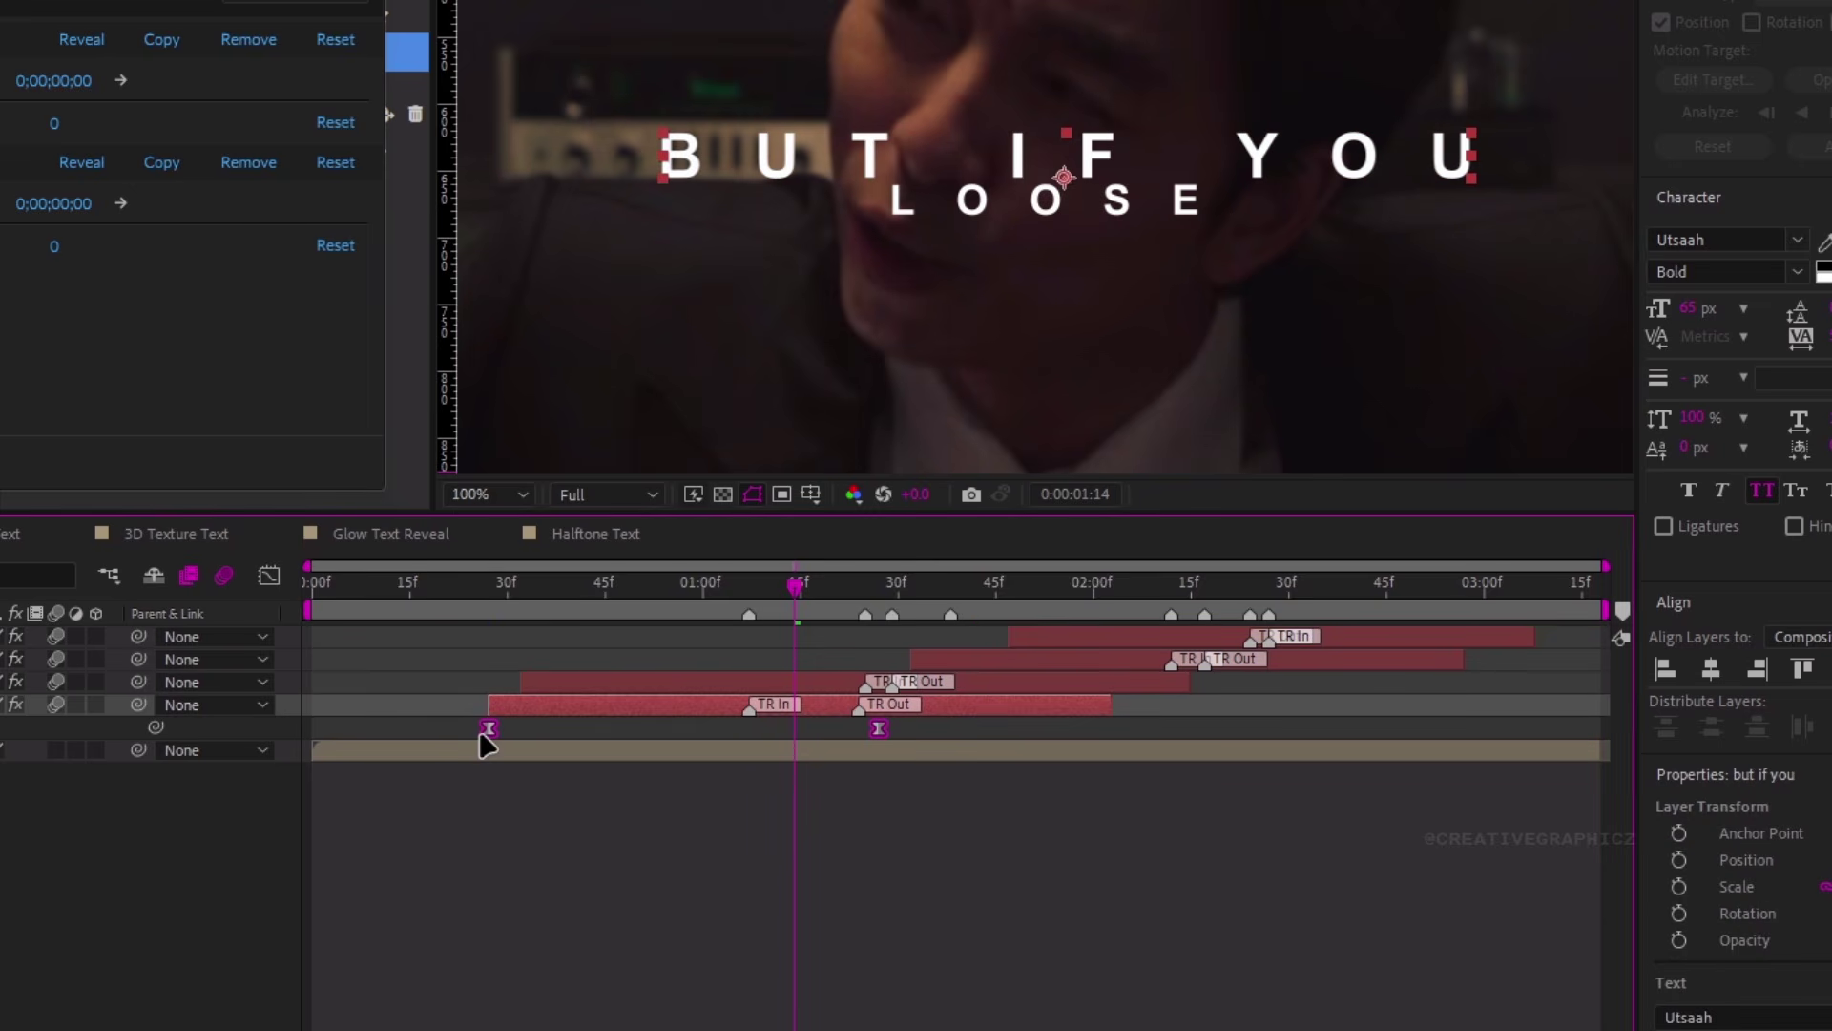
Lower the Tracking Amount of the "but if you" layer's second keyframe, move that keyframe to the layer's end, and preview it
{"action": "left_click", "coordinate": [605, 782]}
{"action": "left_click", "coordinate": [694, 842]}
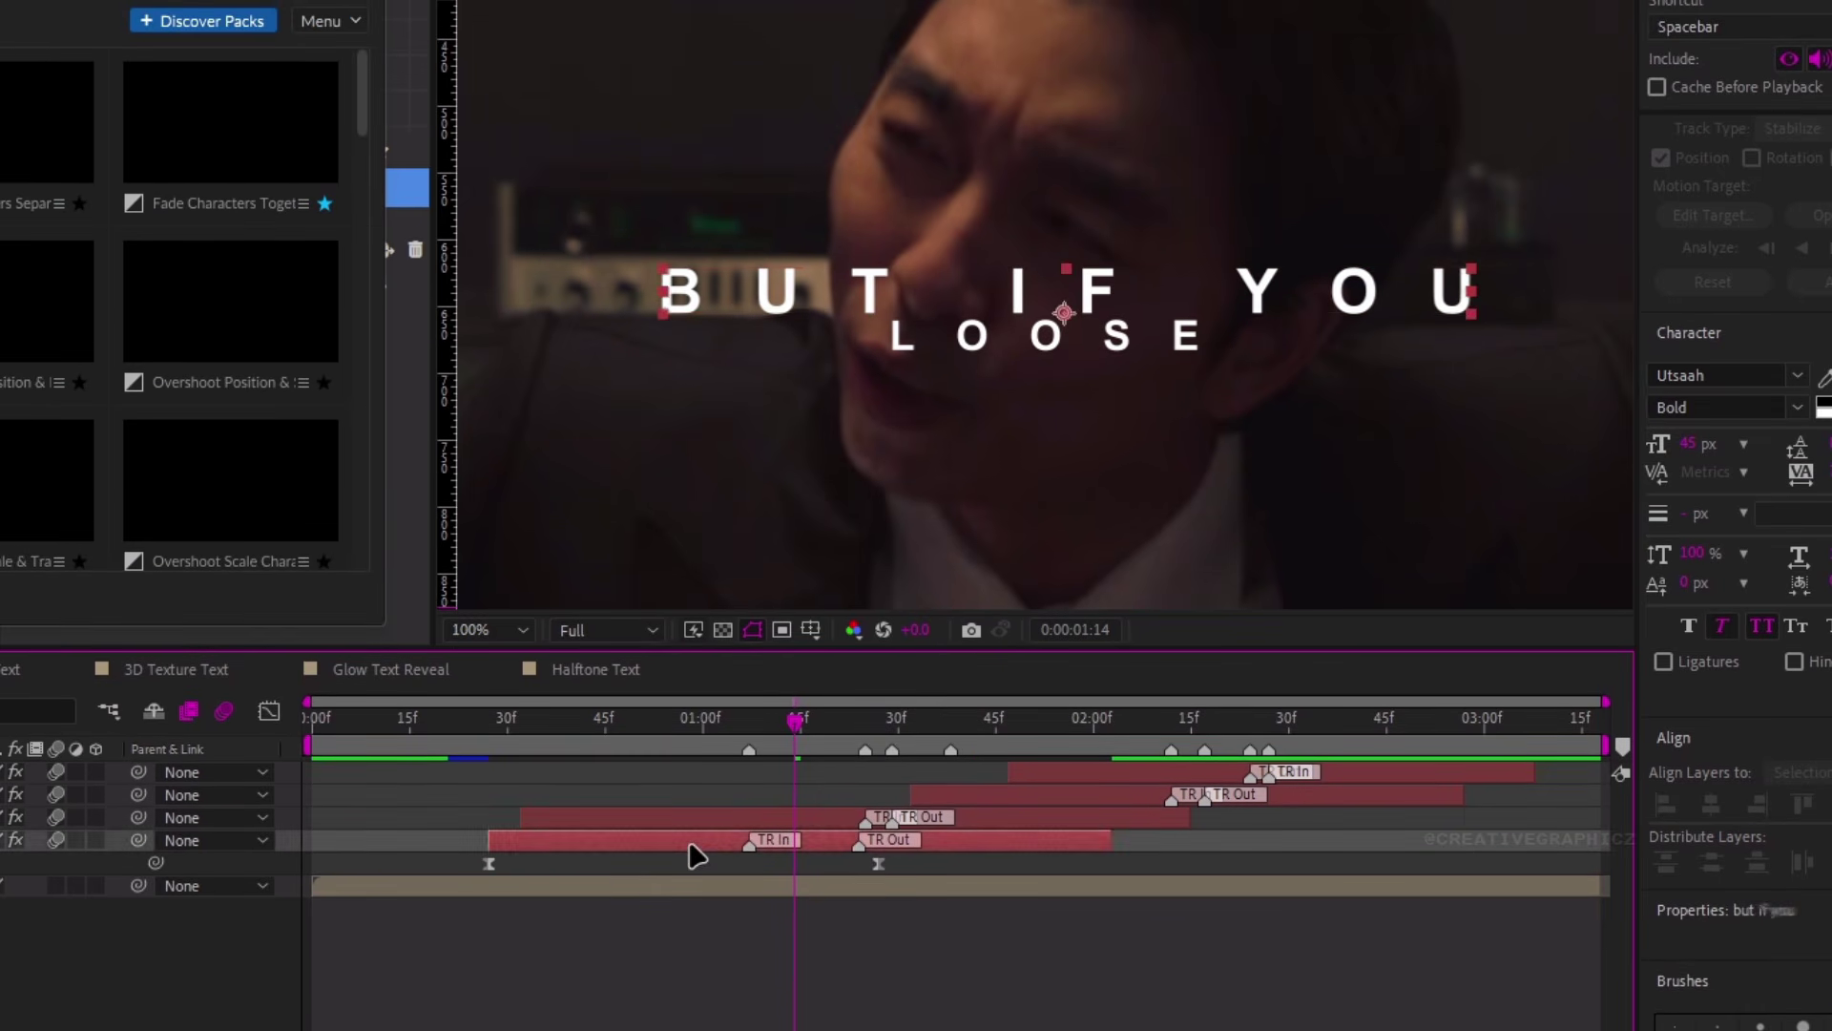
{"action": "left_click_drag", "start_coordinate": [802, 747], "coordinate": [892, 754]}
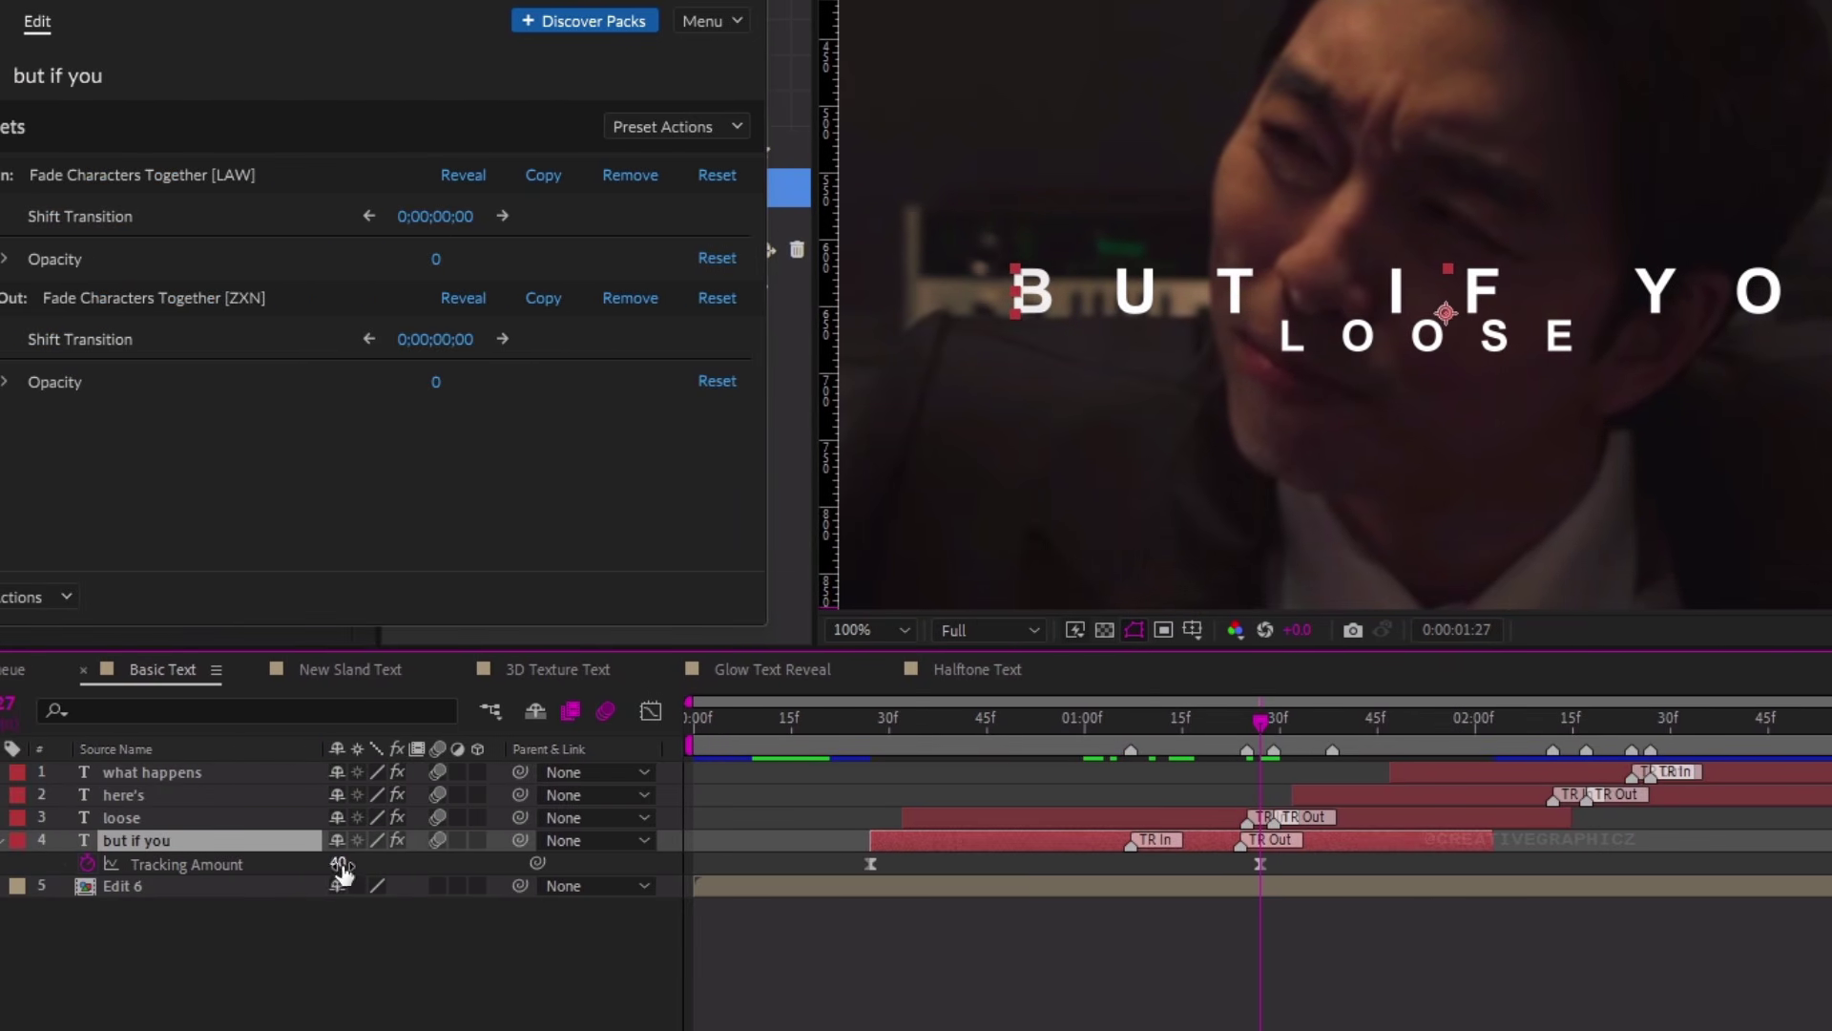
{"action": "key", "text": "Return"}
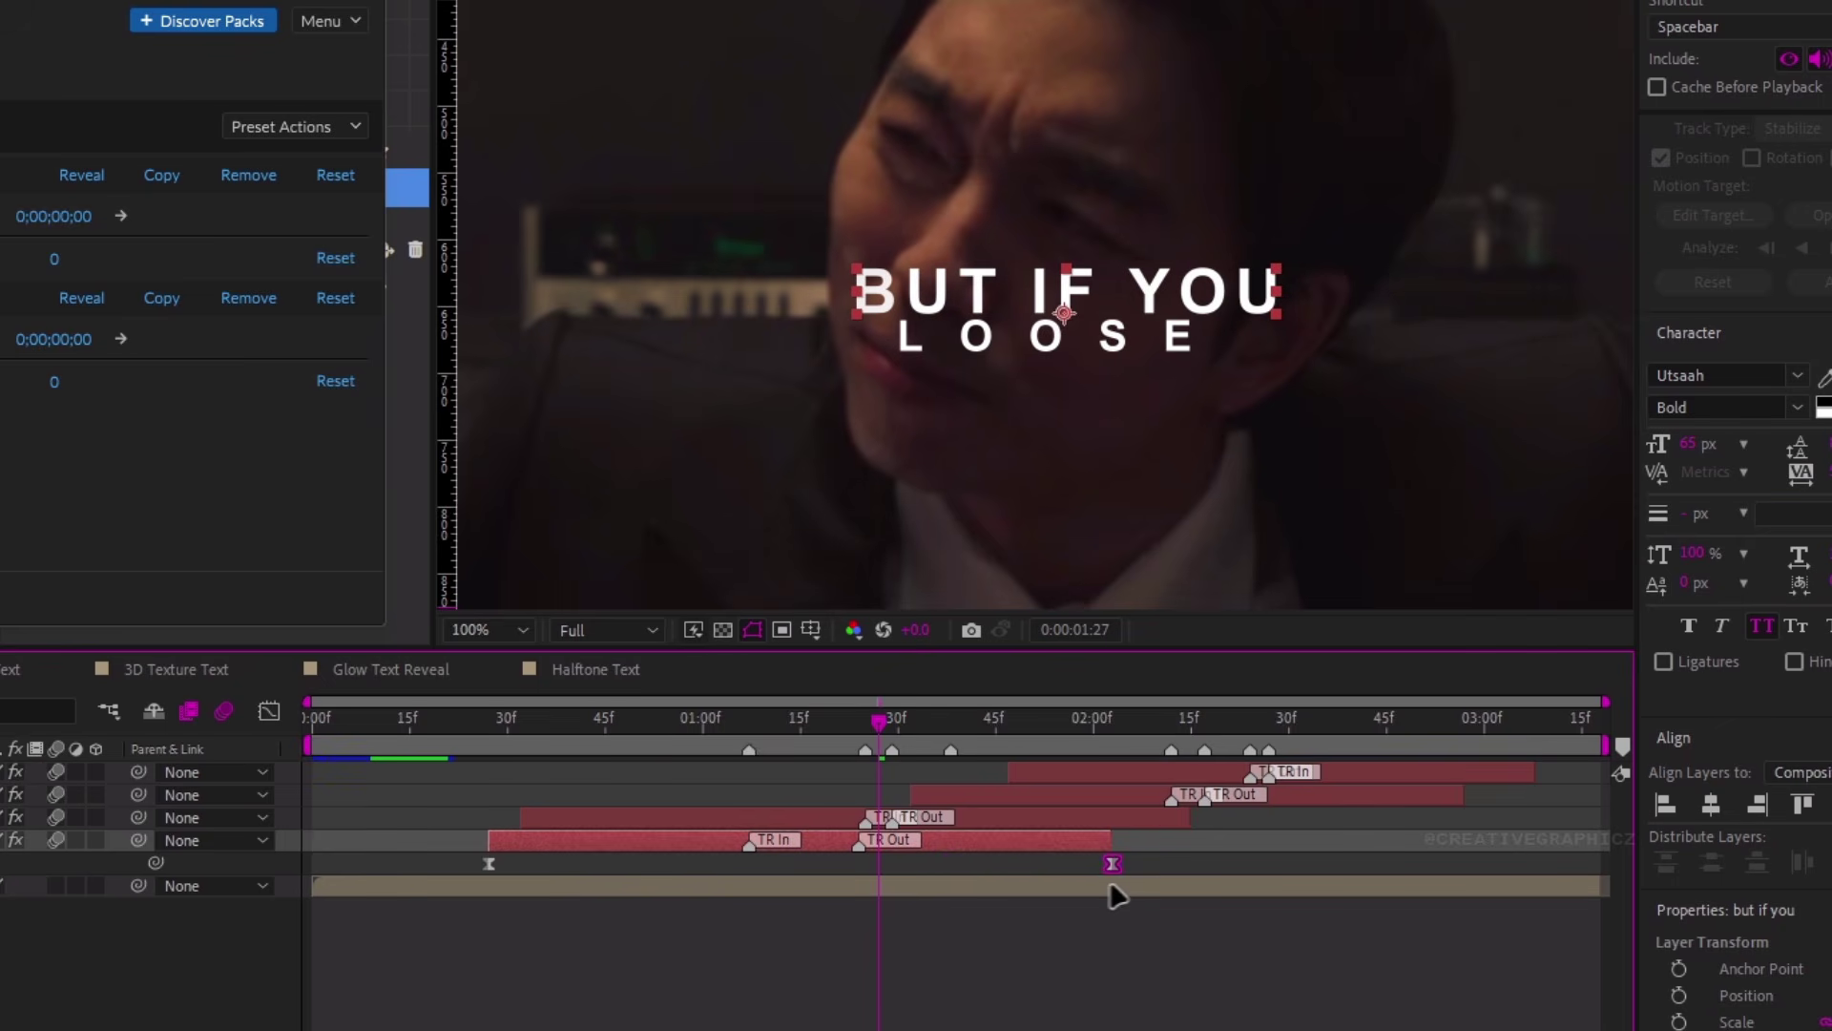
{"action": "left_click_drag", "start_coordinate": [473, 720], "coordinate": [815, 811]}
{"action": "key", "text": "shift+Page_Up"}
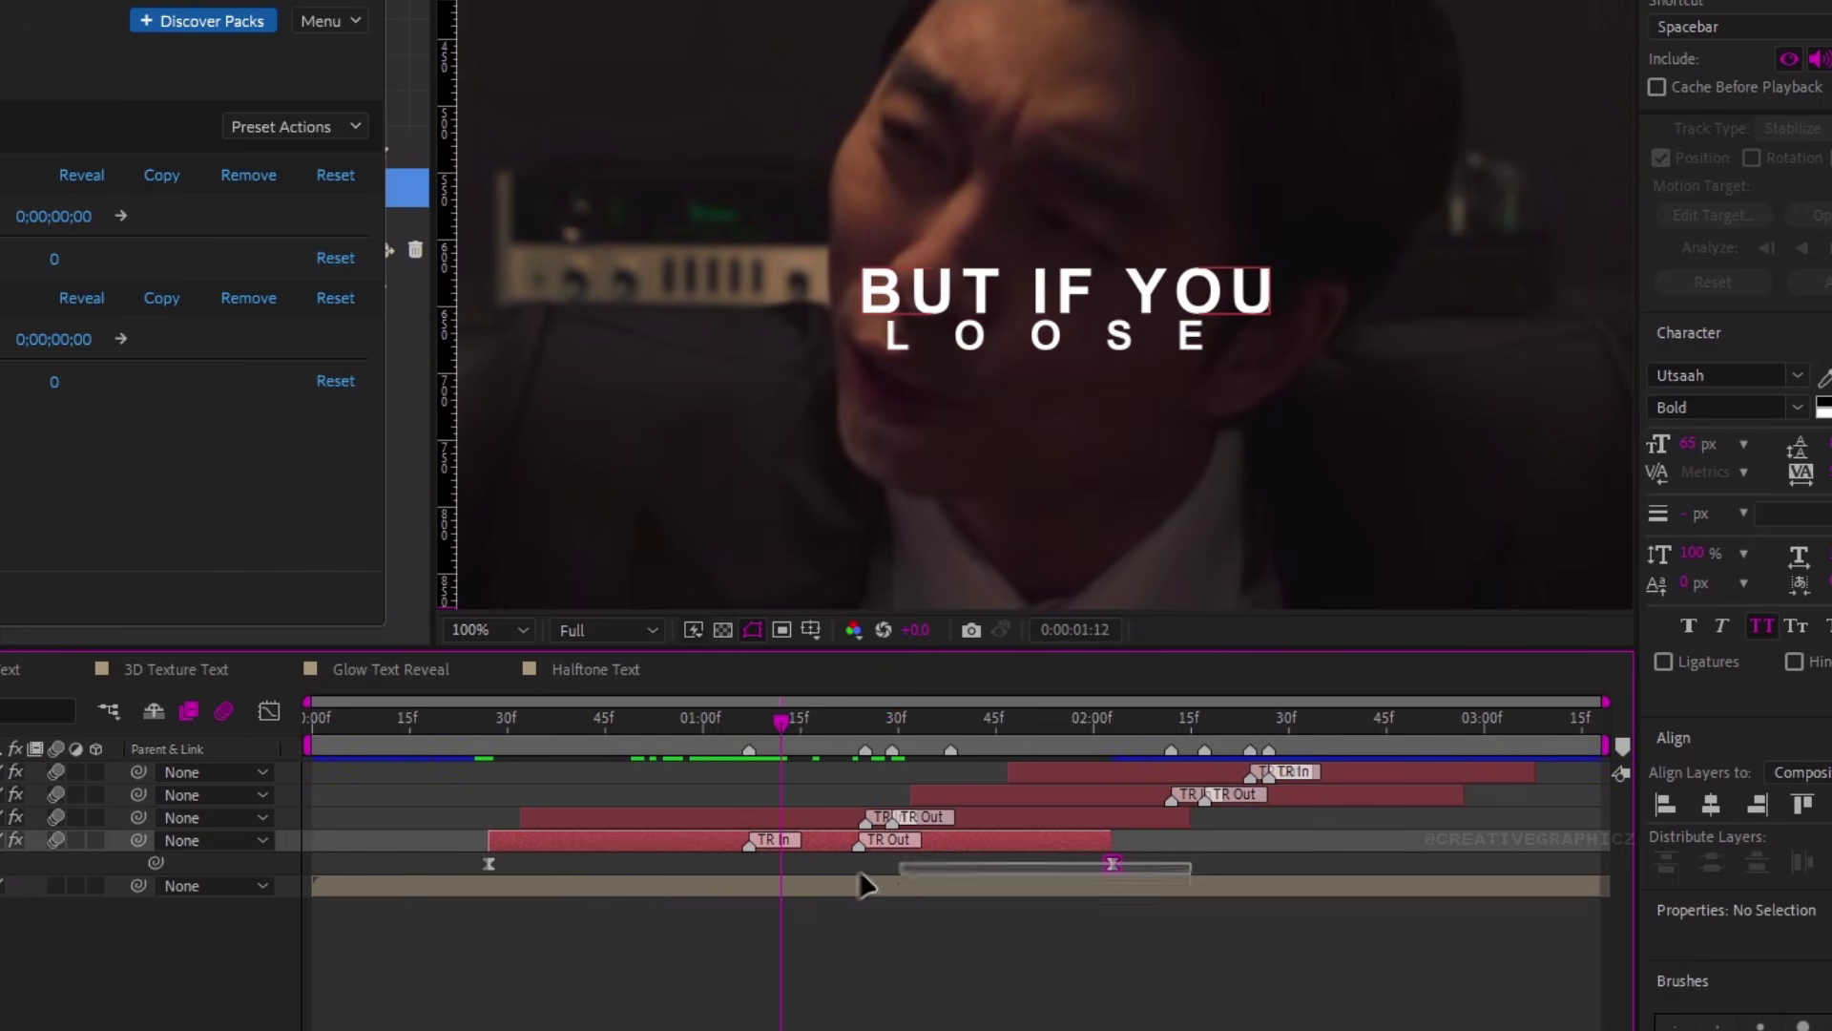
Copy both Tracking Amount keyframes from "but if you" and paste them onto "here's" and "what happens" at 0:00:01:32
{"action": "left_click", "coordinate": [436, 870]}
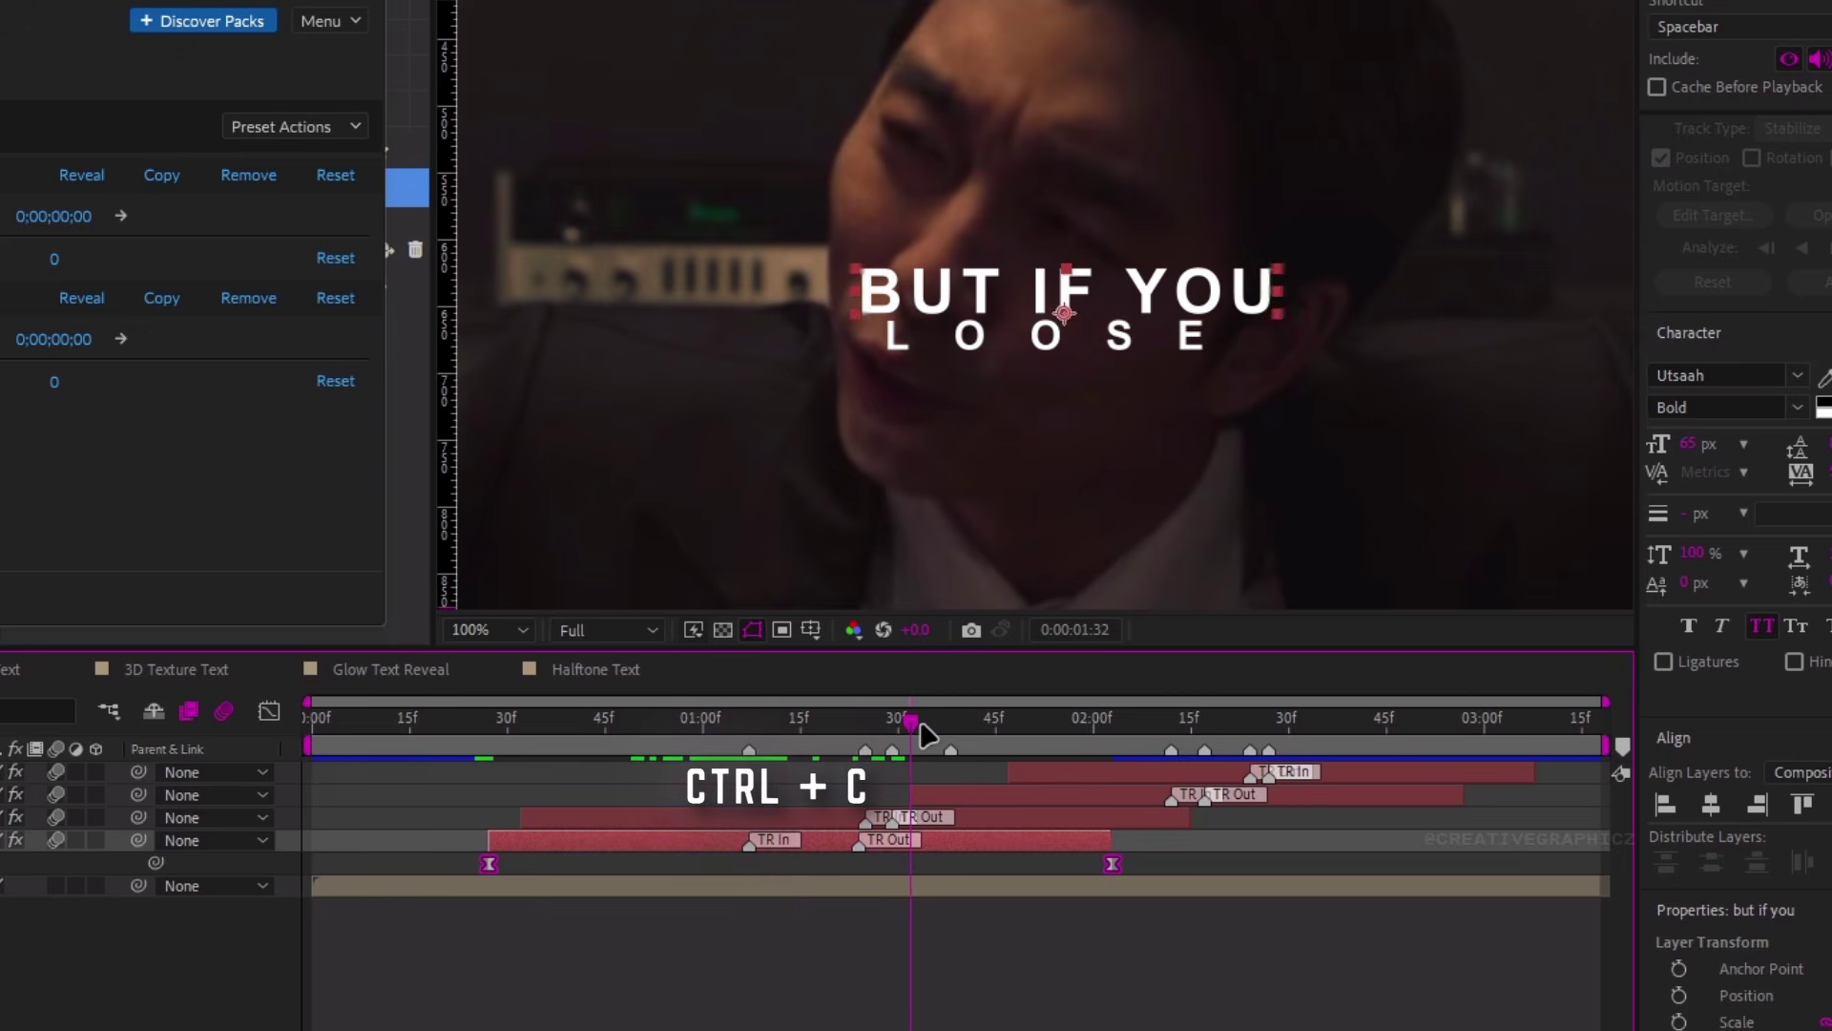
{"action": "left_click", "coordinate": [947, 802]}
{"action": "left_click", "coordinate": [1030, 771], "text": "shift"}
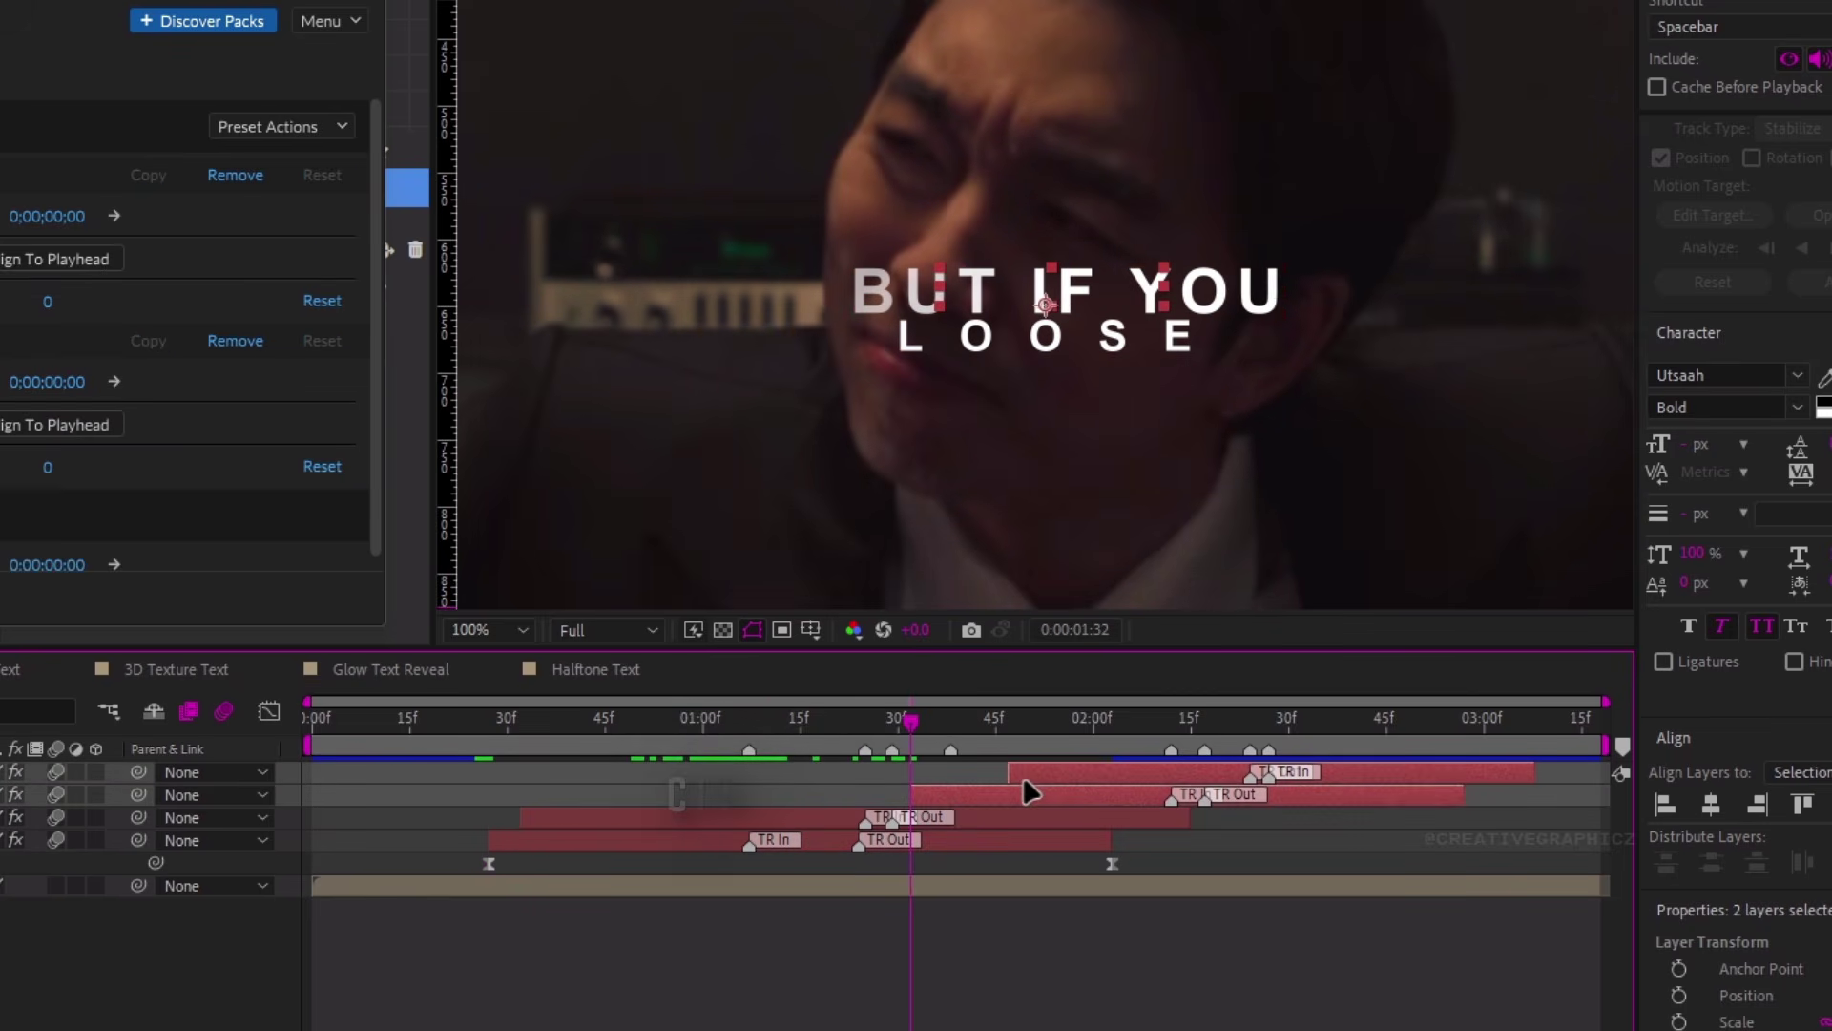
{"action": "key", "text": "ctrl+v"}
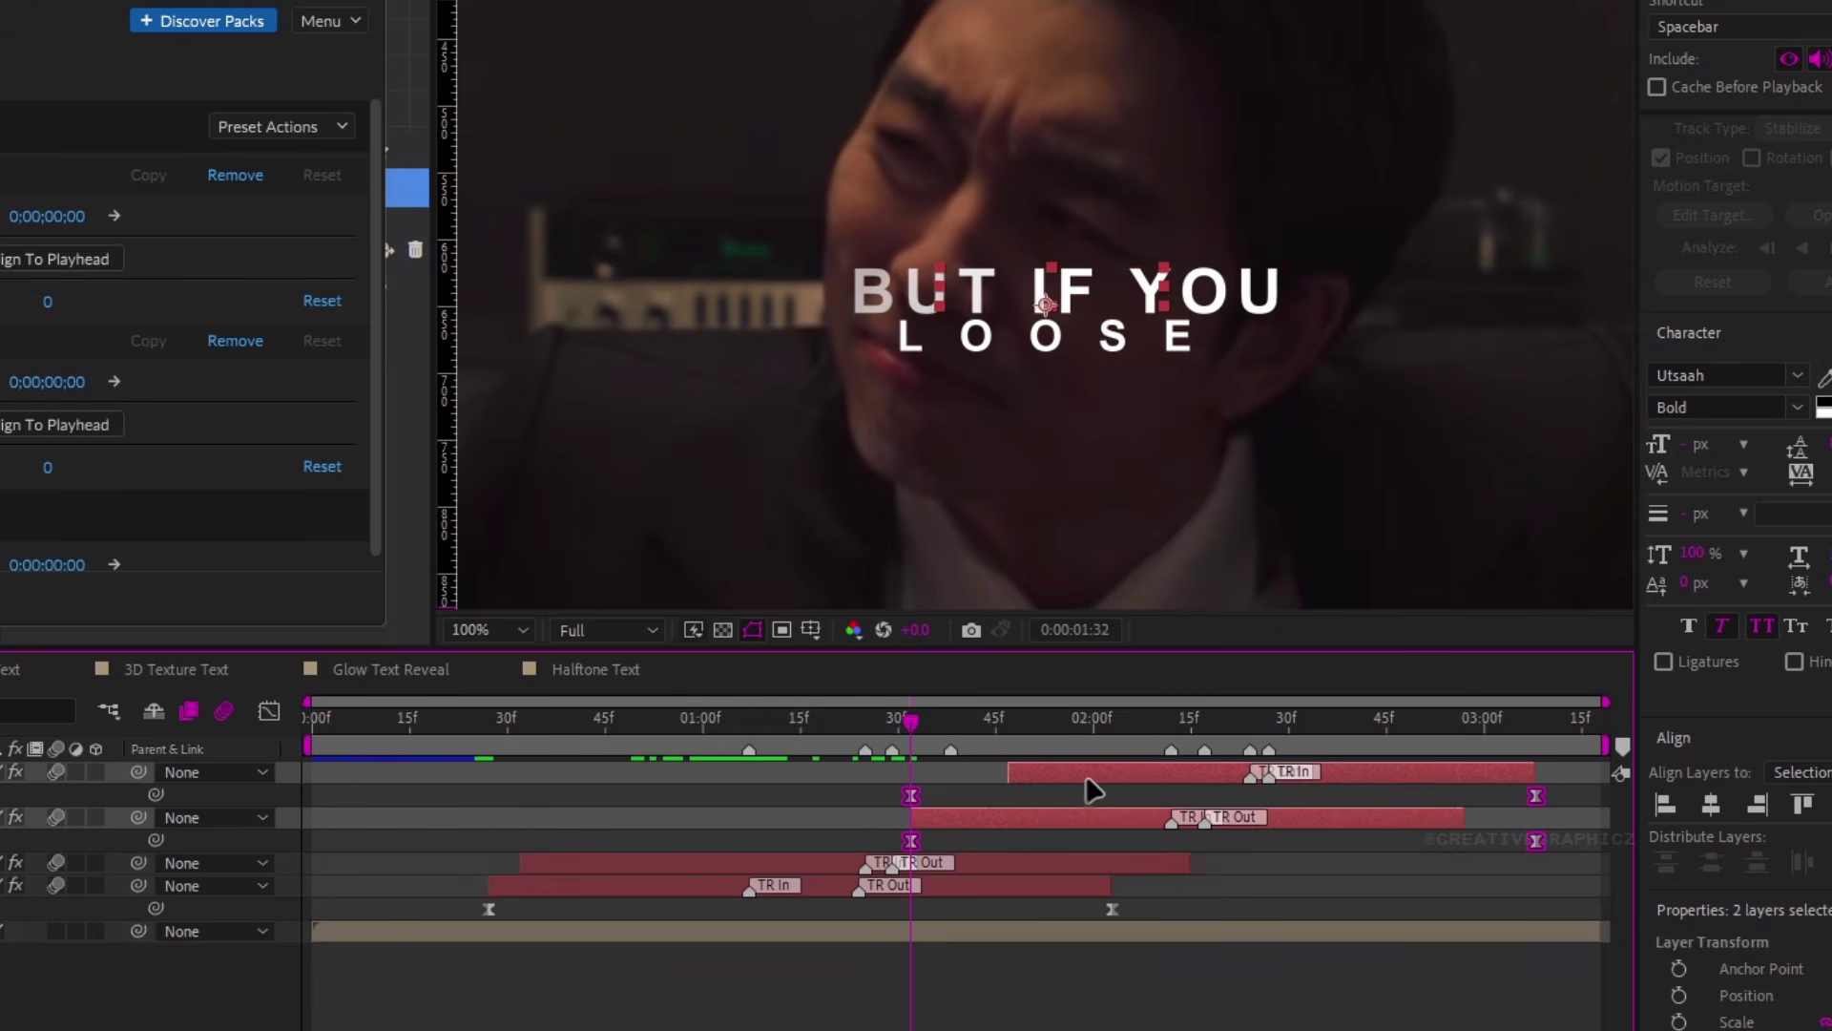
Move the first Tracking Amount keyframe of "what happens" to its layer's start and the second one of "here's" to its layer's end
{"action": "left_click_drag", "start_coordinate": [910, 795], "coordinate": [1008, 797]}
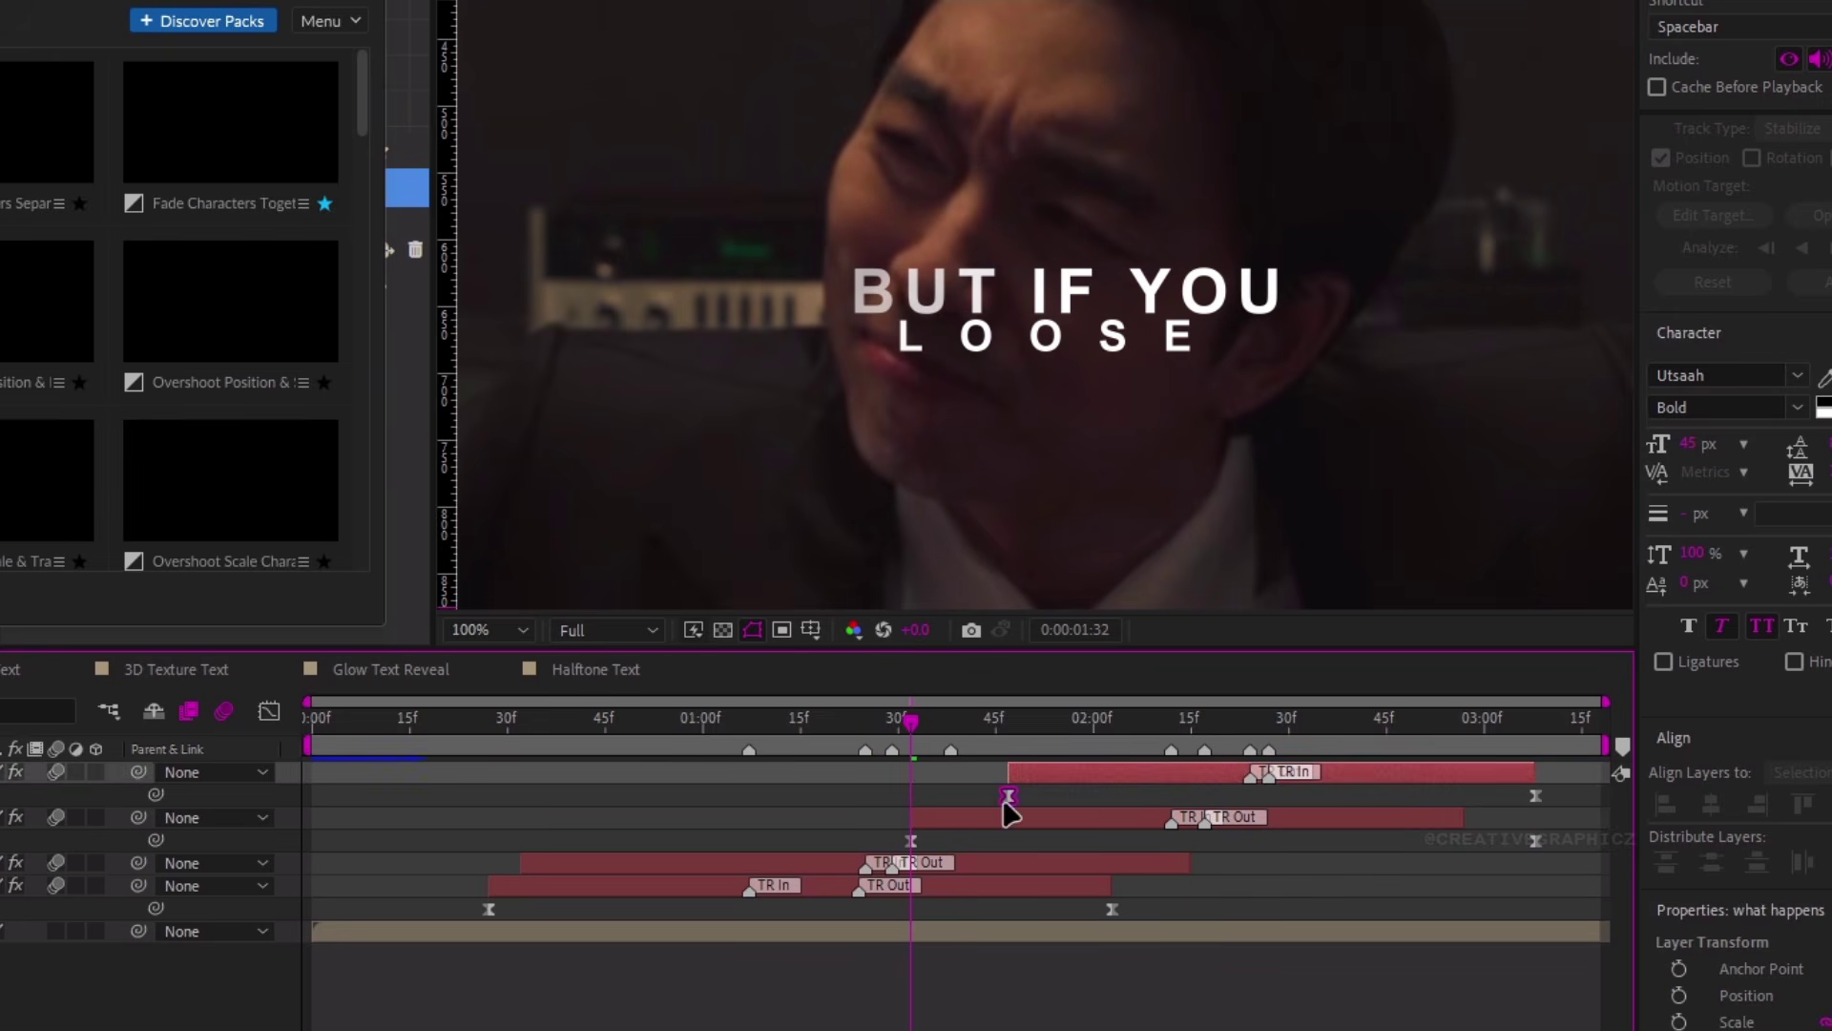
{"action": "left_click_drag", "start_coordinate": [1536, 840], "coordinate": [1464, 840]}
{"action": "left_click_drag", "start_coordinate": [910, 742], "coordinate": [742, 853]}
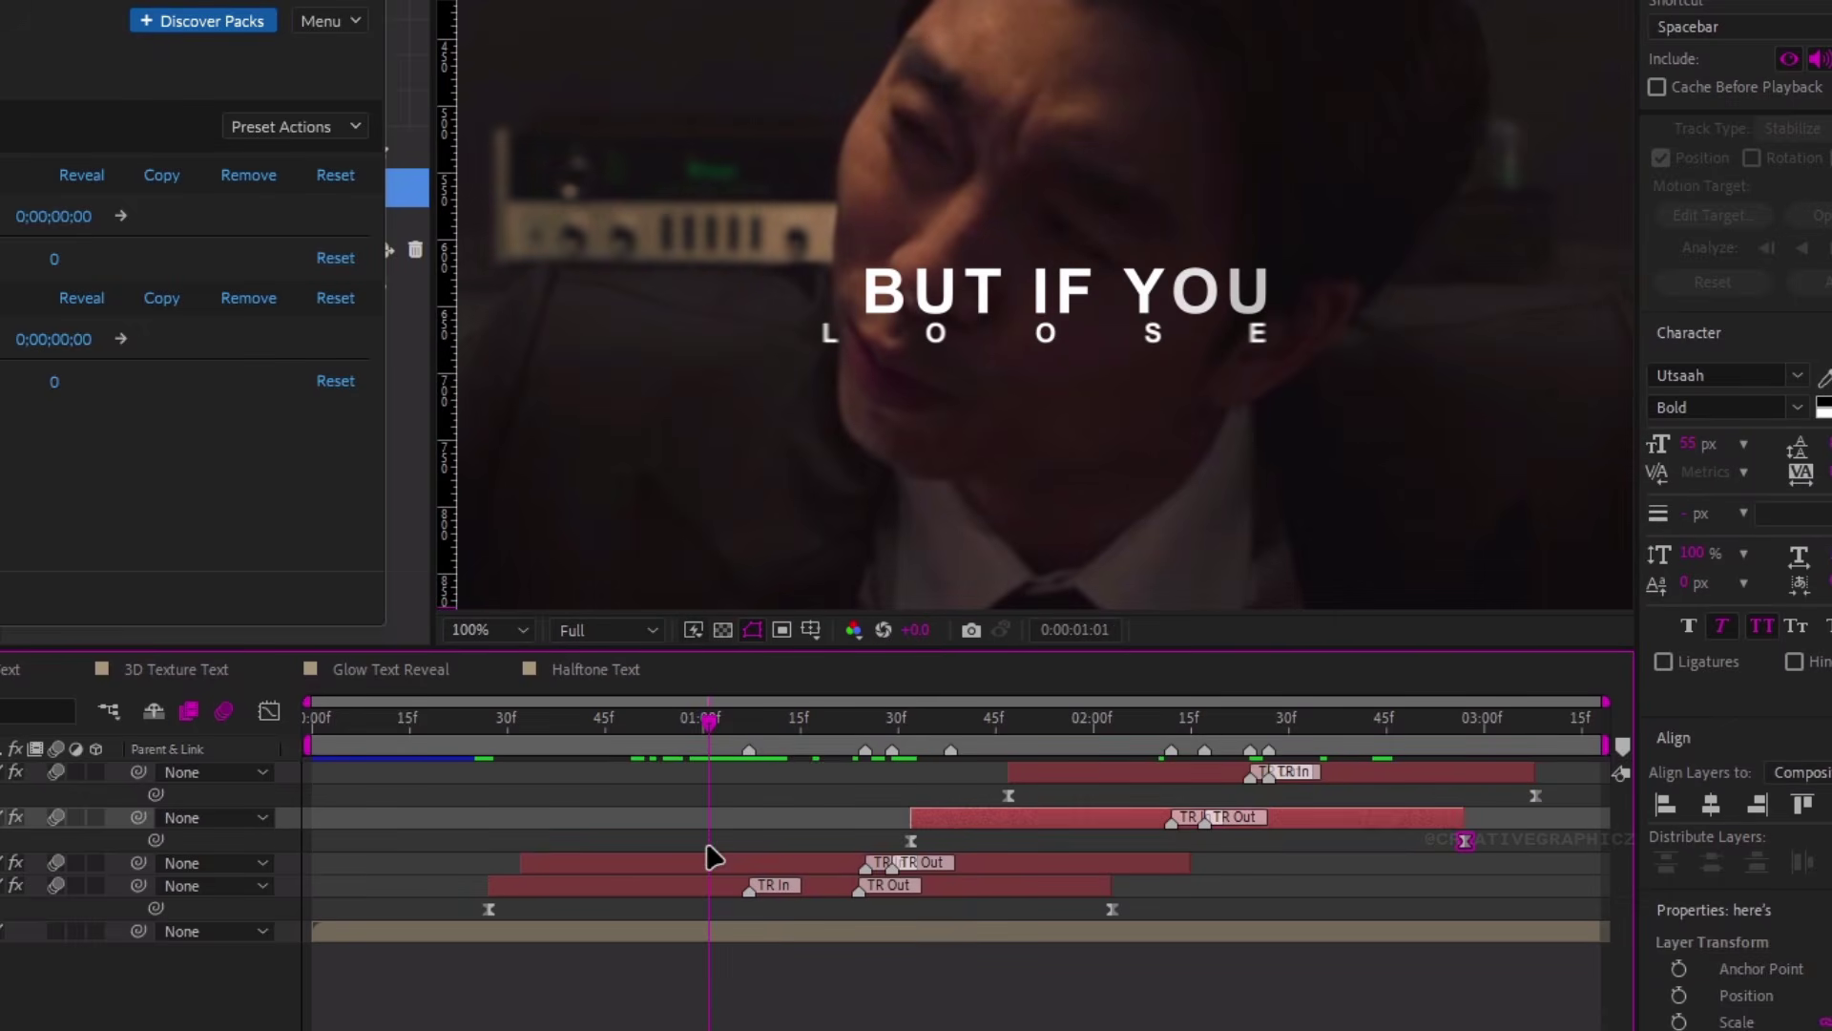
Paste the Tracking Amount keyframes onto the "loose" layer and move the second one to the layer's end
{"action": "left_click", "coordinate": [796, 861]}
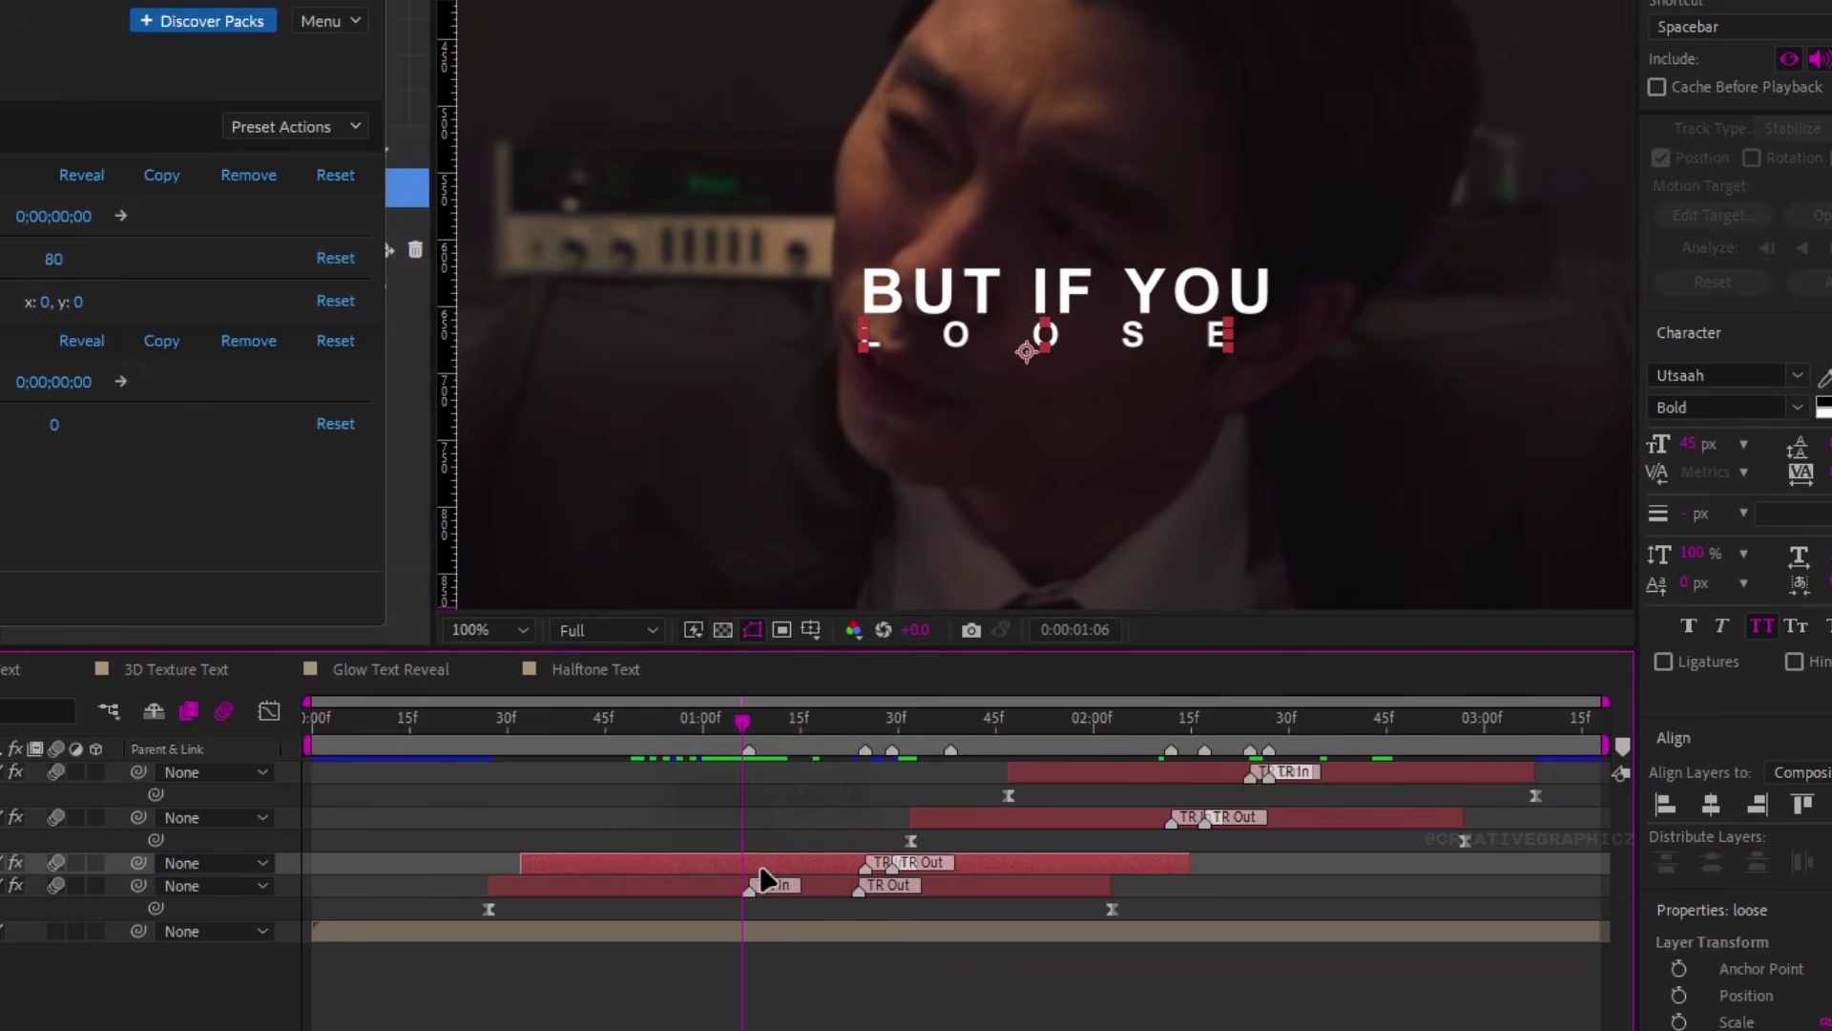
{"action": "key", "text": "u"}
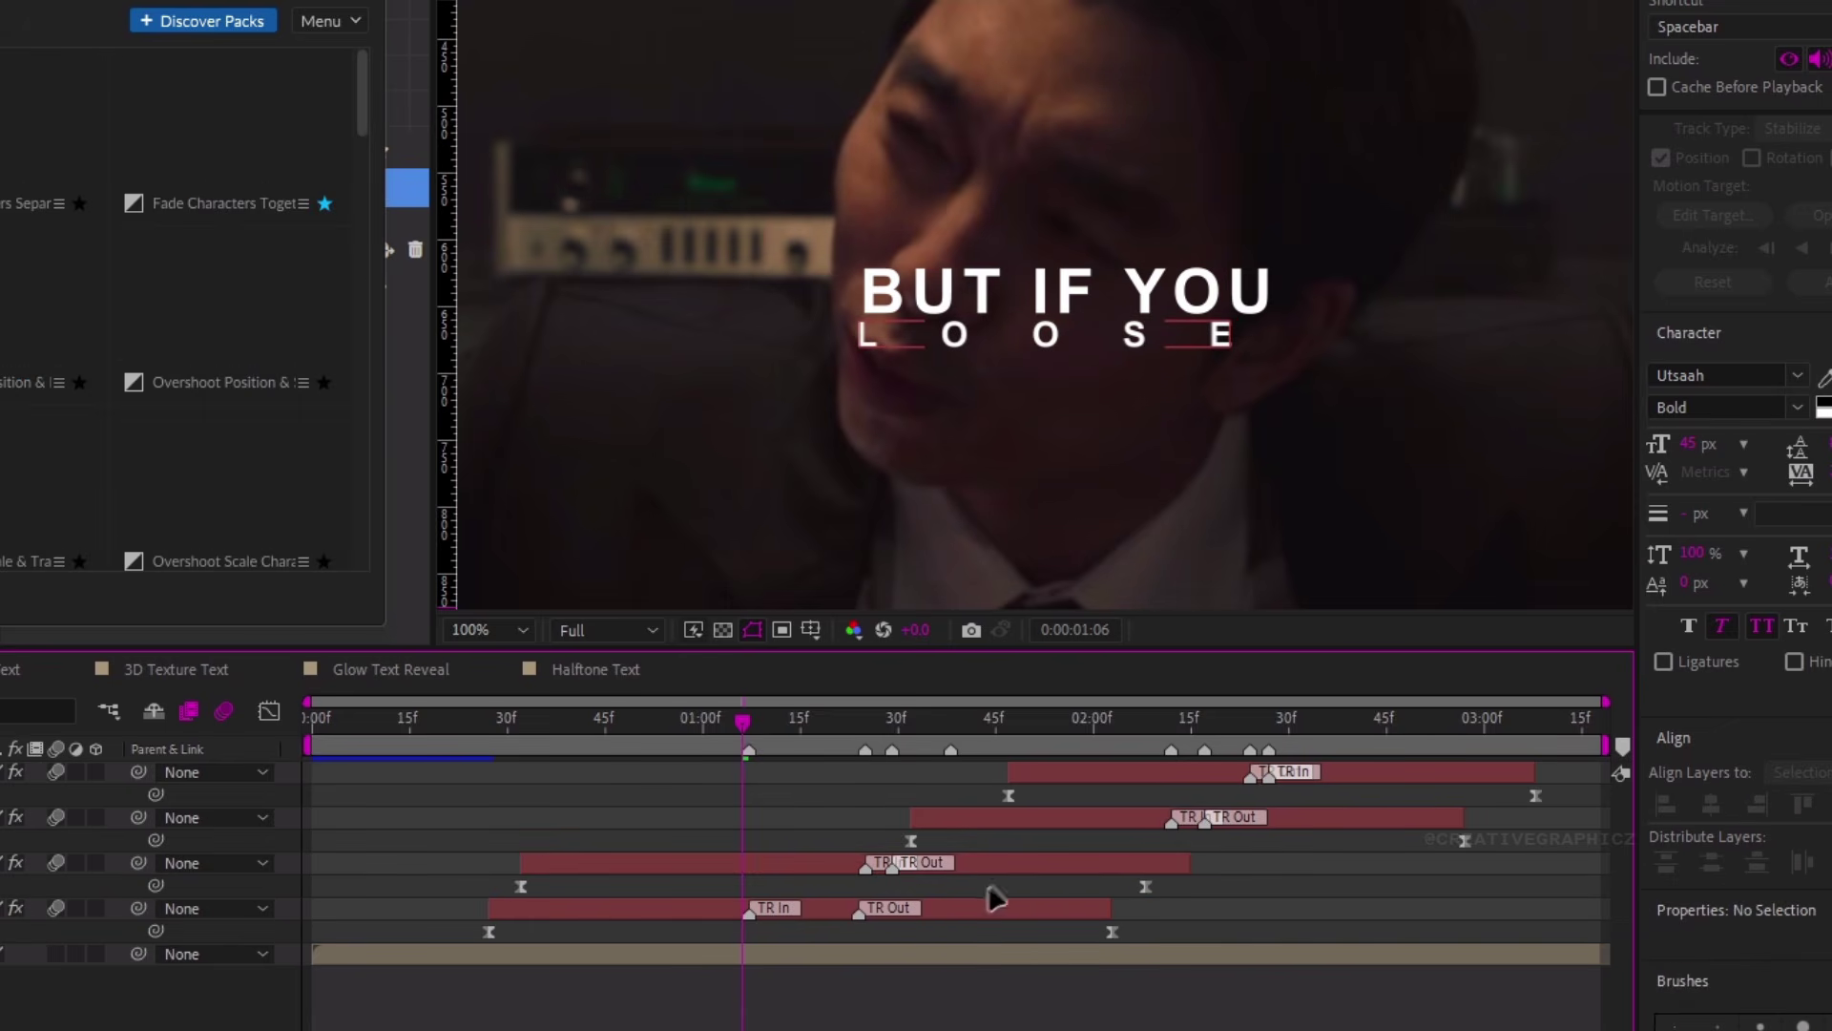
{"action": "left_click_drag", "start_coordinate": [1146, 886], "coordinate": [1191, 885]}
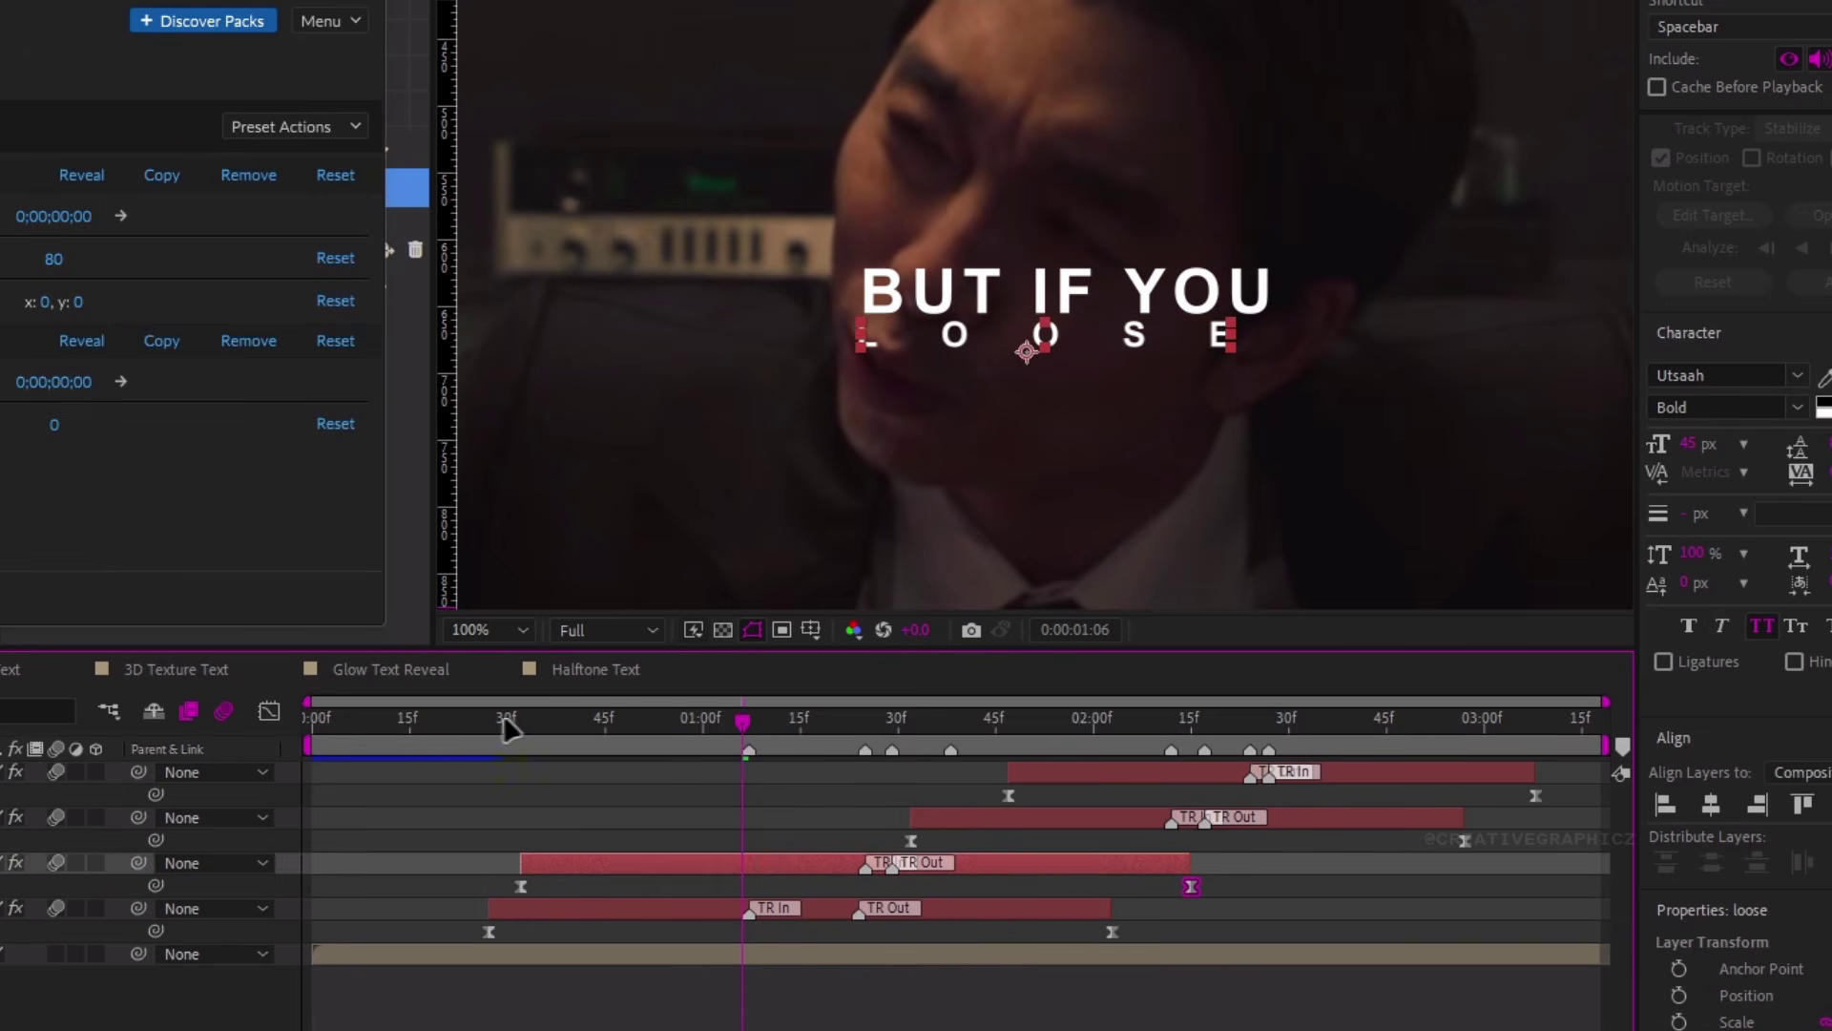
Set the Tracking Amount of "loose" to 5 at its first keyframe and -5 at its last, and preview the composition
{"action": "left_click_drag", "start_coordinate": [503, 716], "coordinate": [524, 741]}
{"action": "left_click", "coordinate": [553, 855]}
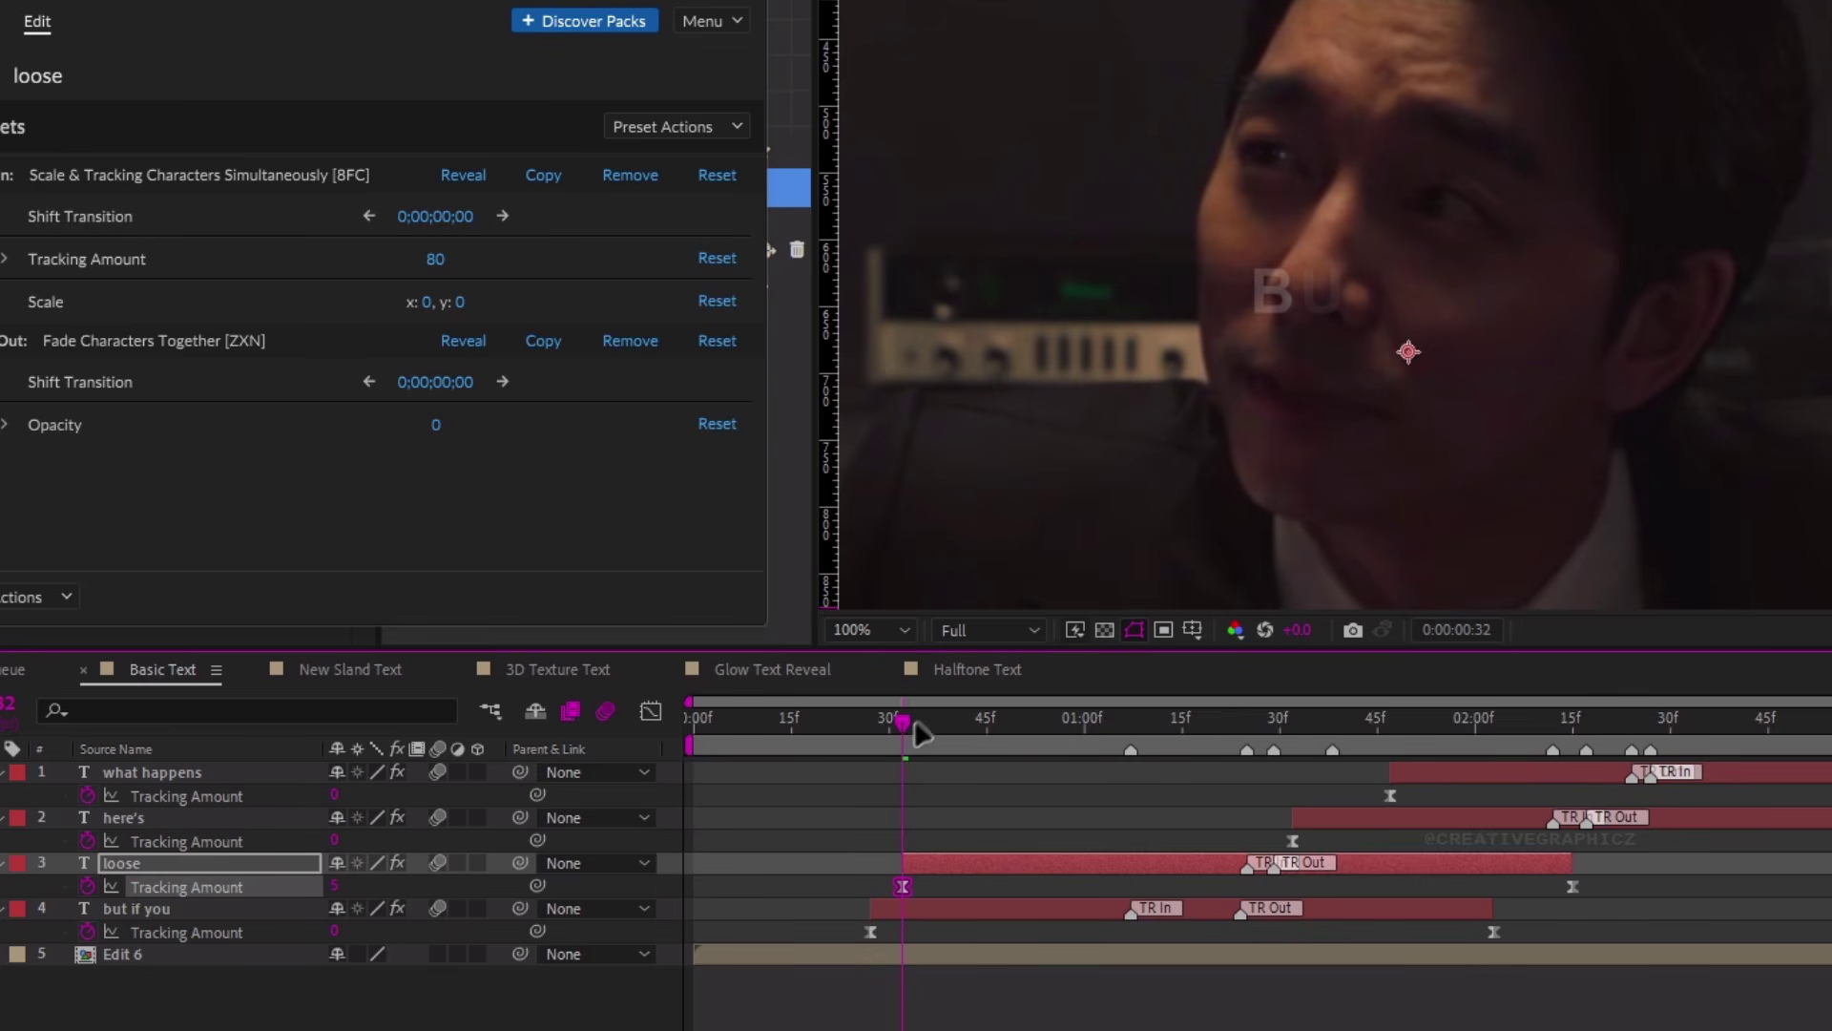
{"action": "key", "text": "space"}
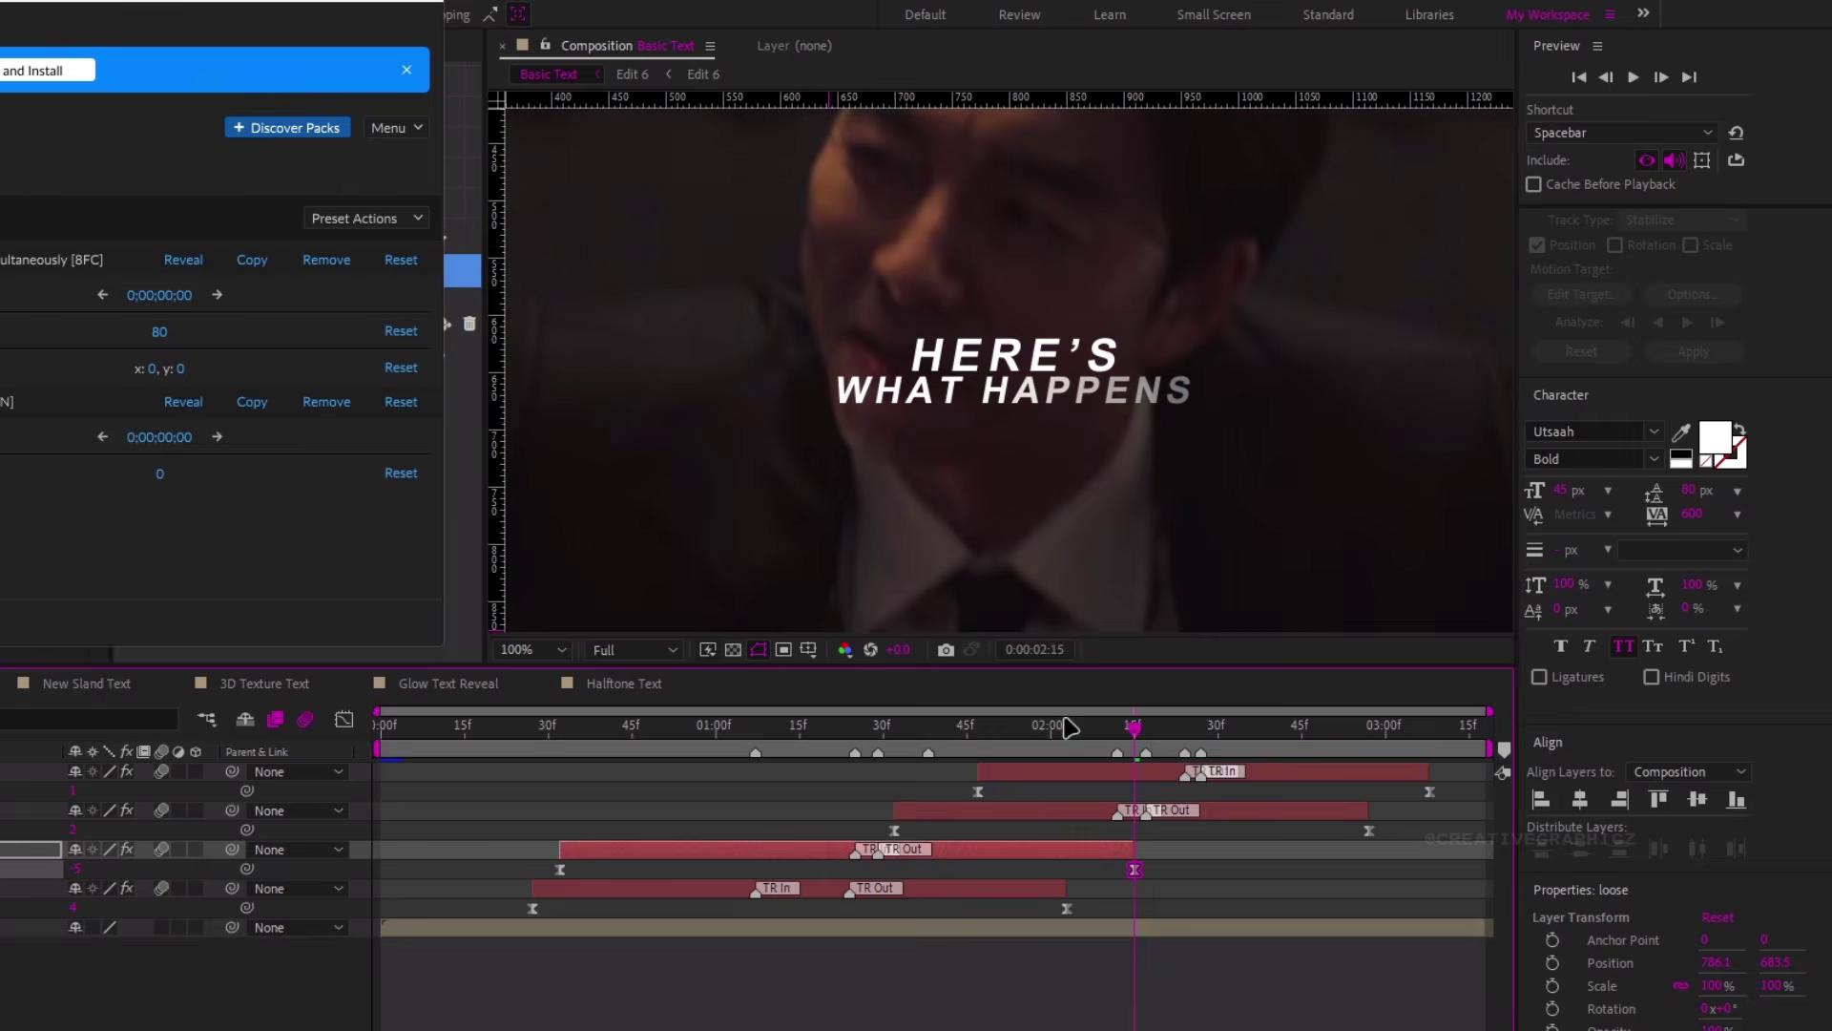
{"action": "left_click_drag", "start_coordinate": [1069, 728], "coordinate": [1300, 770]}
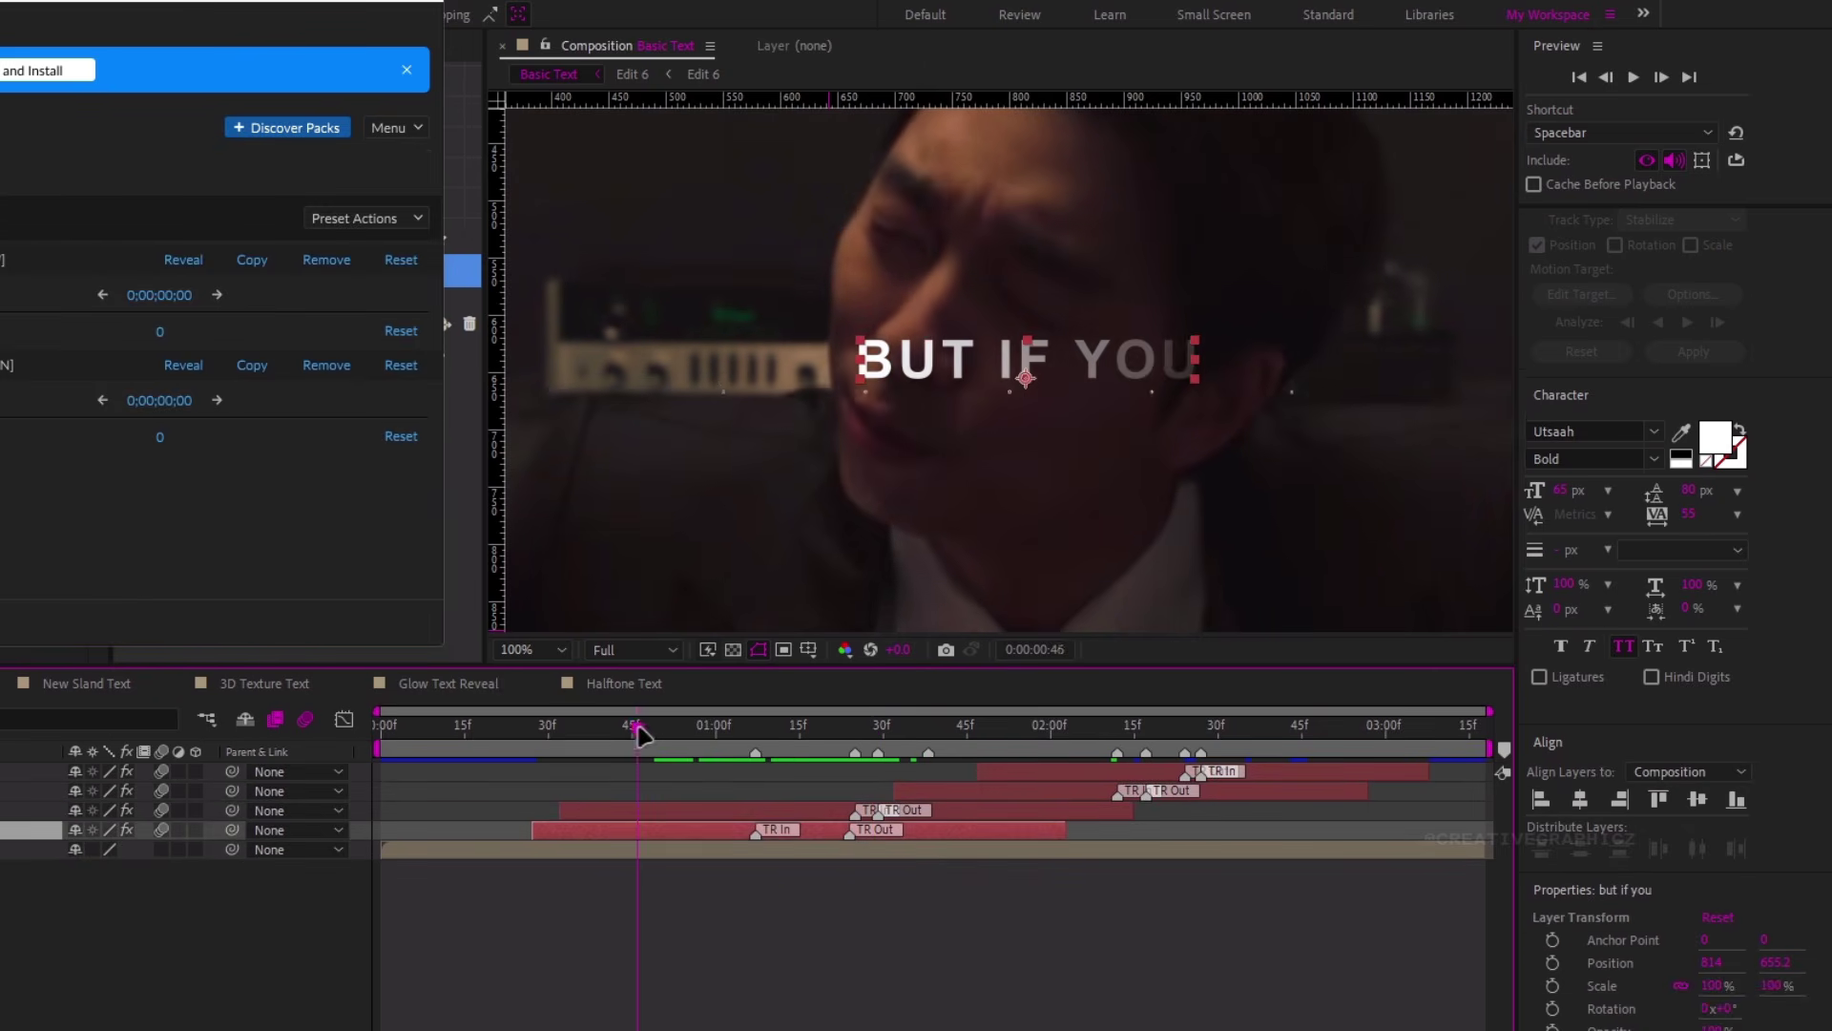
{"action": "key", "text": "space"}
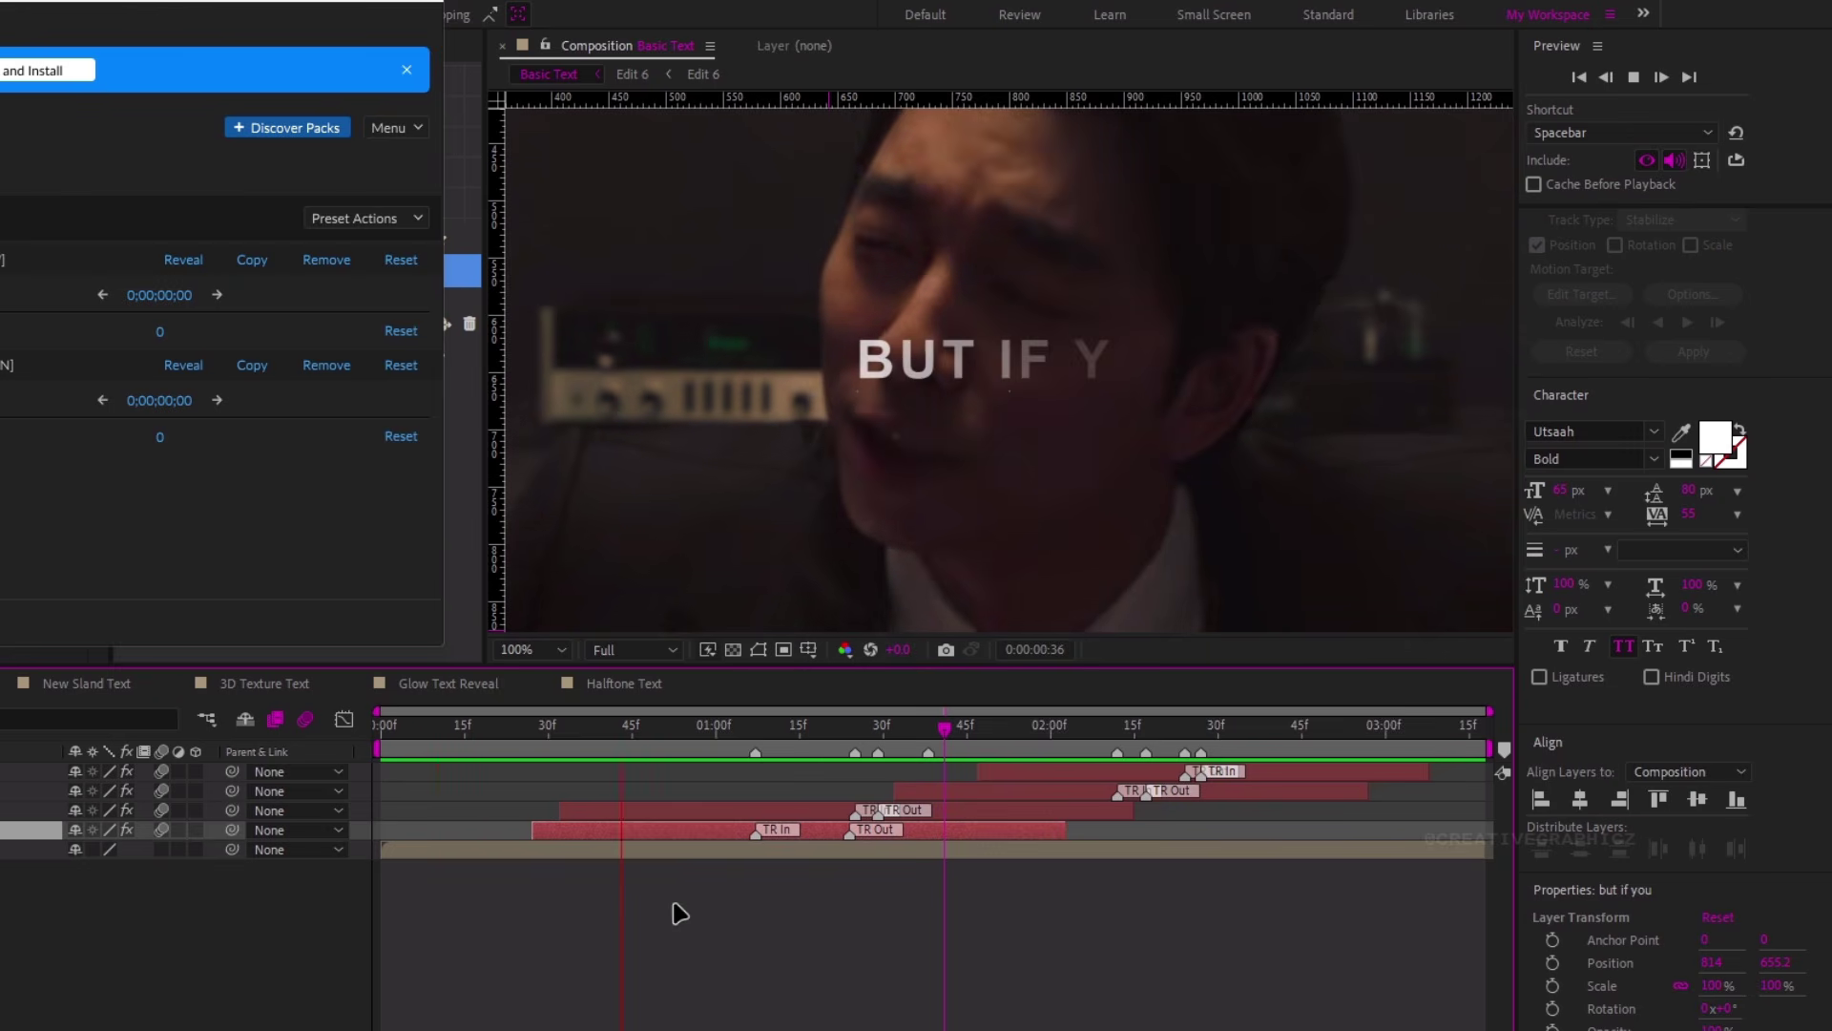
{"action": "key", "text": "space"}
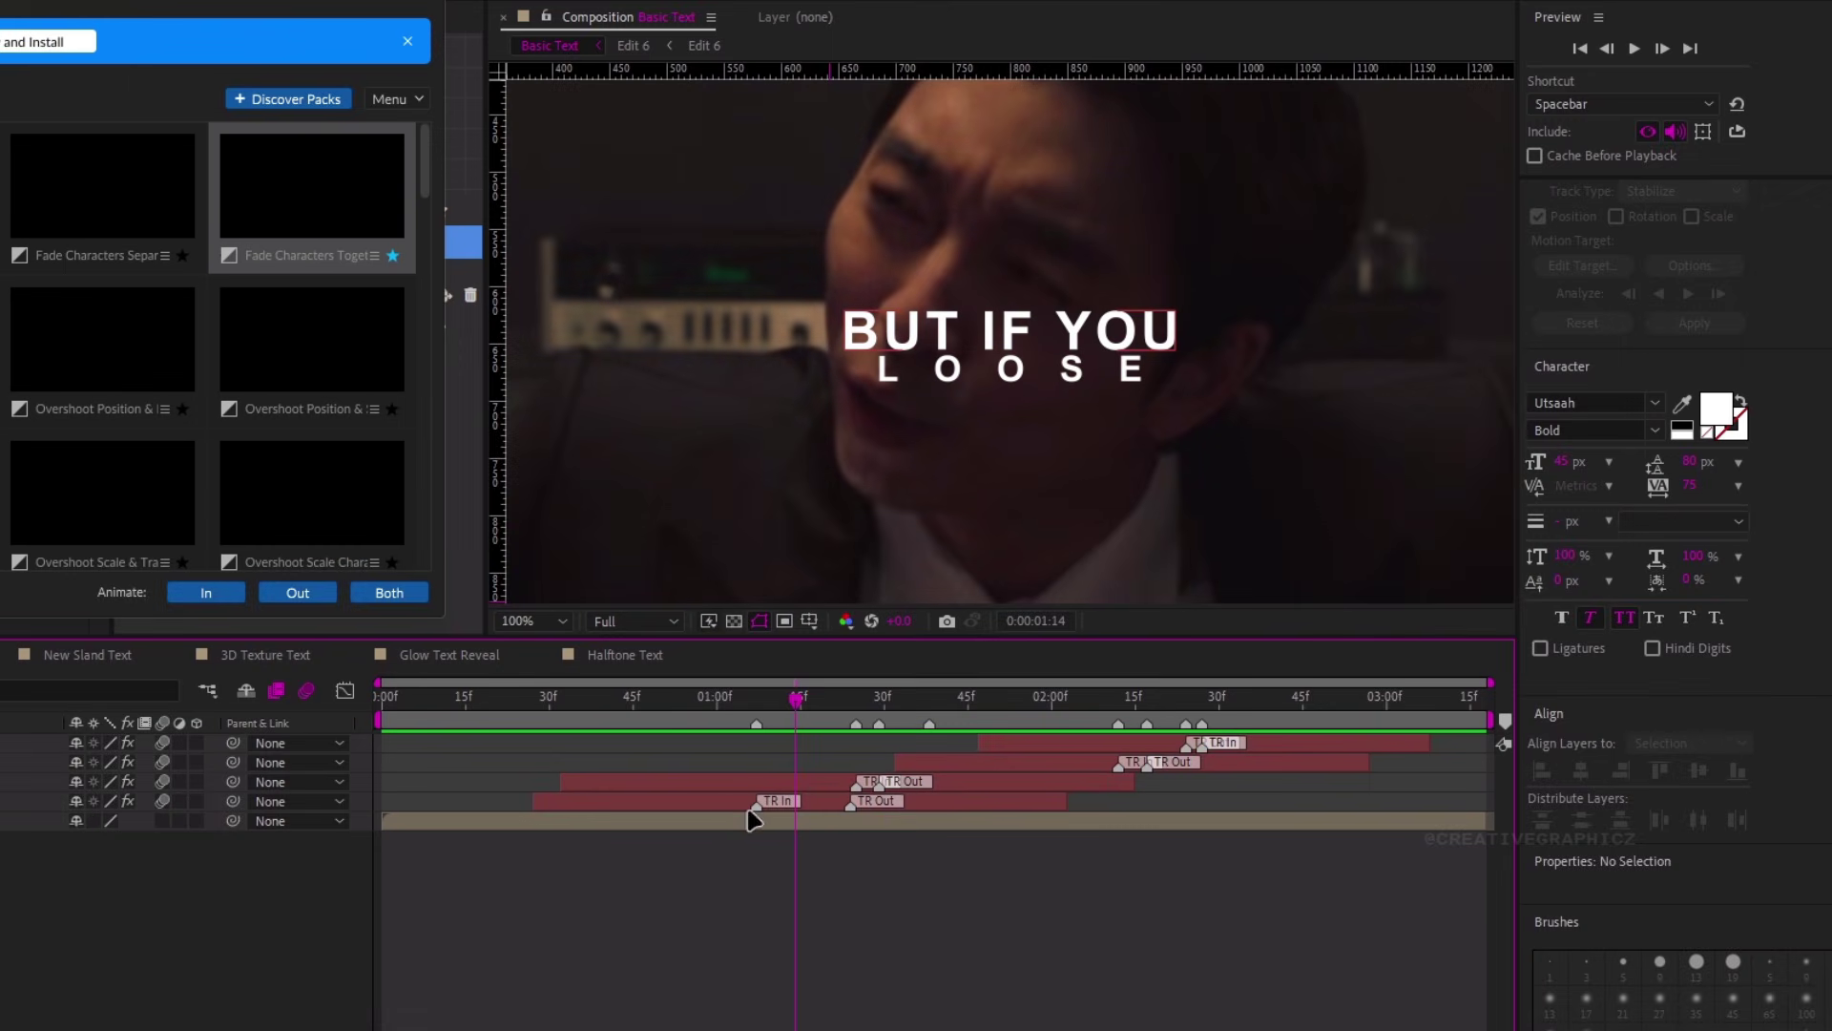
Add a Position keyframe to the "but if you" layer at 0:00:01:42
{"action": "left_click", "coordinate": [711, 803]}
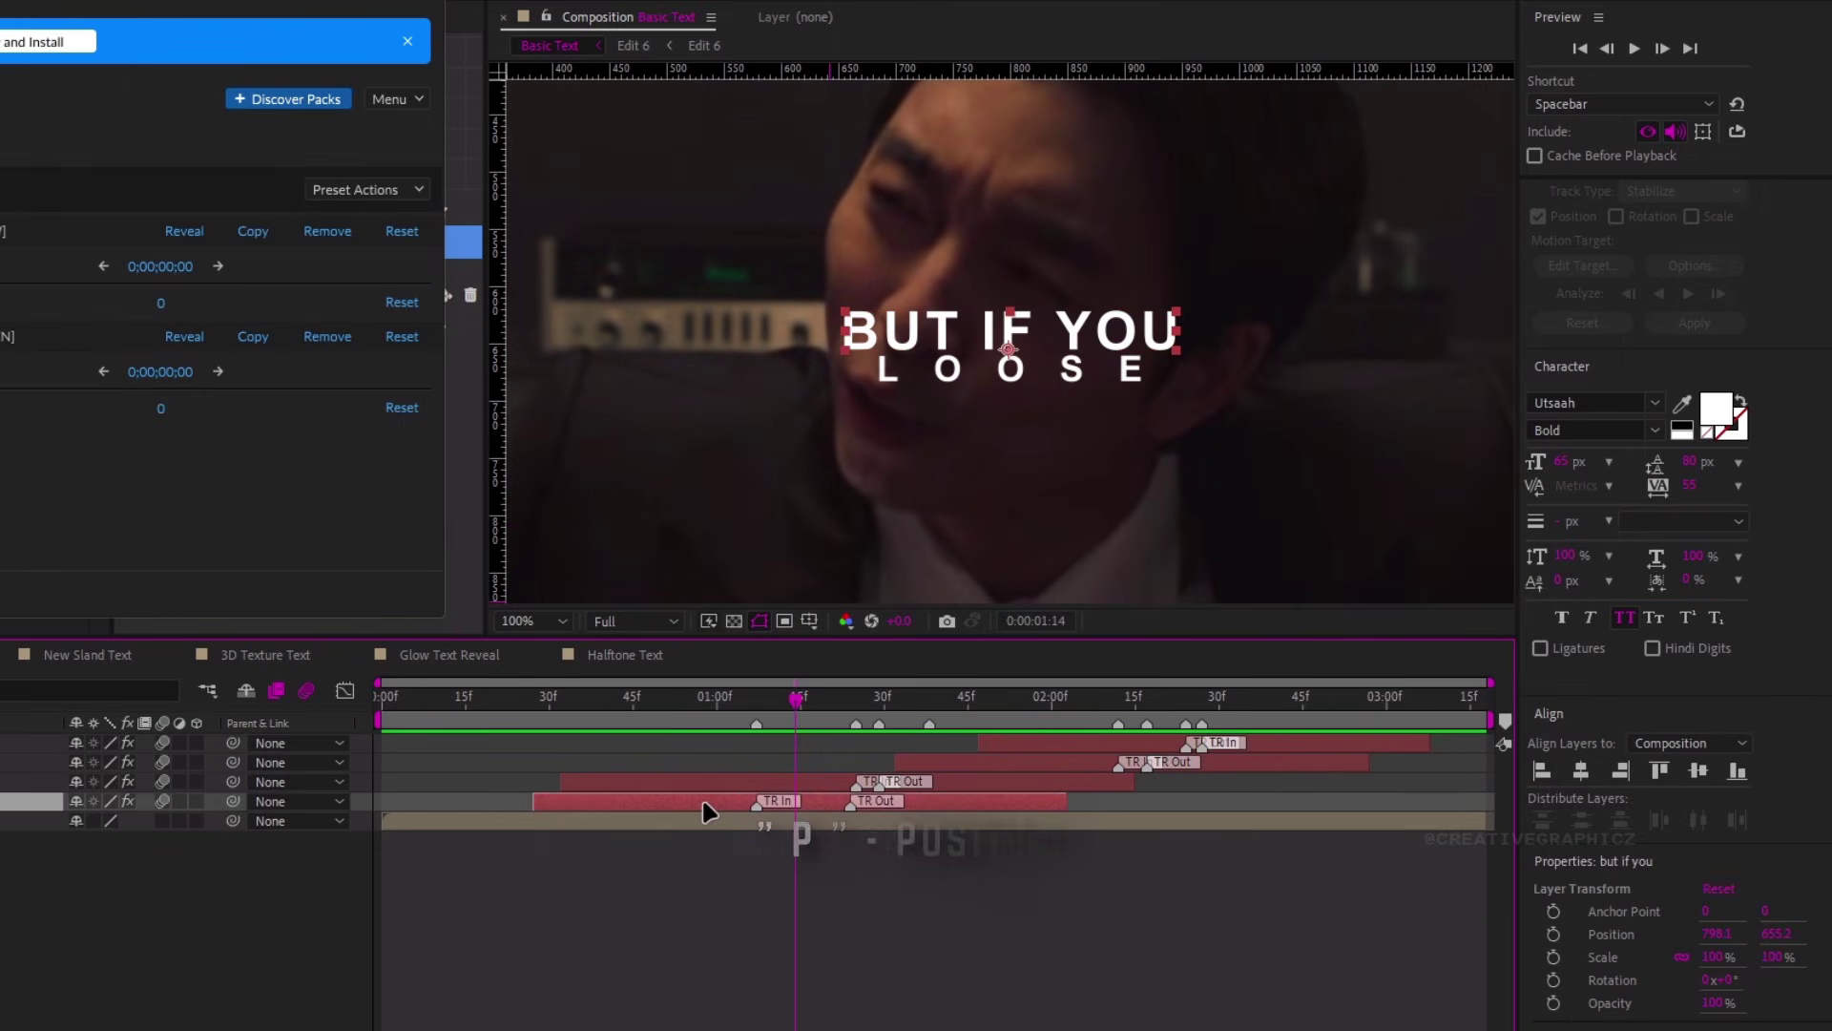
{"action": "key", "text": "p"}
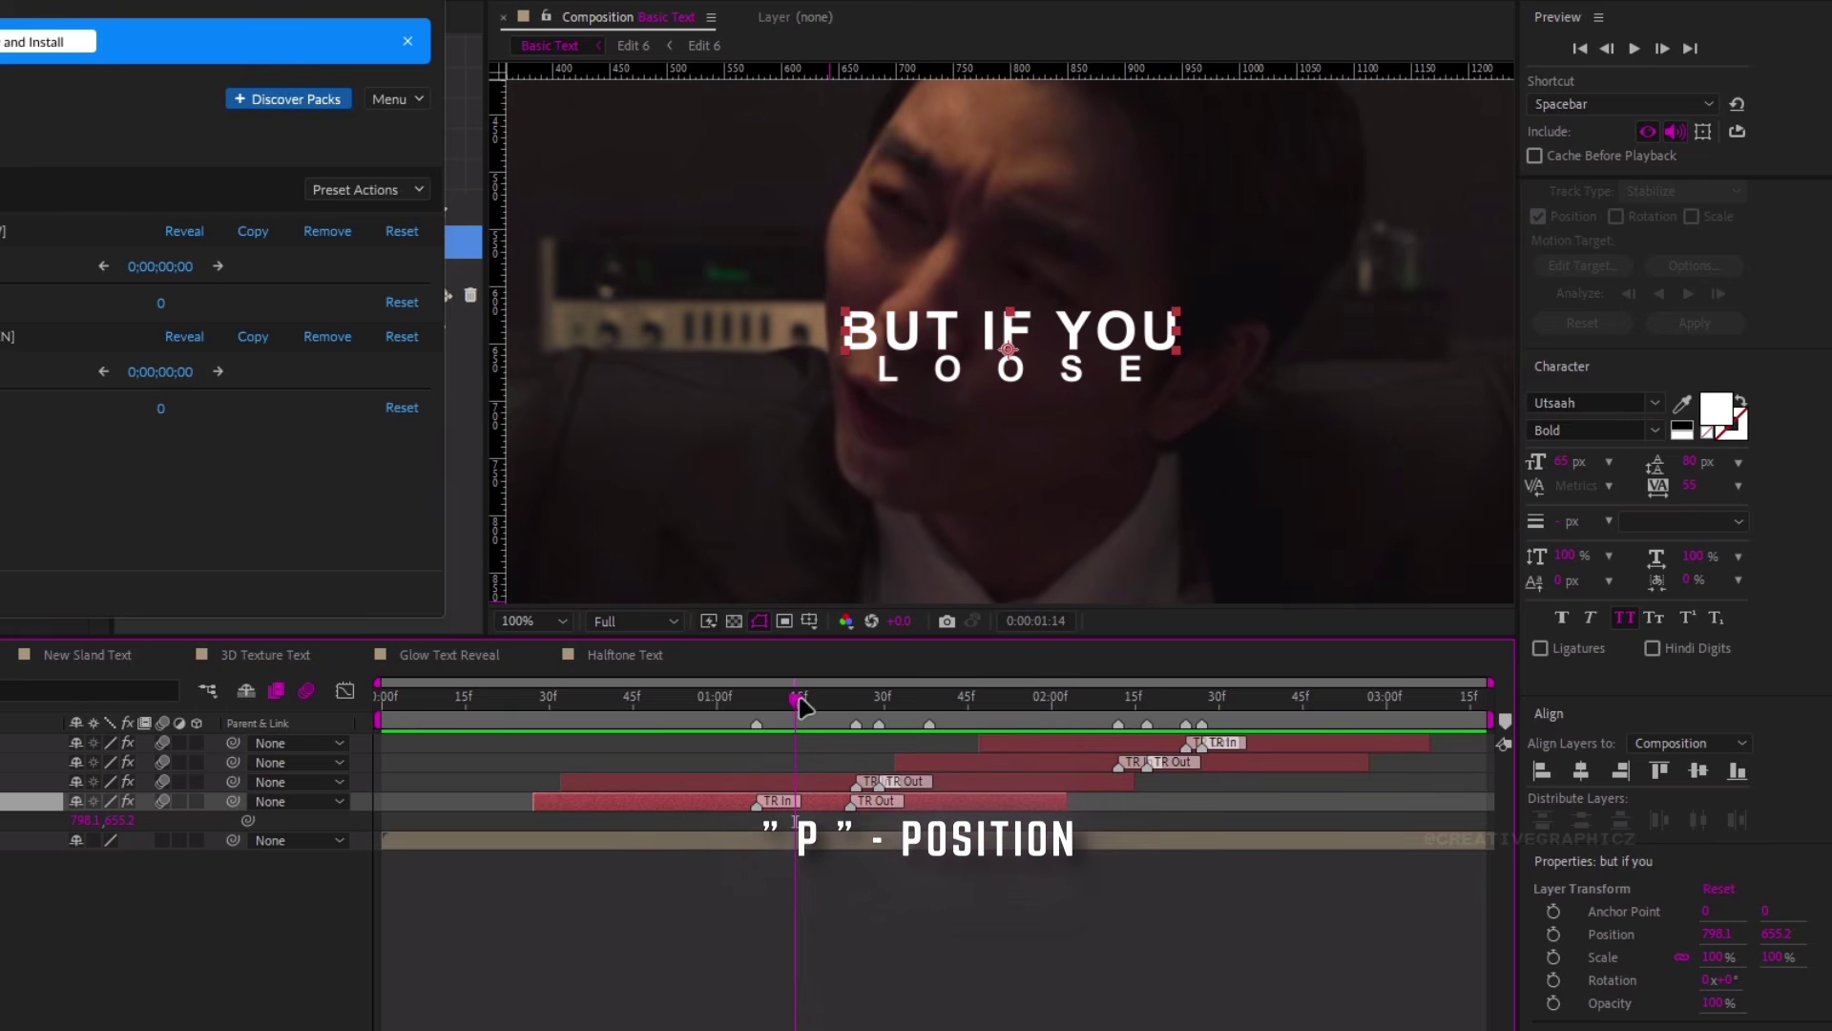
{"action": "left_click_drag", "start_coordinate": [801, 706], "coordinate": [954, 800]}
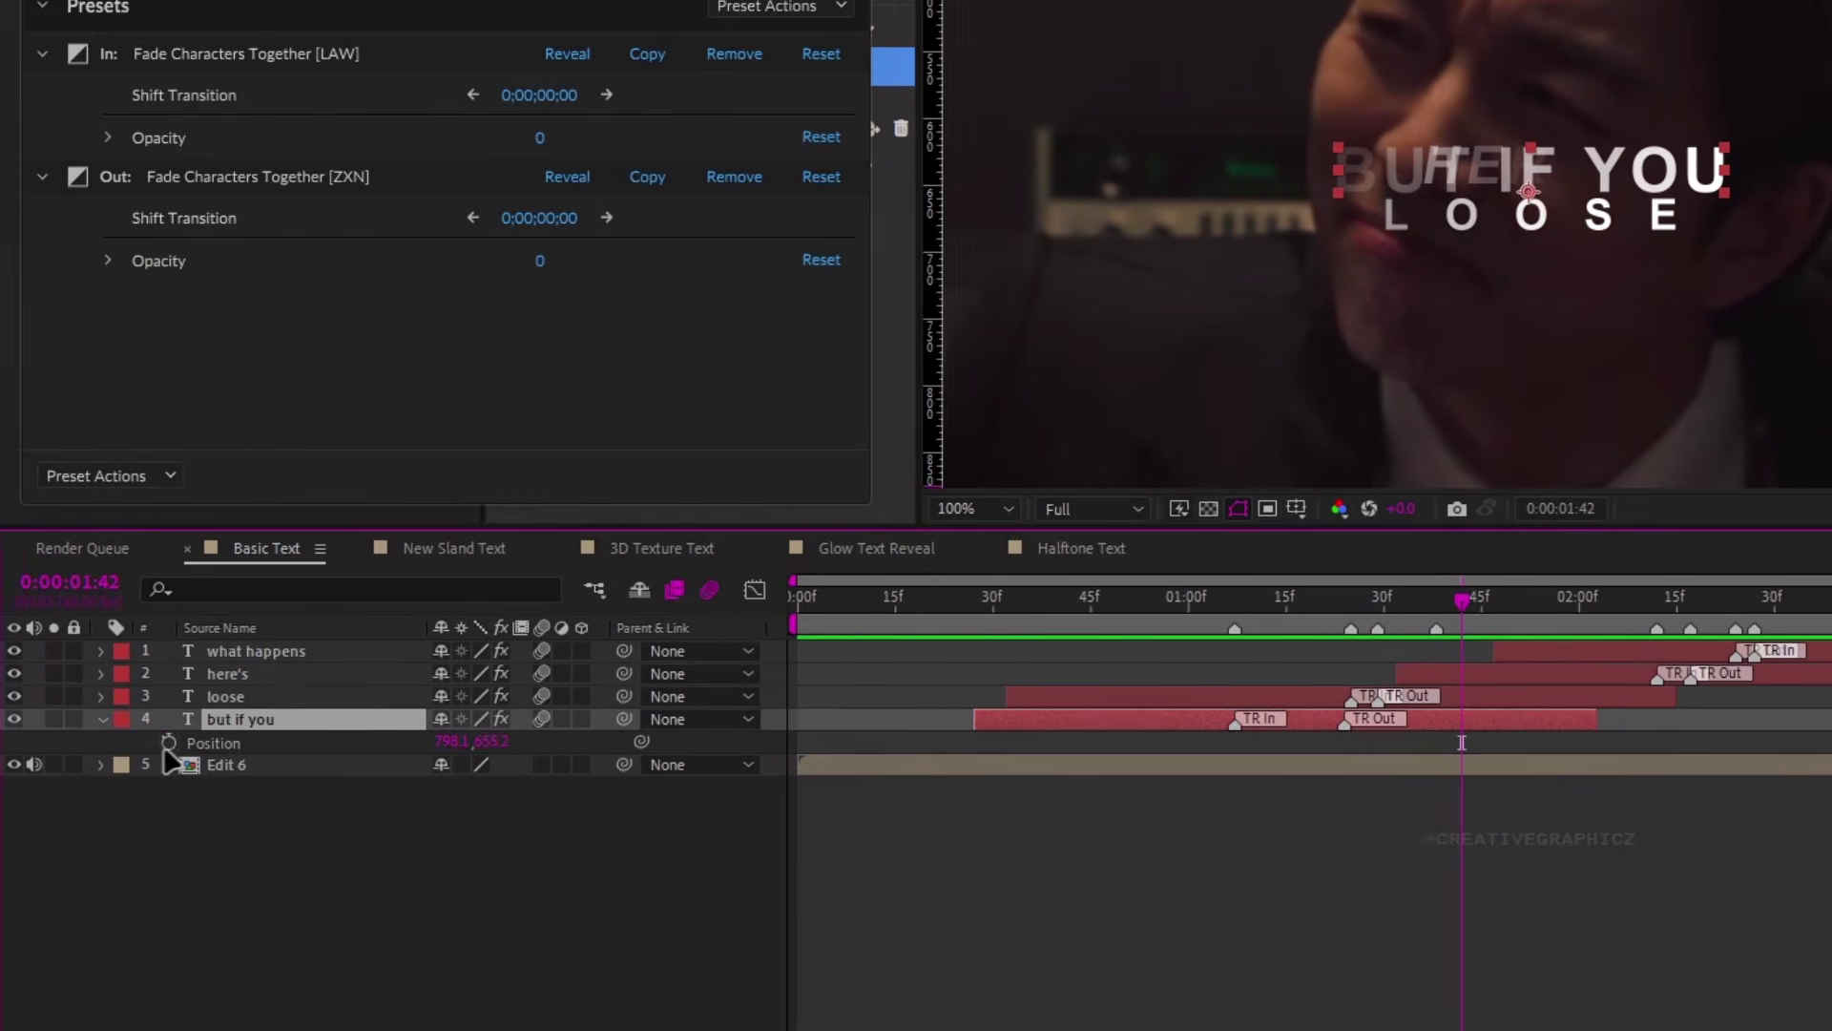
{"action": "key", "text": "alt+shift+p"}
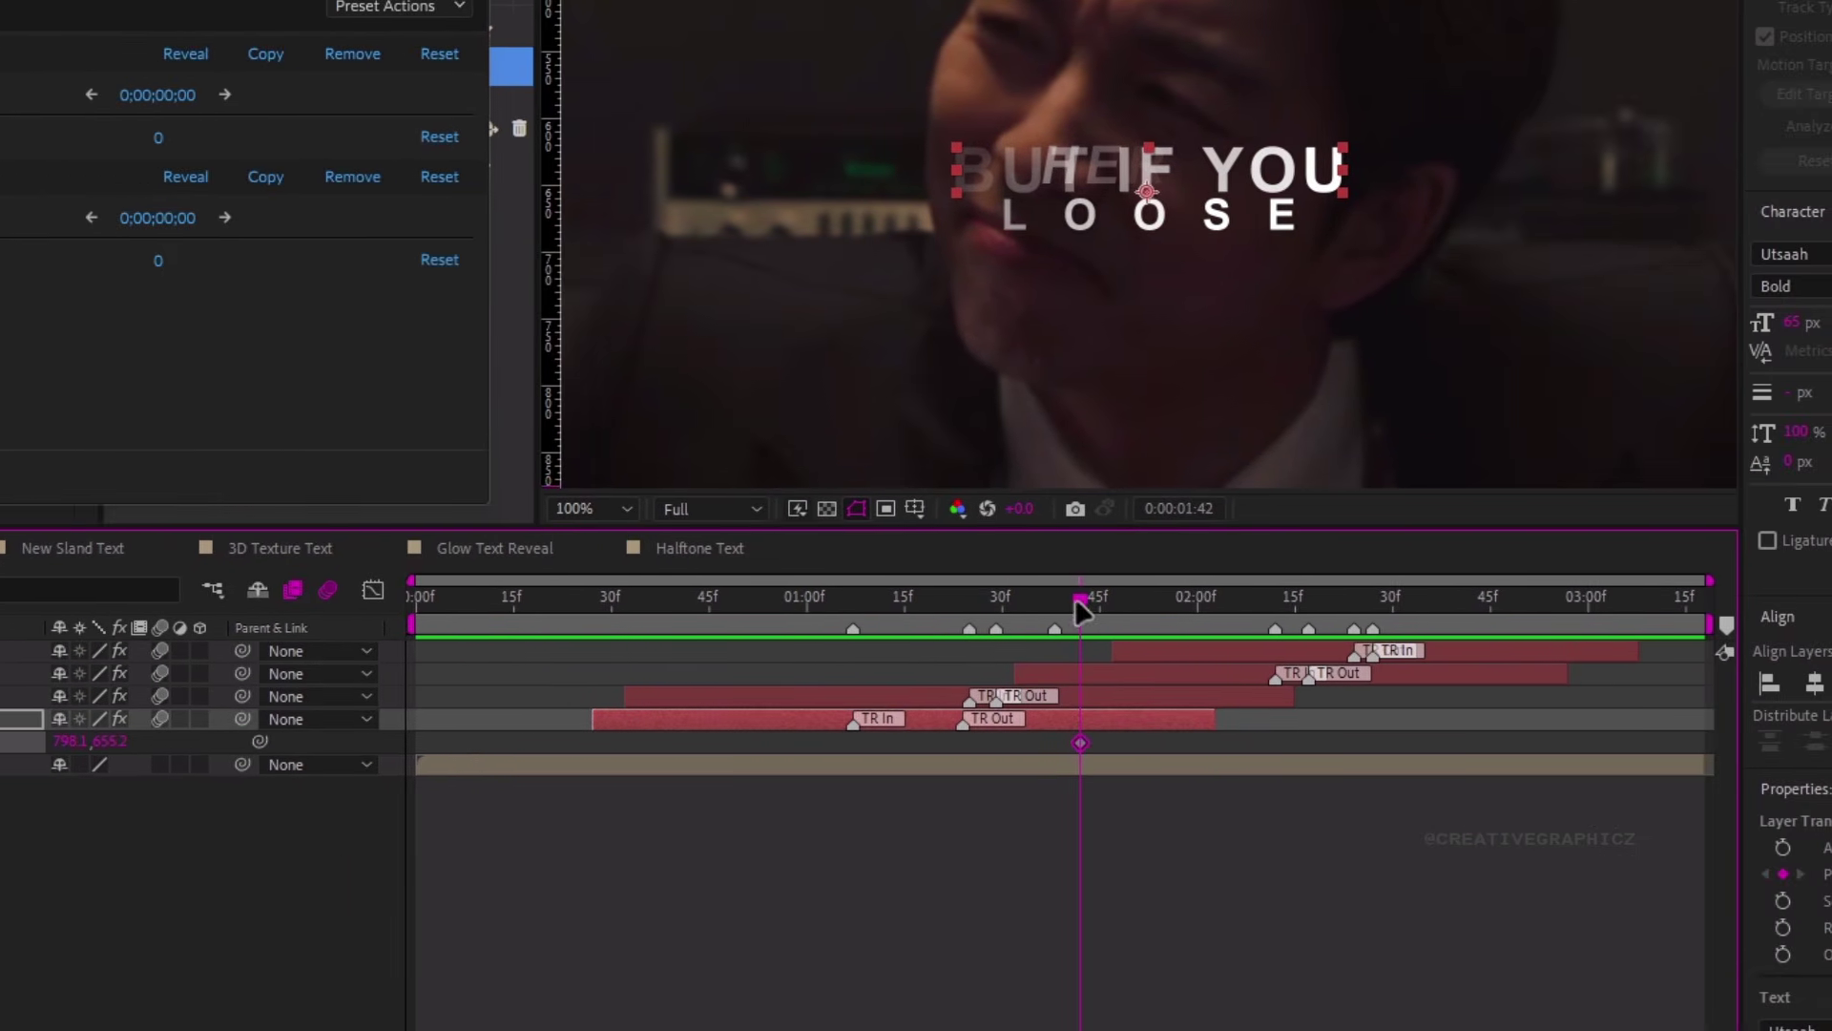
At 0:00:00:50, shift "but if you" horizontally to X position 828.1, move that keyframe to the layer's start, and preview the motion
{"action": "left_click_drag", "start_coordinate": [1074, 607], "coordinate": [744, 602]}
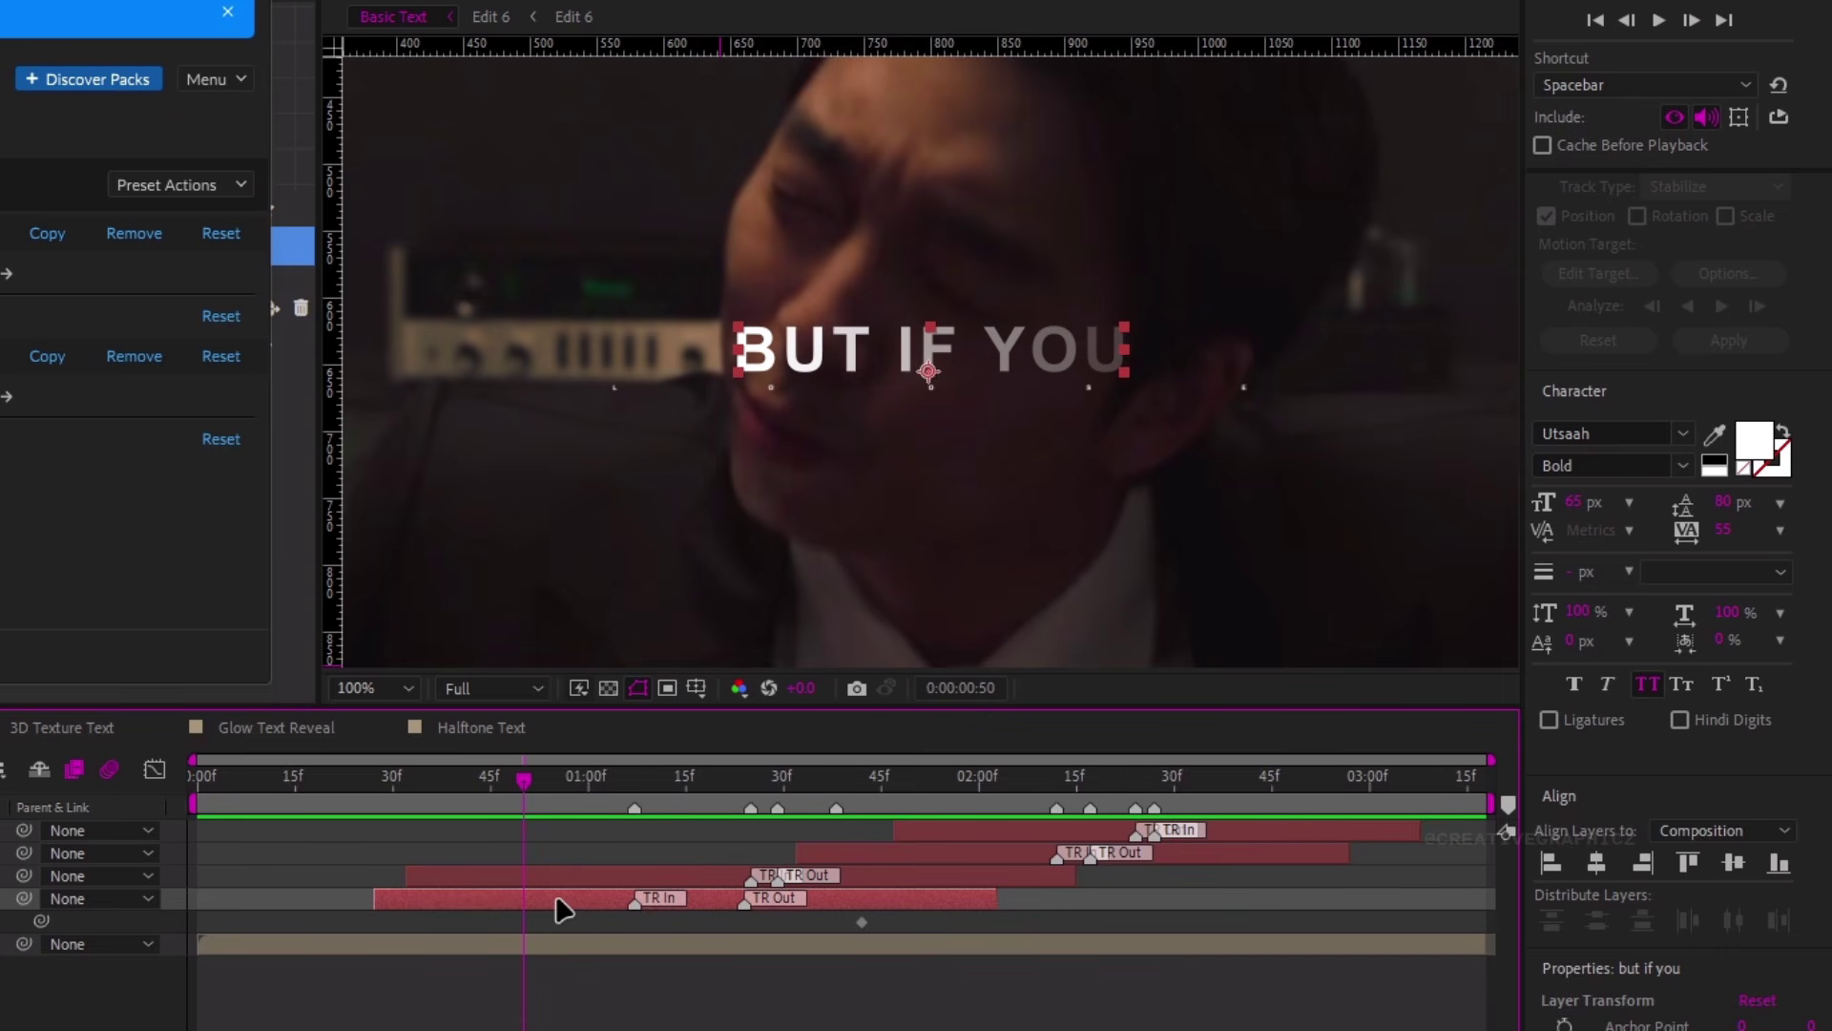
{"action": "key", "text": "shift+Right"}
{"action": "key", "text": "shift+Right"}
{"action": "key", "text": "shift+Right"}
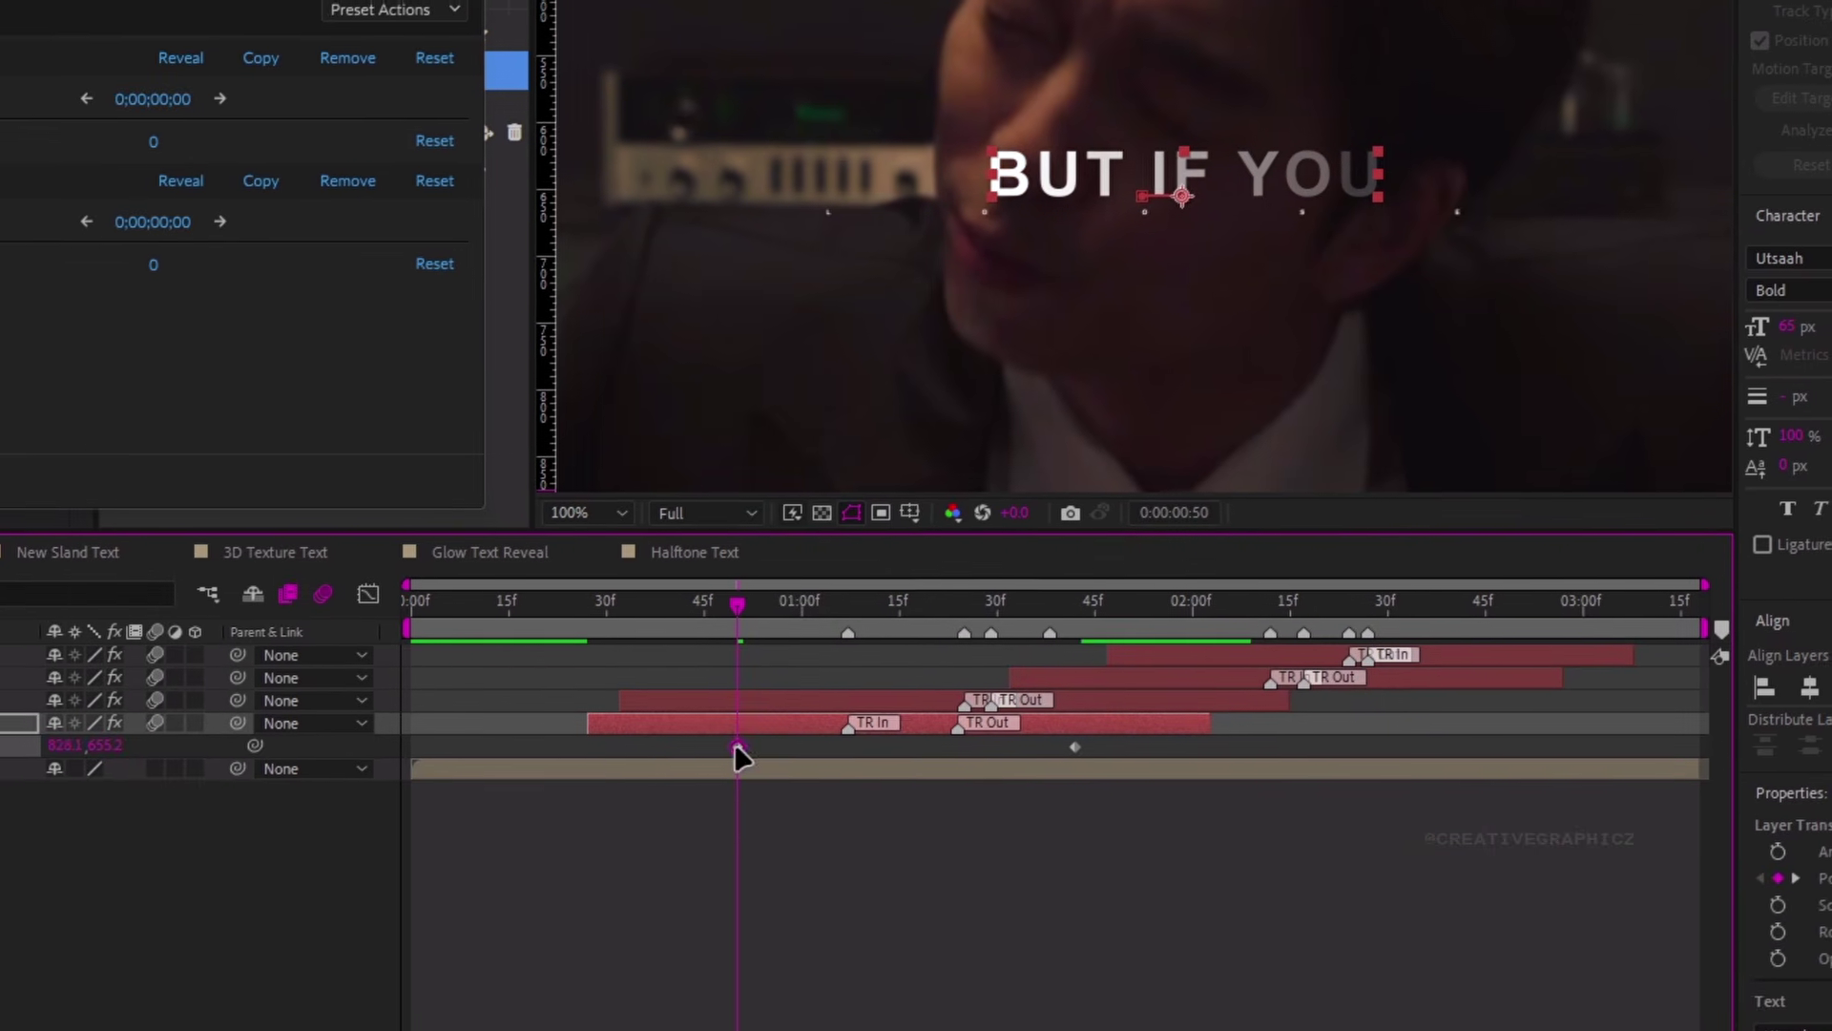
{"action": "left_click_drag", "start_coordinate": [523, 922], "coordinate": [387, 927]}
{"action": "key", "text": "space"}
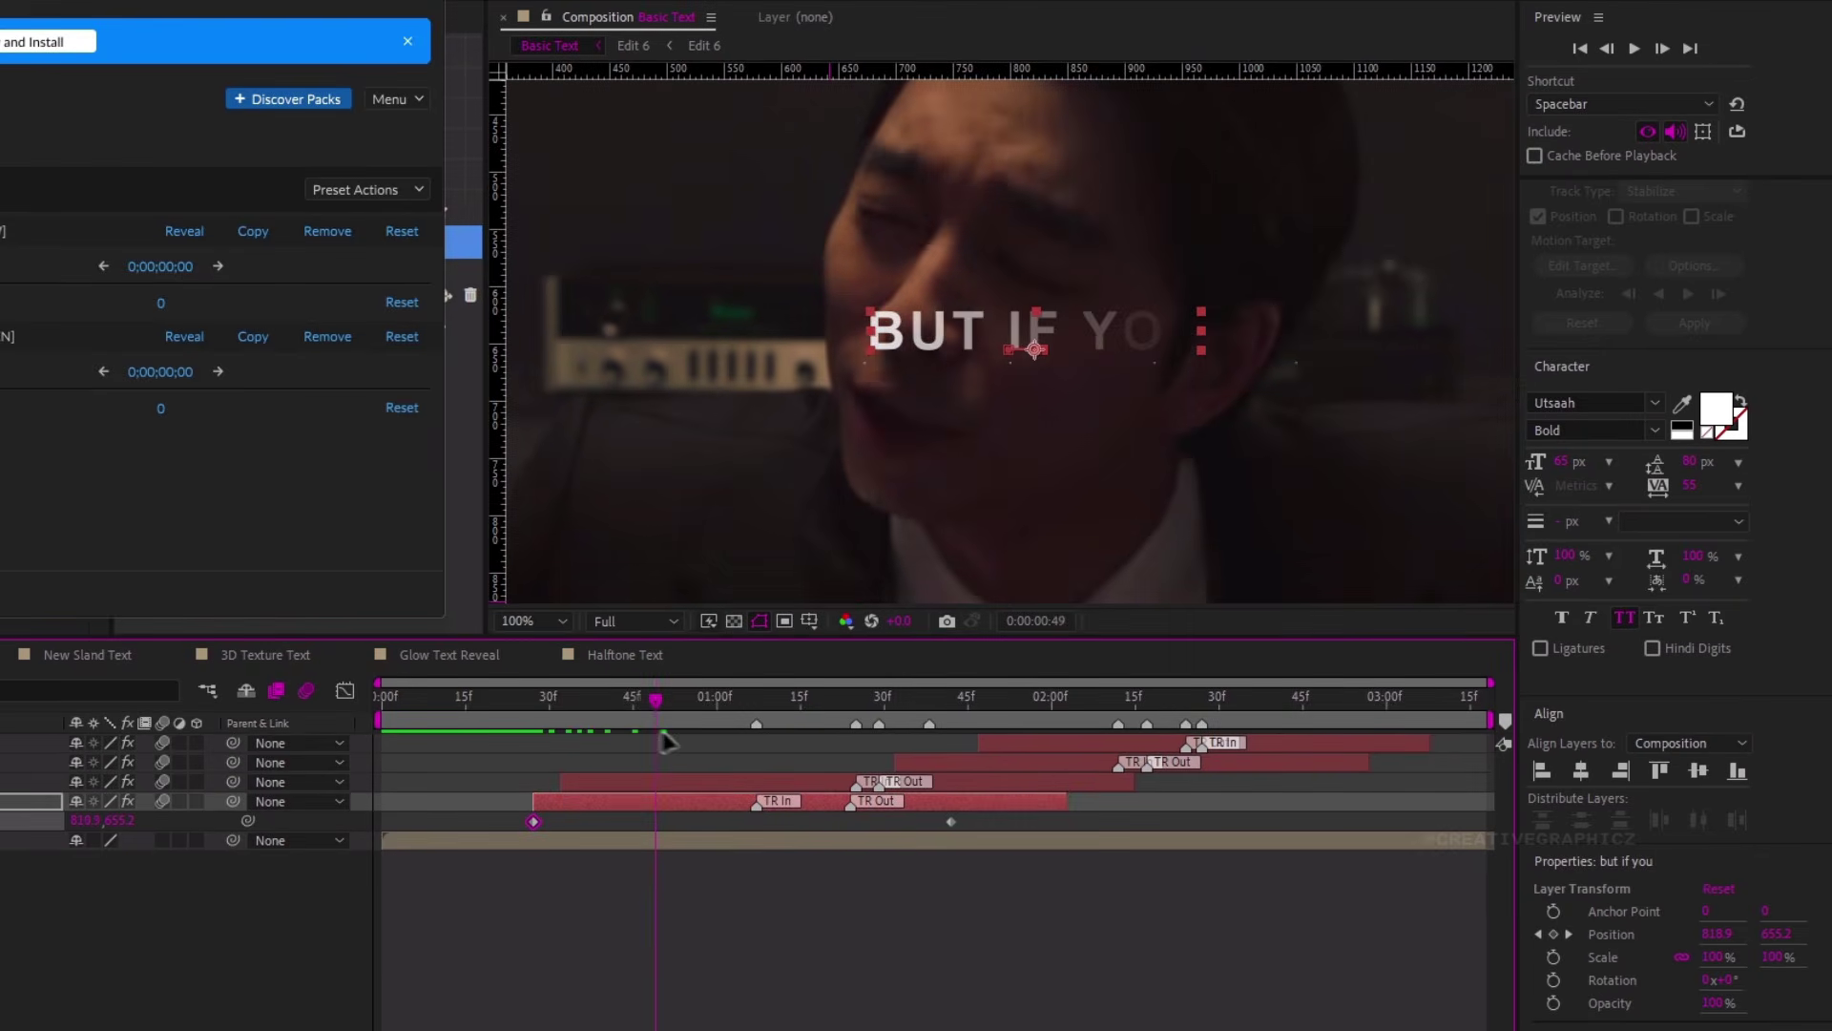
{"action": "key", "text": "space"}
Apply Easy Ease to both Position keyframes of "but if you" and preview the animation
{"action": "left_click_drag", "start_coordinate": [959, 834], "coordinate": [525, 827]}
{"action": "right_click", "coordinate": [530, 822]}
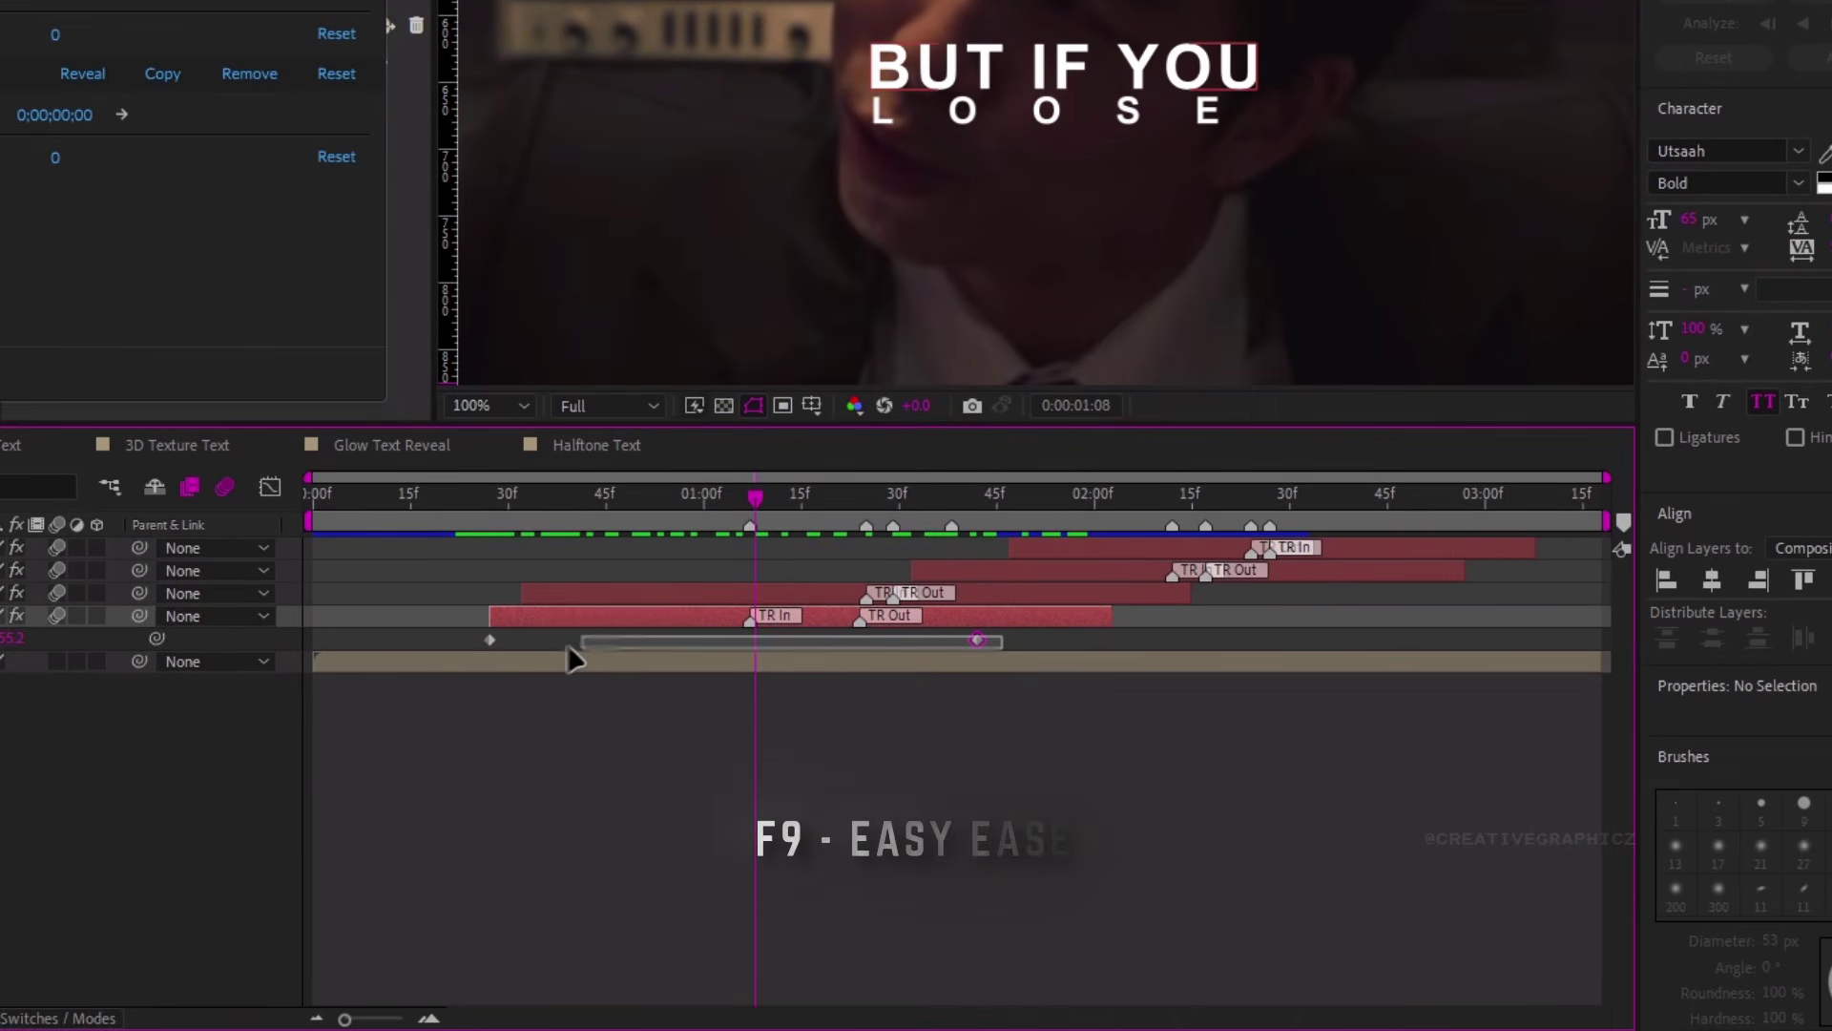
{"action": "mouse_move", "coordinate": [613, 615]}
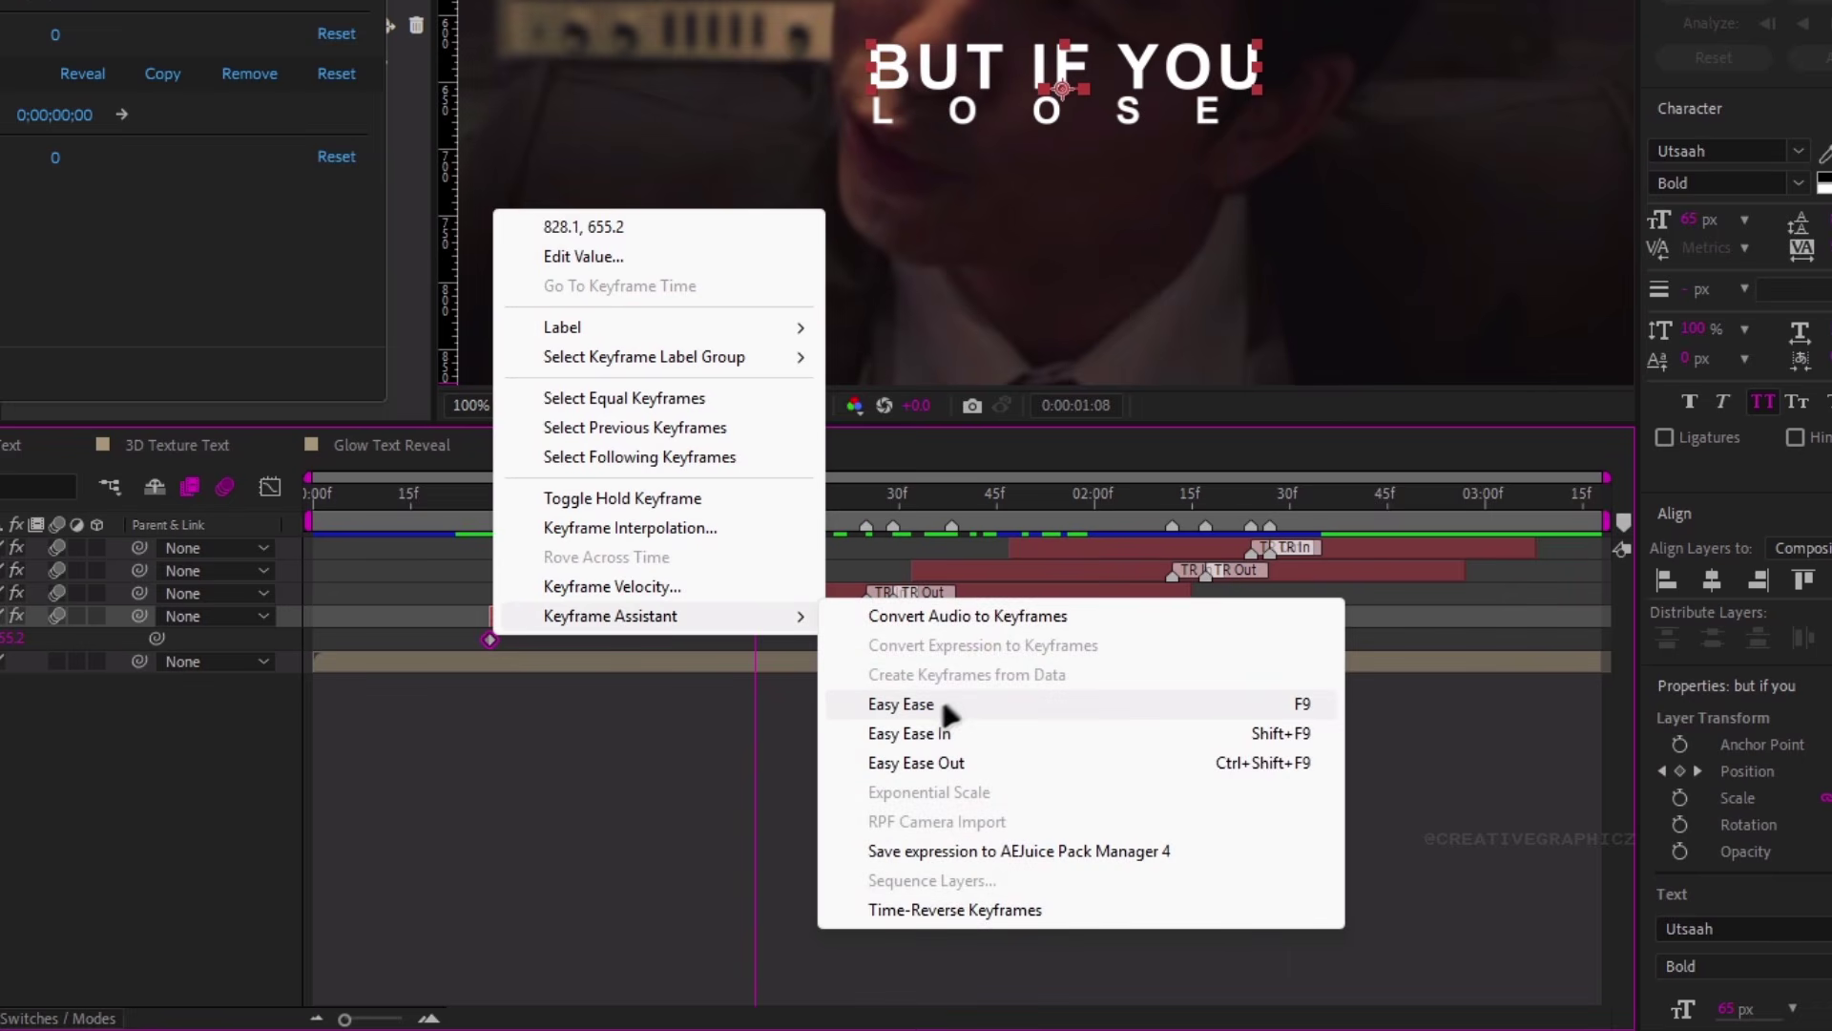
{"action": "left_click", "coordinate": [946, 706]}
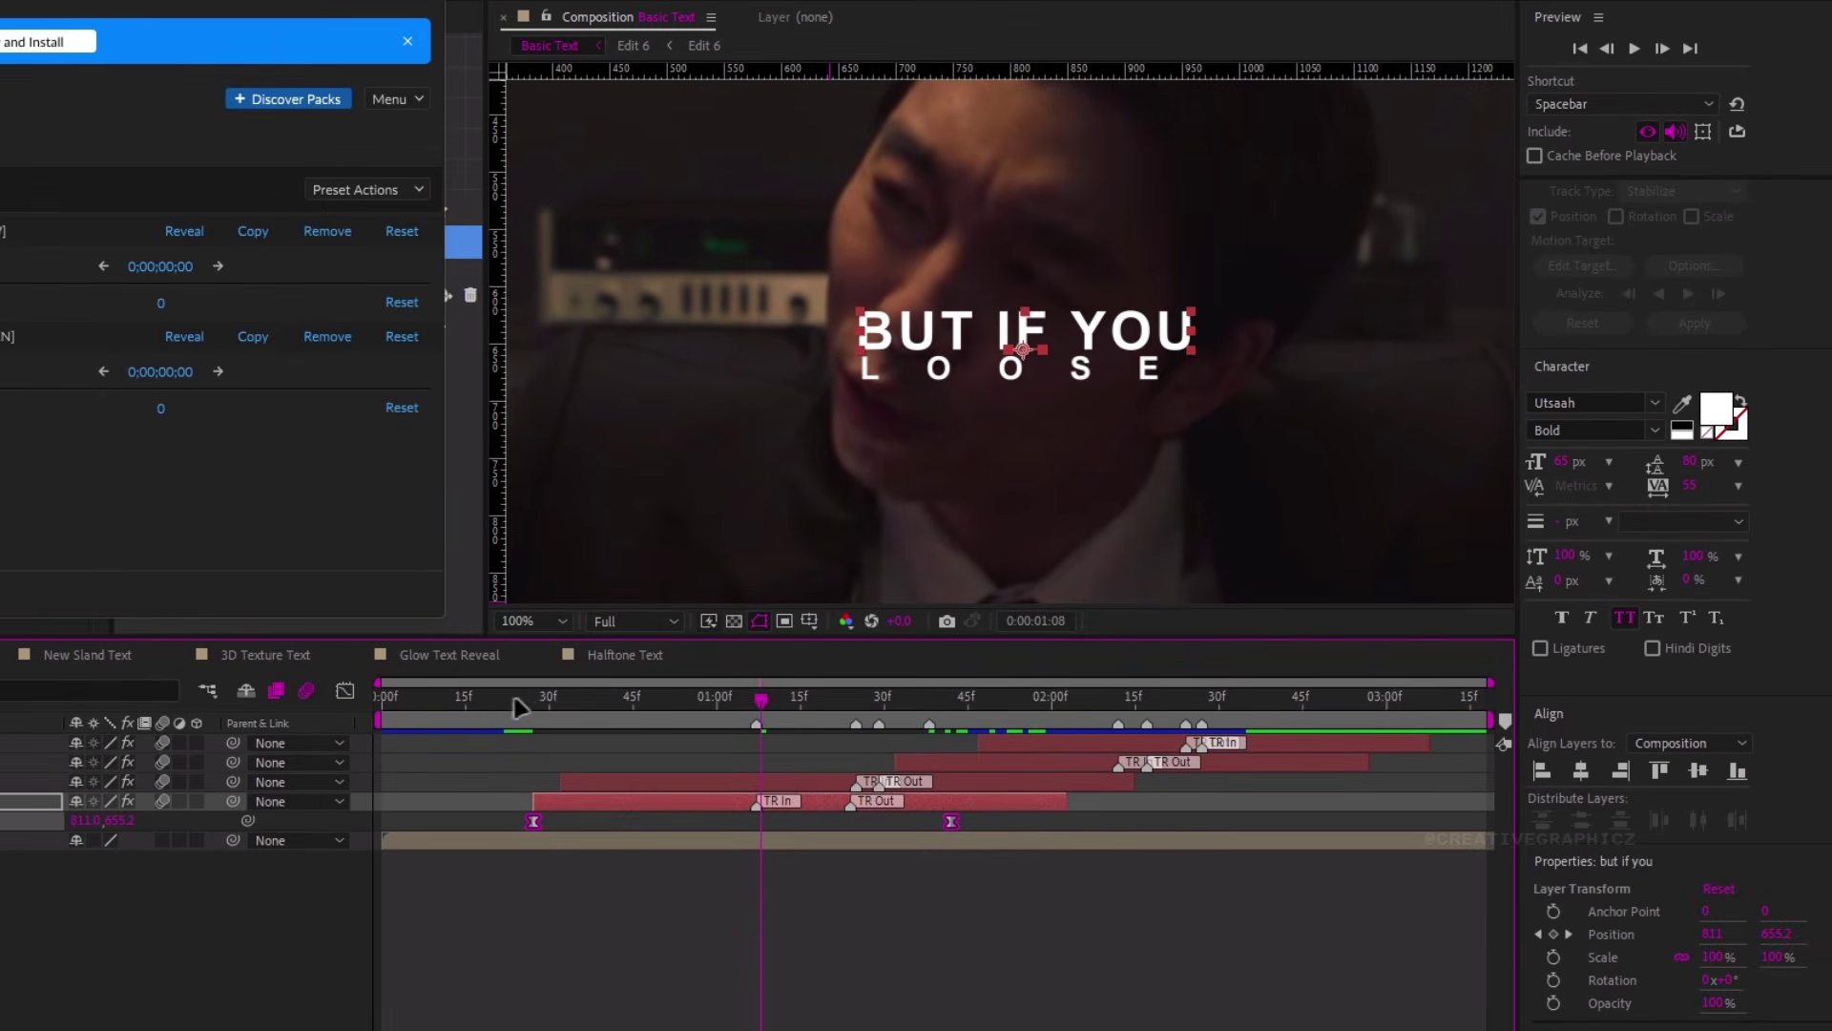
{"action": "key", "text": "space"}
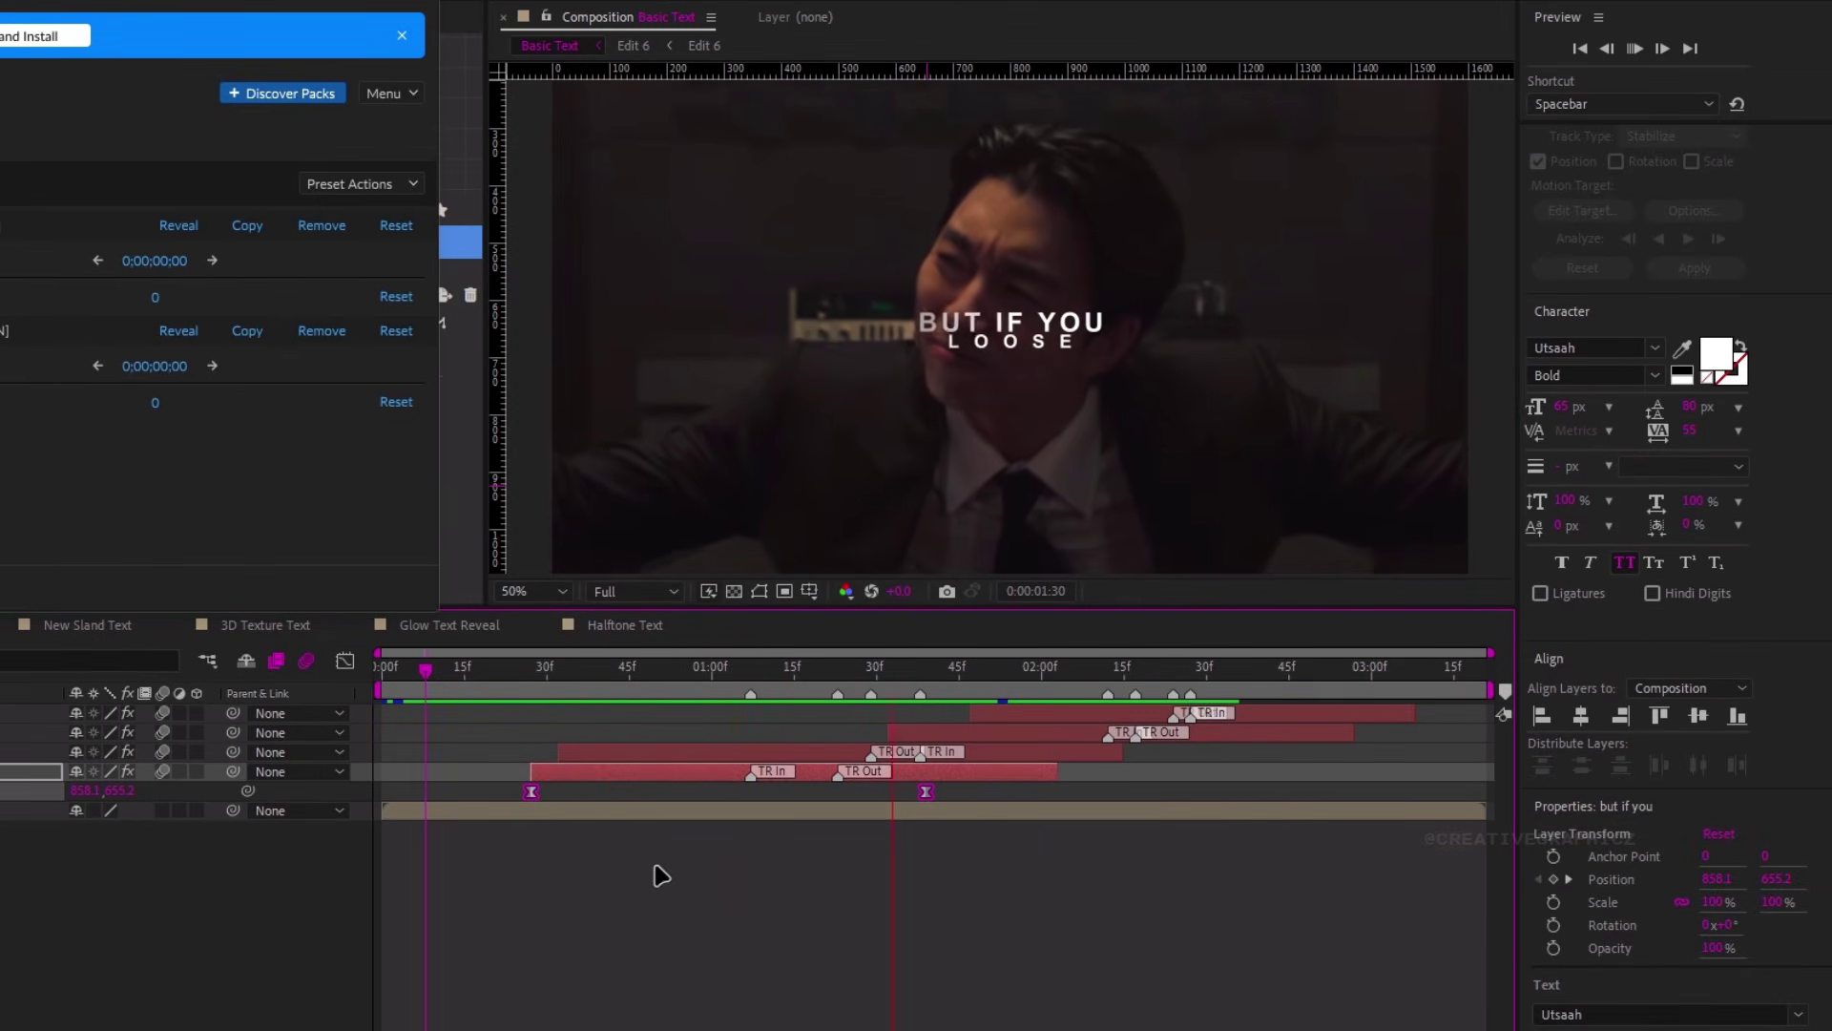
{"action": "key", "text": "space"}
Keyframe the Position of "loose" to rise from Y 657.5 at the layer's start to Y 683.5 shortly before 0:00:01:58
{"action": "left_click_drag", "start_coordinate": [528, 683], "coordinate": [775, 679]}
{"action": "left_click", "coordinate": [666, 755]}
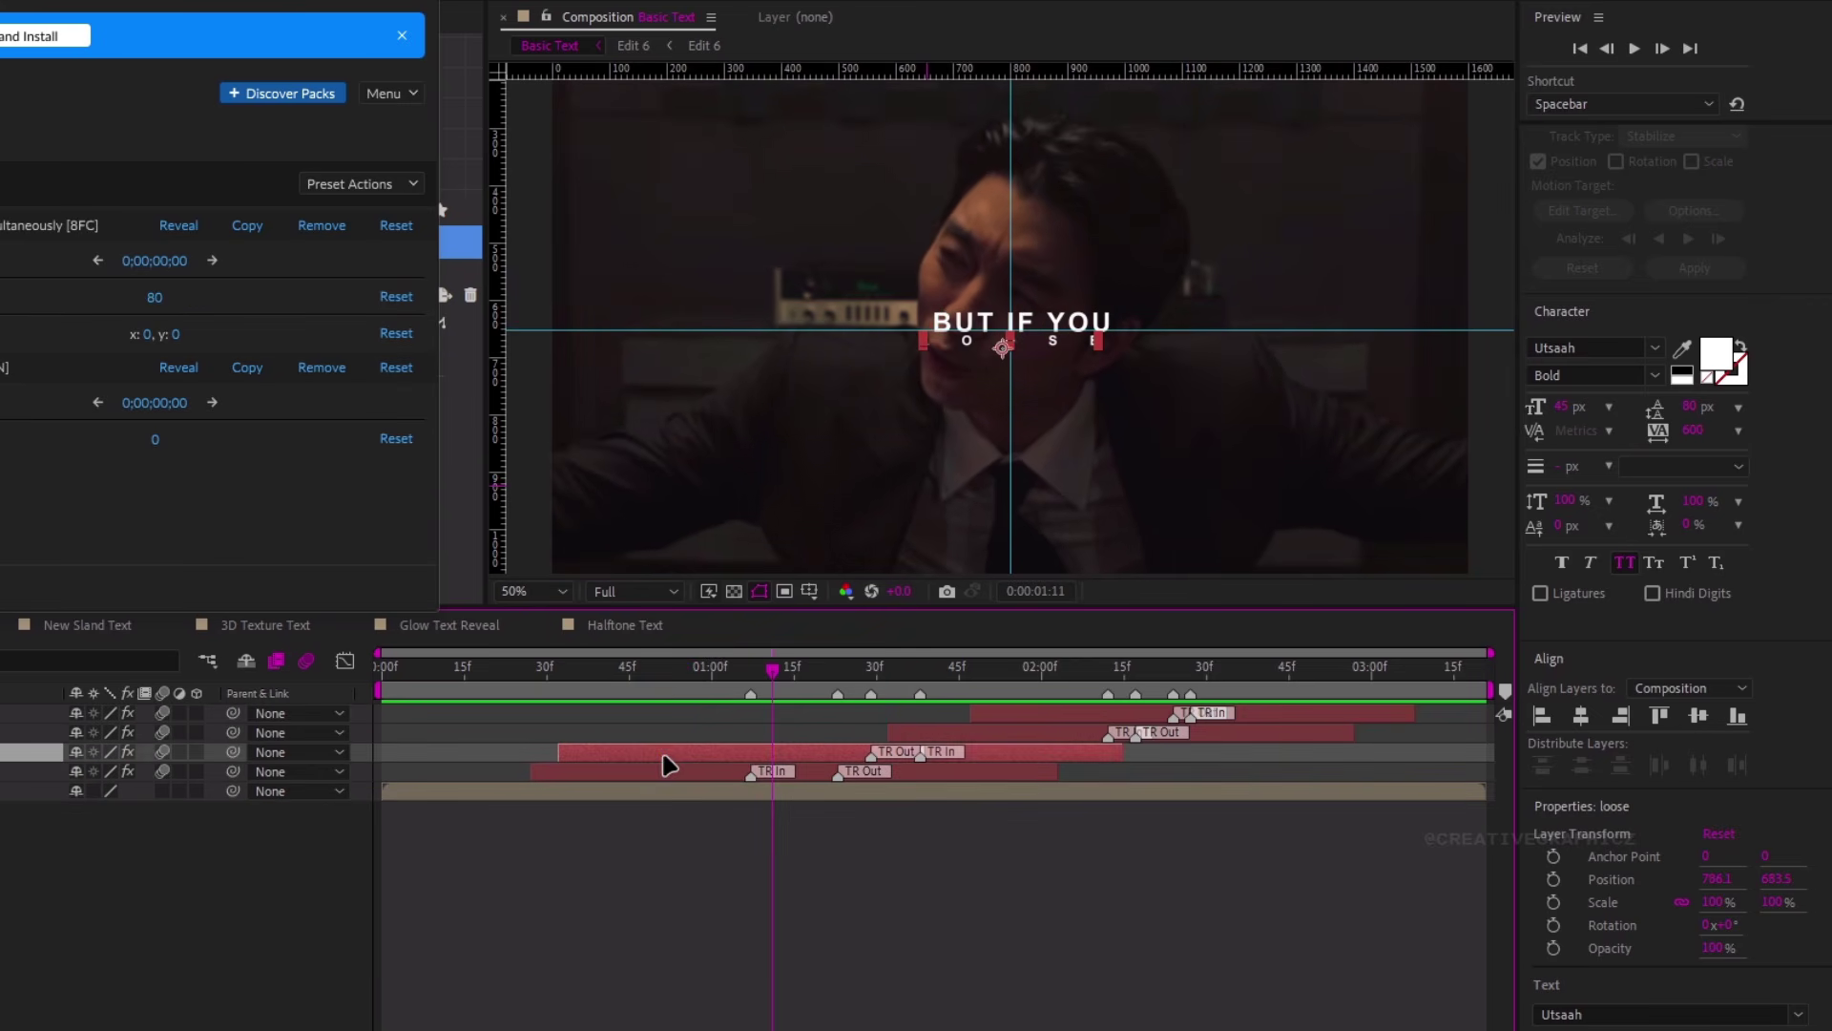
{"action": "key", "text": "p"}
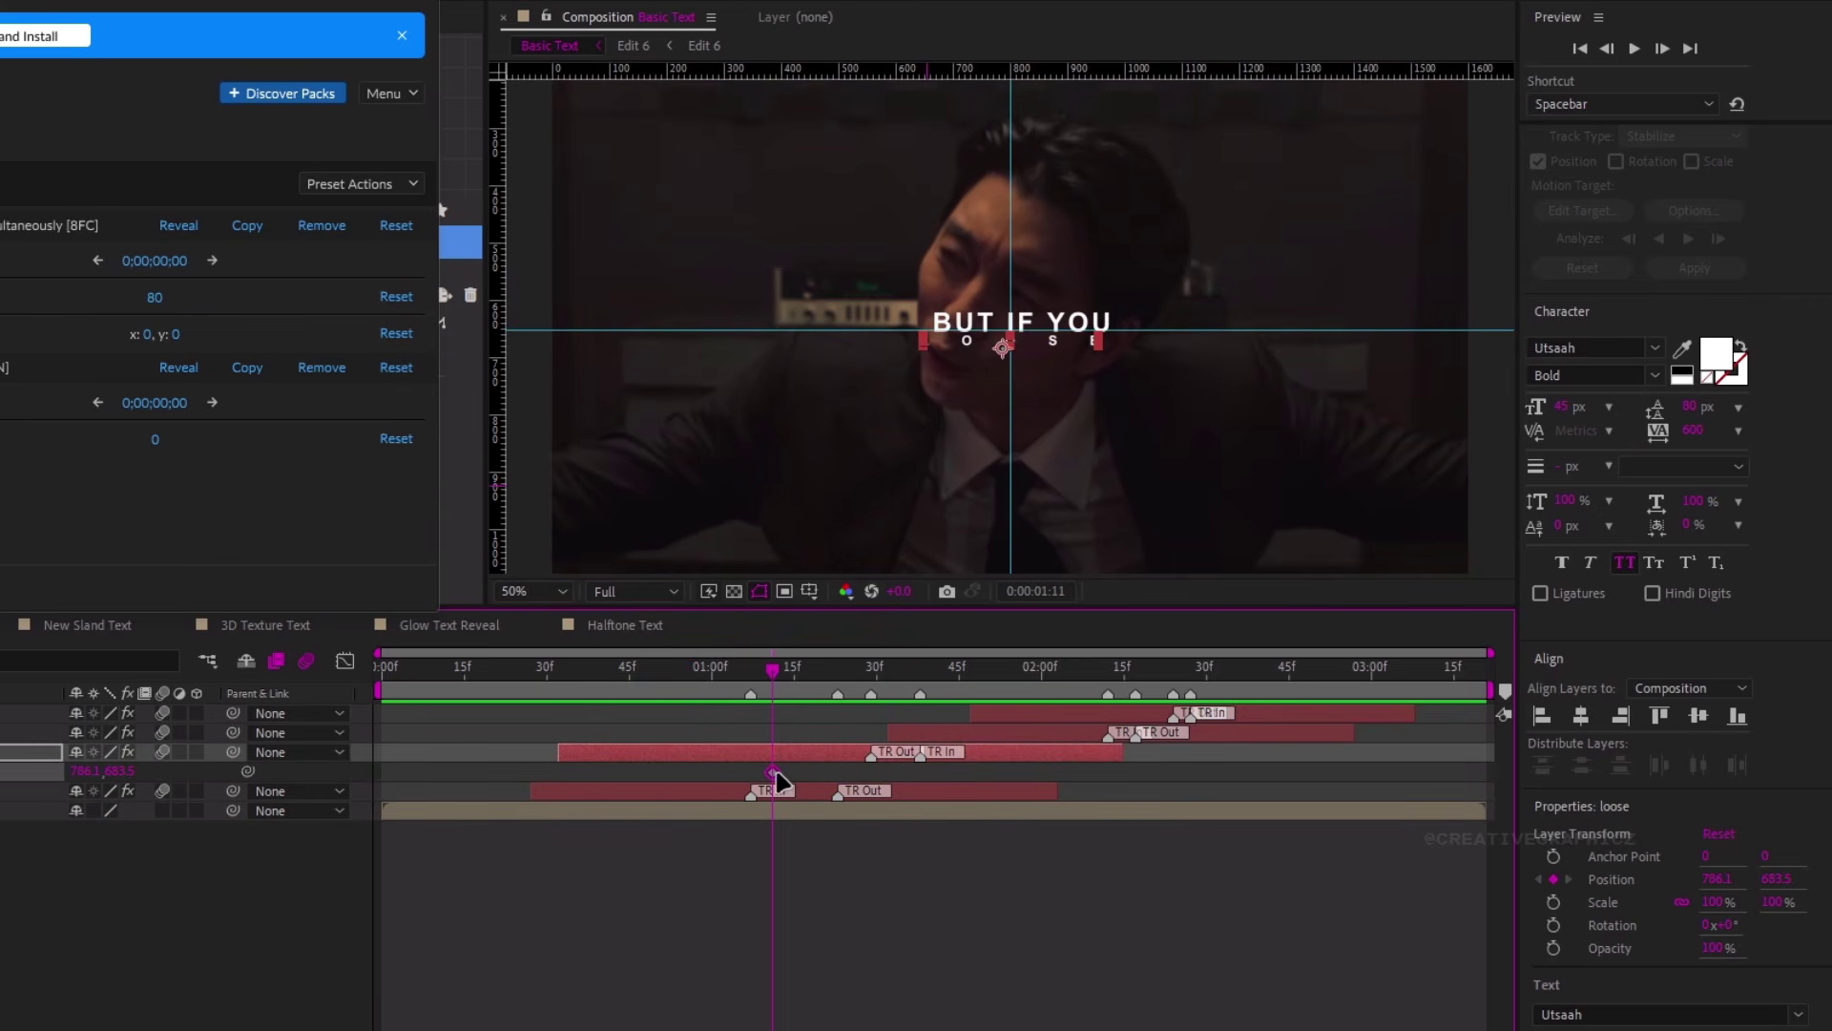
{"action": "key", "text": "space"}
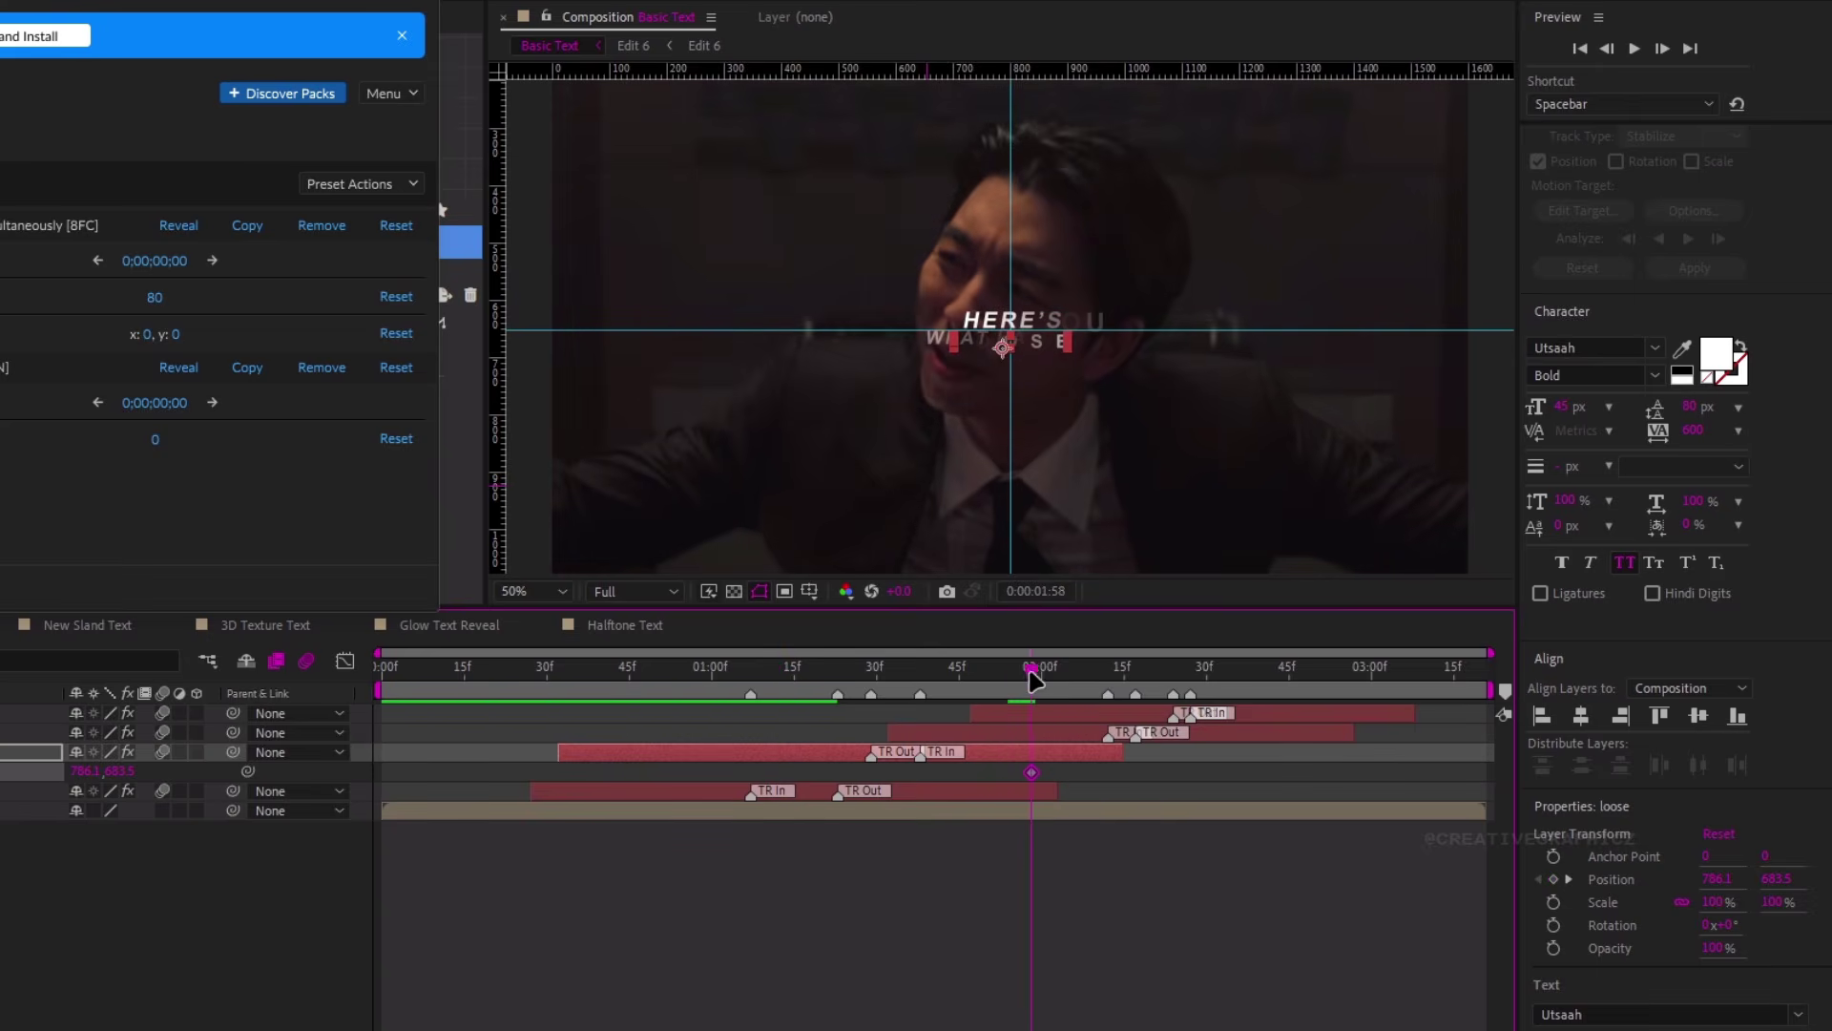
{"action": "left_click", "coordinate": [780, 699]}
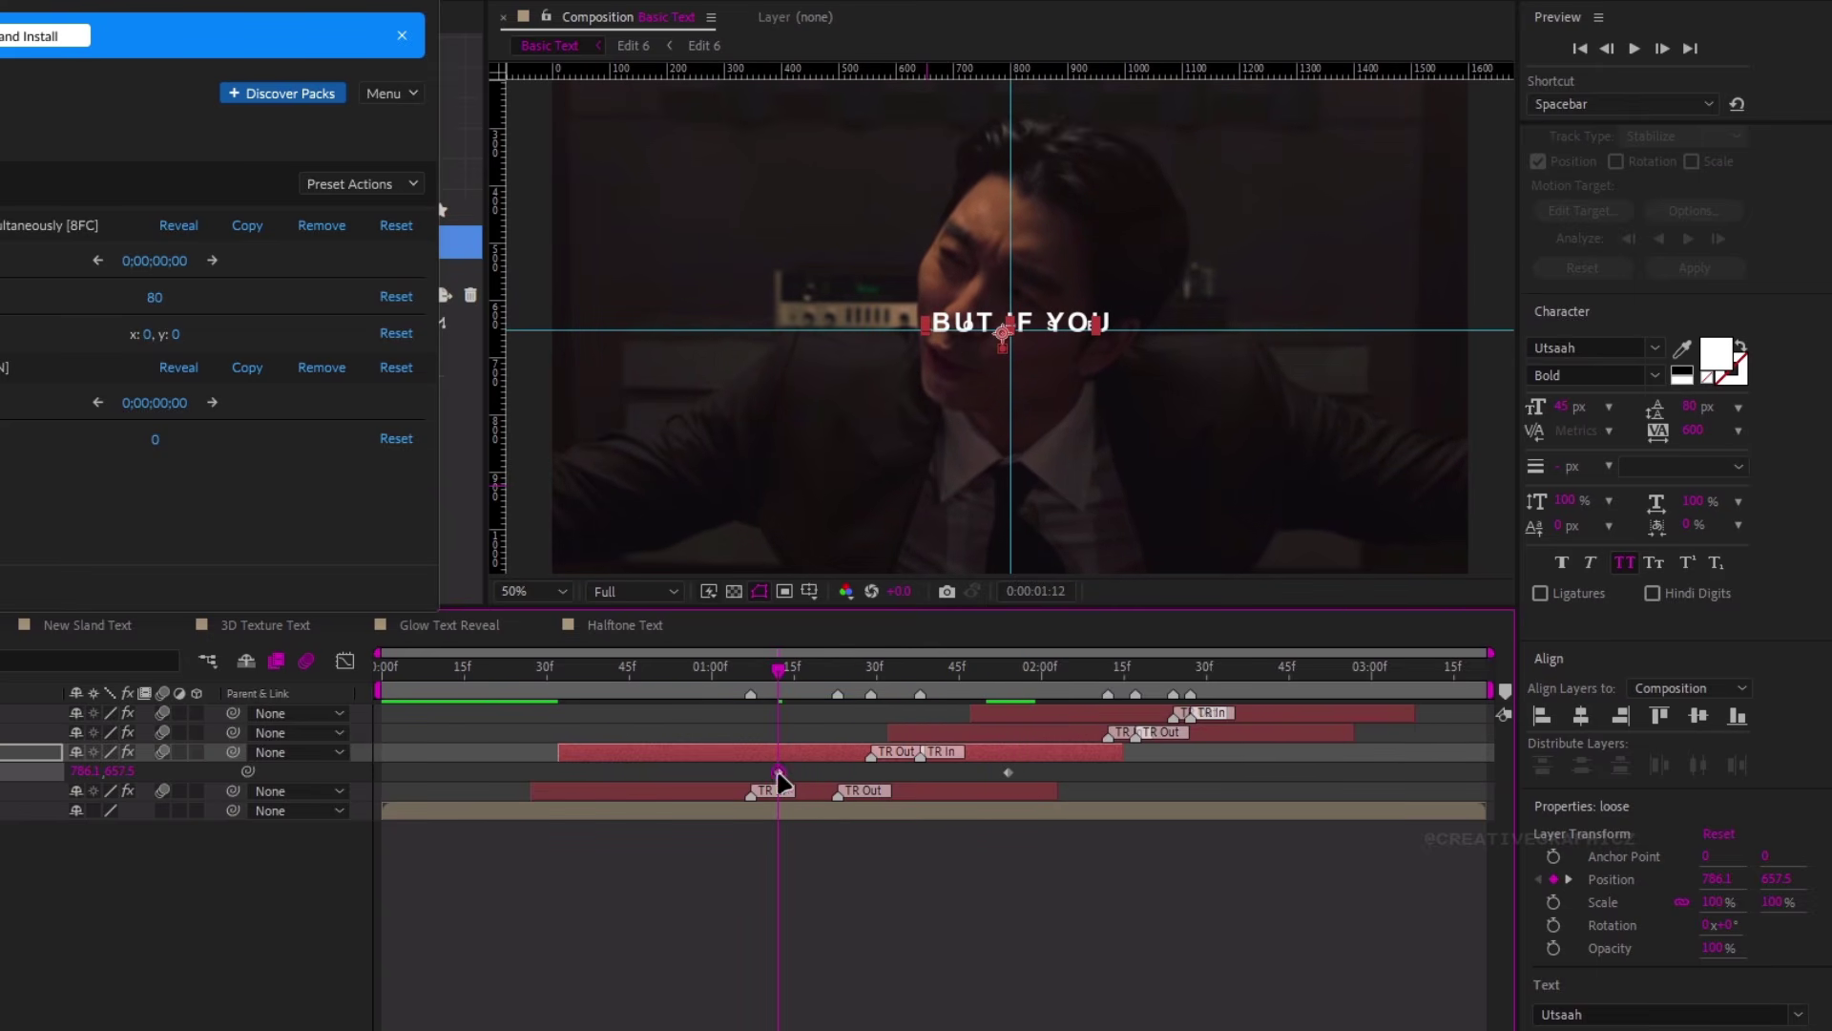
{"action": "left_click_drag", "start_coordinate": [553, 670], "coordinate": [662, 773]}
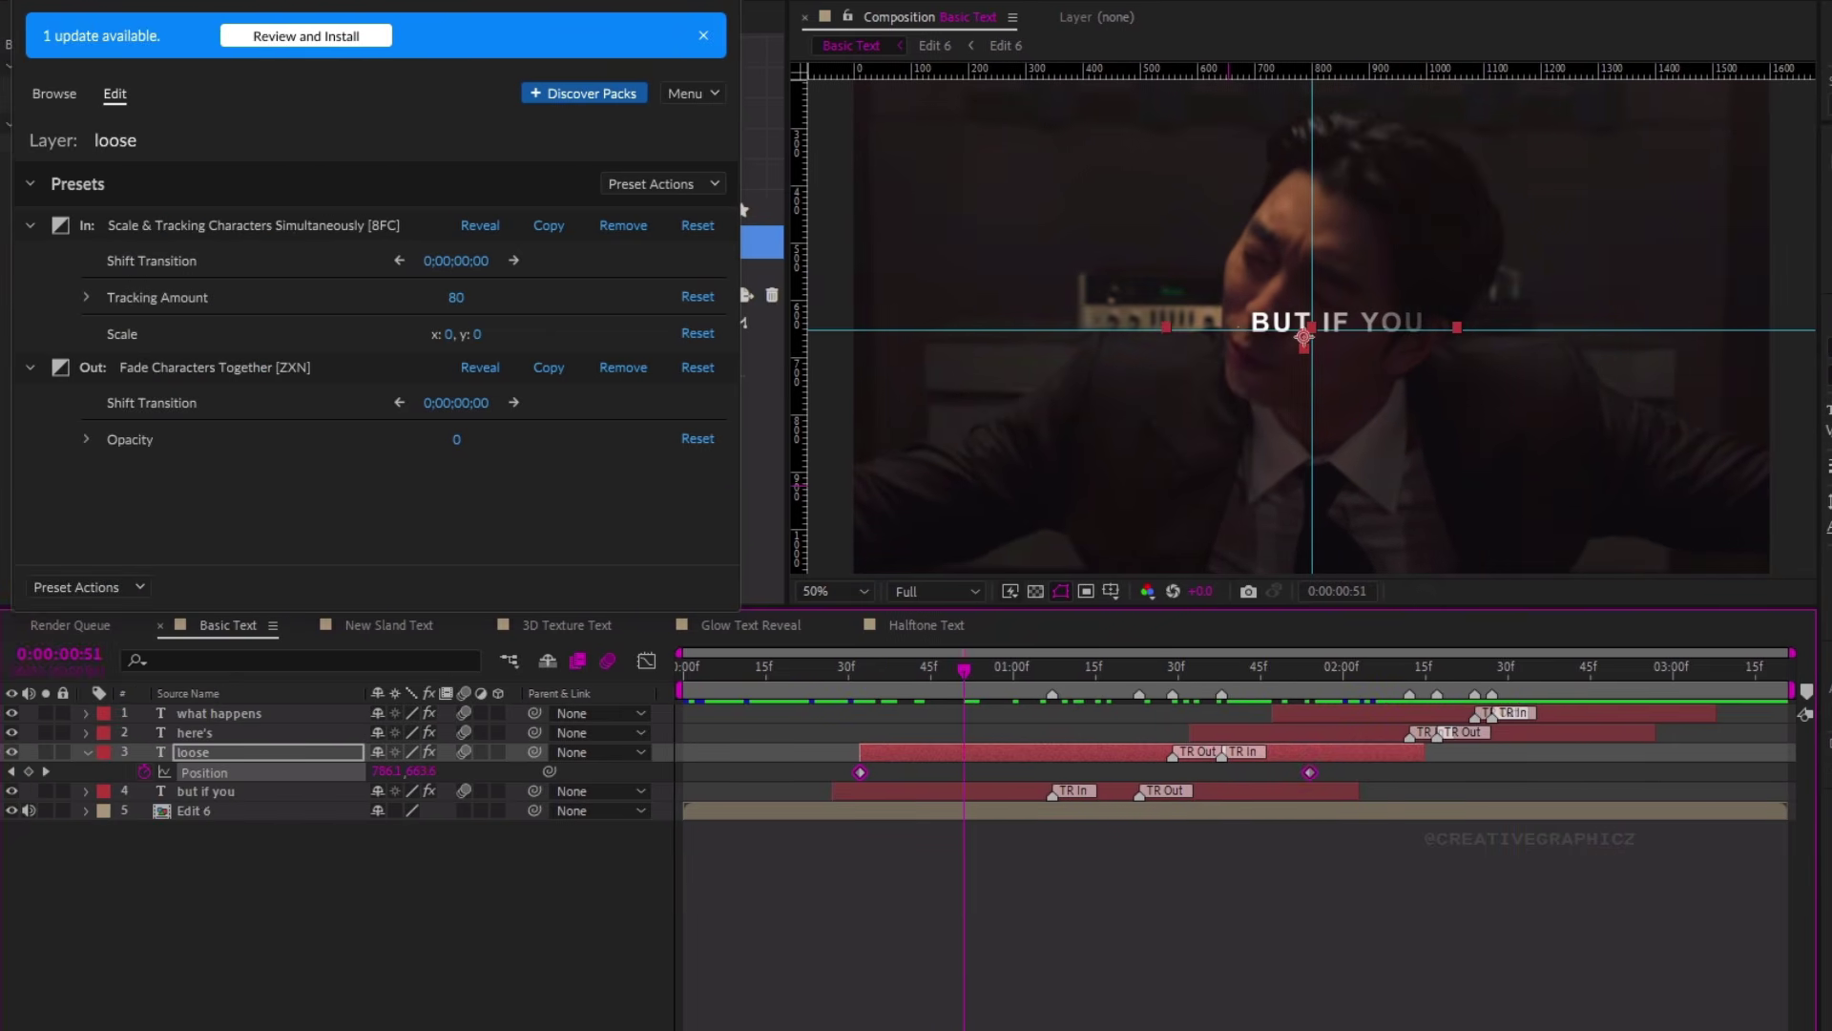
Apply Easy Ease to both Position keyframes of "loose" and preview the animation
{"action": "left_click_drag", "start_coordinate": [147, 5], "coordinate": [157, 399]}
{"action": "left_click_drag", "start_coordinate": [459, 399], "coordinate": [470, 3]}
{"action": "left_click", "coordinate": [557, 336]}
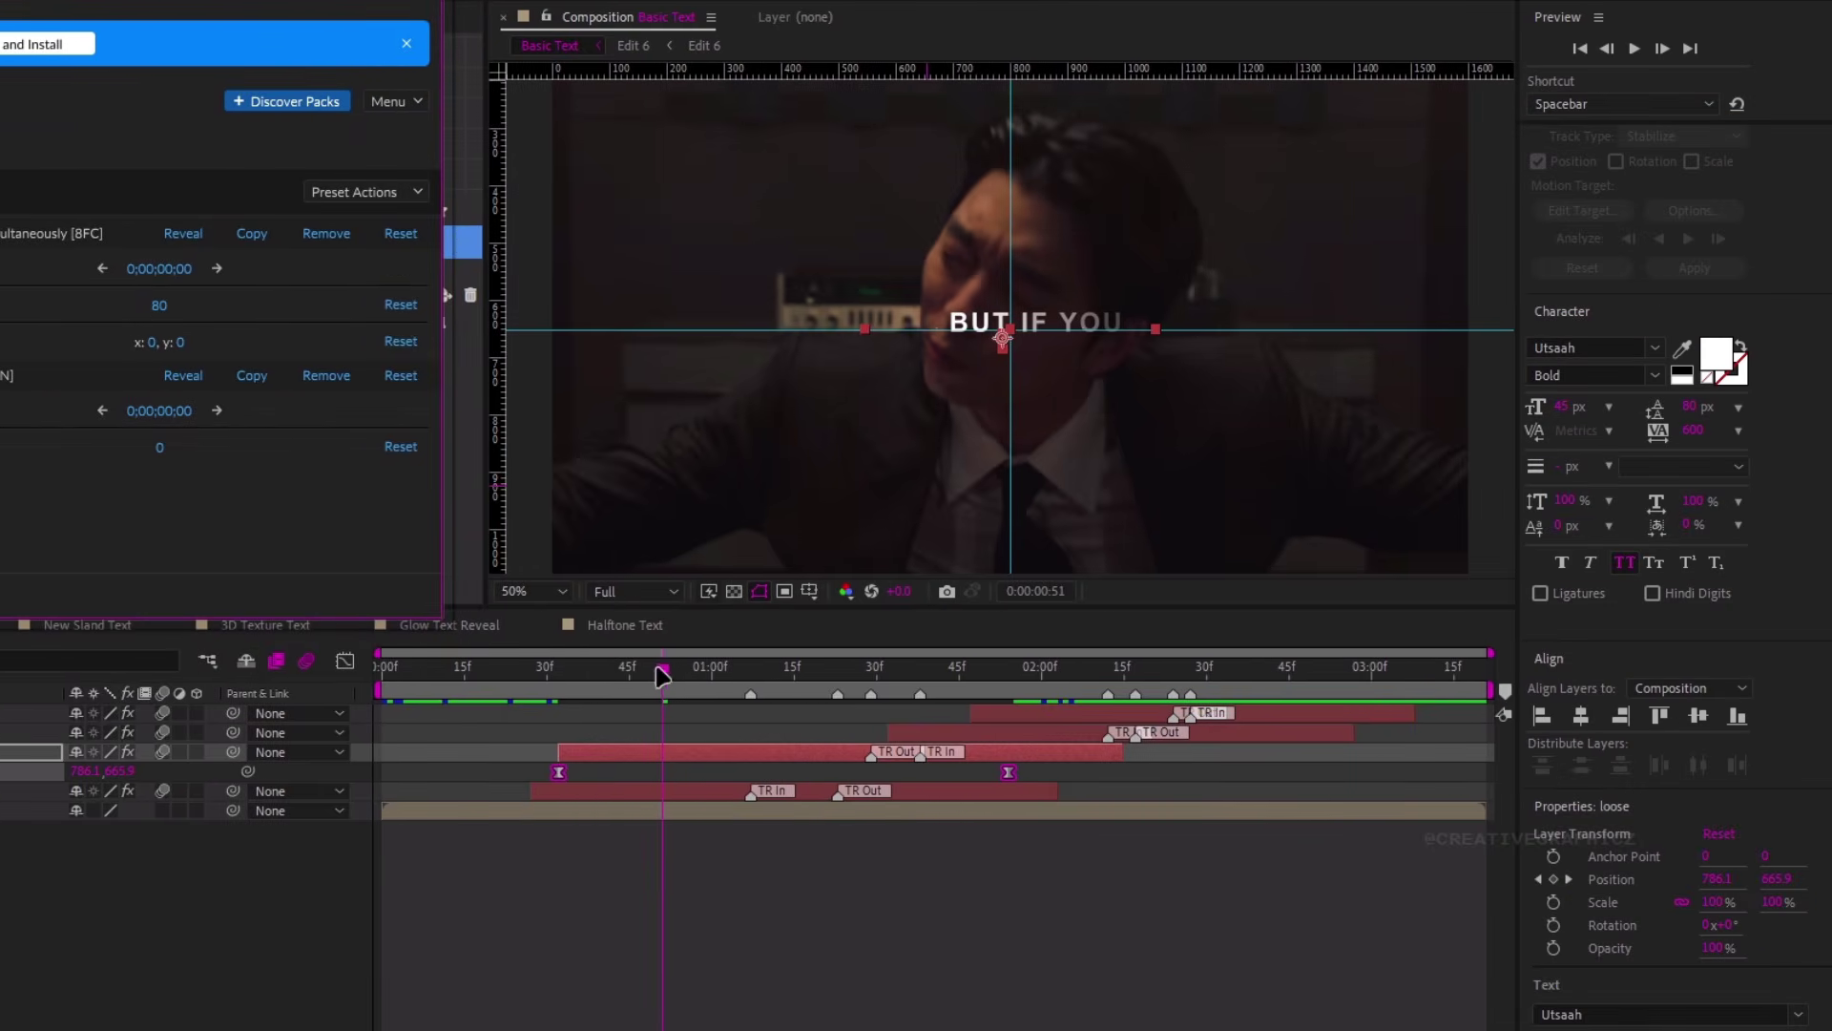
{"action": "left_click", "coordinate": [780, 671]}
{"action": "key", "text": "space"}
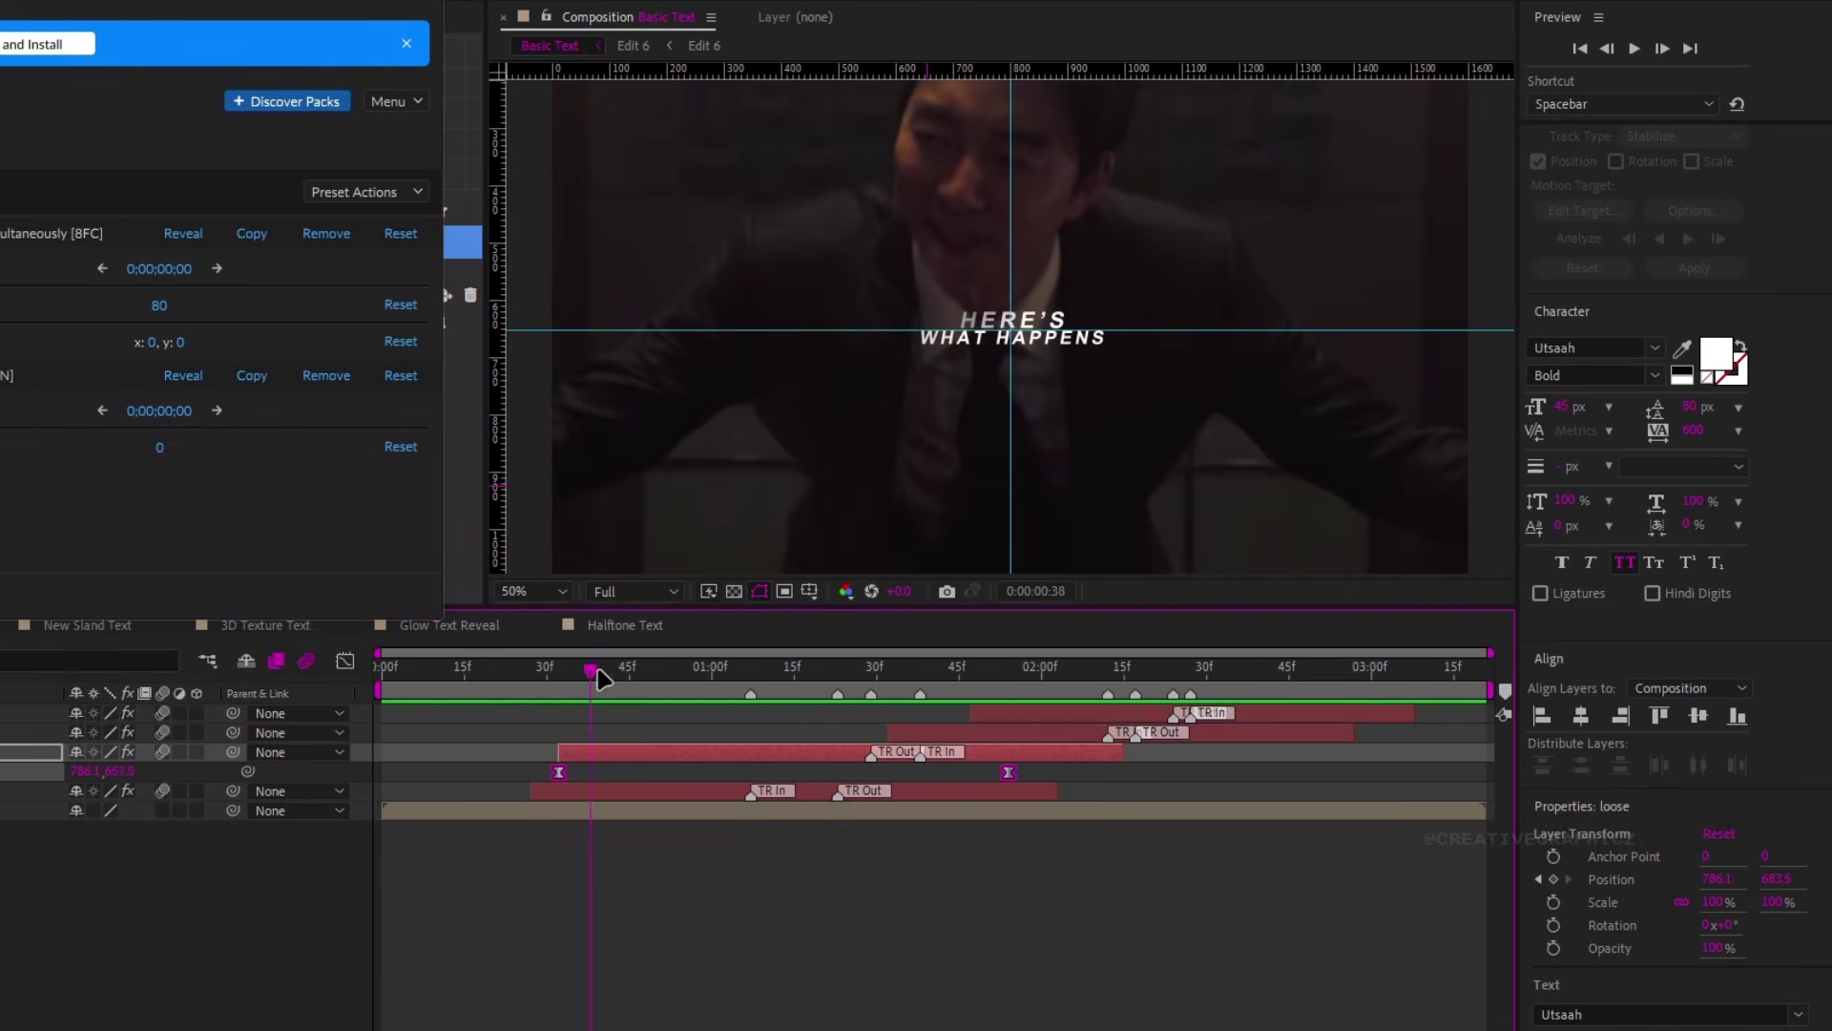
Move the second Position keyframe of "loose" to the marker at 0:00:01:29
{"action": "left_click_drag", "start_coordinate": [593, 667], "coordinate": [863, 738]}
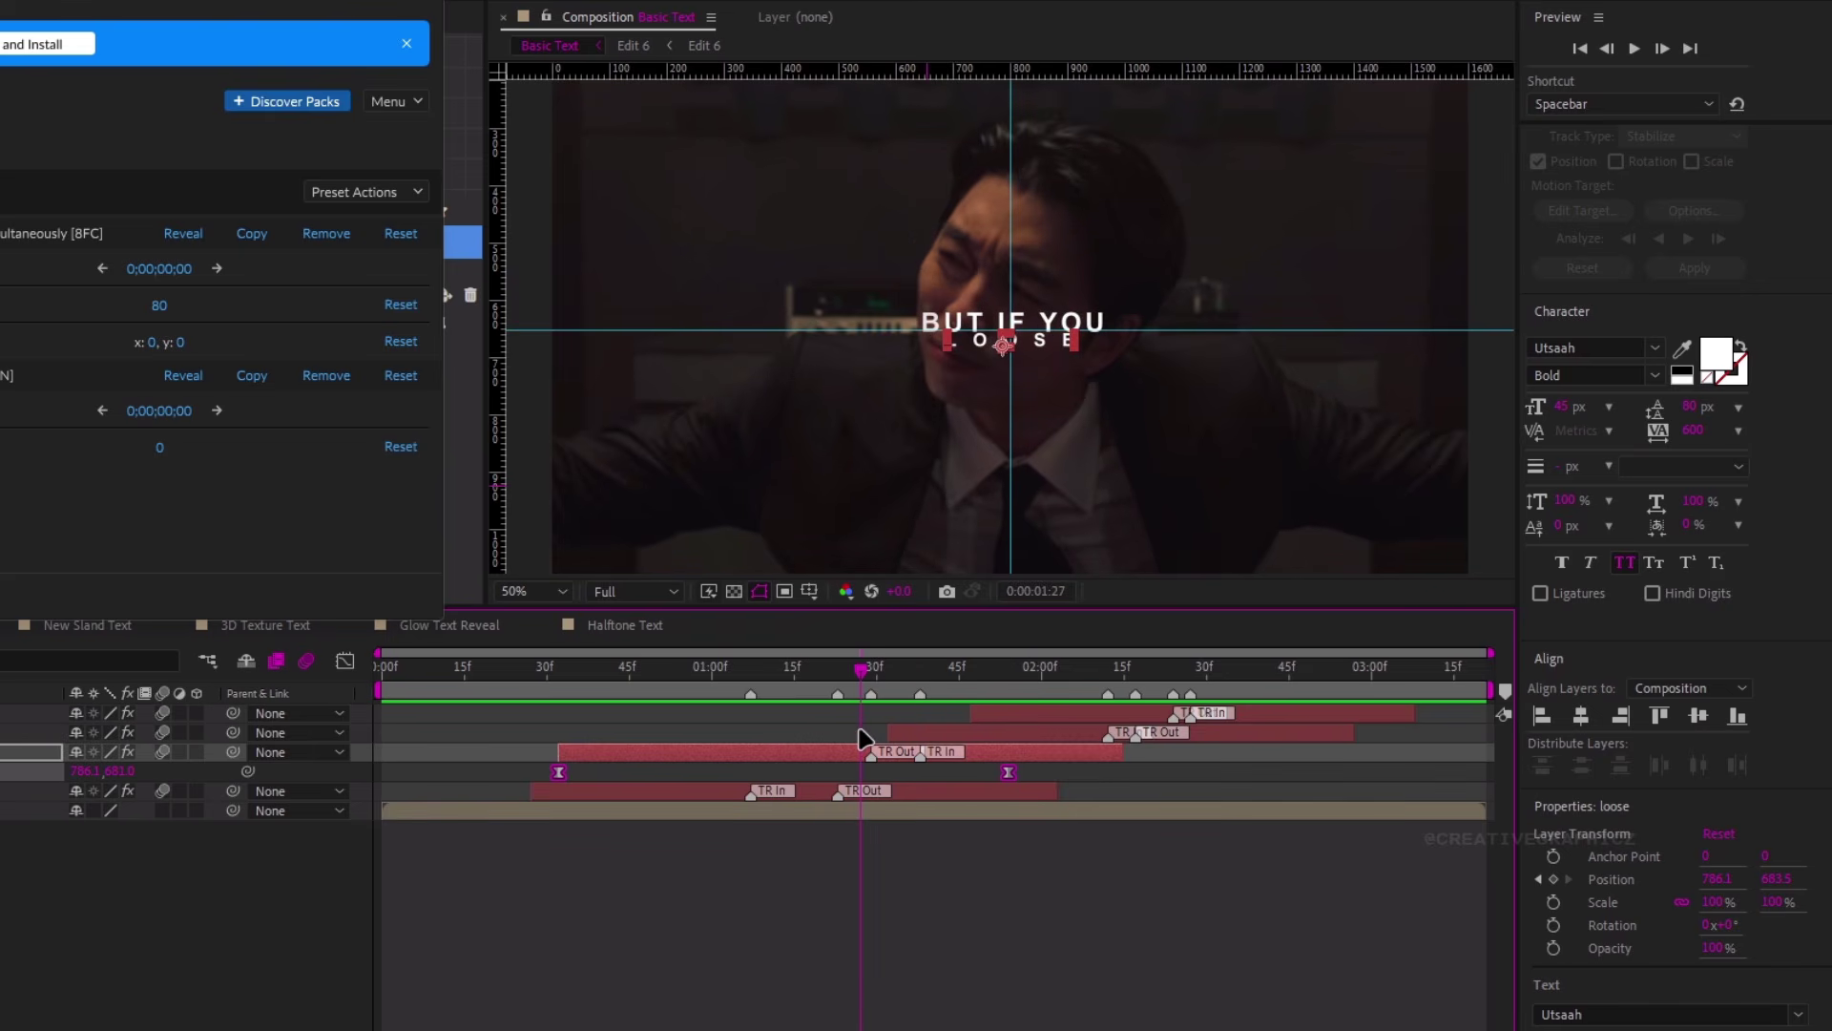
{"action": "left_click_drag", "start_coordinate": [1009, 772], "coordinate": [871, 772]}
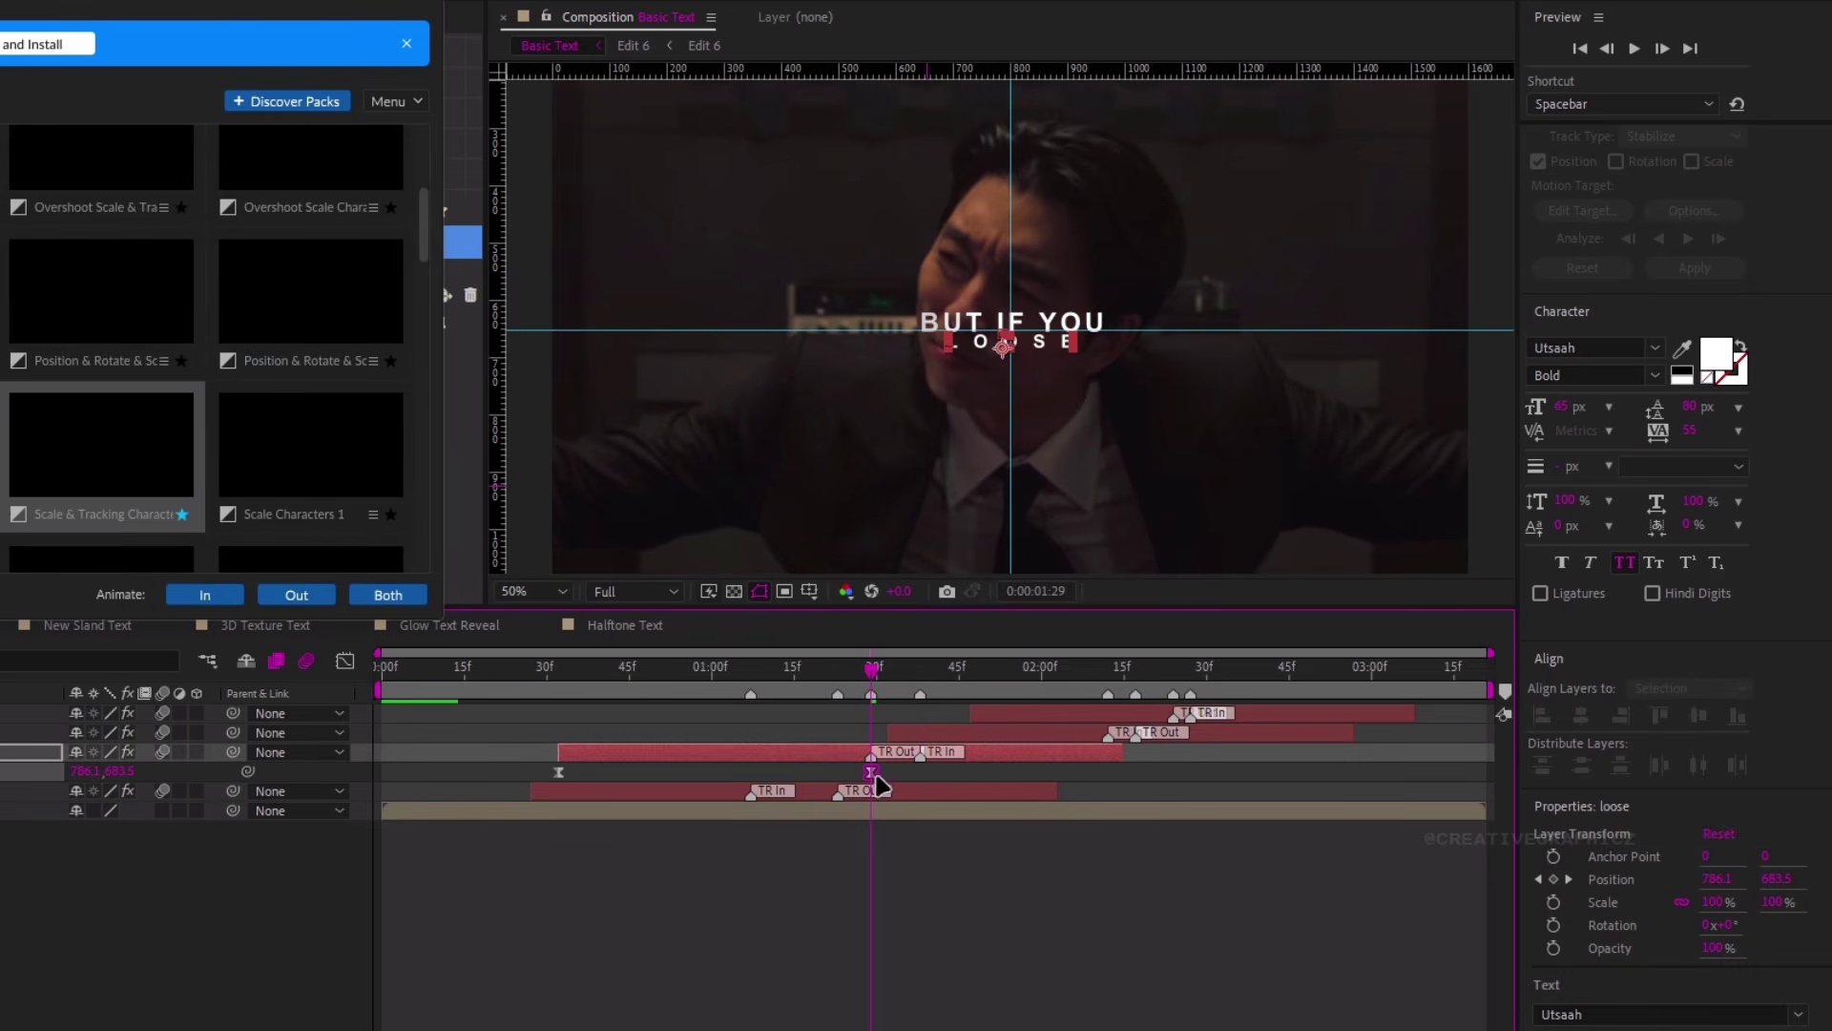
{"action": "left_click", "coordinate": [776, 676]}
At 0:00:02:01, raise "loose" to Y position 643.5 with a third Position keyframe, and move that keyframe to the layer's end
{"action": "left_click_drag", "start_coordinate": [776, 679], "coordinate": [1056, 778]}
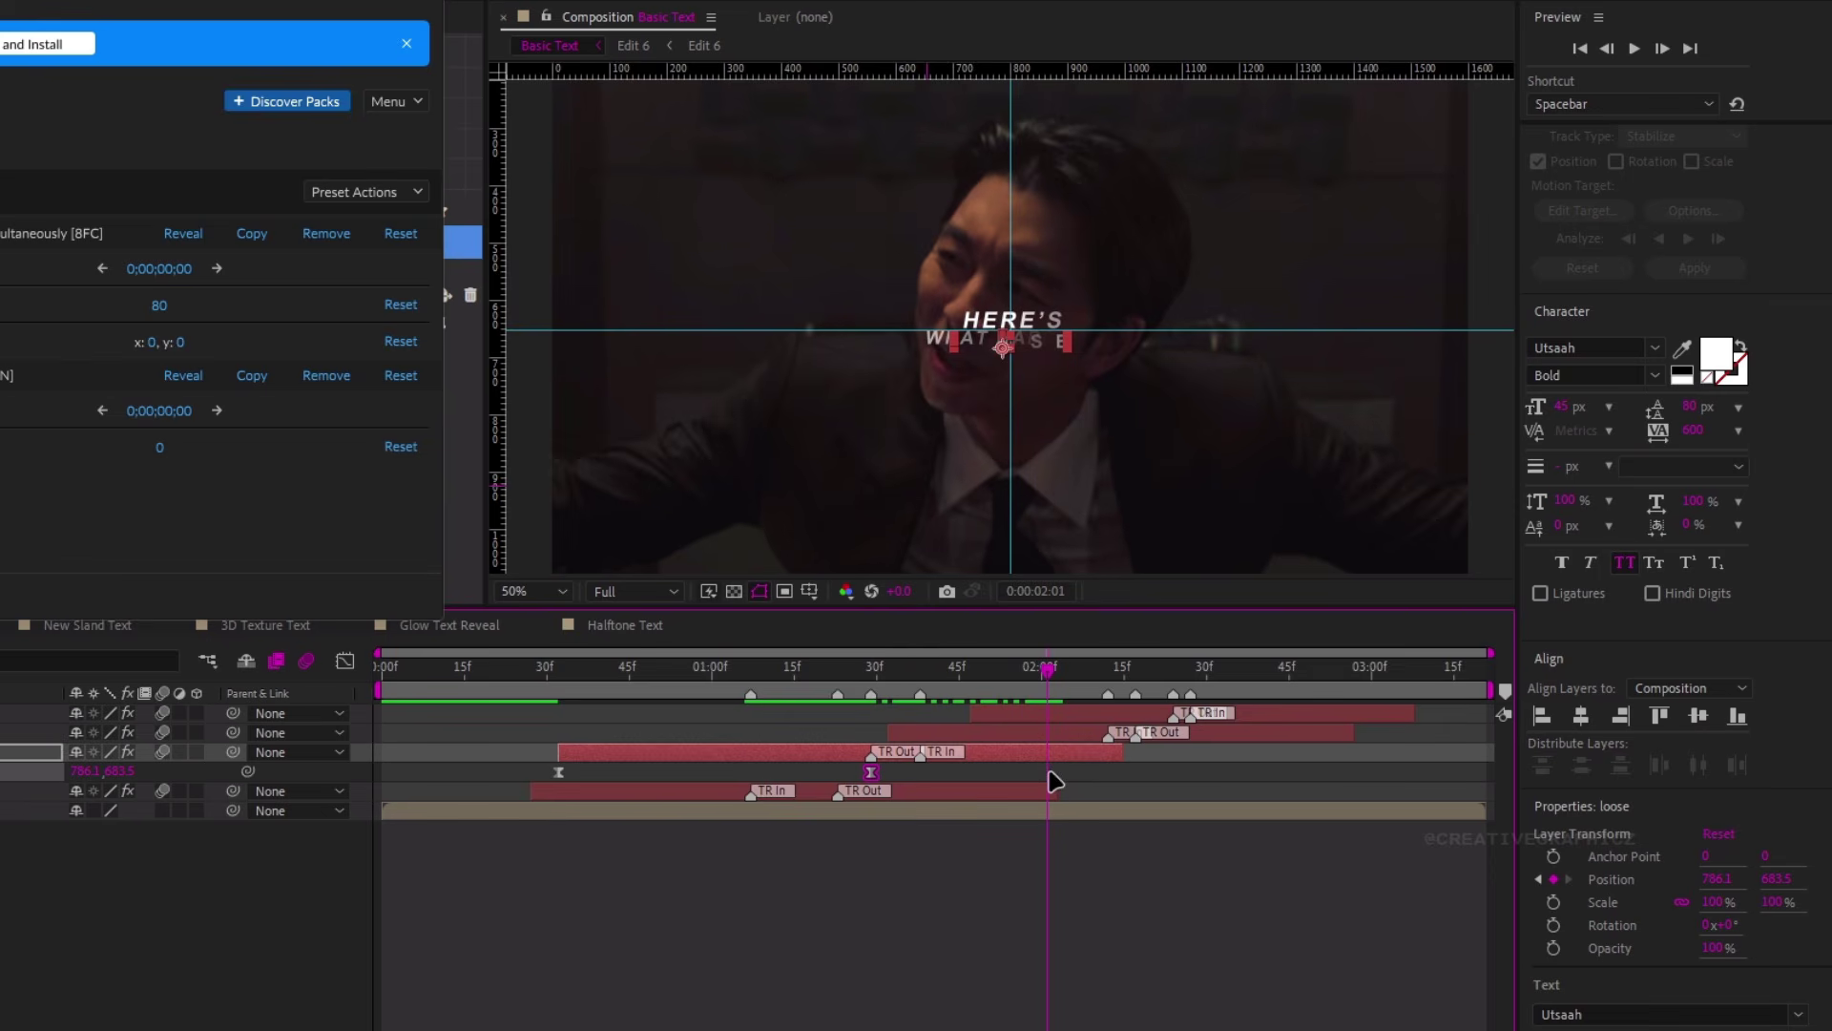
{"action": "scroll", "coordinate": [975, 422], "scroll_direction": "up", "scroll_amount": 2}
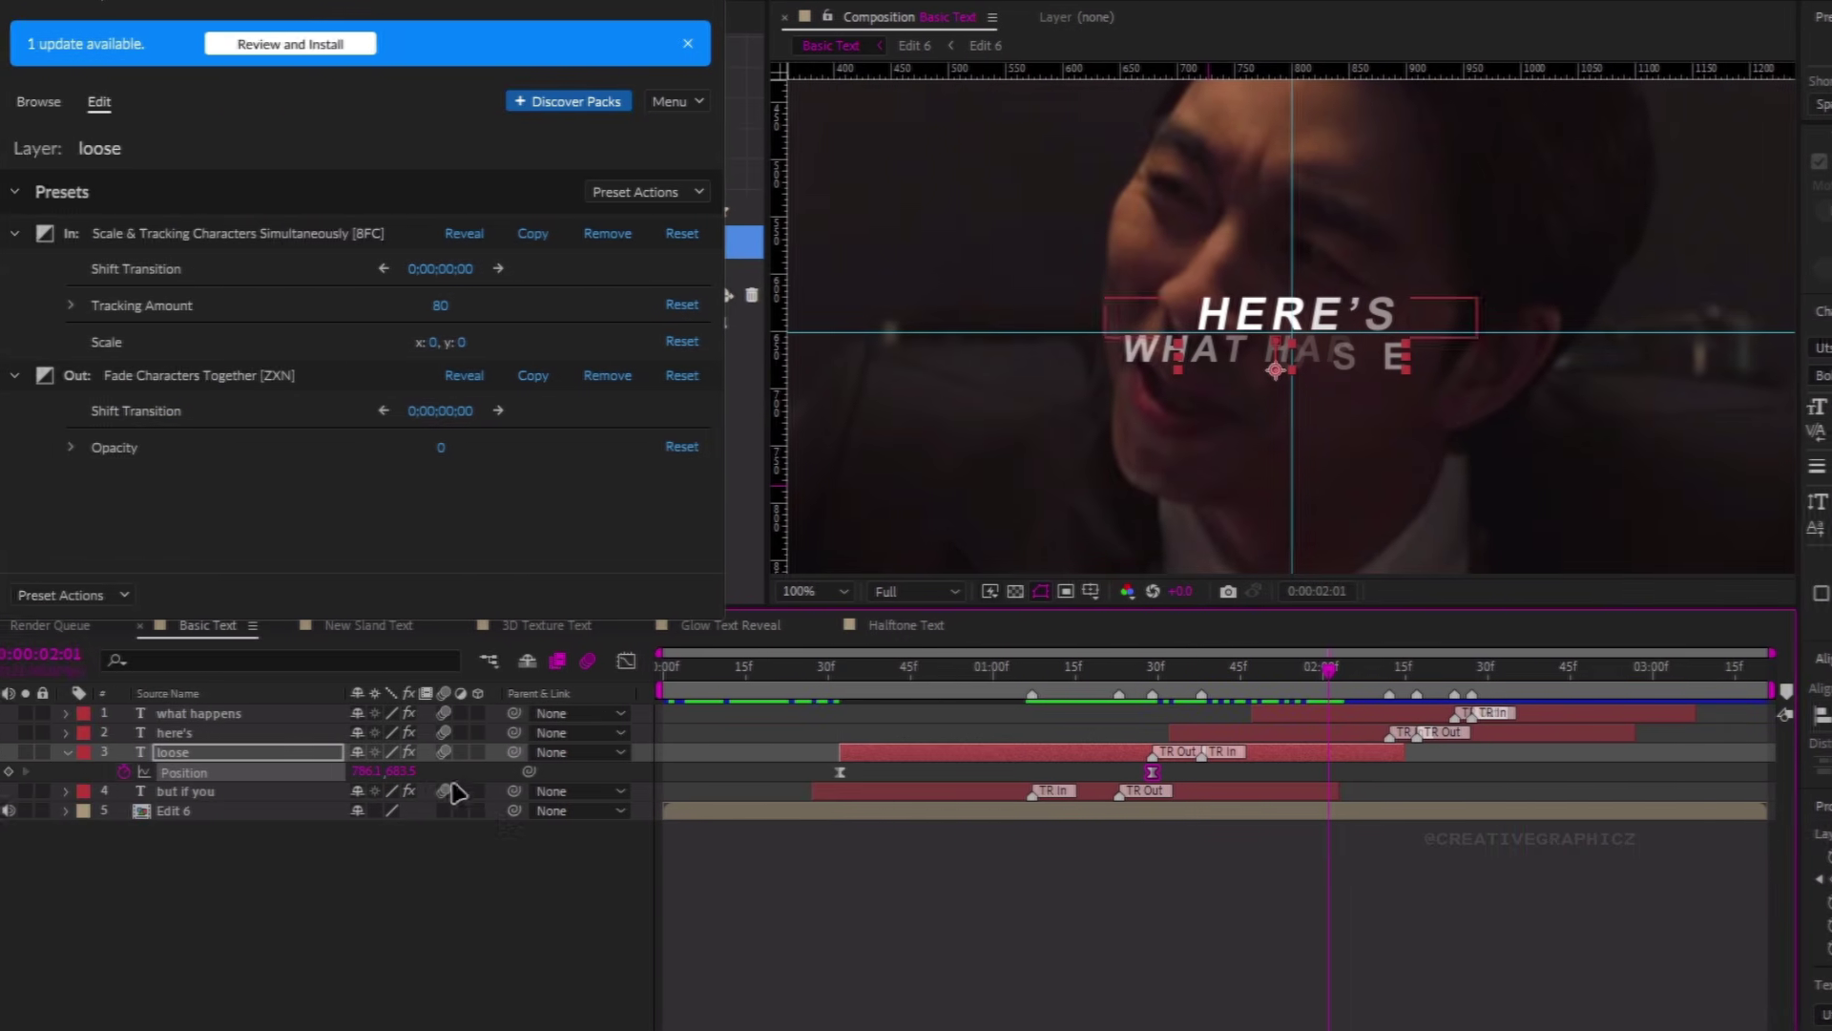
{"action": "left_click", "coordinate": [42, 732]}
{"action": "left_click", "coordinate": [42, 751]}
{"action": "key", "text": "shift+Up"}
{"action": "key", "text": "shift+Up"}
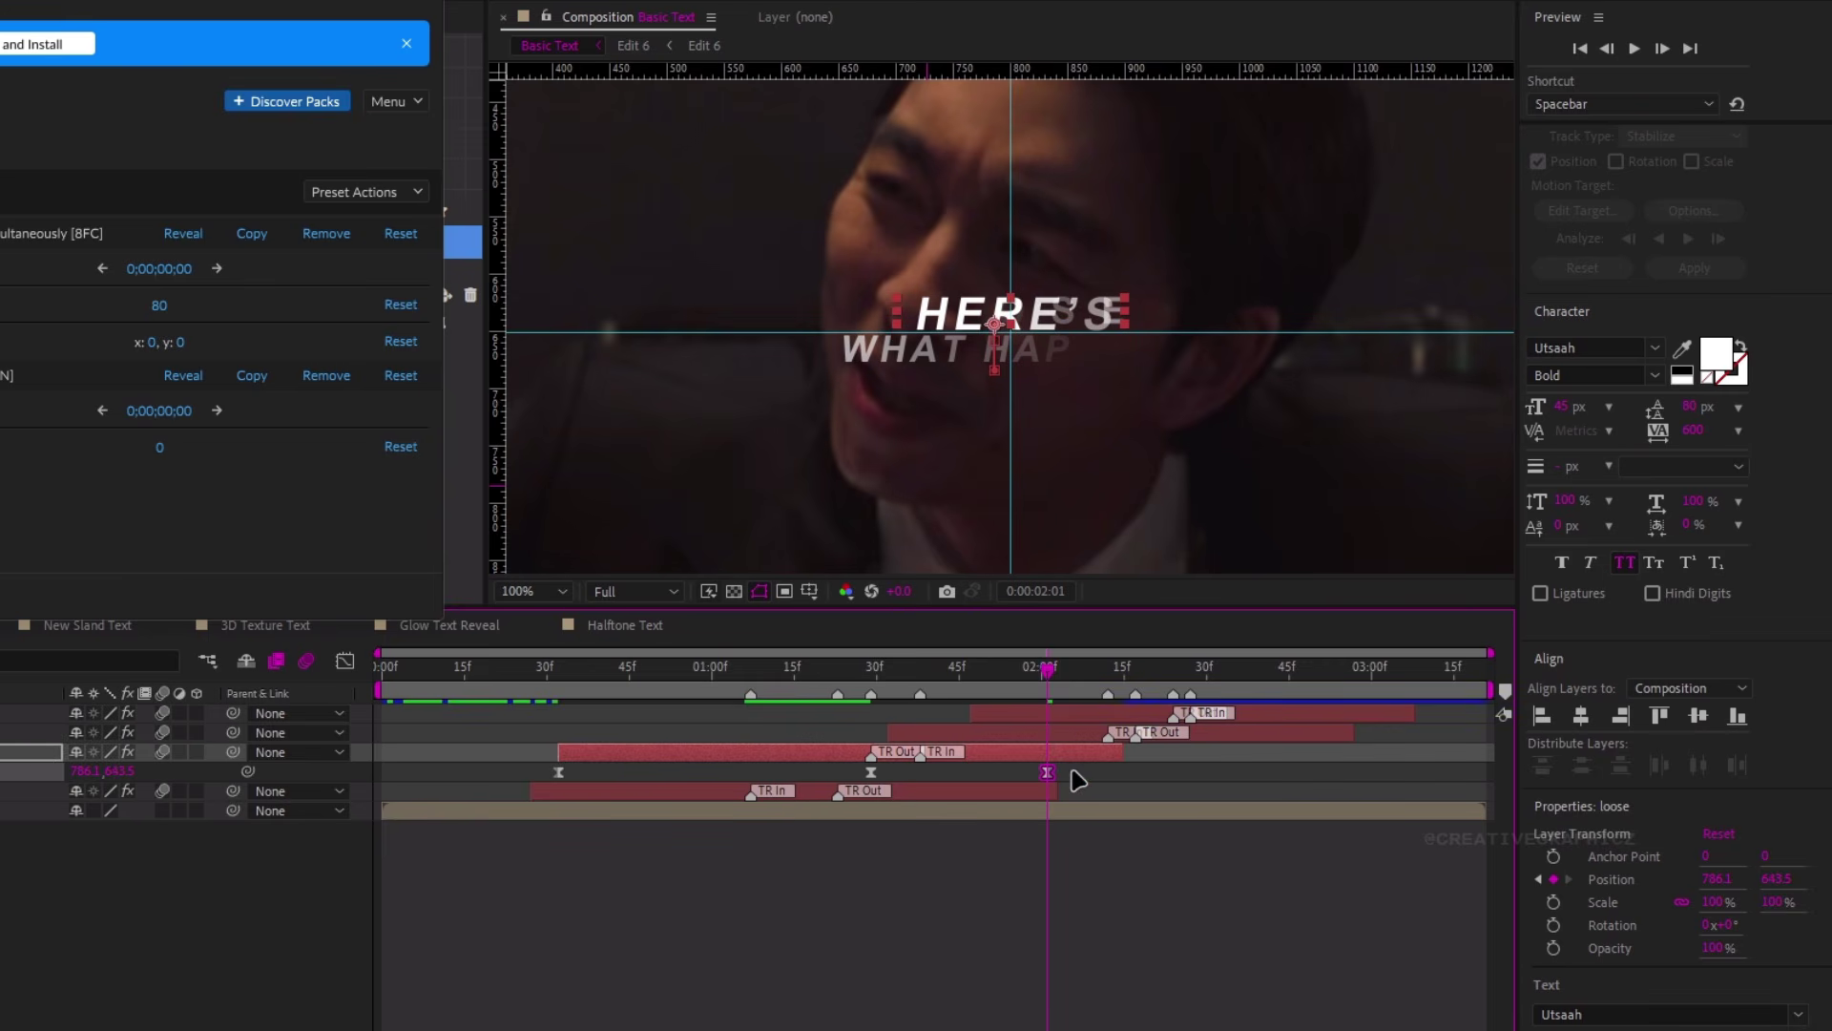
{"action": "left_click_drag", "start_coordinate": [1047, 772], "coordinate": [1124, 772]}
Try to move the second Position keyframe of "but if you" to 0:00:01:29
{"action": "left_click_drag", "start_coordinate": [1047, 668], "coordinate": [887, 794]}
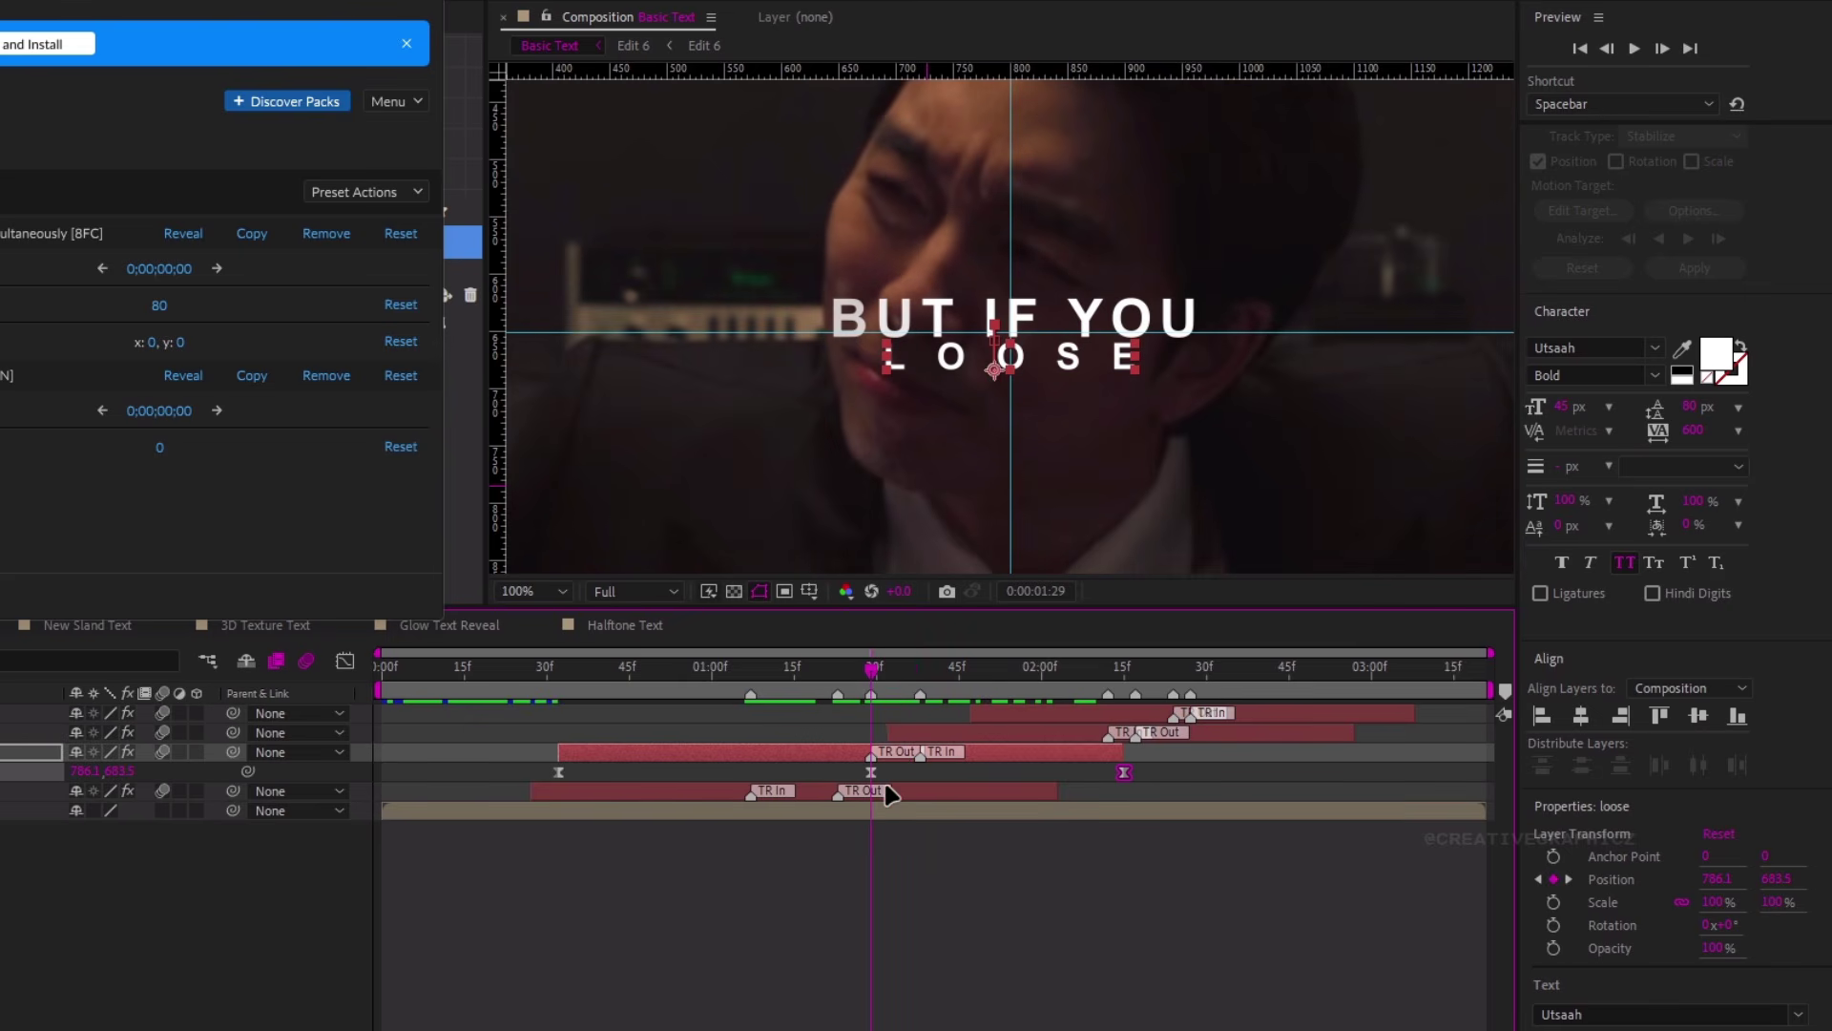
{"action": "left_click", "coordinate": [888, 794]}
{"action": "key", "text": "p"}
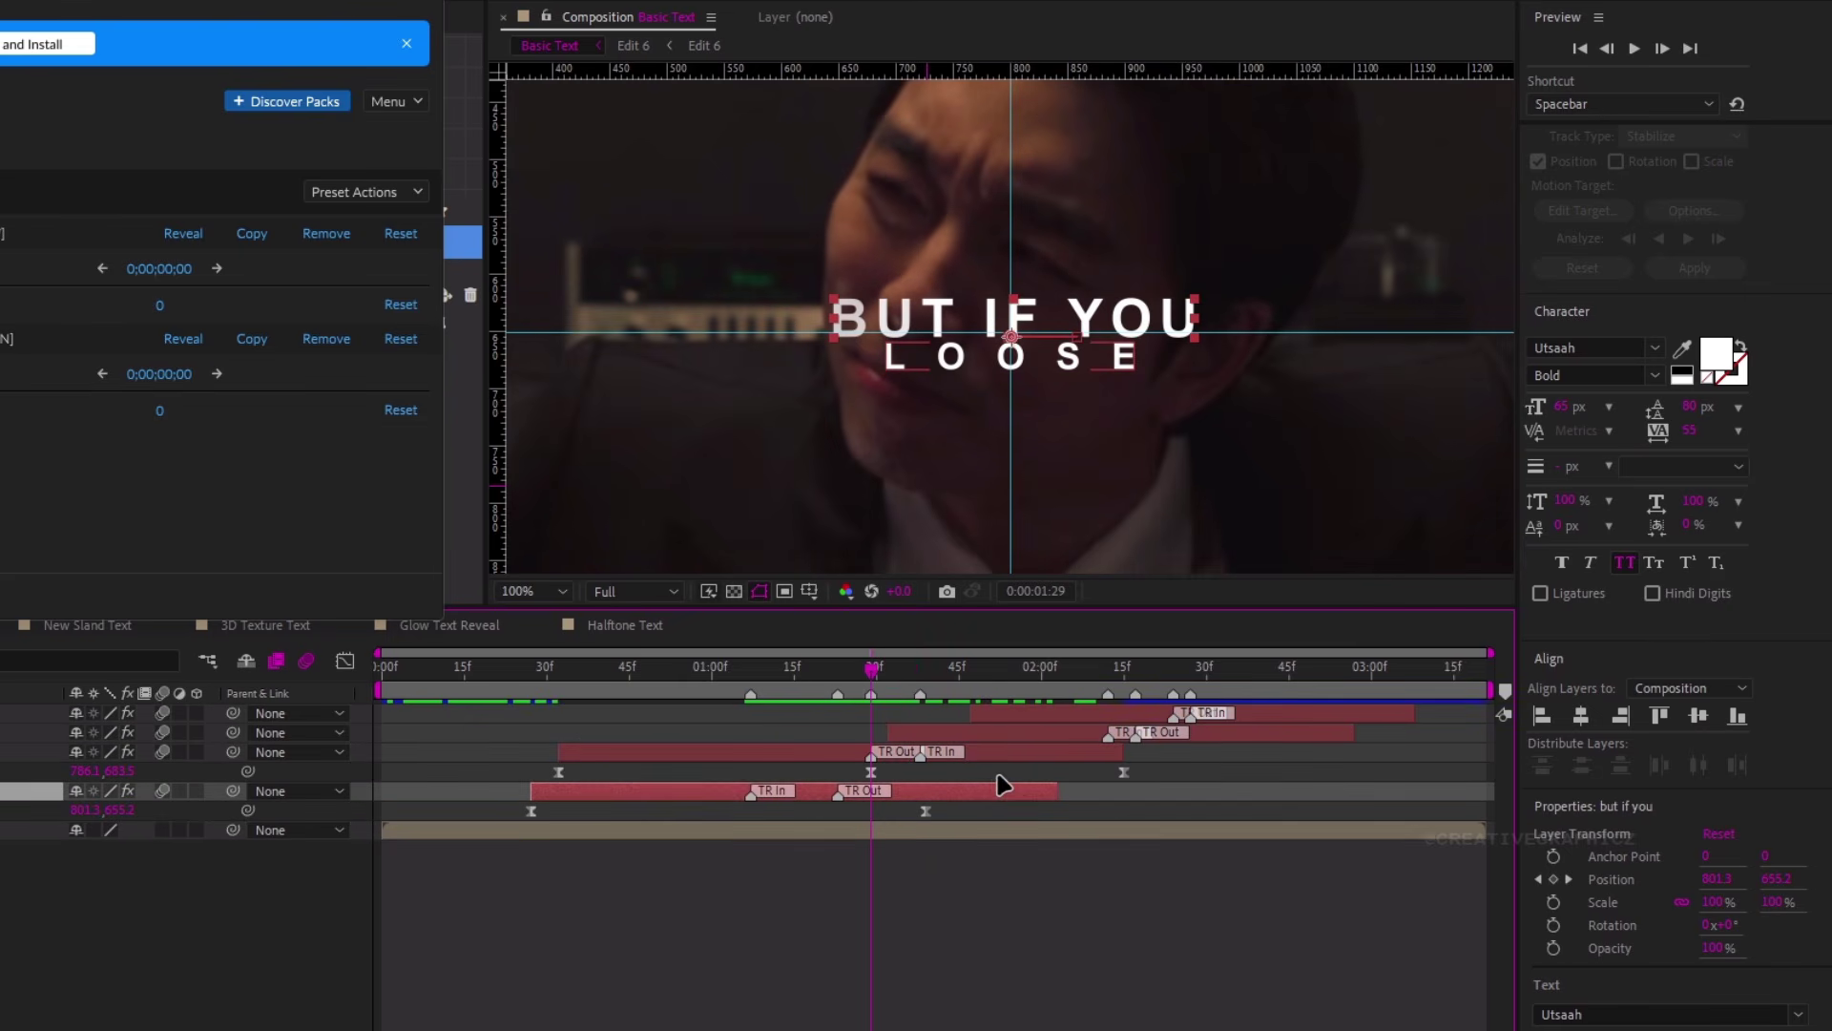
{"action": "left_click_drag", "start_coordinate": [925, 810], "coordinate": [902, 815]}
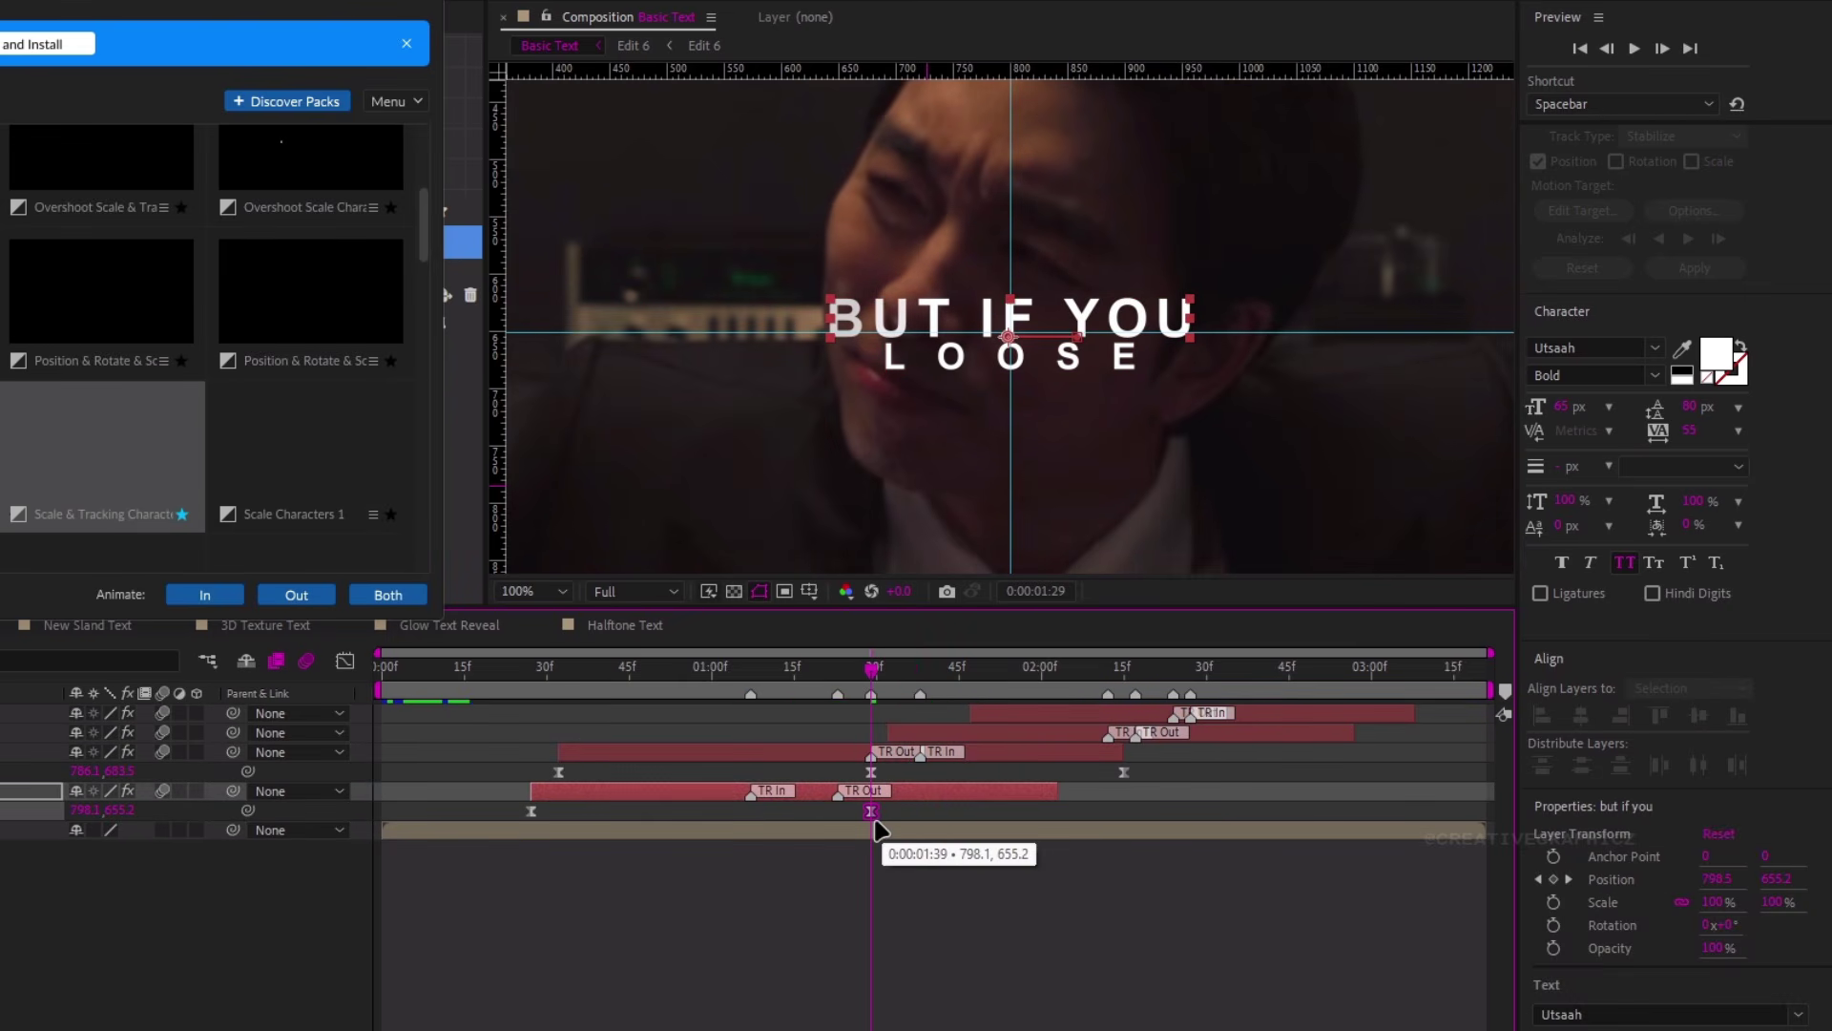
{"action": "left_click", "coordinate": [904, 751]}
{"action": "left_click", "coordinate": [932, 814]}
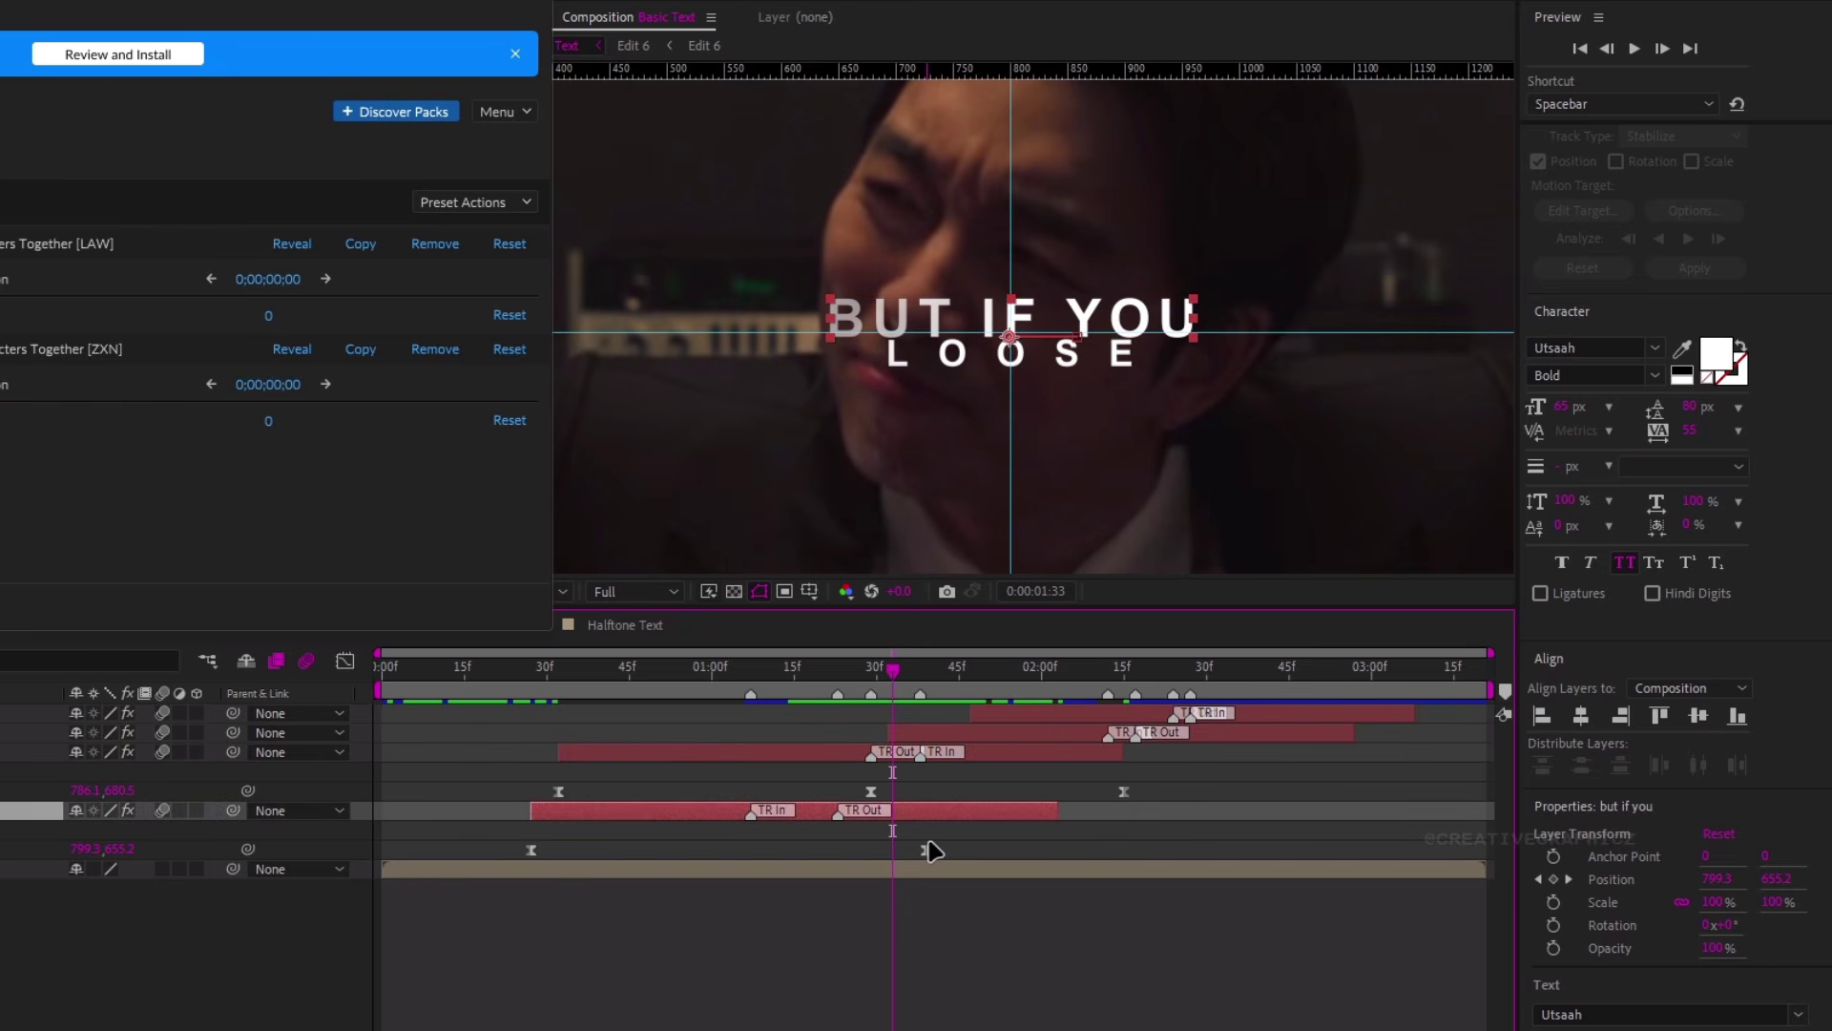
Reshape the Position speed curve of "loose" between its last two keyframes for a slower start and faster finish, and preview it
{"action": "left_click", "coordinate": [869, 754]}
{"action": "left_click", "coordinate": [346, 660]}
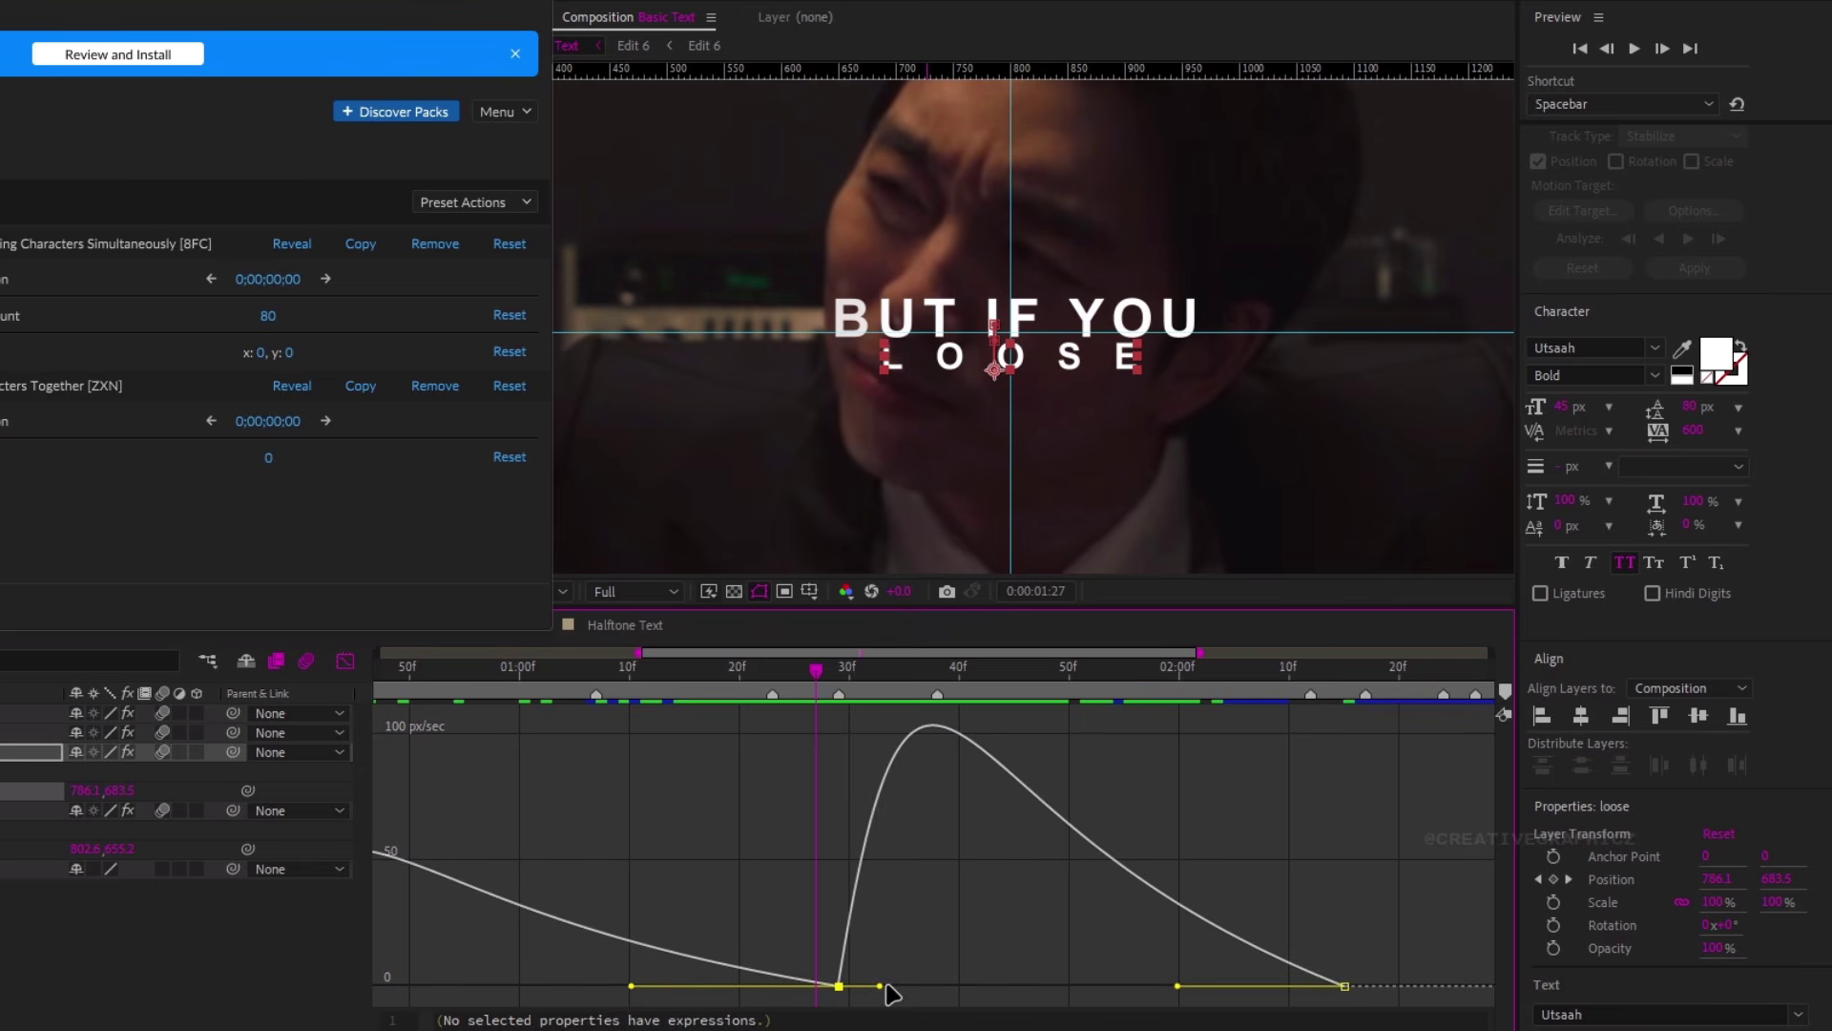
{"action": "left_click_drag", "start_coordinate": [1011, 986], "coordinate": [1050, 995]}
{"action": "left_click_drag", "start_coordinate": [1178, 986], "coordinate": [1252, 986]}
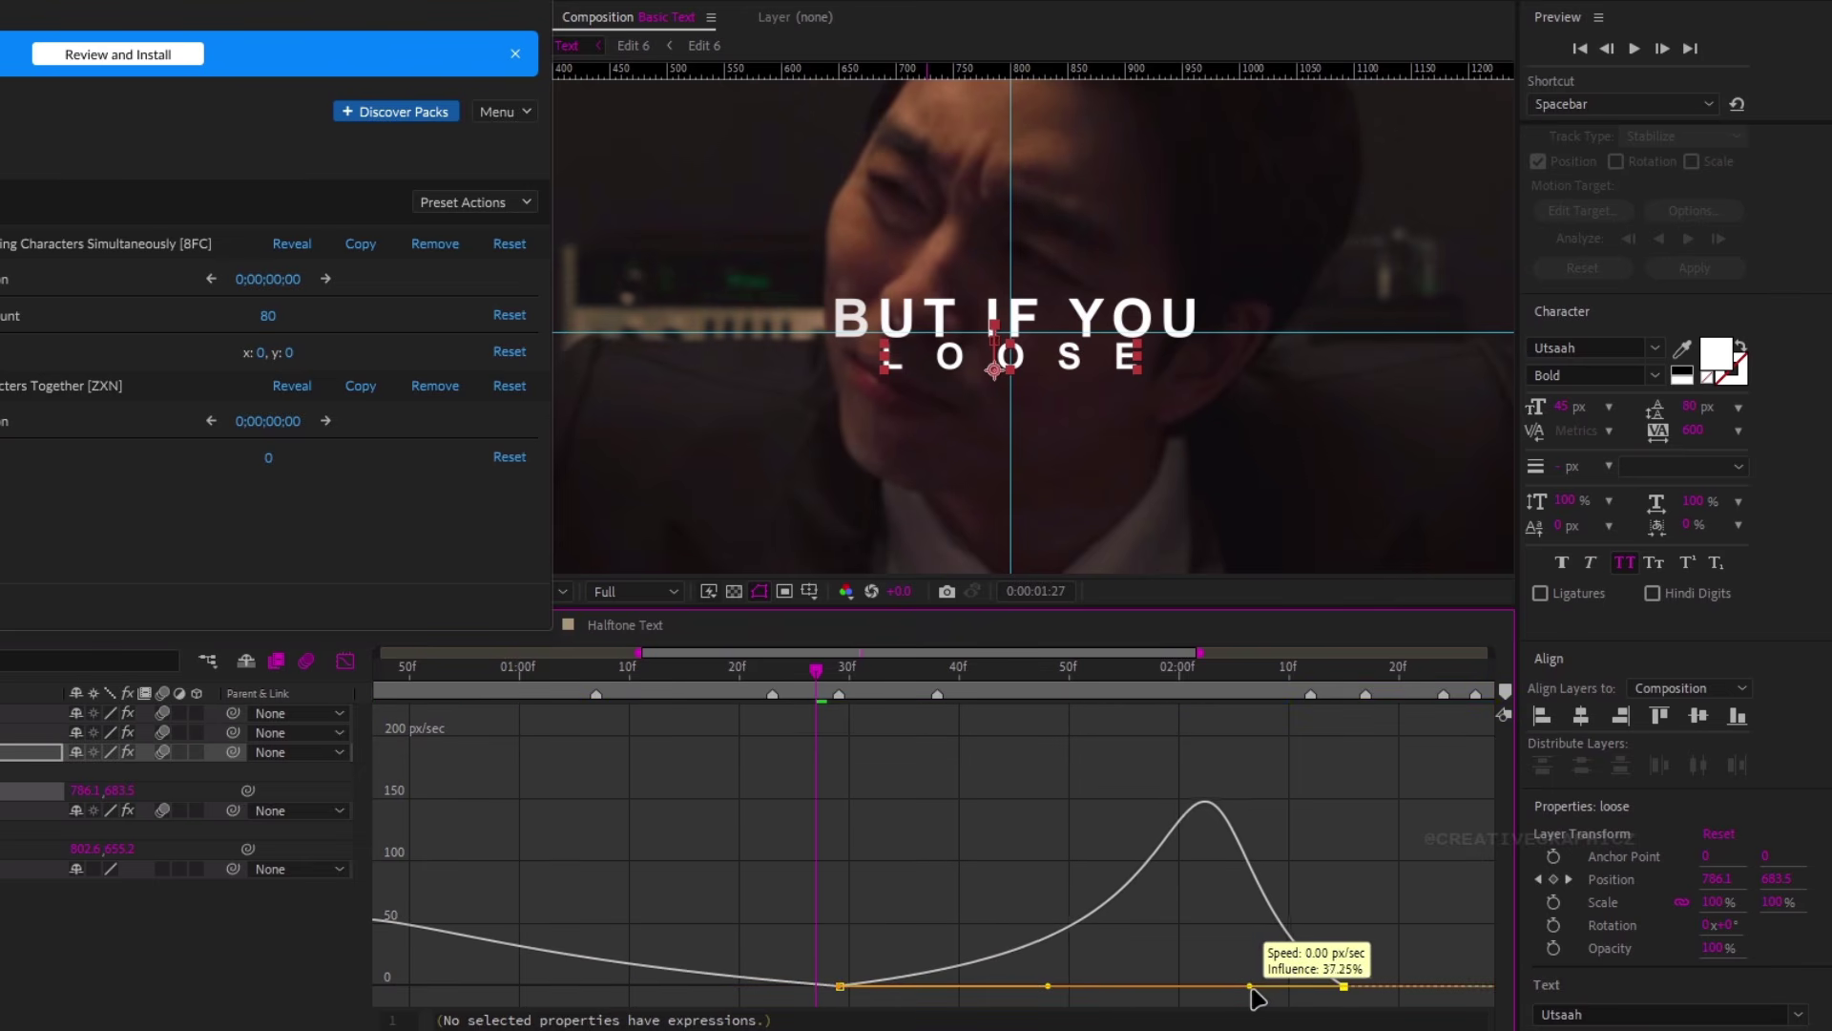
{"action": "left_click_drag", "start_coordinate": [728, 668], "coordinate": [850, 777]}
{"action": "key", "text": "shift+F3"}
{"action": "key", "text": "space"}
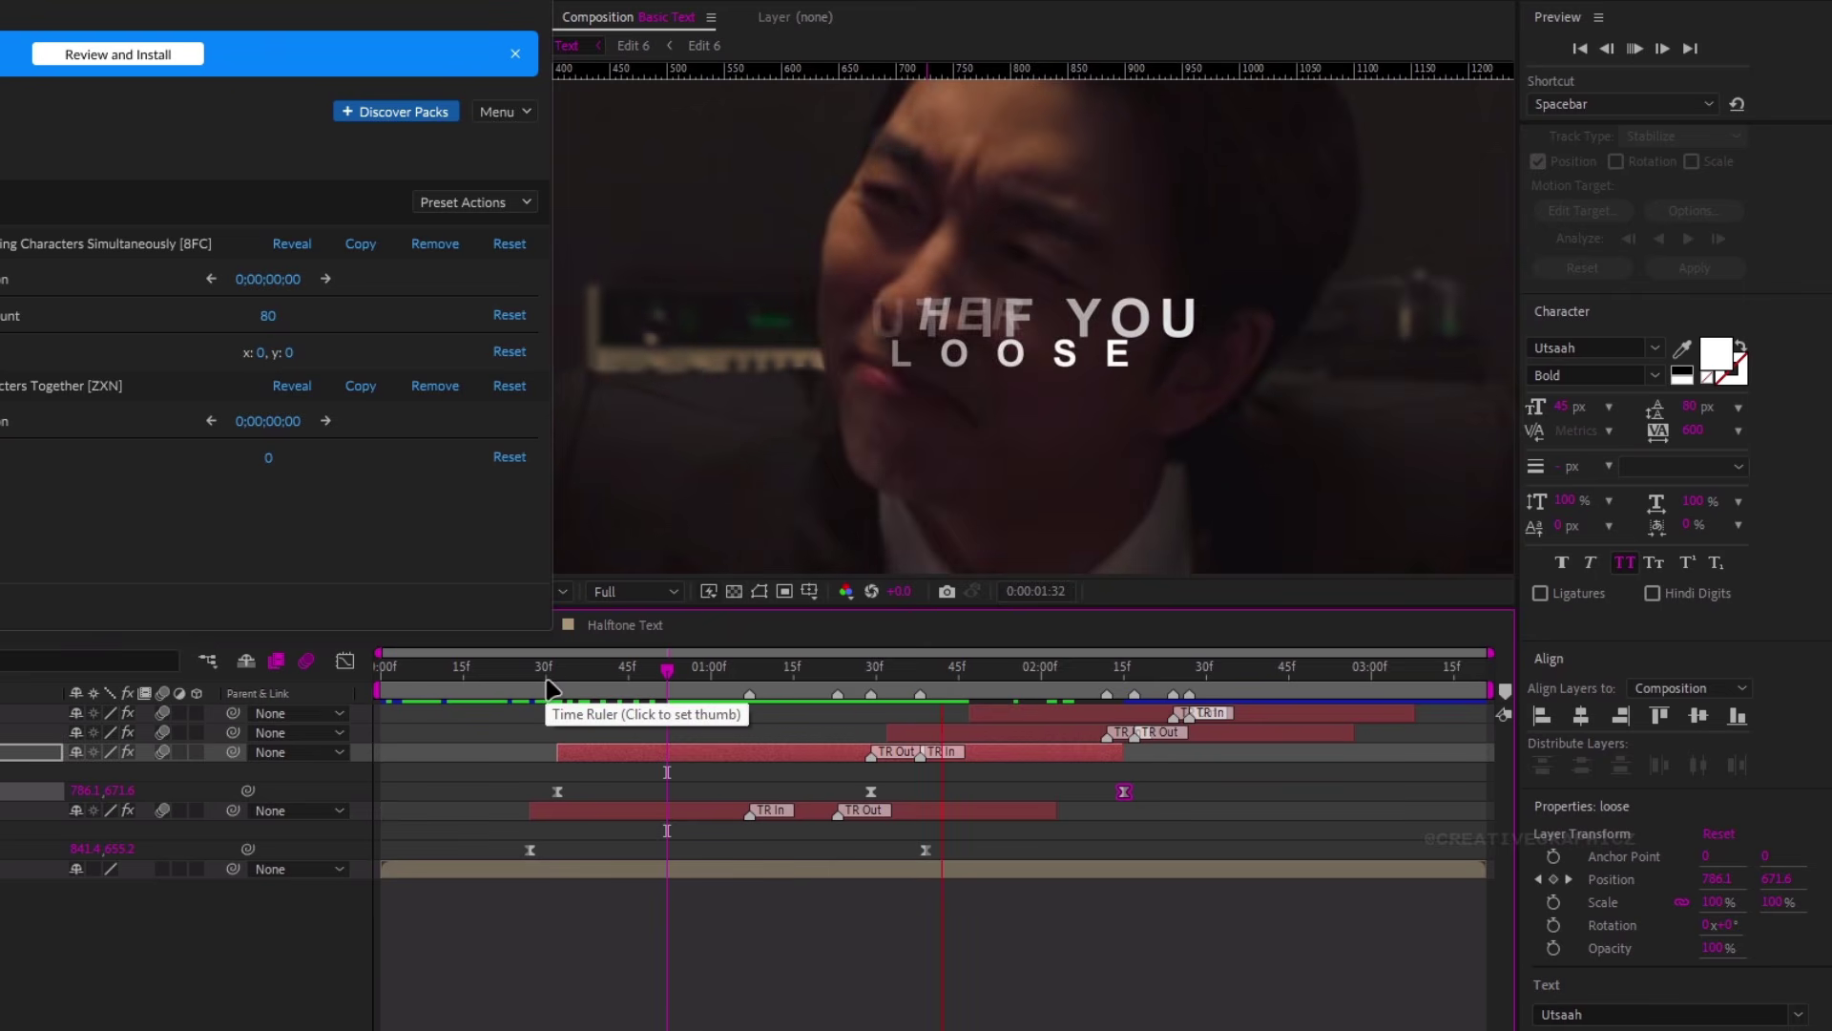
Keyframe the Position of "here's" to move down from Y 619 at the layer's start to Y 649
{"action": "left_click_drag", "start_coordinate": [869, 685], "coordinate": [1014, 743]}
{"action": "left_click", "coordinate": [1014, 734]}
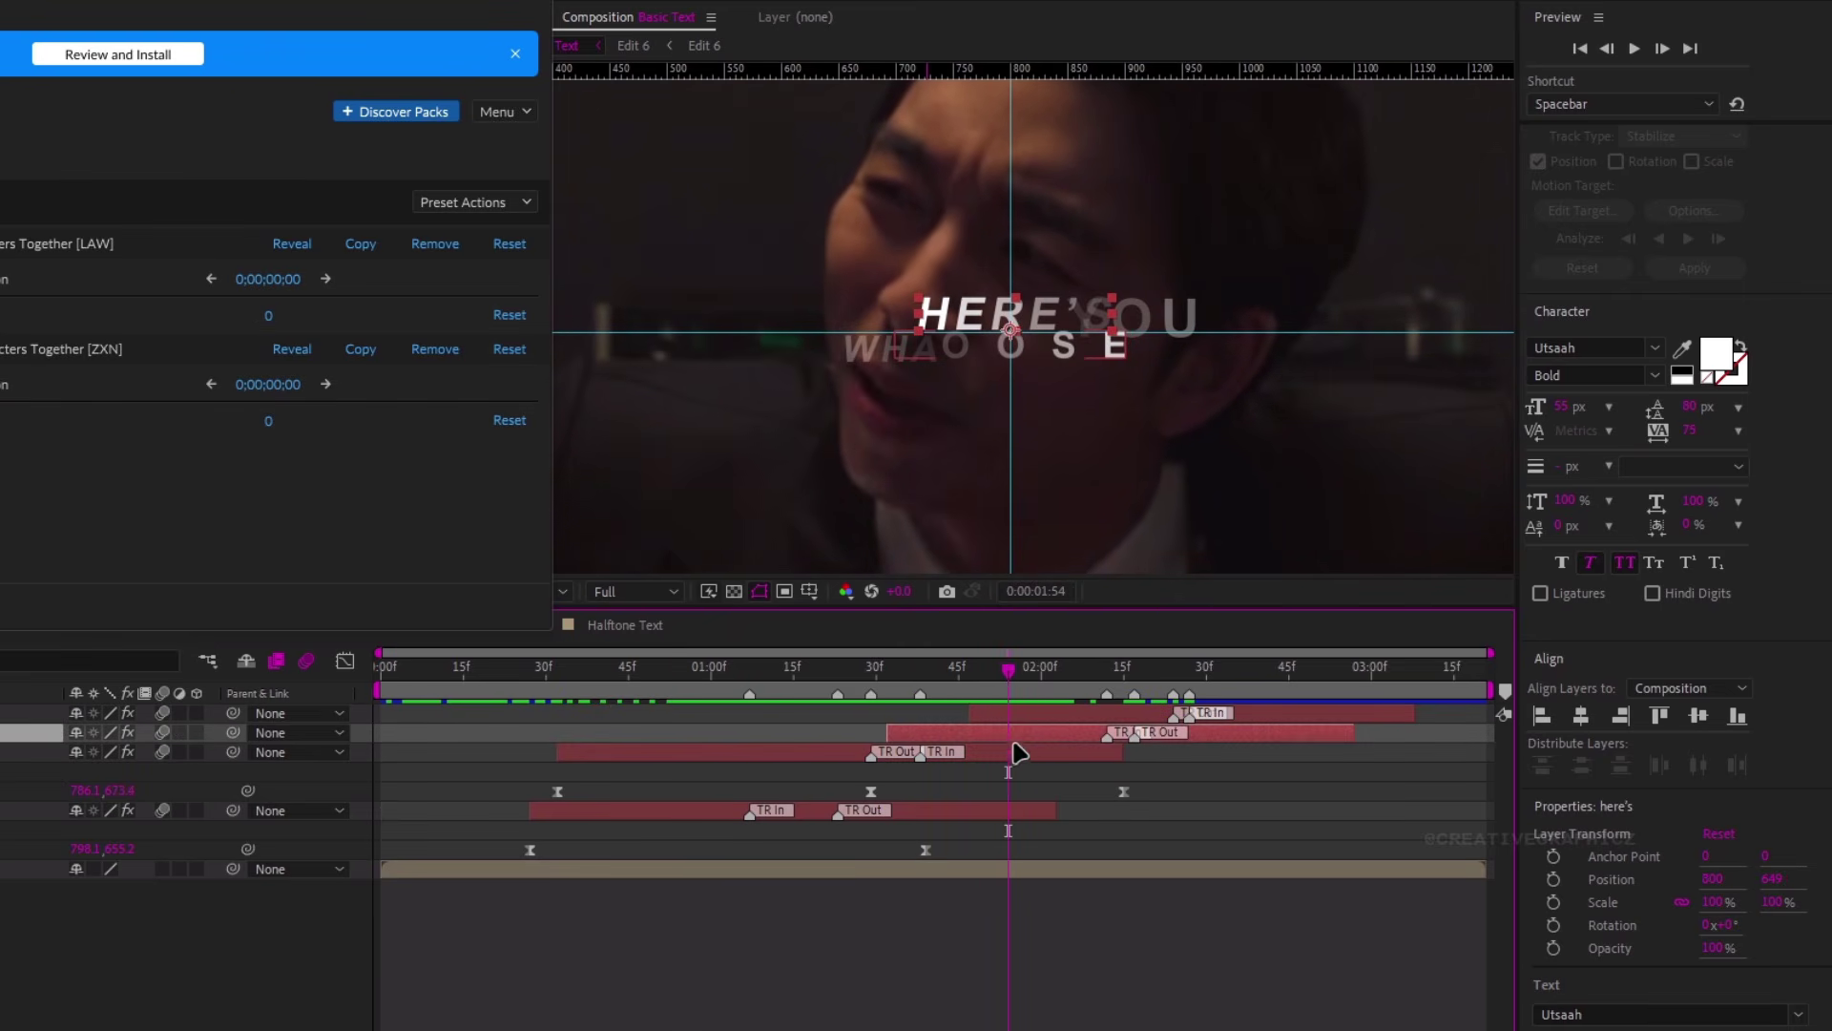
{"action": "key", "text": "p"}
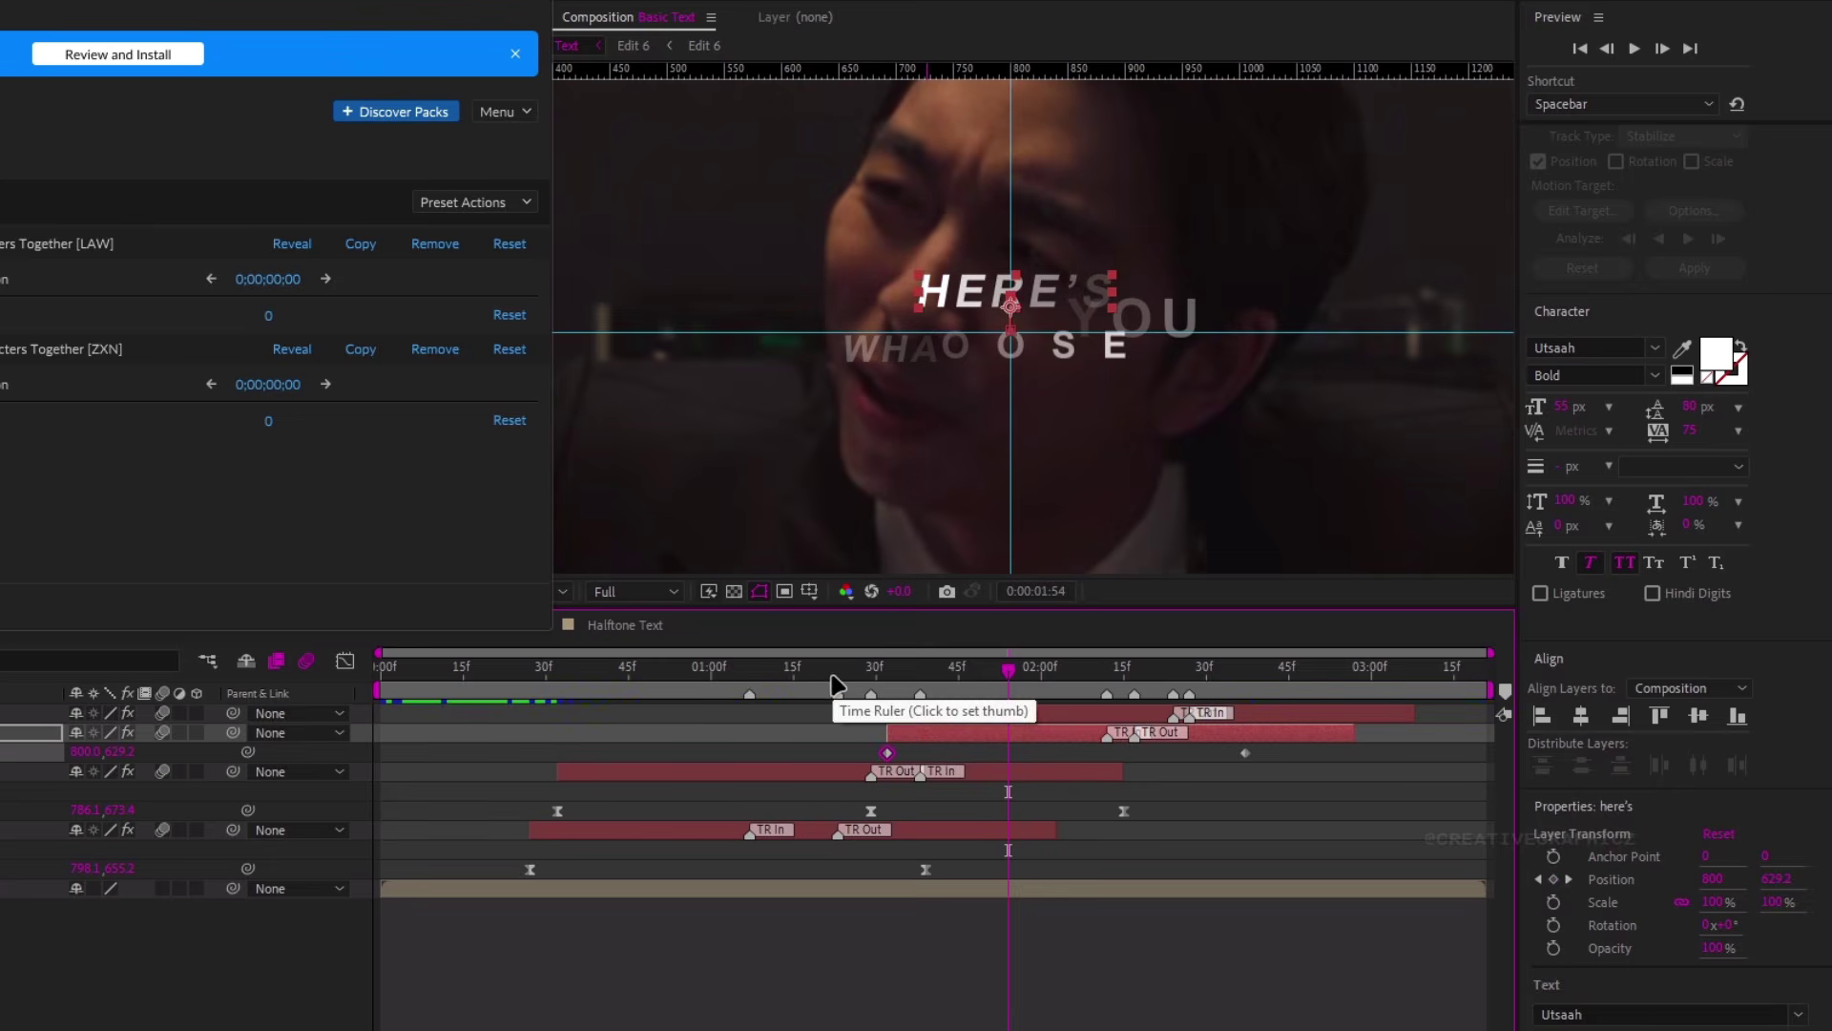
Keyframe the Position of "what happens" to rise from Y 689.5 at the layer's start to its original height
{"action": "left_click", "coordinate": [1043, 712]}
{"action": "key", "text": "p"}
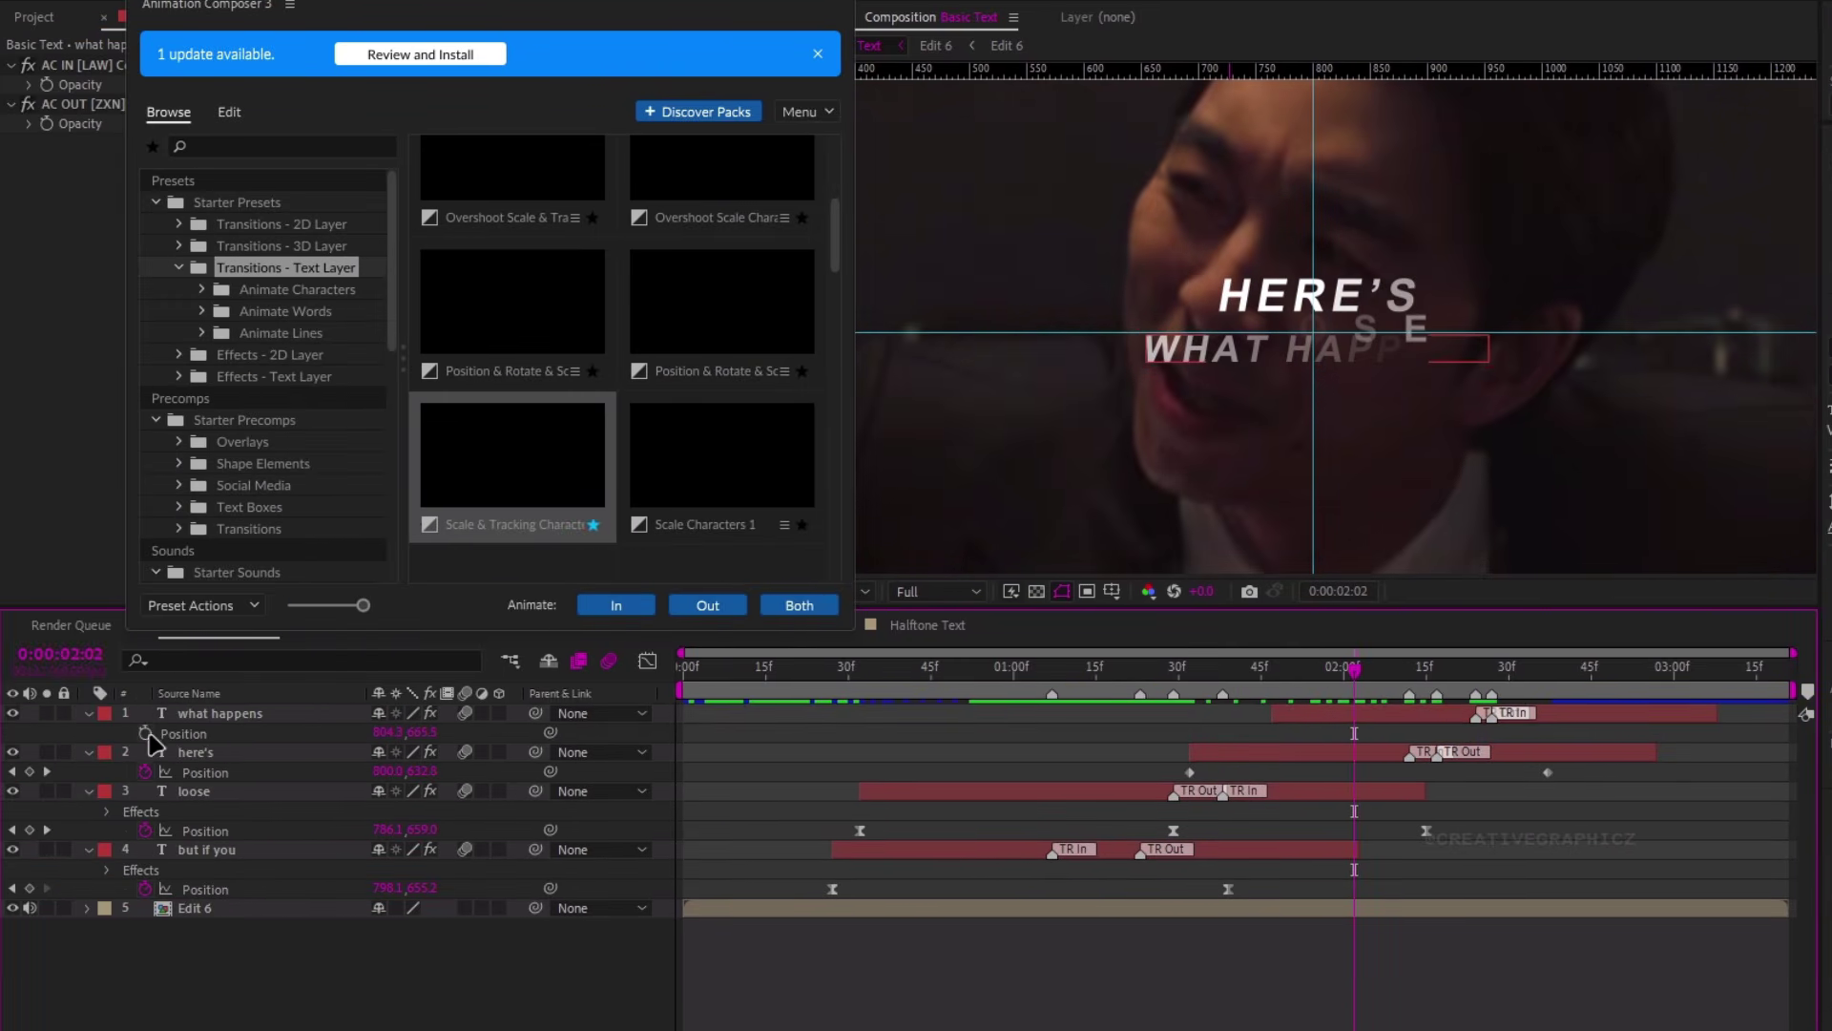
{"action": "left_click", "coordinate": [147, 734]}
{"action": "left_click_drag", "start_coordinate": [1355, 734], "coordinate": [1601, 742]}
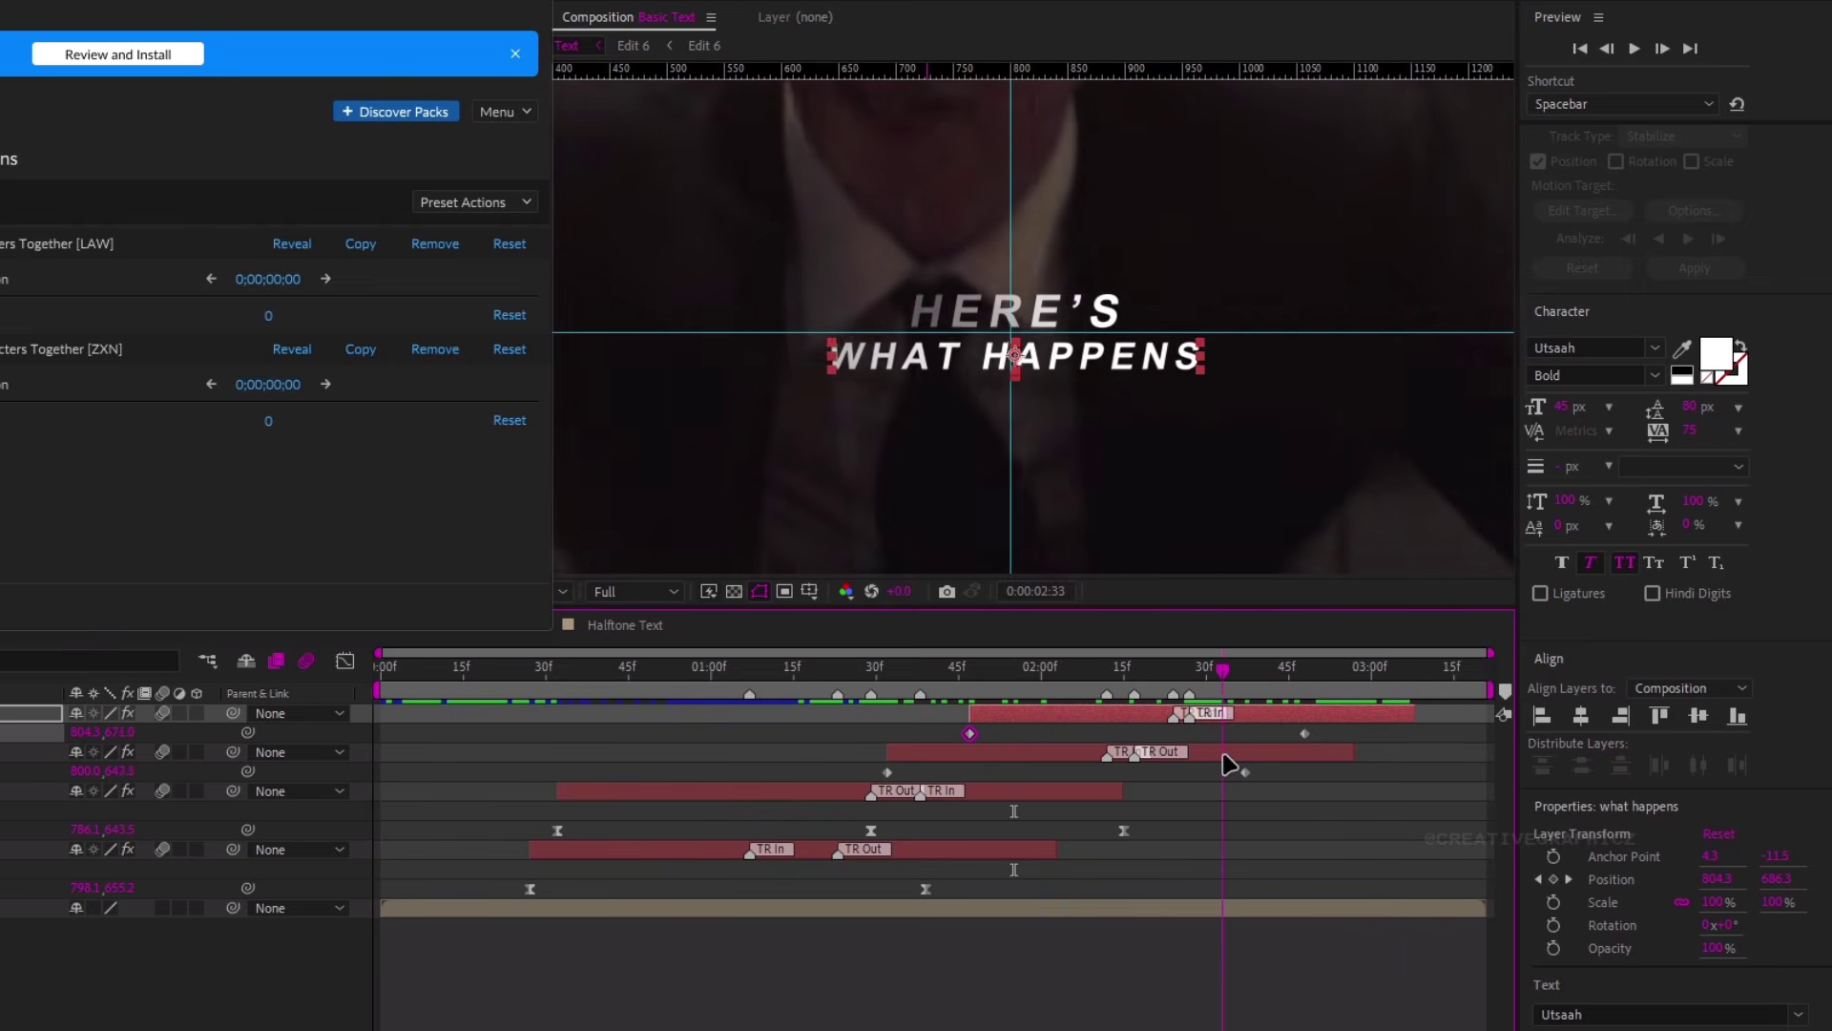
Delay the second Position keyframe of "what happens" to about 0:00:02:59 and that of "here's" to about 0:00:02:47
{"action": "left_click_drag", "start_coordinate": [1305, 733], "coordinate": [1349, 733]}
{"action": "left_click", "coordinate": [1301, 771]}
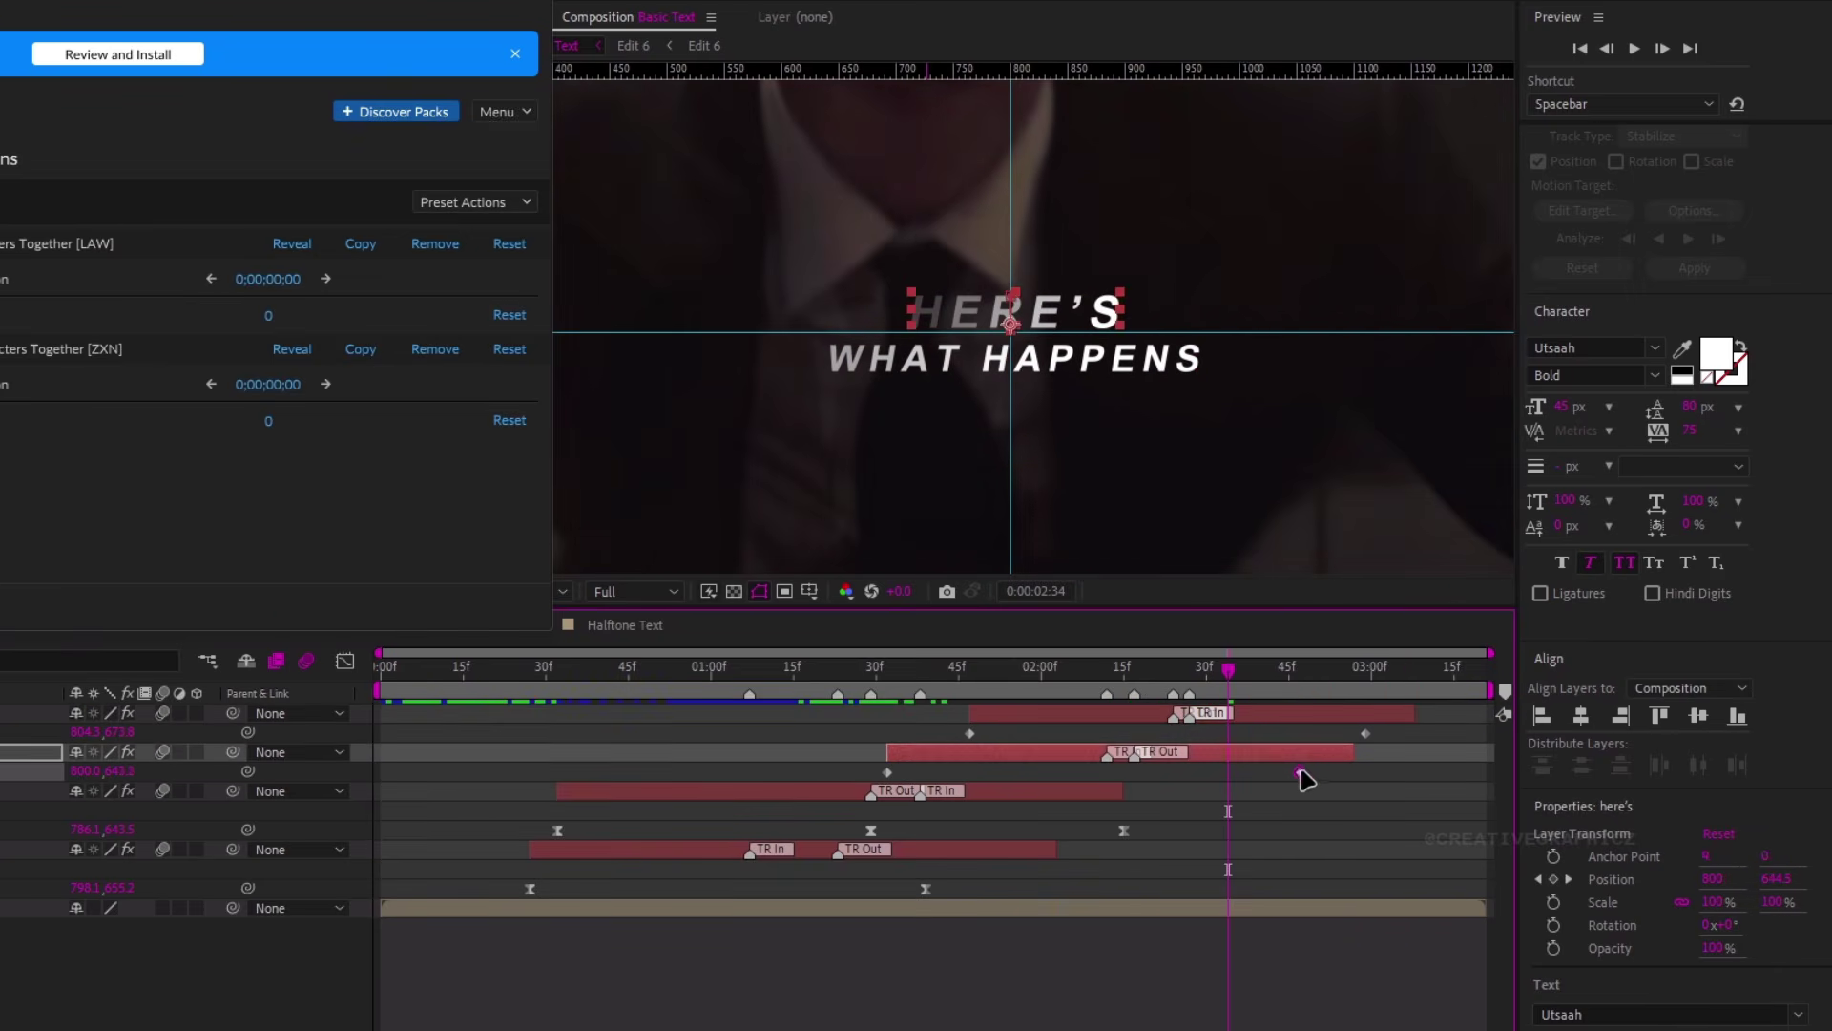
{"action": "left_click", "coordinate": [1107, 668]}
{"action": "left_click_drag", "start_coordinate": [1274, 706], "coordinate": [1200, 718]}
Apply Easy Ease to all Position keyframes of "what happens" and "here's"
{"action": "left_click_drag", "start_coordinate": [1399, 730], "coordinate": [927, 744]}
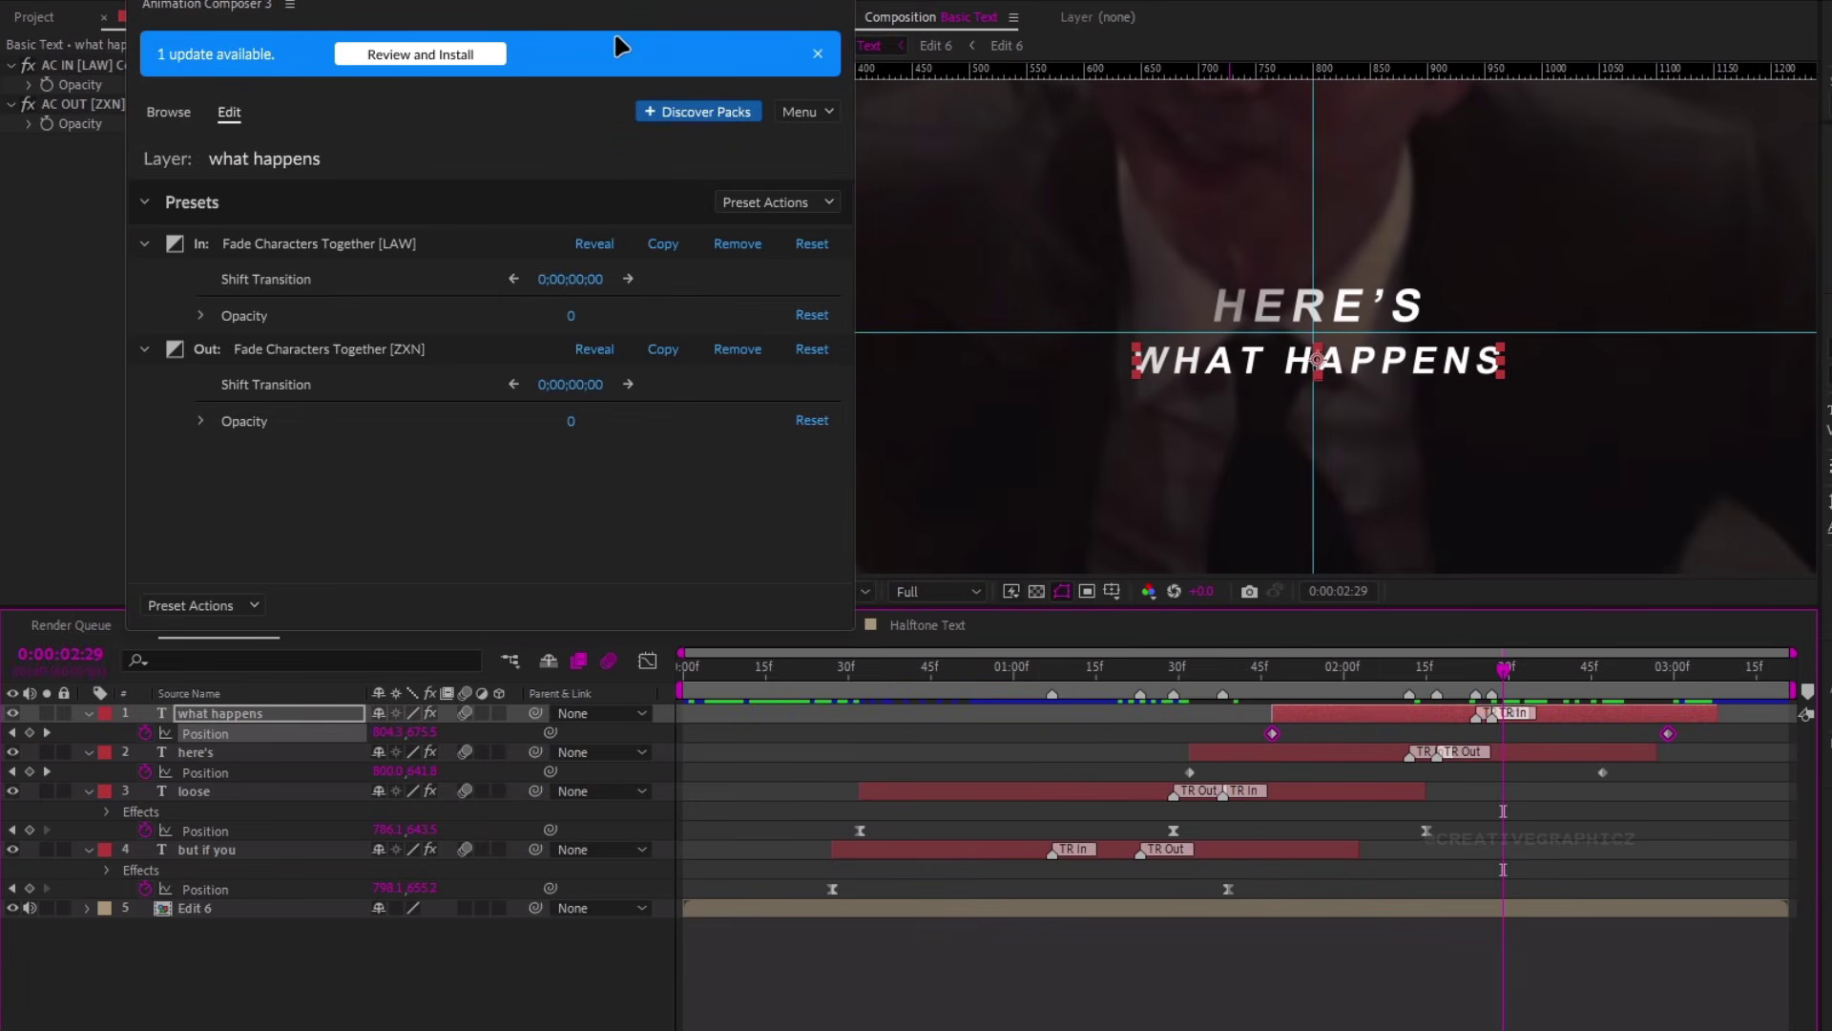
{"action": "left_click_drag", "start_coordinate": [1708, 723], "coordinate": [1136, 785]}
{"action": "key", "text": "F9"}
{"action": "left_click_drag", "start_coordinate": [621, 21], "coordinate": [553, 0]}
{"action": "left_click", "coordinate": [558, 339]}
Preview the complete text animation and check how all four text layers move over the footage
{"action": "left_click", "coordinate": [823, 683]}
{"action": "key", "text": "space"}
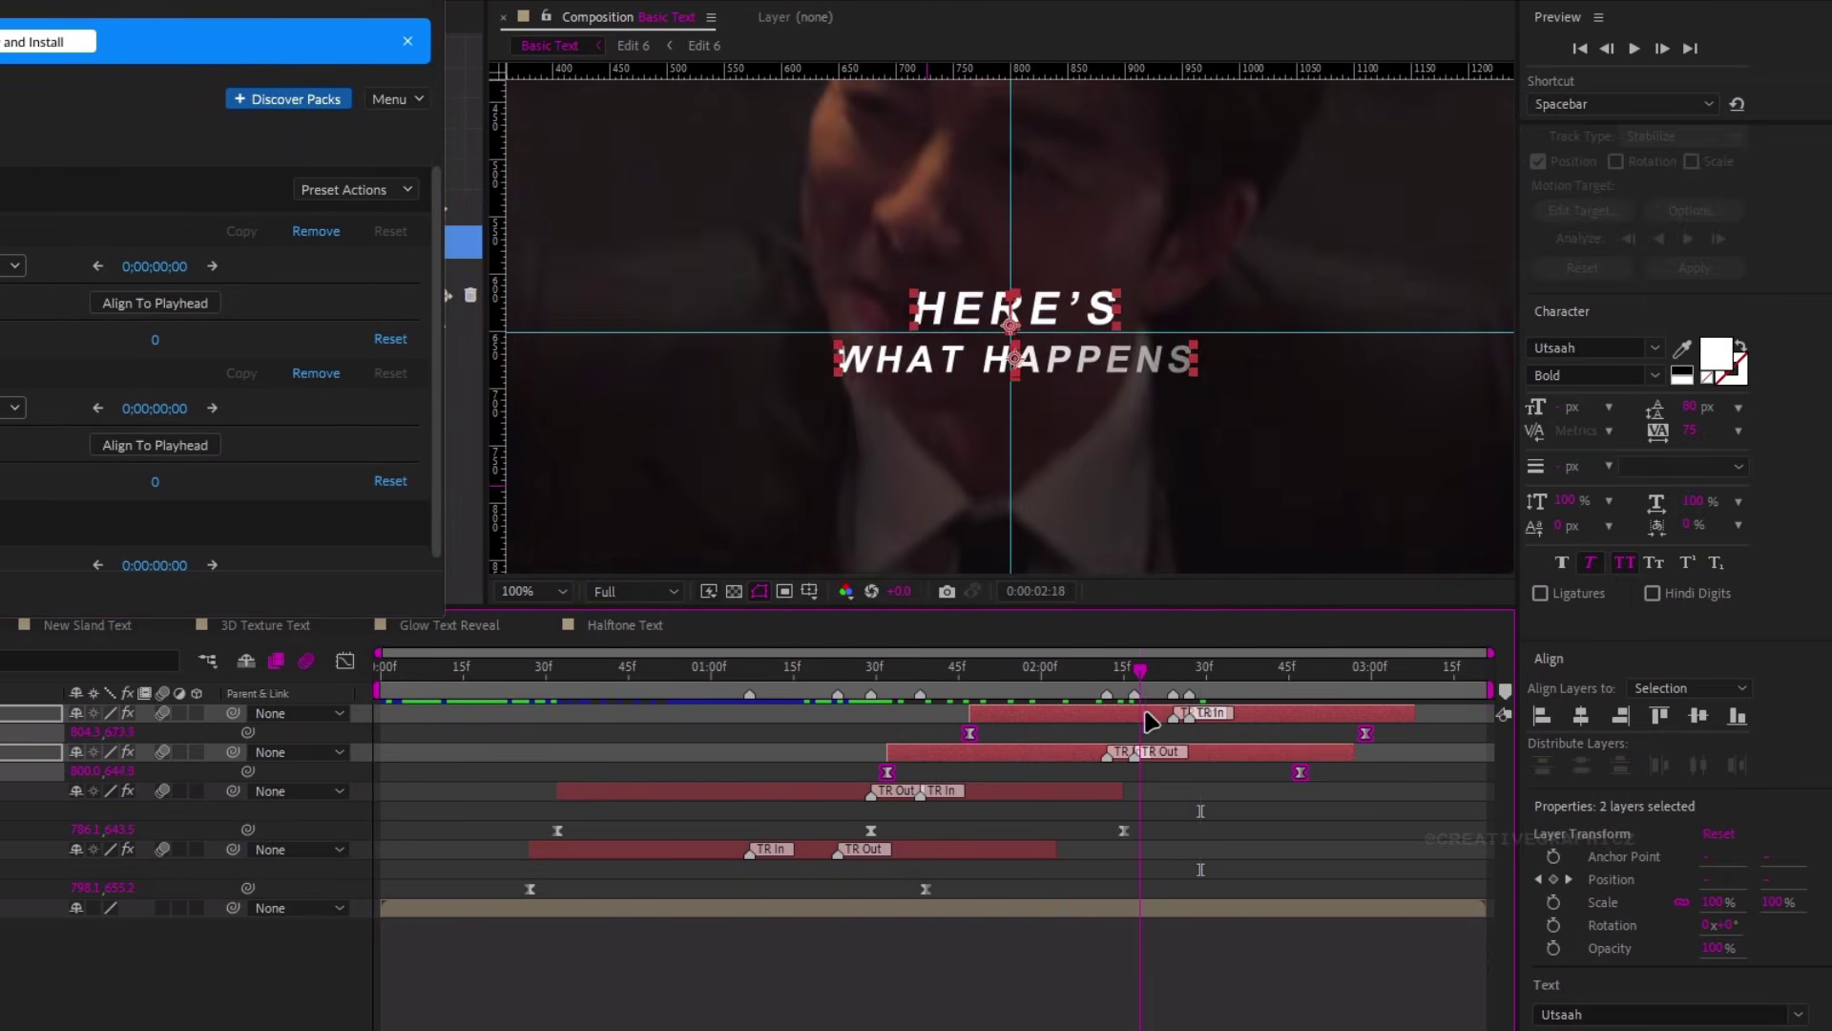
{"action": "left_click", "coordinate": [750, 666]}
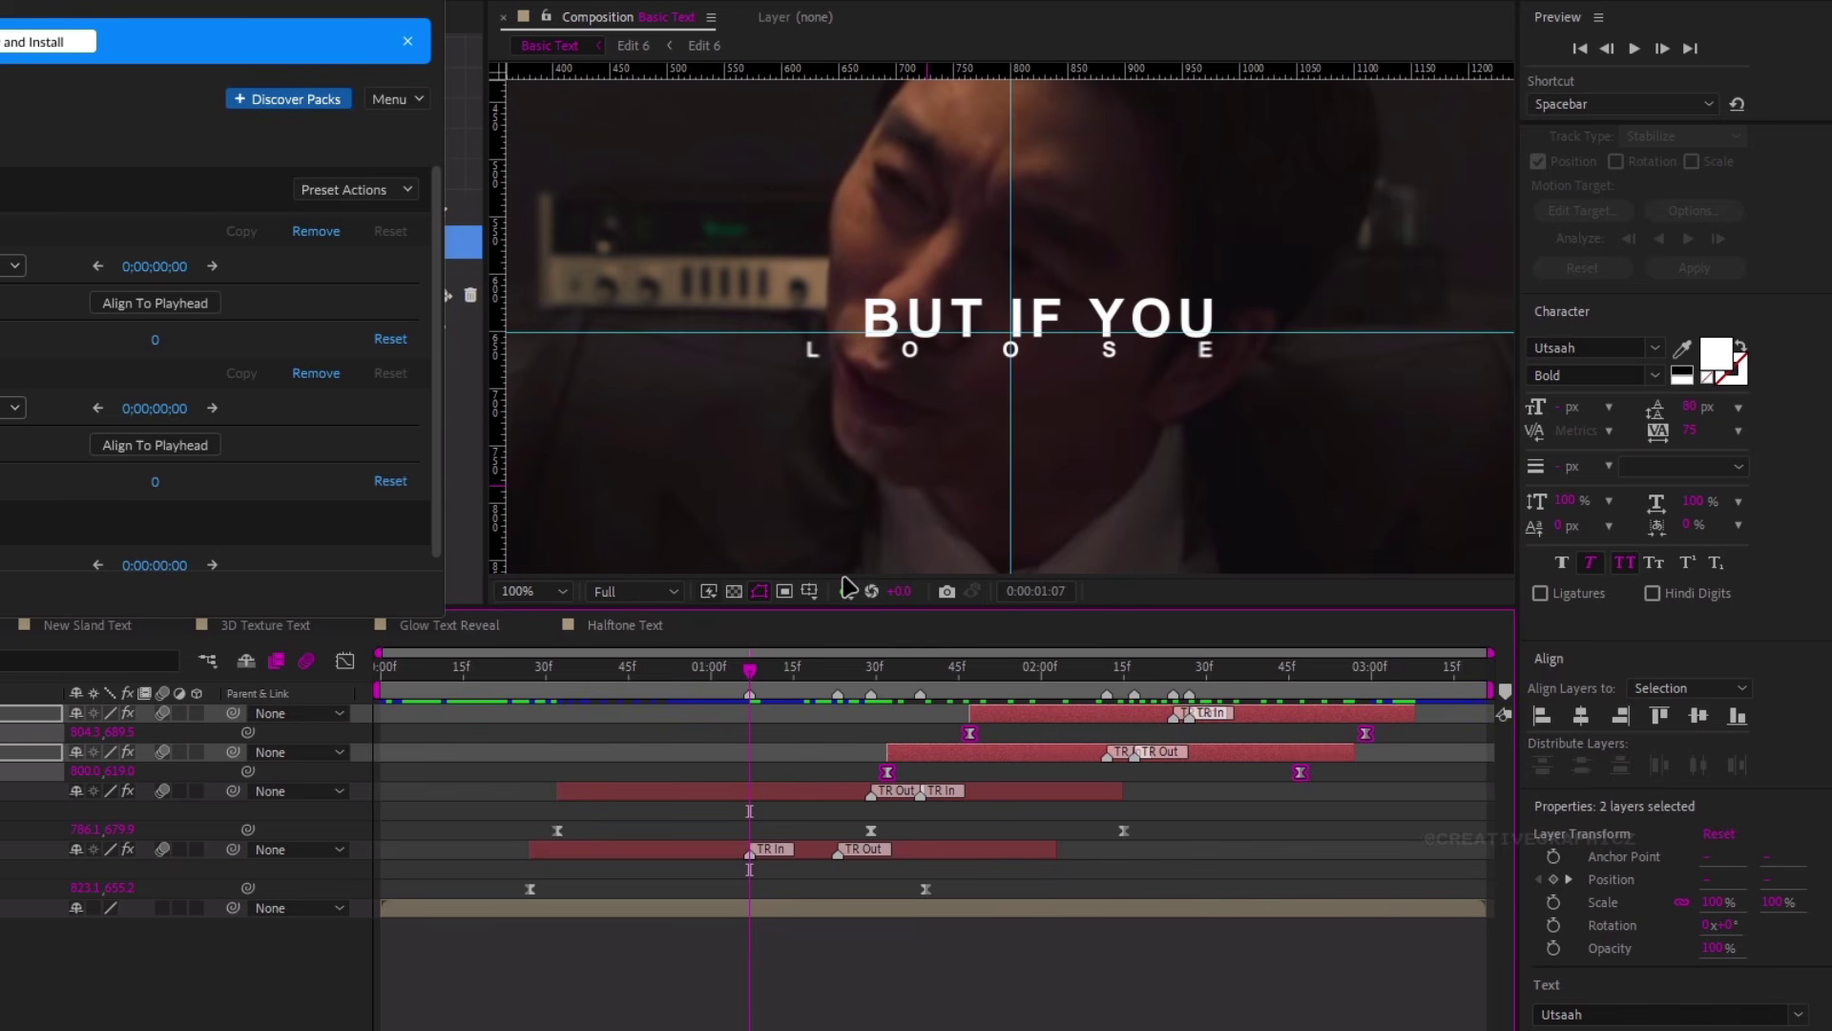
{"action": "key", "text": "space"}
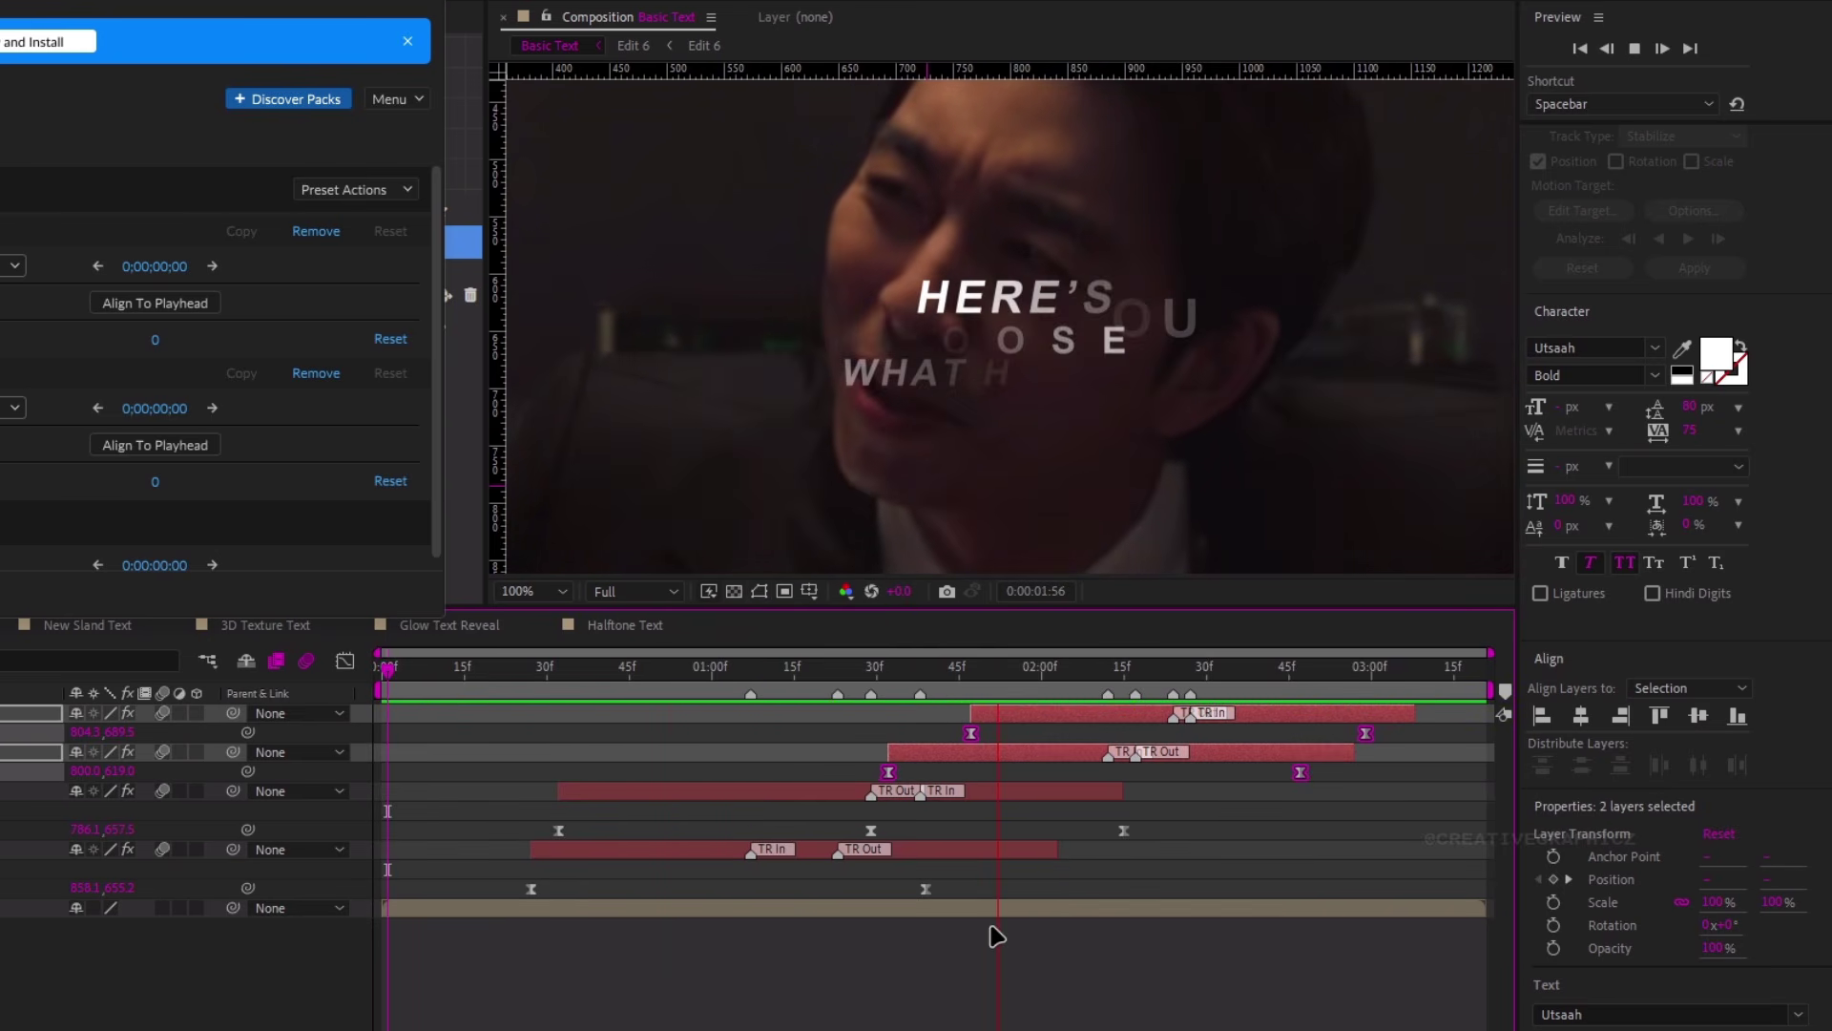
{"action": "scroll", "coordinate": [925, 468], "scroll_direction": "down", "scroll_amount": 2}
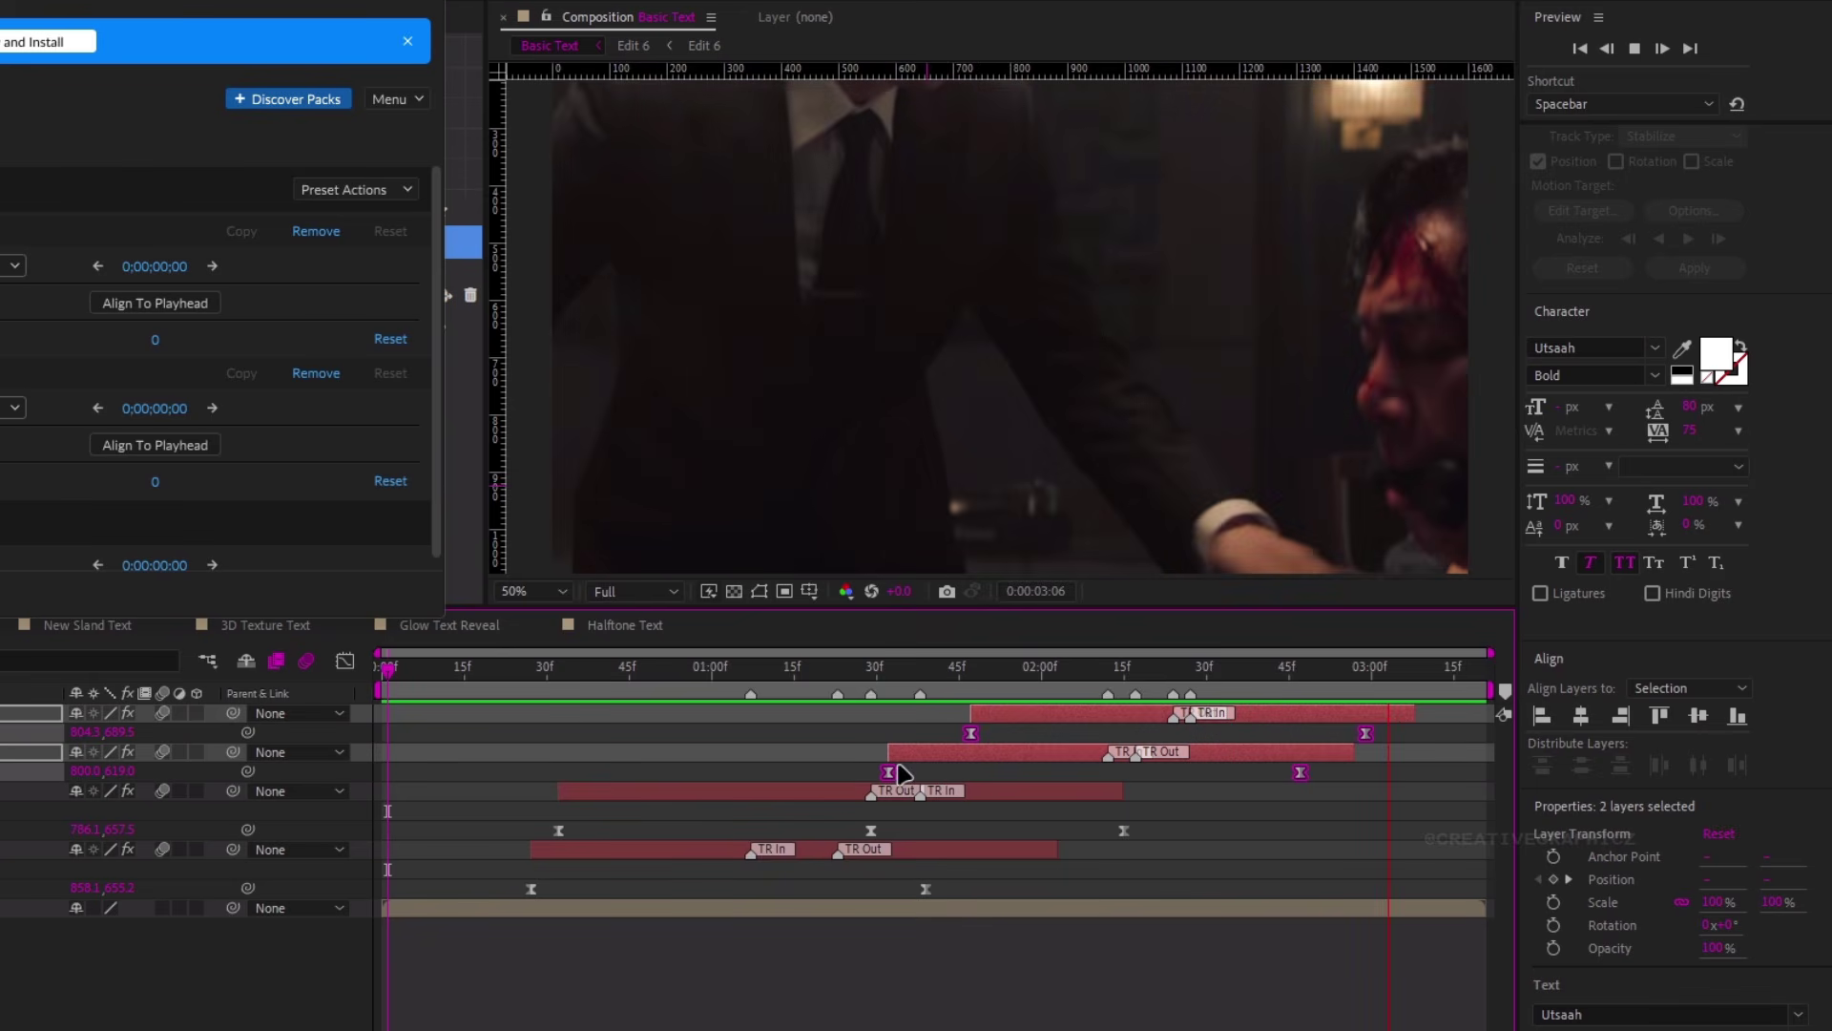
Apply the favourited Wiggly Position & Rotate Characters text effect from Animation Composer to "but if you" and inspect it around 0:00:01:21
{"action": "left_click_drag", "start_coordinate": [716, 668], "coordinate": [769, 744]}
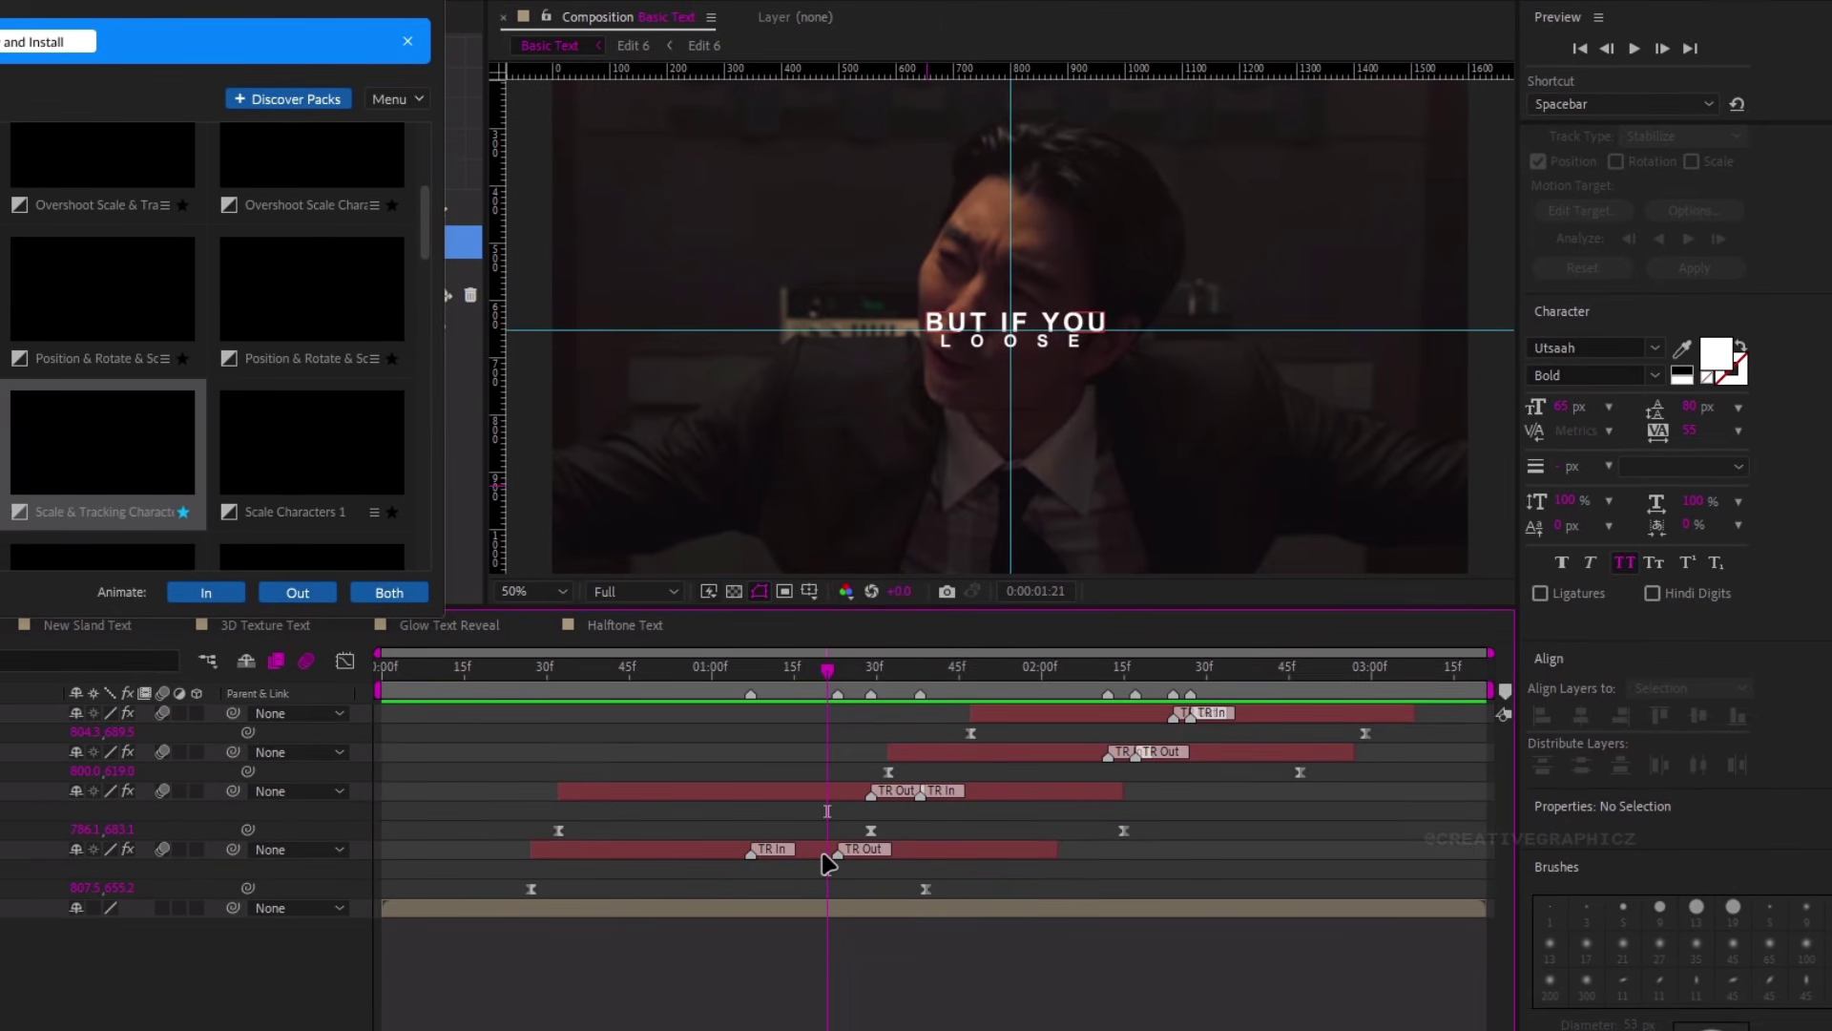
{"action": "left_click", "coordinate": [824, 852]}
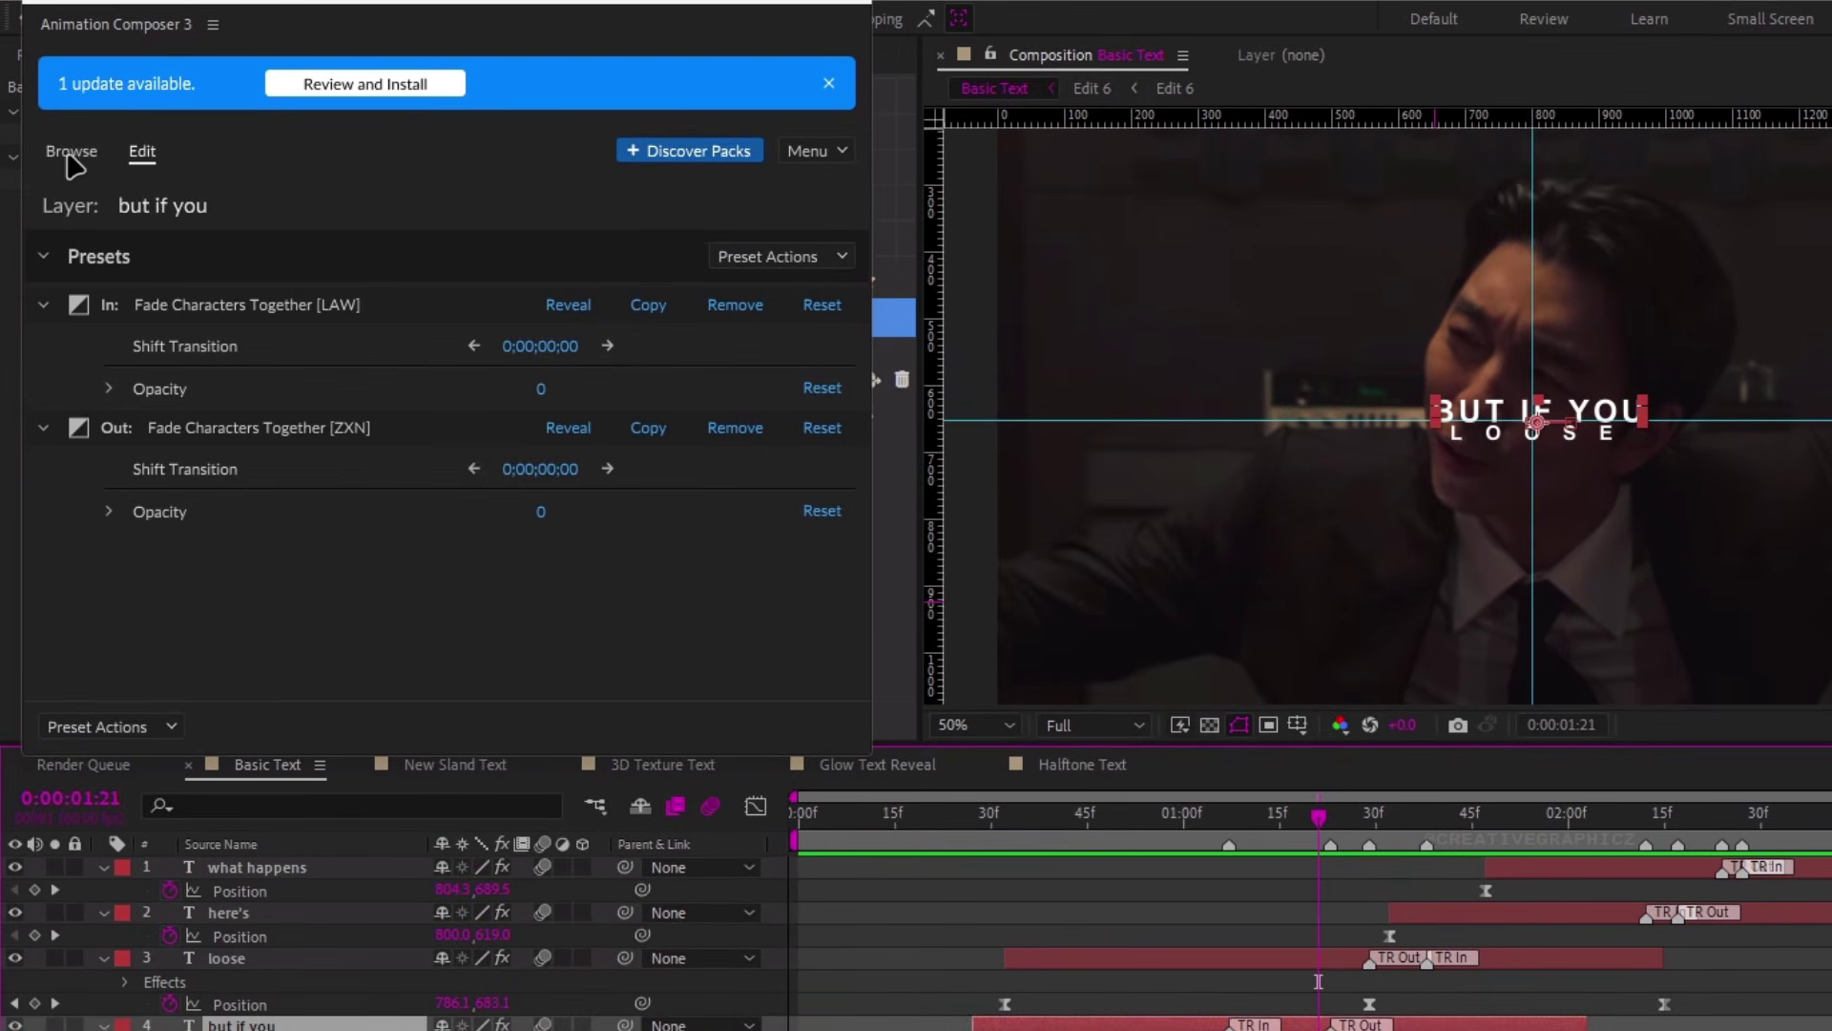
{"action": "left_click", "coordinate": [71, 151]}
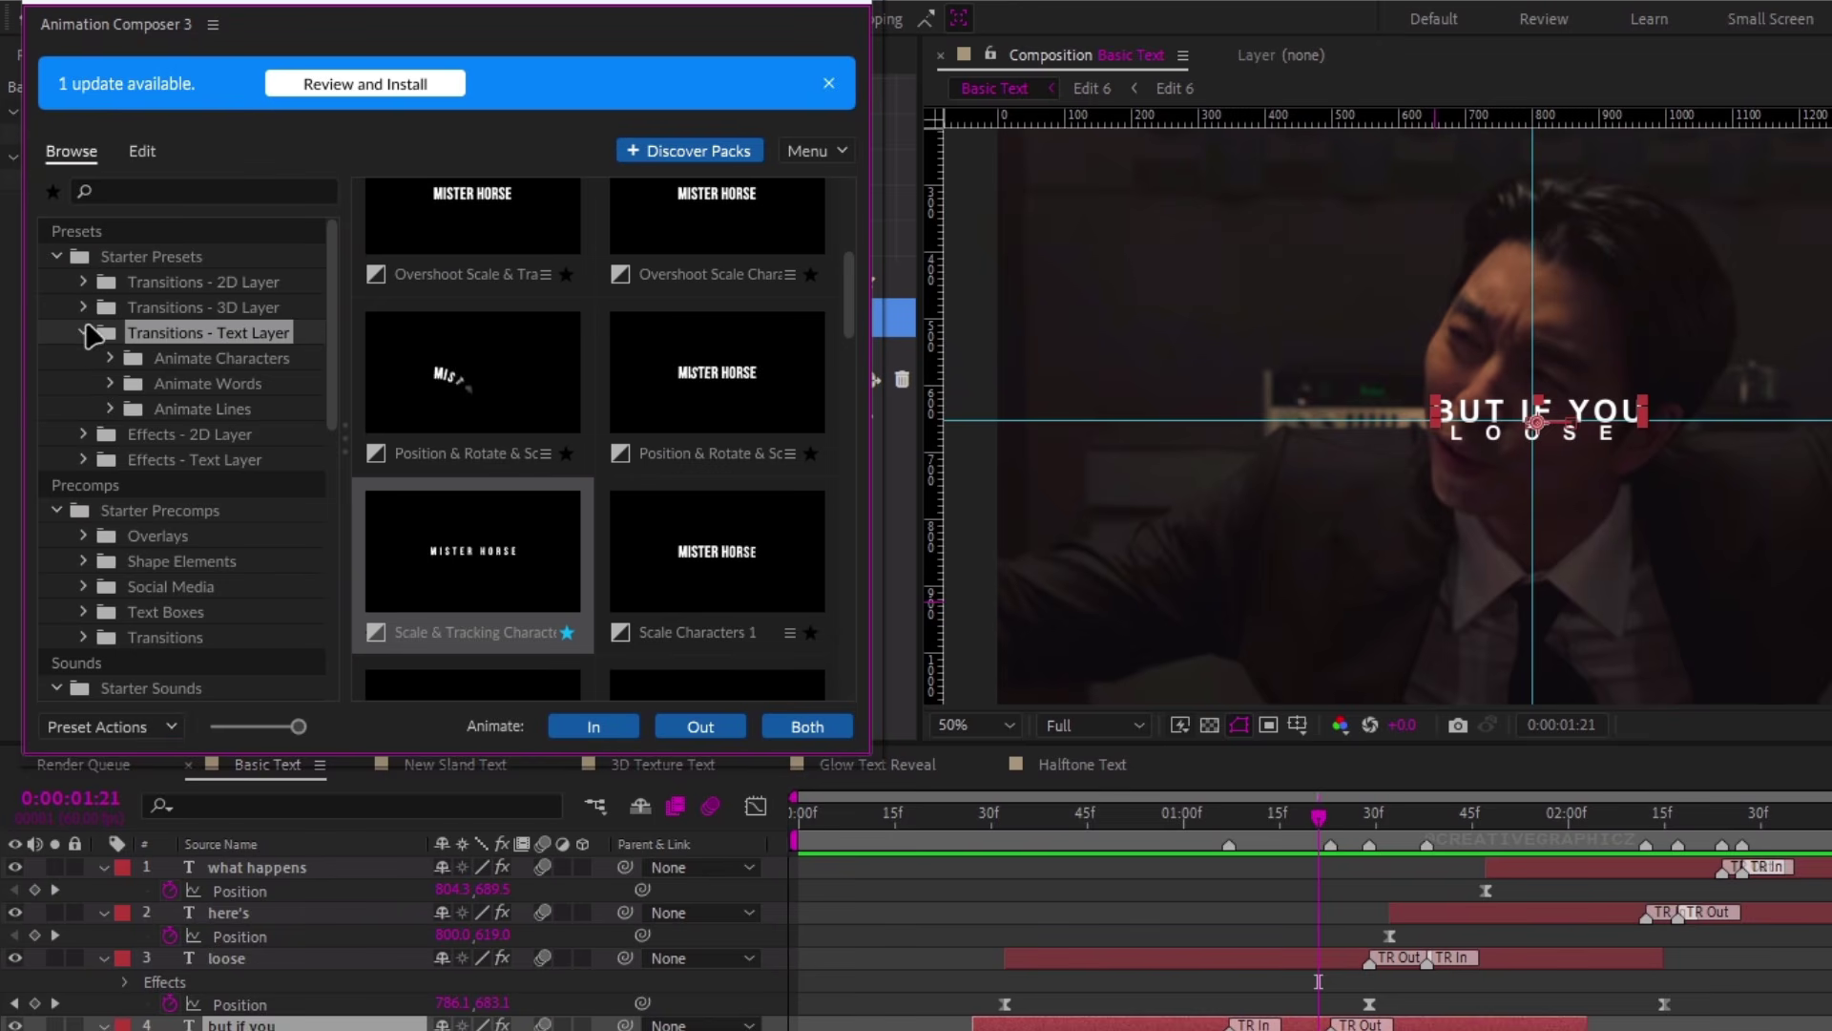
{"action": "left_click", "coordinate": [84, 332]}
{"action": "left_click", "coordinate": [84, 382]}
{"action": "left_click", "coordinate": [227, 386]}
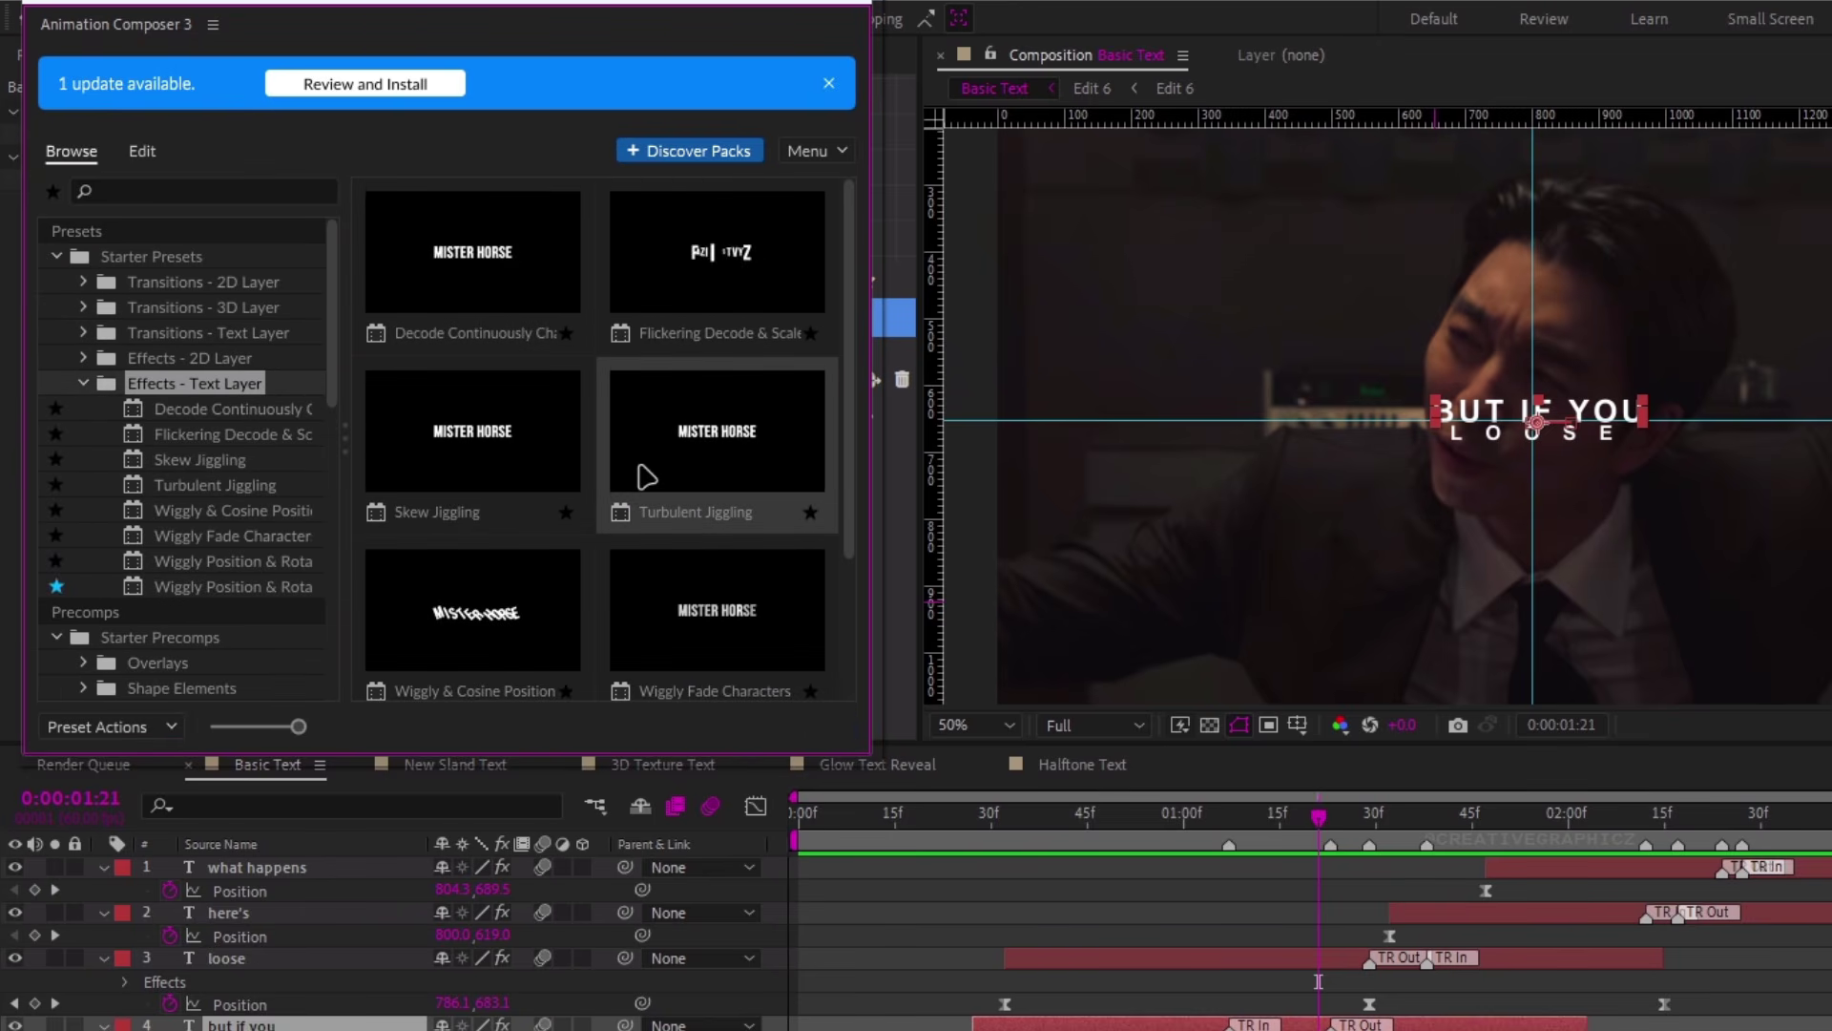
{"action": "scroll", "coordinate": [671, 565], "scroll_direction": "down", "scroll_amount": 2}
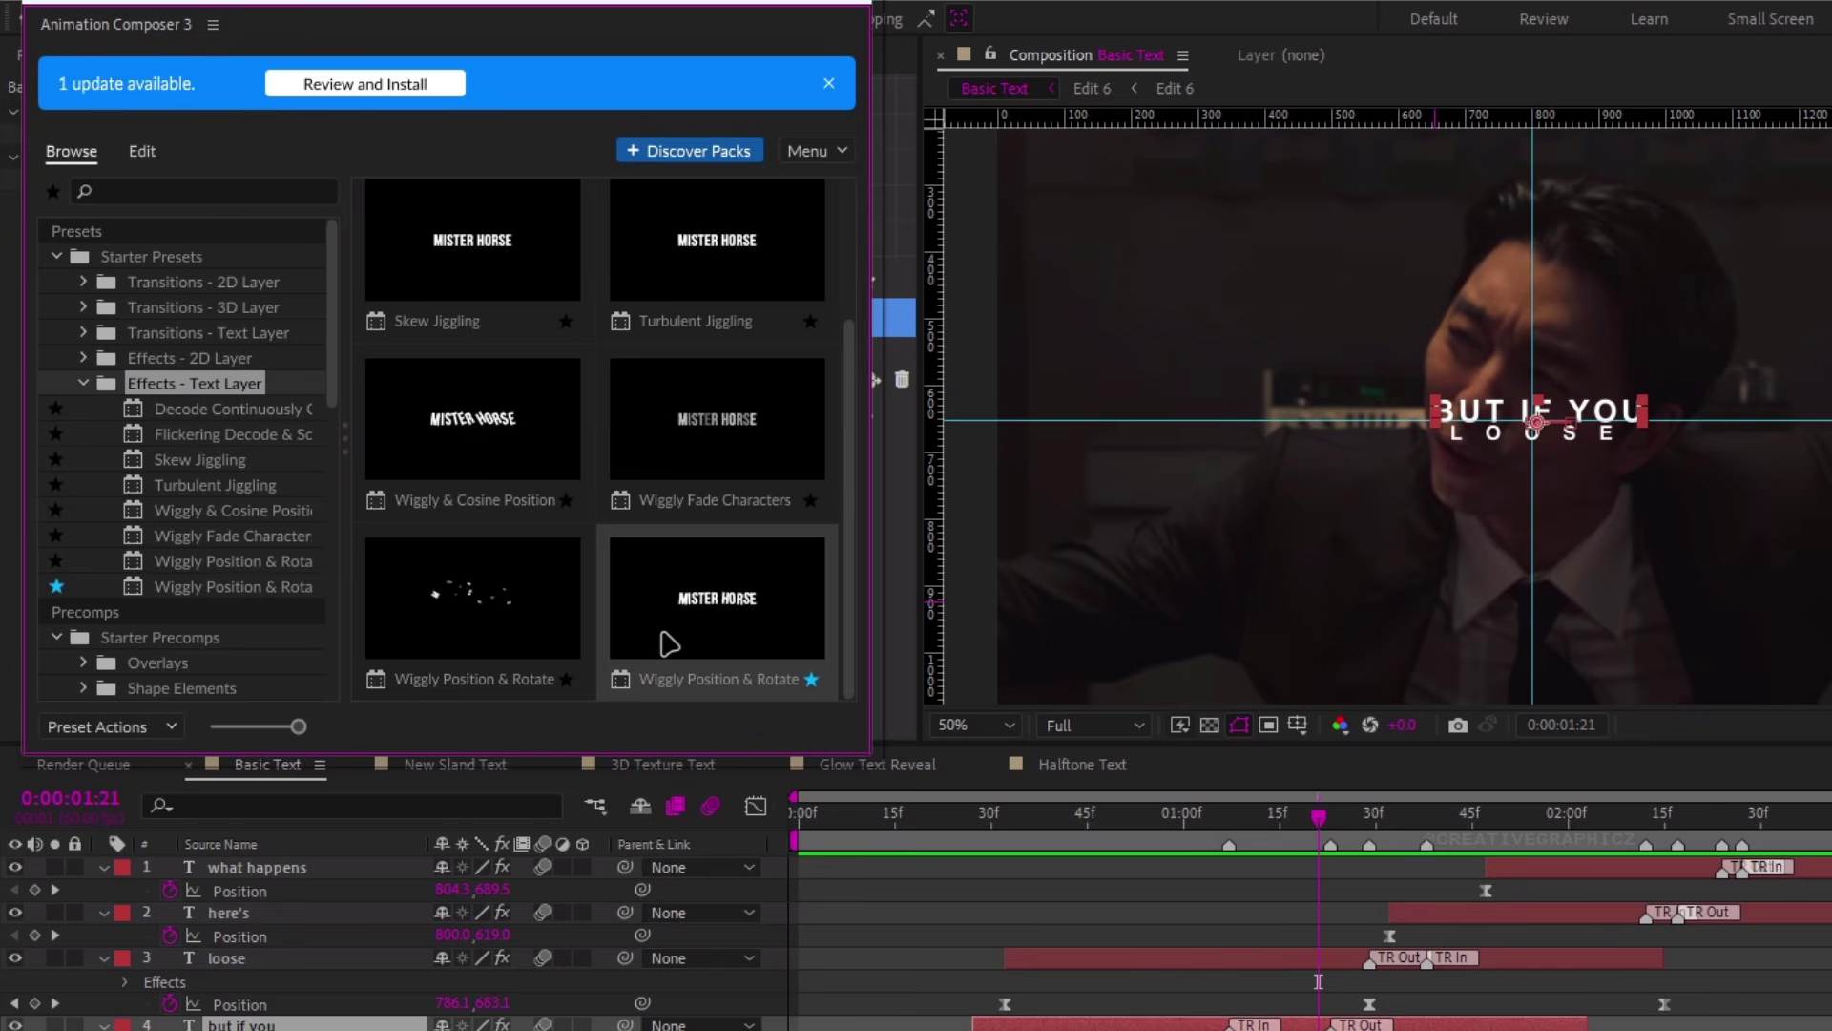
{"action": "double_click", "coordinate": [732, 635]}
{"action": "scroll", "coordinate": [1529, 360], "scroll_direction": "up", "scroll_amount": 2}
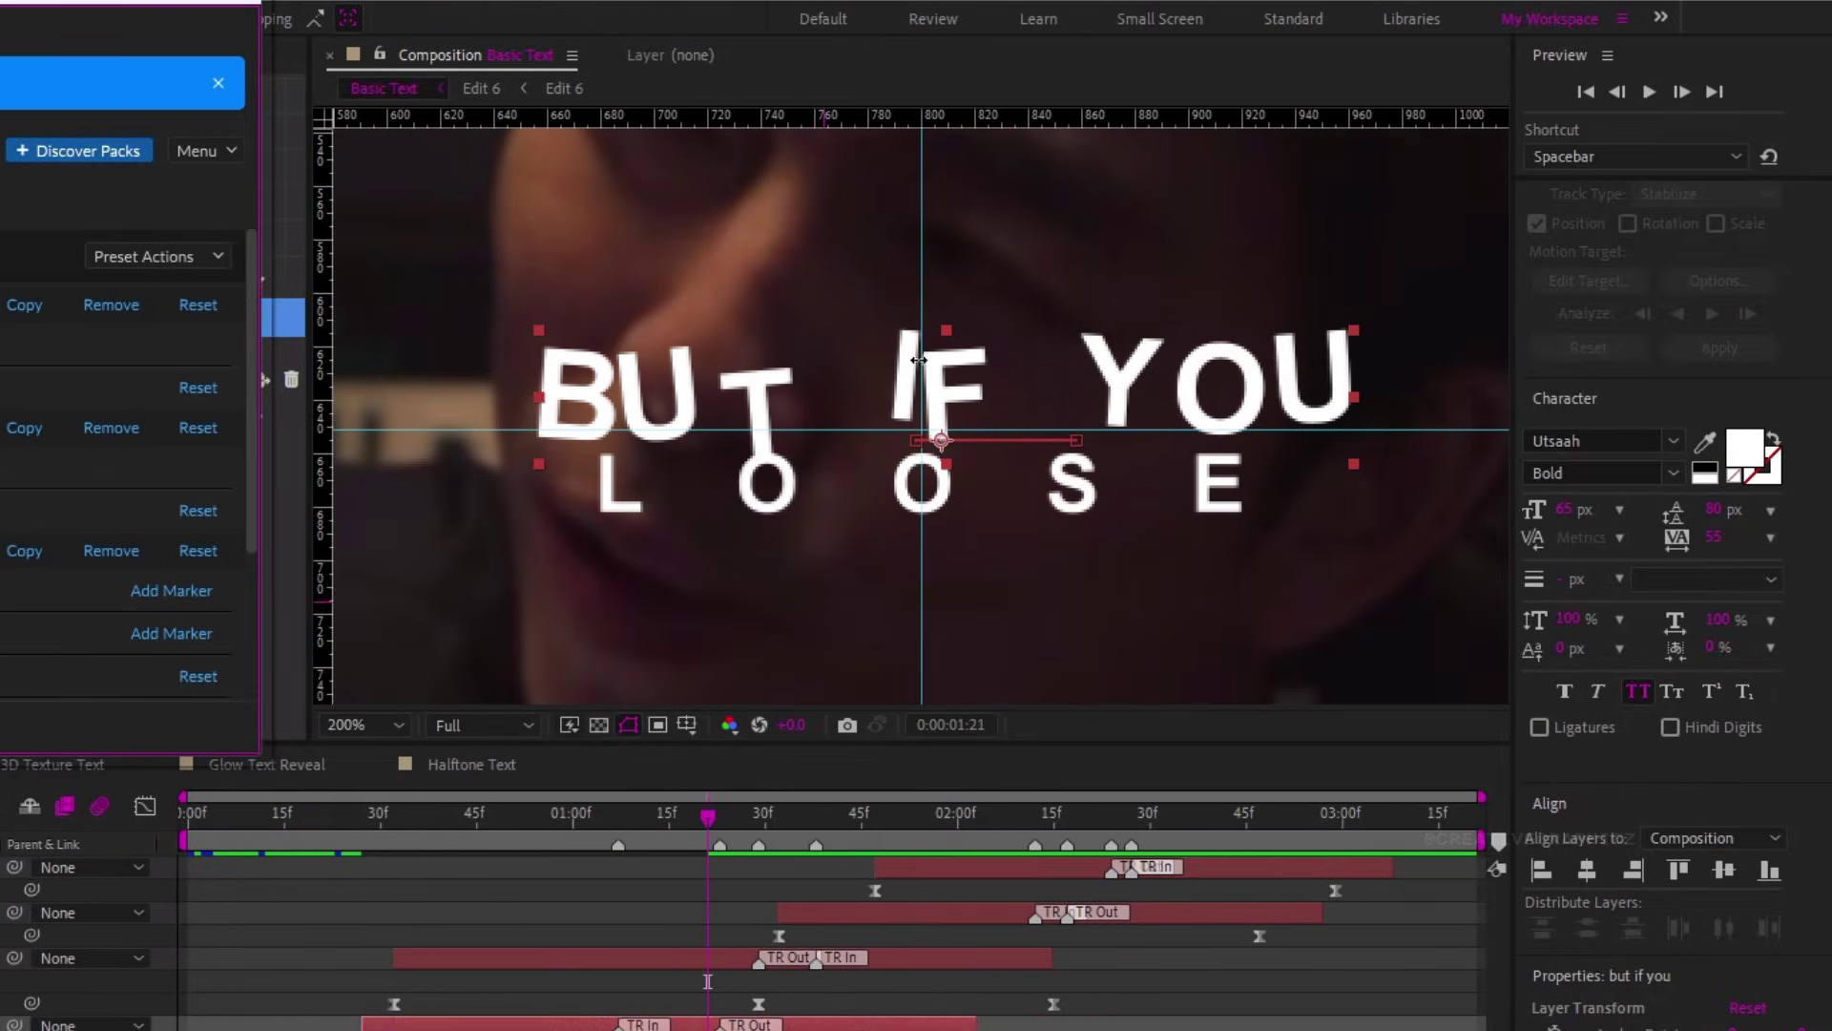
{"action": "scroll", "coordinate": [911, 420], "scroll_direction": "down", "scroll_amount": 1}
{"action": "mouse_move", "coordinate": [695, 833]}
{"action": "left_mouse_down"}
{"action": "mouse_move", "coordinate": [524, 832]}
{"action": "mouse_move", "coordinate": [720, 830]}
{"action": "mouse_move", "coordinate": [641, 844]}
{"action": "mouse_move", "coordinate": [702, 839]}
{"action": "left_mouse_up"}
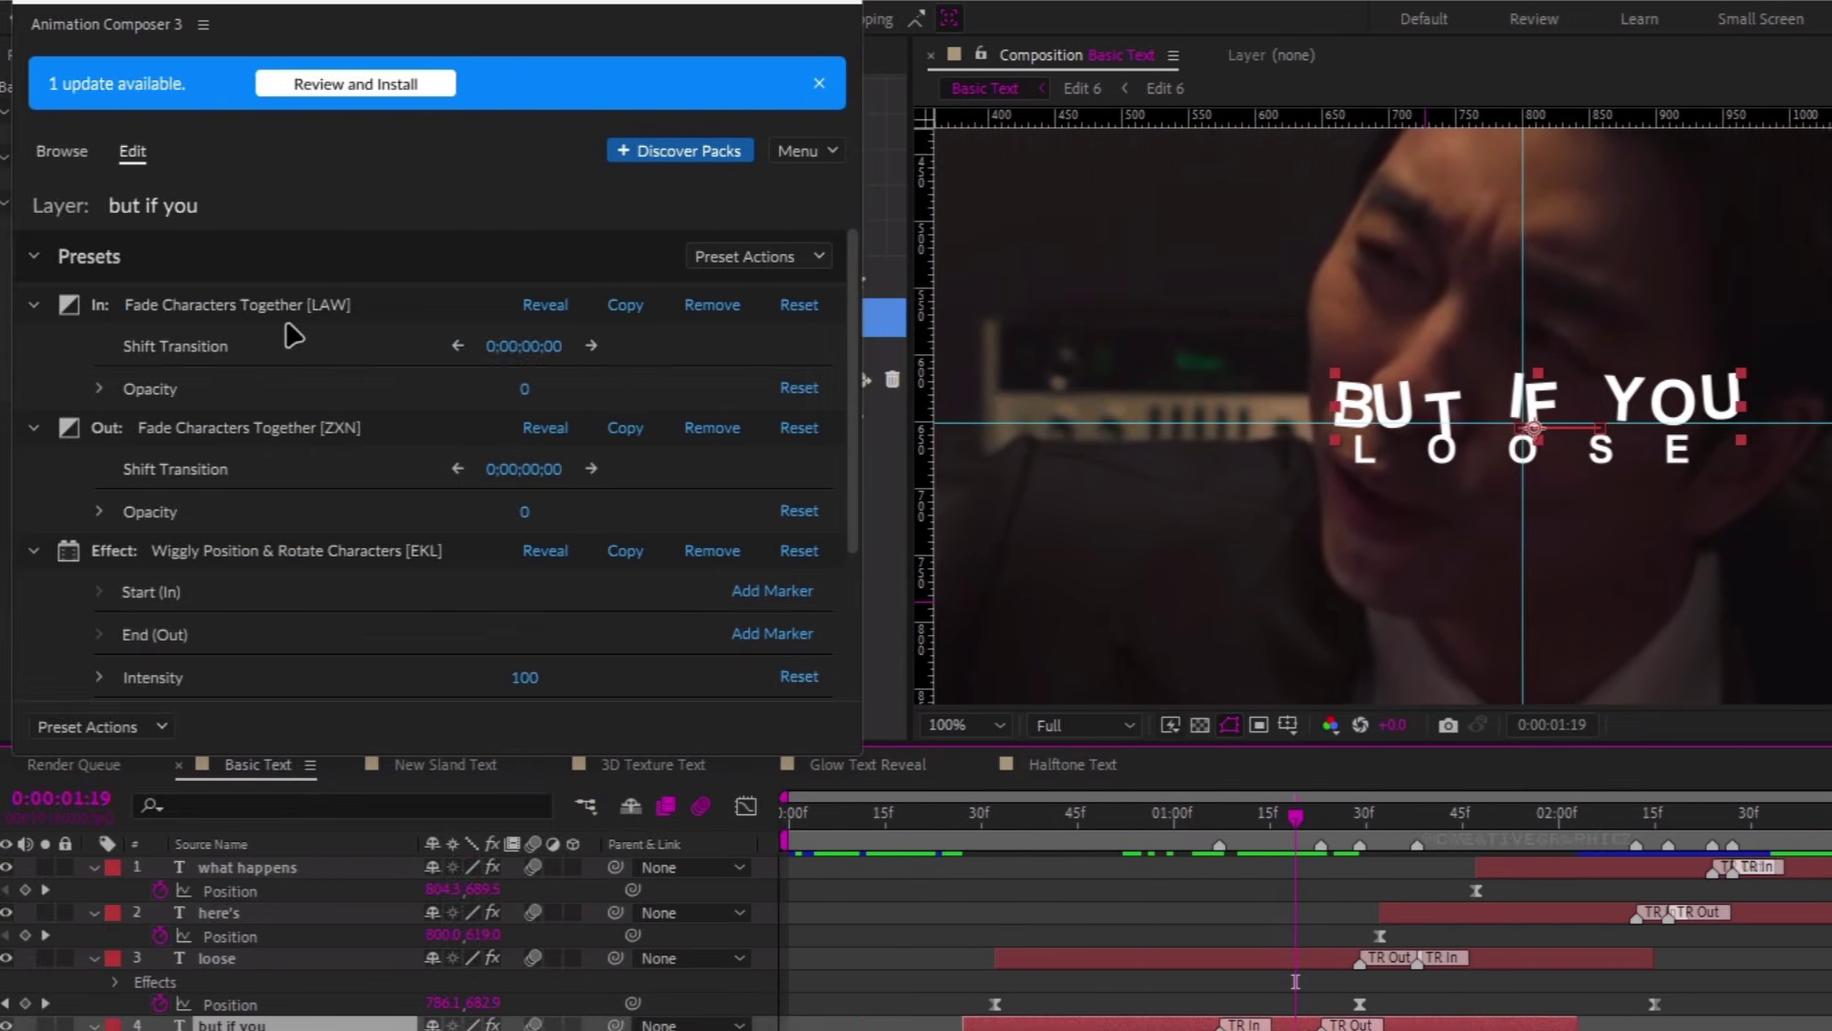
Try Intensity values of 20 and 30 for the wiggle effect on "but if you" and scrub through the result
{"action": "scroll", "coordinate": [429, 613], "scroll_direction": "down", "scroll_amount": 3}
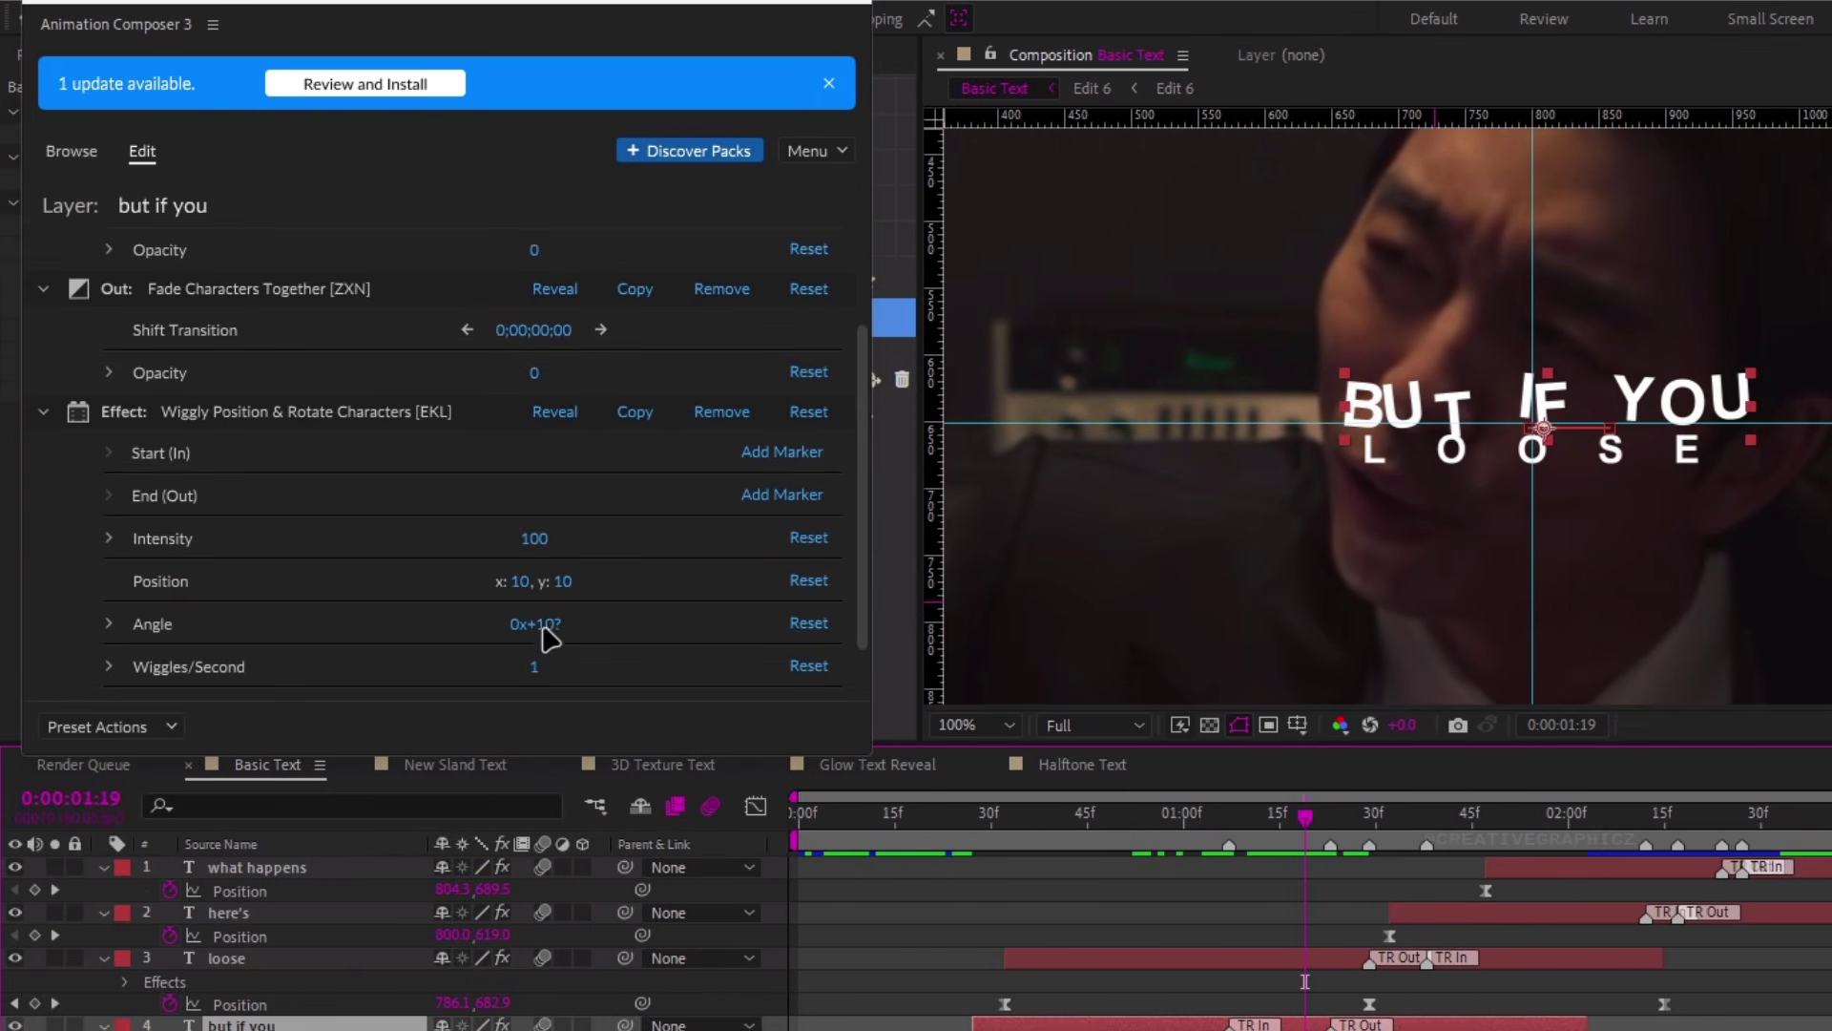
{"action": "left_click", "coordinate": [533, 542]}
{"action": "type", "text": "20"}
{"action": "key", "text": "Return"}
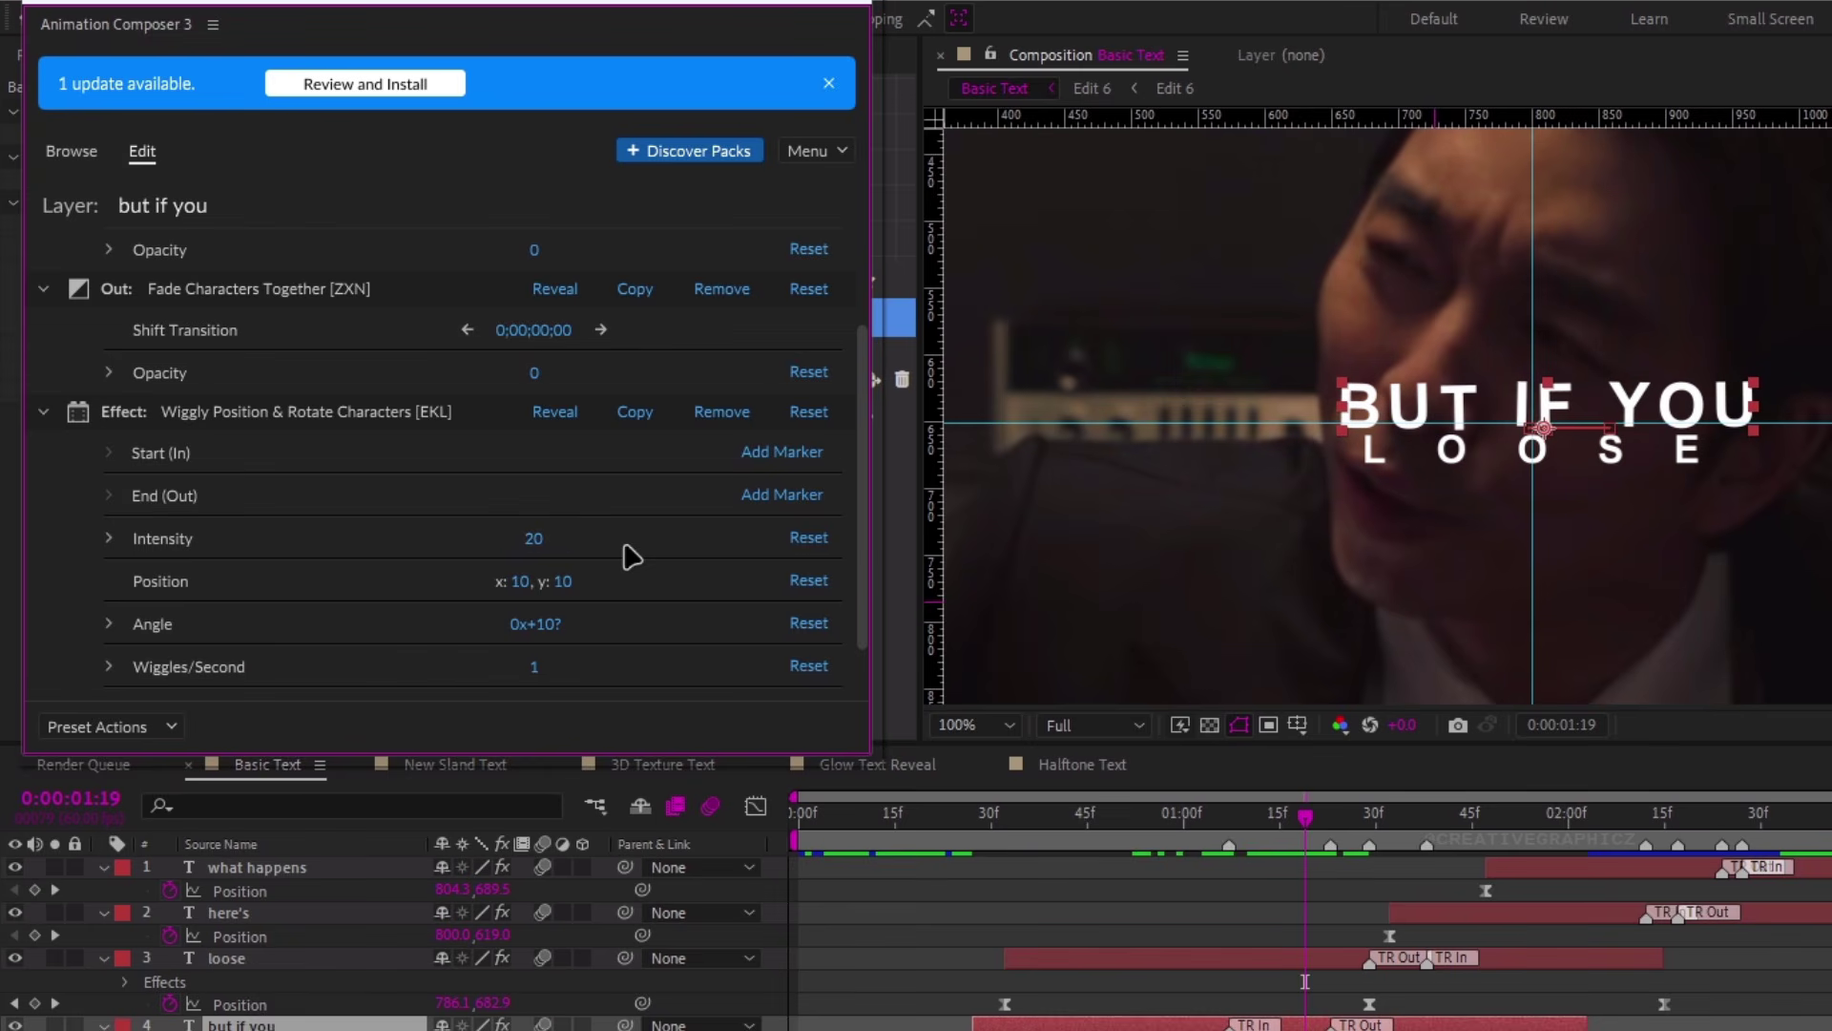
{"action": "left_click", "coordinate": [540, 545]}
{"action": "type", "text": "30"}
{"action": "key", "text": "Return"}
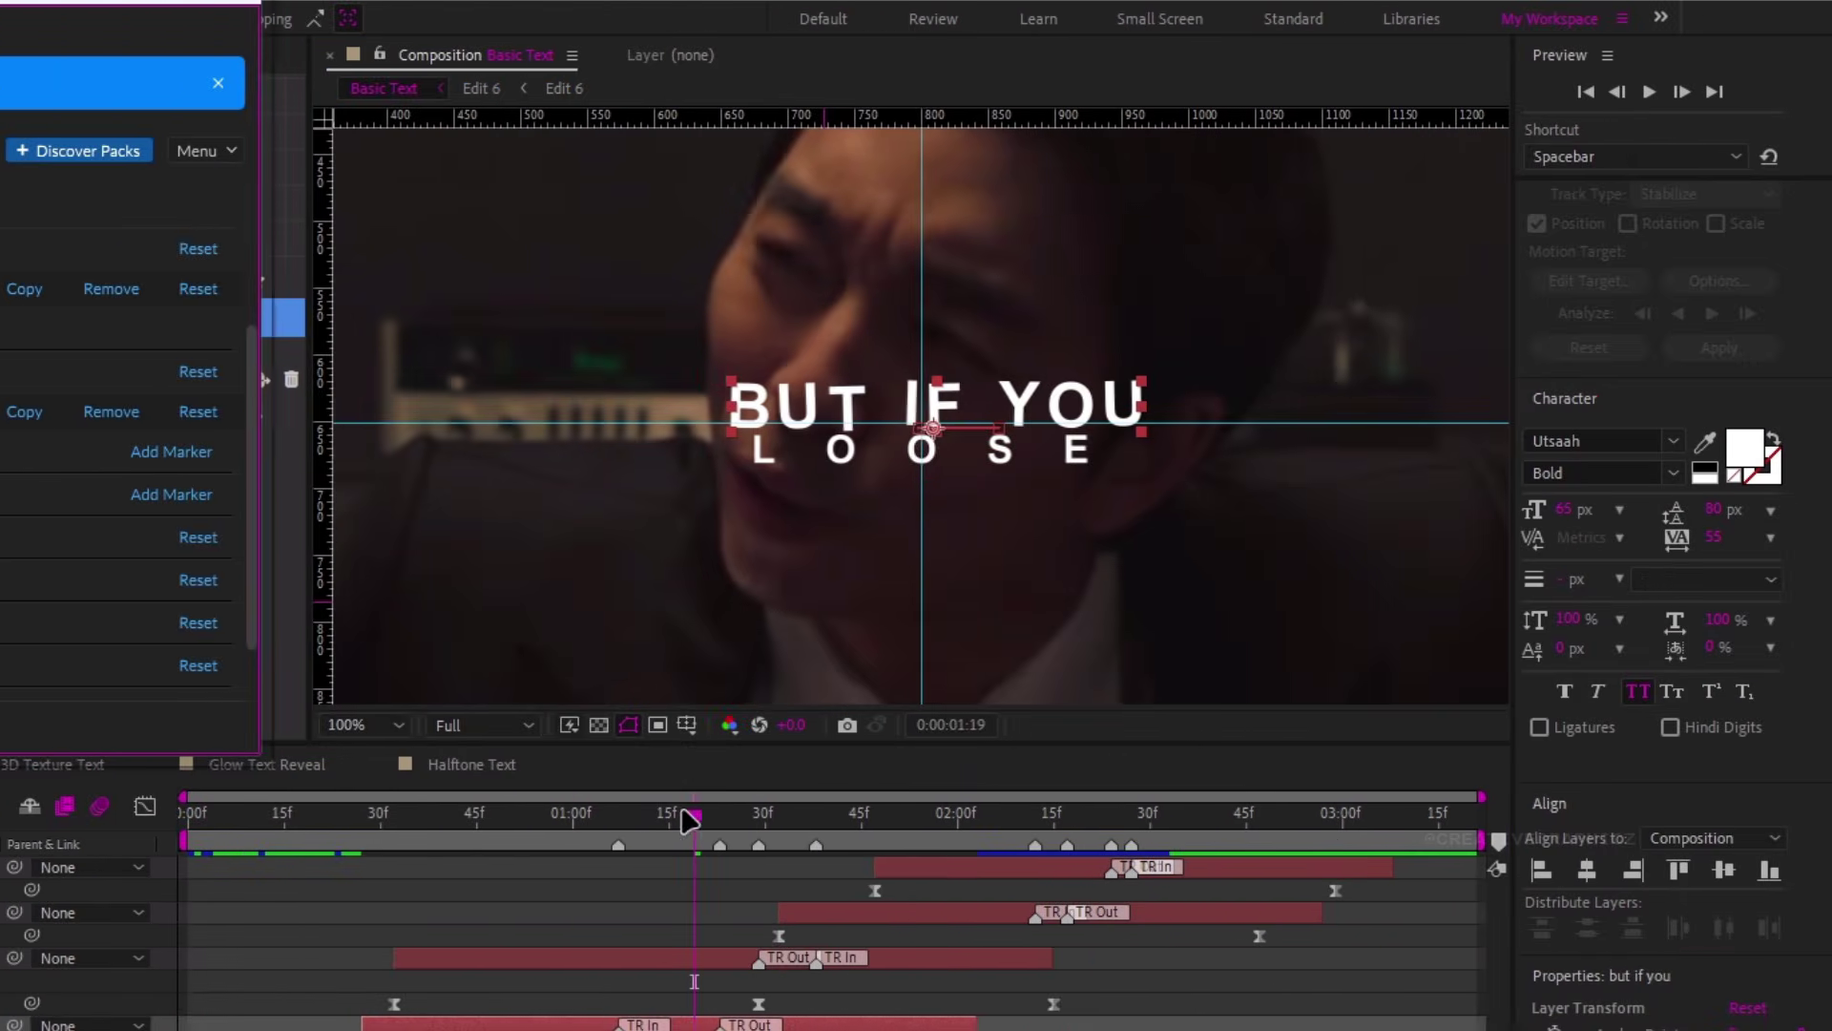
{"action": "mouse_move", "coordinate": [1292, 809]}
{"action": "left_mouse_down"}
{"action": "mouse_move", "coordinate": [1060, 811]}
{"action": "mouse_move", "coordinate": [1276, 836]}
{"action": "left_mouse_up"}
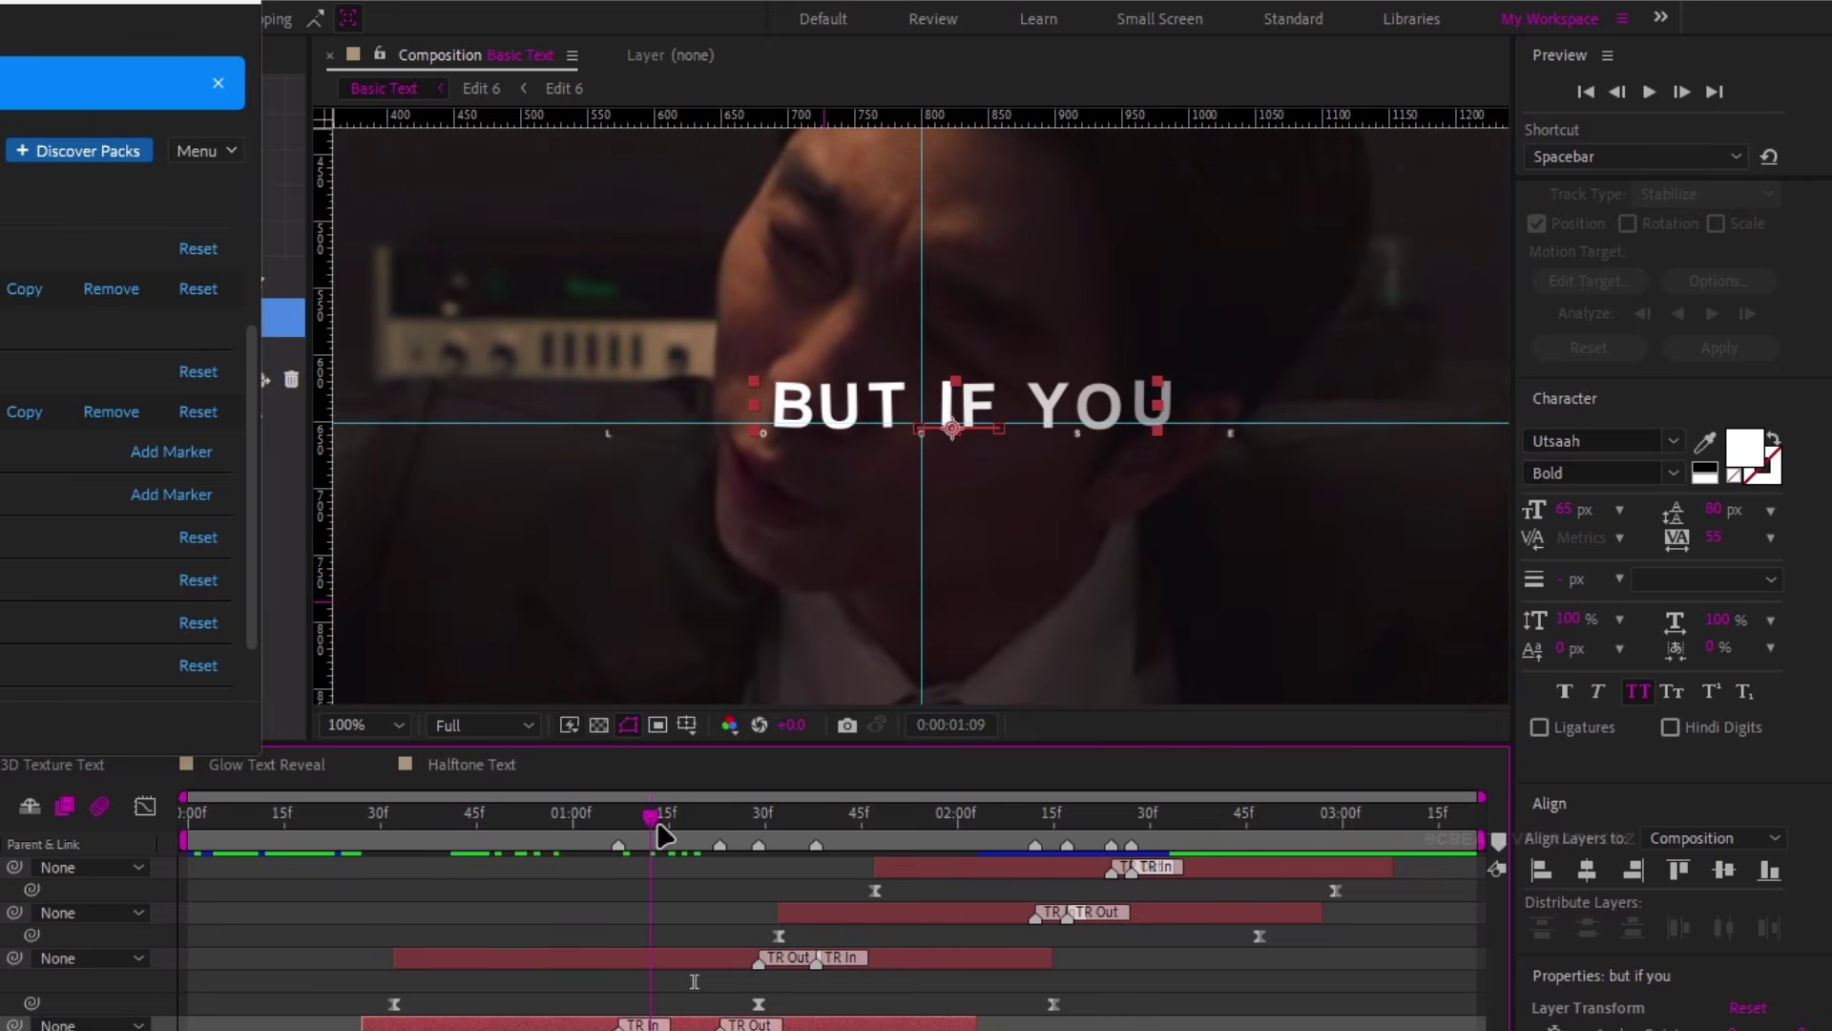
{"action": "mouse_move", "coordinate": [661, 826]}
{"action": "left_mouse_down"}
{"action": "mouse_move", "coordinate": [781, 833]}
{"action": "mouse_move", "coordinate": [669, 836]}
{"action": "left_mouse_up"}
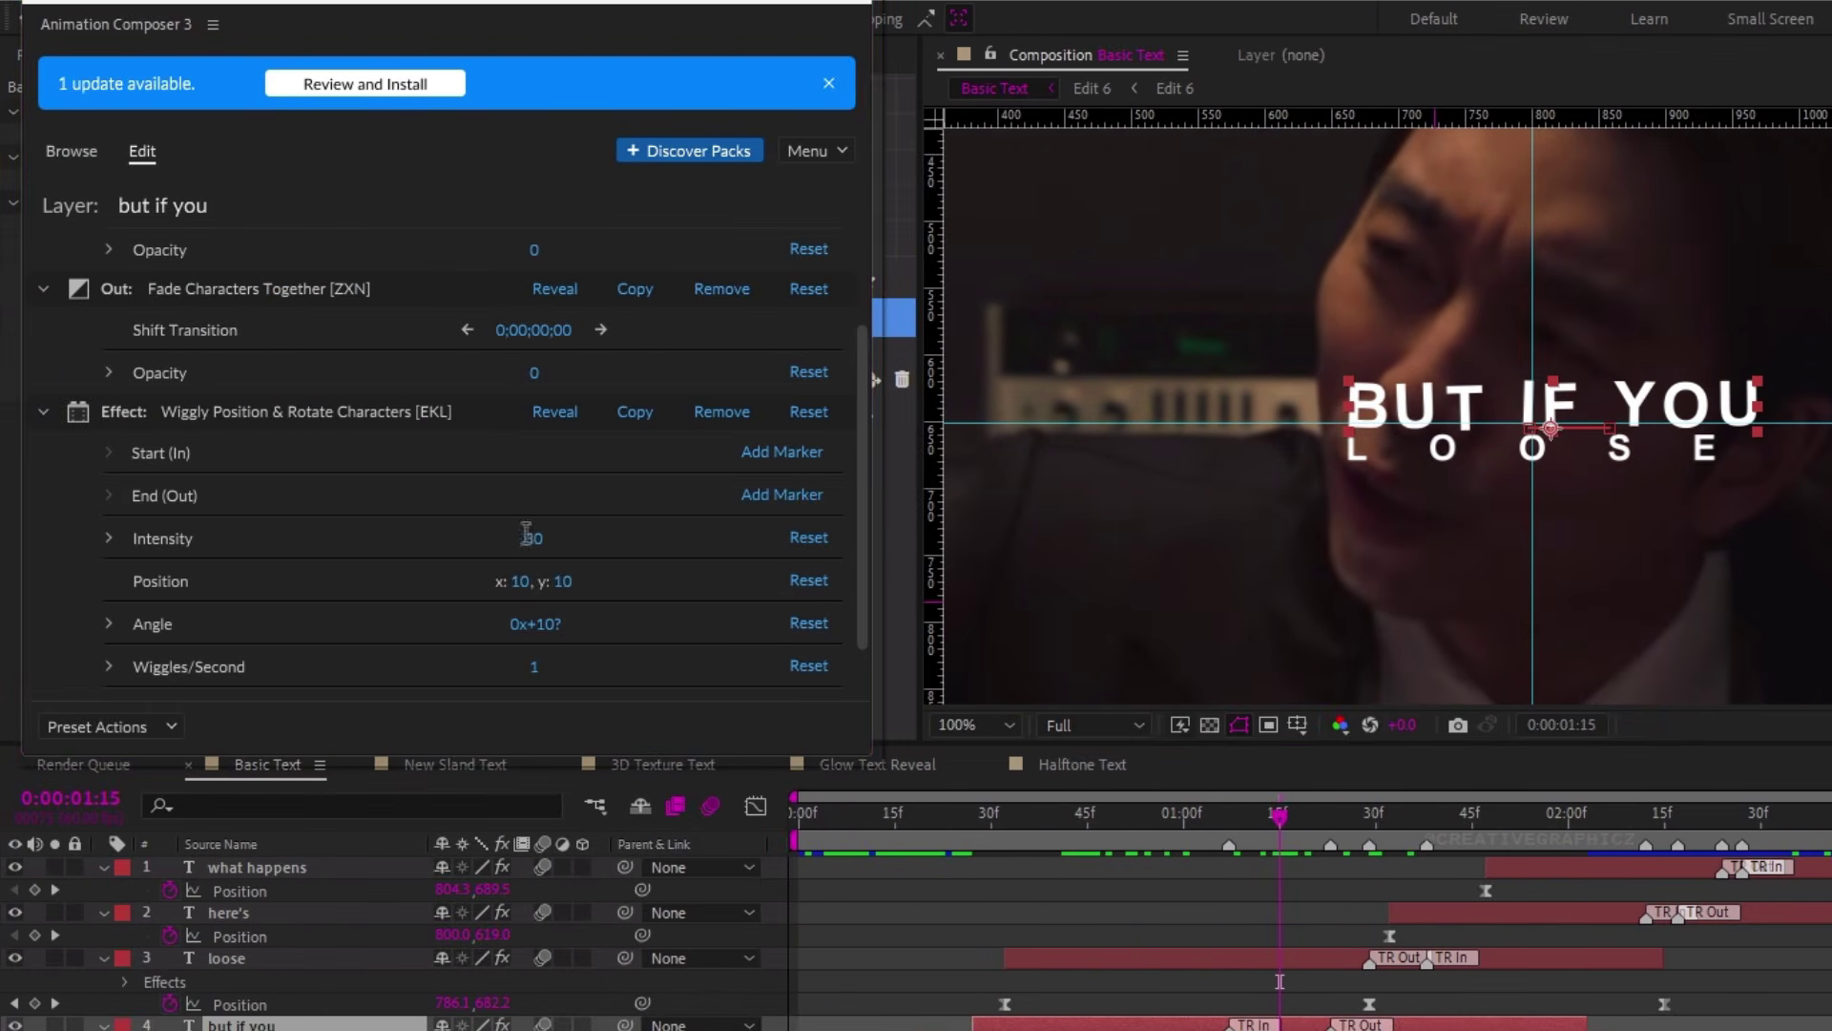
Set the wiggle effect's Intensity to 25 and its Position Y to 15 on "but if you"
{"action": "left_click", "coordinate": [526, 534]}
{"action": "type", "text": "25"}
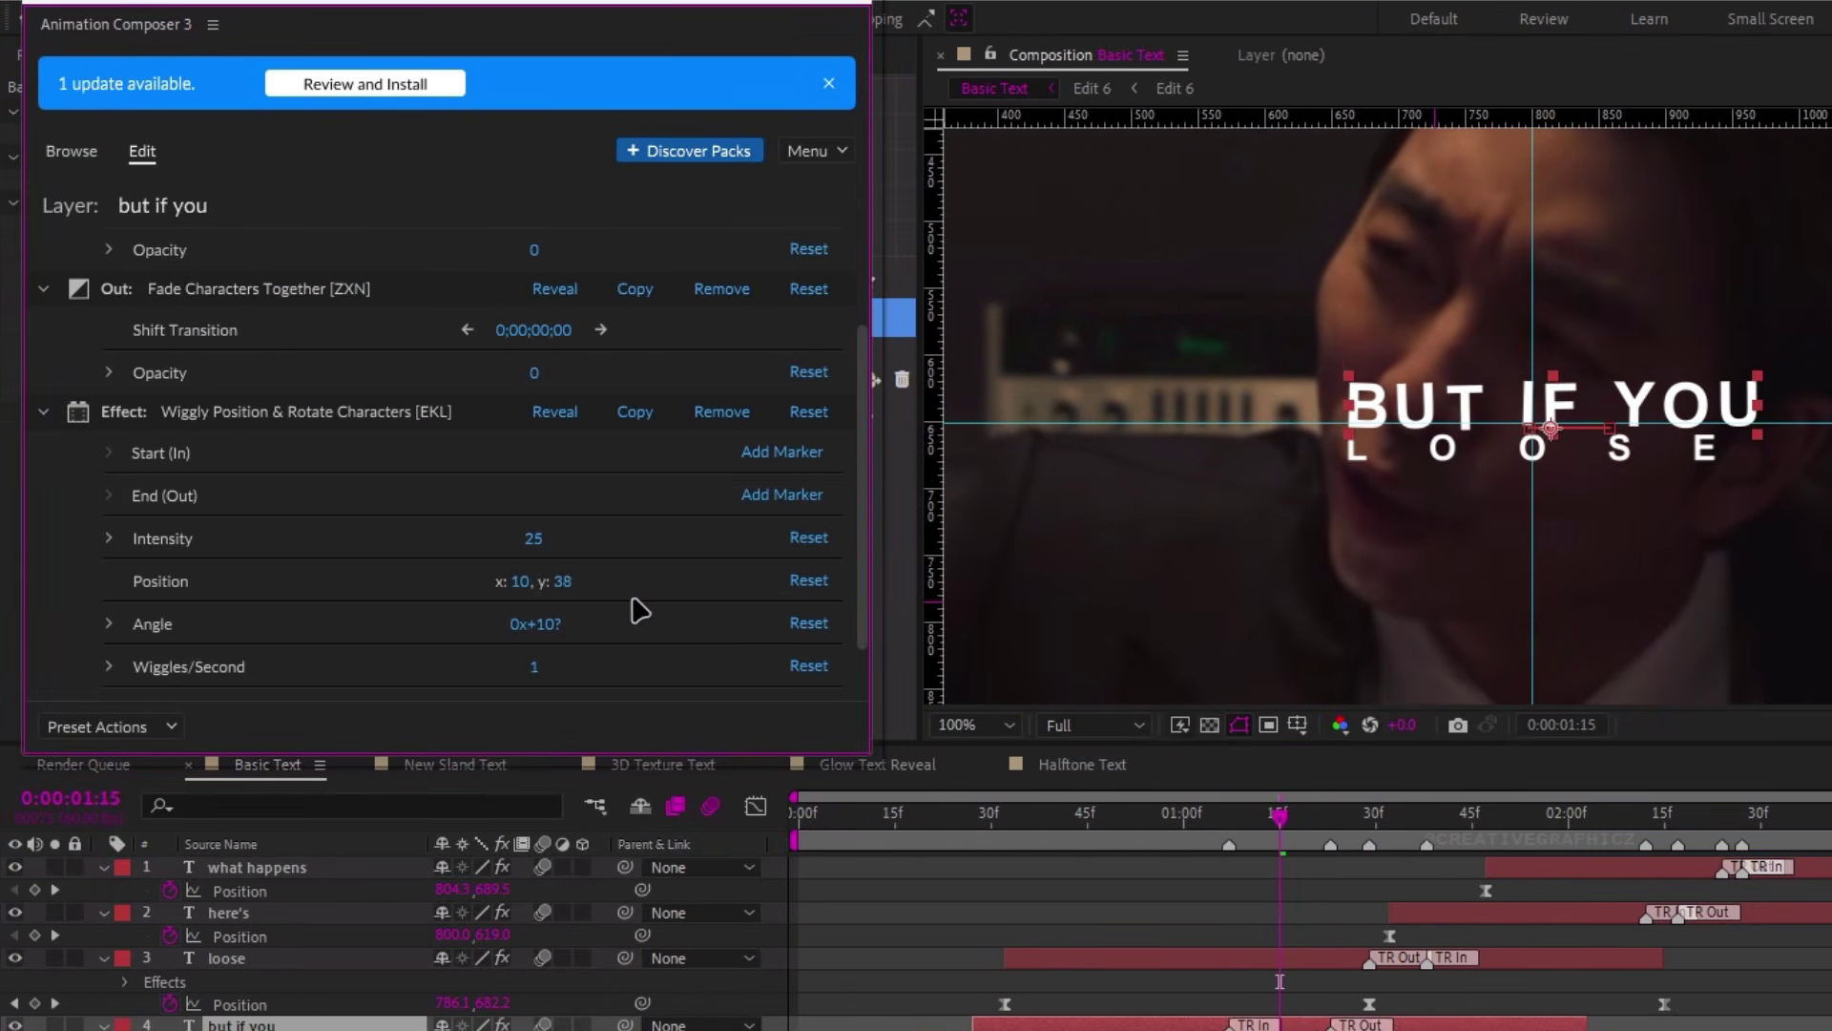
{"action": "left_click_drag", "start_coordinate": [640, 610], "coordinate": [726, 625]}
{"action": "left_click_drag", "start_coordinate": [344, 577], "coordinate": [425, 595]}
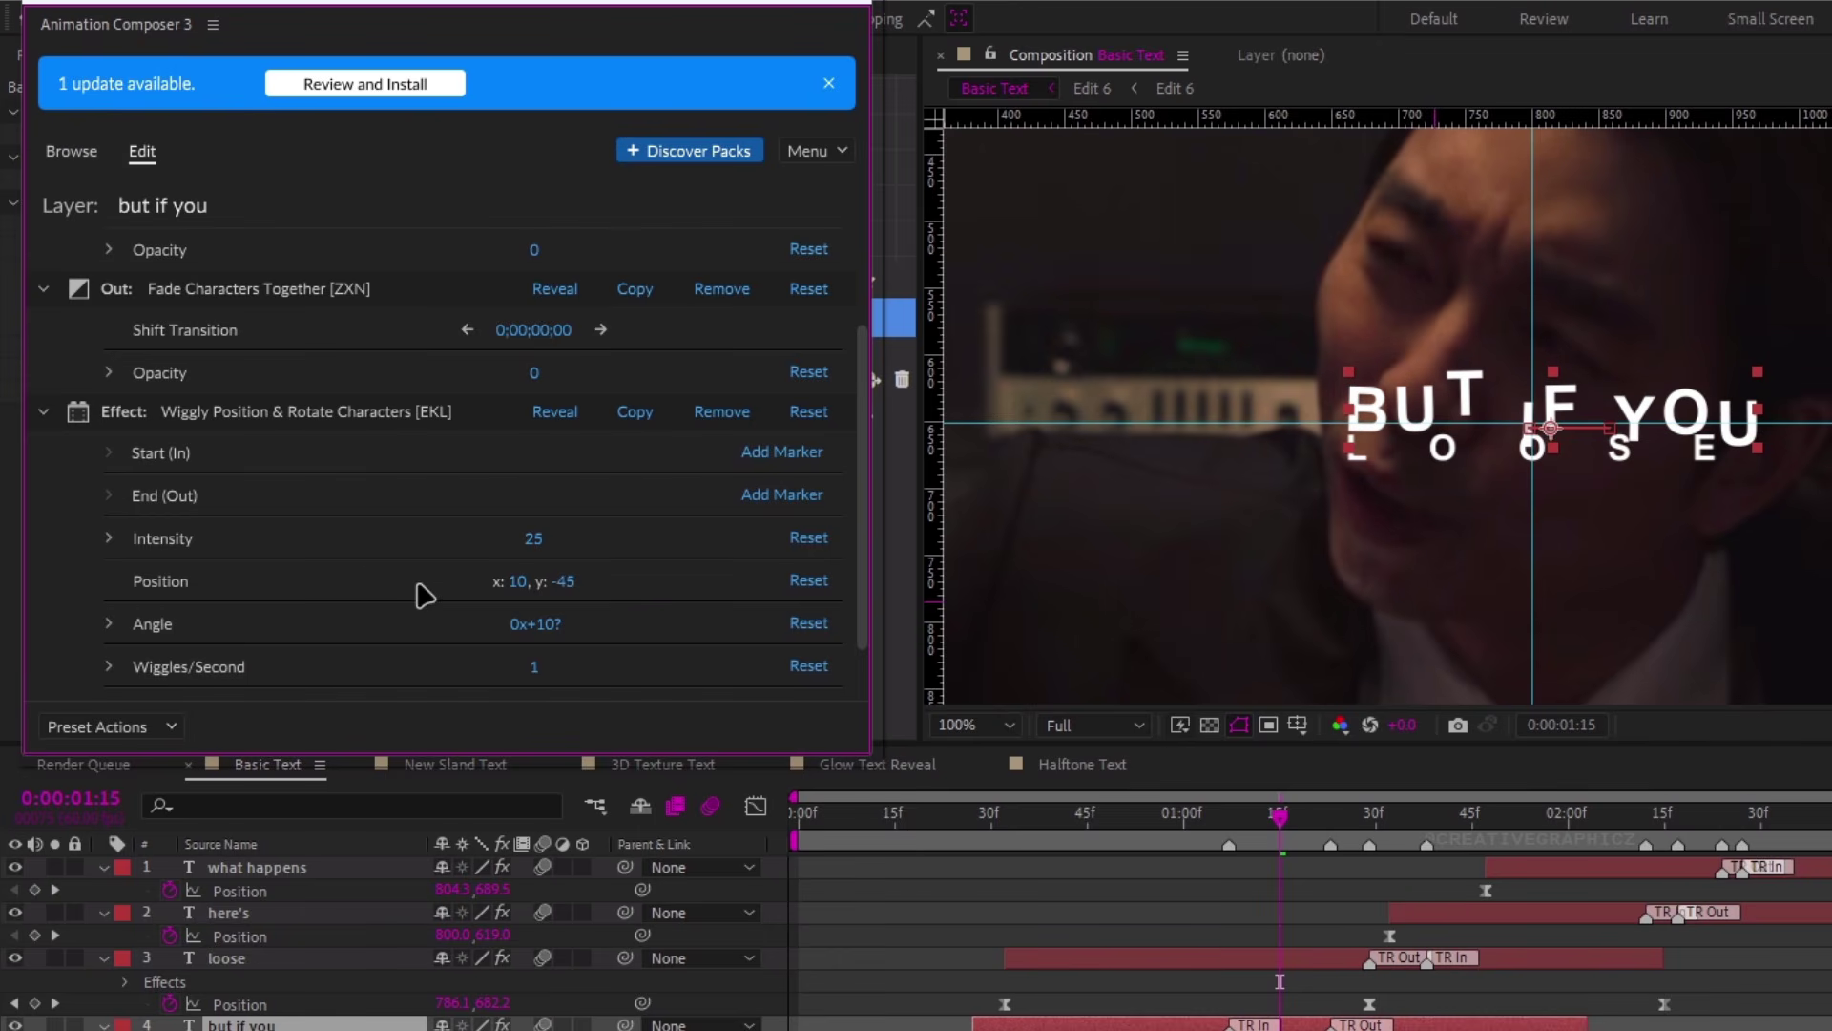
{"action": "left_click", "coordinate": [561, 584]}
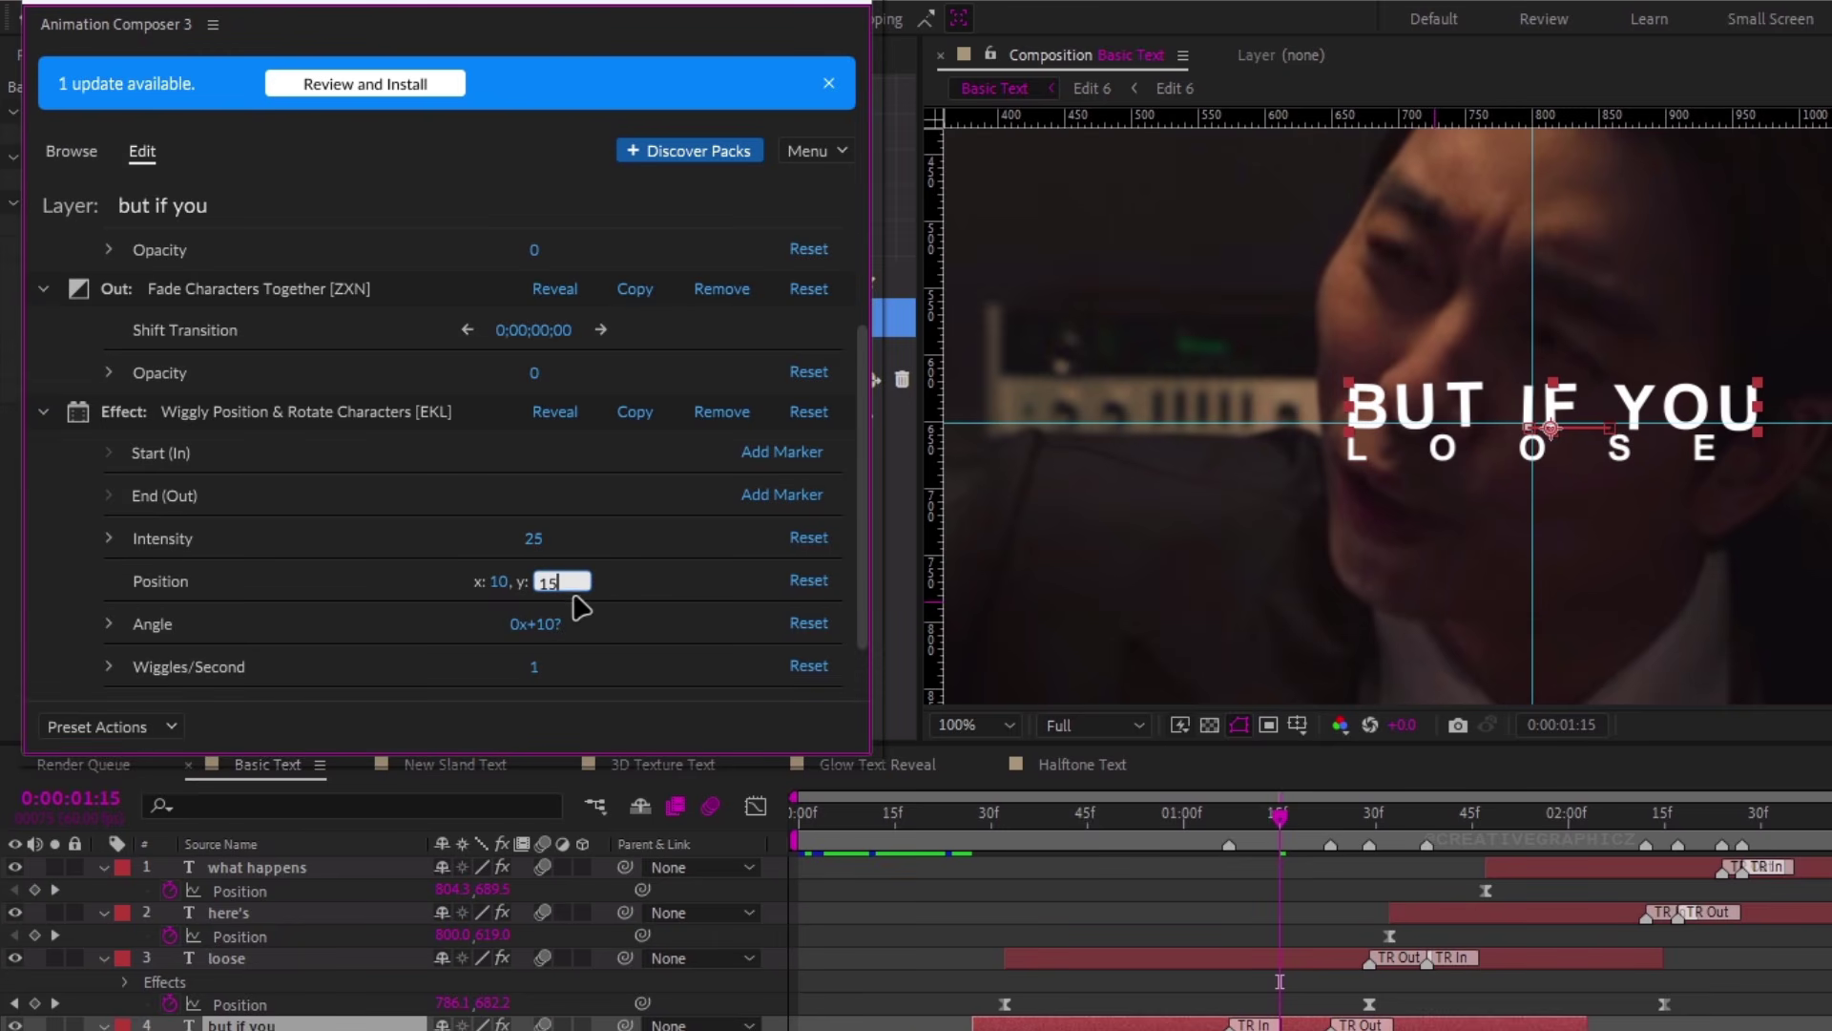
{"action": "type", "text": "15"}
{"action": "key", "text": "Return"}
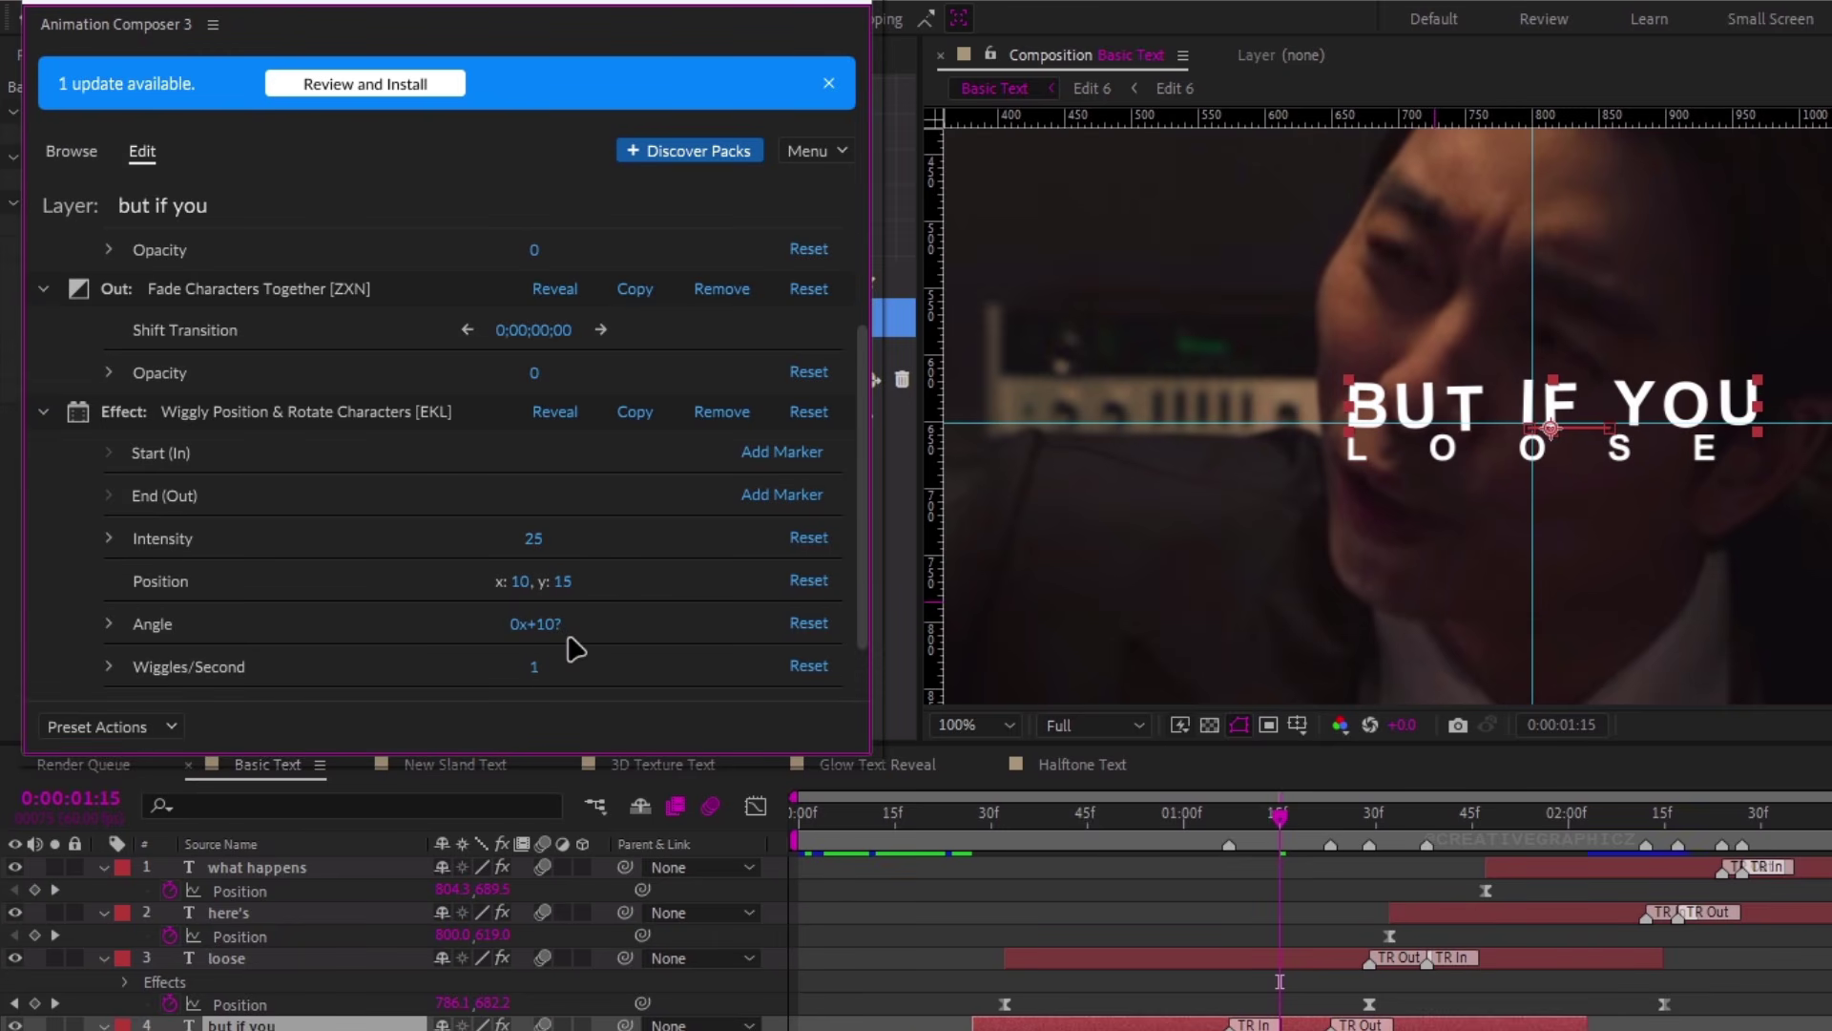
Copy the wiggle effect from "but if you" and paste it onto the "loose", "here's" and "what happens" layers
{"action": "scroll", "coordinate": [574, 649], "scroll_direction": "down", "scroll_amount": 1}
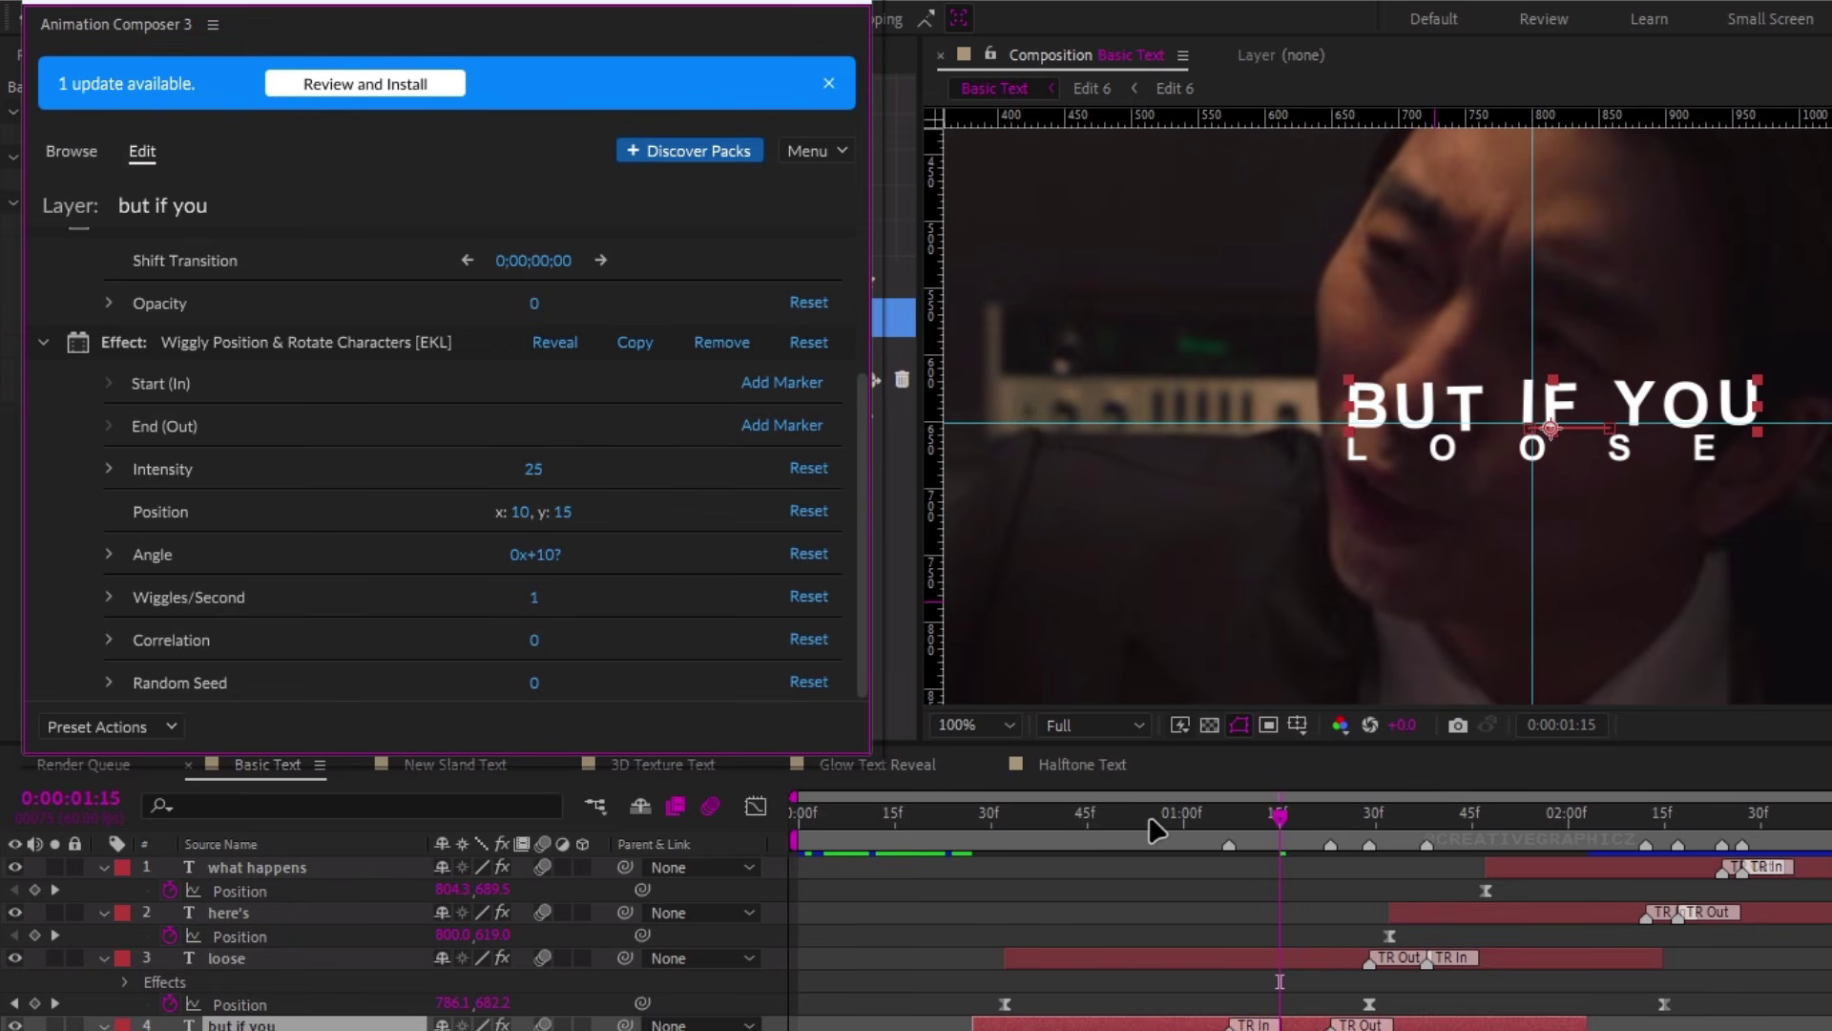
{"action": "left_click", "coordinate": [120, 732]}
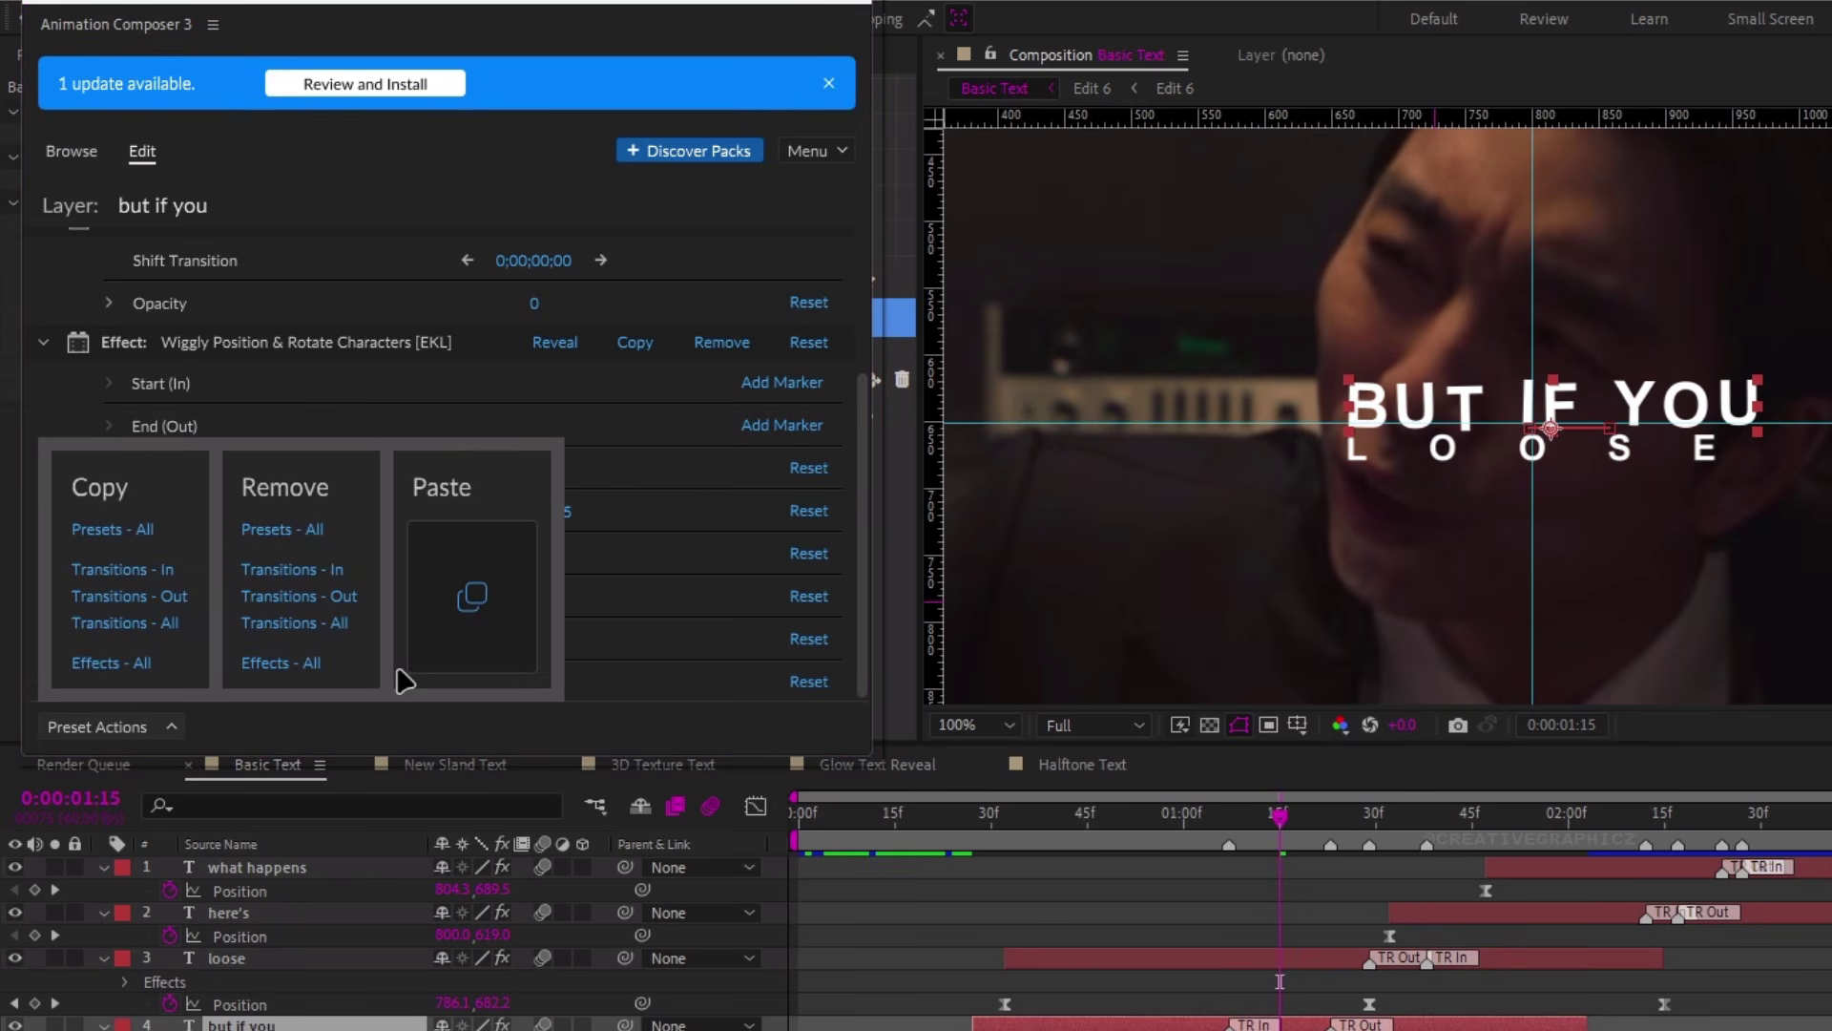
{"action": "left_click", "coordinate": [685, 572]}
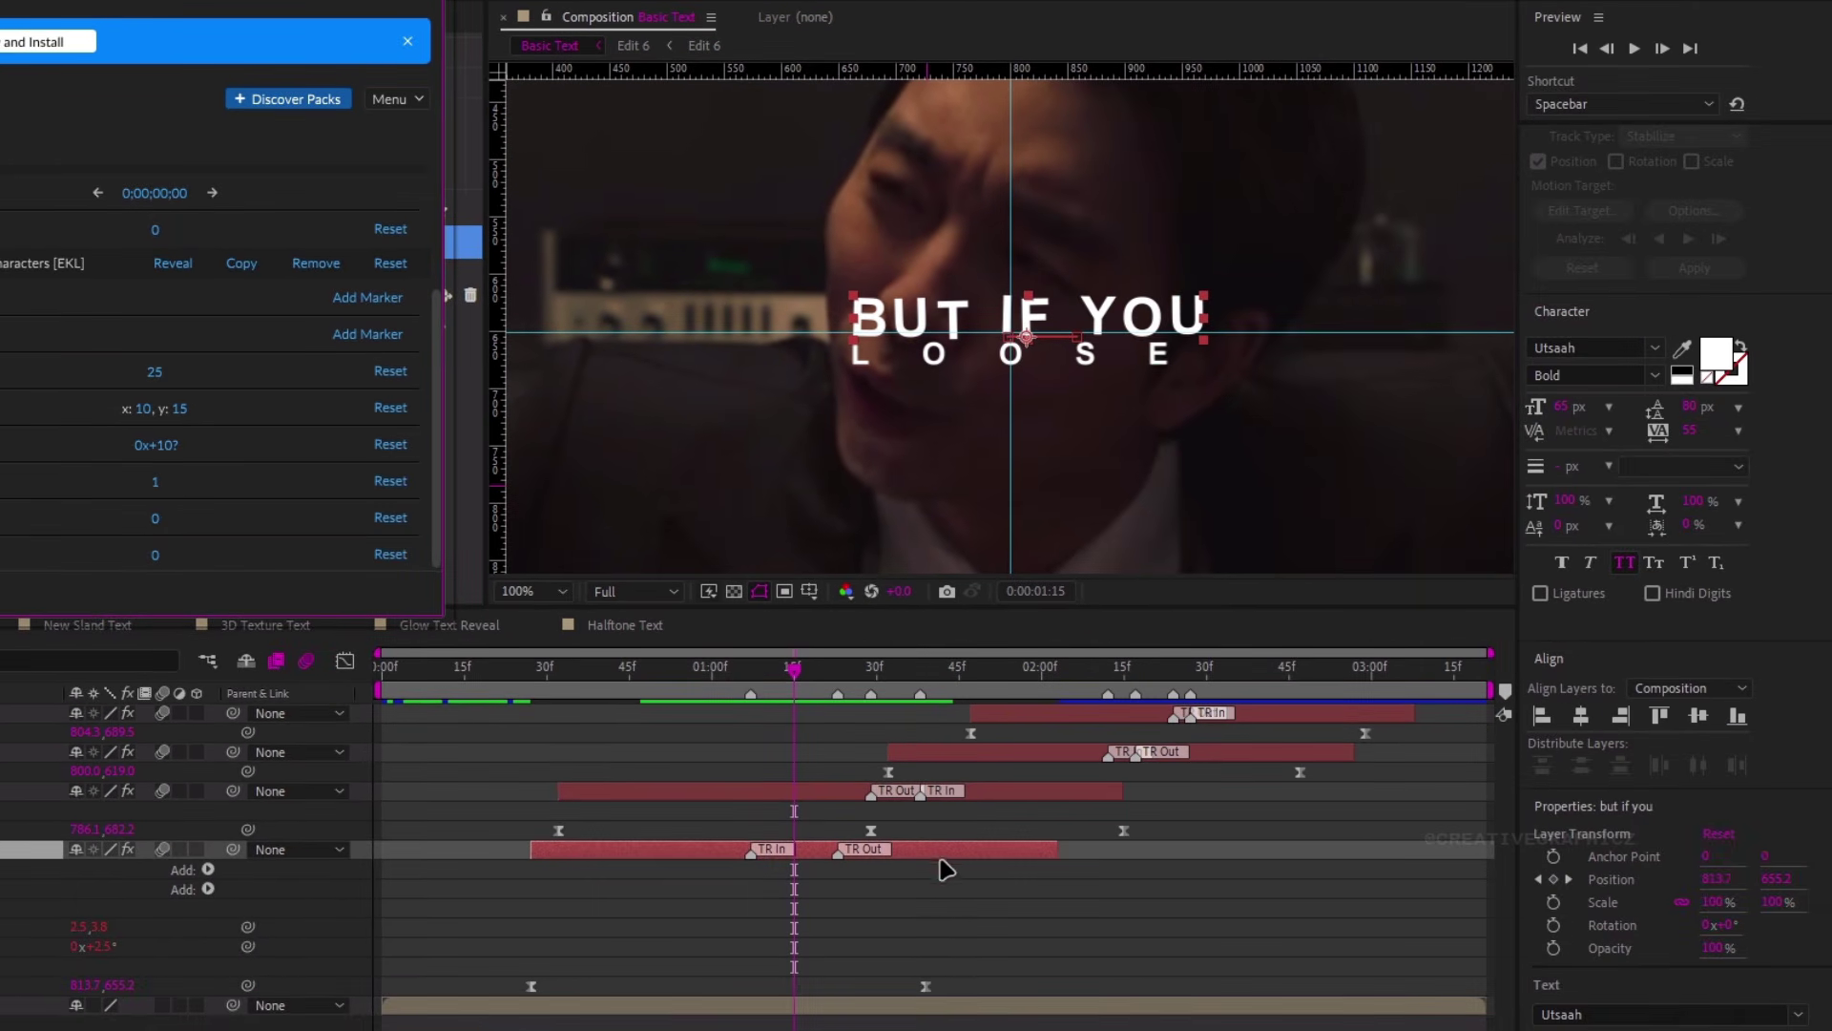
{"action": "left_click", "coordinate": [1499, 958]}
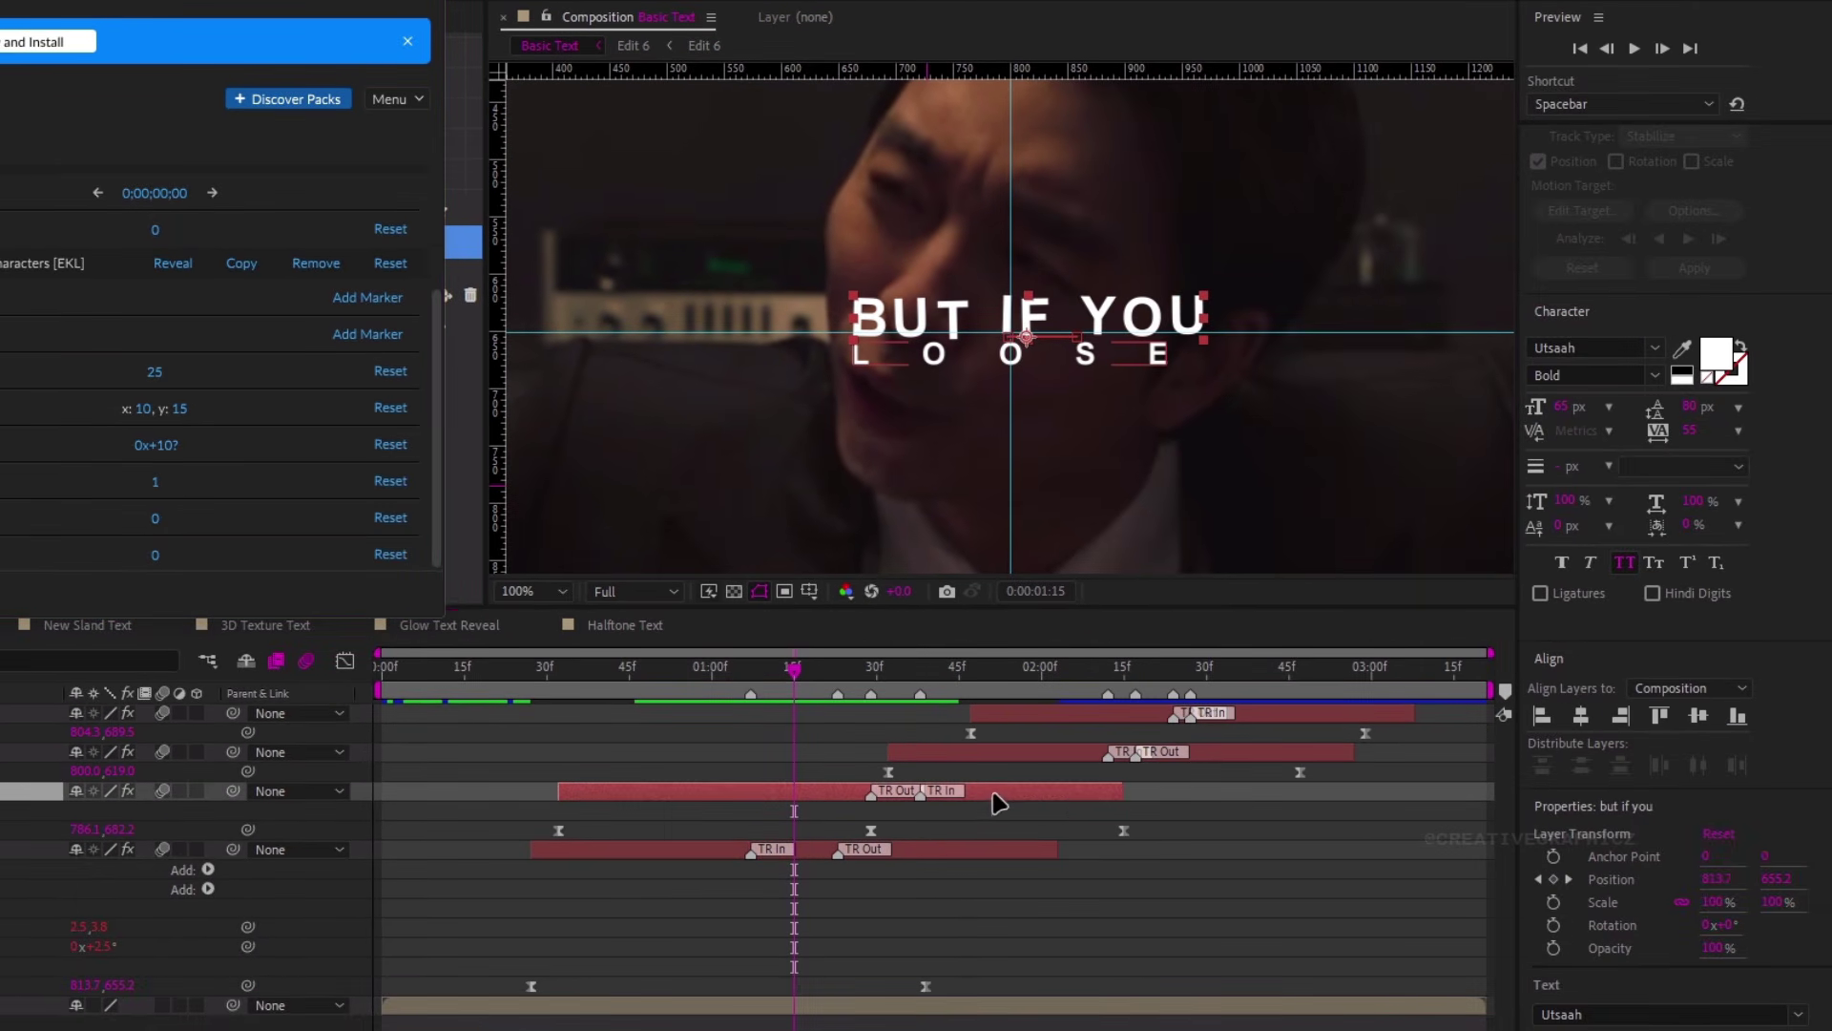
{"action": "left_click", "coordinate": [1080, 718], "text": "shift"}
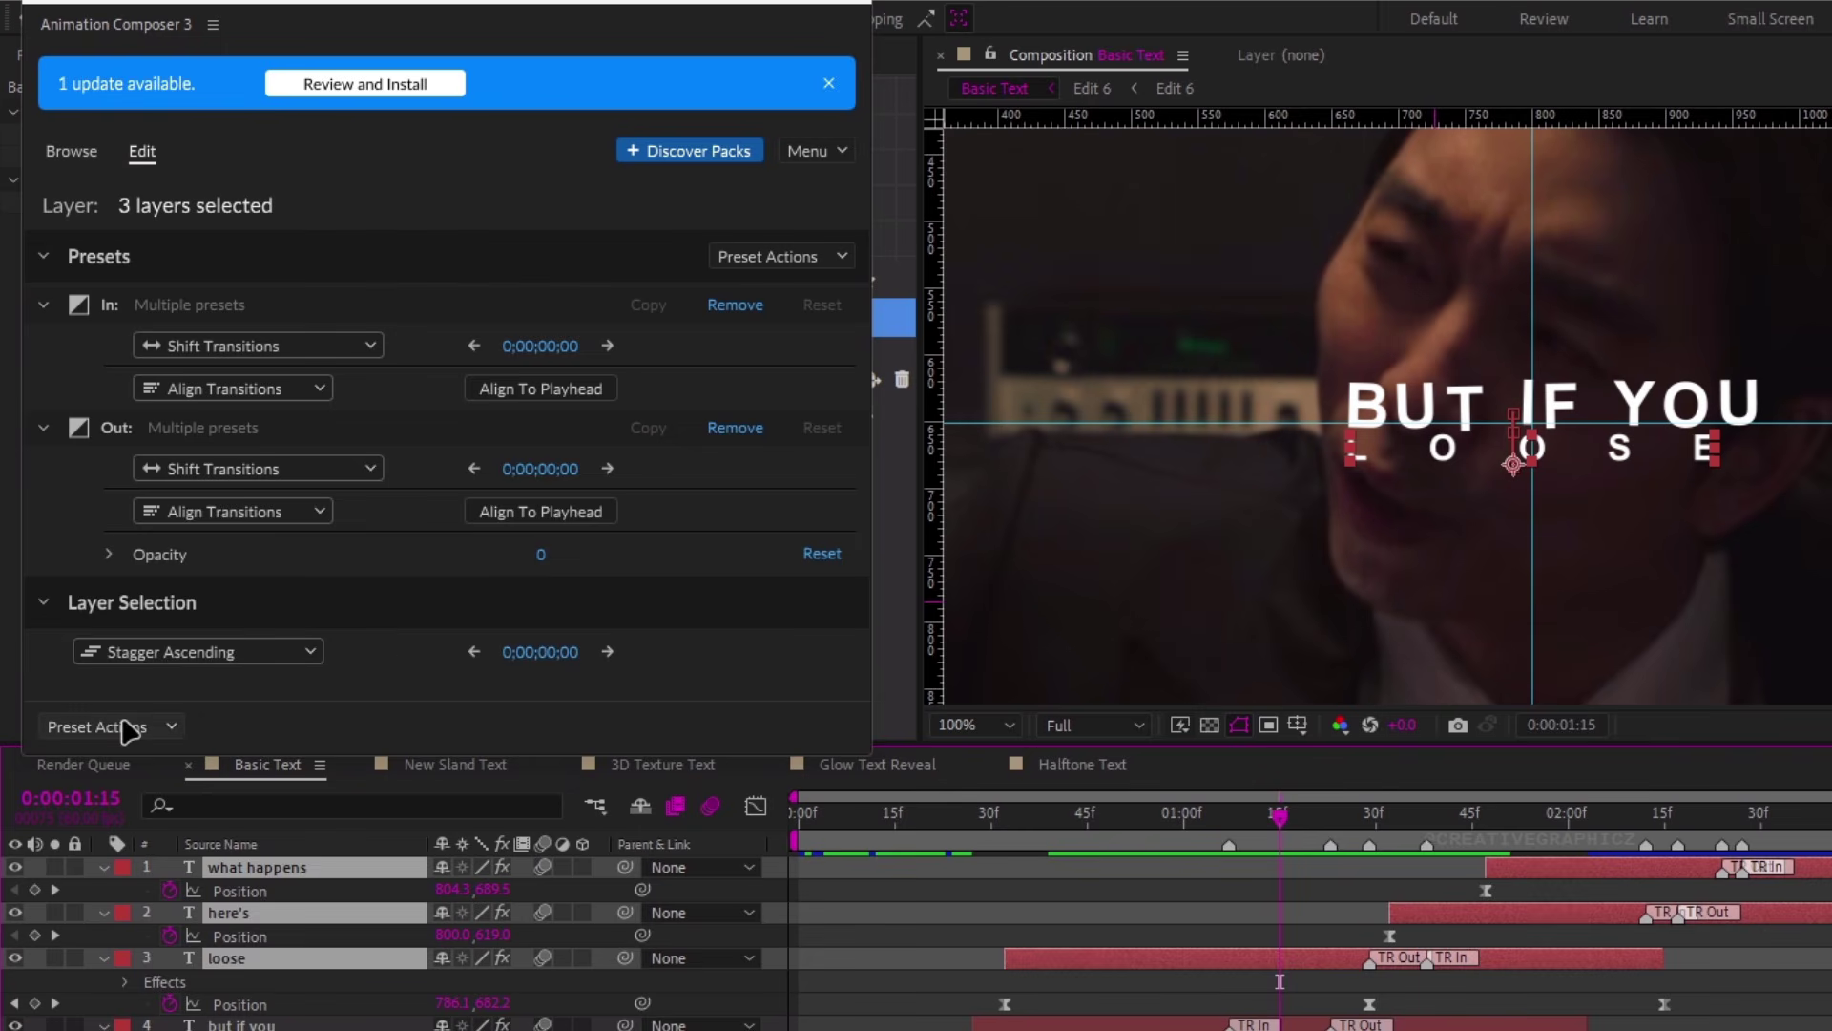
{"action": "left_click", "coordinate": [129, 728]}
{"action": "left_click", "coordinate": [470, 605]}
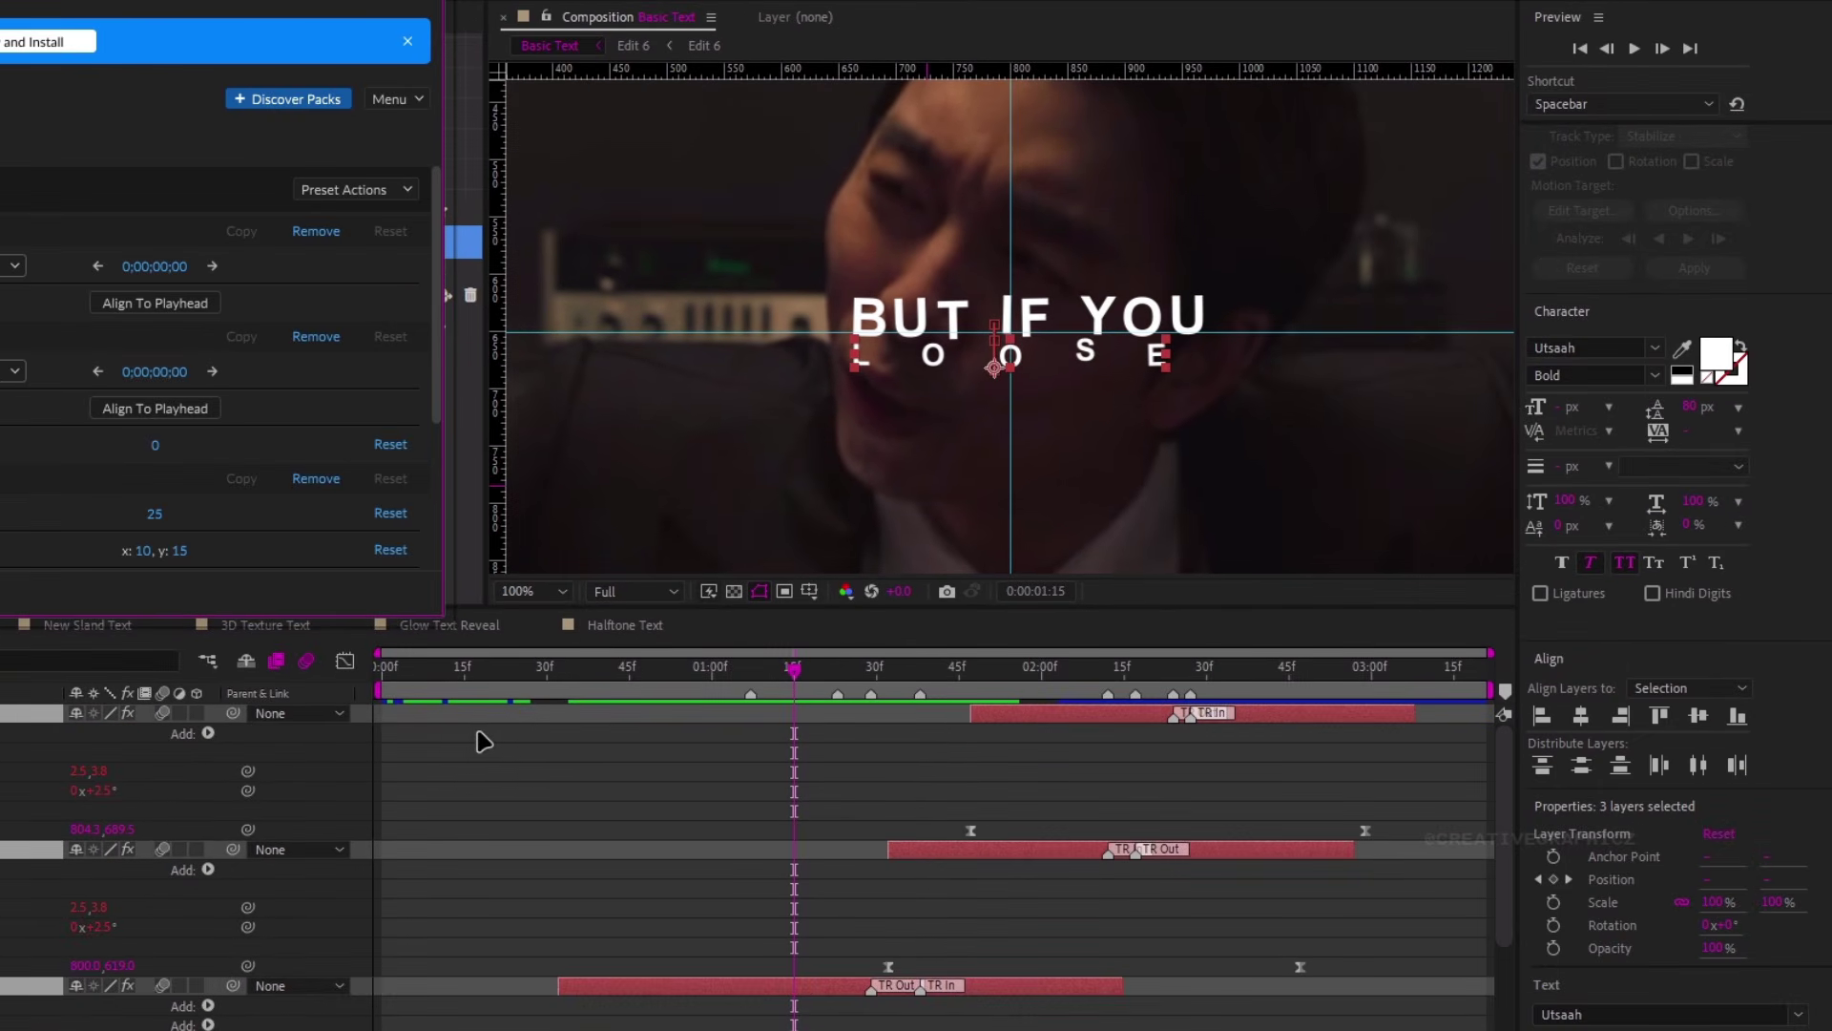
{"action": "key", "text": "u"}
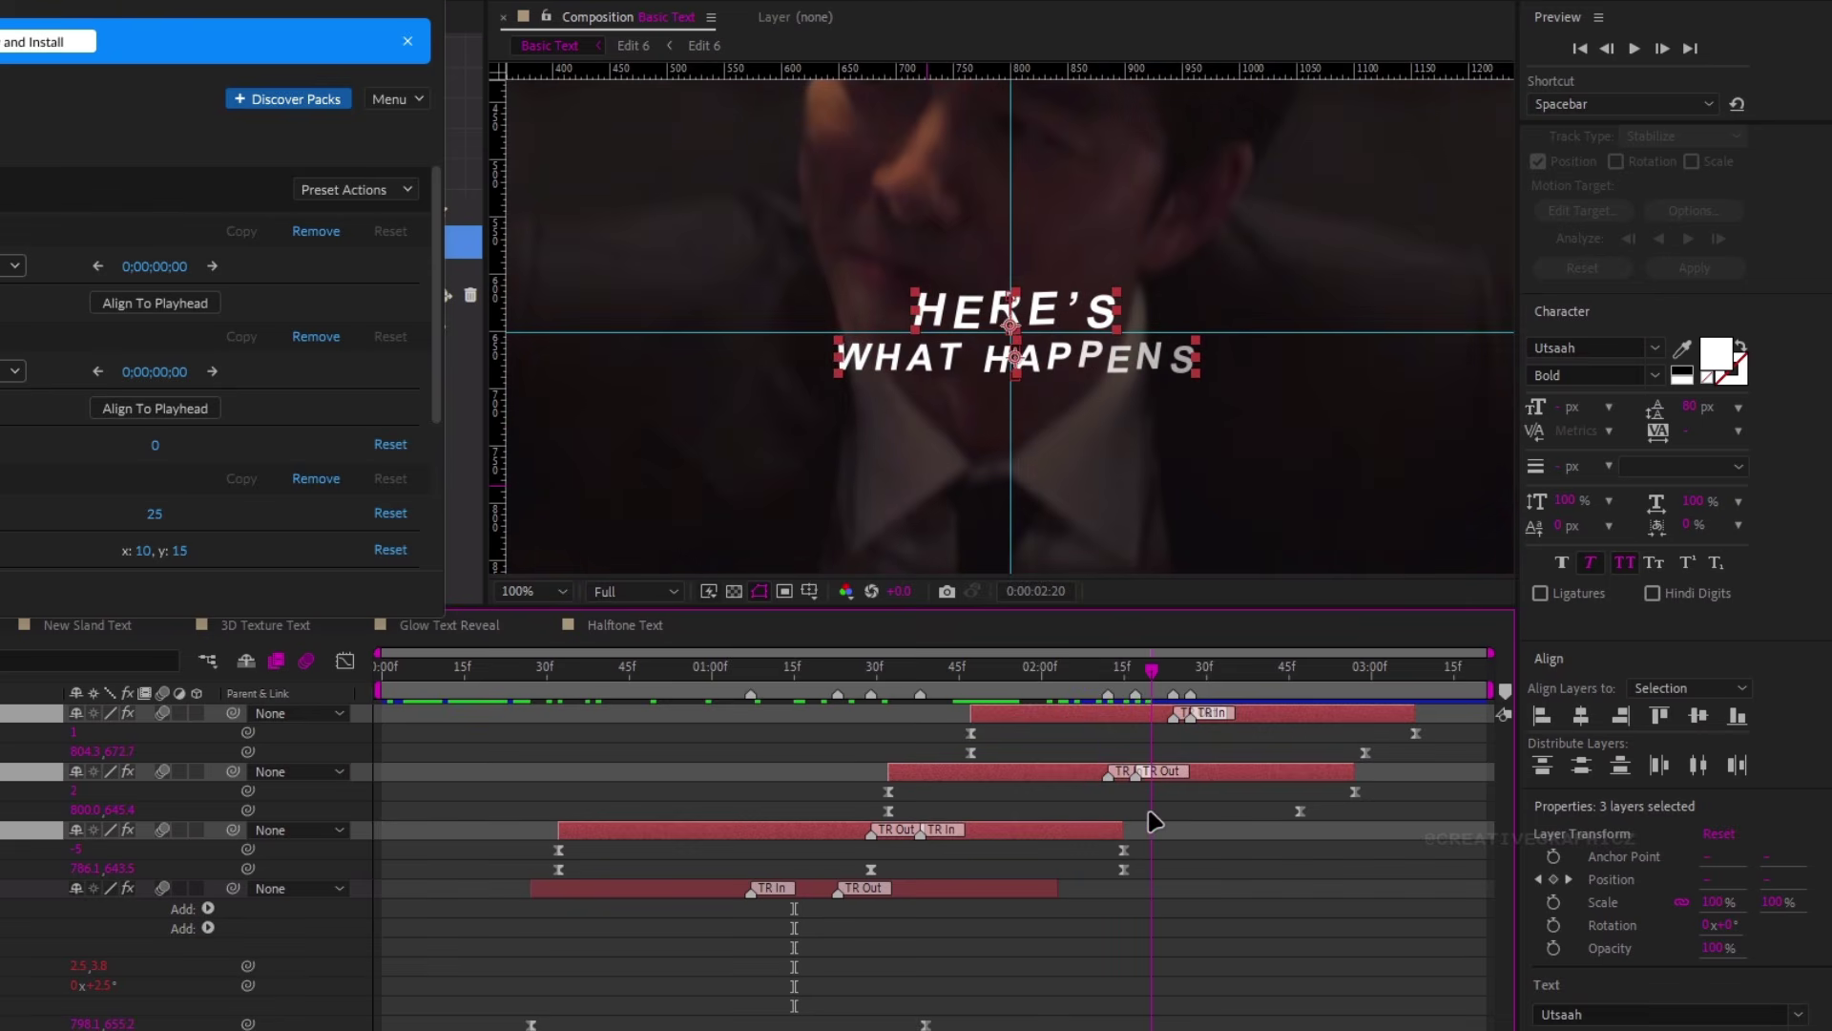
Try a wiggle Position Y of -15 on the "what happens" layer
{"action": "left_click", "coordinate": [1228, 717]}
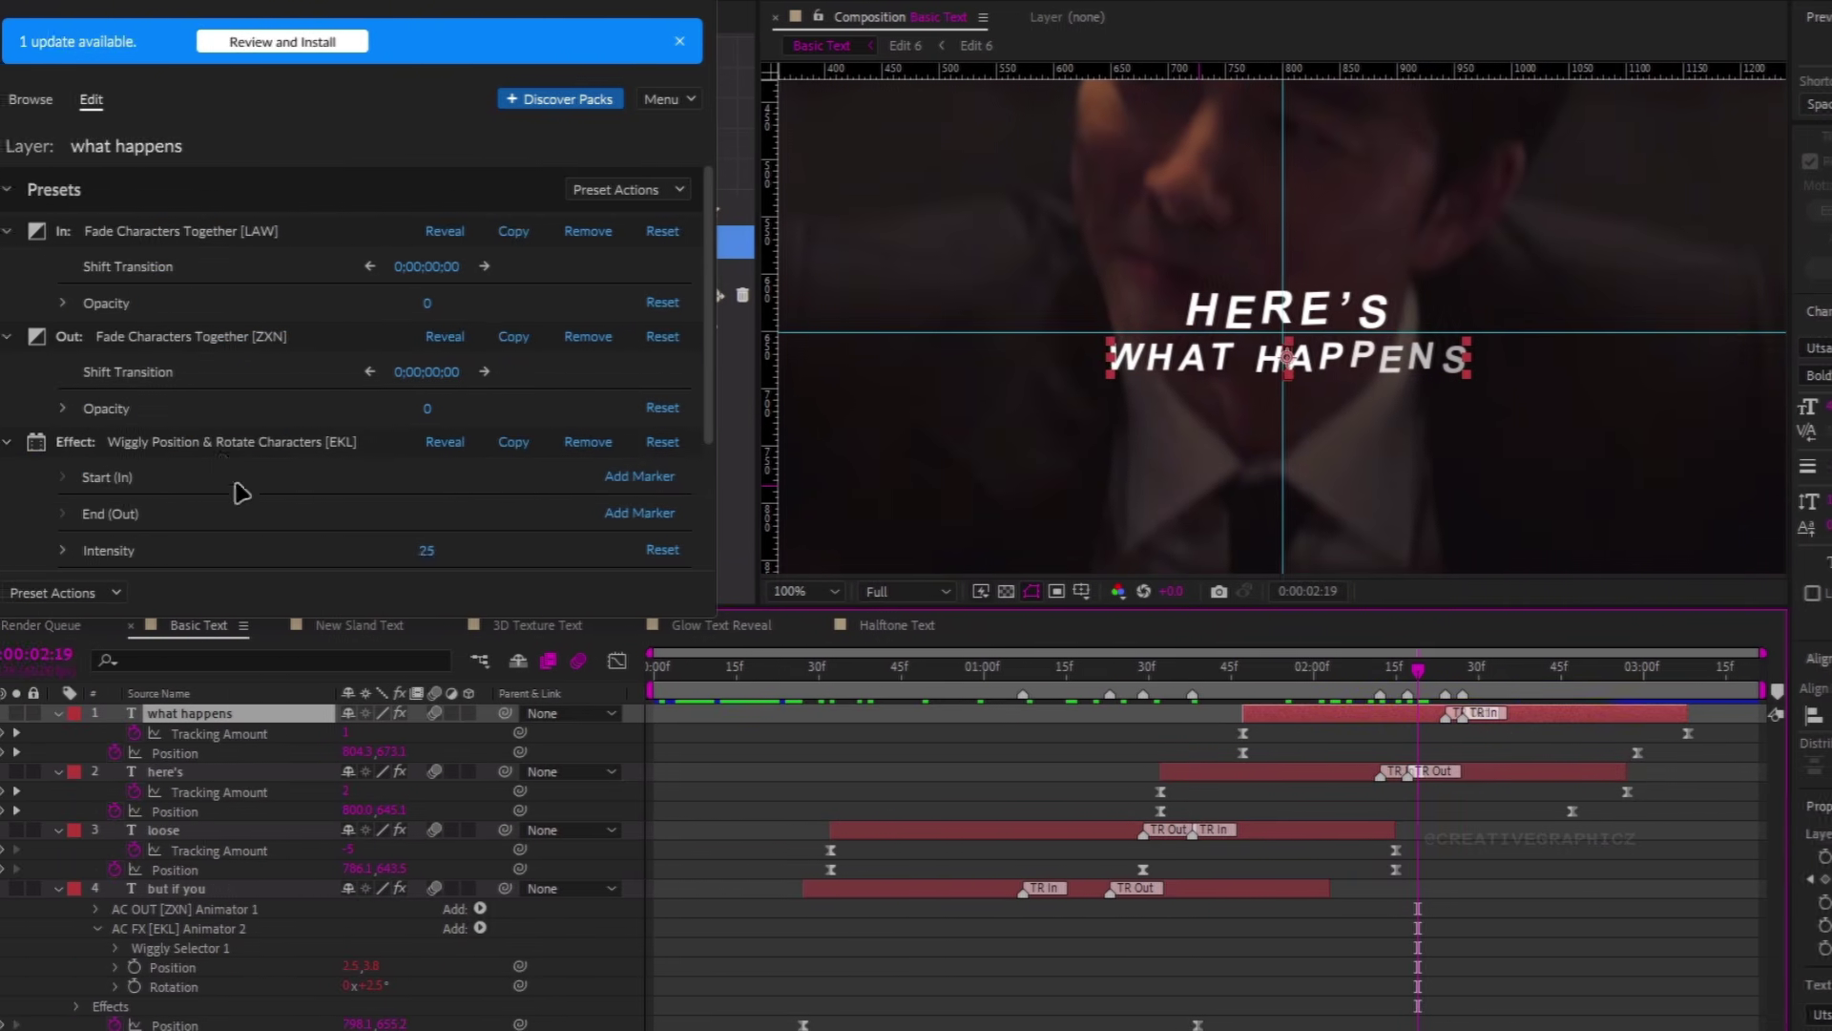
{"action": "left_click", "coordinate": [465, 469]}
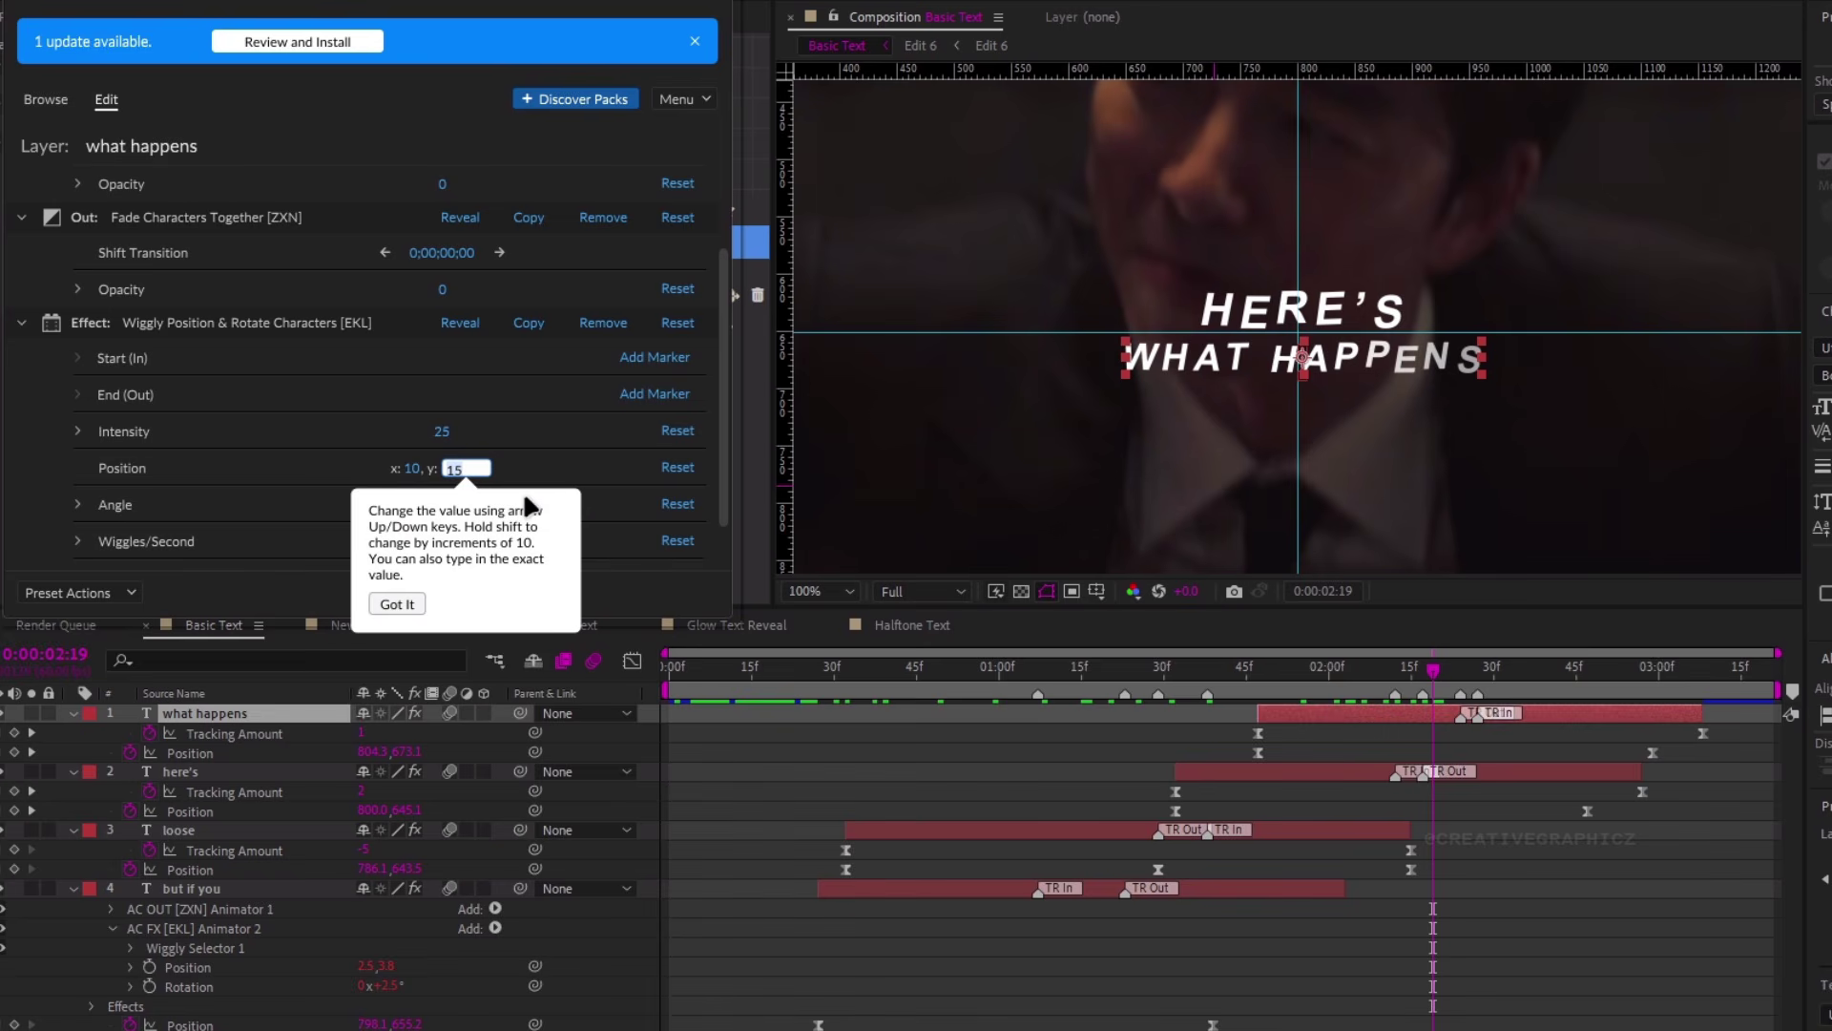
{"action": "type", "text": "-1"}
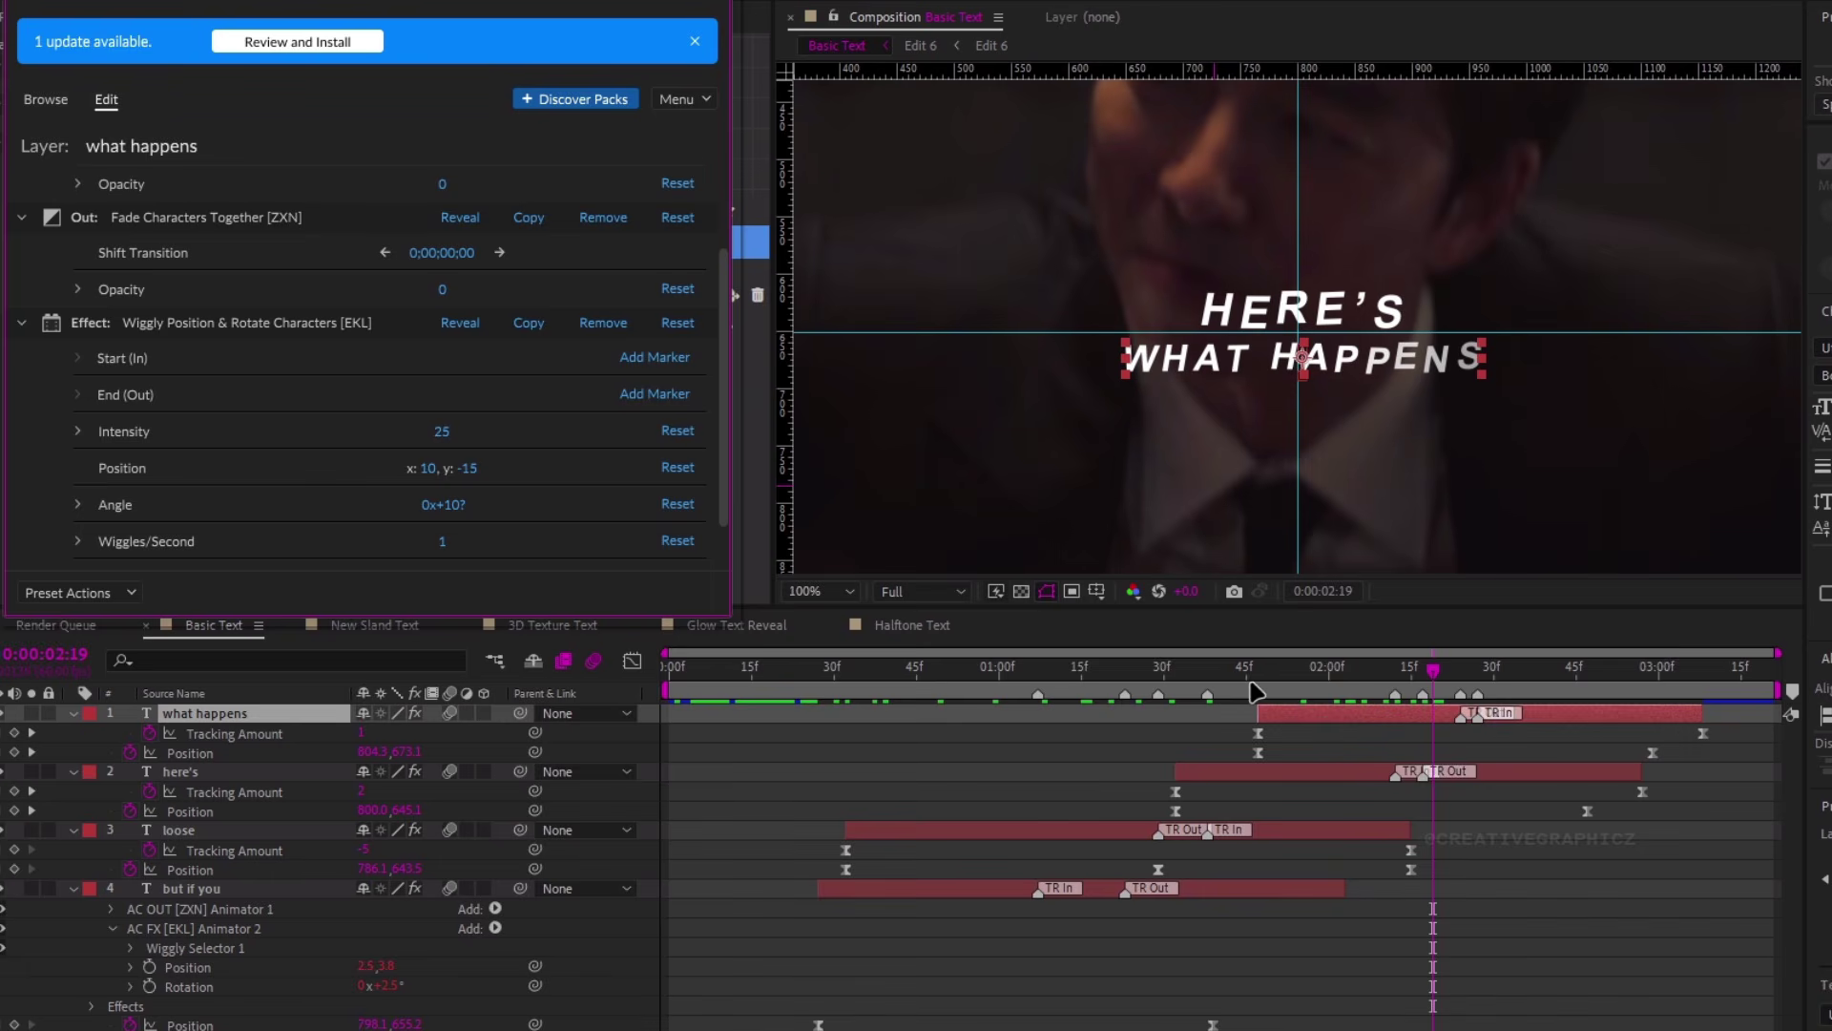
Play back the text animation and check the wiggle motion around 0:00:01:29
{"action": "left_click", "coordinate": [1256, 692]}
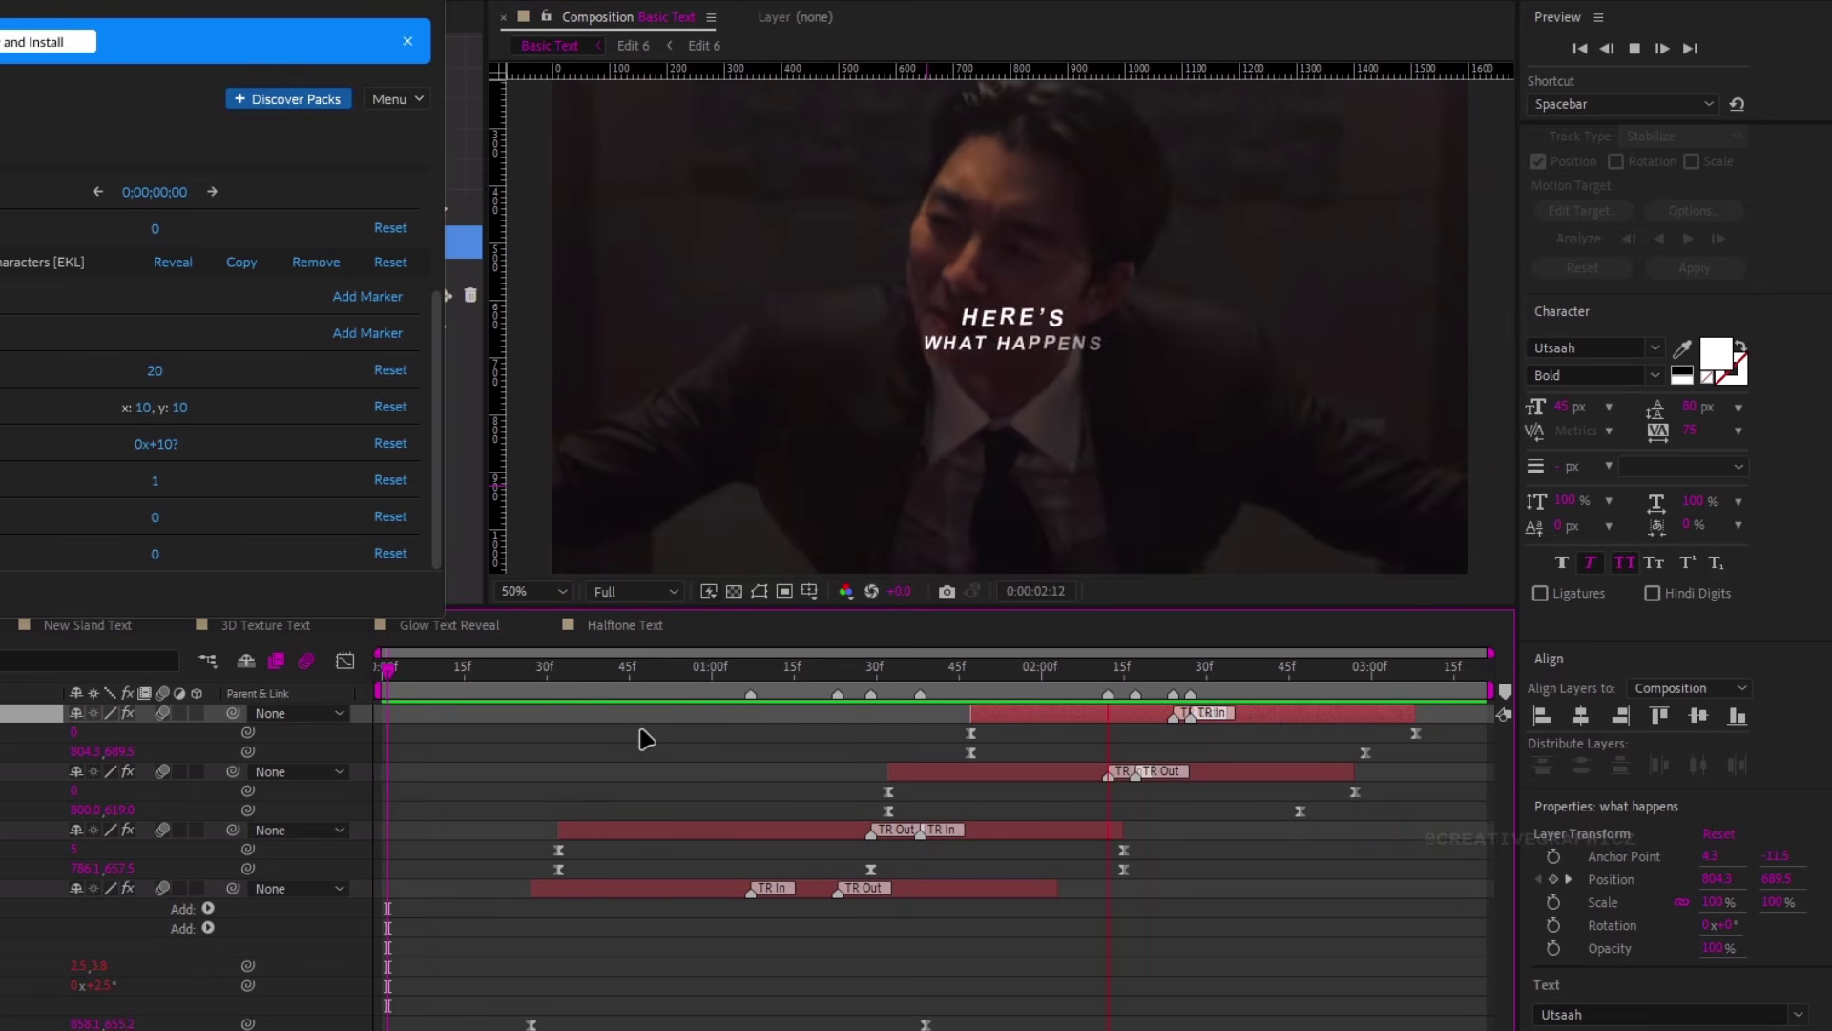
{"action": "left_click_drag", "start_coordinate": [879, 683], "coordinate": [856, 786]}
{"action": "left_click", "coordinate": [802, 812]}
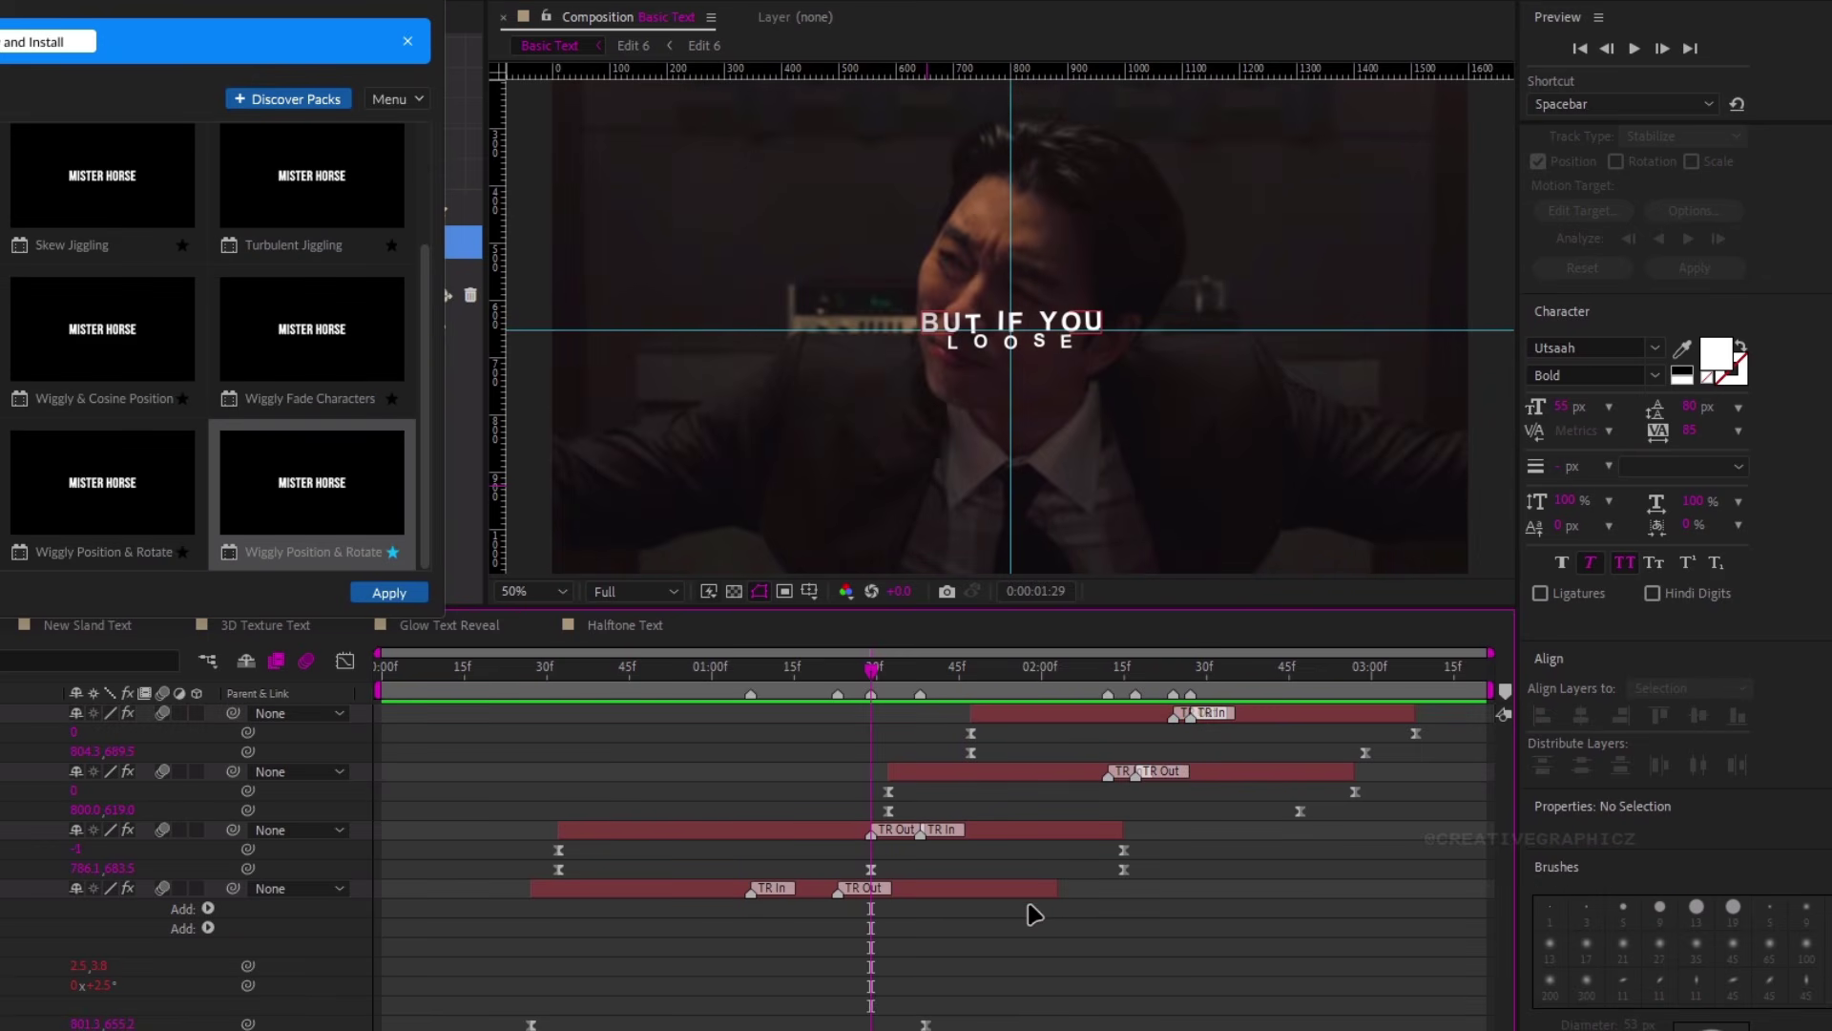
Collapse the layers' keyframe properties and set the text colour of "but if you" to red F85B5B
{"action": "key", "text": "ctrl+a"}
{"action": "key", "text": "u"}
{"action": "left_click", "coordinate": [926, 827]}
{"action": "left_click", "coordinate": [922, 771]}
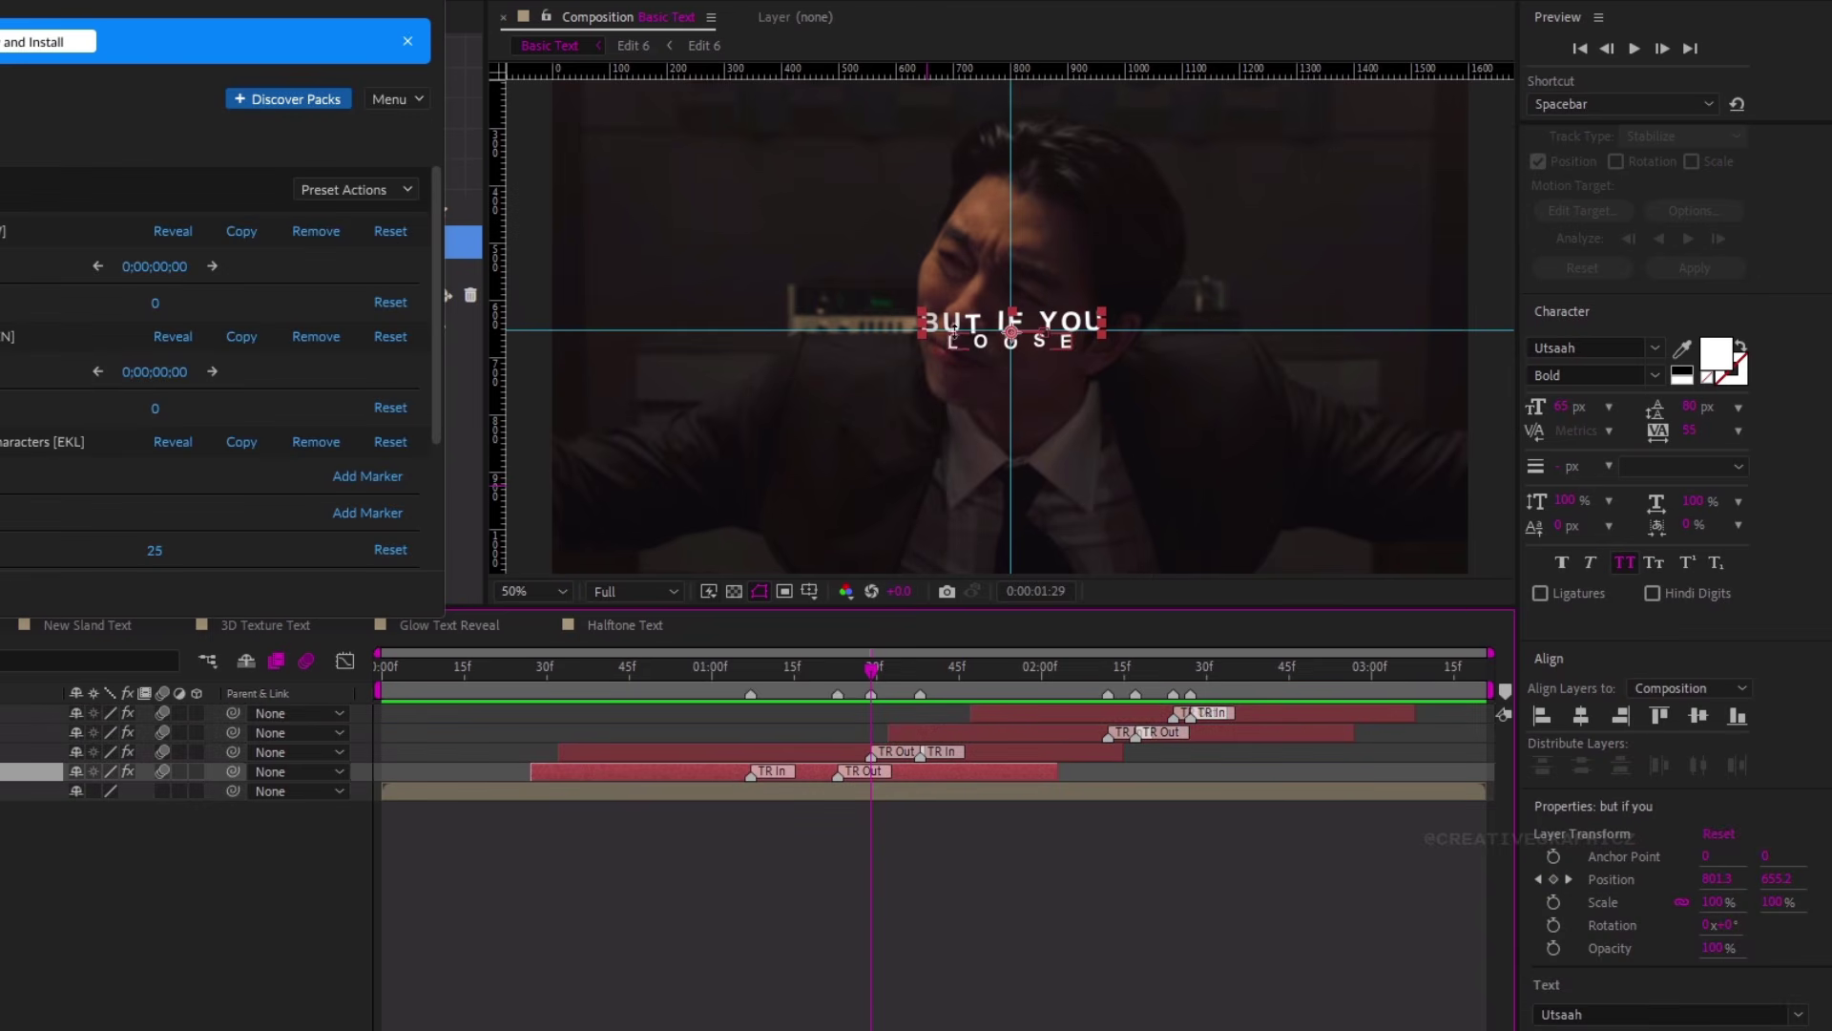
{"action": "key", "text": "slash"}
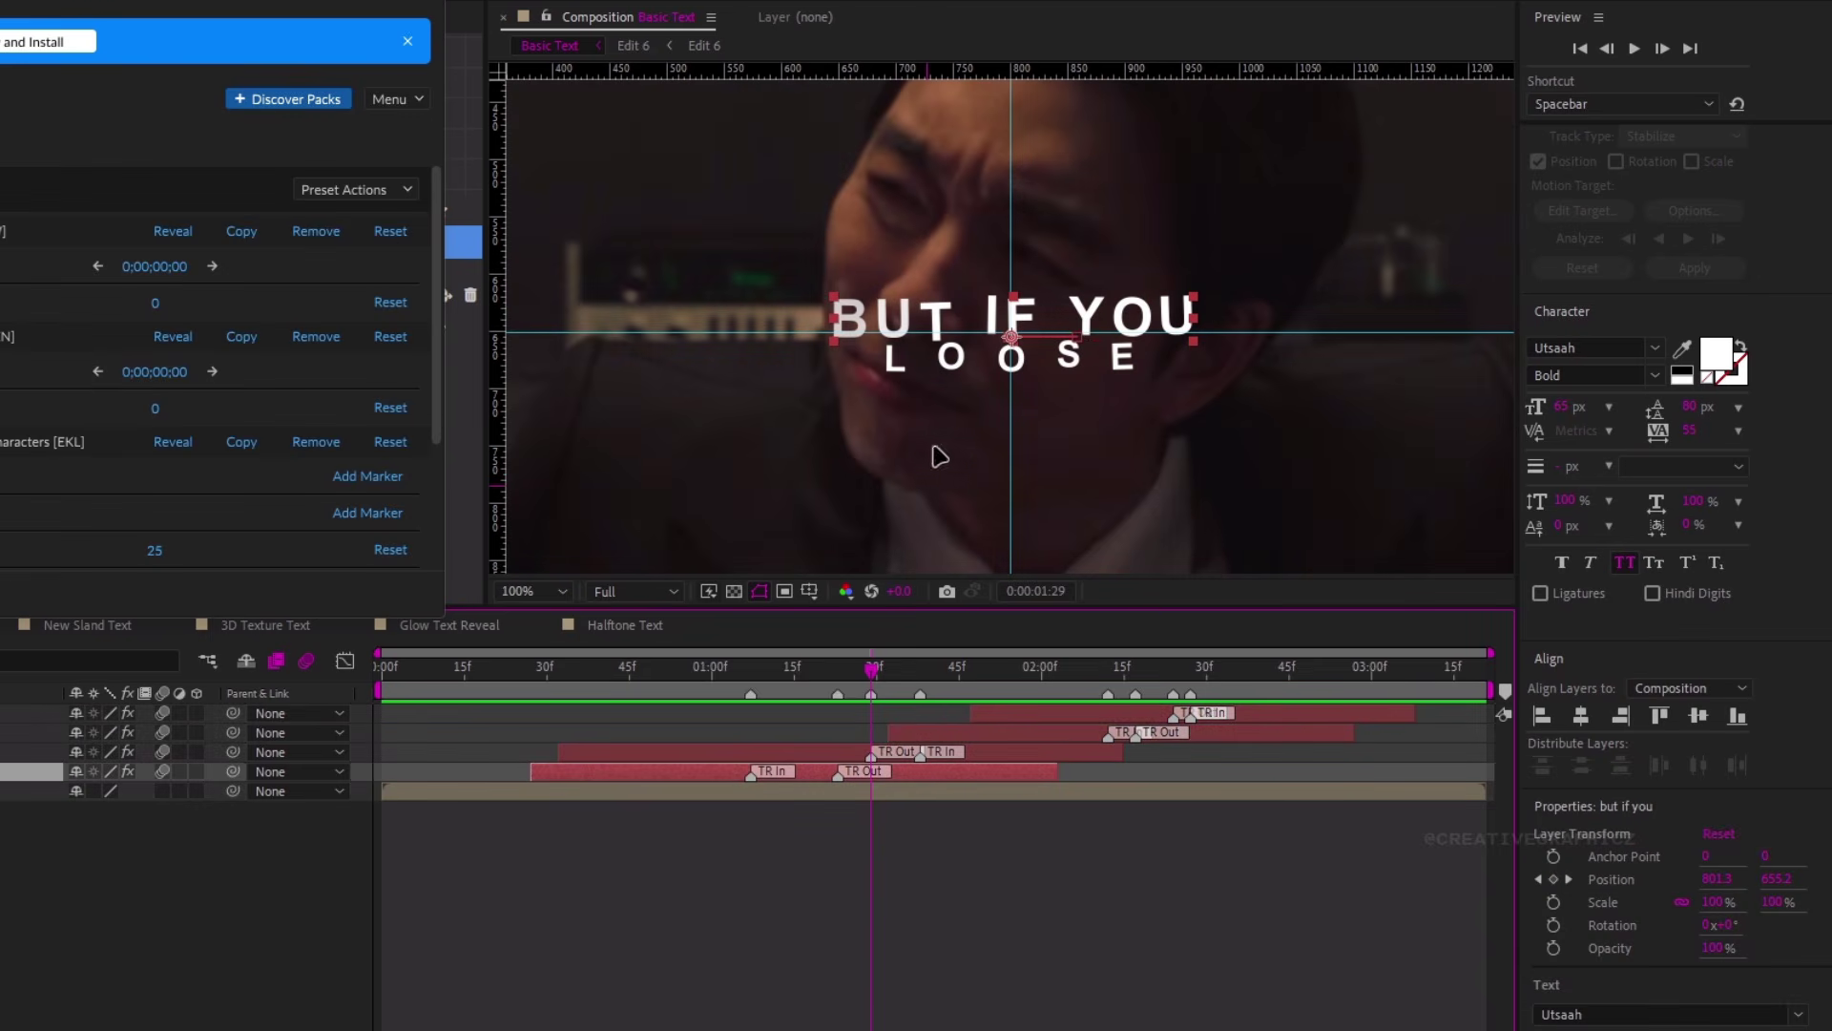
{"action": "double_click", "coordinate": [953, 774]}
{"action": "left_click", "coordinate": [1716, 355]}
{"action": "left_click", "coordinate": [161, 460]}
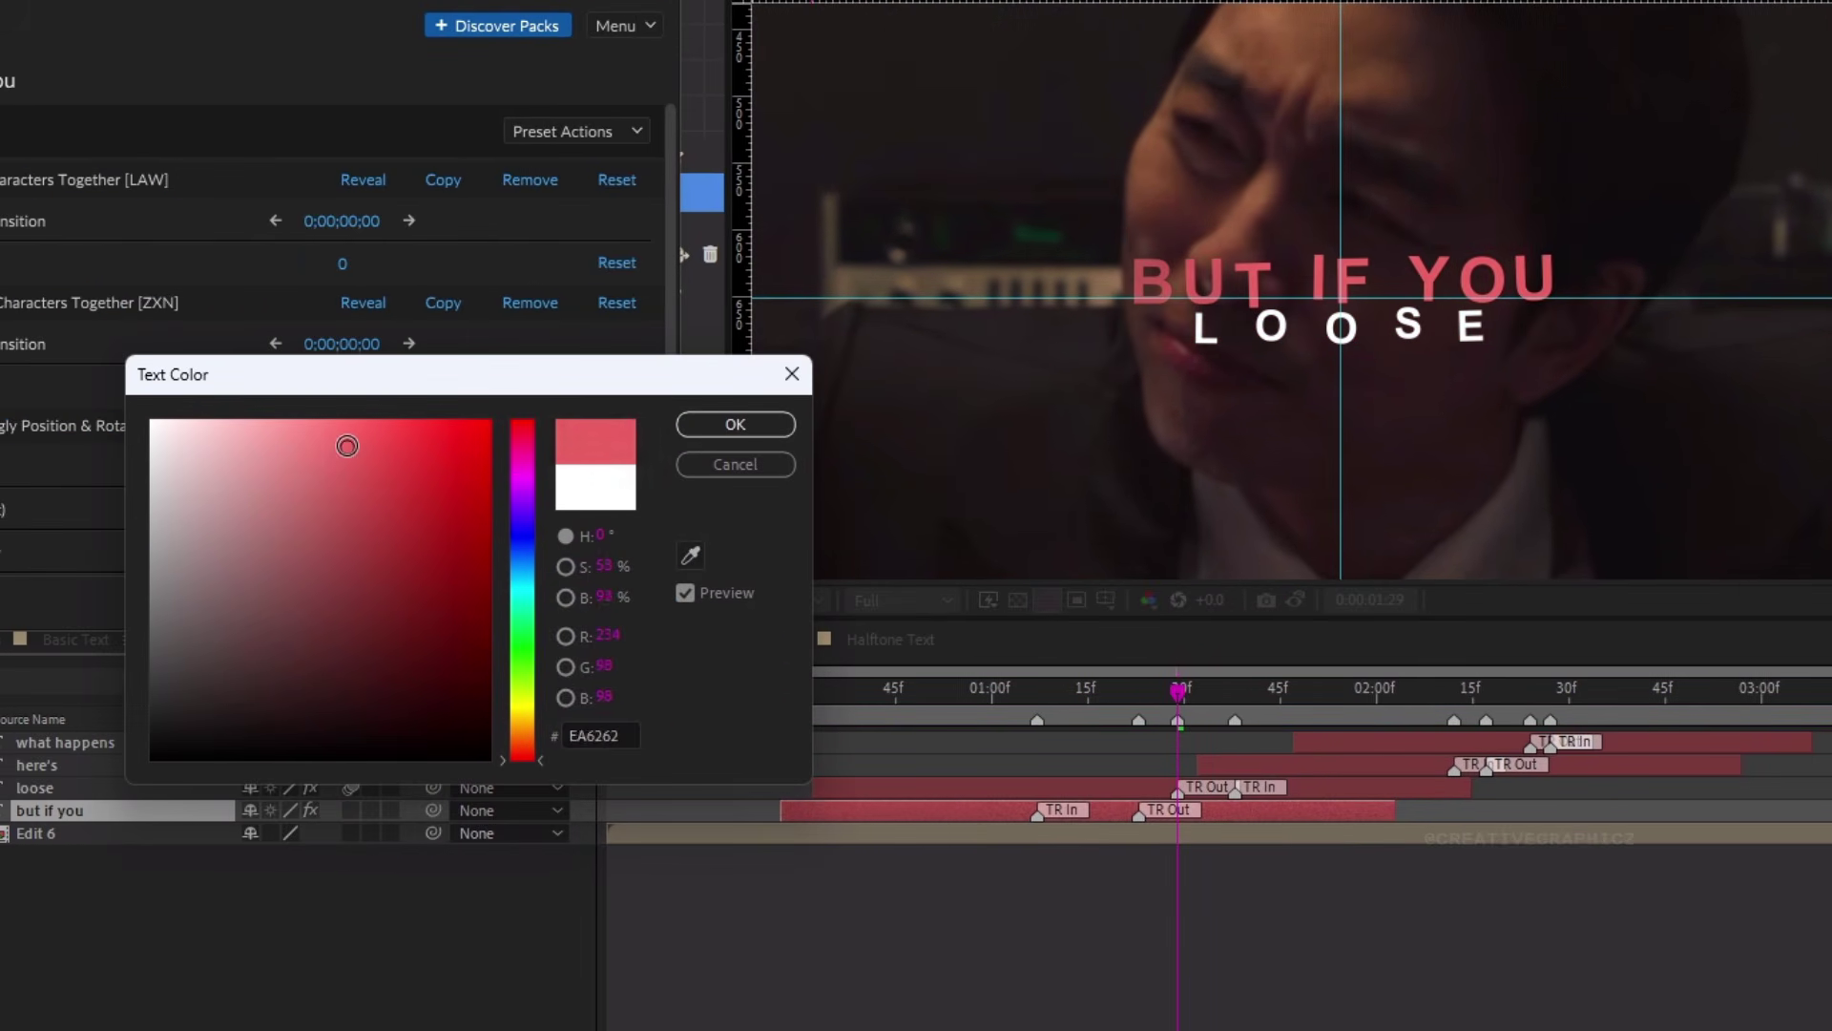
{"action": "left_click_drag", "start_coordinate": [346, 445], "coordinate": [330, 431]}
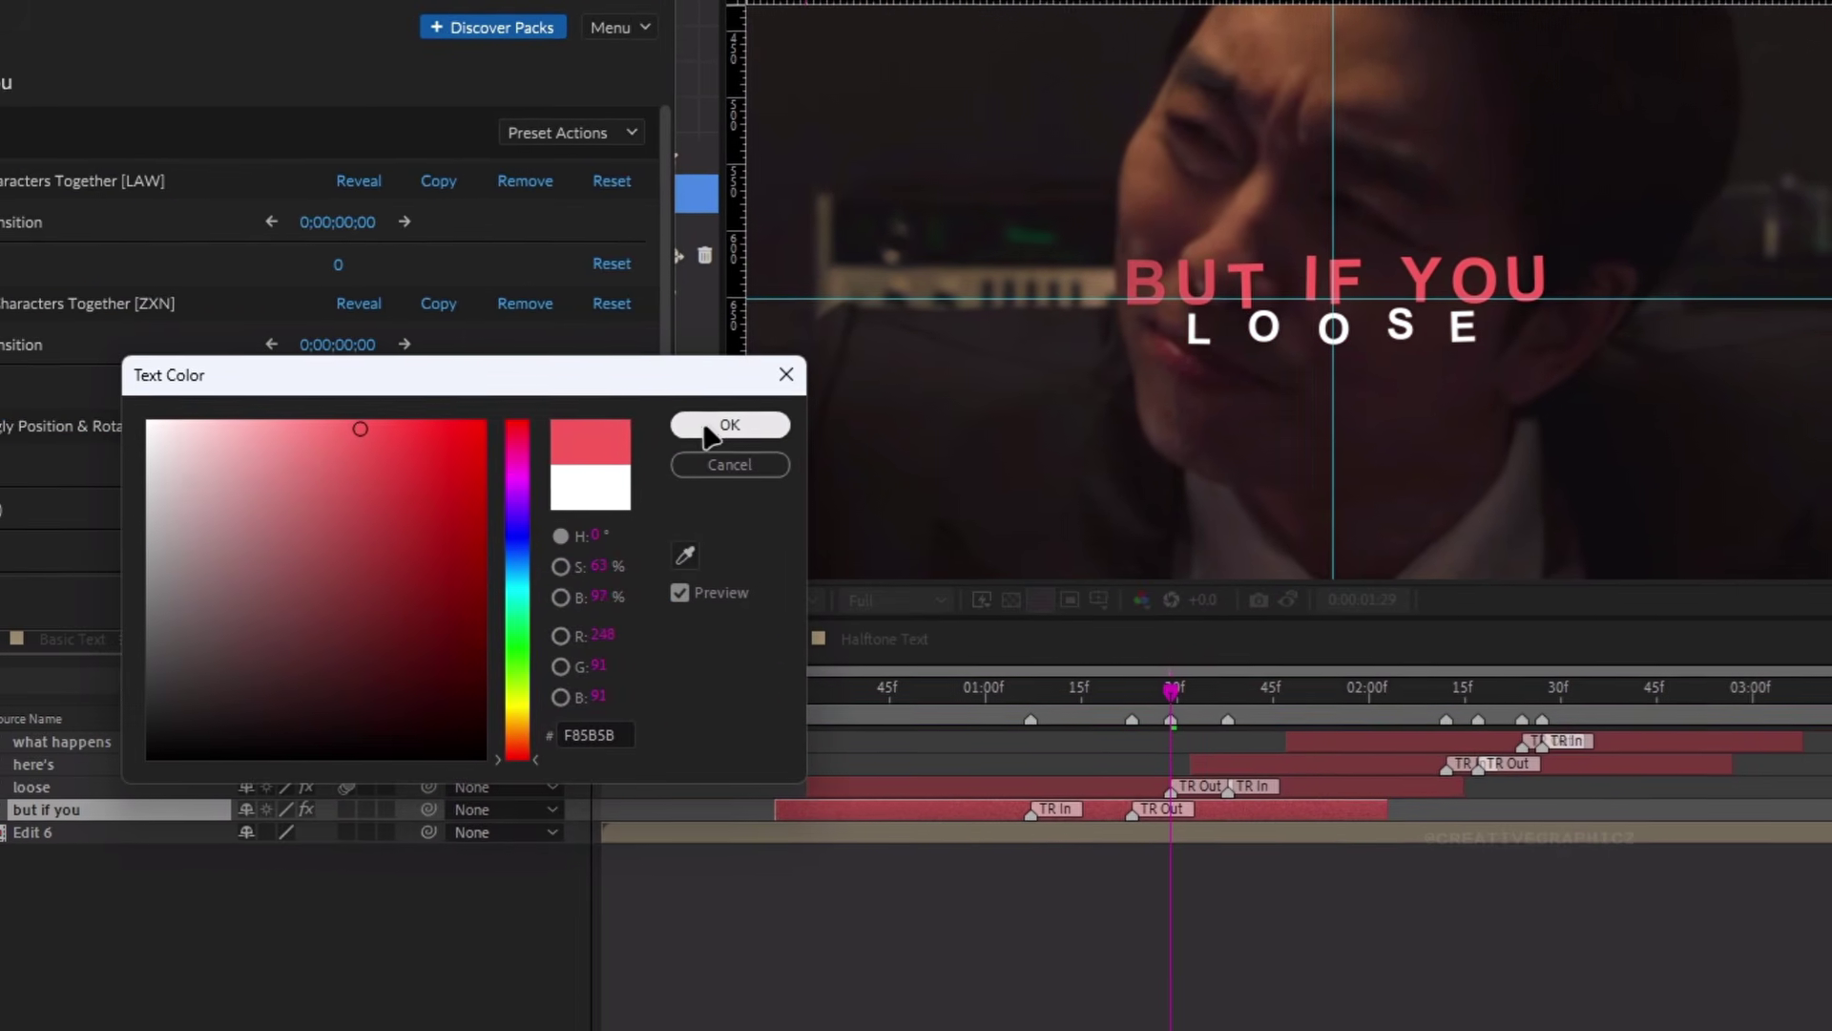
{"action": "left_click", "coordinate": [731, 424]}
Set the text colour of "what happens" to orange FCAD5F
{"action": "left_click_drag", "start_coordinate": [883, 673], "coordinate": [1184, 681]}
{"action": "left_click", "coordinate": [1256, 737]}
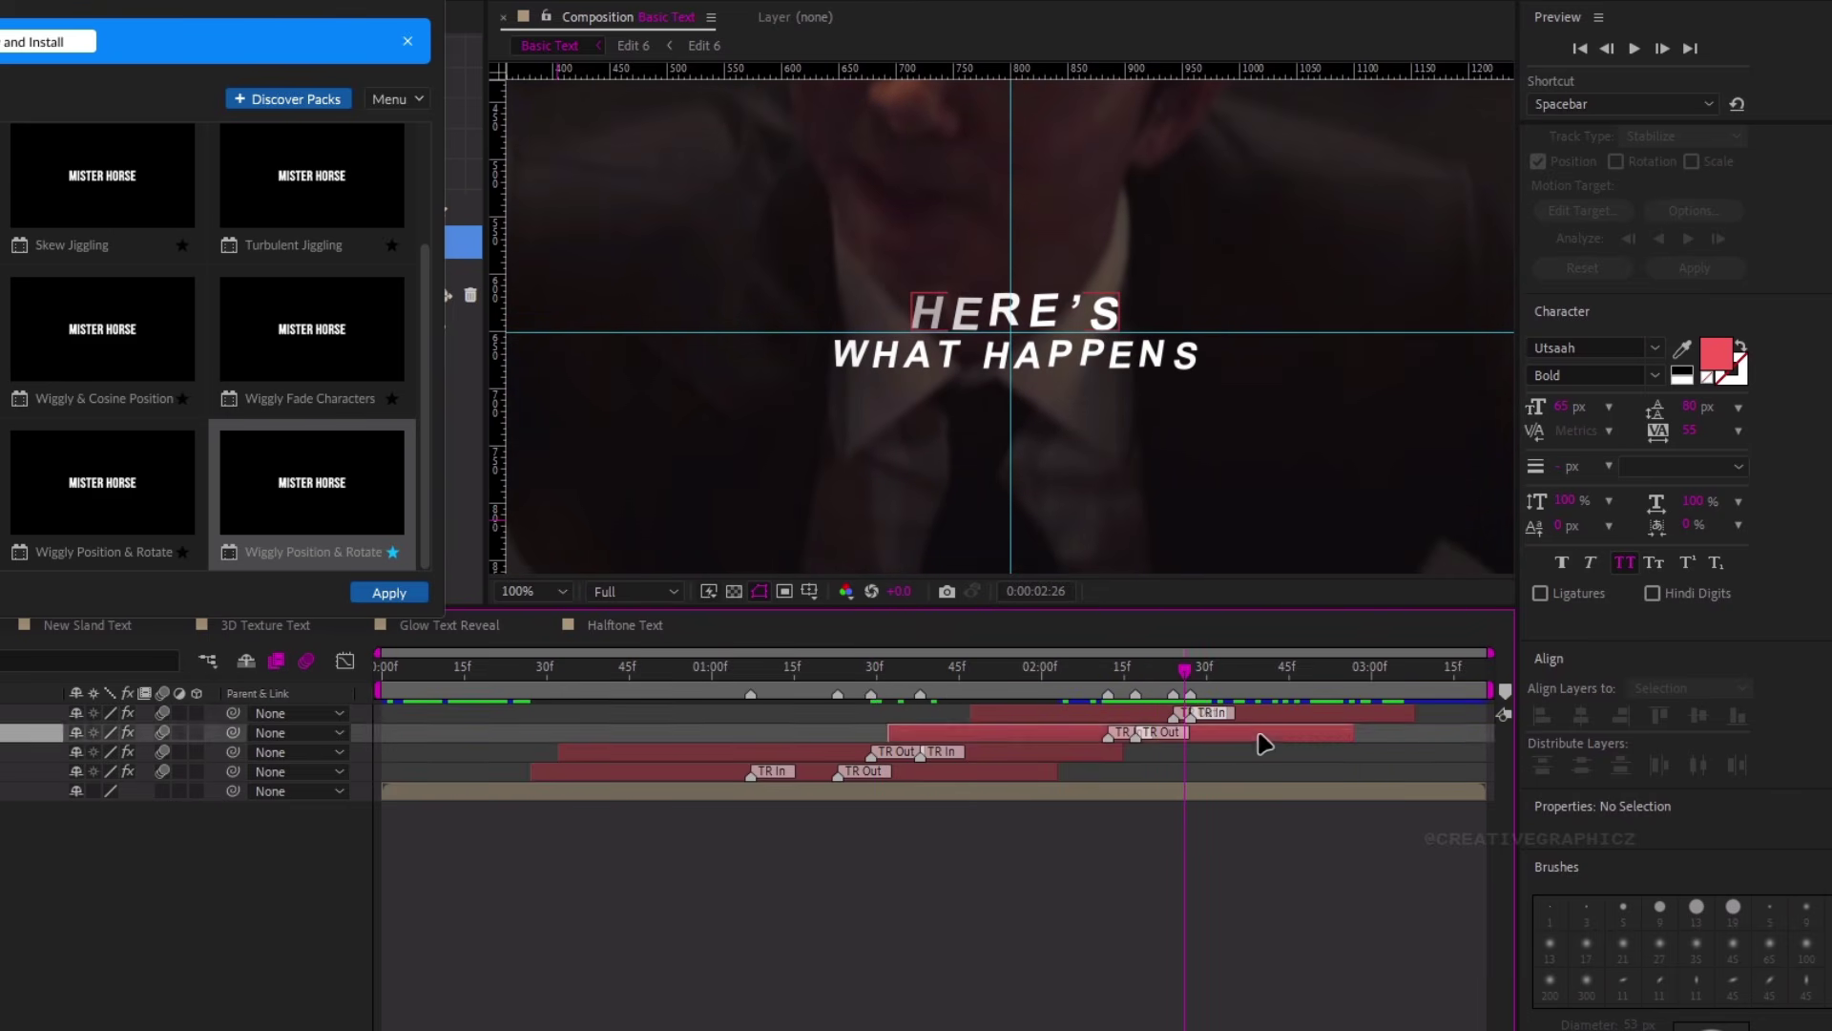
{"action": "left_click", "coordinate": [1257, 716]}
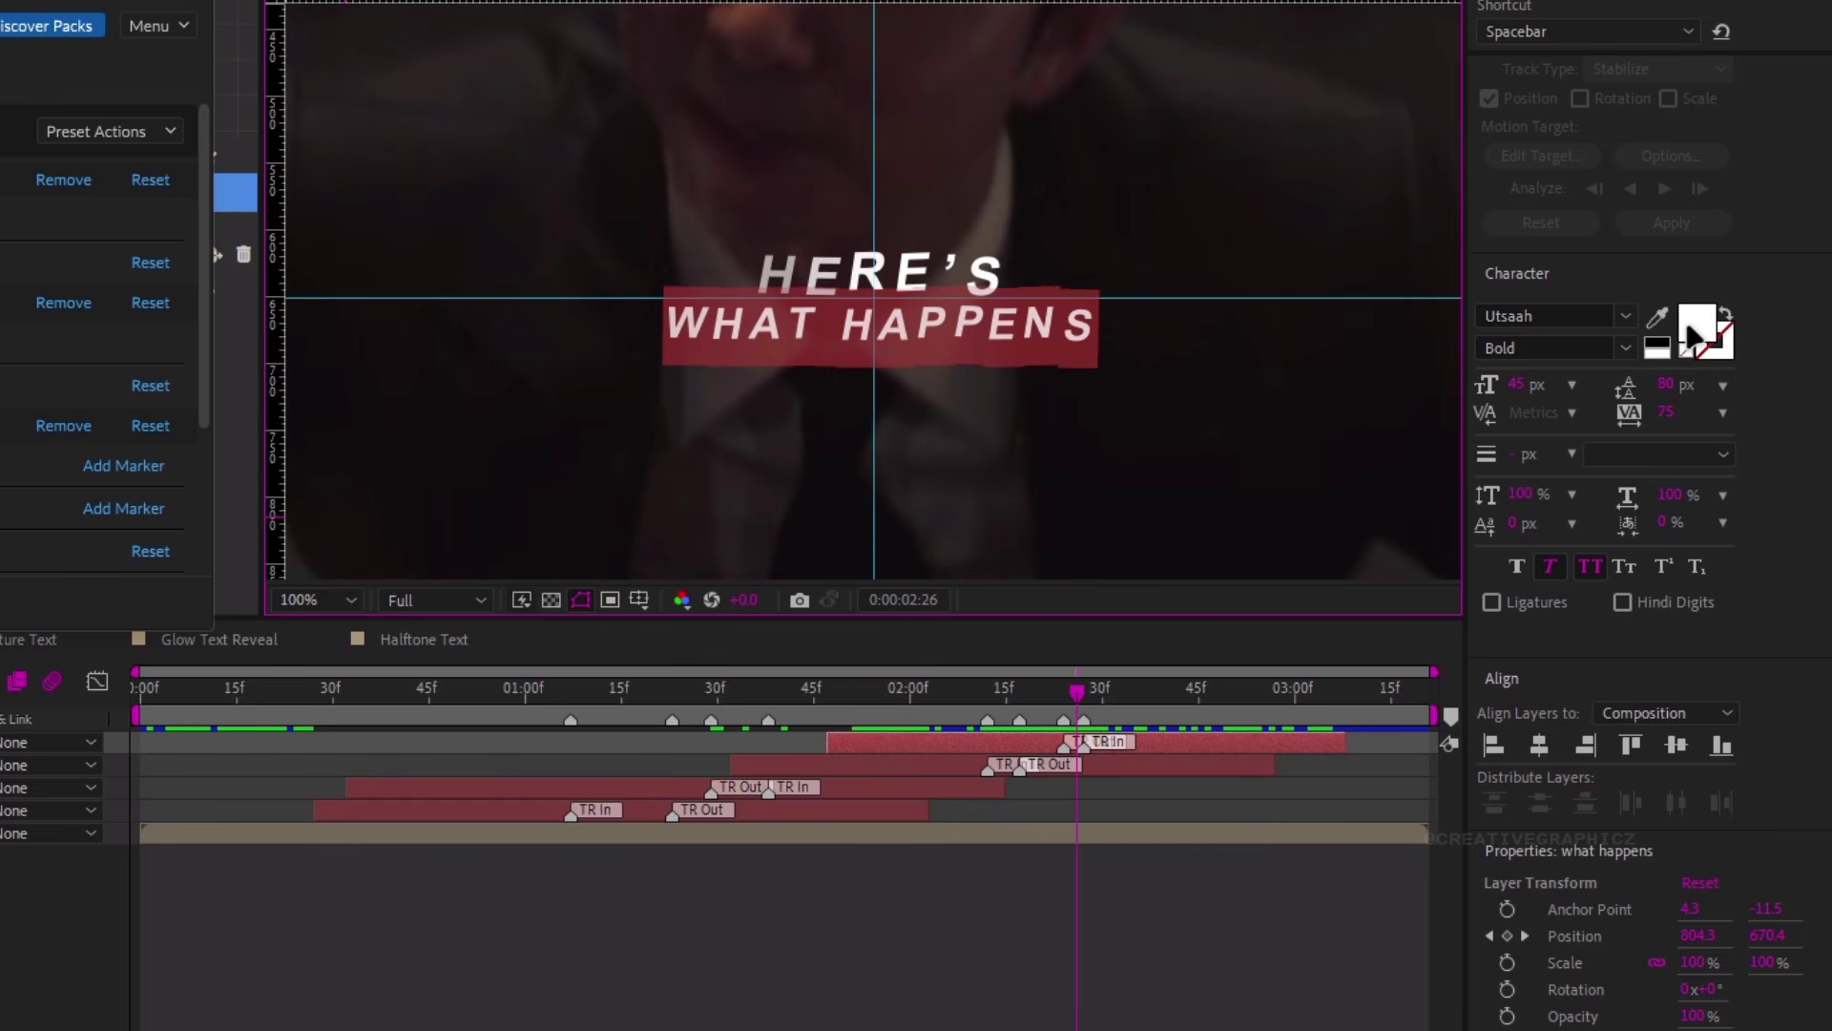
{"action": "left_click", "coordinate": [1696, 324]}
{"action": "left_click_drag", "start_coordinate": [55, 674], "coordinate": [55, 732]}
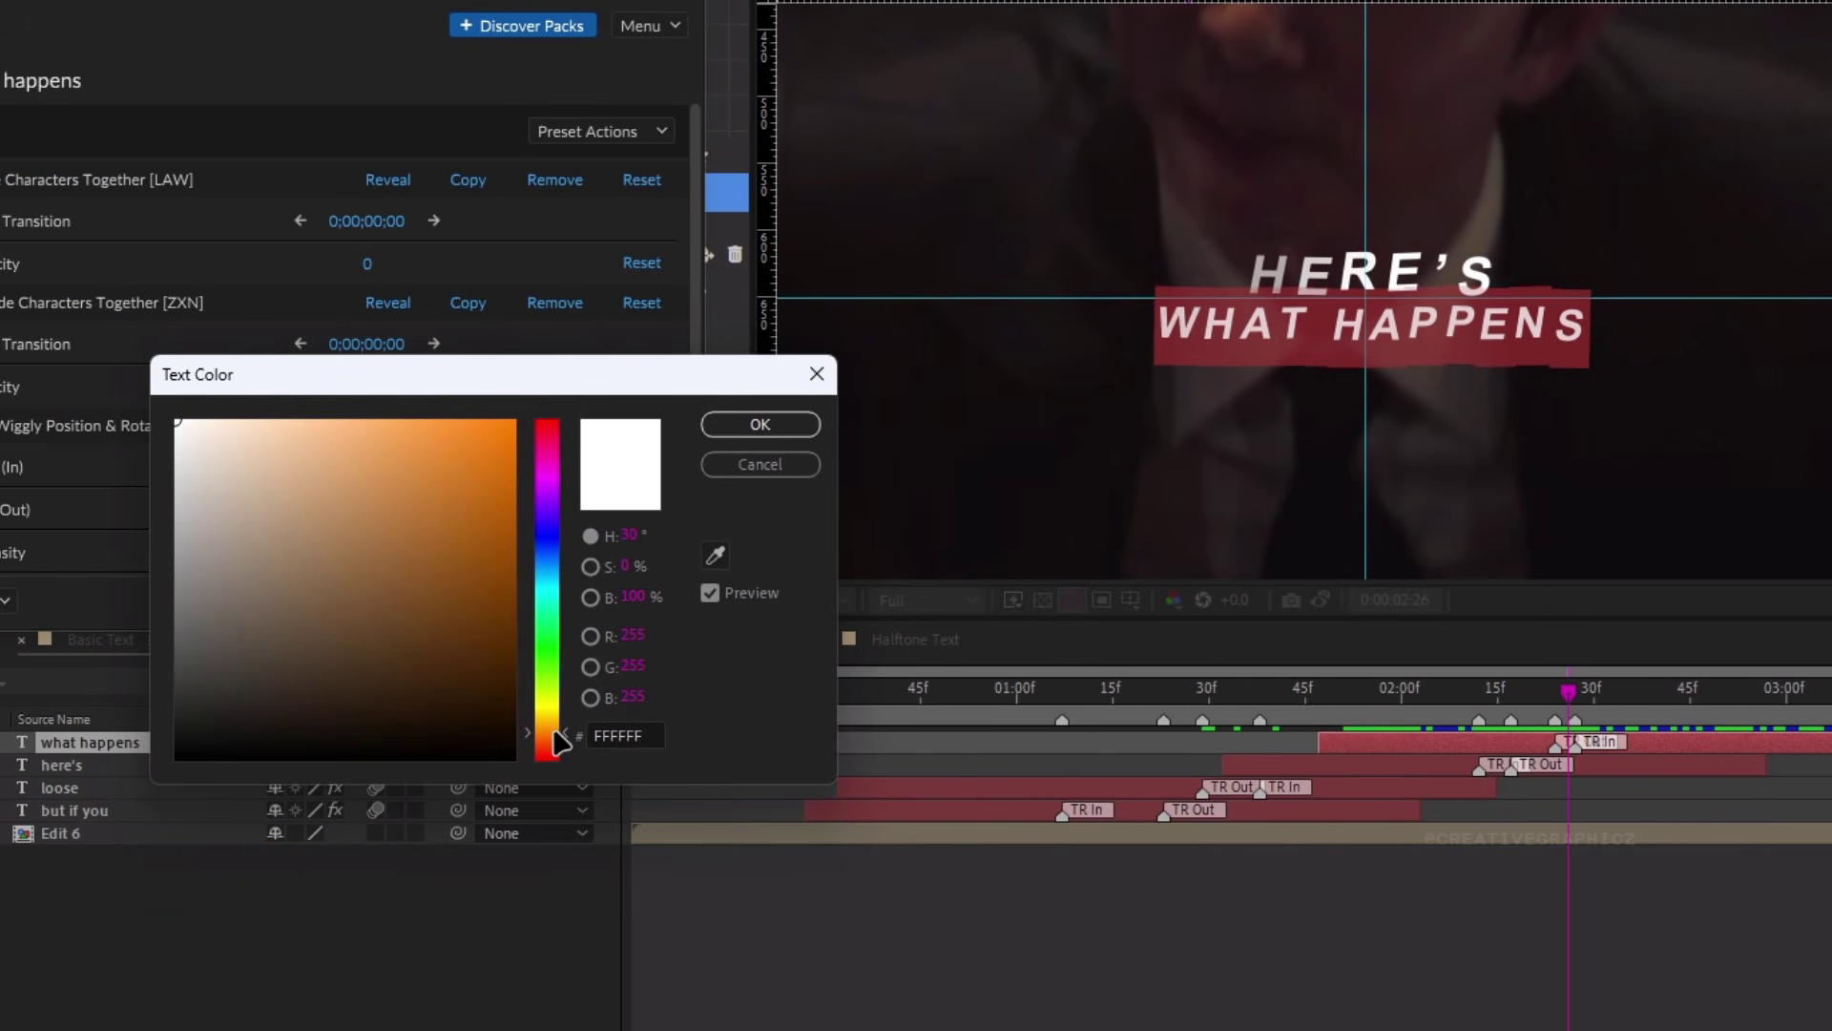
{"action": "left_click", "coordinate": [0, 489]}
{"action": "left_click_drag", "start_coordinate": [348, 490], "coordinate": [383, 412]}
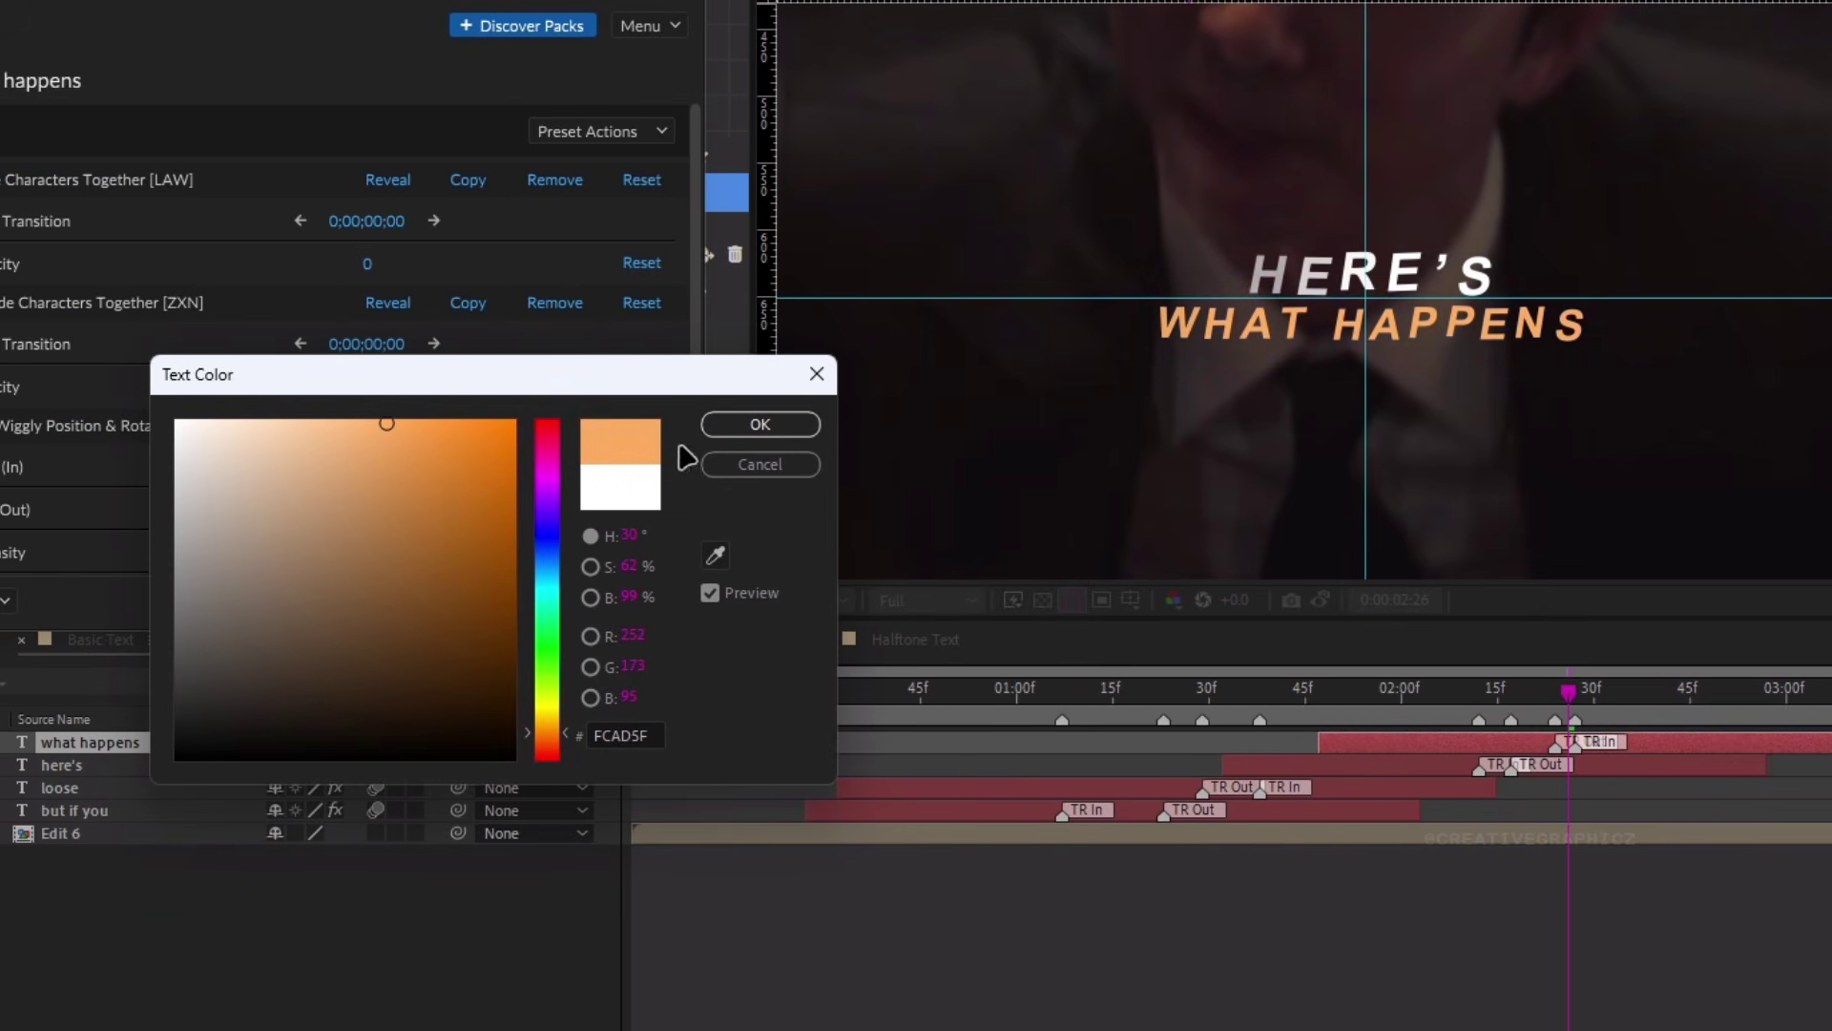
{"action": "left_click", "coordinate": [759, 424]}
Close Animation Composer and apply the Drop Shadow effect to "but if you"
{"action": "left_click", "coordinate": [995, 689]}
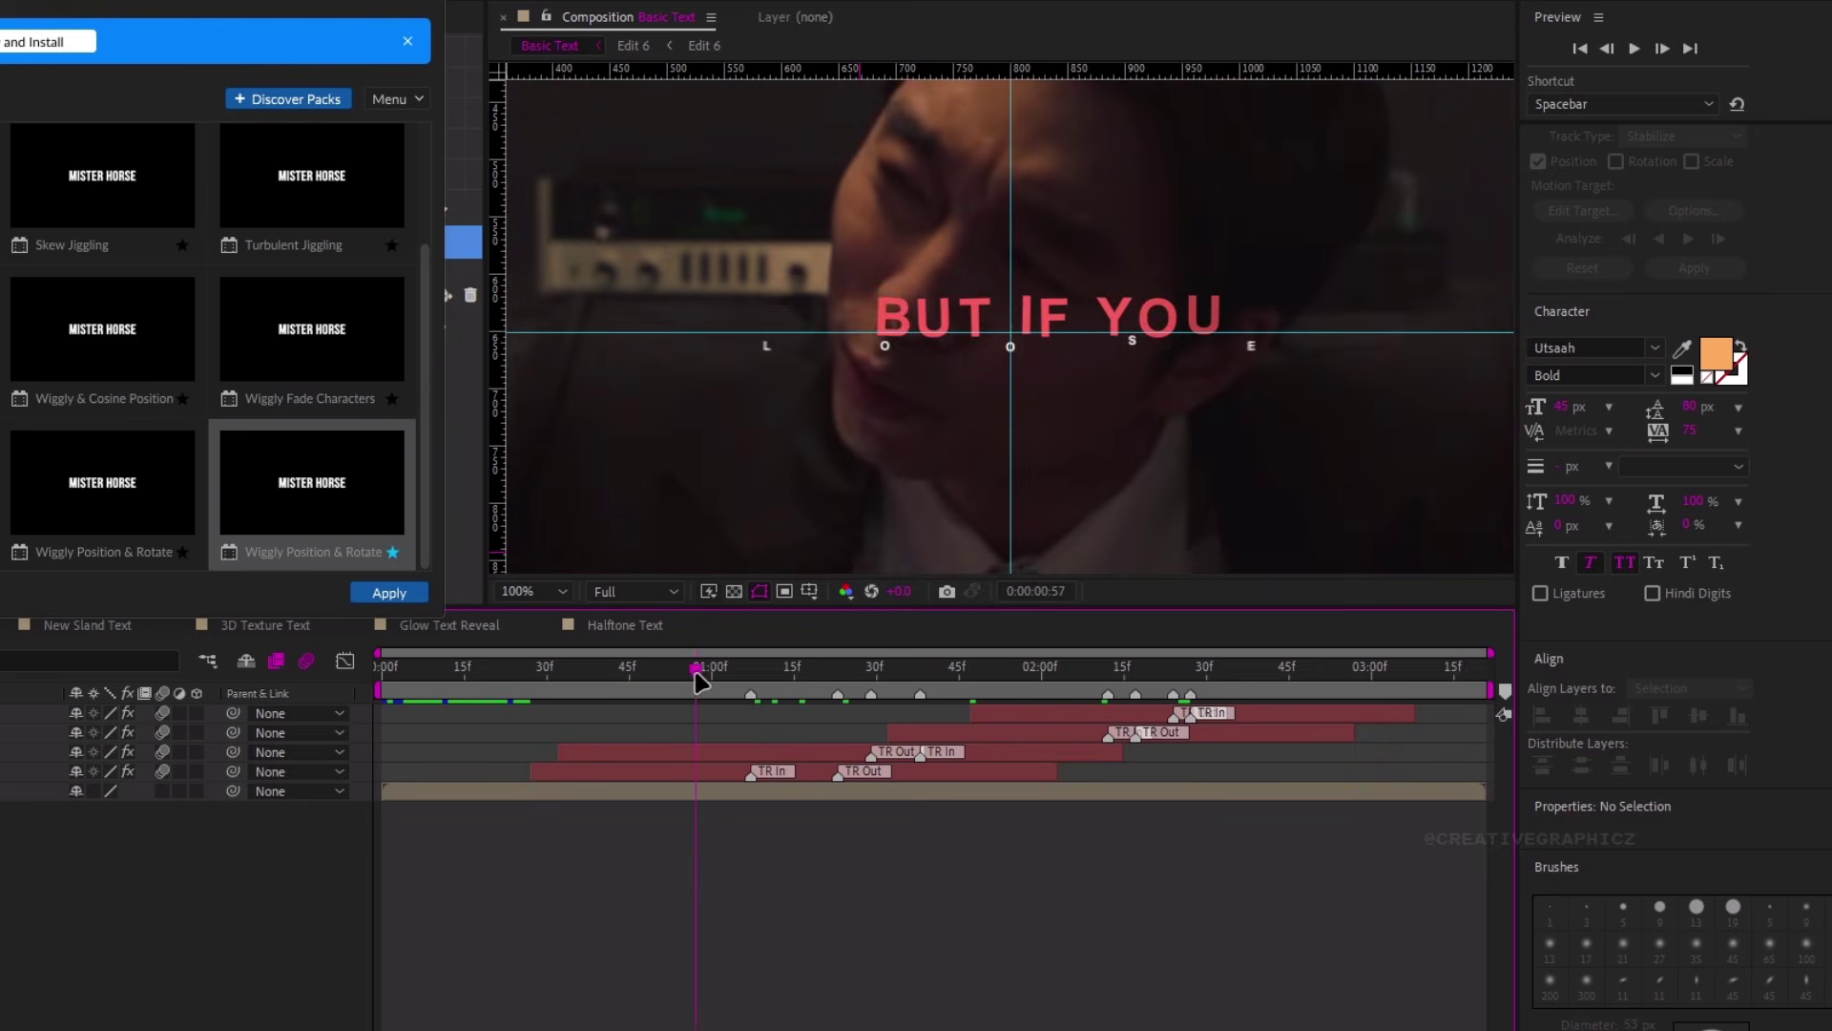
{"action": "left_click_drag", "start_coordinate": [699, 679], "coordinate": [806, 798]}
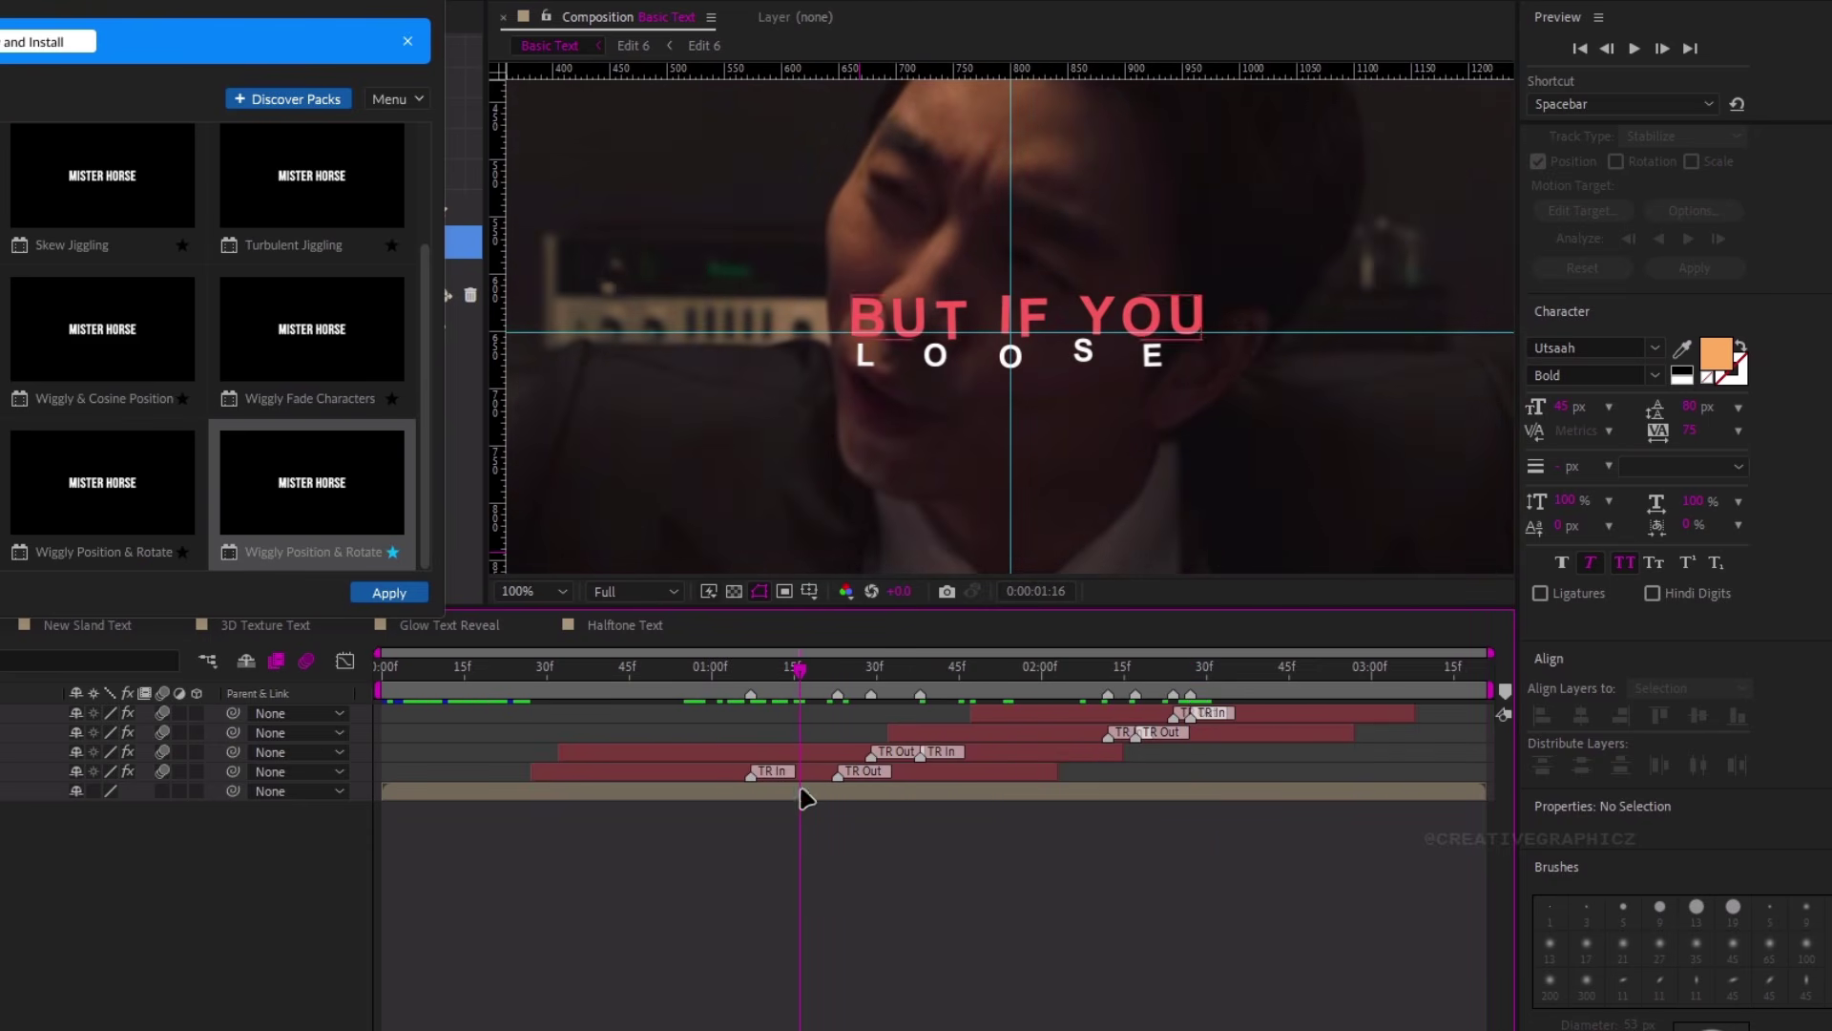
{"action": "left_click", "coordinate": [805, 770]}
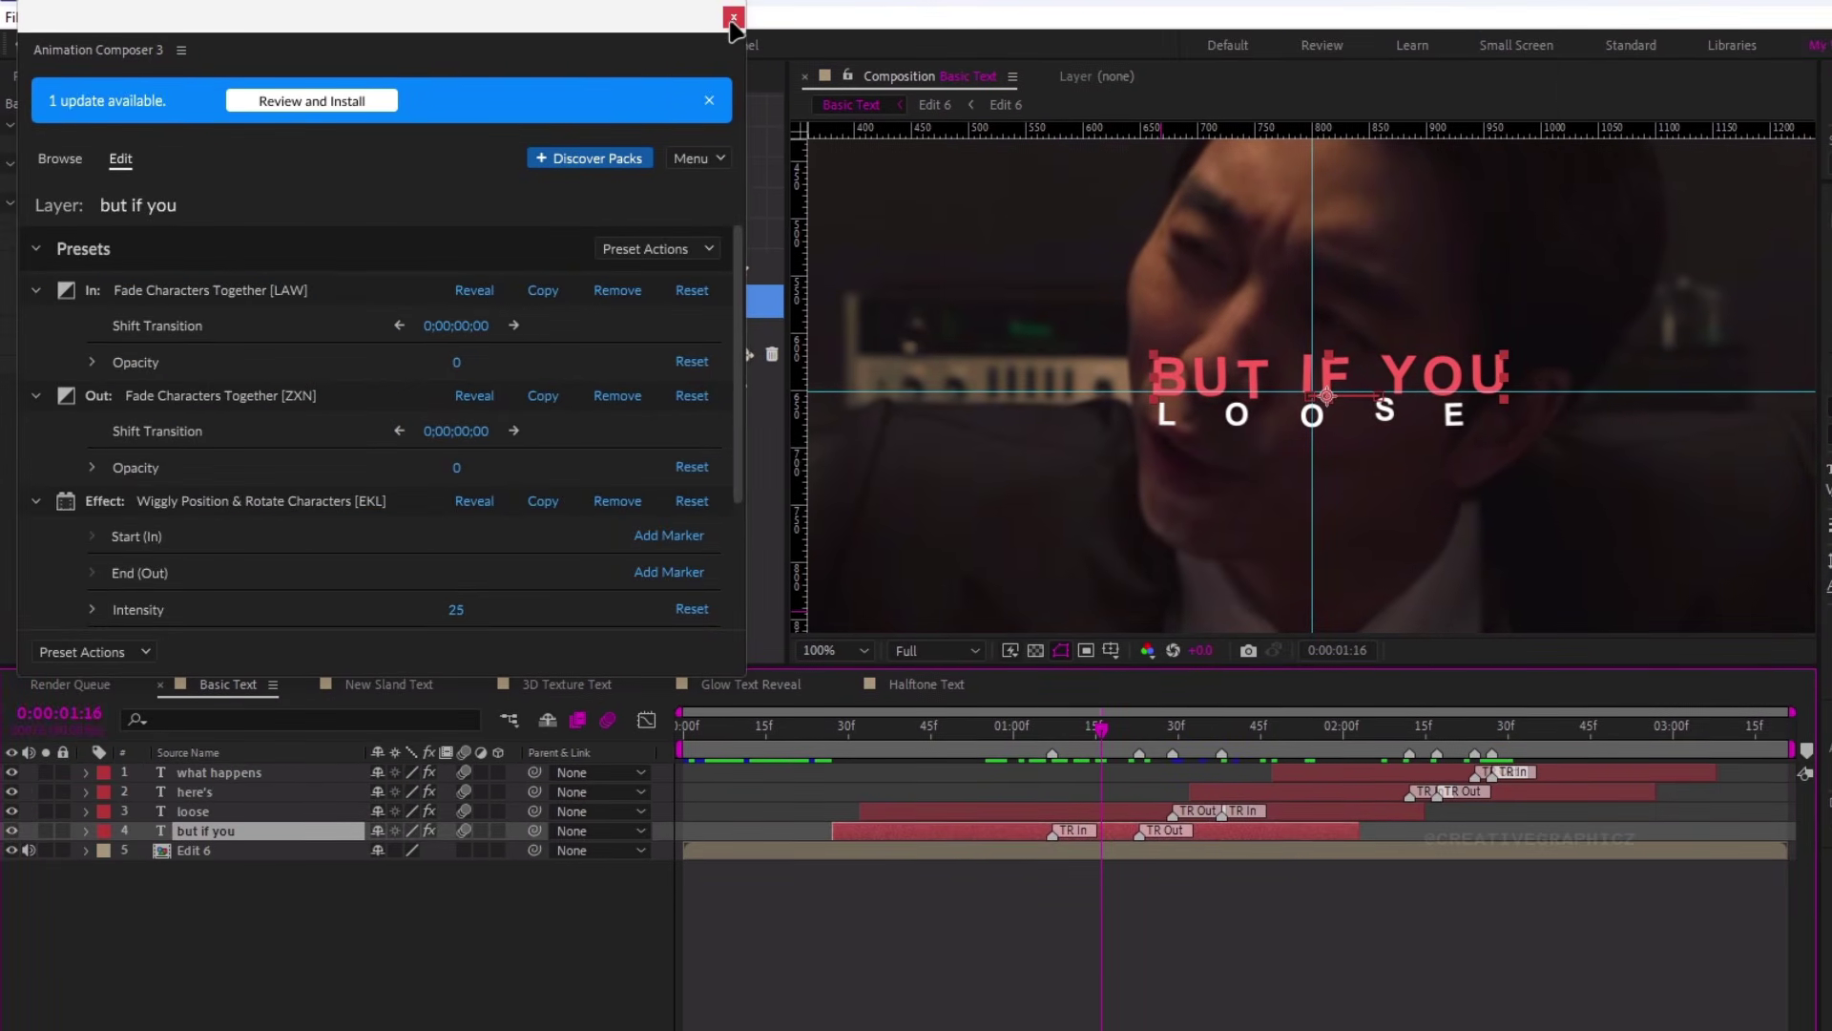
{"action": "left_click", "coordinate": [733, 17]}
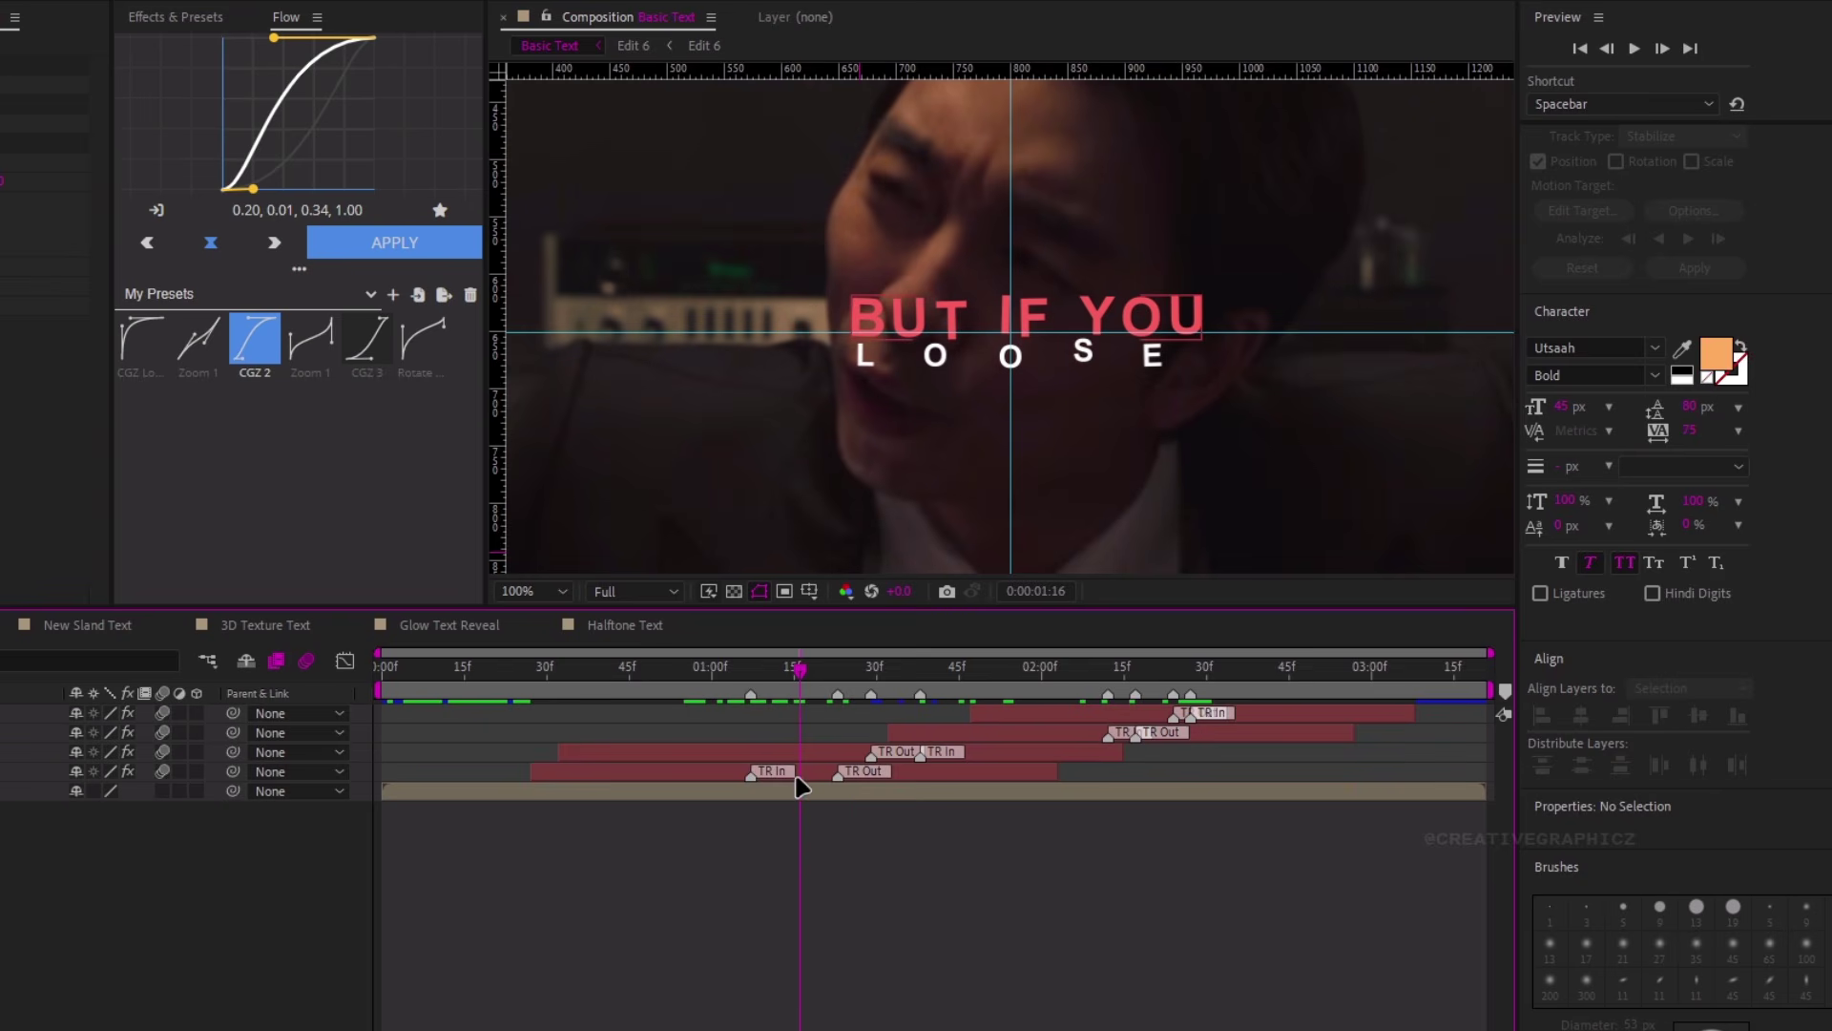
{"action": "key", "text": "ctrl+space"}
{"action": "type", "text": "dr"}
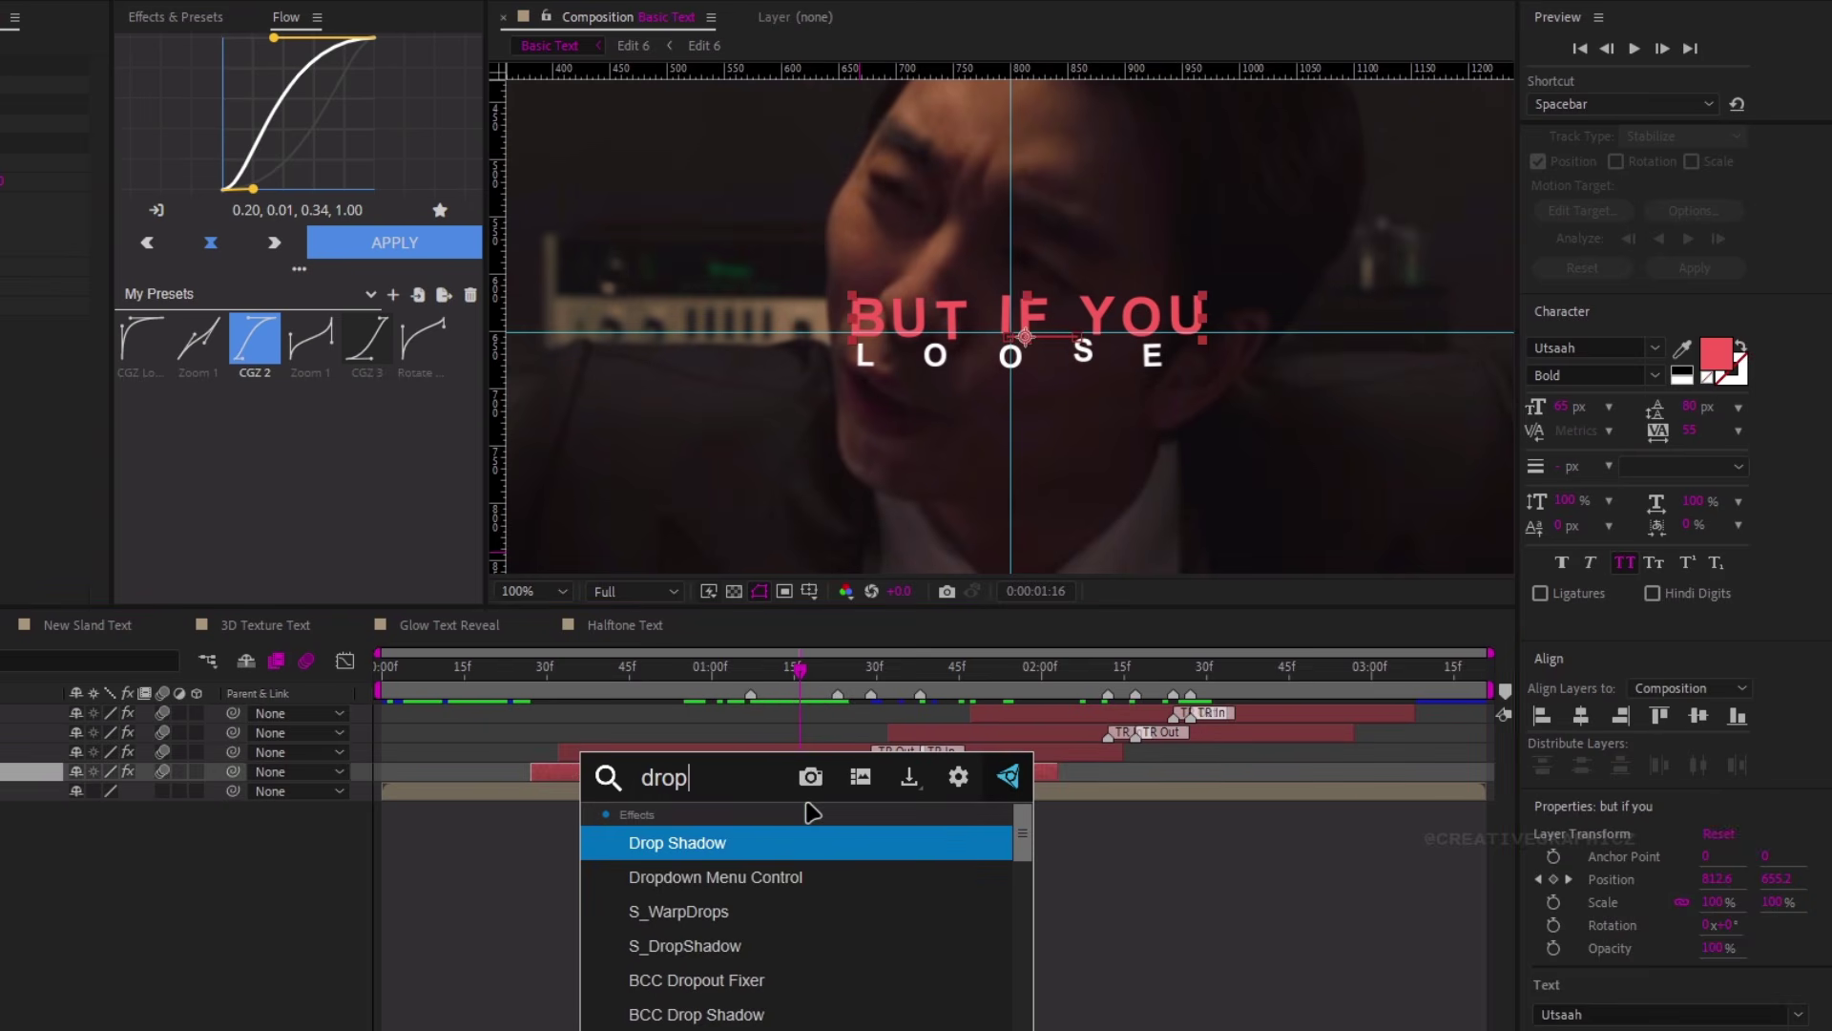
{"action": "key", "text": "Return"}
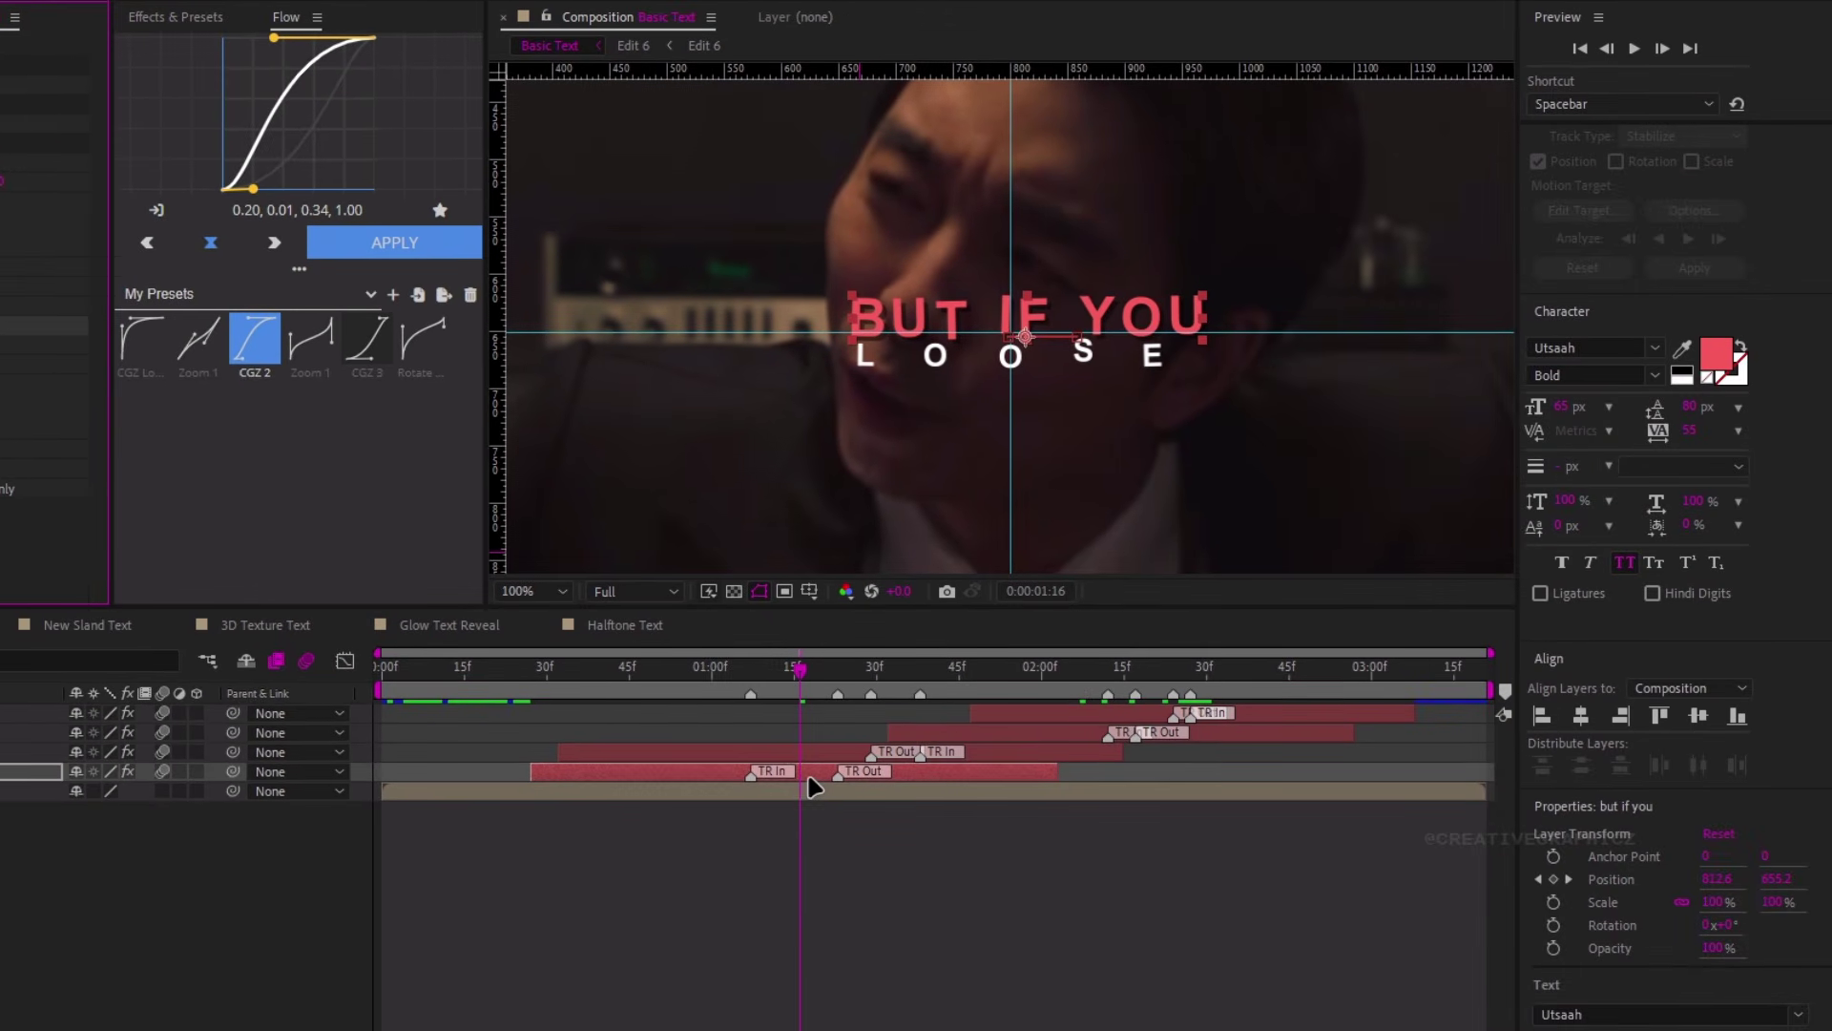
Apply Deep Glow to "but if you" with Radius 200, Exposure 0.40 and Unmult enabled
{"action": "key", "text": "ctrl+space"}
{"action": "type", "text": "dee"}
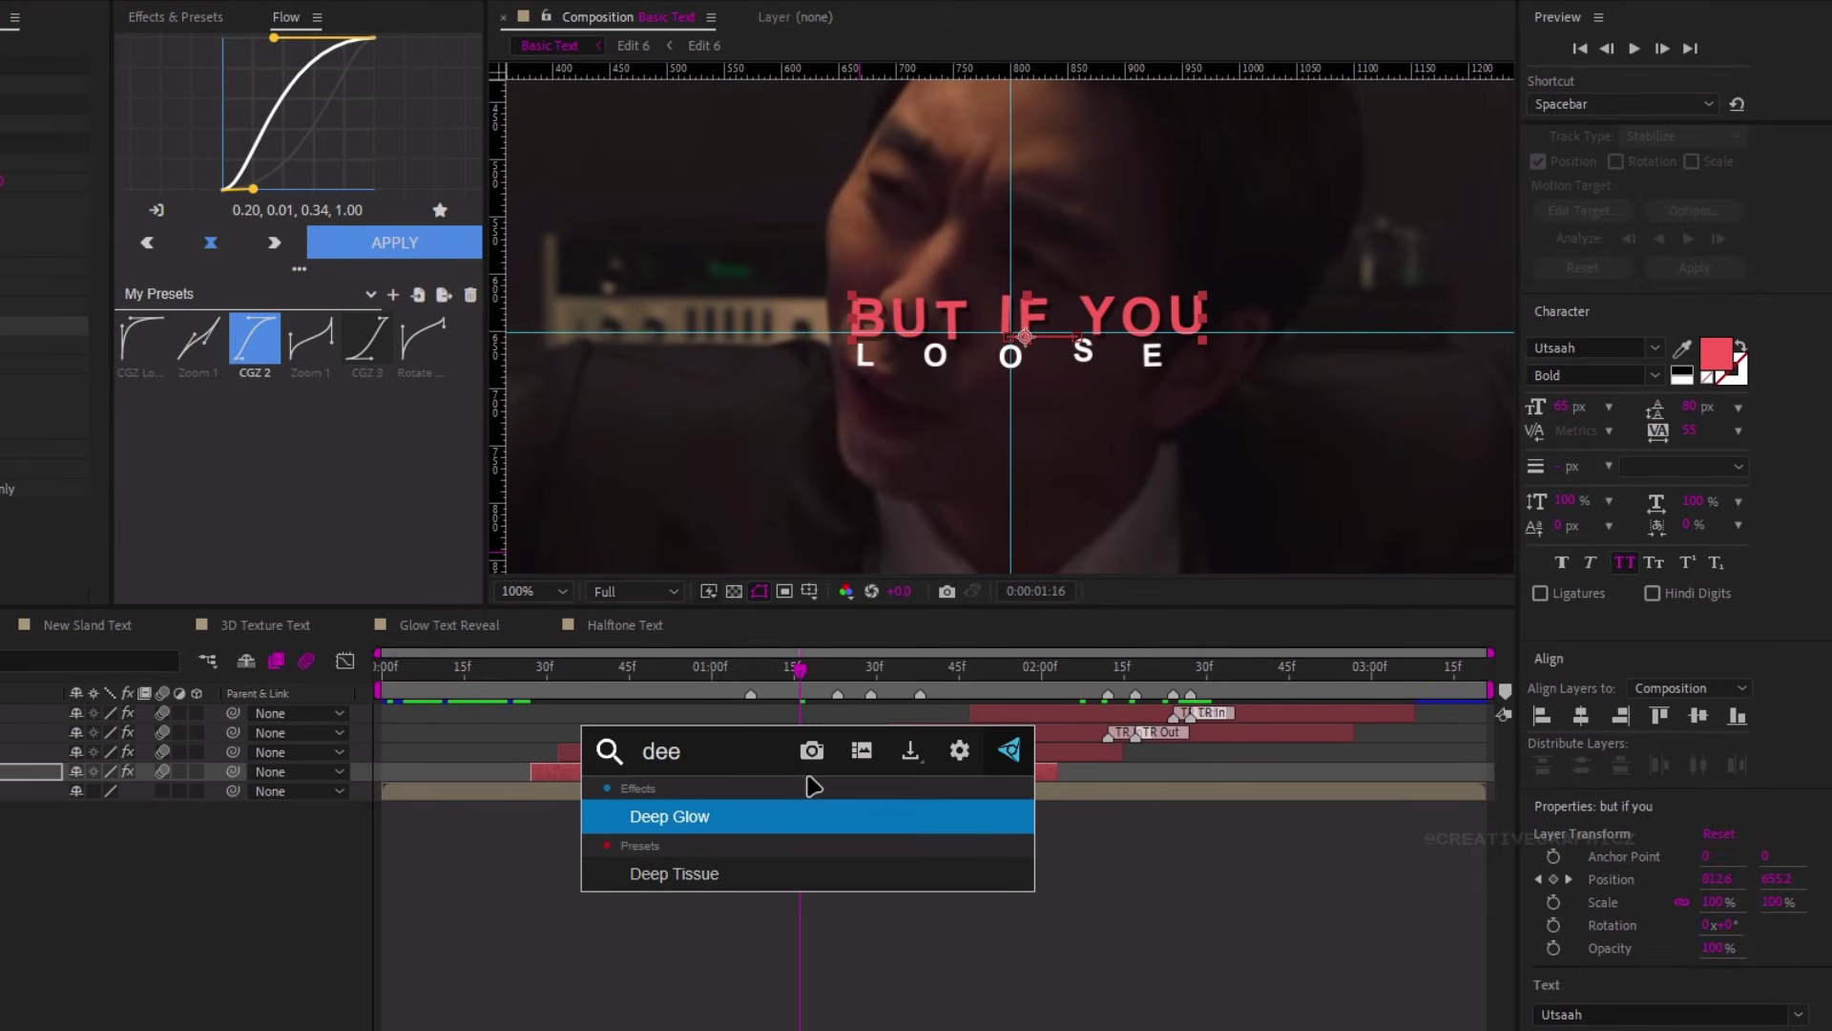
{"action": "key", "text": "Return"}
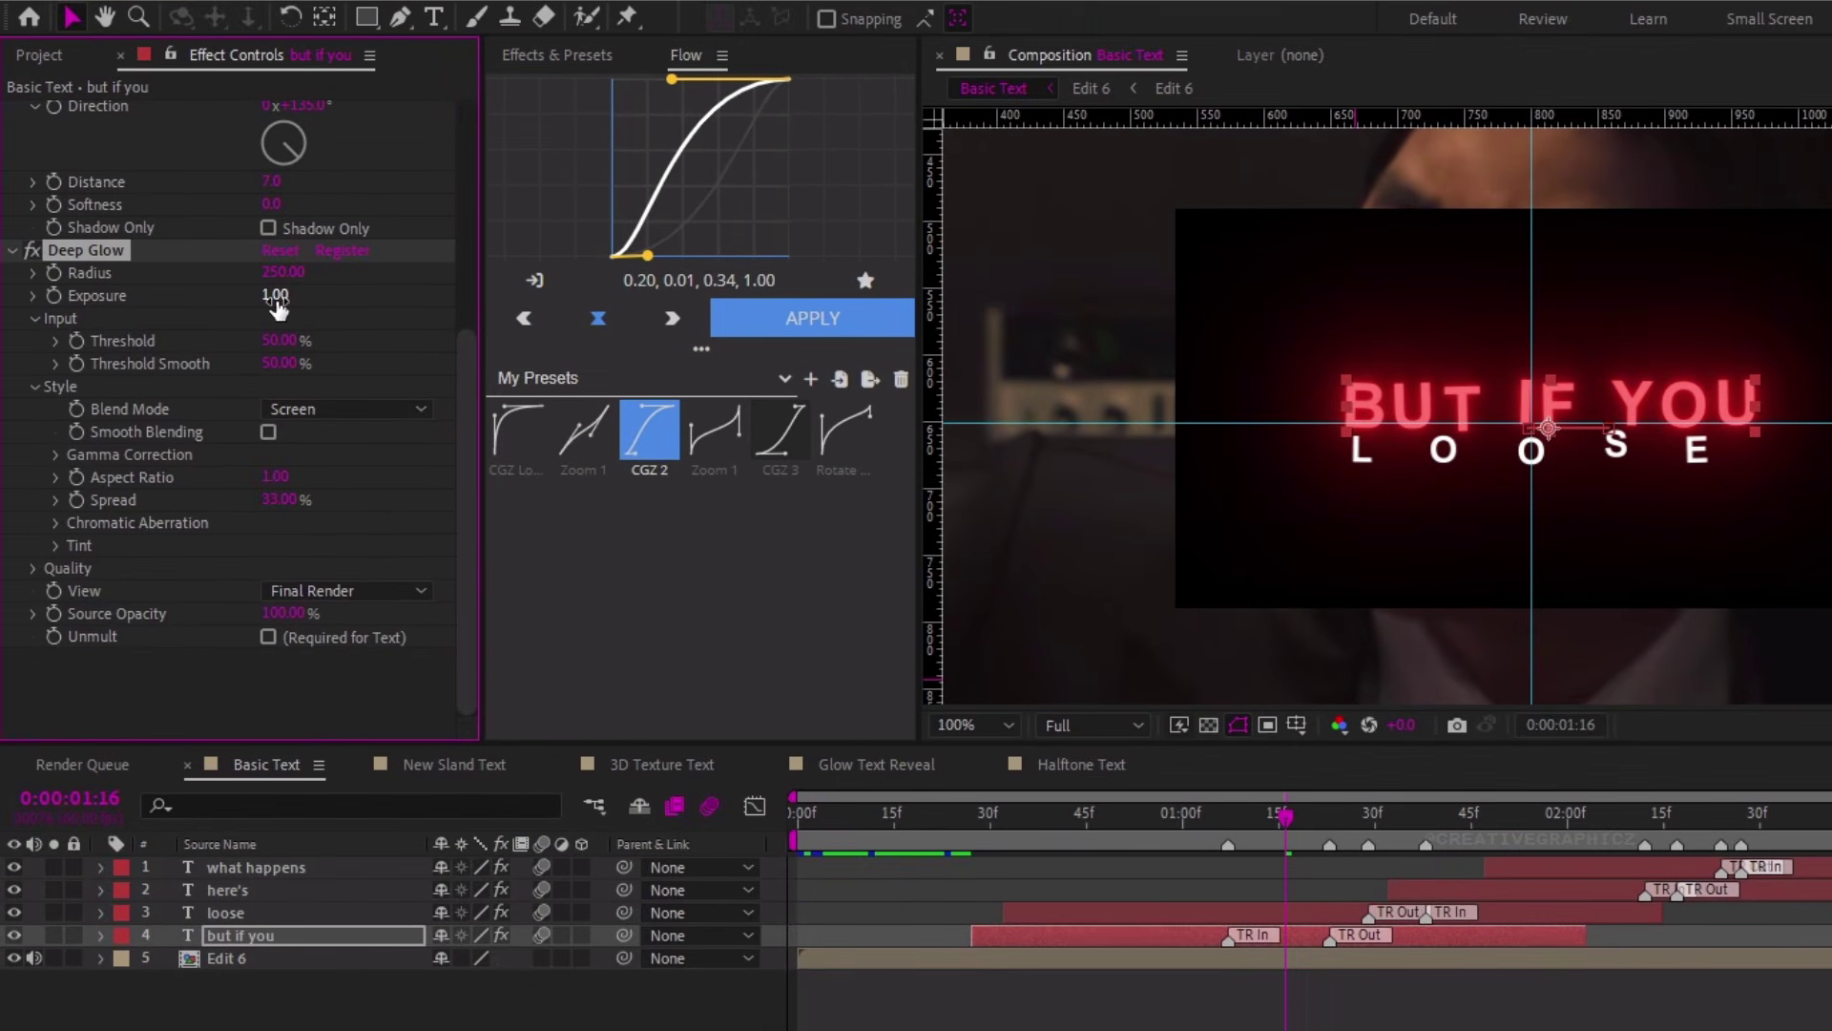
{"action": "left_click", "coordinate": [276, 297]}
{"action": "type", "text": "0"}
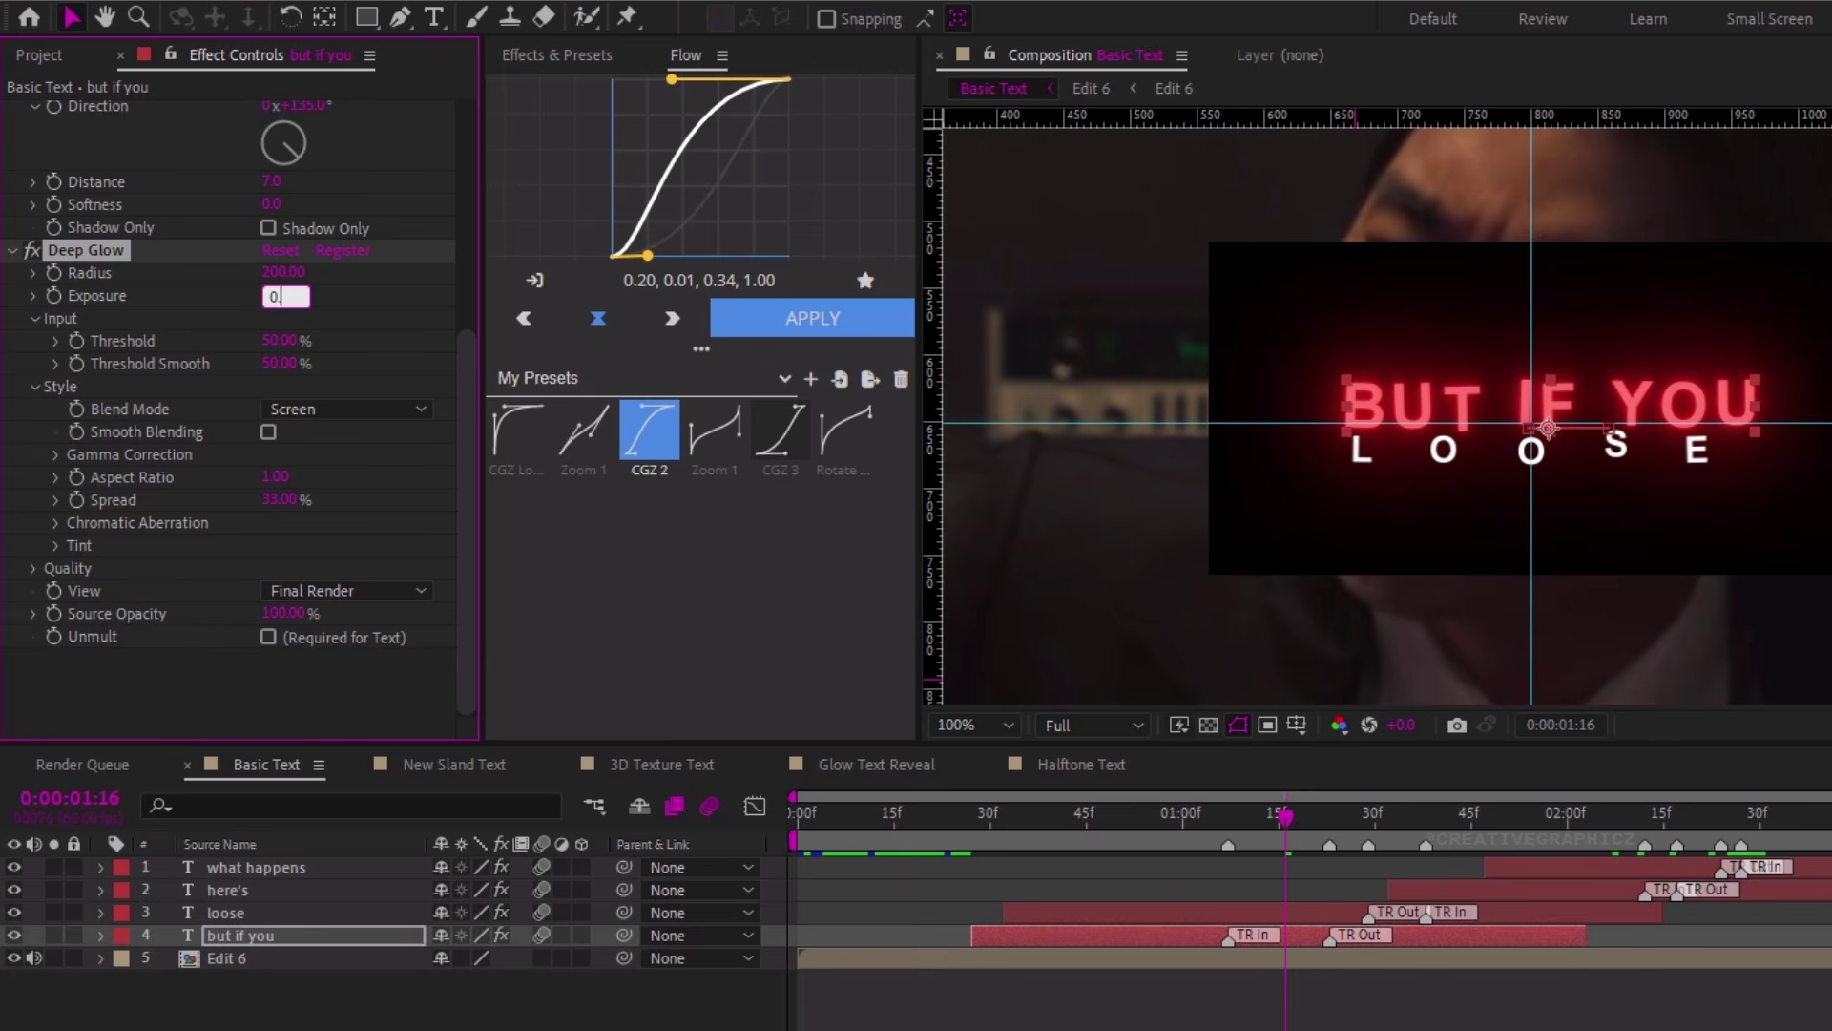
{"action": "type", "text": ".4"}
{"action": "key", "text": "Return"}
{"action": "left_click", "coordinate": [268, 638]}
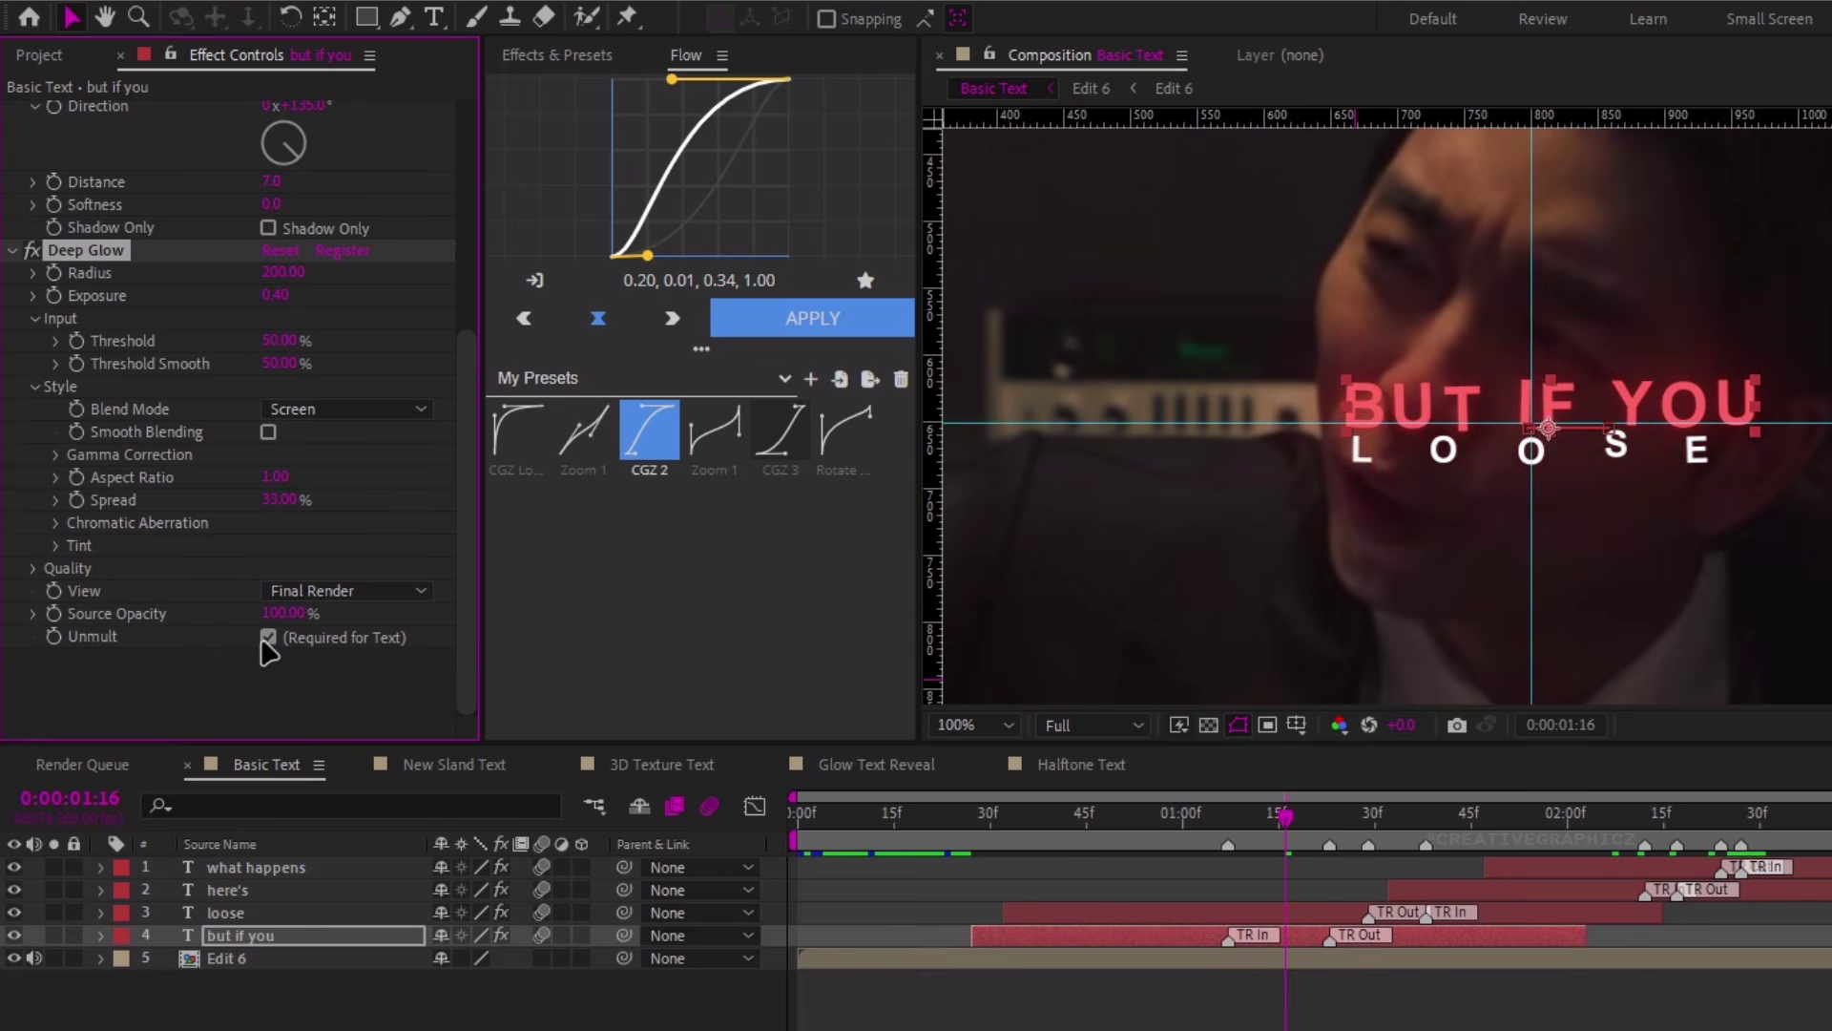
Enable Deep Glow's Tint on "but if you" with Overlay mode and a light pink colour
{"action": "left_click", "coordinate": [54, 547]}
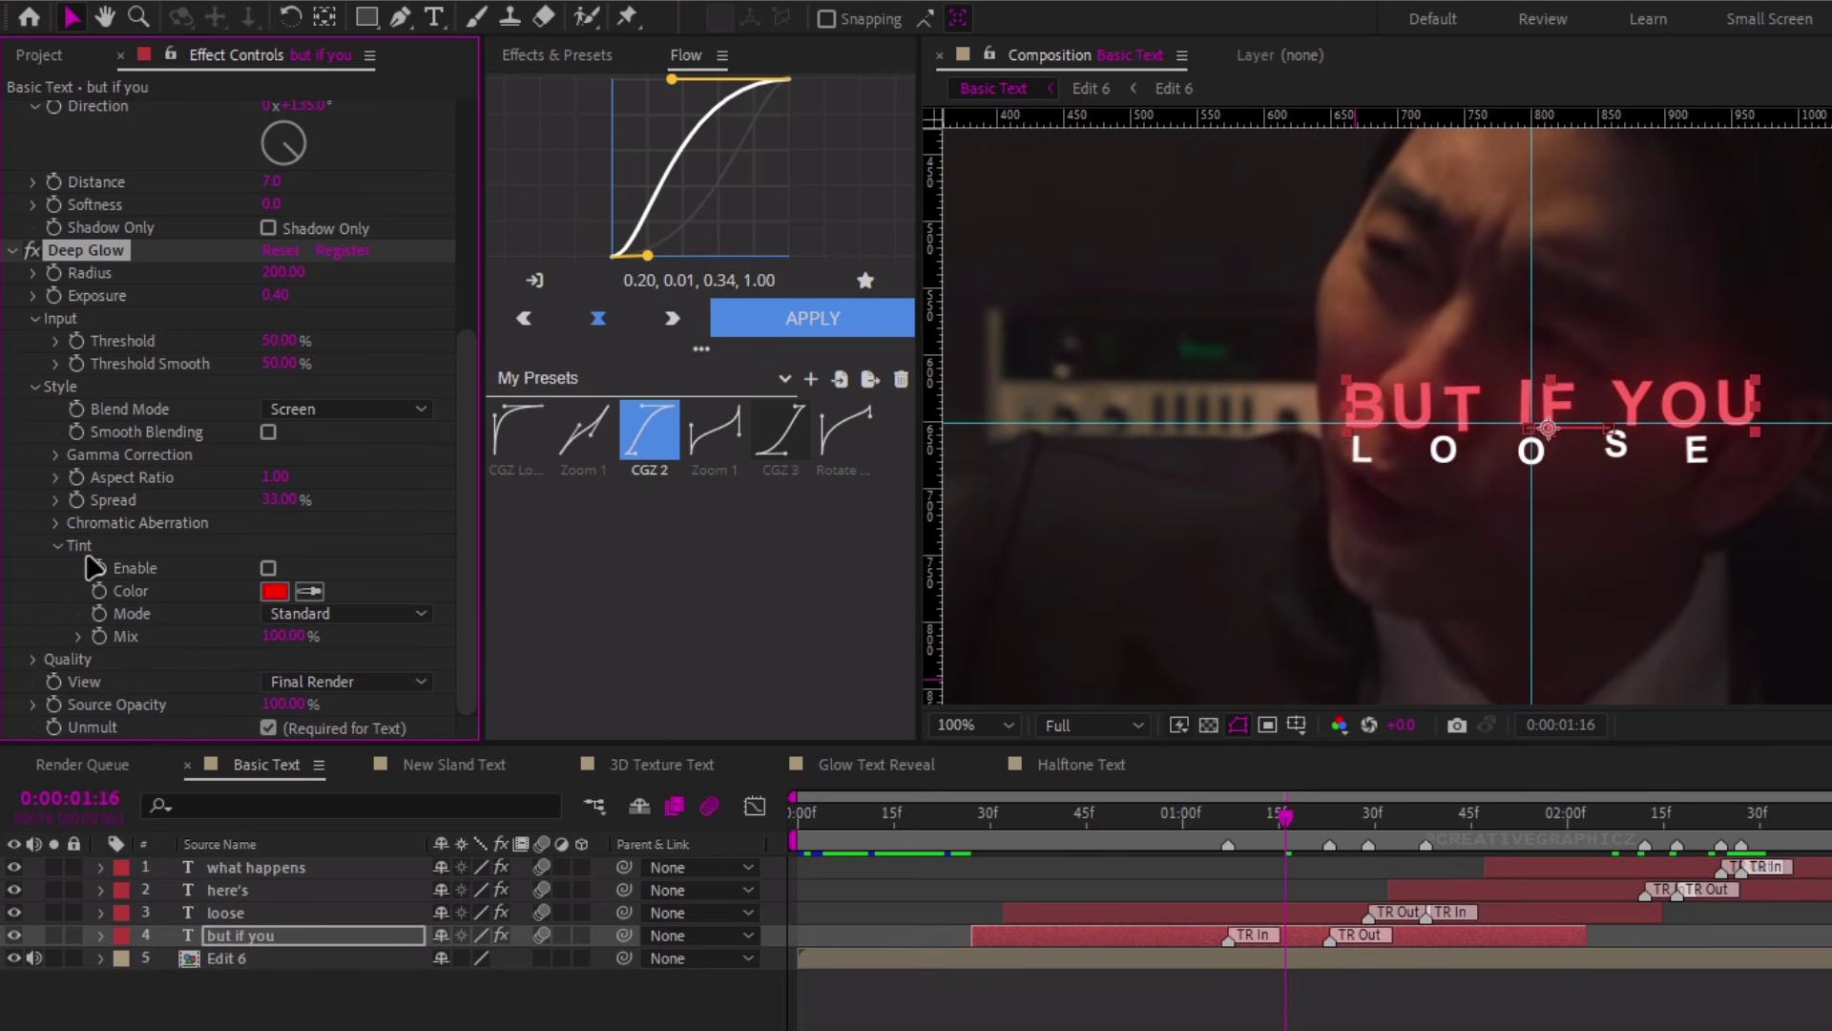
{"action": "left_click", "coordinate": [277, 613]}
{"action": "left_click", "coordinate": [327, 671]}
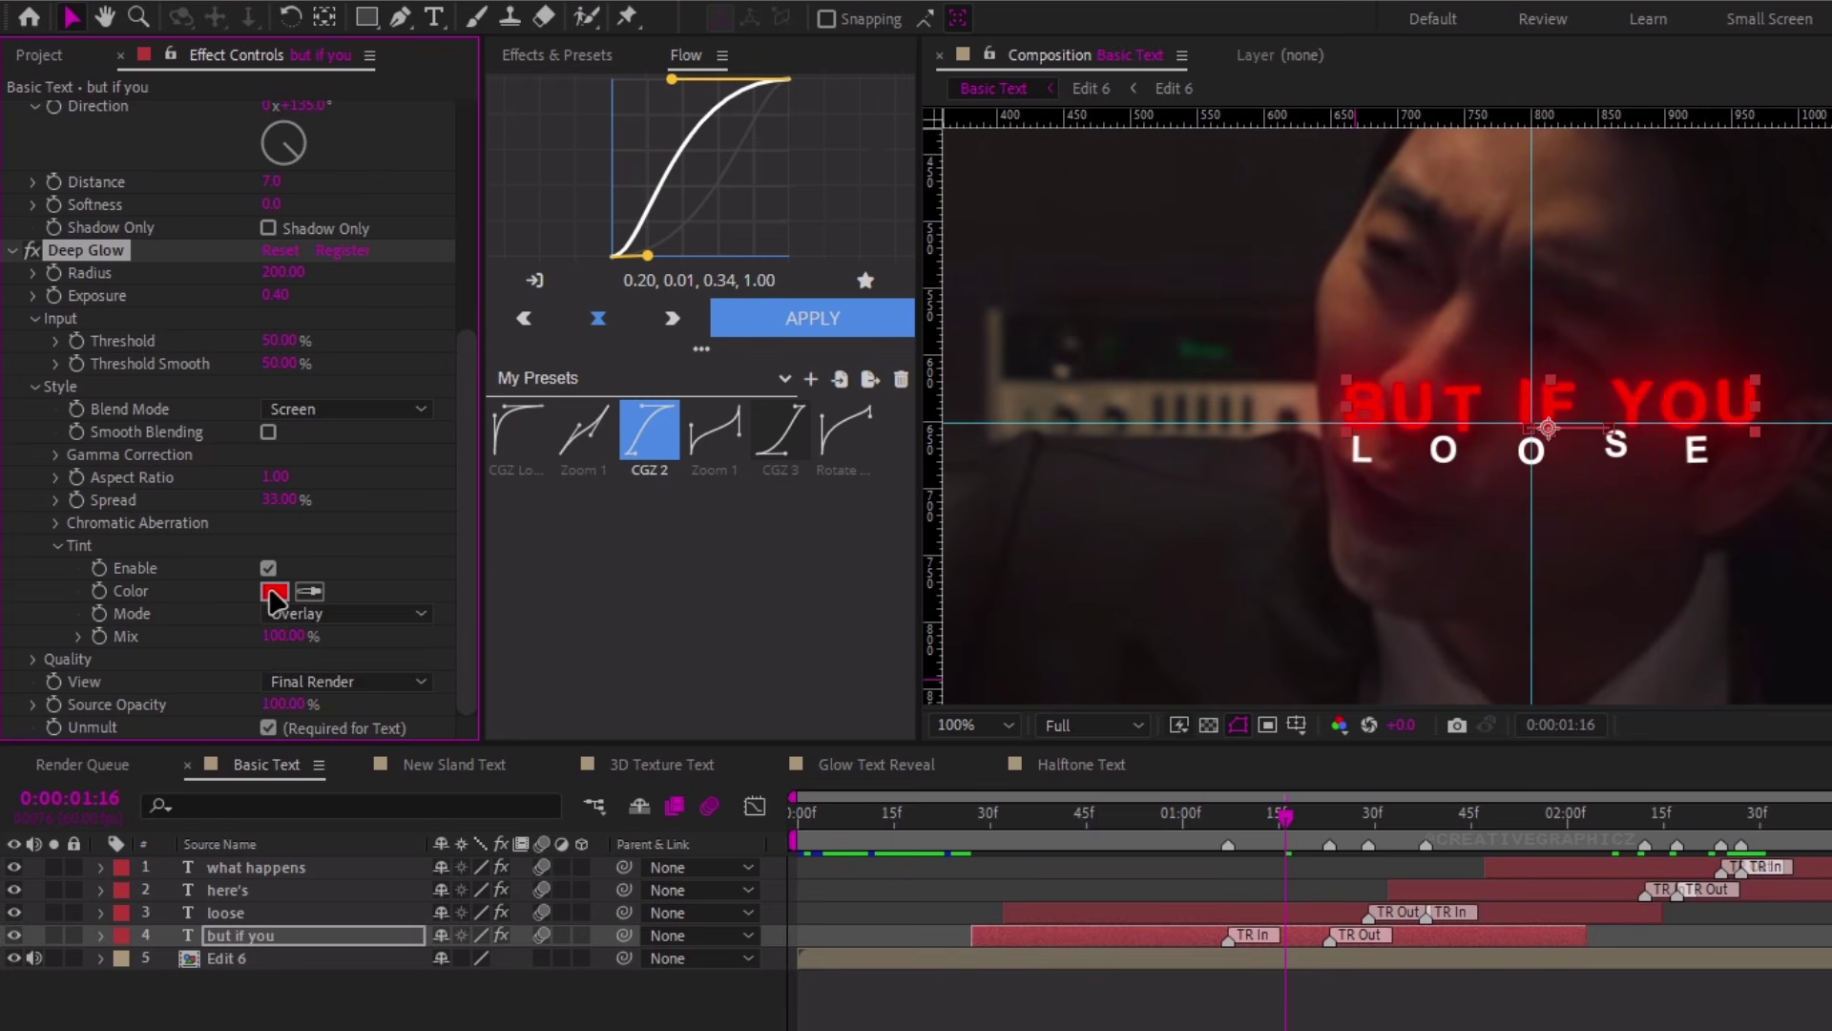
{"action": "left_click", "coordinate": [274, 591]}
{"action": "left_click", "coordinate": [471, 576]}
{"action": "mouse_move", "coordinate": [452, 563]}
{"action": "left_mouse_down"}
{"action": "mouse_move", "coordinate": [421, 570]}
{"action": "mouse_move", "coordinate": [454, 569]}
{"action": "left_mouse_up"}
{"action": "left_click", "coordinate": [926, 549]}
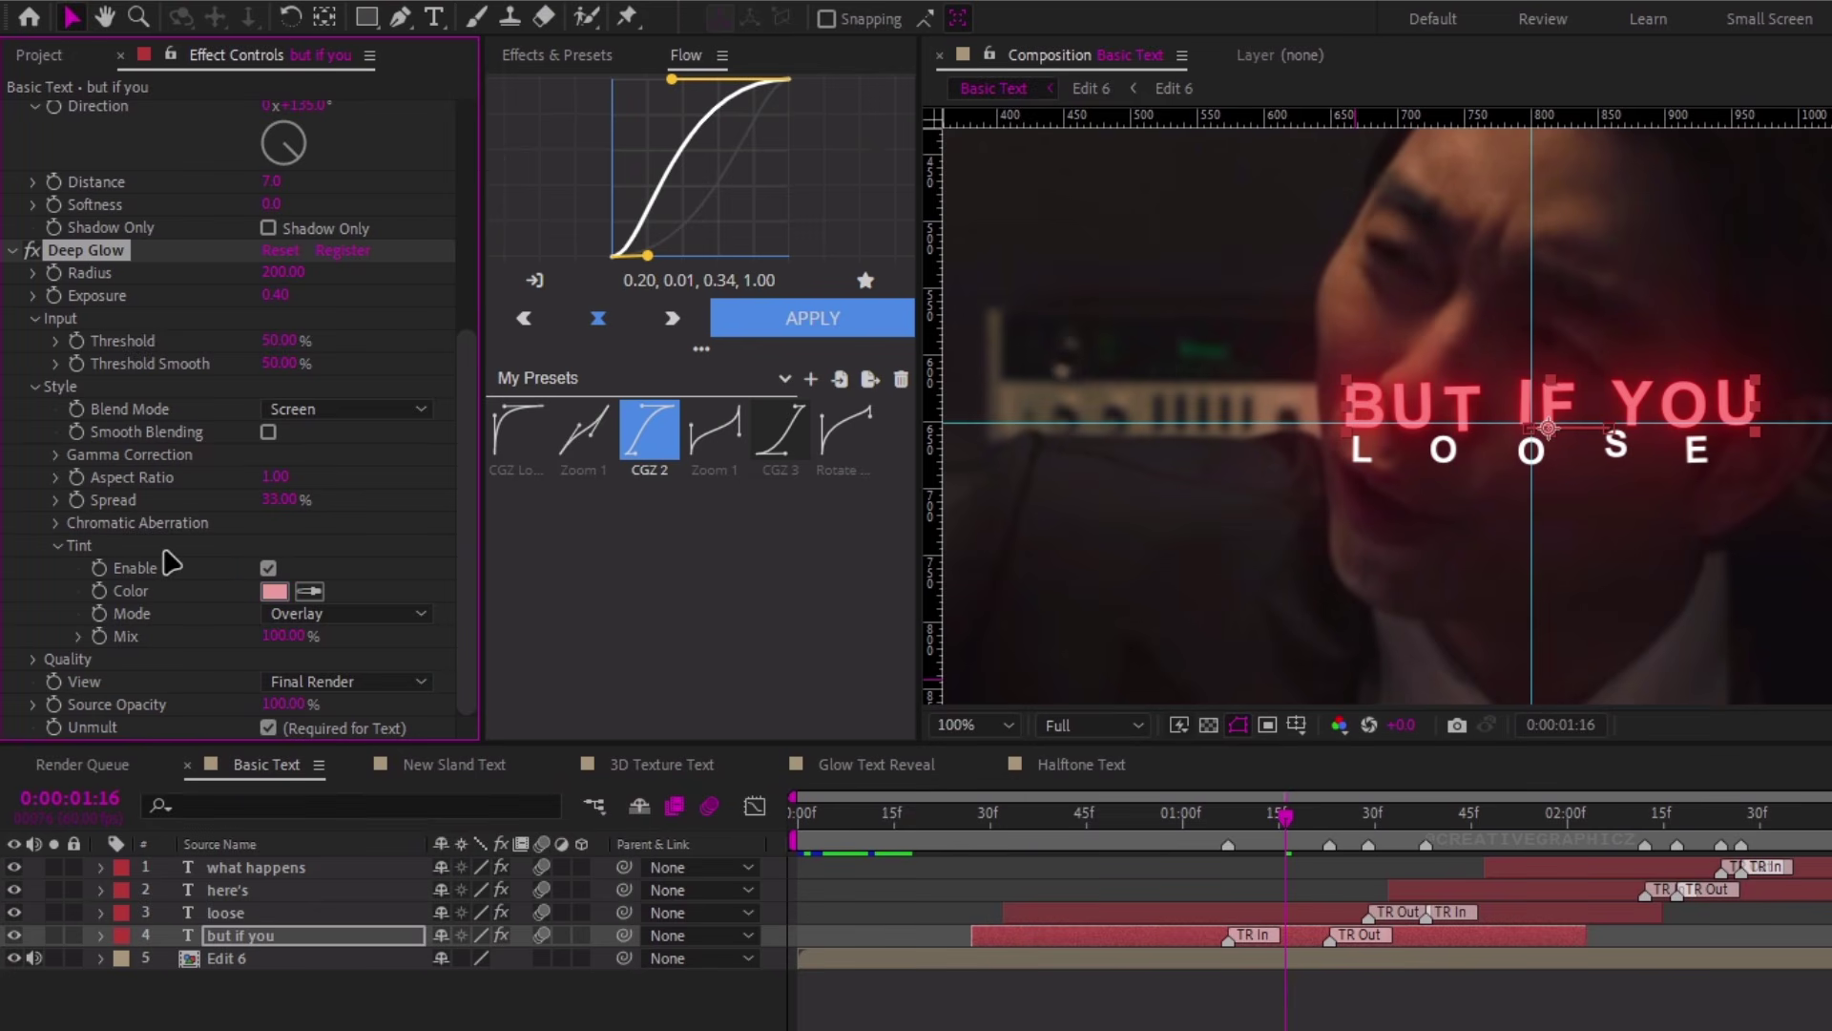
Apply a second Drop Shadow effect to "but if you" after Deep Glow
{"action": "key", "text": "ctrl+space"}
{"action": "type", "text": "d"}
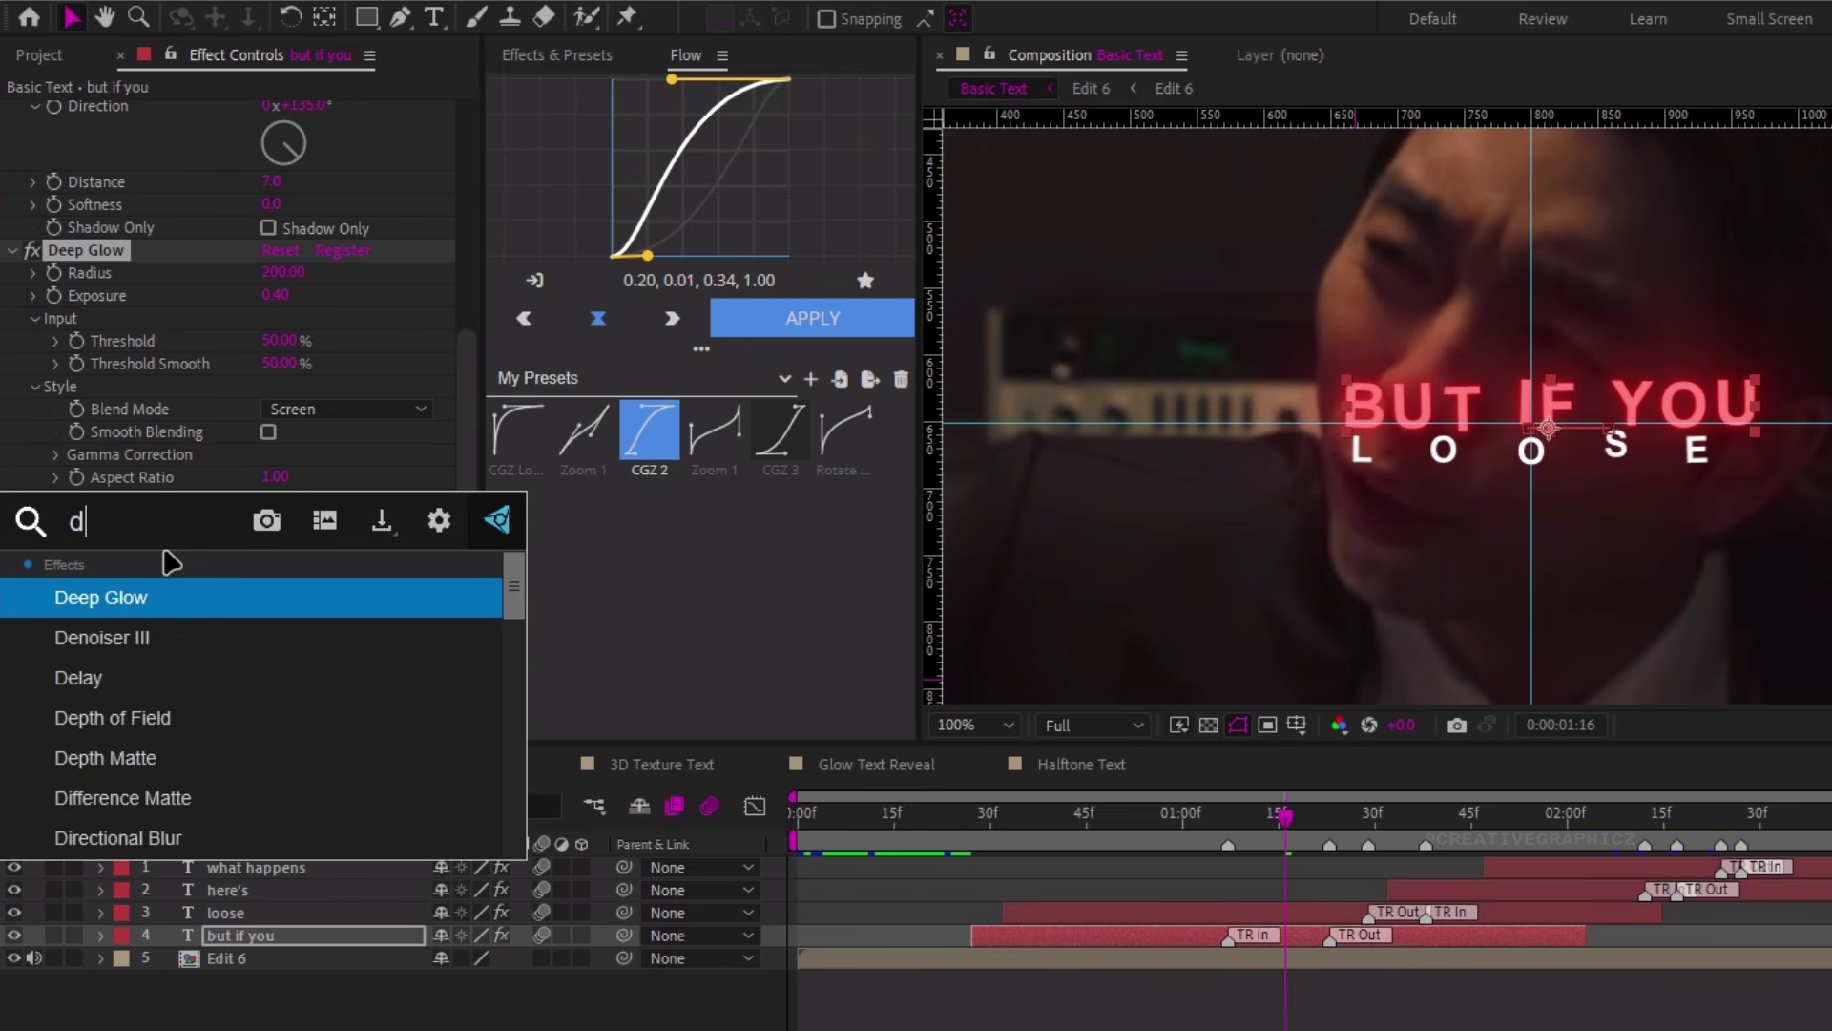
{"action": "type", "text": "r"}
{"action": "left_click", "coordinate": [180, 597]}
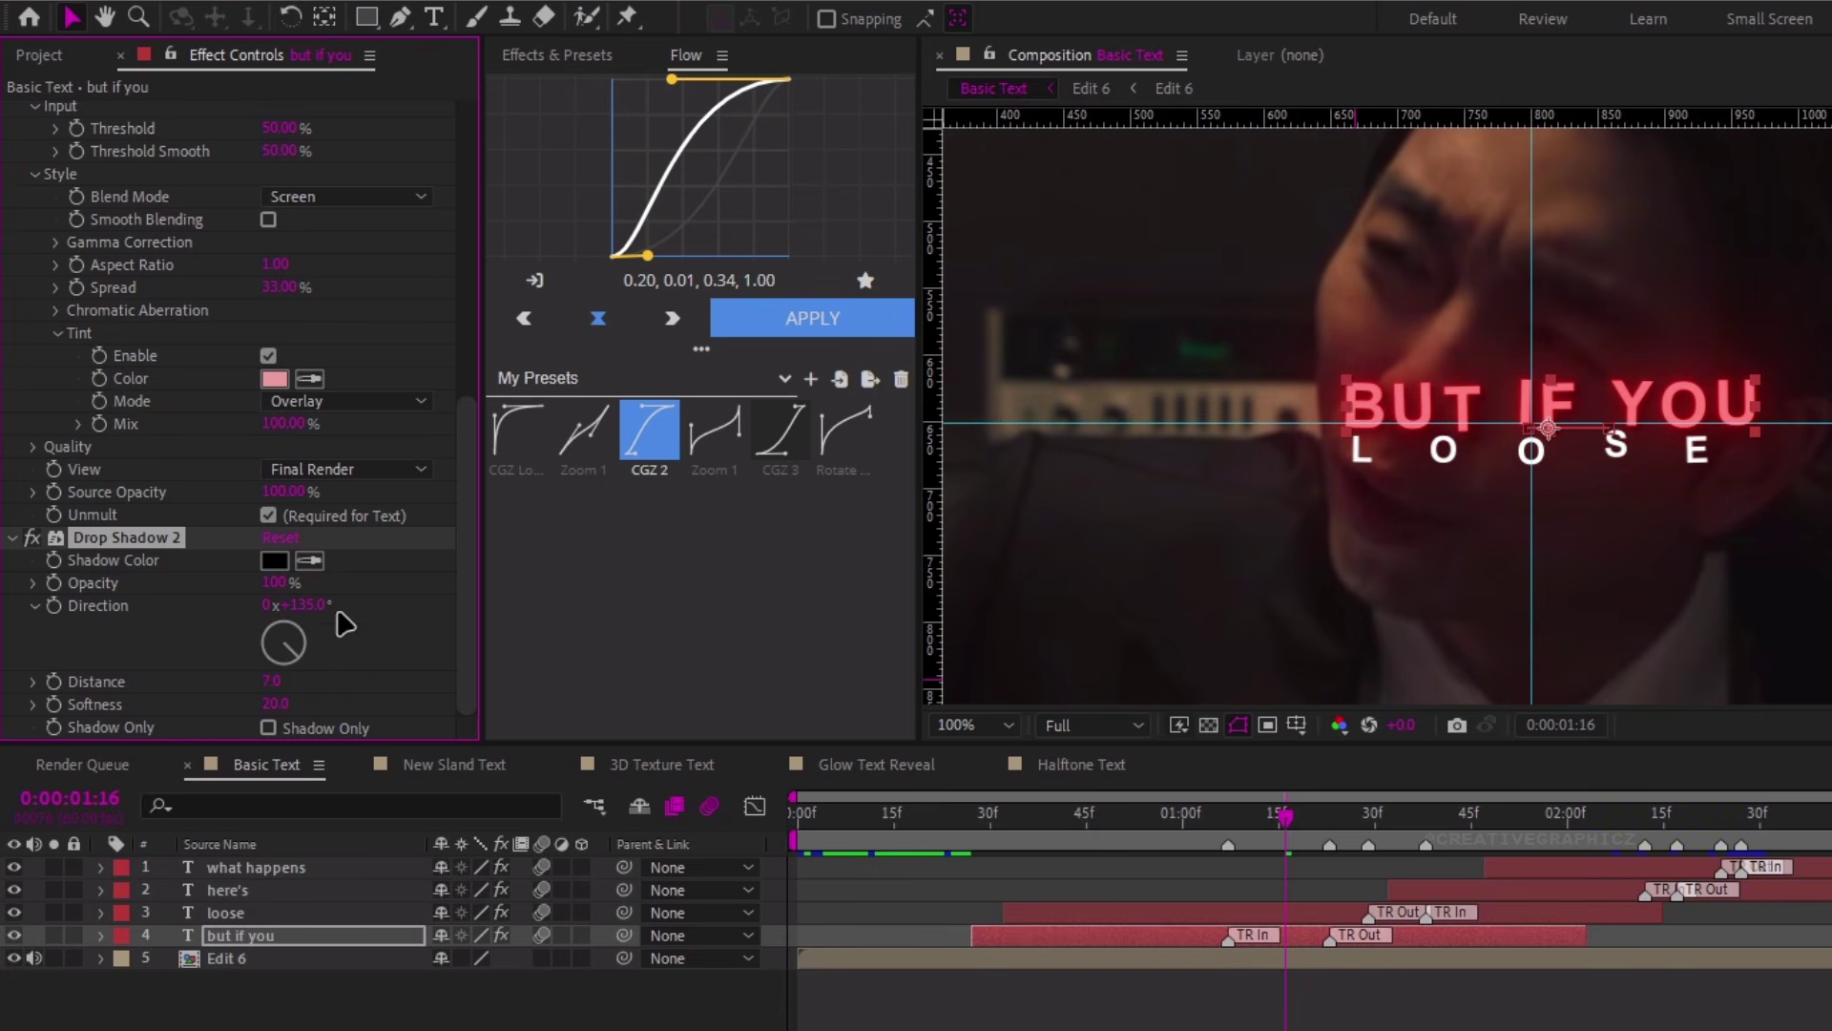
Apply Bevel Alpha to "but if you" and move it between the first Drop Shadow and Deep Glow
{"action": "scroll", "coordinate": [133, 515], "scroll_direction": "up", "scroll_amount": 4}
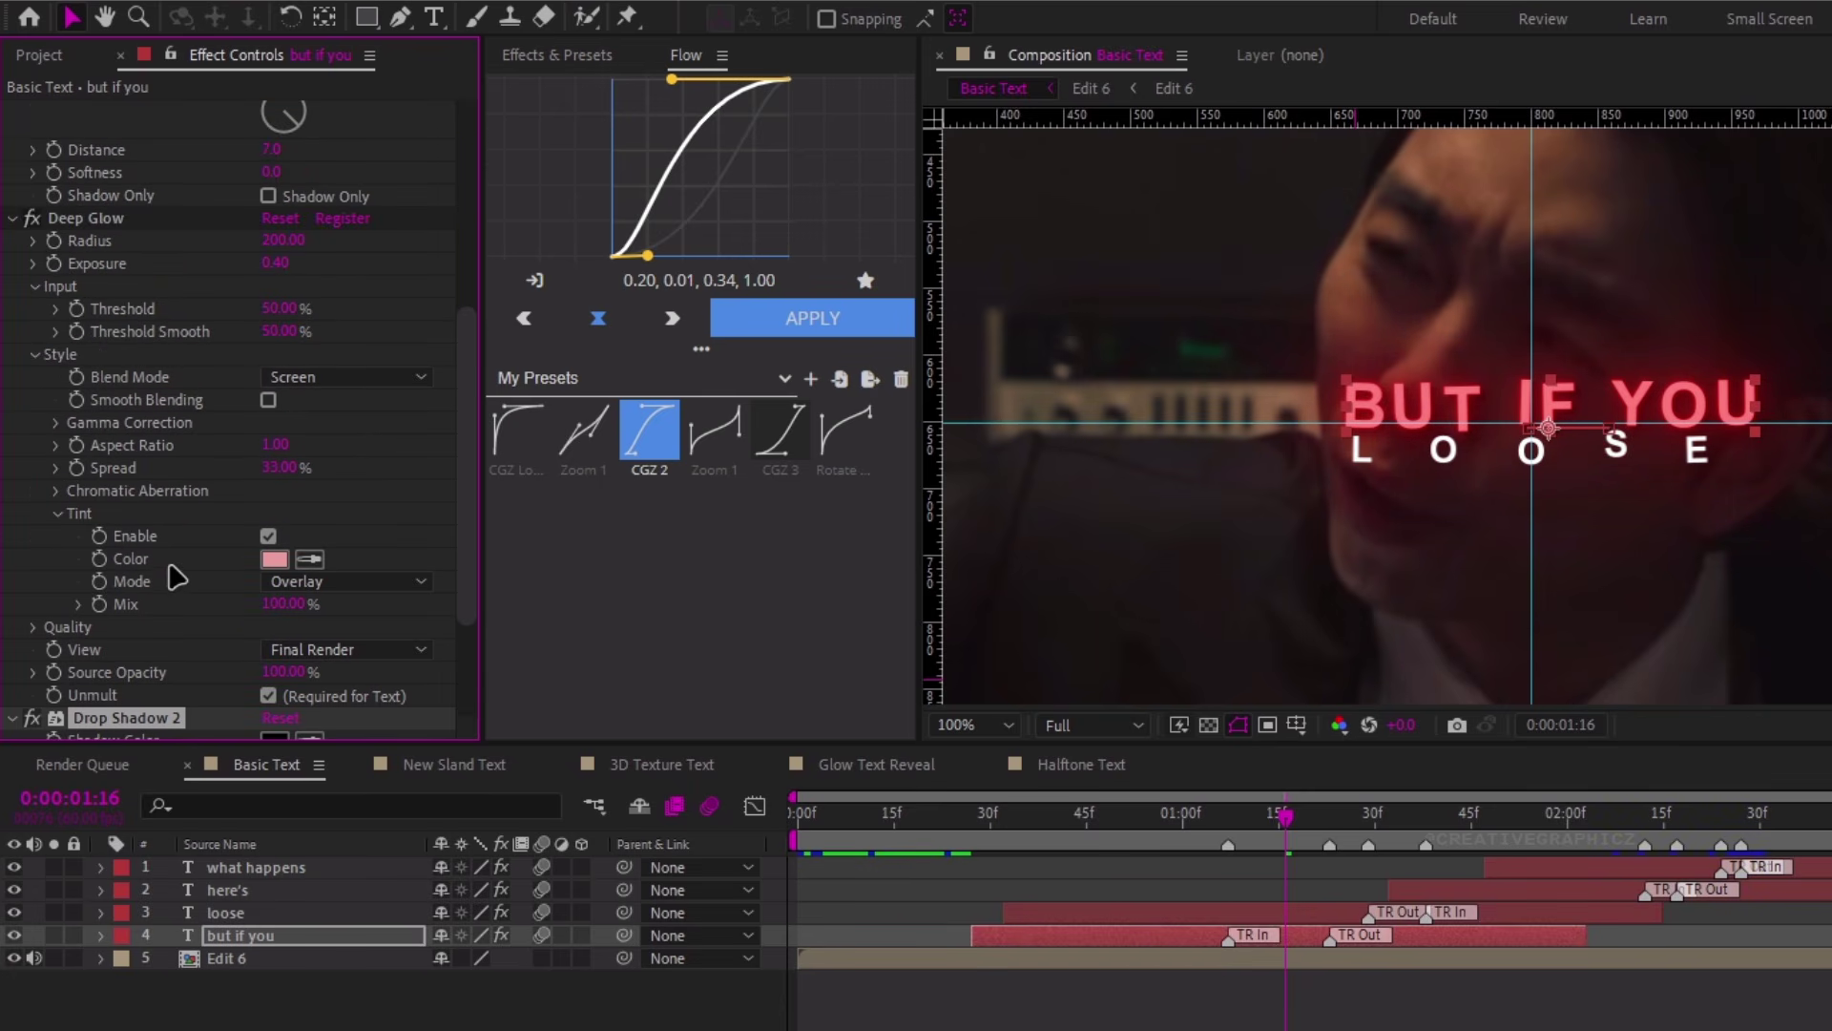
{"action": "key", "text": "ctrl+space"}
{"action": "type", "text": "bea"}
{"action": "key", "text": "Return"}
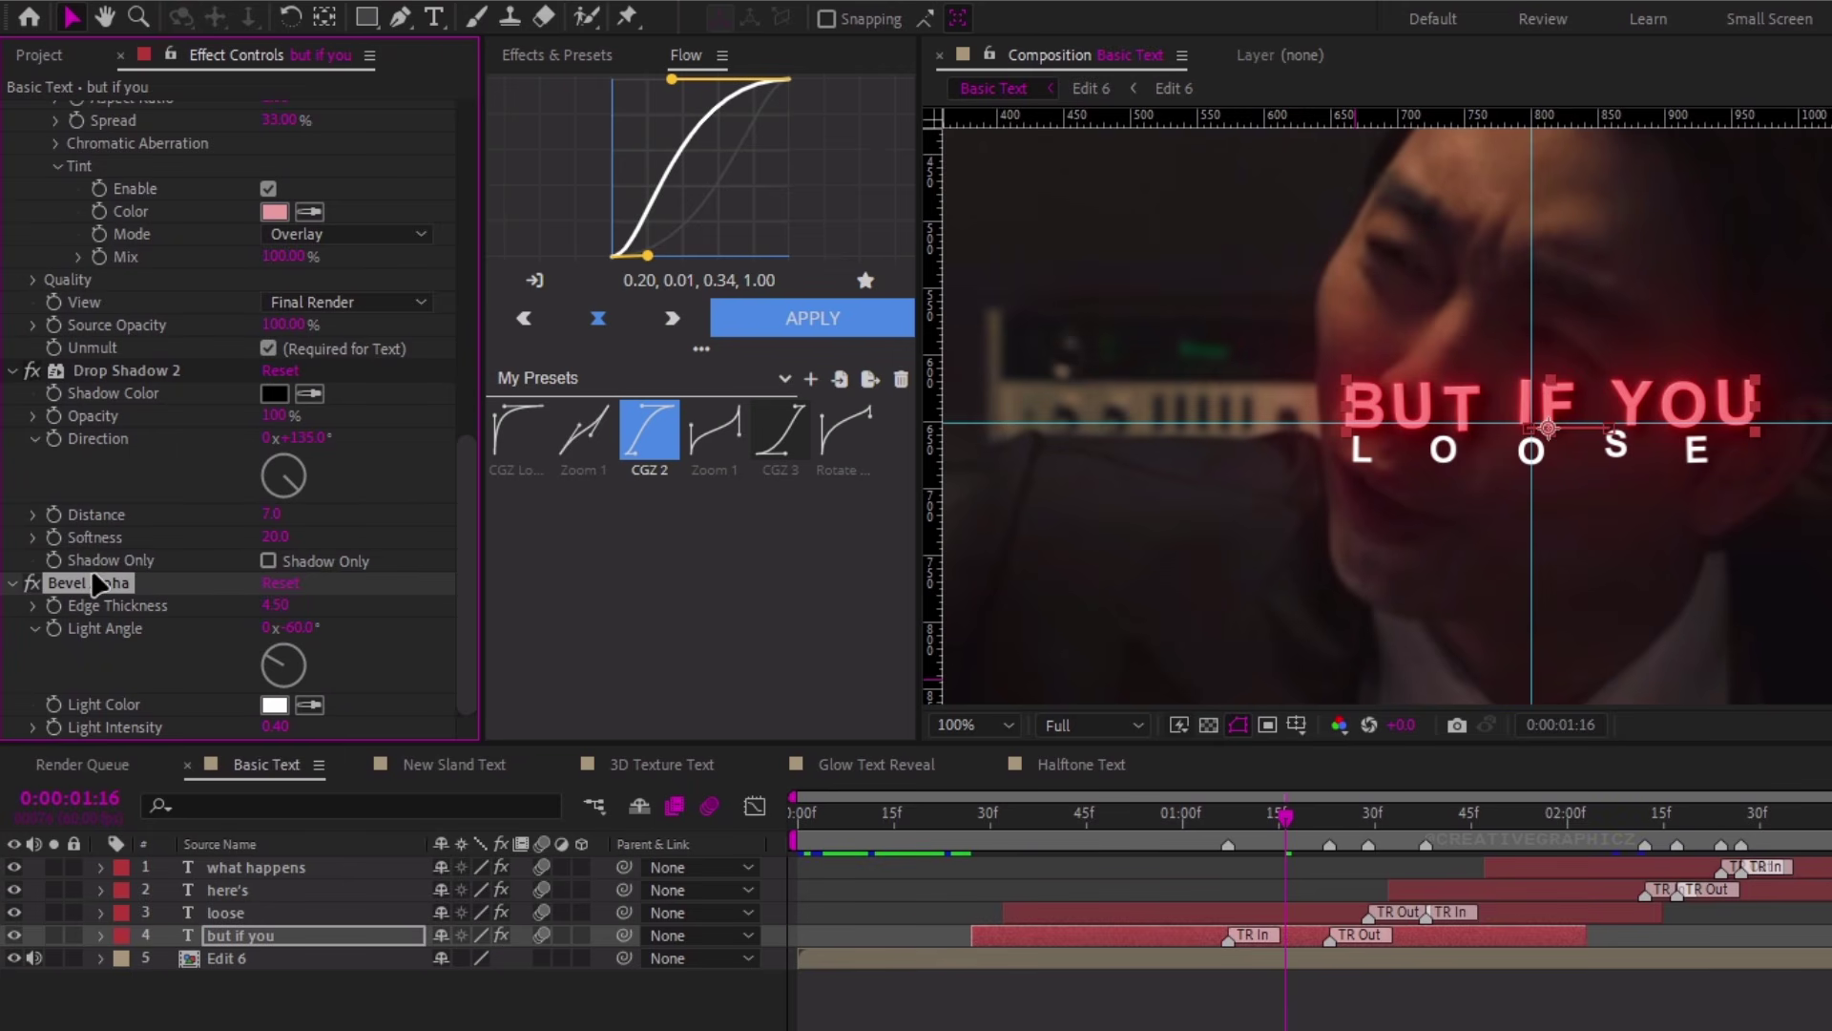
{"action": "left_click_drag", "start_coordinate": [118, 170], "coordinate": [146, 311]}
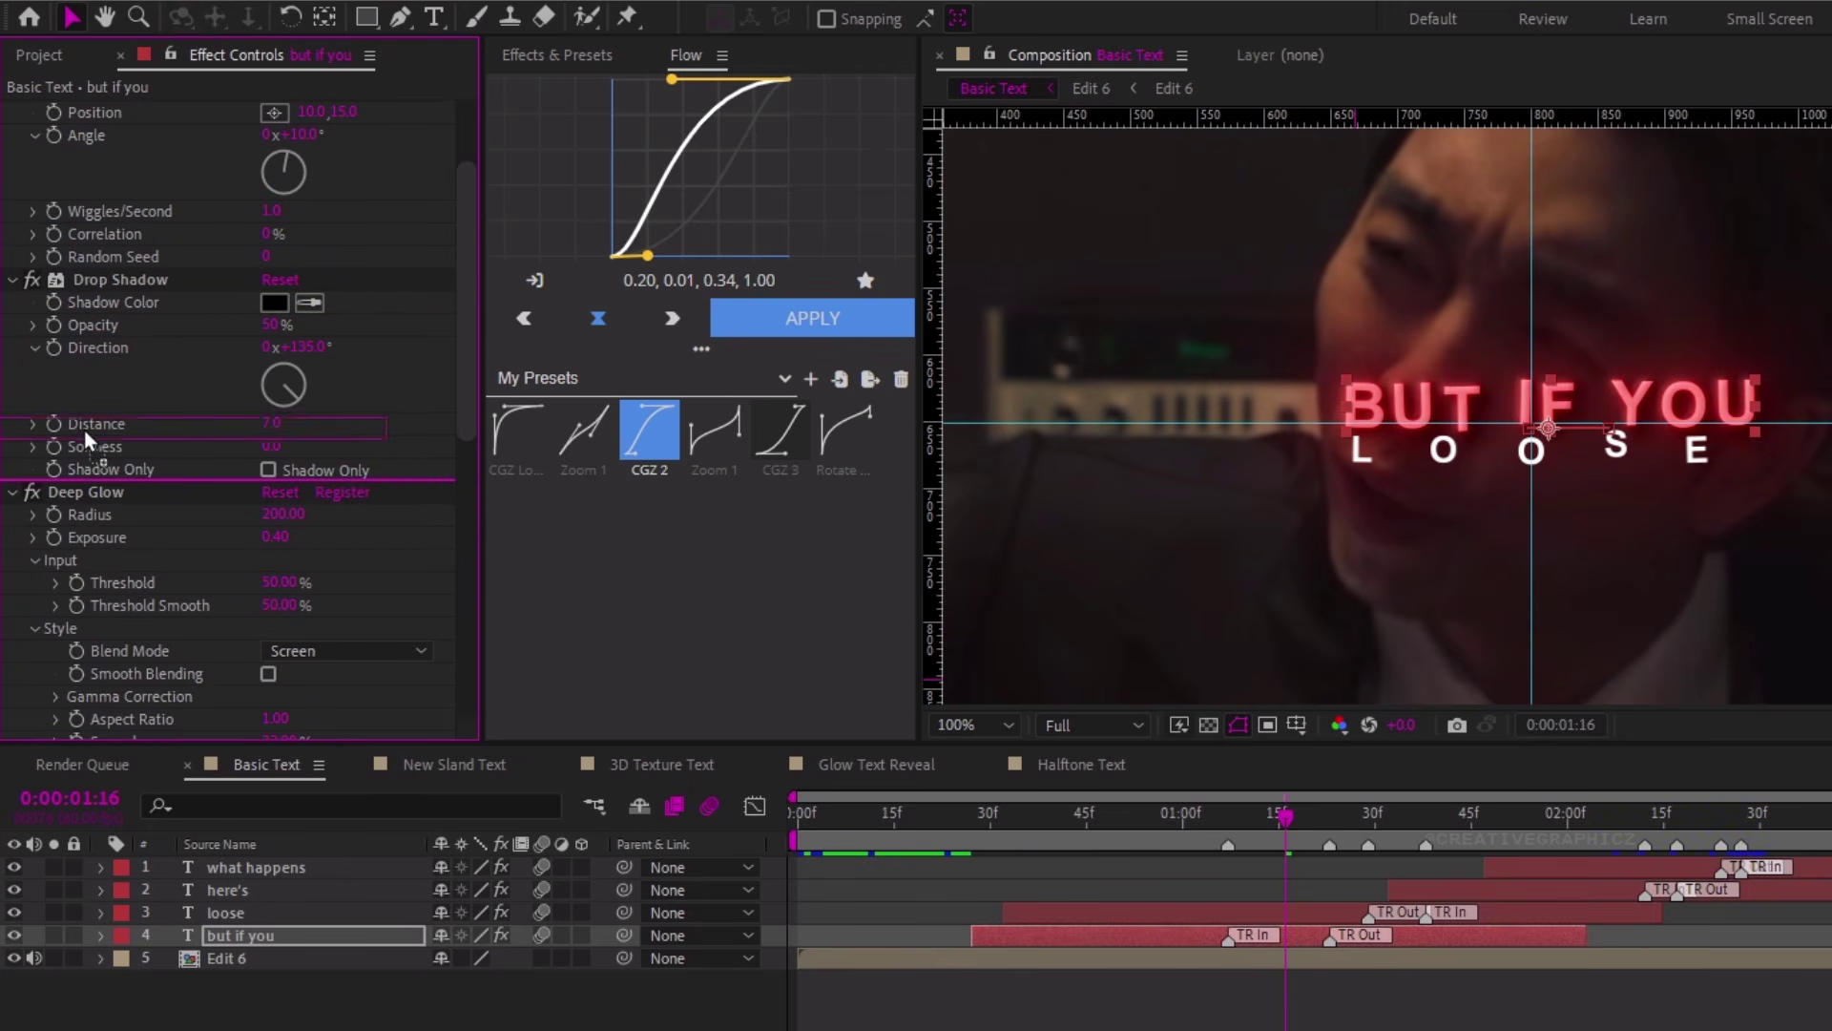
{"action": "left_click_drag", "start_coordinate": [84, 431], "coordinate": [134, 493]}
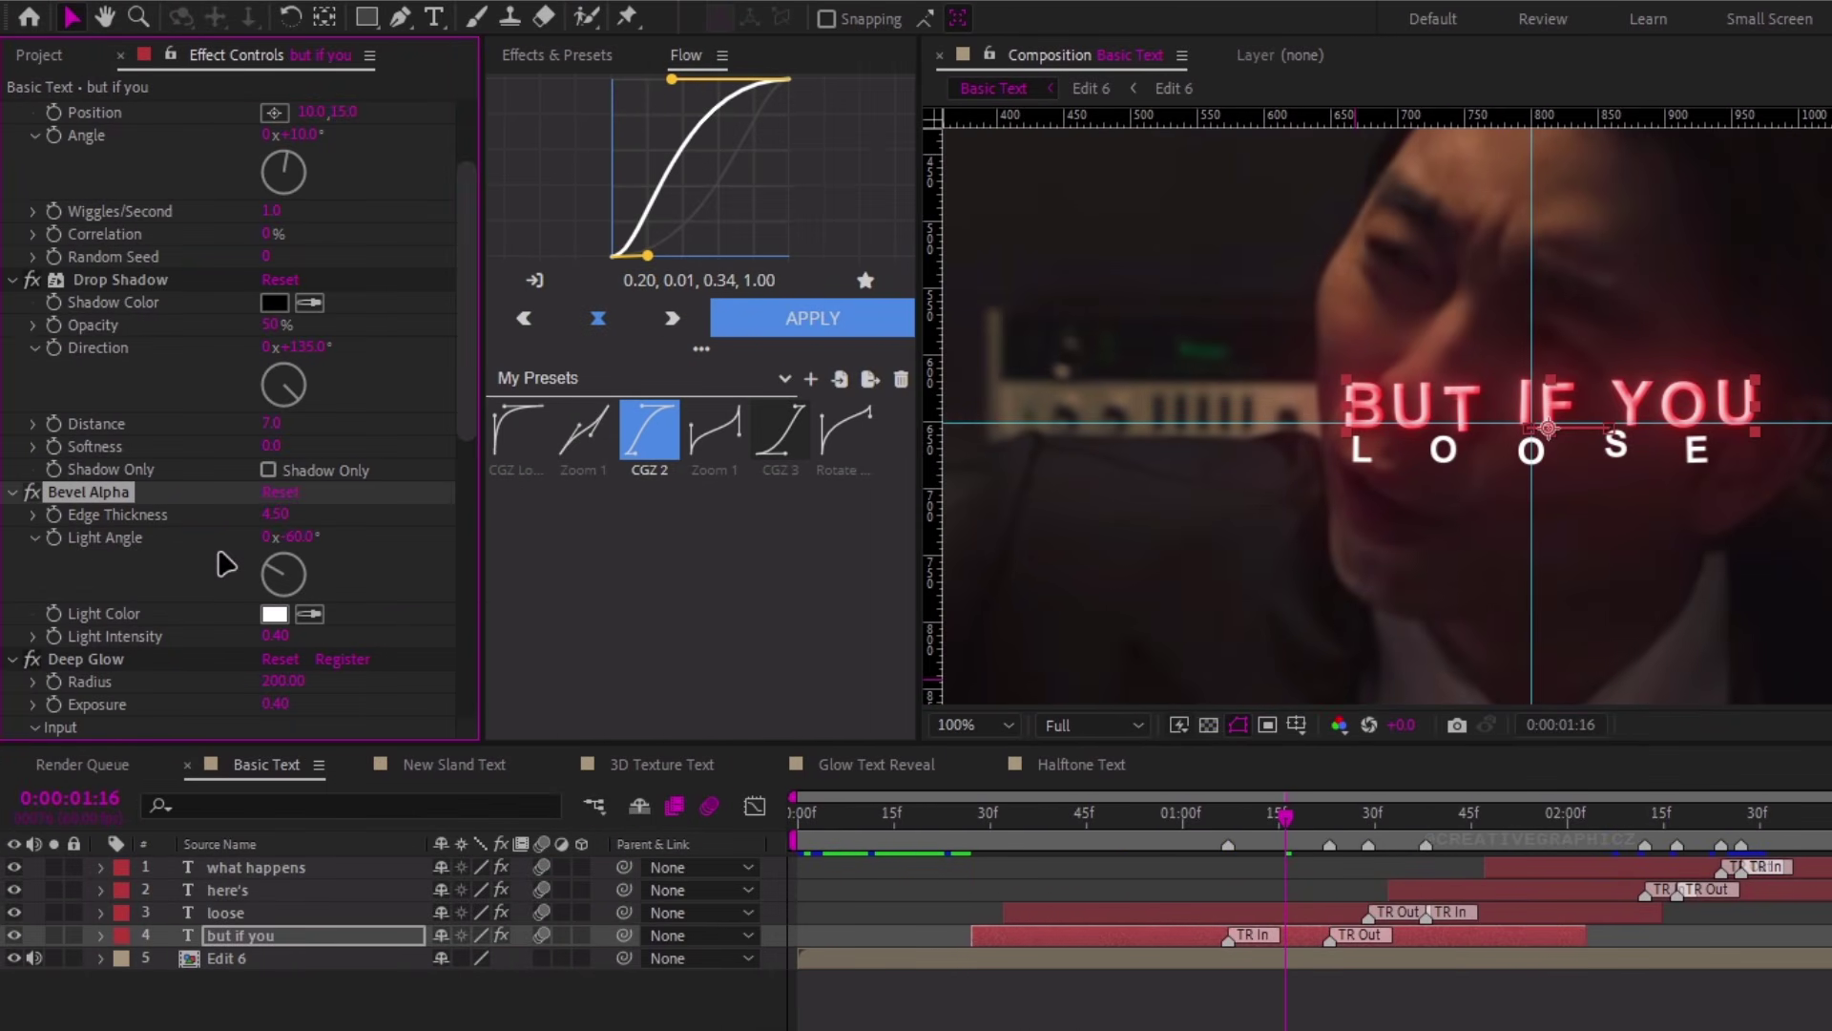
Try a Bevel Alpha Light Intensity of 0.22 on "but if you" and undo it
{"action": "left_click", "coordinate": [227, 563]}
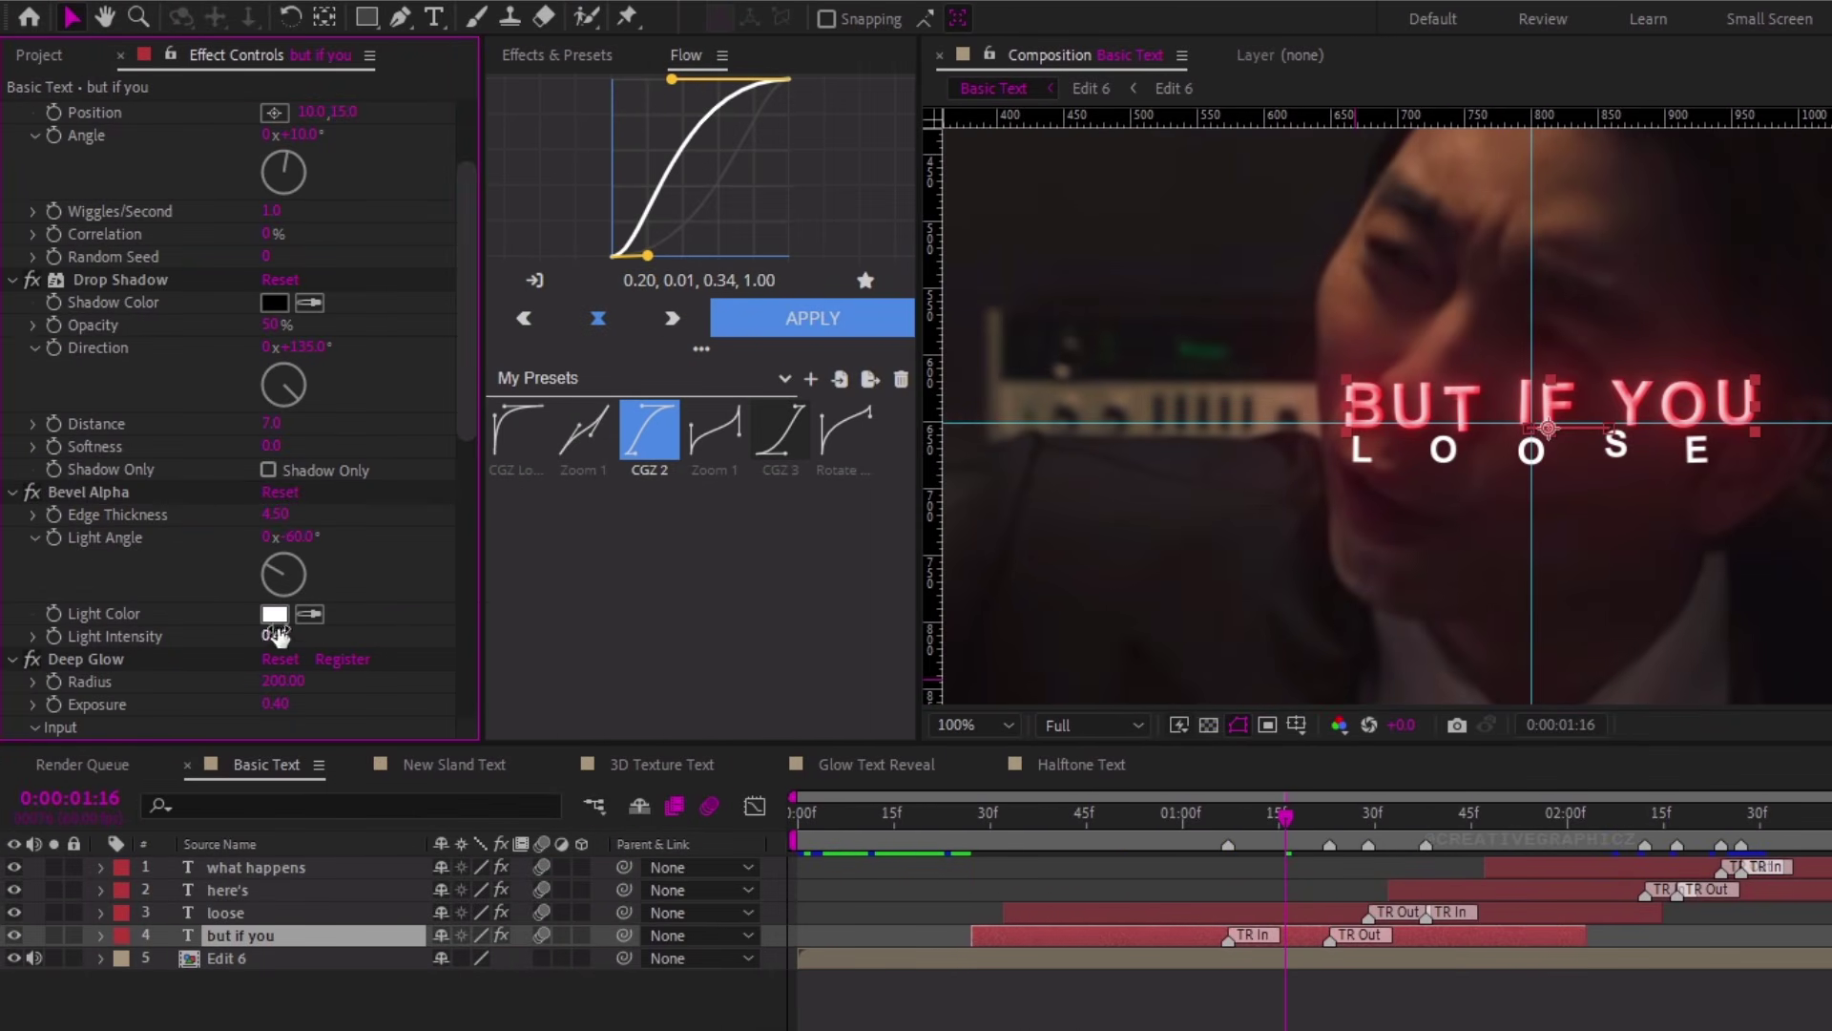
{"action": "left_click_drag", "start_coordinate": [278, 637], "coordinate": [258, 635]}
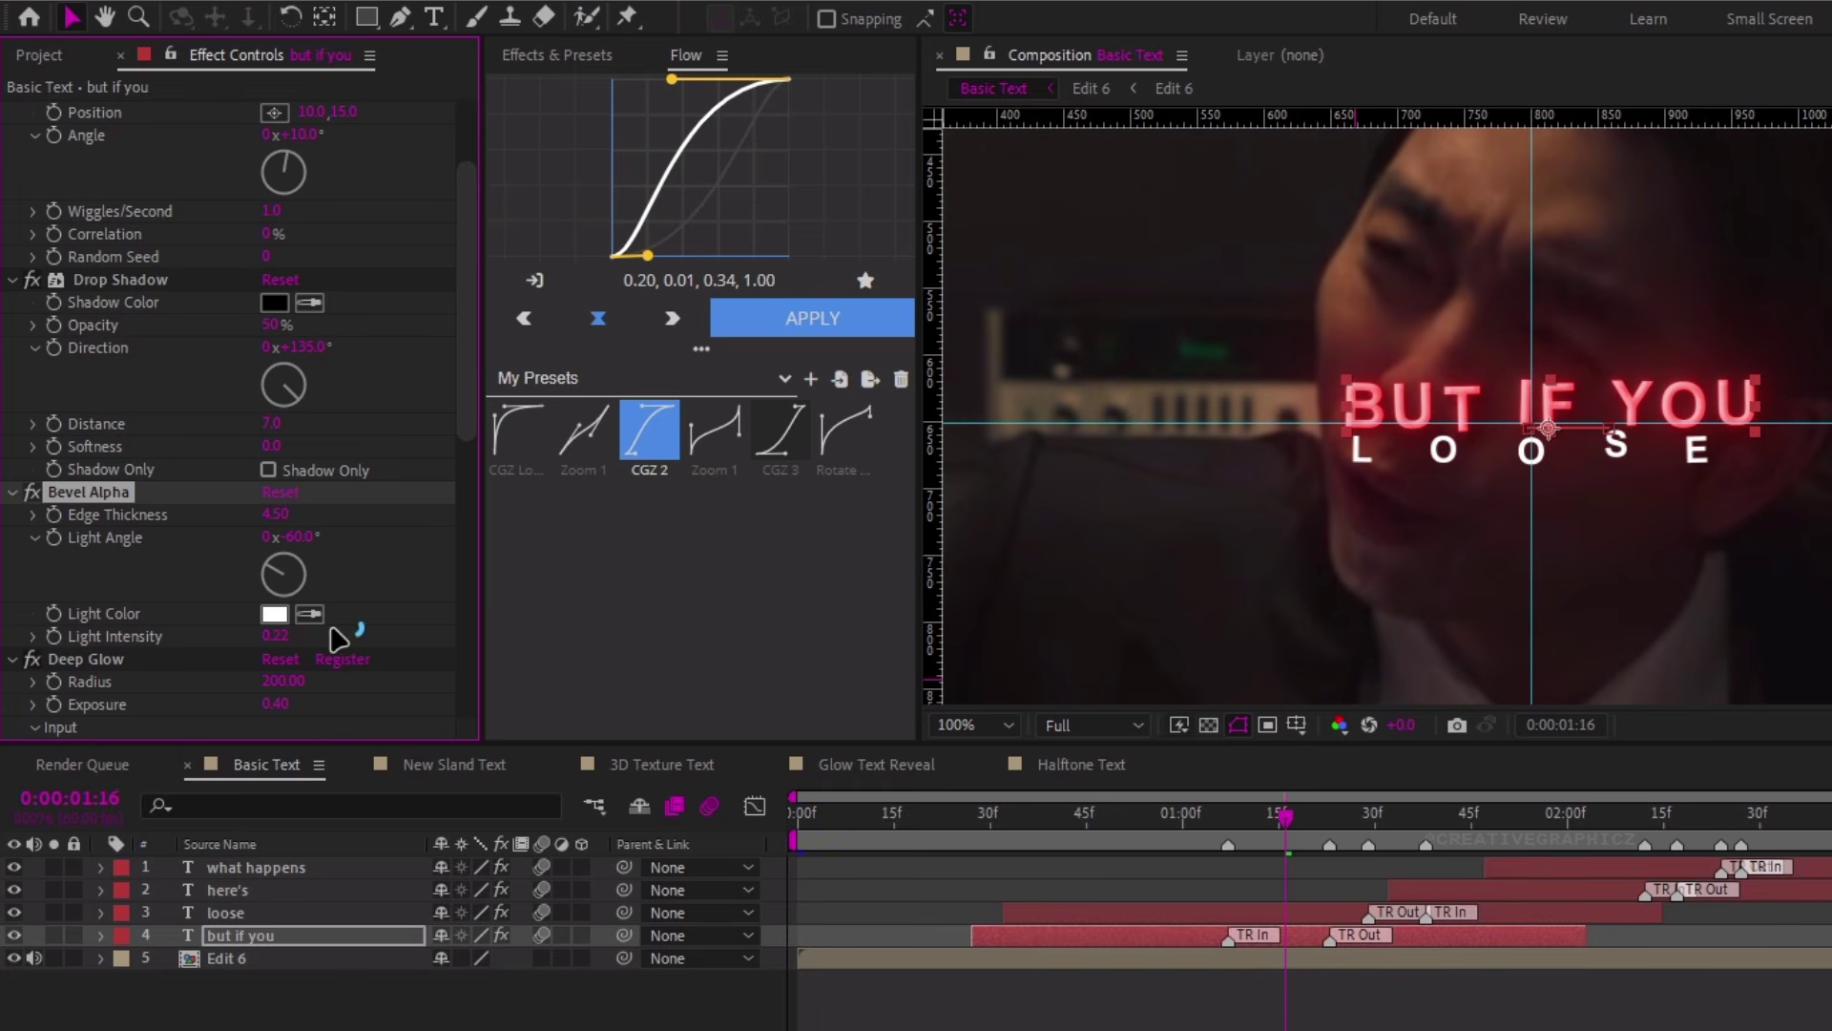
{"action": "key", "text": "ctrl+z"}
Set the Deep Glow tint colour on "but if you" to the deeper pink E78282
{"action": "scroll", "coordinate": [391, 563], "scroll_direction": "down", "scroll_amount": 3}
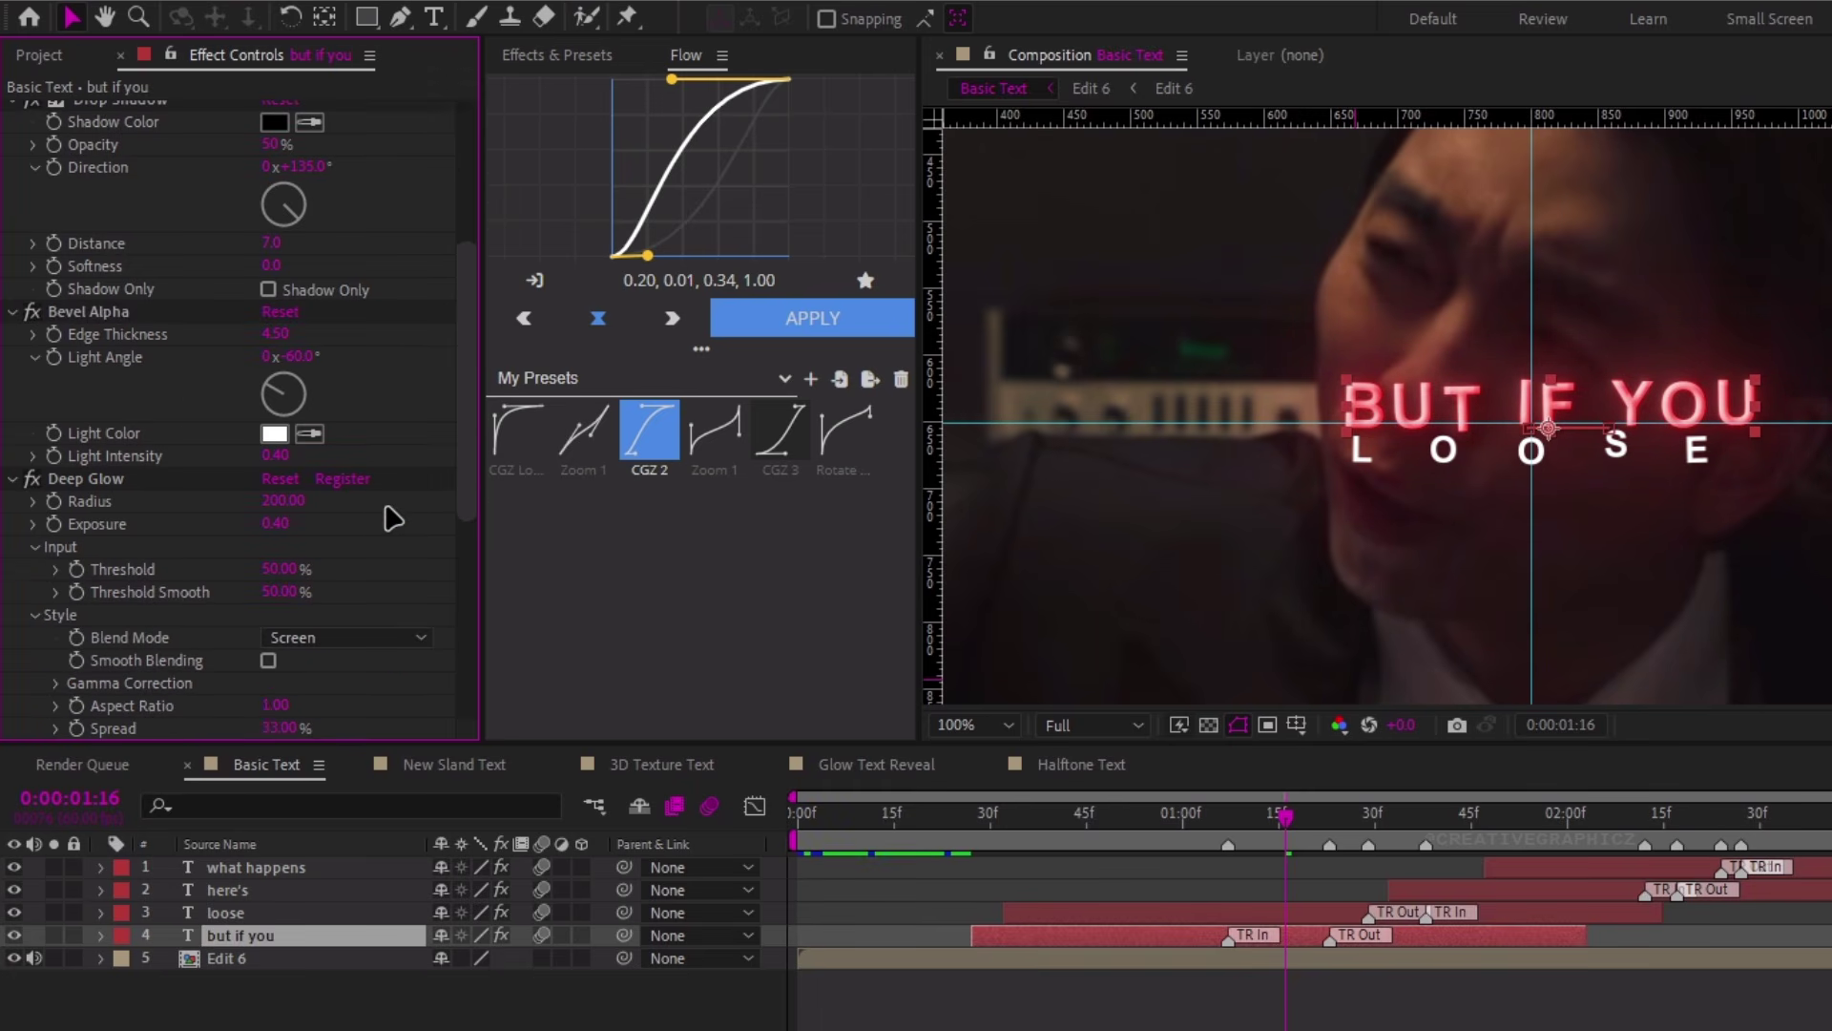
{"action": "scroll", "coordinate": [304, 515], "scroll_direction": "down", "scroll_amount": 3}
{"action": "left_click", "coordinate": [274, 638]}
{"action": "left_click_drag", "start_coordinate": [472, 586], "coordinate": [496, 593]}
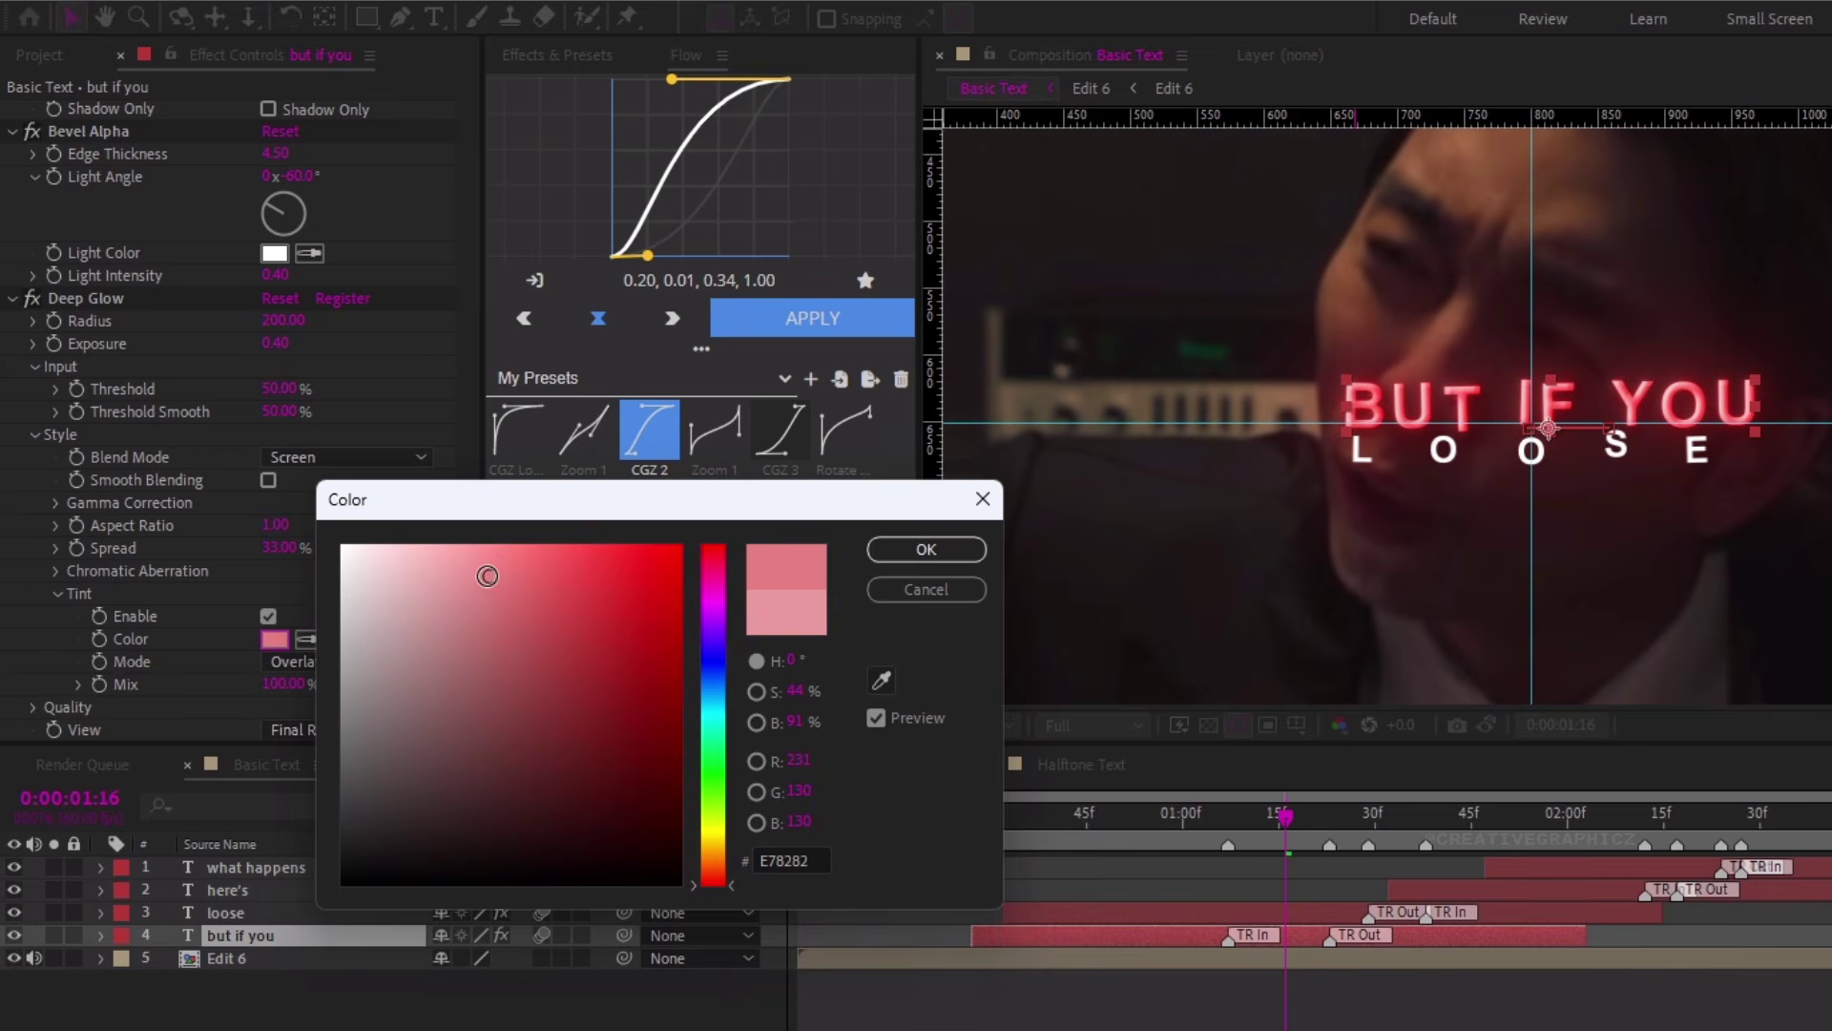
{"action": "left_click", "coordinate": [931, 550]}
Reduce the Bevel Alpha Edge Thickness on "but if you" to 3.00 and deselect the layer
{"action": "scroll", "coordinate": [124, 410], "scroll_direction": "up", "scroll_amount": 6}
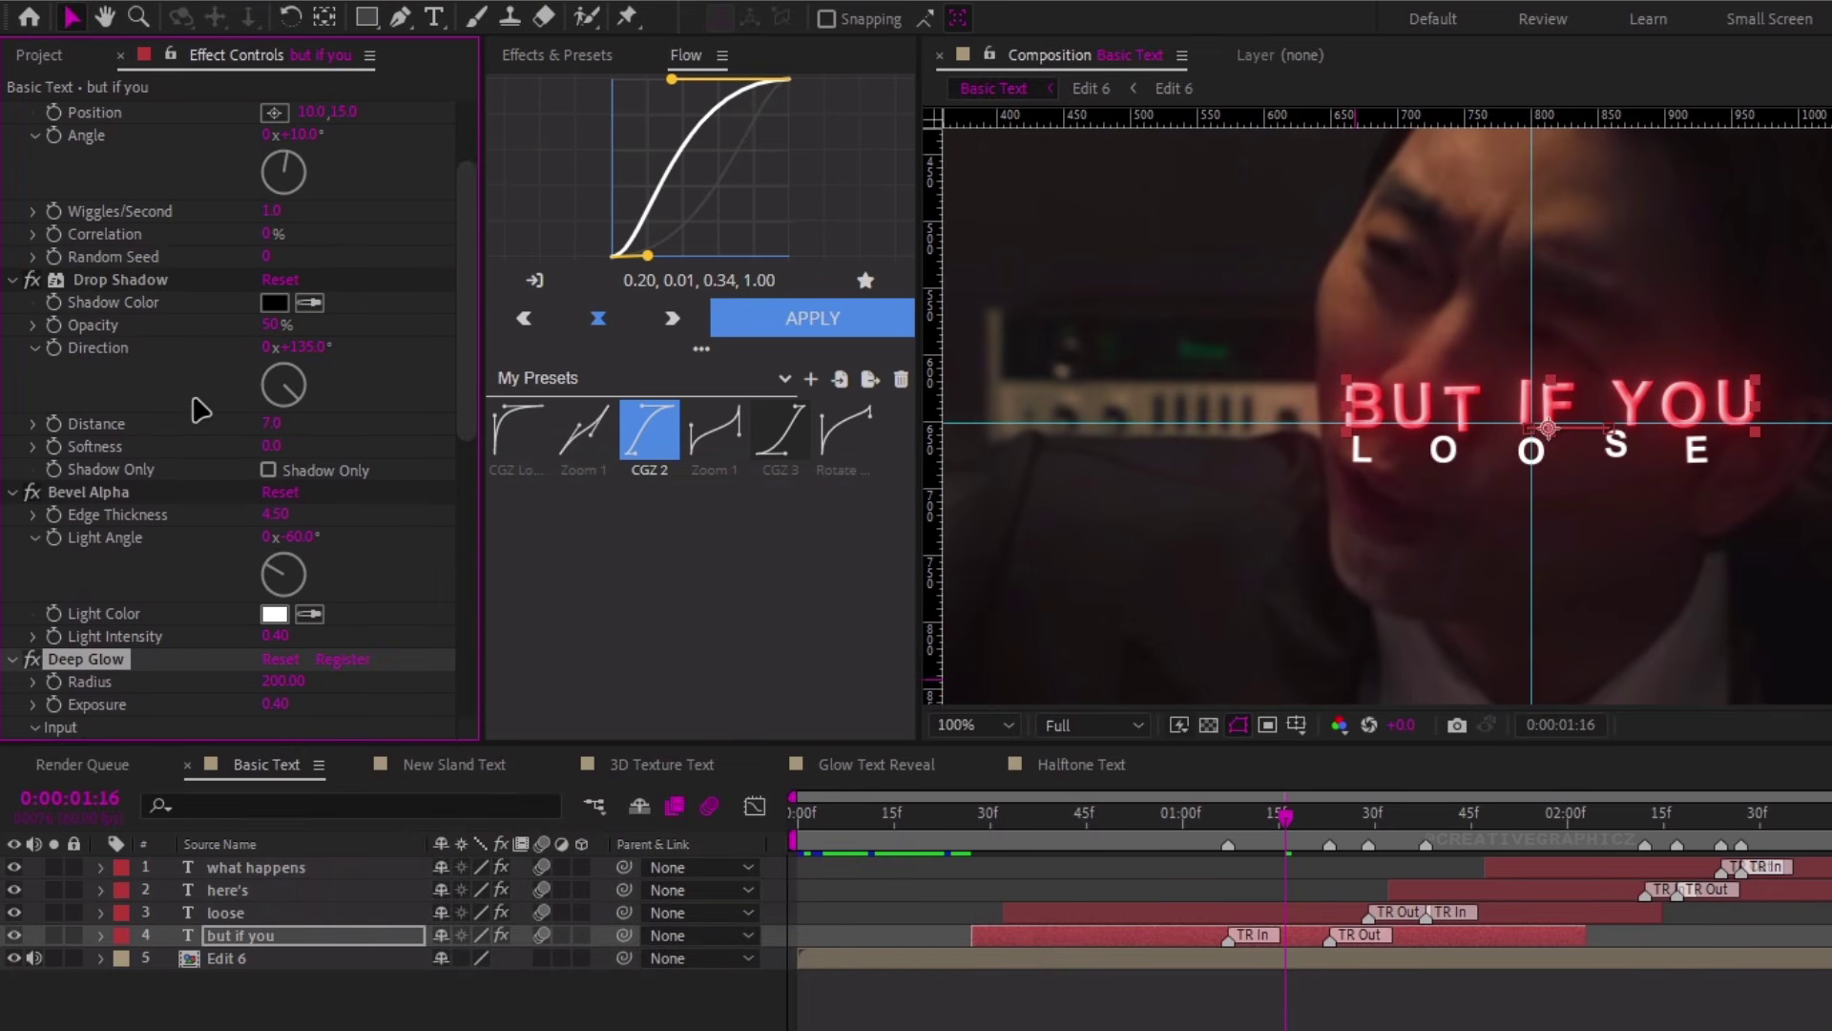
{"action": "left_click_drag", "start_coordinate": [277, 520], "coordinate": [213, 512]}
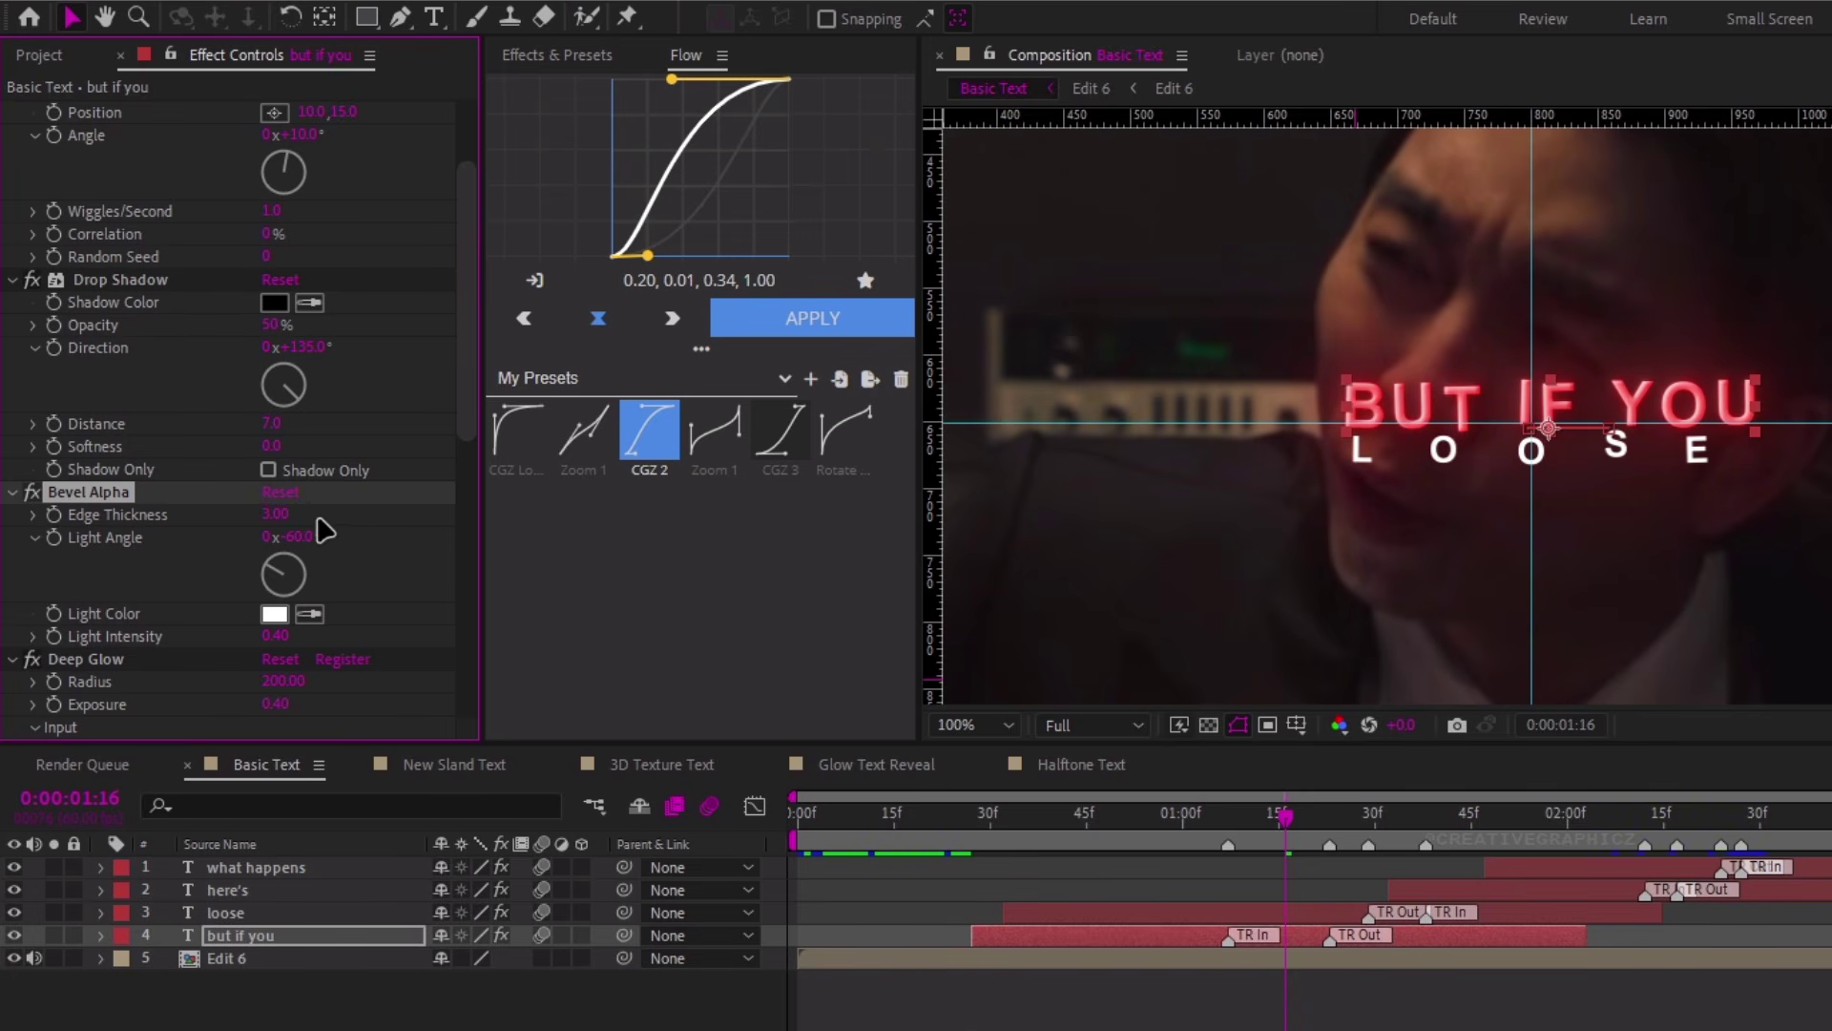
{"action": "left_click", "coordinate": [1250, 1004]}
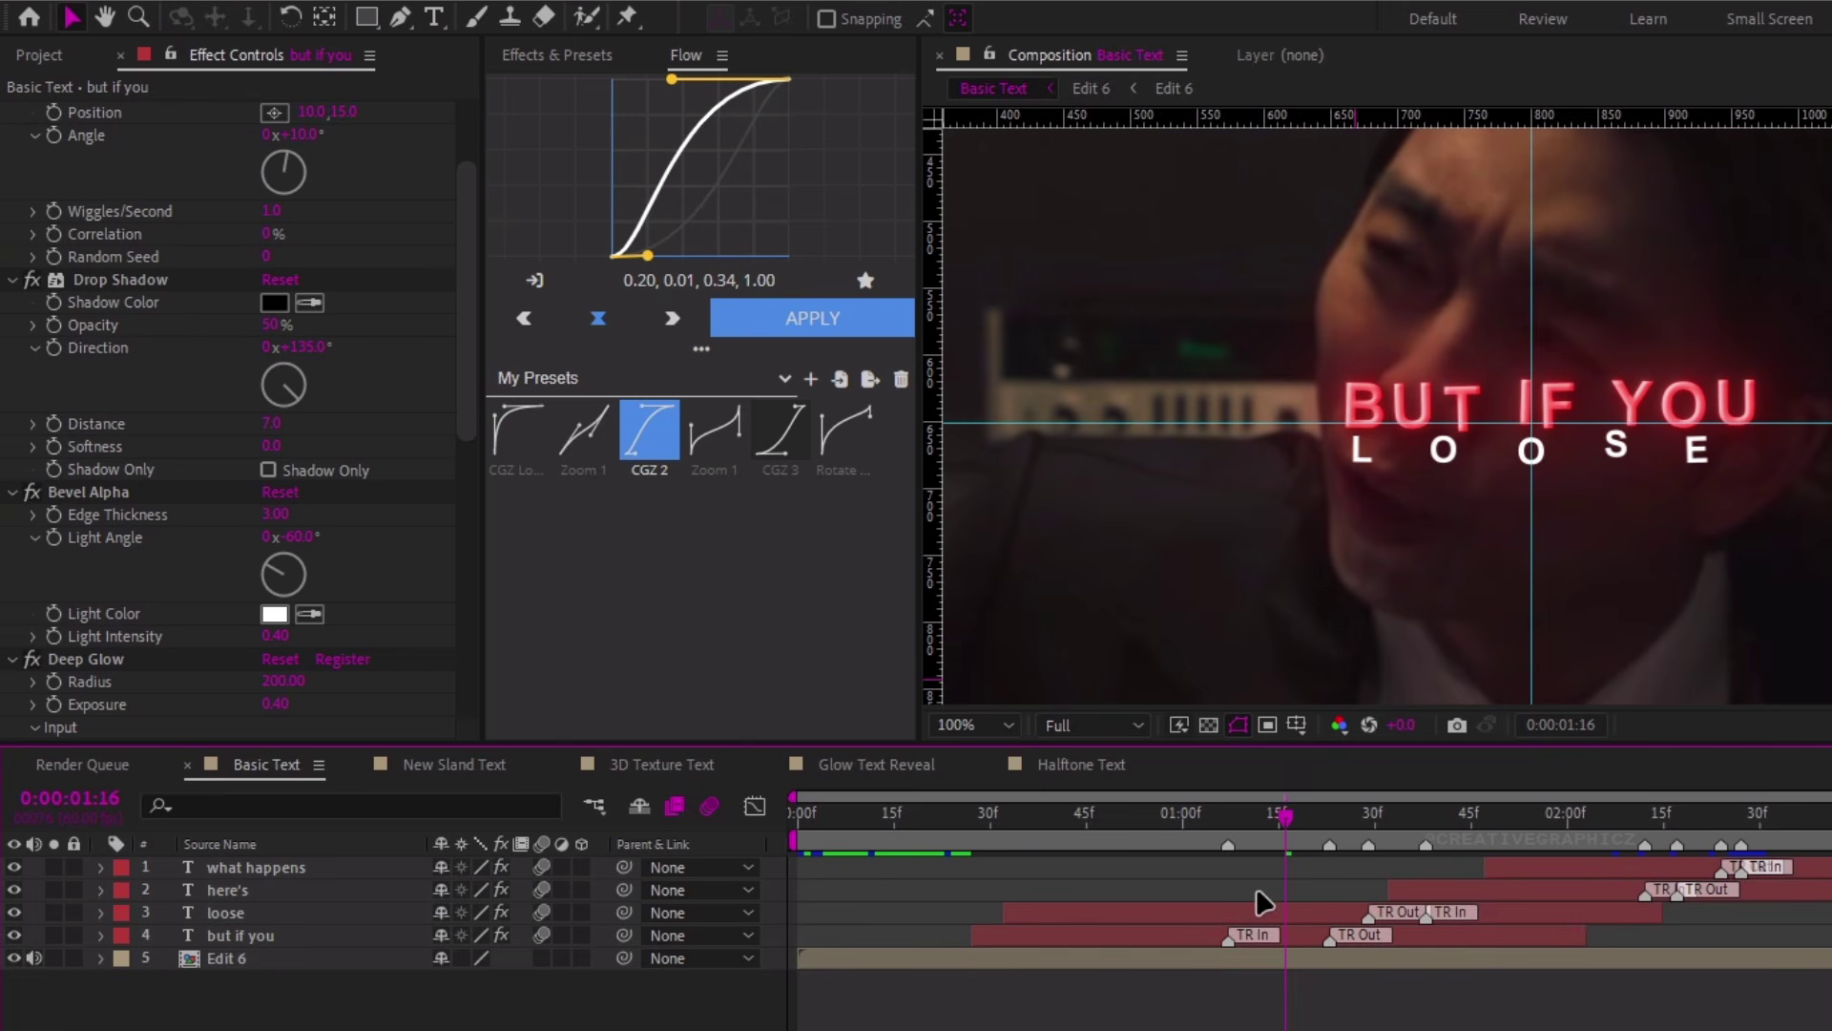
Copy the Drop Shadow, Bevel Alpha, Deep Glow and Drop Shadow 2 effects from "but if you" and paste them onto "loose"
{"action": "left_click", "coordinate": [120, 491]}
{"action": "scroll", "coordinate": [124, 430], "scroll_direction": "up", "scroll_amount": 3}
{"action": "scroll", "coordinate": [124, 429], "scroll_direction": "down", "scroll_amount": 10}
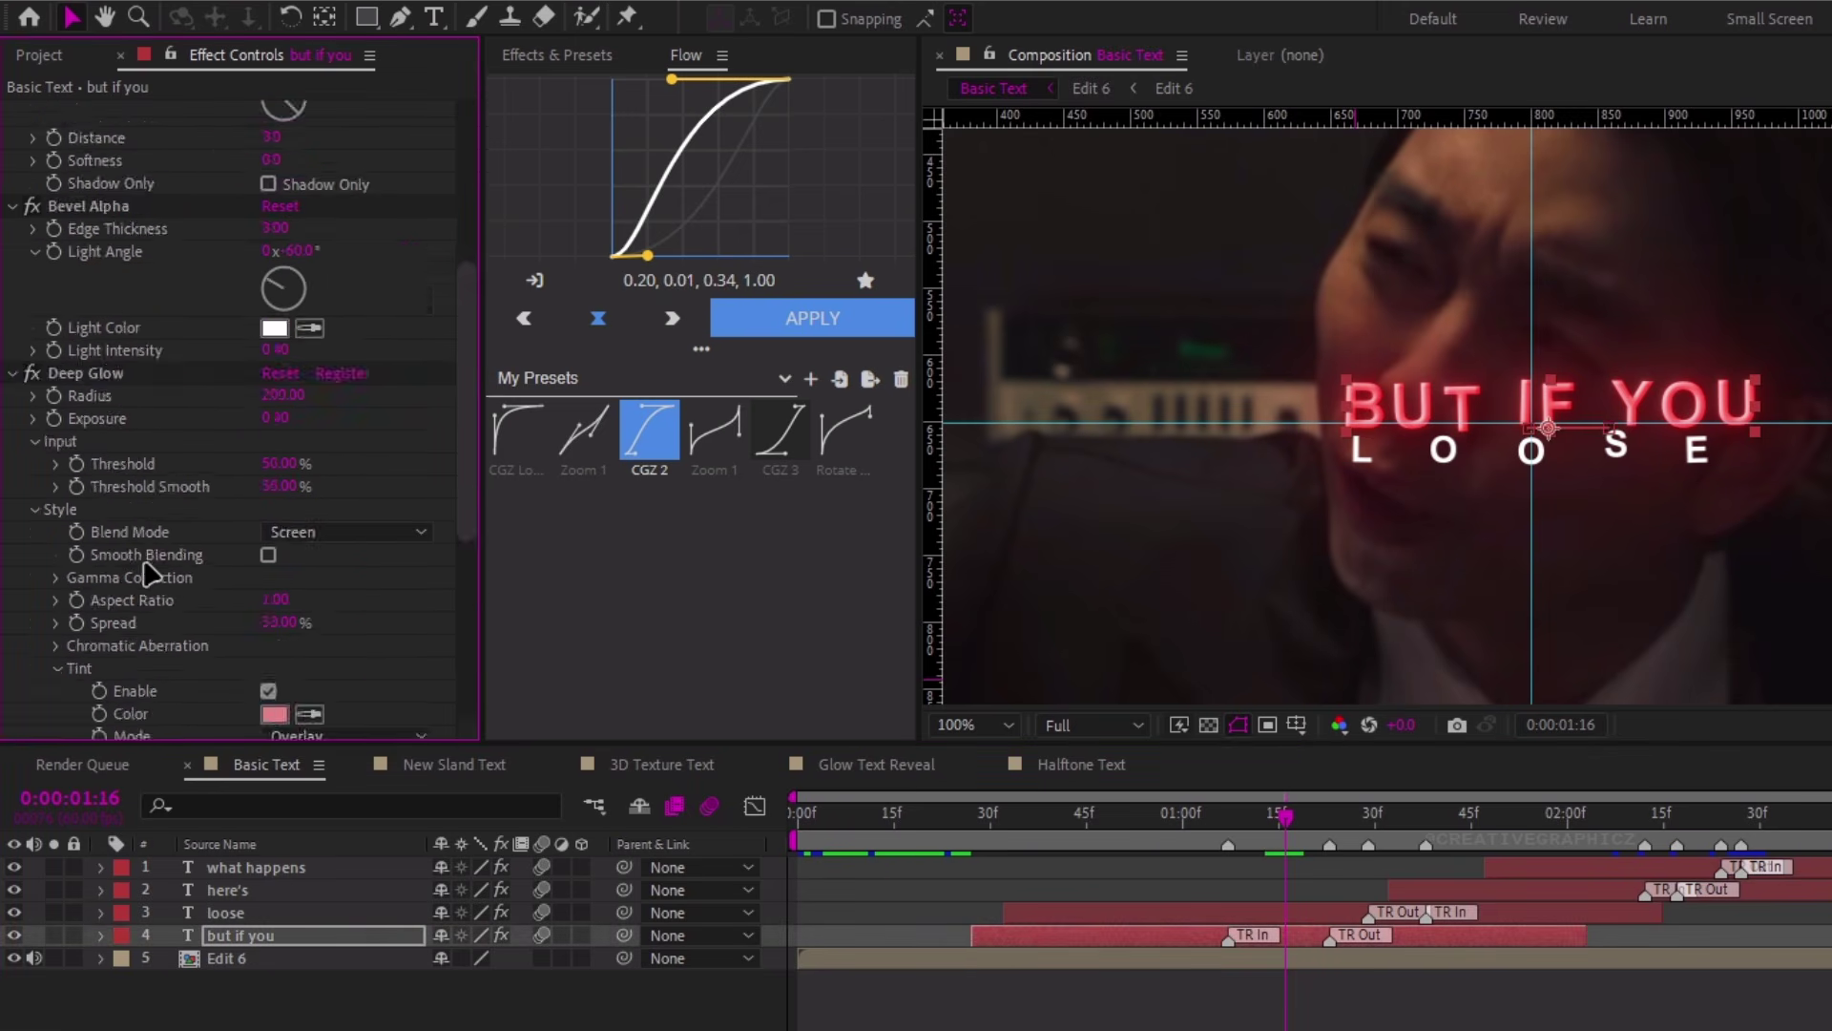
{"action": "left_click", "coordinate": [133, 539]}
{"action": "key", "text": "ctrl+c"}
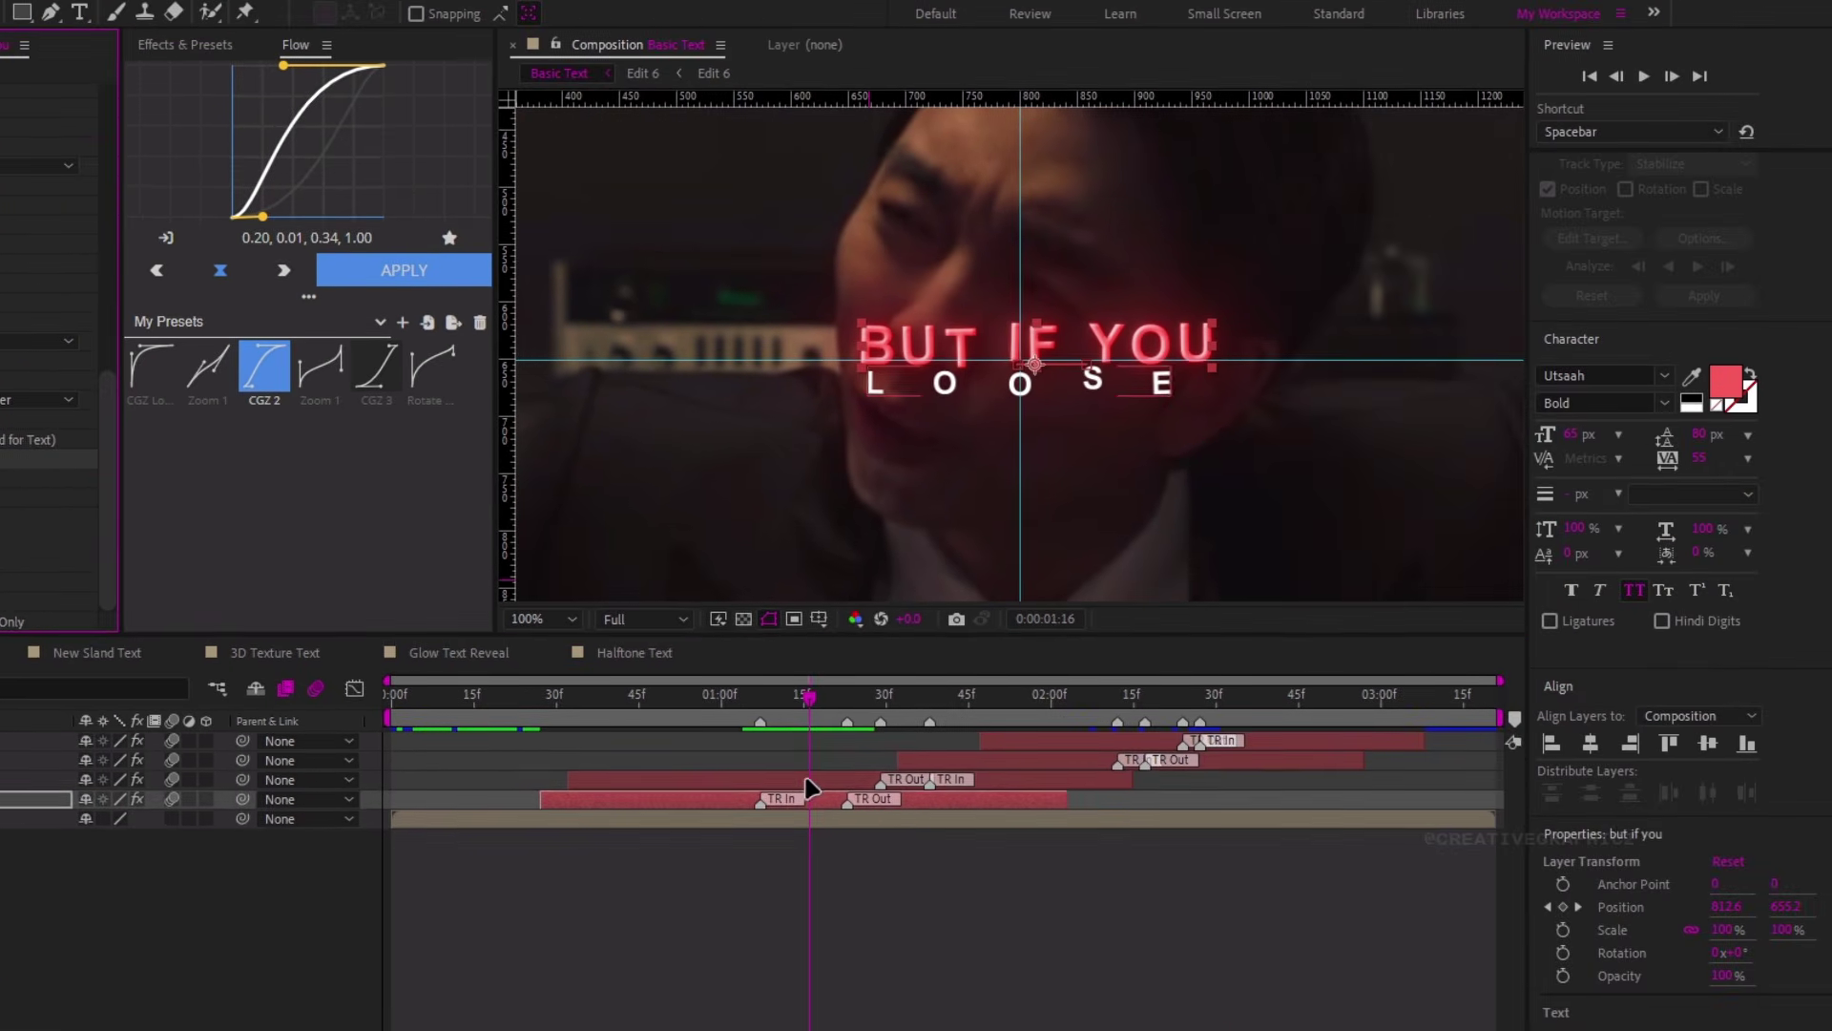
{"action": "left_click", "coordinate": [1316, 914]}
{"action": "key", "text": "ctrl+v"}
{"action": "left_click", "coordinate": [836, 936]}
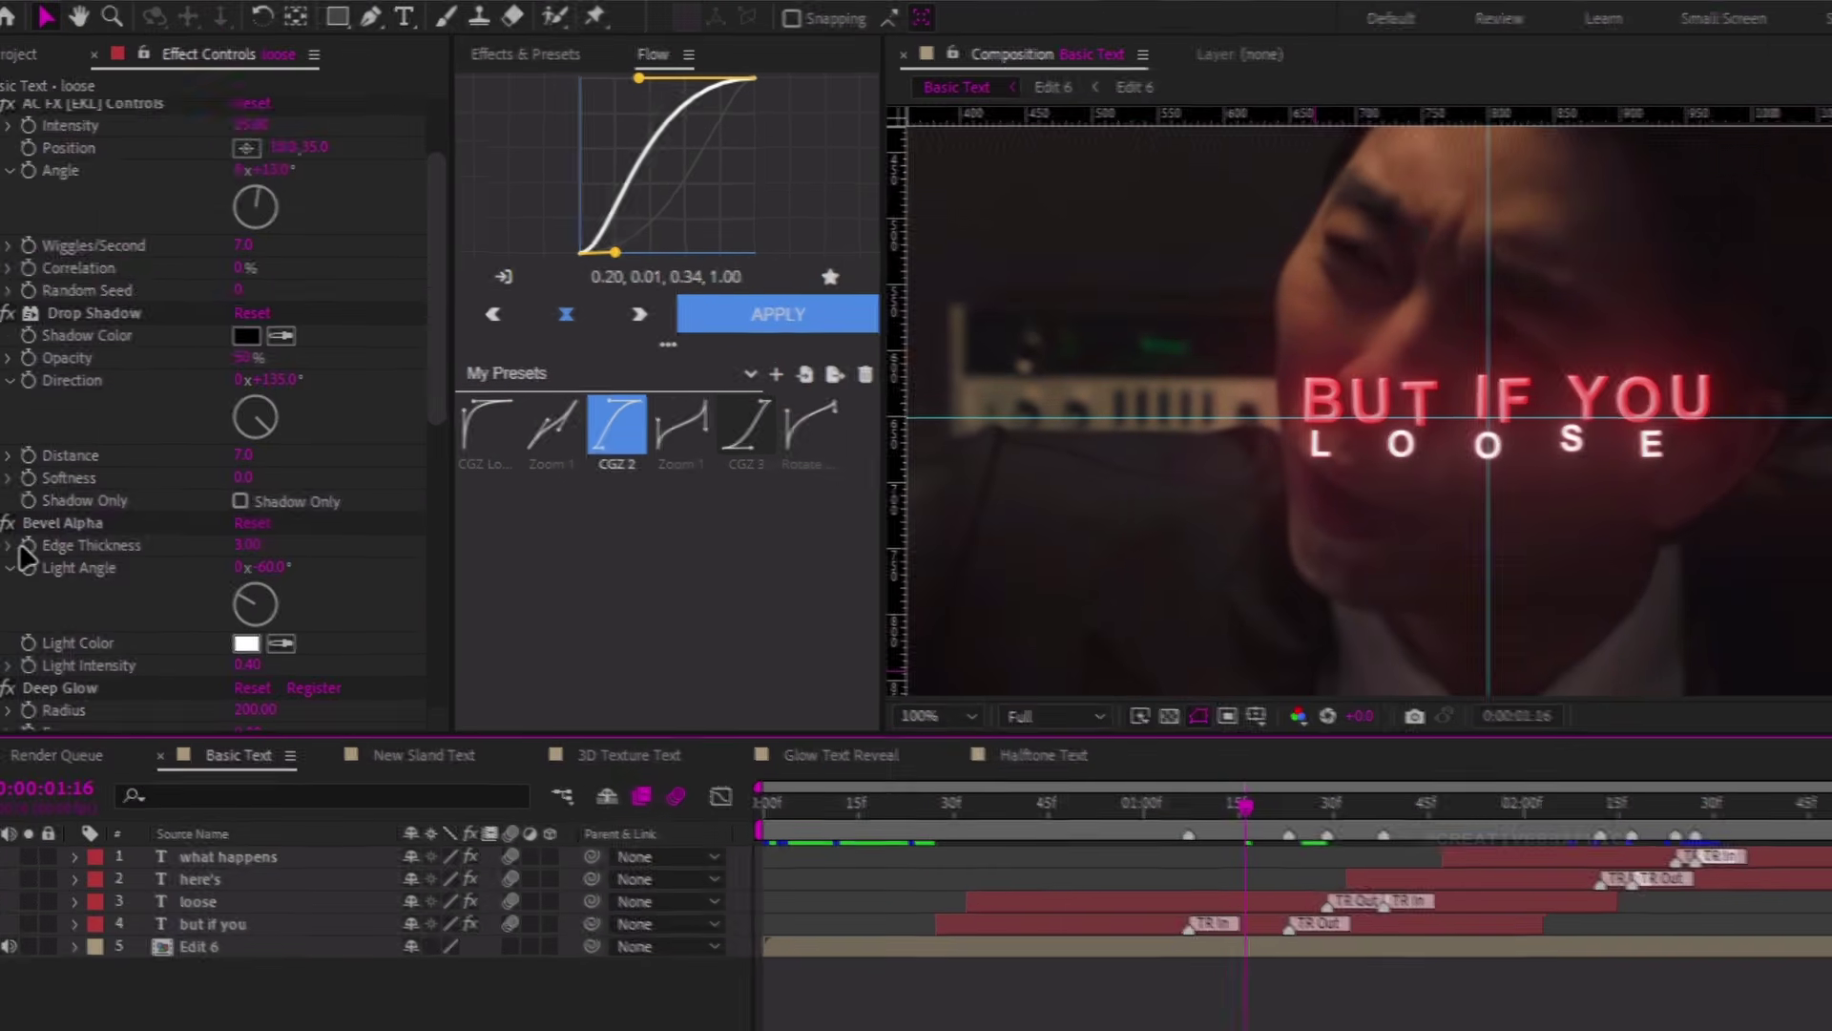
{"action": "scroll", "coordinate": [143, 561], "scroll_direction": "down", "scroll_amount": 6}
{"action": "left_click", "coordinate": [274, 617]}
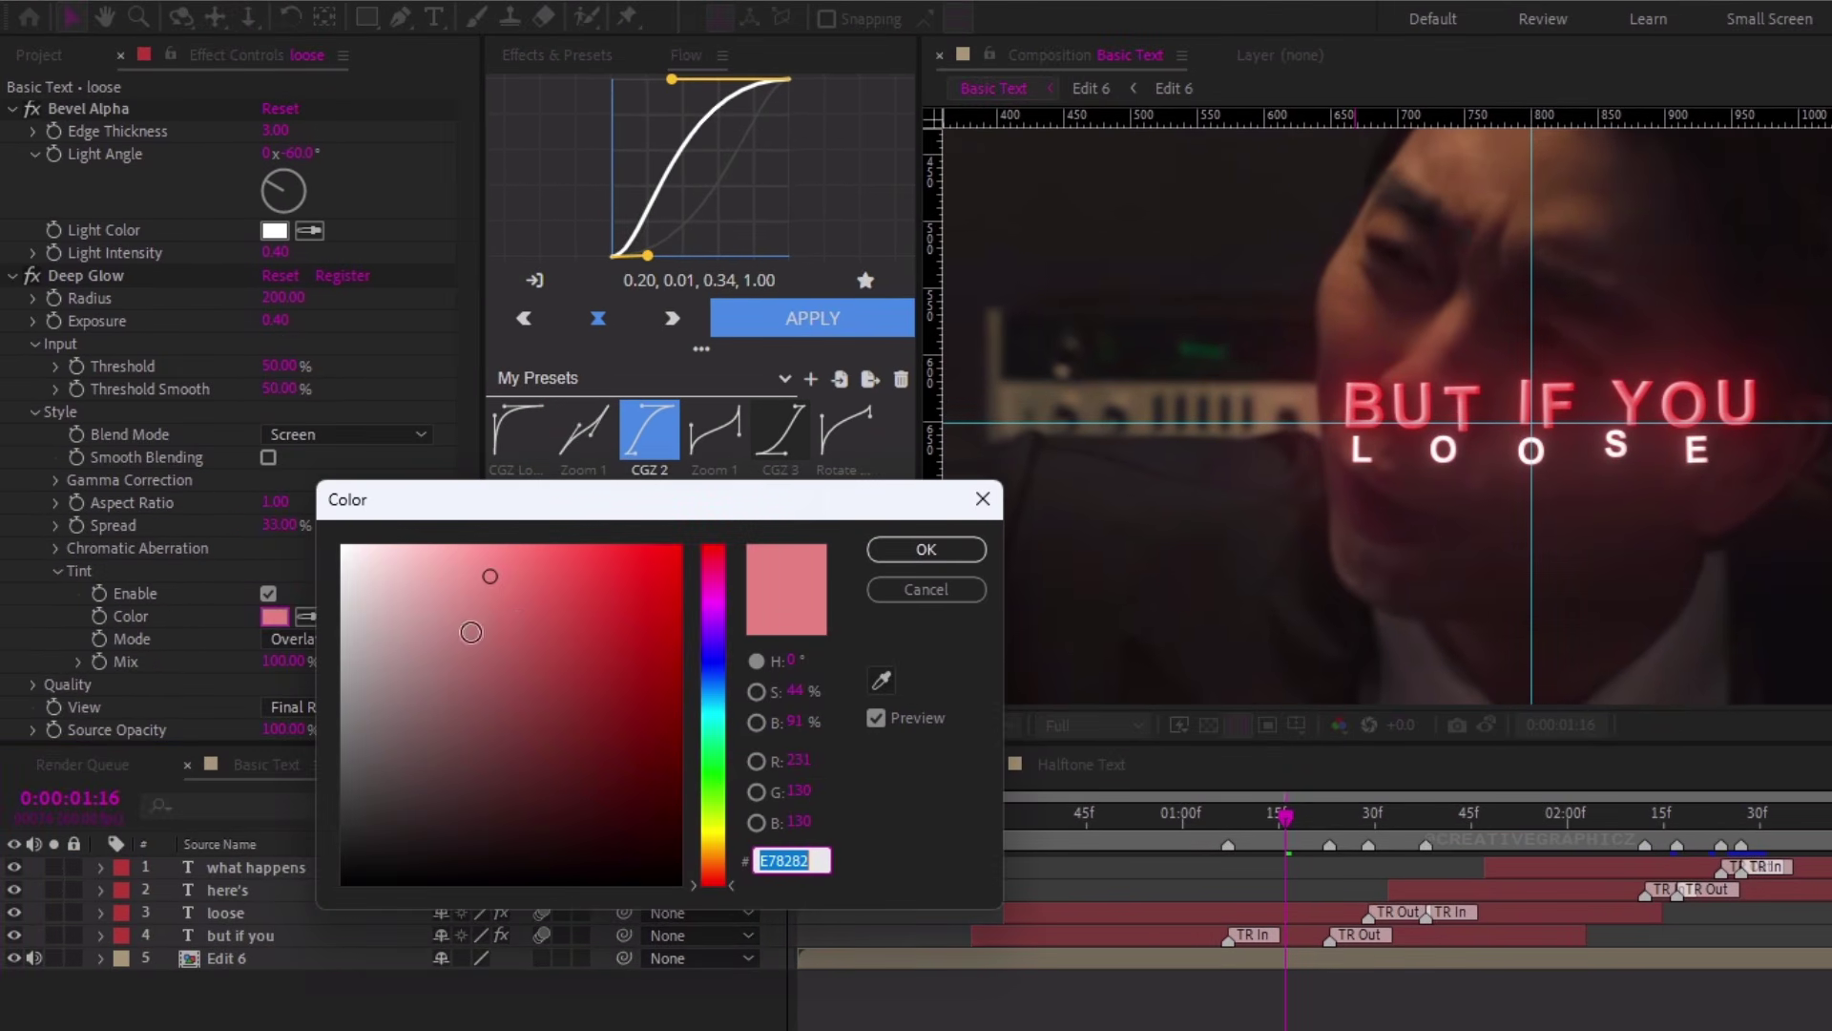
{"action": "left_click_drag", "start_coordinate": [490, 582], "coordinate": [512, 567]}
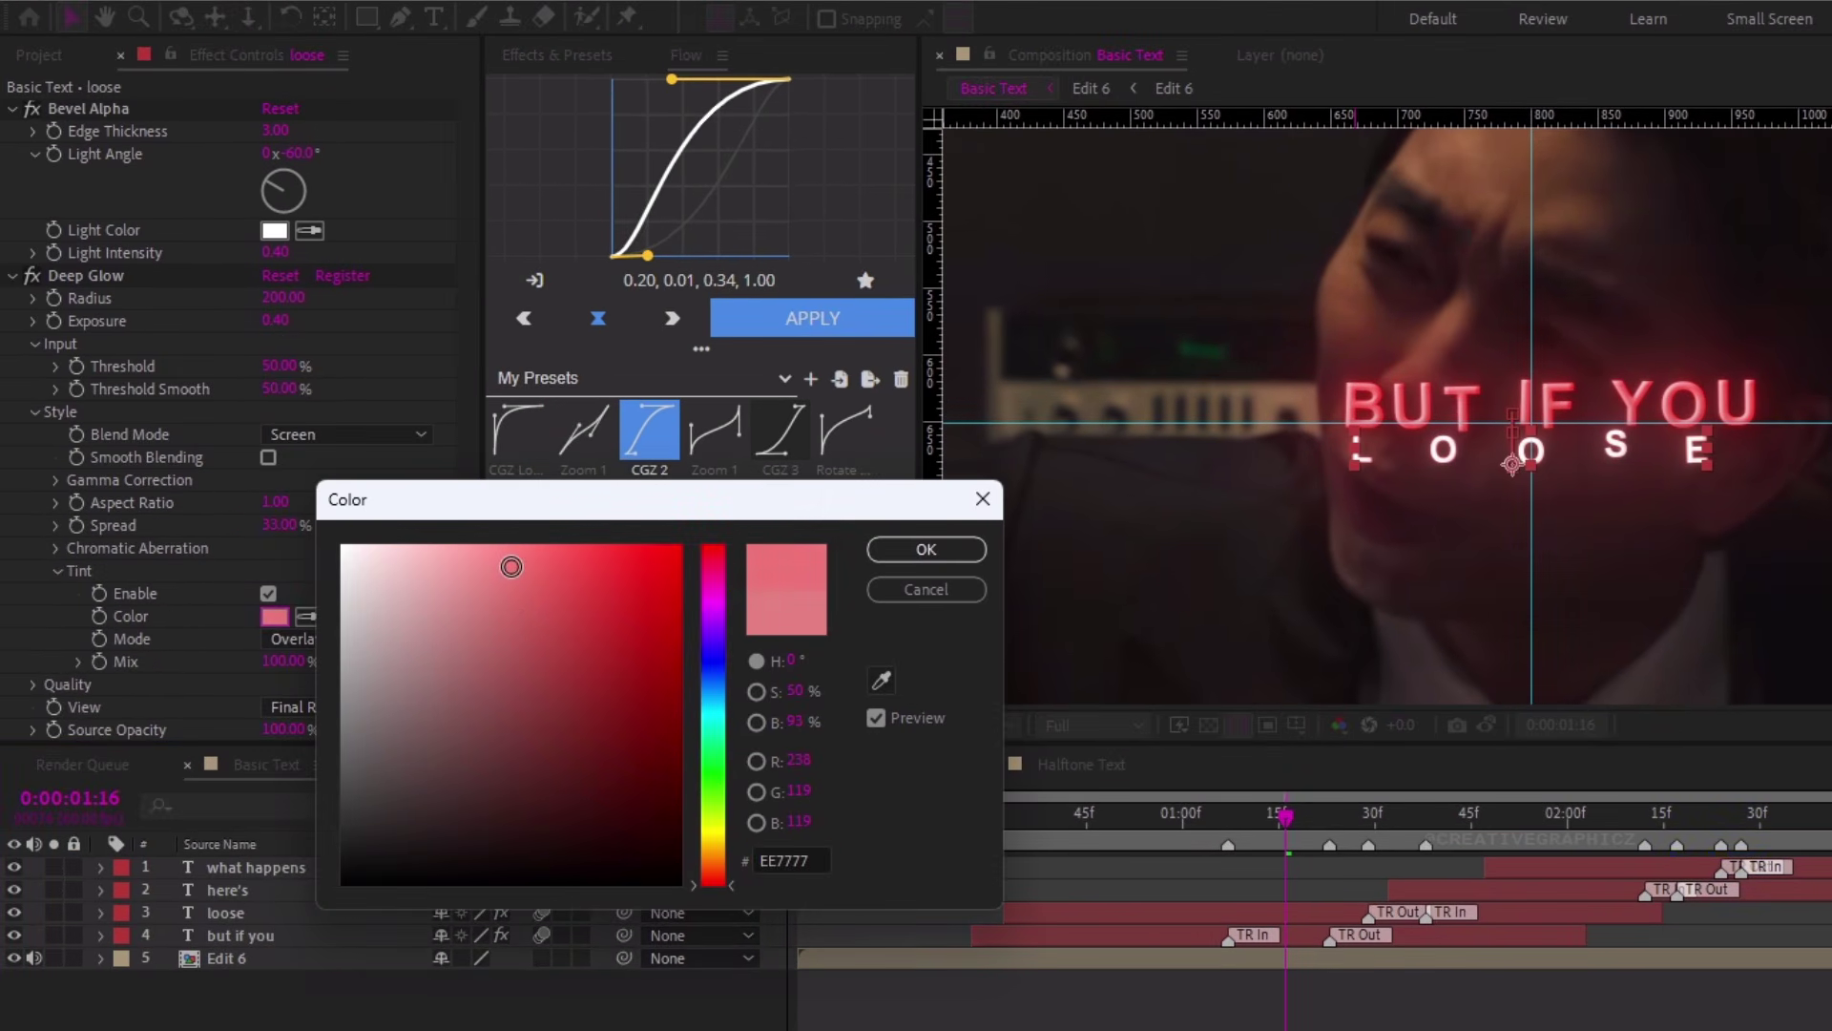
{"action": "left_click", "coordinate": [942, 584]}
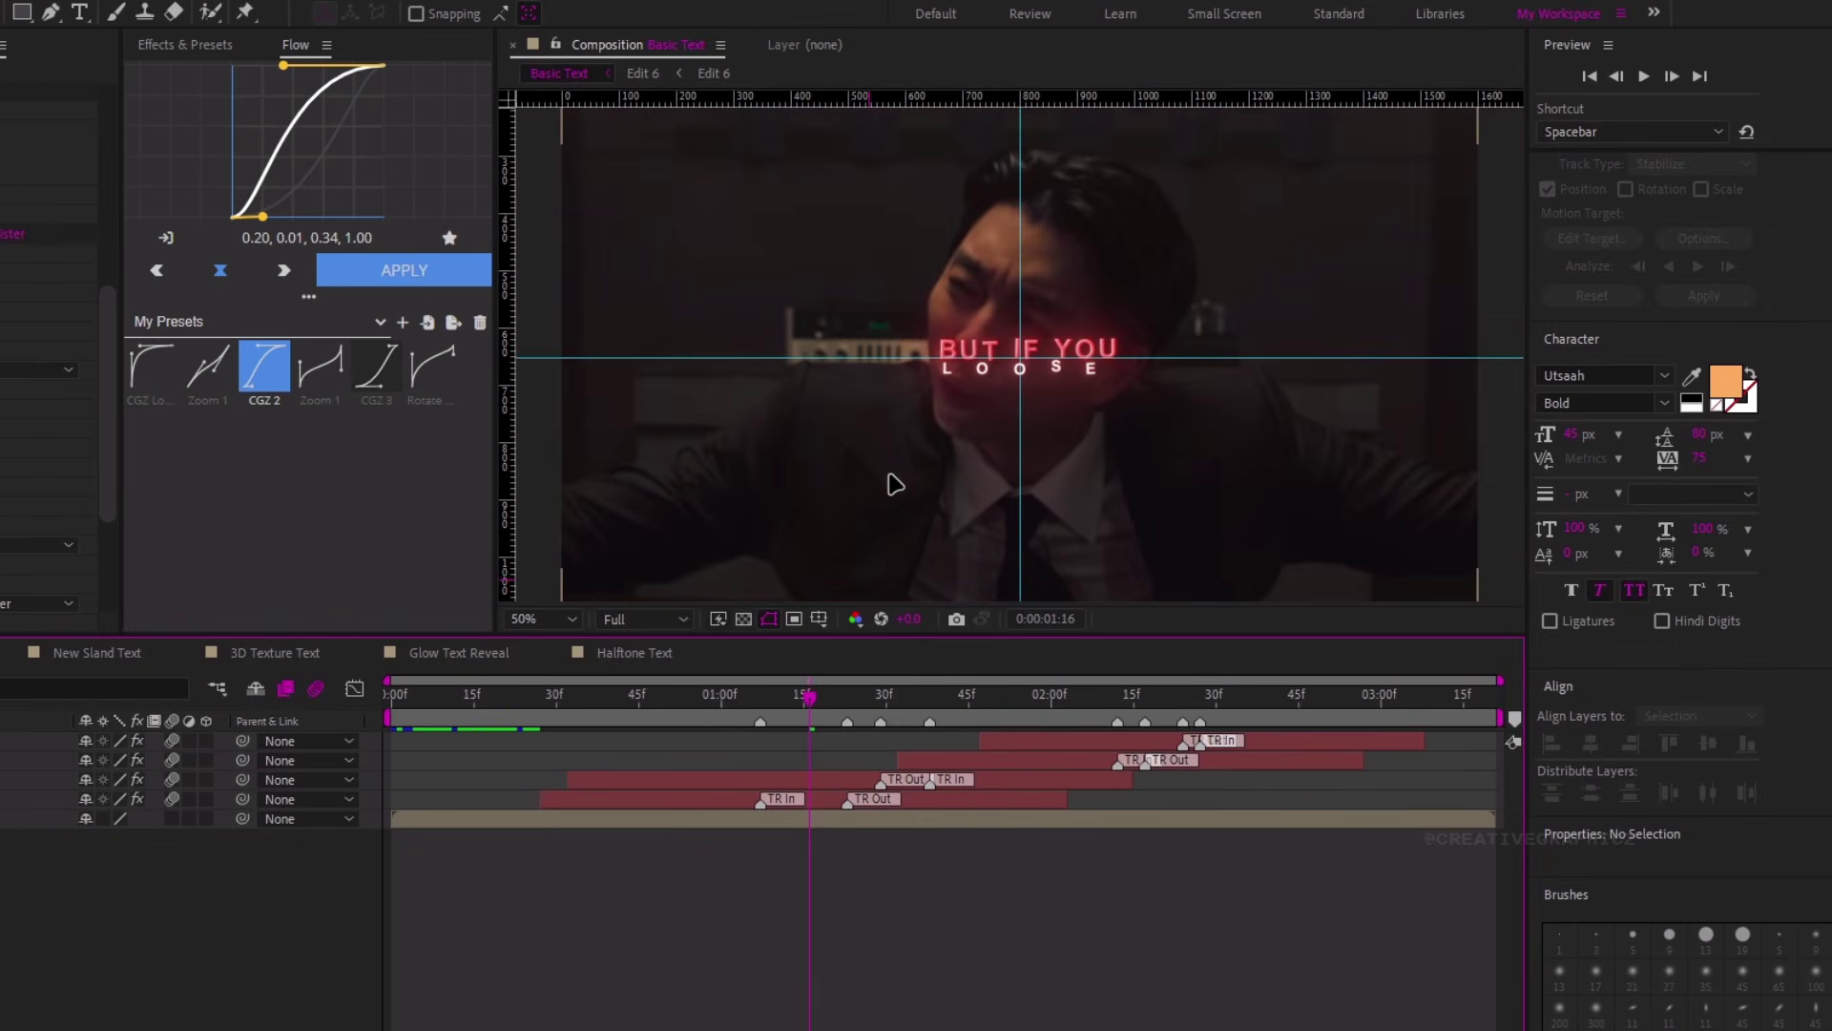
Go to 0:00:02:21 and paste the copied styling effects onto the "here's" layer
{"action": "key", "text": "period"}
{"action": "left_click_drag", "start_coordinate": [637, 704], "coordinate": [1166, 770]}
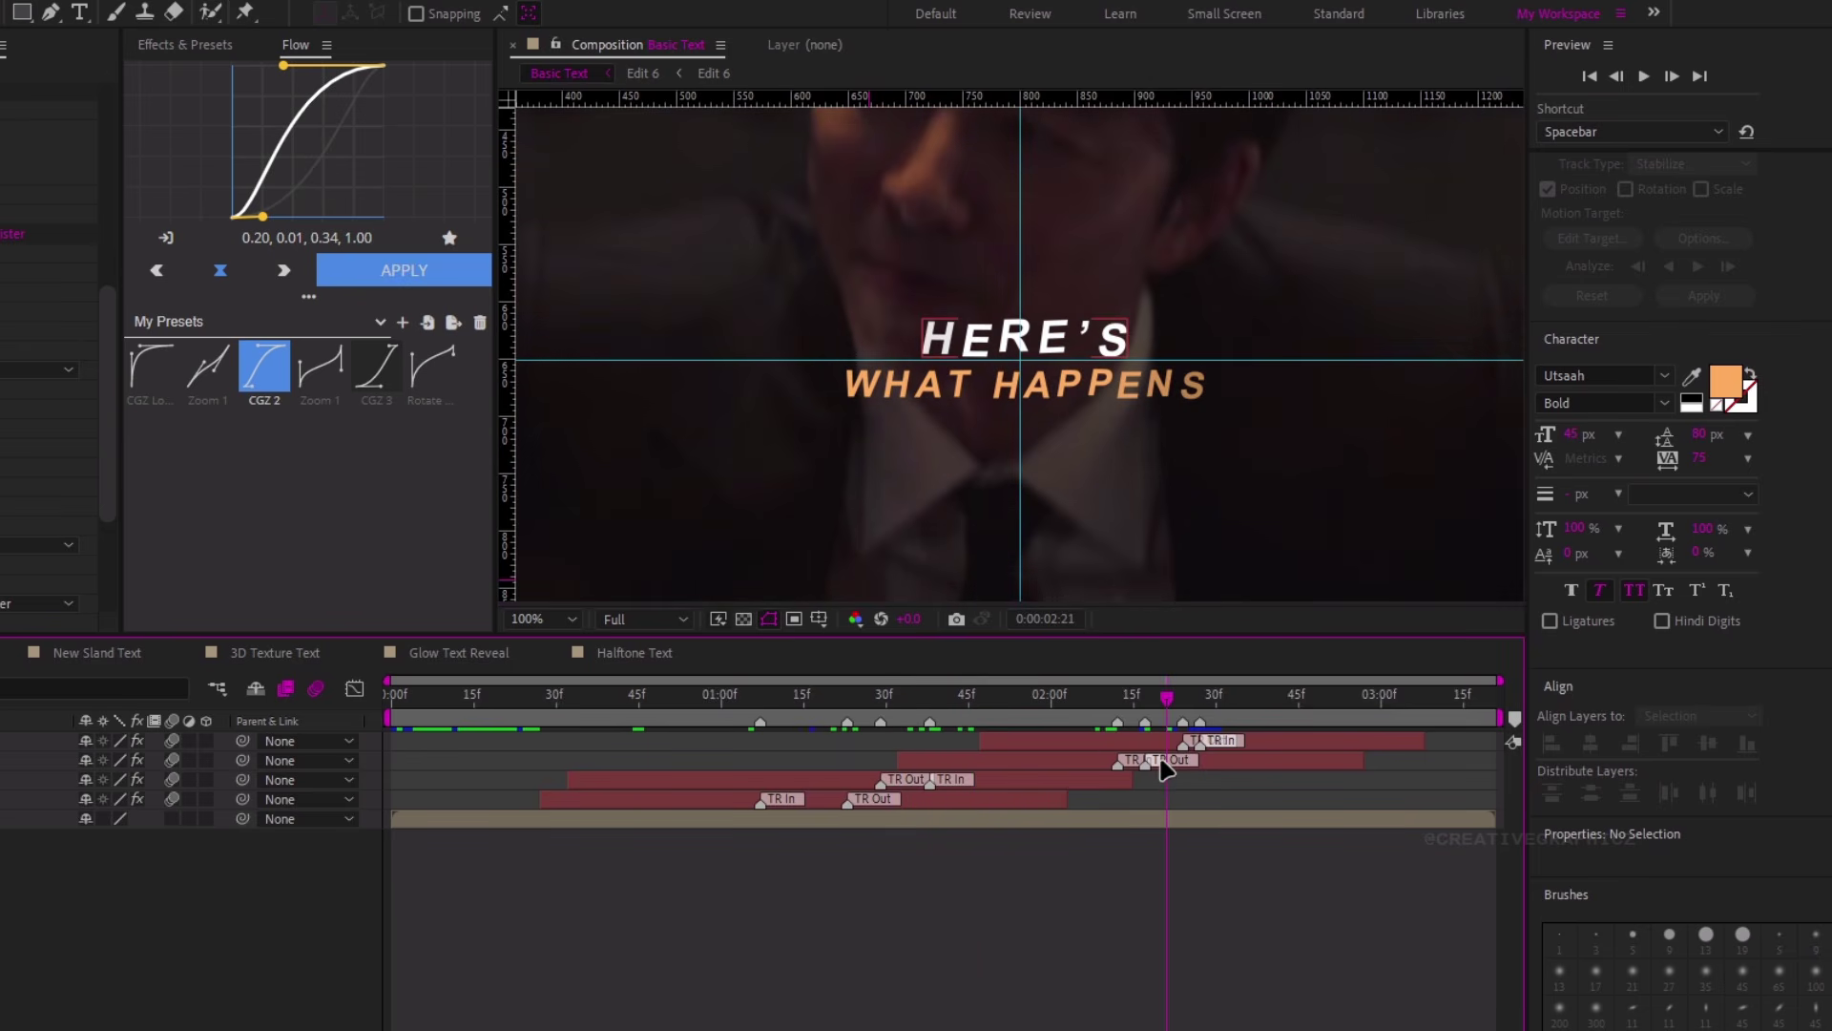
{"action": "left_click", "coordinate": [1212, 763]}
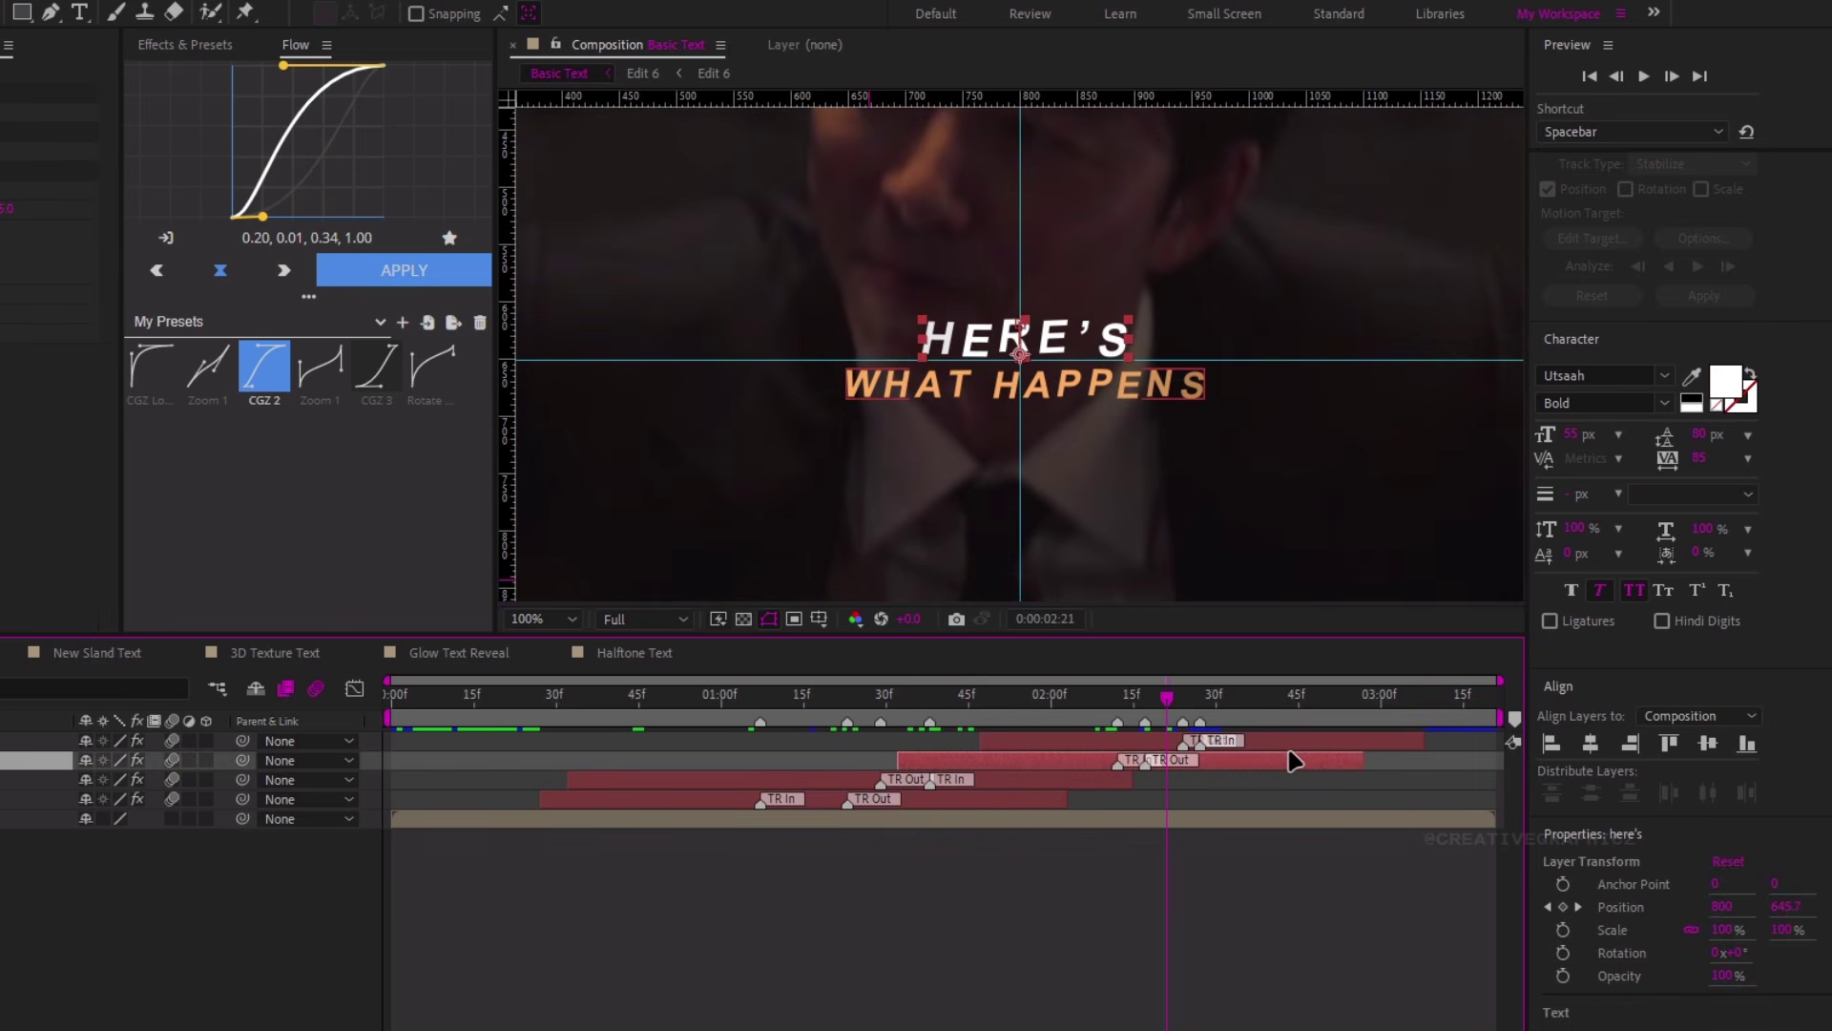
{"action": "key", "text": "ctrl+v"}
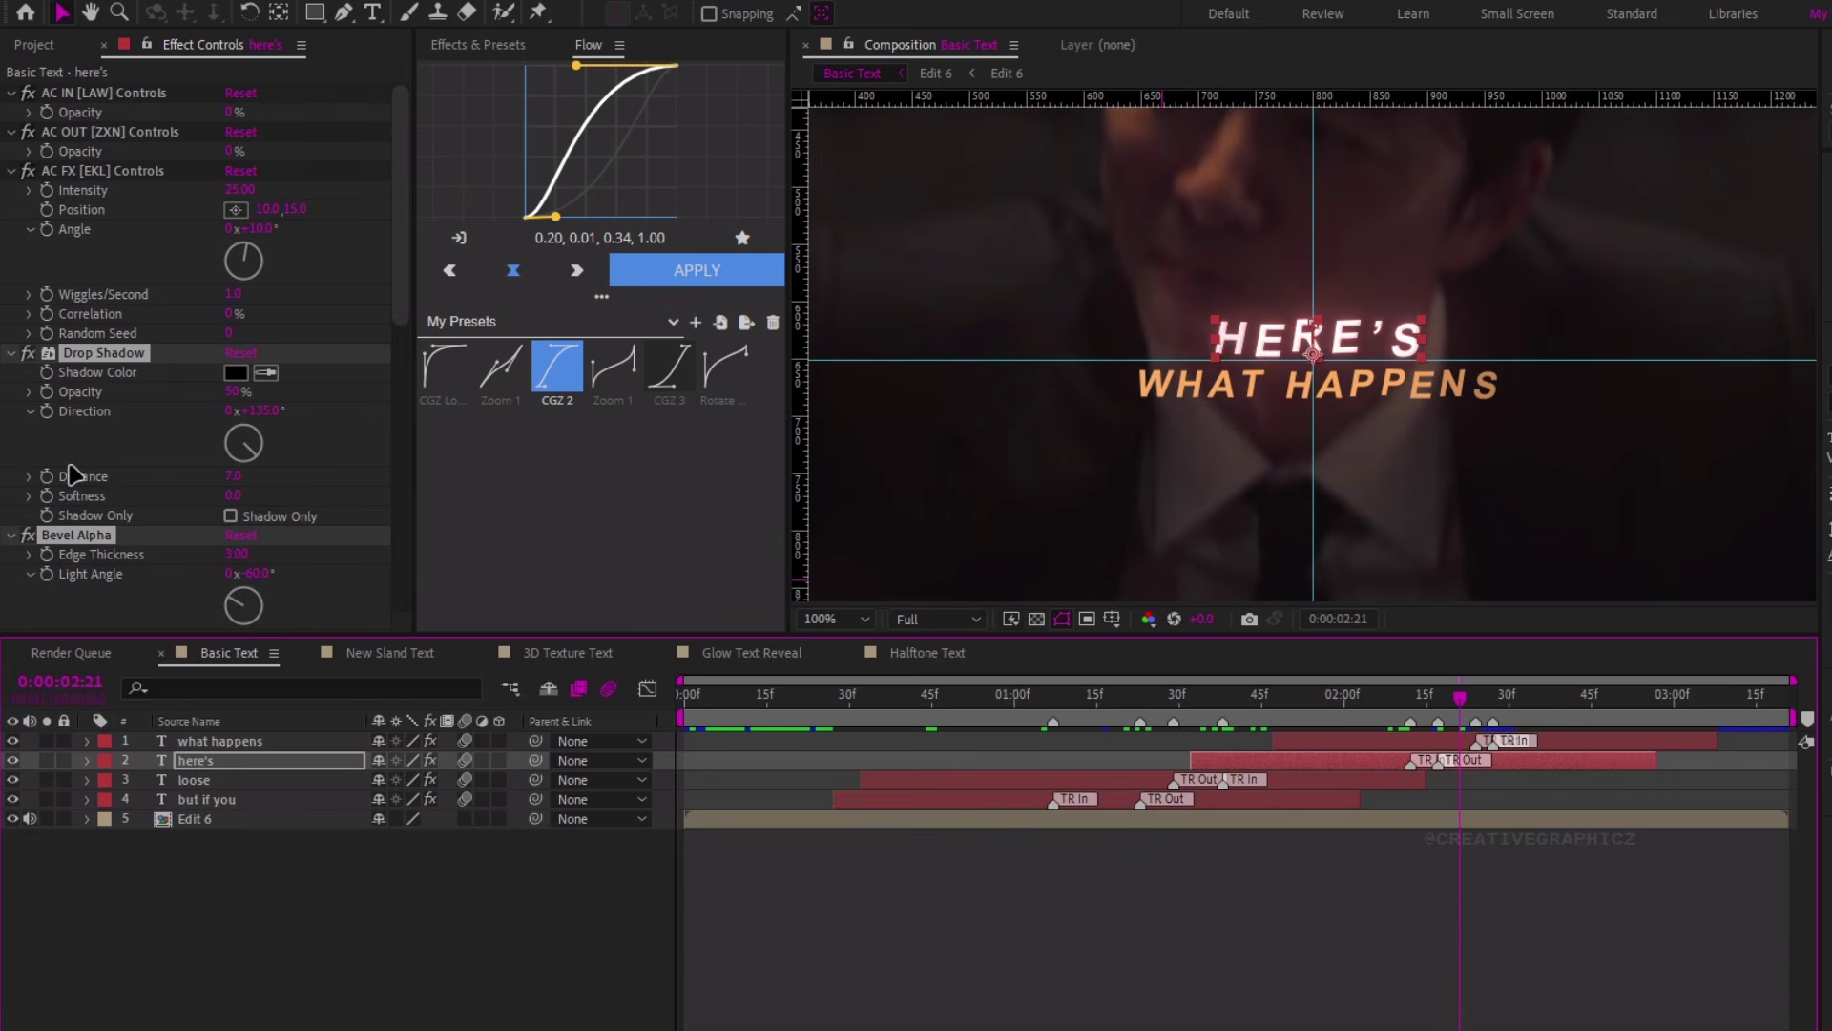
Change the Deep Glow tint colour on "here's" to a muted beige with an orange hue
{"action": "scroll", "coordinate": [77, 471], "scroll_direction": "down", "scroll_amount": 6}
{"action": "left_click", "coordinate": [236, 557]}
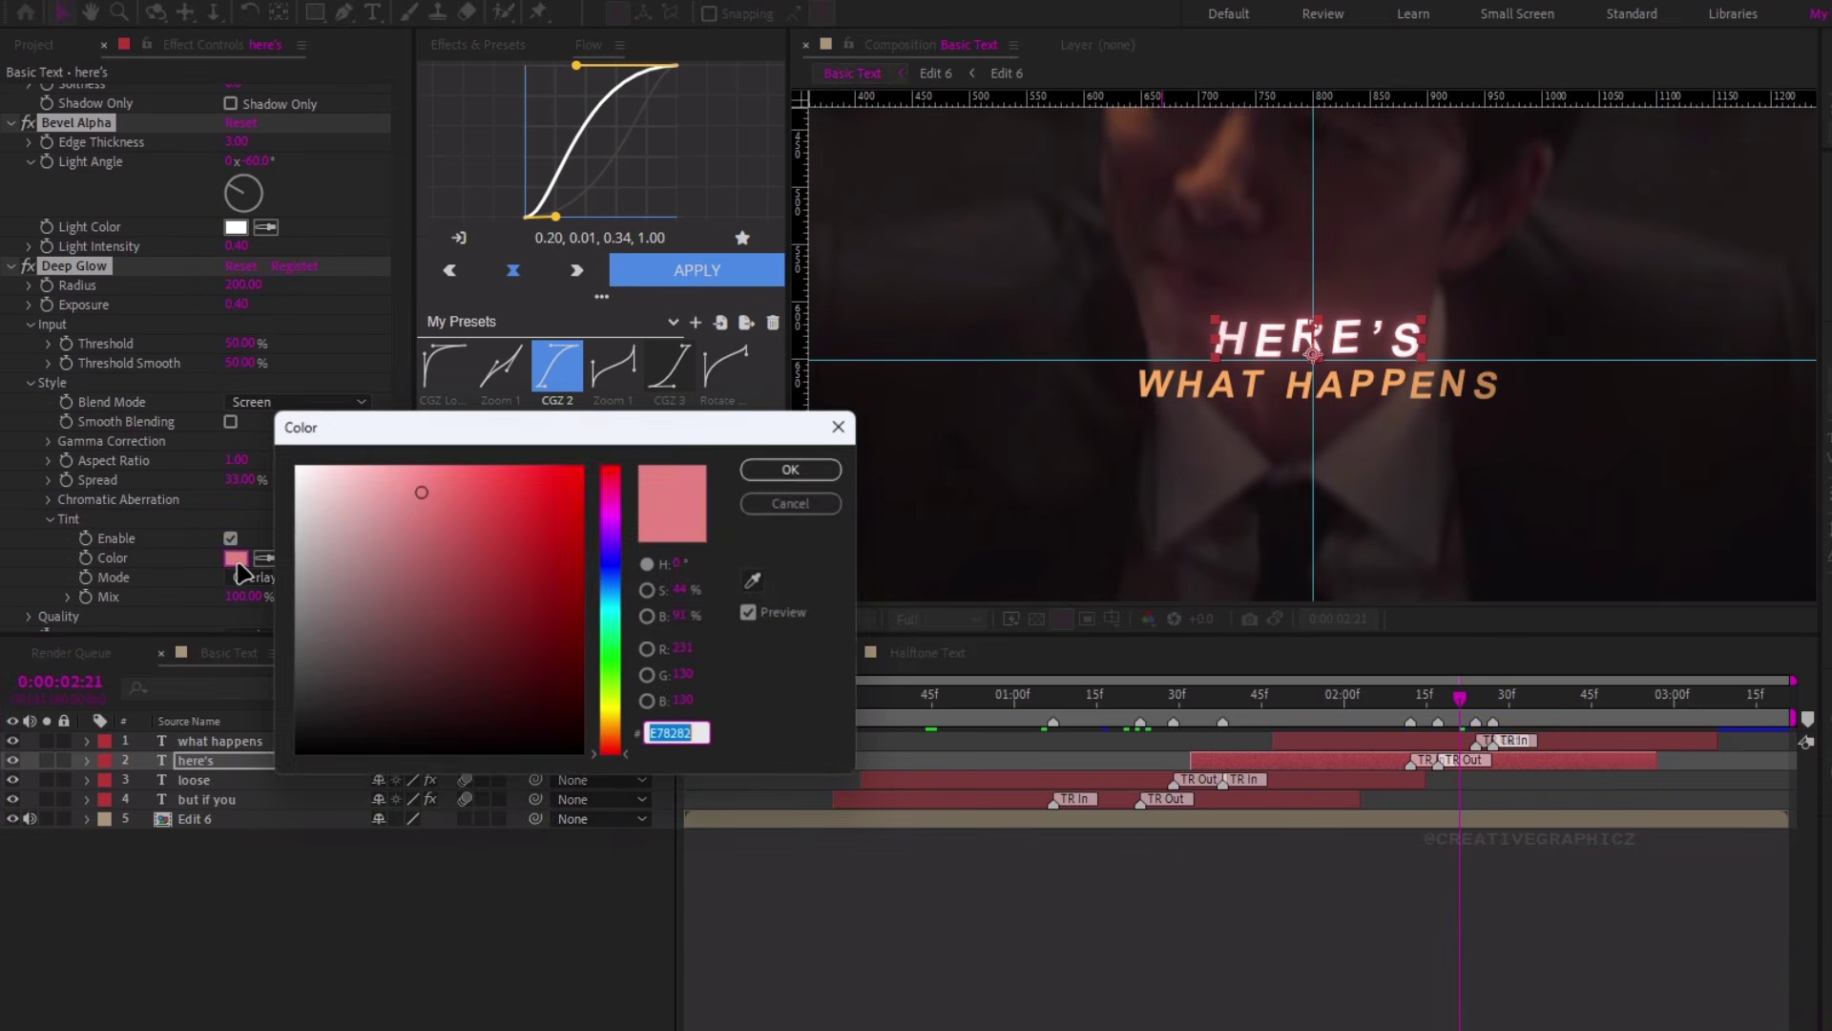
{"action": "left_click", "coordinate": [347, 495]}
{"action": "mouse_move", "coordinate": [612, 737]}
{"action": "left_mouse_down"}
{"action": "mouse_move", "coordinate": [616, 714]}
{"action": "mouse_move", "coordinate": [615, 732]}
{"action": "left_mouse_up"}
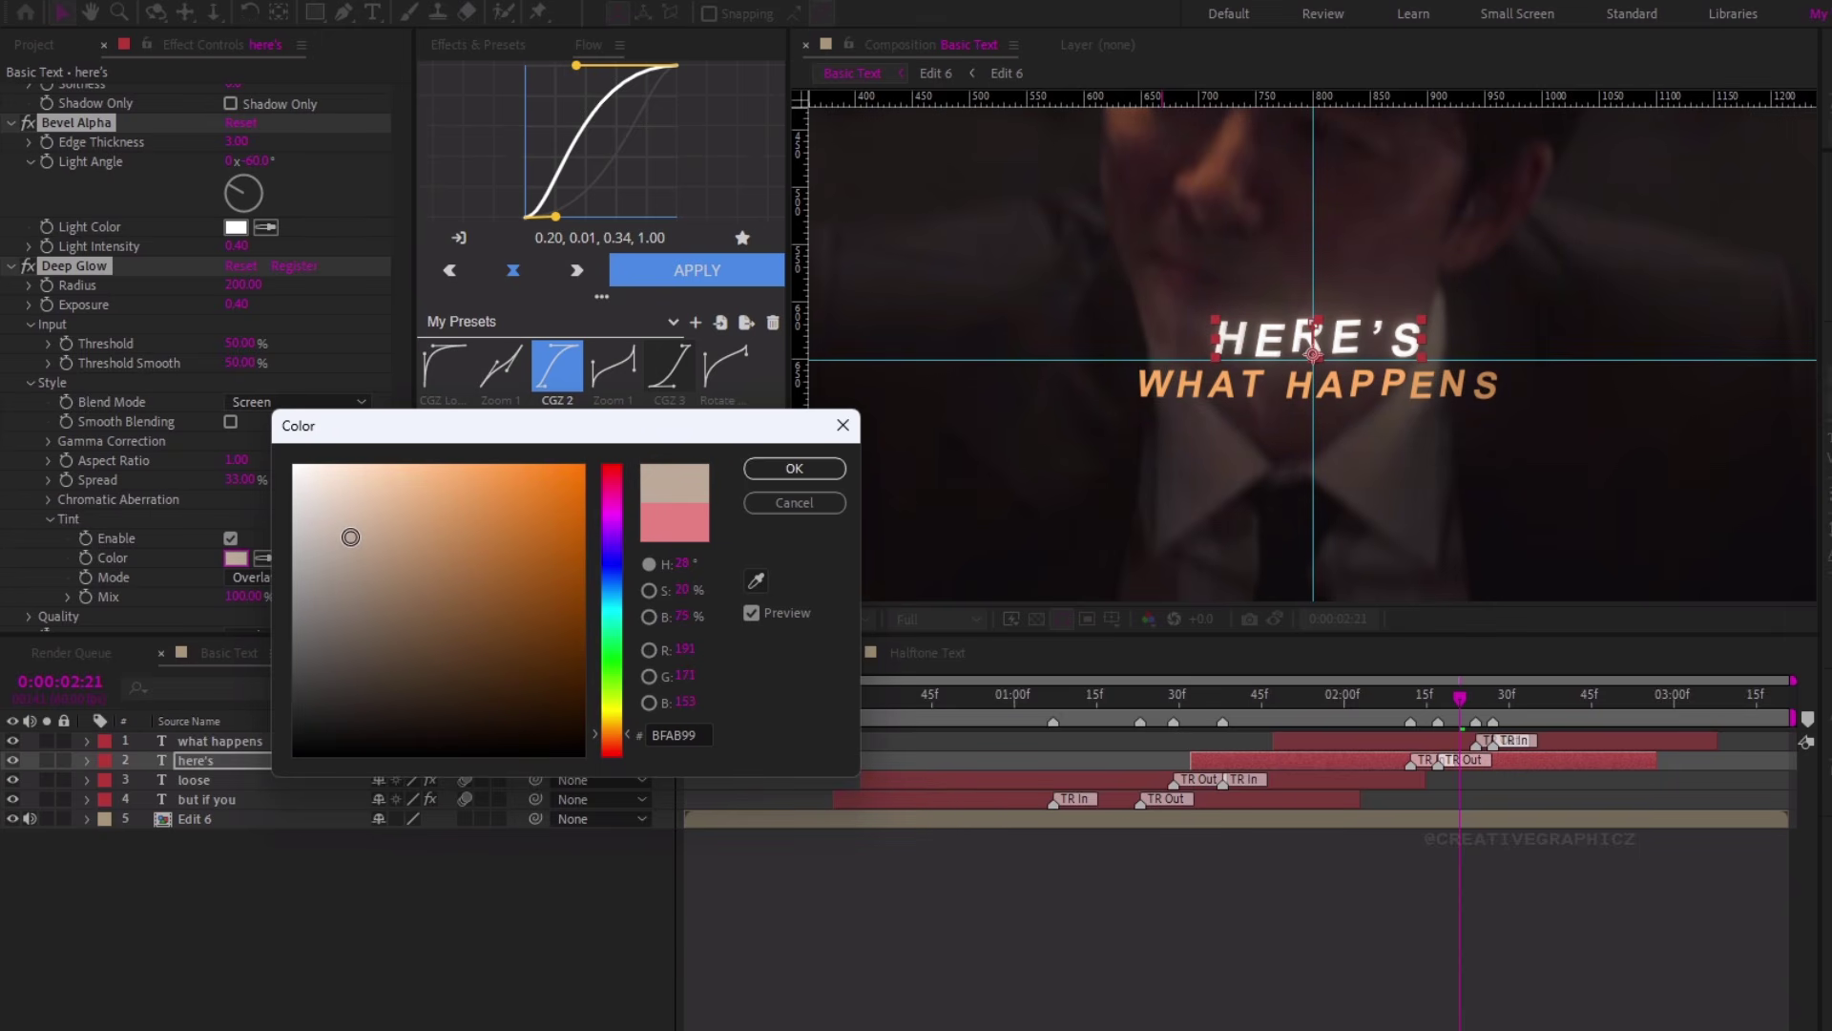
{"action": "left_click_drag", "start_coordinate": [359, 536], "coordinate": [360, 534]}
{"action": "left_click", "coordinate": [792, 469]}
Paste the copied effects onto "what happens" and set its Deep Glow tint colour to the light orange C9A47D
{"action": "left_click", "coordinate": [1584, 744]}
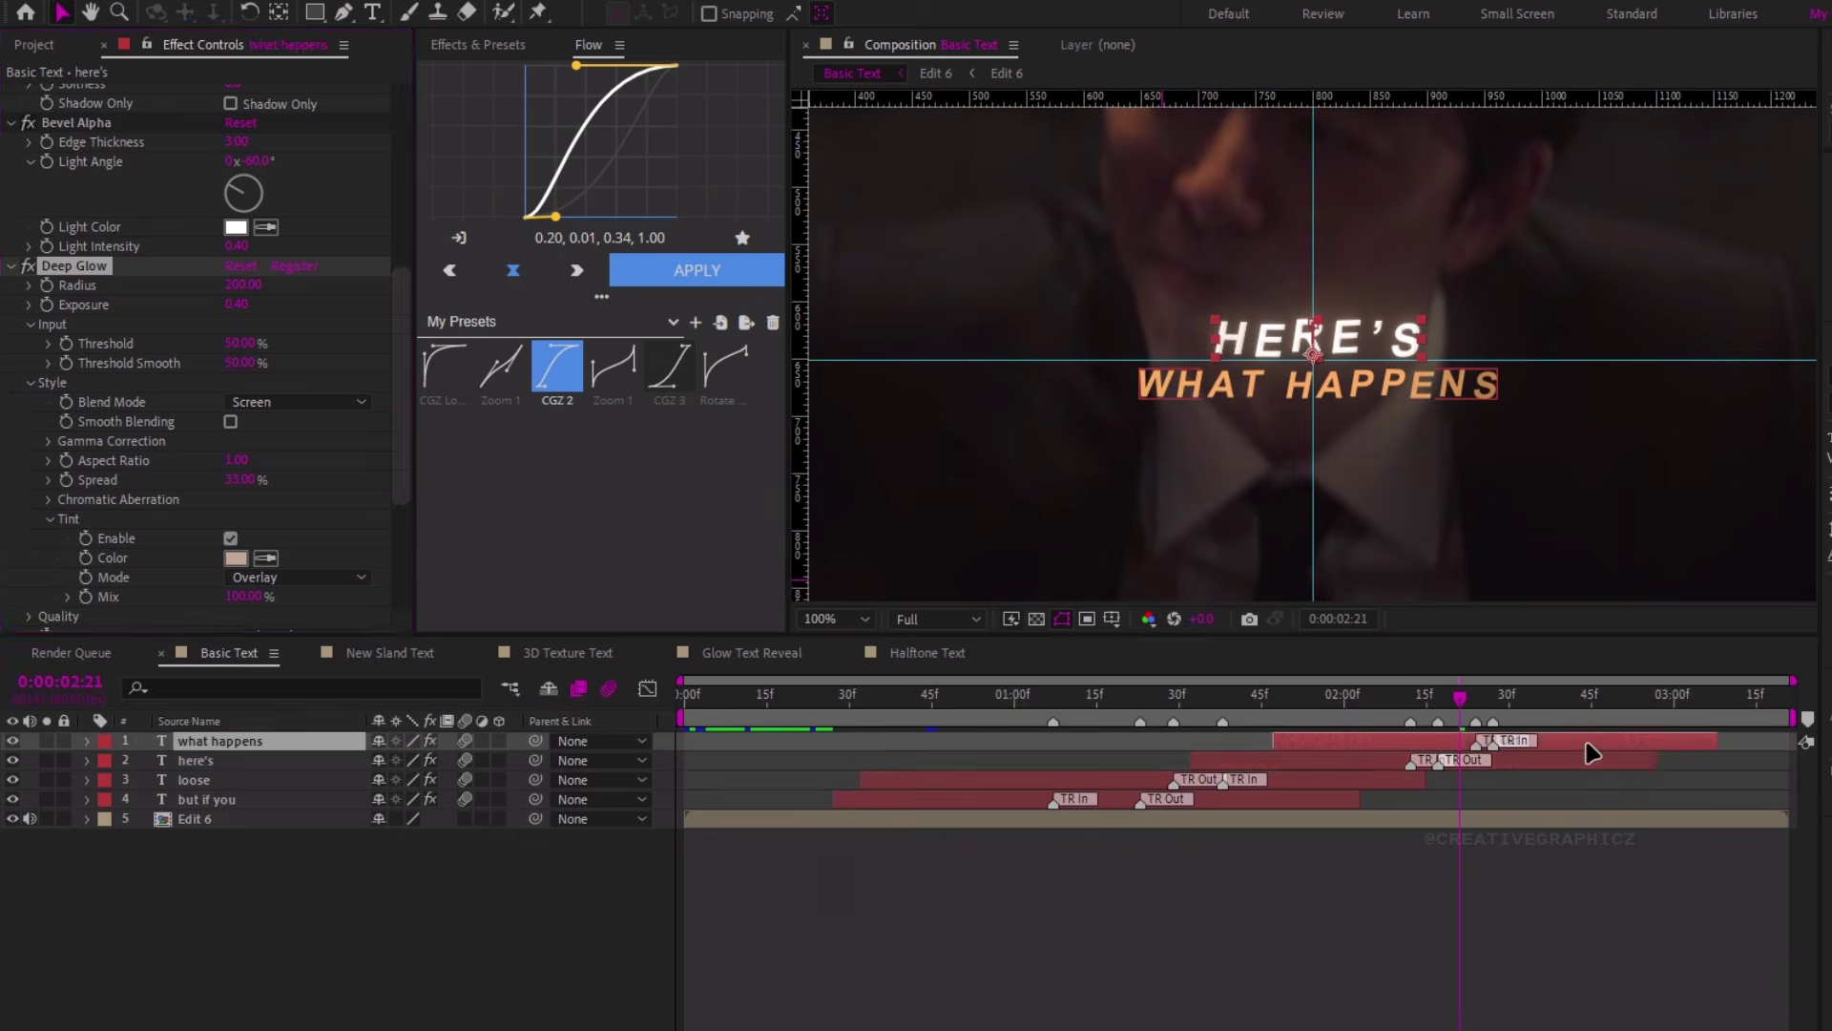
{"action": "key", "text": "ctrl+v"}
{"action": "scroll", "coordinate": [123, 470], "scroll_direction": "down", "scroll_amount": 8}
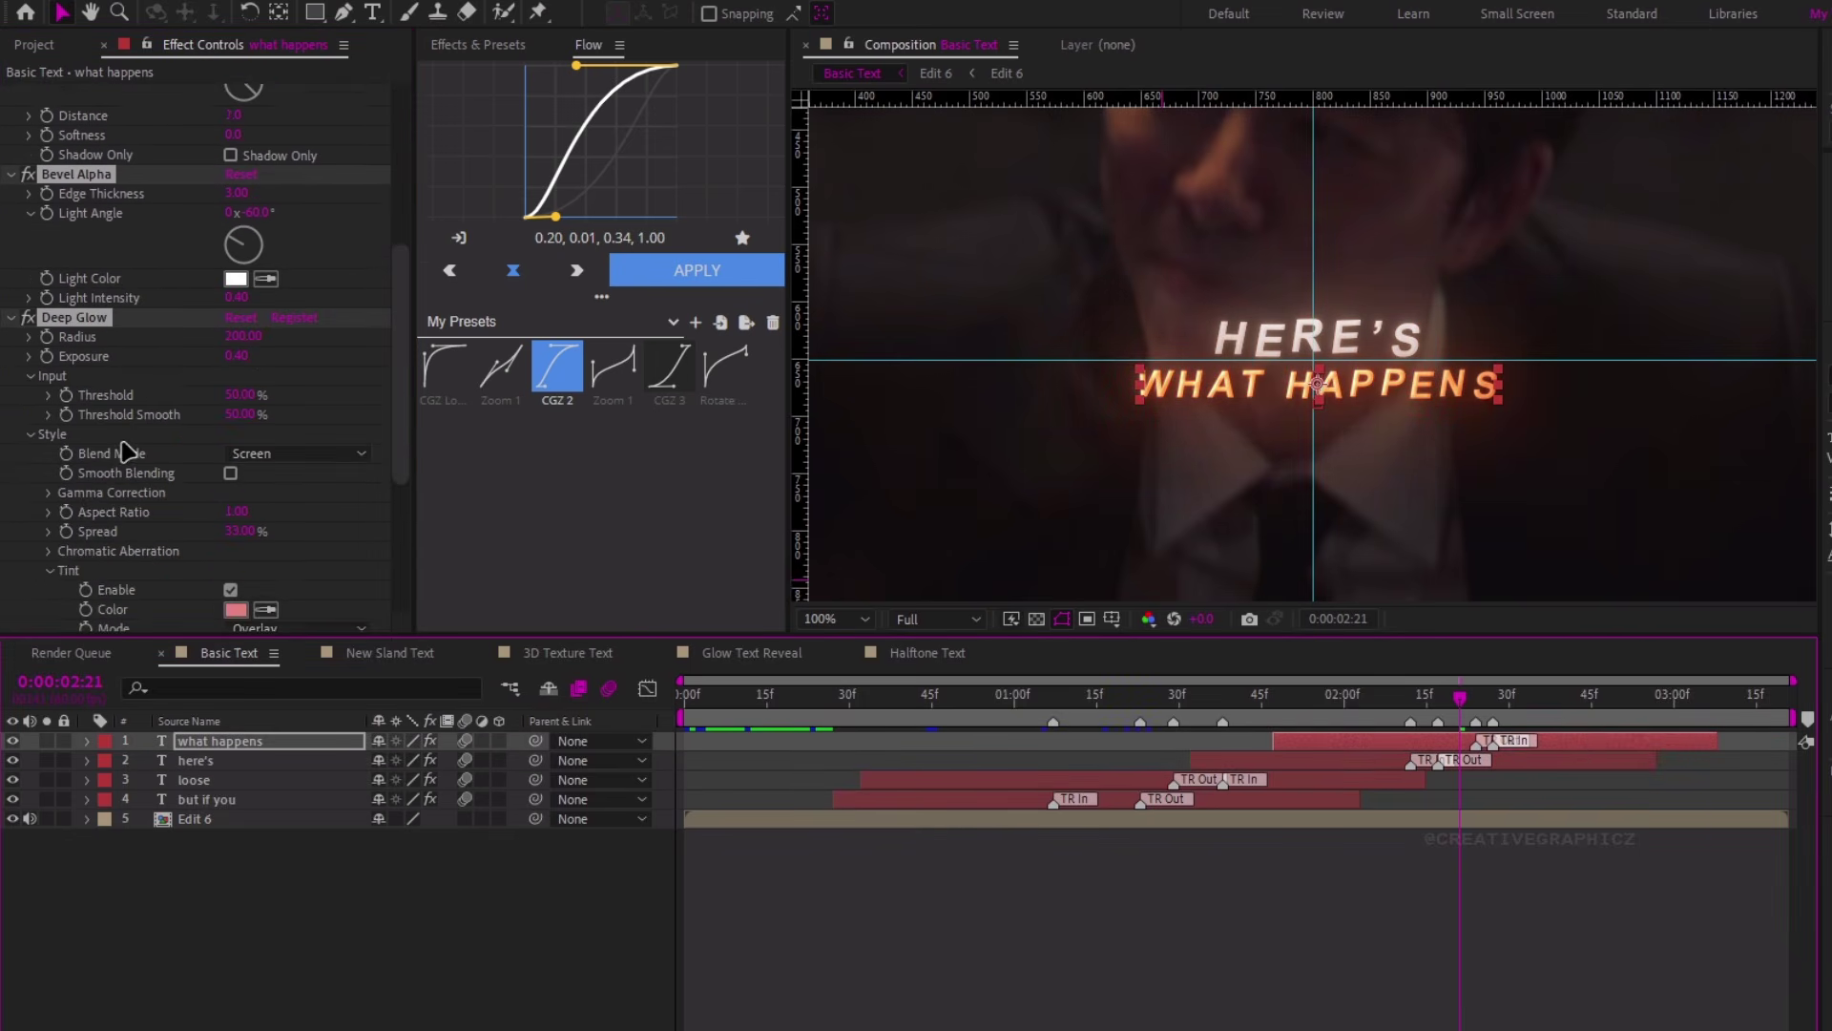
{"action": "left_click", "coordinate": [236, 353]}
{"action": "left_click_drag", "start_coordinate": [617, 684], "coordinate": [620, 735]}
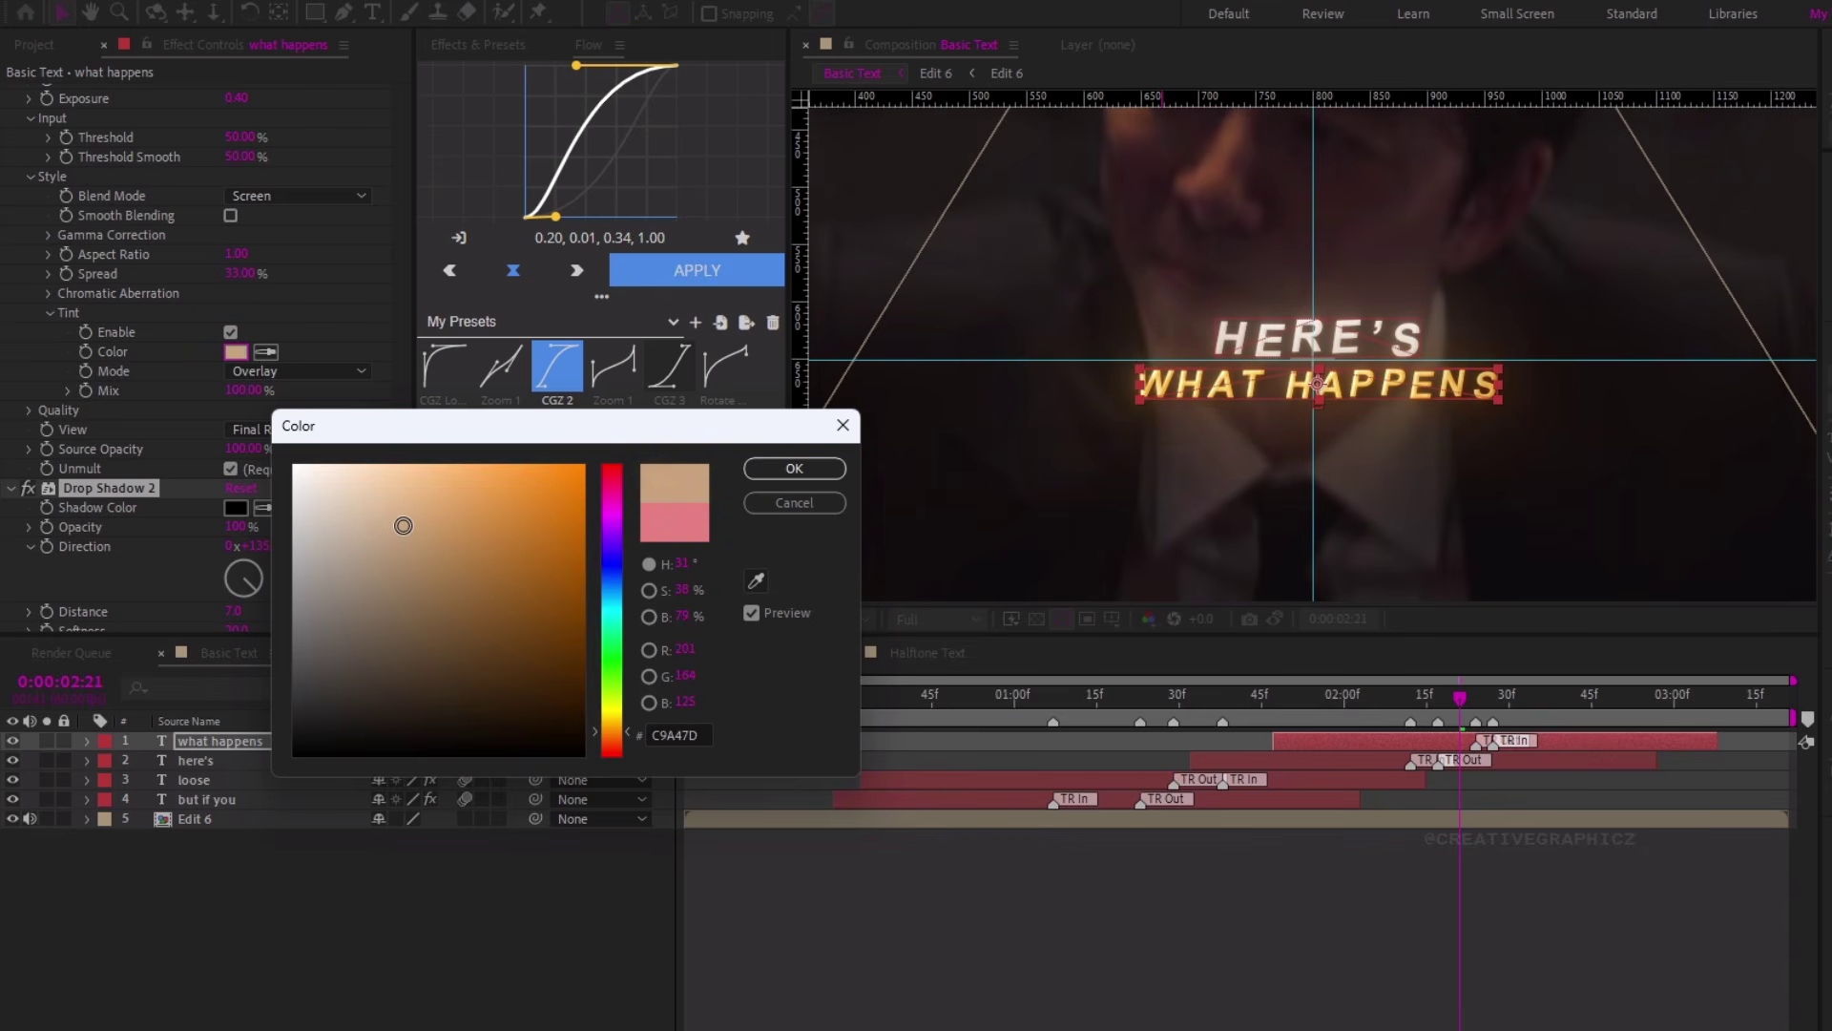
{"action": "left_click", "coordinate": [794, 468]}
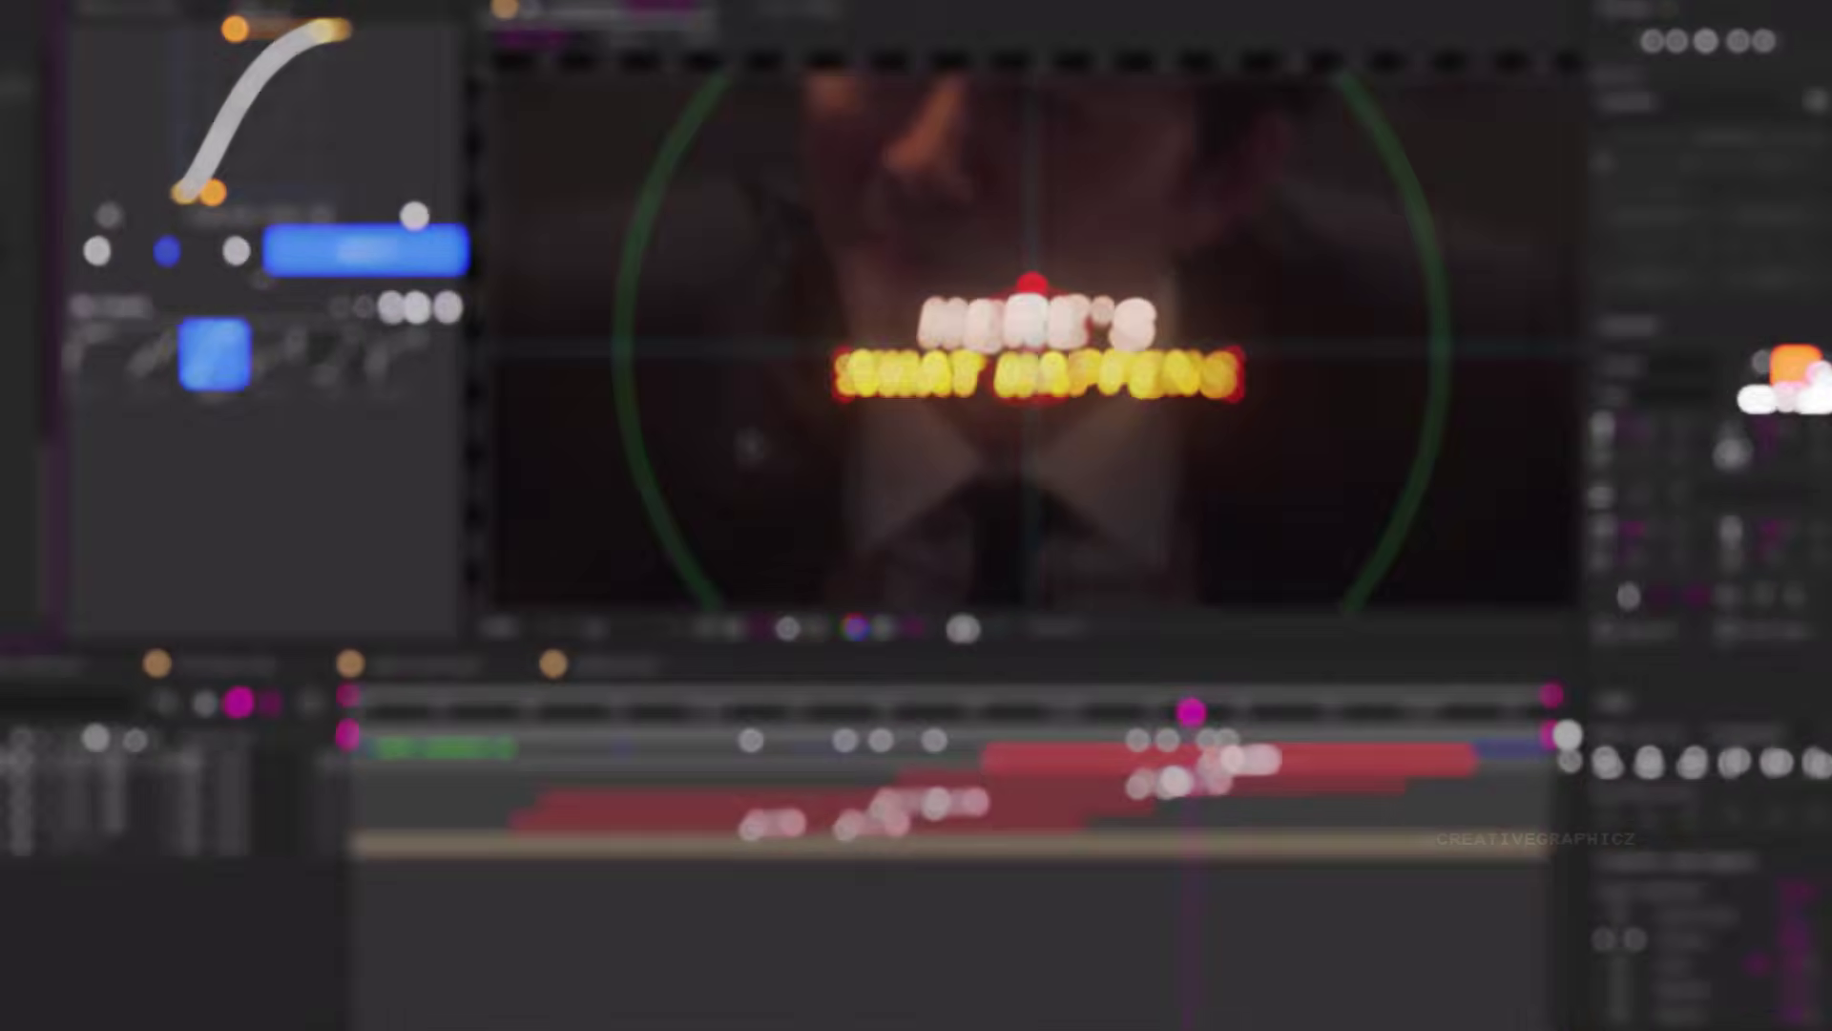
Deselect the layers, scrub back to the early part of the timeline and play back the styled text animation
{"action": "scroll", "coordinate": [1070, 508], "scroll_direction": "down", "scroll_amount": 1}
{"action": "scroll", "coordinate": [1067, 507], "scroll_direction": "up", "scroll_amount": 1}
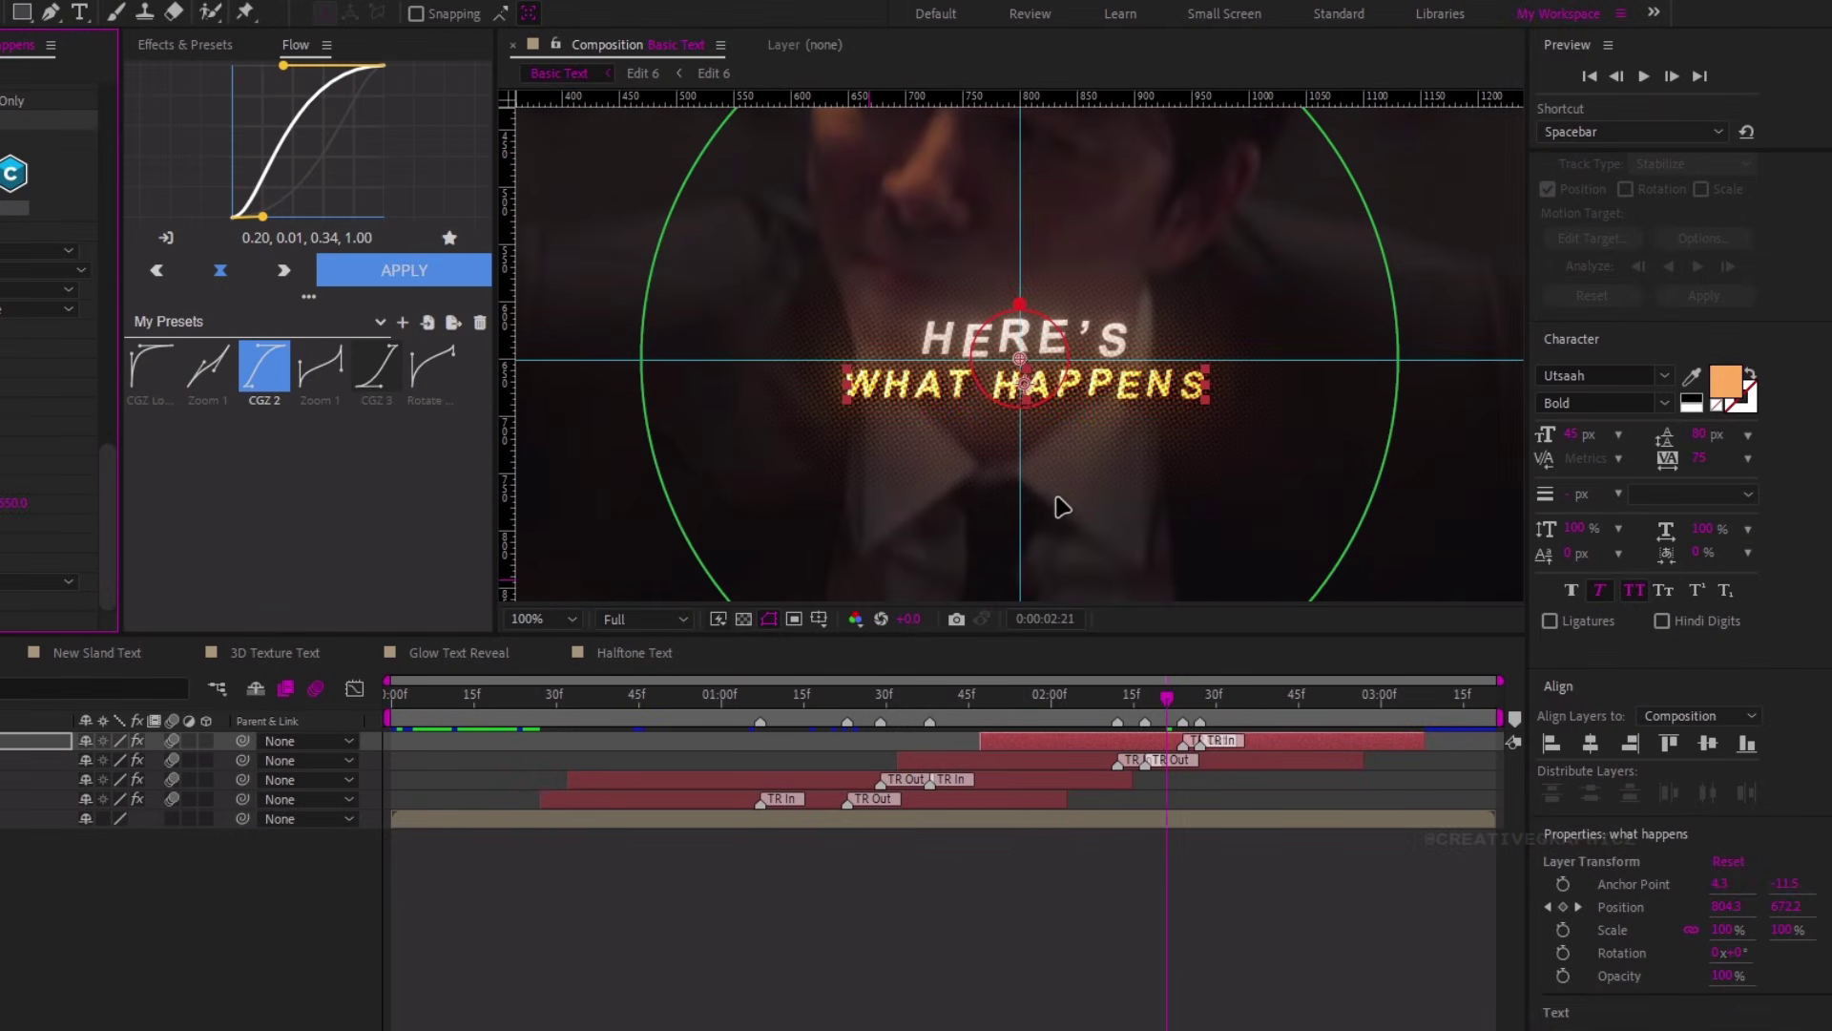
{"action": "left_click", "coordinate": [1120, 860]}
{"action": "scroll", "coordinate": [1008, 428], "scroll_direction": "down", "scroll_amount": 1}
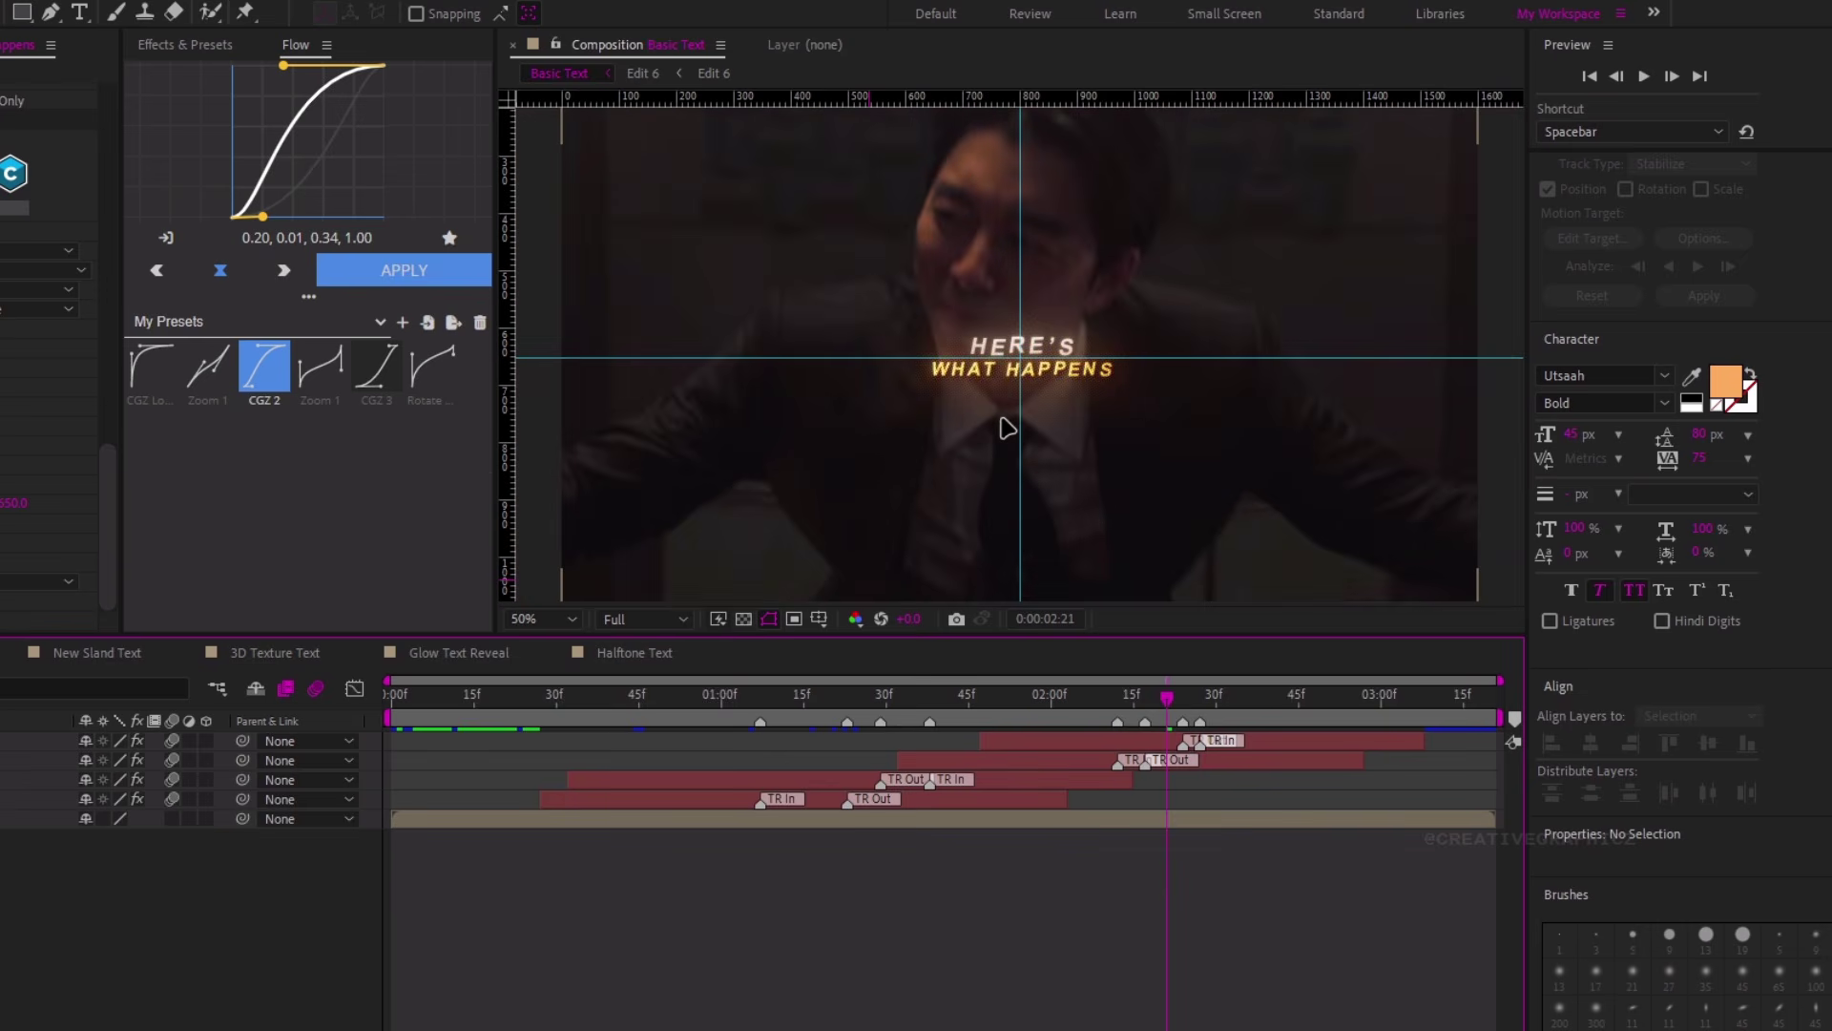
{"action": "left_click_drag", "start_coordinate": [1181, 704], "coordinate": [907, 701]}
{"action": "left_click_drag", "start_coordinate": [765, 699], "coordinate": [502, 700]}
{"action": "key", "text": "space"}
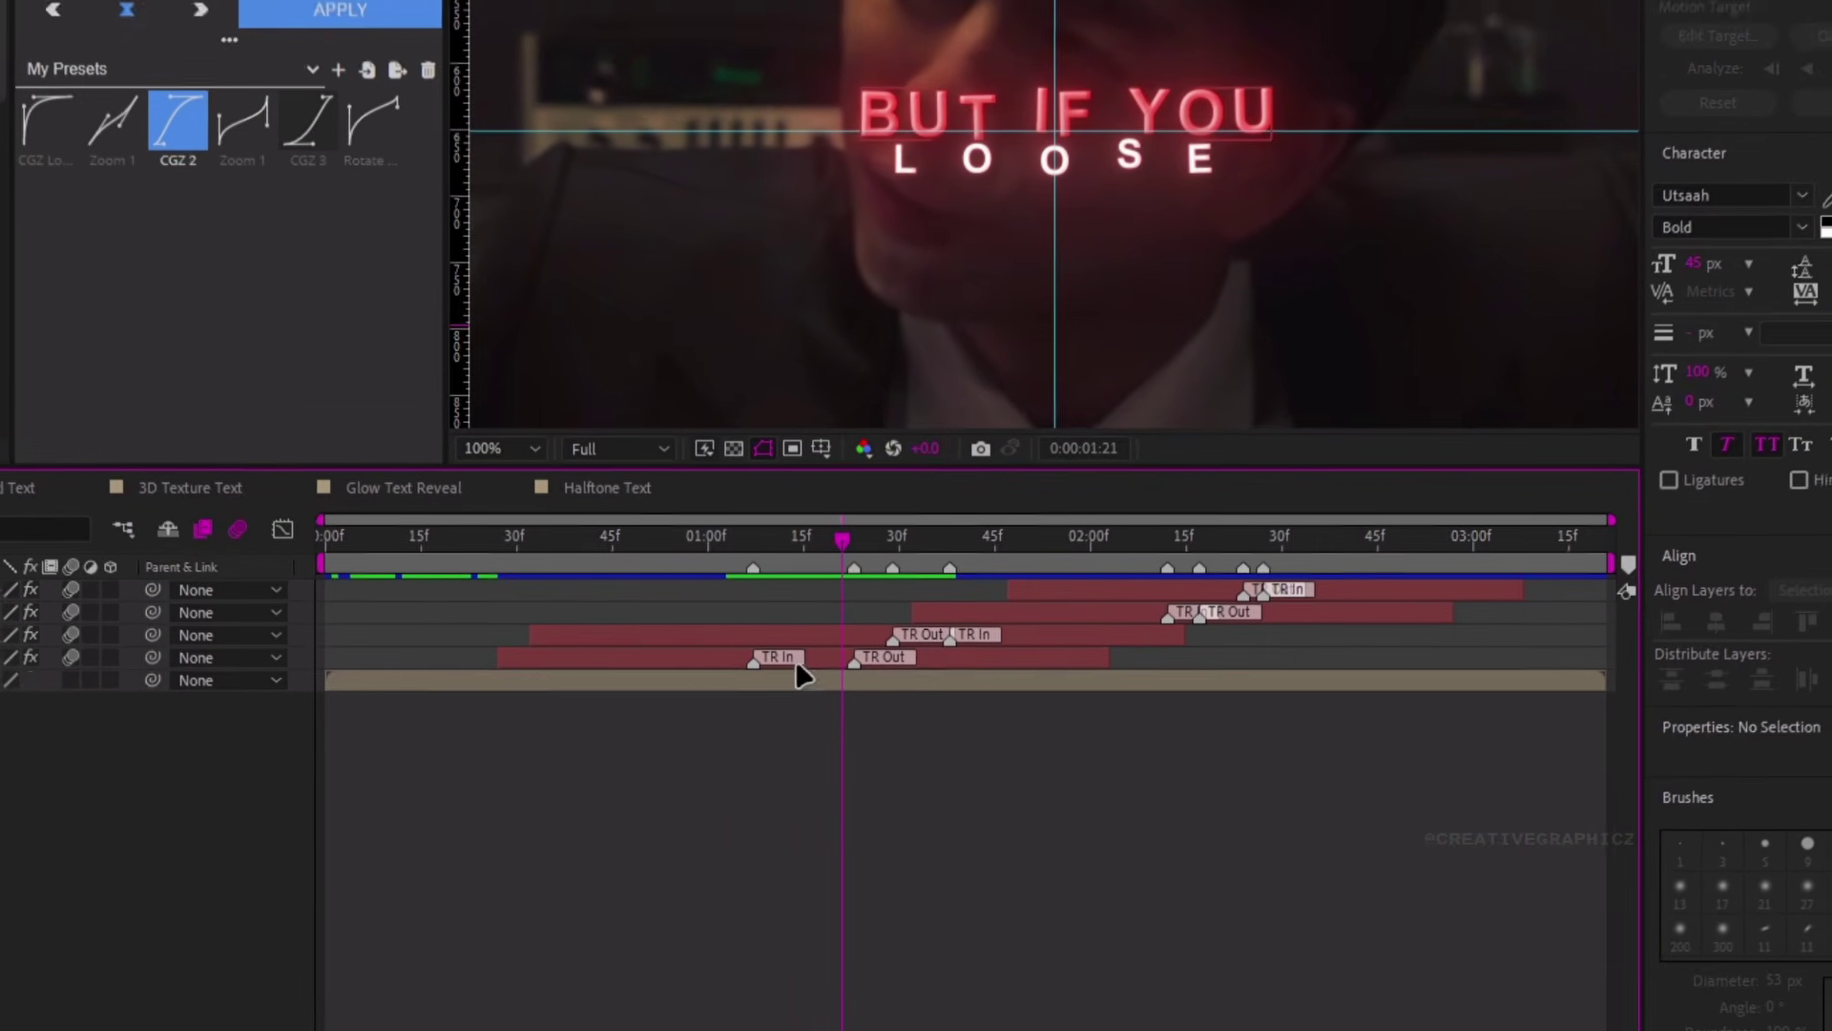
Add an RGB Fill Color animator to the text of the "but if you" layer
{"action": "left_click", "coordinate": [806, 828]}
{"action": "key", "text": "ctrl+shift+a"}
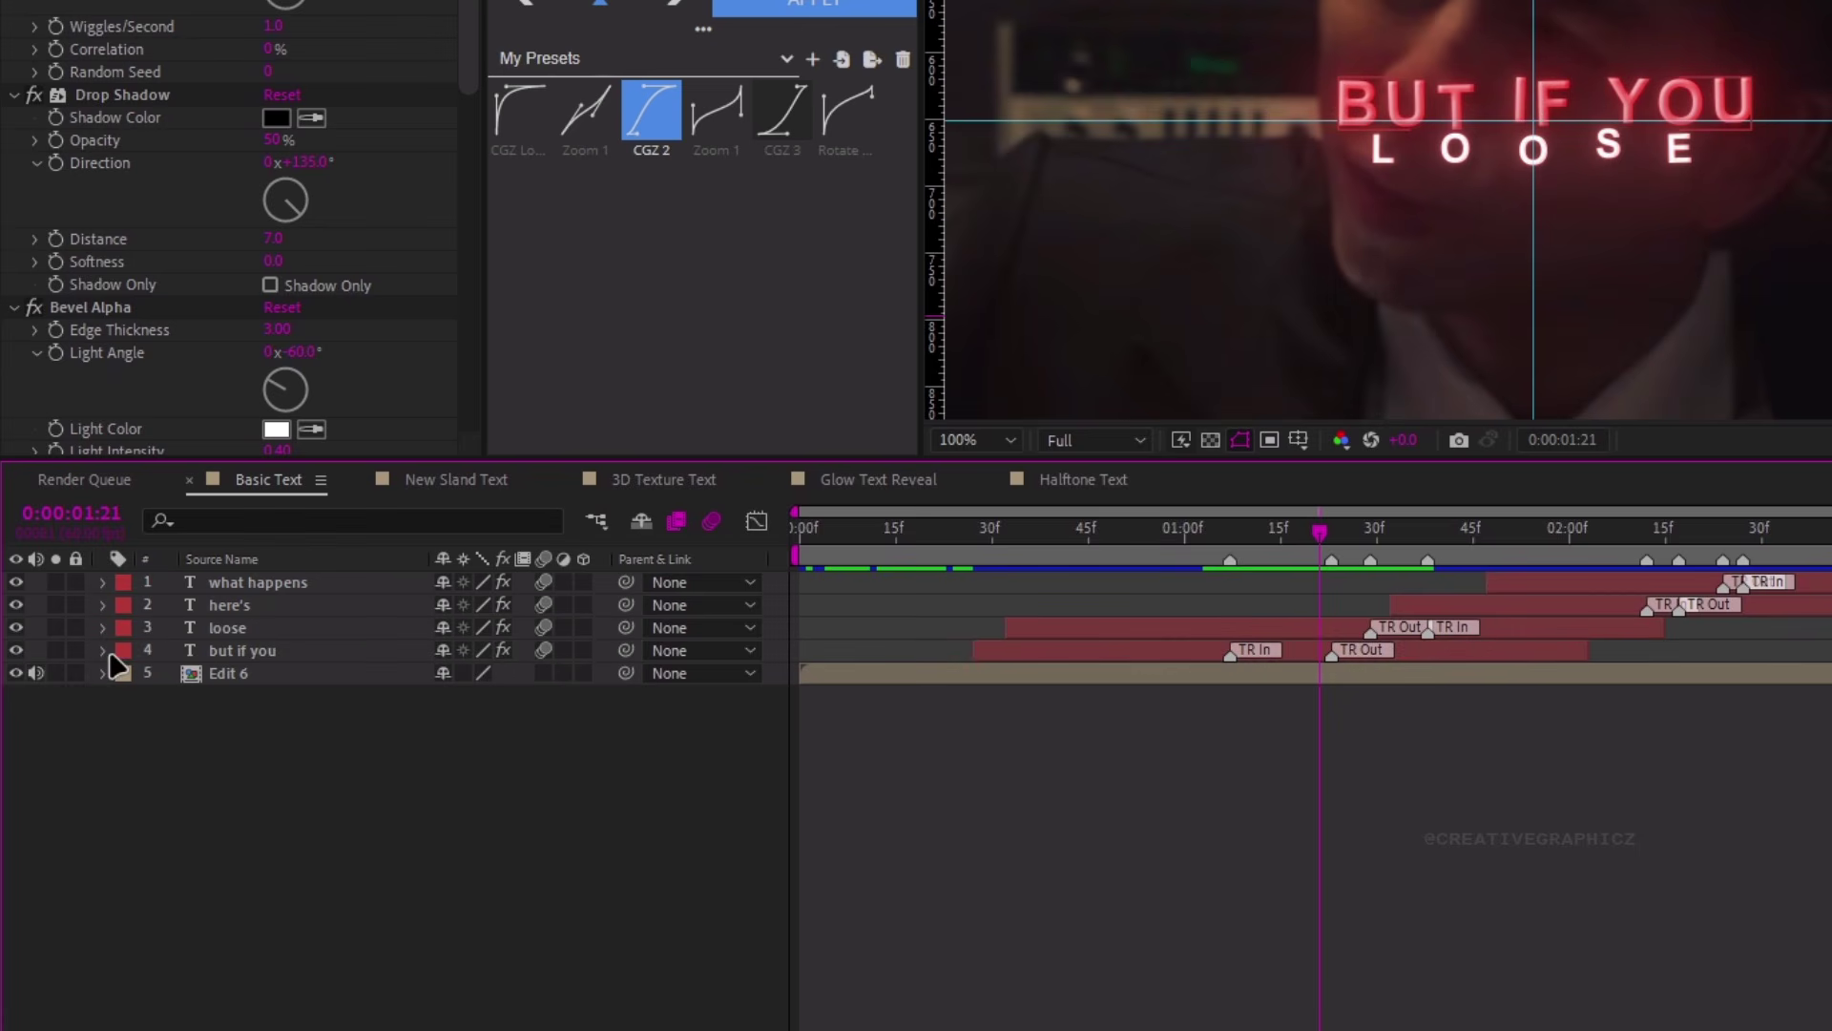
{"action": "left_click", "coordinate": [104, 652]}
{"action": "left_click", "coordinate": [596, 674]}
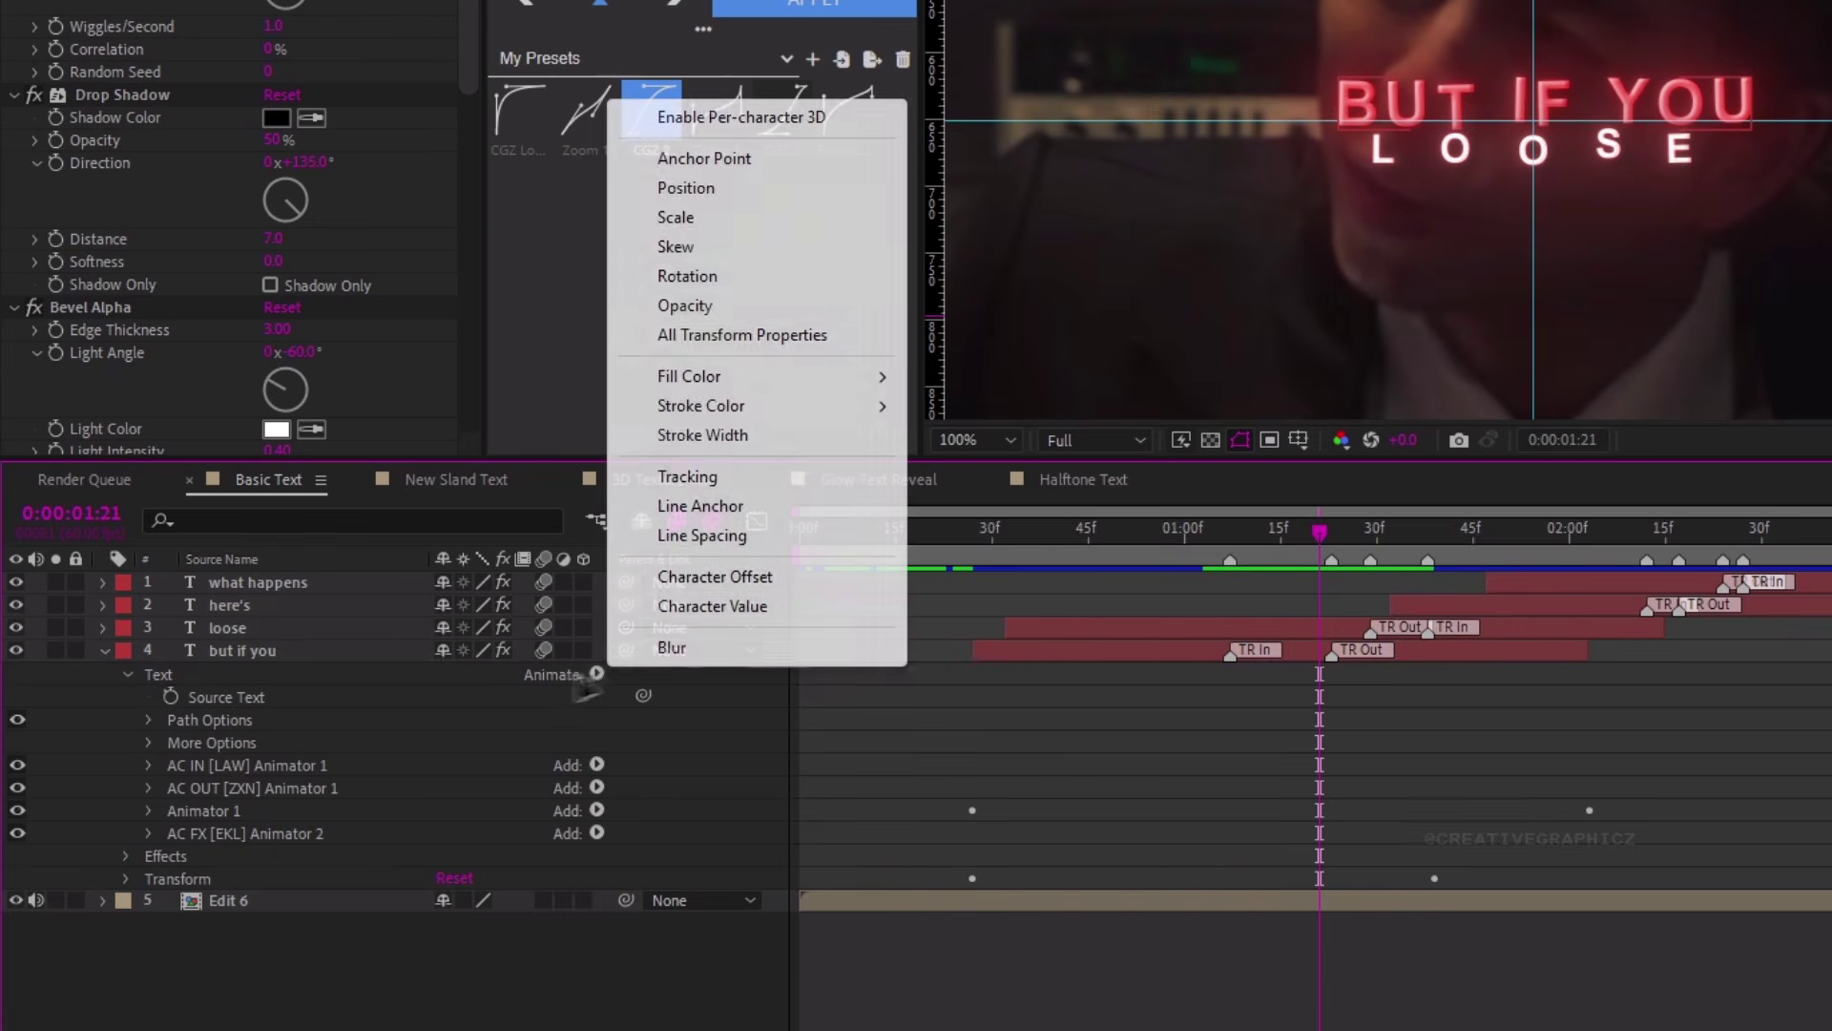
{"action": "mouse_move", "coordinate": [713, 377]}
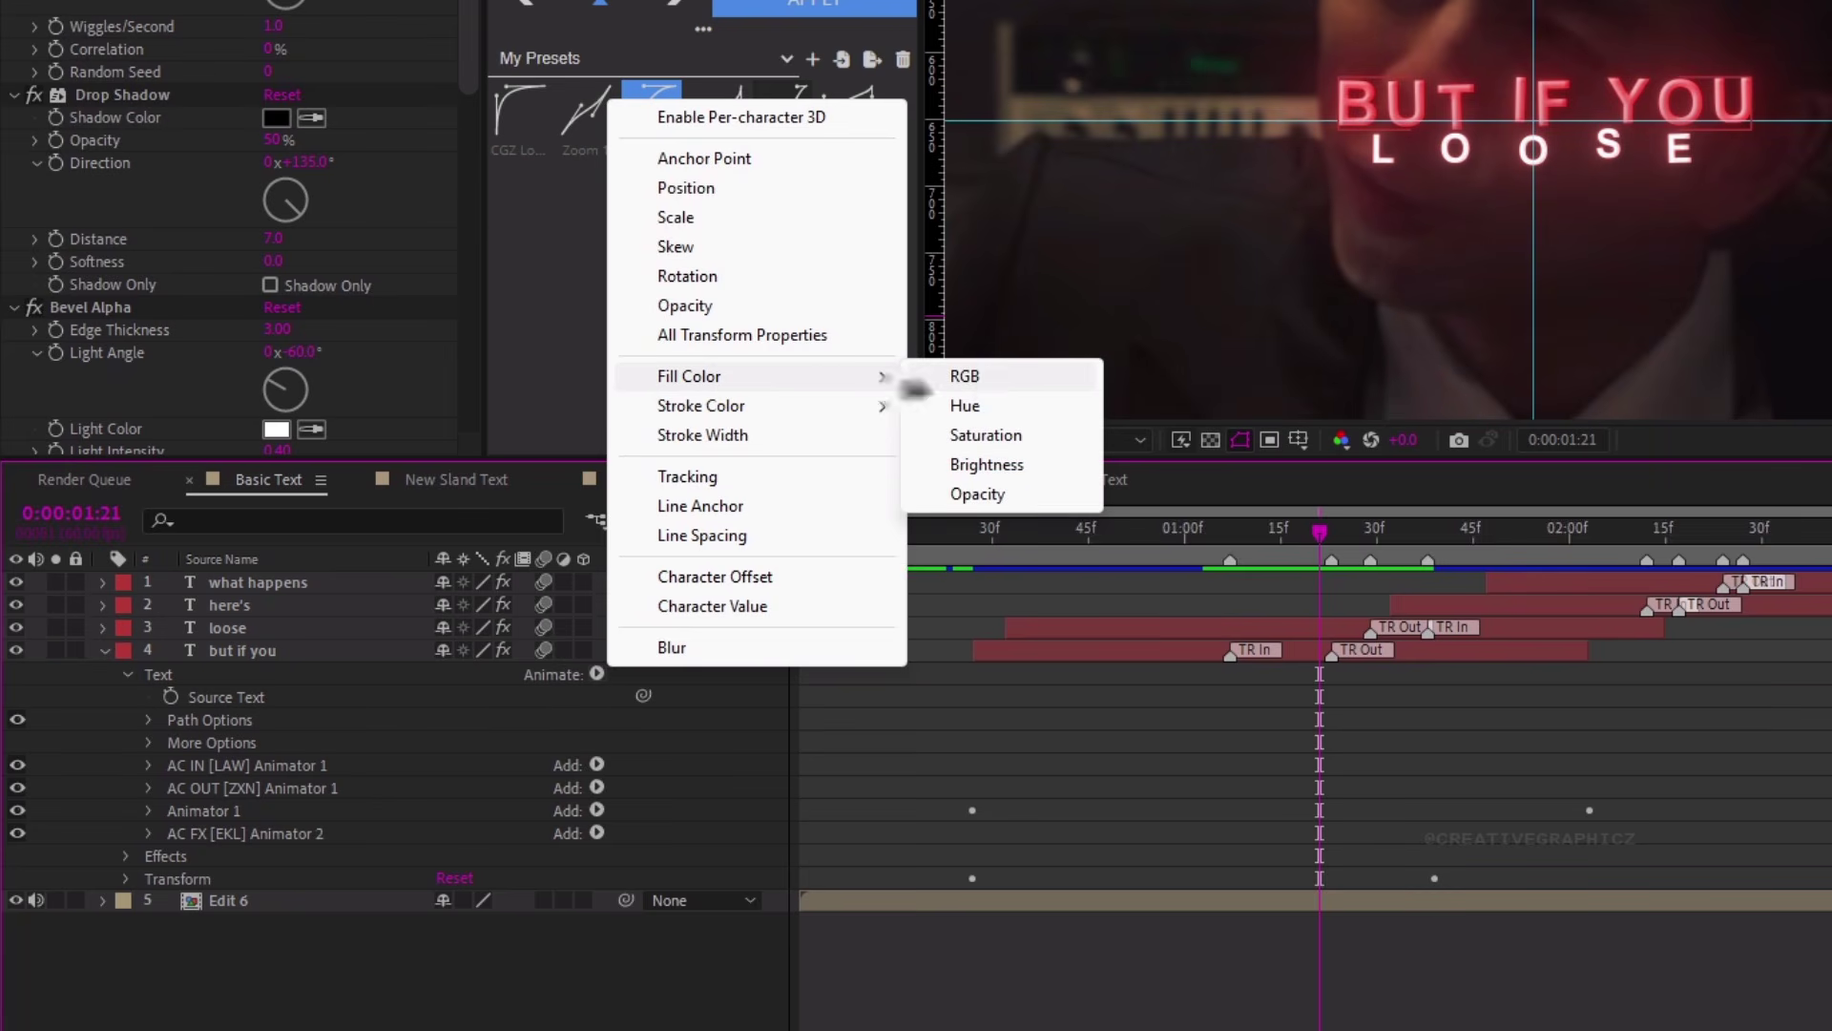
{"action": "left_click", "coordinate": [963, 377]}
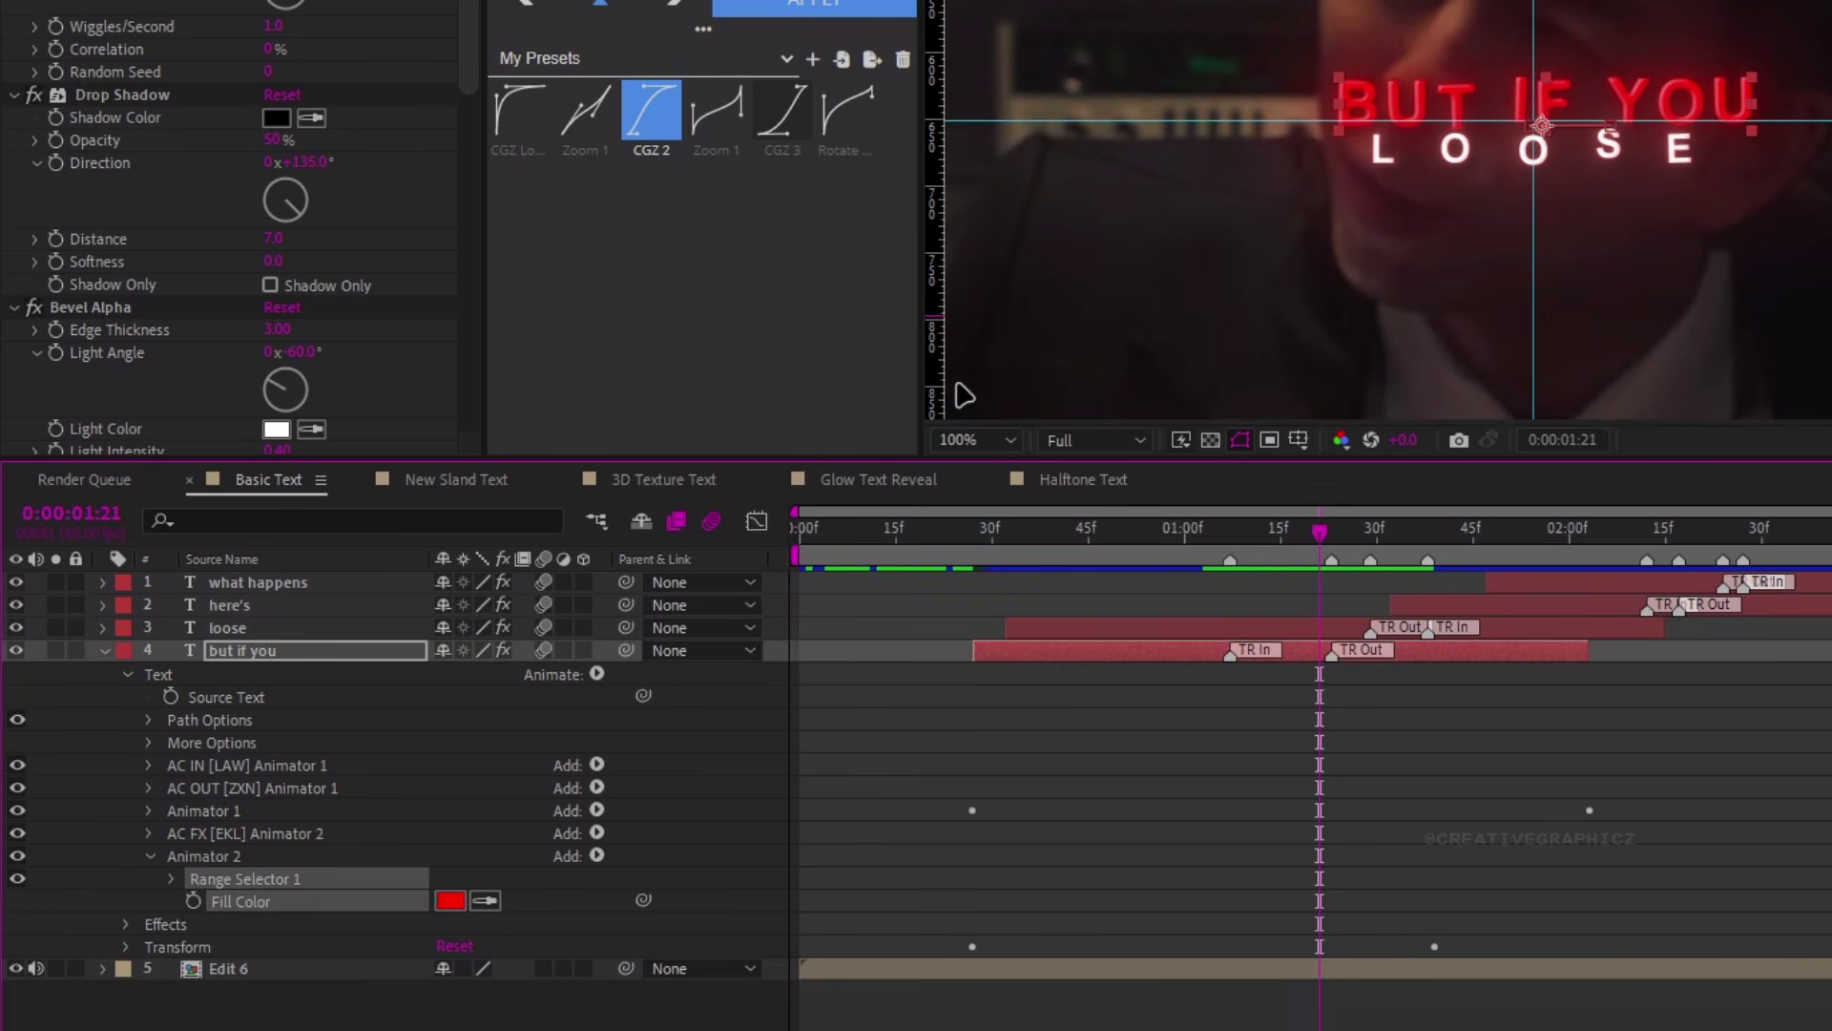
Set the new animator's Fill Color on "but if you" to light pink FFB3B3
{"action": "left_click", "coordinate": [450, 900]}
{"action": "mouse_move", "coordinate": [286, 444]}
{"action": "left_mouse_down"}
{"action": "mouse_move", "coordinate": [266, 423]}
{"action": "mouse_move", "coordinate": [265, 449]}
{"action": "left_mouse_up"}
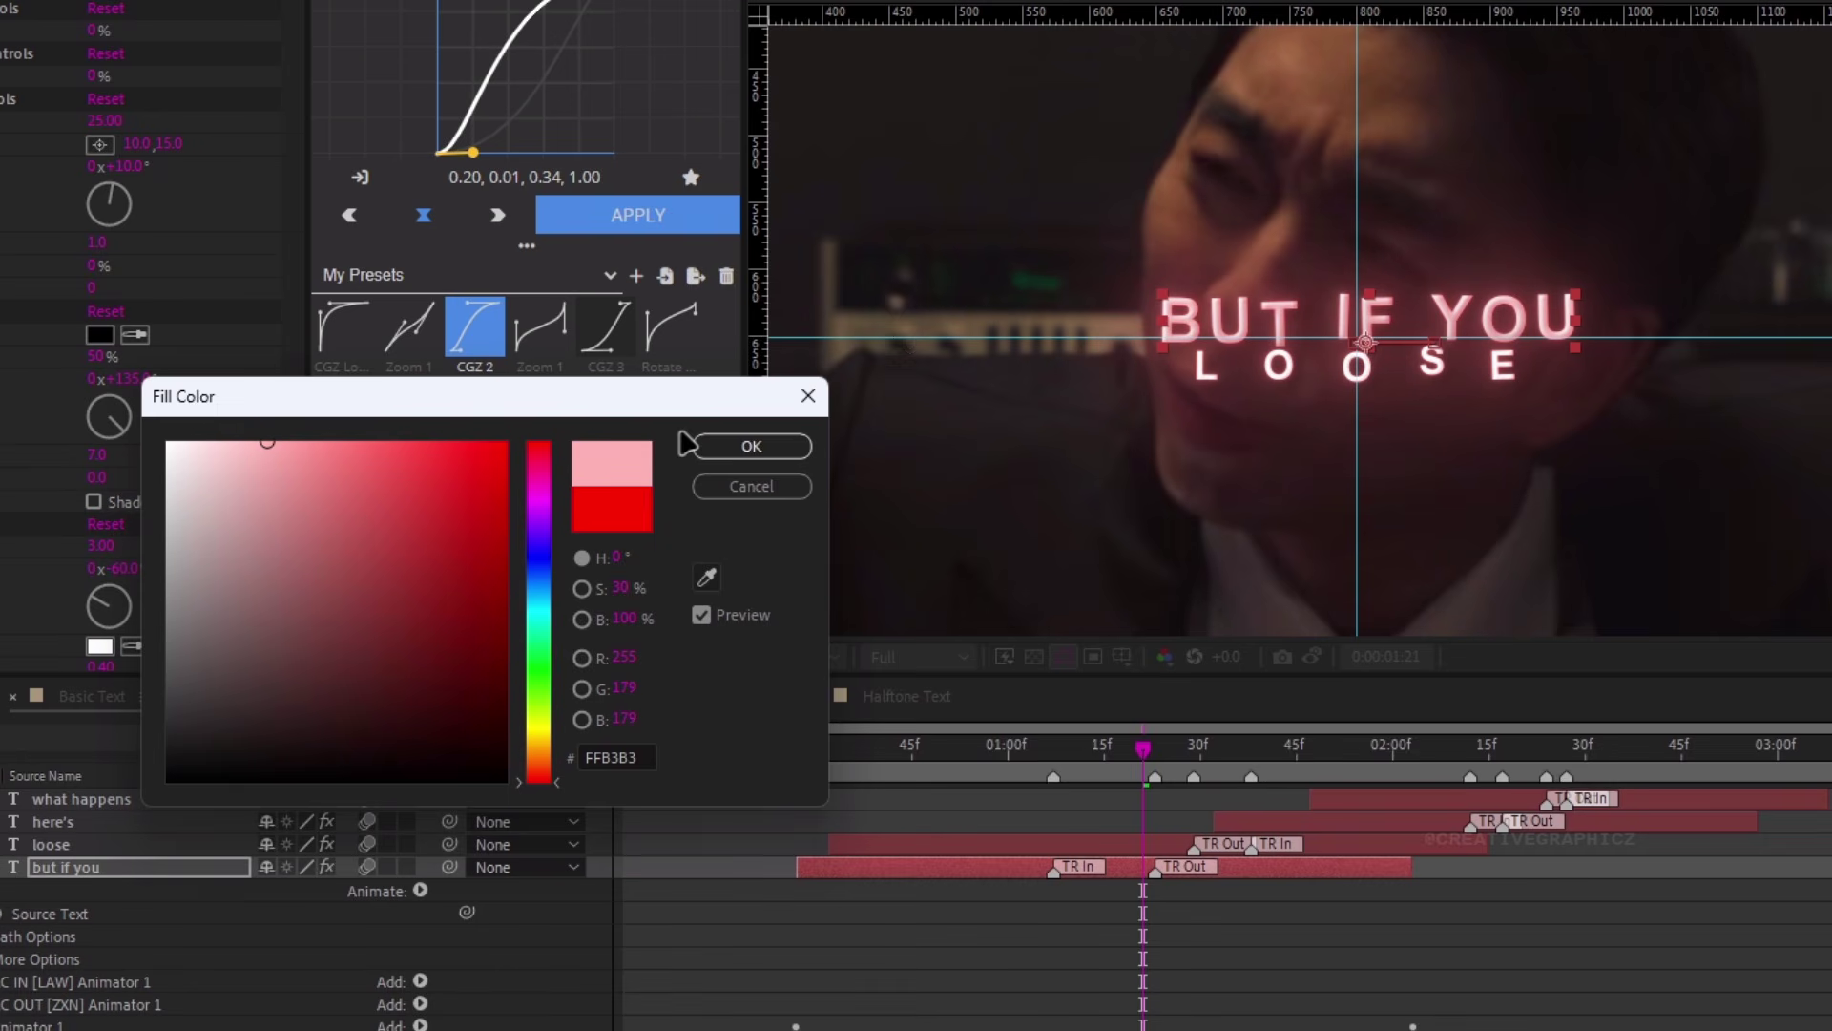
{"action": "left_click", "coordinate": [696, 445]}
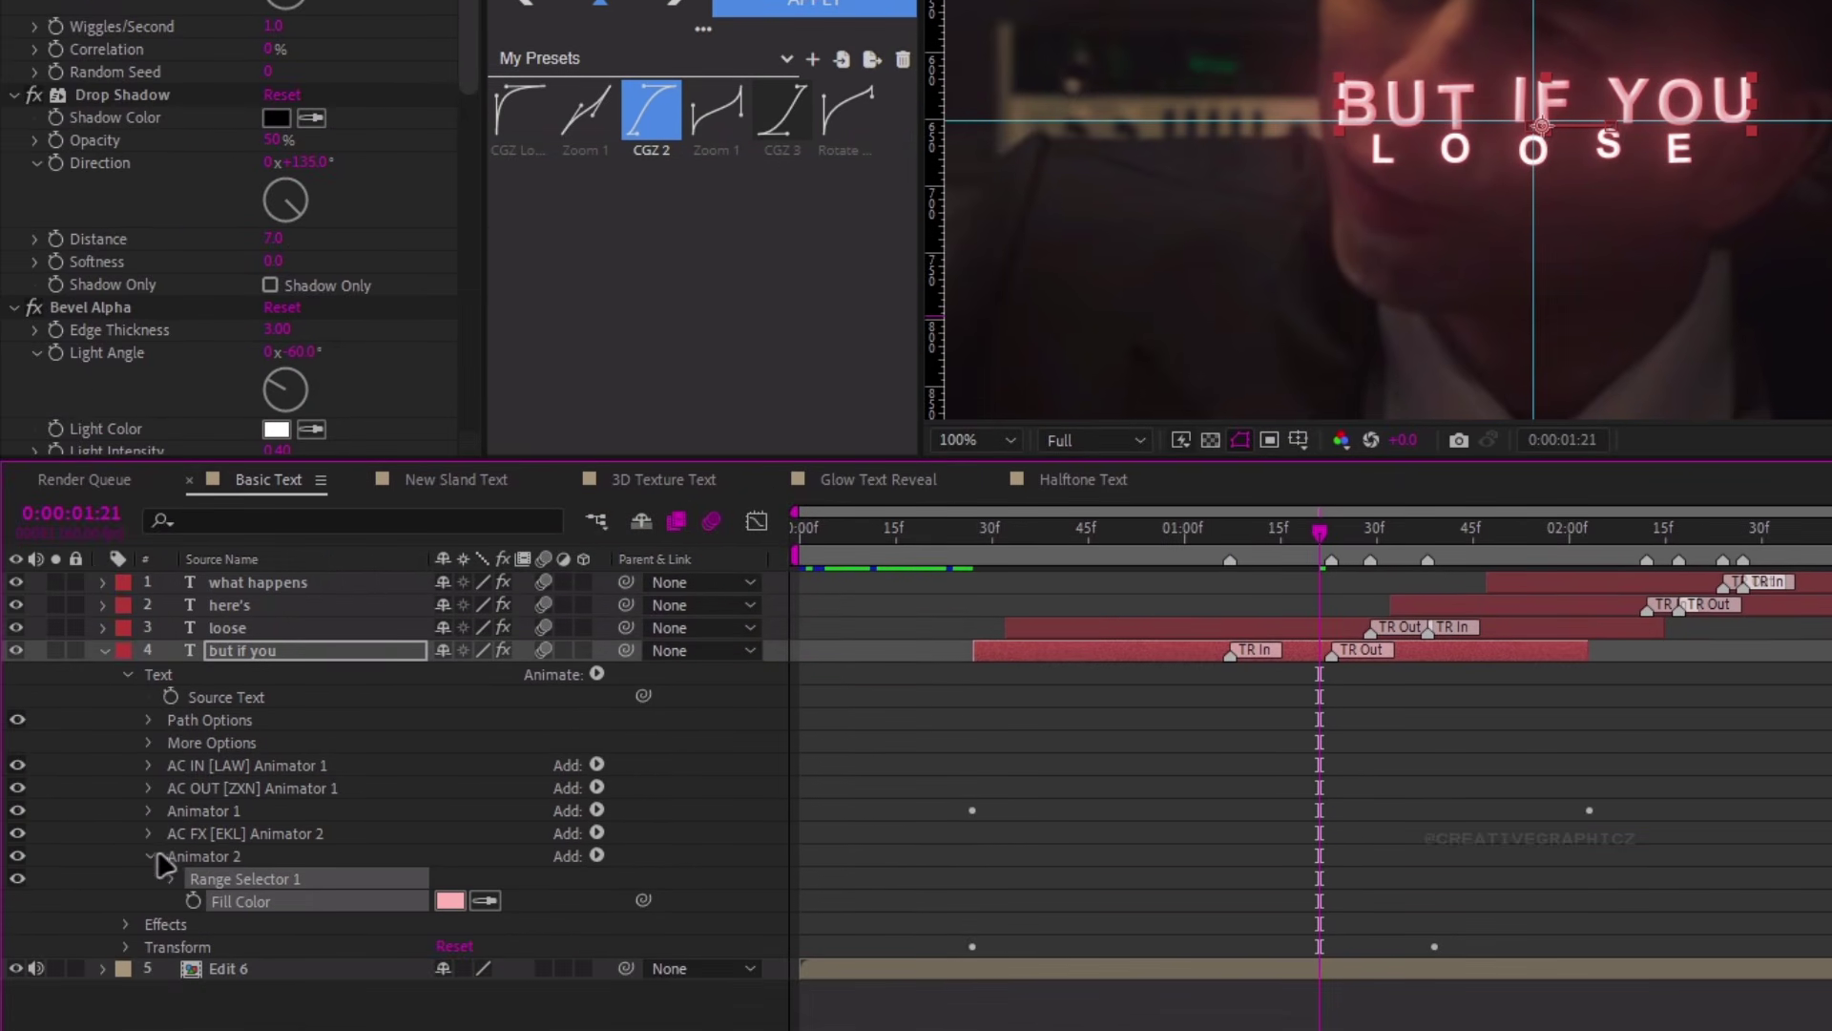
Set the fill-colour animator's range selector on "but if you" to Start 25% and End 85%
{"action": "left_click", "coordinate": [170, 879]}
{"action": "scroll", "coordinate": [331, 809], "scroll_direction": "down", "scroll_amount": 1}
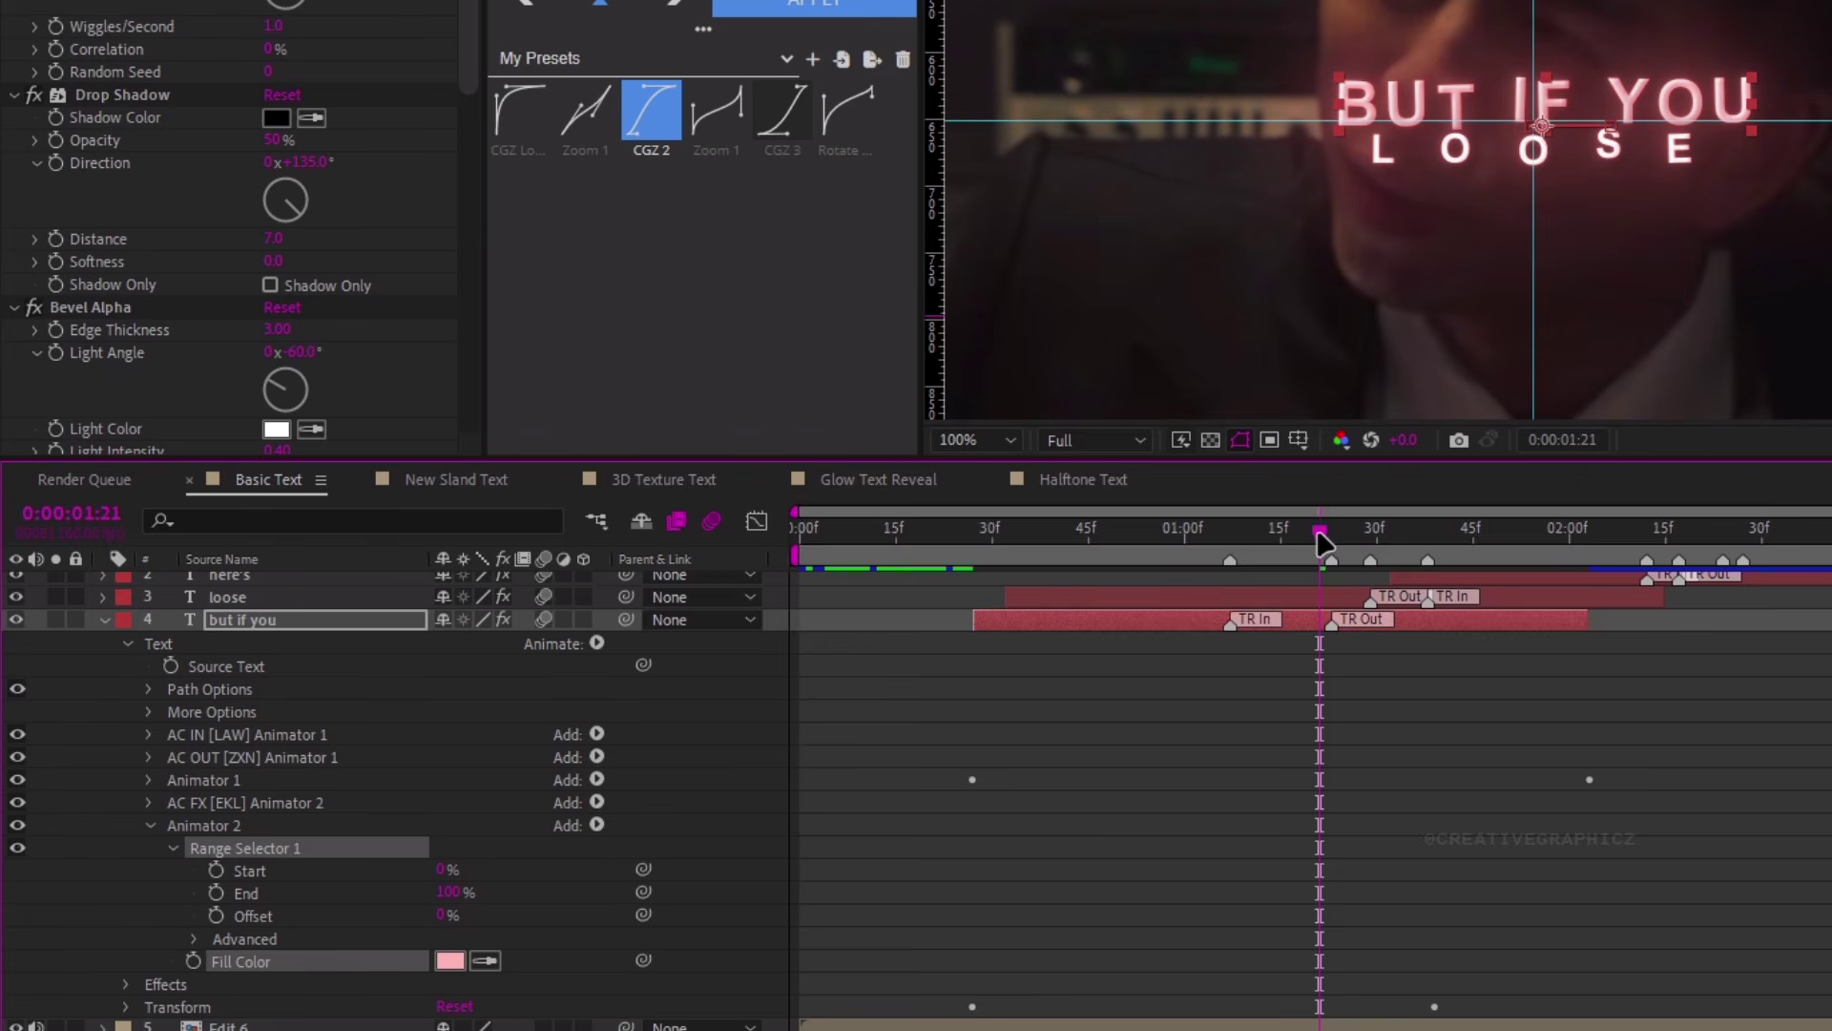
{"action": "left_click_drag", "start_coordinate": [1319, 534], "coordinate": [1307, 530]}
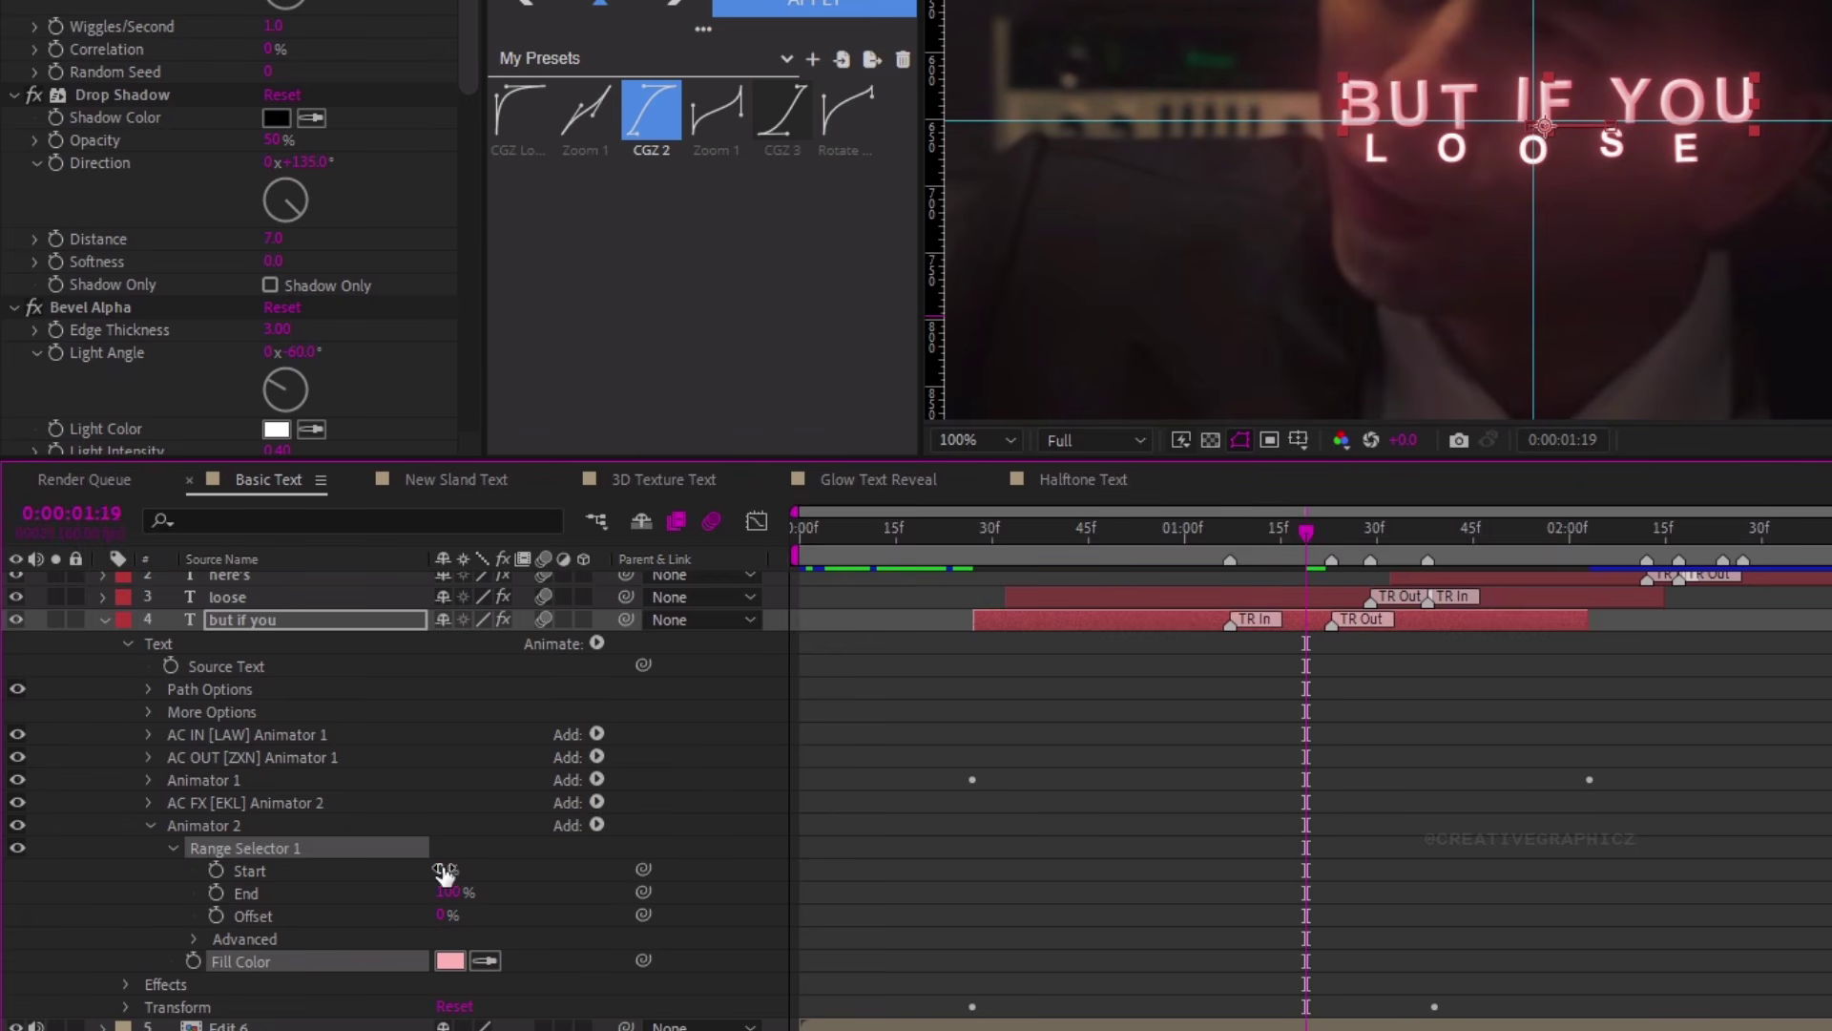
{"action": "left_click", "coordinate": [450, 894]}
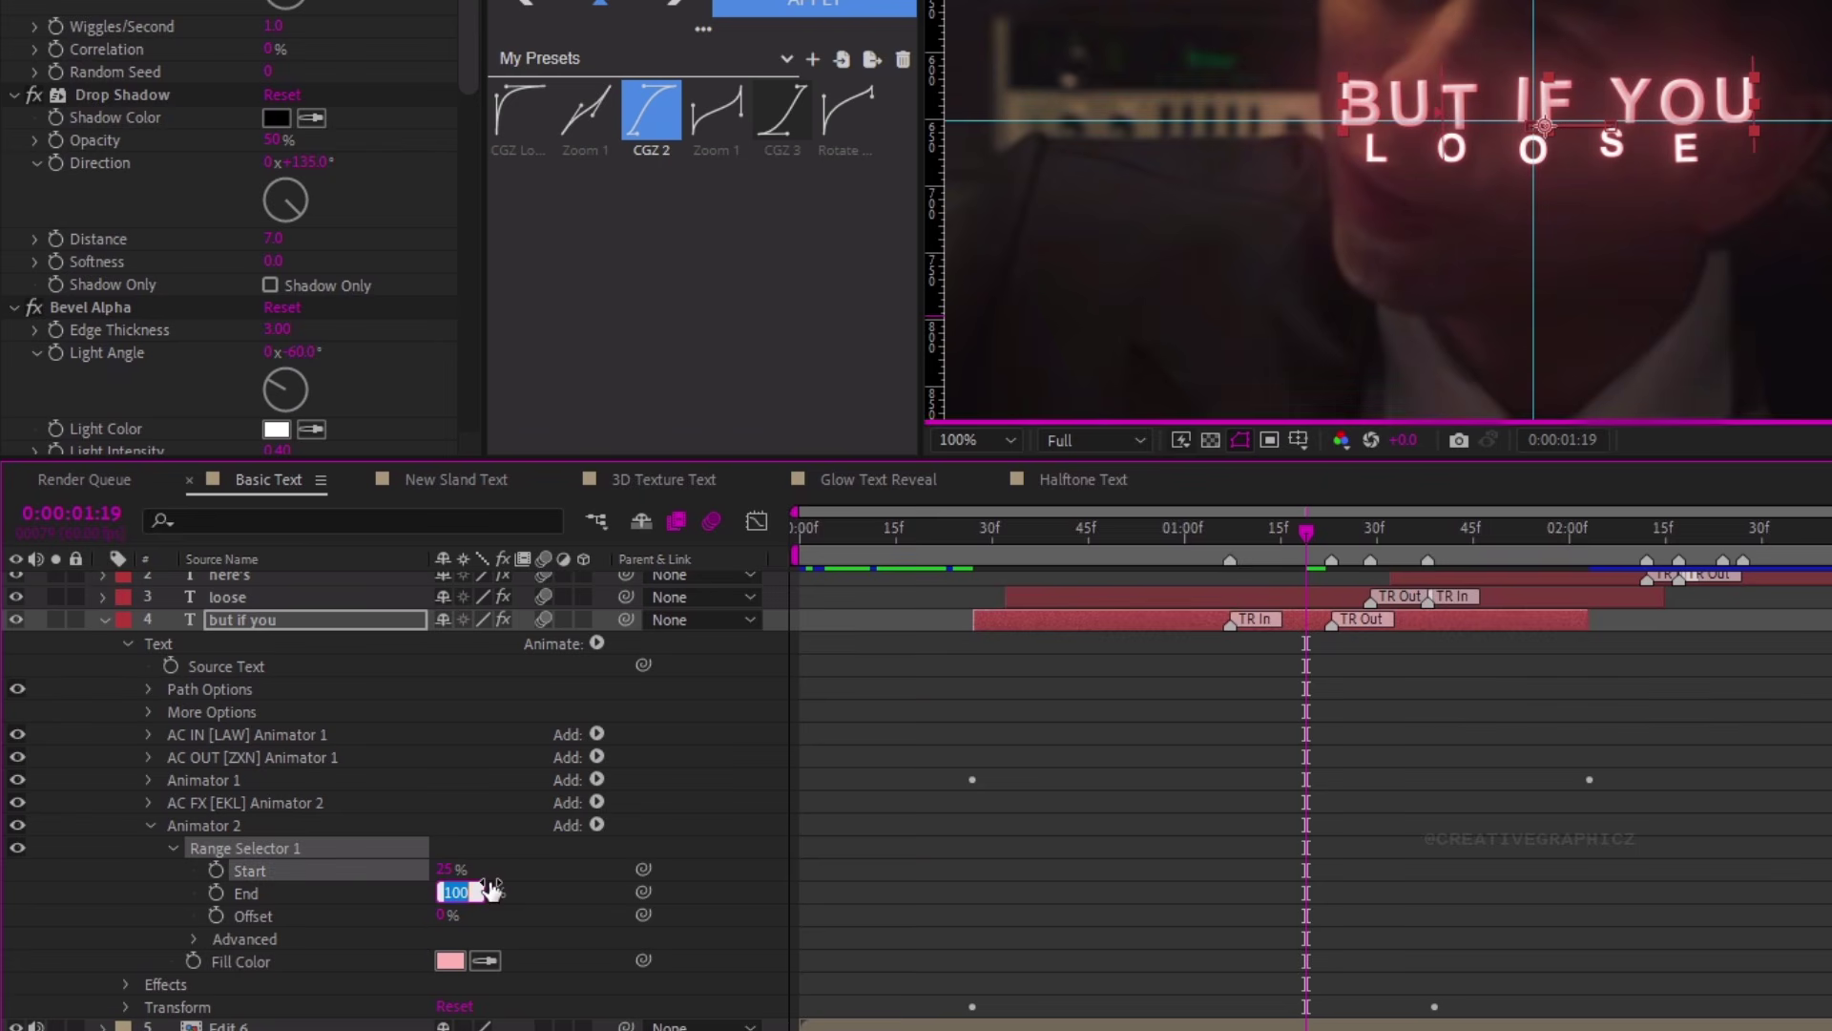
{"action": "type", "text": "85"}
{"action": "key", "text": "Return"}
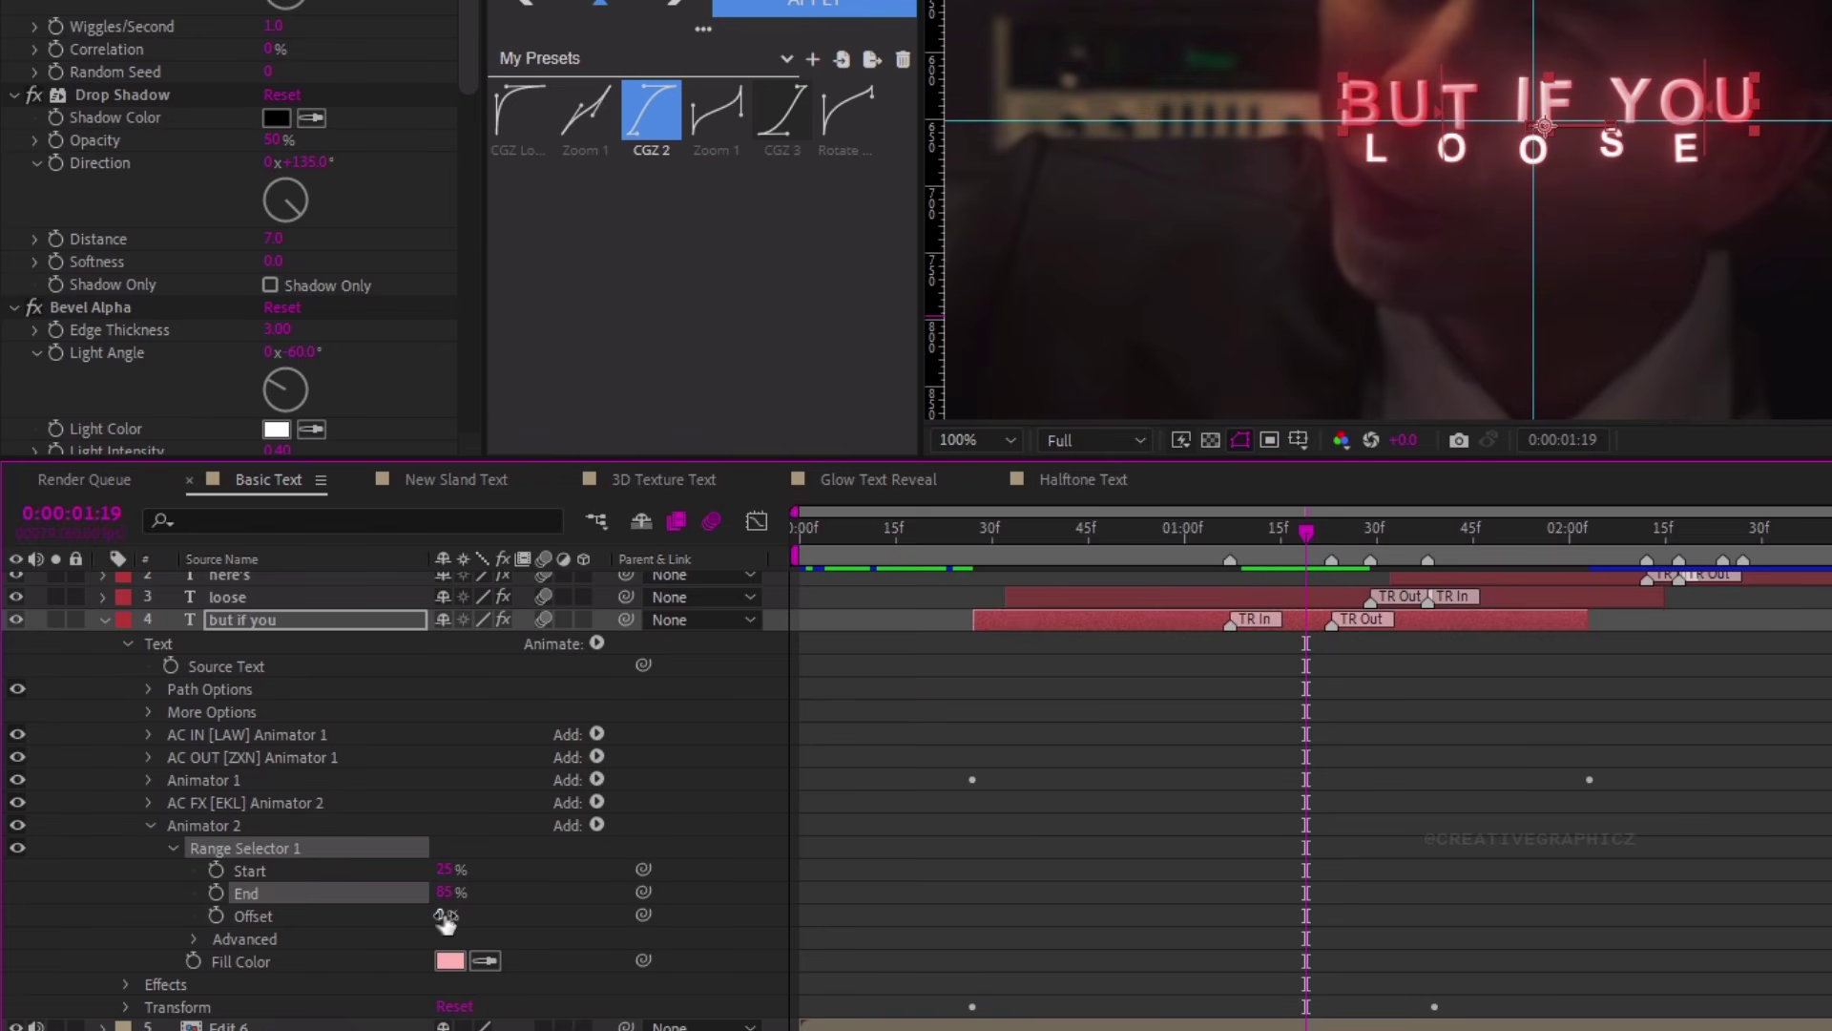
Keyframe the range selector's Offset from -100% at about 48 frames to 100% at about 0:00:01:33
{"action": "left_click_drag", "start_coordinate": [446, 916], "coordinate": [201, 896]}
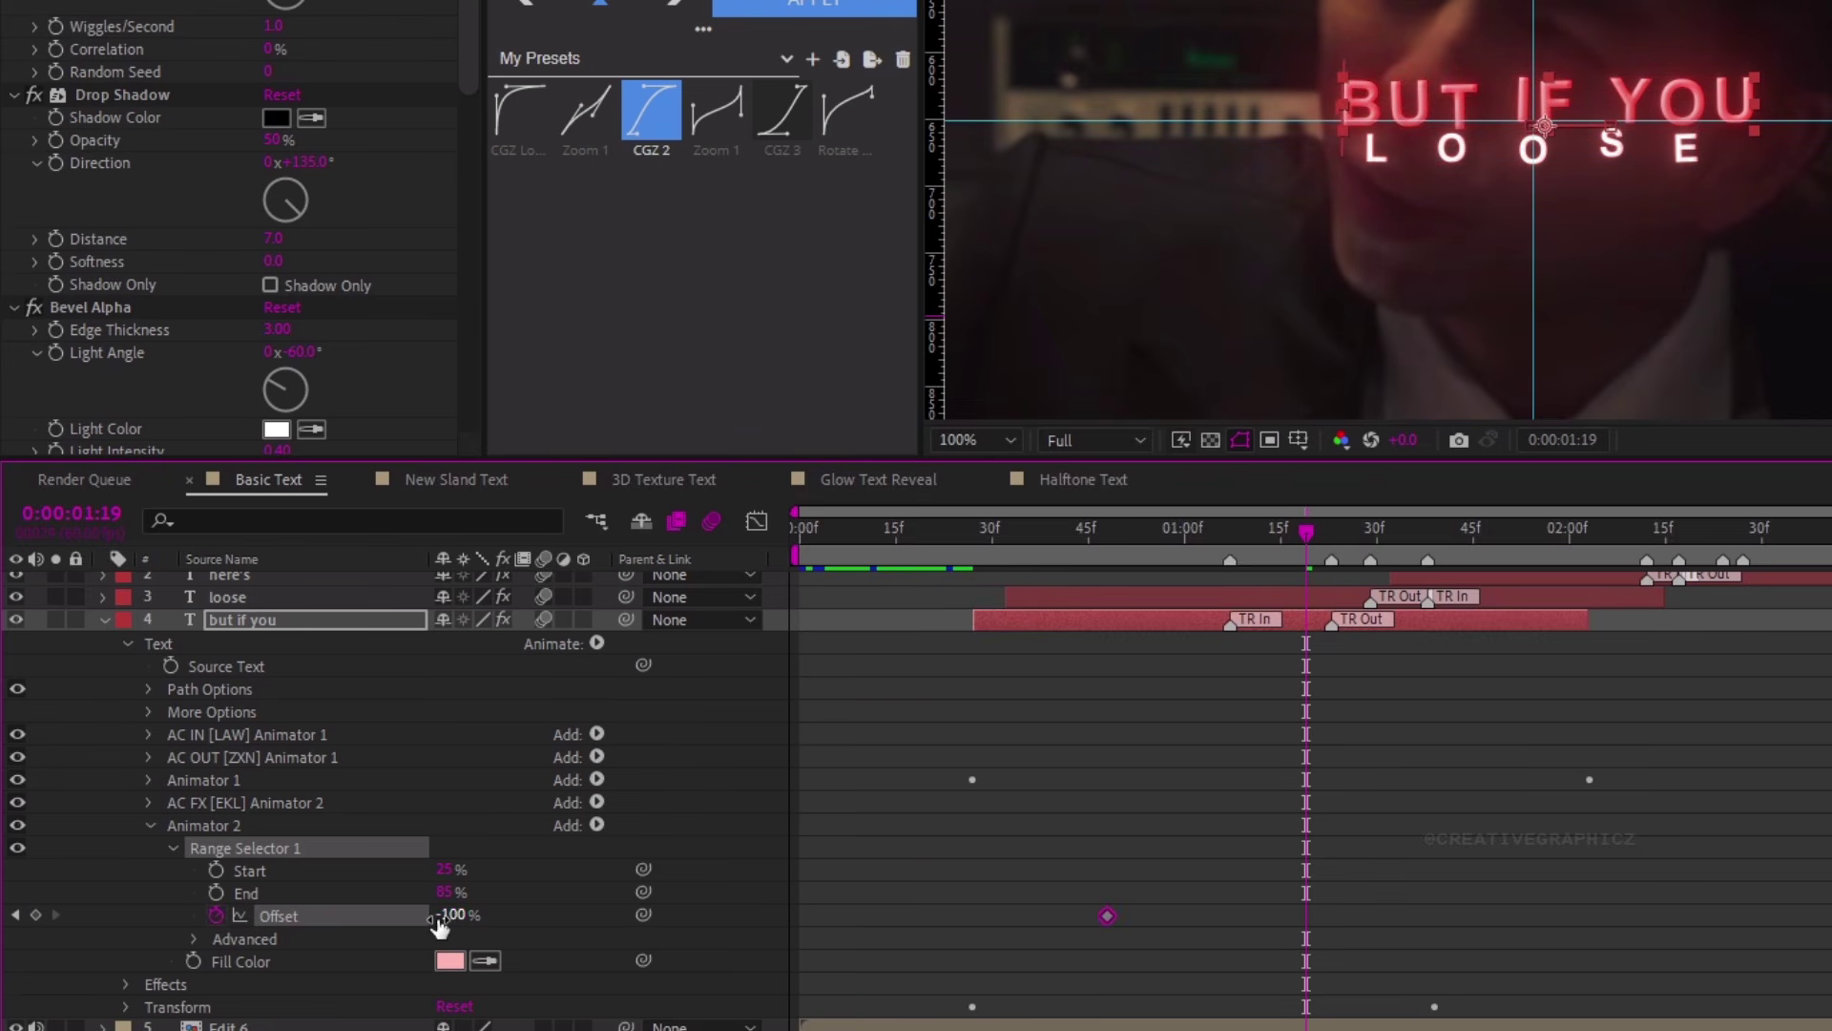
{"action": "left_click_drag", "start_coordinate": [528, 914], "coordinate": [725, 914]}
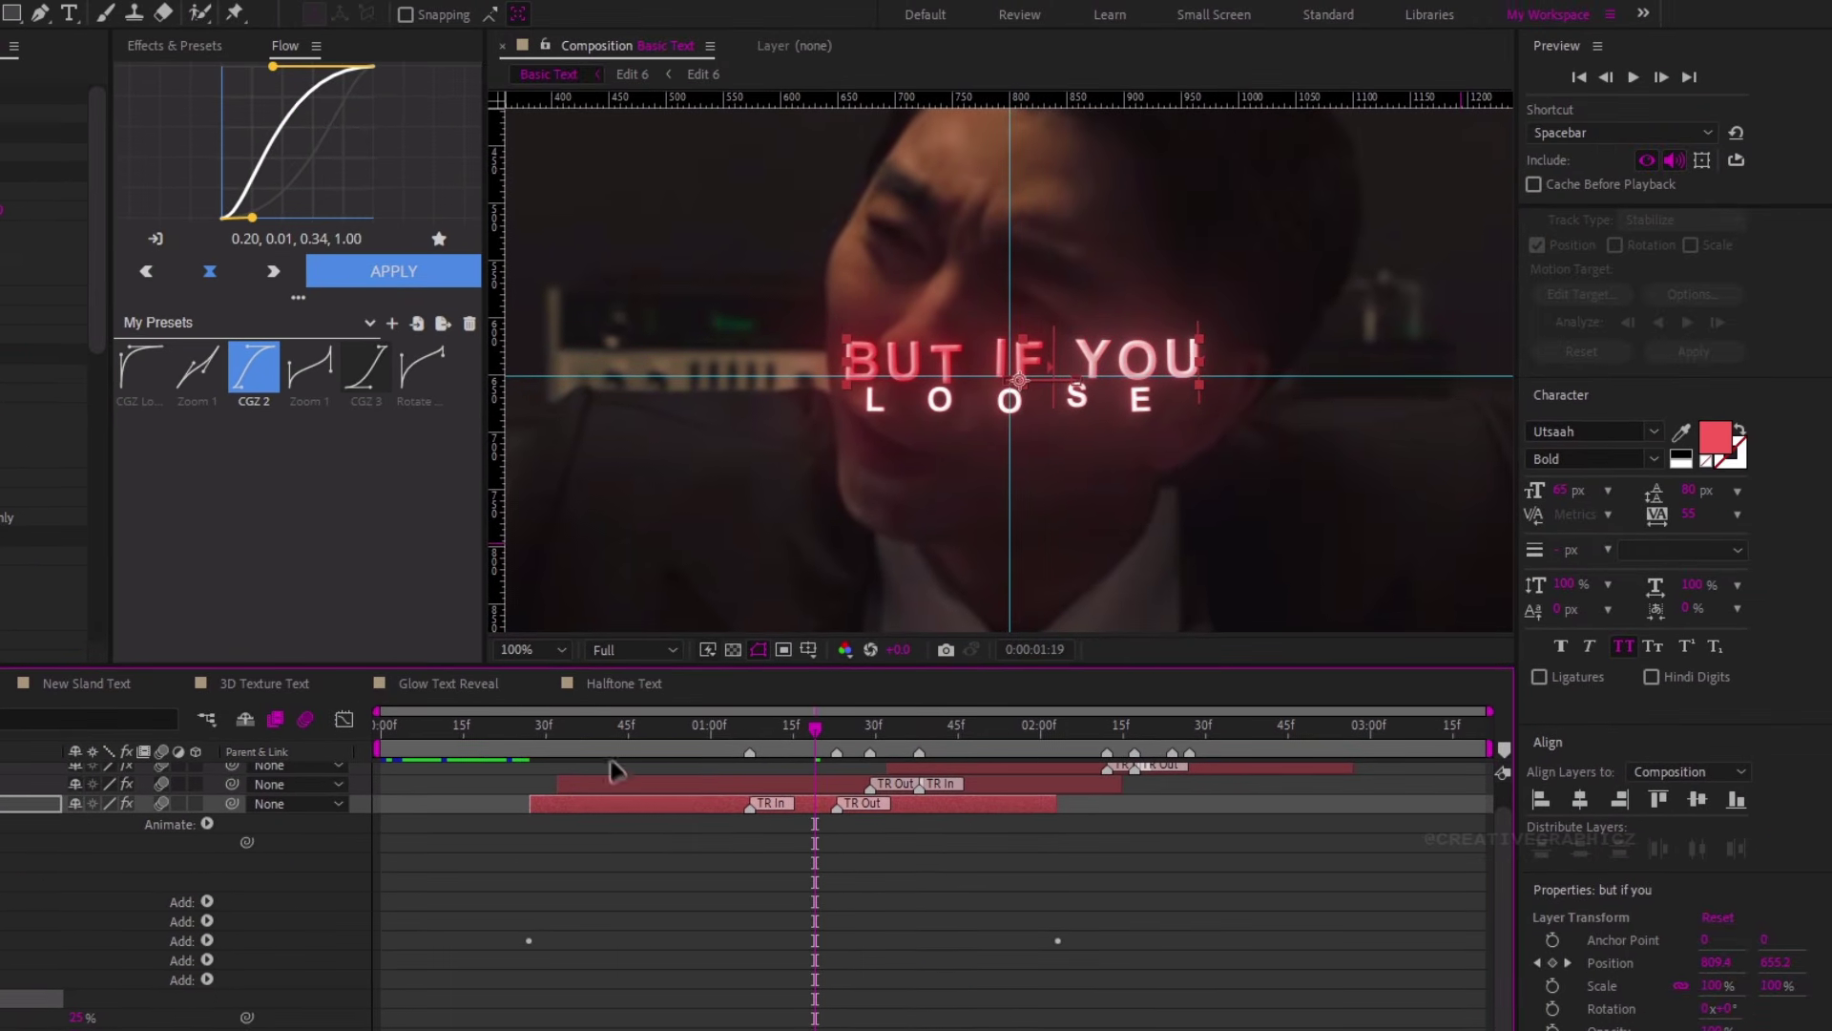
{"action": "left_click", "coordinate": [801, 569]}
Apply Easy Ease to both Offset keyframes and play back the colour sweep across "but if you"
{"action": "left_click_drag", "start_coordinate": [706, 773], "coordinate": [639, 1030]}
{"action": "key", "text": "F9"}
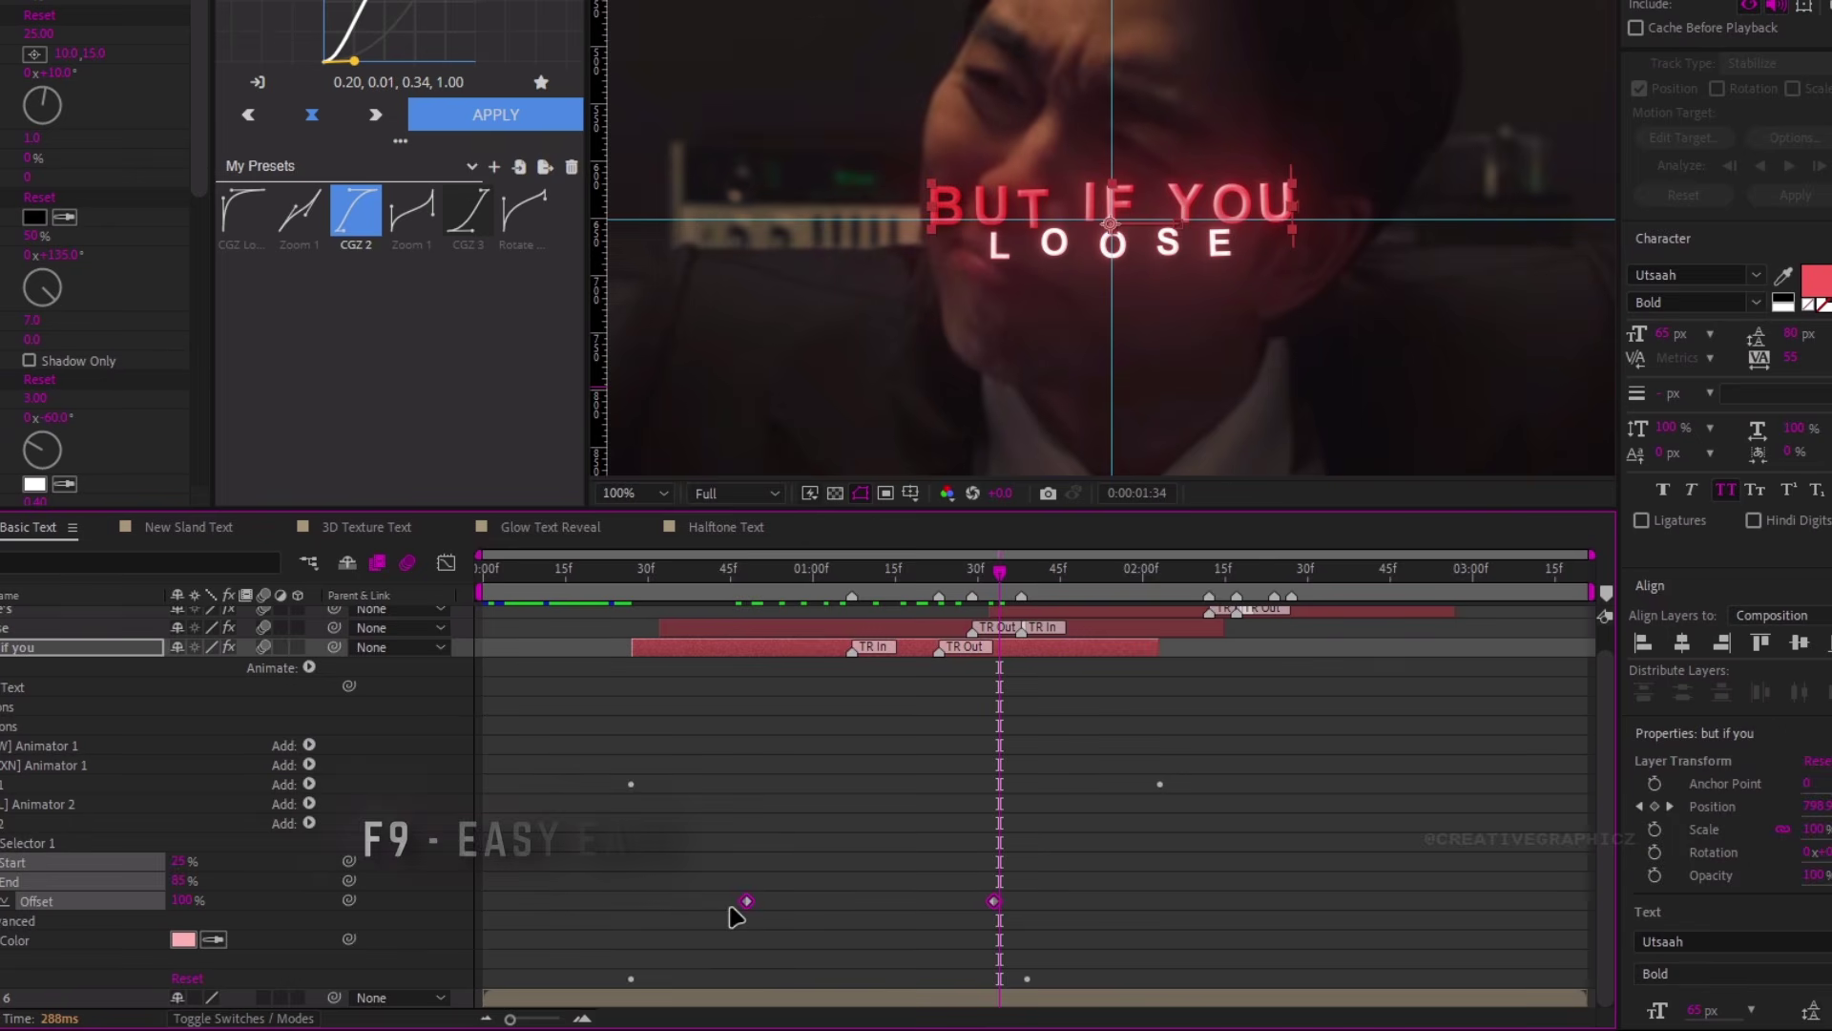
{"action": "right_click", "coordinate": [651, 1030]}
{"action": "mouse_move", "coordinate": [878, 884]}
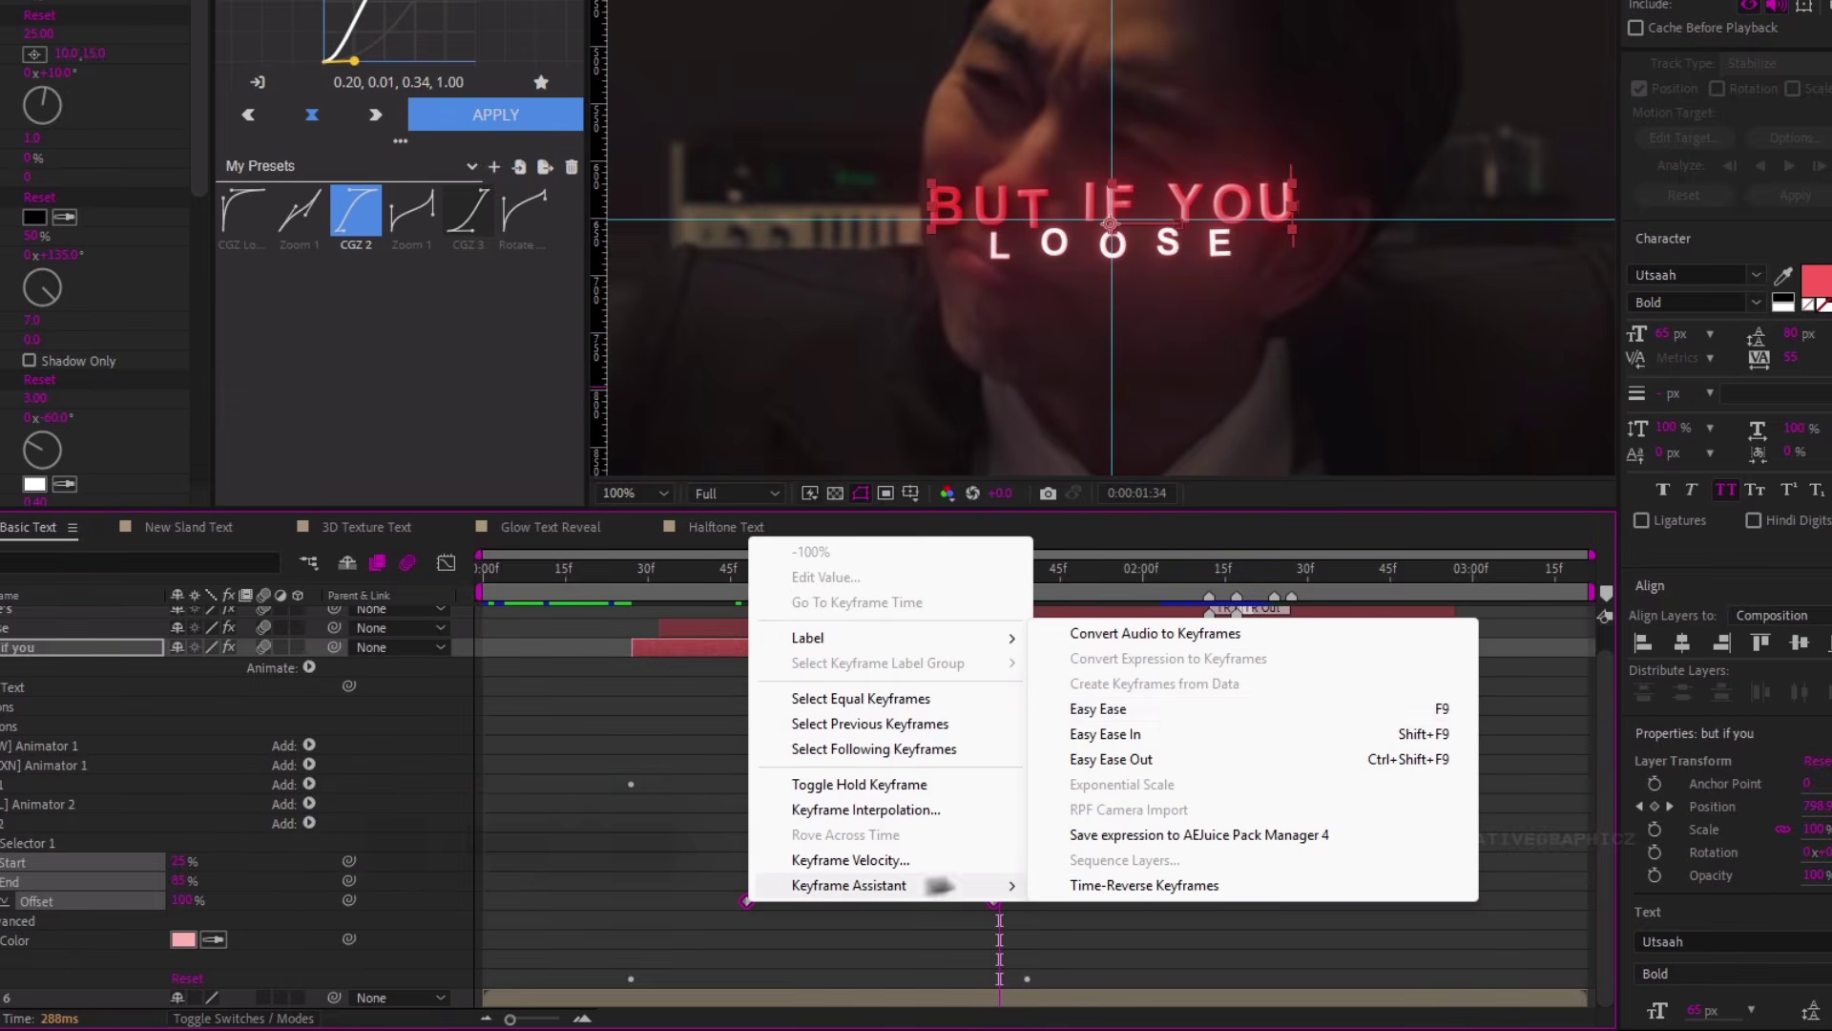
{"action": "left_click", "coordinate": [1109, 701]}
{"action": "key", "text": "space"}
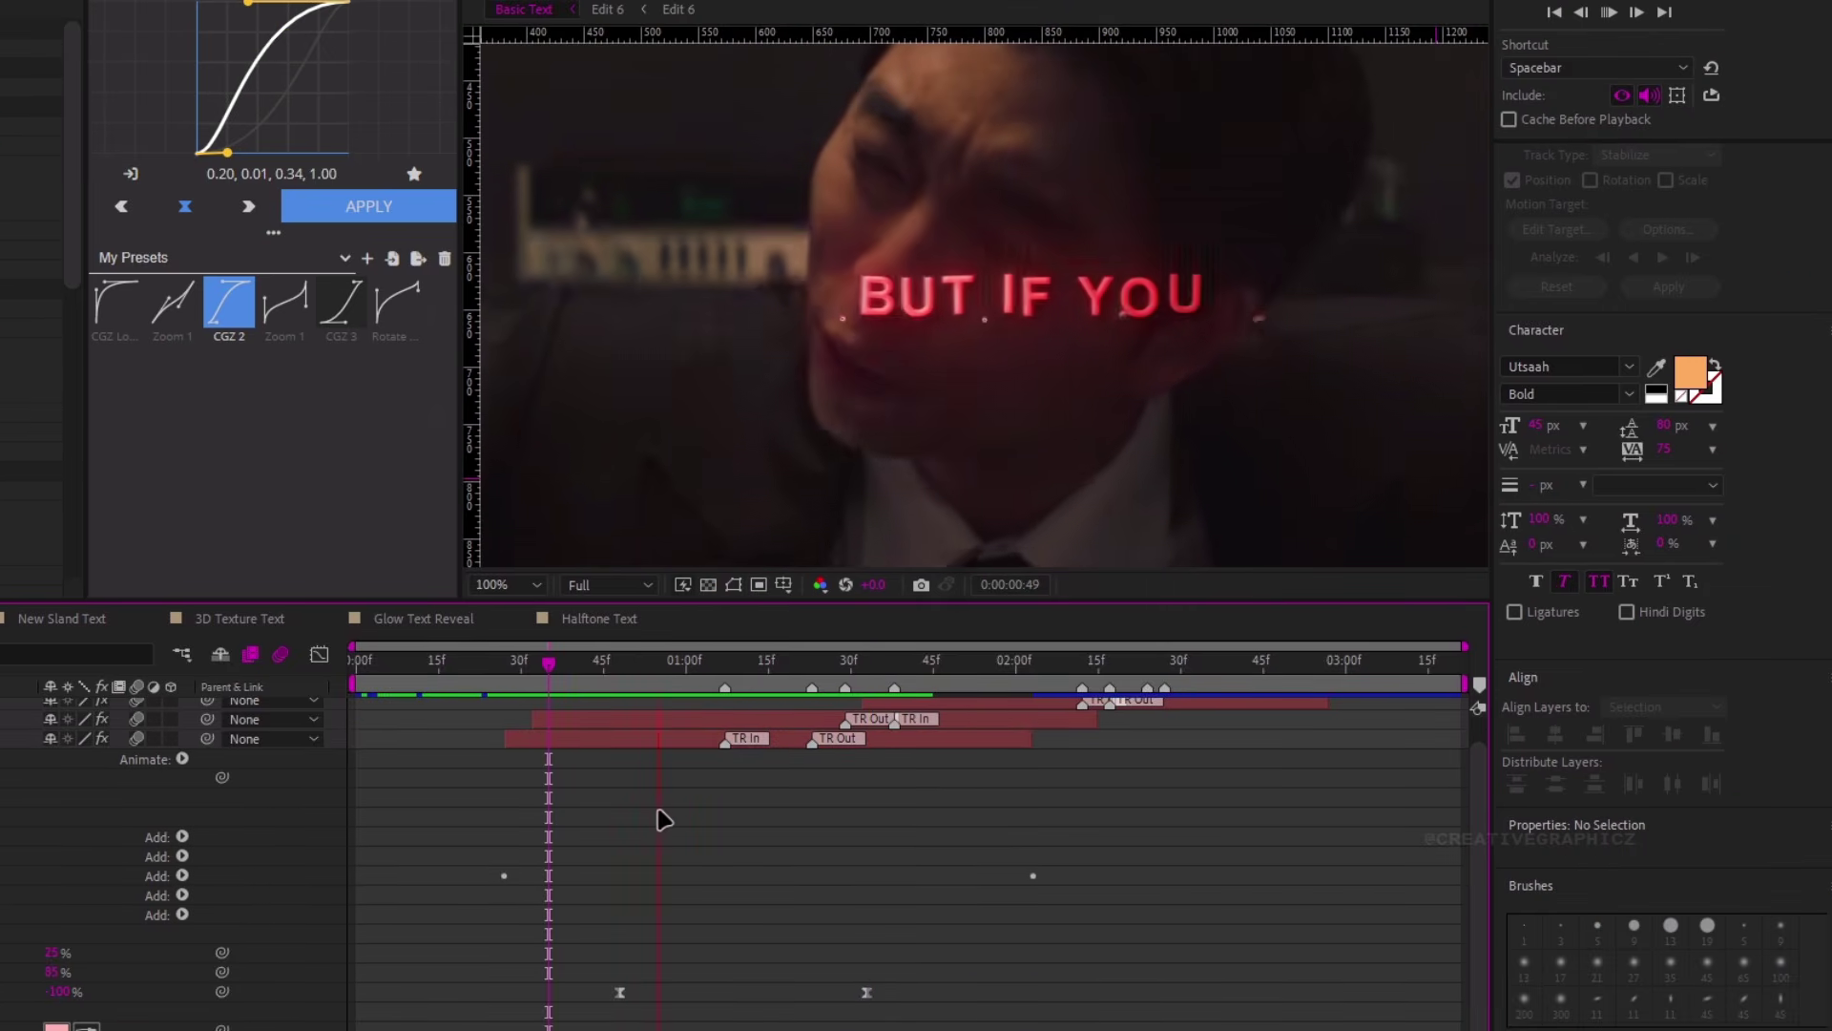
{"action": "key", "text": "space"}
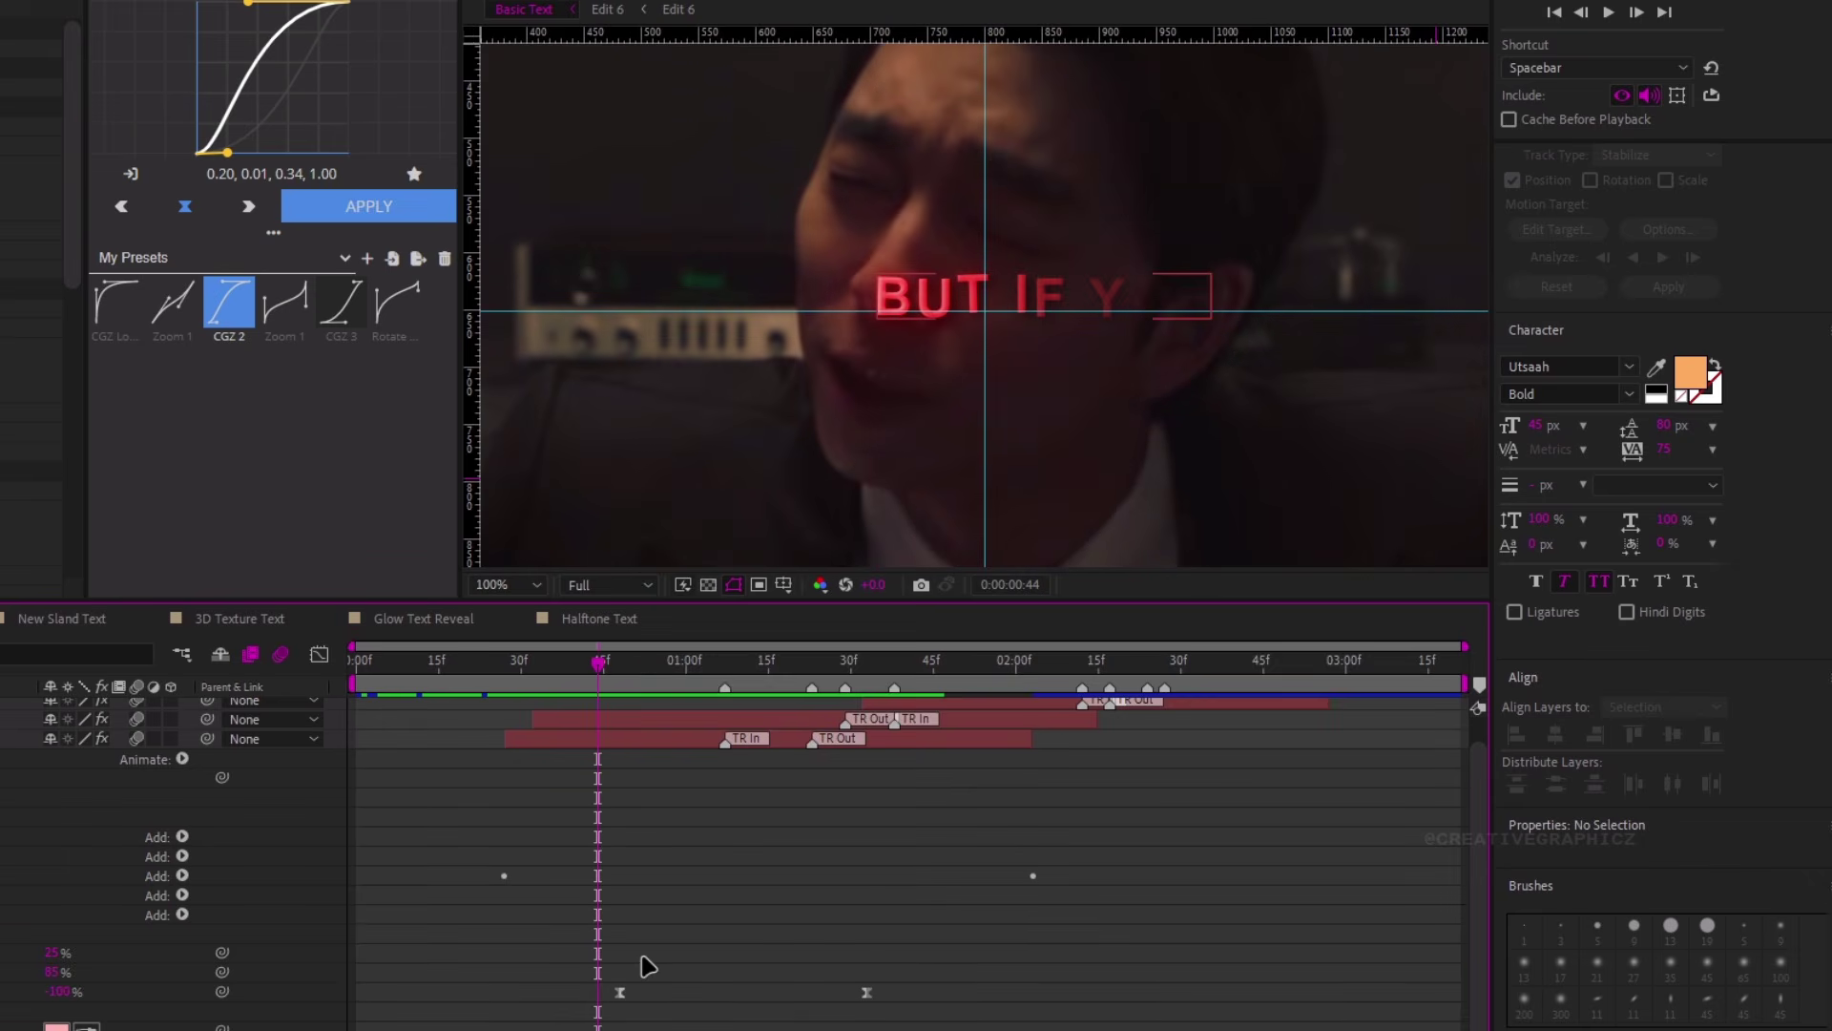
Move the first Offset keyframe slightly earlier and the second one later, and preview the slower colour sweep
{"action": "left_click_drag", "start_coordinate": [620, 993], "coordinate": [589, 992]}
{"action": "left_click", "coordinate": [866, 993]}
{"action": "left_click_drag", "start_coordinate": [868, 993], "coordinate": [961, 993]}
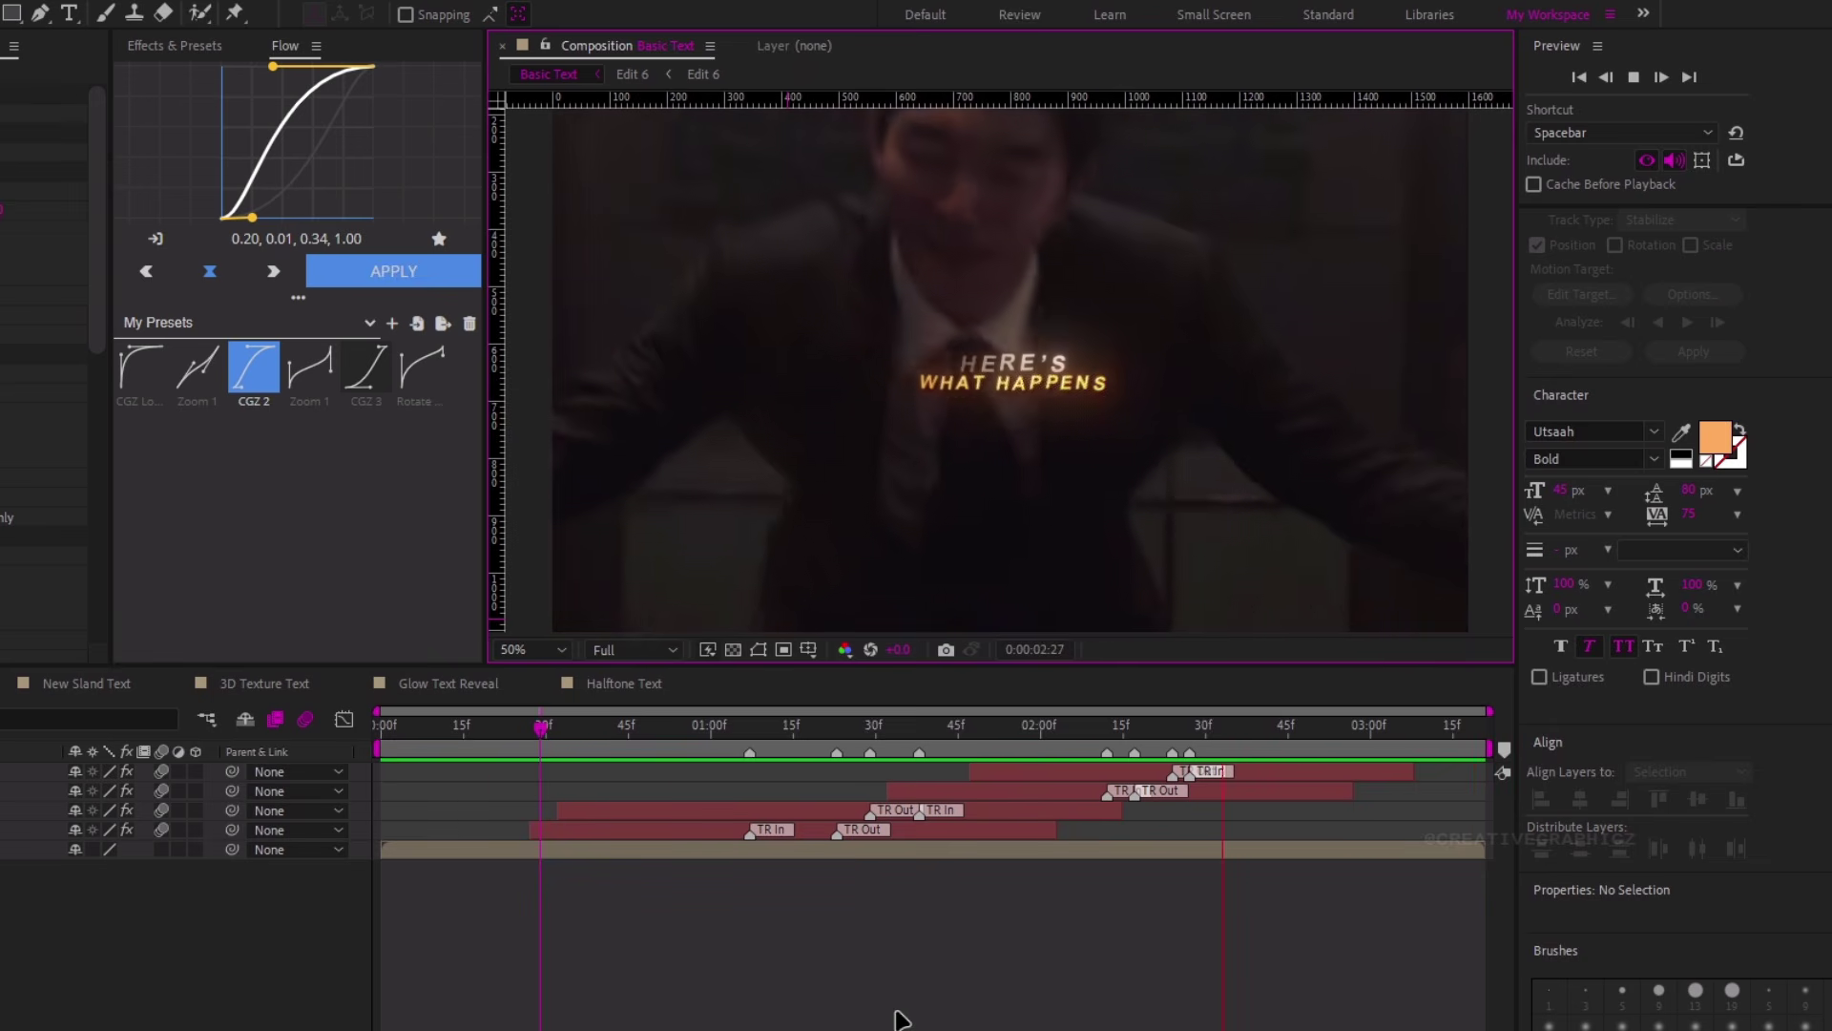
{"action": "key", "text": "space"}
{"action": "key", "text": "alt+apostrophe"}
Pre-compose all four text layers into a new composition named "Text", moving all attributes into it
{"action": "left_click", "coordinate": [854, 730]}
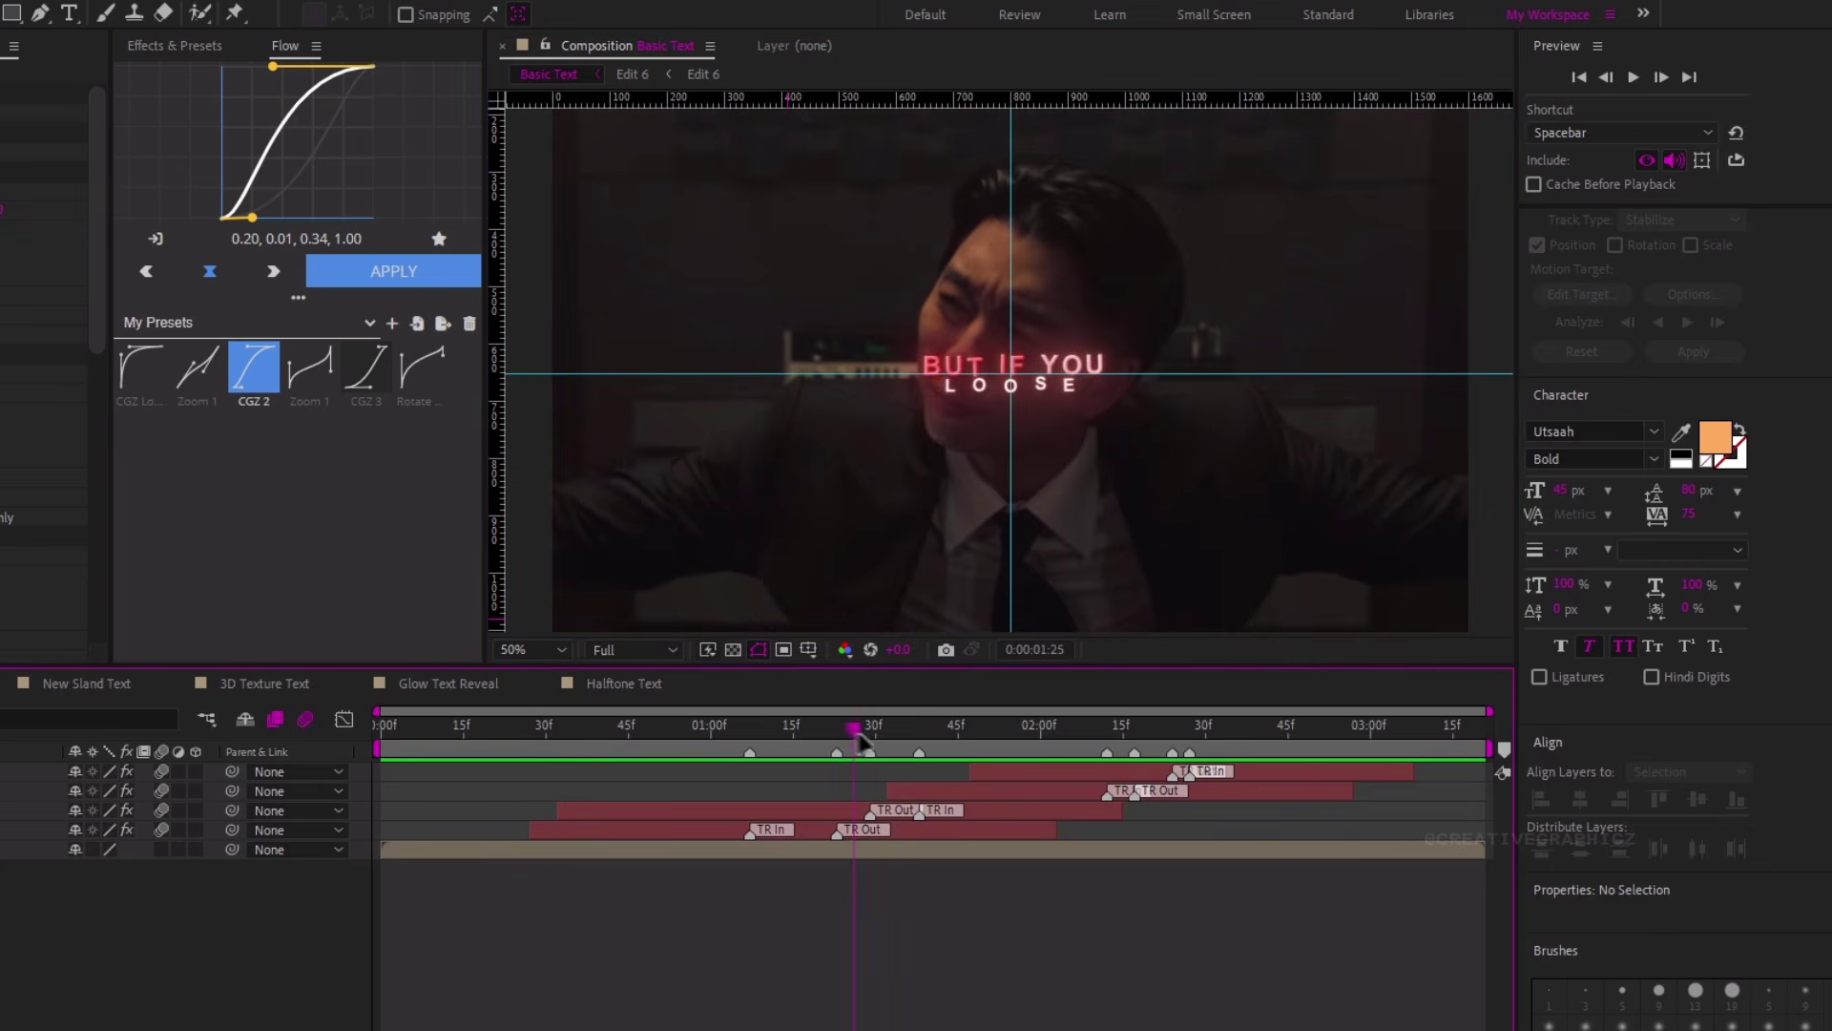
{"action": "left_click_drag", "start_coordinate": [857, 731], "coordinate": [870, 730]}
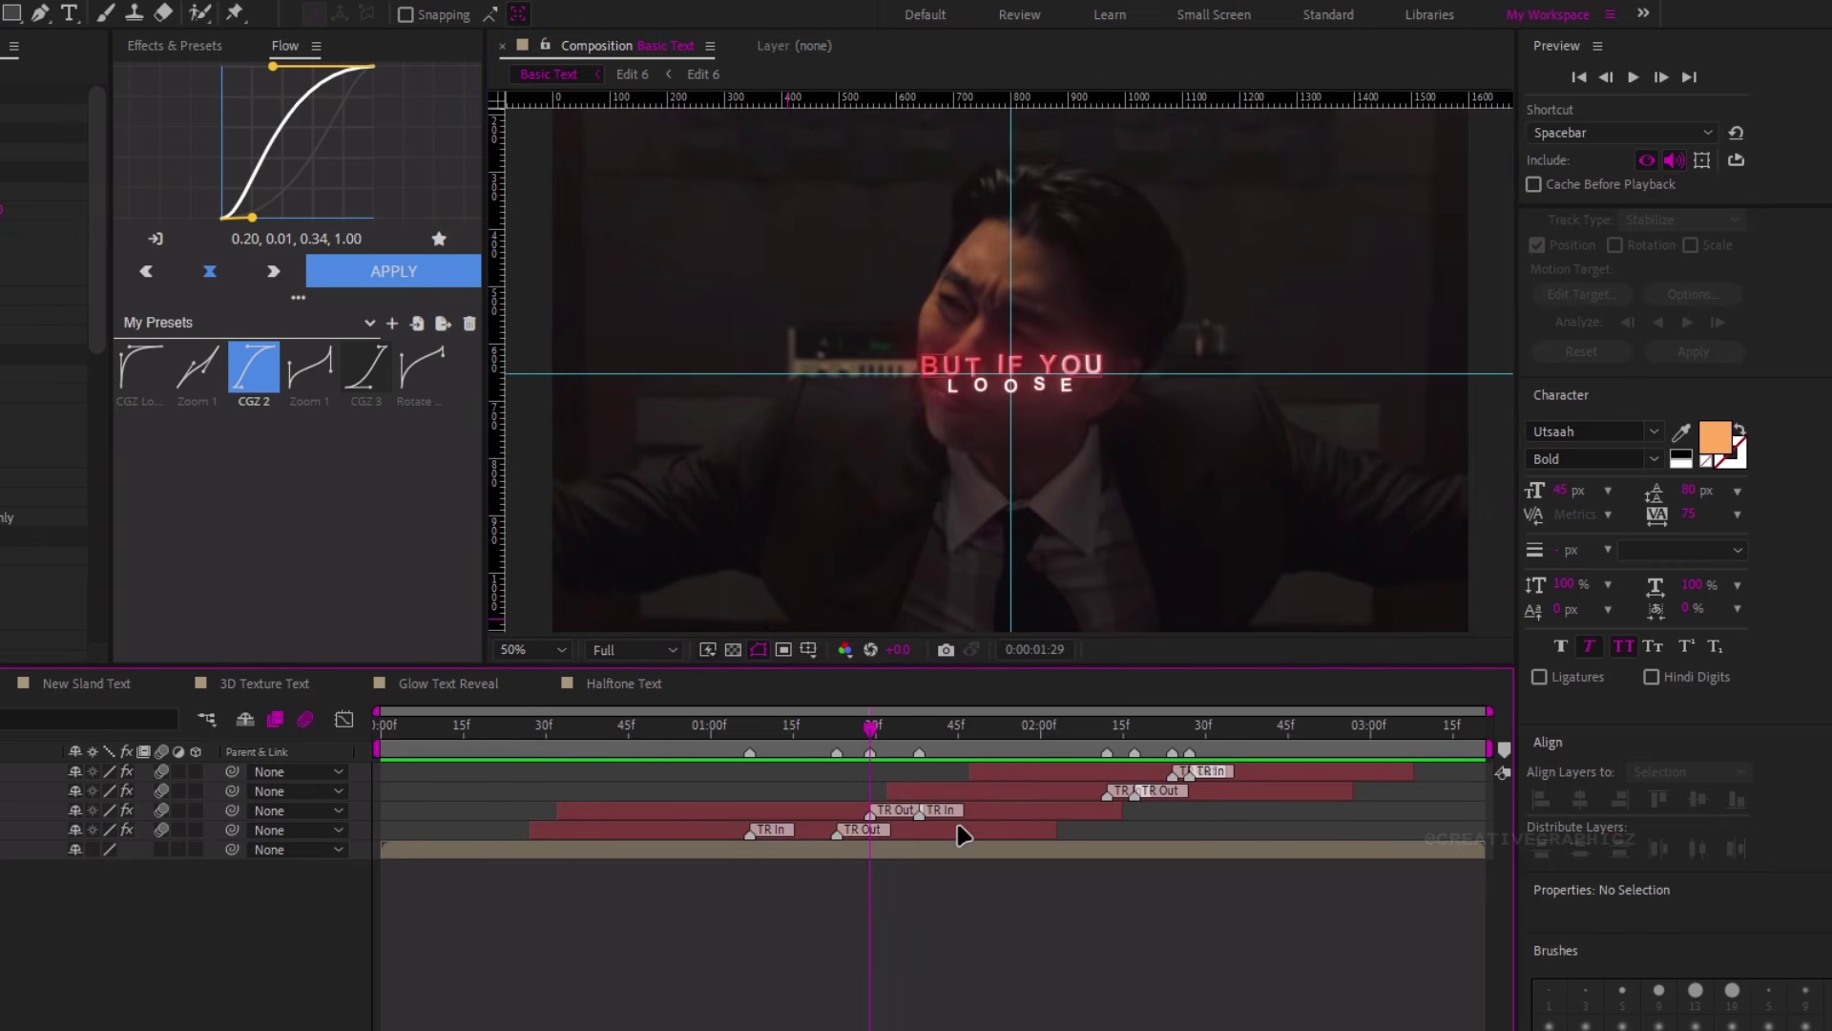
{"action": "left_click", "coordinate": [958, 826]}
{"action": "left_click", "coordinate": [1027, 781], "text": "shift"}
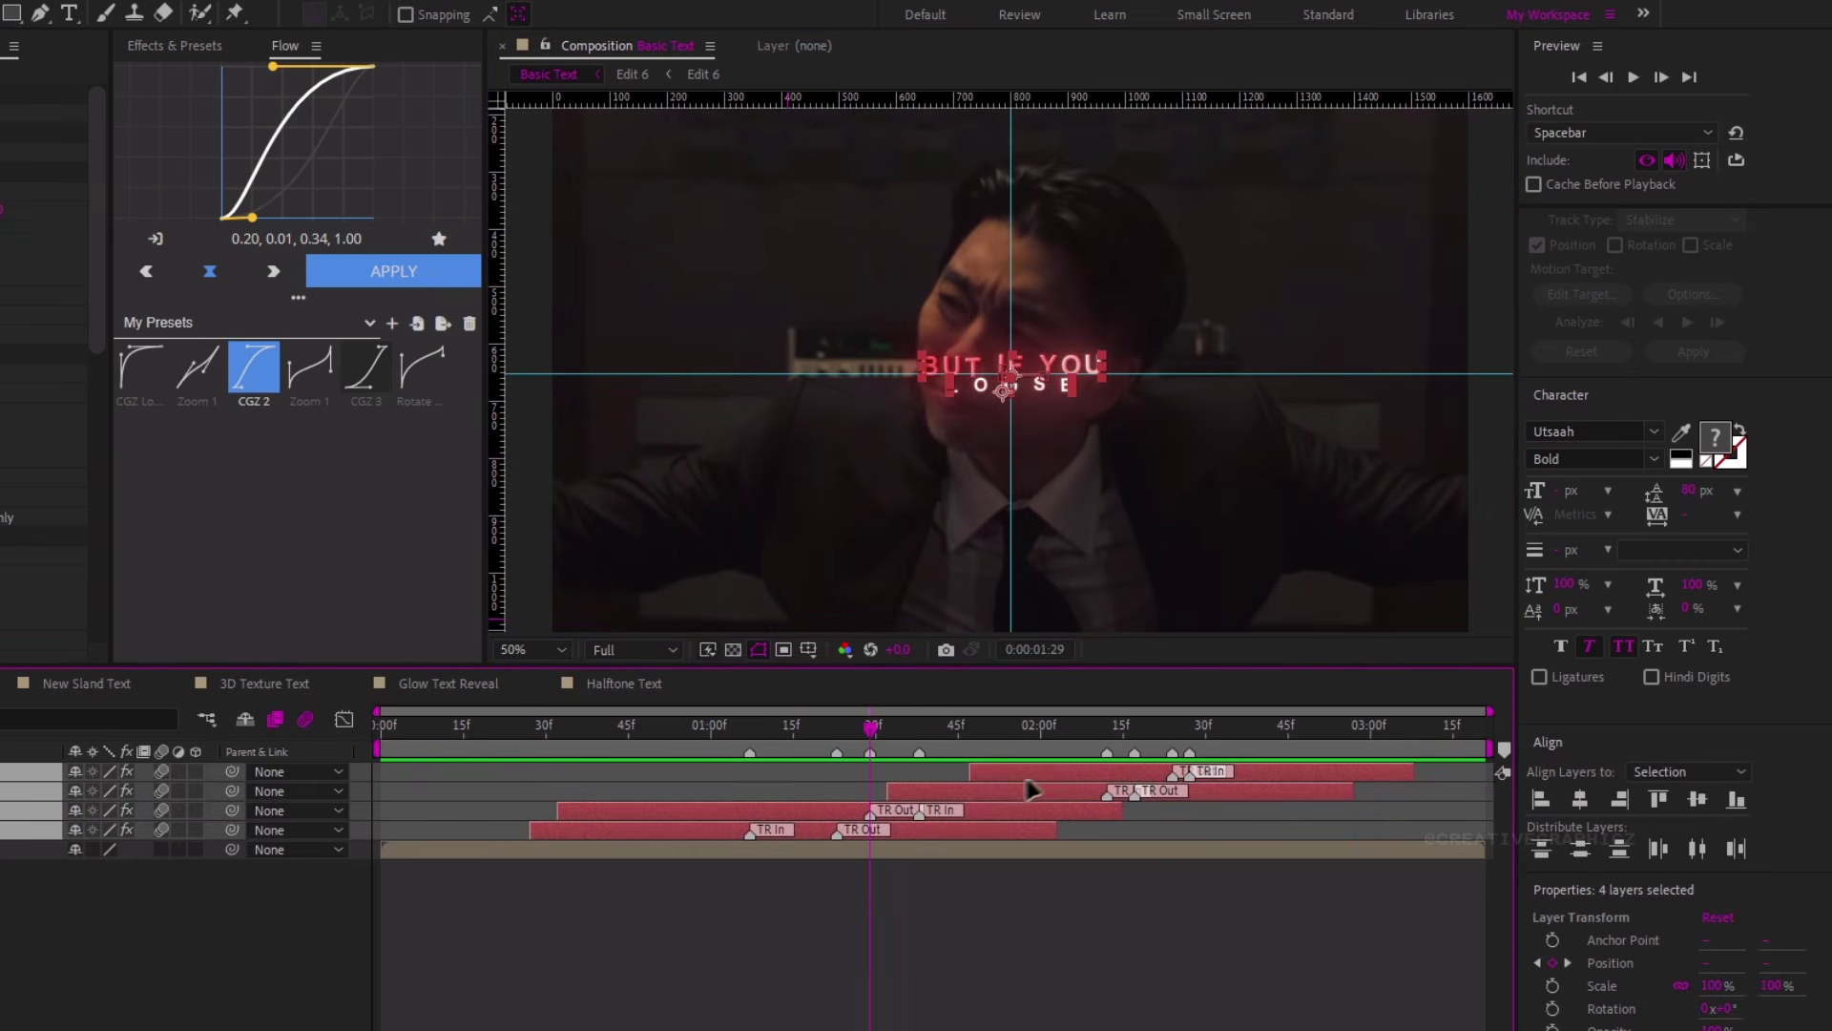
{"action": "key", "text": "ctrl+shift+c"}
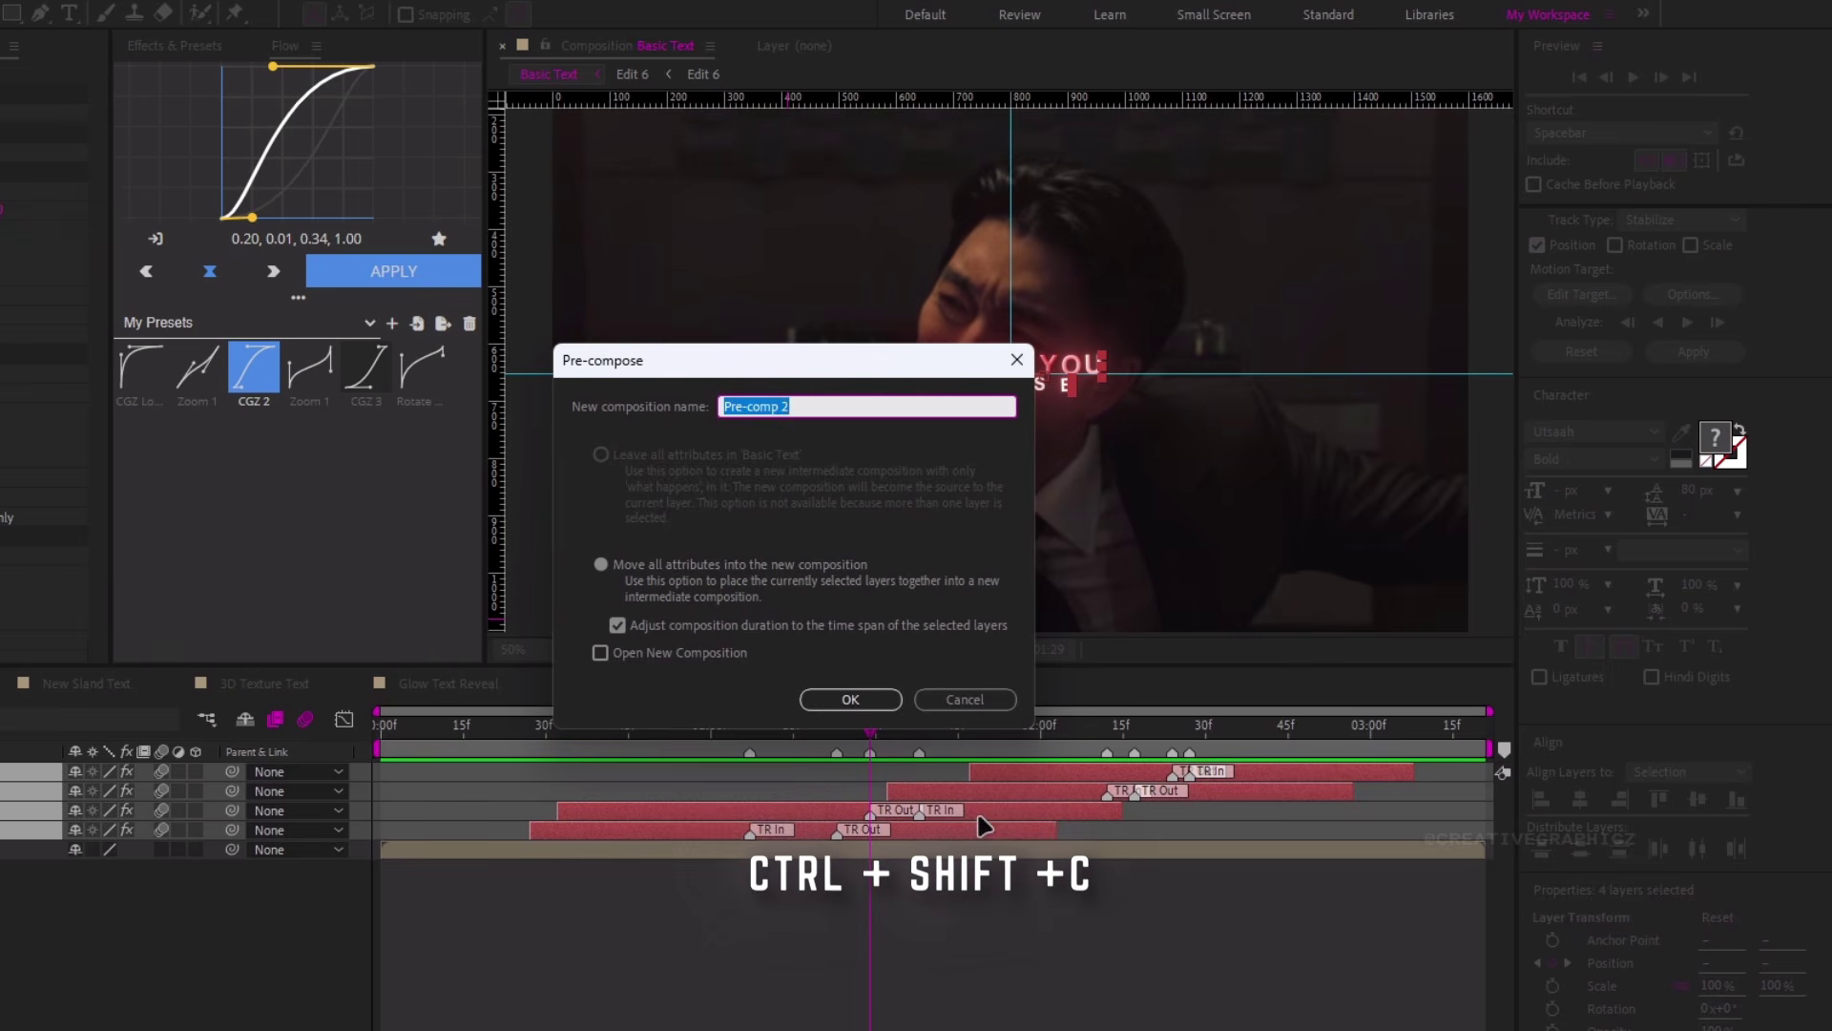
{"action": "type", "text": "Text"}
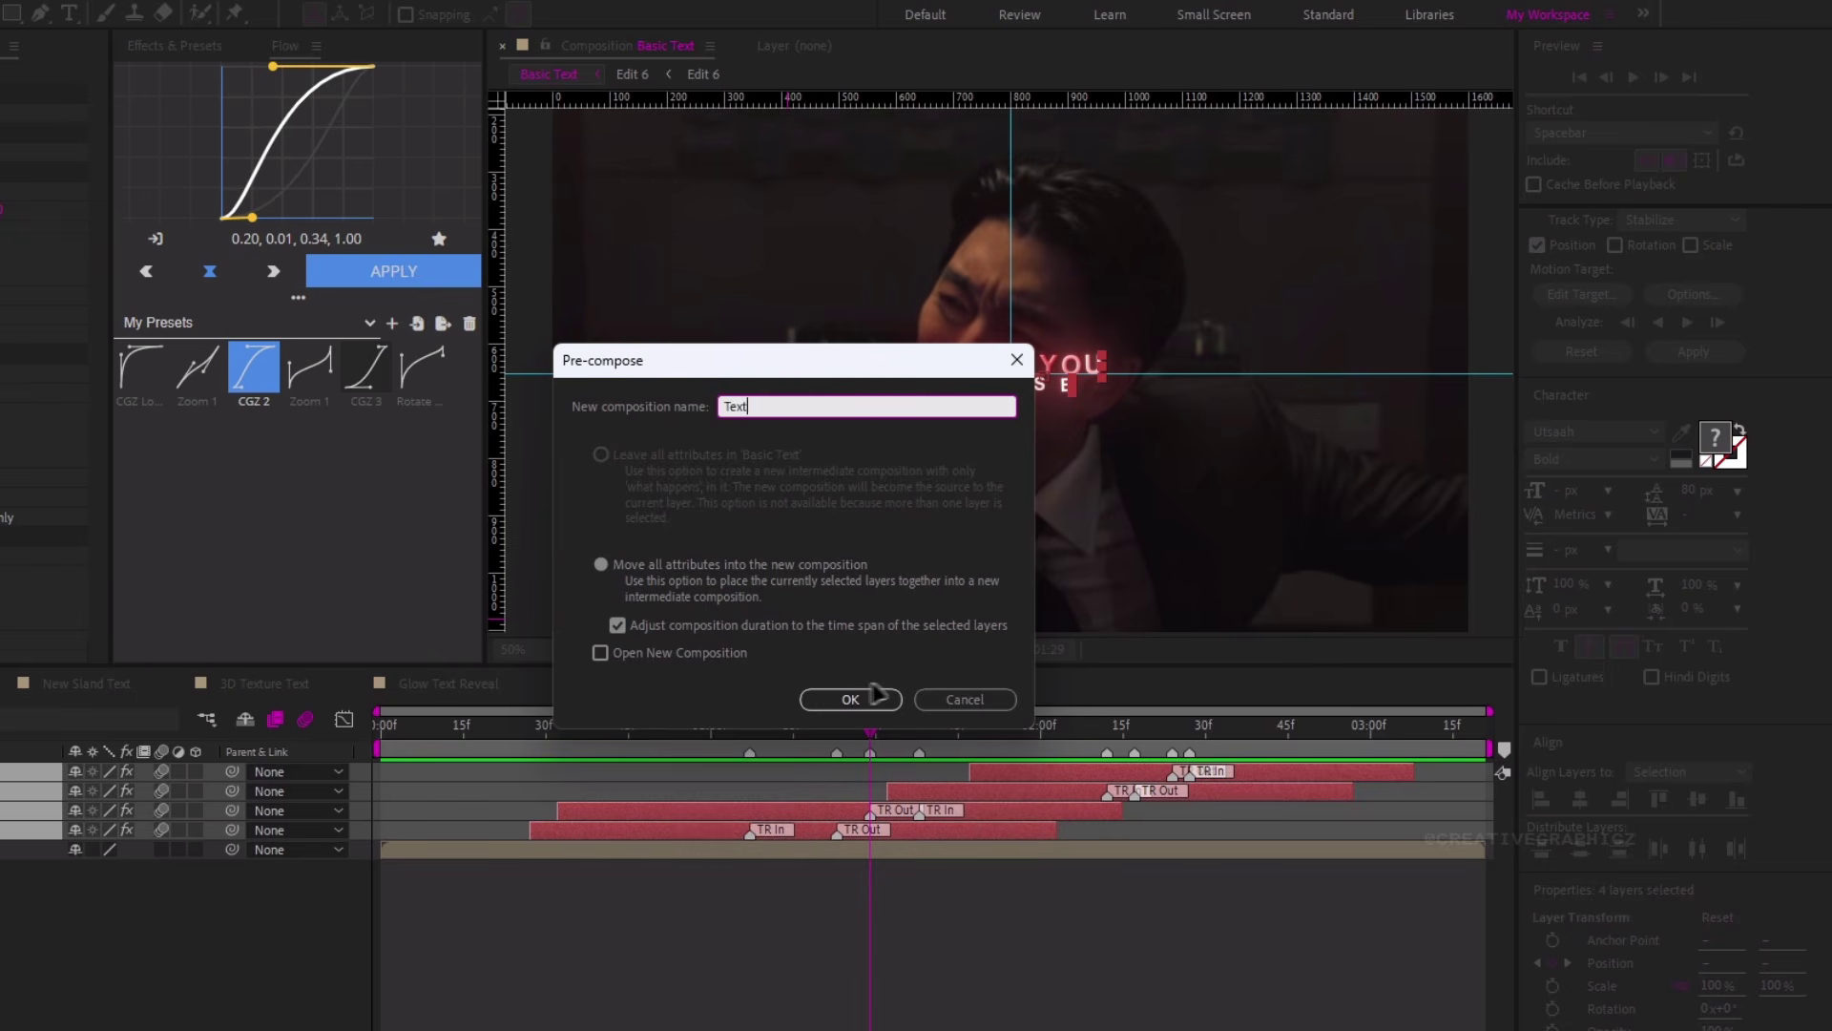
{"action": "left_click", "coordinate": [851, 698]}
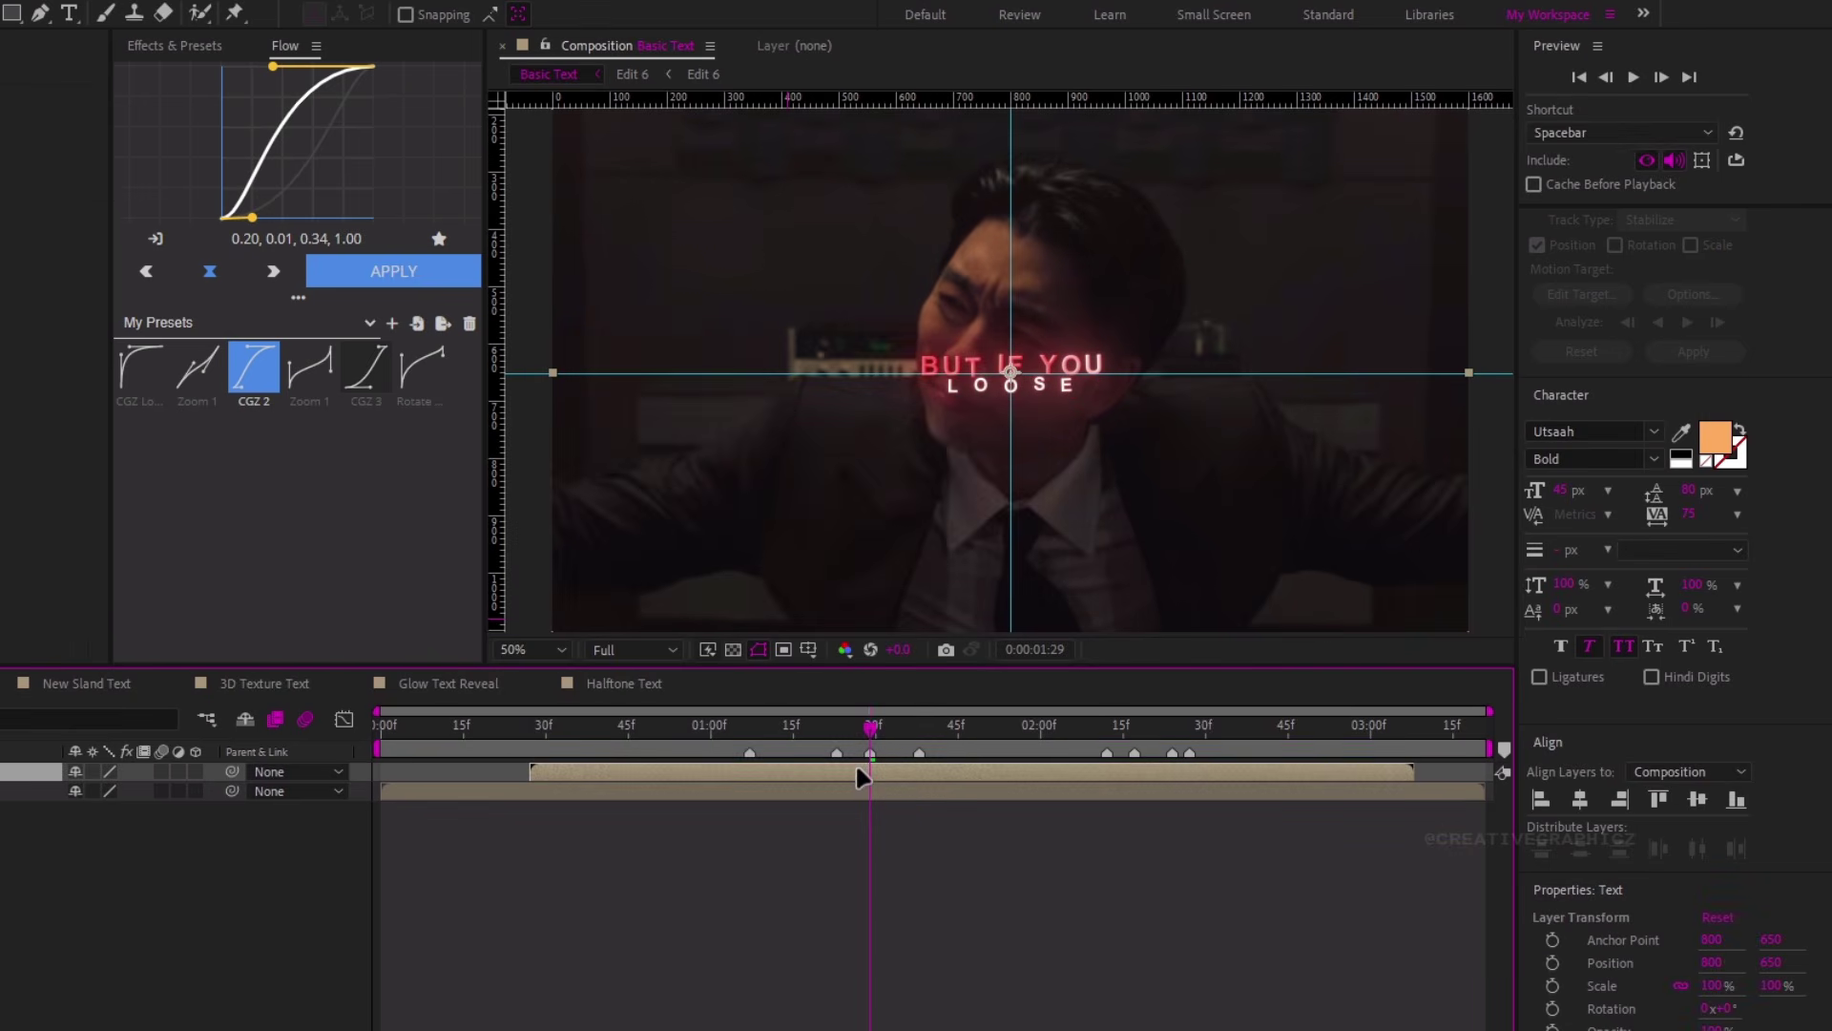
Apply an RSMB motion blur effect to the Text pre-composition and deselect it
{"action": "key", "text": "ctrl+space"}
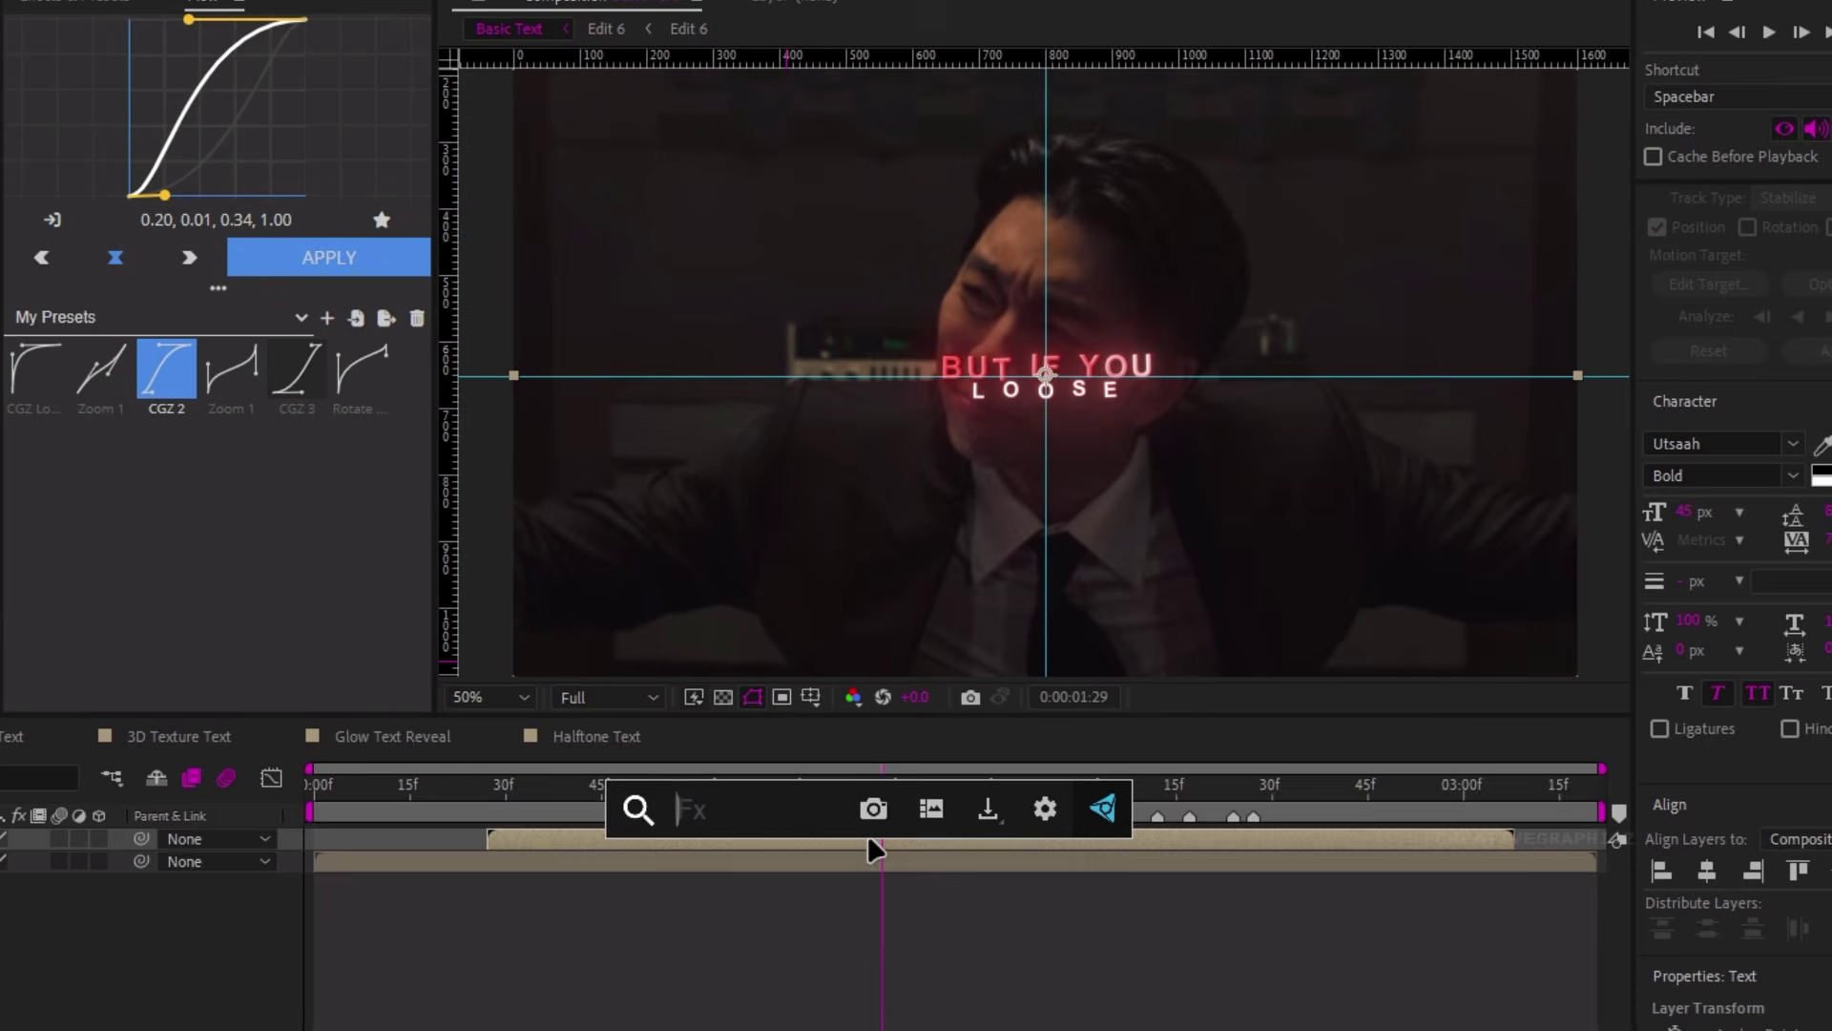
{"action": "type", "text": "rs"}
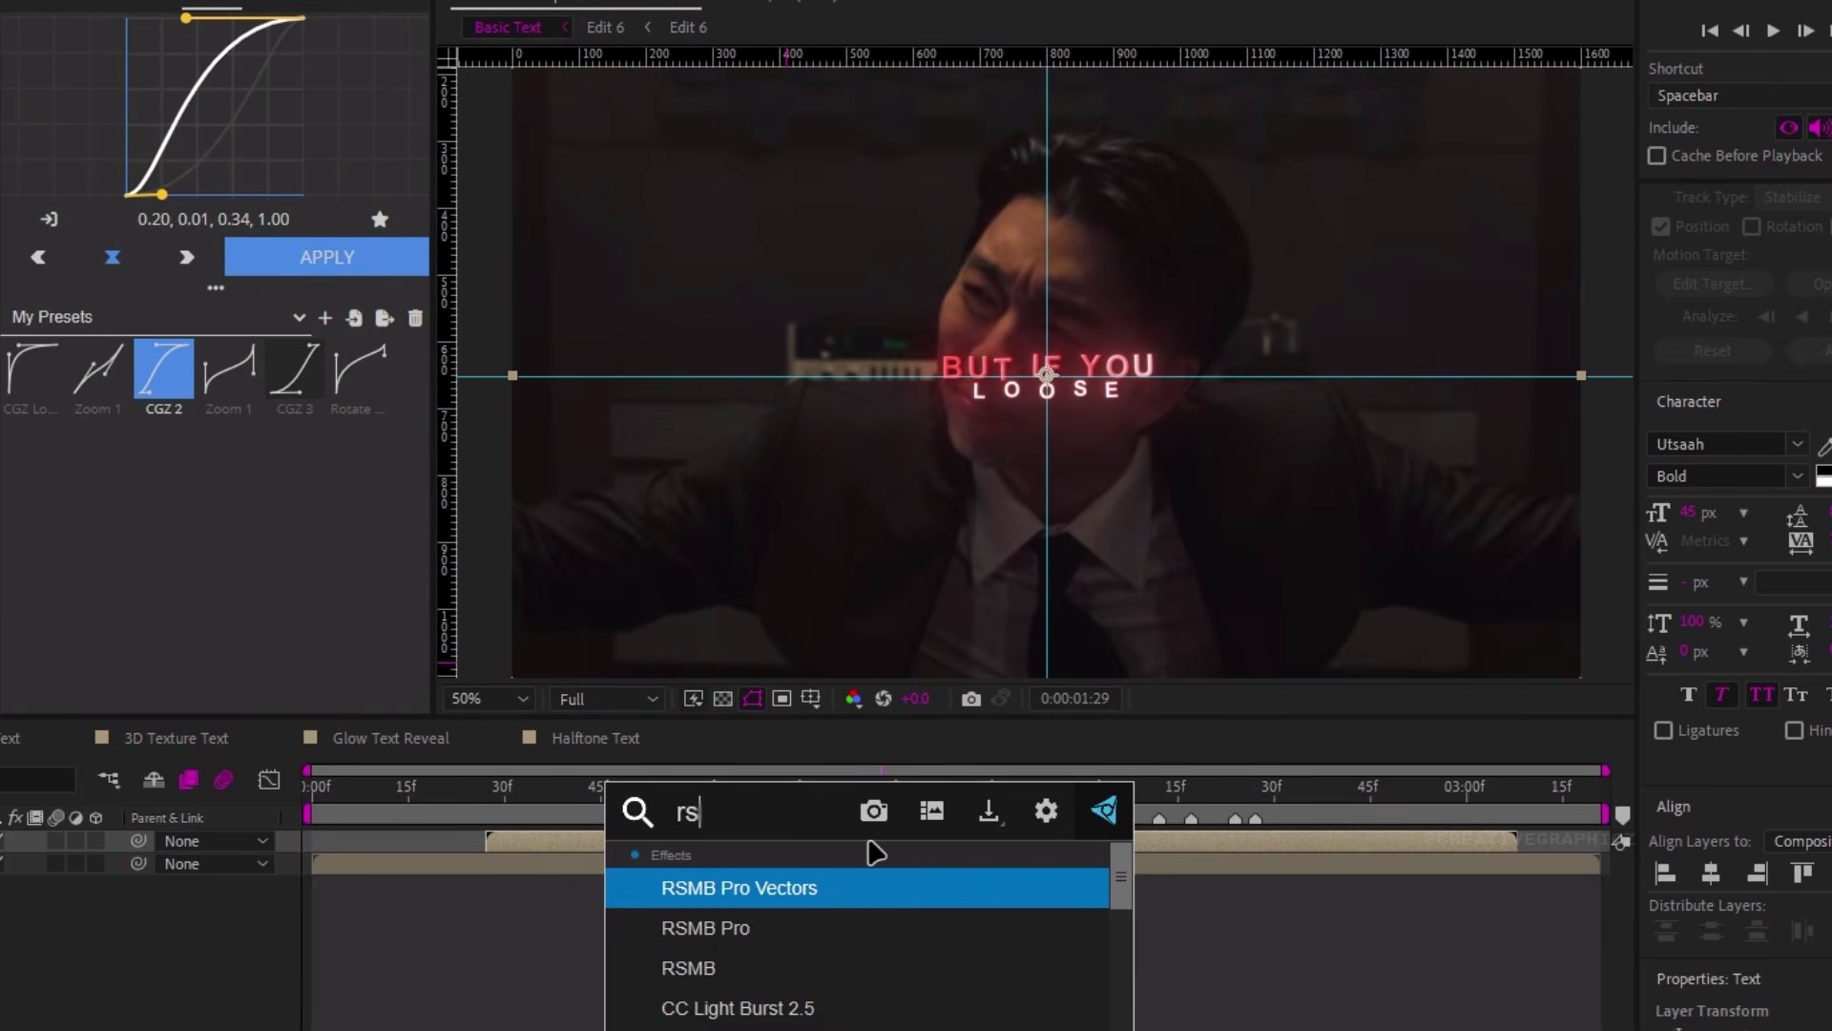
{"action": "type", "text": "mb"}
{"action": "key", "text": "Down"}
{"action": "key", "text": "Return"}
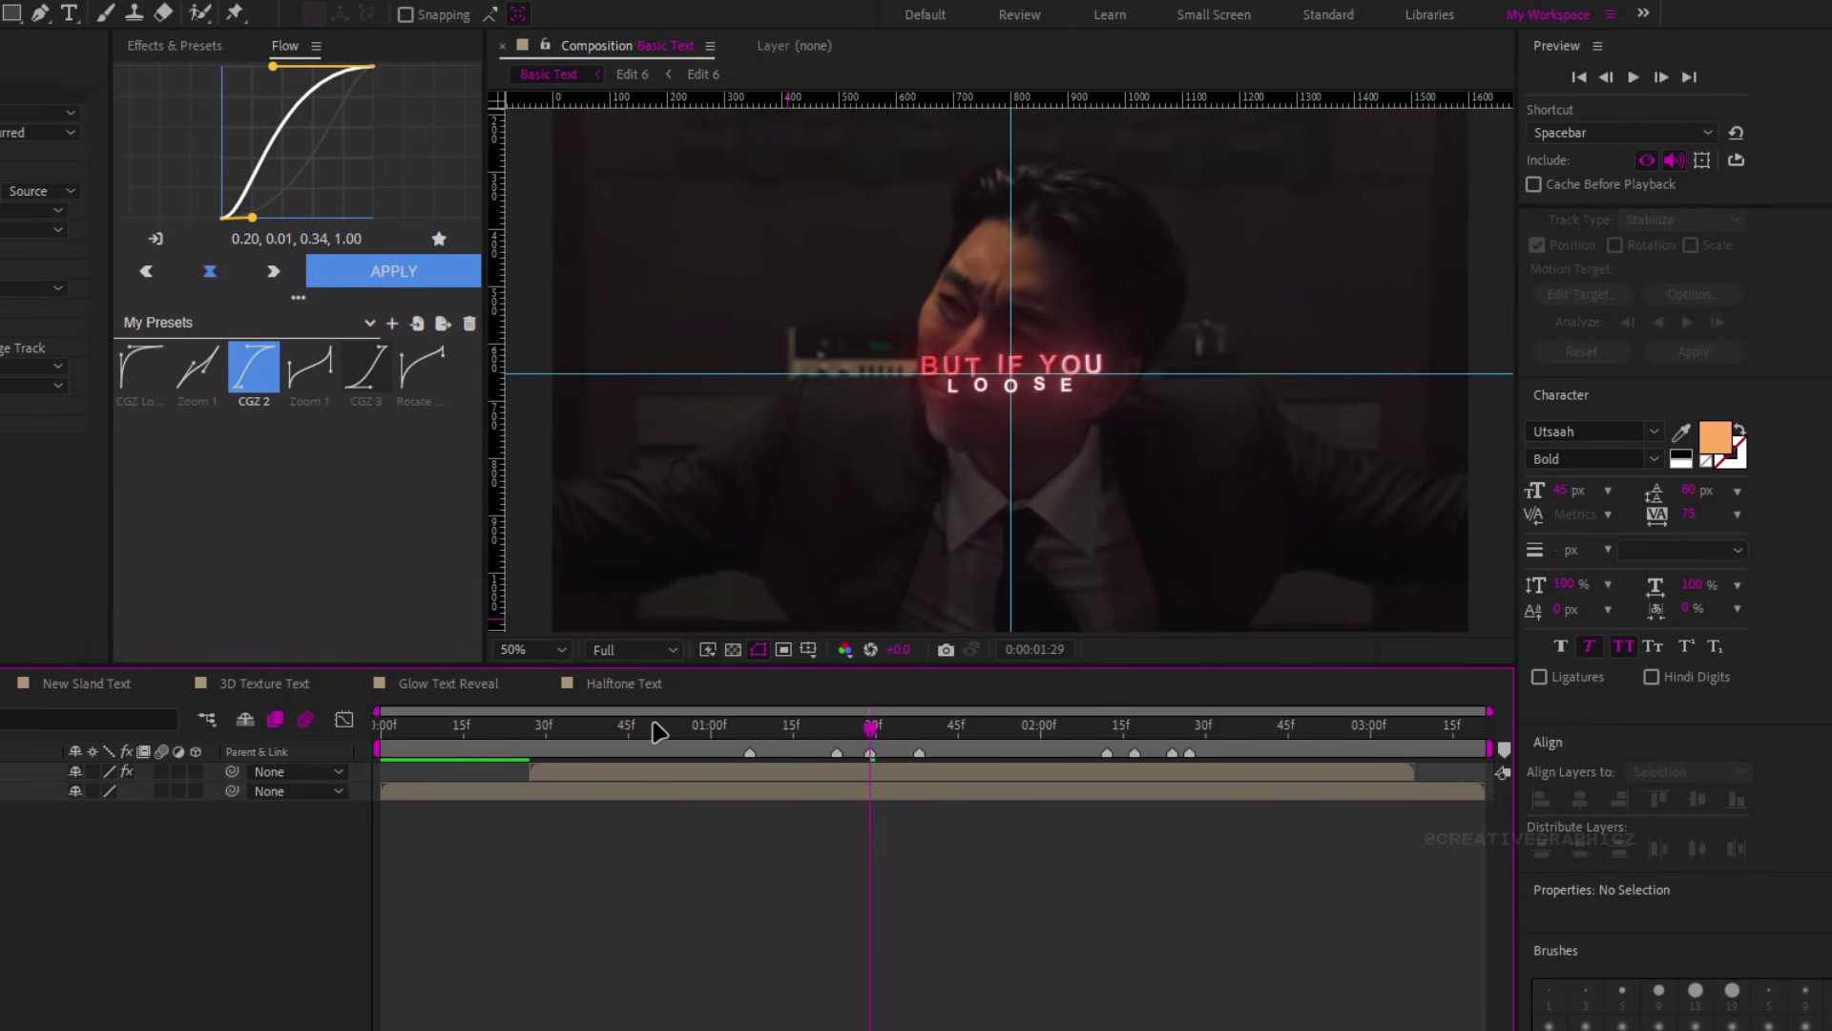
{"action": "left_click", "coordinate": [895, 878]}
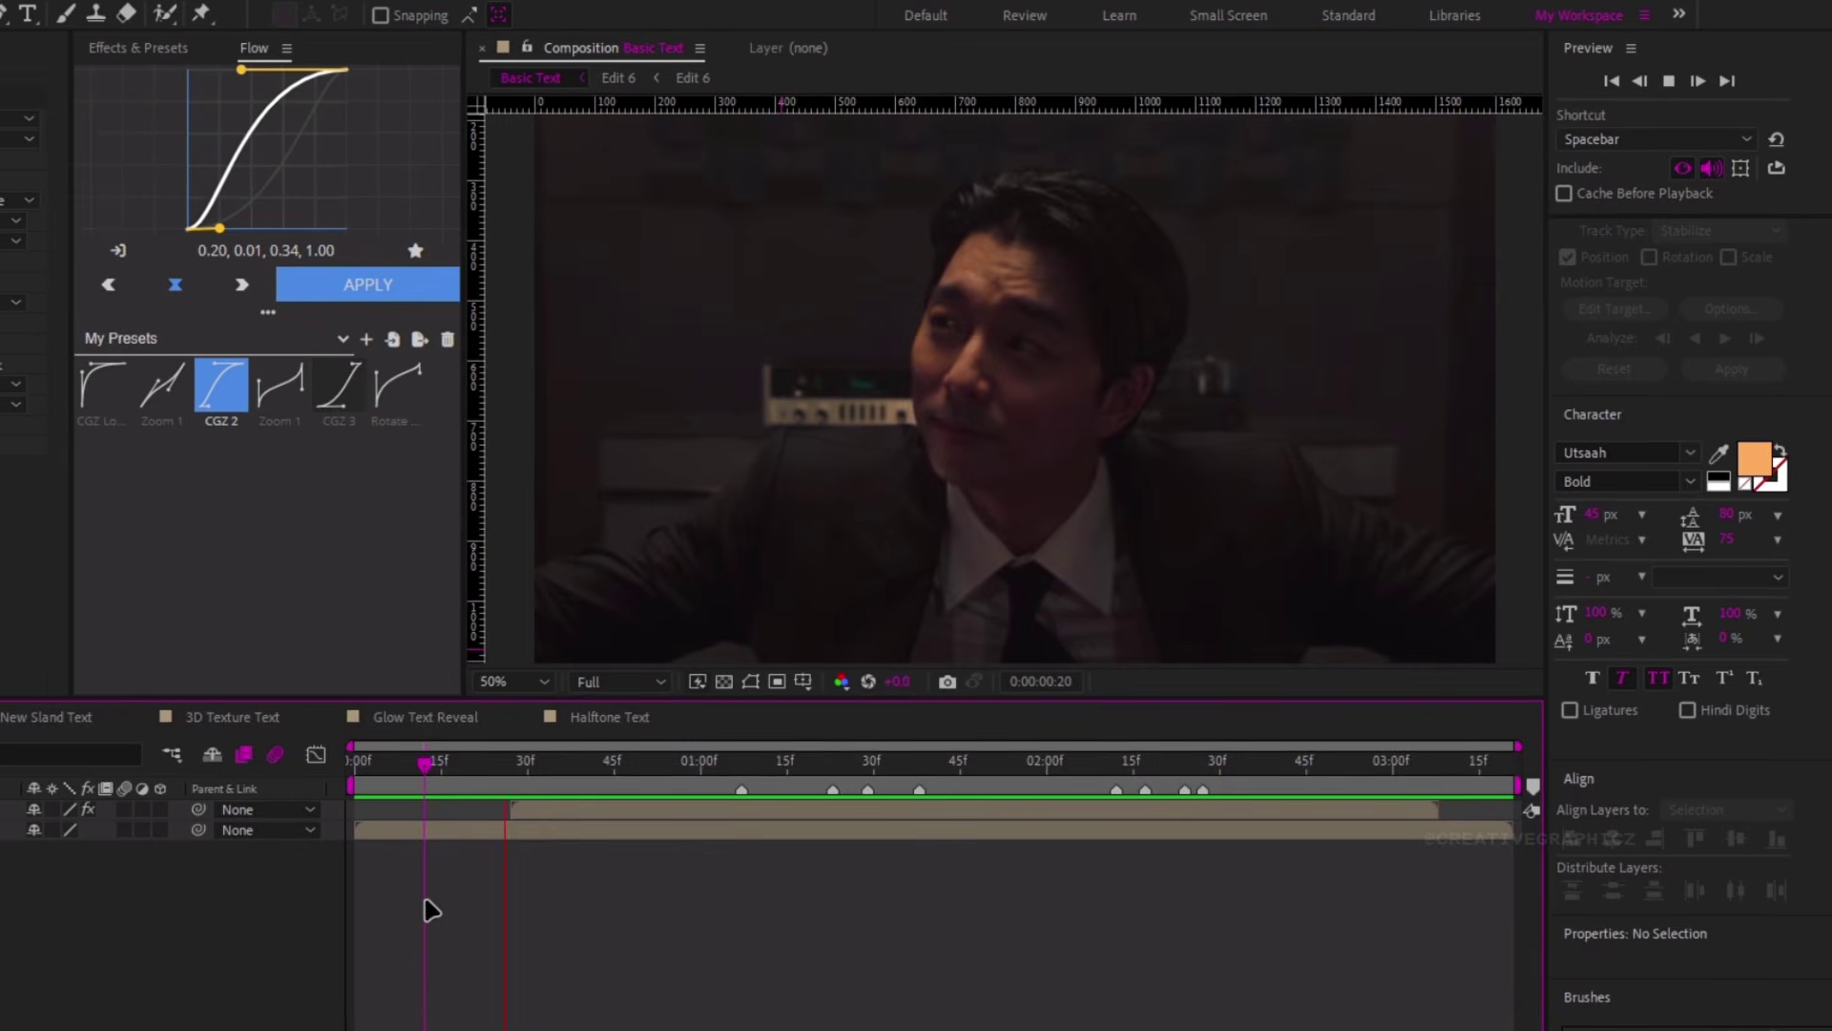
In the Halftone Text composition, add a Drop Shadow with Distance 7 to the "we gonna play a" layer
{"action": "left_click", "coordinate": [505, 686]}
{"action": "left_click", "coordinate": [601, 879]}
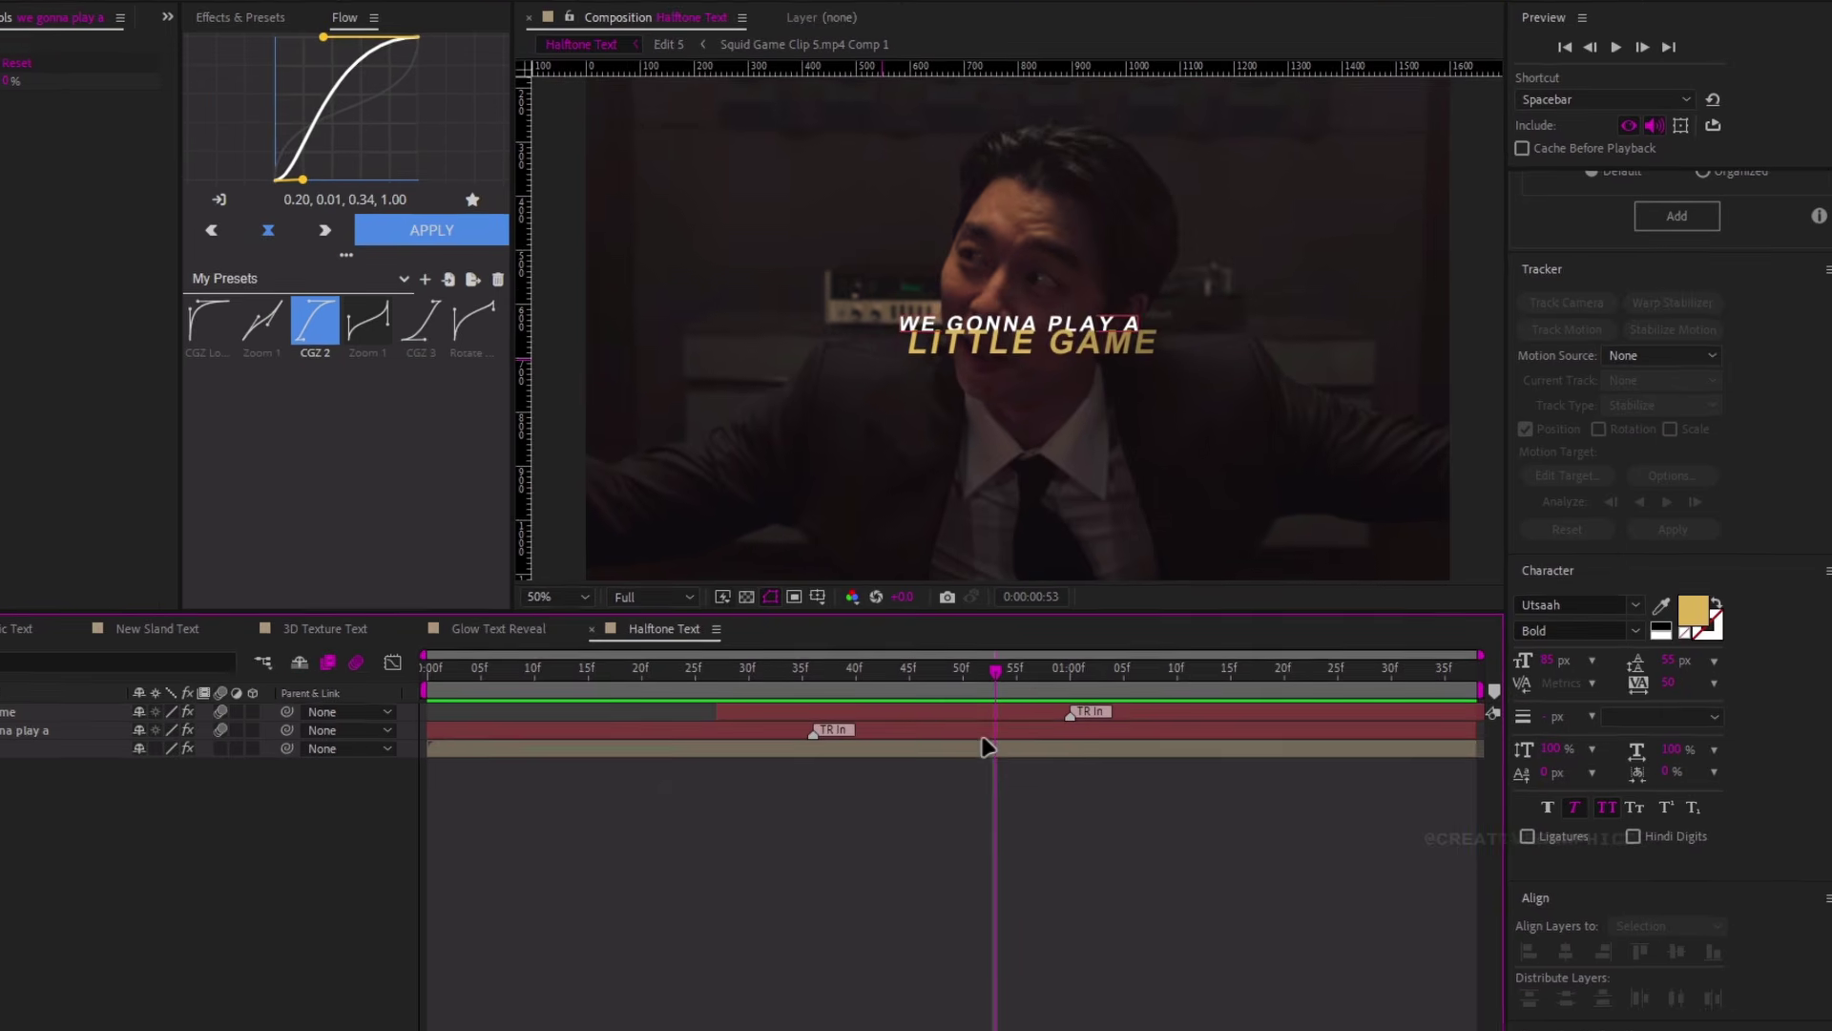
{"action": "left_click", "coordinate": [983, 730]}
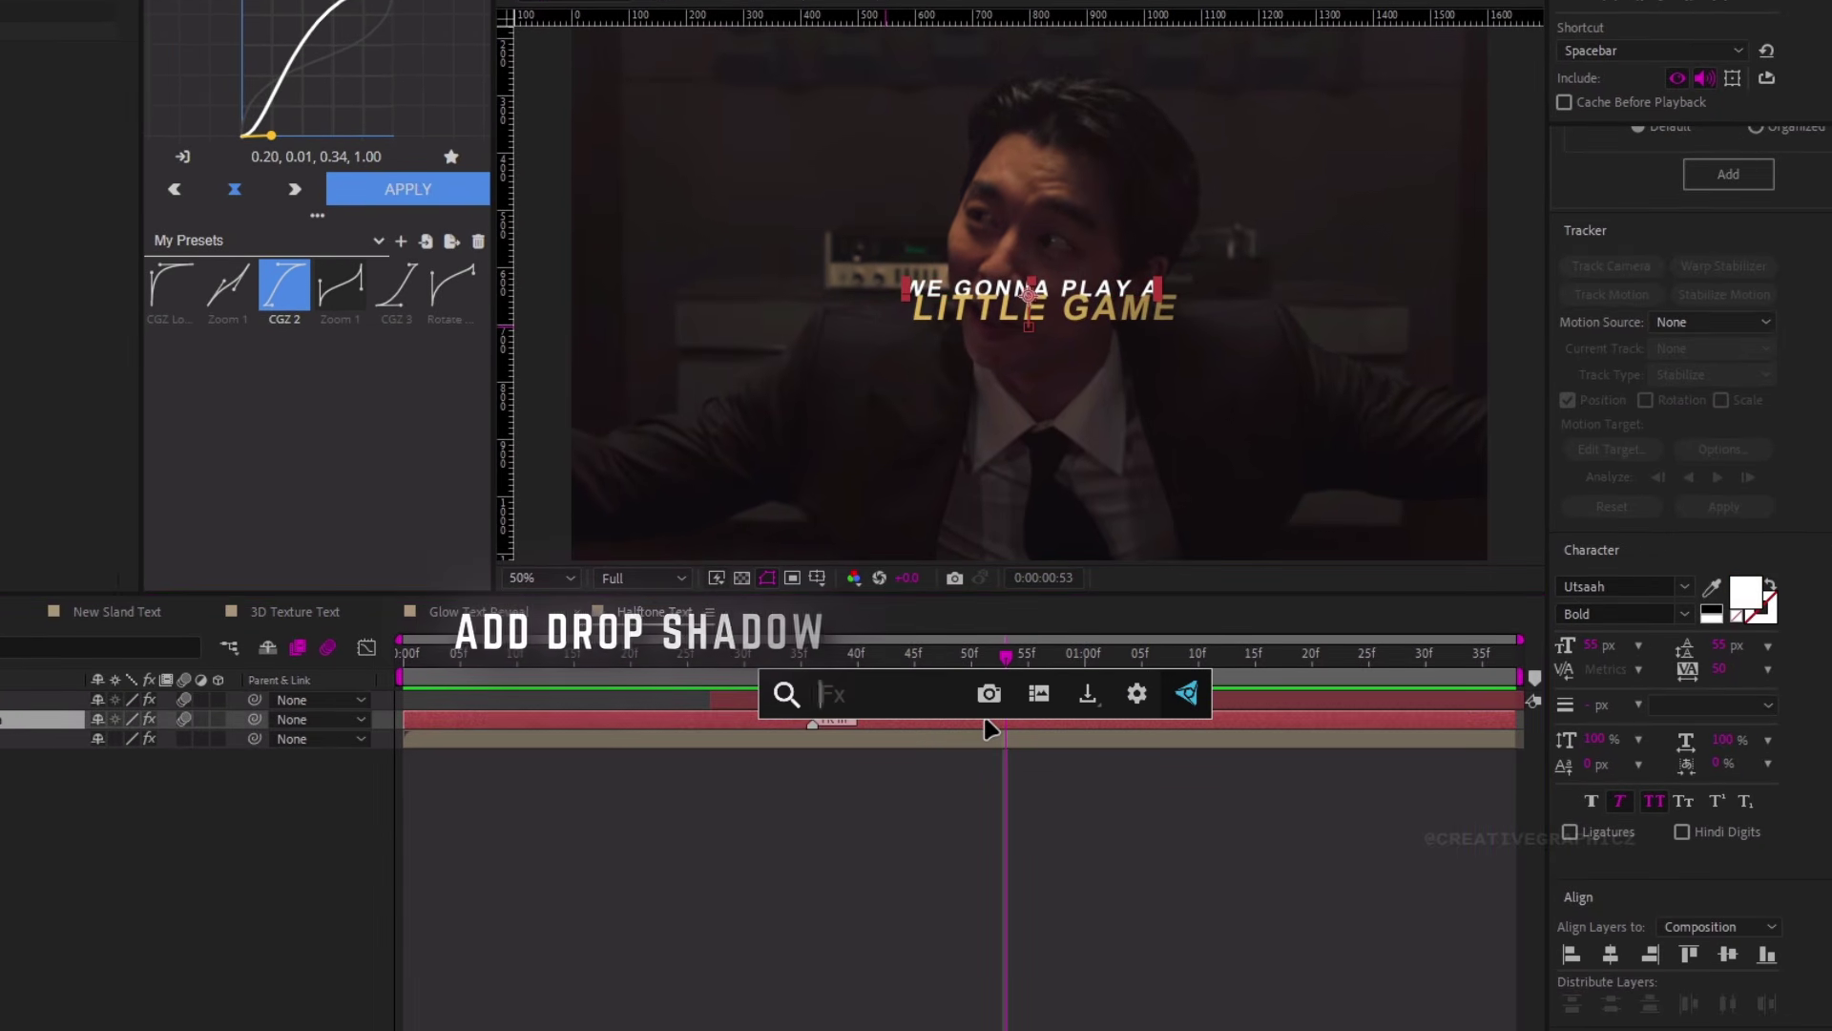
{"action": "type", "text": "drop"}
{"action": "key", "text": "Return"}
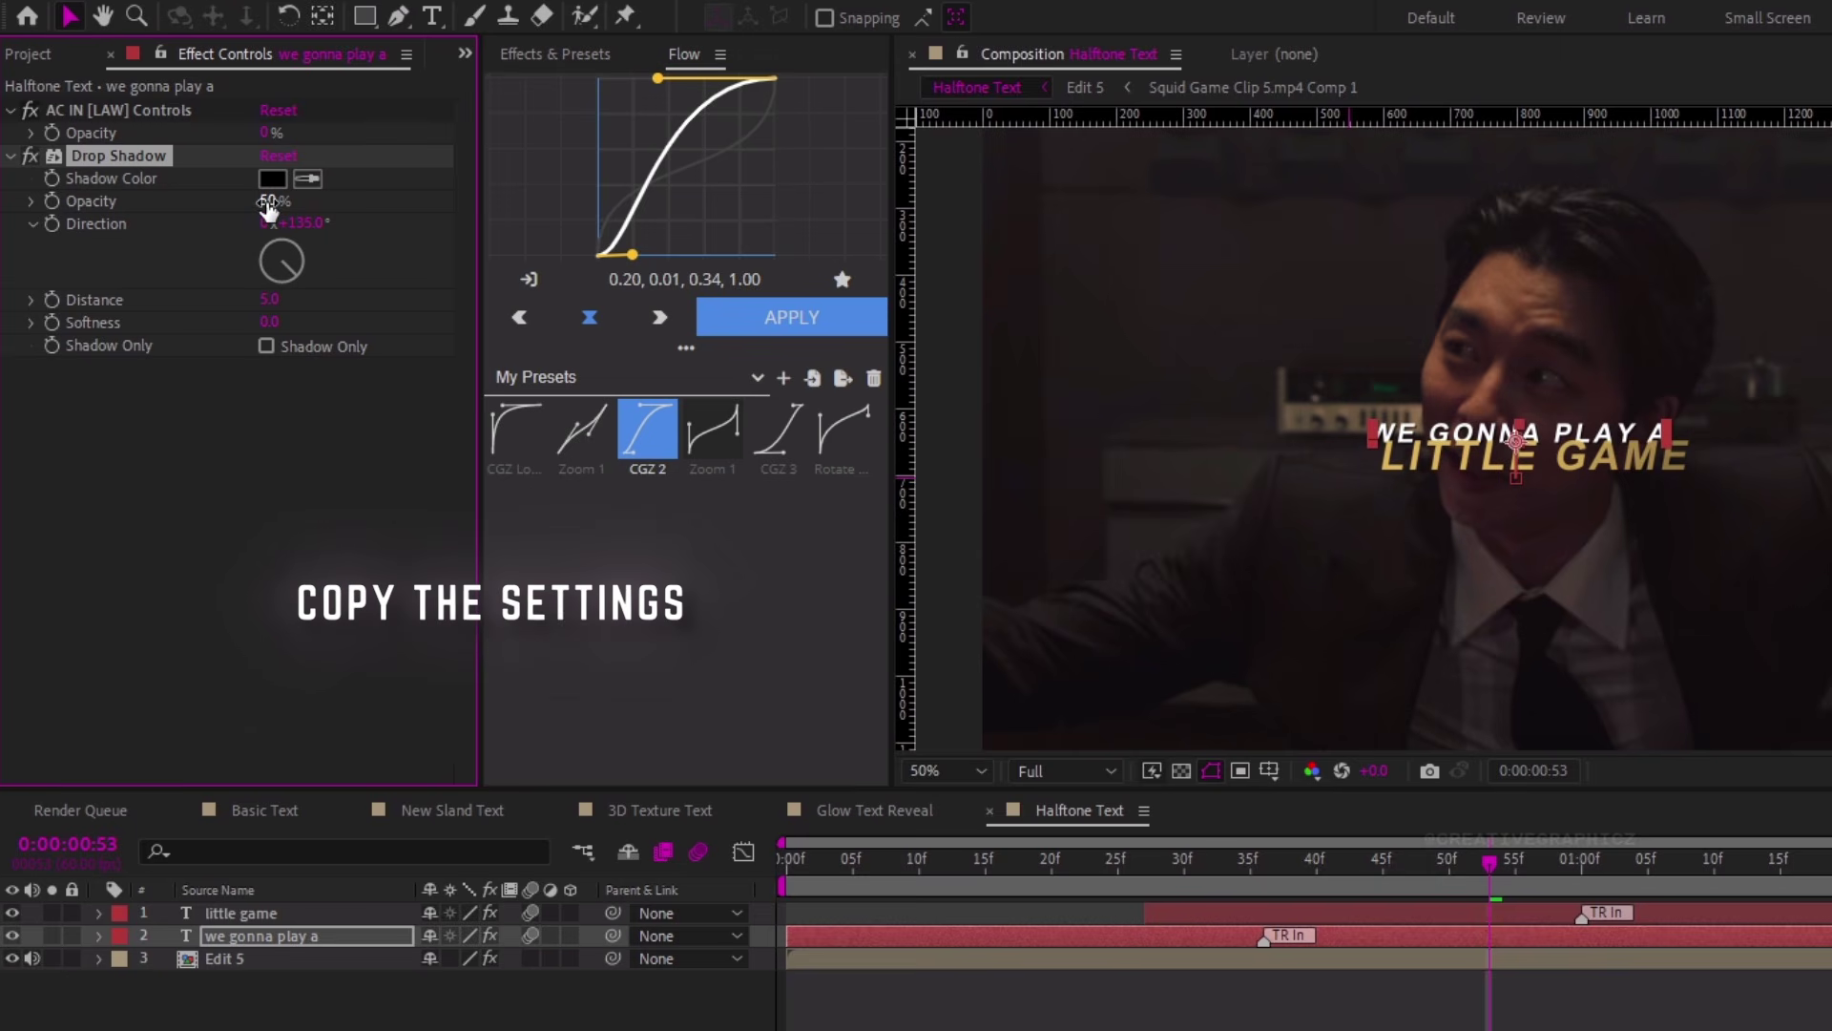
{"action": "left_click", "coordinate": [270, 299]}
{"action": "type", "text": "7"}
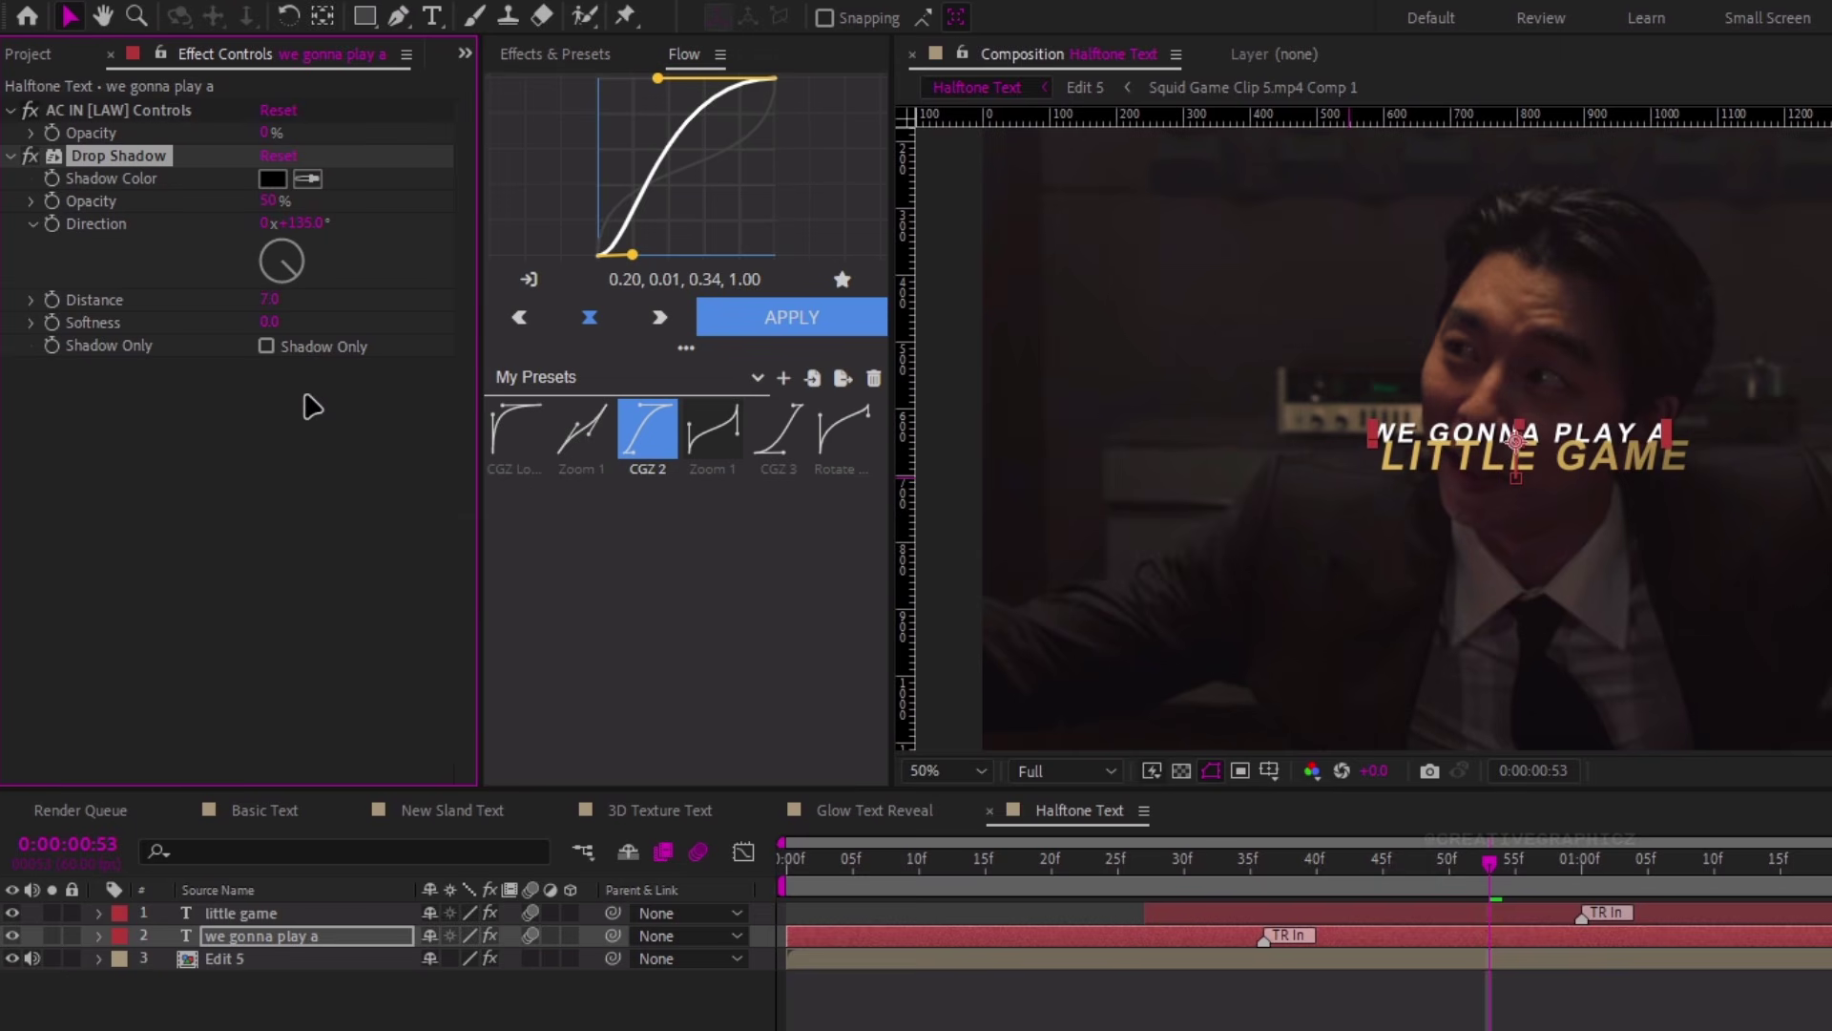
Add Bevel Alpha to the "we gonna play a" layer with an Edge Thickness of 4.5
{"action": "key", "text": "ctrl+space"}
{"action": "type", "text": "beve"}
{"action": "key", "text": "Return"}
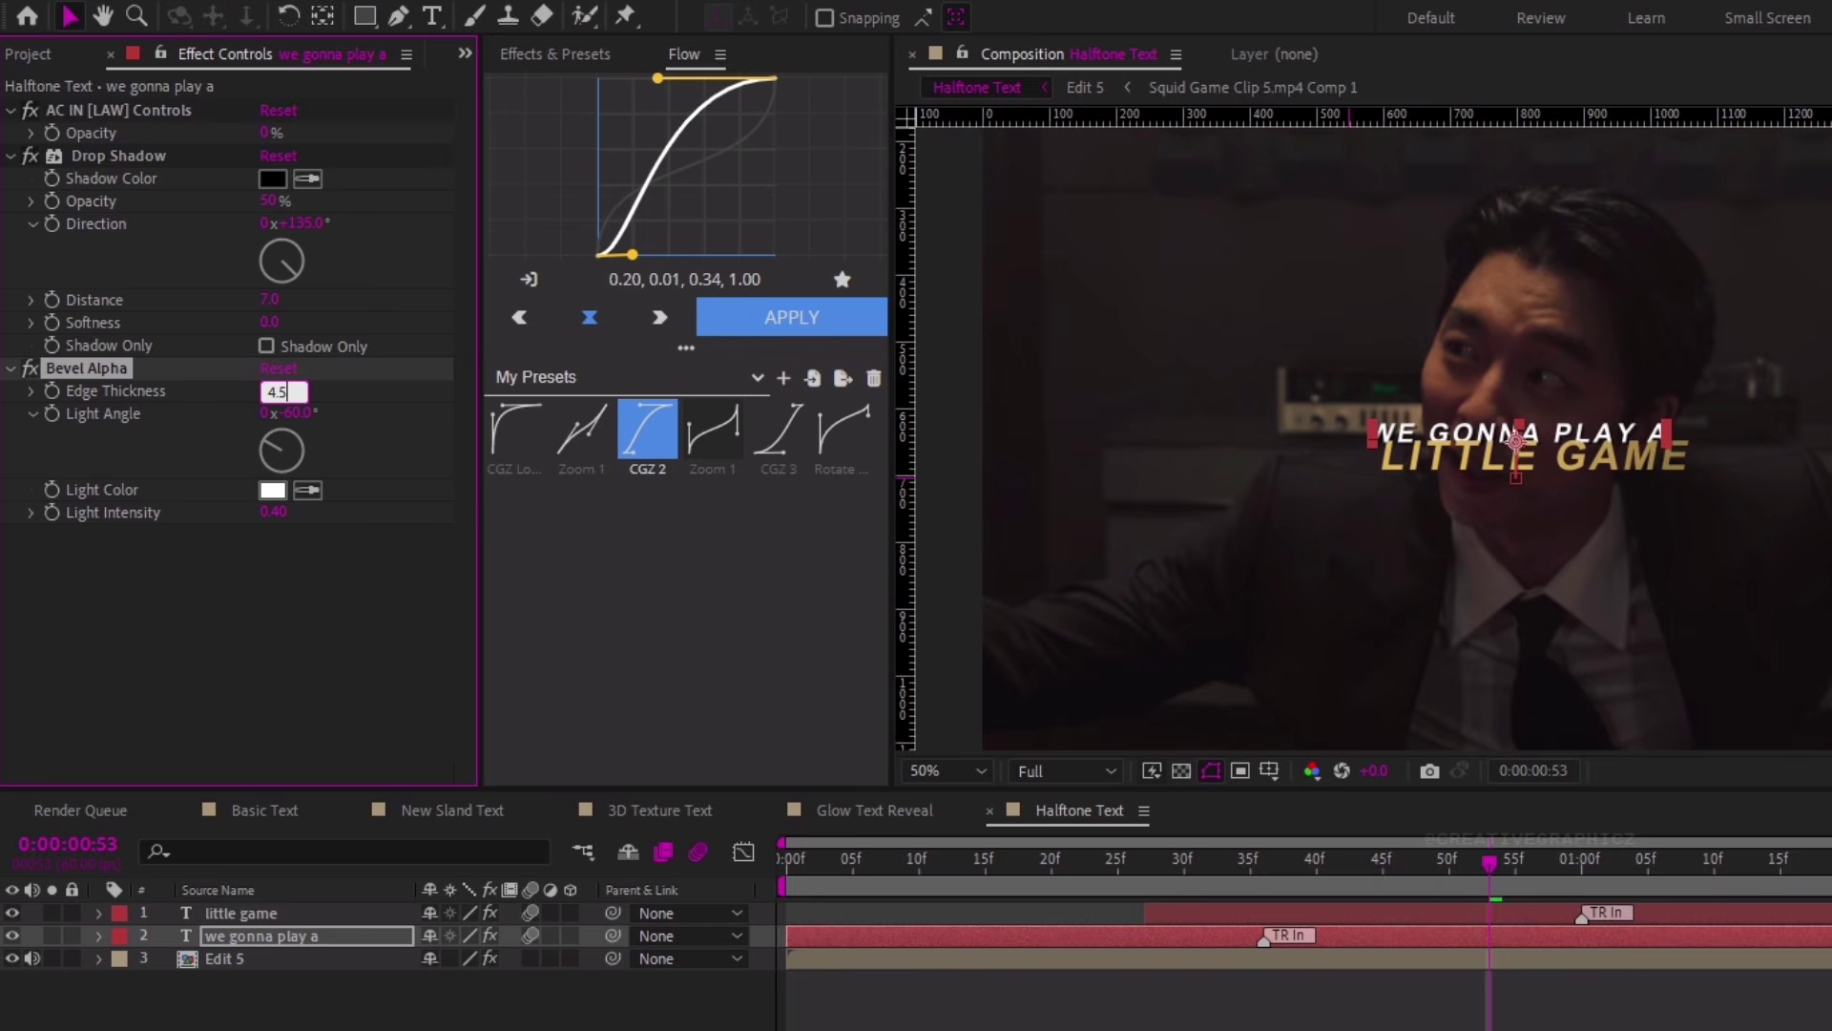
Add Deep Glow to the "we gonna play a" layer with Exposure 0.4 and Unmult enabled
{"action": "key", "text": "ctrl+space"}
{"action": "type", "text": "ee"}
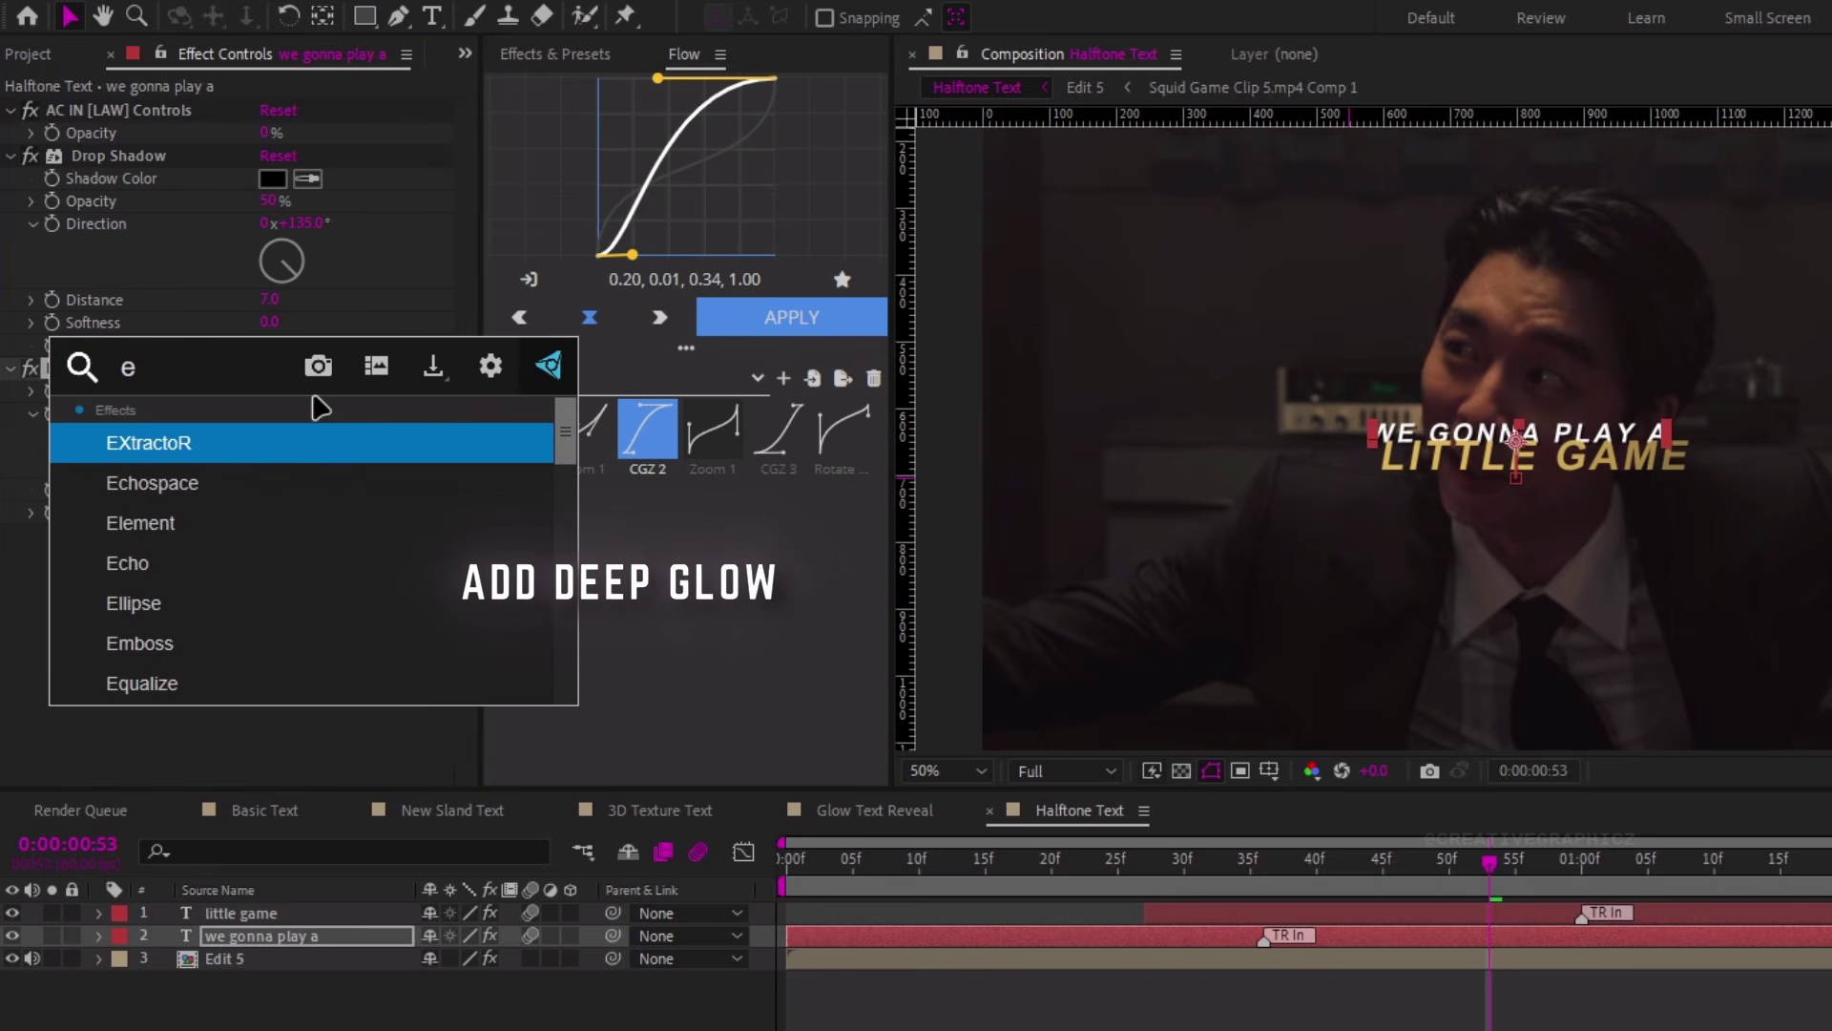
{"action": "key", "text": "BackSpace"}
{"action": "key", "text": "BackSpace"}
{"action": "type", "text": "dee"}
{"action": "key", "text": "Return"}
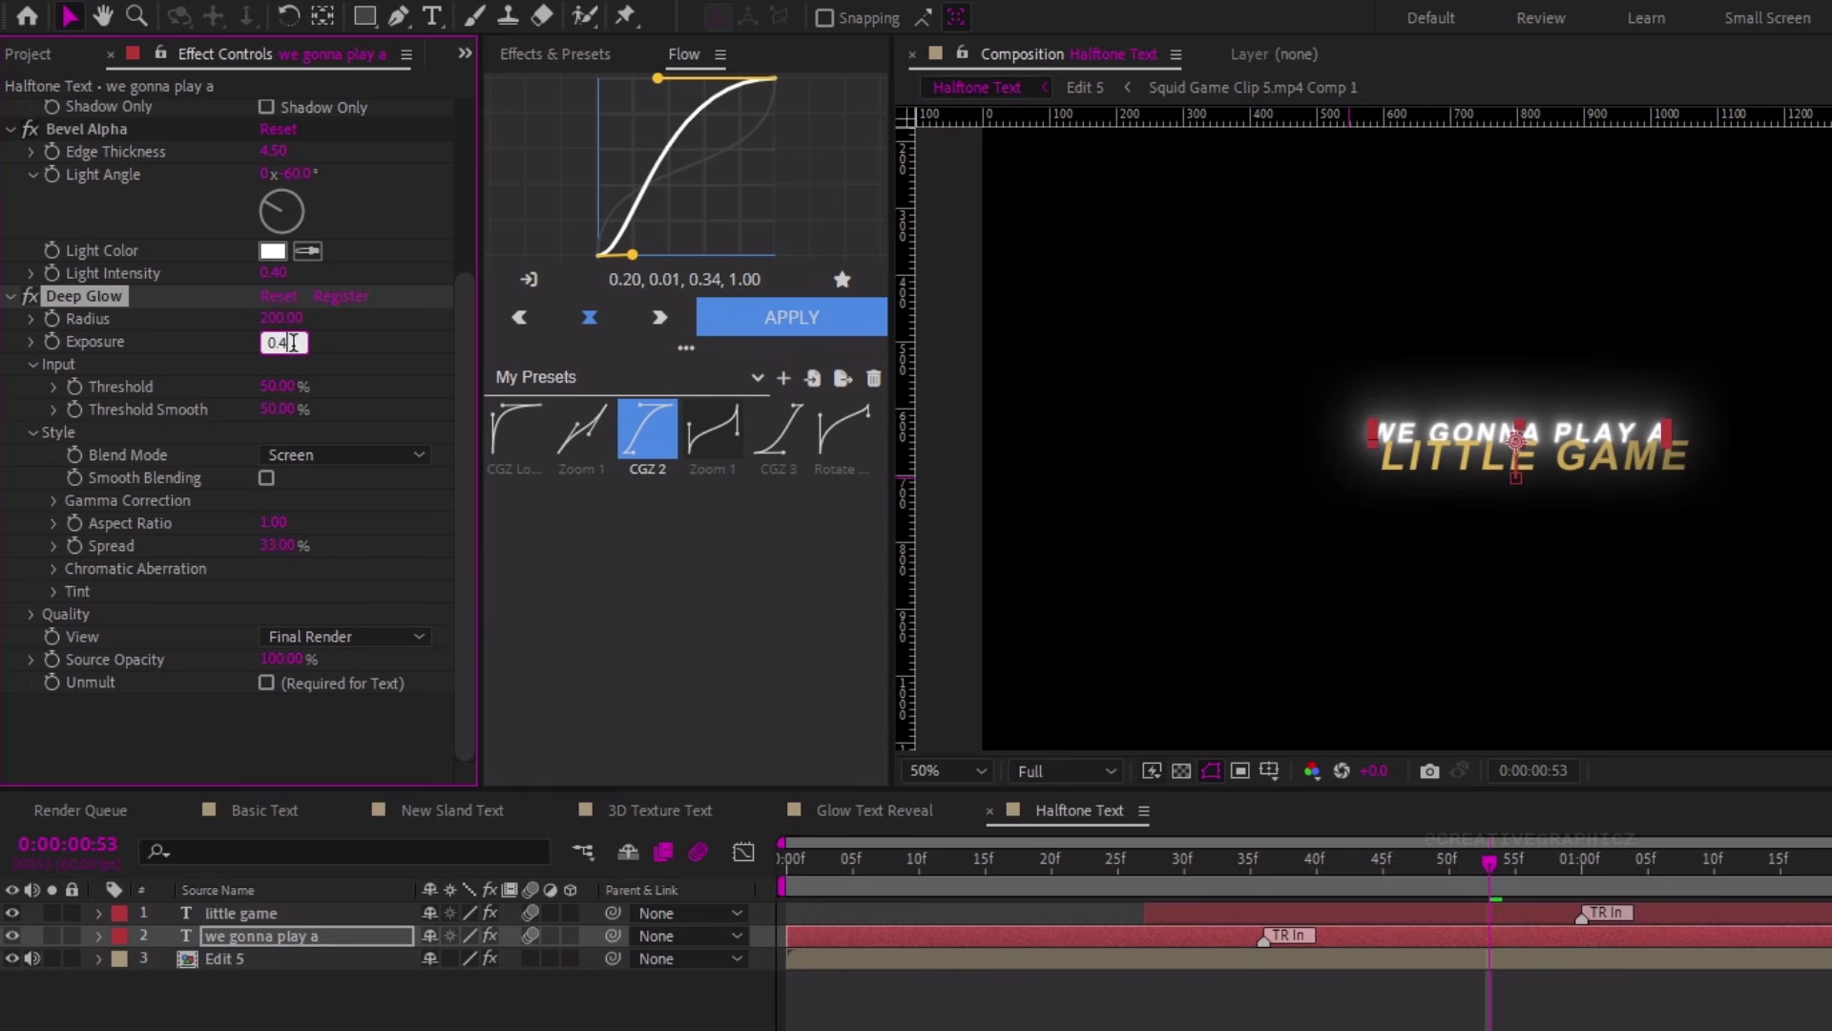
{"action": "left_click", "coordinate": [266, 682]}
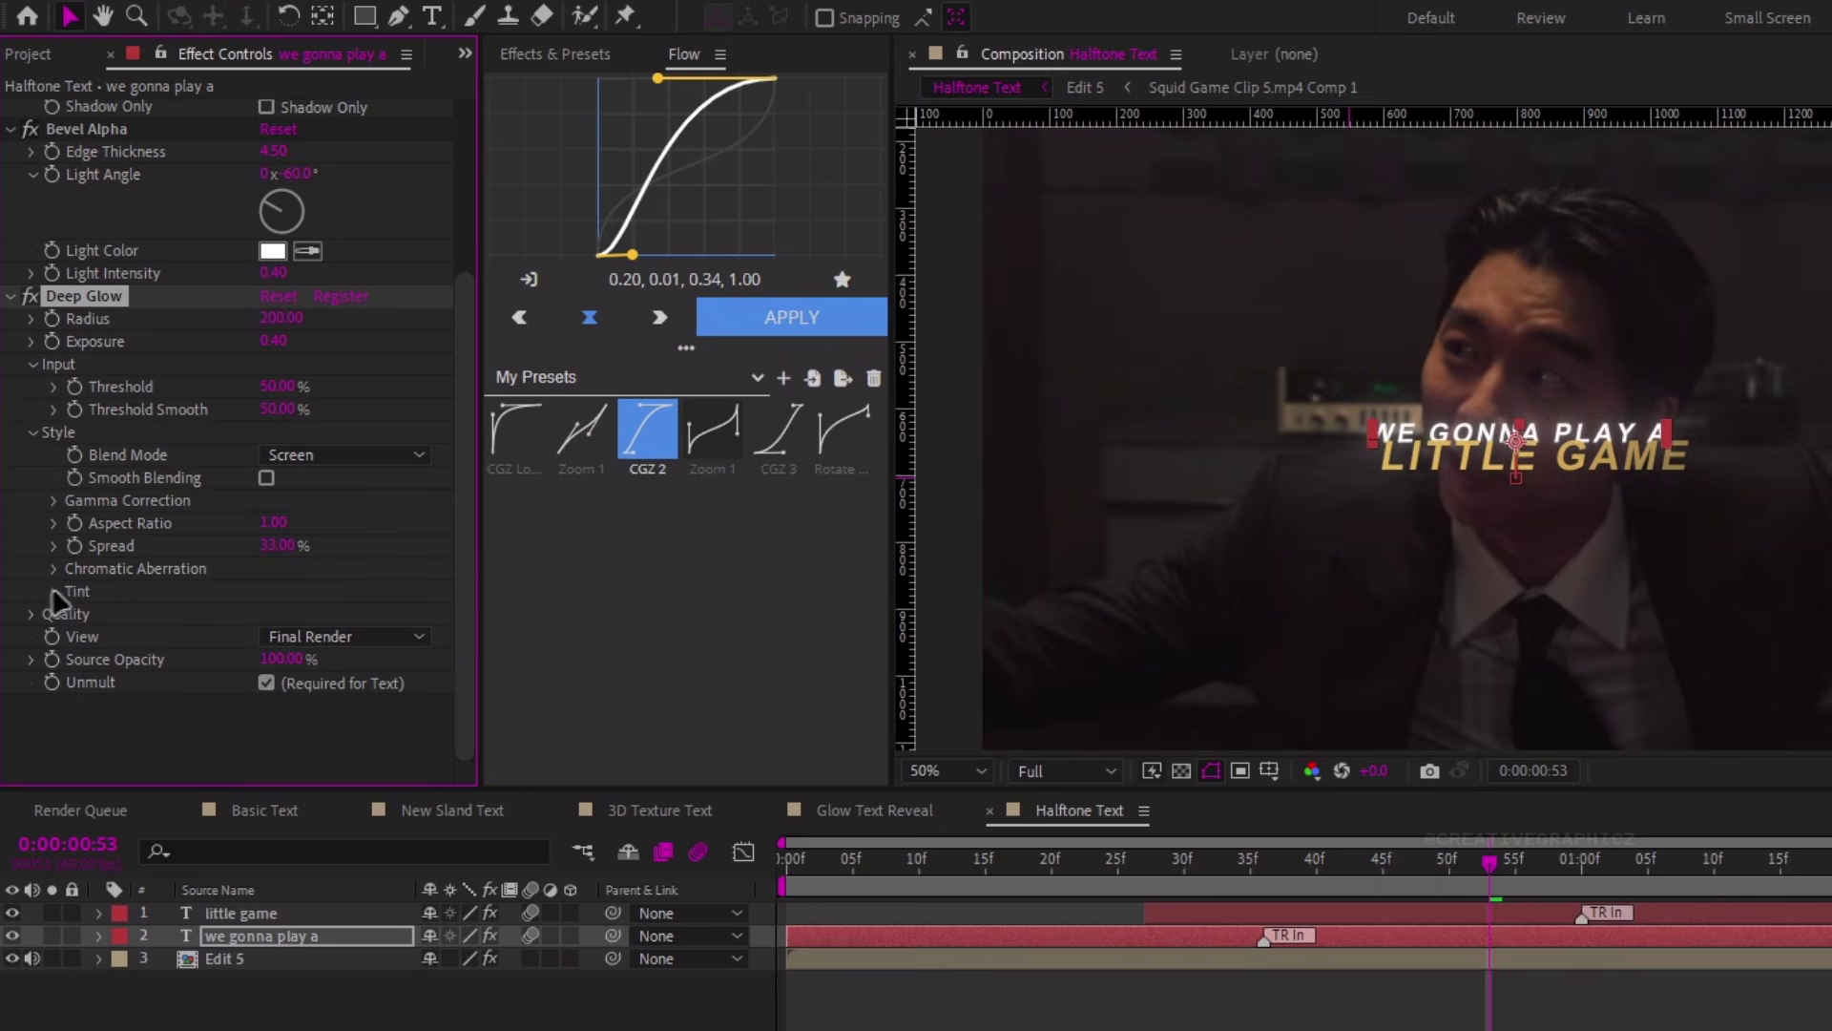
Enable the Deep Glow tint on "we gonna play a" in Overlay mode and choose a muted beige tint colour
{"action": "left_click", "coordinate": [54, 591]}
{"action": "scroll", "coordinate": [1346, 472], "scroll_direction": "up", "scroll_amount": 2}
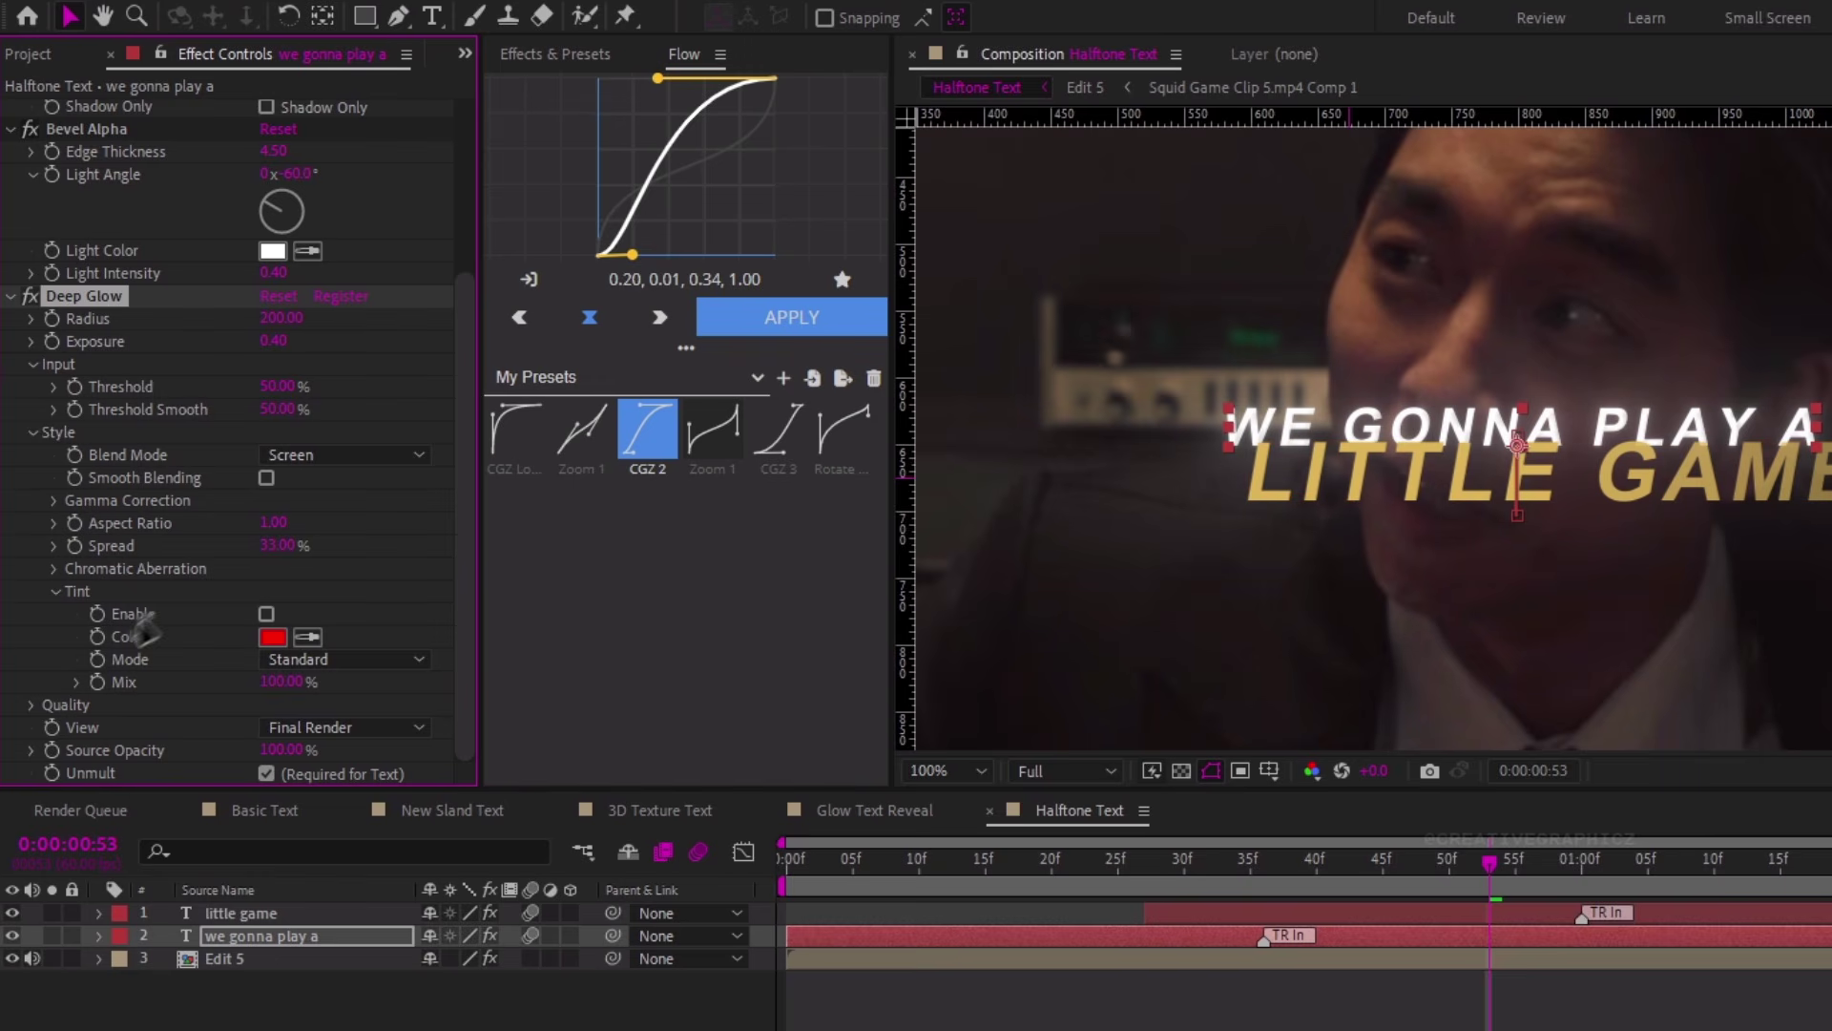
{"action": "left_click", "coordinate": [296, 660]}
{"action": "left_click", "coordinate": [315, 719]}
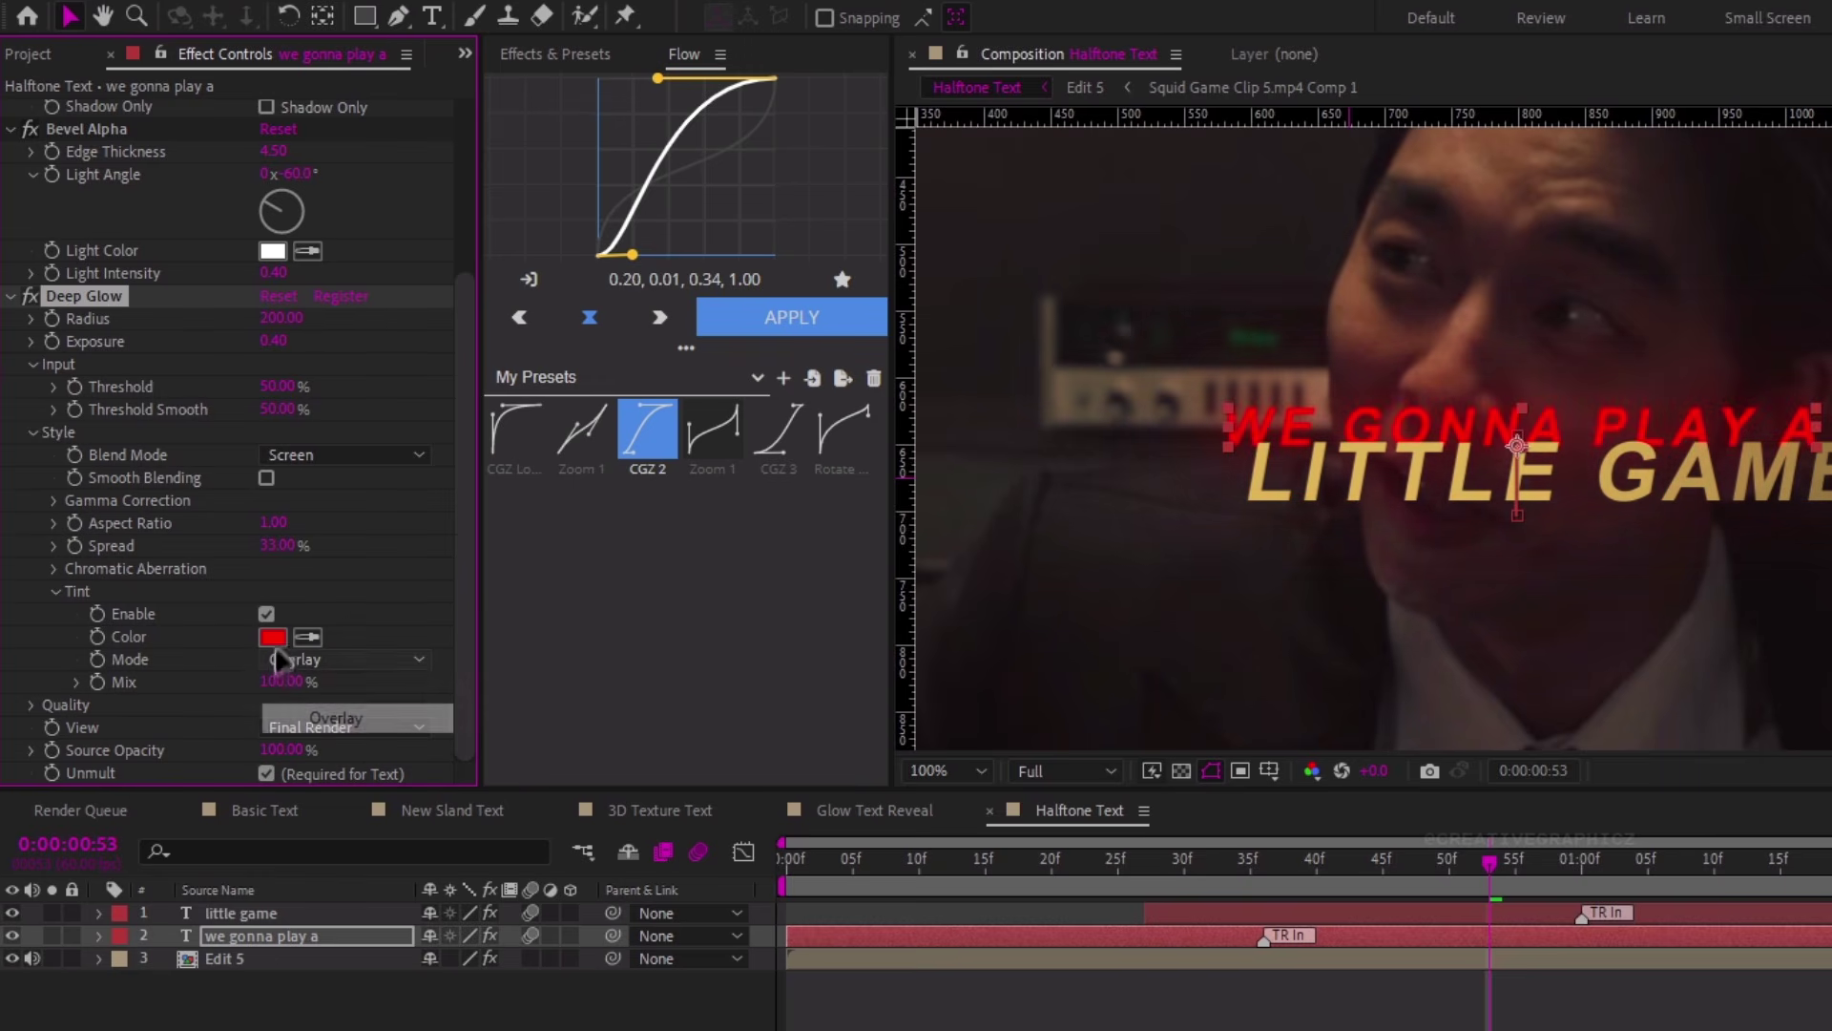
{"action": "left_click", "coordinate": [273, 637]}
{"action": "left_click_drag", "start_coordinate": [722, 647], "coordinate": [714, 849]}
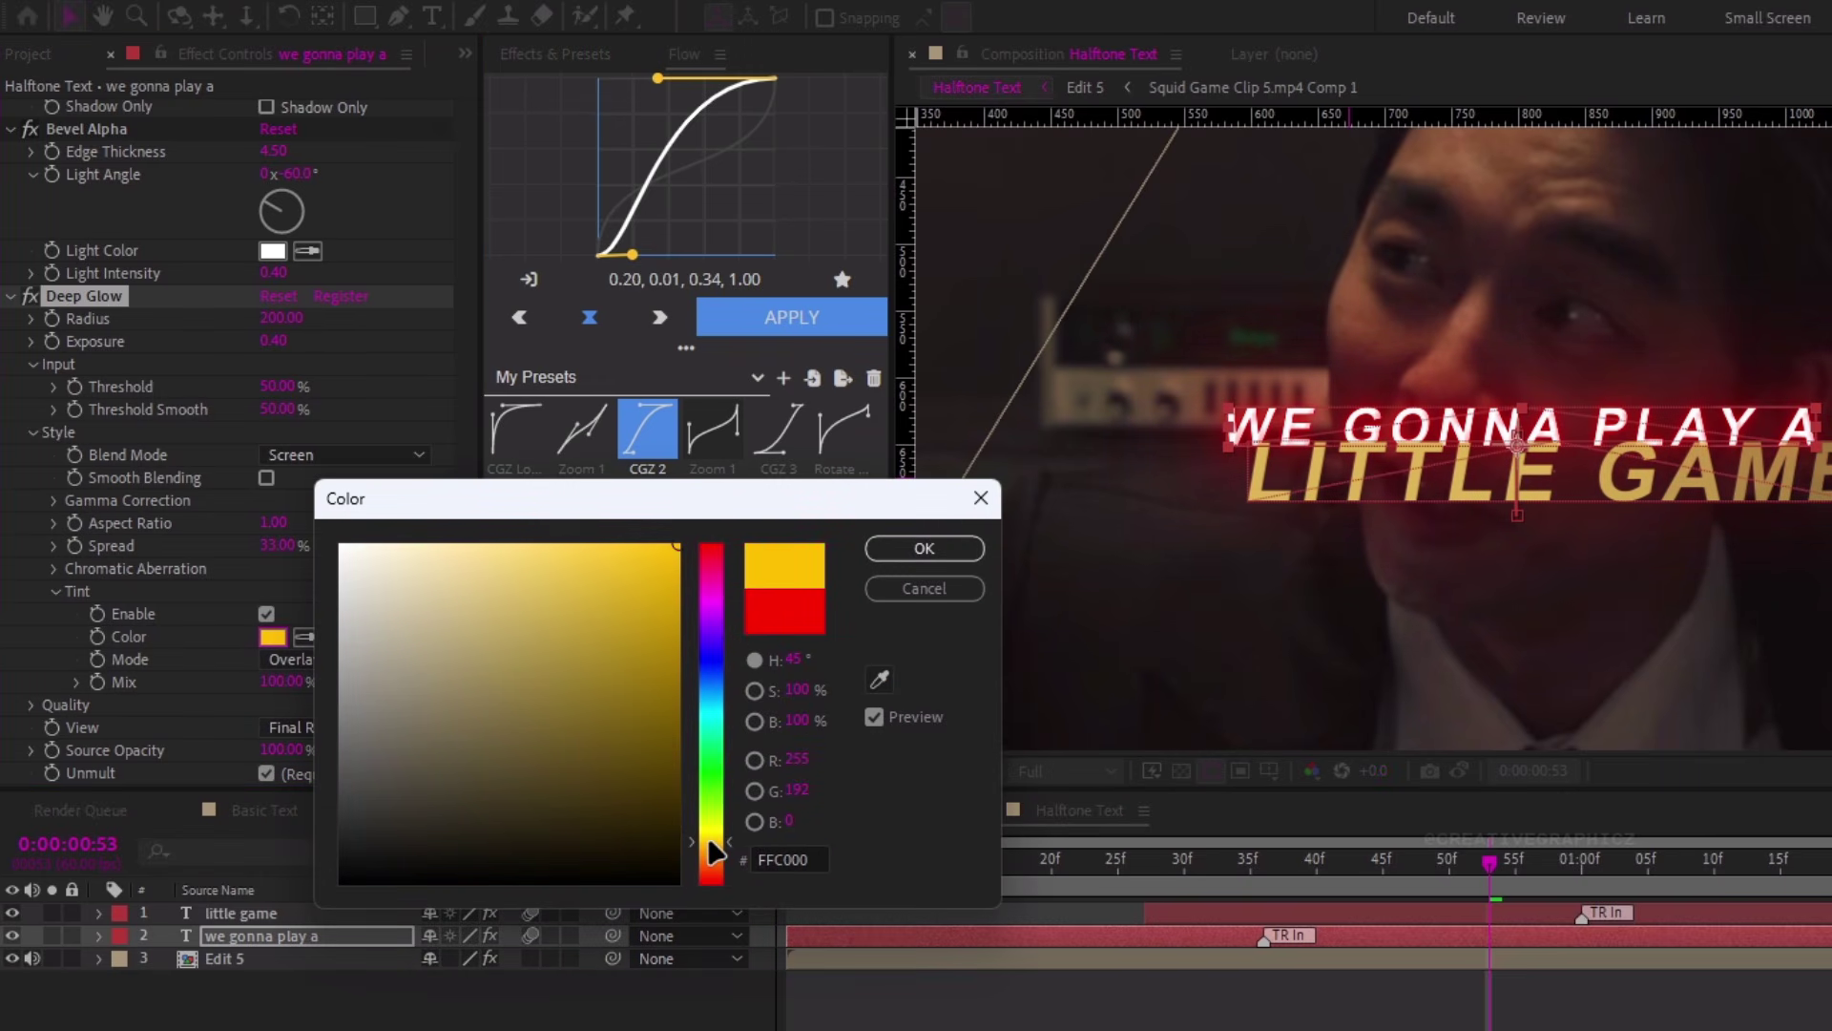
{"action": "left_click_drag", "start_coordinate": [514, 654], "coordinate": [438, 640]}
{"action": "left_click", "coordinate": [886, 550]}
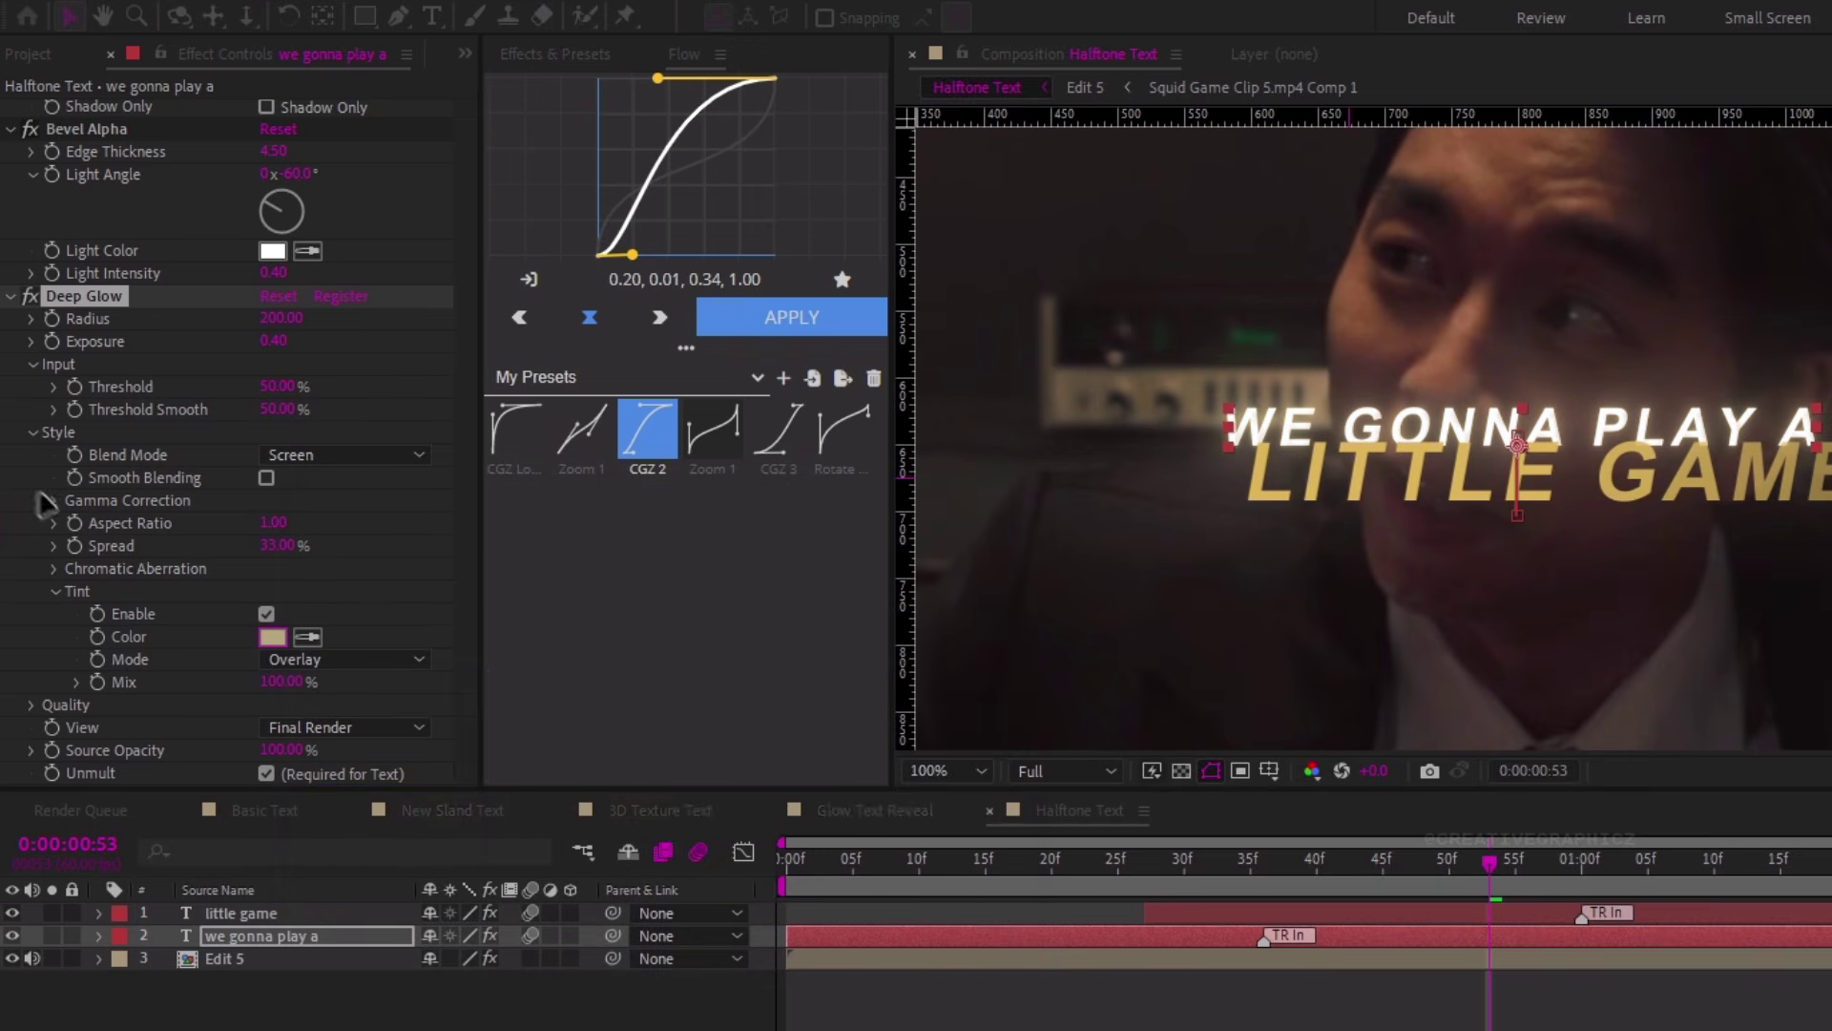
Add a second Drop Shadow to the "we gonna play a" layer with Opacity 100%, Distance 7 and Softness 20
{"action": "key", "text": "ctrl+space"}
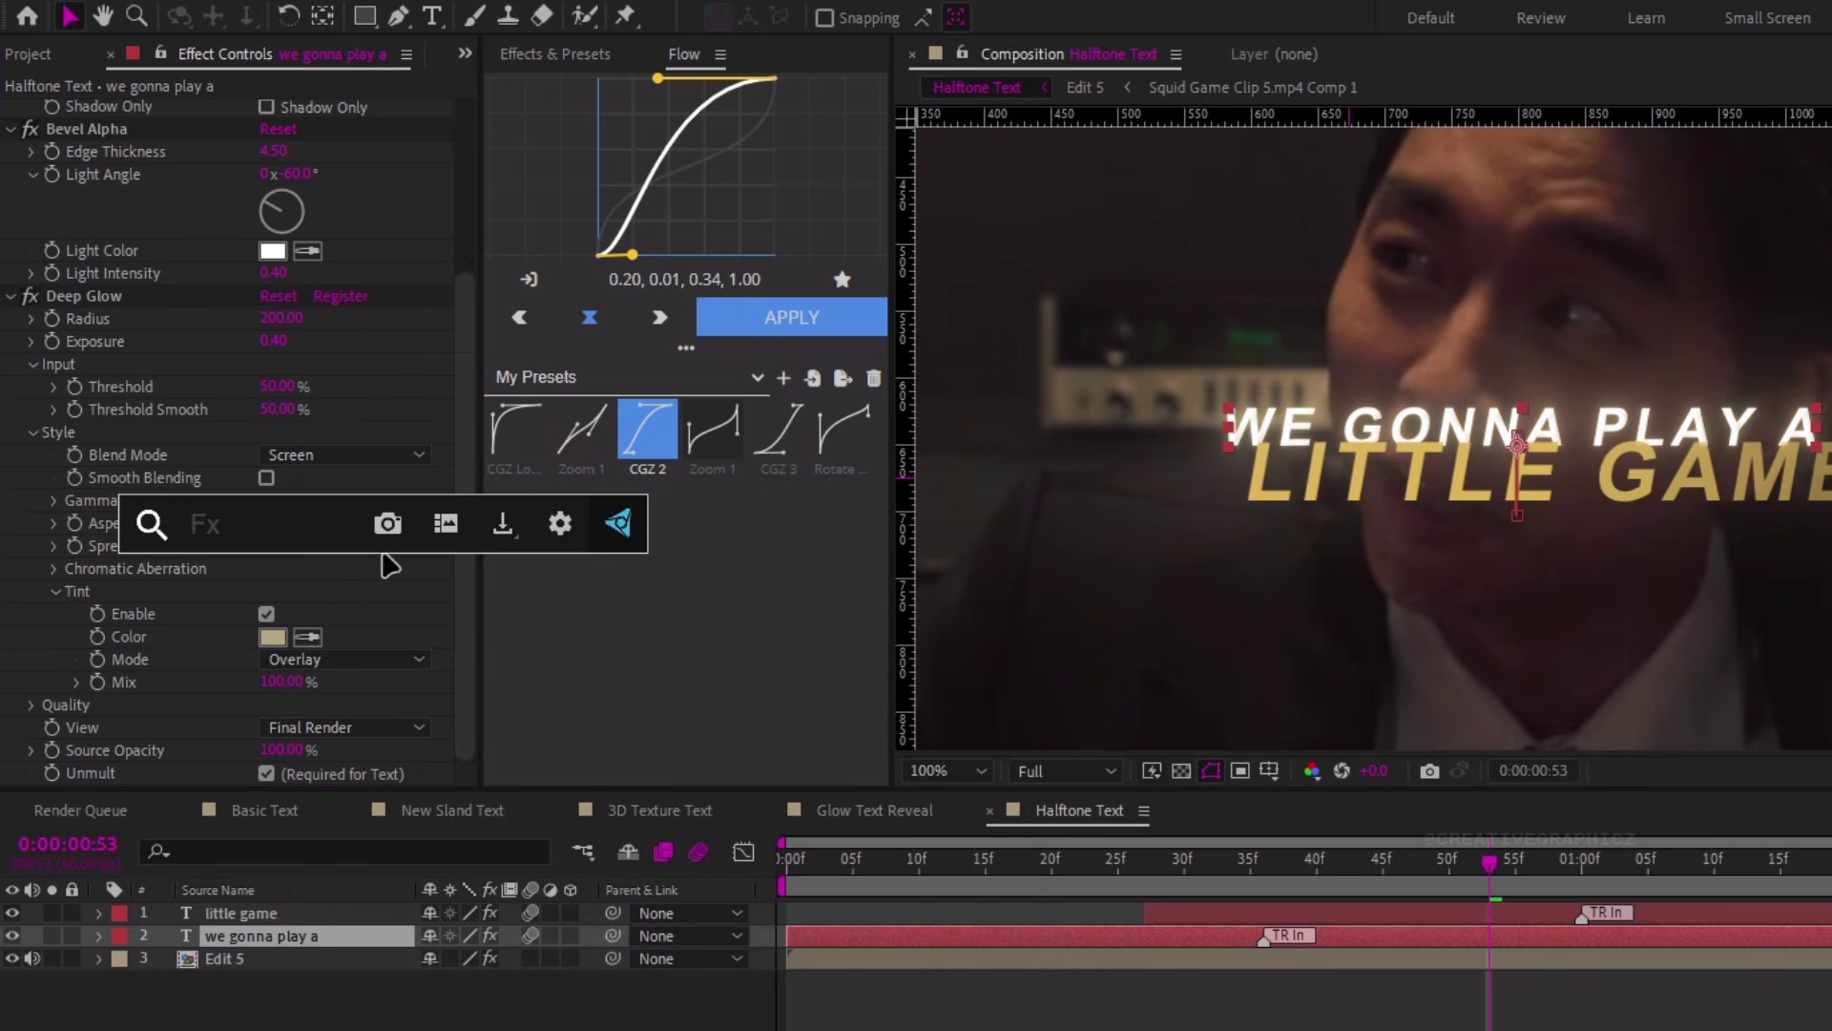
{"action": "type", "text": "drop"}
{"action": "key", "text": "Return"}
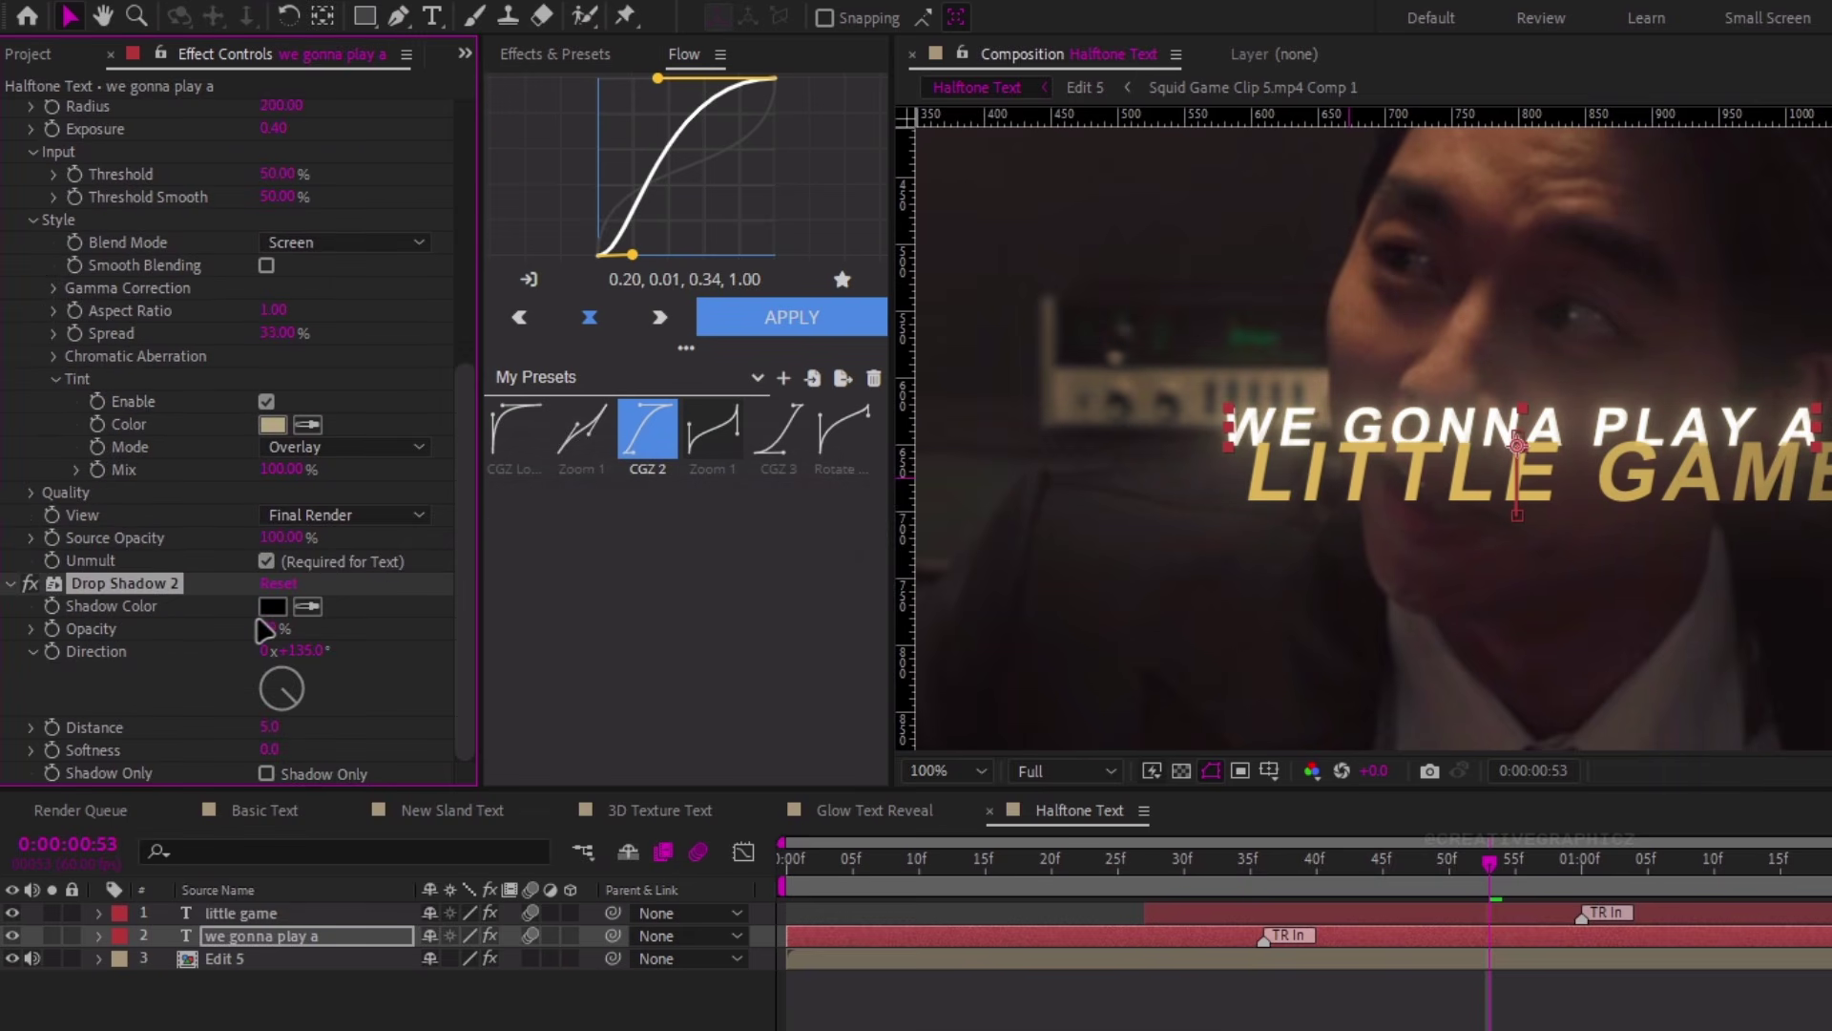
{"action": "left_click", "coordinate": [271, 727]}
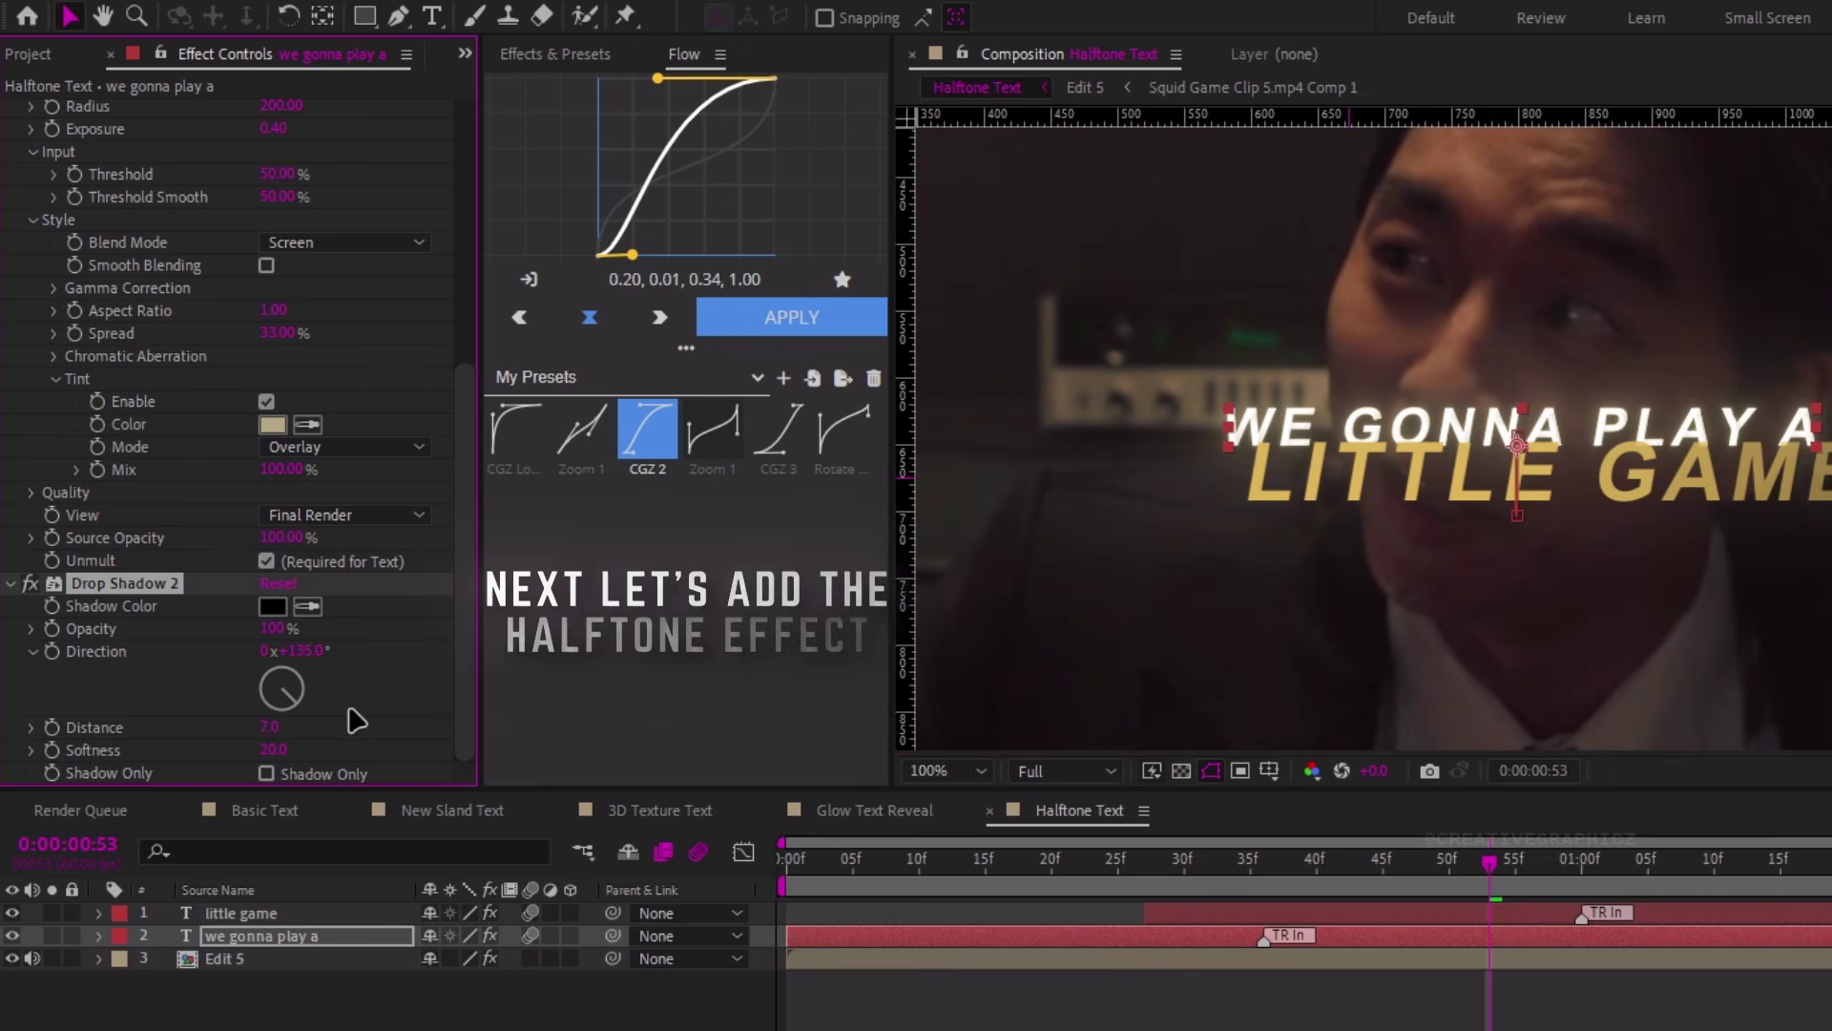
Add BCC Halftone to the "we gonna play a" layer with the RGB color scheme and an HT Scale of 3
{"action": "key", "text": "ctrl+space"}
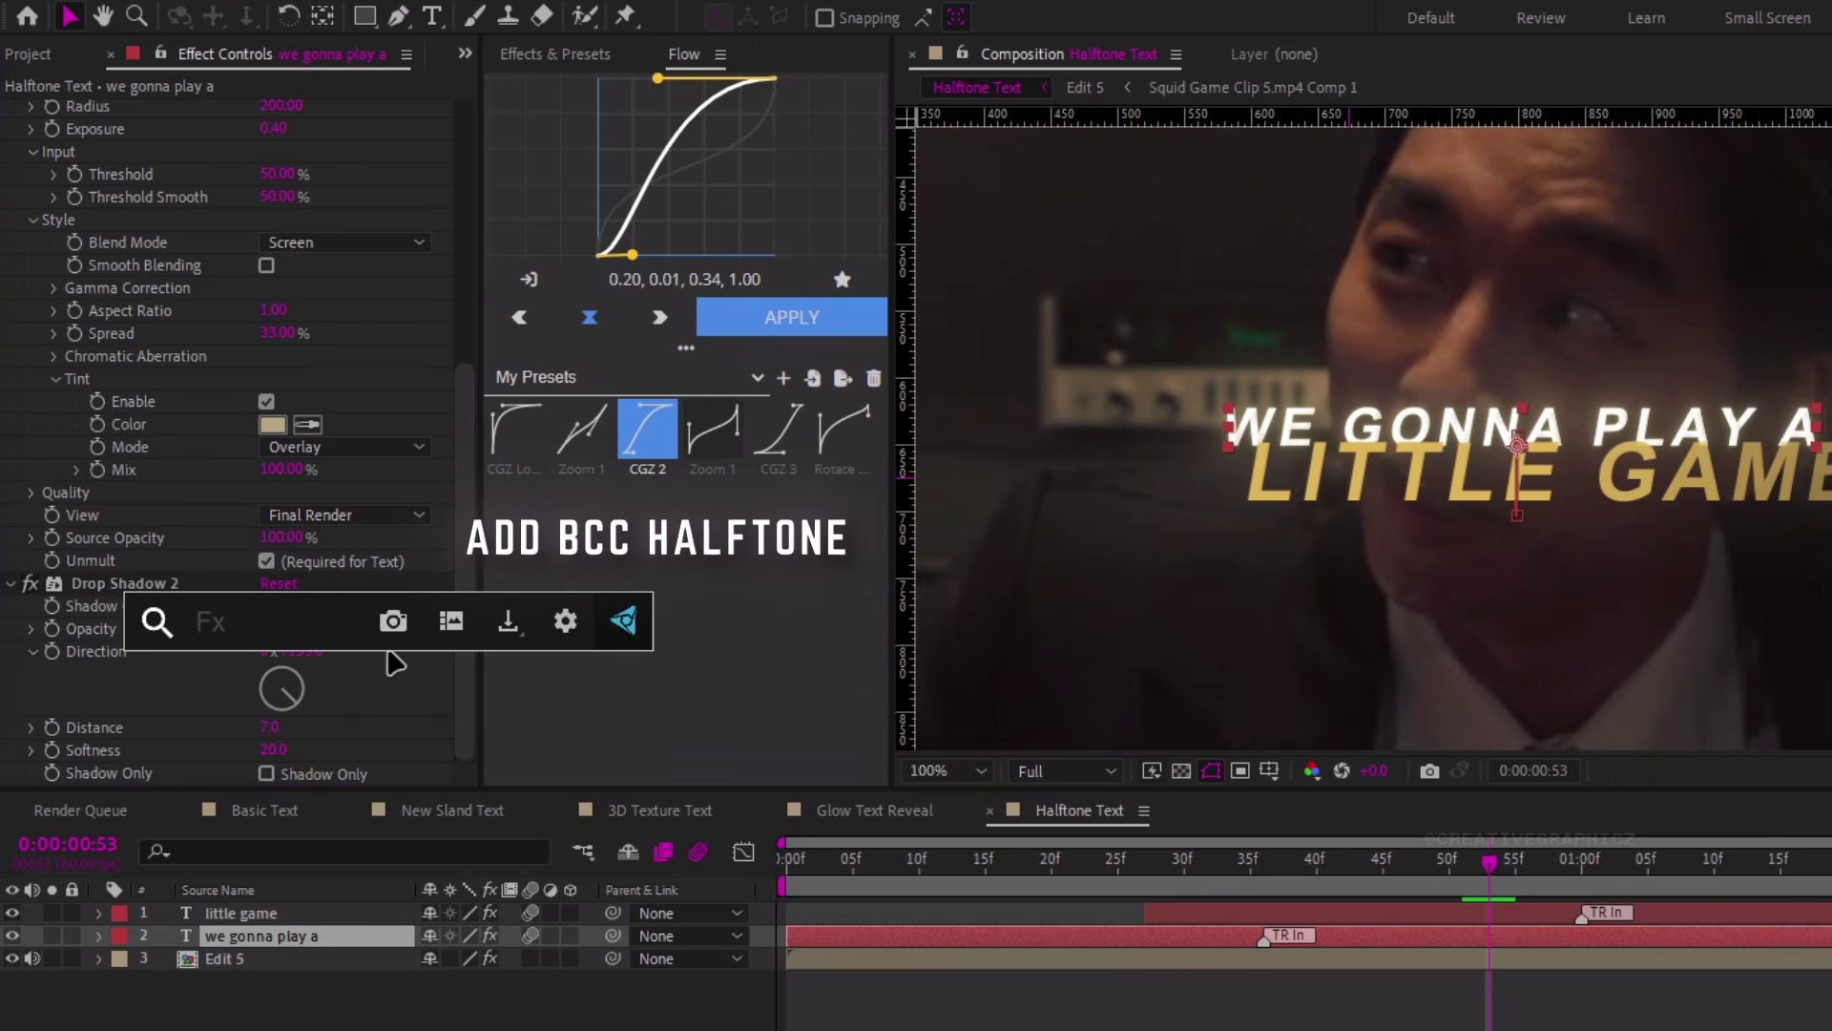
{"action": "type", "text": "bcc hal"}
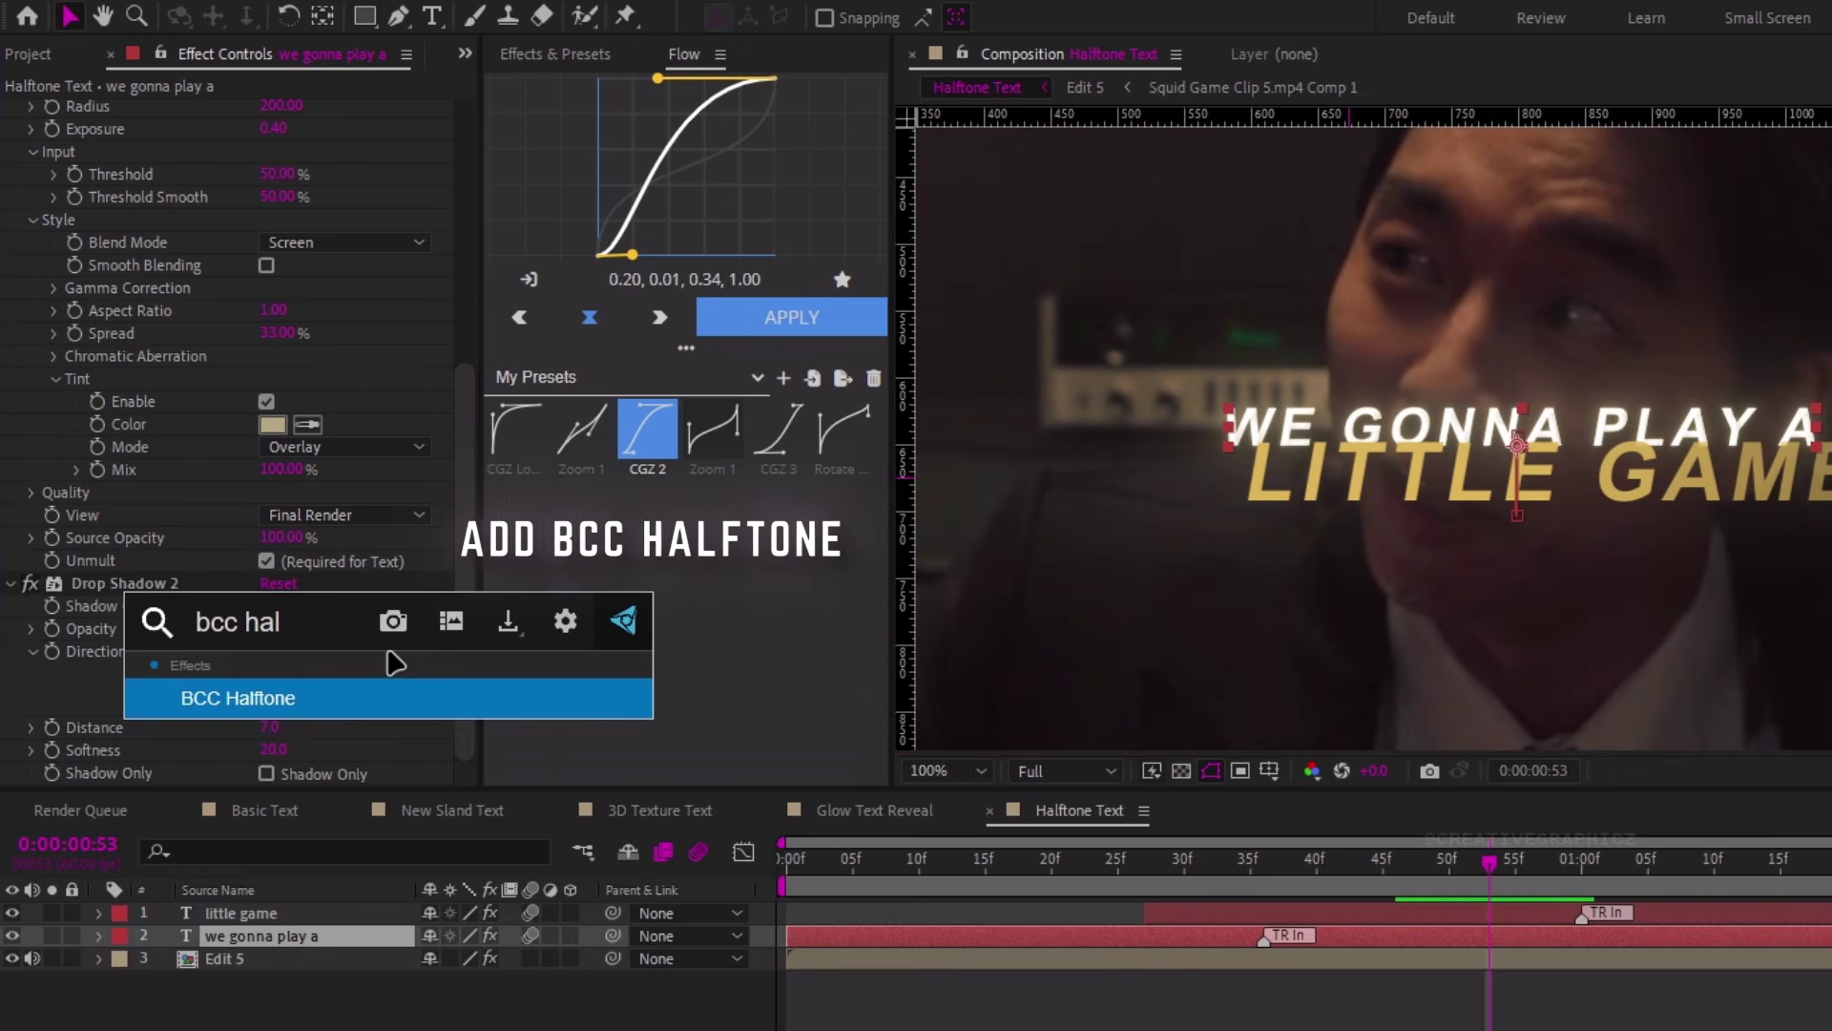
{"action": "key", "text": "Return"}
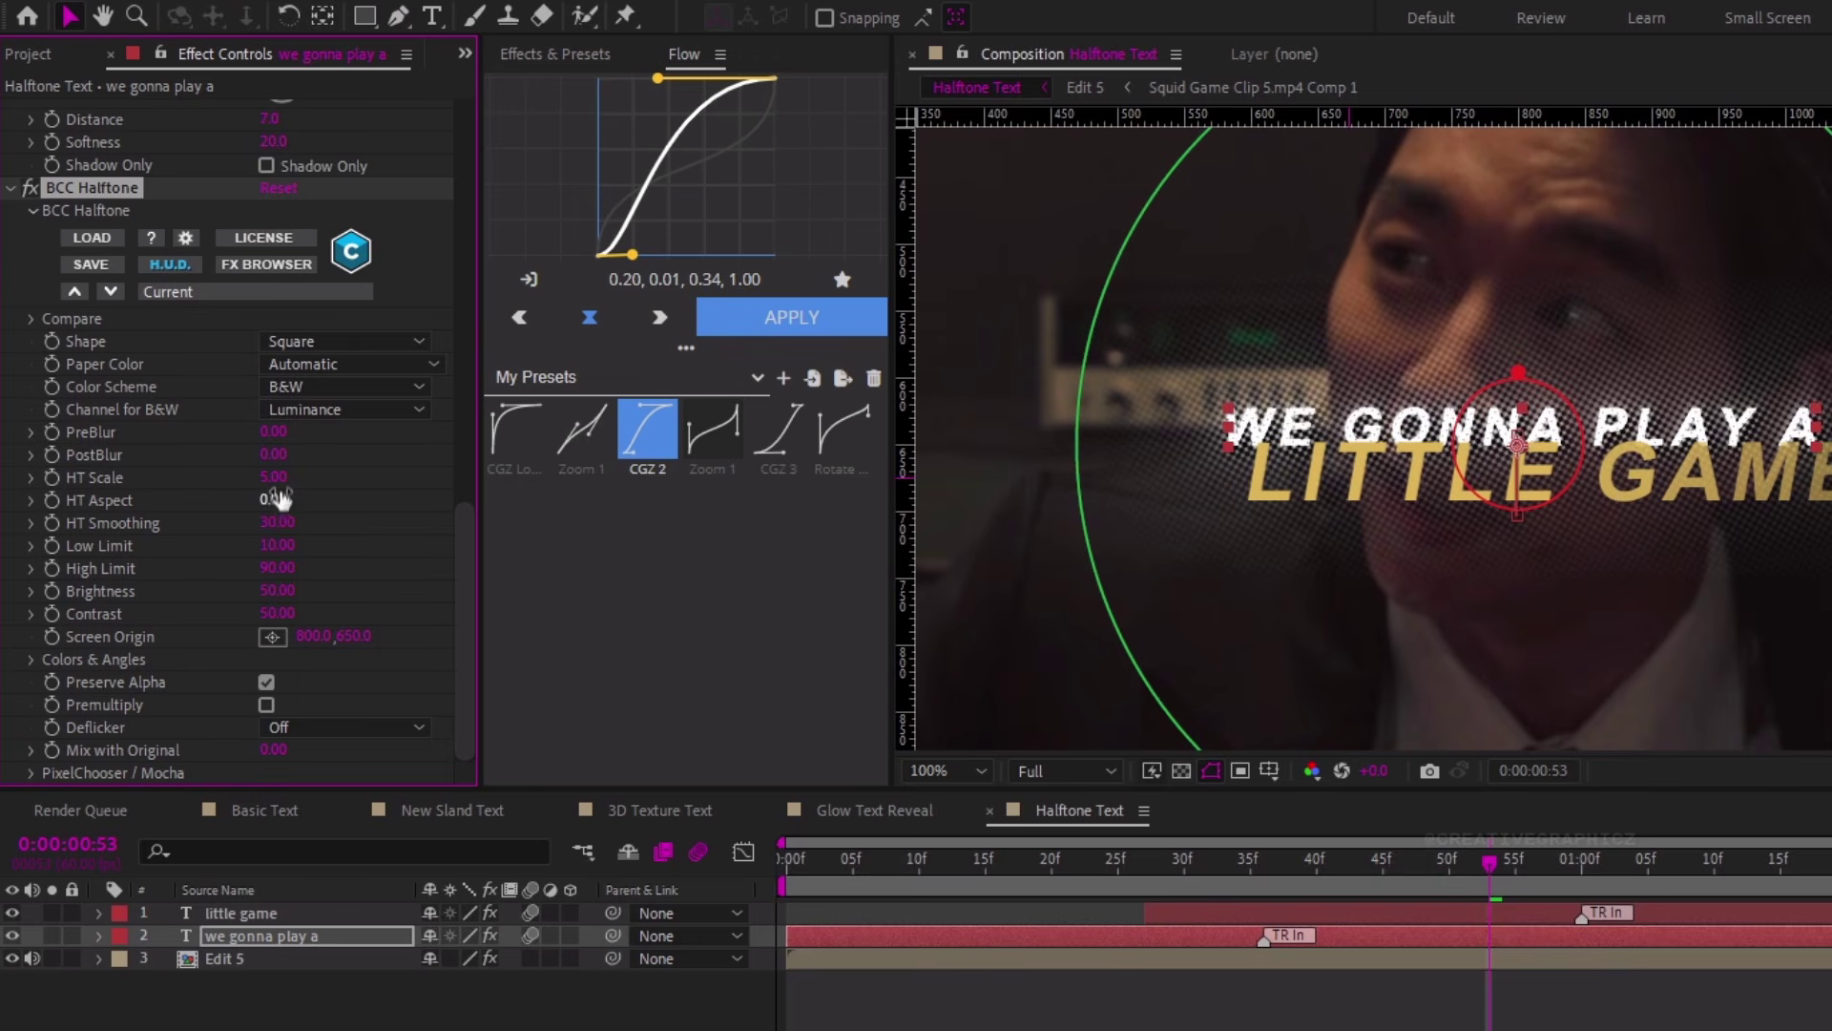
{"action": "left_click", "coordinate": [305, 386]}
{"action": "left_click", "coordinate": [342, 438]}
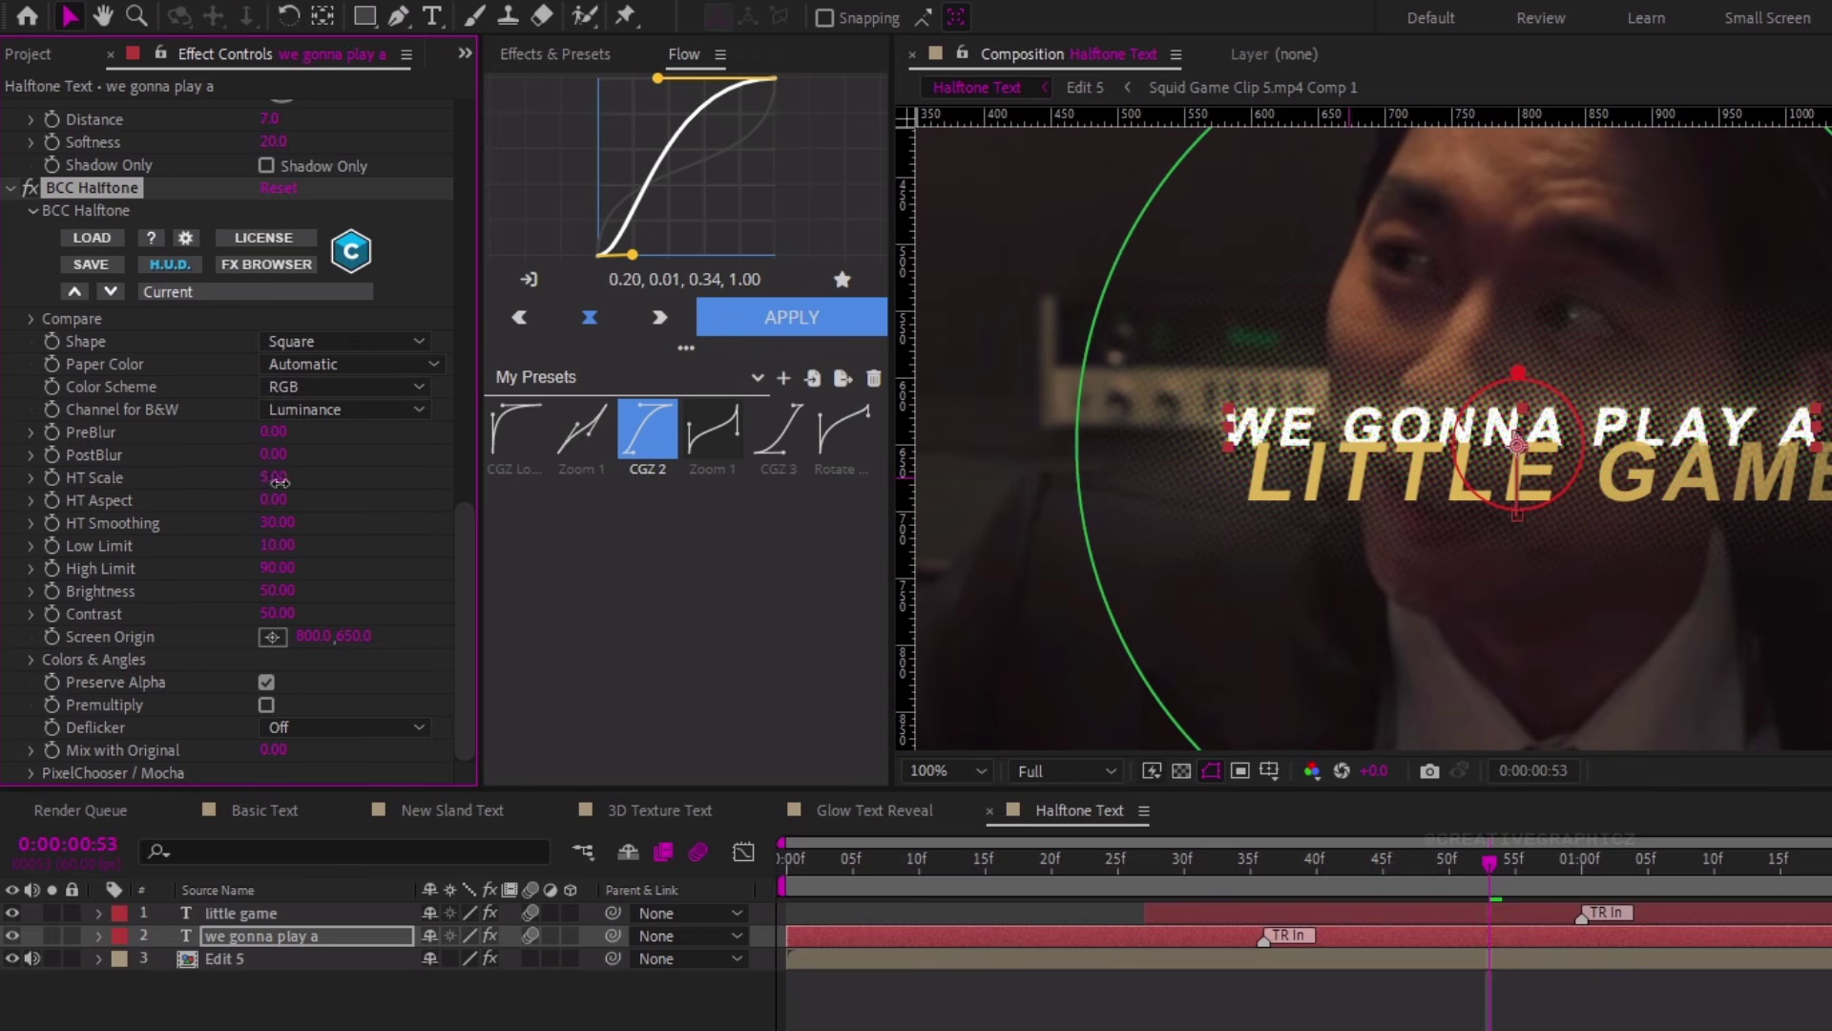
{"action": "type", "text": "3"}
{"action": "key", "text": "Return"}
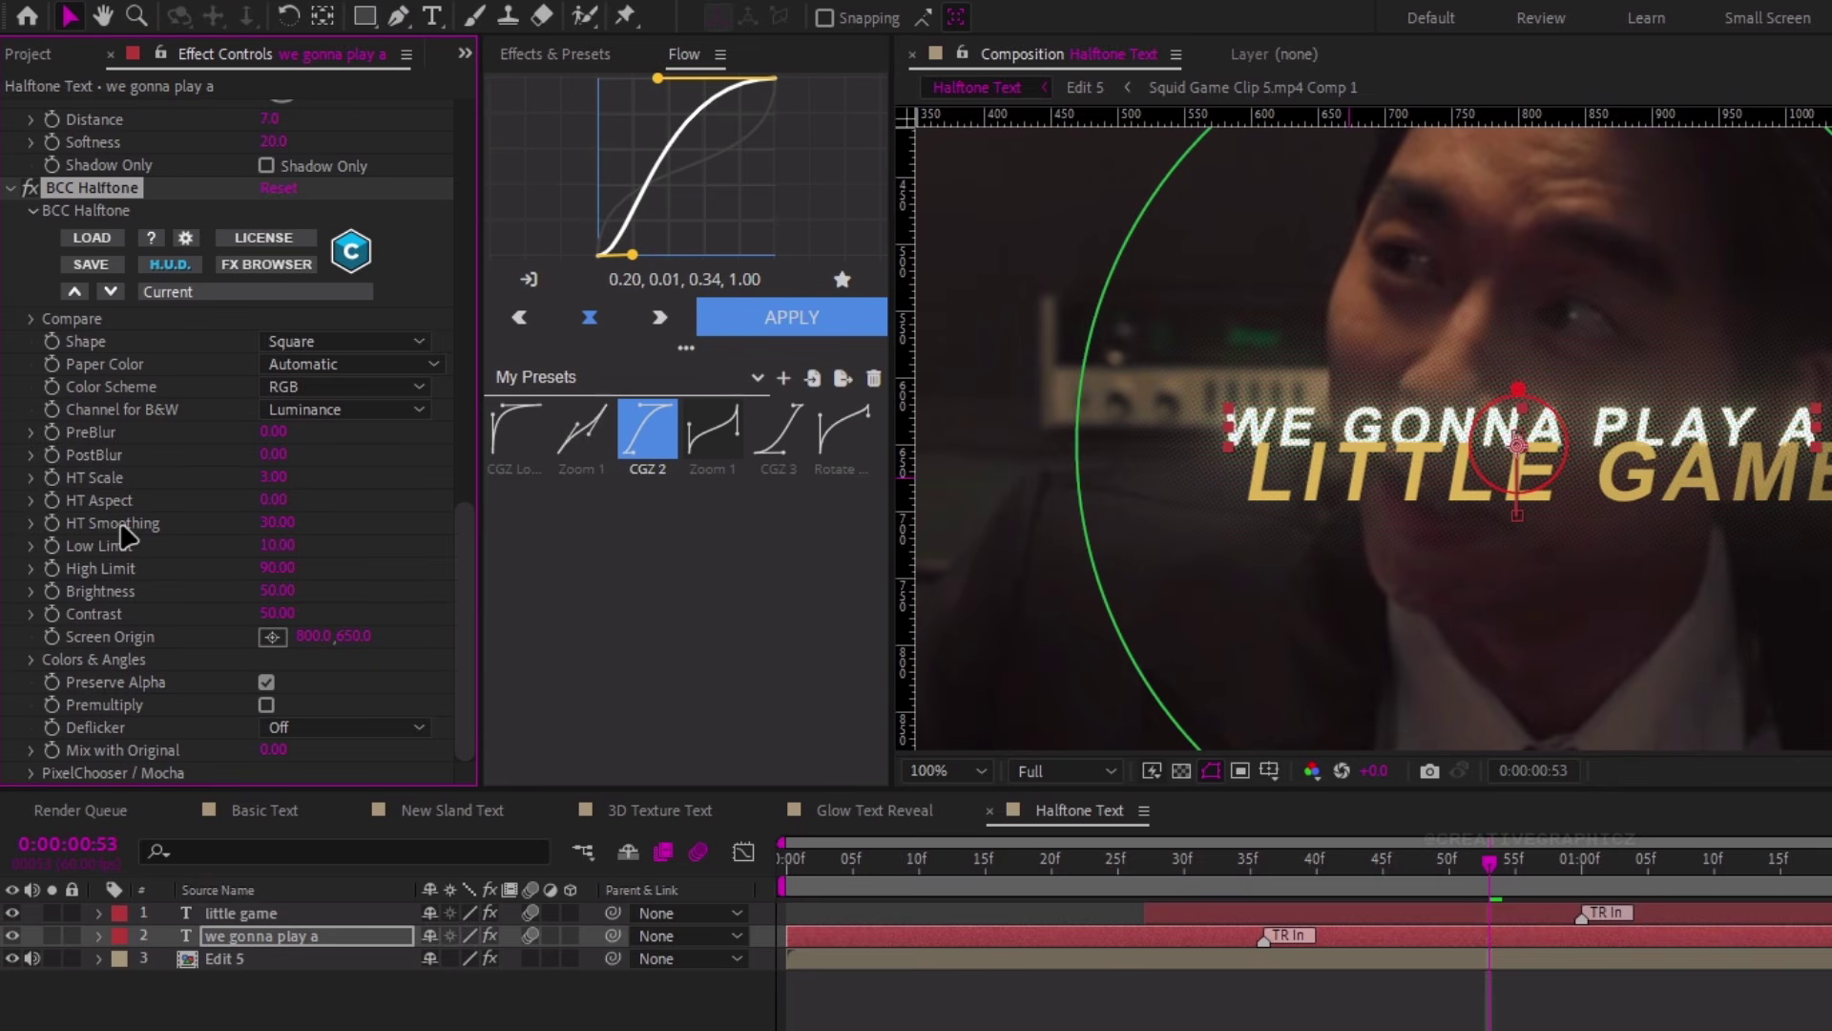
Copy the effects from the "we gonna play a" layer to the "little game" layer and check the text at 0:00:01:22
{"action": "scroll", "coordinate": [122, 537], "scroll_direction": "up", "scroll_amount": 5}
{"action": "scroll", "coordinate": [116, 441], "scroll_direction": "up", "scroll_amount": 15}
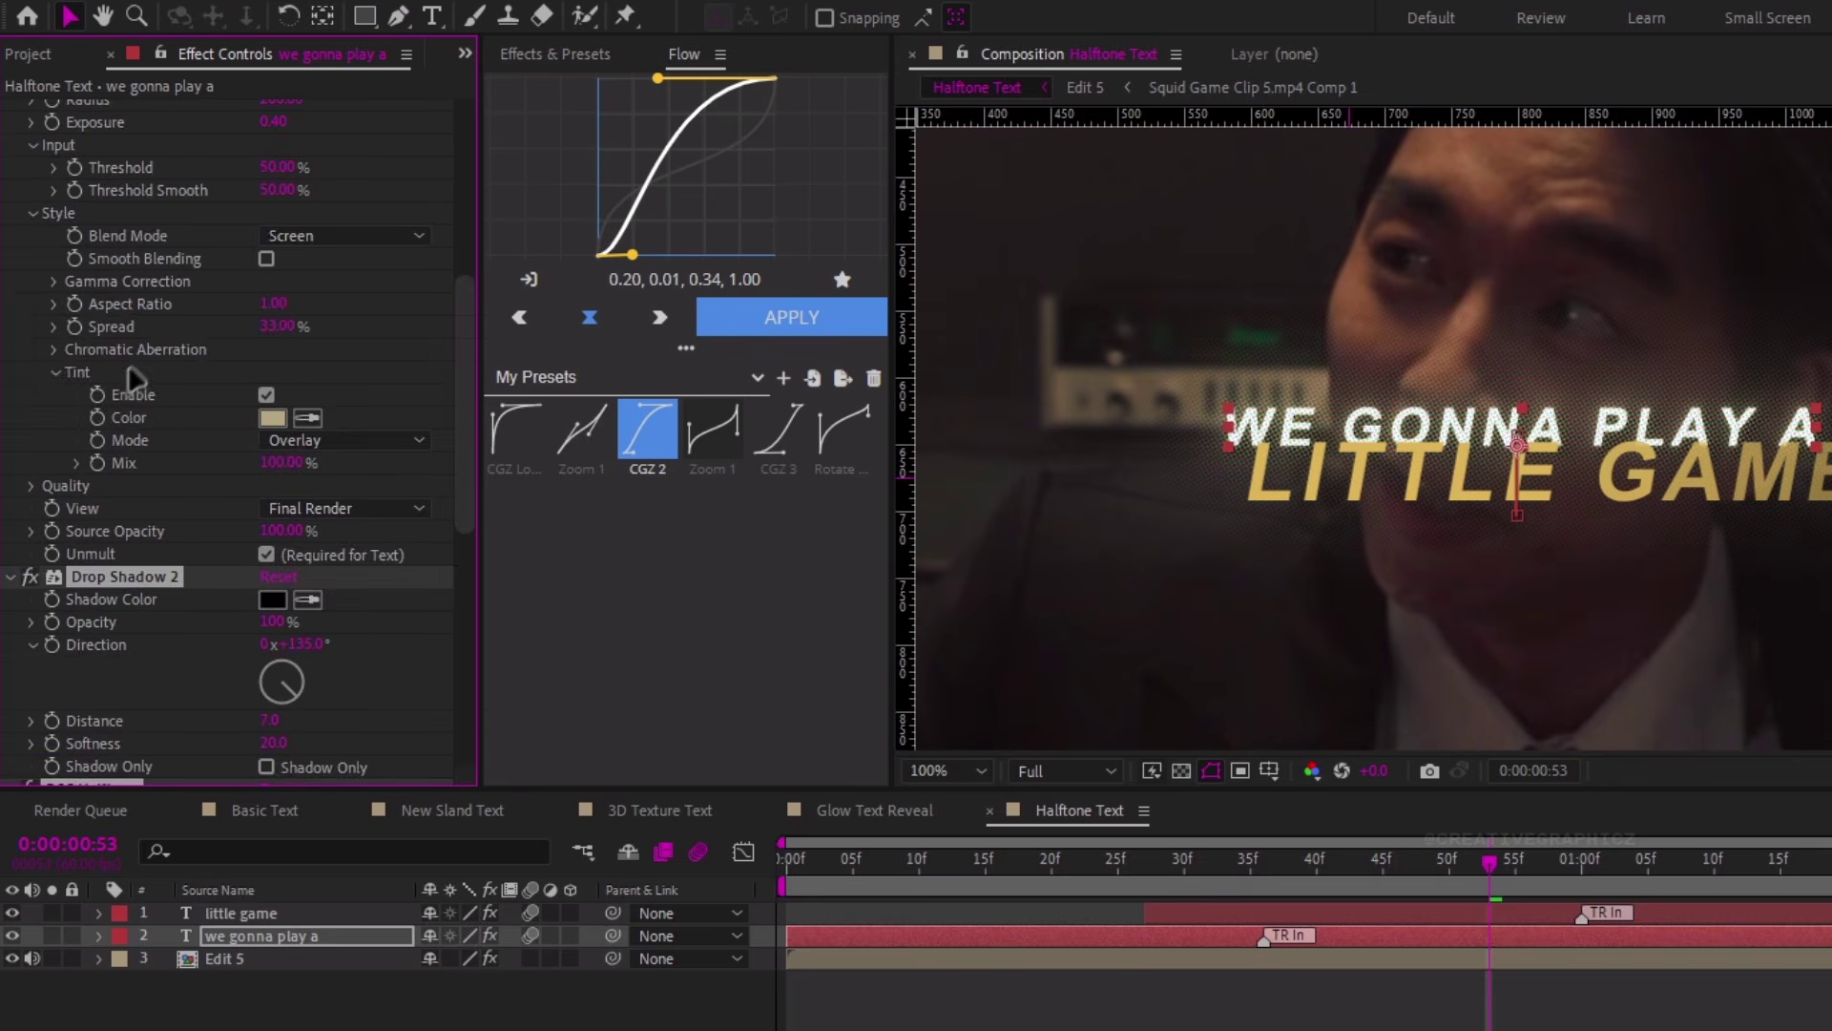
{"action": "left_click", "coordinate": [111, 119], "text": "ctrl"}
{"action": "key", "text": "ctrl+c"}
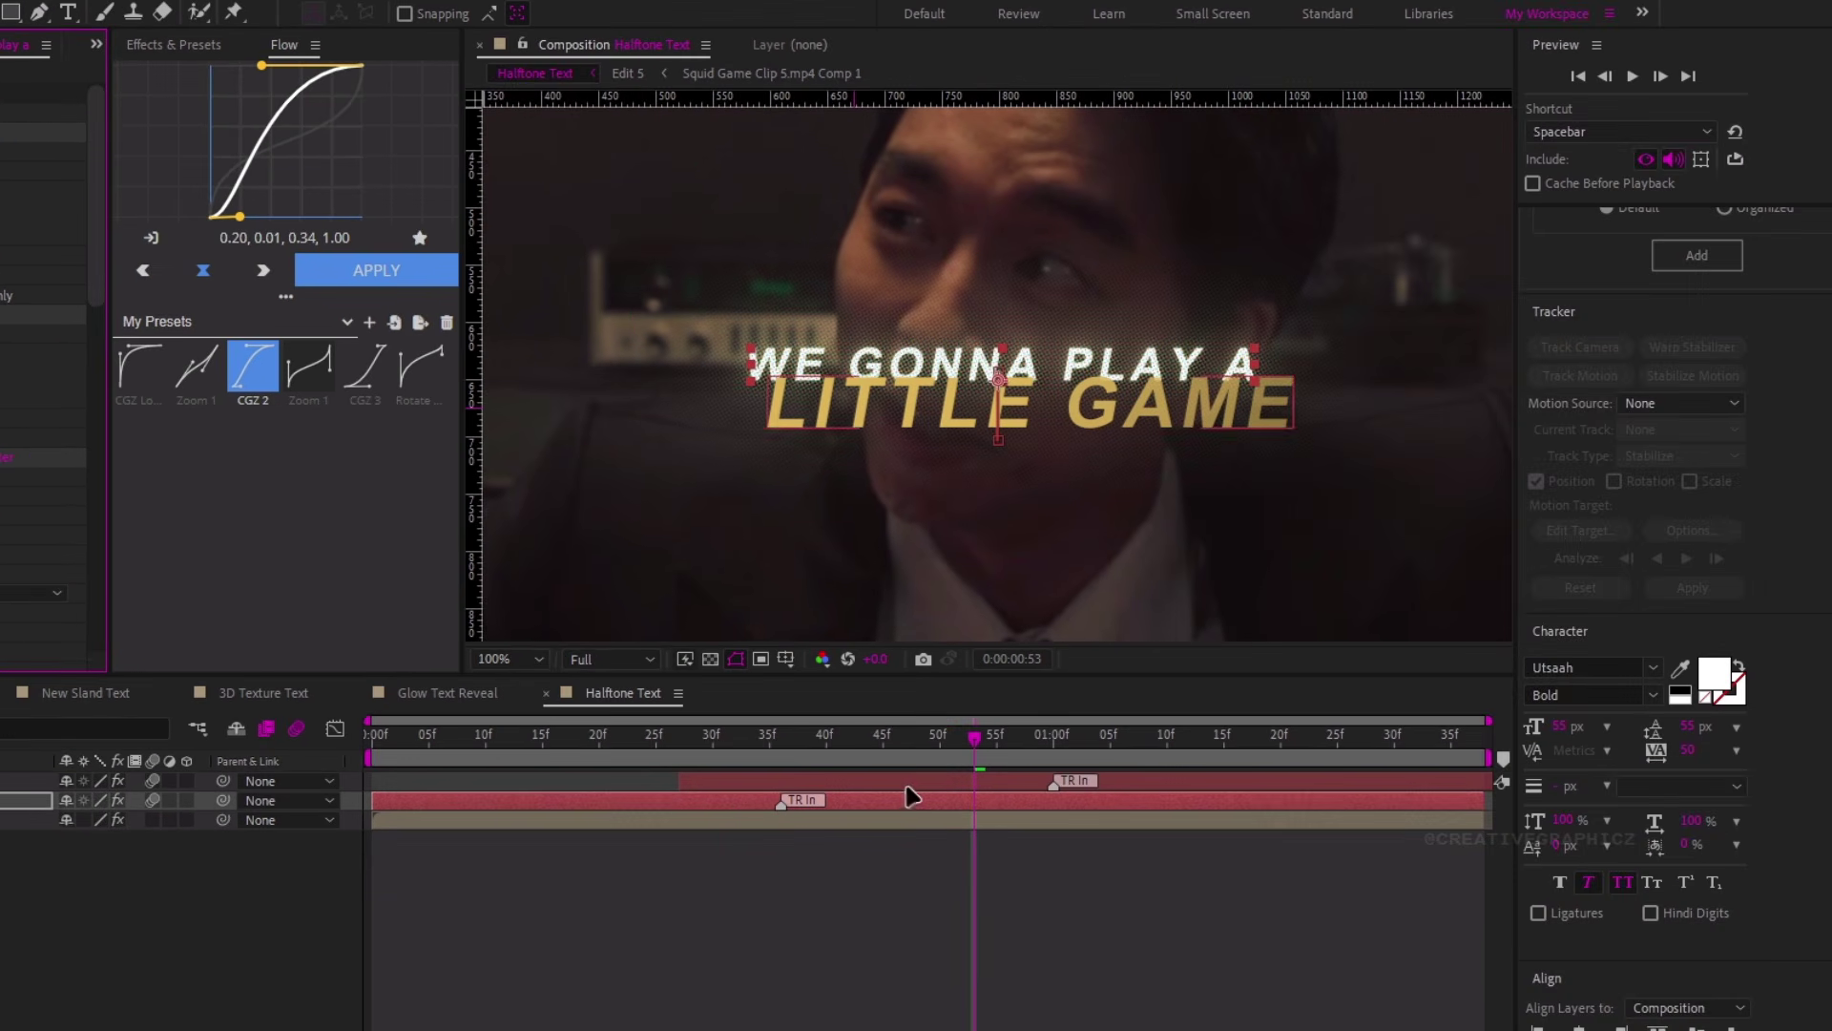
{"action": "left_click", "coordinate": [907, 784]}
{"action": "key", "text": "ctrl+v"}
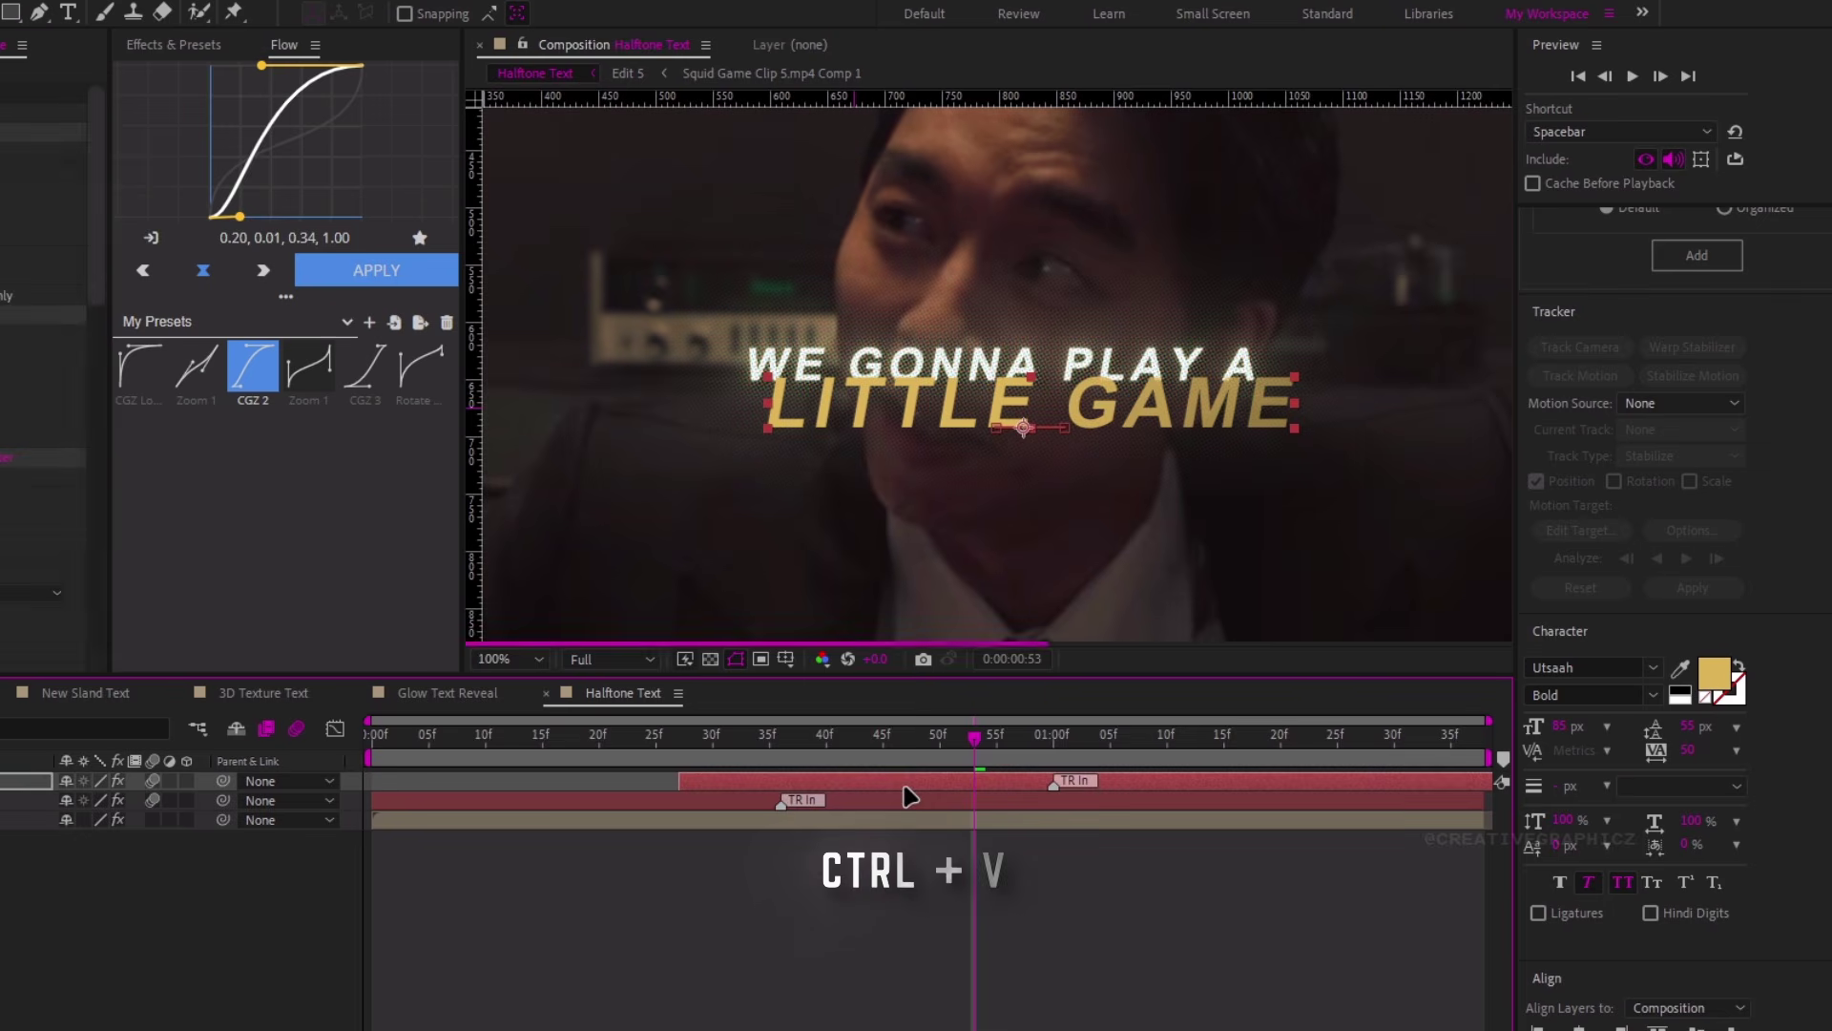
{"action": "key", "text": "comma"}
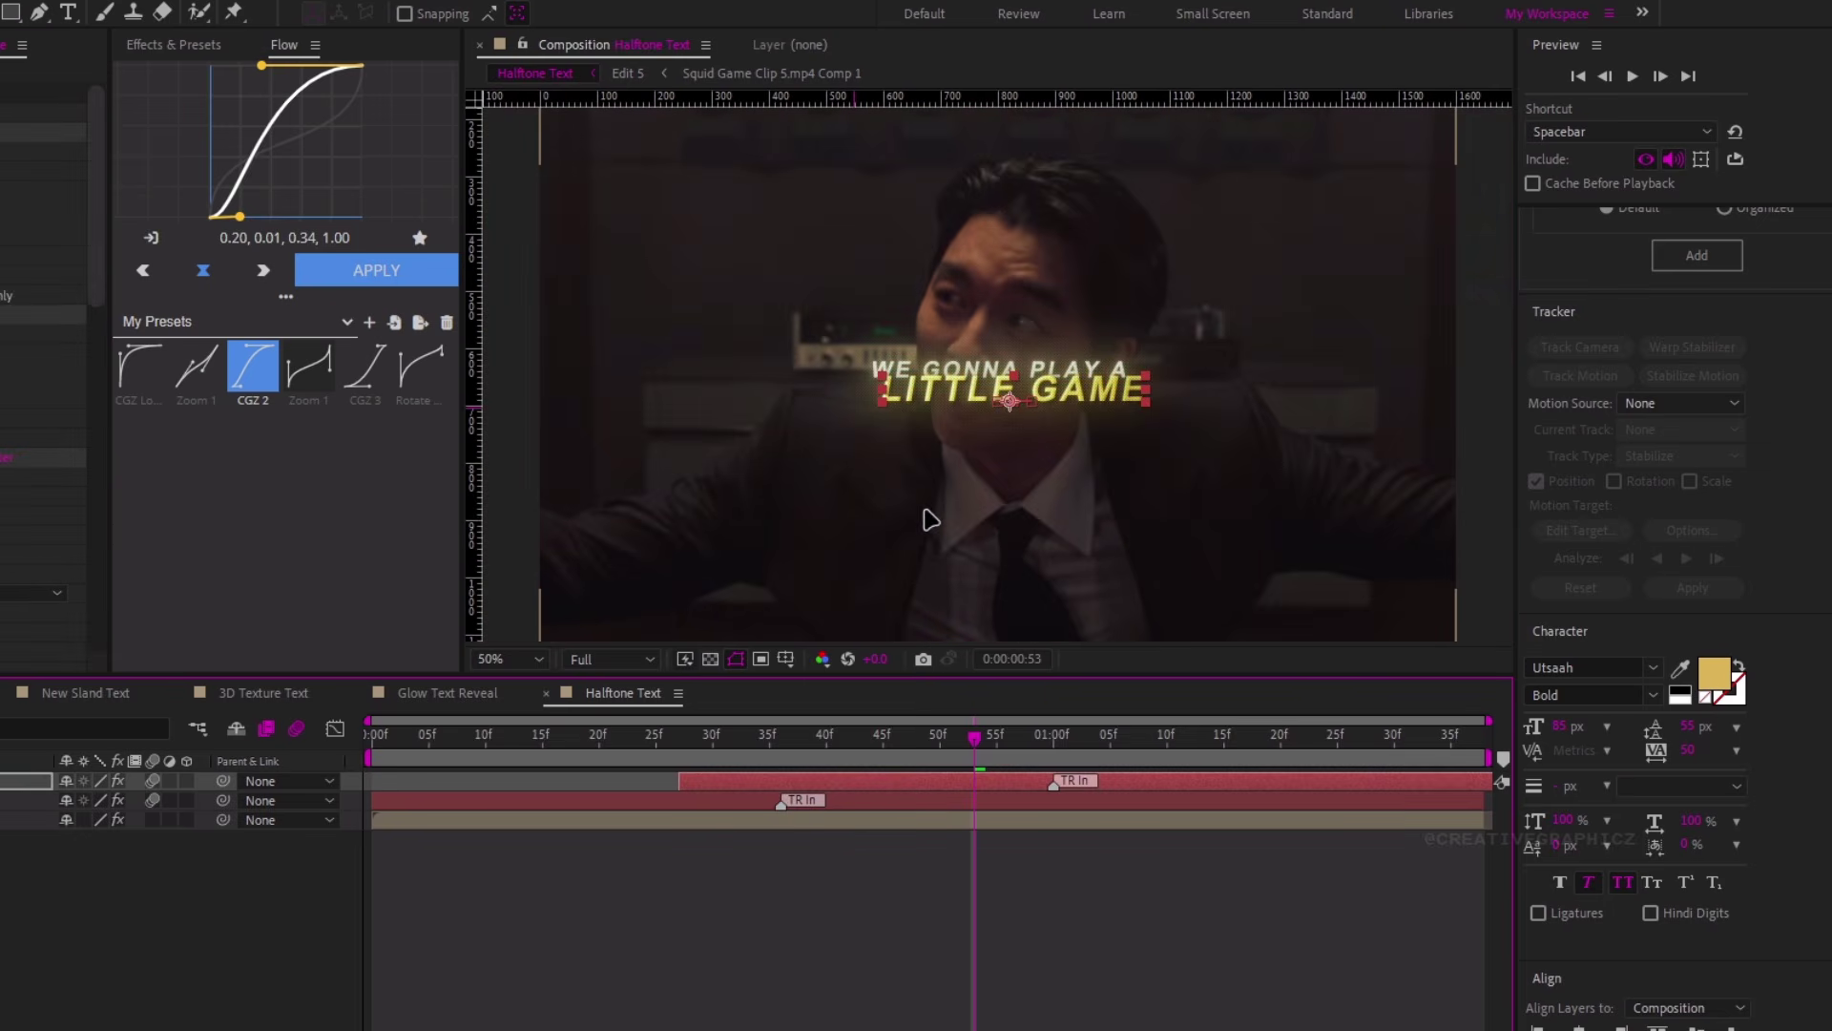
{"action": "left_click_drag", "start_coordinate": [992, 730], "coordinate": [1302, 770]}
{"action": "key", "text": "period"}
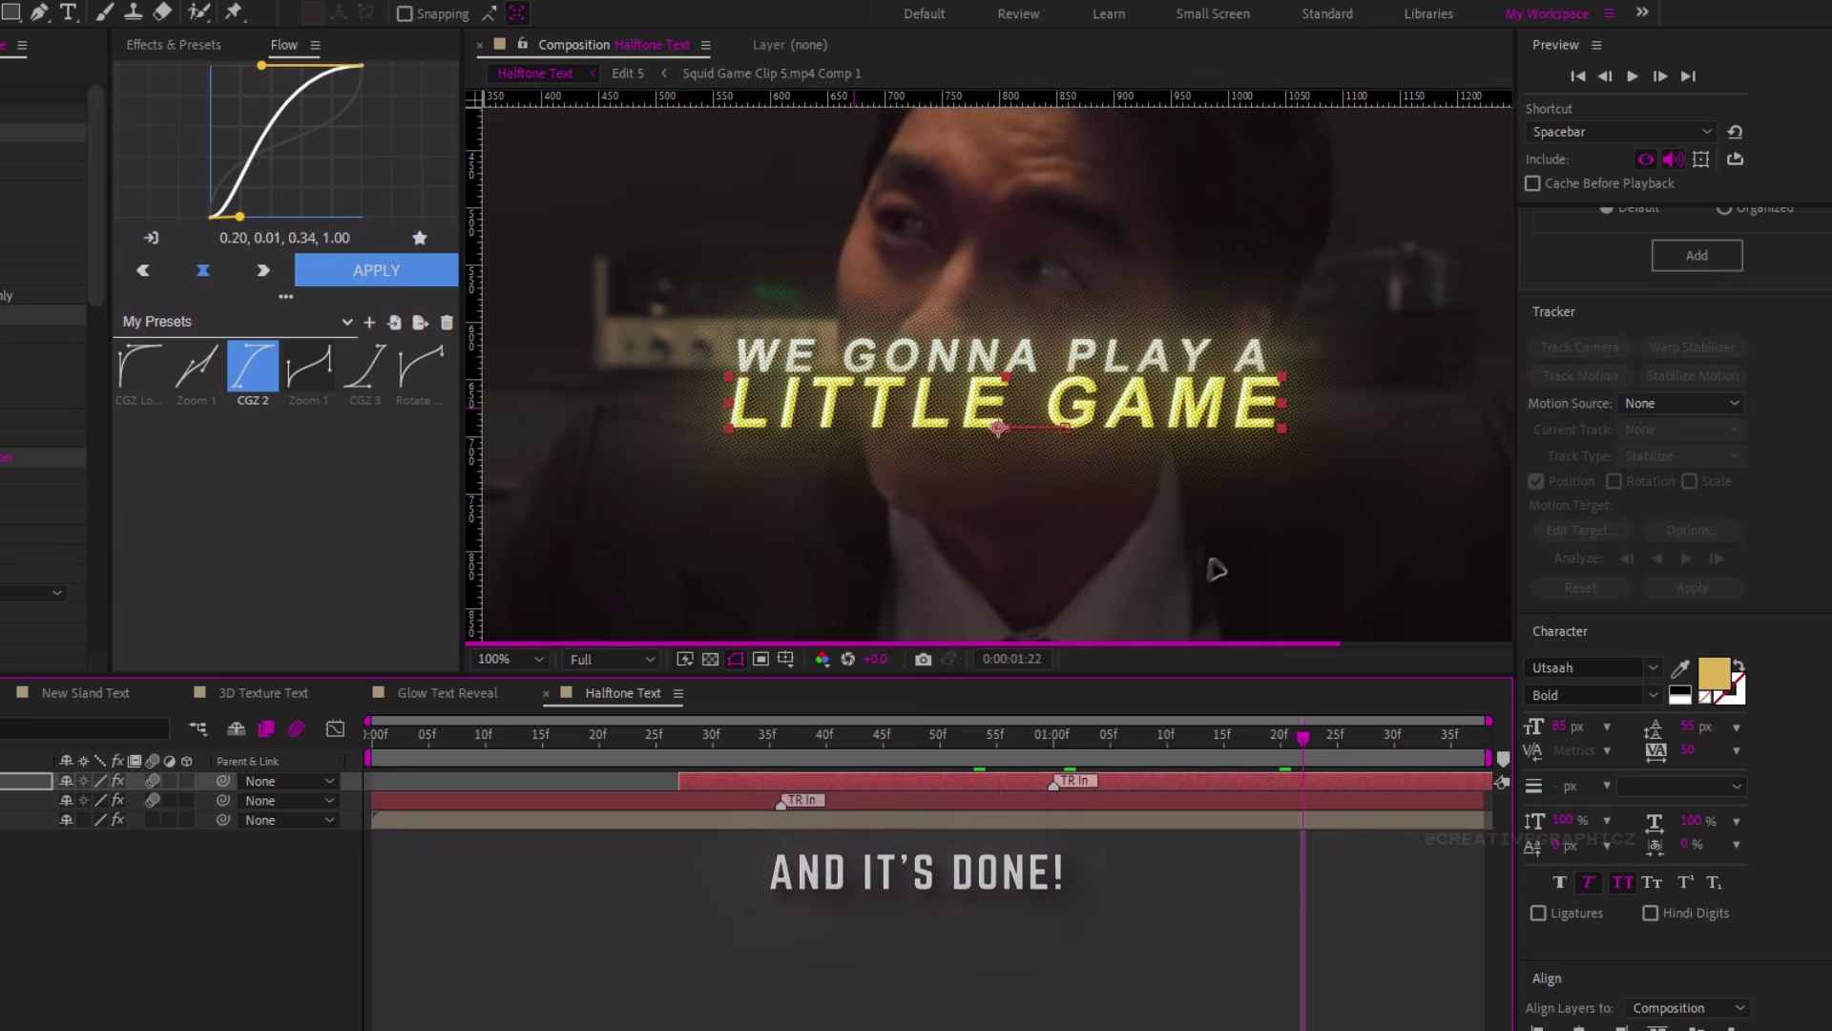
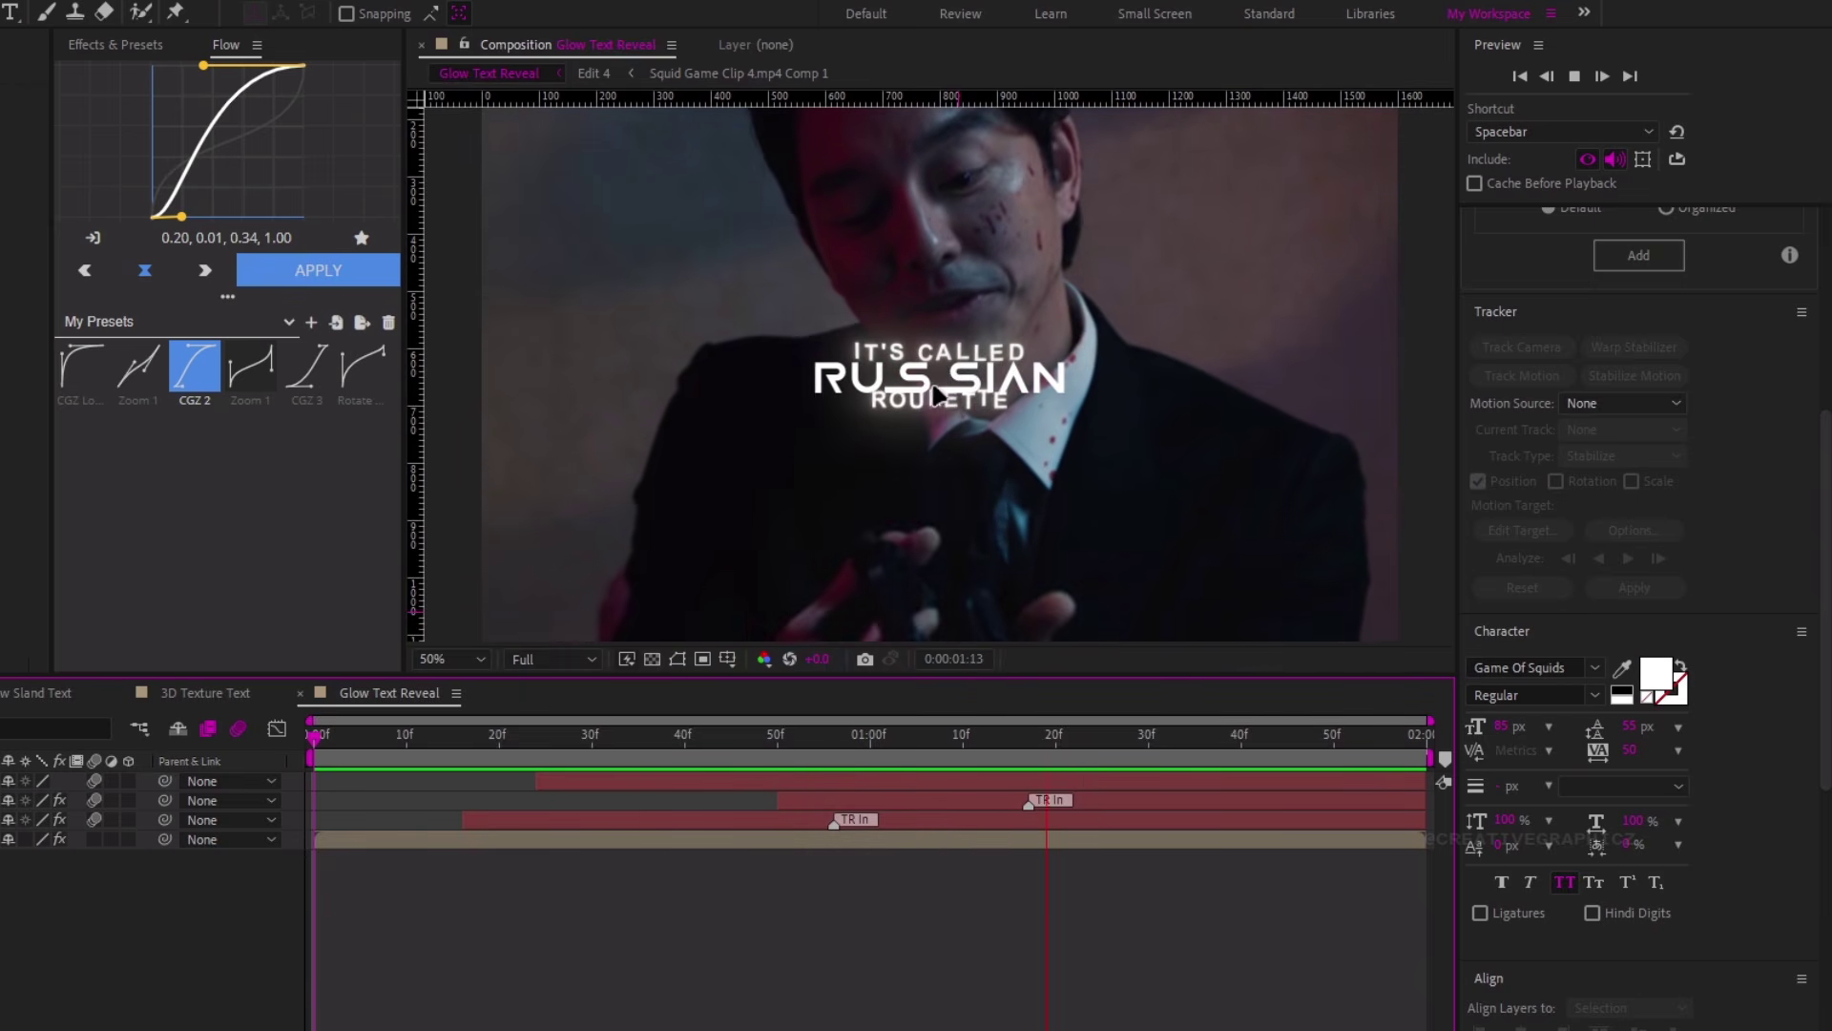
Stop the Glow Text Reveal preview, solo the "russian" text layer and go to 0:00:00:43
{"action": "key", "text": "space"}
{"action": "left_click", "coordinate": [967, 386]}
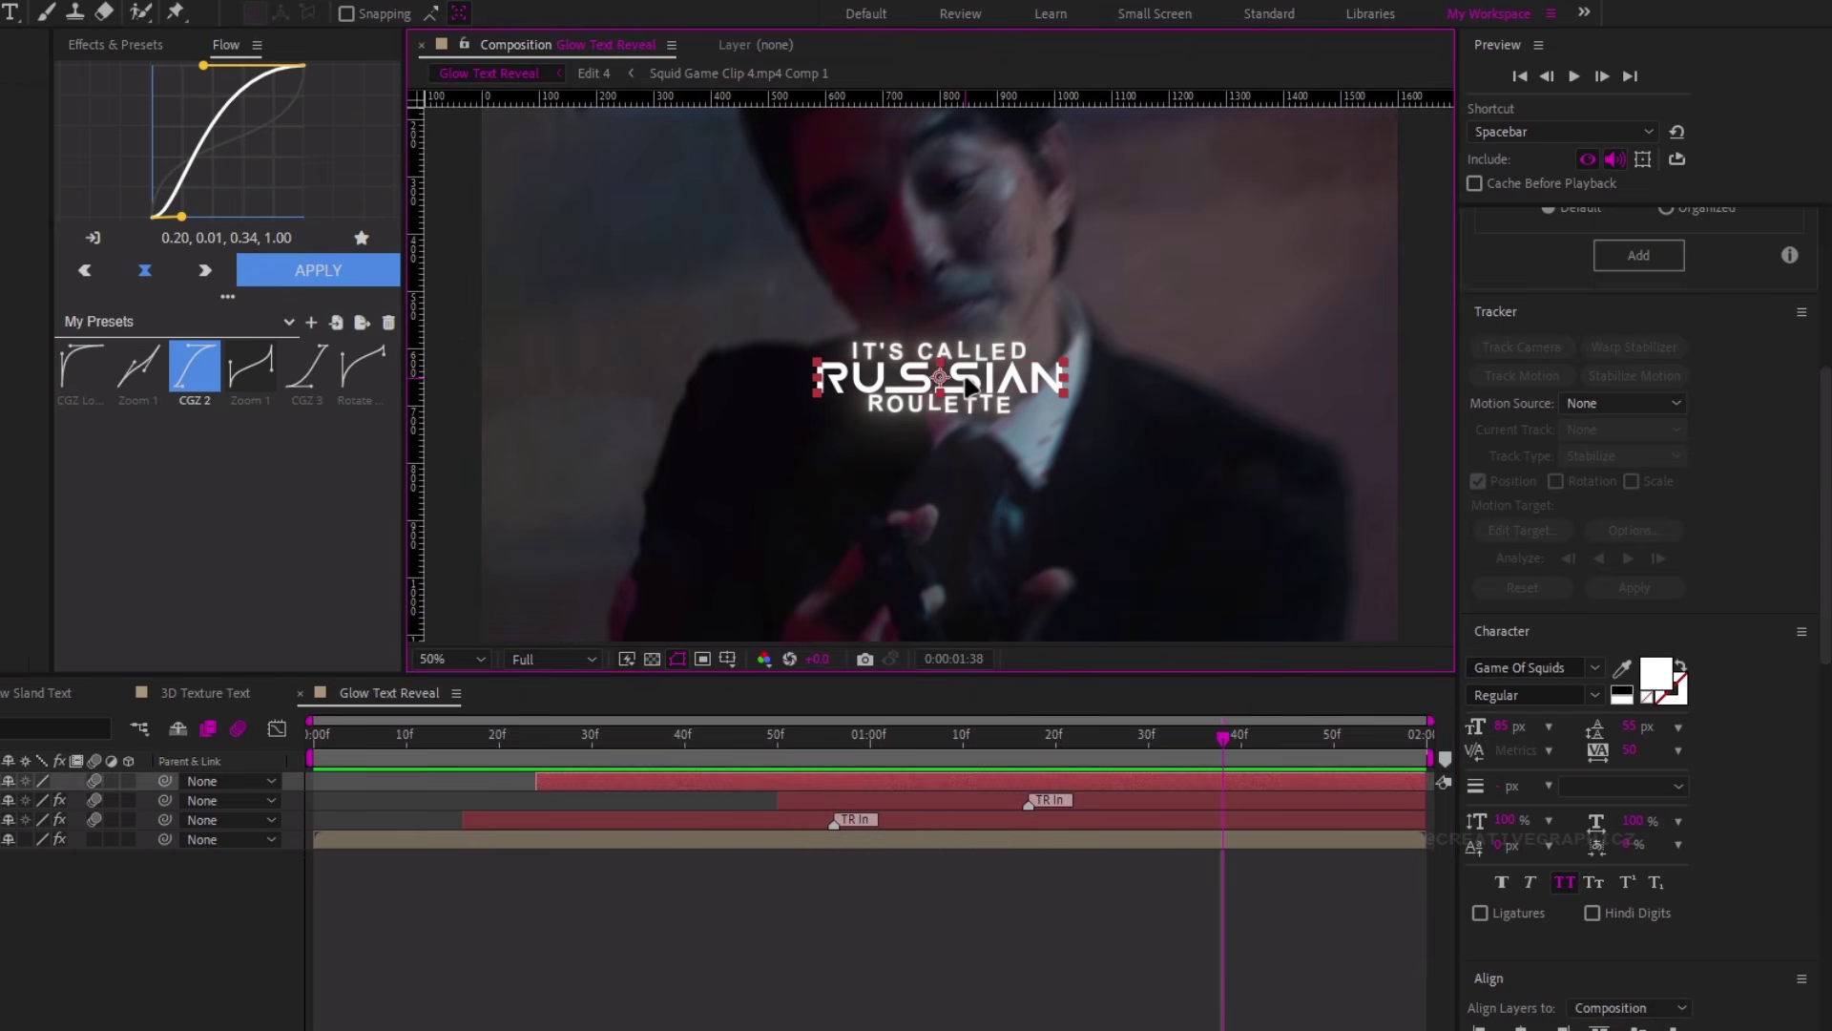
{"action": "left_click_drag", "start_coordinate": [1231, 752], "coordinate": [938, 722]}
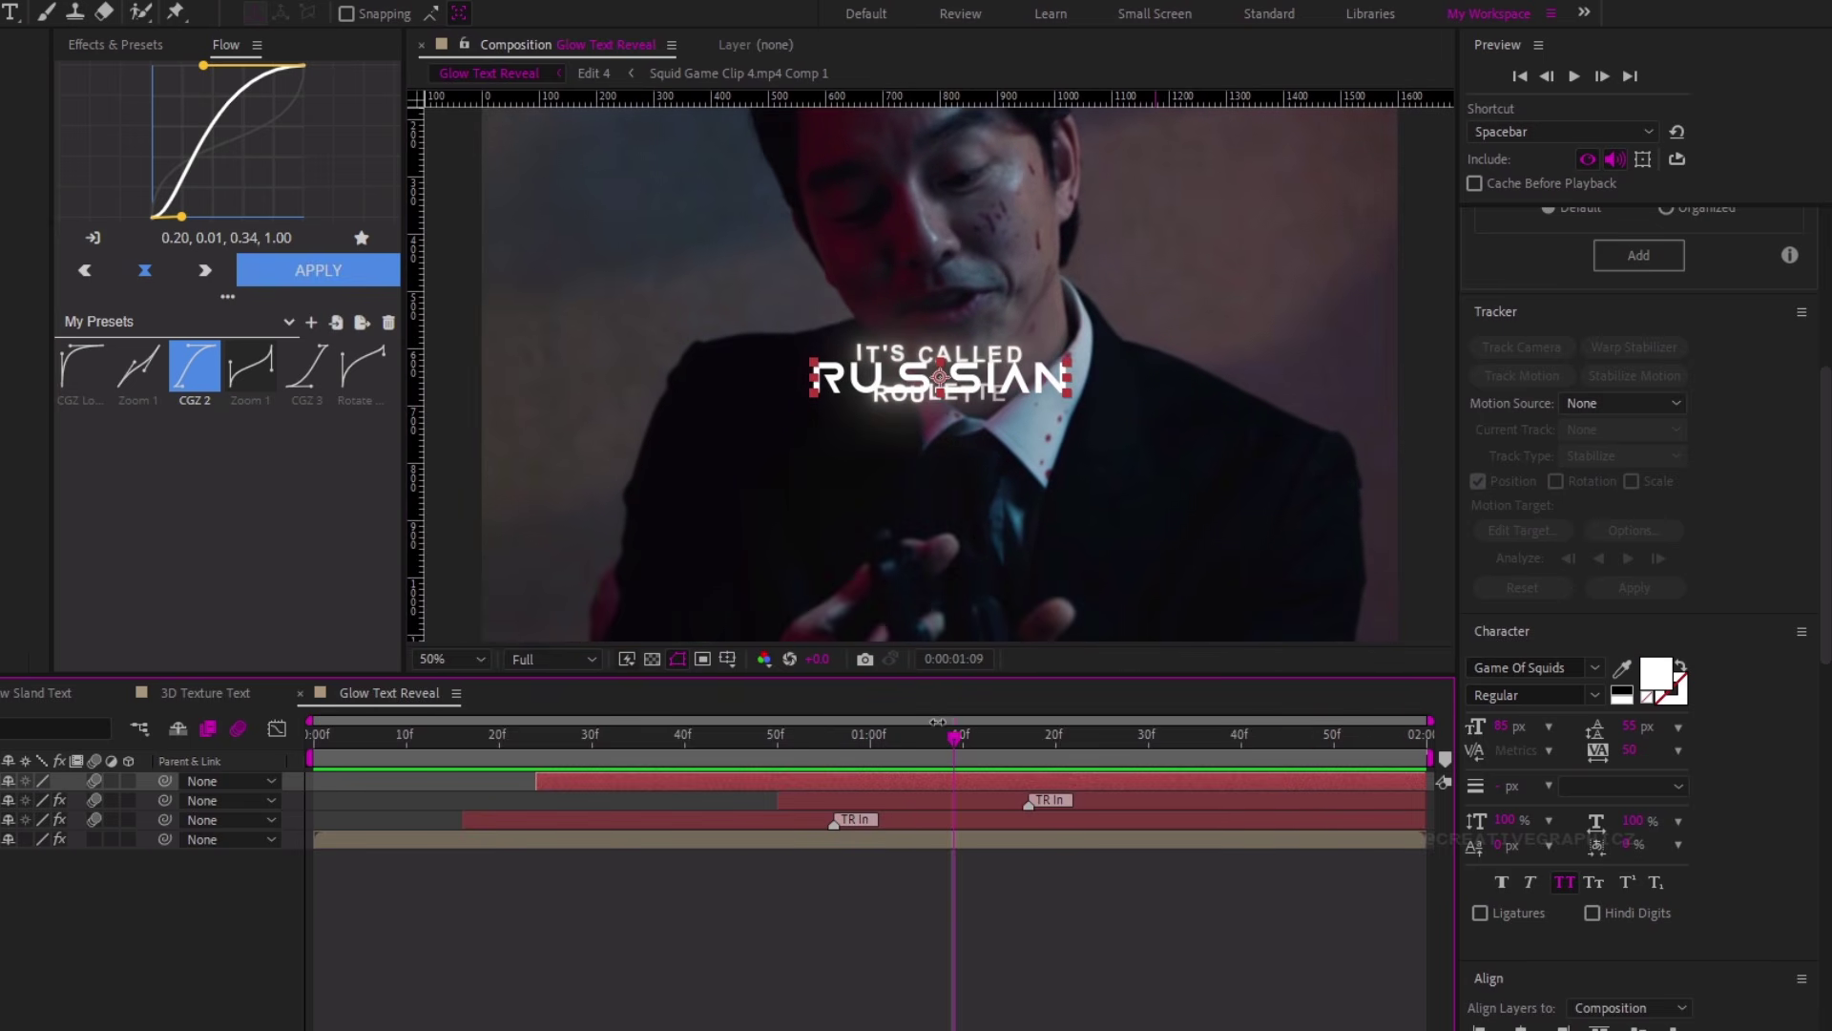
{"action": "left_click", "coordinate": [0, 781]}
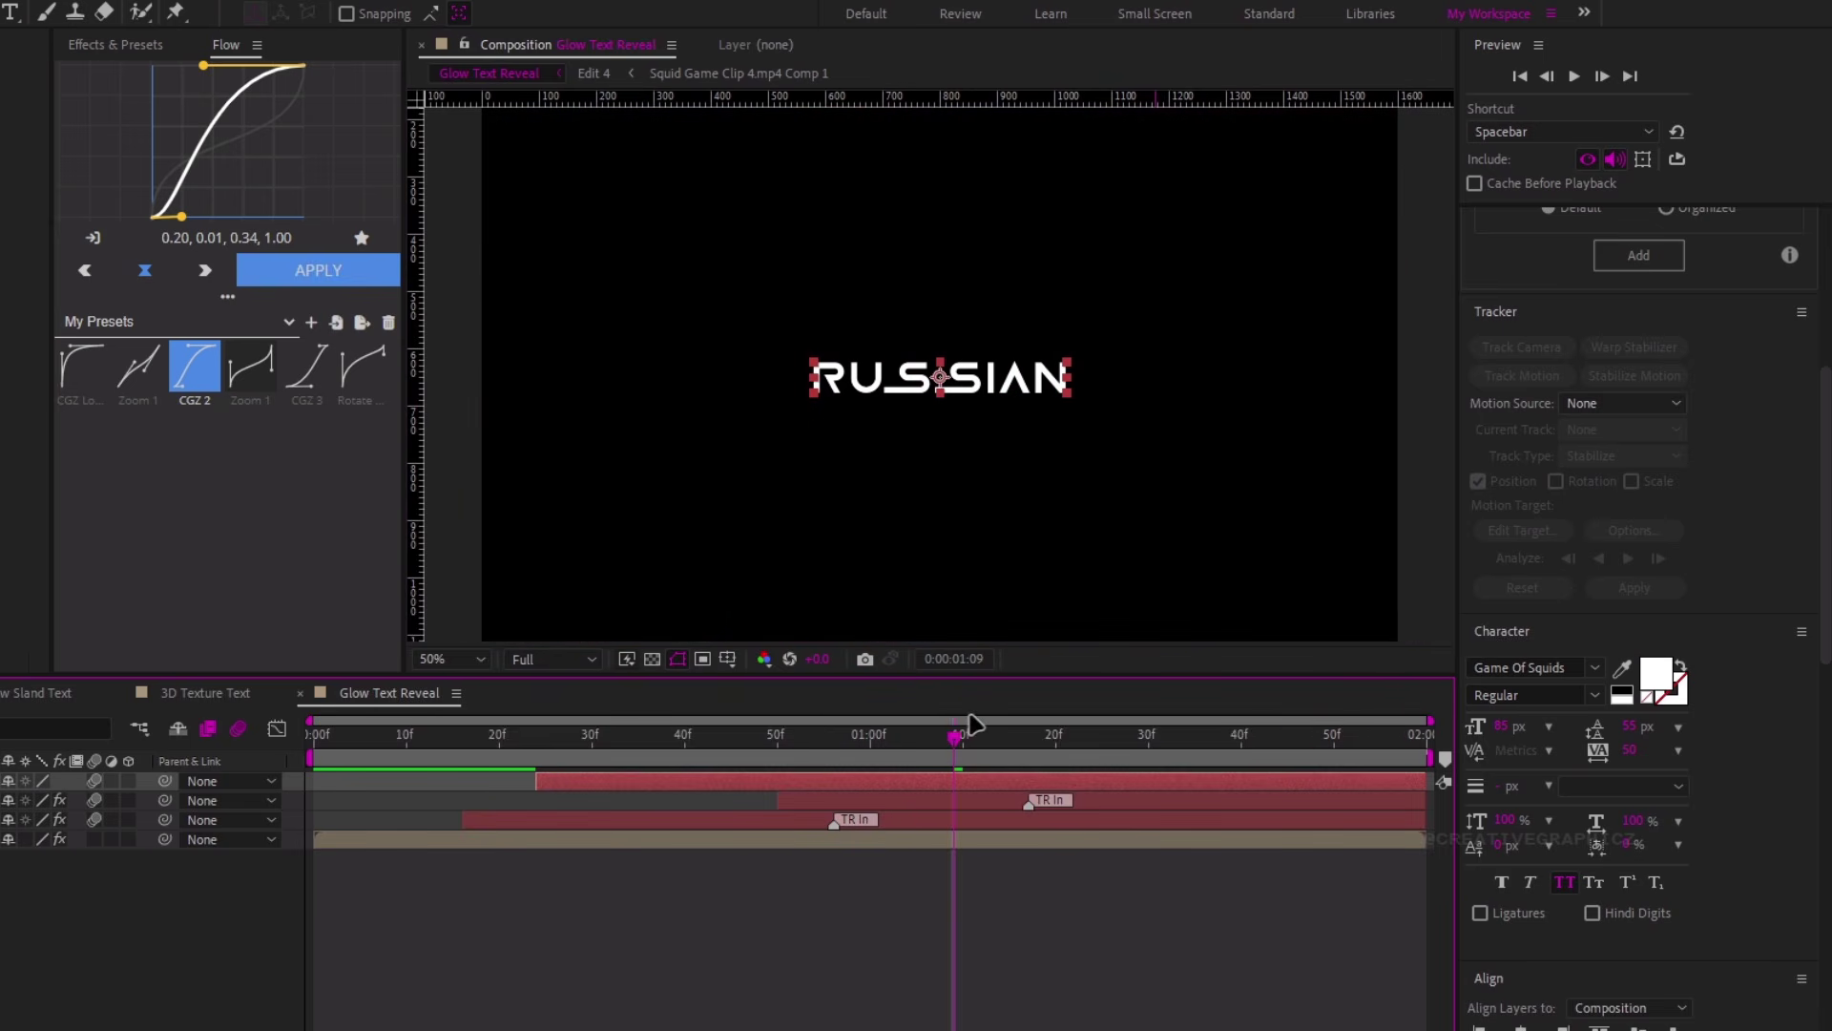
{"action": "left_click_drag", "start_coordinate": [951, 744], "coordinate": [754, 773]}
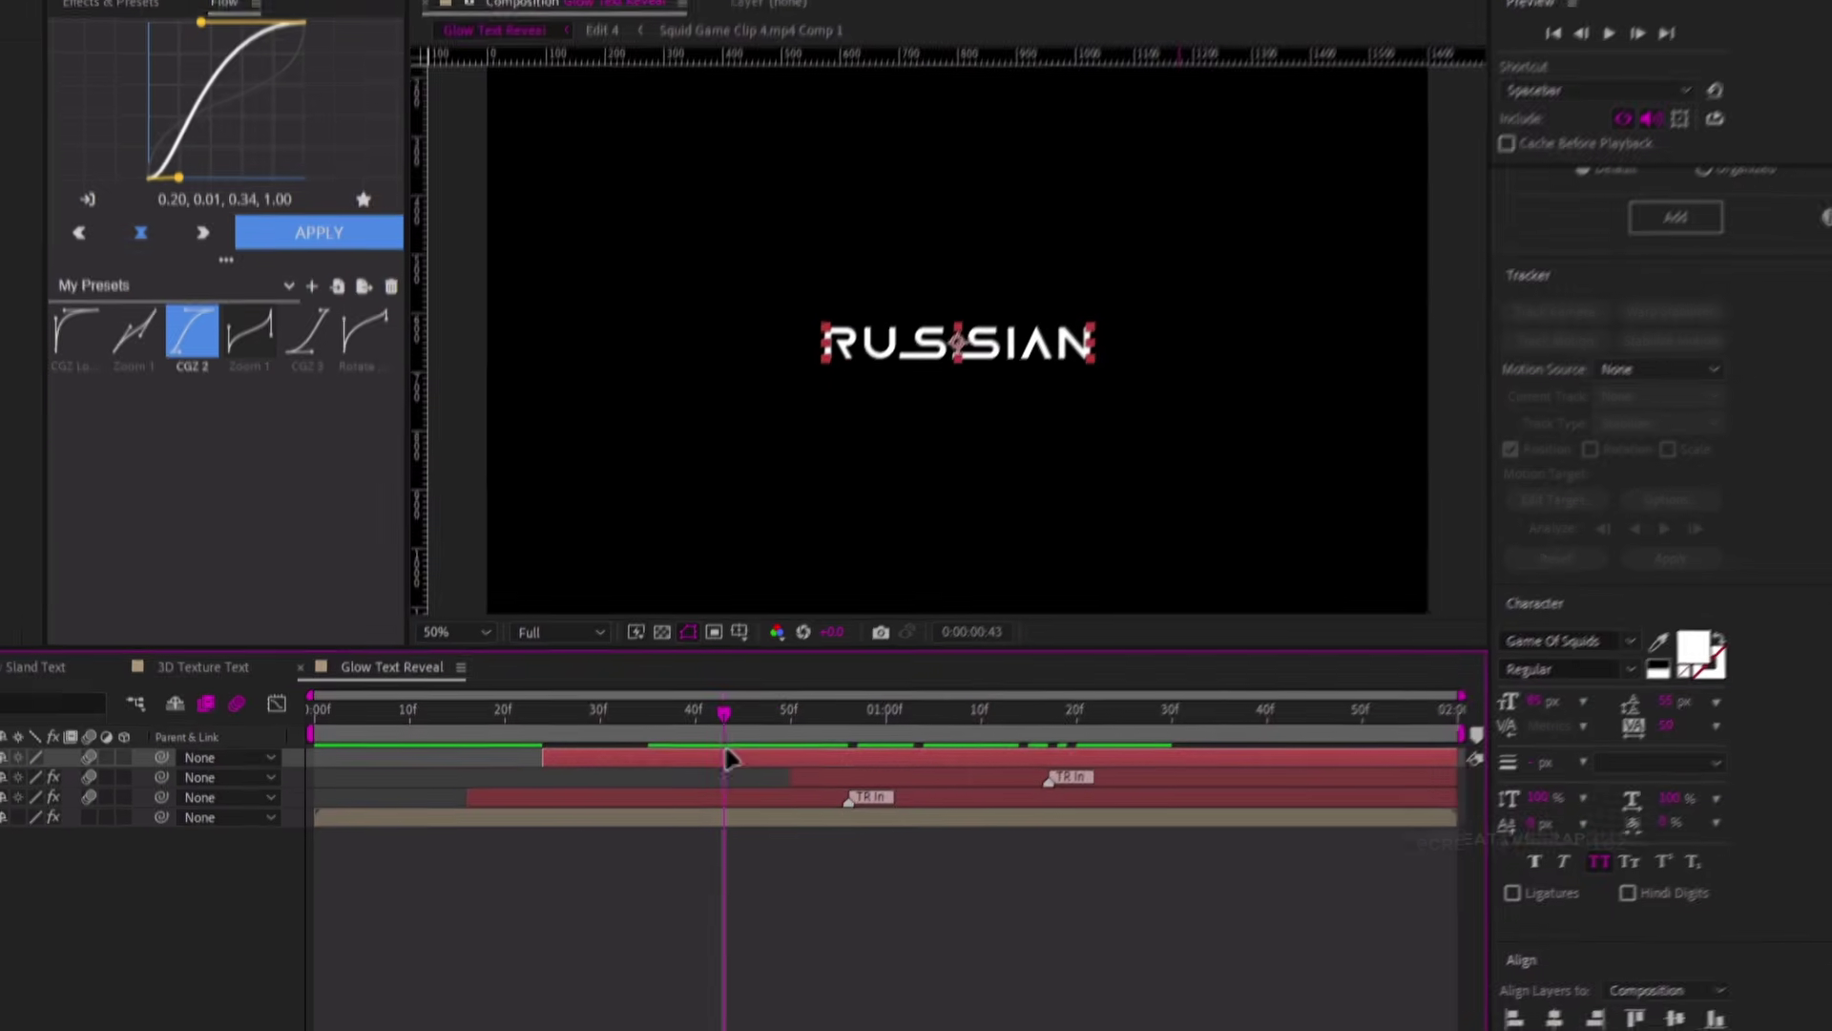
Add S_WipeLine to the "russian" layer and raise its Wipe Percent to 54% so the text is fully hidden
{"action": "key", "text": "ctrl+space"}
{"action": "type", "text": "s"}
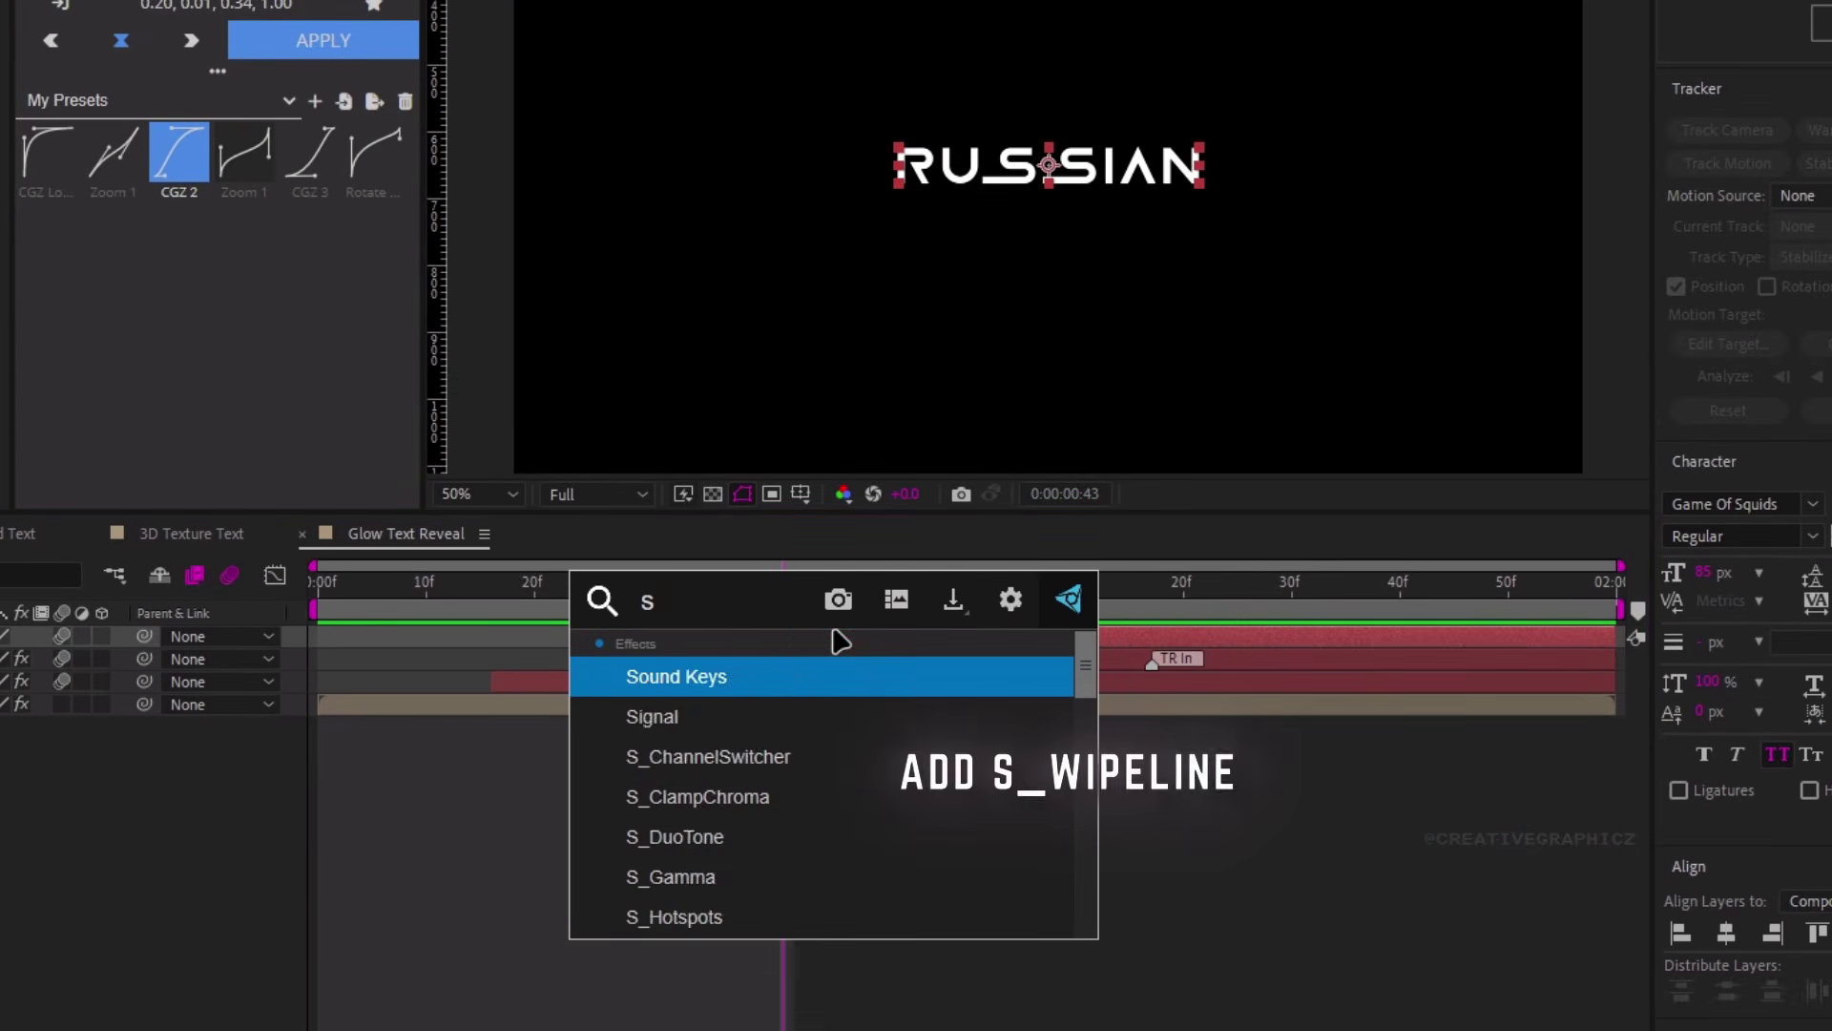
{"action": "type", "text": "_wipeli"}
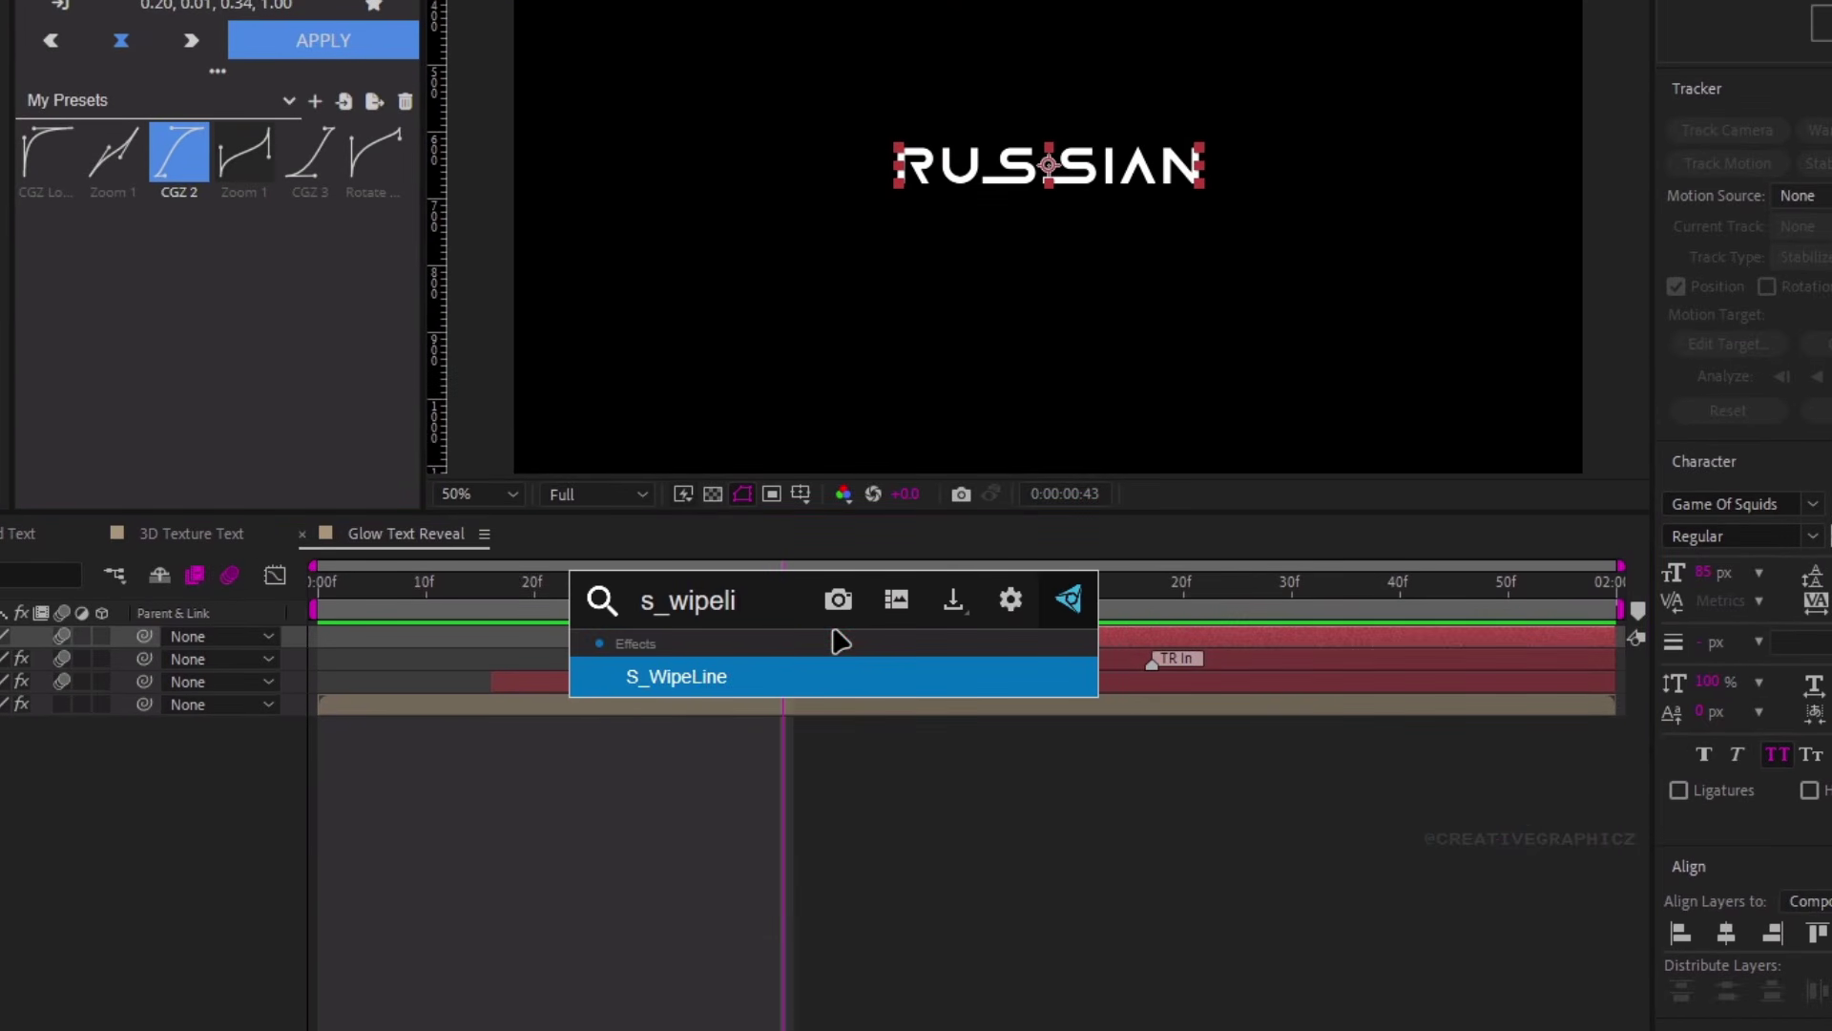
{"action": "key", "text": "Return"}
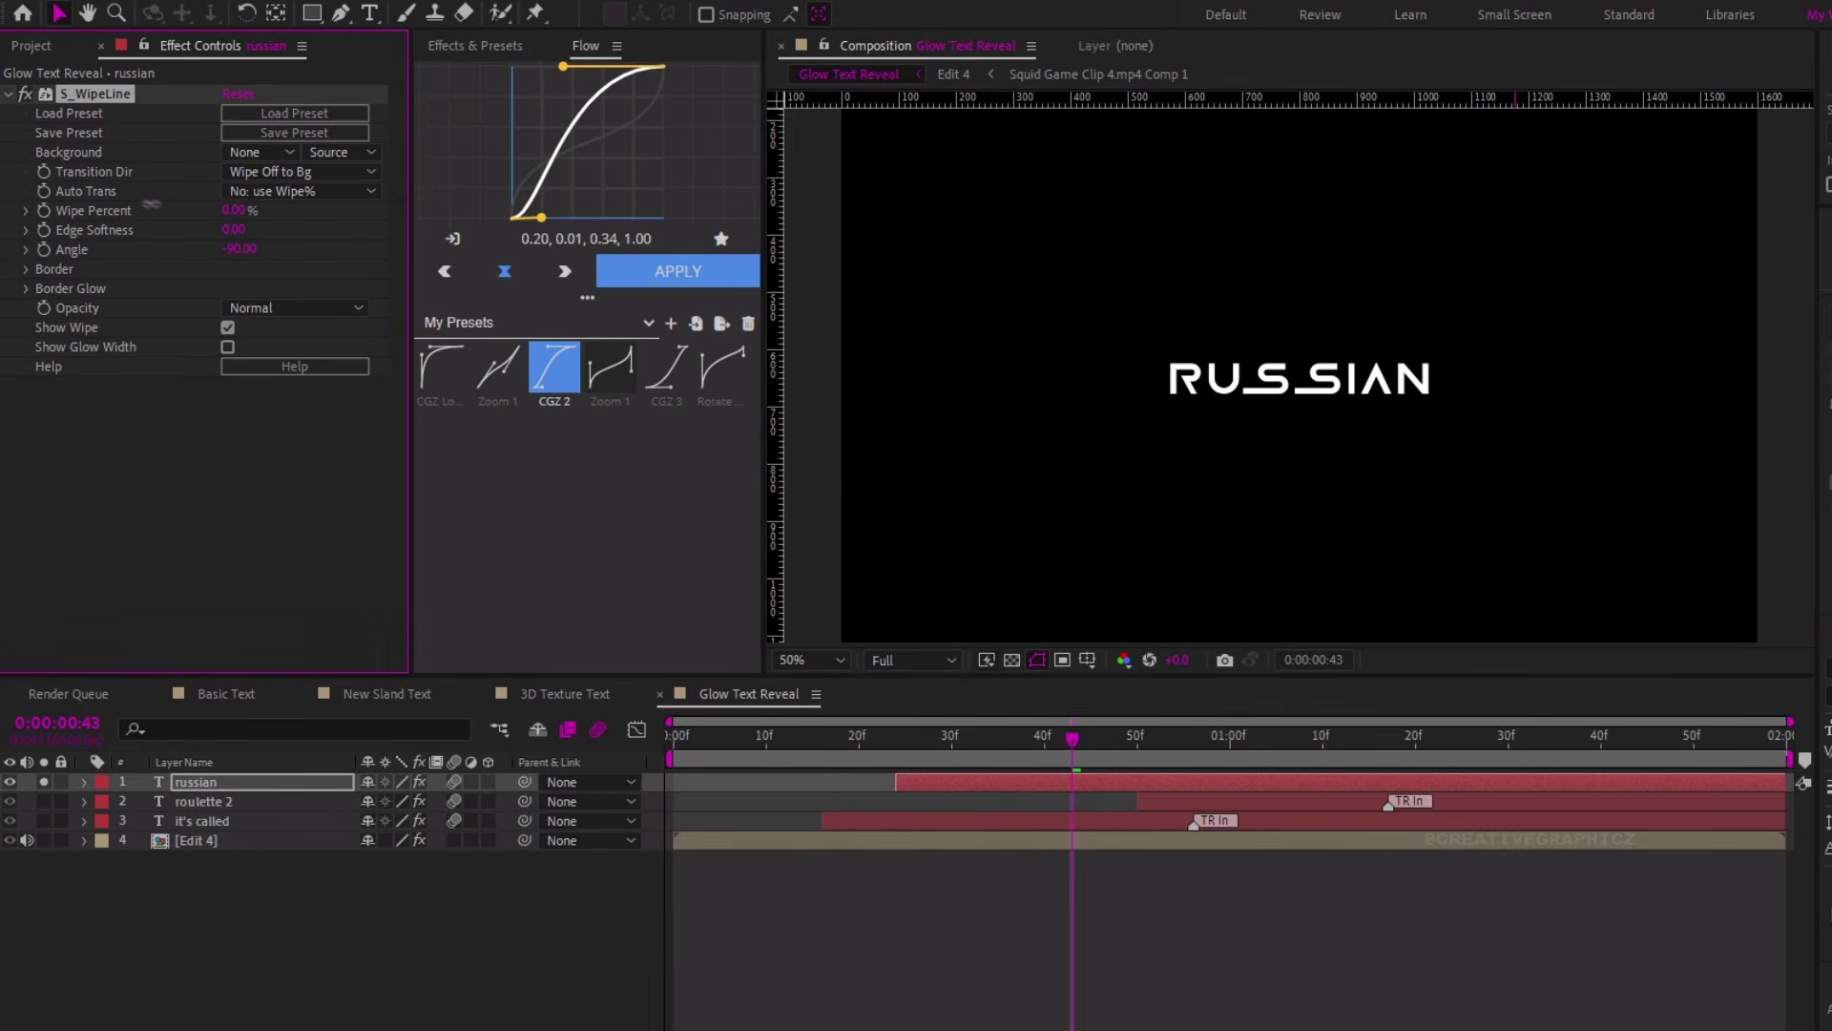
{"action": "left_click_drag", "start_coordinate": [152, 204], "coordinate": [206, 205]}
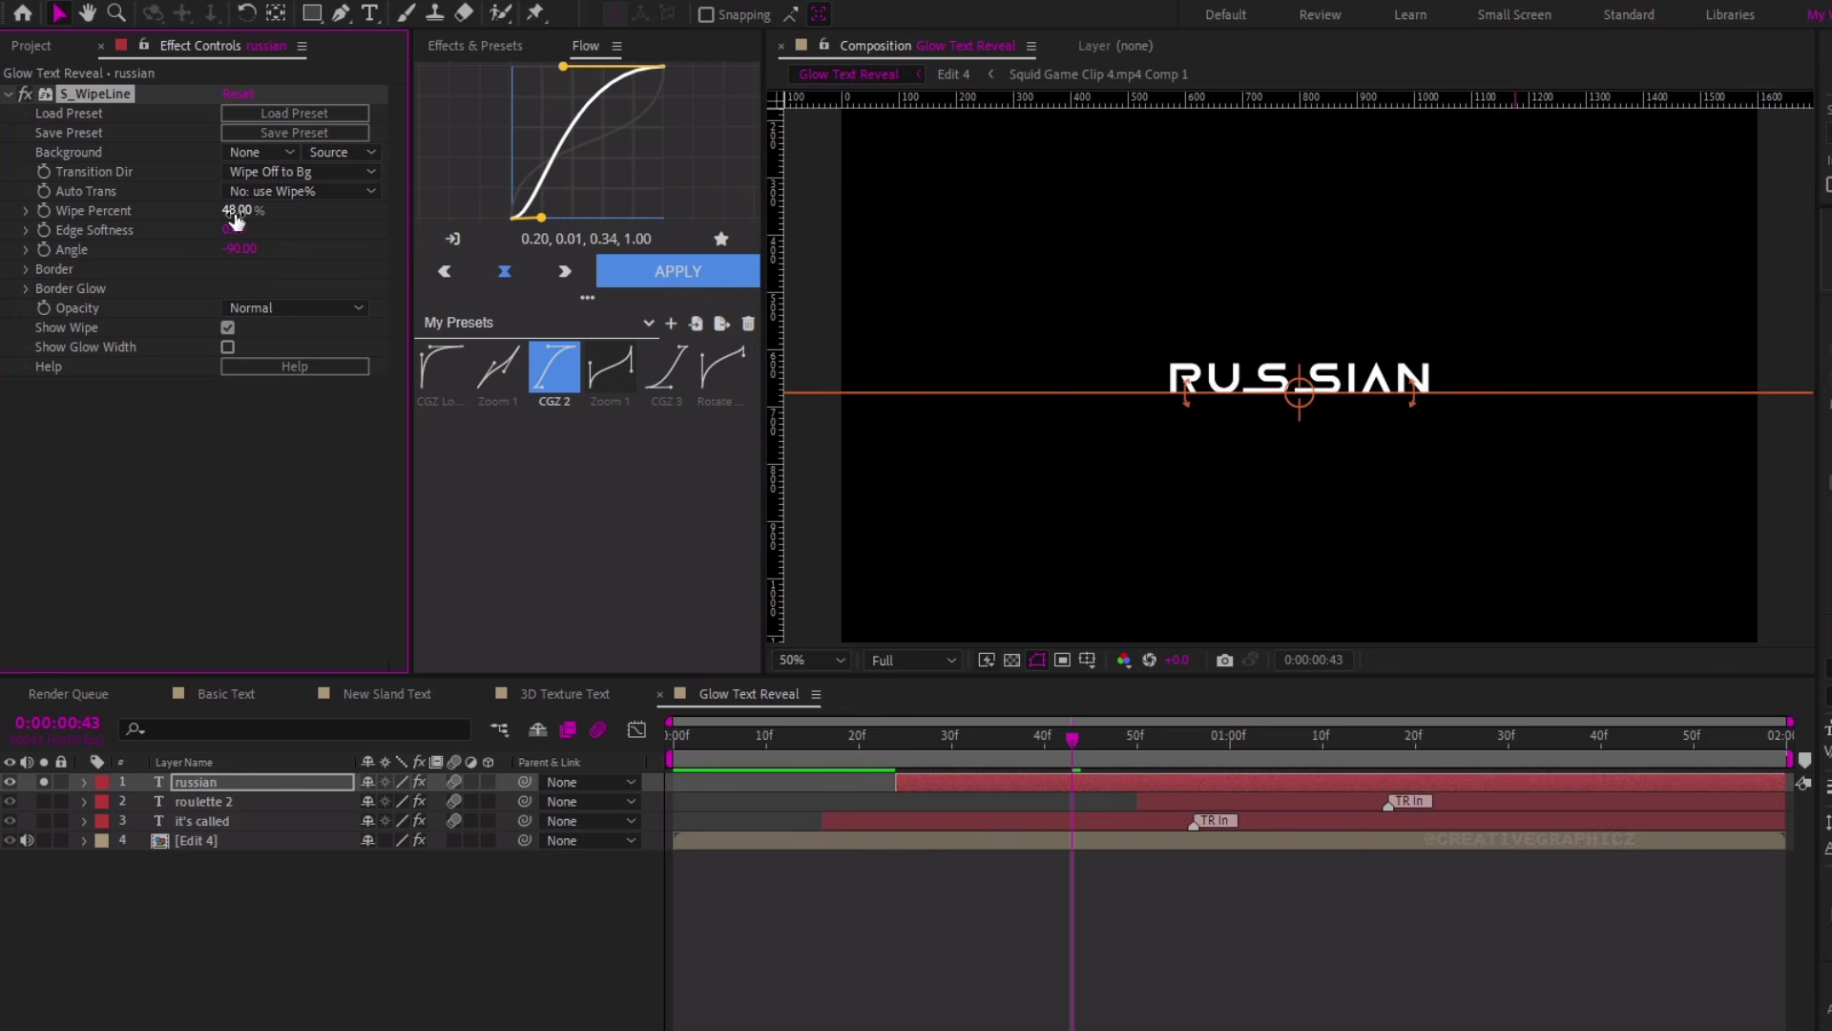
{"action": "key", "text": "Return"}
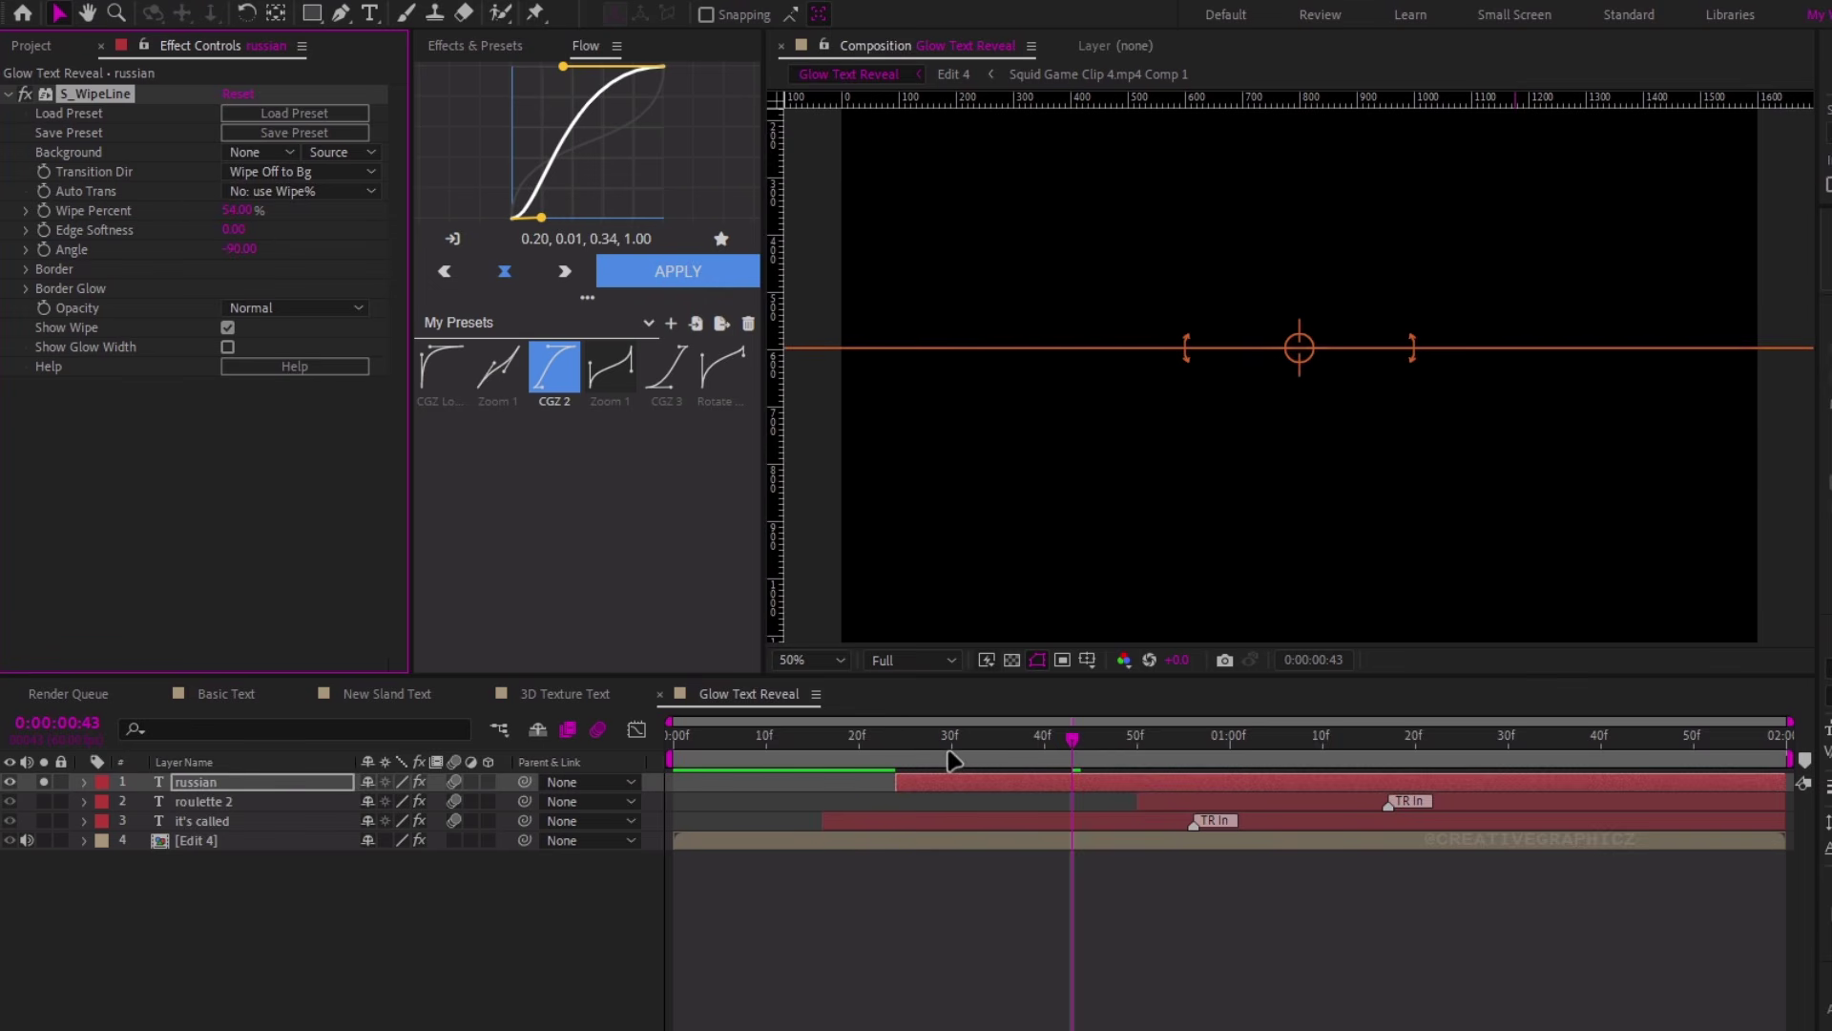
Keyframe the "russian" layer's Wipe Percent at 0:00:00:24, set it to 45% at 0:00:01:23, and preview the wipe
{"action": "left_click", "coordinate": [887, 739]}
{"action": "left_click", "coordinate": [44, 211]}
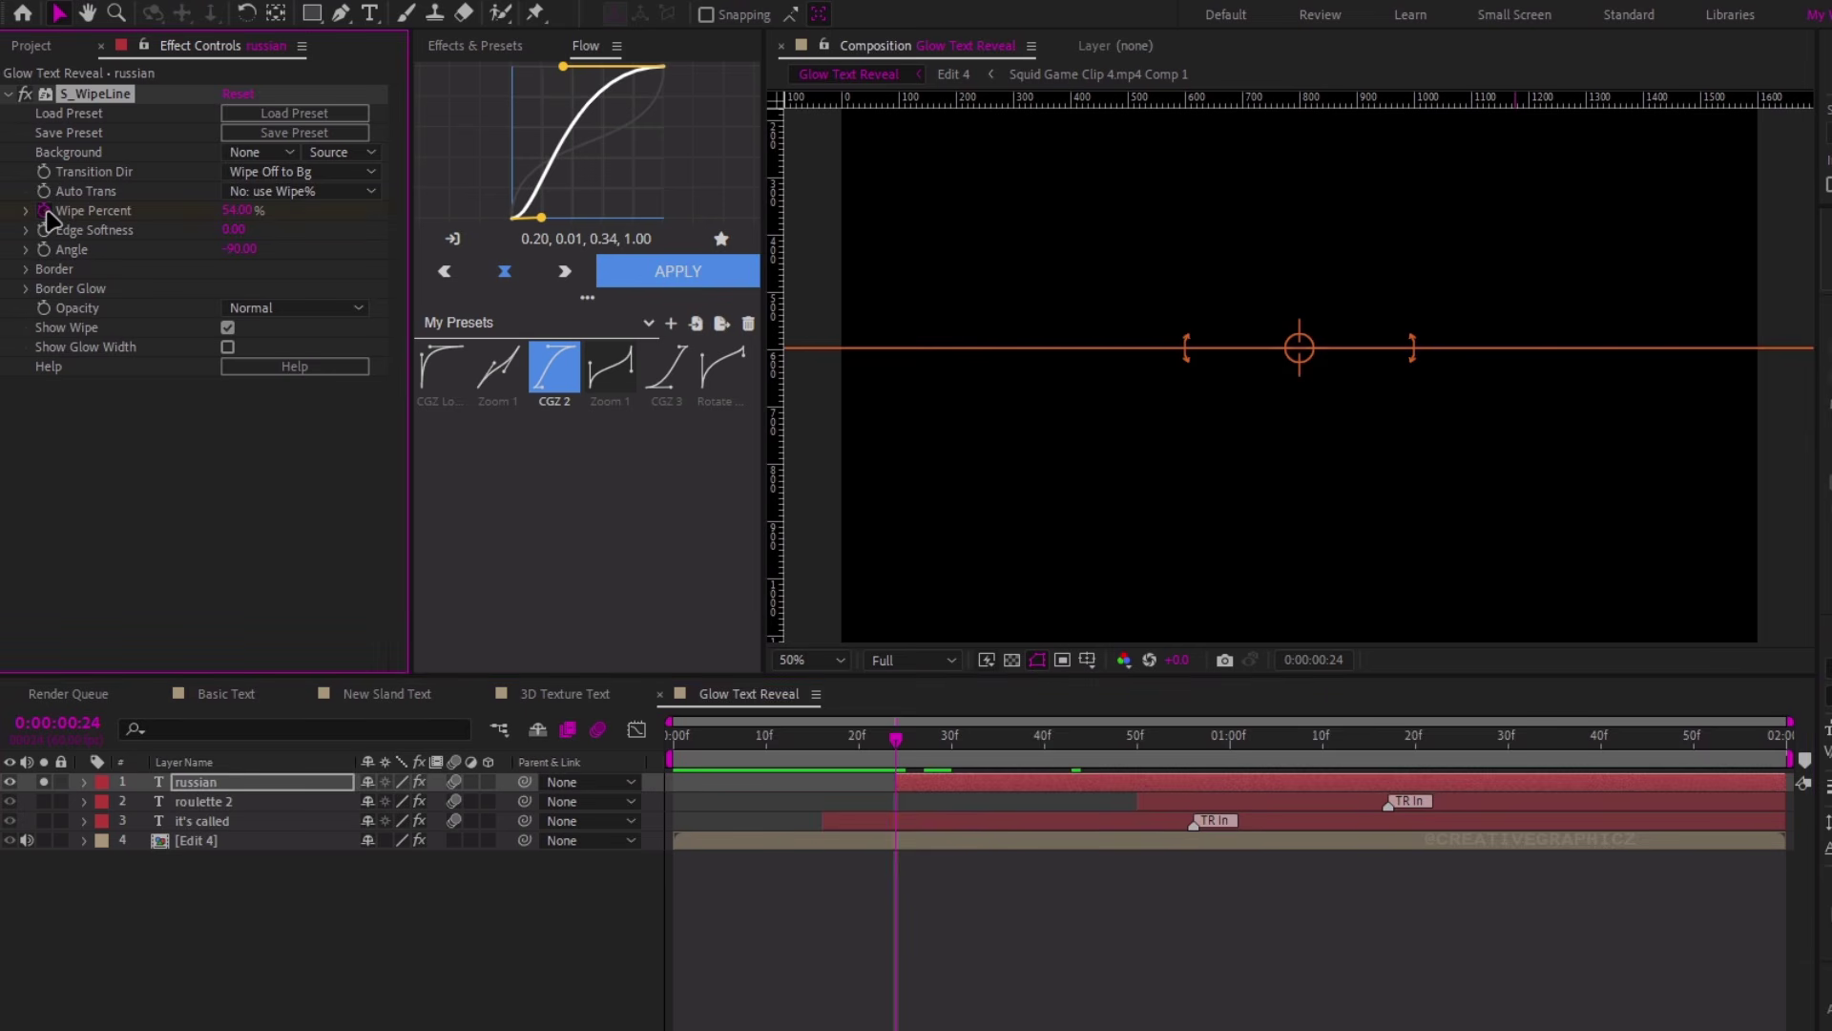
{"action": "left_click_drag", "start_coordinate": [1140, 749], "coordinate": [1217, 749]}
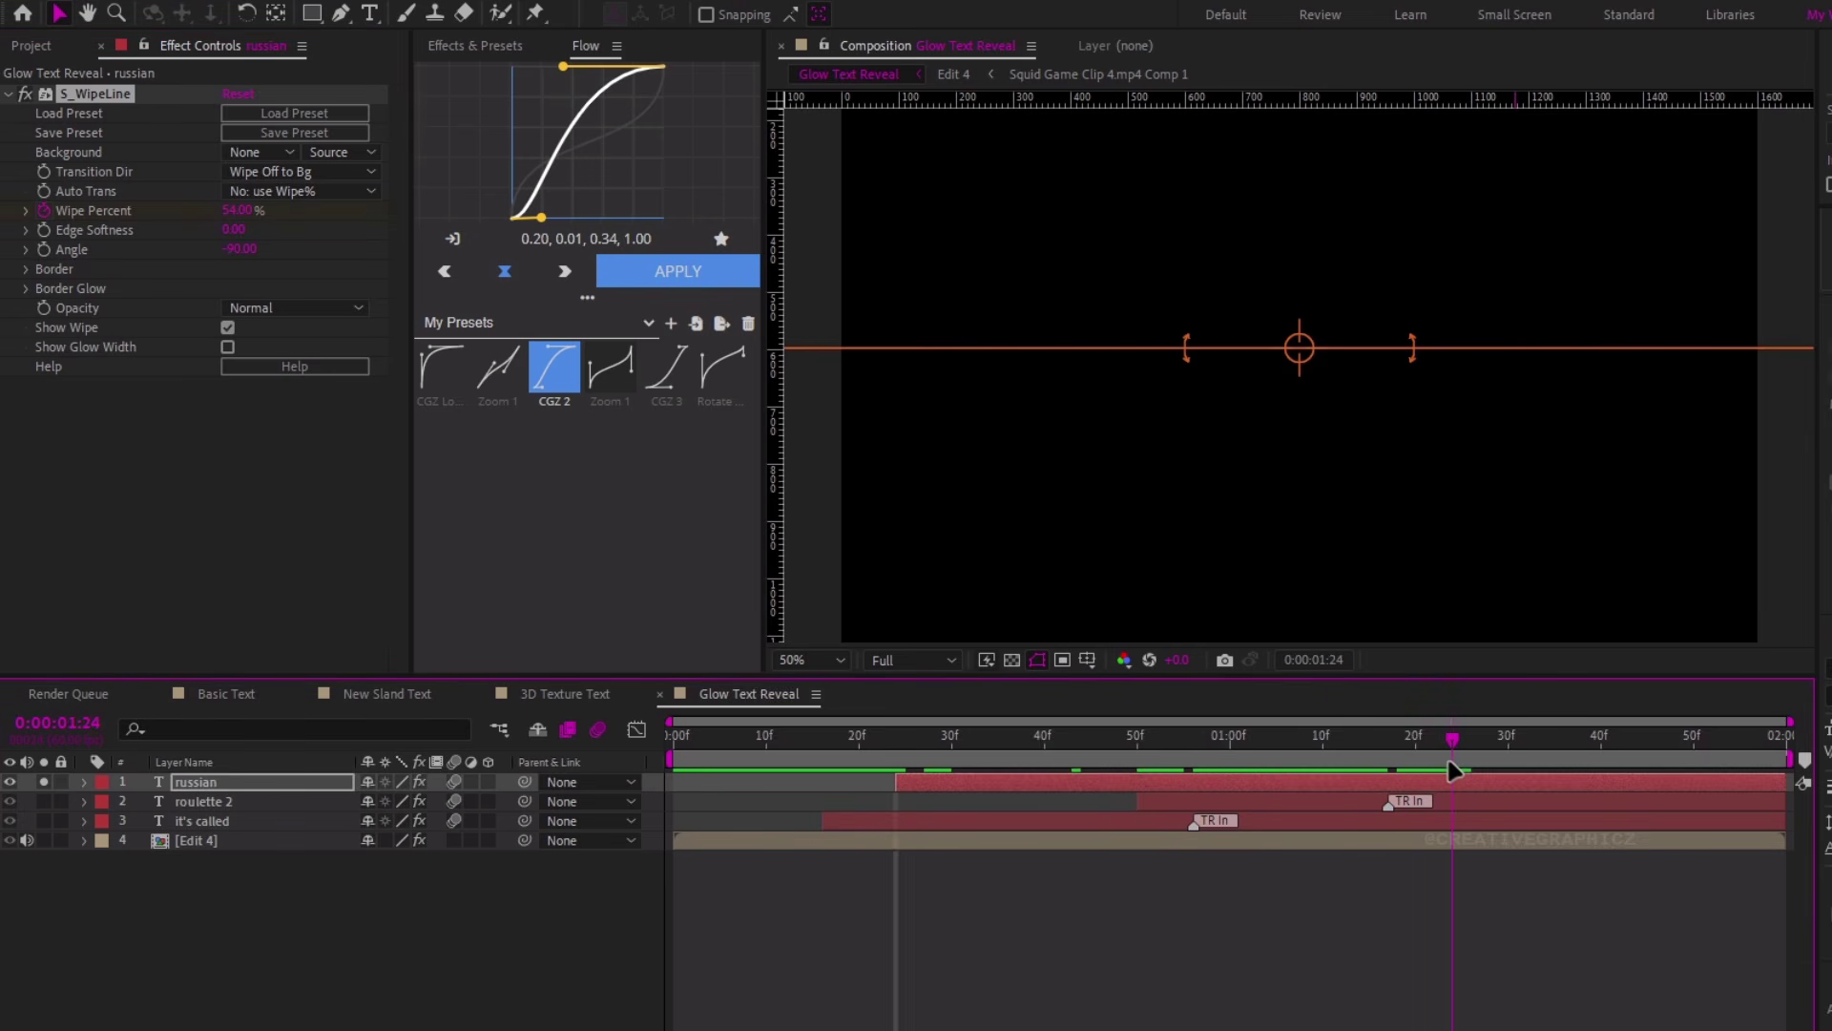
{"action": "left_click", "coordinate": [239, 212]}
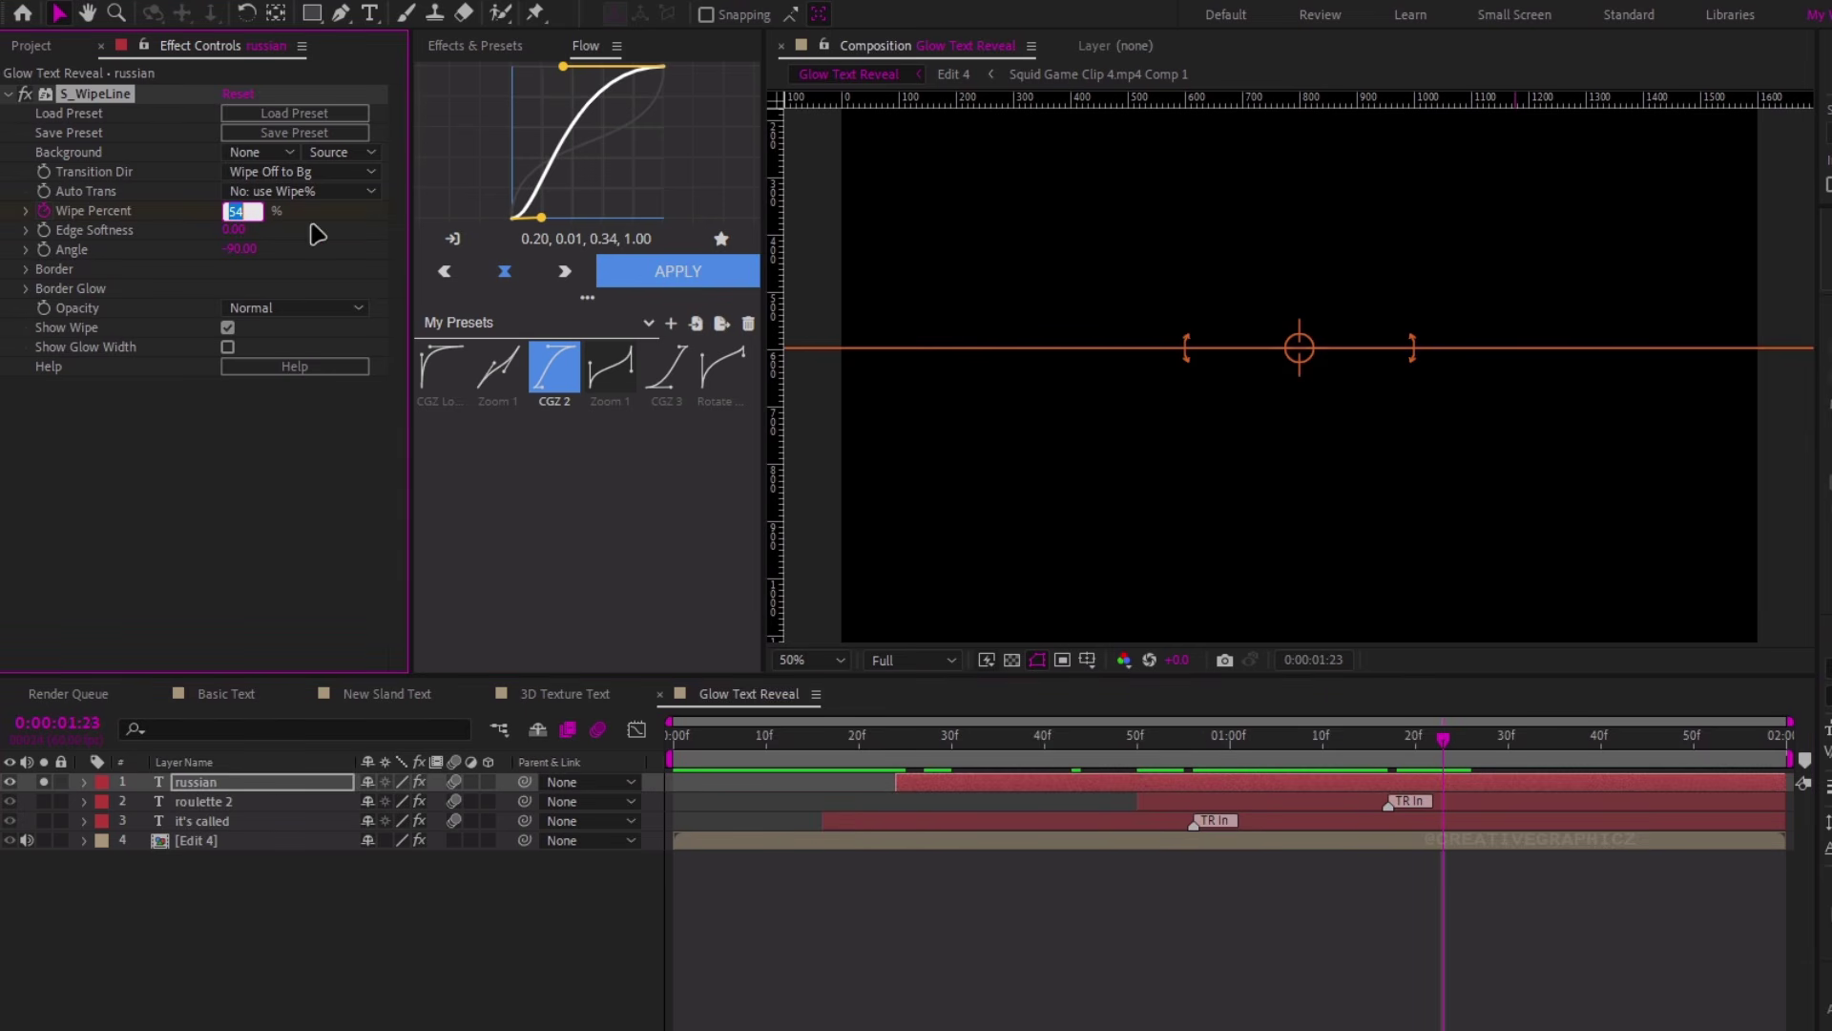
{"action": "type", "text": "45"}
{"action": "key", "text": "Return"}
{"action": "left_click_drag", "start_coordinate": [915, 740], "coordinate": [1226, 740]}
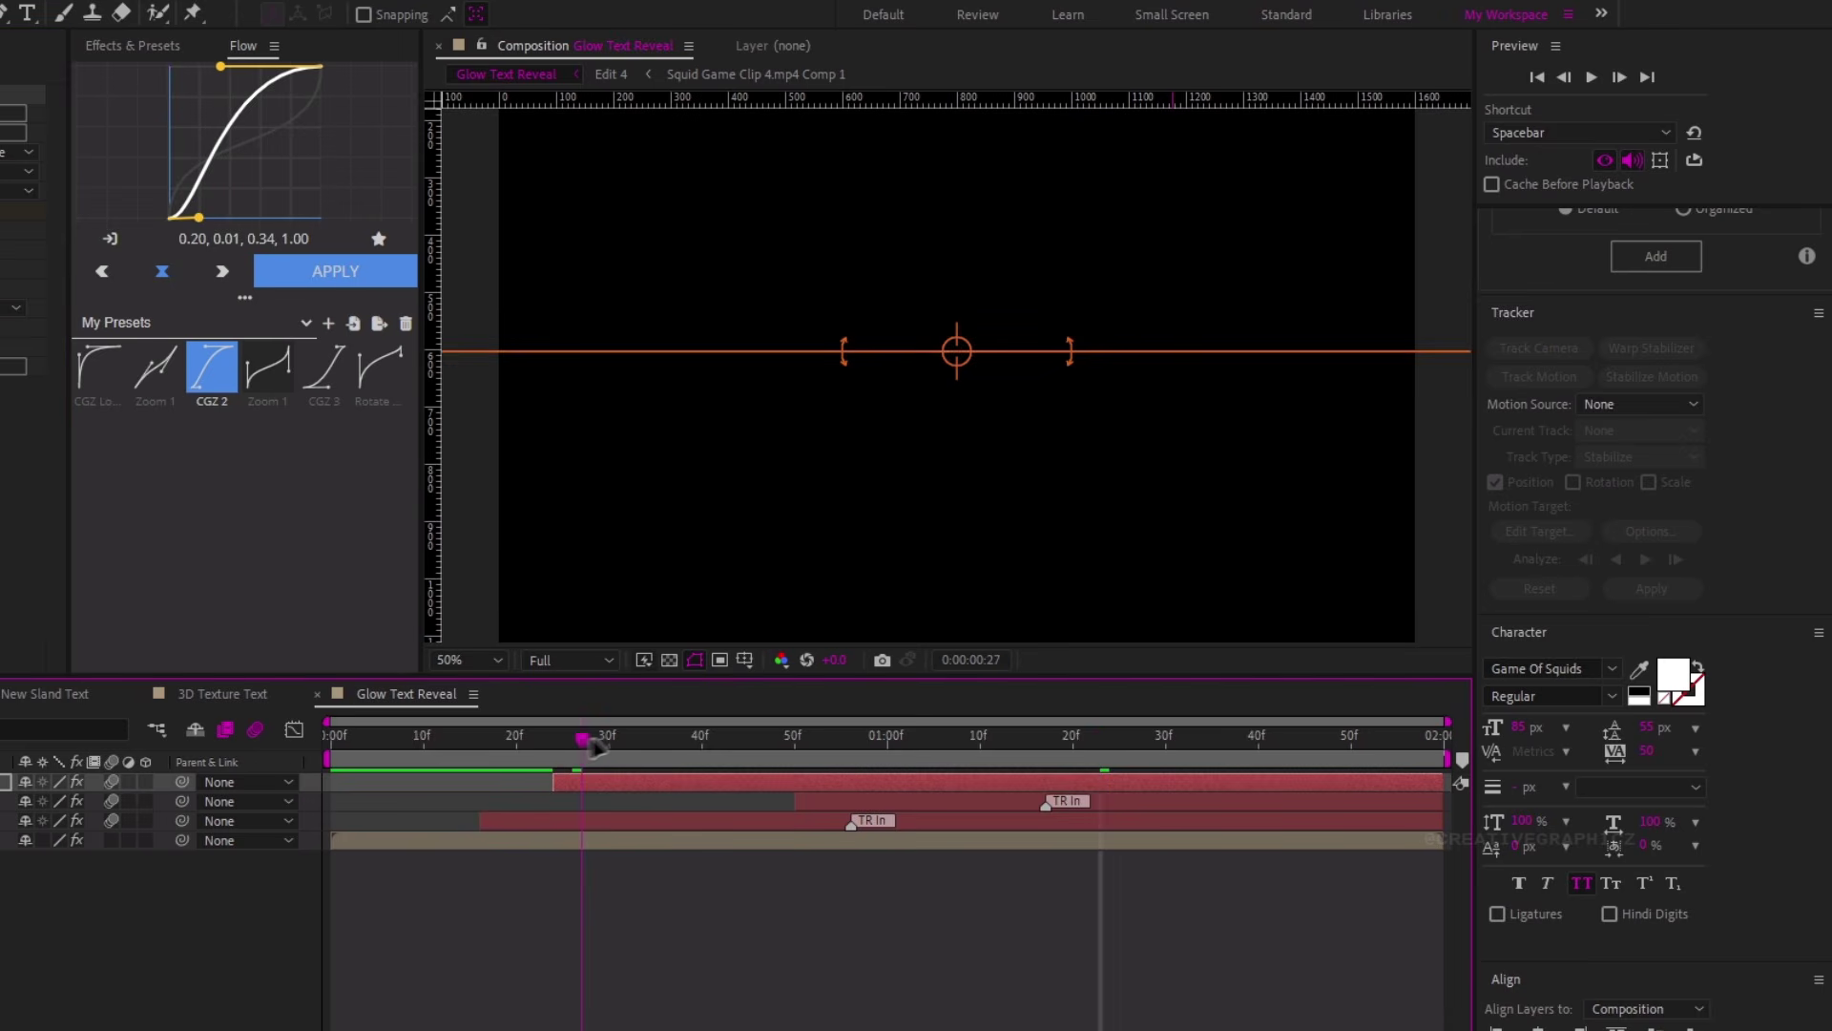
{"action": "key", "text": "space"}
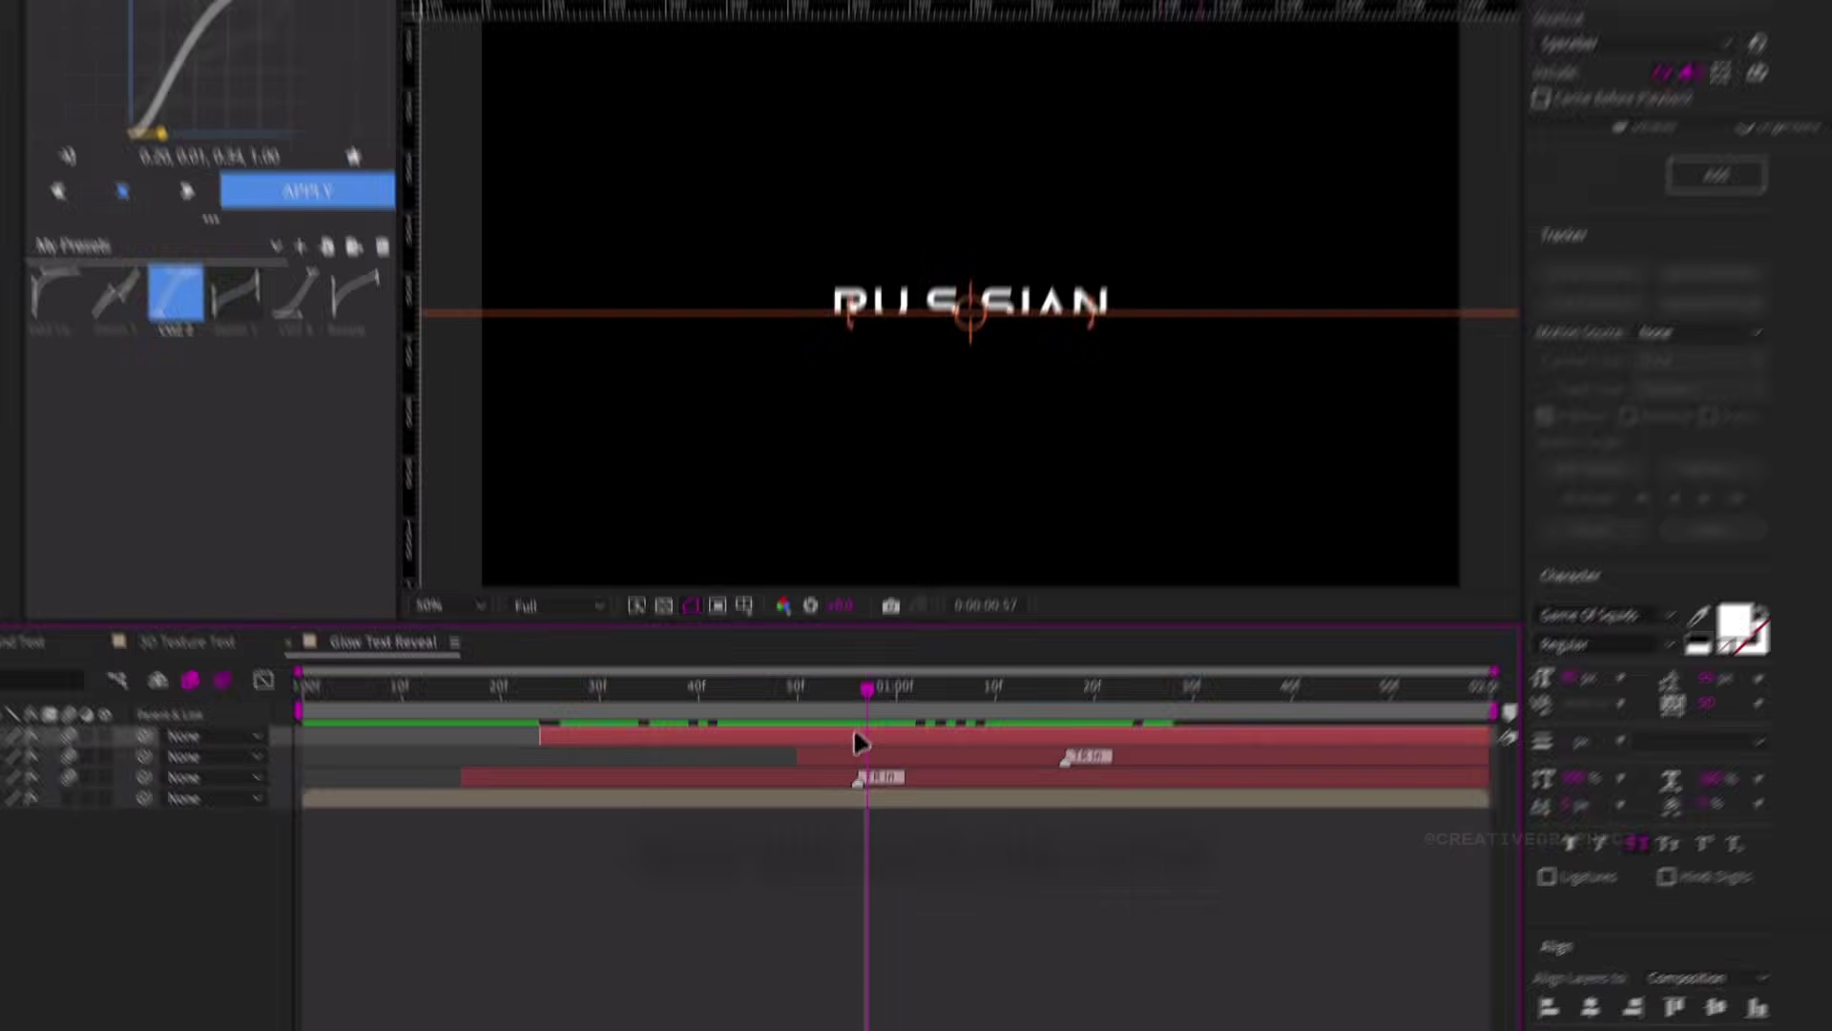
Duplicate the "russian" layer, reveal the copy's keyframes and go to its first Wipe Percent keyframe at 0:00:00:24
{"action": "left_click", "coordinate": [852, 779]}
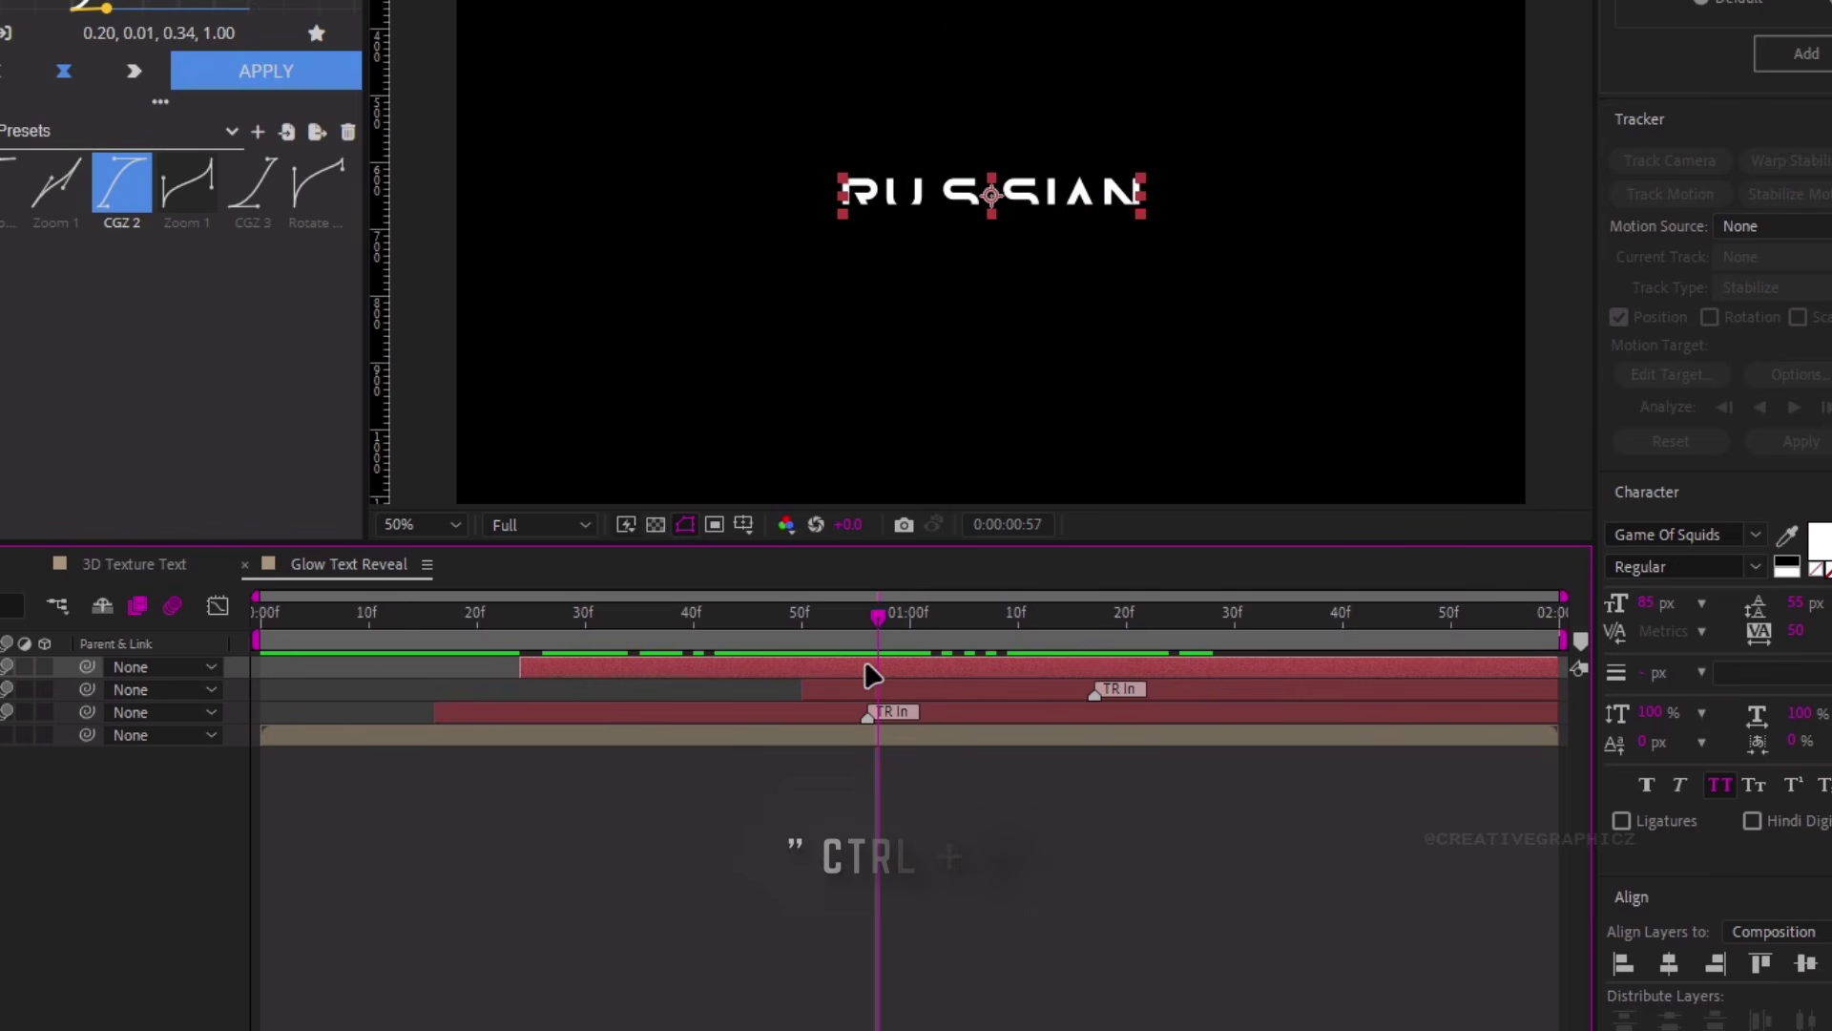
{"action": "key", "text": "ctrl+d"}
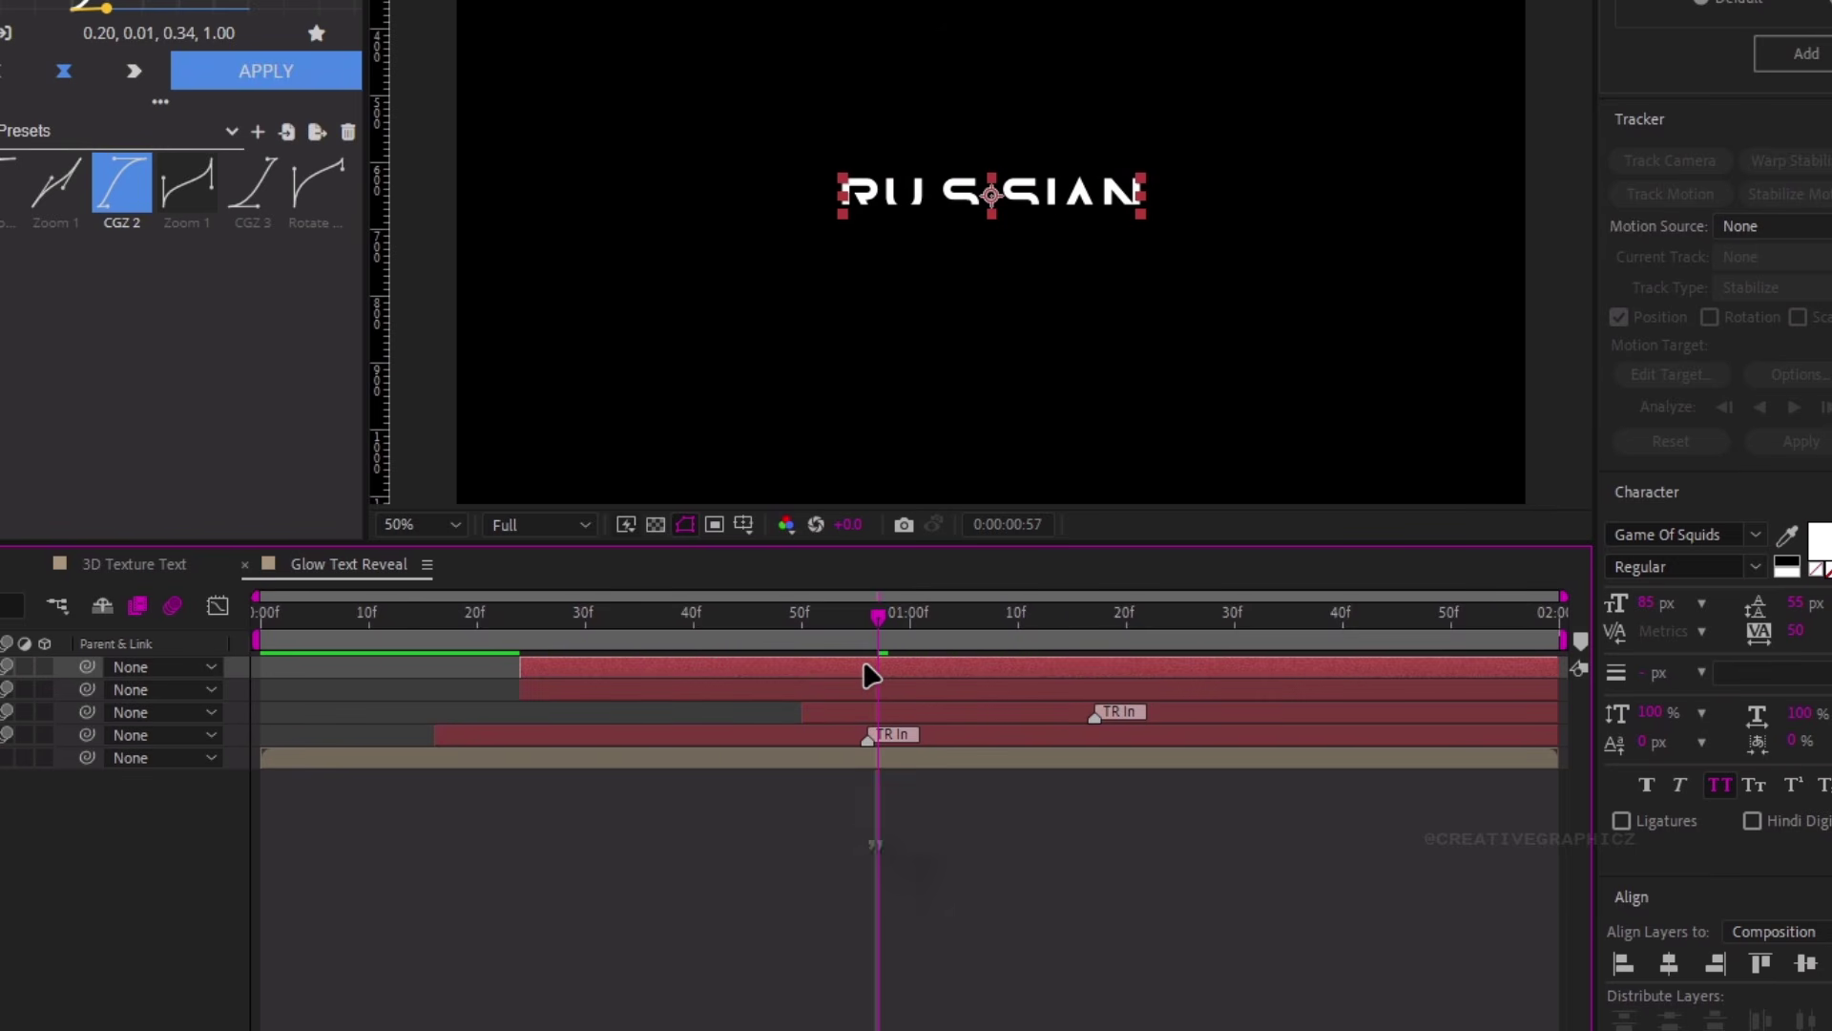
{"action": "key", "text": "u"}
{"action": "left_click", "coordinate": [511, 636]}
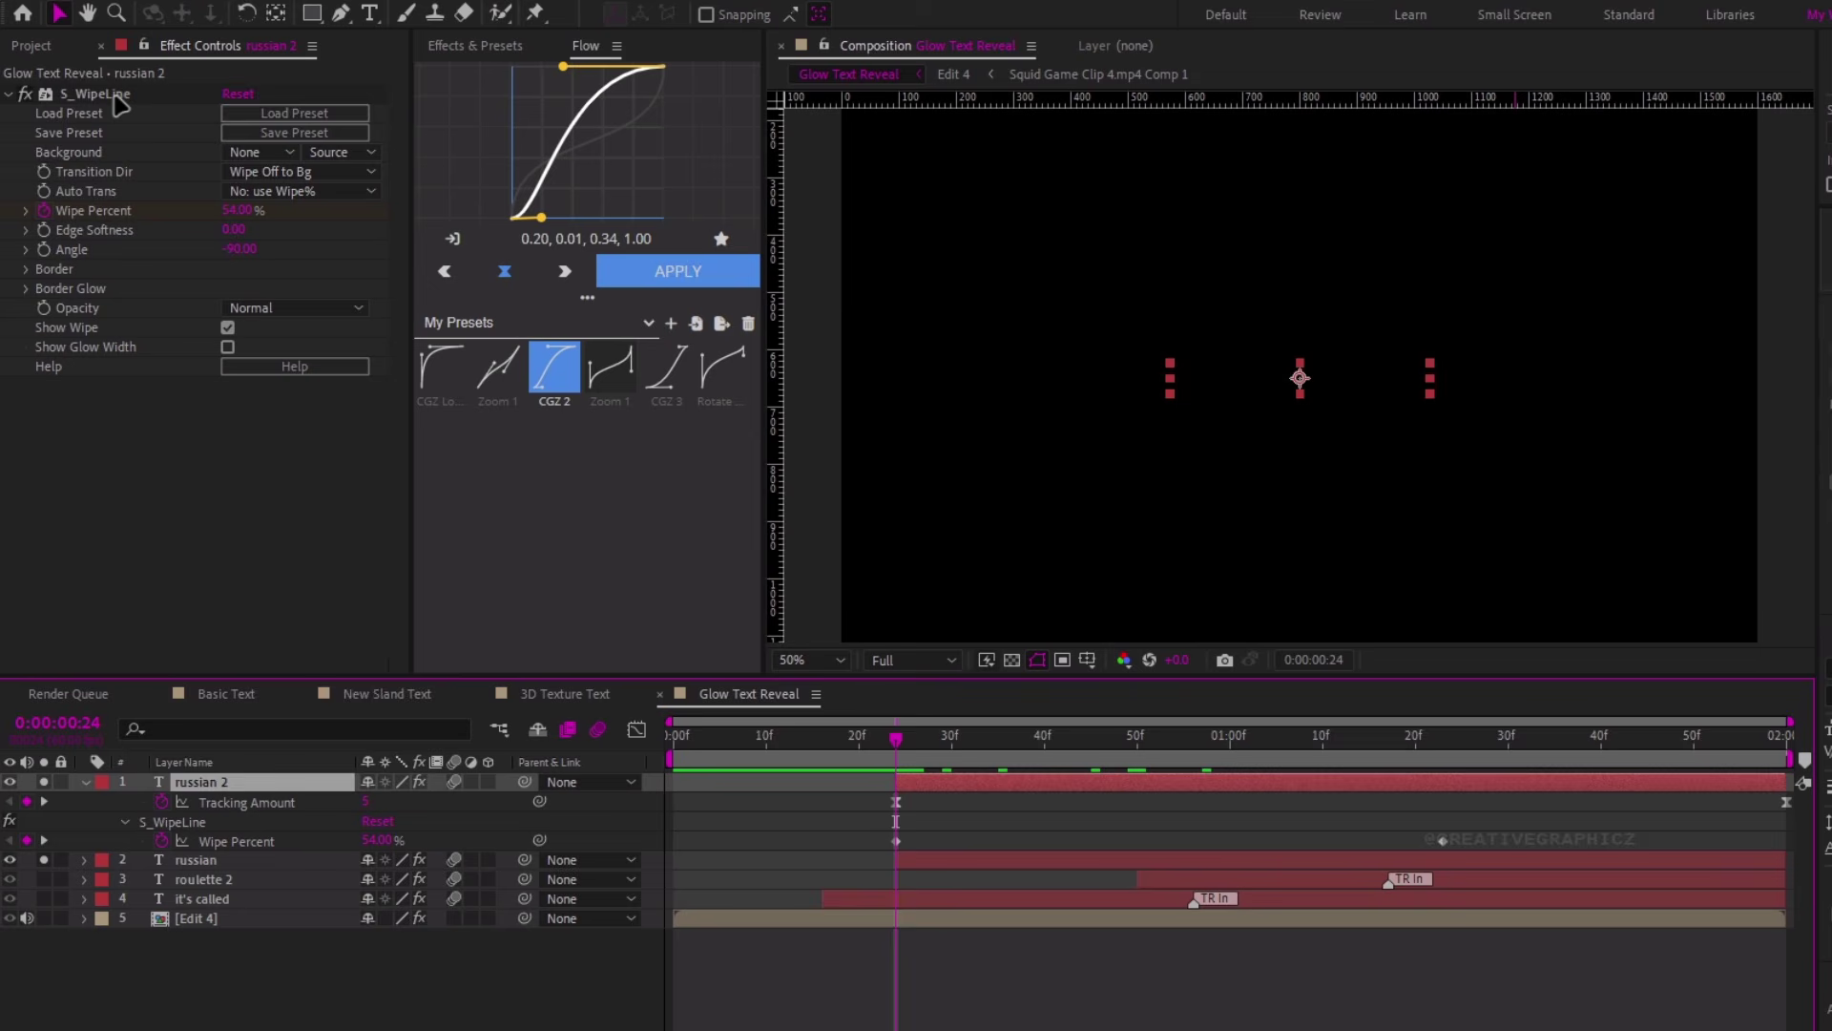
Duplicate S_WipeLine on the copied "russian" layer and set the second wipe's Angle to 90
{"action": "left_click", "coordinate": [100, 94]}
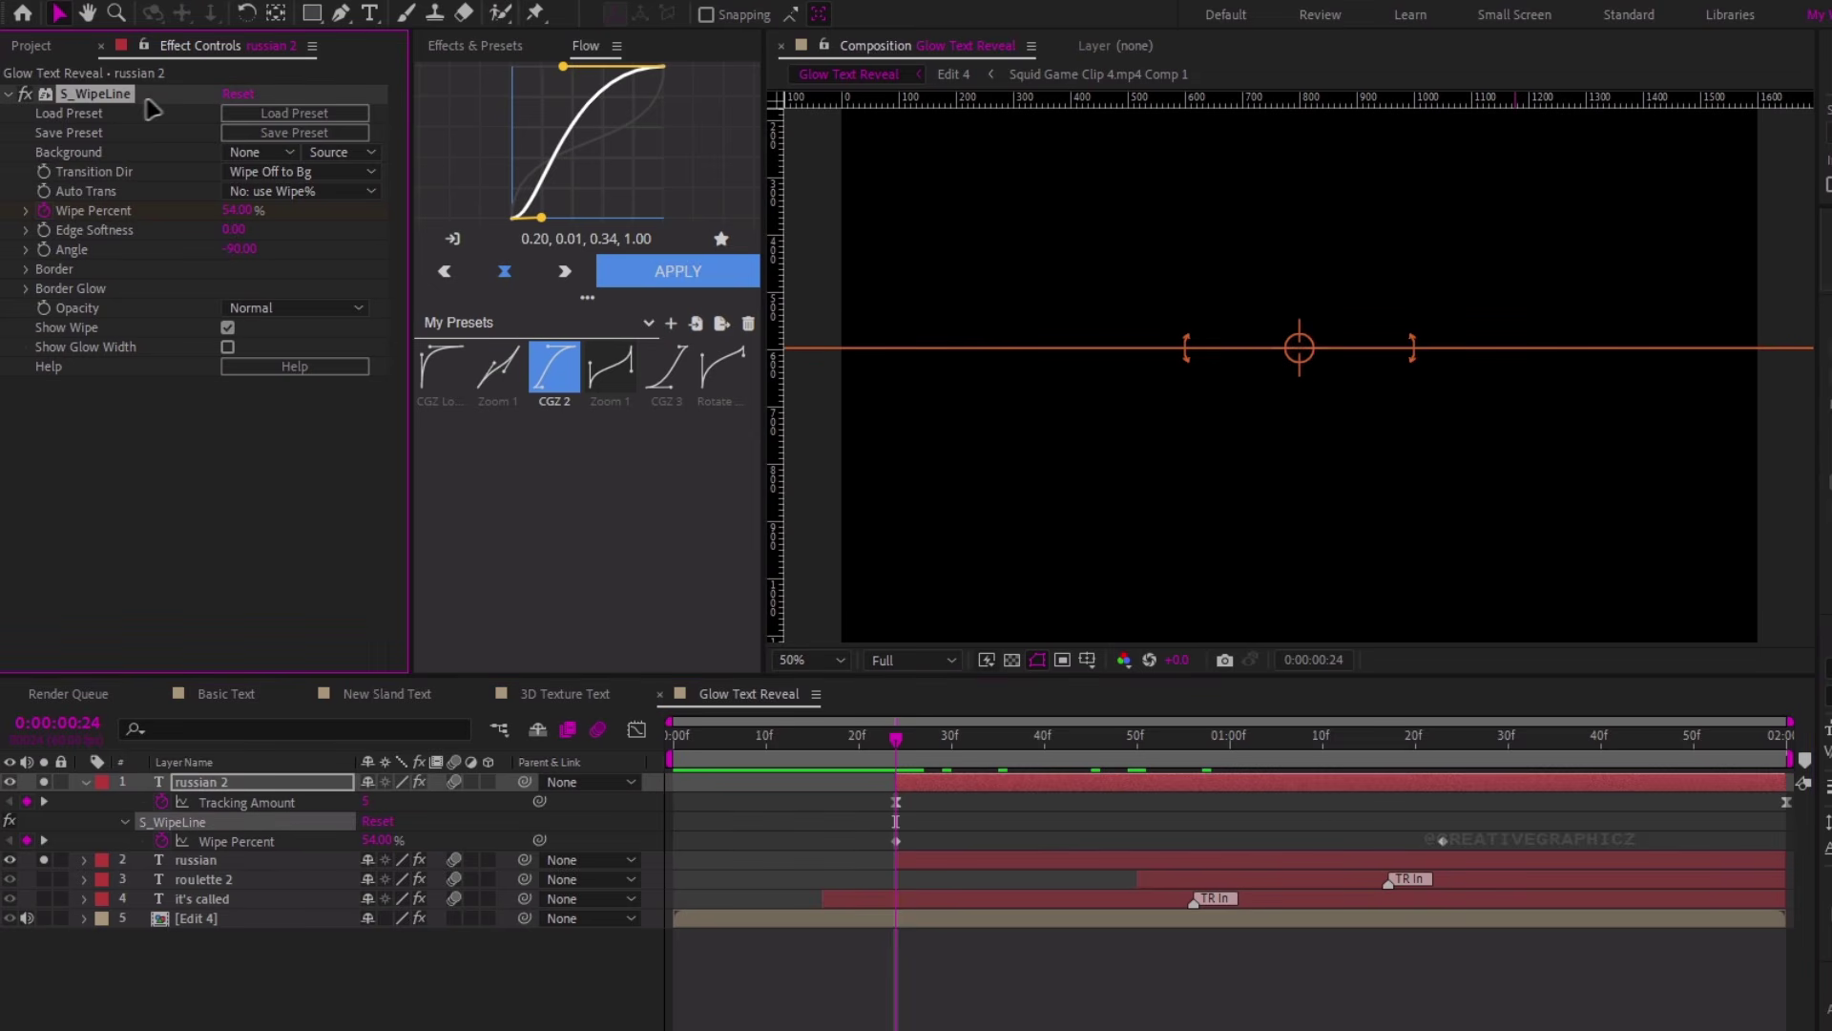
{"action": "key", "text": "ctrl+d"}
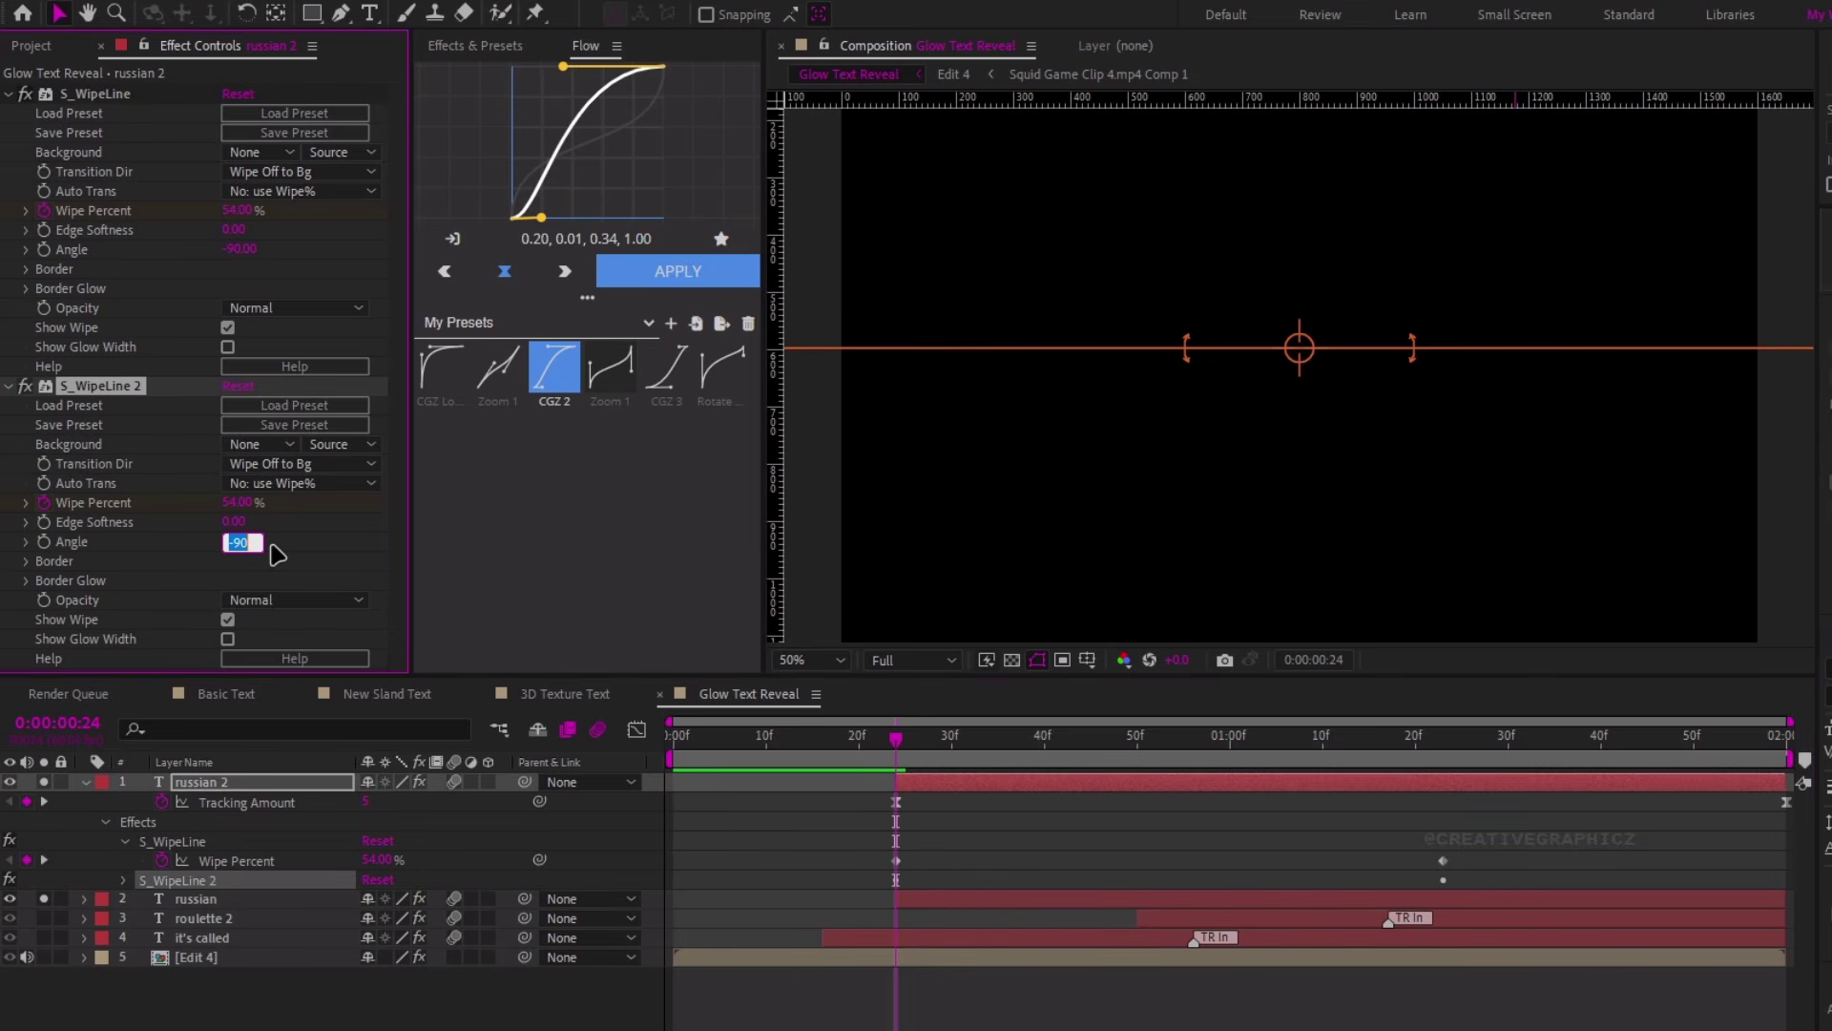
{"action": "type", "text": "90"}
{"action": "key", "text": "Return"}
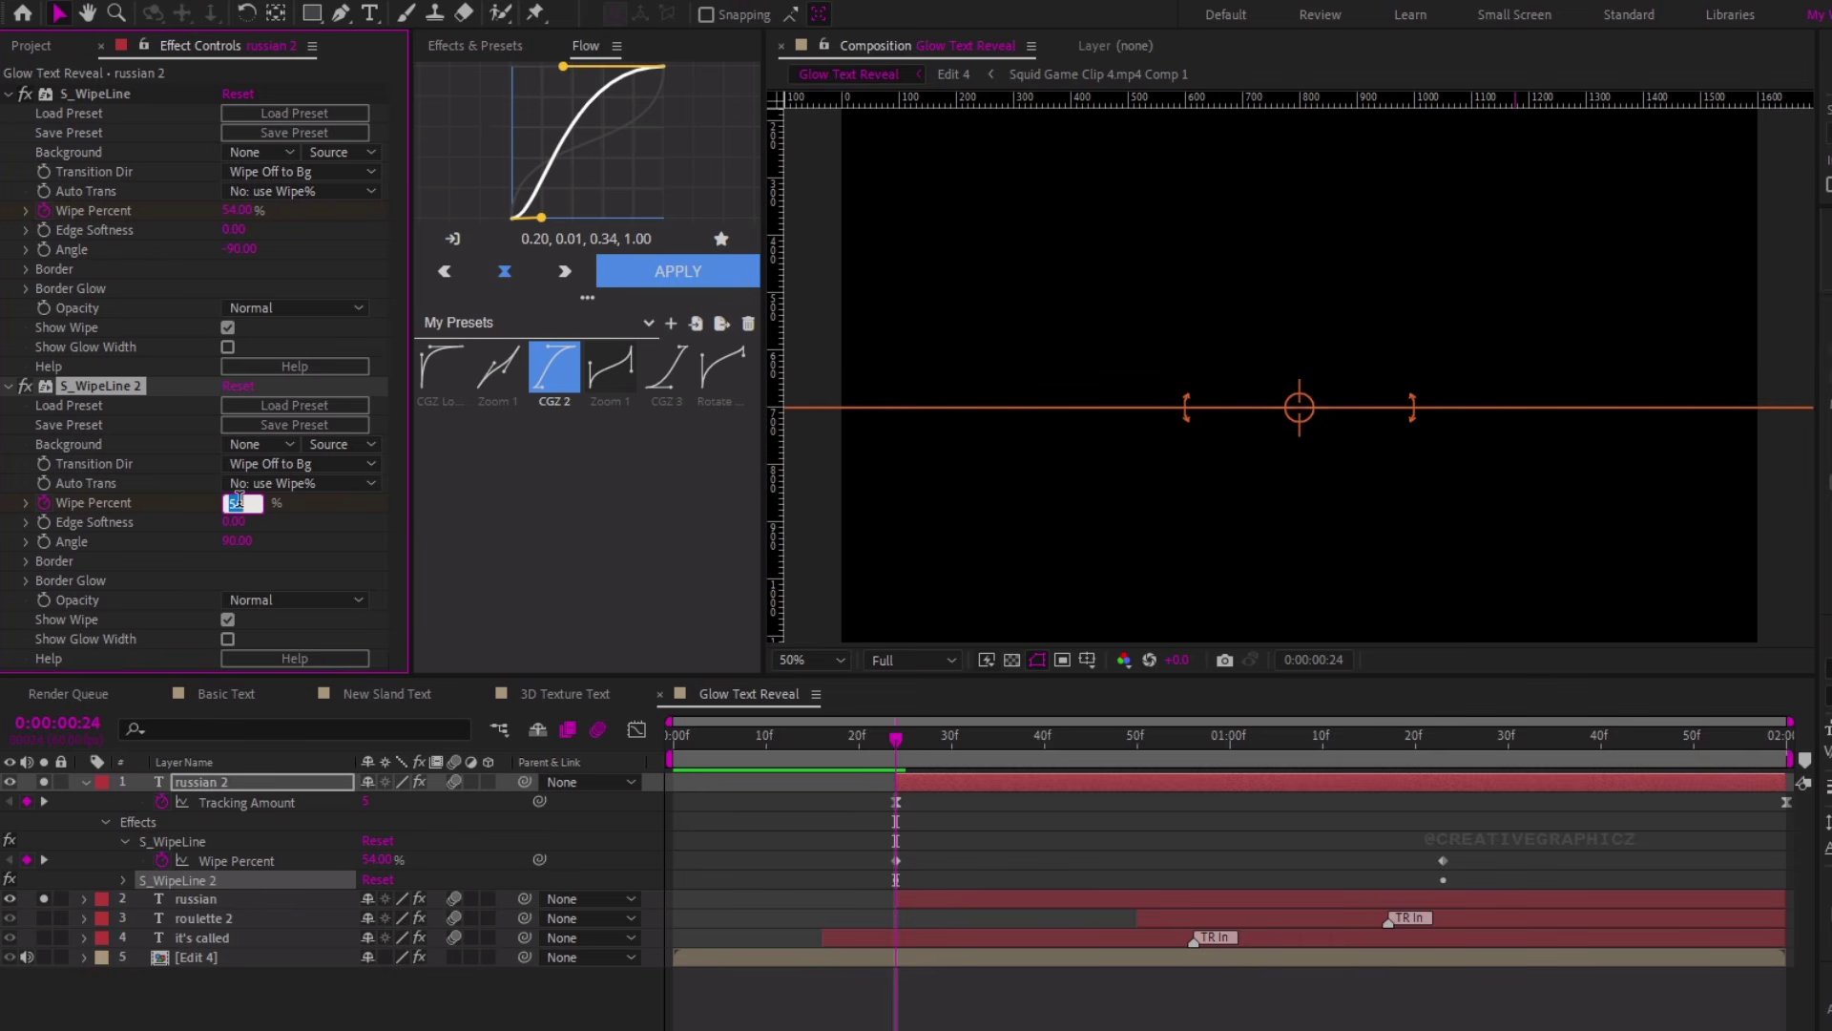
Set the second S_WipeLine's Wipe Percent to 46% at 0:00:00:24 and 53.04% at 0:00:01:23
{"action": "key", "text": "Return"}
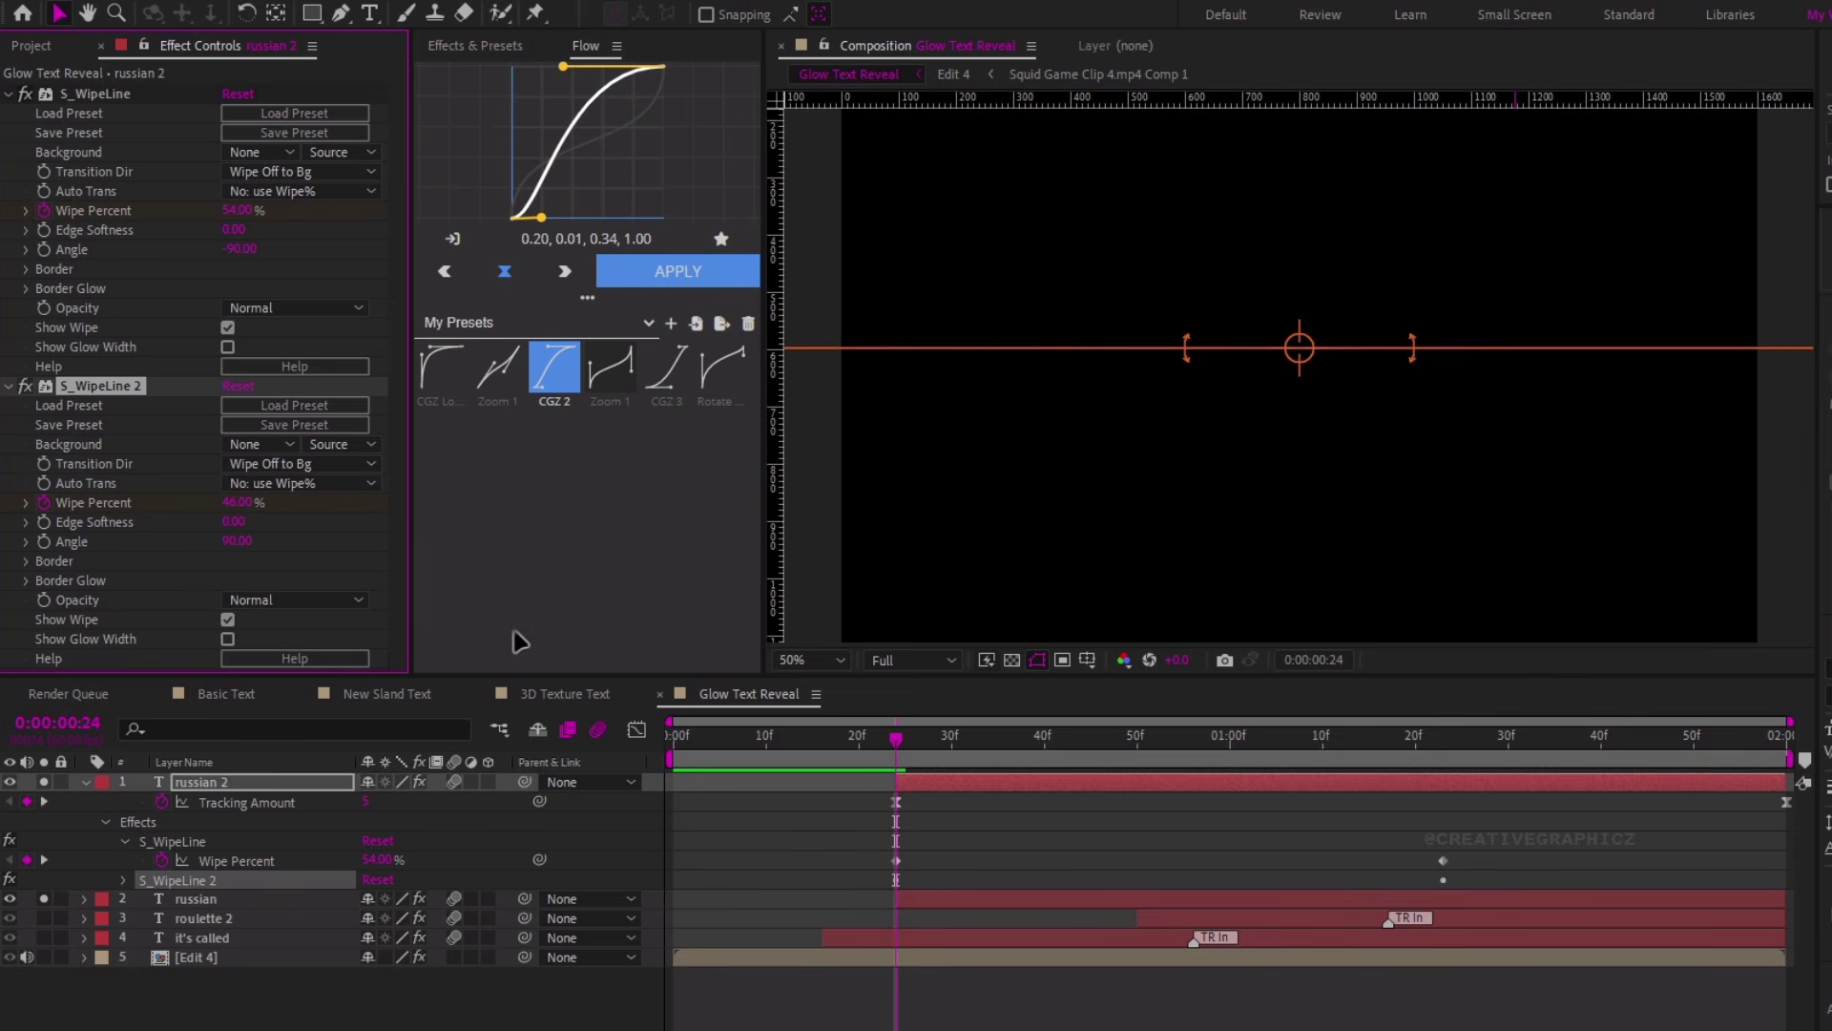
{"action": "left_click_drag", "start_coordinate": [940, 754], "coordinate": [1451, 766]}
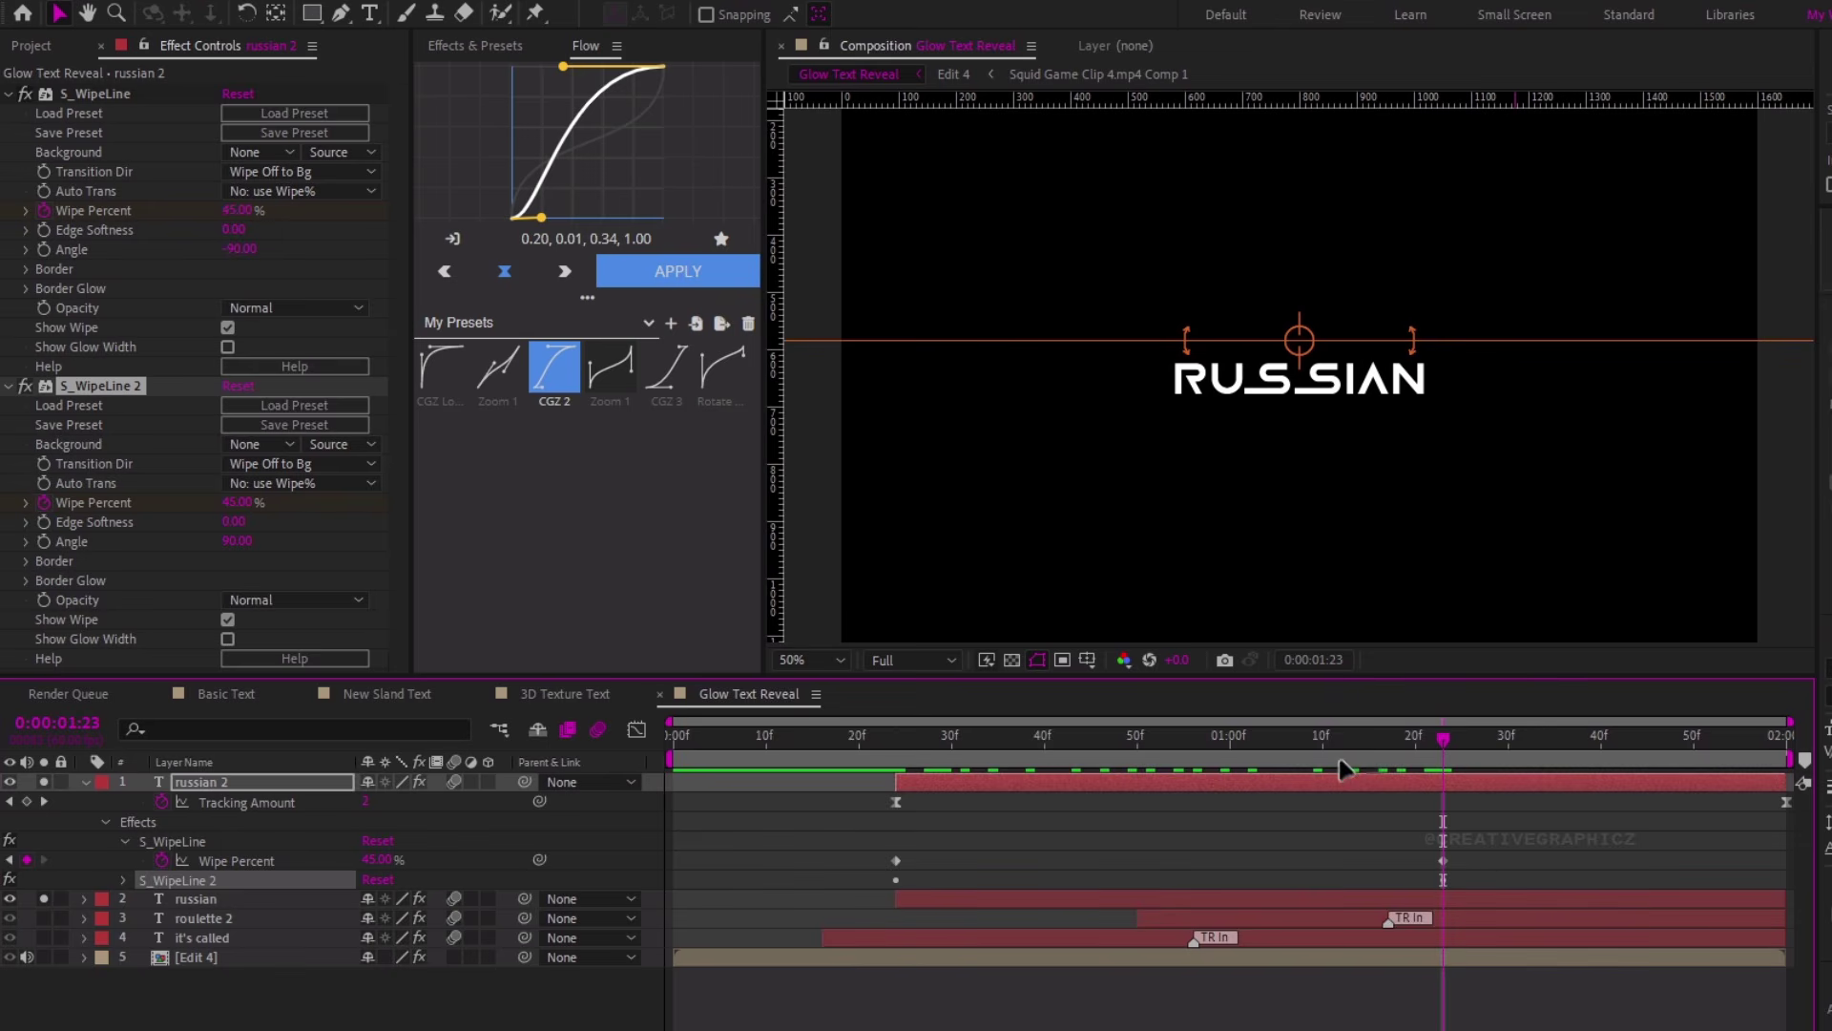
{"action": "left_click", "coordinate": [229, 502]}
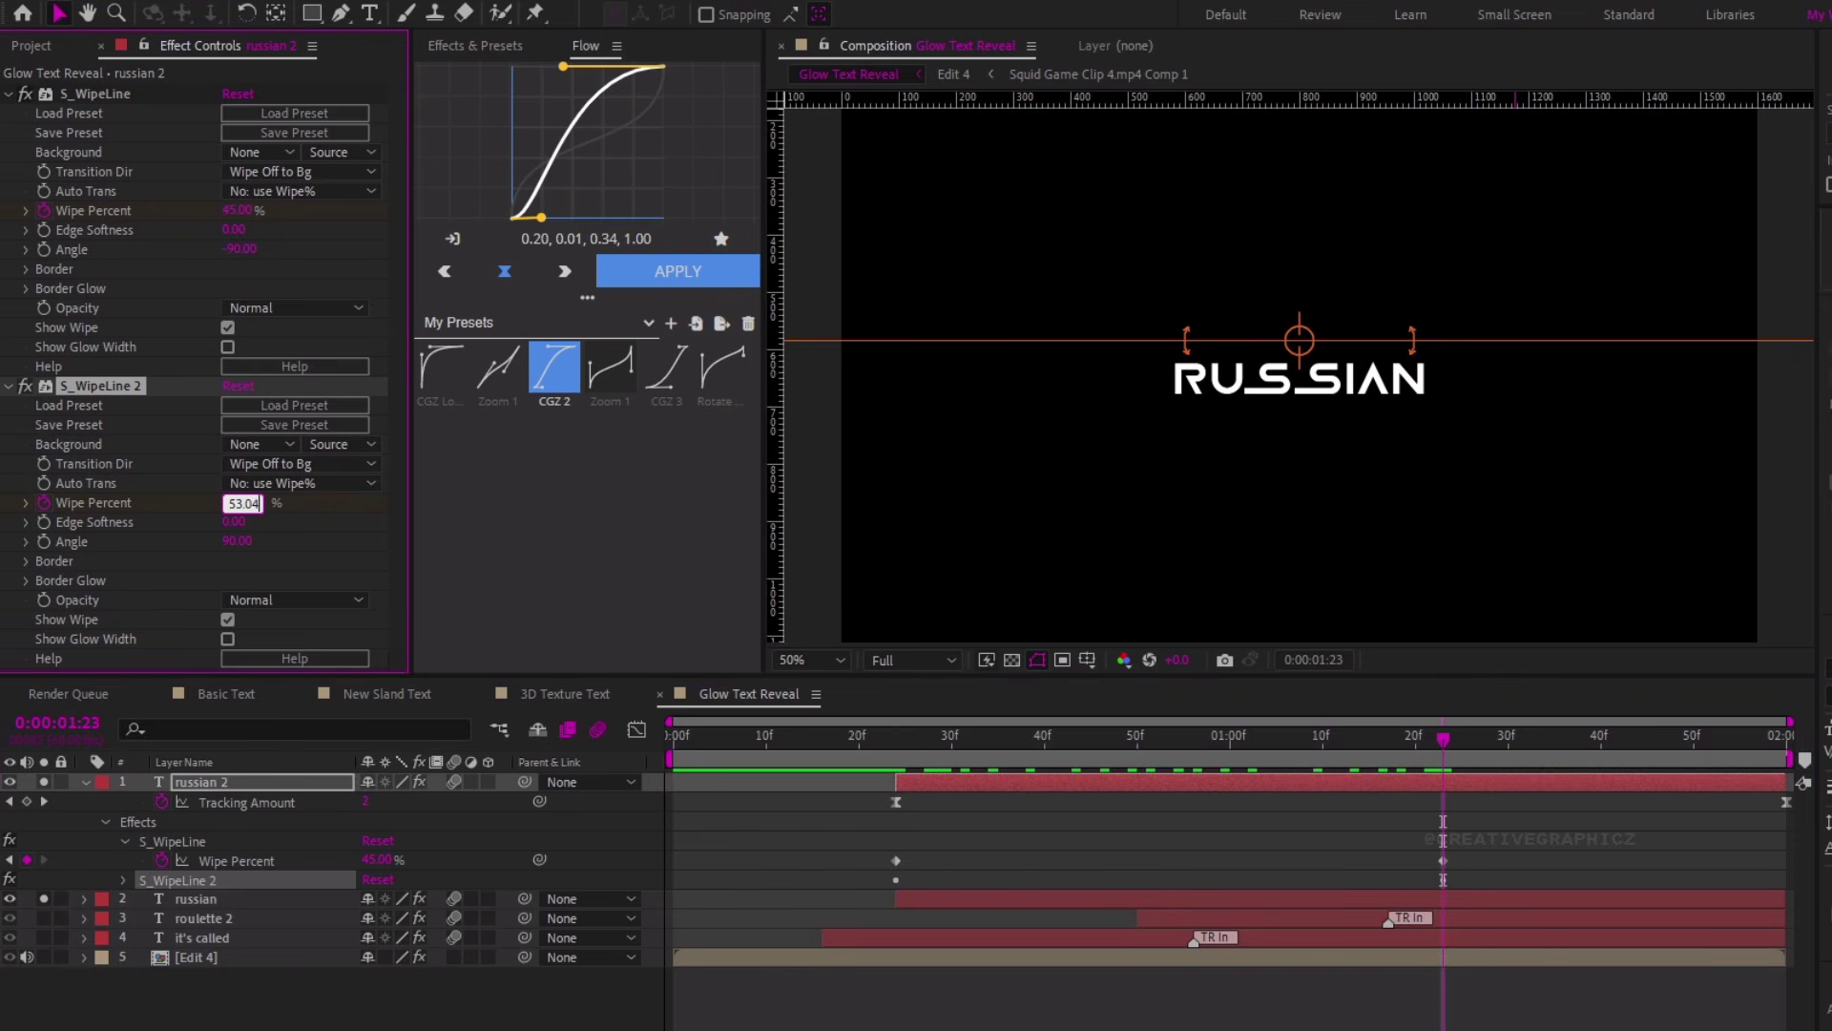
Set the second S_WipeLine effect's Wipe Percent on russian 2 to 53.04% at 0:00:01:23 and check the wipe
{"action": "key", "text": "Return"}
{"action": "left_click_drag", "start_coordinate": [1443, 759], "coordinate": [1240, 766]}
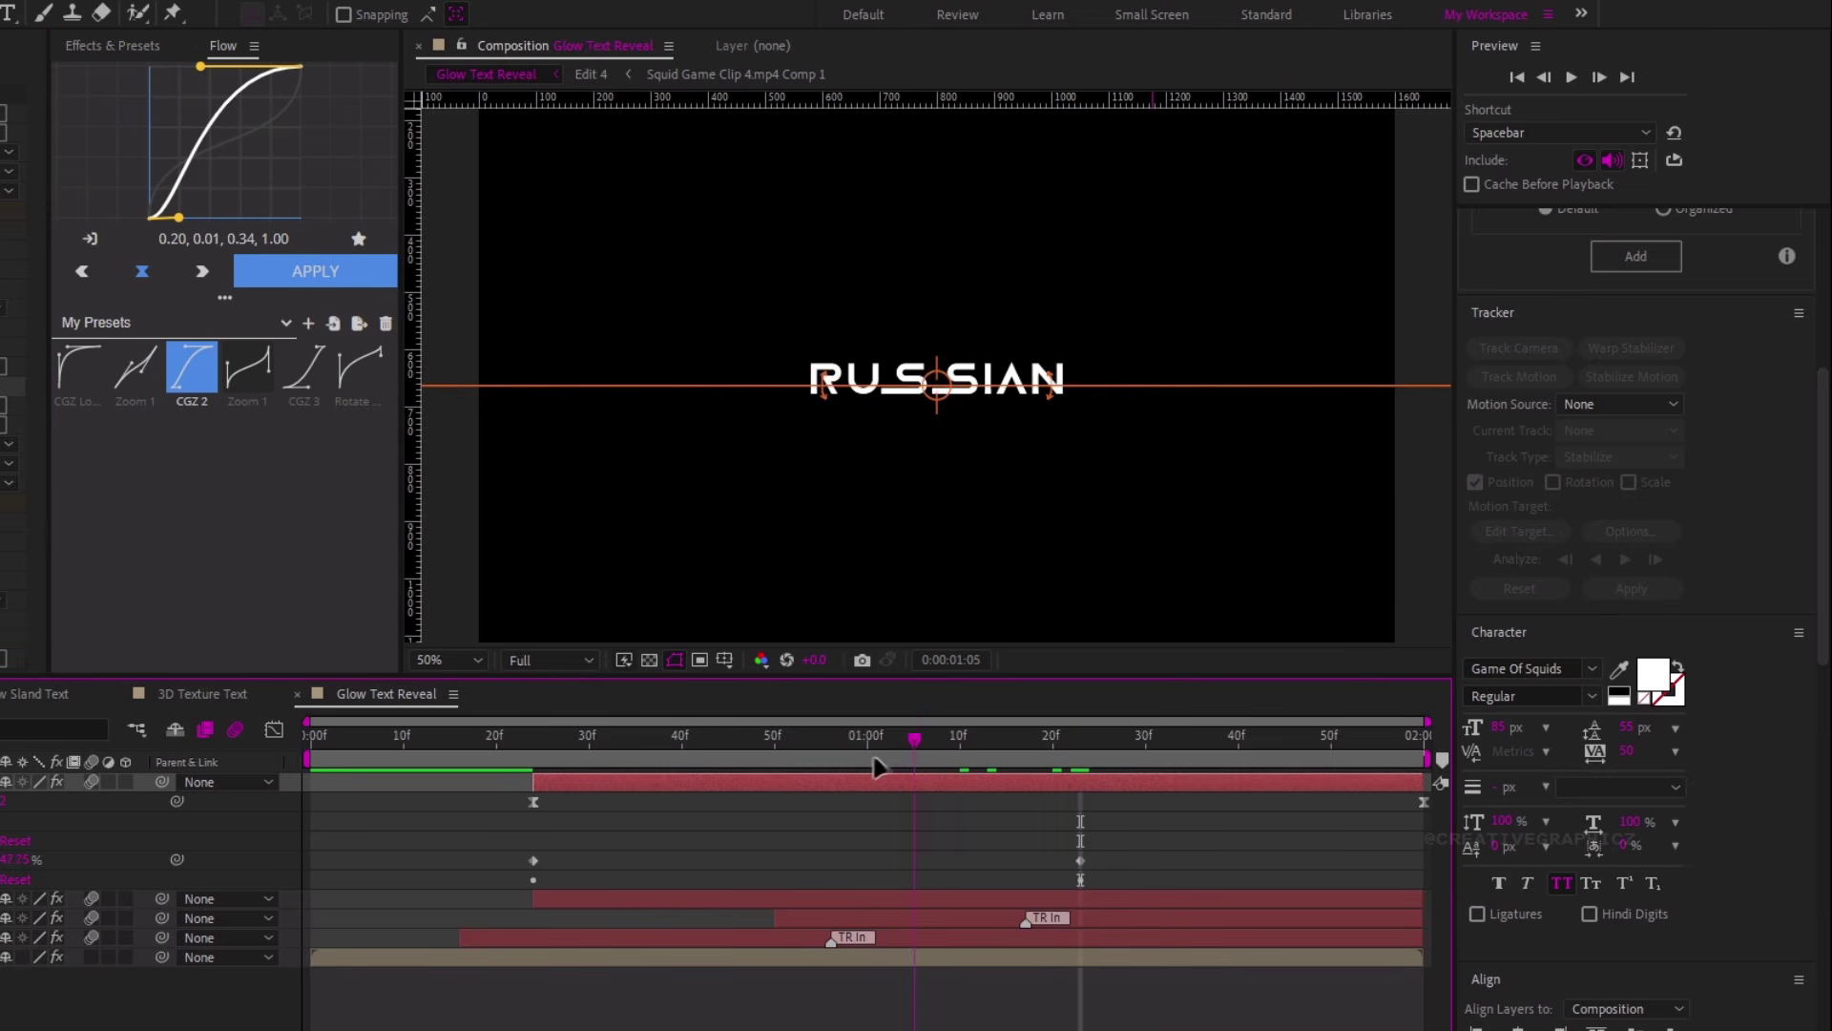
{"action": "mouse_move", "coordinate": [878, 766]}
{"action": "left_mouse_down"}
{"action": "mouse_move", "coordinate": [642, 764]}
{"action": "mouse_move", "coordinate": [999, 763]}
{"action": "mouse_move", "coordinate": [901, 761]}
{"action": "left_mouse_up"}
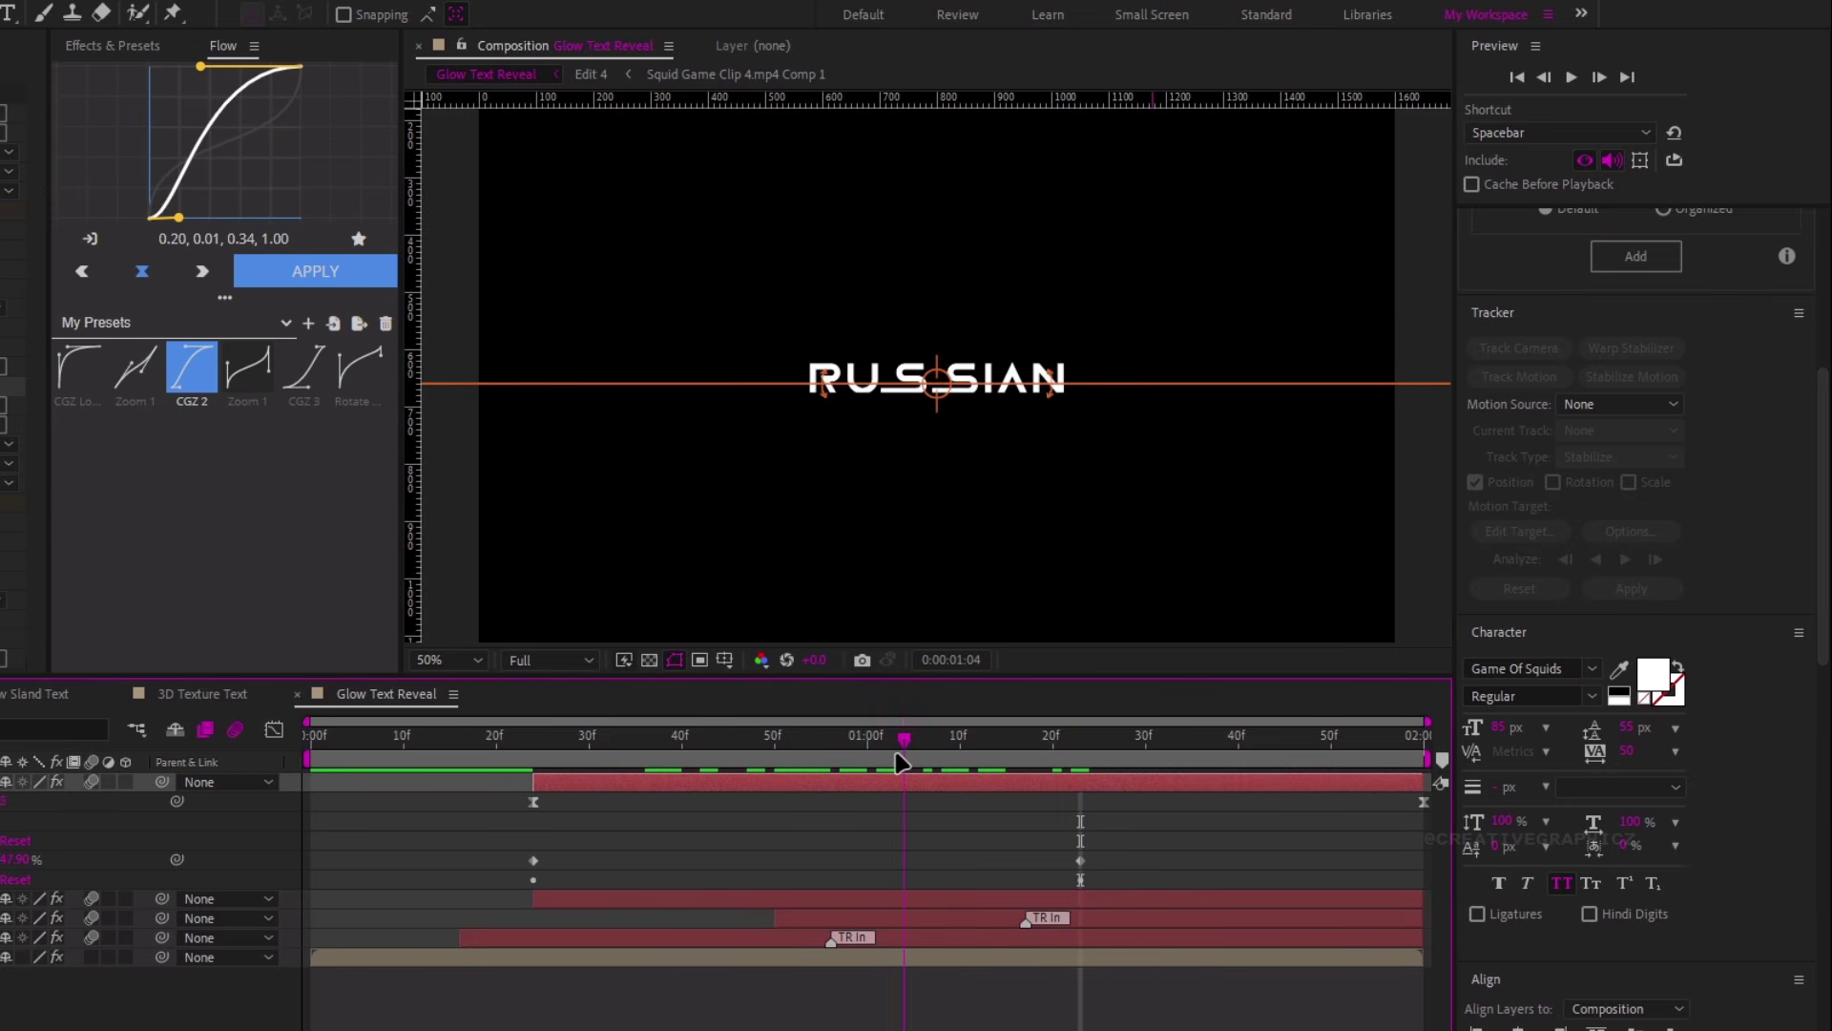
Change the russian layer's text fill color to purple A949C8 and check the reveal along the timeline
{"action": "left_click", "coordinate": [828, 899]}
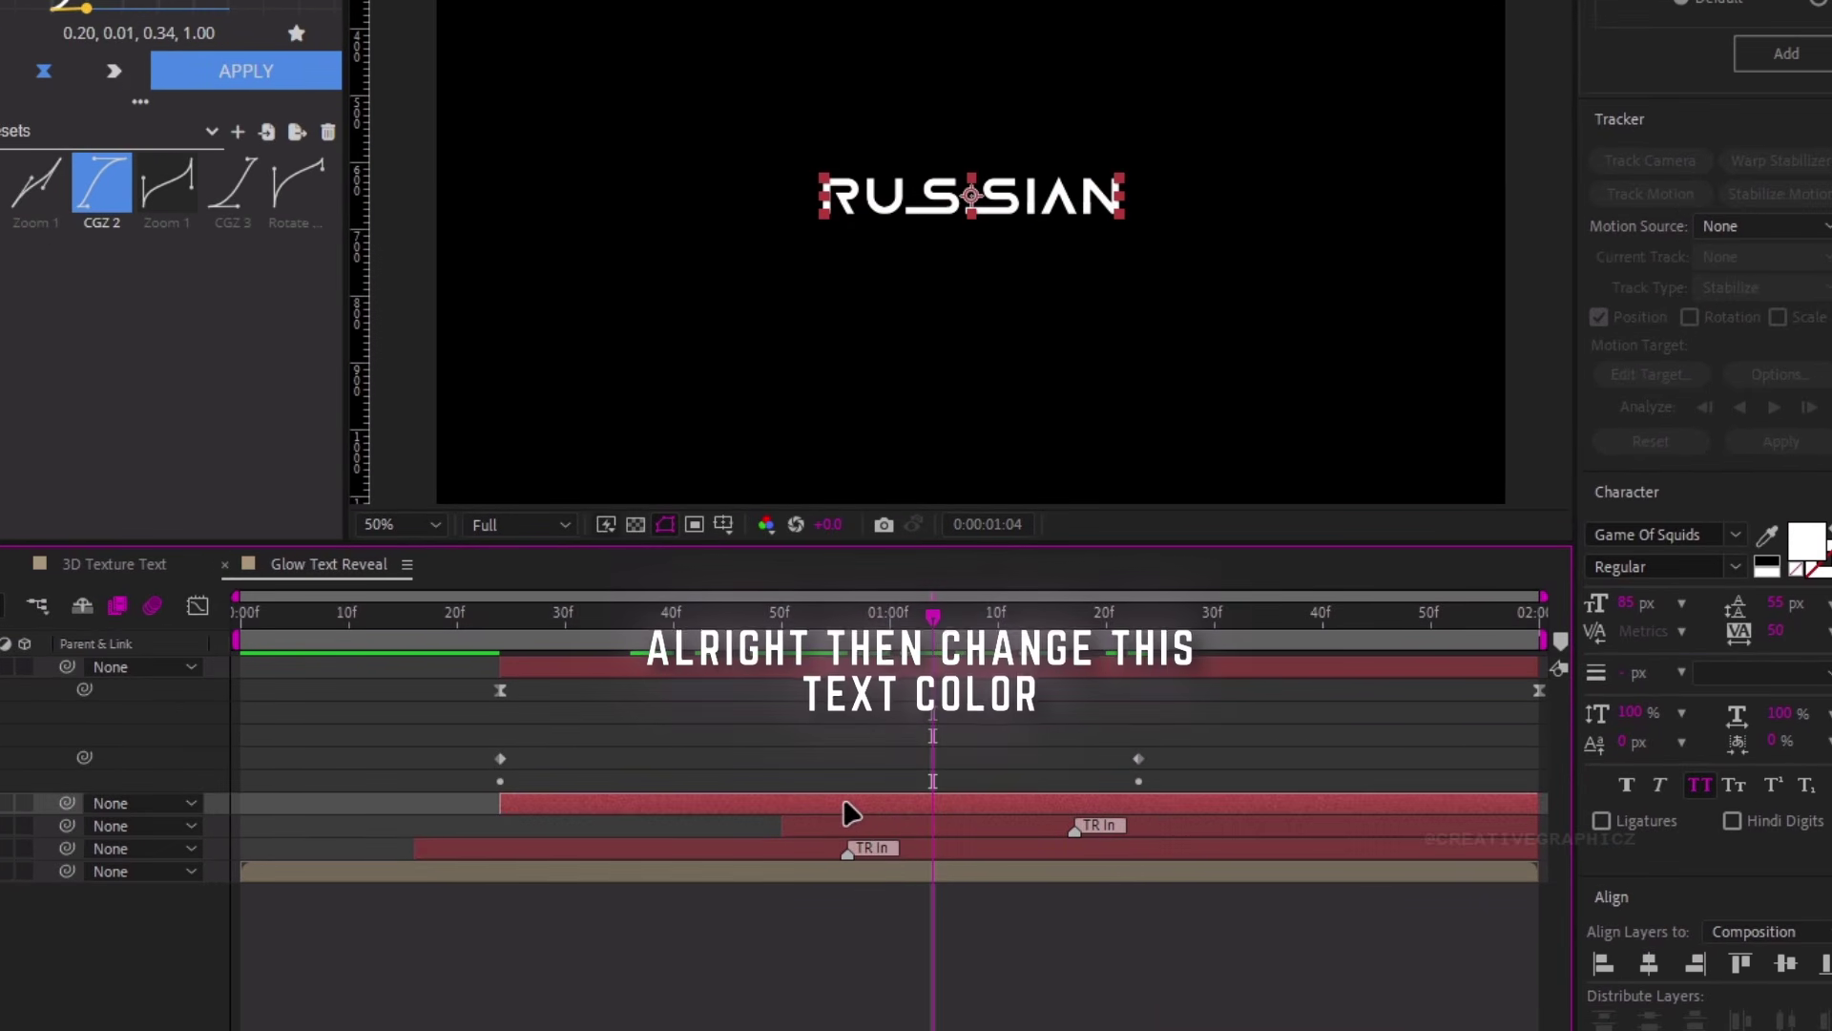
{"action": "double_click", "coordinate": [943, 803]}
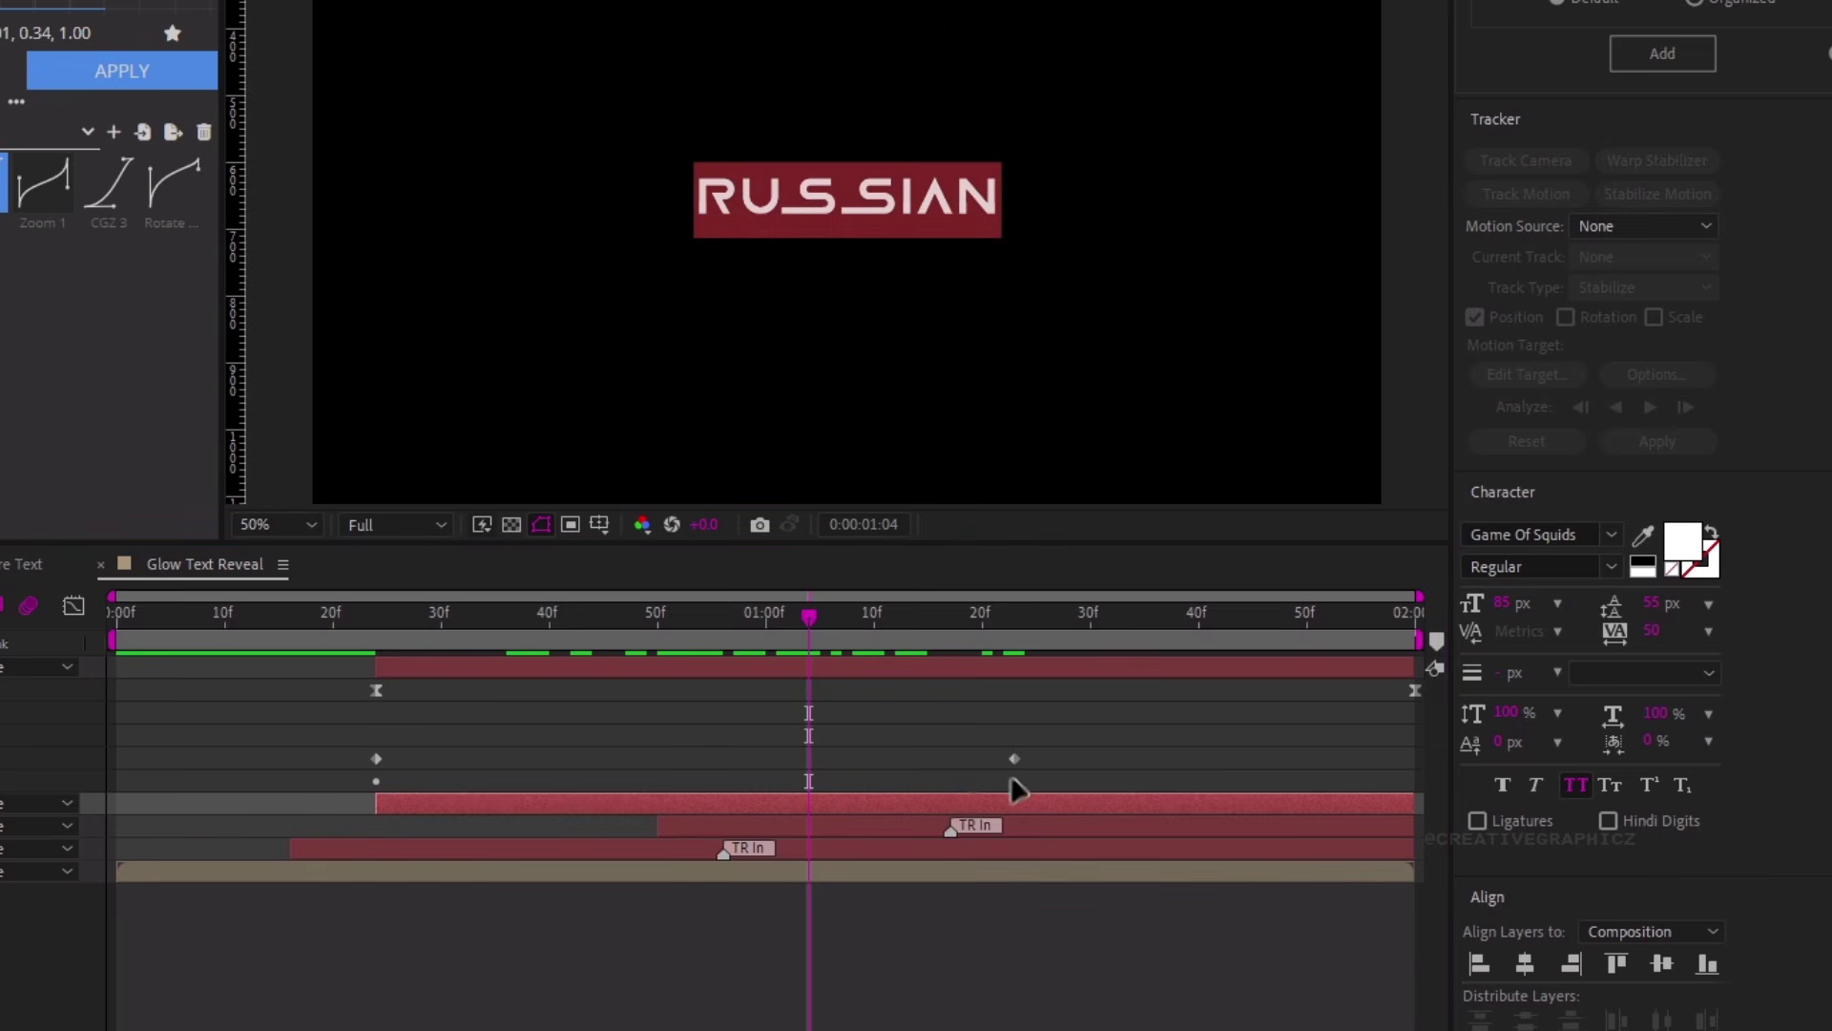
{"action": "left_click", "coordinate": [1683, 559]}
{"action": "left_click", "coordinate": [43, 374]}
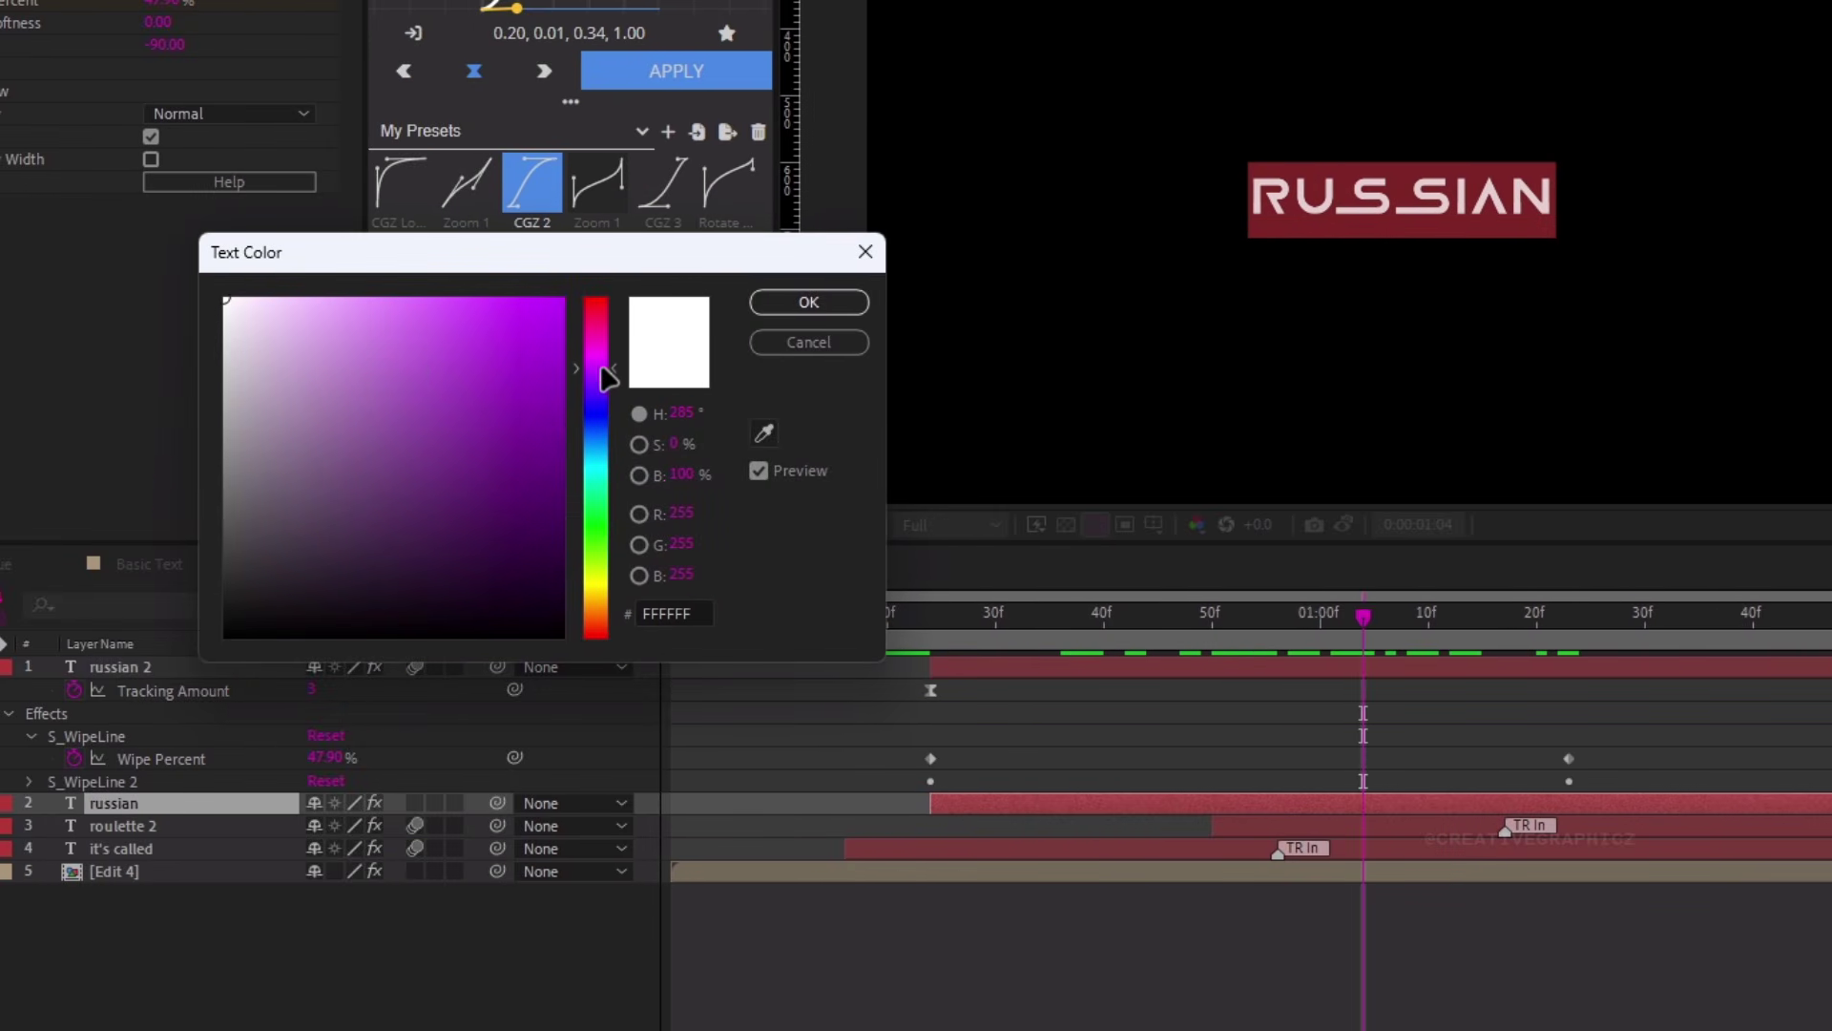
{"action": "left_click_drag", "start_coordinate": [418, 370], "coordinate": [432, 371]}
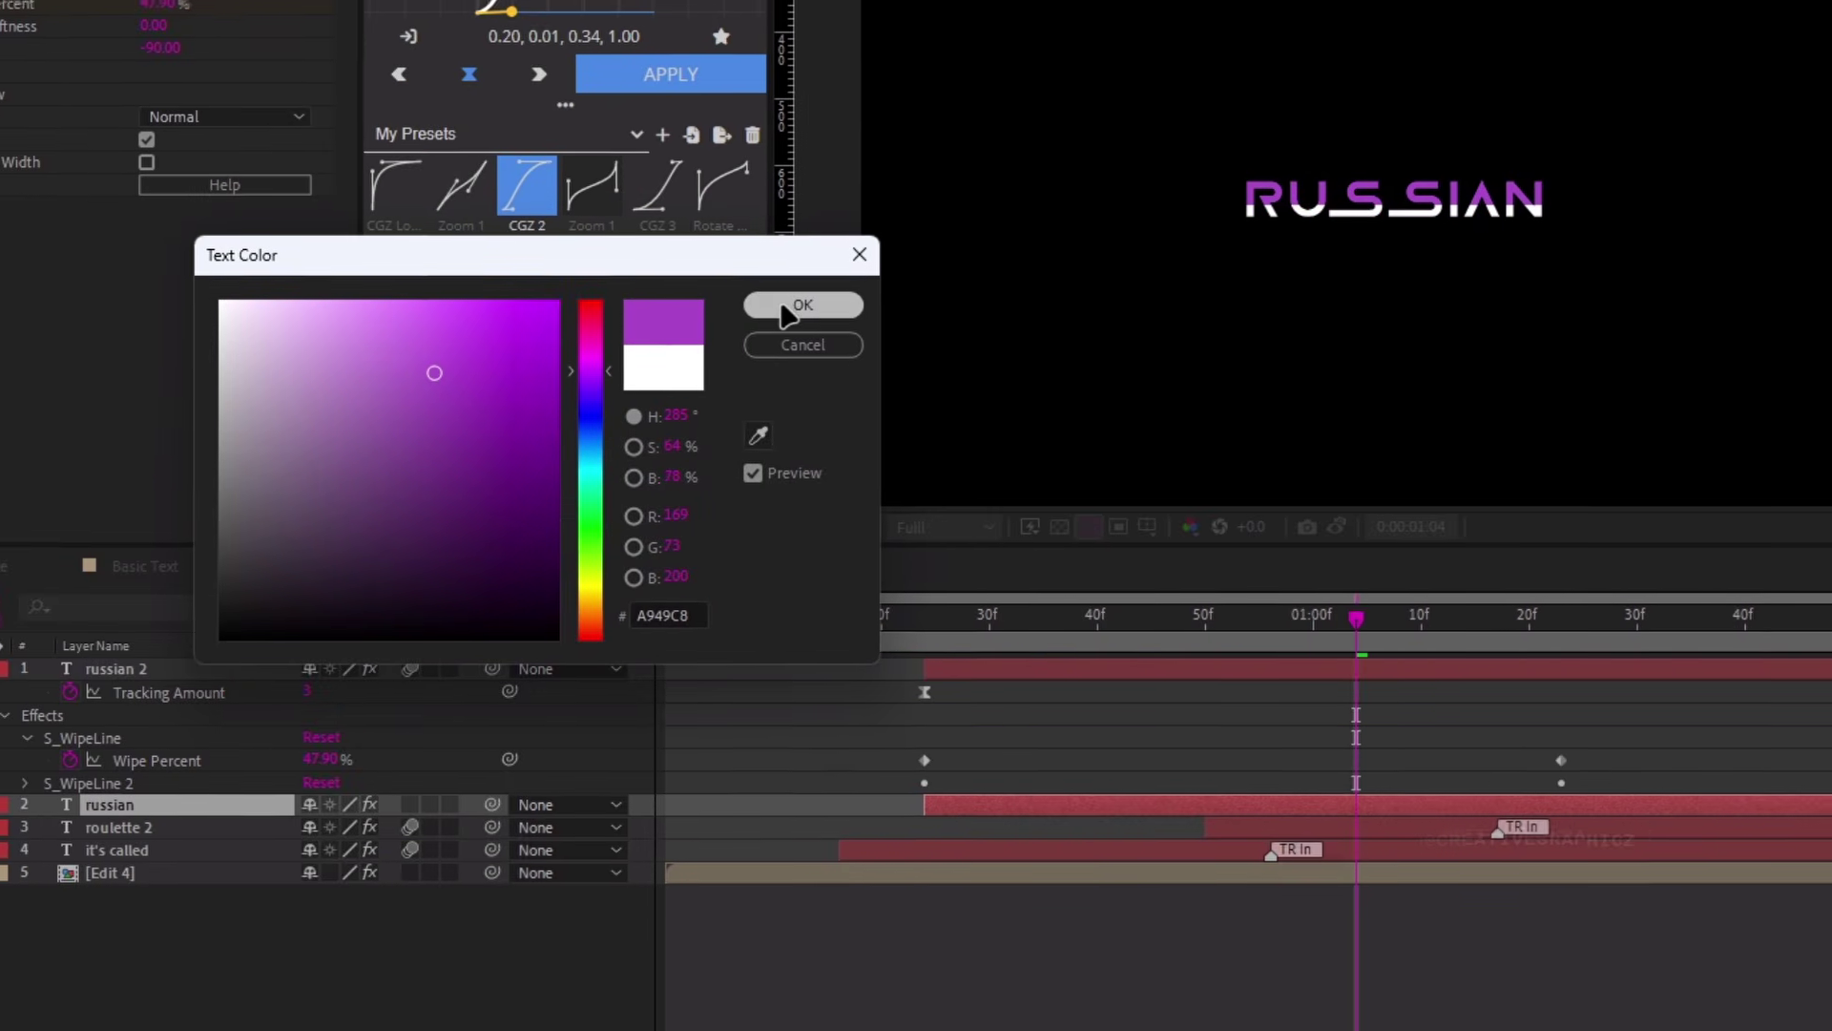
{"action": "left_click", "coordinate": [801, 302]}
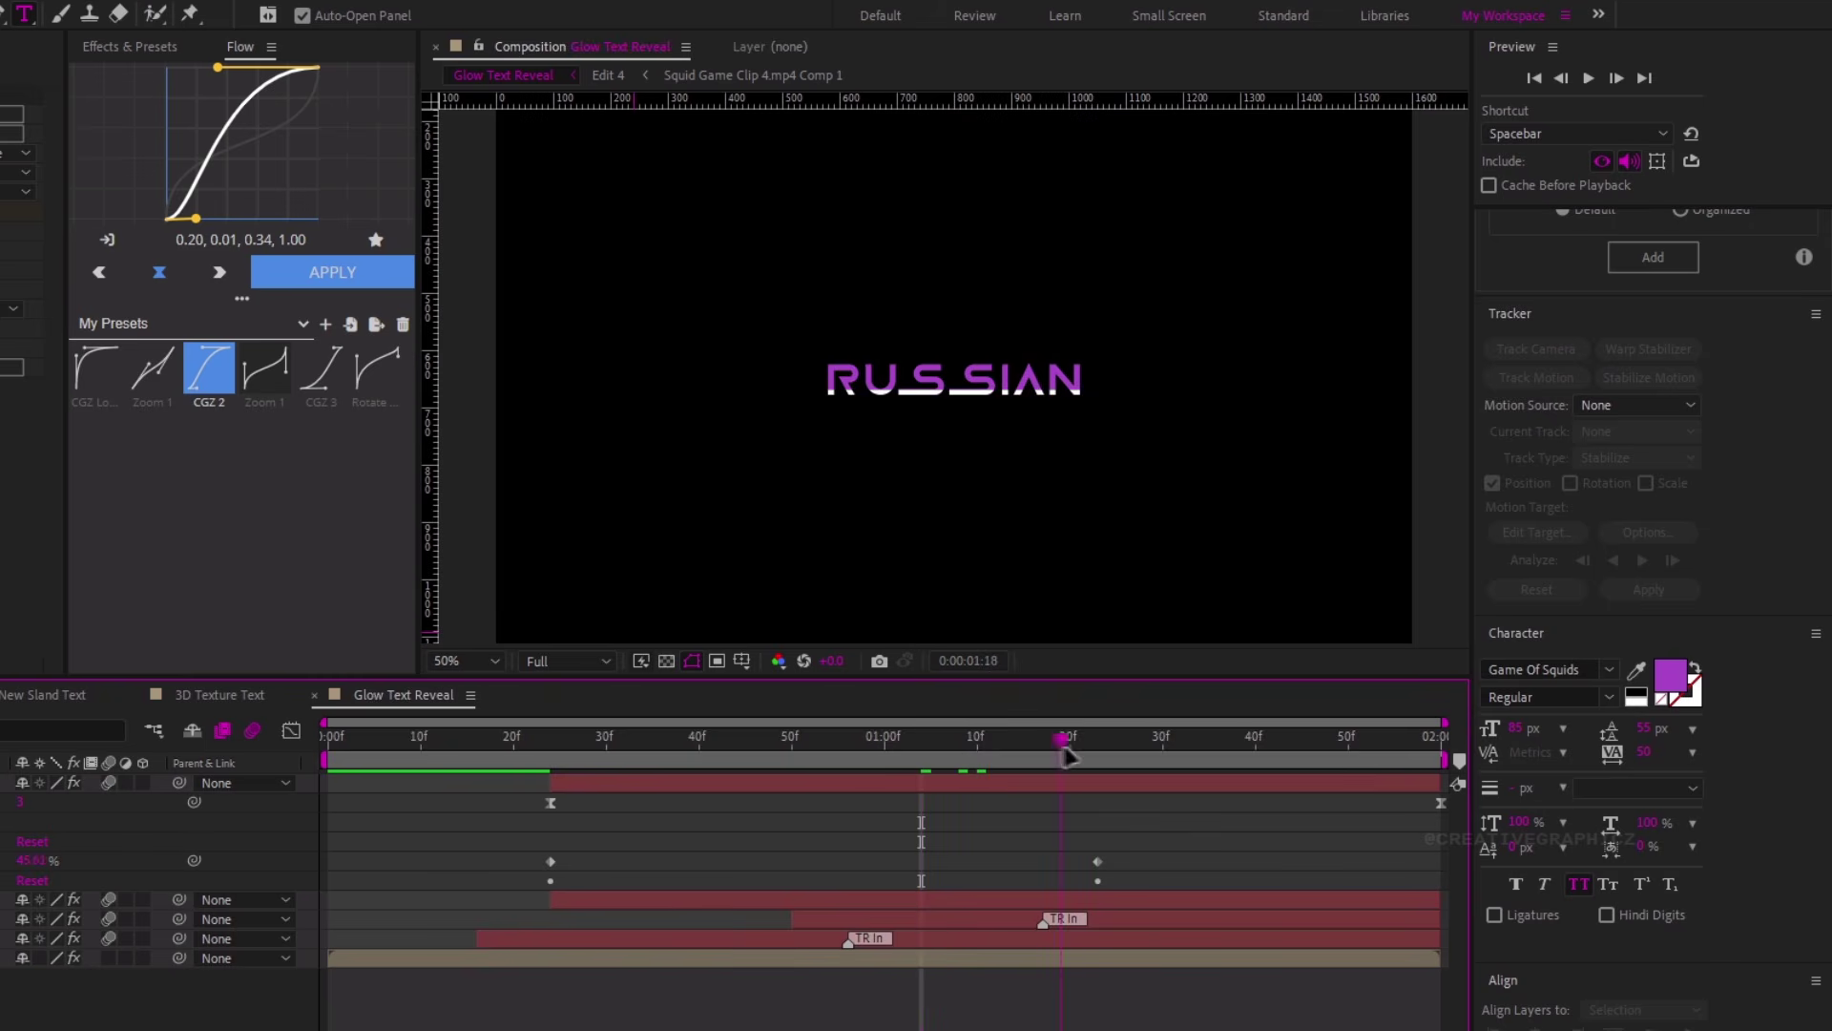
{"action": "left_click_drag", "start_coordinate": [1066, 754], "coordinate": [742, 782]}
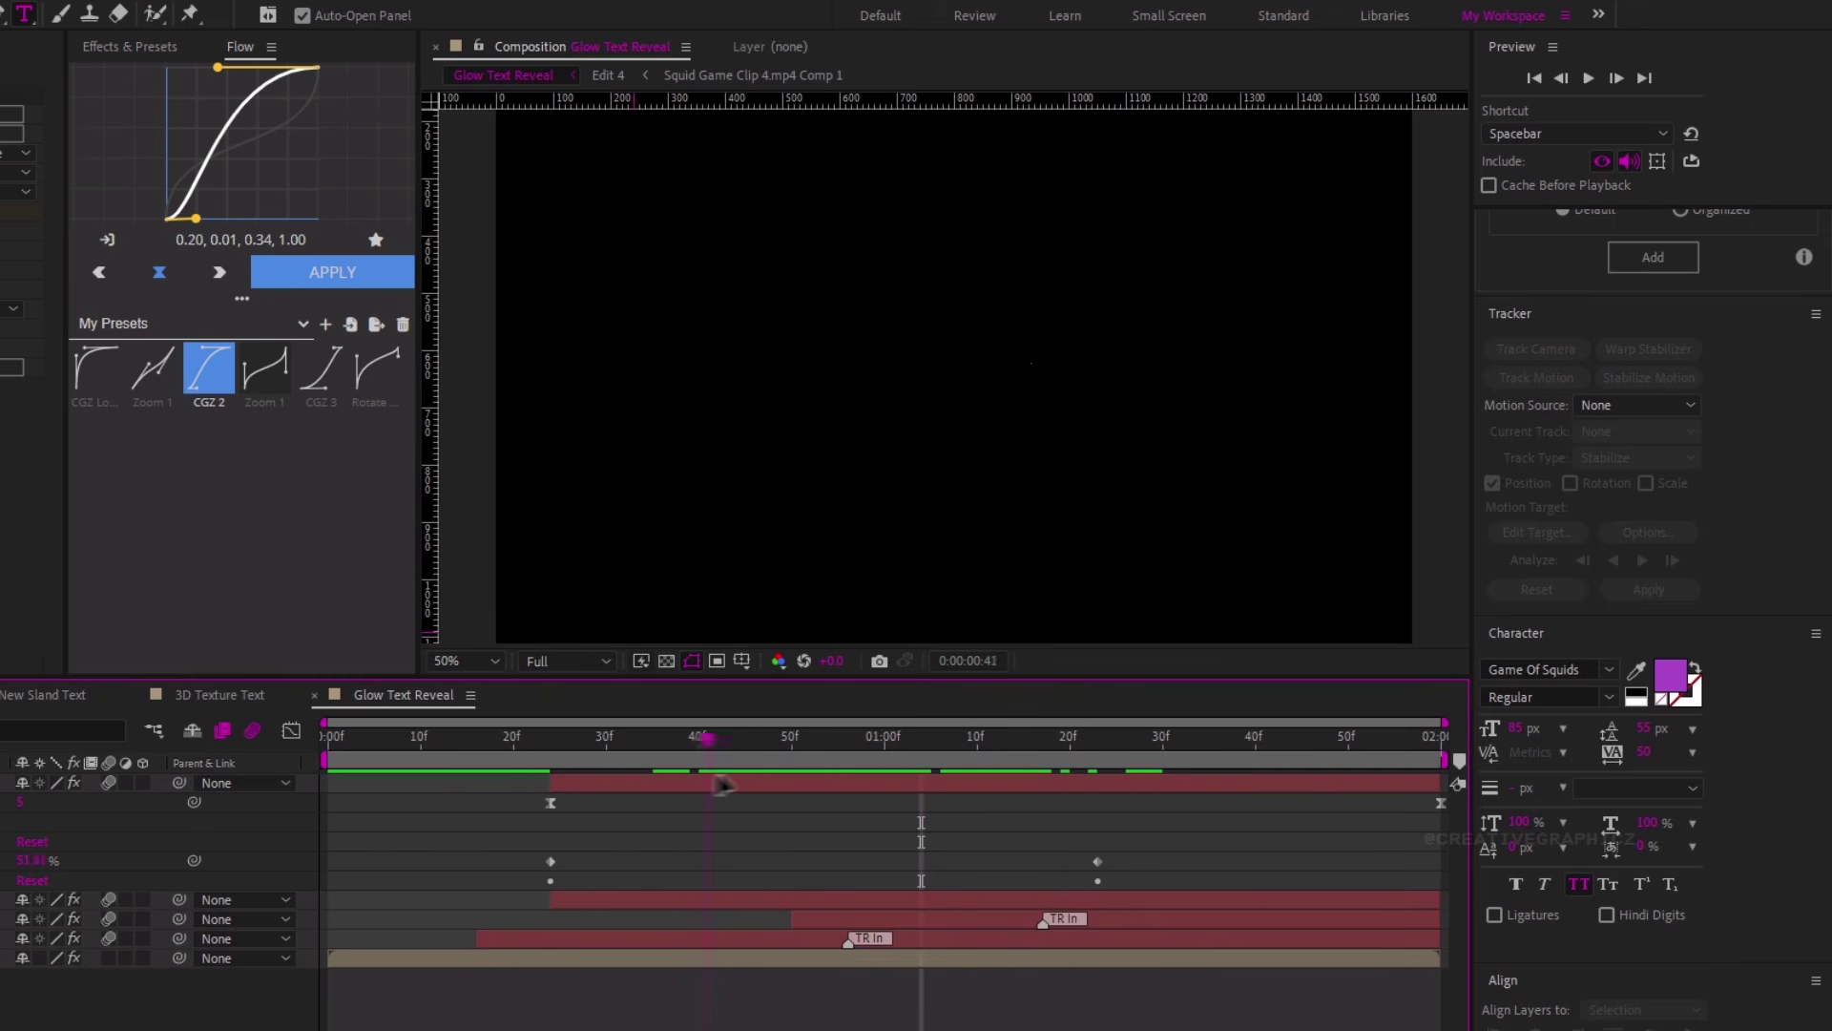
Apply Easy Ease to the Wipe Percent keyframes of both wipe effects on the russian 2 layer
{"action": "key", "text": "k"}
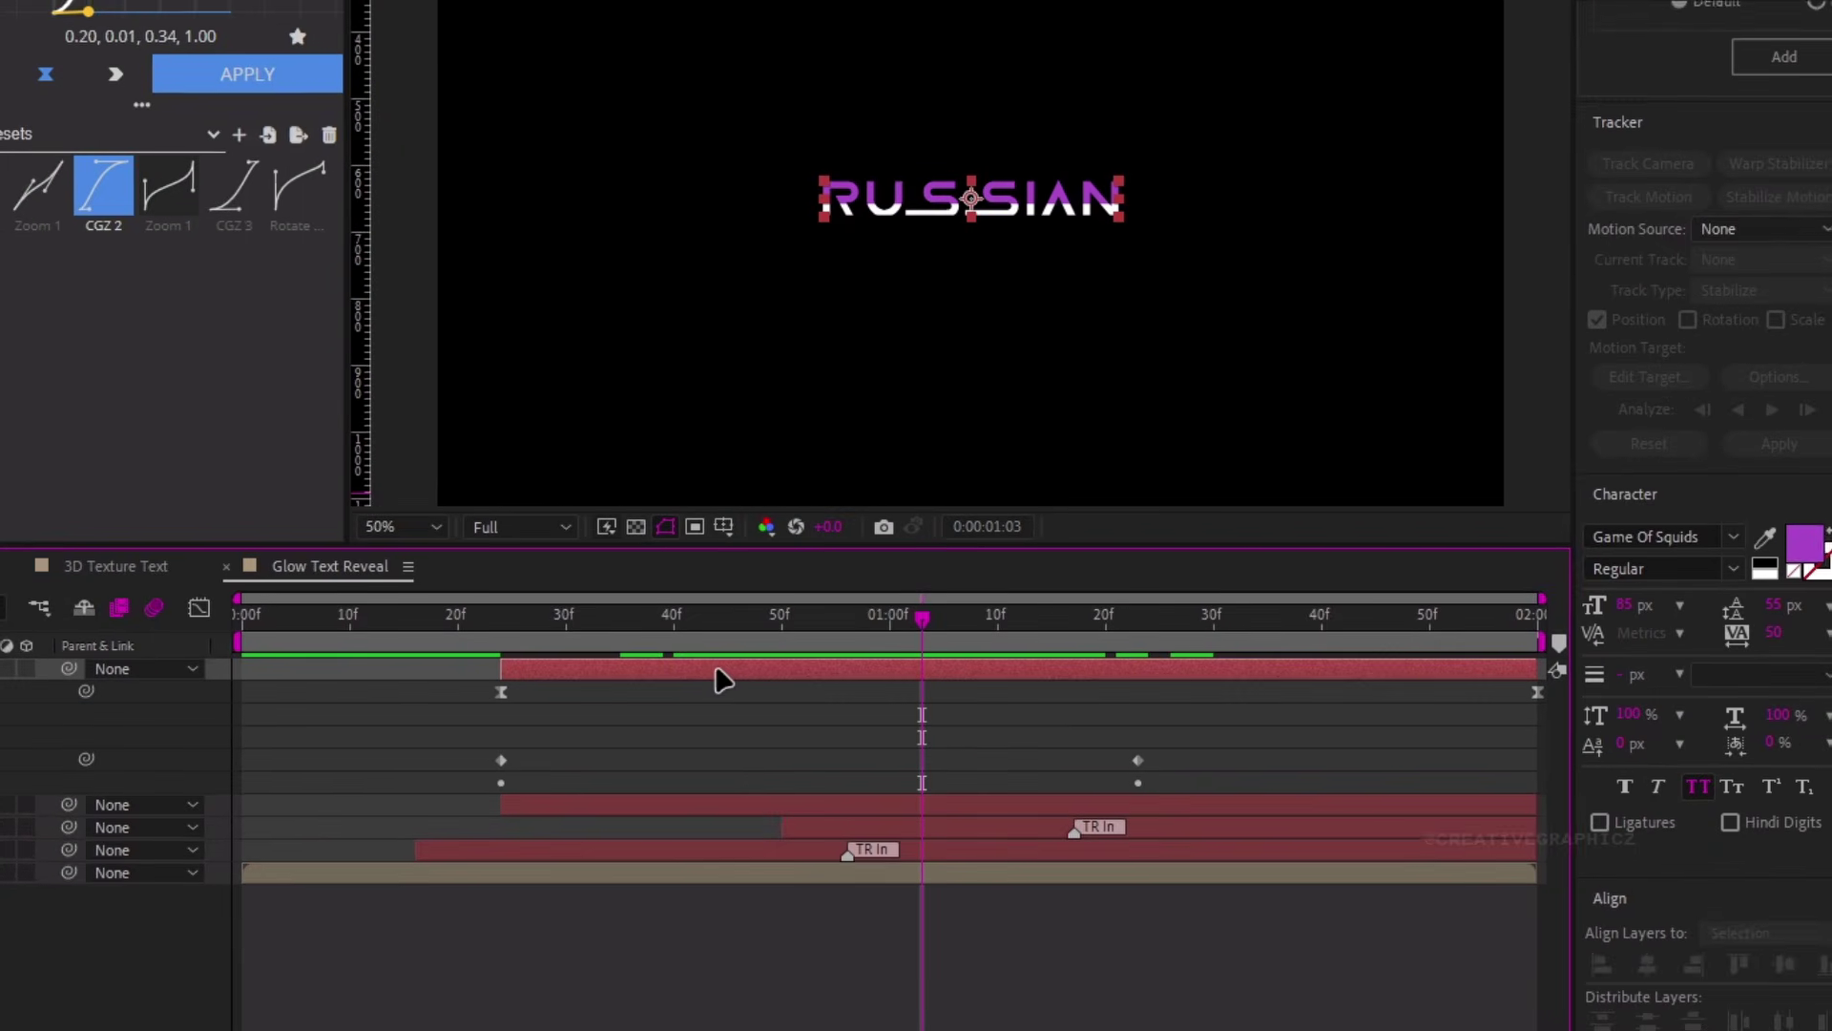
{"action": "key", "text": "u"}
{"action": "key", "text": "u"}
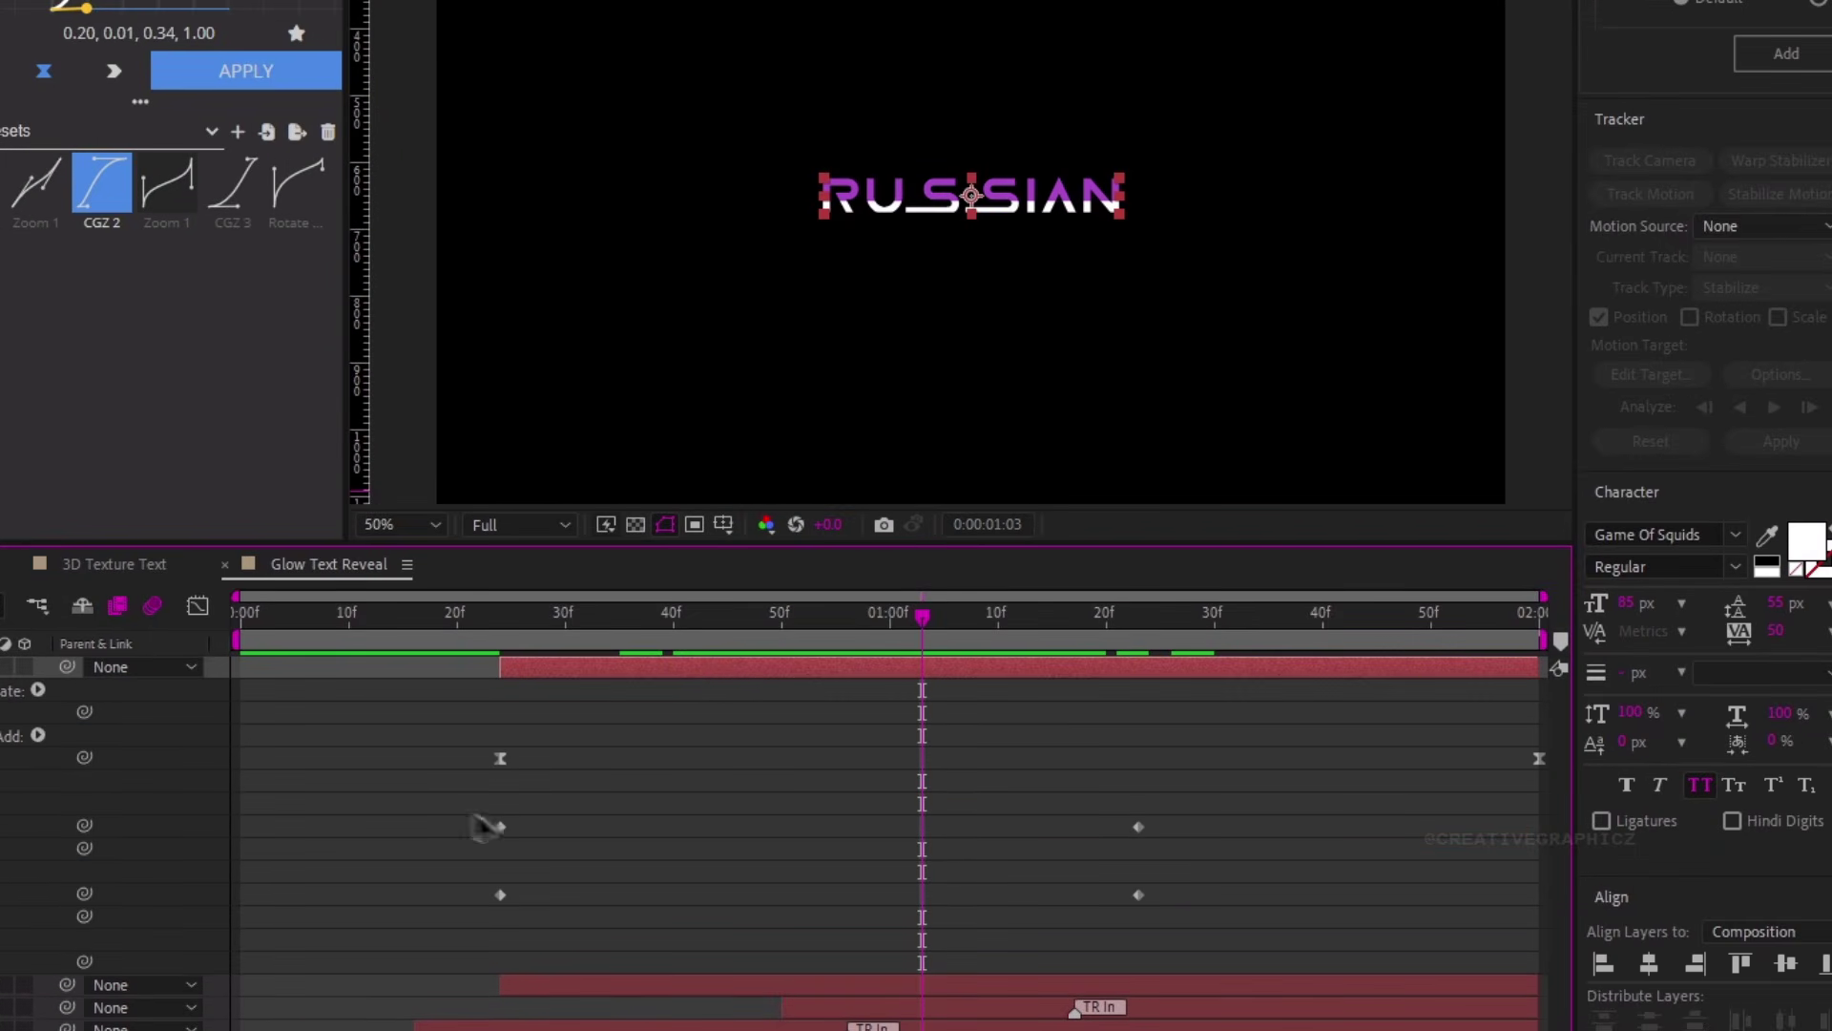
{"action": "left_click_drag", "start_coordinate": [458, 810], "coordinate": [1307, 907]}
{"action": "key", "text": "F9"}
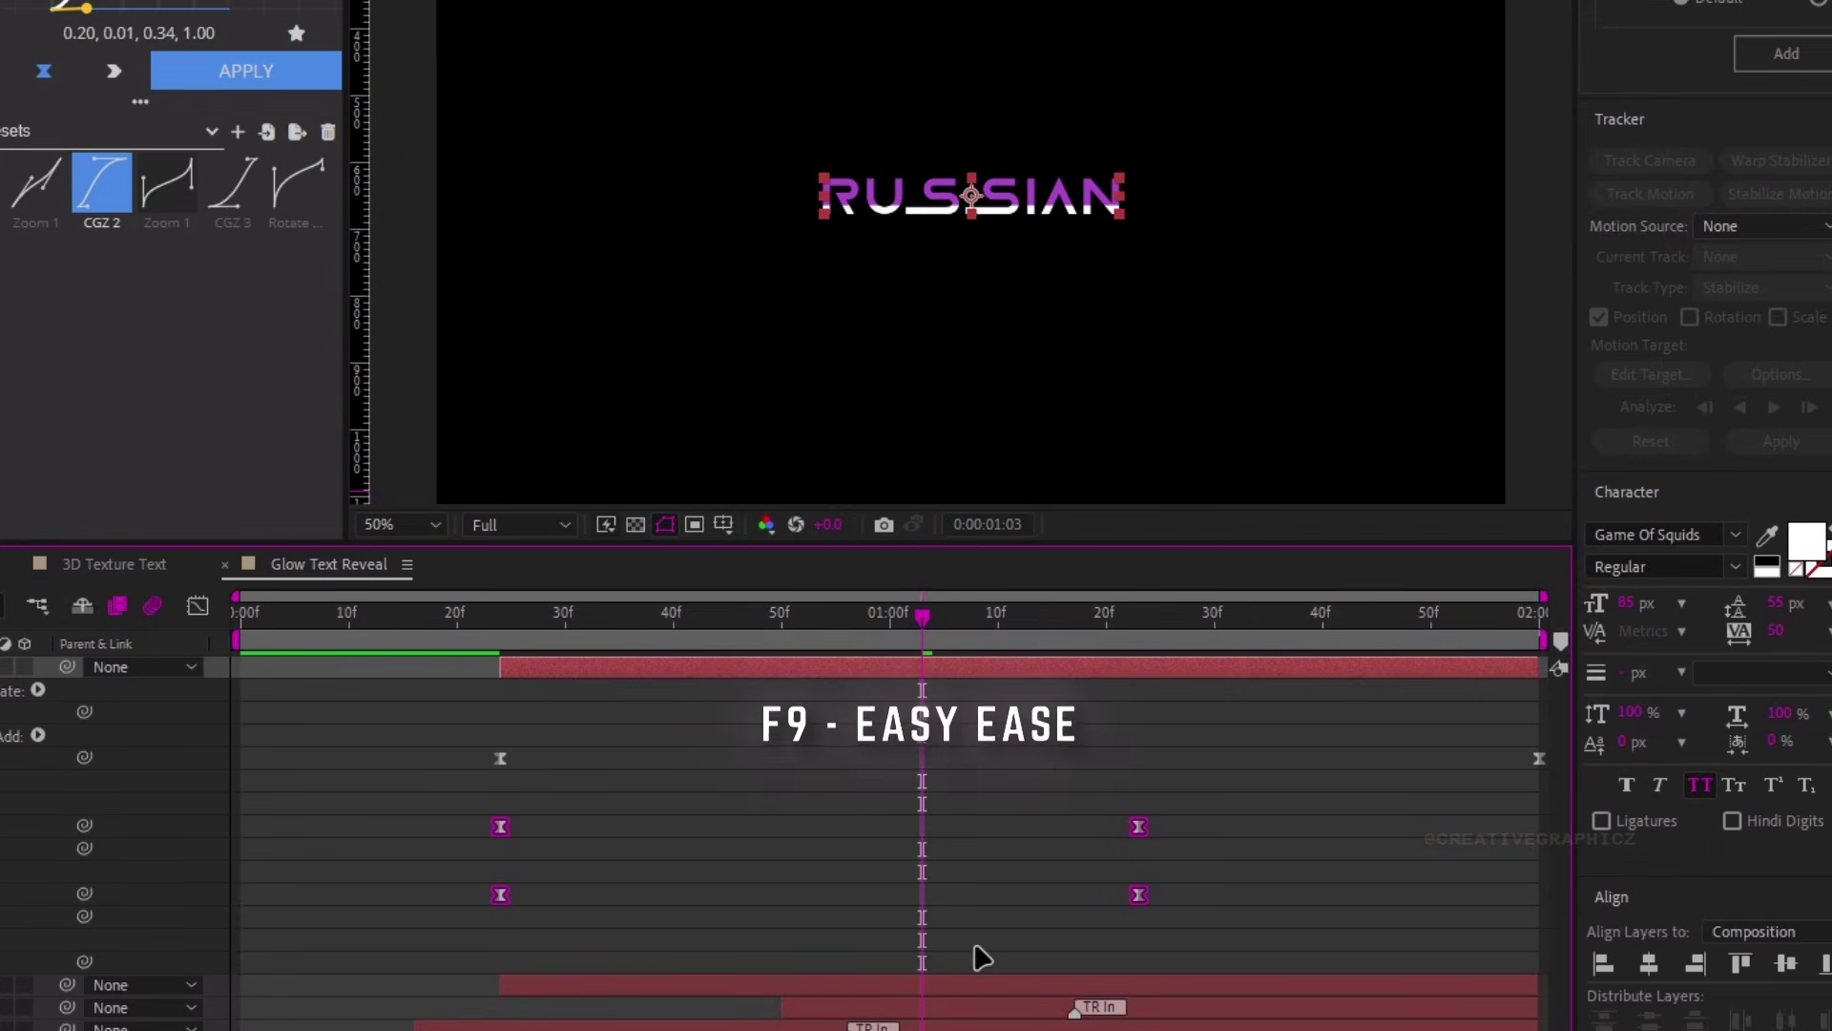
{"action": "key", "text": "u"}
Apply Easy Ease to the Wipe Percent keyframes of the wipe effect on the russian layer
{"action": "left_click", "coordinate": [897, 689]}
{"action": "key", "text": "u"}
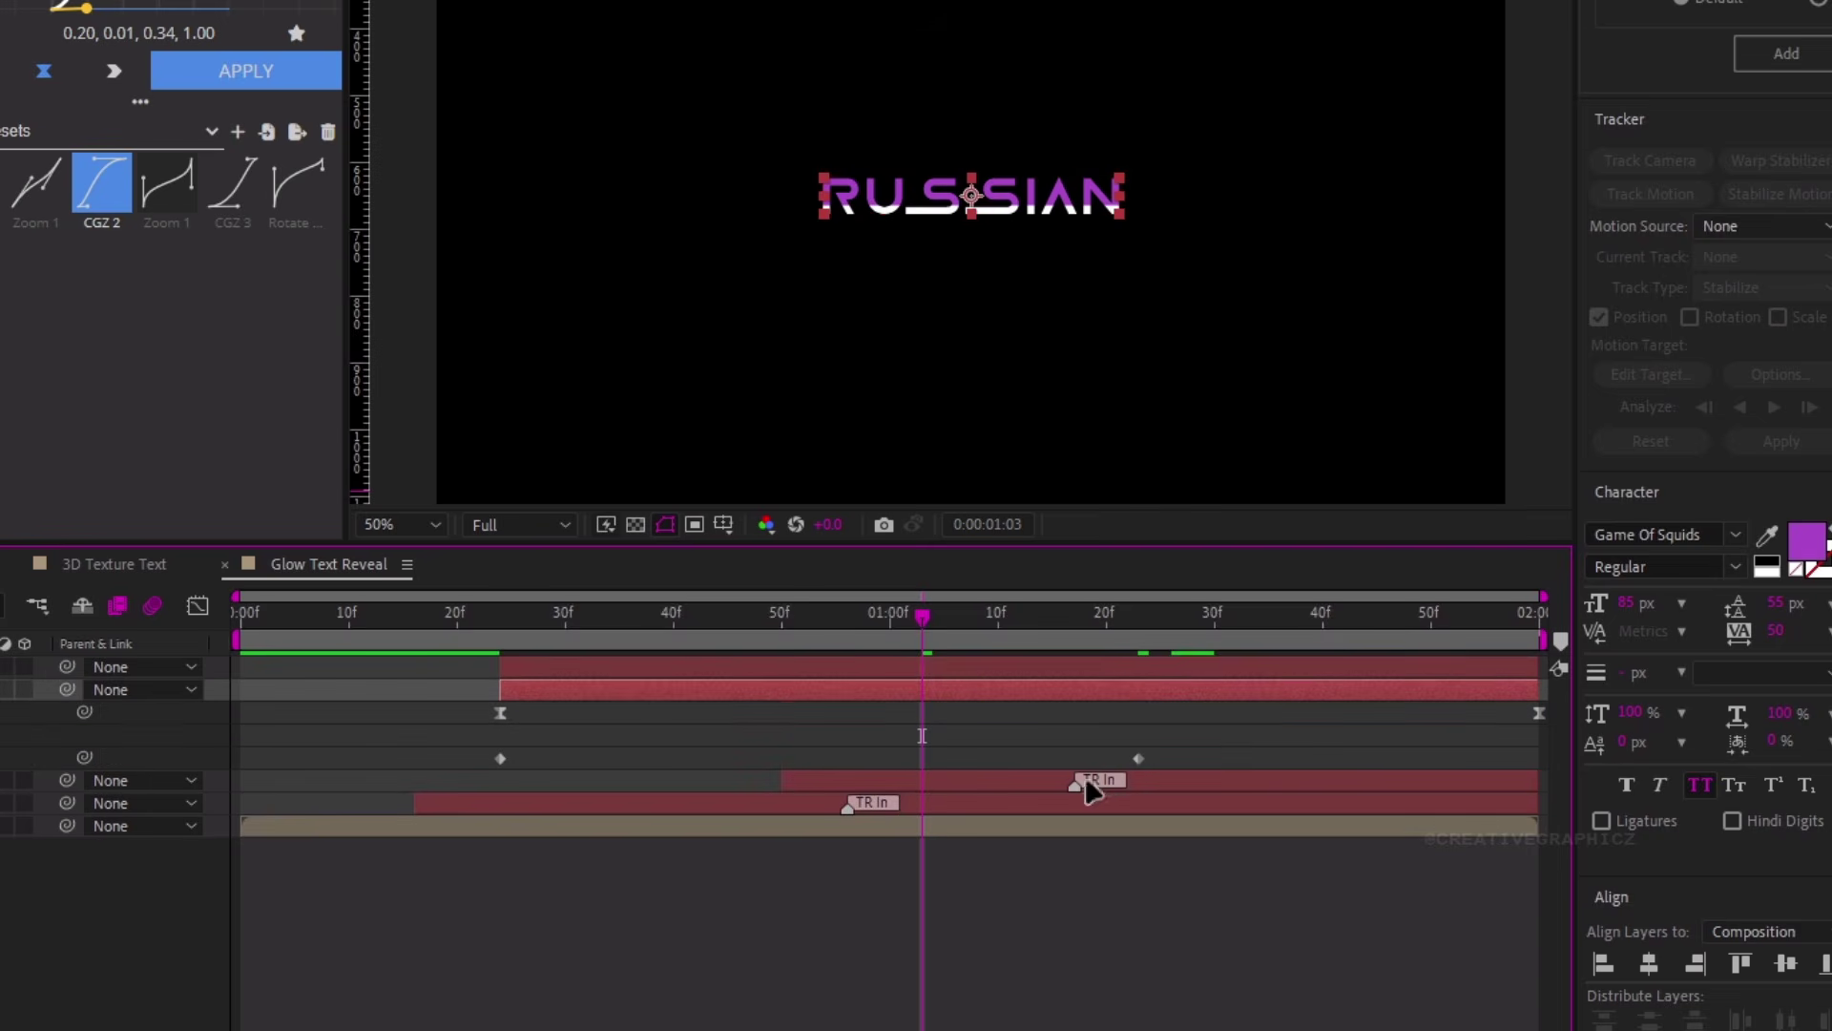
{"action": "left_click_drag", "start_coordinate": [1229, 742], "coordinate": [479, 789]}
{"action": "key", "text": "F9"}
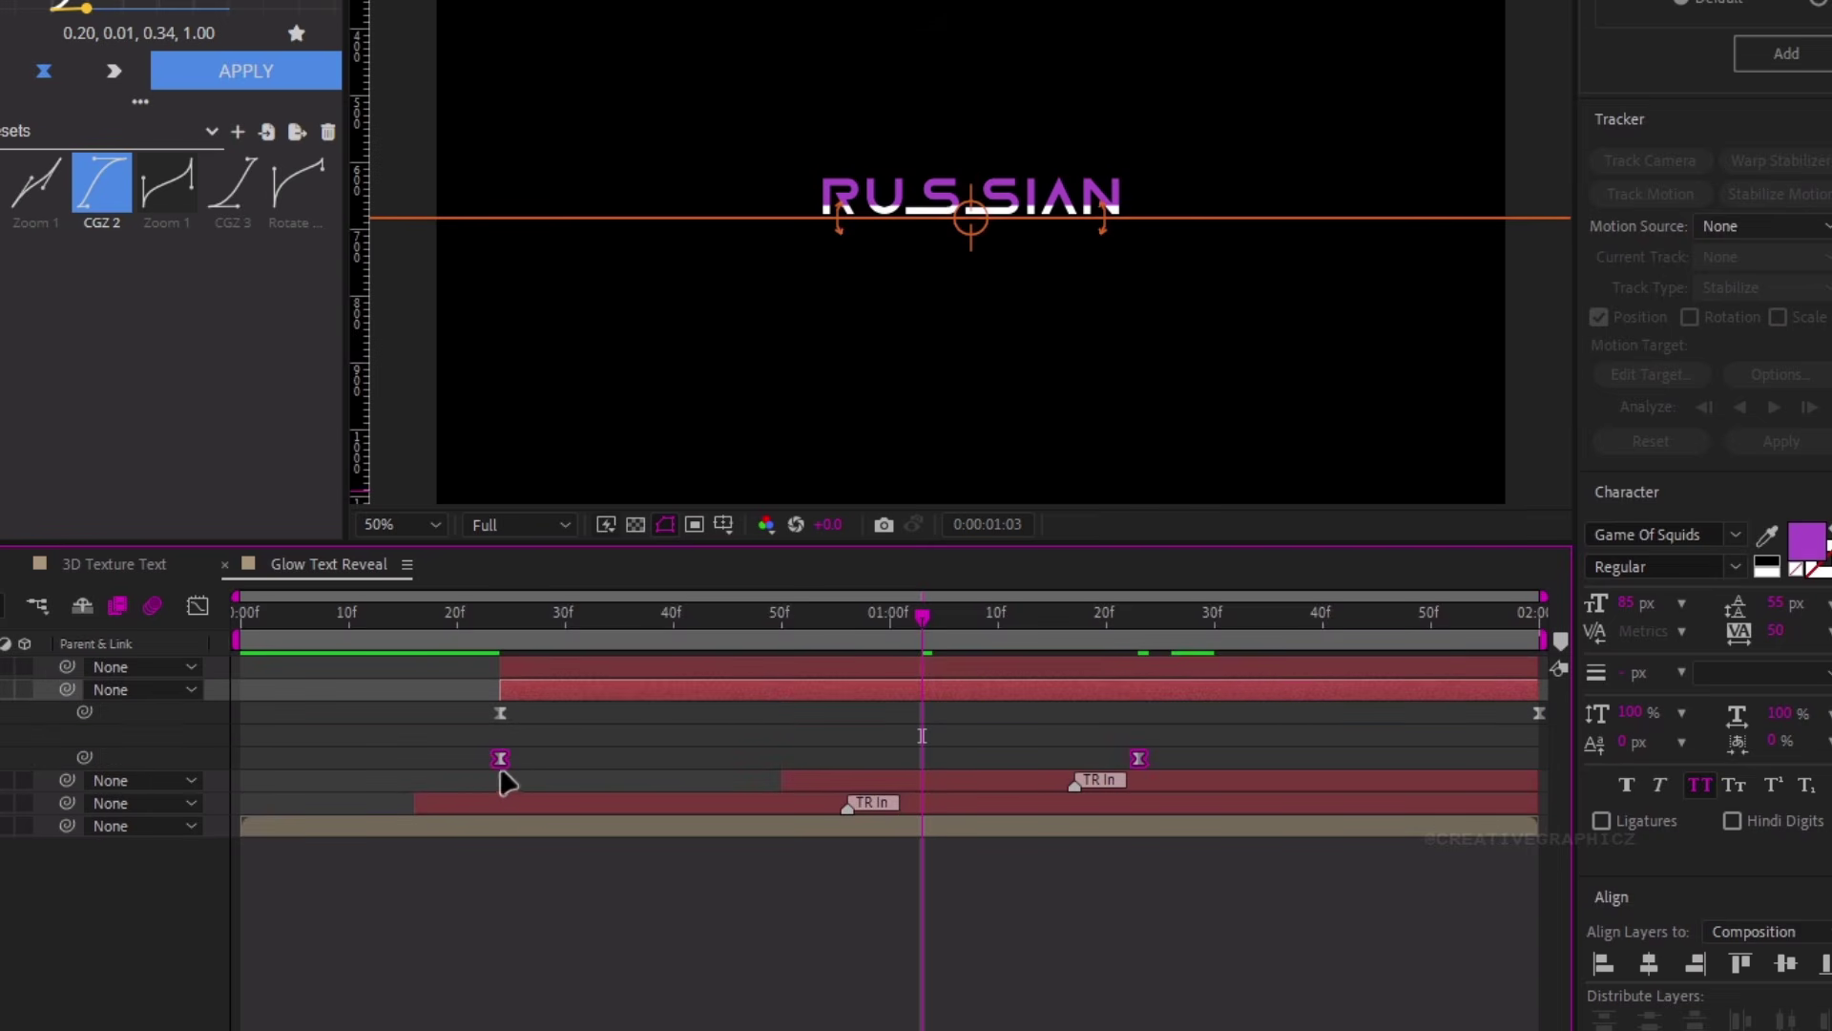
{"action": "key", "text": "u"}
Preview the eased wipe animation of the two RUSSIAN text layers
{"action": "key", "text": "space"}
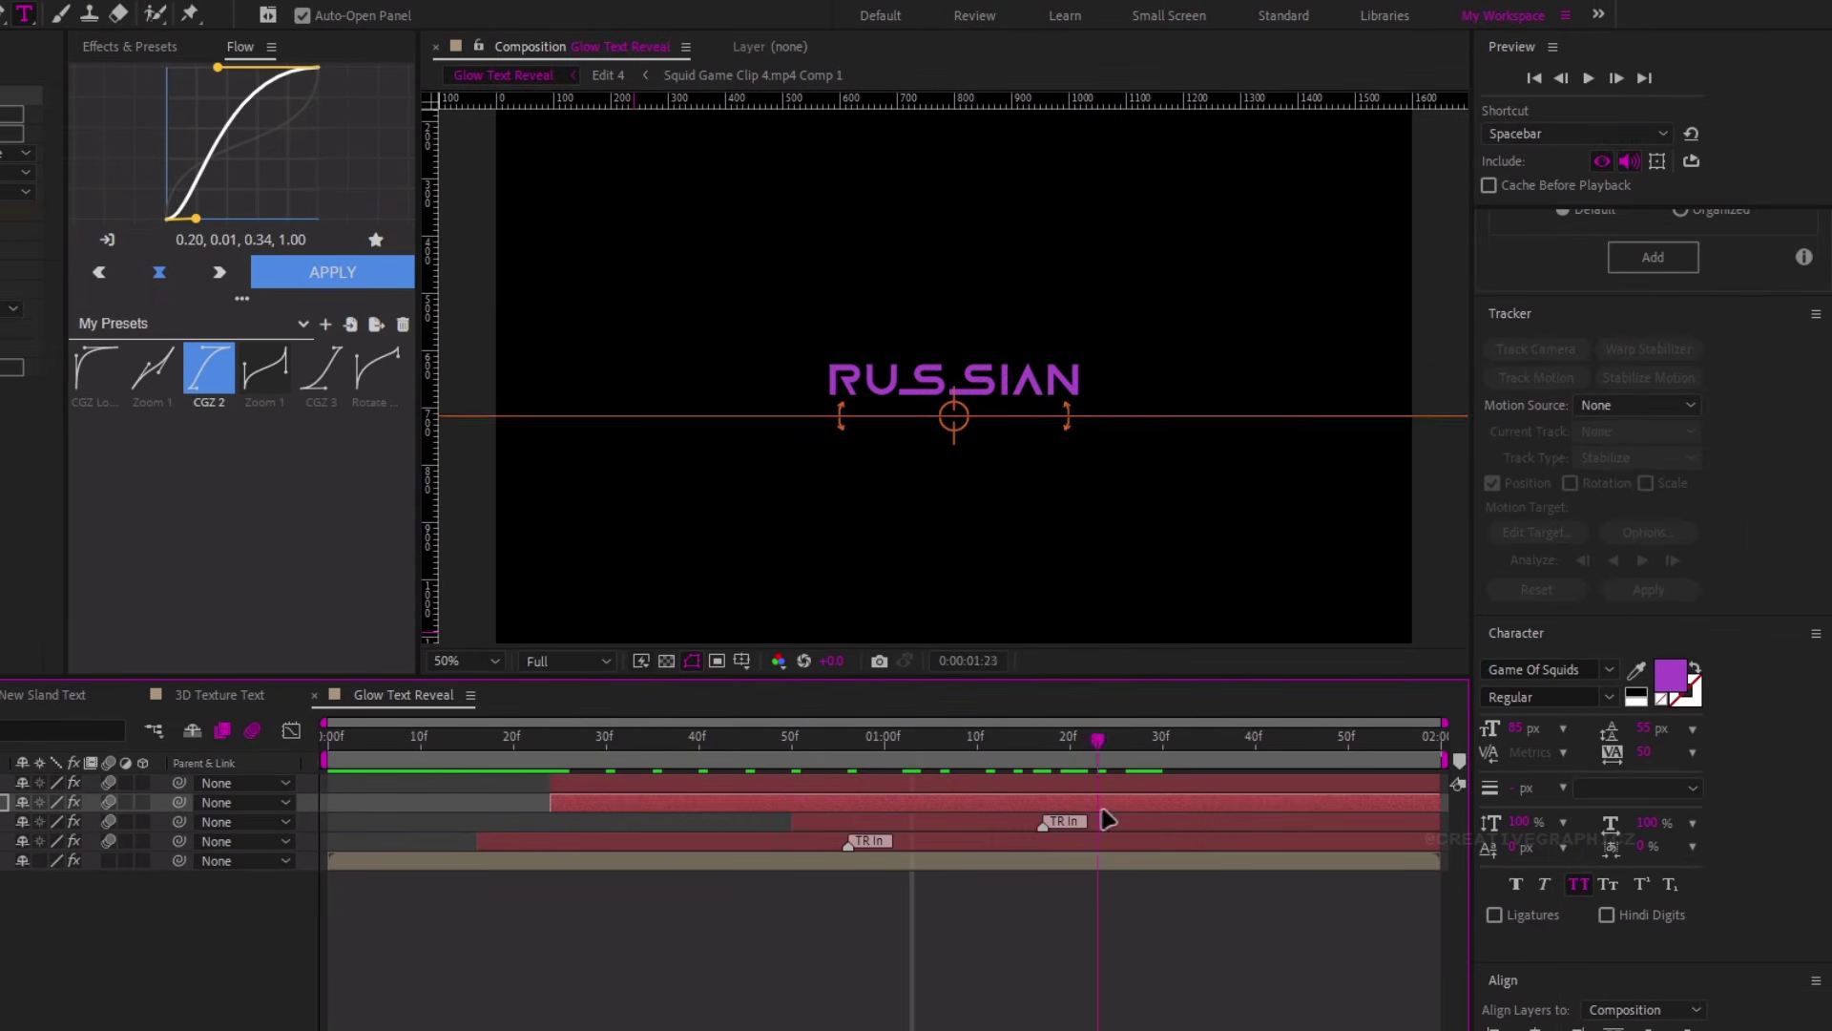
{"action": "left_click", "coordinate": [607, 921]}
{"action": "left_click_drag", "start_coordinate": [804, 782], "coordinate": [535, 817]}
{"action": "key", "text": "space"}
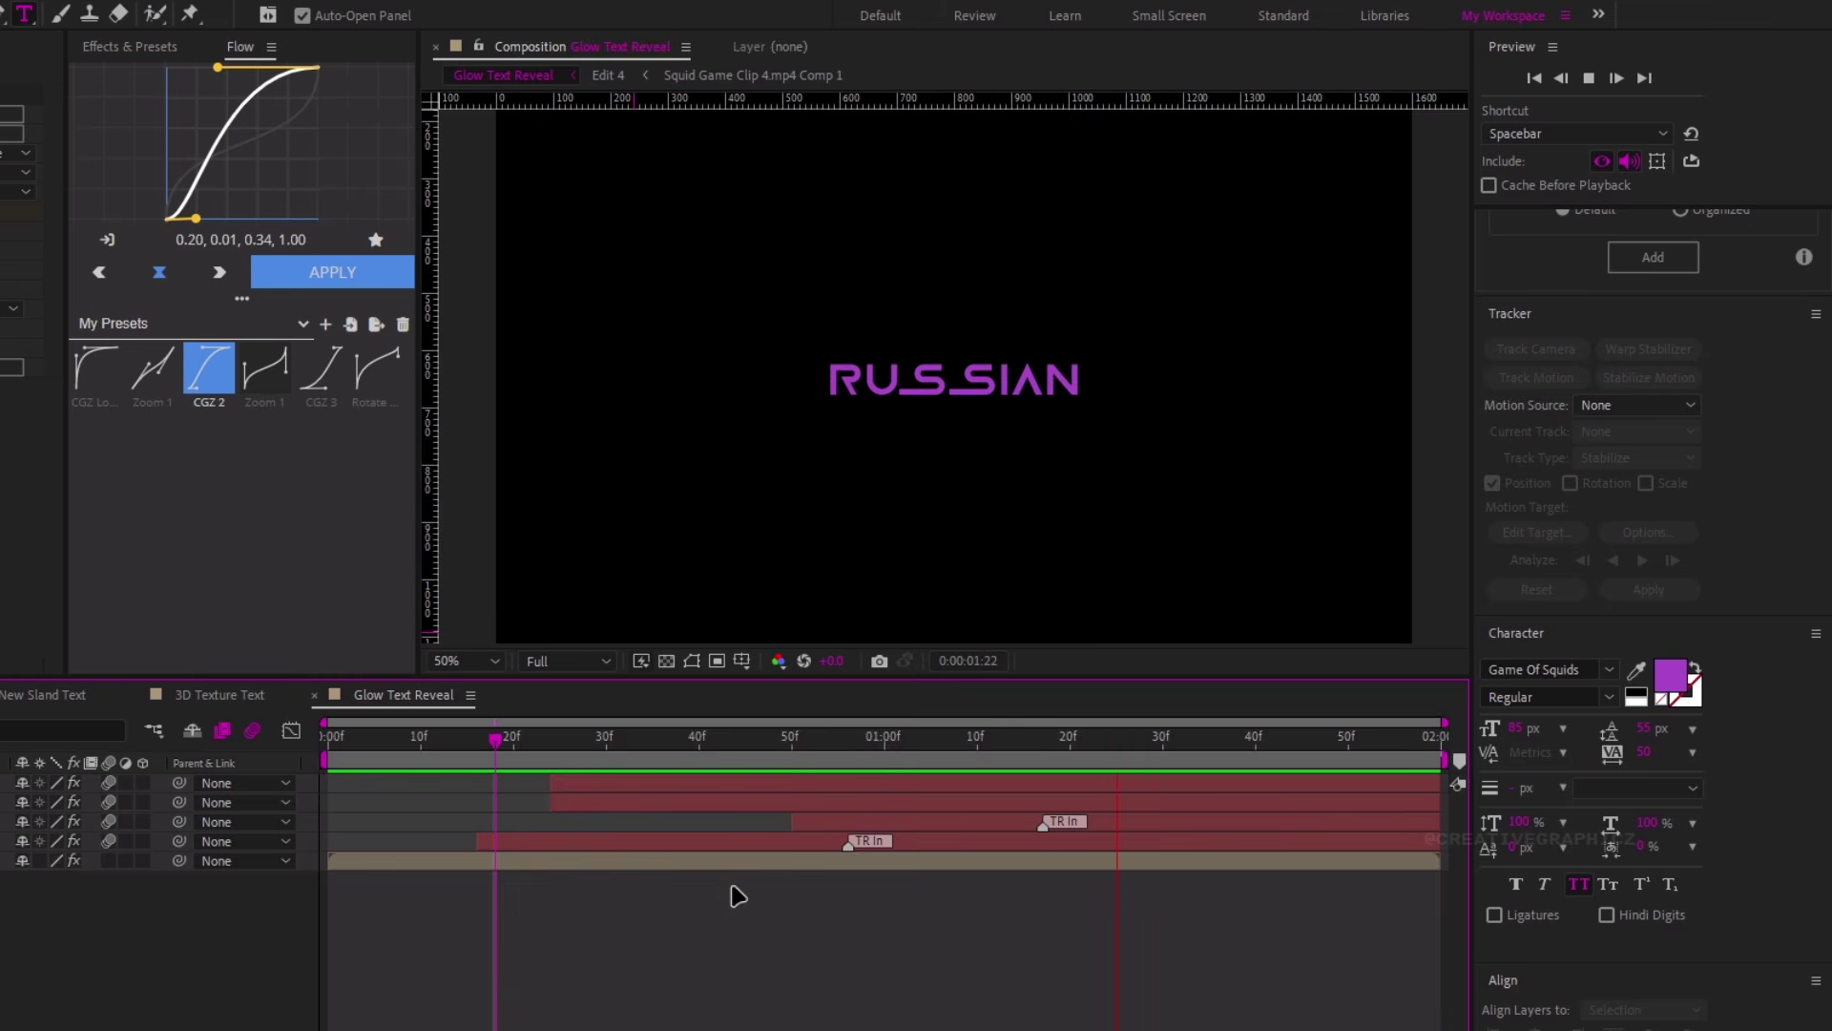
{"action": "key", "text": "space"}
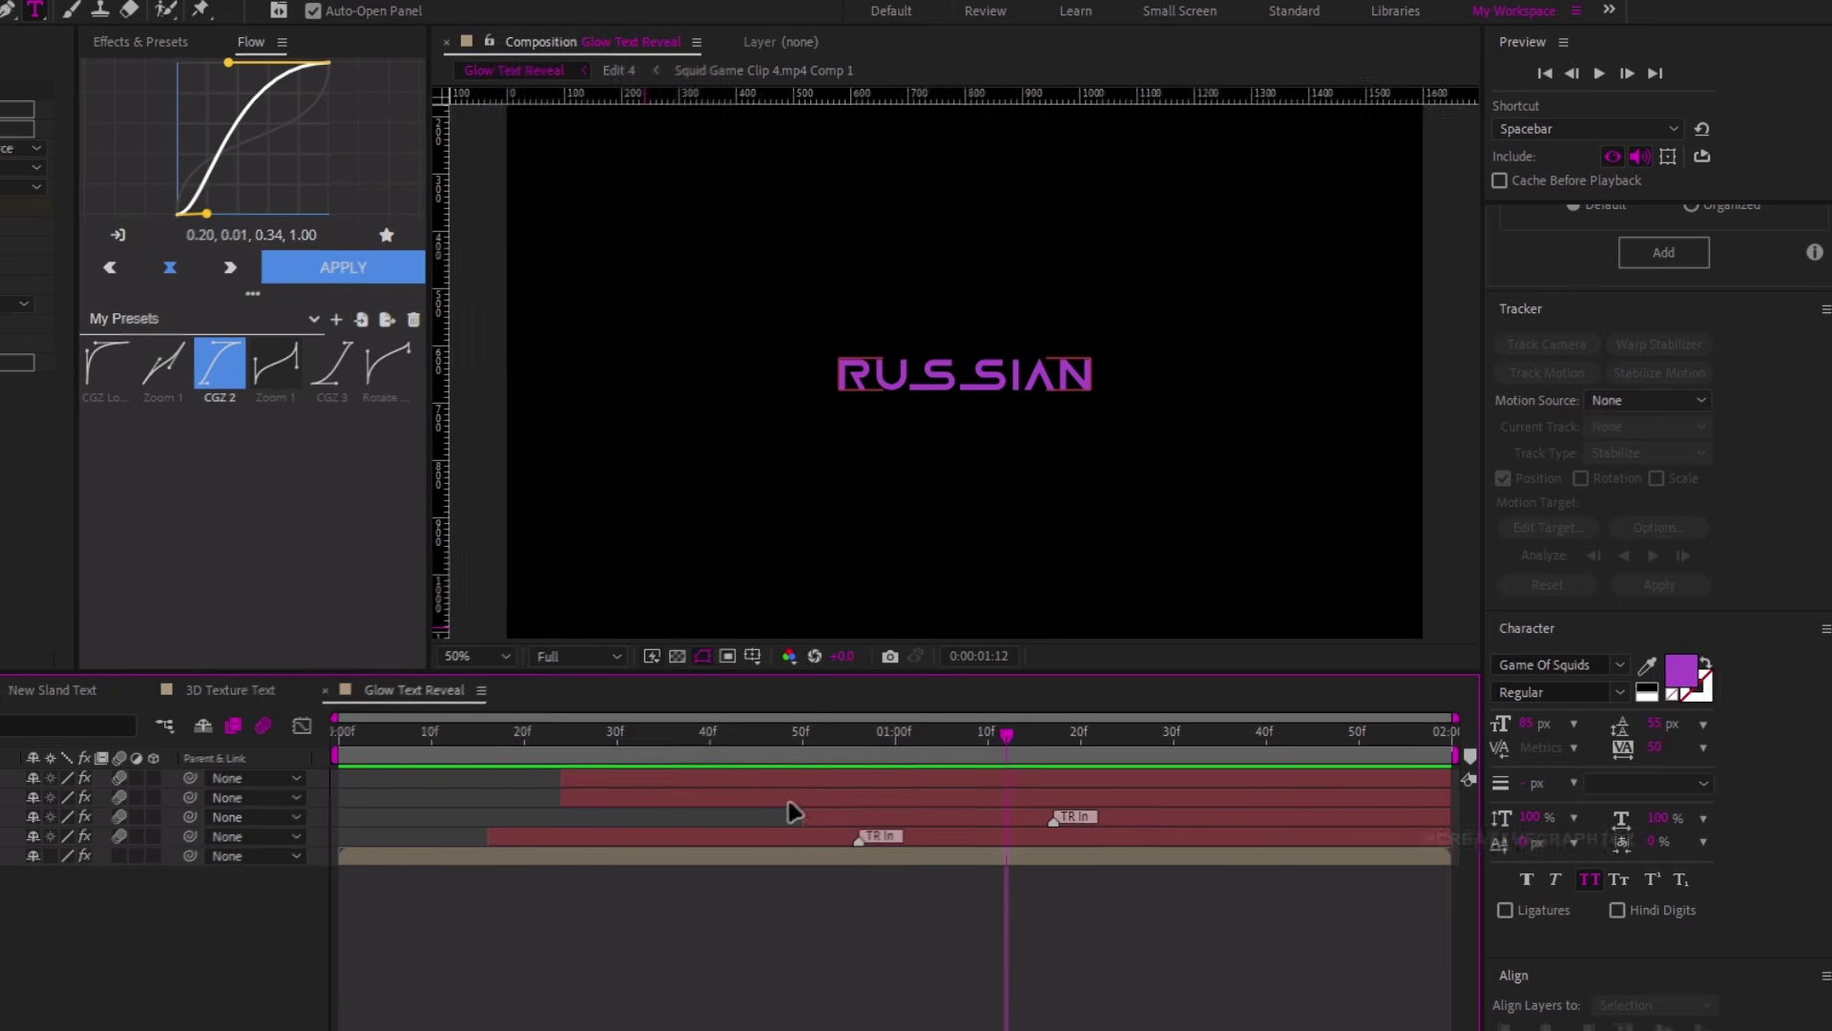
Unsolo the RUSSIAN text layers and apply the Text Glow White preset to the russian layer
{"action": "left_click", "coordinate": [0, 797]}
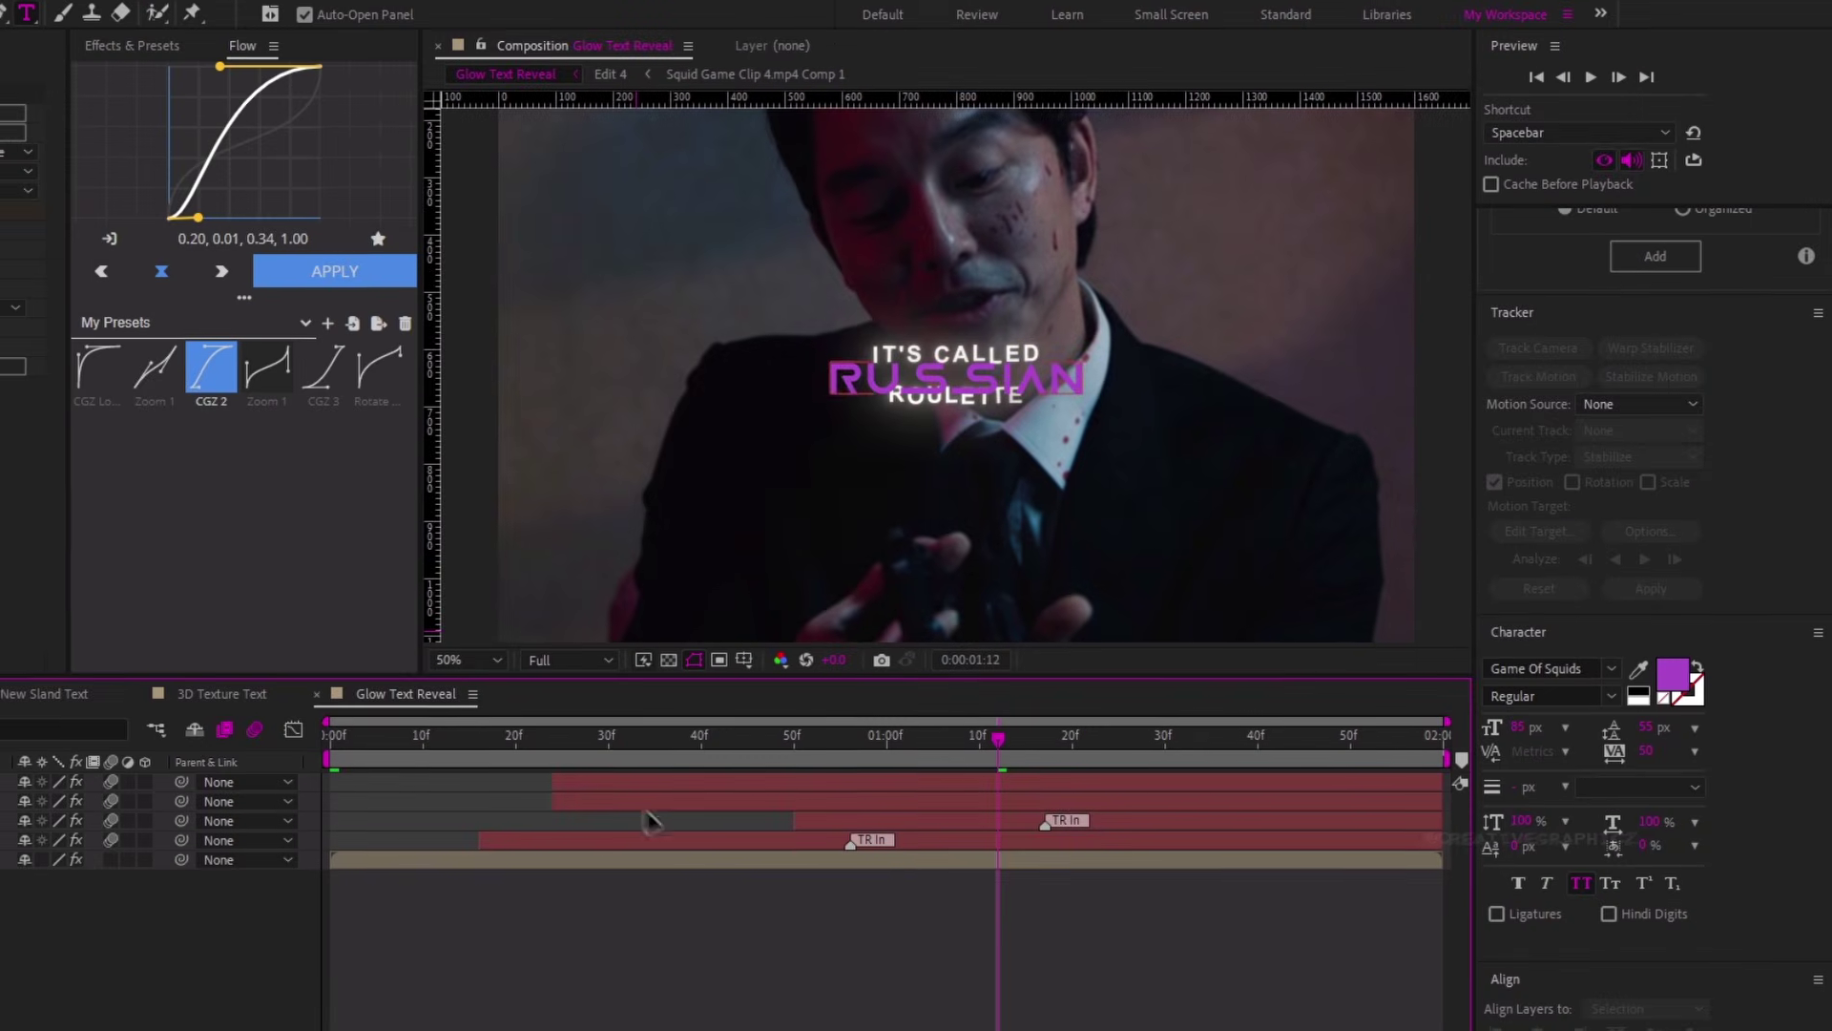
{"action": "left_click", "coordinate": [973, 738]}
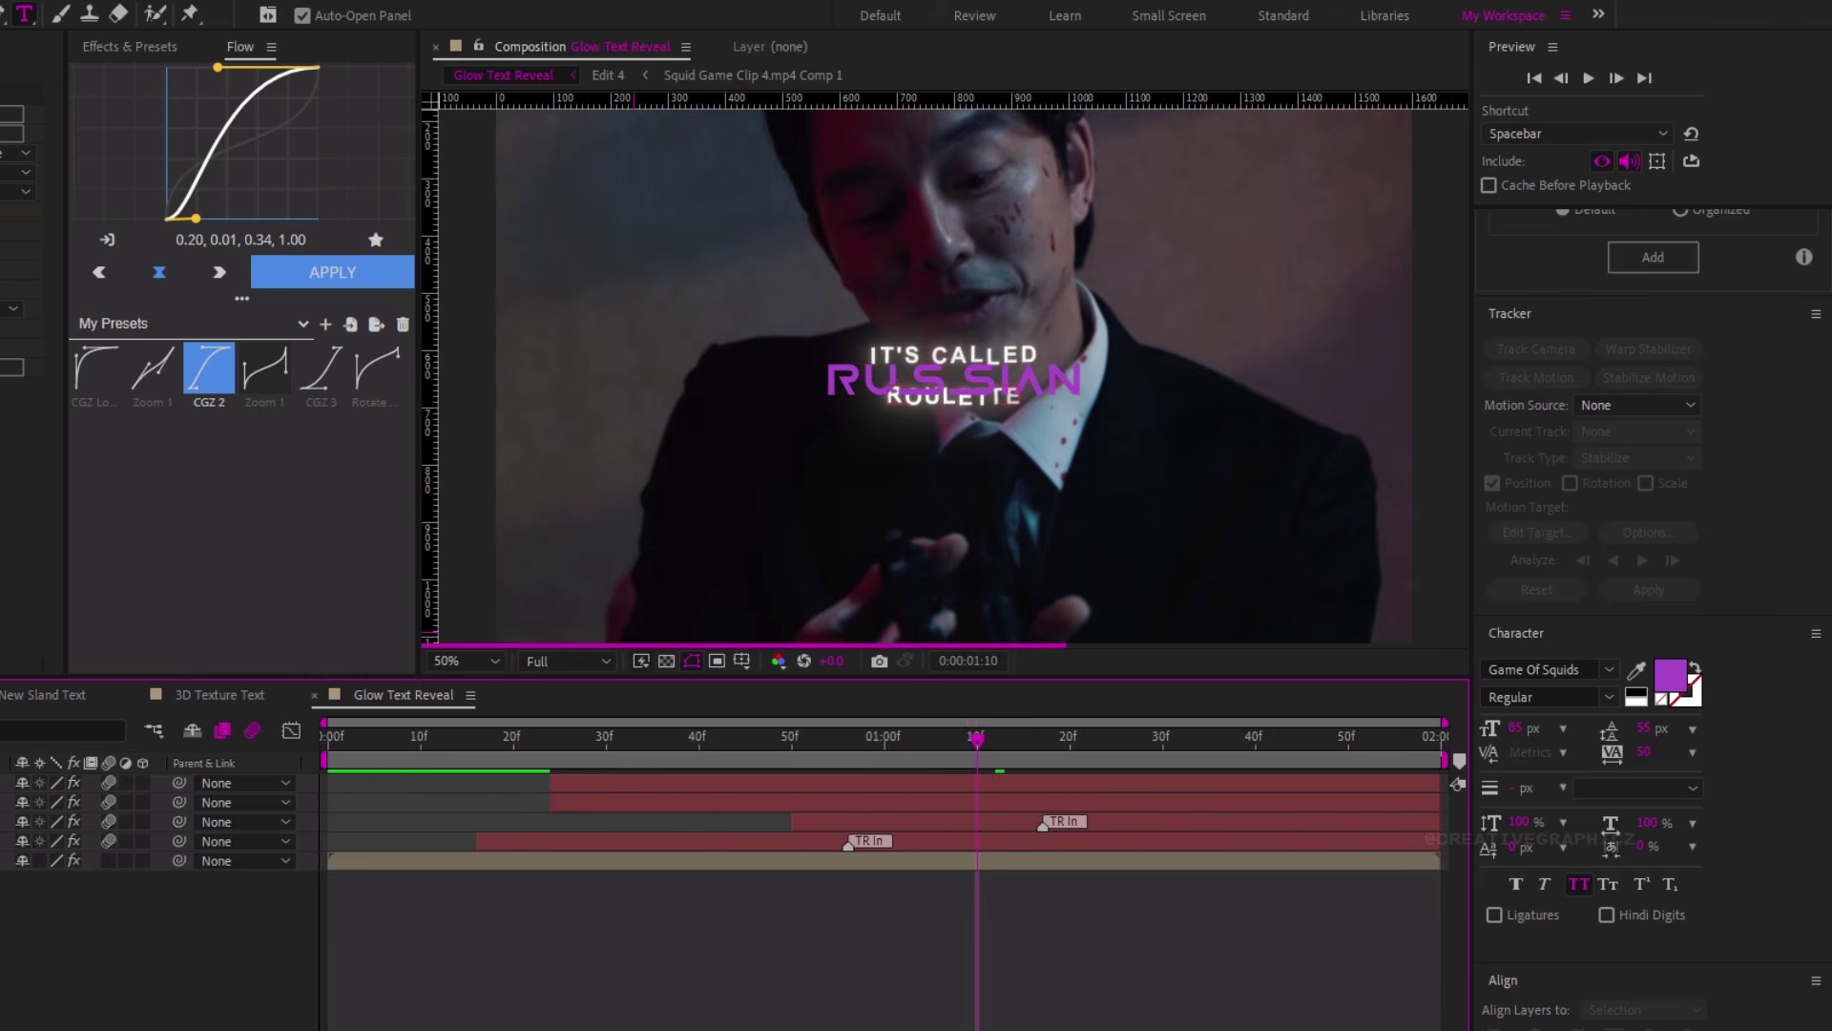
{"action": "left_click", "coordinate": [965, 804]}
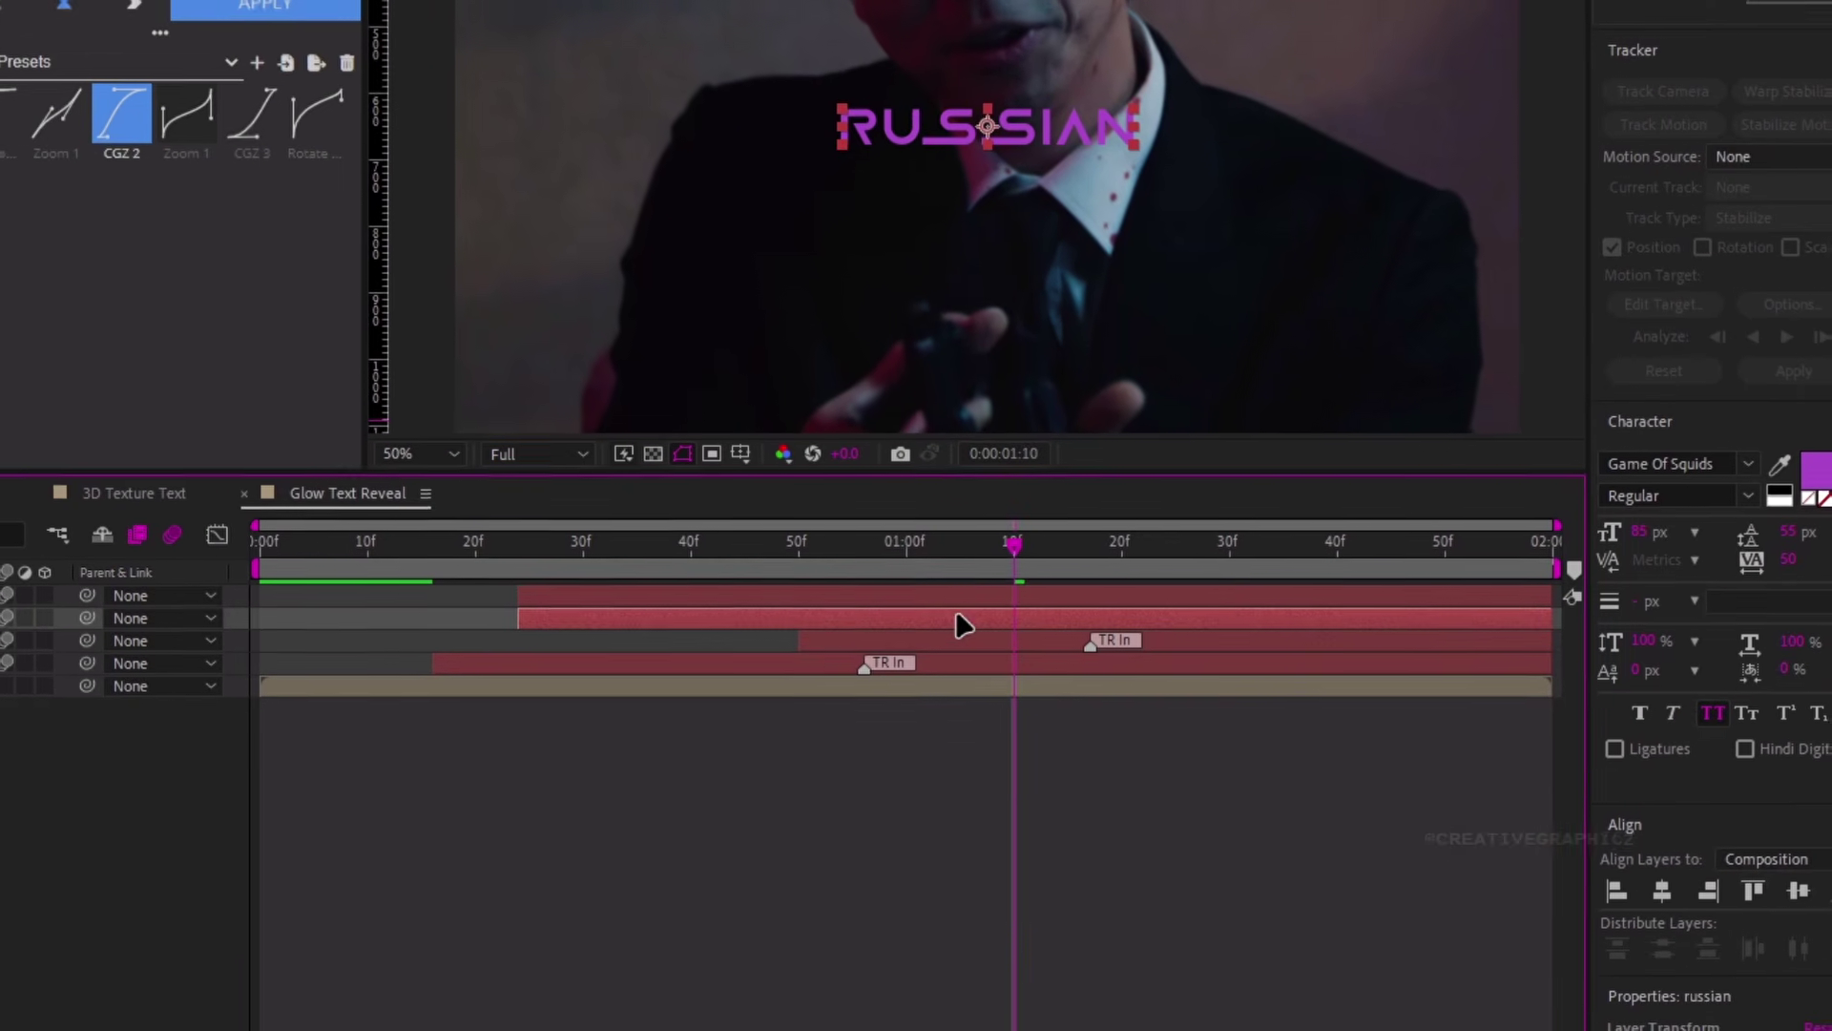
{"action": "key", "text": "ctrl+space"}
{"action": "type", "text": "tex"}
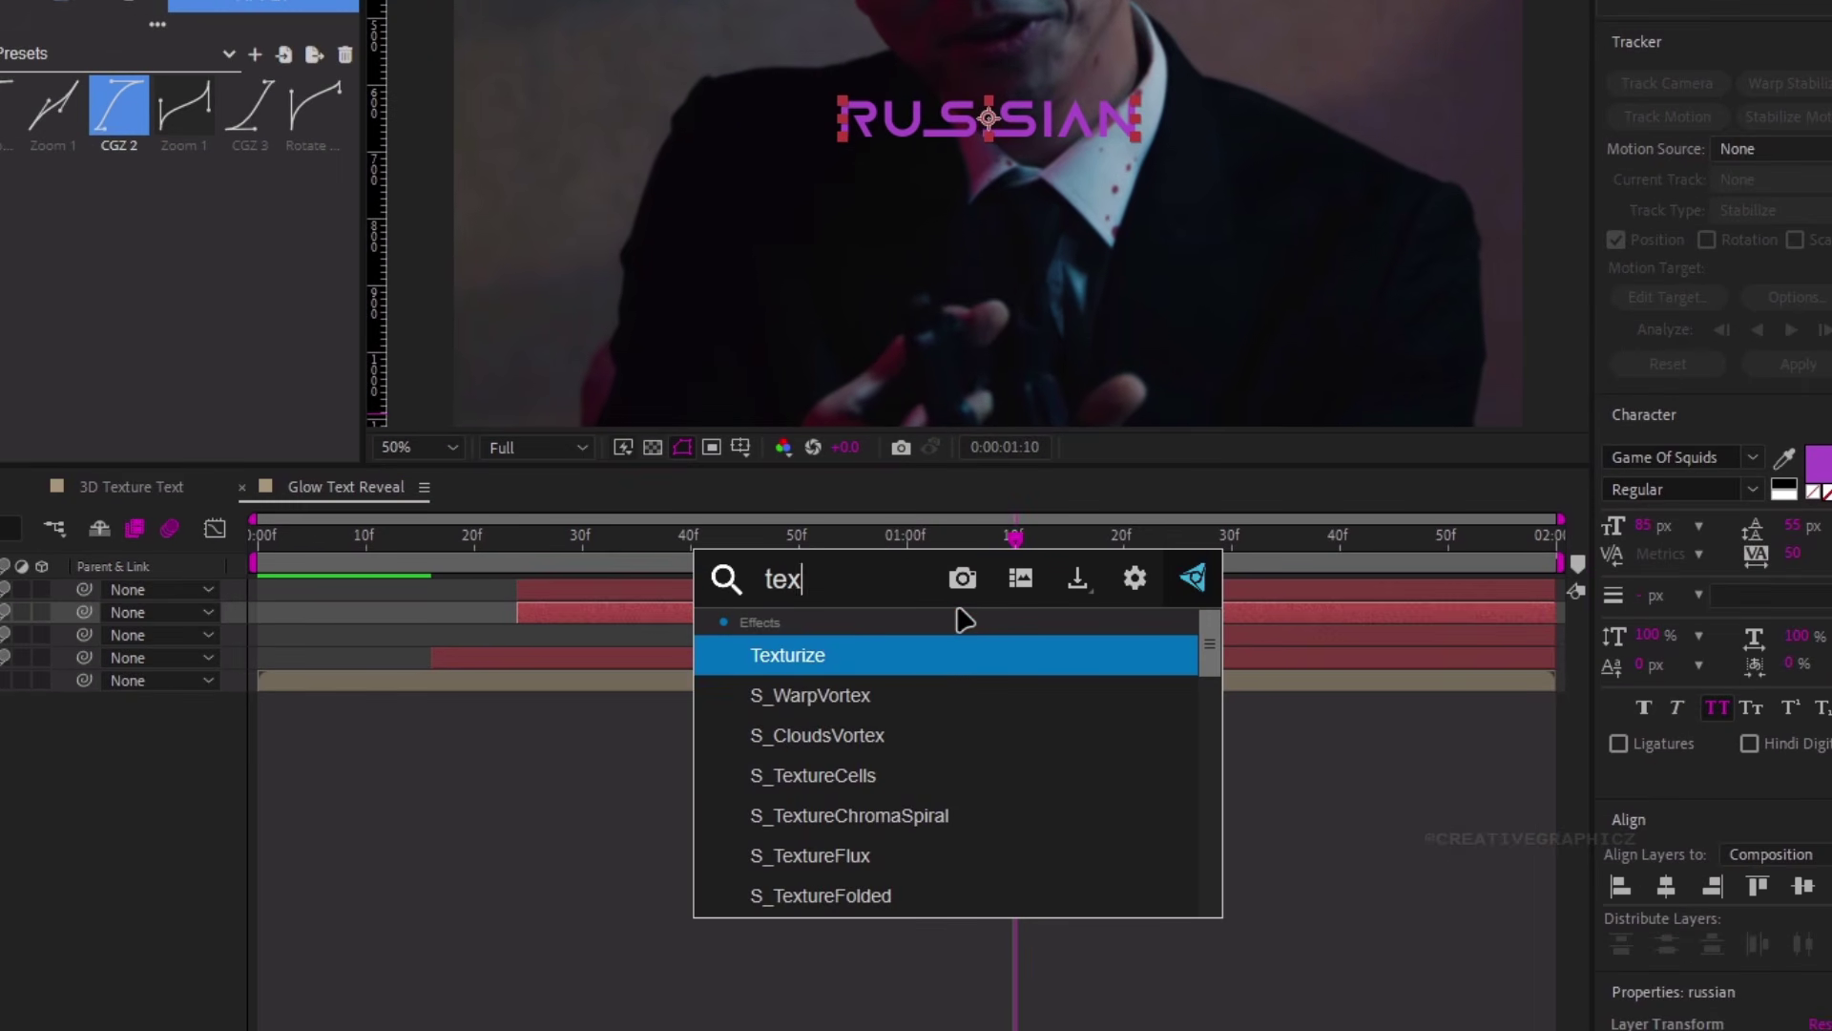
{"action": "type", "text": "t glow"}
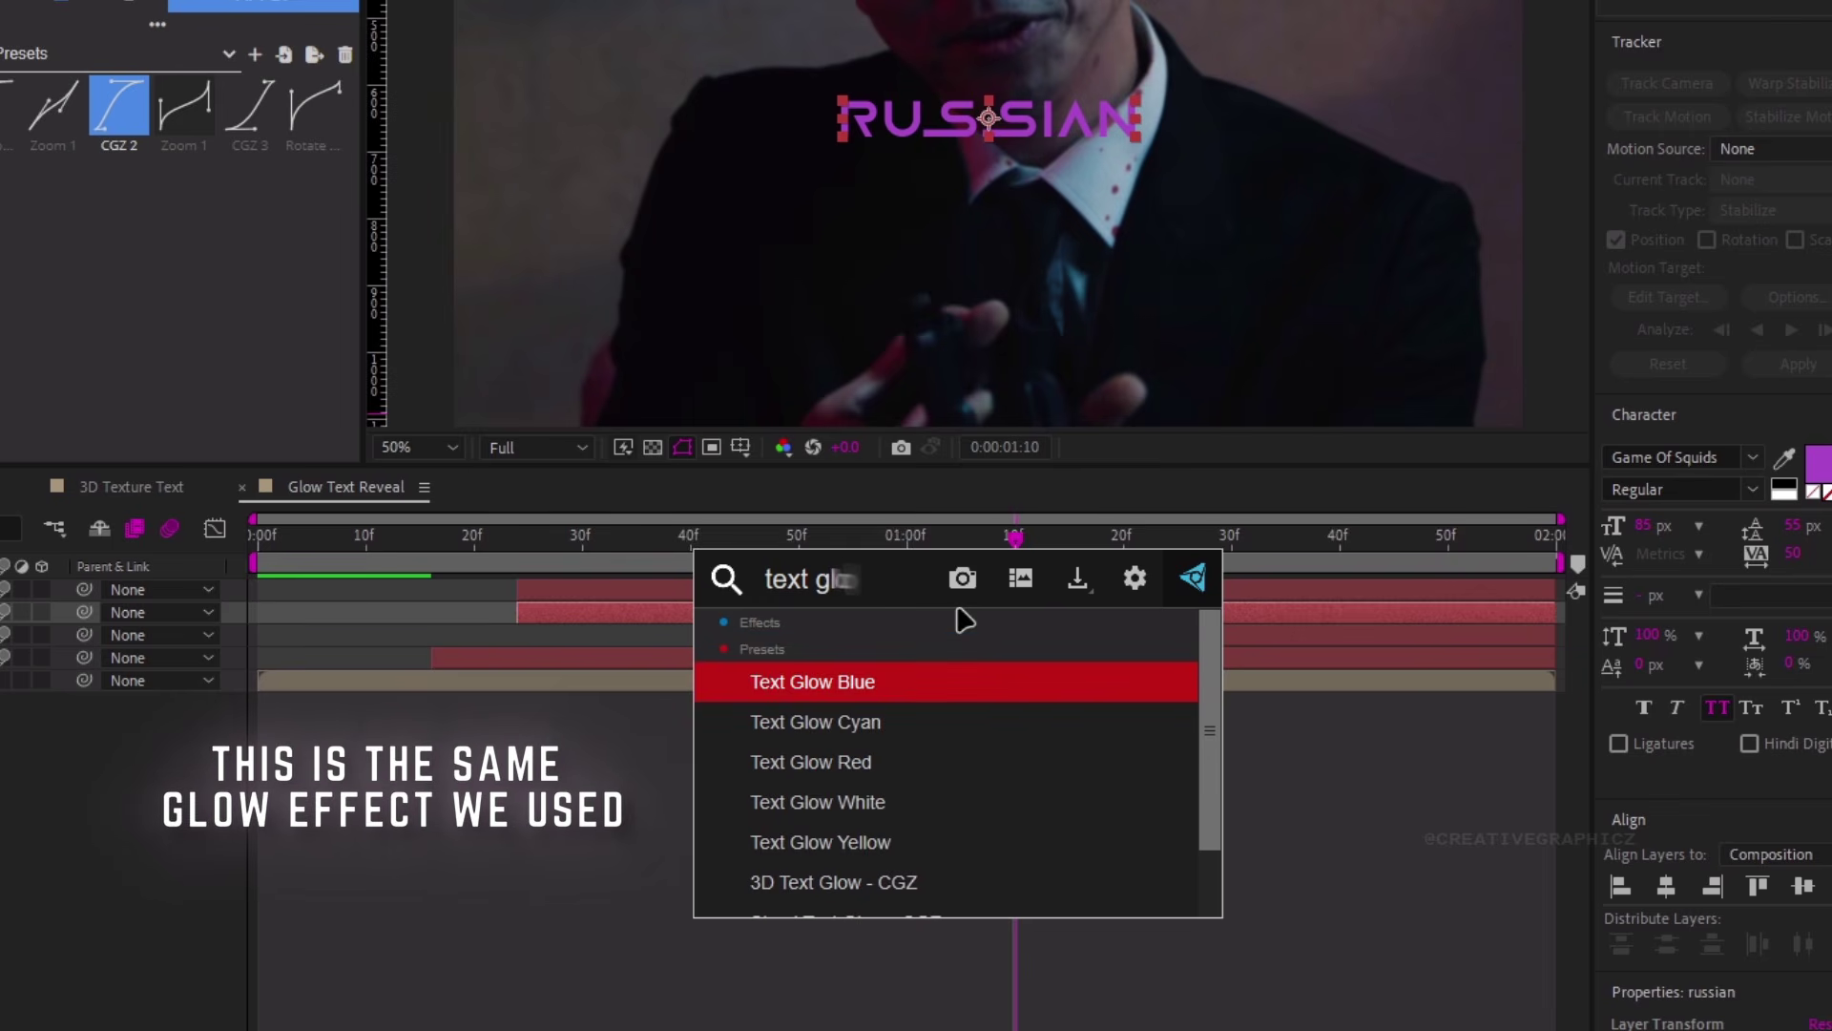
{"action": "key", "text": "Down"}
{"action": "key", "text": "Down"}
{"action": "key", "text": "Down"}
{"action": "key", "text": "Return"}
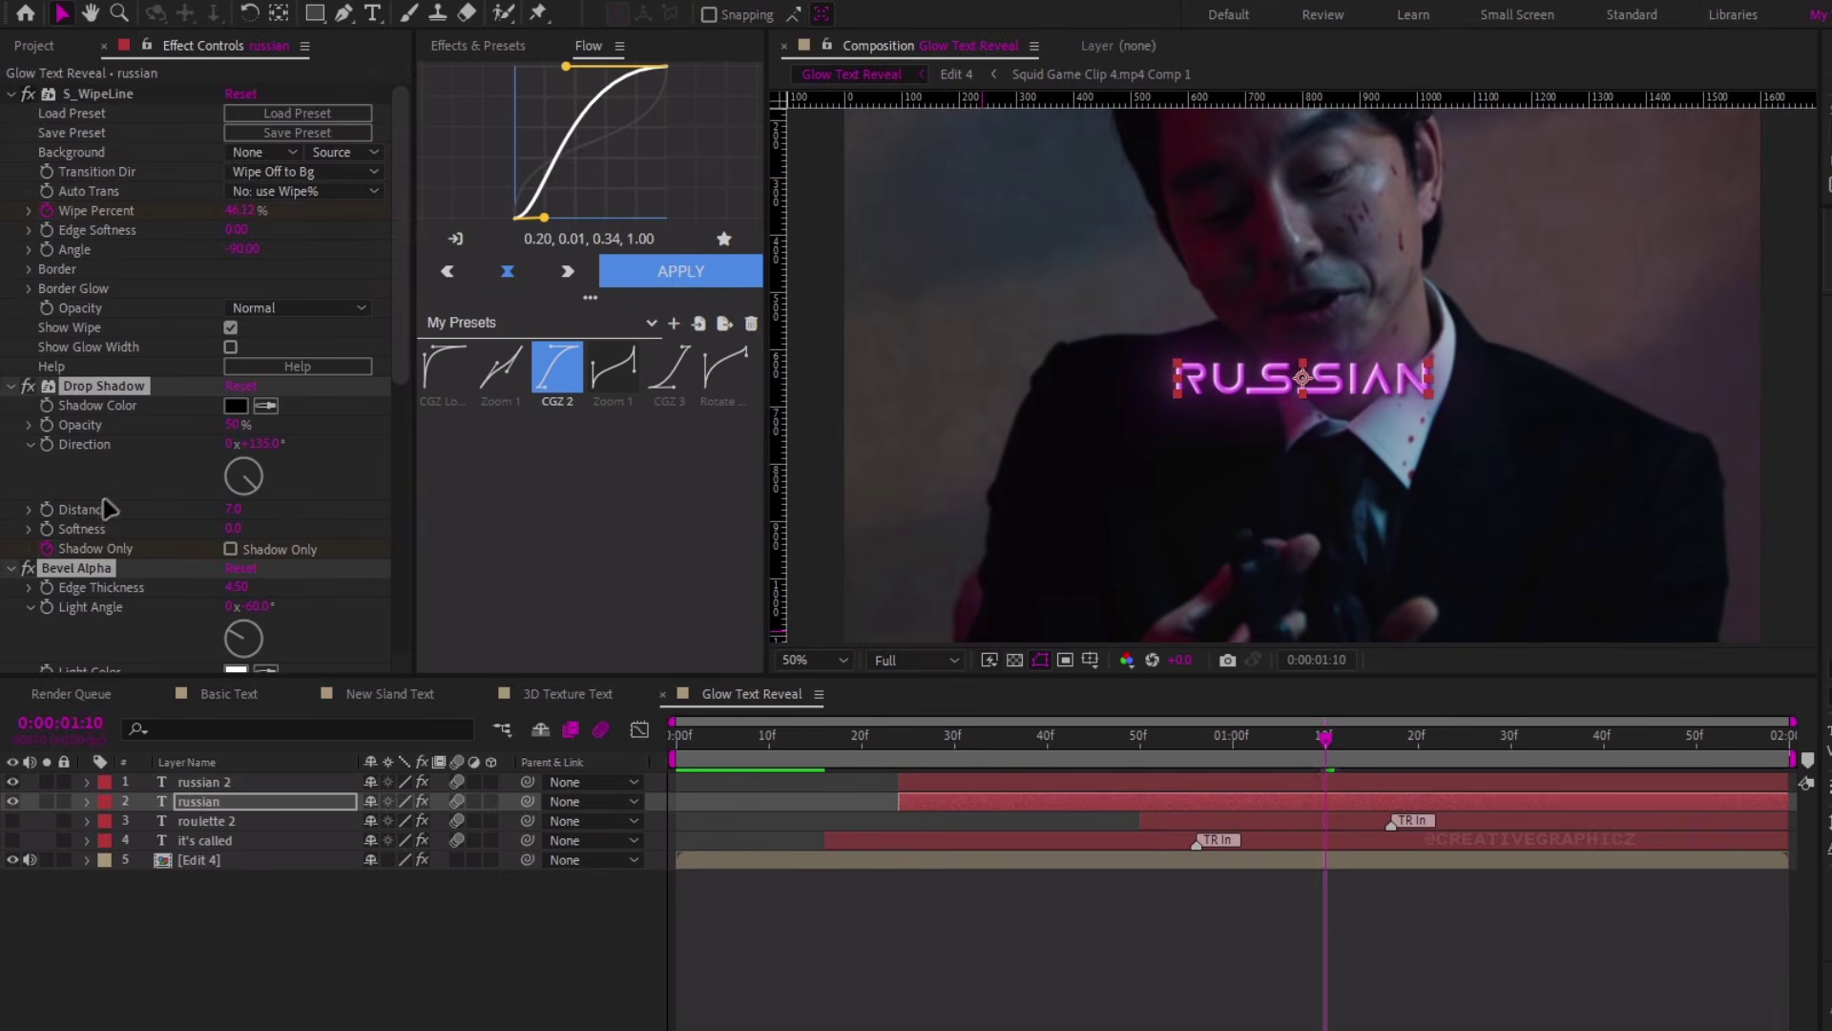
Set the Tint color of the russian layer's Deep Glow 2 effect to purple 9E64A7
{"action": "scroll", "coordinate": [103, 536], "scroll_direction": "down", "scroll_amount": 5}
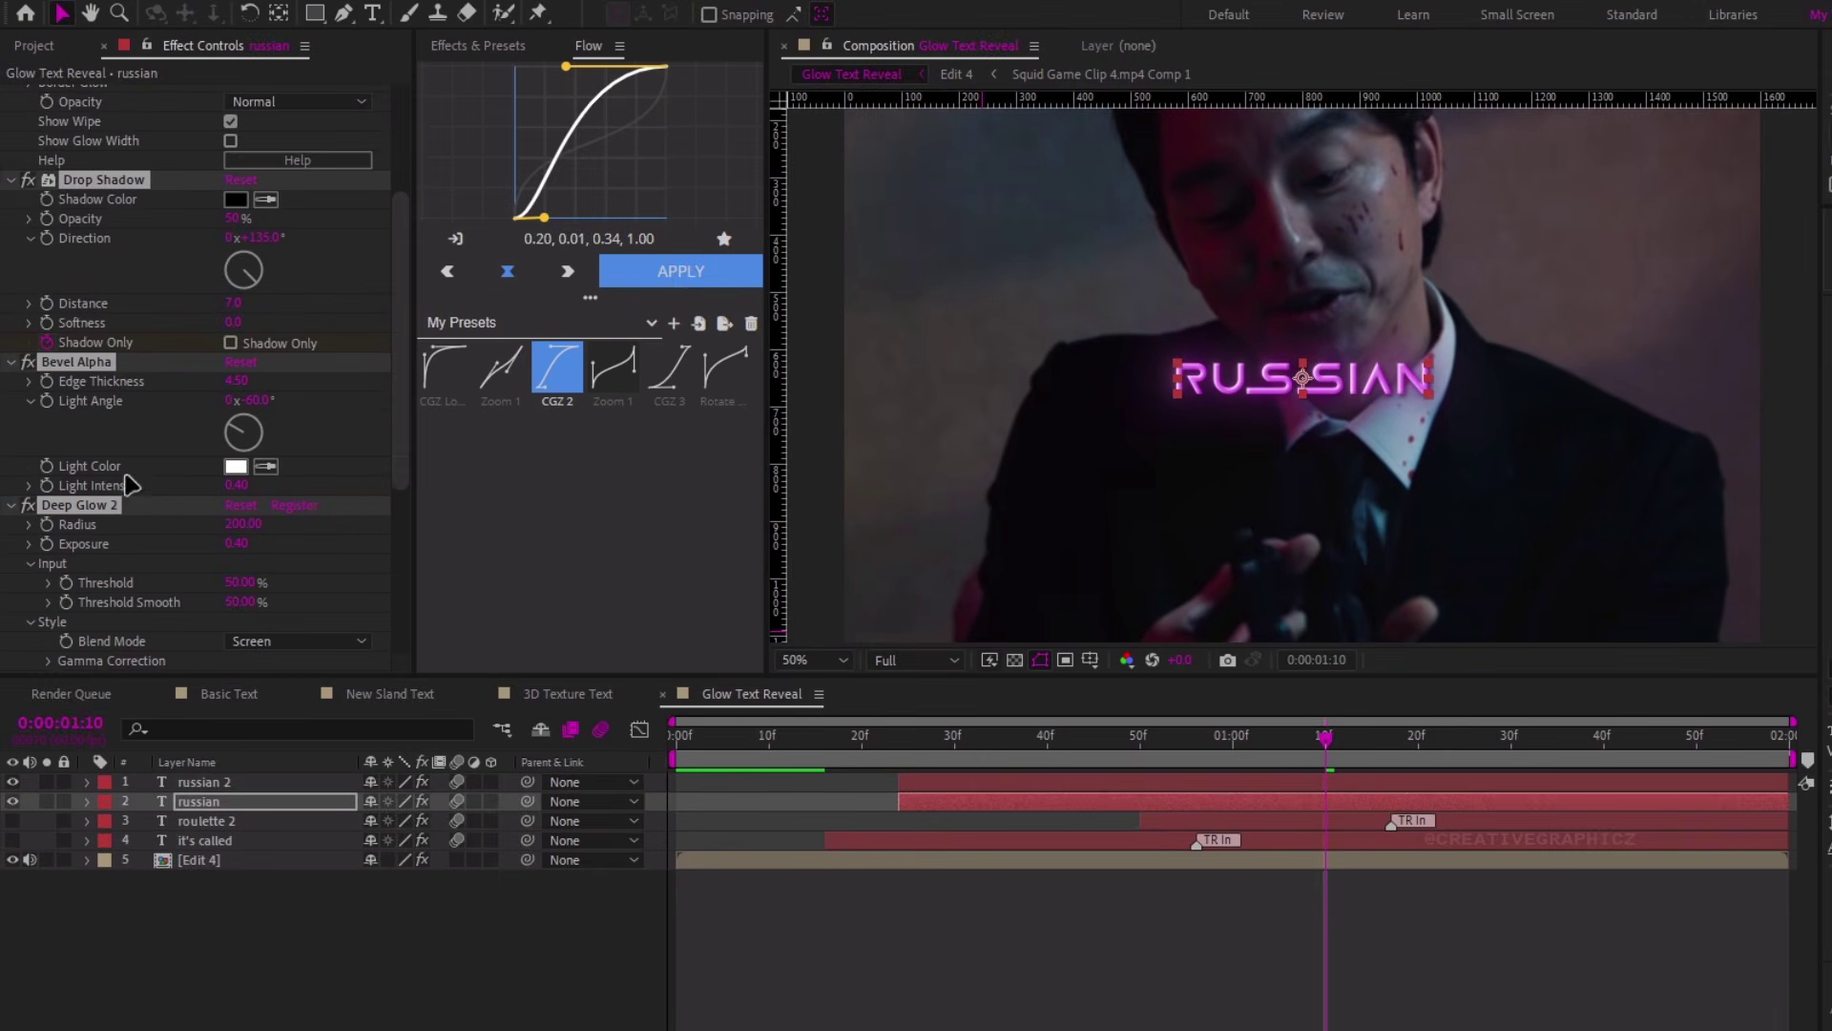
{"action": "scroll", "coordinate": [103, 539], "scroll_direction": "down", "scroll_amount": 3}
{"action": "left_click", "coordinate": [59, 520]}
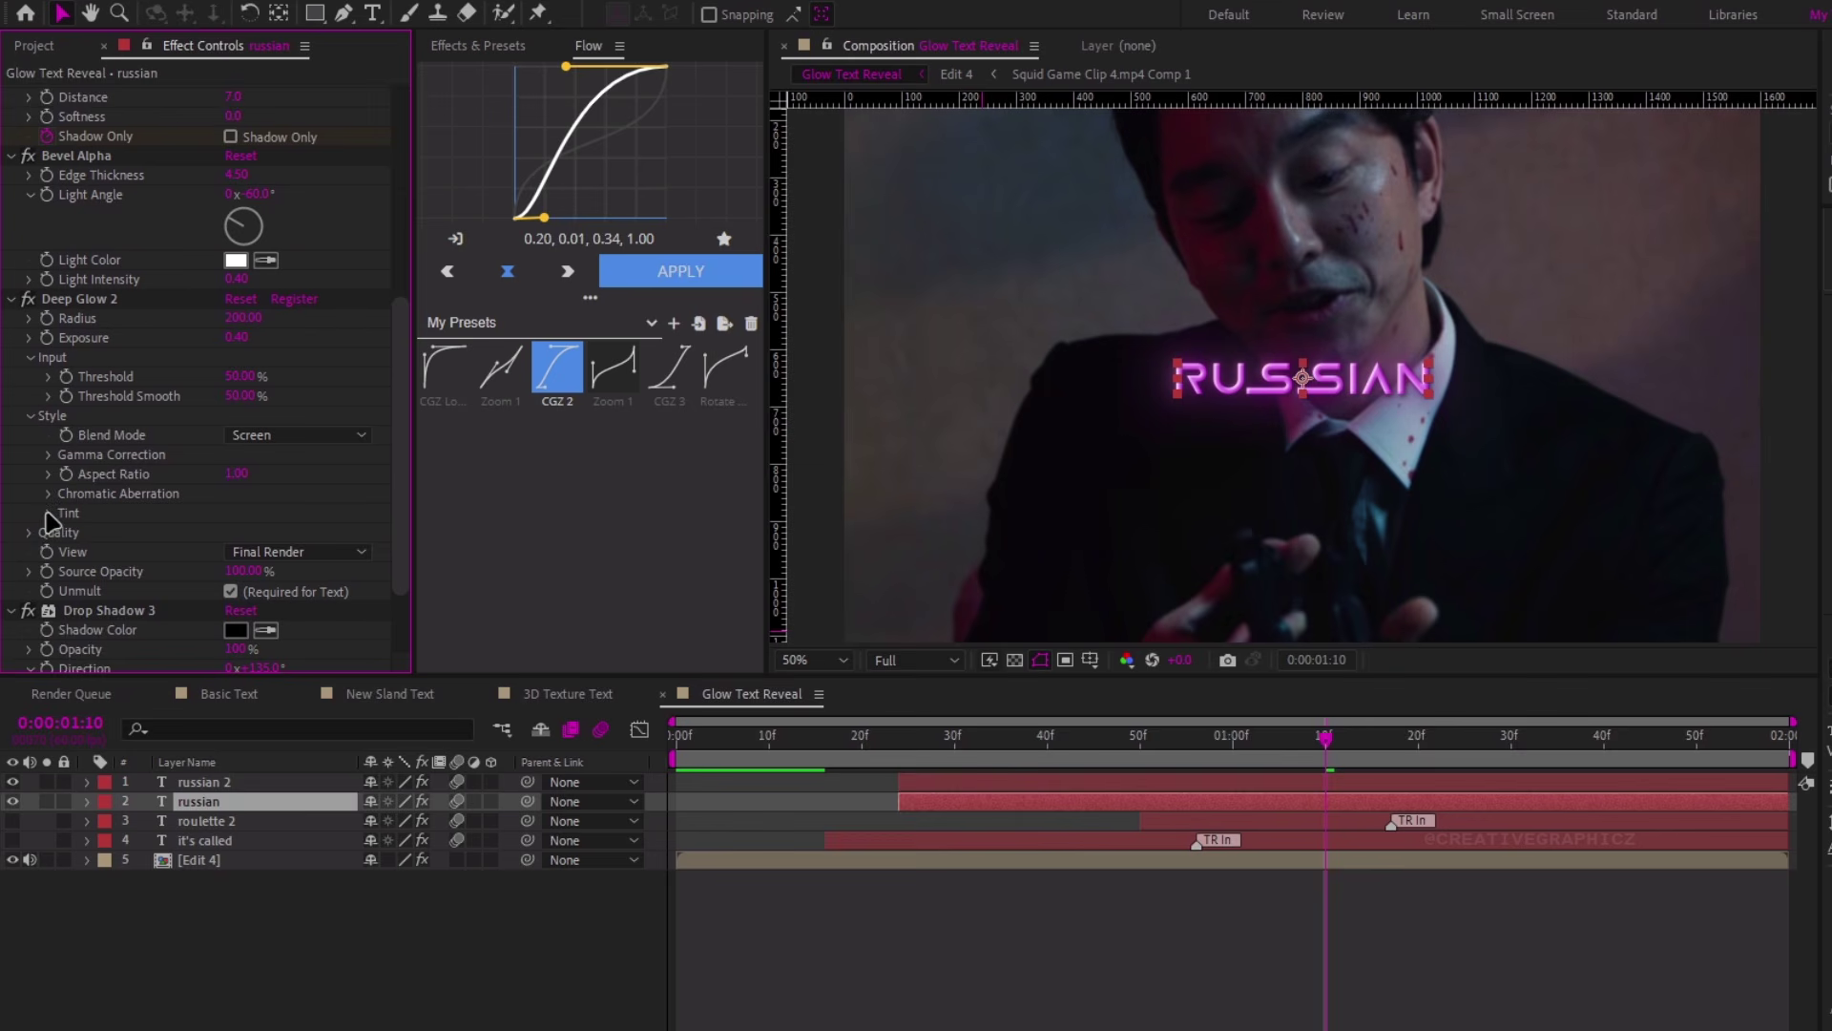
{"action": "left_click", "coordinate": [48, 513]}
{"action": "left_click", "coordinate": [236, 552]}
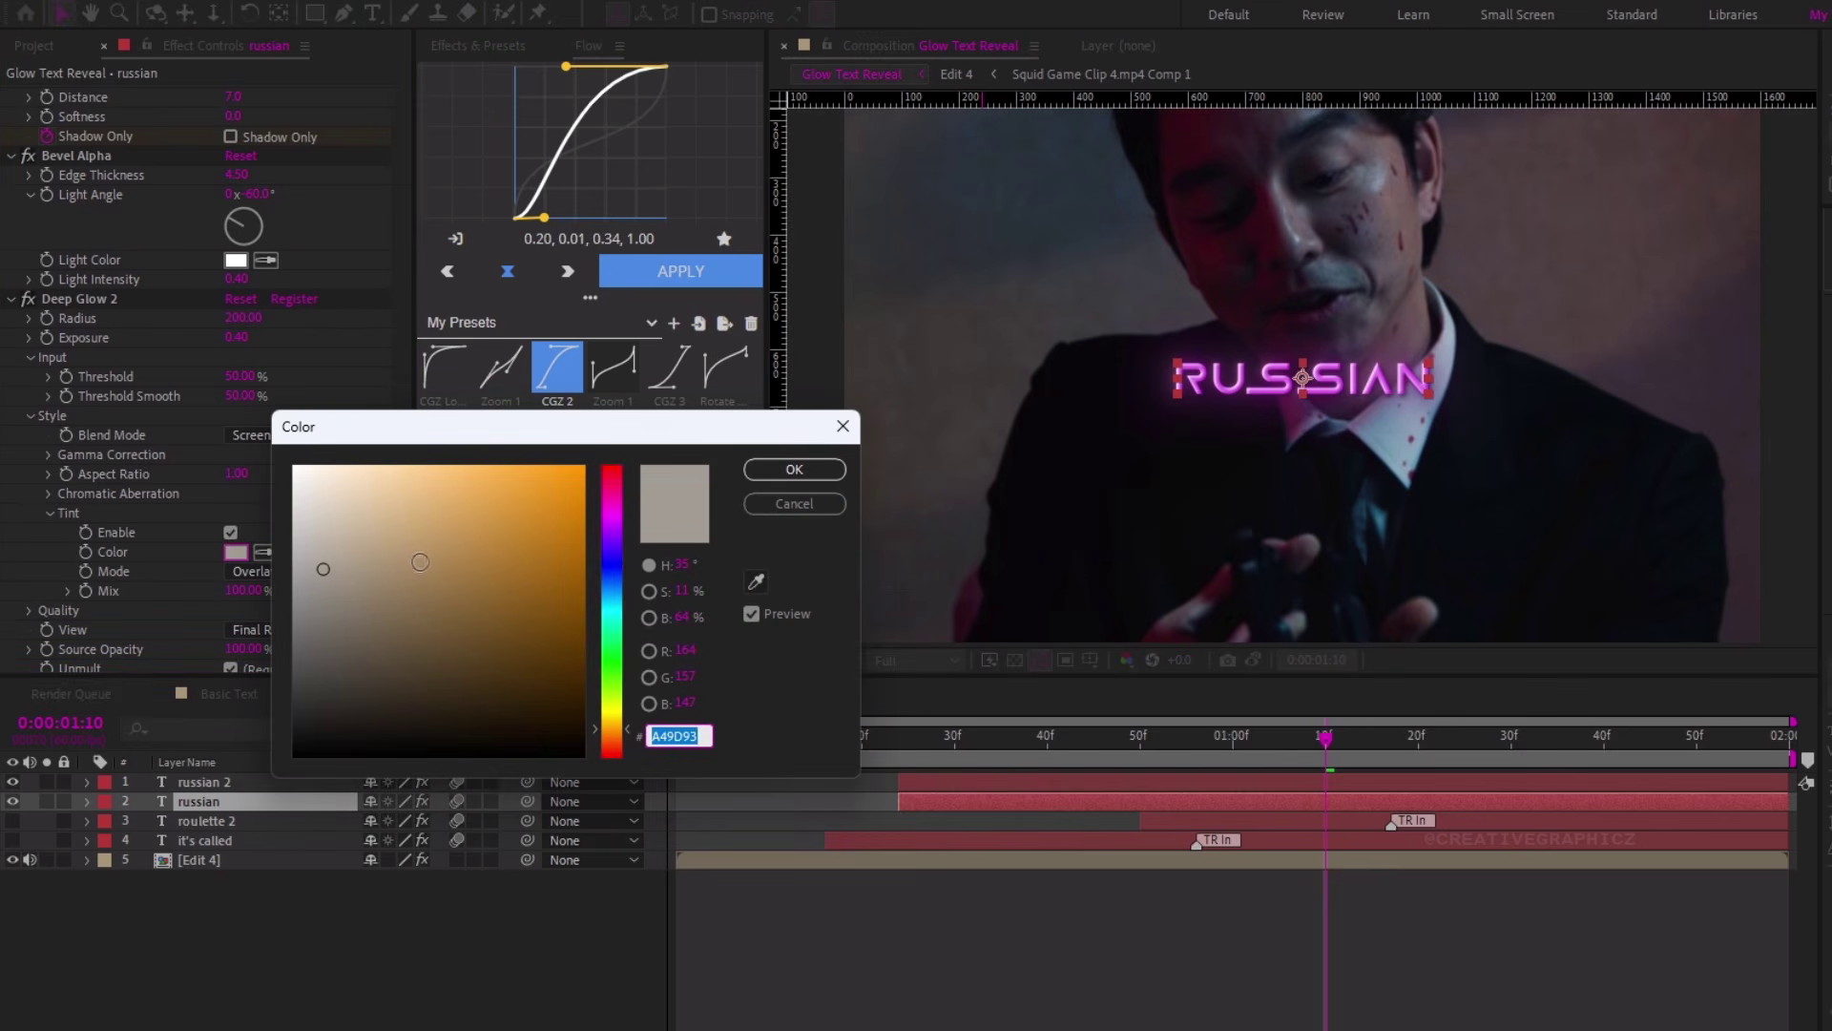
{"action": "left_click_drag", "start_coordinate": [607, 634], "coordinate": [622, 527]}
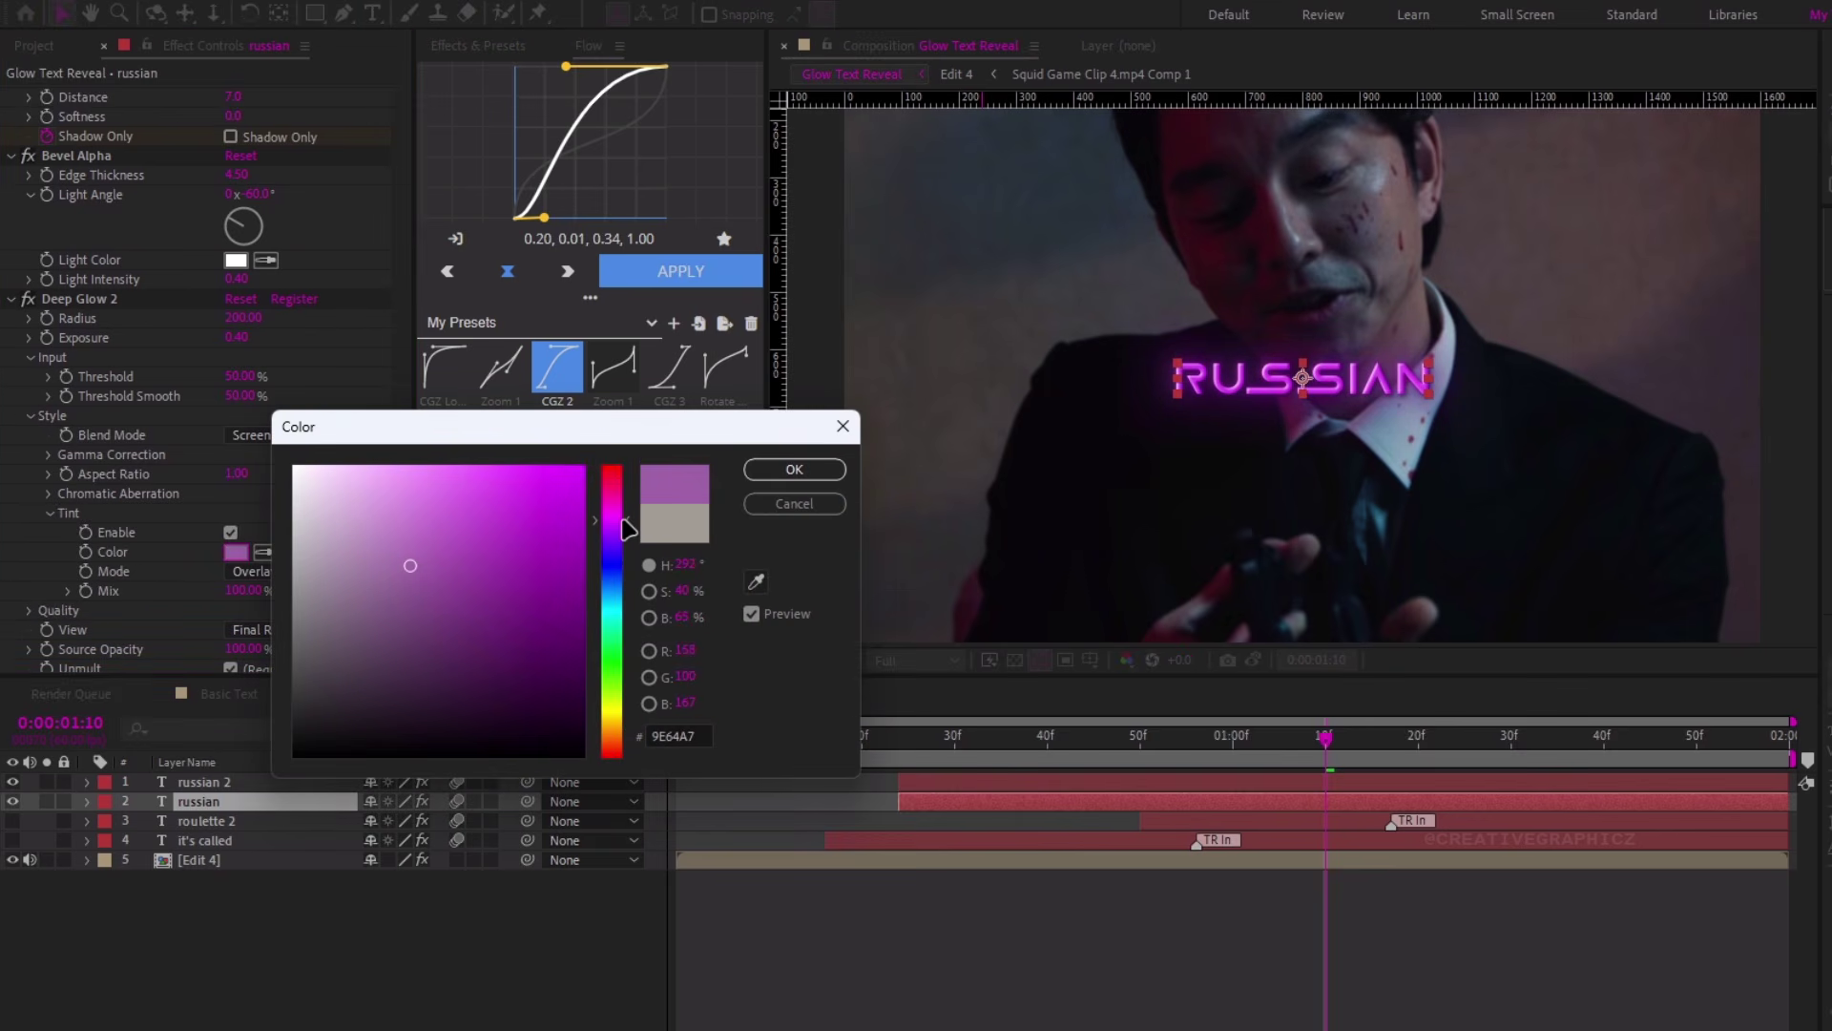
{"action": "left_click", "coordinate": [794, 468]}
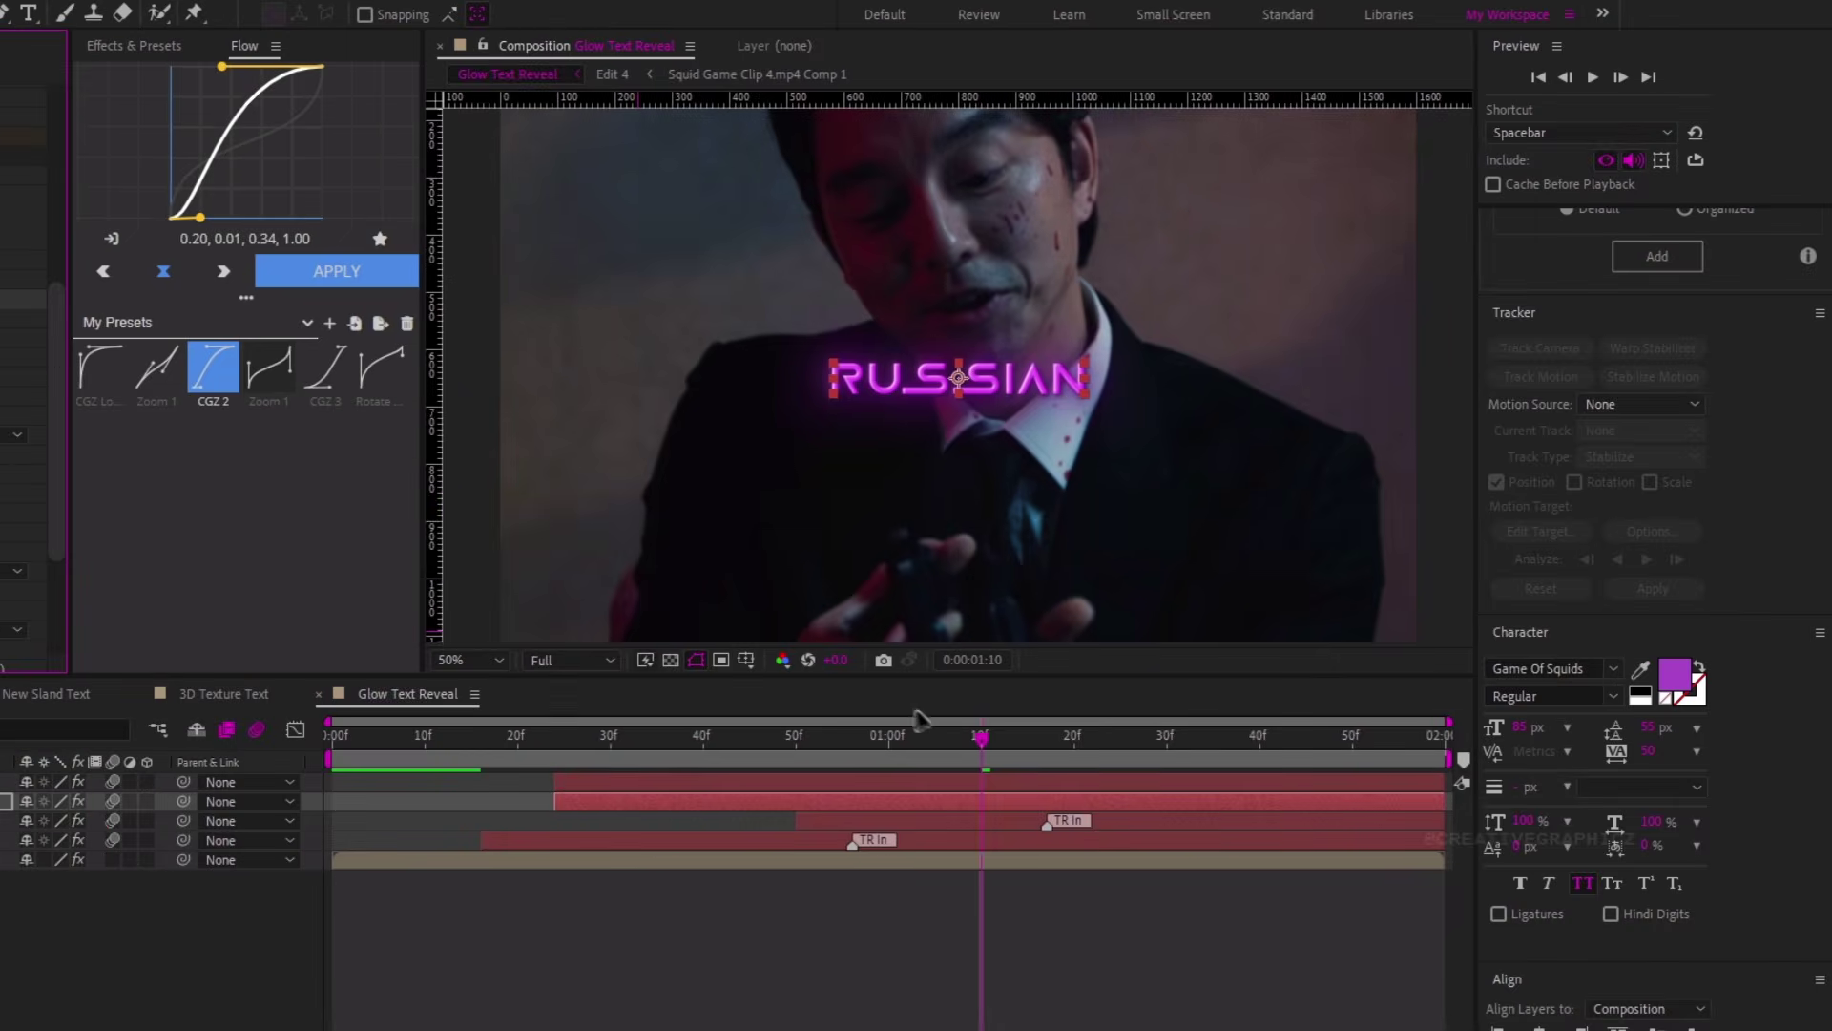
Apply the Text Glow White preset to the russian 2 layer
{"action": "left_click", "coordinate": [934, 740]}
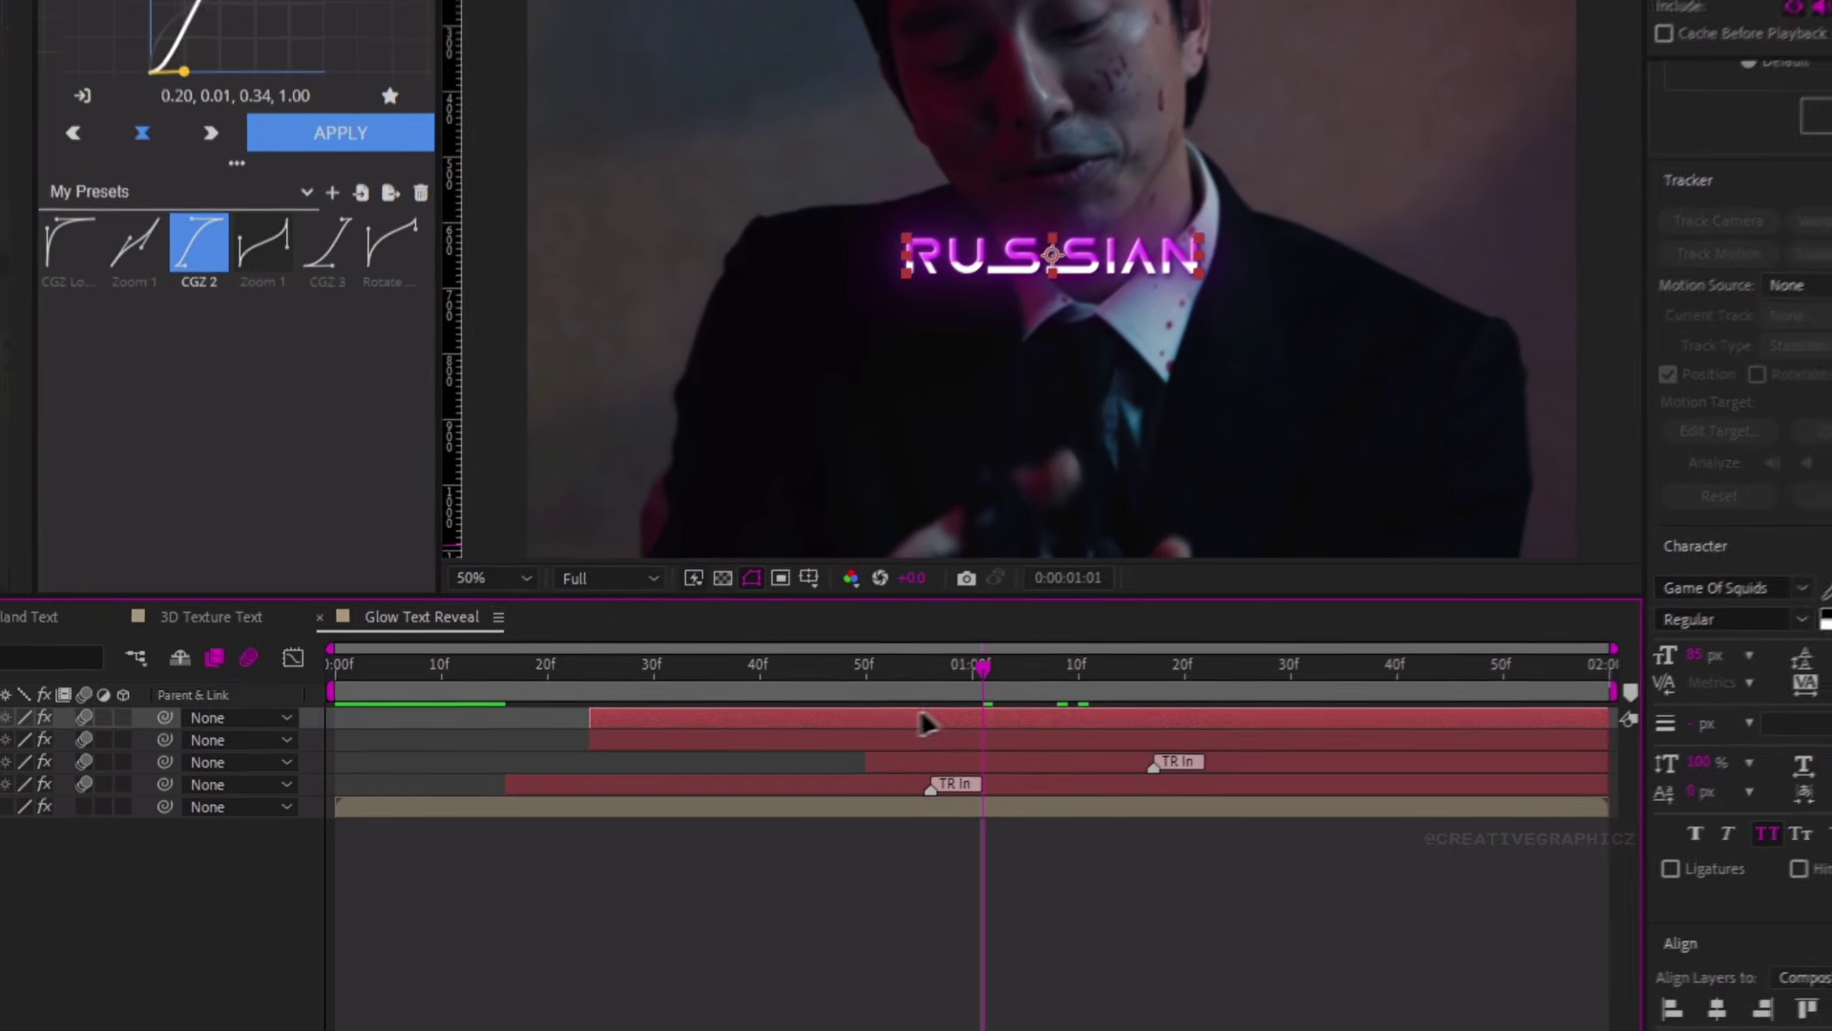
{"action": "key", "text": "ctrl+space"}
{"action": "type", "text": "tex"}
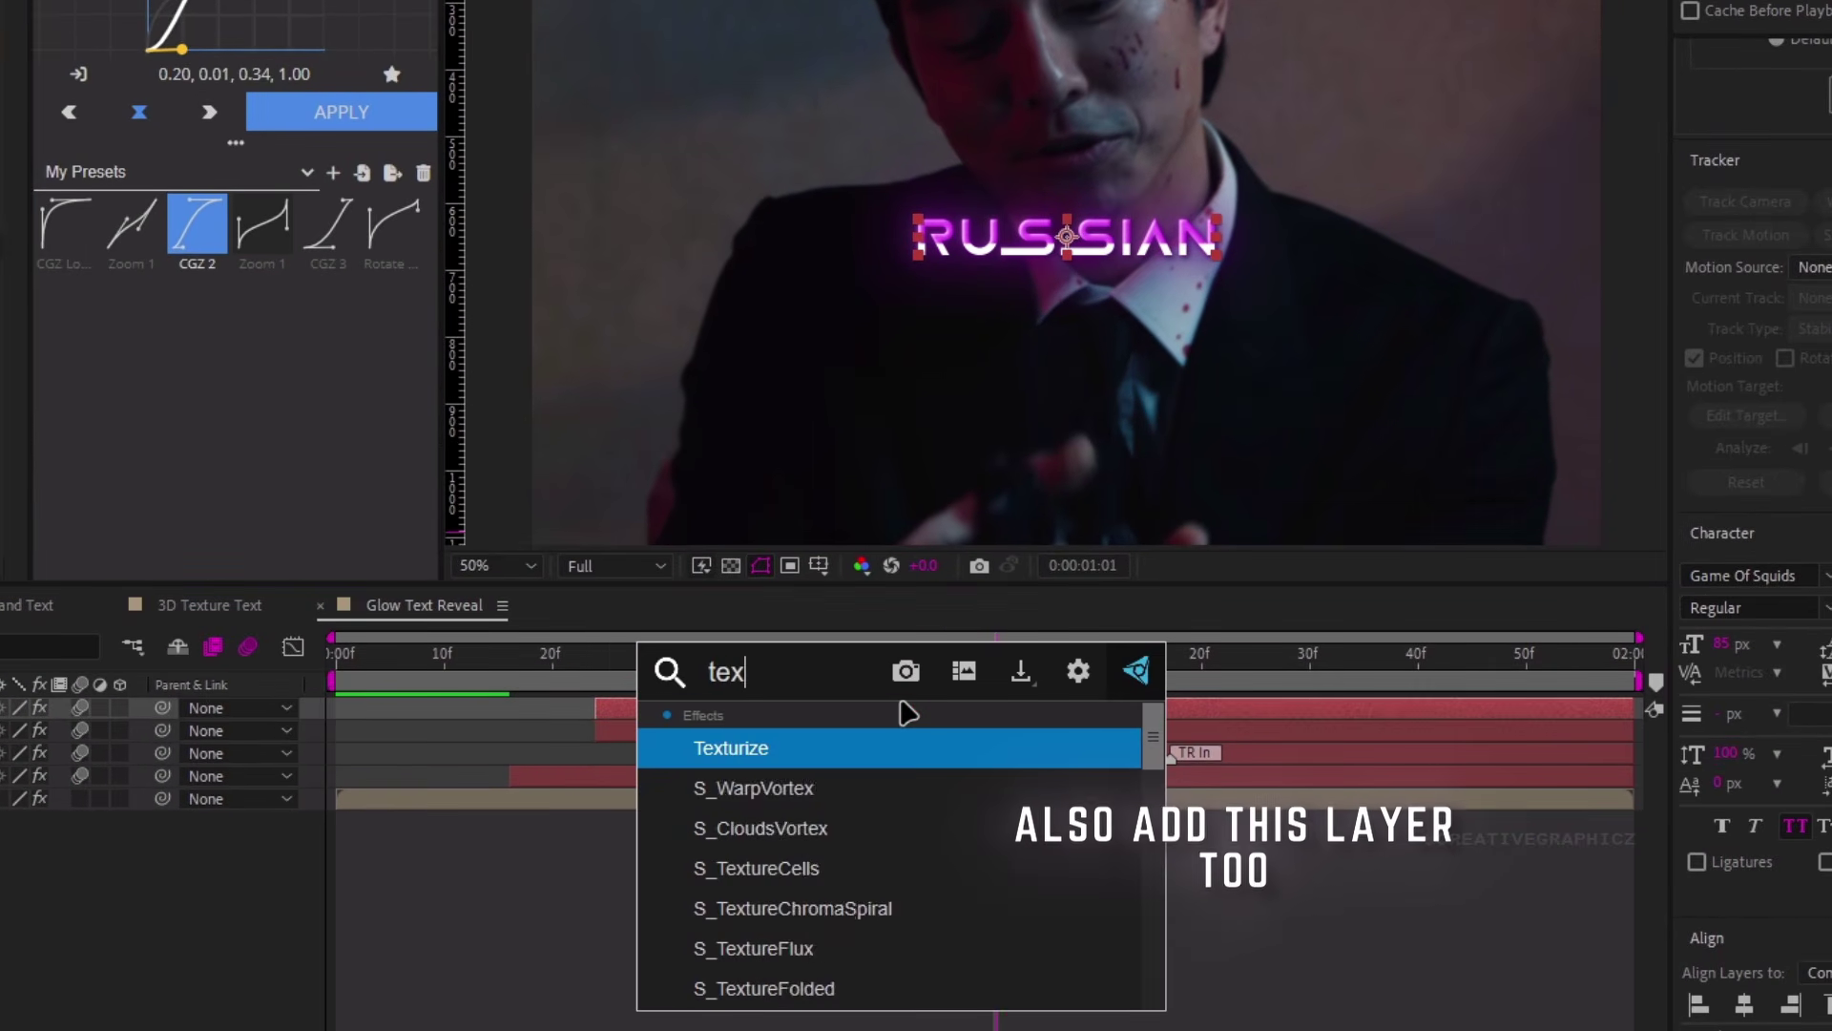
{"action": "type", "text": "t glow"}
{"action": "key", "text": "Down"}
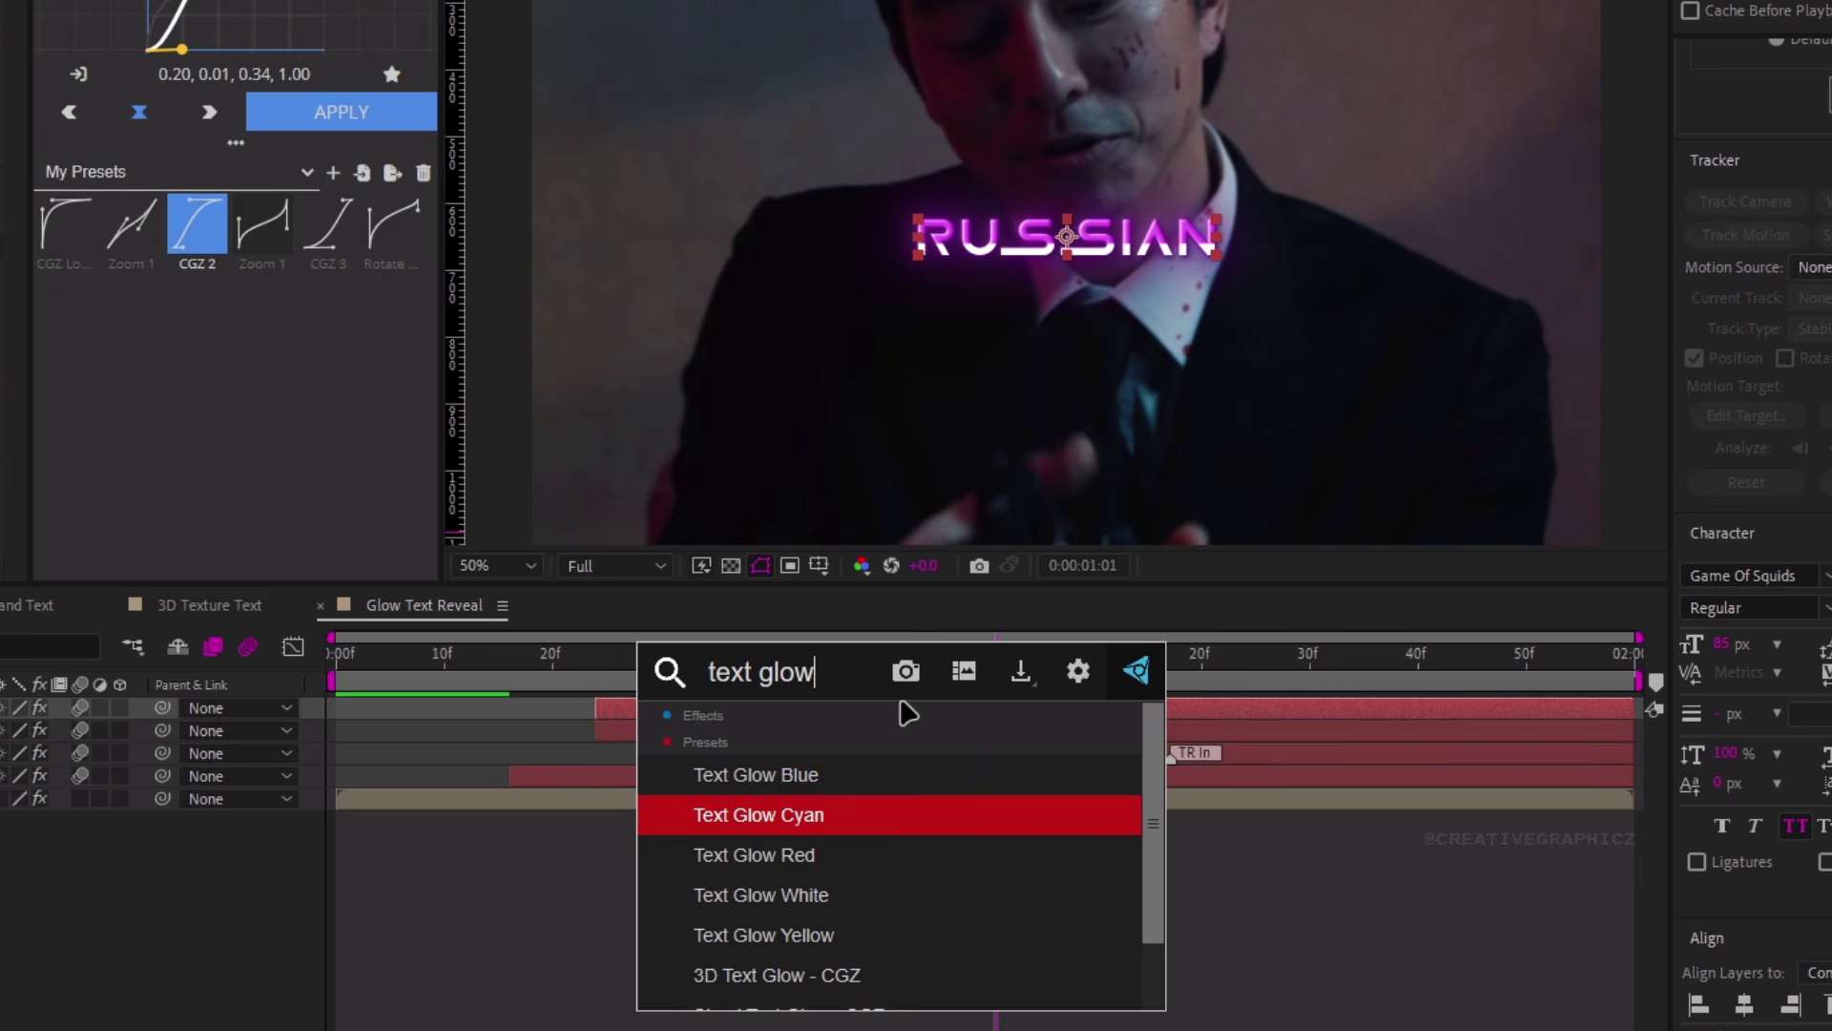
{"action": "key", "text": "Down"}
{"action": "key", "text": "Down"}
{"action": "key", "text": "Return"}
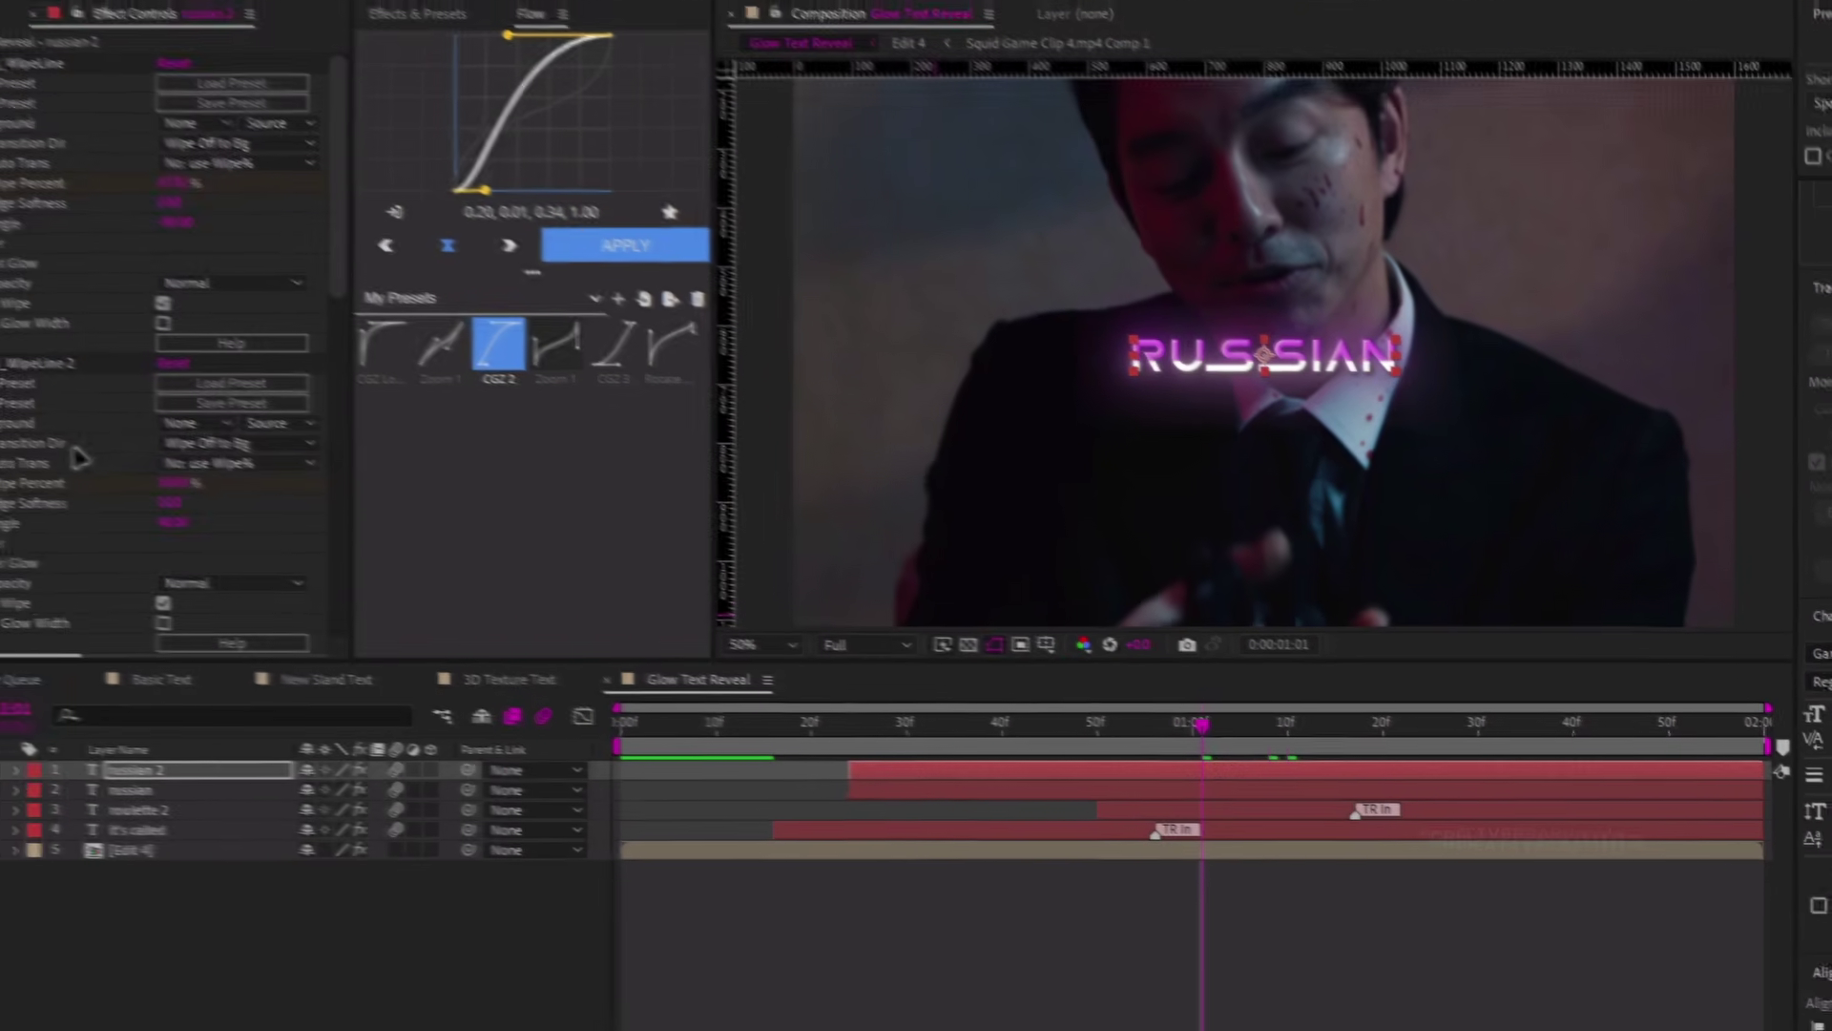
Set the Deep Glow 2 Exposure on russian 2 to 0.8 and check the glow at 0:00:00:43
{"action": "scroll", "coordinate": [79, 460], "scroll_direction": "down", "scroll_amount": 10}
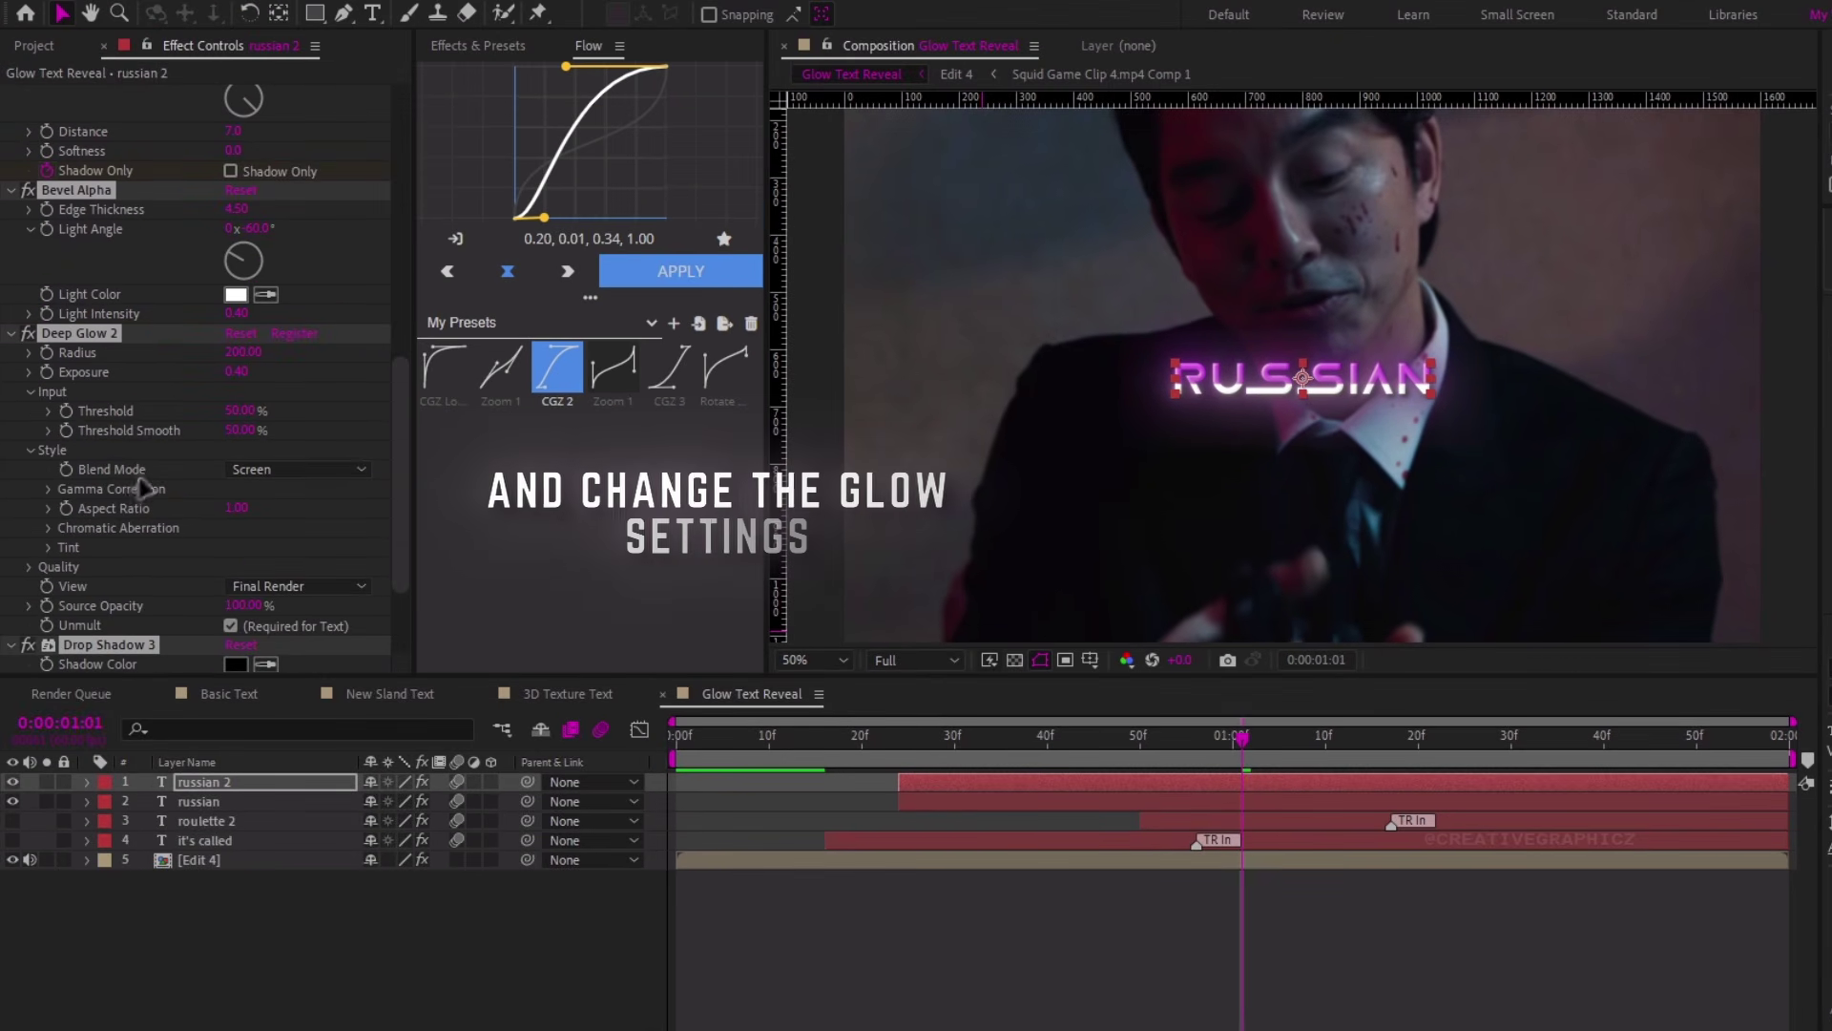
{"action": "left_click", "coordinate": [245, 353]}
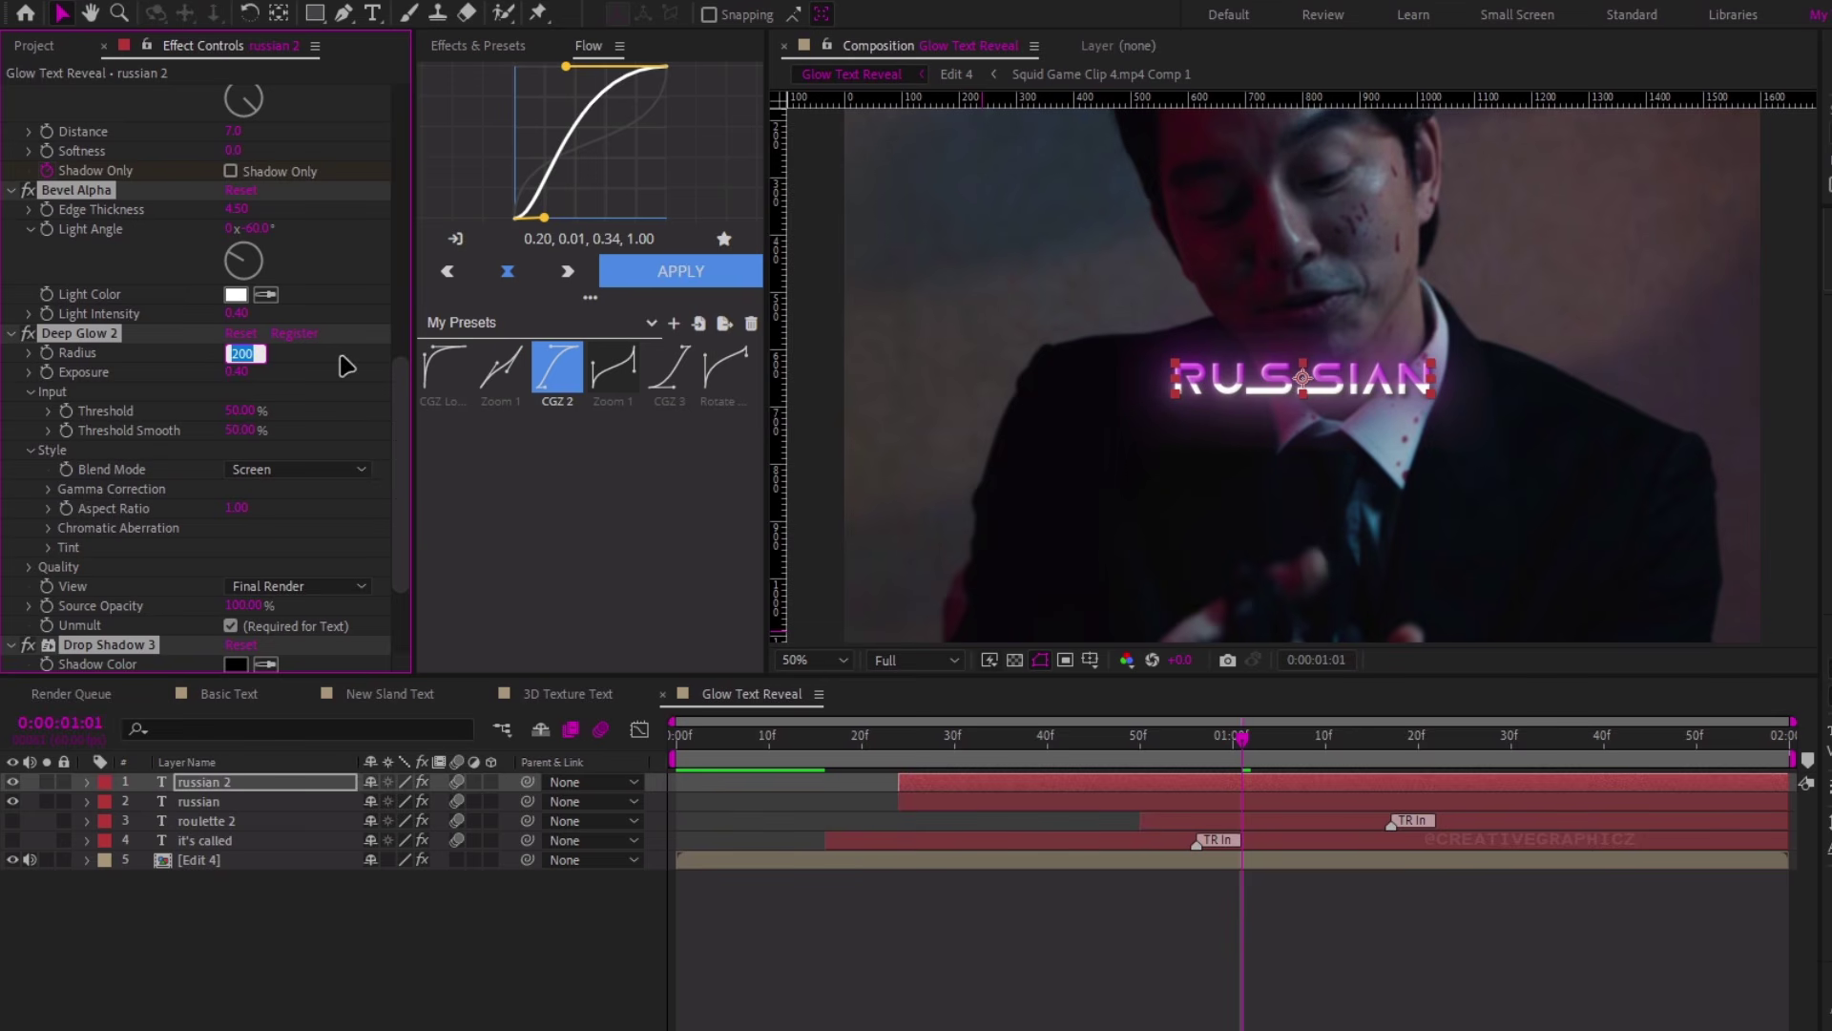
{"action": "left_click", "coordinate": [236, 373]}
{"action": "type", "text": "0.8"}
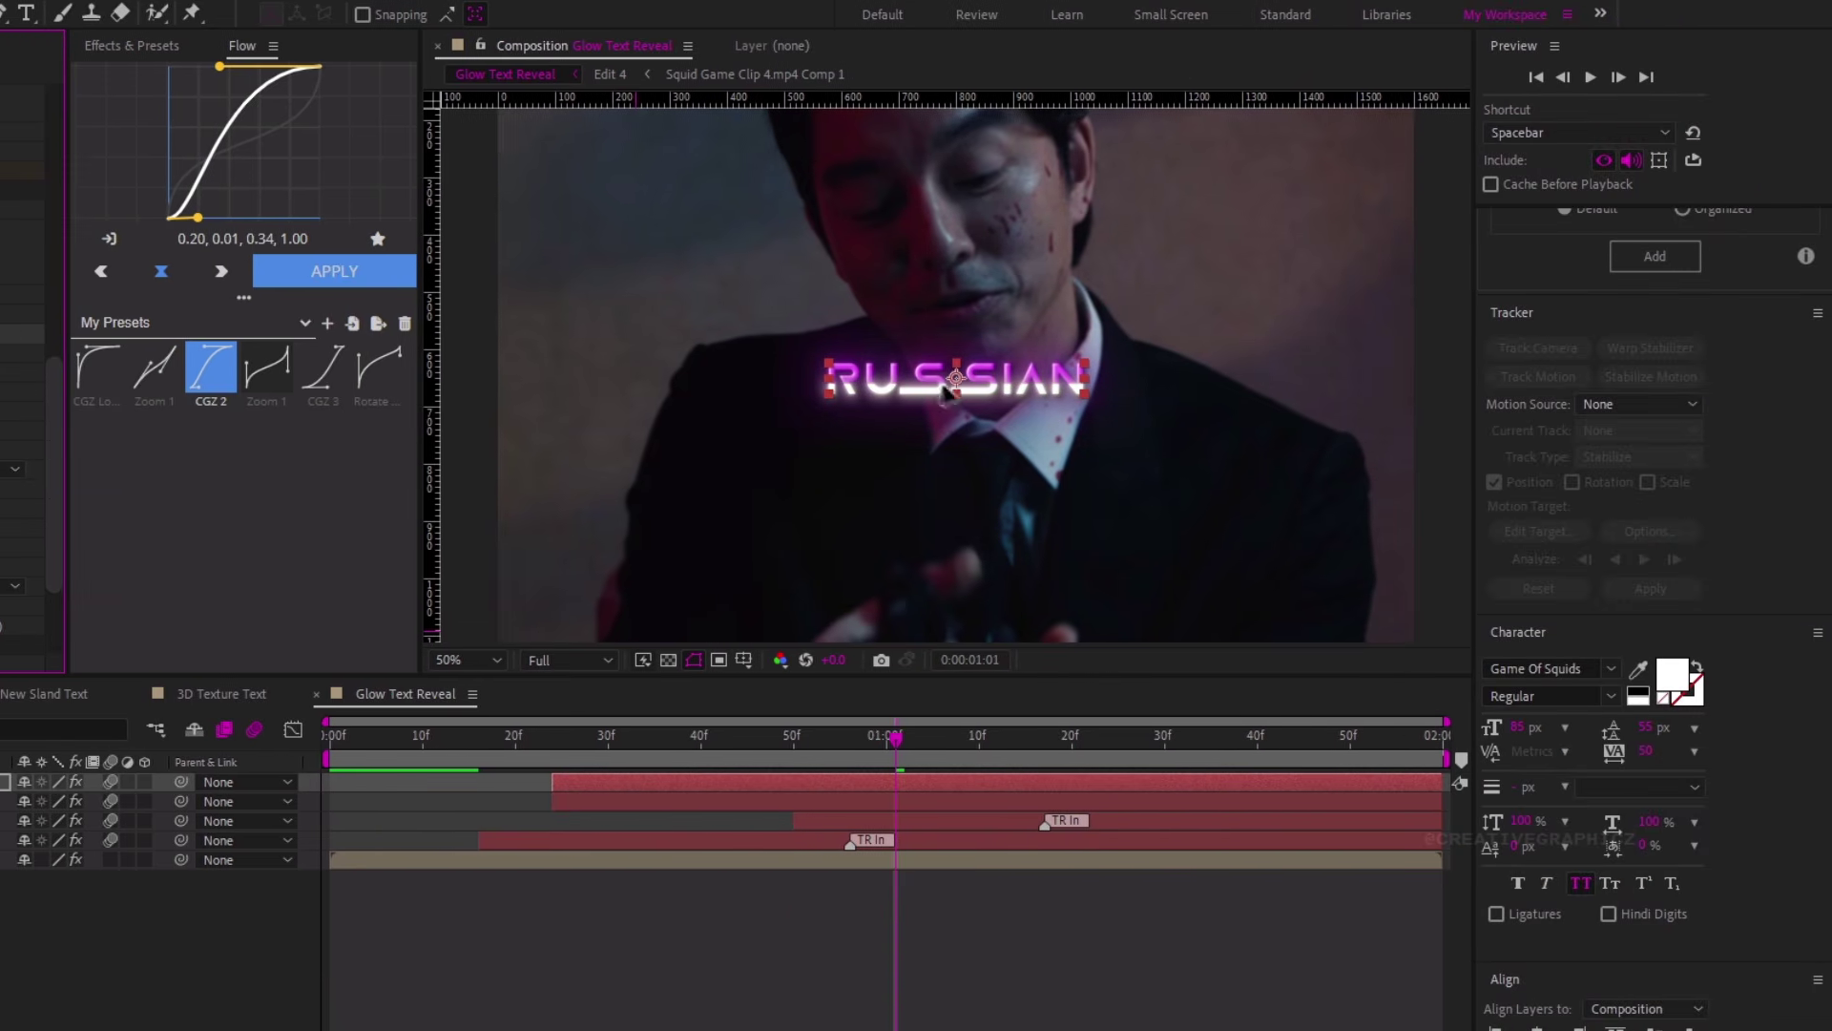
{"action": "left_click_drag", "start_coordinate": [875, 745], "coordinate": [726, 758]}
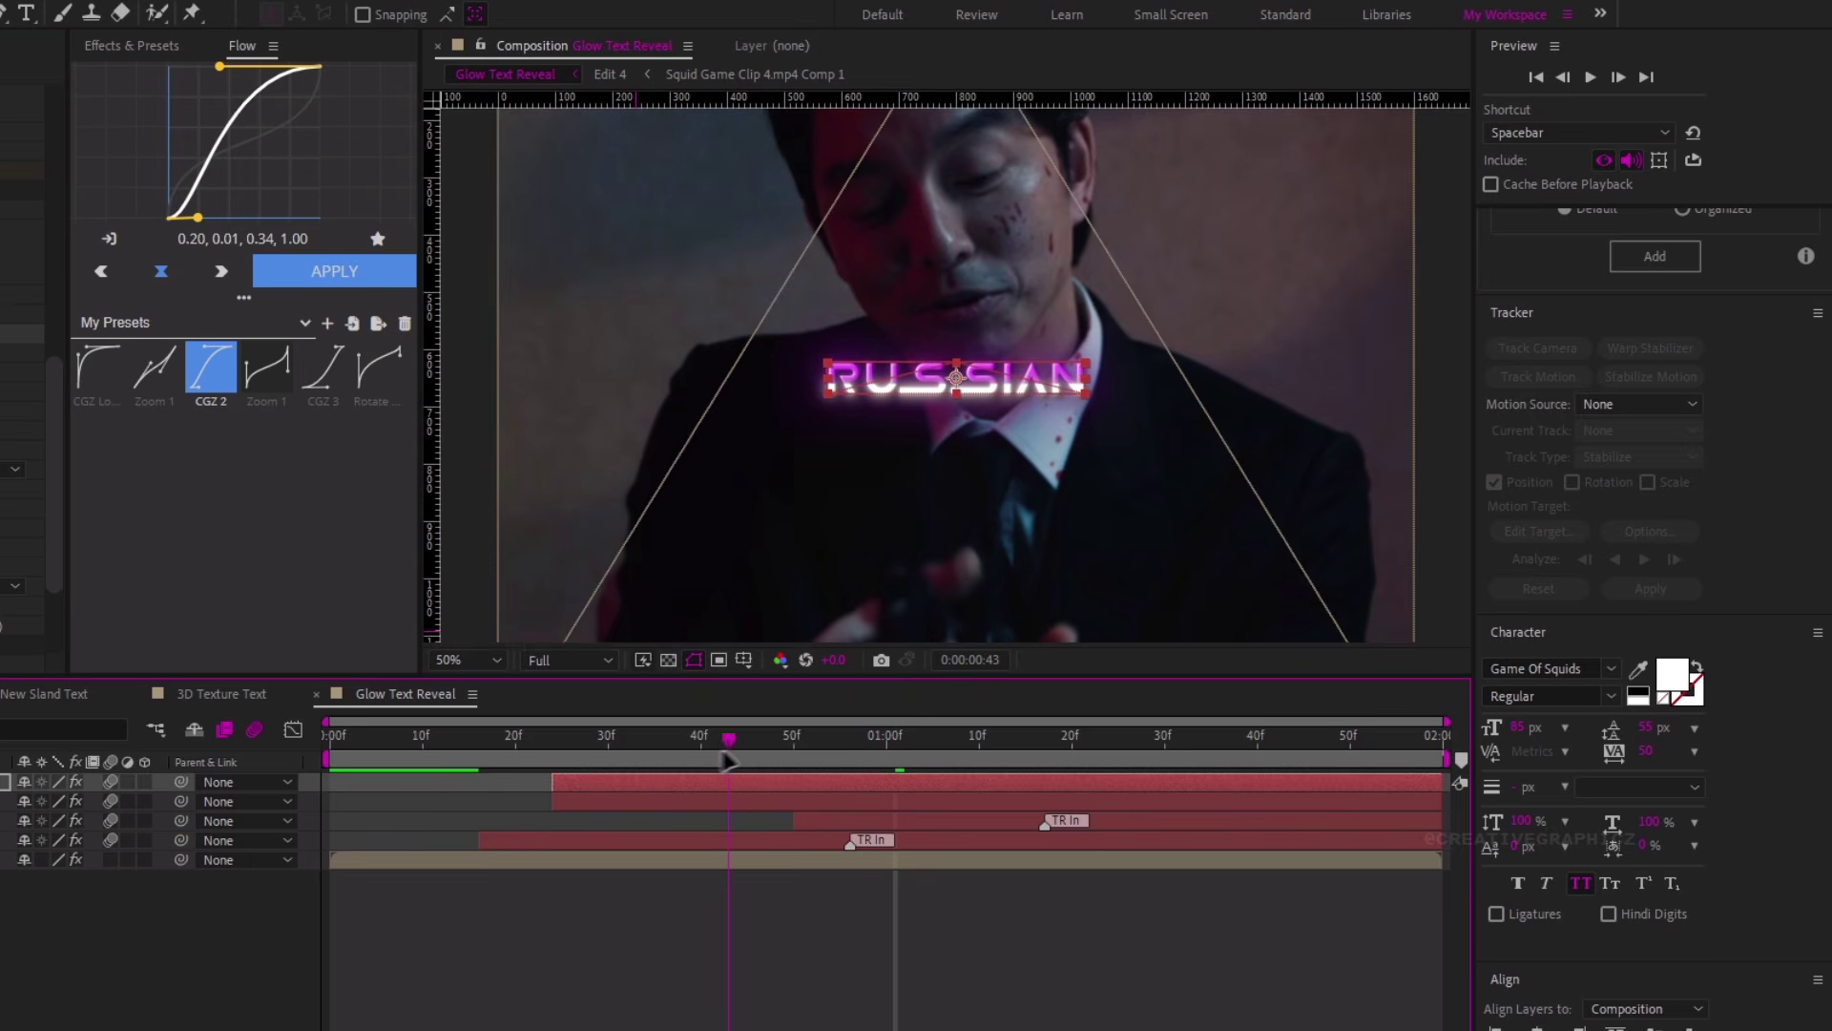
Play back the glowing RUSSIAN reveal together with the other text over the clip
{"action": "key", "text": "space"}
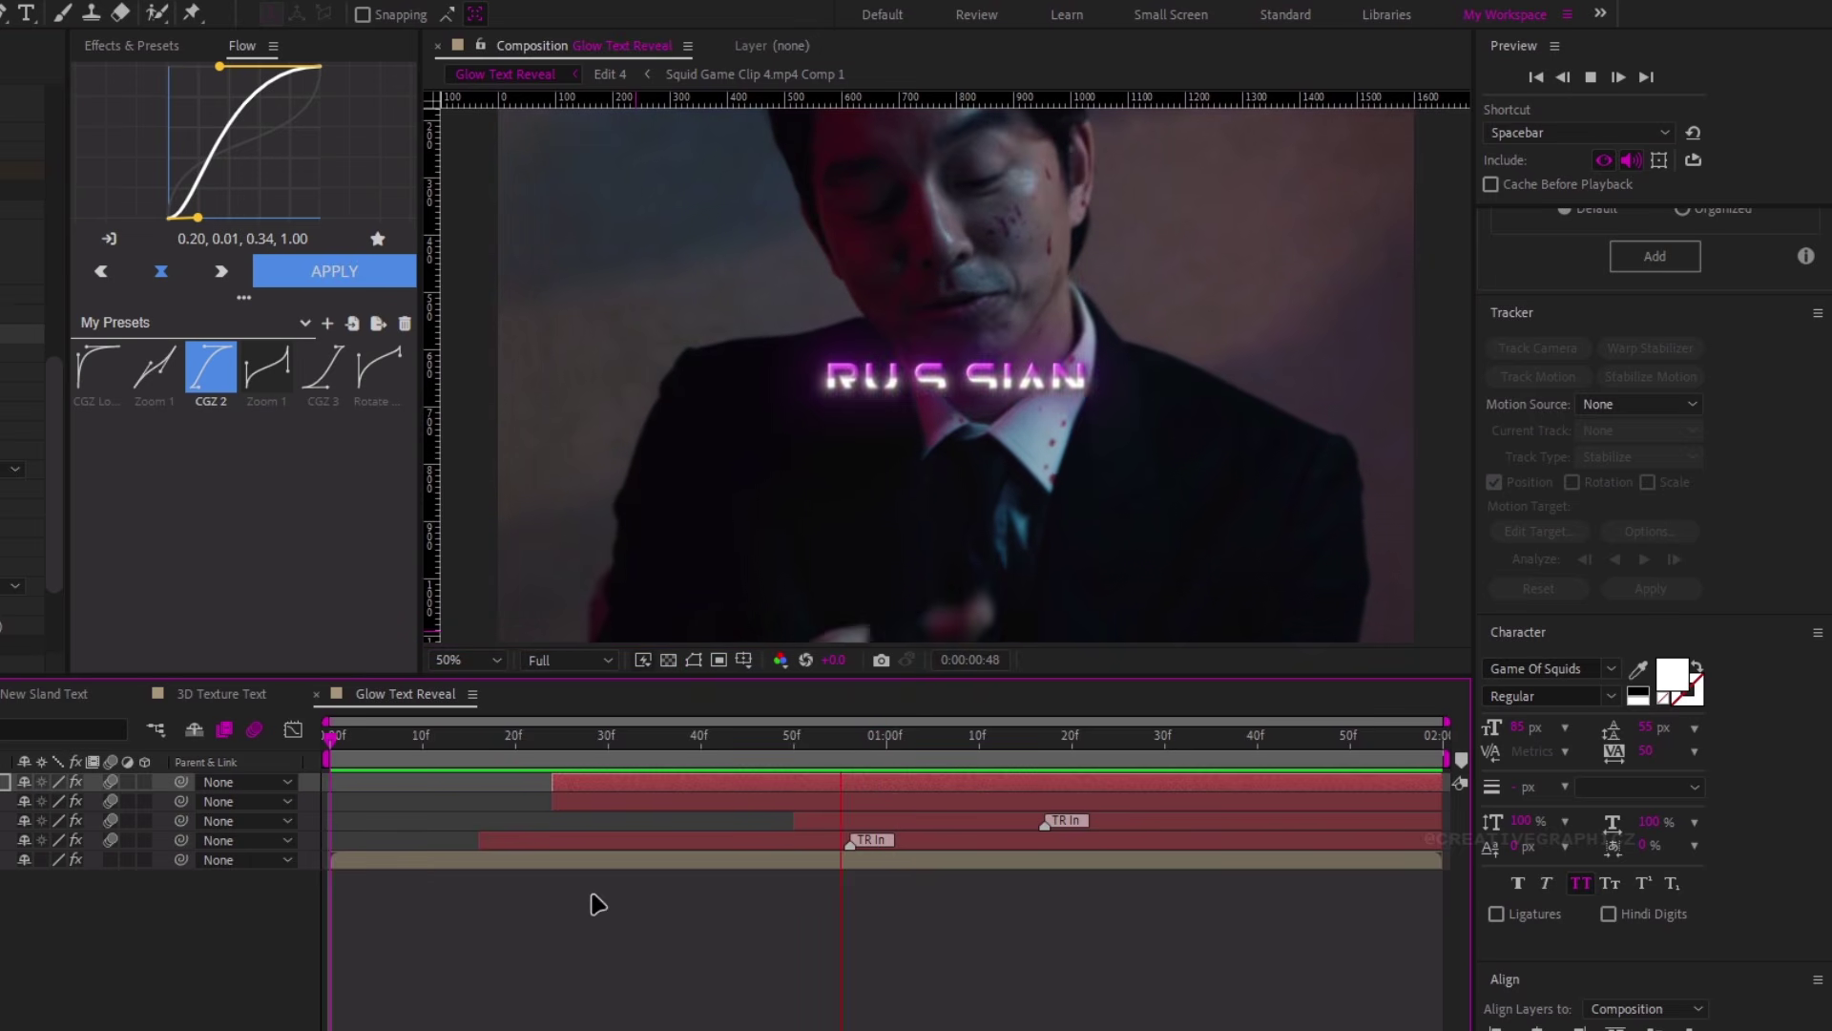
{"action": "left_click", "coordinate": [468, 659]}
{"action": "left_click", "coordinate": [476, 864]}
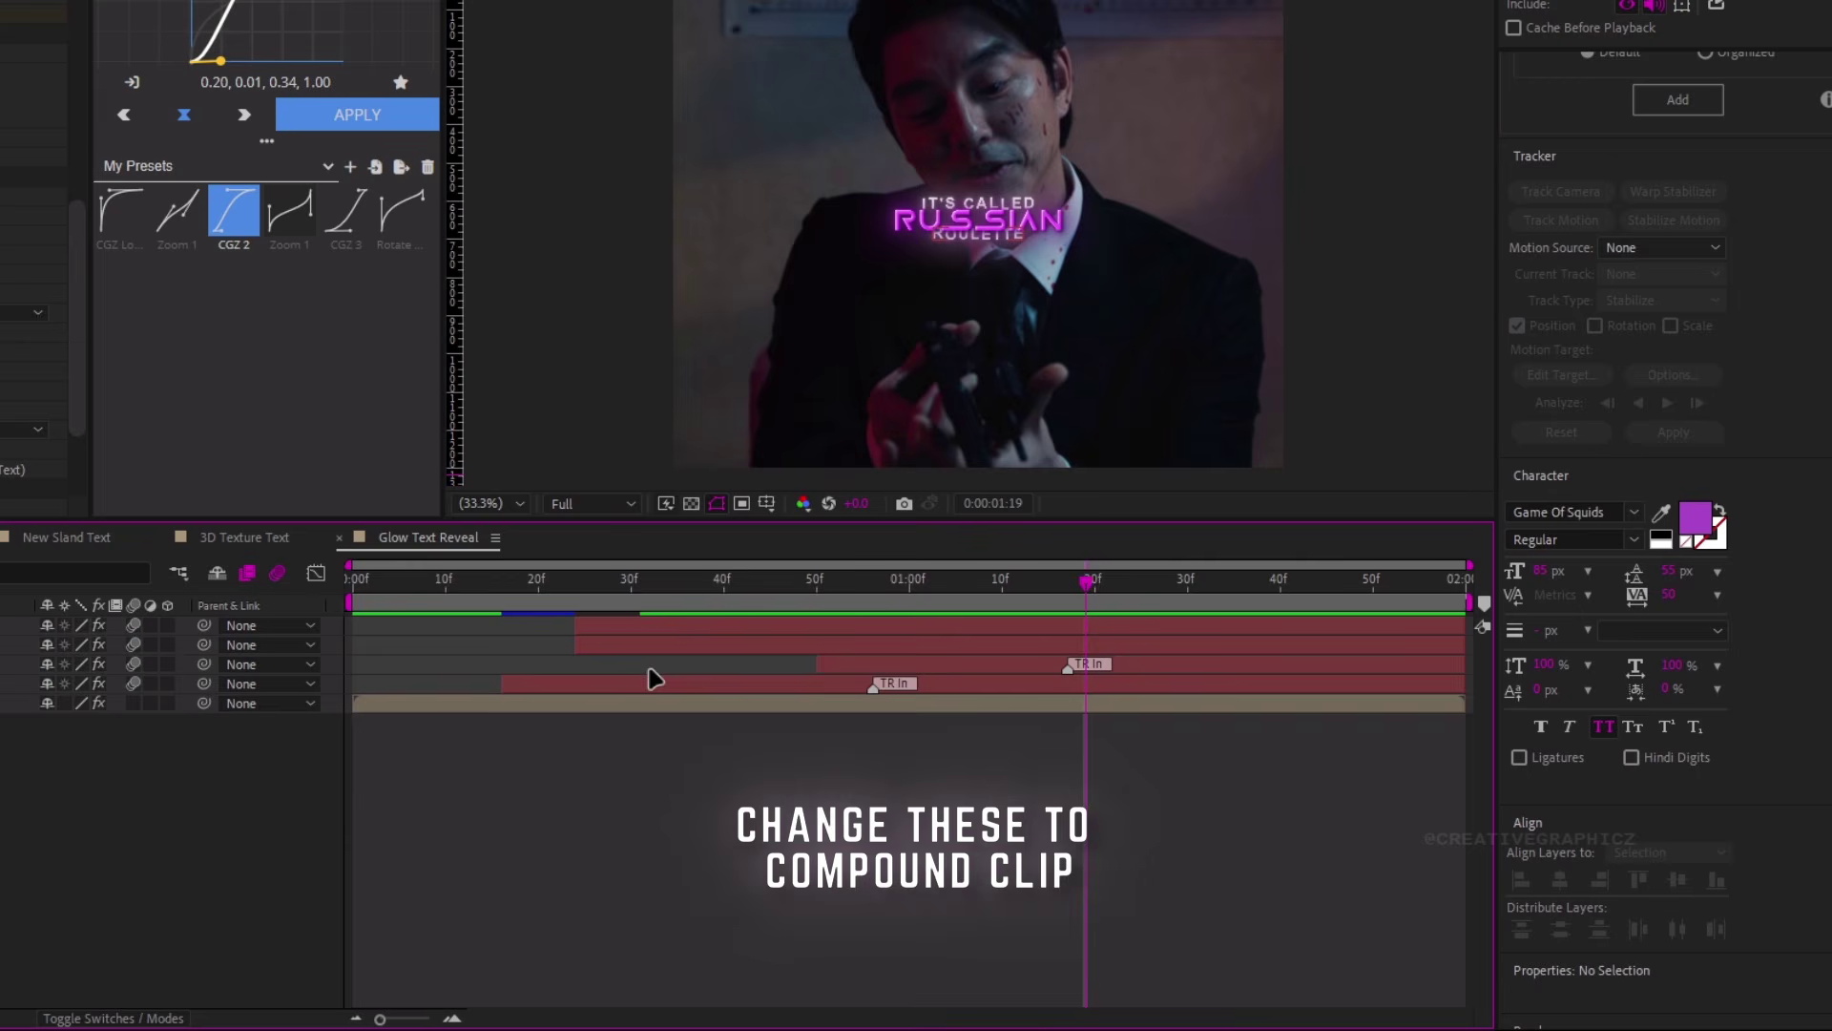
Pre-compose the four text layers above the video clip into a composition named Text 4
{"action": "left_click", "coordinate": [1051, 684]}
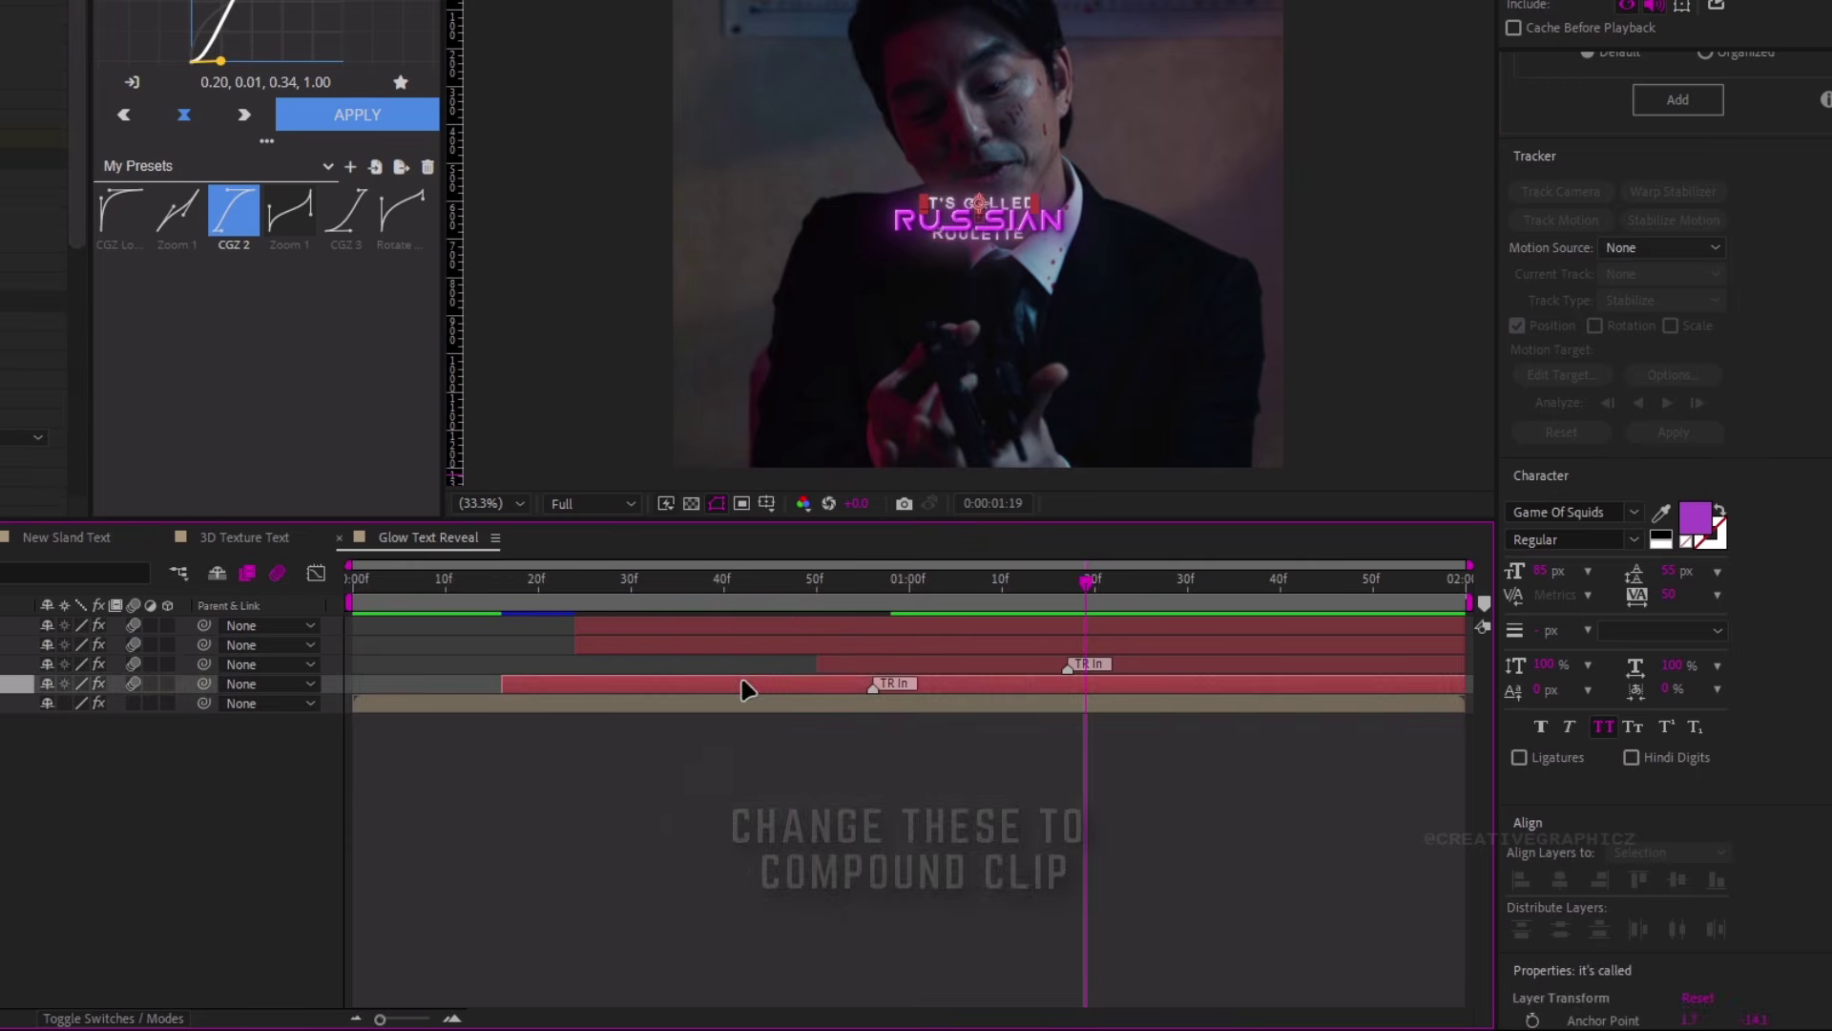
{"action": "left_click", "coordinate": [763, 638], "text": "shift"}
{"action": "key", "text": "ctrl+shift+c"}
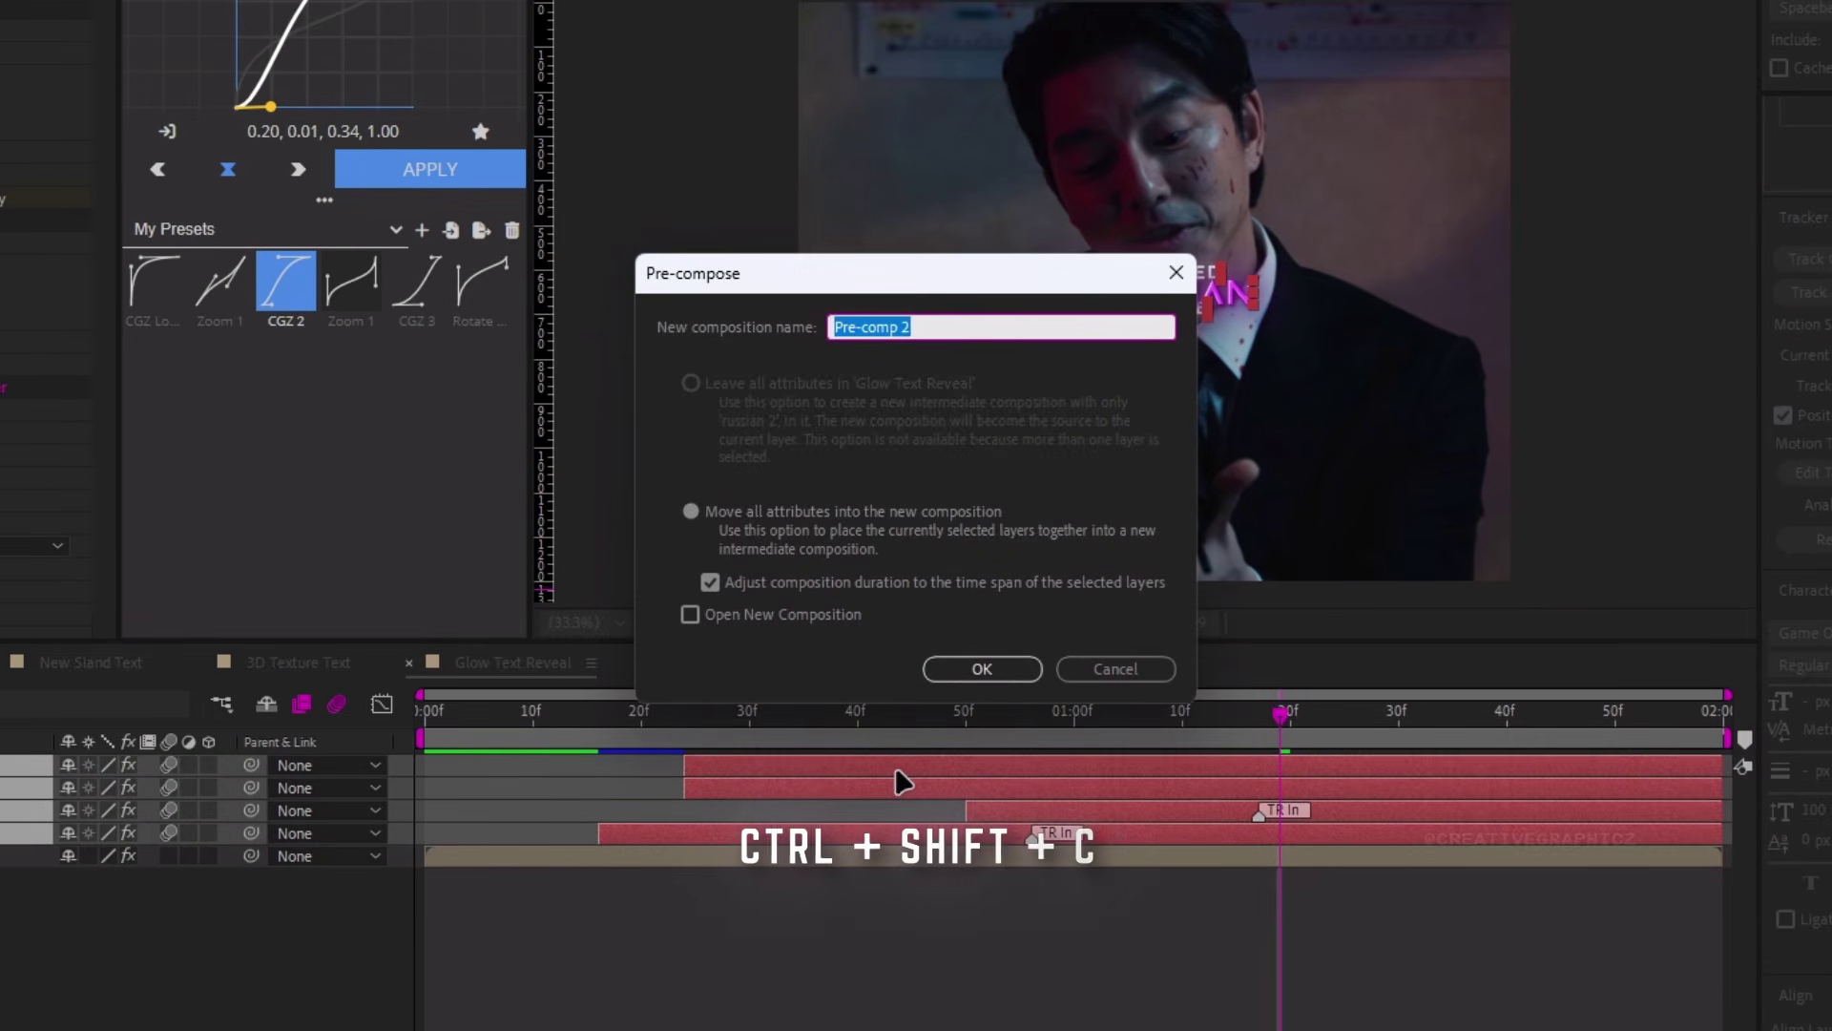
{"action": "type", "text": "Text 4"}
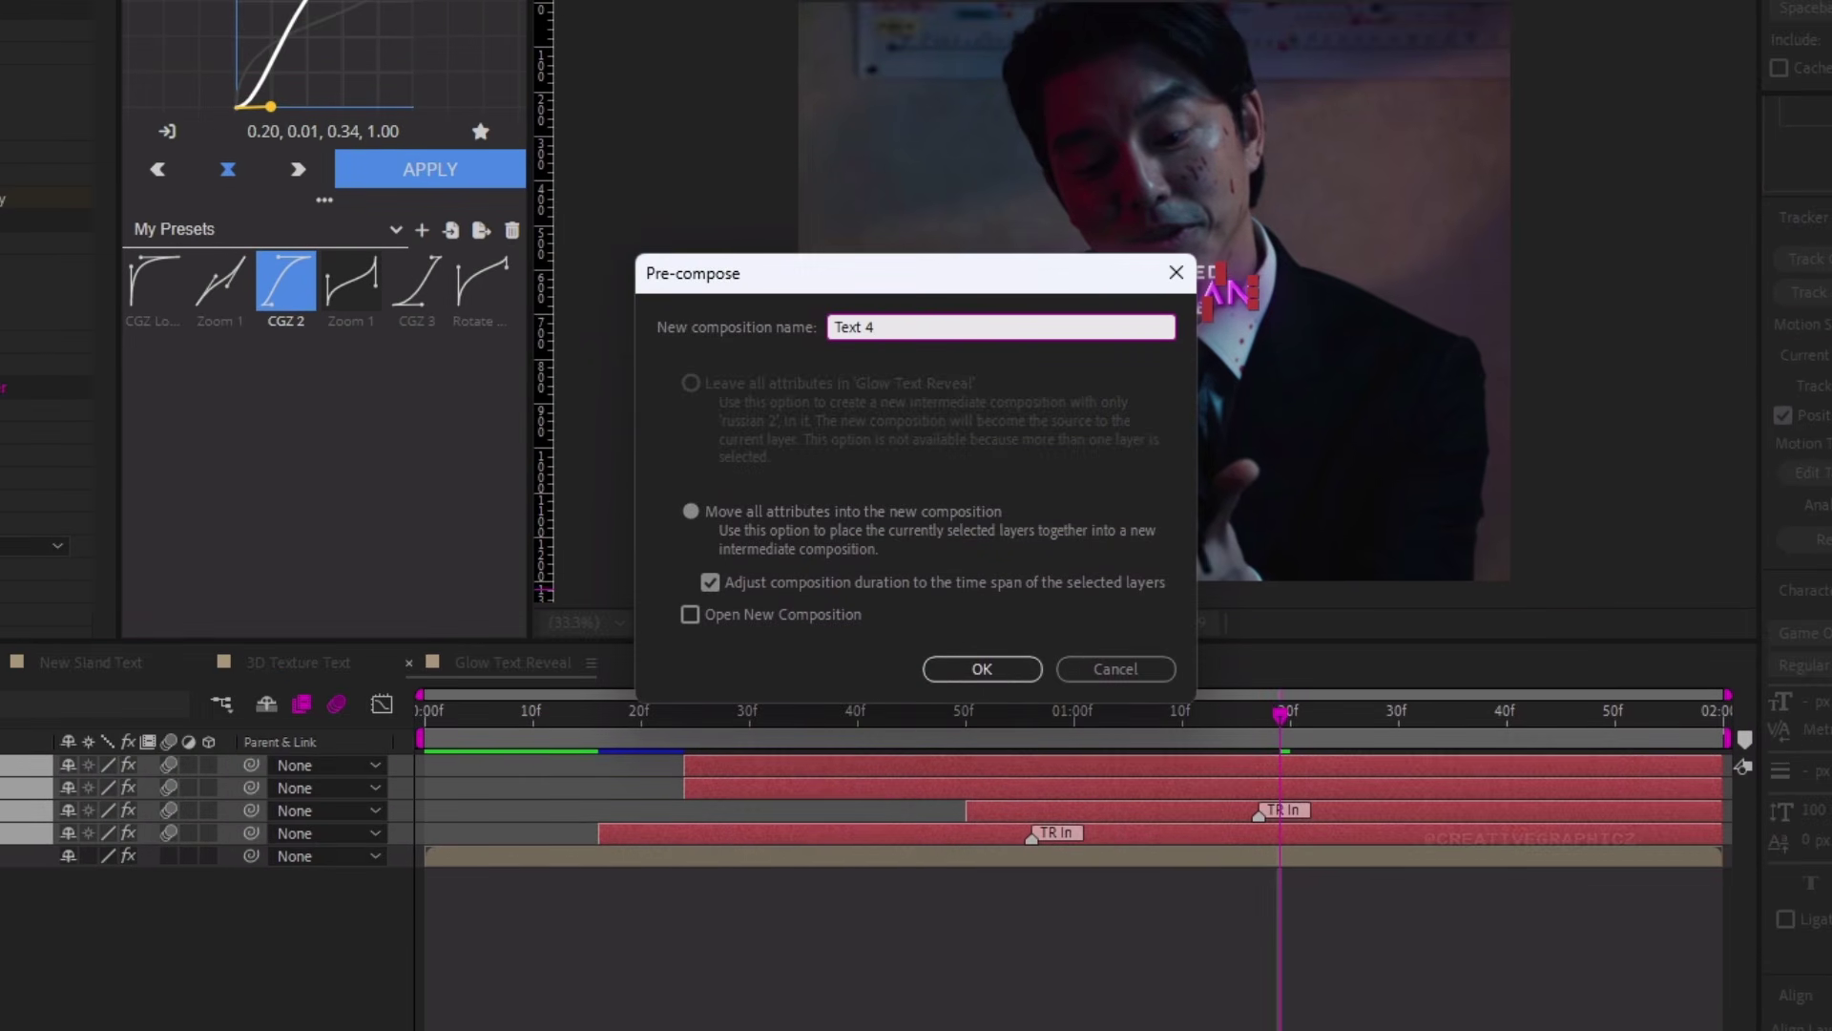
{"action": "key", "text": "Return"}
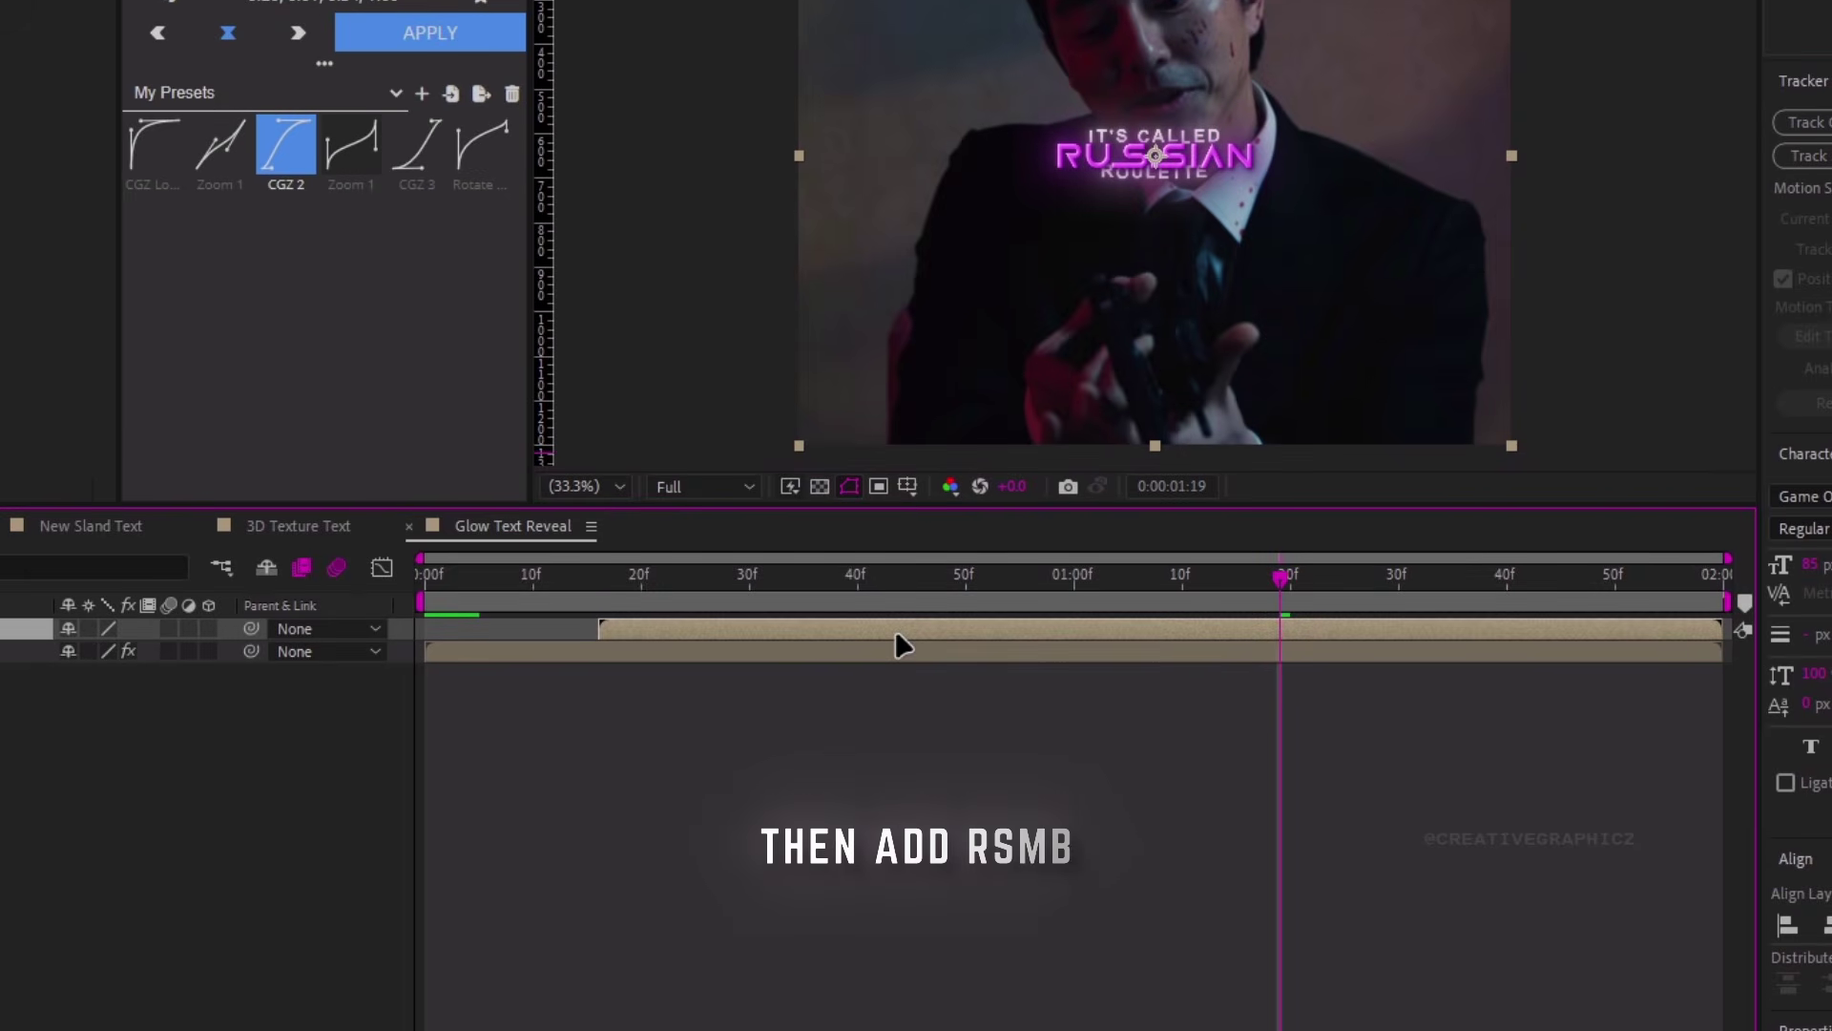
Apply the RSMB Pro motion blur effect to the Text 4 pre-comp and preview the finished reveal
{"action": "key", "text": "ctrl+space"}
{"action": "type", "text": "rsm"}
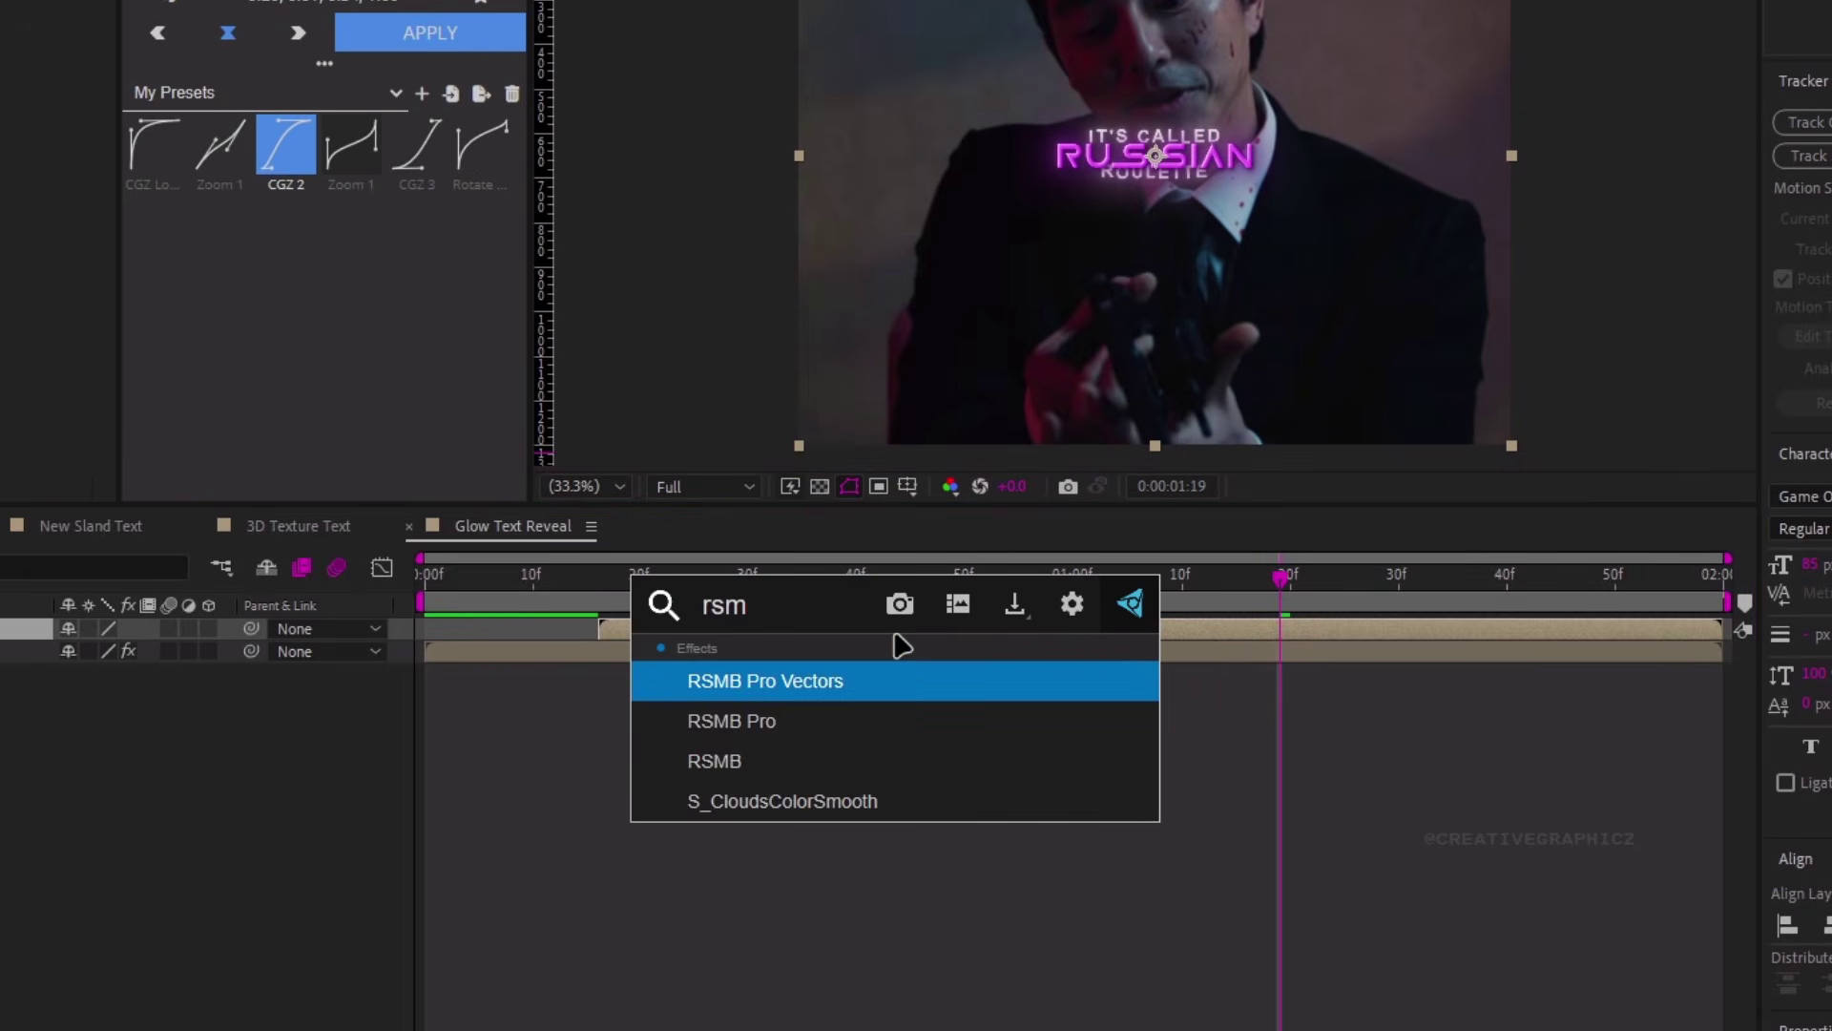
{"action": "key", "text": "Down"}
{"action": "key", "text": "Return"}
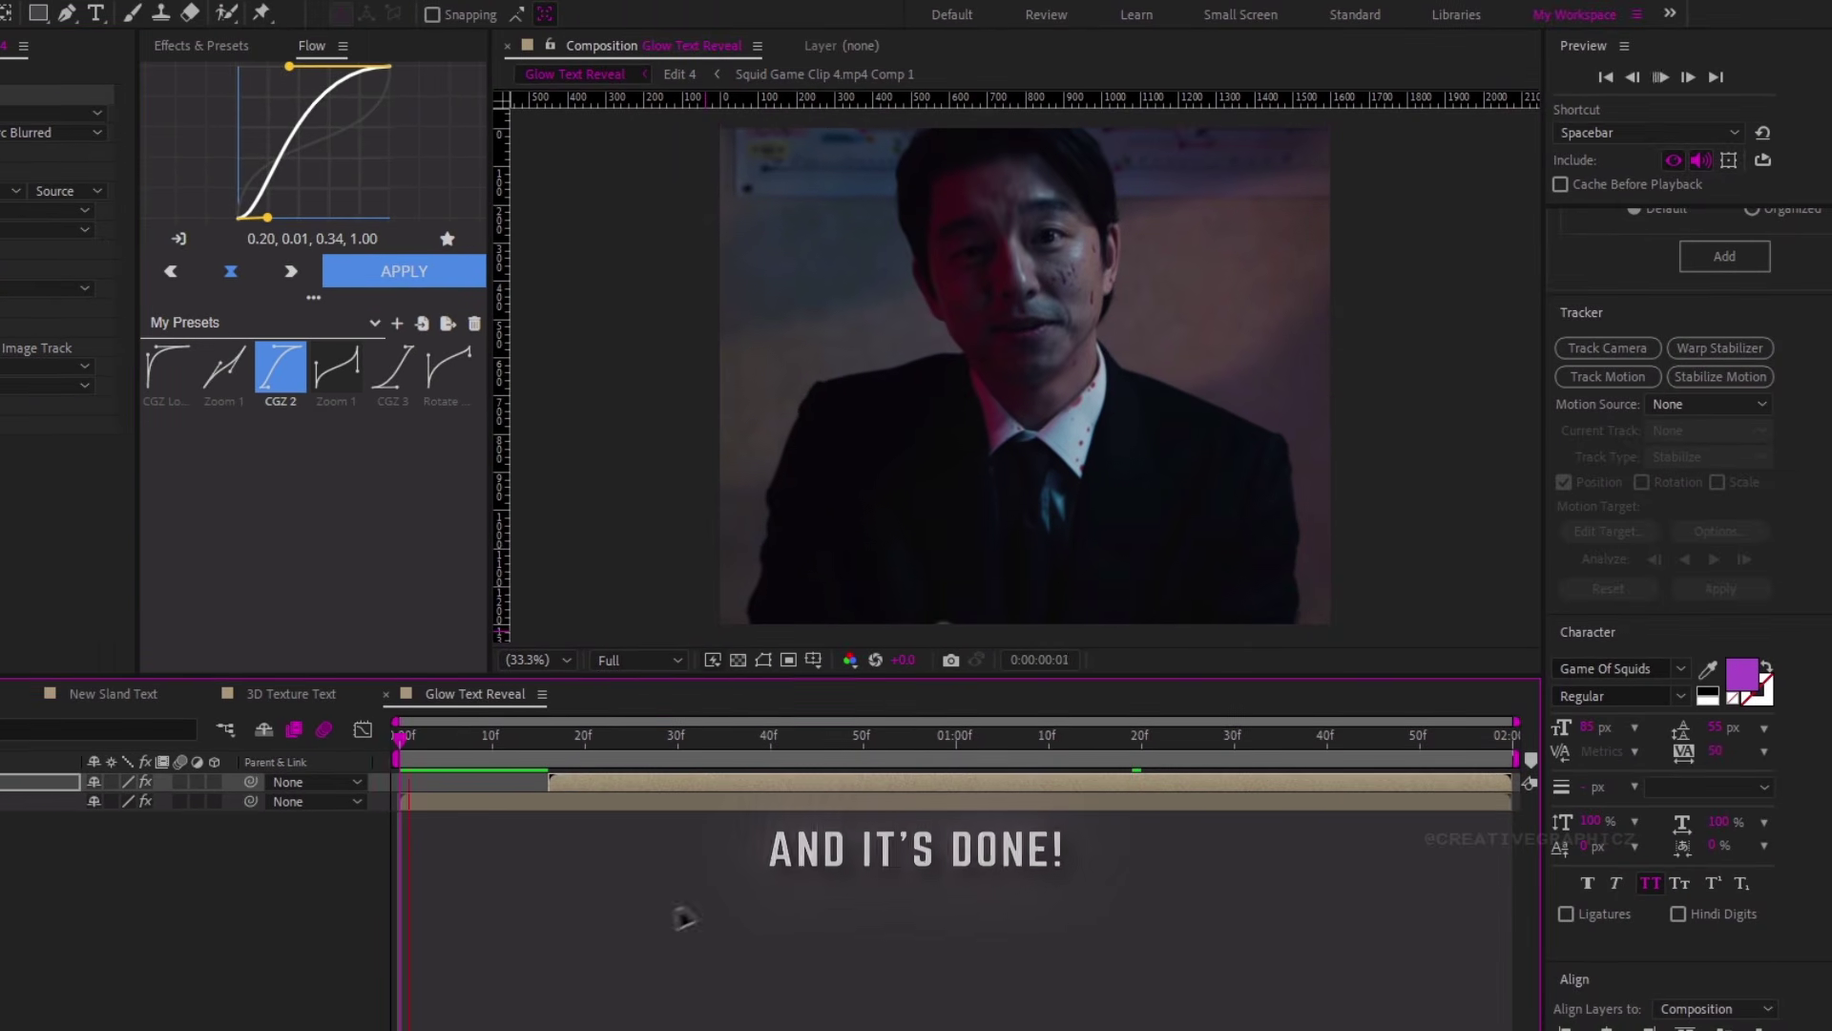
{"action": "key", "text": "space"}
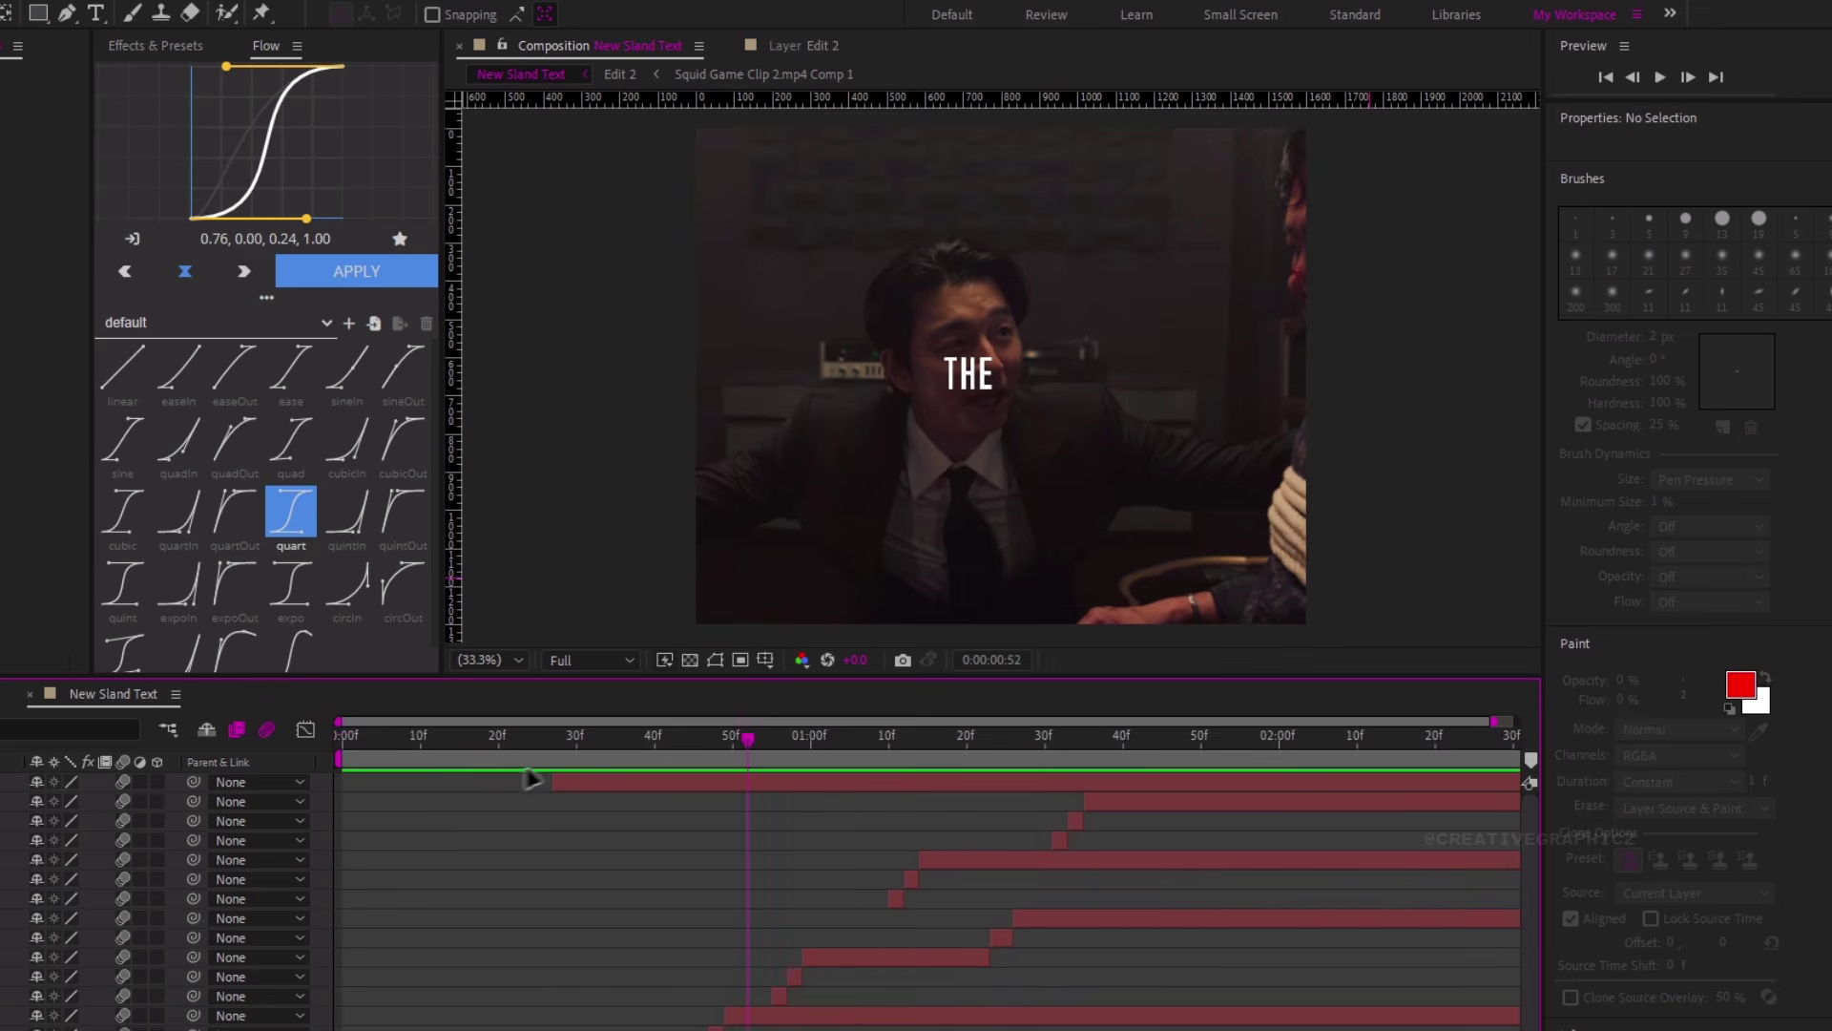
In the New Sland Text composition, split the THE text layer at 0:00:00:29 and again at 0:00:00:31
{"action": "scroll", "coordinate": [897, 518], "scroll_direction": "up", "scroll_amount": 1}
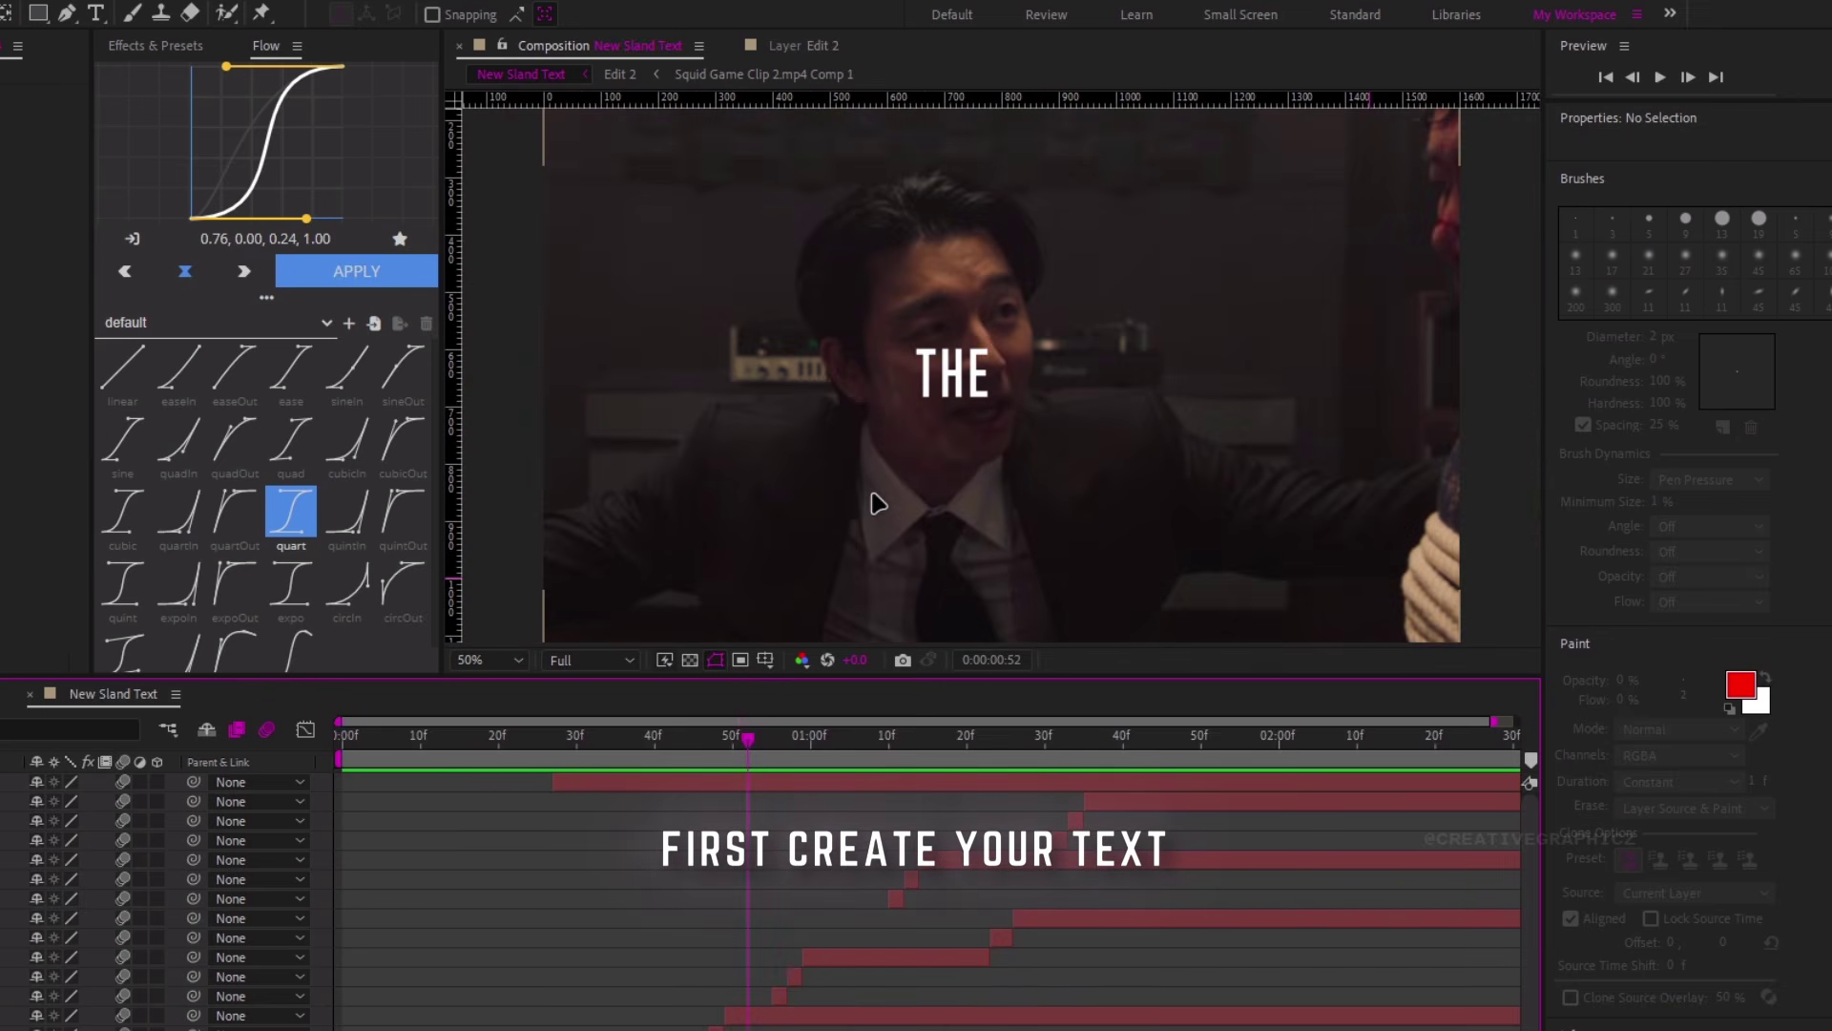
{"action": "left_click_drag", "start_coordinate": [931, 749], "coordinate": [553, 754]}
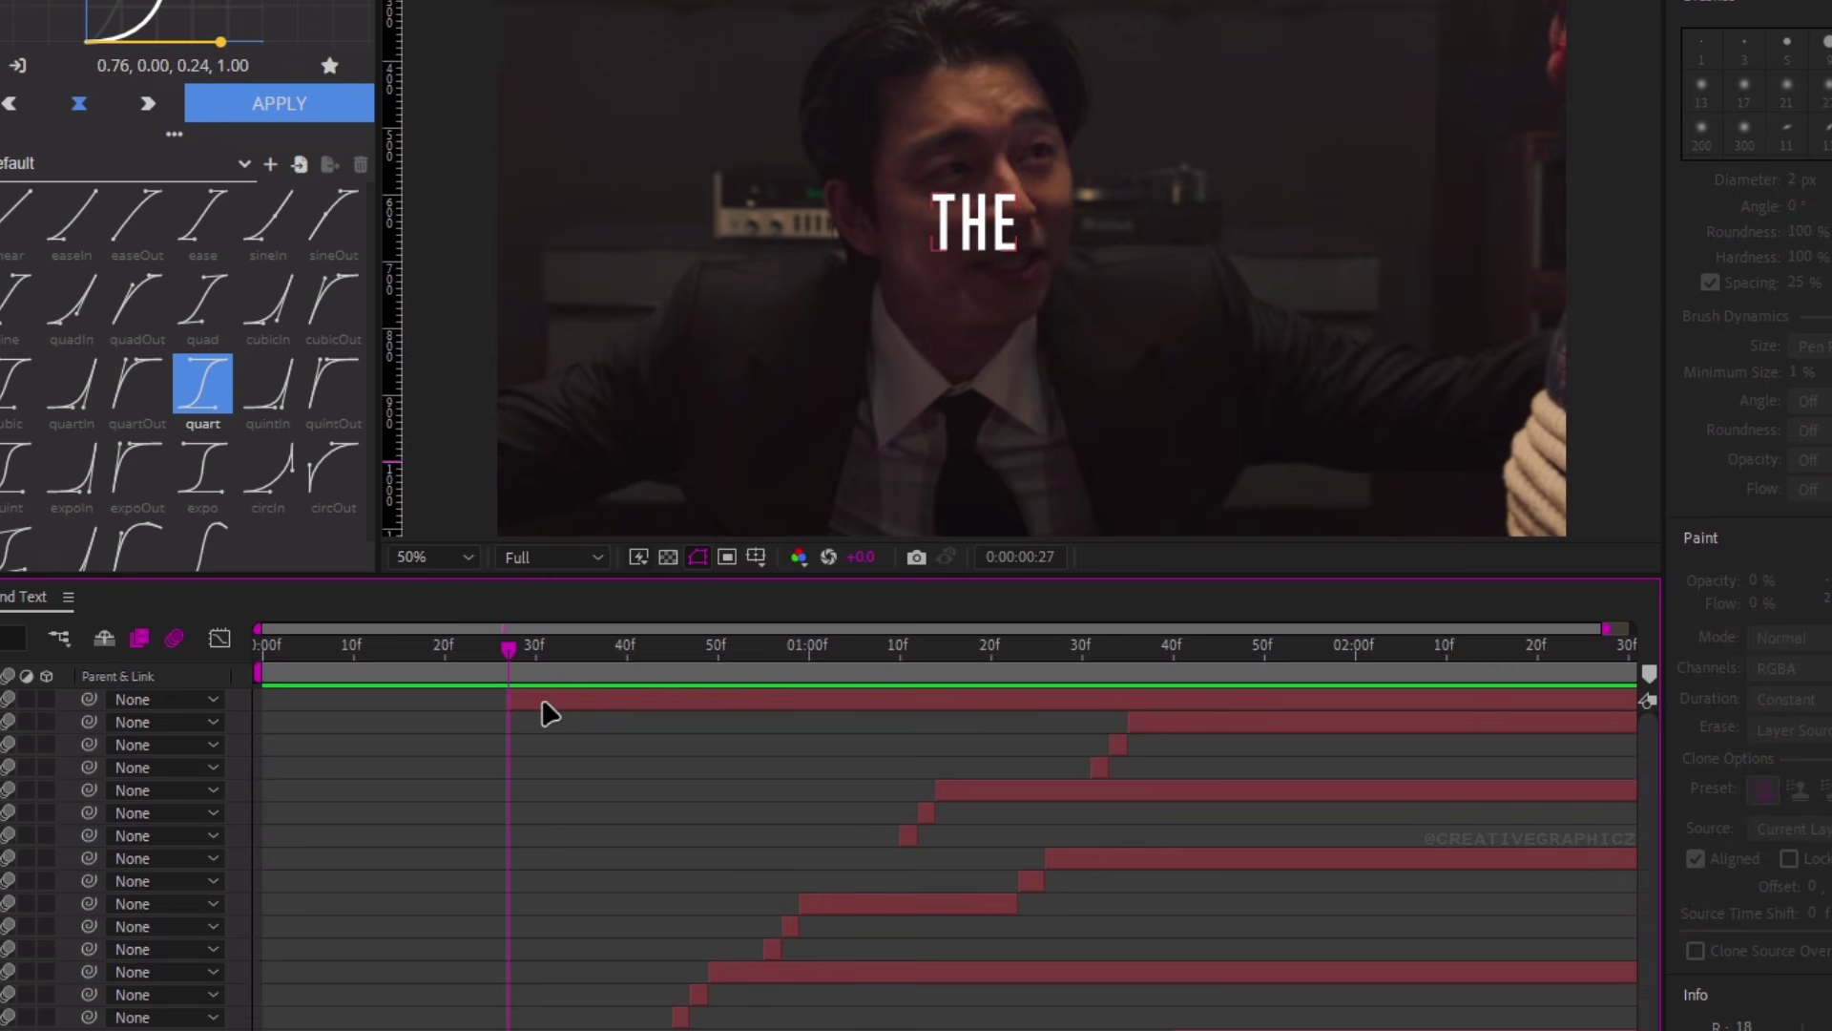
{"action": "left_click", "coordinate": [542, 704]}
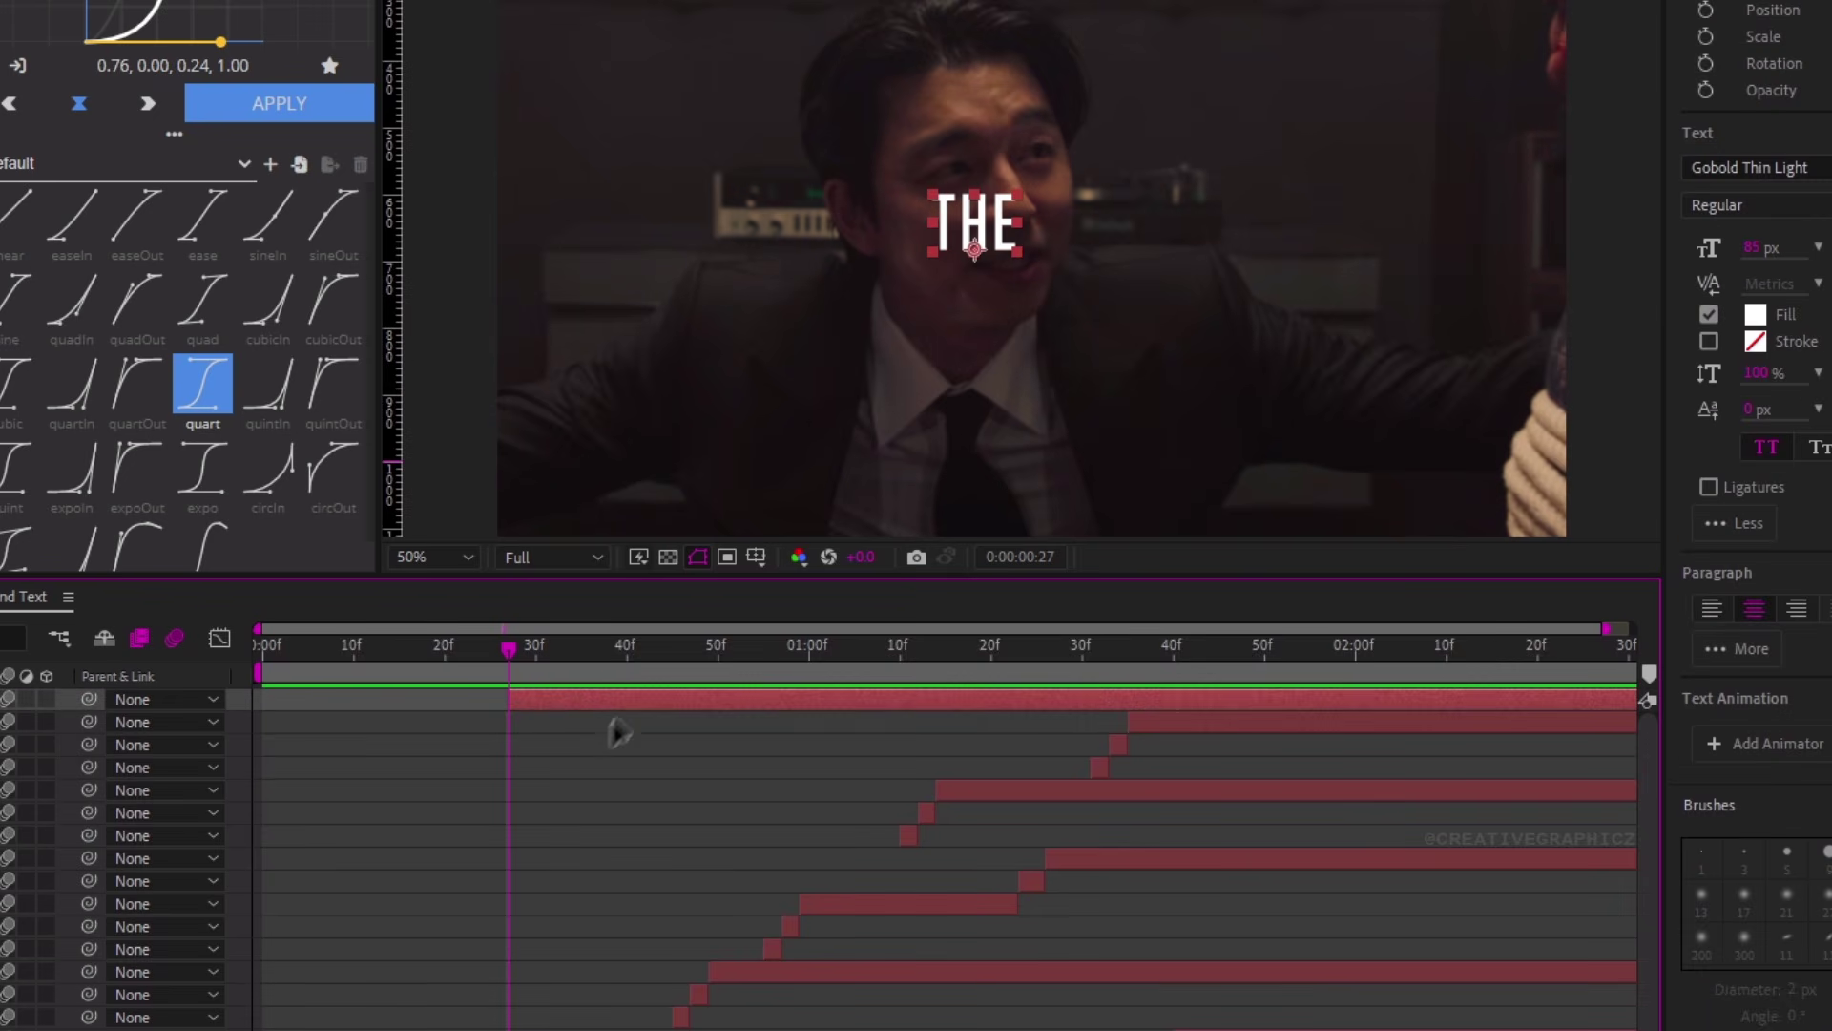
{"action": "key", "text": "Page_Down"}
{"action": "key", "text": "Page_Down"}
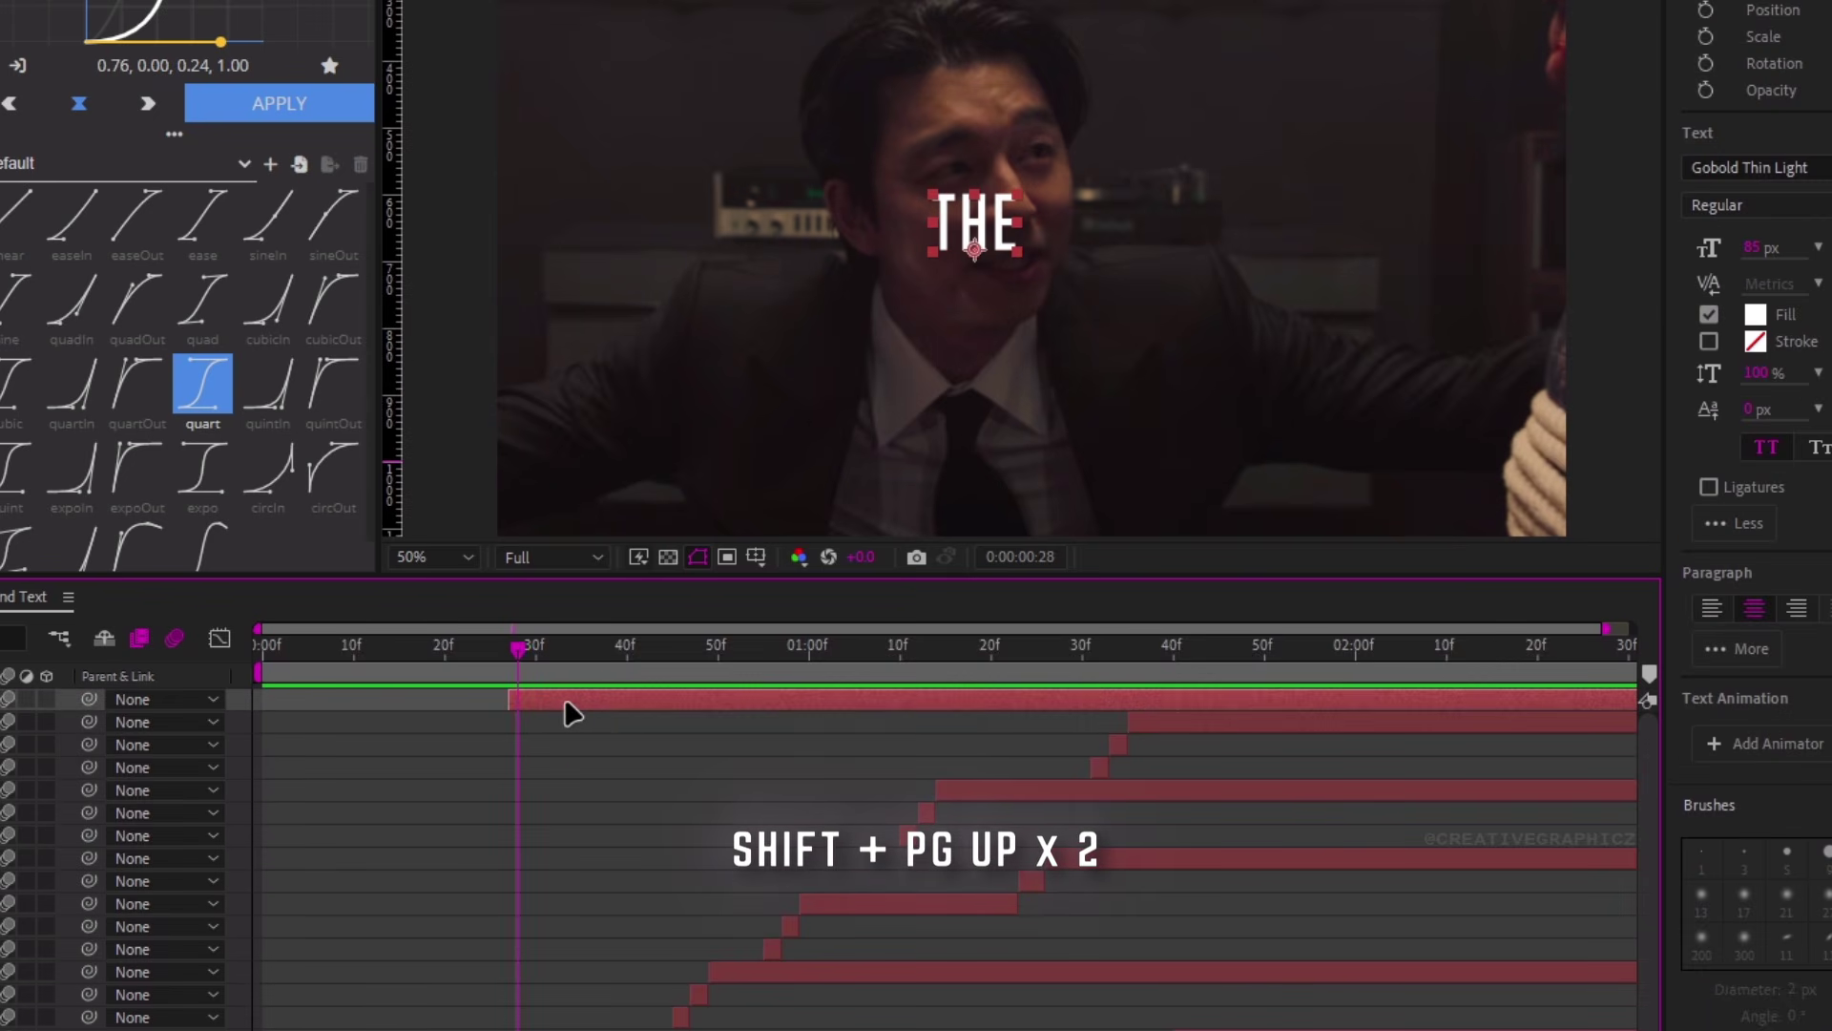
{"action": "key", "text": "ctrl+shift+d"}
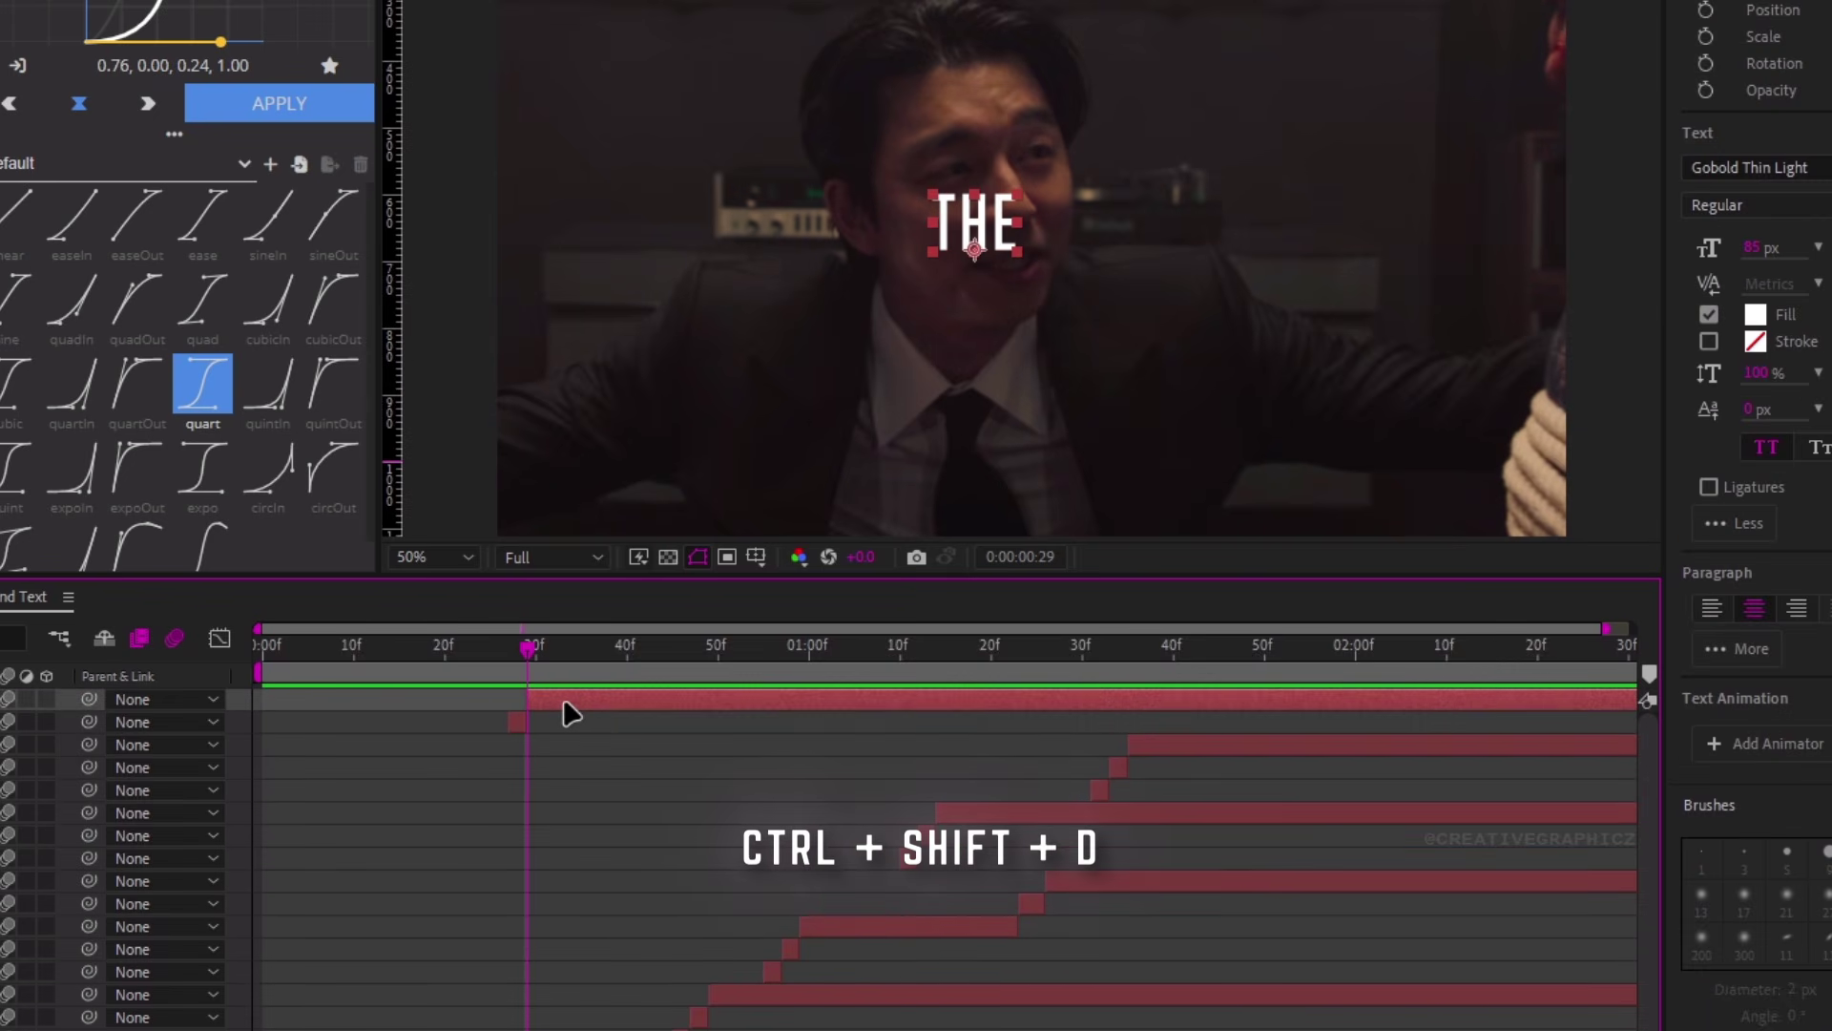
{"action": "key", "text": "Page_Down"}
{"action": "key", "text": "Page_Down"}
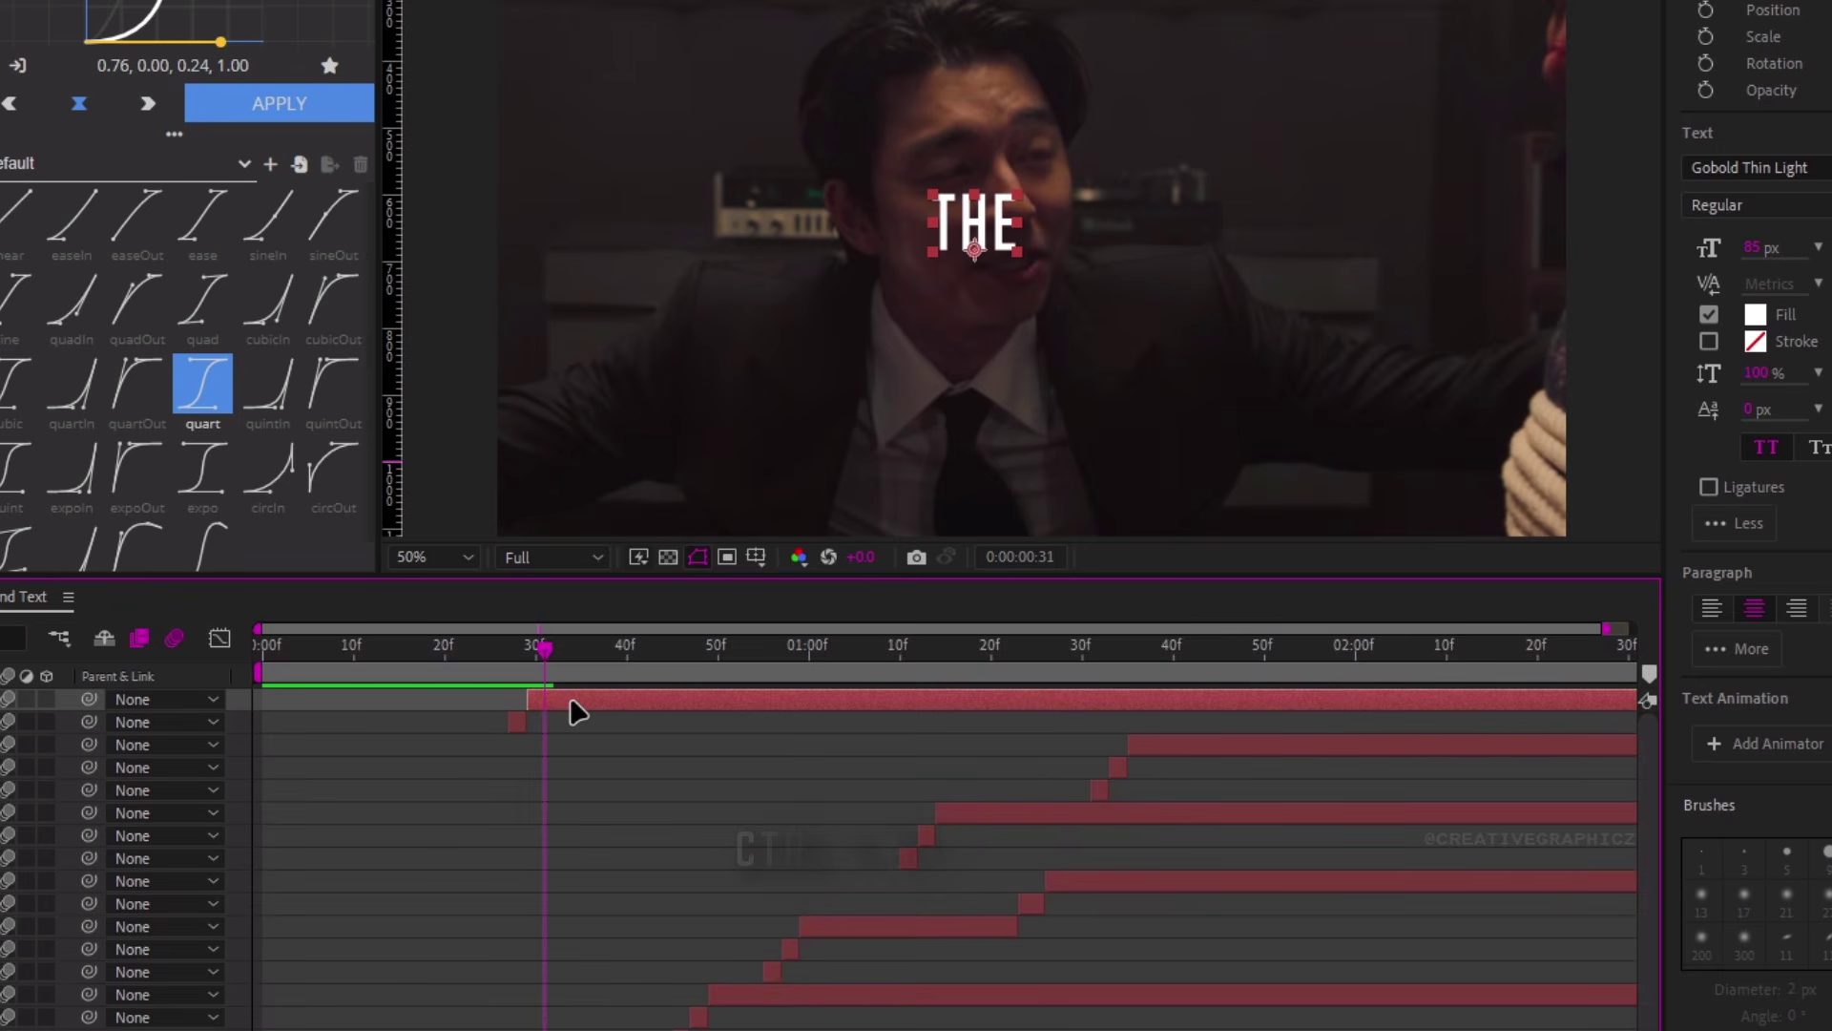
{"action": "key", "text": "ctrl+shift+d"}
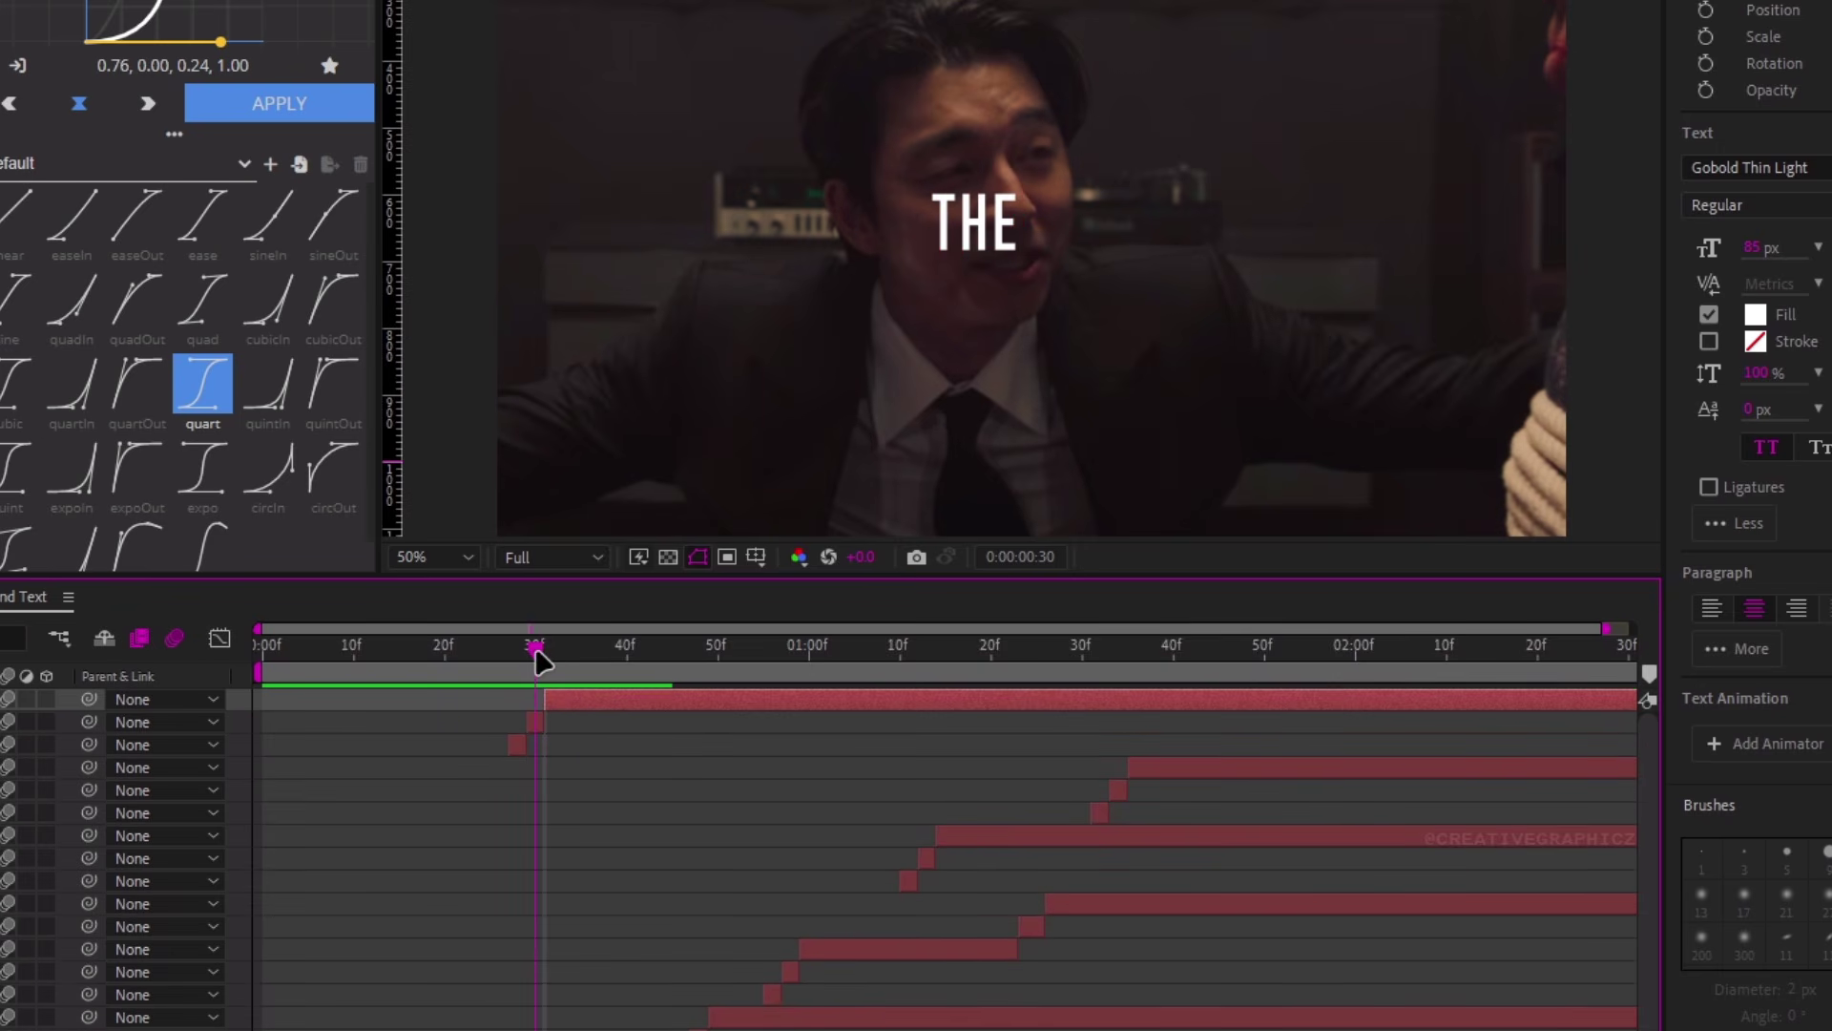
Turn the THE segment between 0:00:00:29 and 0:00:00:31 into outline text with no fill and a 2 px white stroke
{"action": "key", "text": "equal"}
{"action": "key", "text": "equal"}
{"action": "key", "text": "equal"}
{"action": "left_click", "coordinate": [532, 722]}
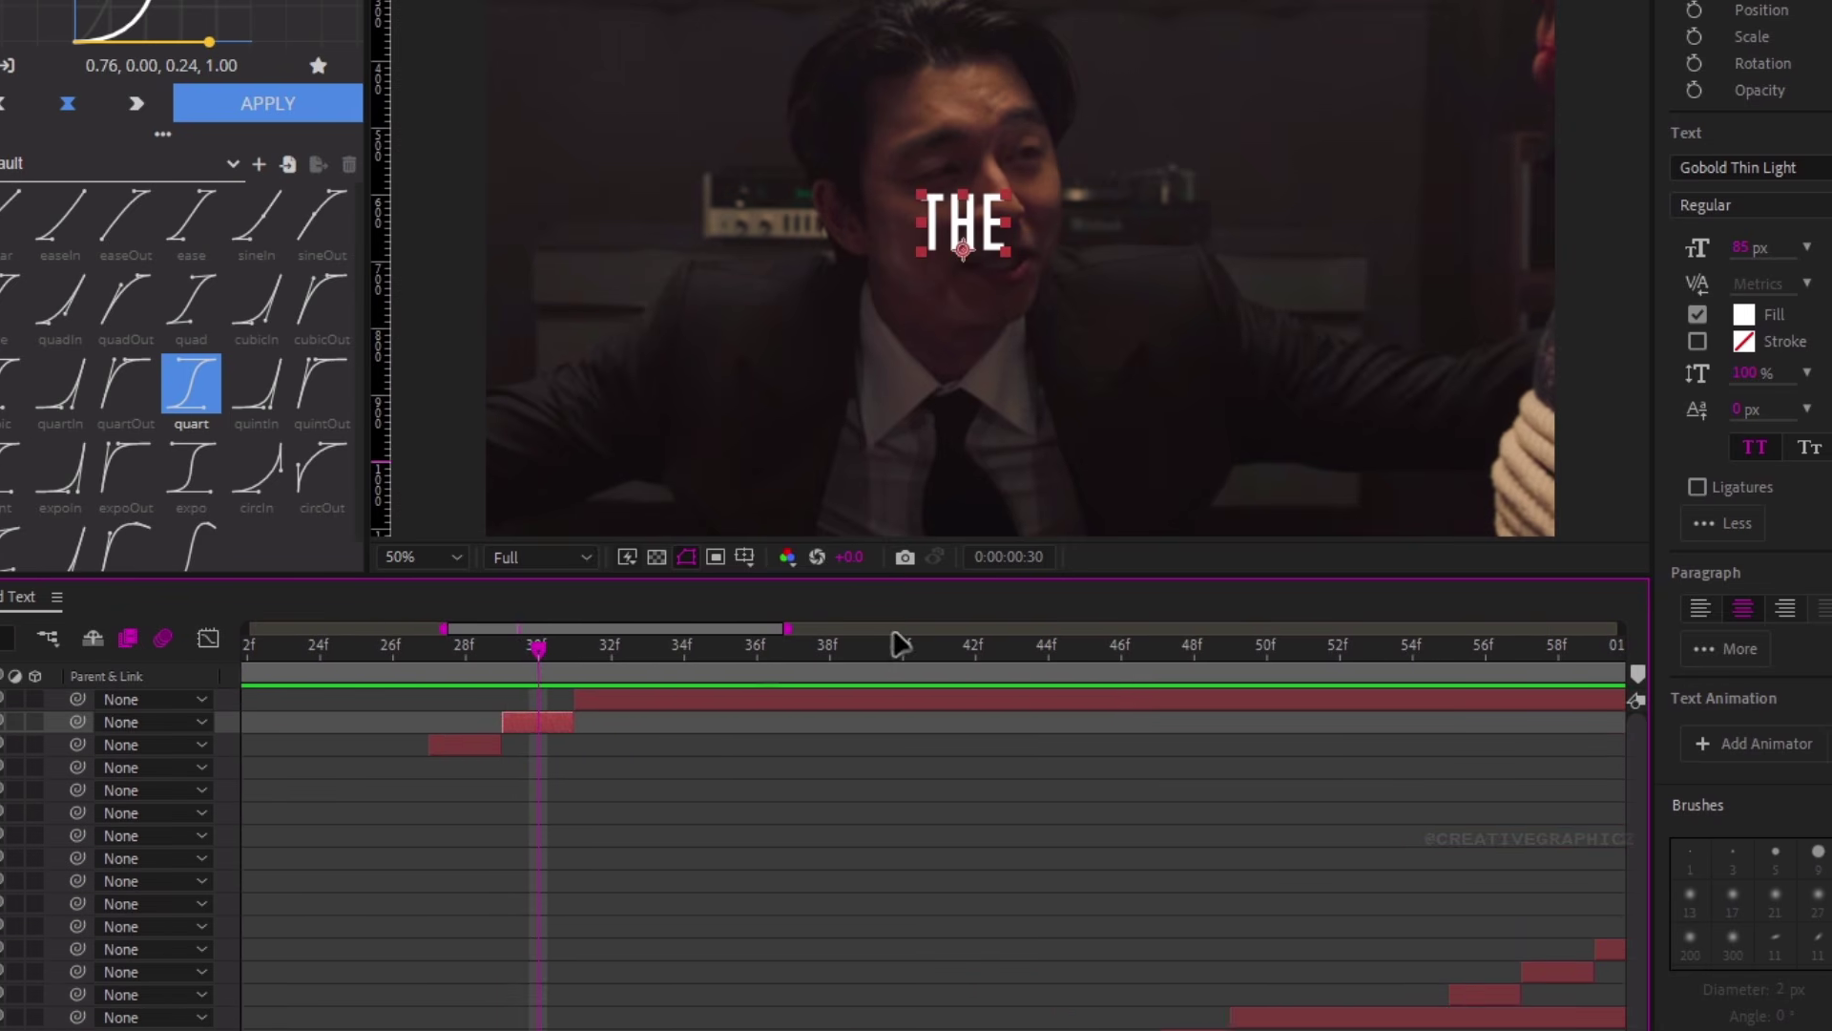
{"action": "left_click", "coordinate": [1698, 341]}
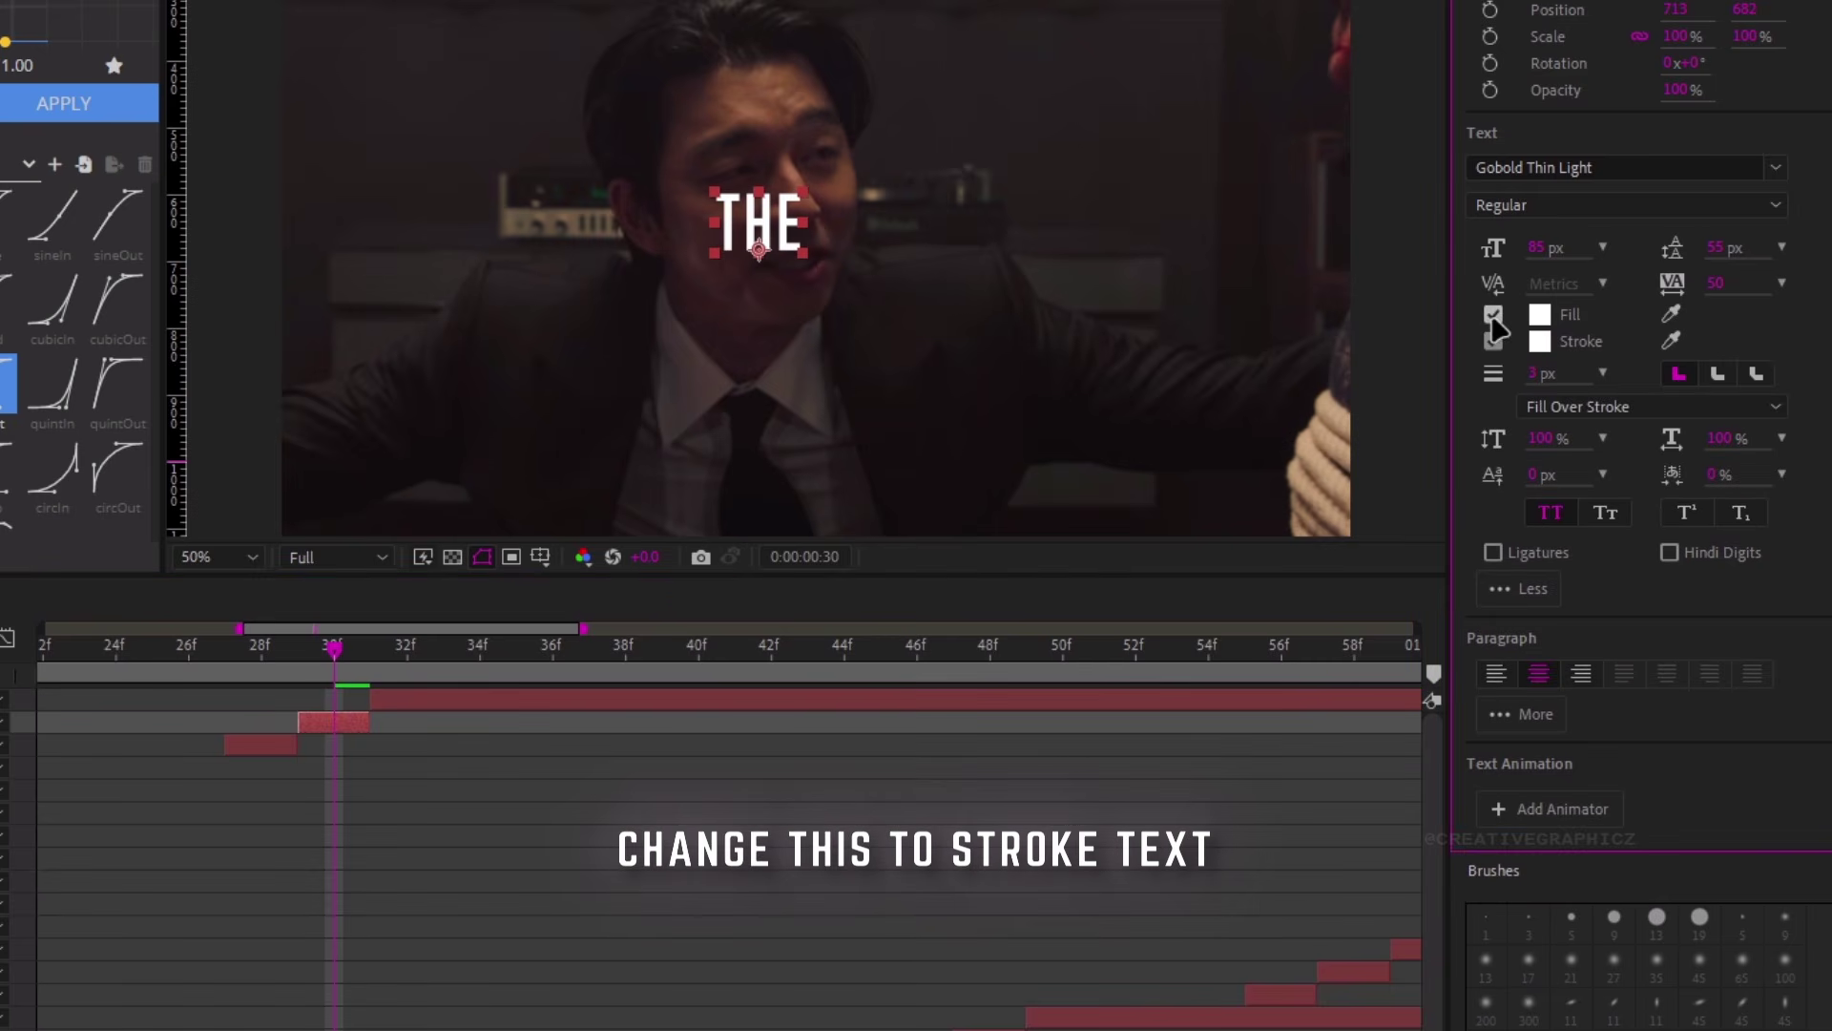
{"action": "left_click", "coordinate": [1495, 318]}
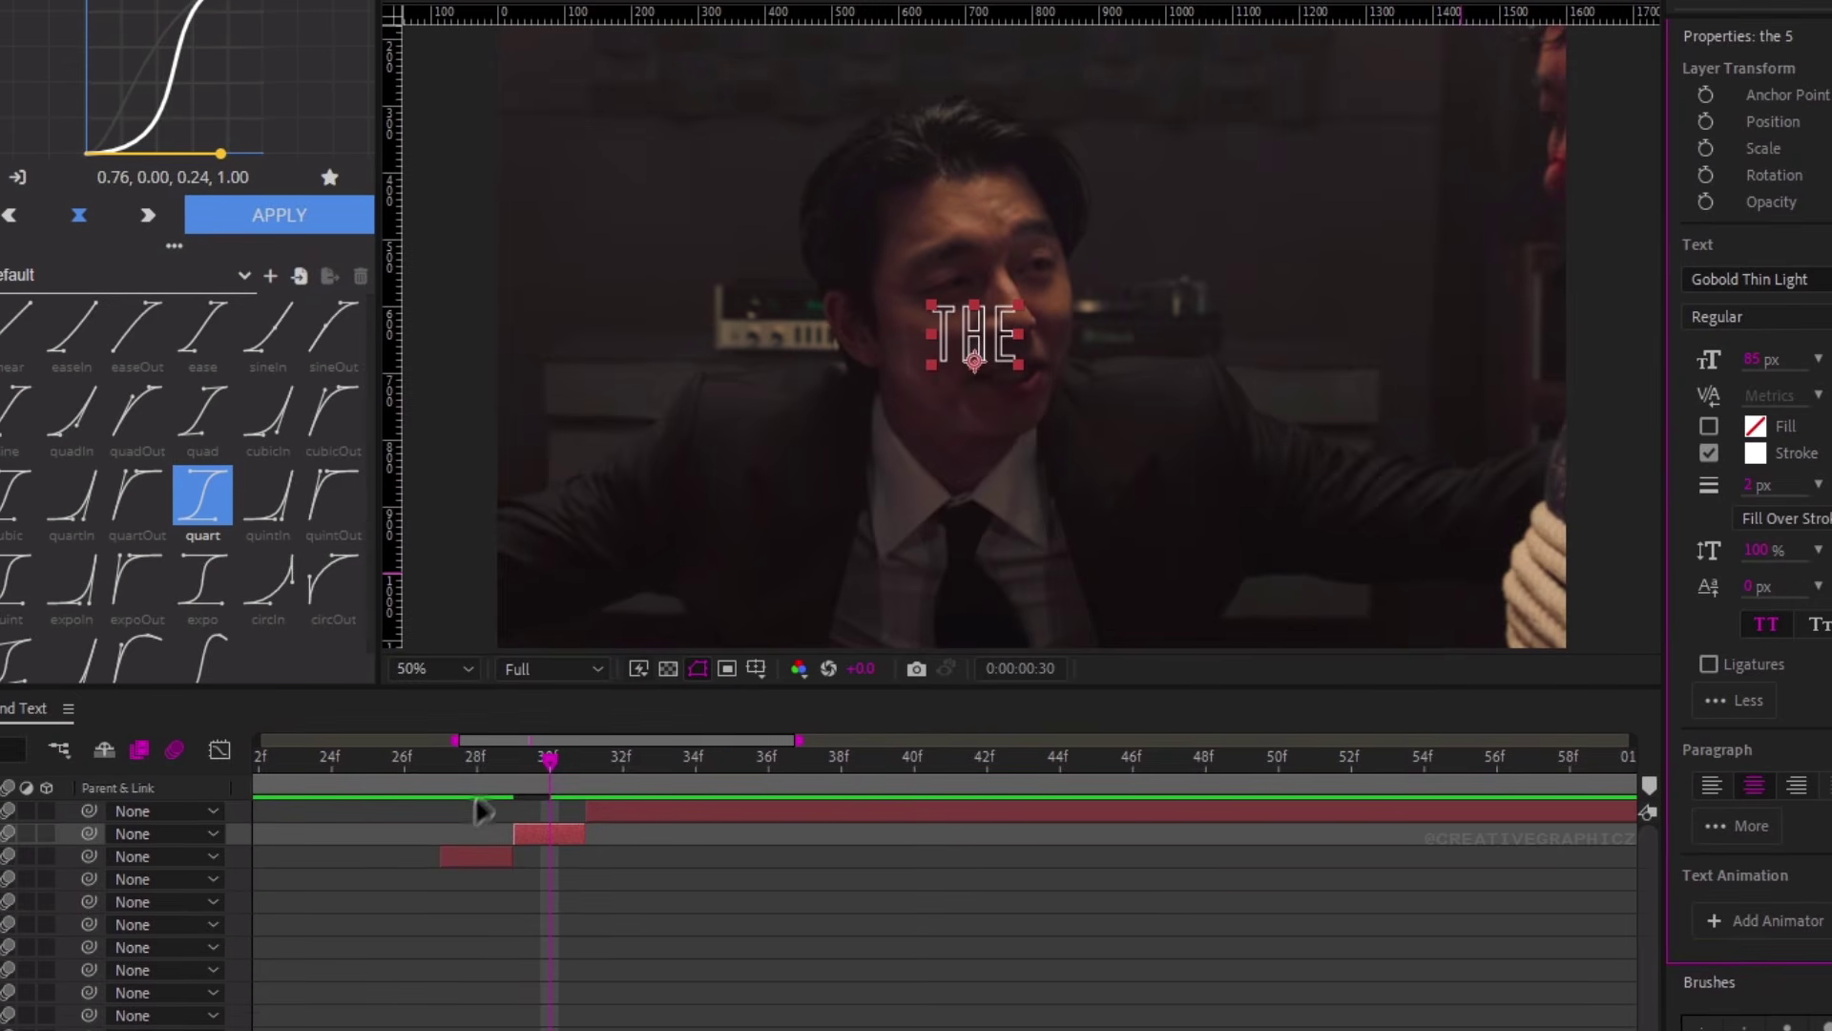
{"action": "left_click_drag", "start_coordinate": [554, 767], "coordinate": [434, 784]}
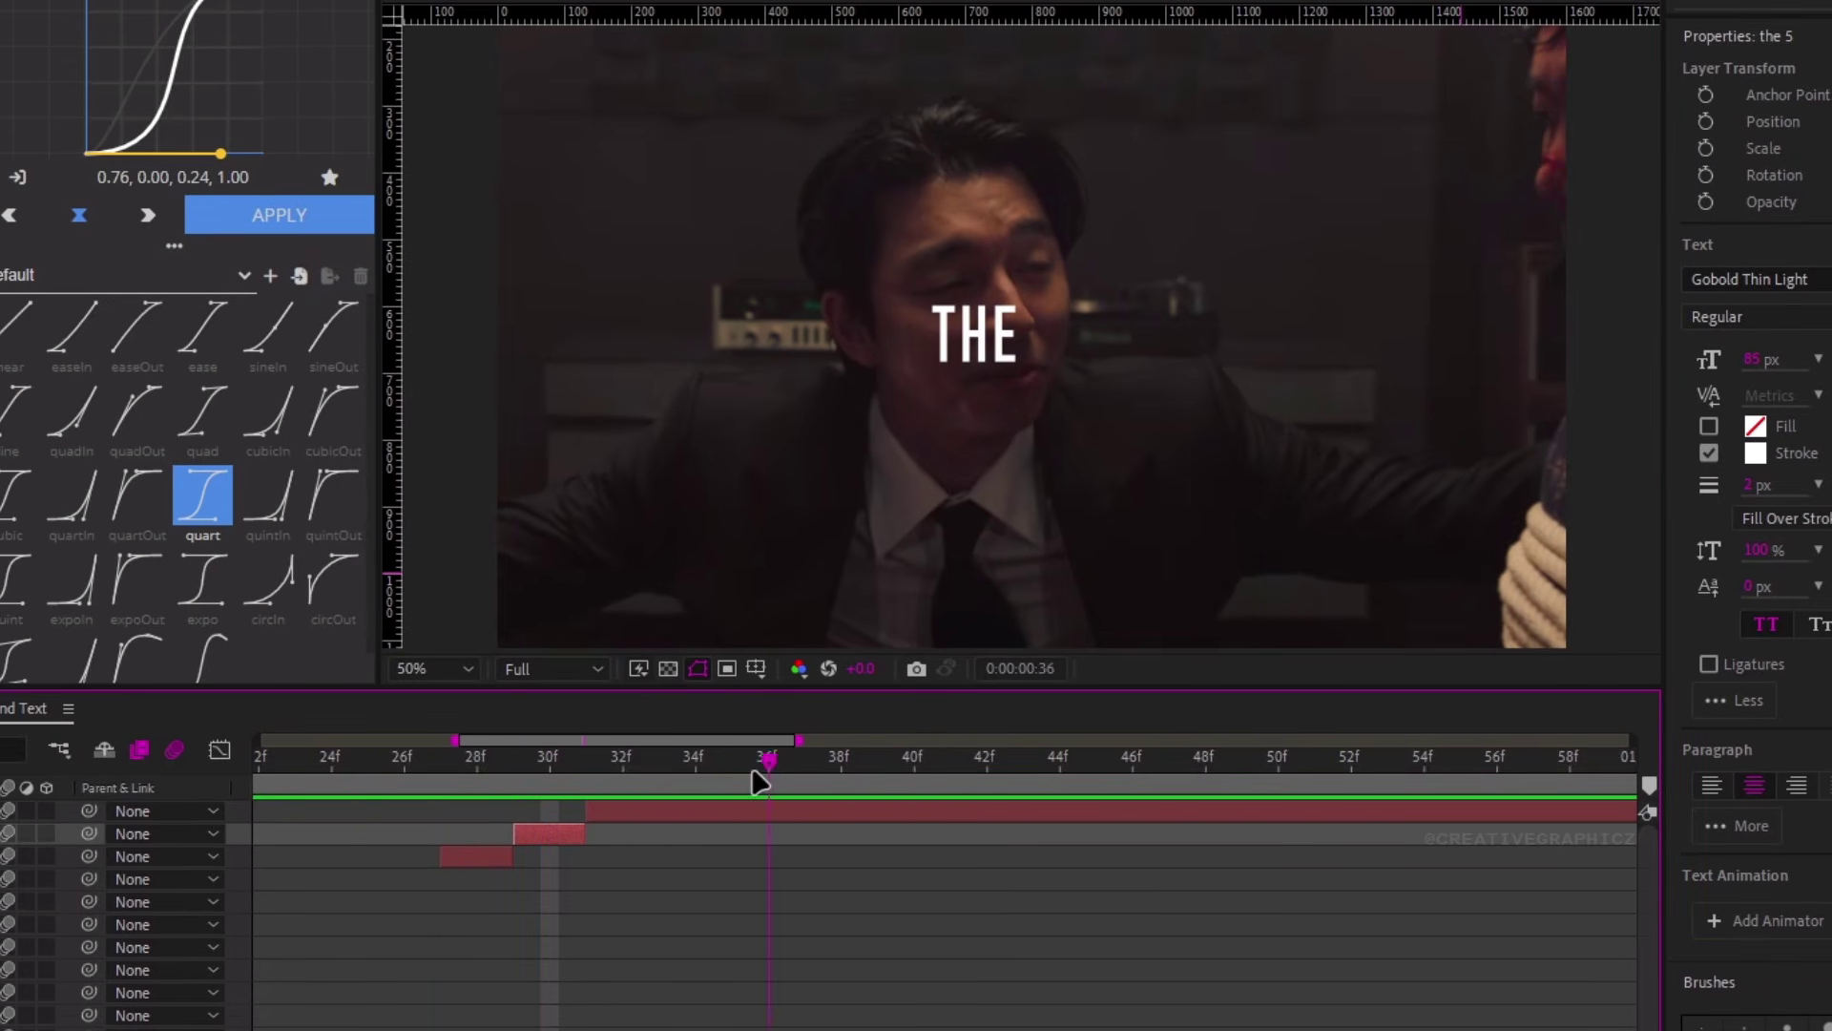
Split the long THE segment near its end at 0:00:01:53 and again at 0:00:01:57
{"action": "left_click_drag", "start_coordinate": [753, 772], "coordinate": [1246, 775]}
{"action": "key", "text": ";"}
{"action": "left_click", "coordinate": [1265, 792]}
{"action": "key", "text": "ctrl+shift+d"}
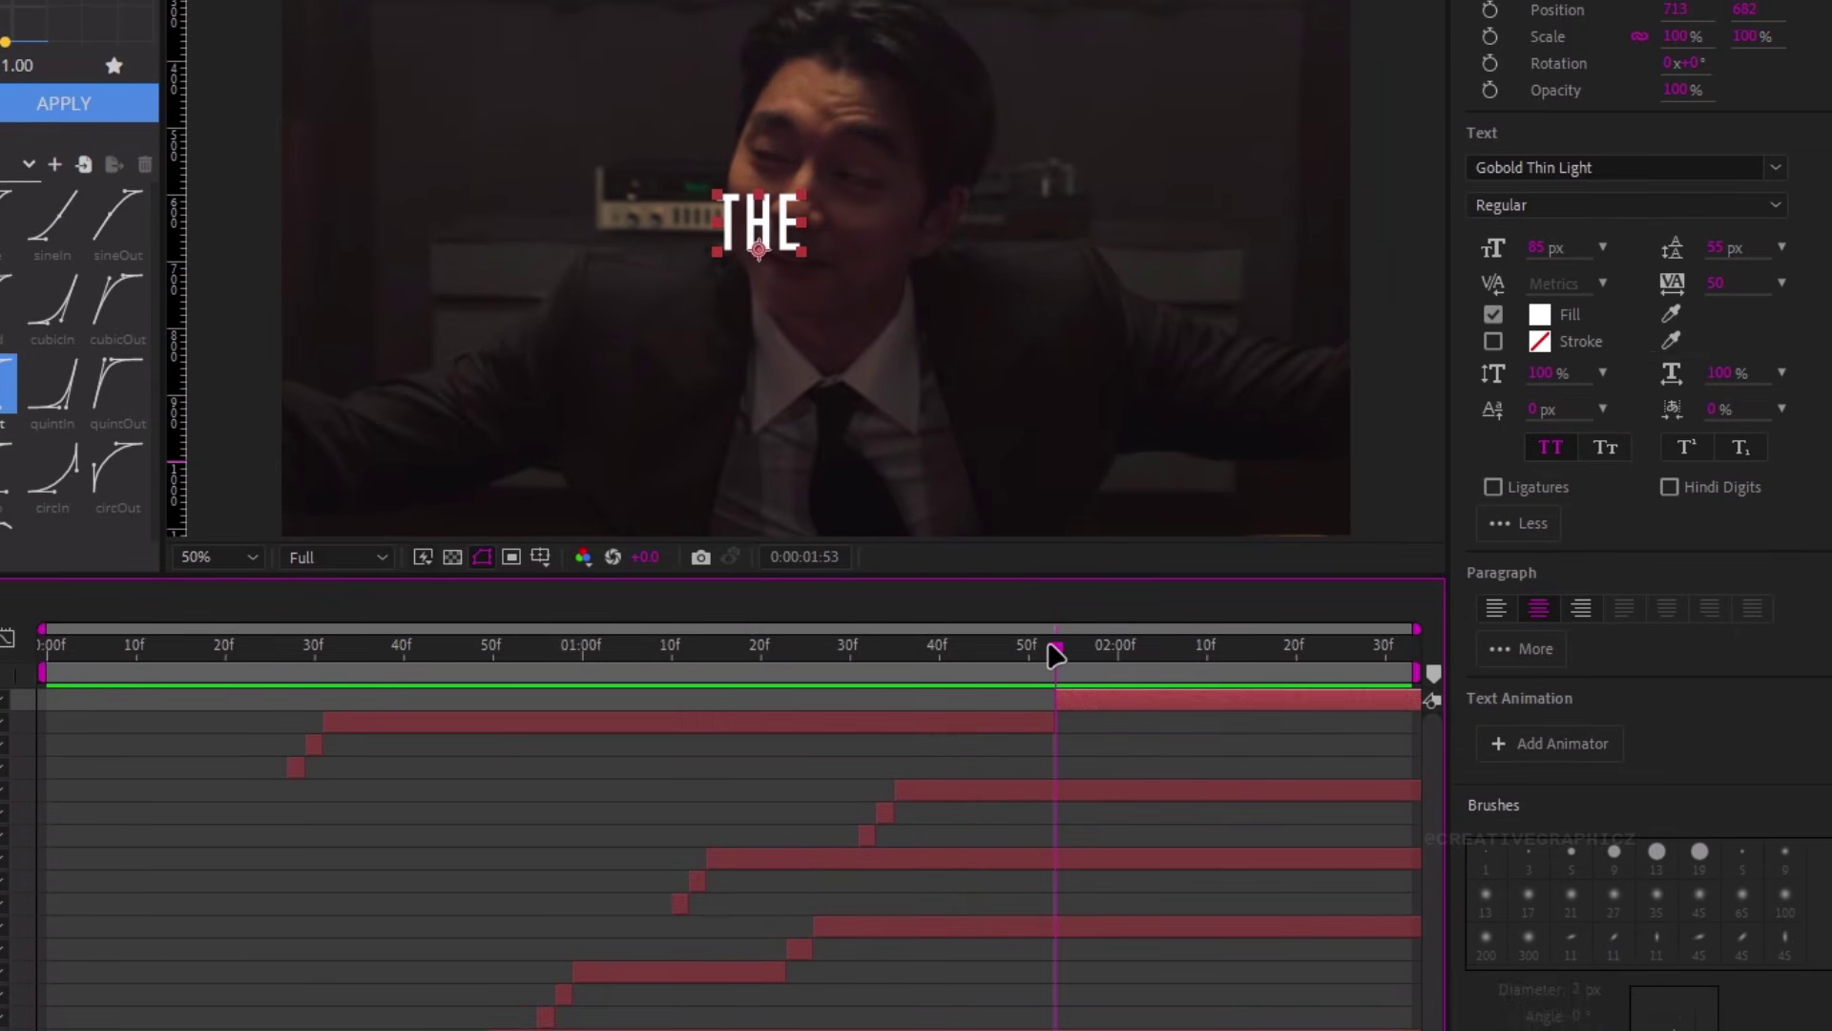
{"action": "left_click_drag", "start_coordinate": [1048, 641], "coordinate": [1082, 649]}
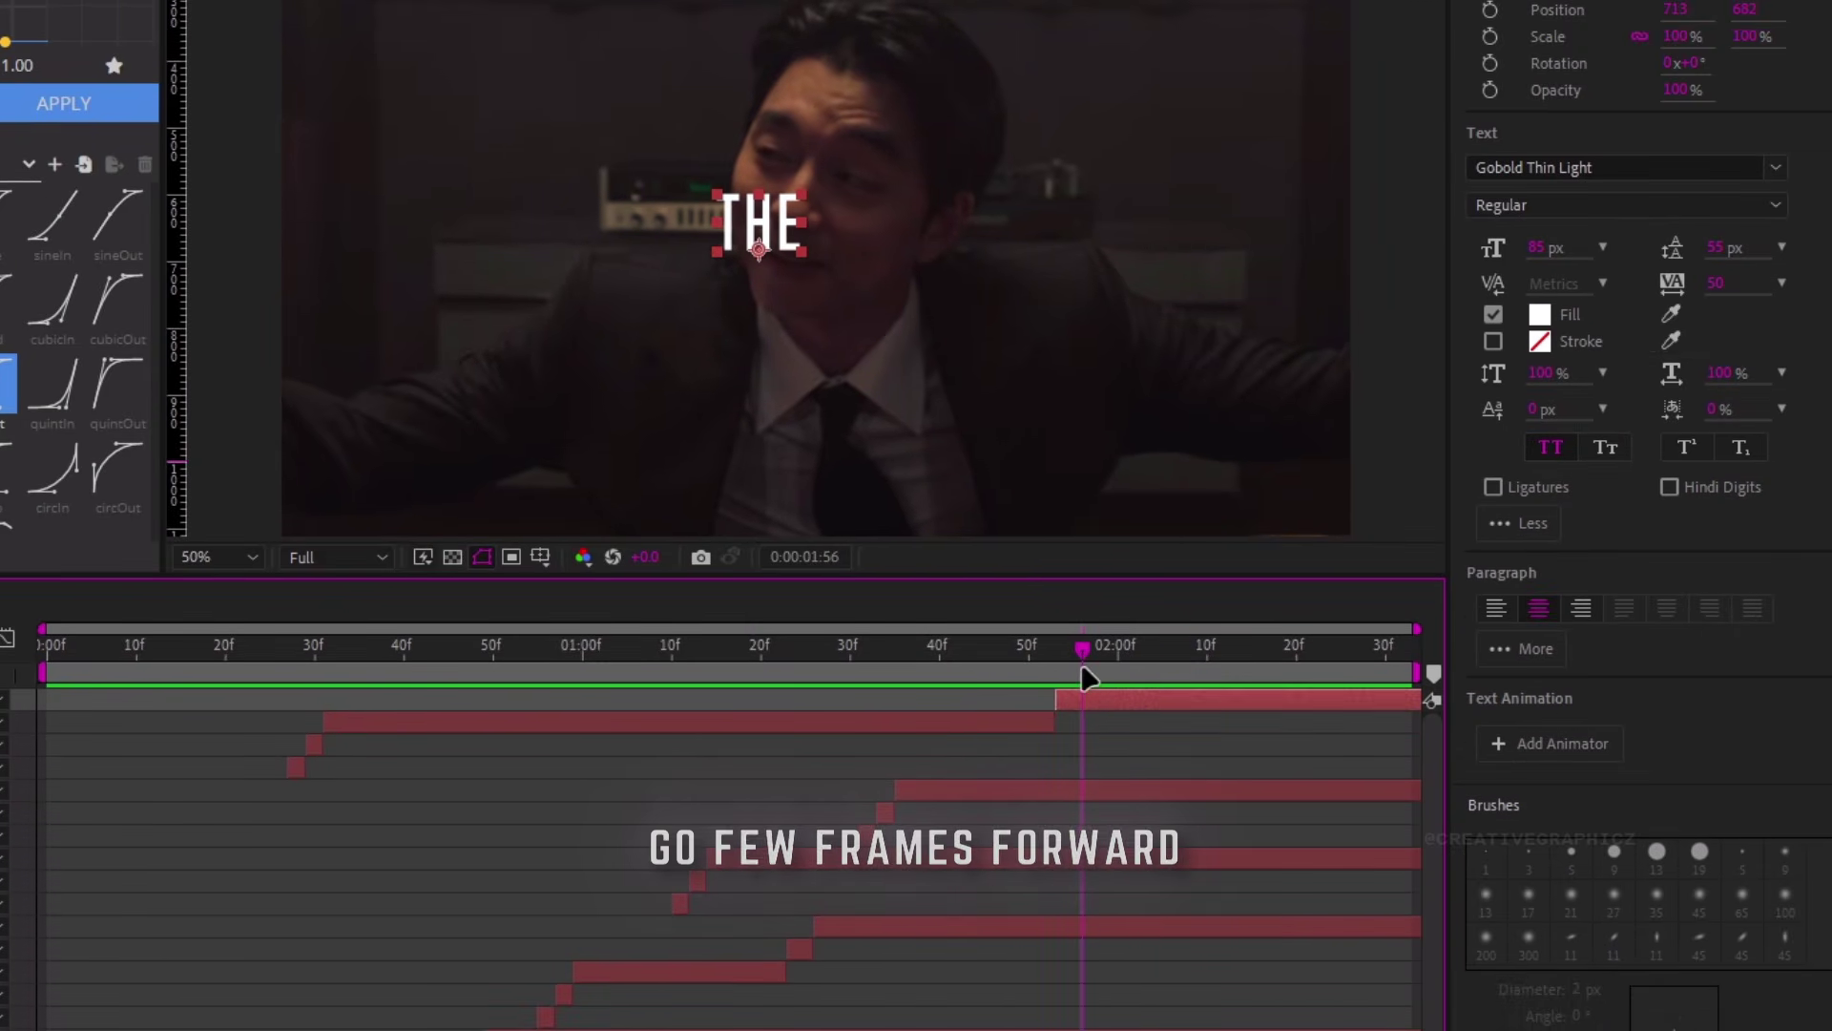
{"action": "left_click", "coordinate": [1092, 649]}
{"action": "key", "text": "ctrl+shift+d"}
Change the short THE segment starting at 0:00:01:53 to outline text with no fill and a 2 px white stroke
{"action": "key", "text": "Page_Up"}
{"action": "key", "text": "Page_Up"}
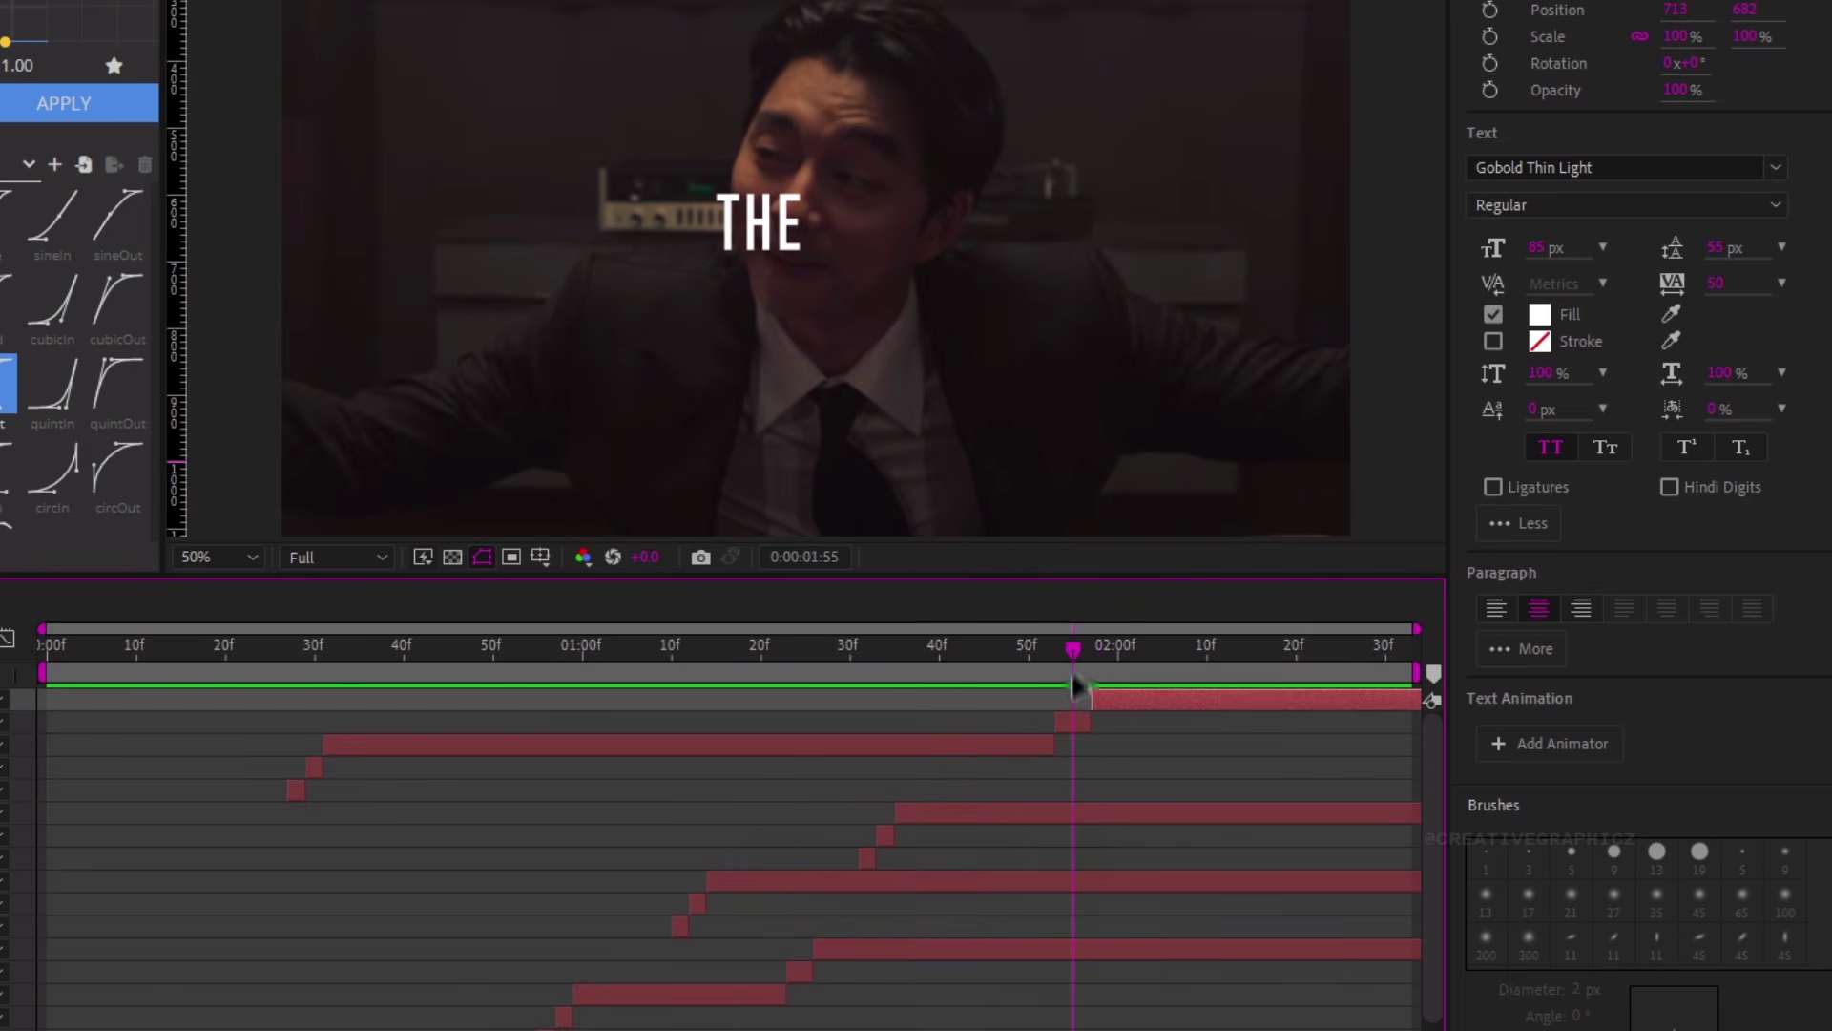
{"action": "left_click", "coordinate": [1075, 721]}
{"action": "left_click", "coordinate": [1493, 340]}
{"action": "left_click", "coordinate": [1494, 314]}
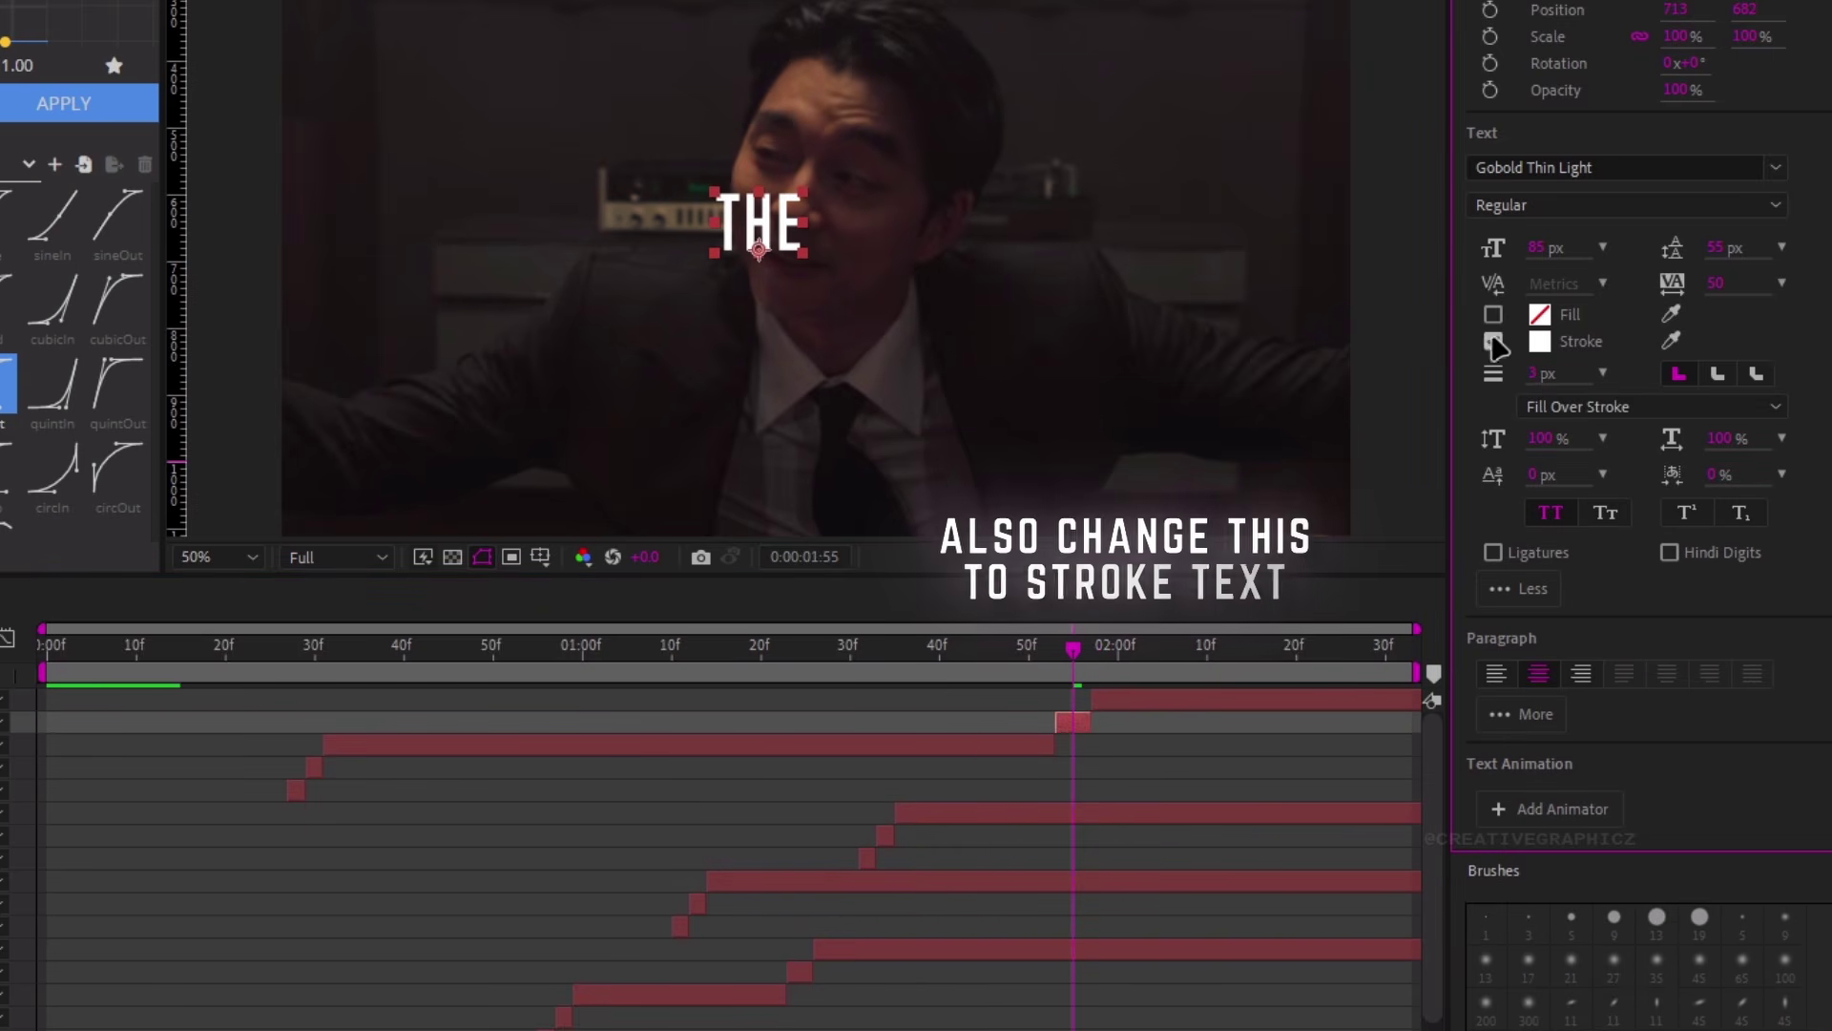
{"action": "left_click", "coordinate": [1548, 373]}
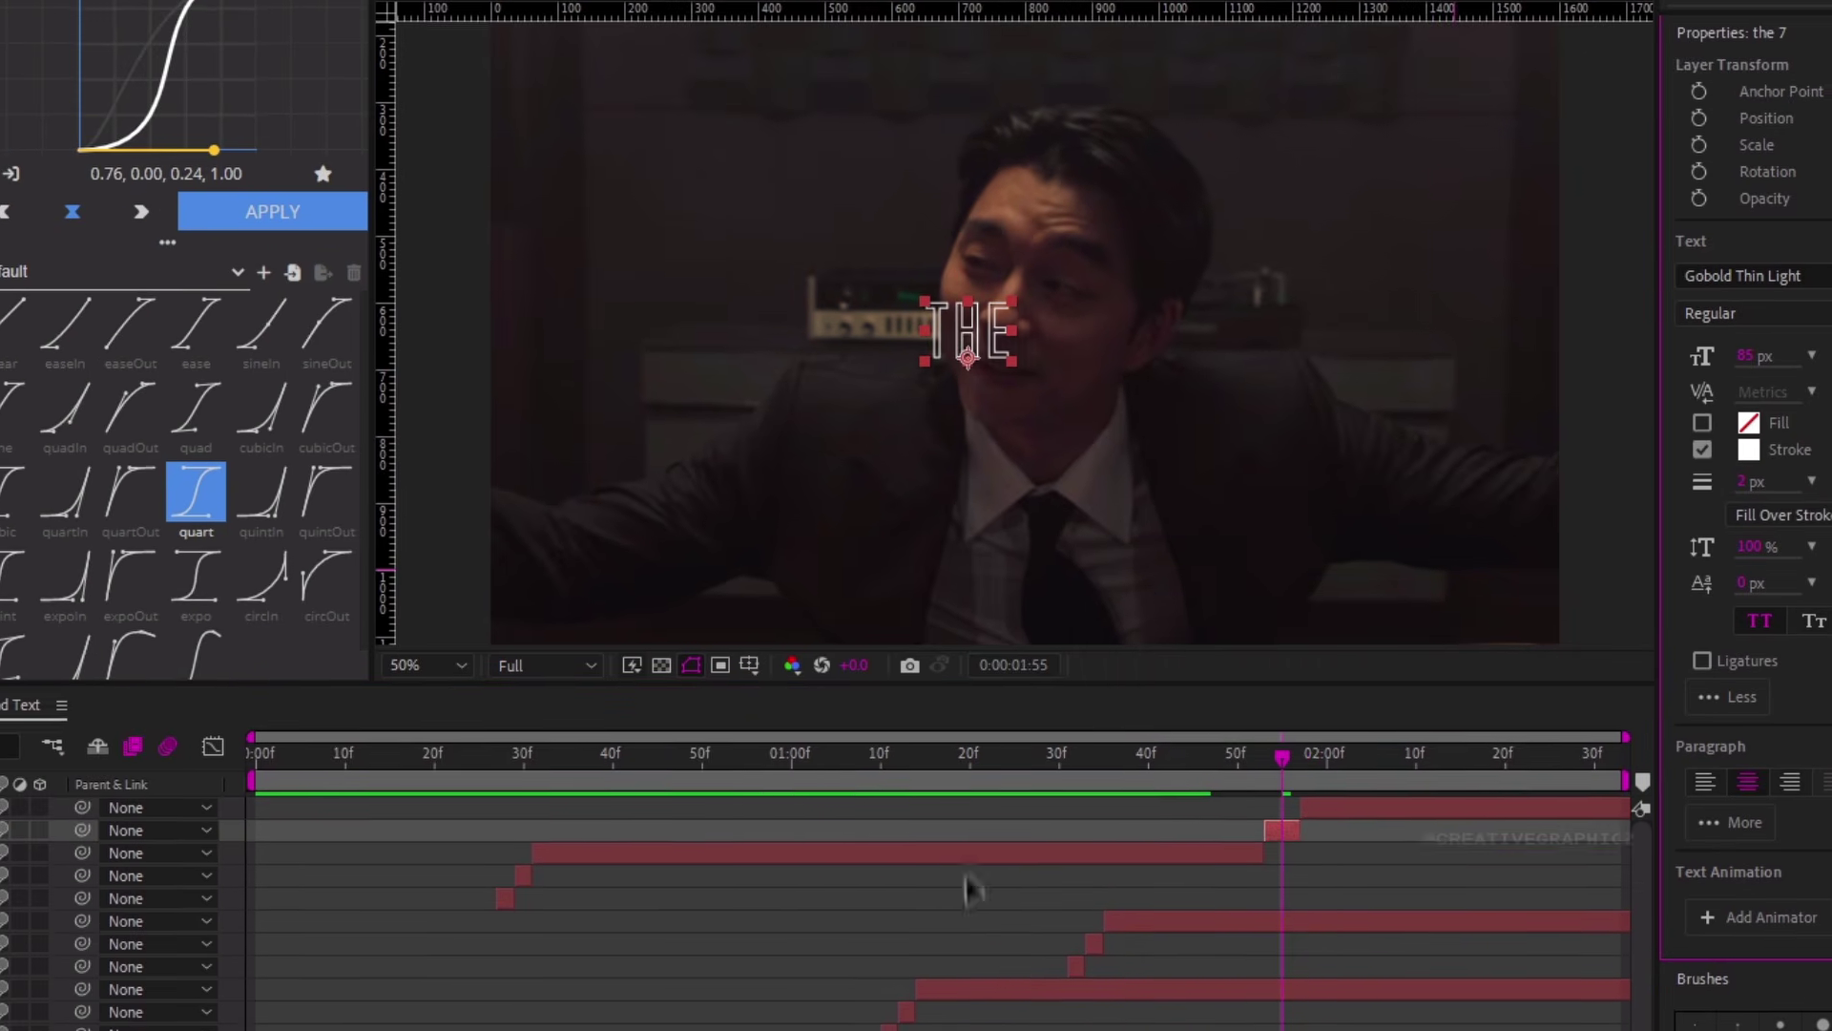
Play back and scrub through the THE text to check its switches between filled and outlined text
{"action": "left_click", "coordinate": [754, 772]}
{"action": "key", "text": "space"}
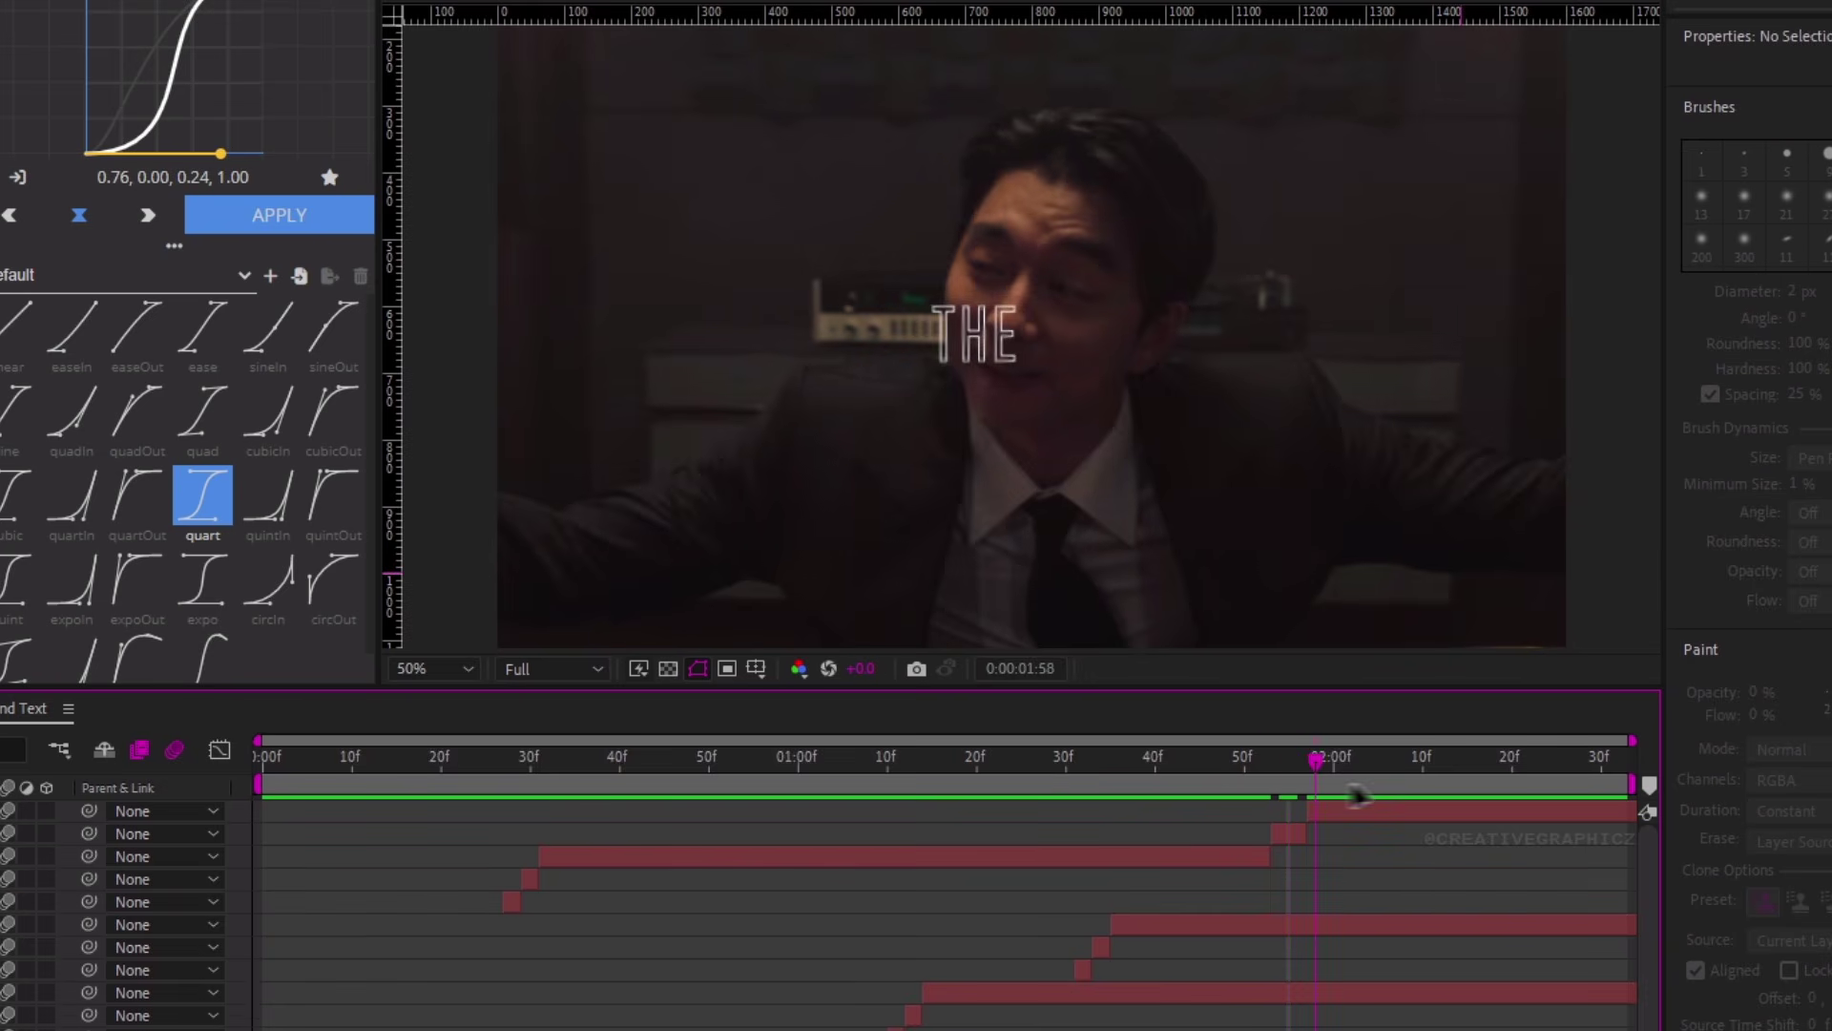
{"action": "left_click_drag", "start_coordinate": [1271, 809], "coordinate": [1085, 811]}
{"action": "left_click_drag", "start_coordinate": [1014, 873], "coordinate": [742, 909]}
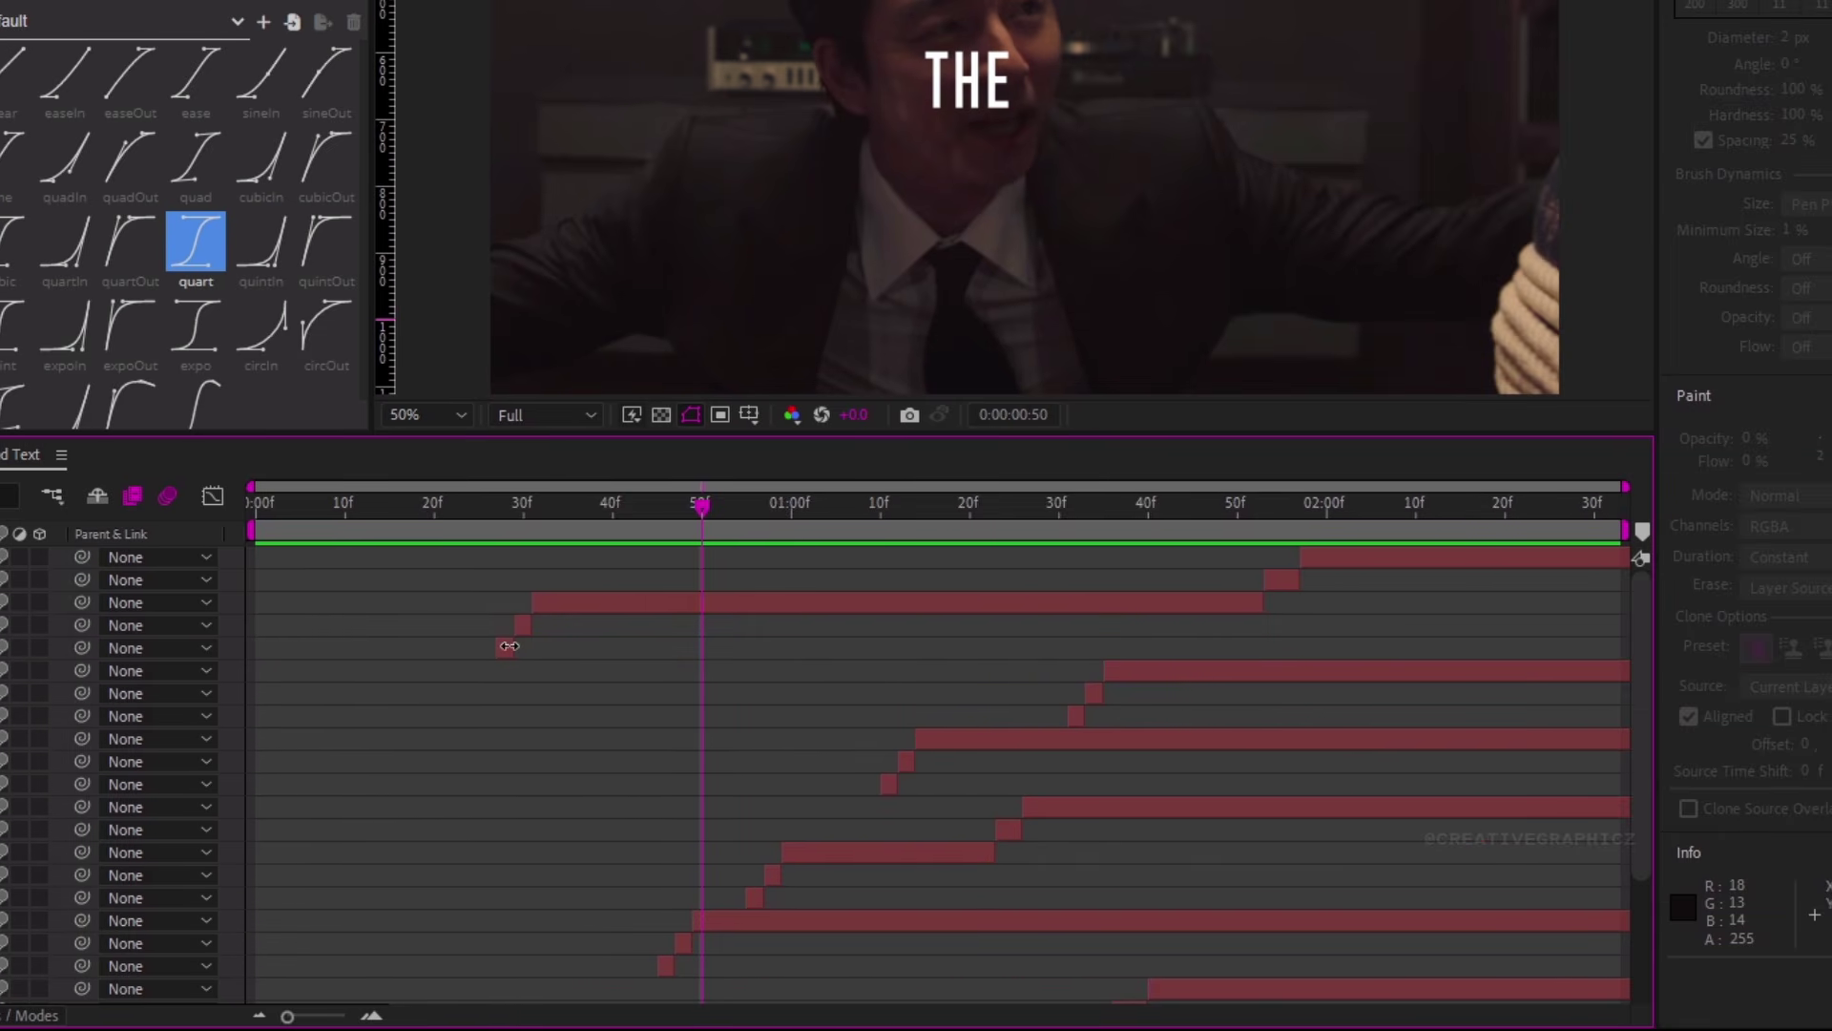
Move layers the 4 through the 8 beneath the other word layers, directly above Edit 2
{"action": "left_click", "coordinate": [973, 646]}
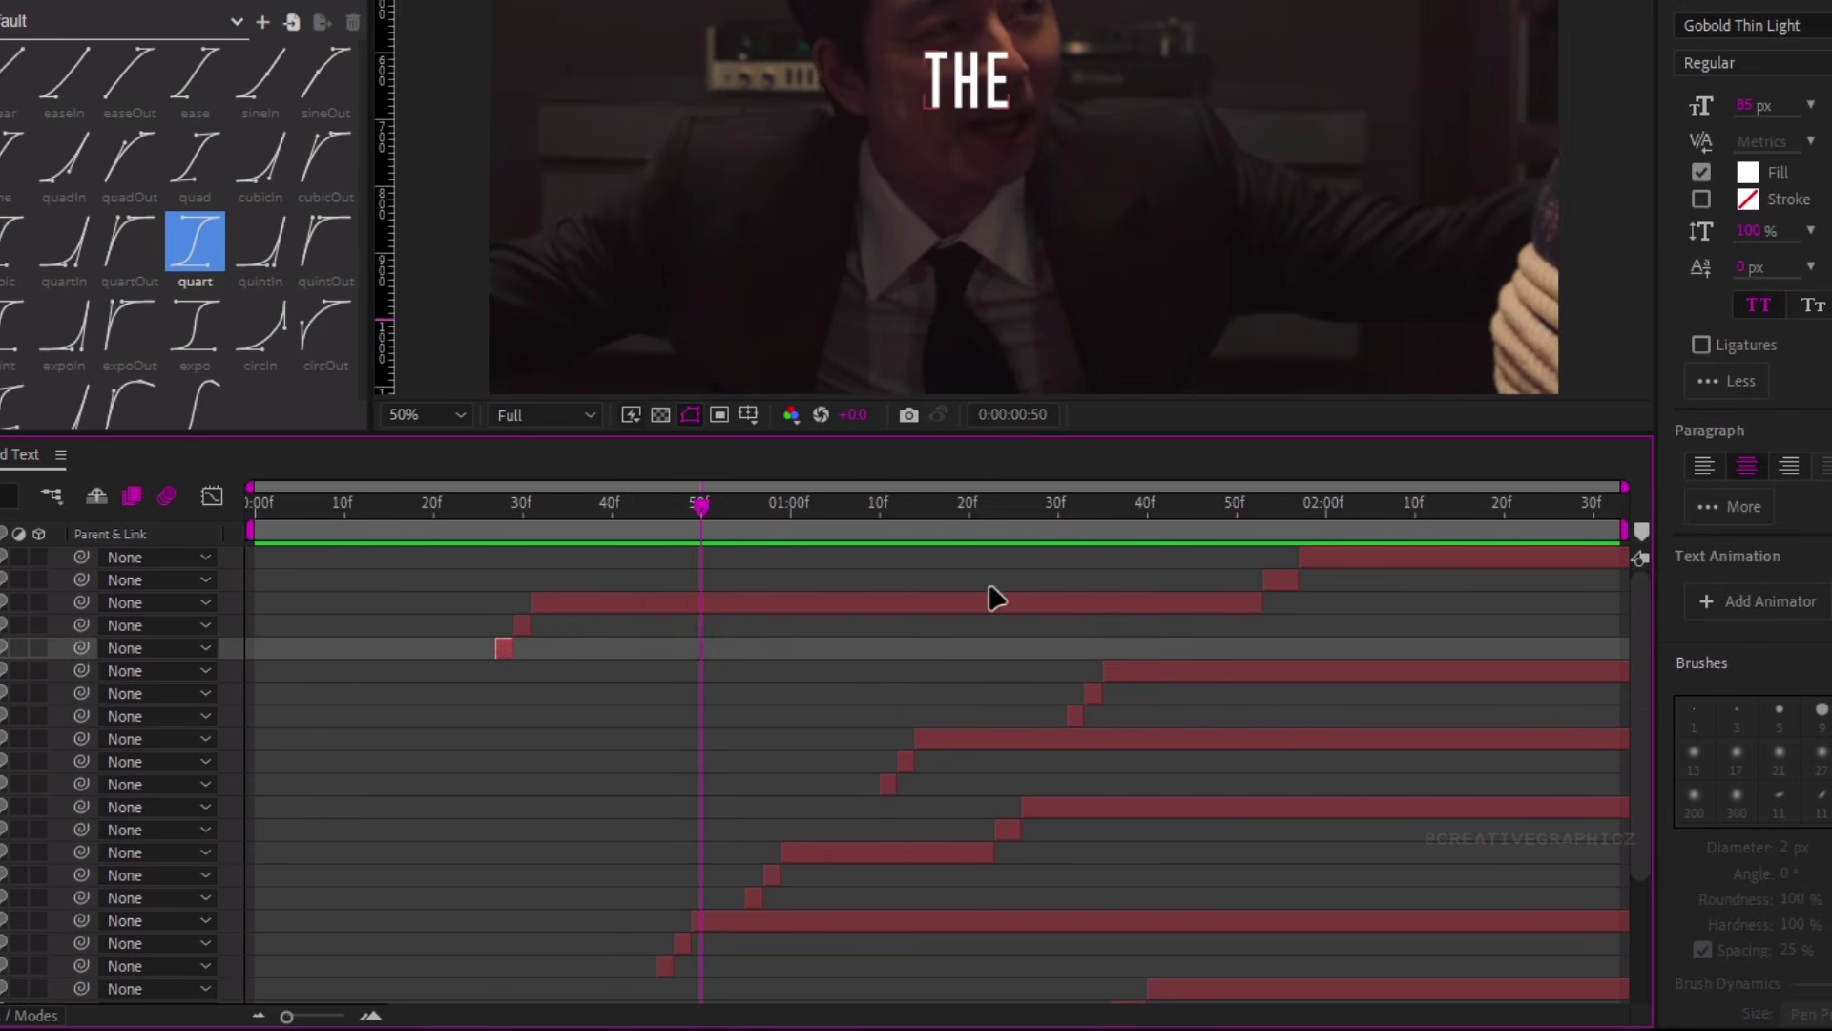
{"action": "left_click", "coordinate": [1428, 555], "text": "shift"}
{"action": "left_click_drag", "start_coordinate": [0, 631], "coordinate": [0, 931]}
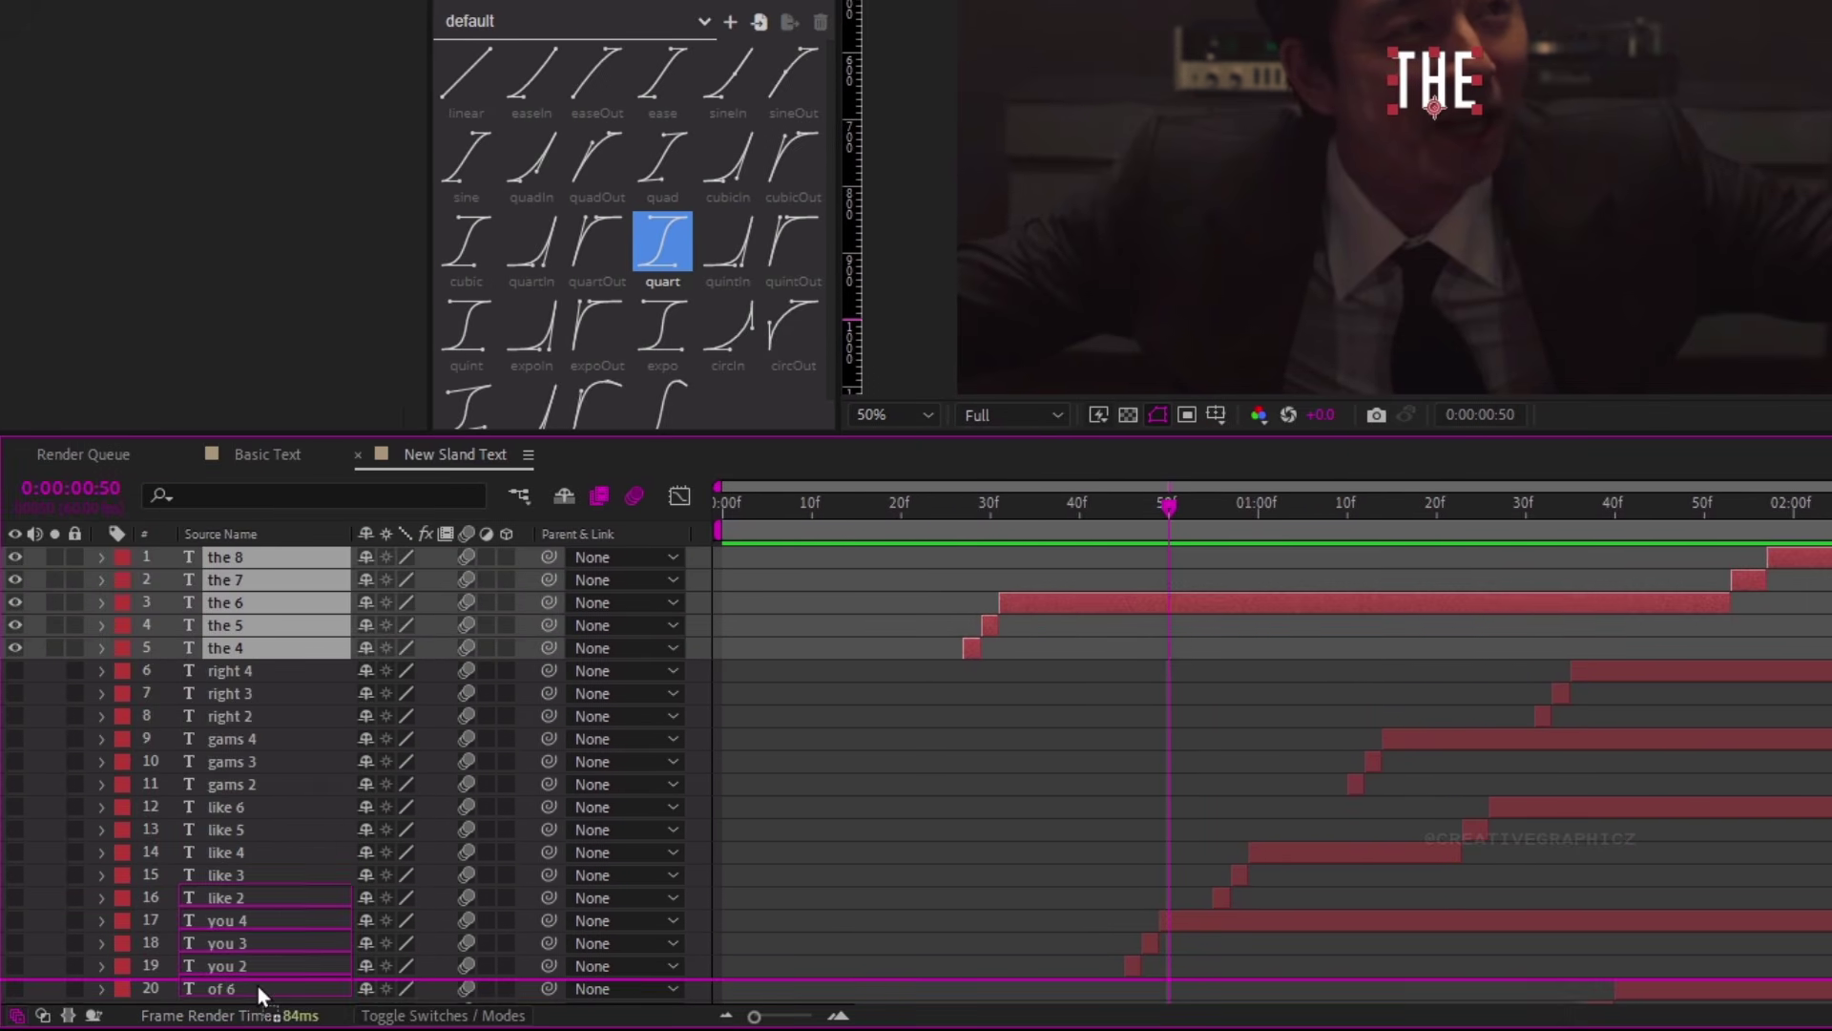
{"action": "mouse_move", "coordinate": [258, 987]}
{"action": "left_mouse_down"}
{"action": "mouse_move", "coordinate": [260, 958]}
{"action": "mouse_move", "coordinate": [272, 978]}
{"action": "left_mouse_up"}
{"action": "left_click", "coordinate": [959, 748]}
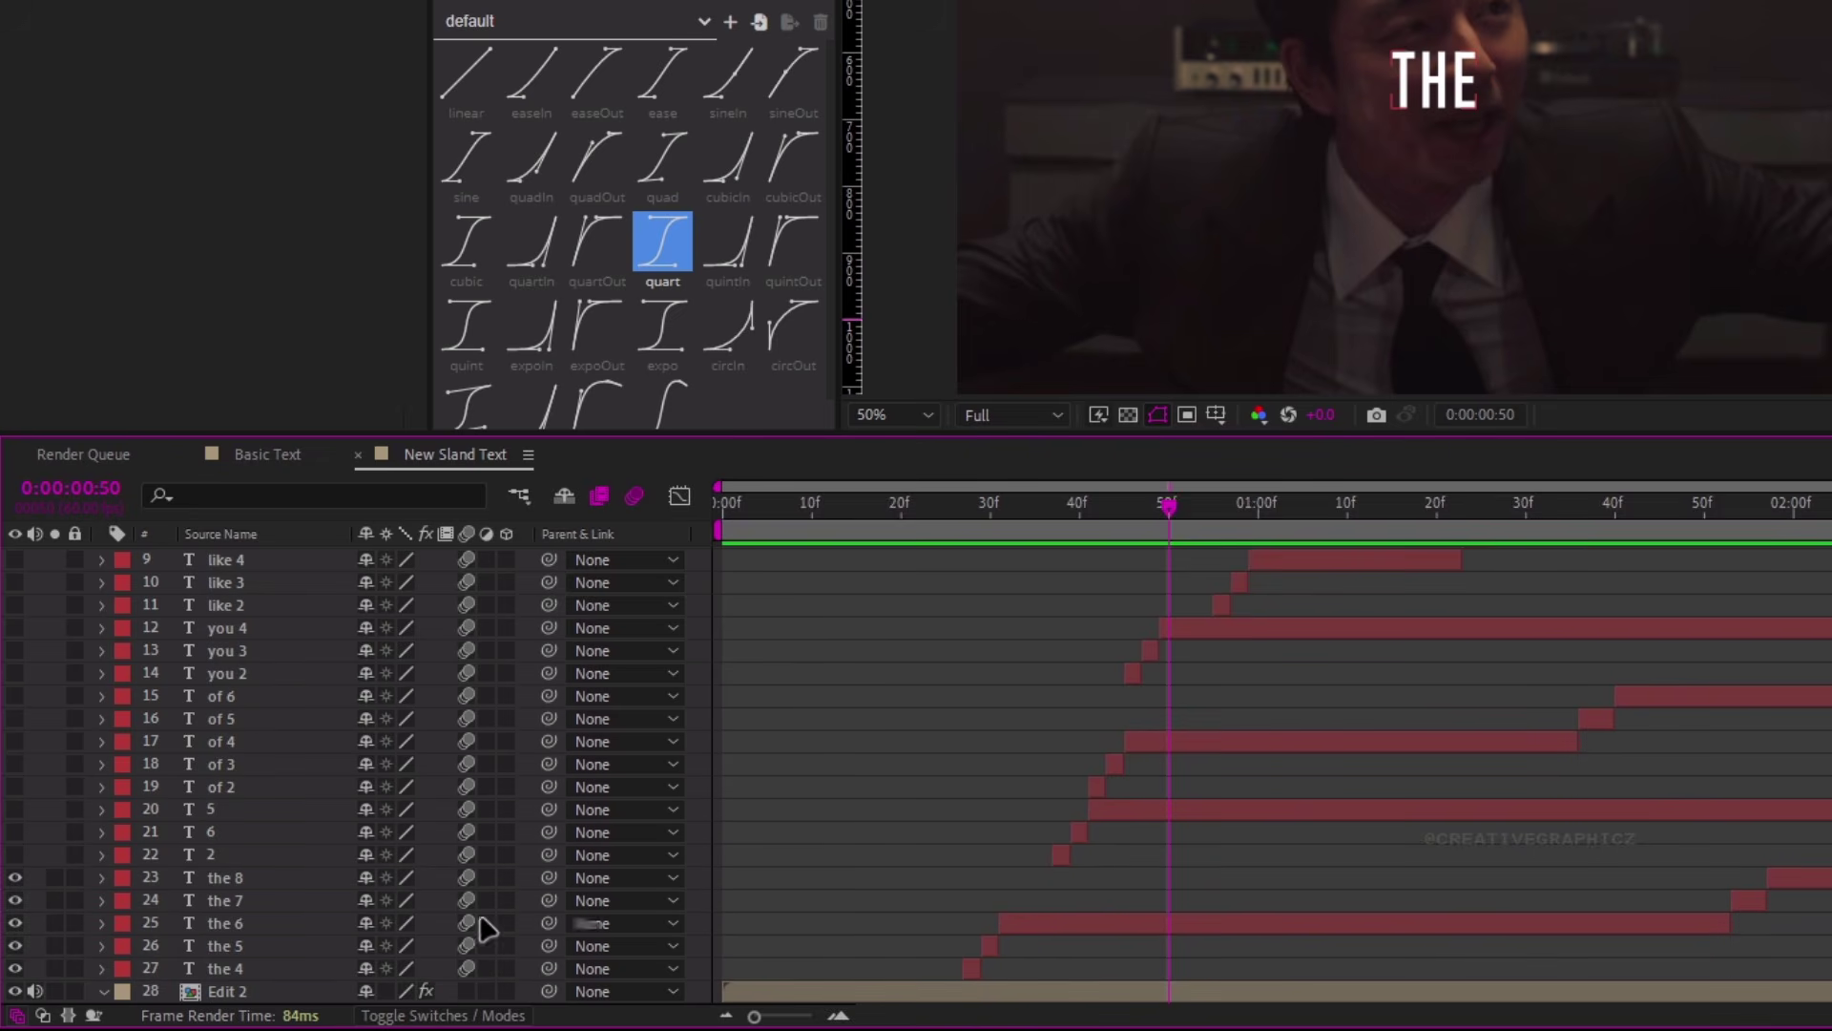
Select the 22 hidden word layers from right 4 down to 2 and make them visible
{"action": "left_click", "coordinate": [208, 855]}
{"action": "scroll", "coordinate": [238, 725], "scroll_direction": "up", "scroll_amount": 4}
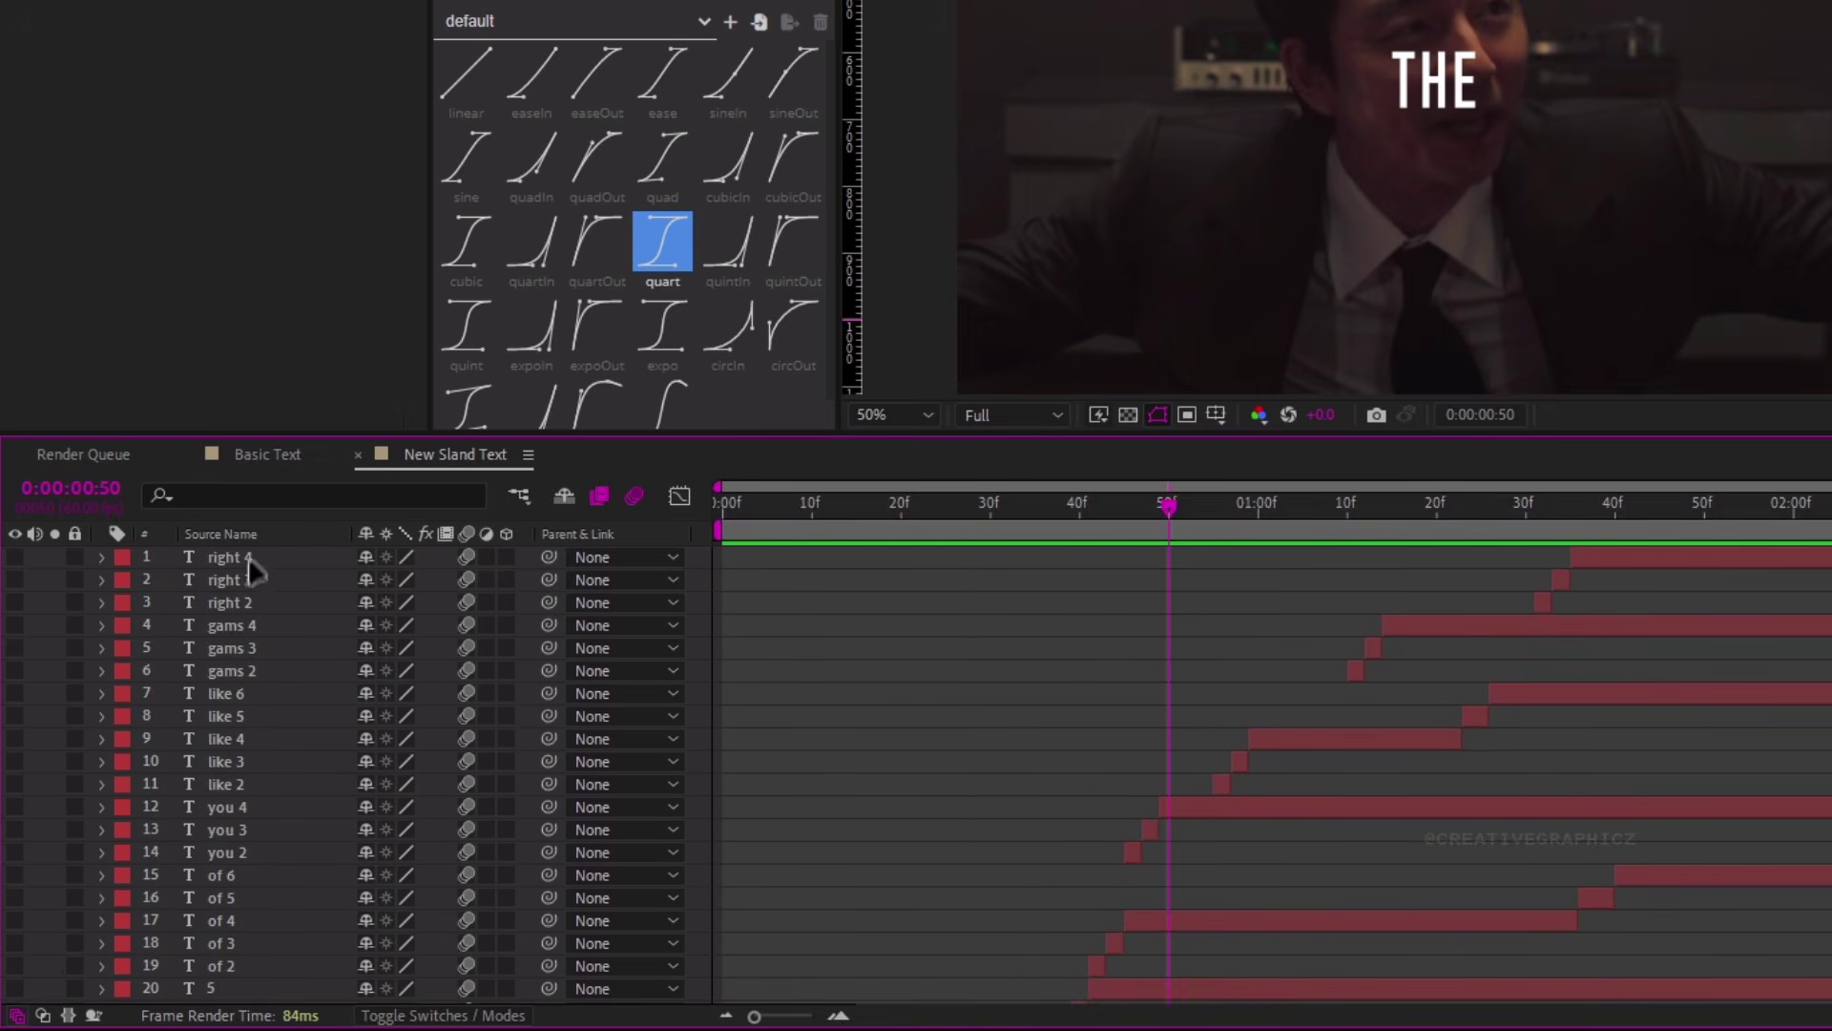
{"action": "key", "text": "ctrl+a"}
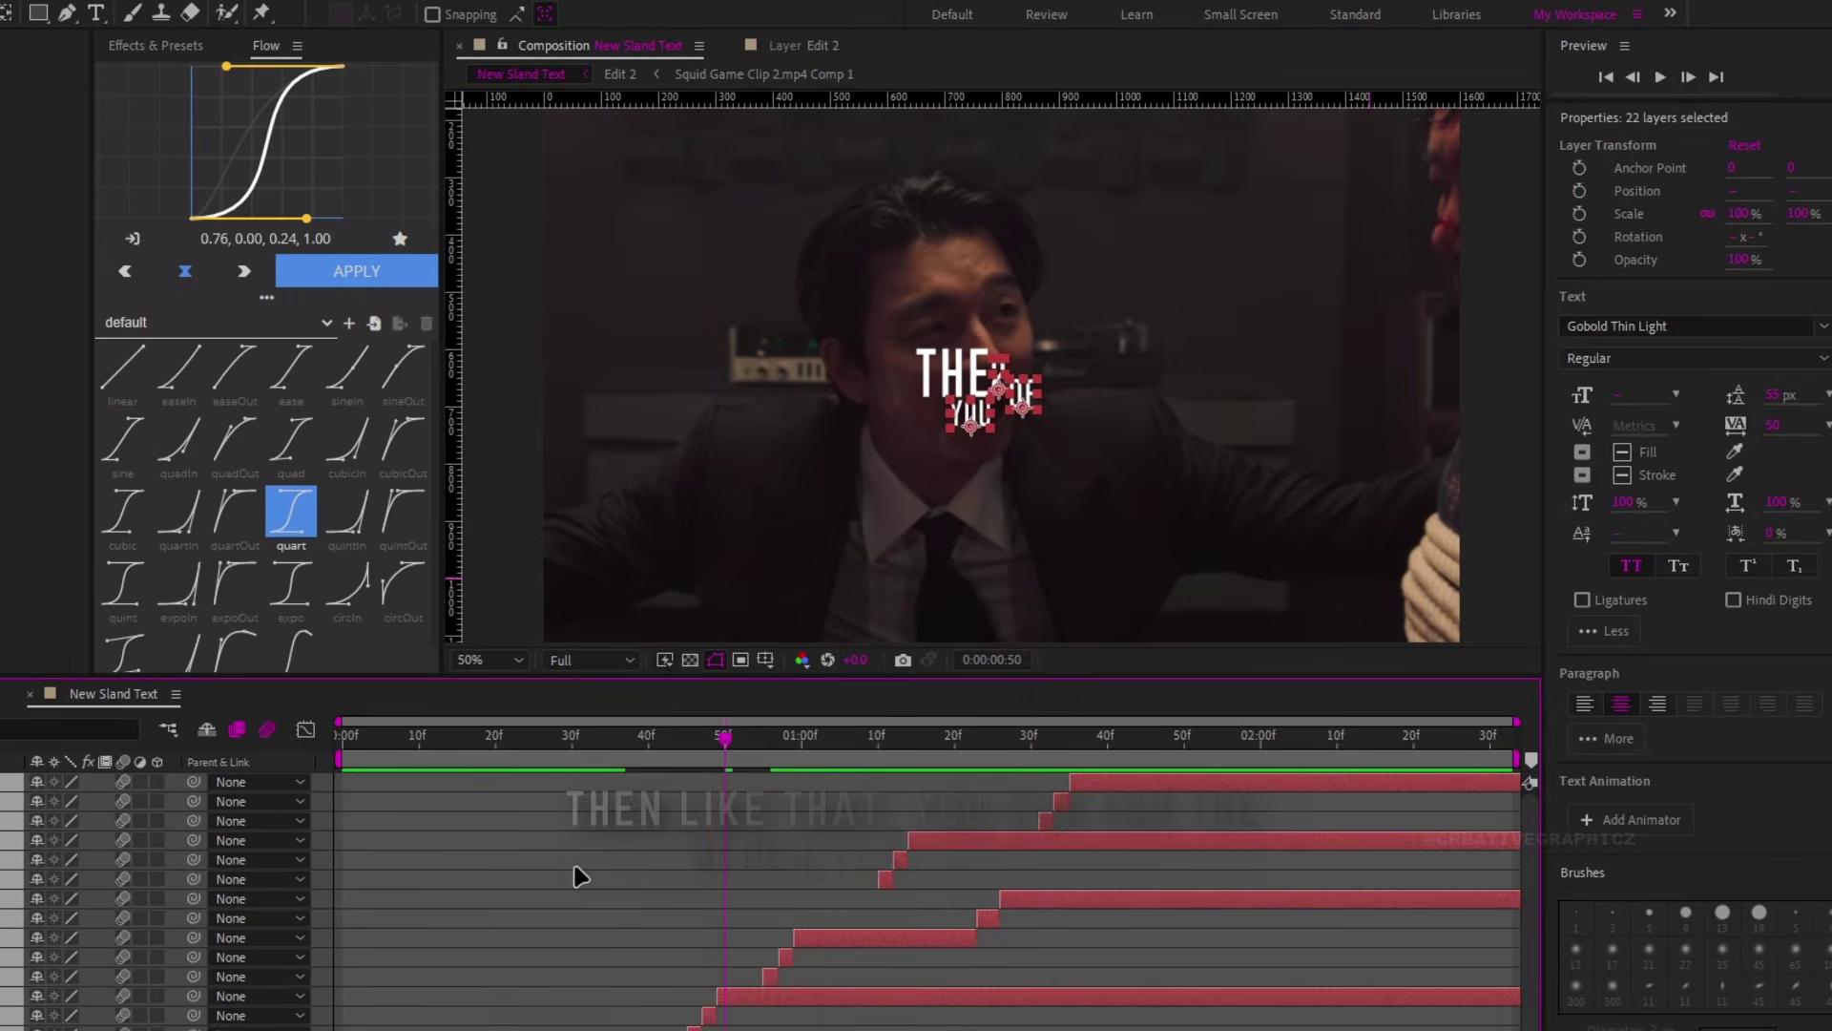
Go to 0:00:01:51 and examine how the words LIKE, RIGHT and 2 are arranged around THE
{"action": "left_click_drag", "start_coordinate": [852, 759], "coordinate": [1215, 769]}
{"action": "scroll", "coordinate": [967, 392], "scroll_direction": "up", "scroll_amount": 2}
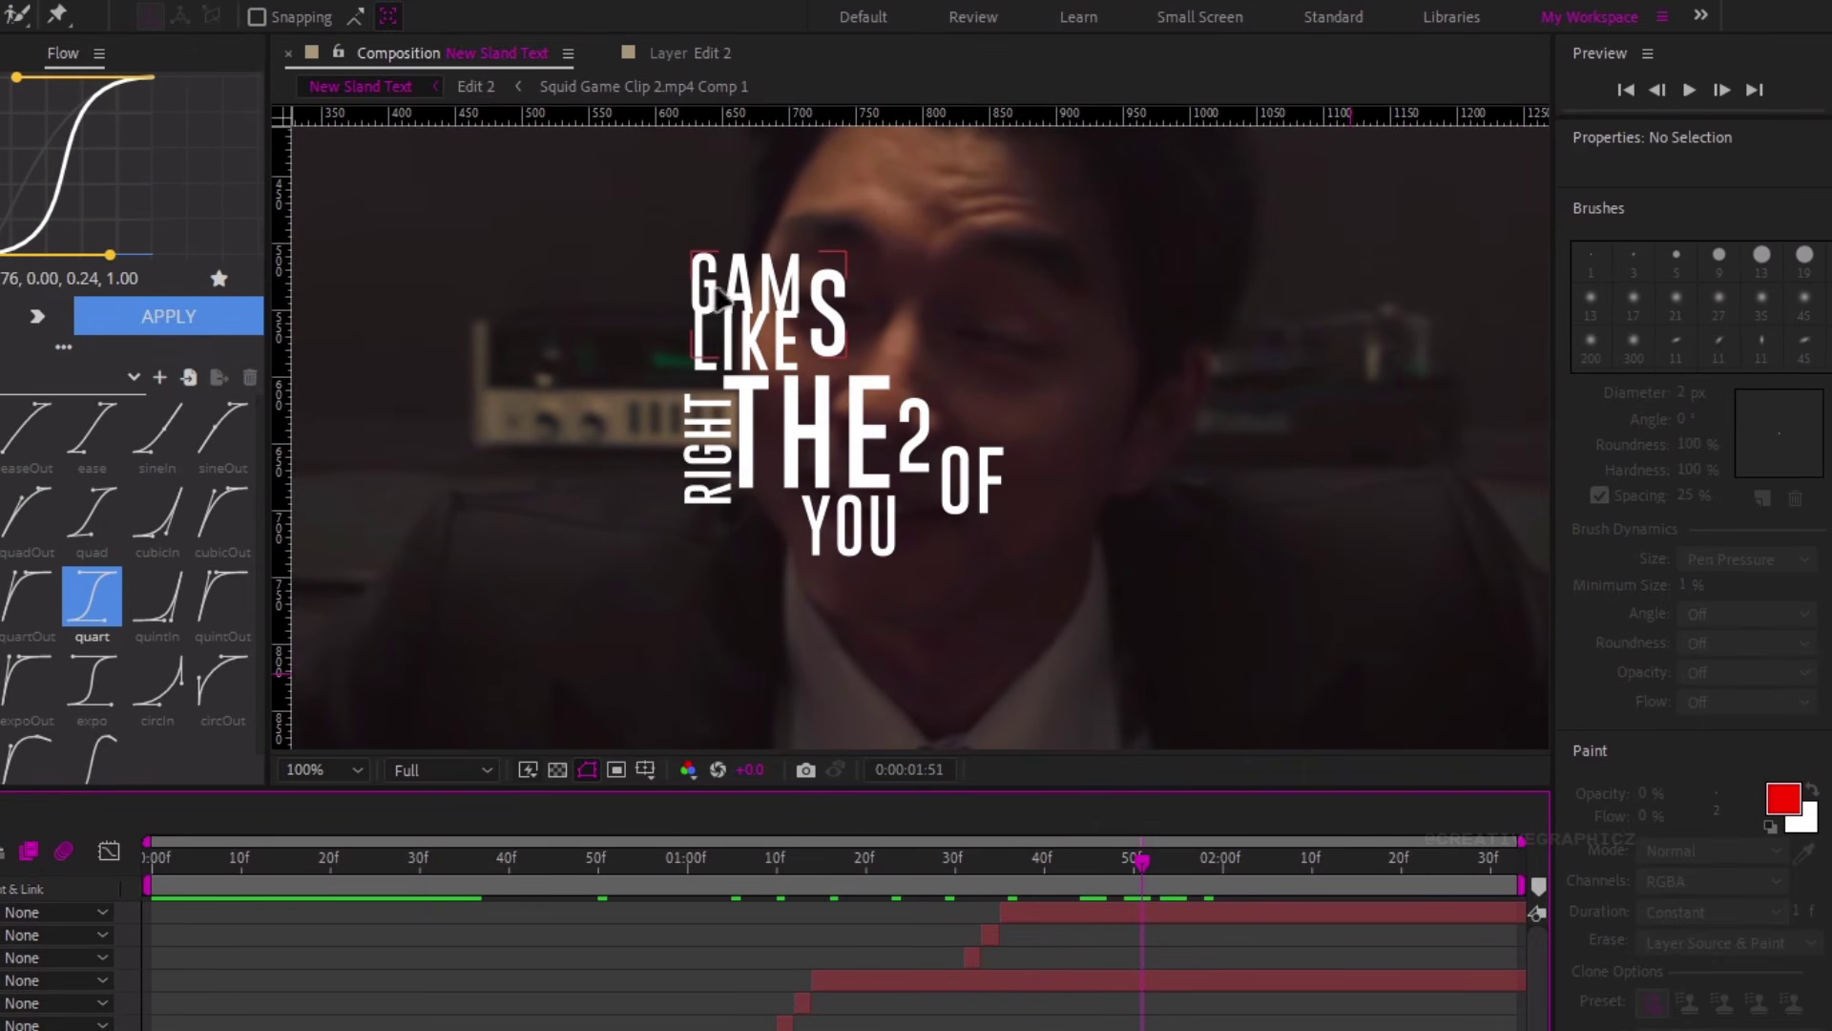
{"action": "left_click", "coordinate": [788, 316]}
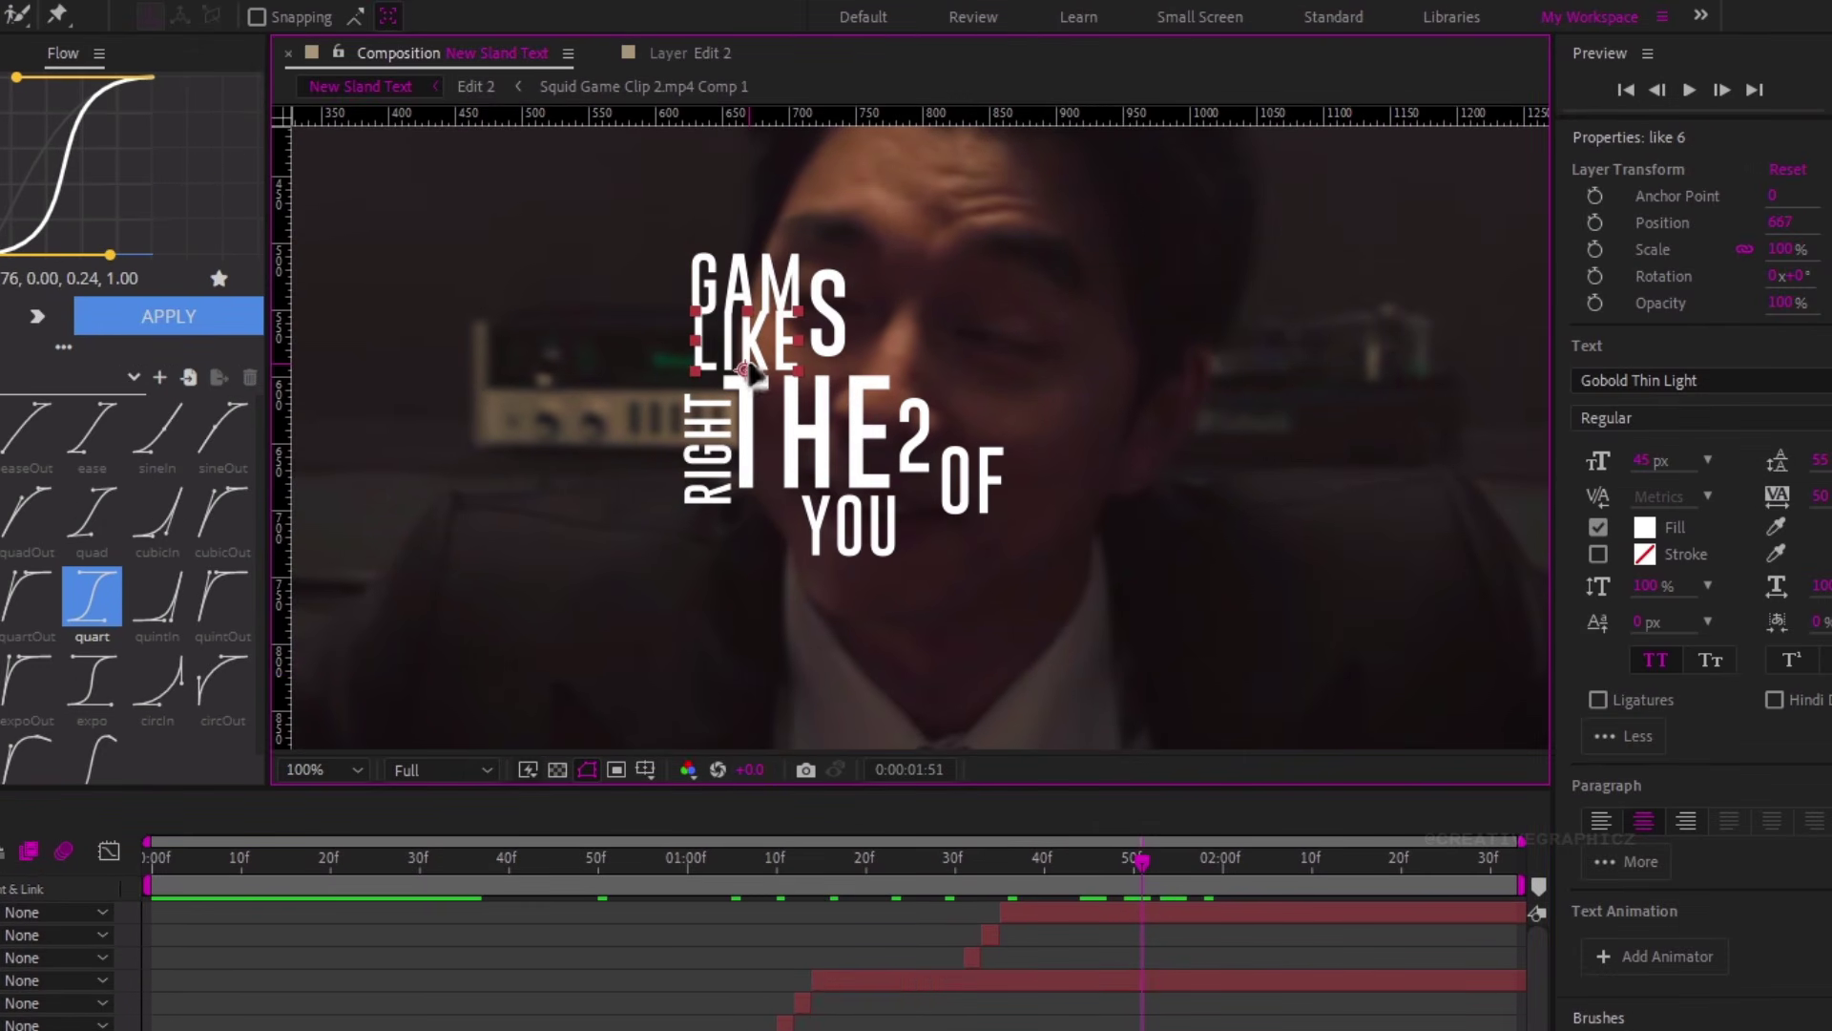
{"action": "left_click", "coordinate": [699, 468]}
{"action": "left_click", "coordinate": [914, 444]}
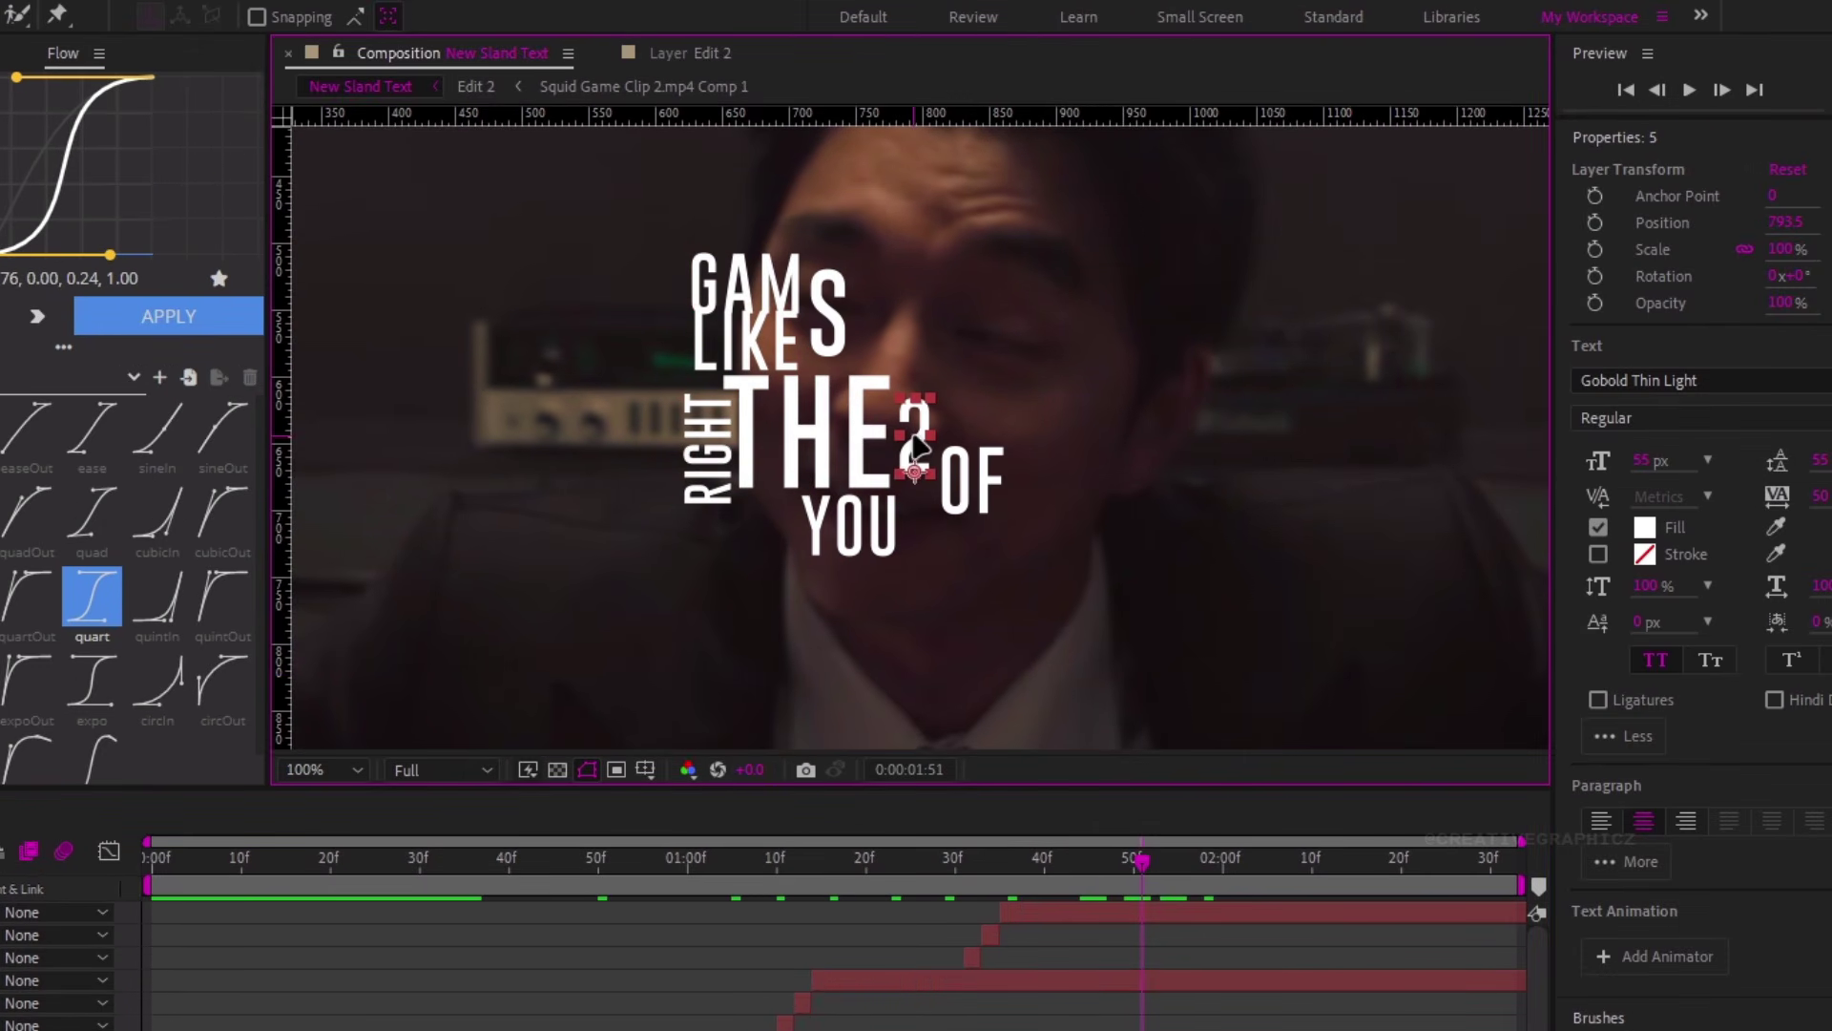
Try a baseline shift of -23 px and a tsume of 2% on only the letter S of GAMS
{"action": "left_click", "coordinate": [827, 334]}
{"action": "scroll", "coordinate": [761, 303], "scroll_direction": "up", "scroll_amount": 1}
{"action": "left_click_drag", "start_coordinate": [850, 267], "coordinate": [993, 477]}
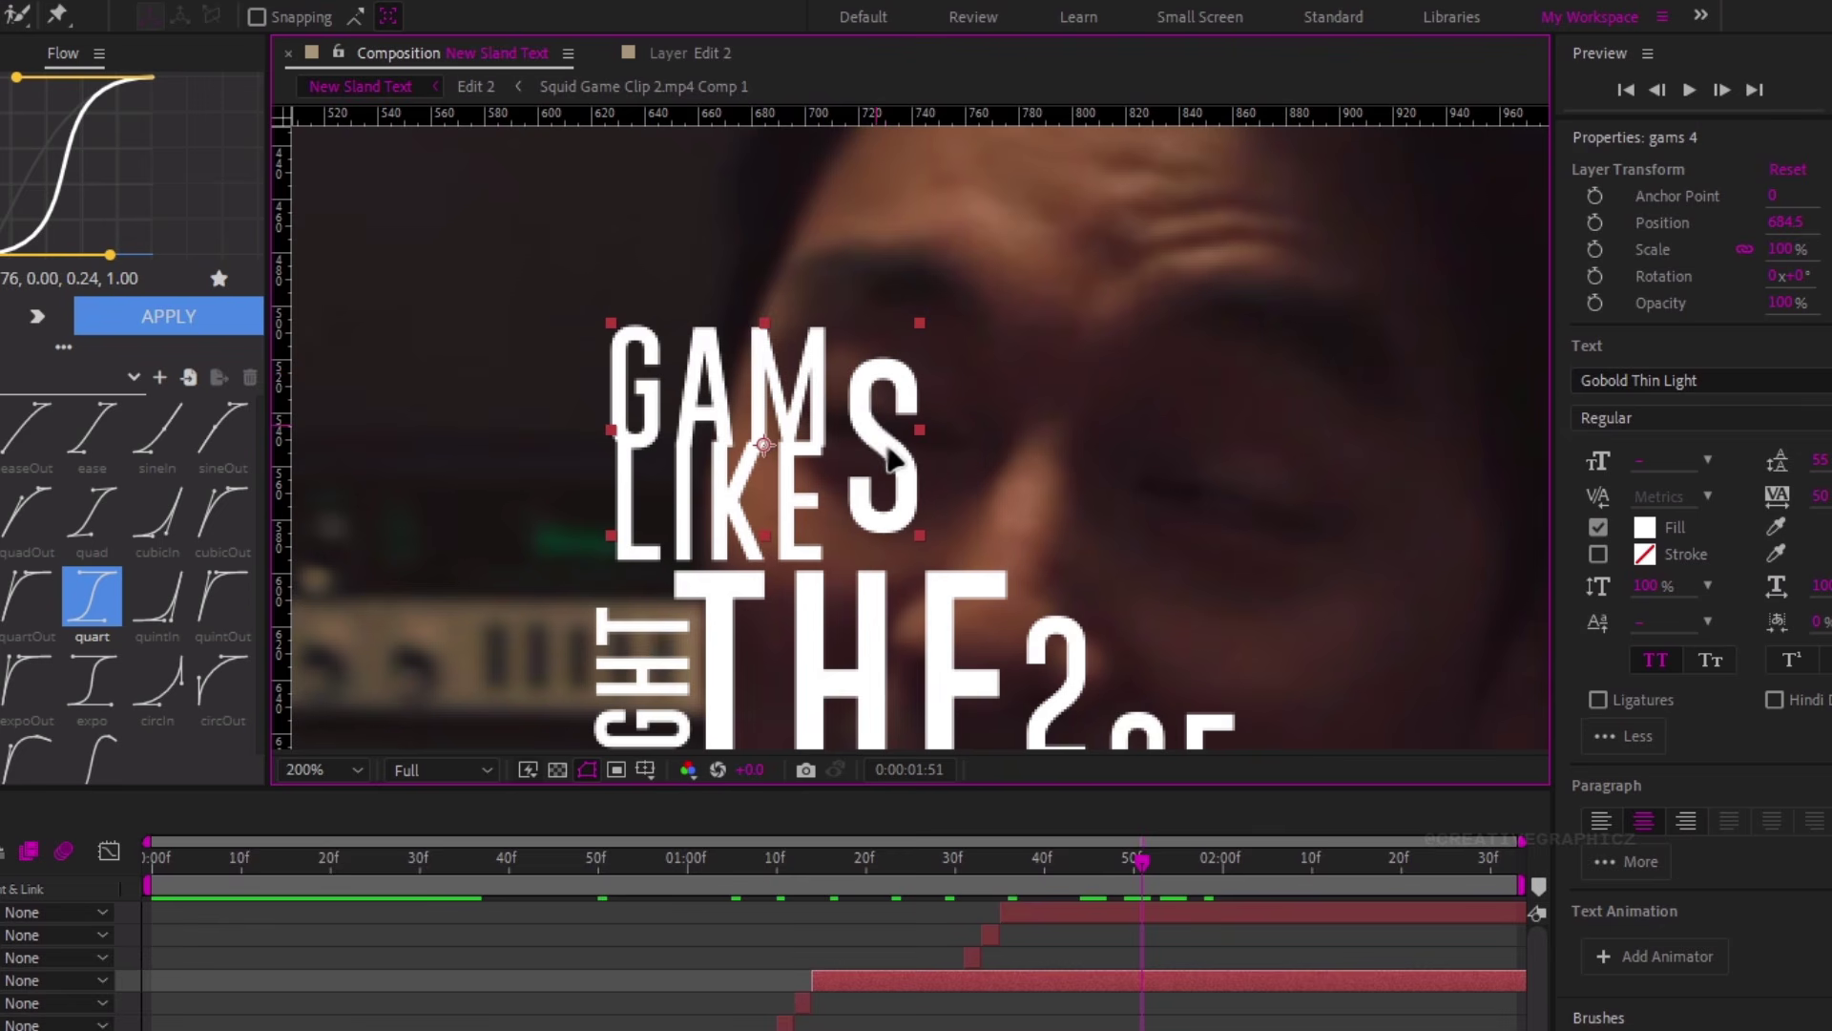
{"action": "double_click", "coordinate": [869, 434]}
{"action": "left_click_drag", "start_coordinate": [835, 406], "coordinate": [906, 396]}
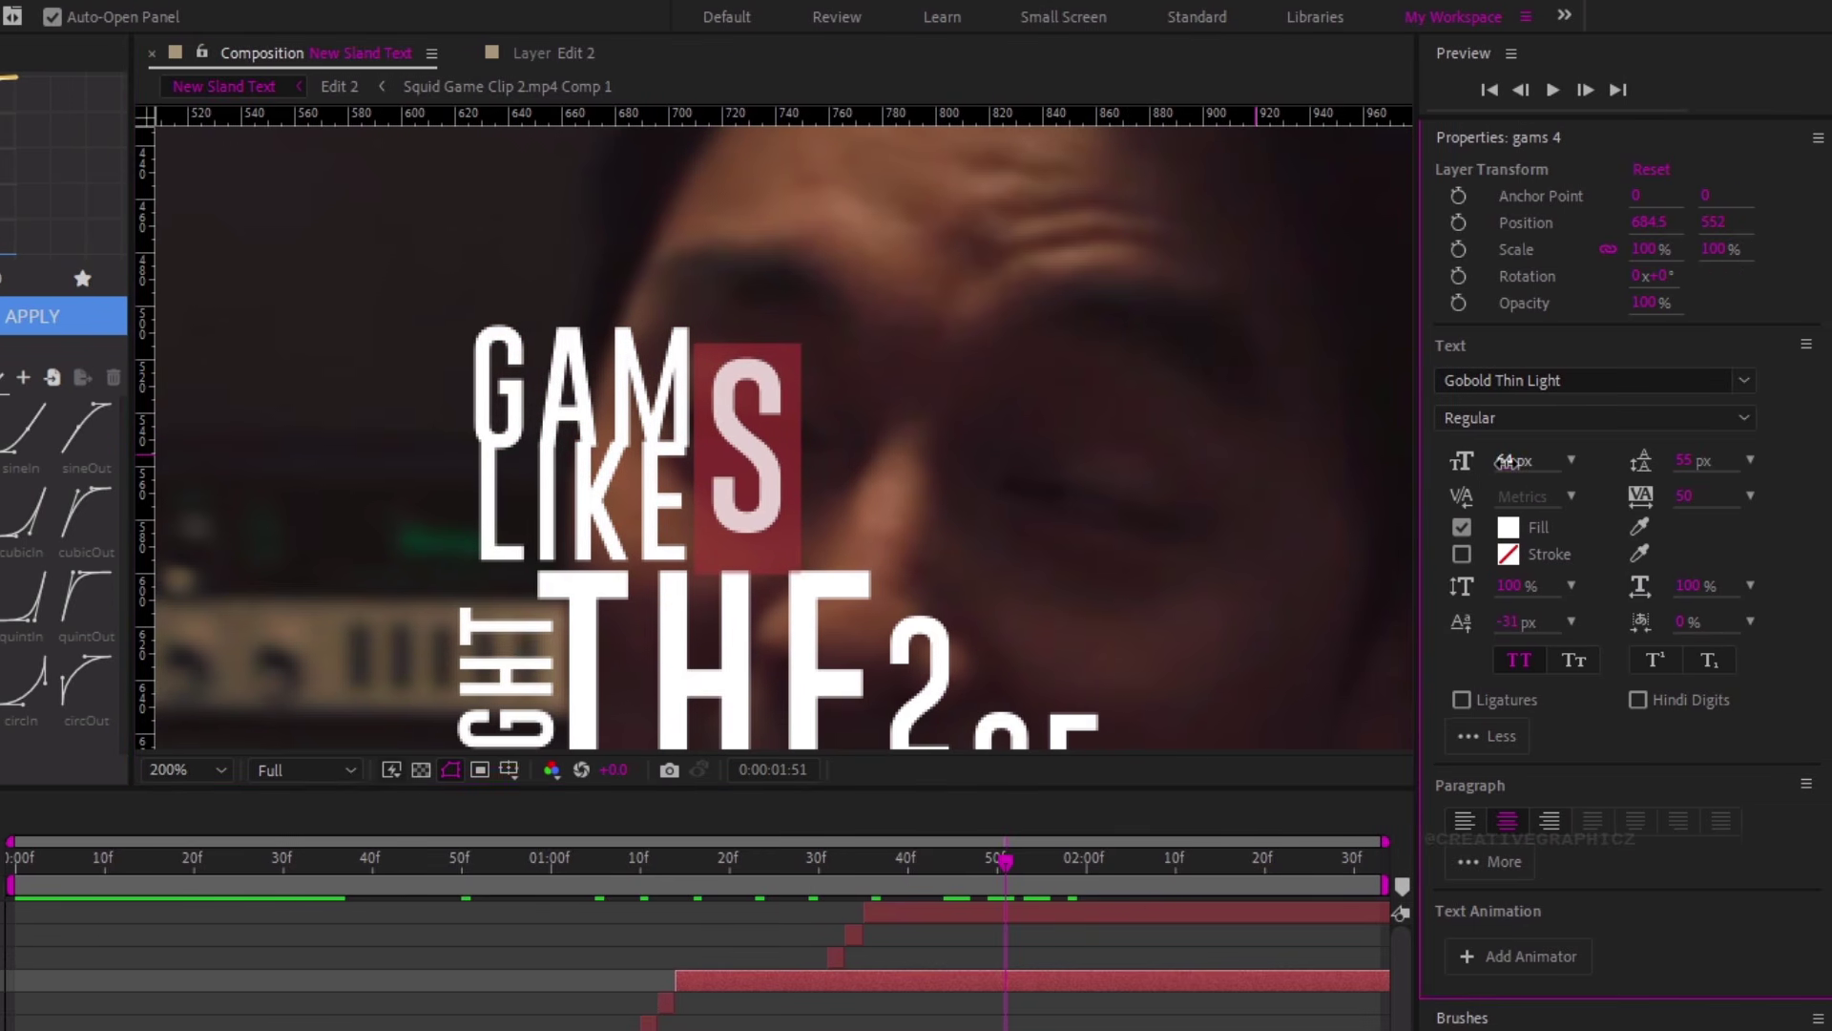
{"action": "left_click_drag", "start_coordinate": [1642, 461], "coordinate": [1682, 468]}
{"action": "mouse_move", "coordinate": [1546, 468]}
{"action": "left_mouse_down"}
{"action": "mouse_move", "coordinate": [1474, 473]}
{"action": "mouse_move", "coordinate": [1521, 467]}
{"action": "left_mouse_up"}
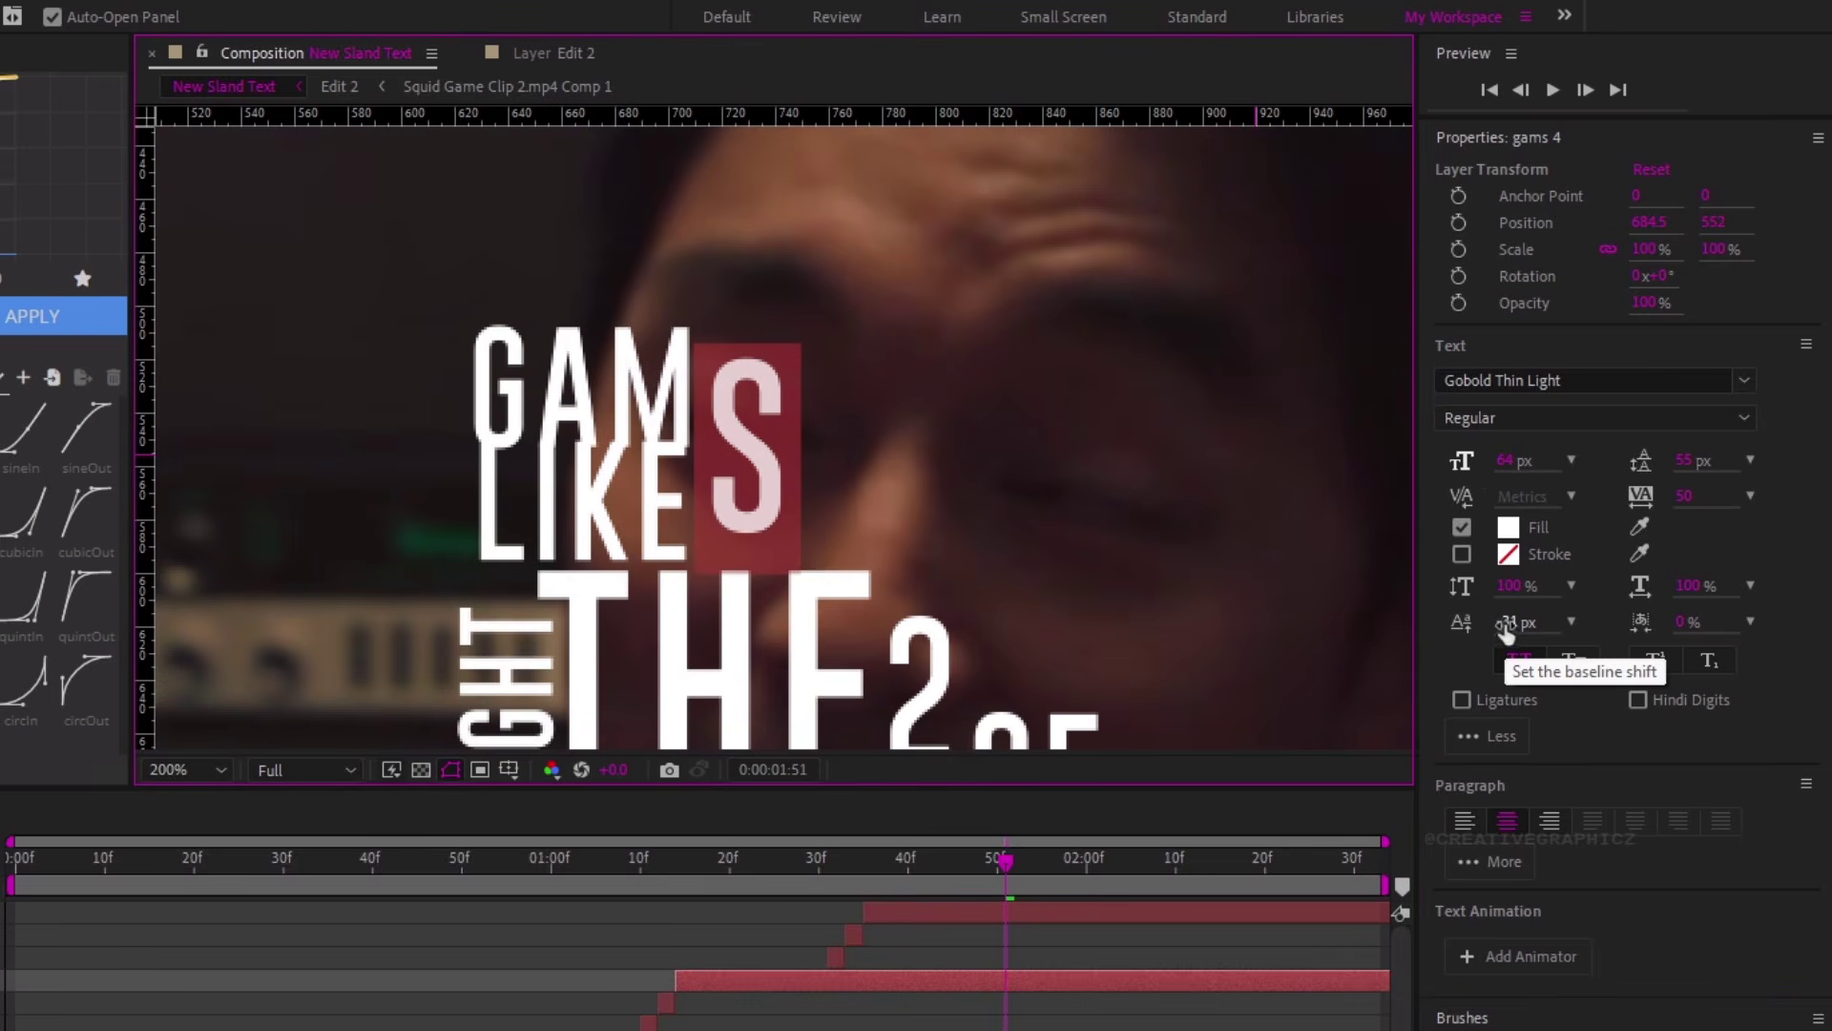
{"action": "mouse_move", "coordinate": [1507, 626]}
{"action": "left_mouse_down"}
{"action": "mouse_move", "coordinate": [1541, 625]}
{"action": "mouse_move", "coordinate": [1441, 611]}
{"action": "mouse_move", "coordinate": [1508, 614]}
{"action": "left_mouse_up"}
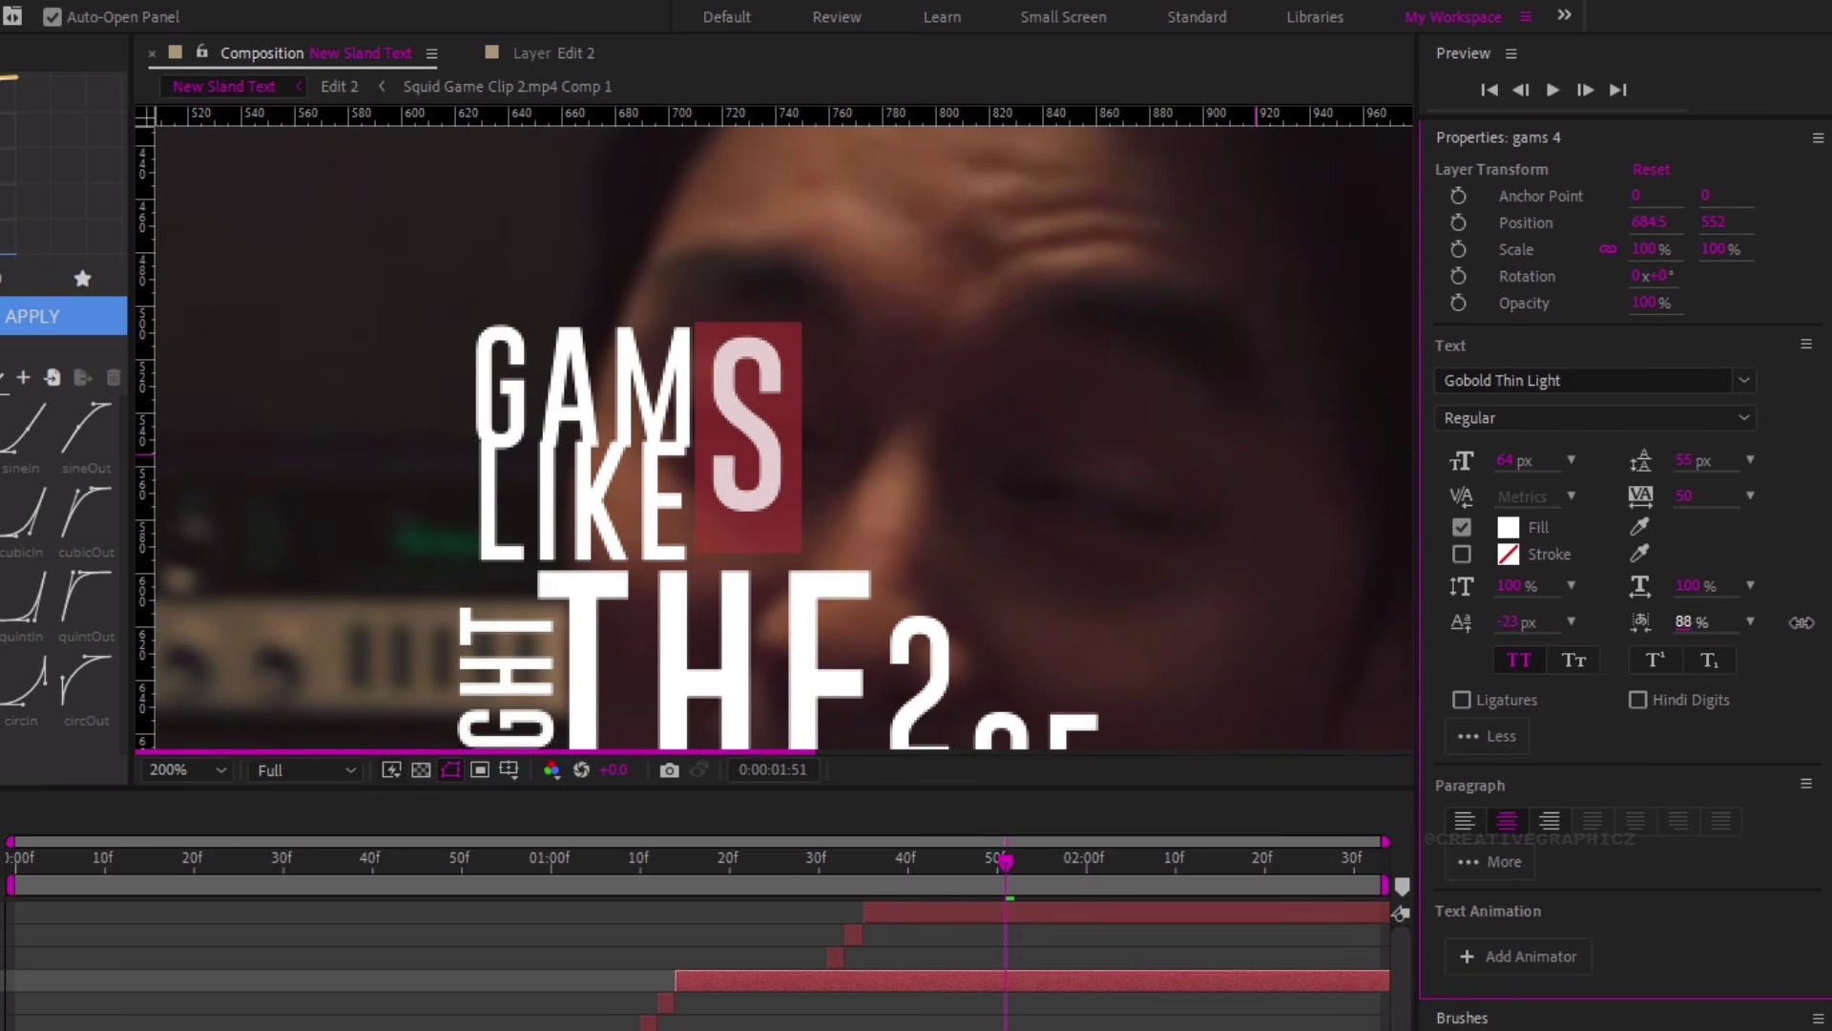
{"action": "left_click_drag", "start_coordinate": [1801, 622], "coordinate": [1722, 627]}
{"action": "left_click_drag", "start_coordinate": [1238, 636], "coordinate": [1194, 635]}
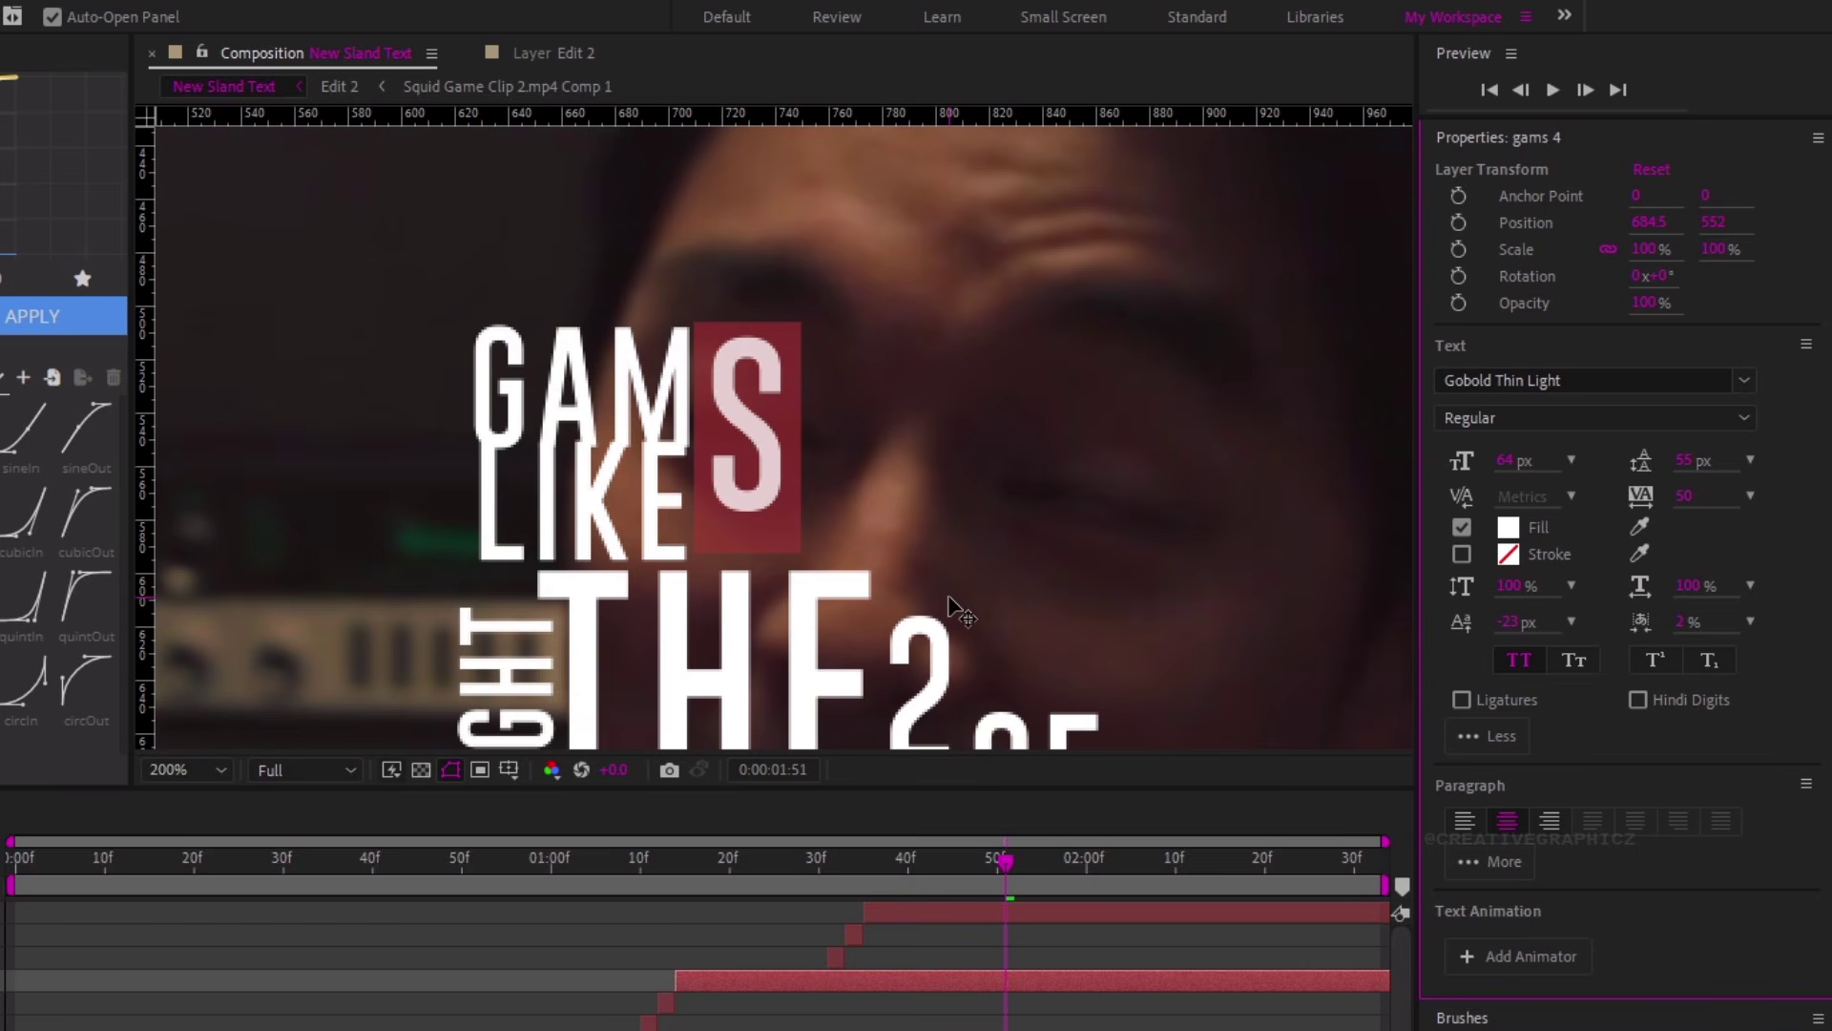
{"action": "mouse_move", "coordinate": [959, 611]}
{"action": "left_mouse_down"}
{"action": "mouse_move", "coordinate": [940, 614]}
{"action": "mouse_move", "coordinate": [959, 611]}
{"action": "left_mouse_up"}
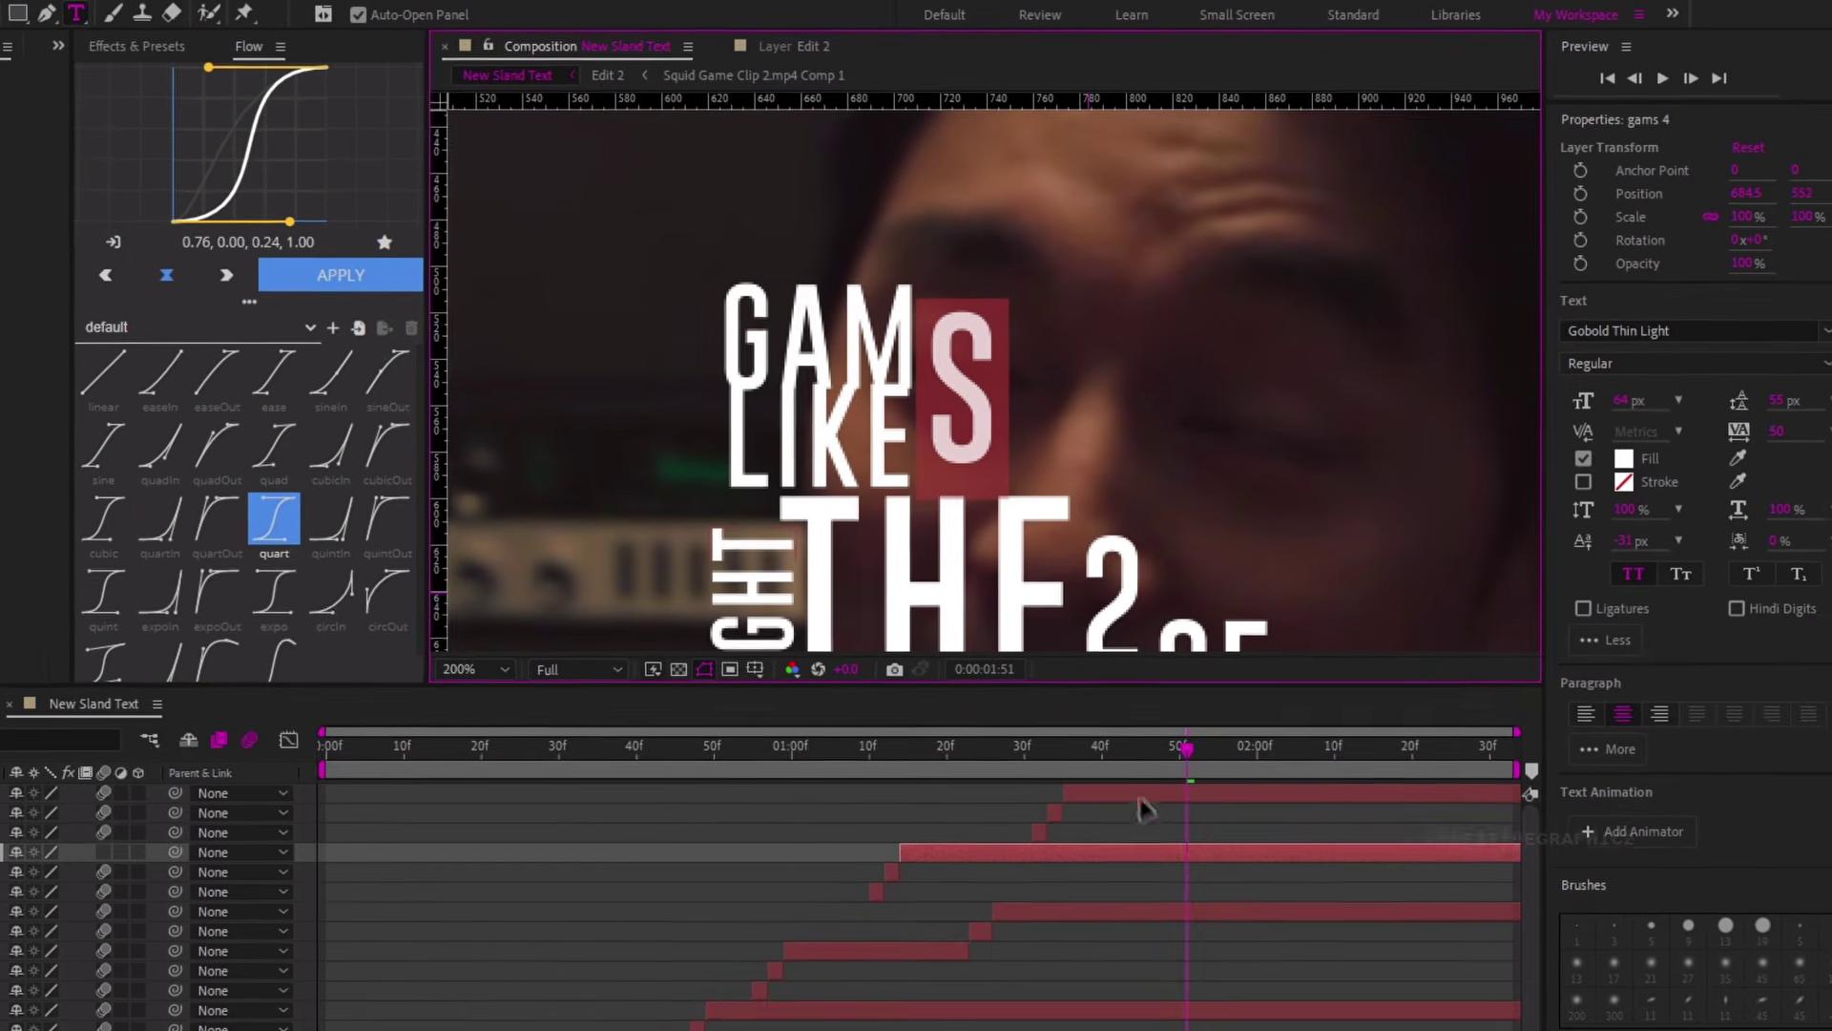
Play back the composition from the start to check how the words around THE appear
{"action": "left_click", "coordinate": [519, 859]}
{"action": "key", "text": "slash"}
{"action": "key", "text": "space"}
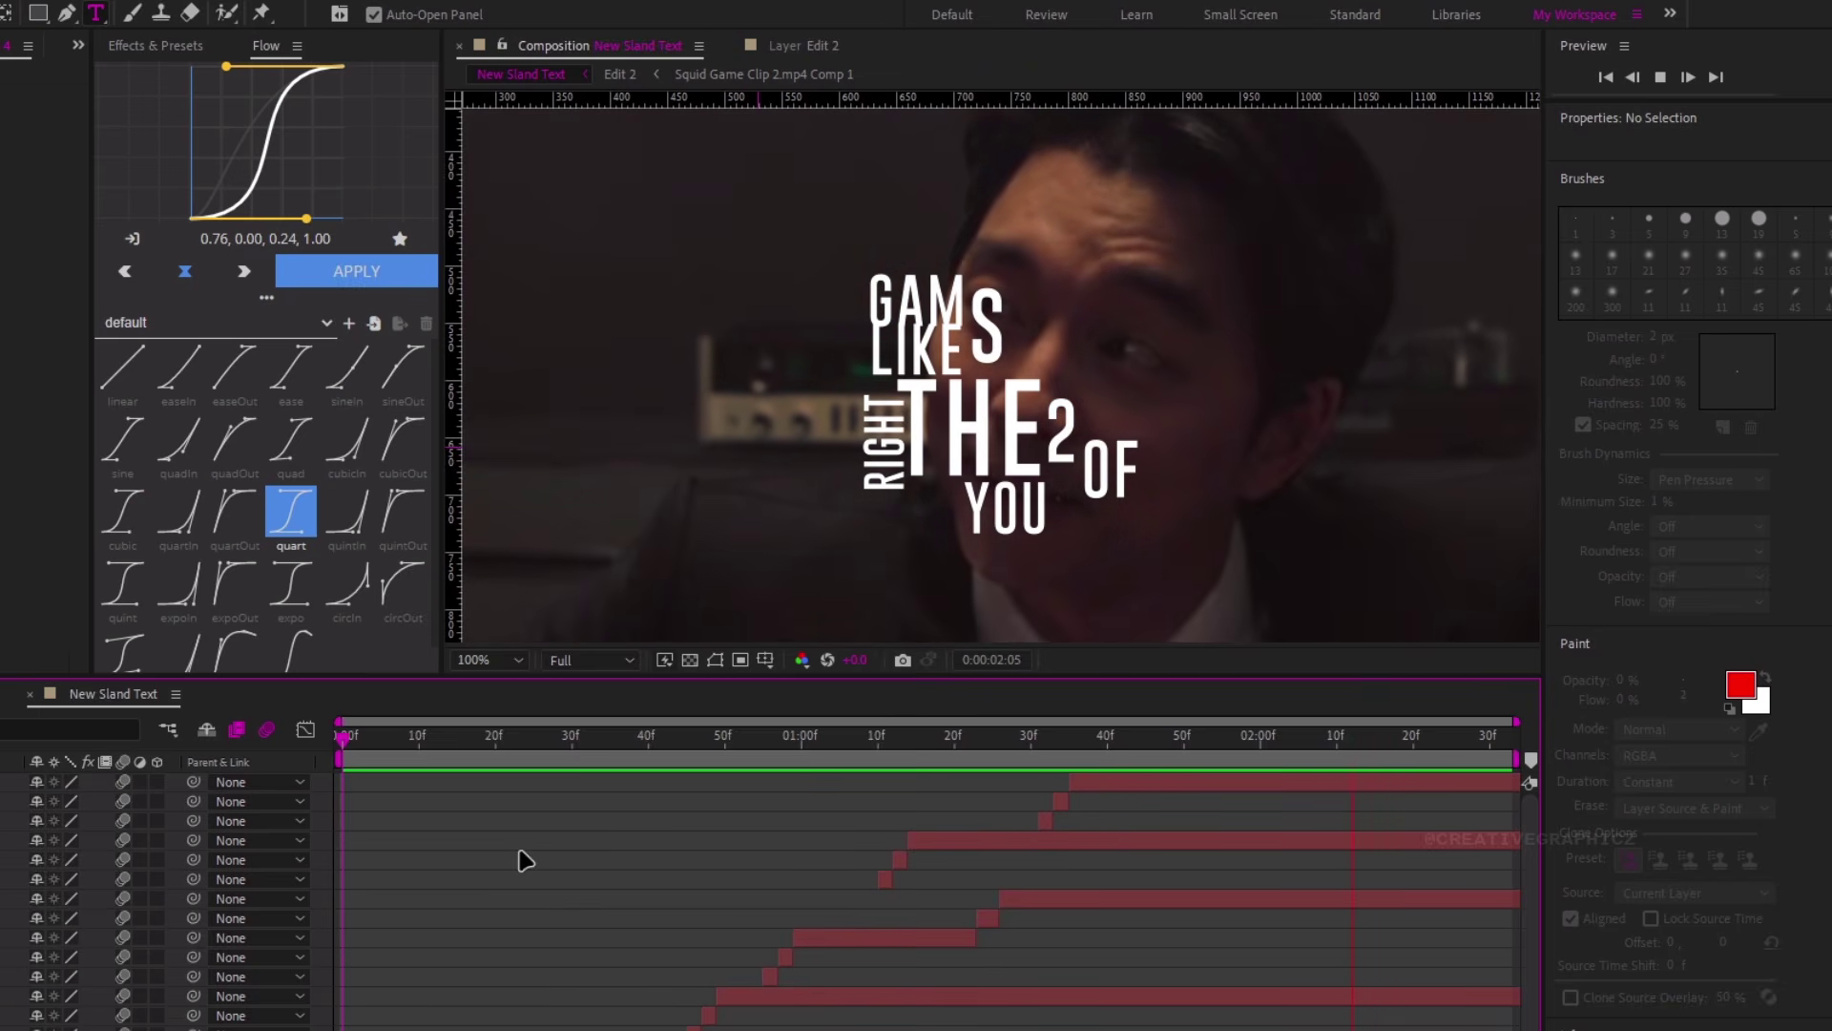
{"action": "key", "text": "space"}
Pre-compose all the word layers above Edit 2 as Pre-comp 1, moving all attributes into the new composition
{"action": "scroll", "coordinate": [642, 839], "scroll_direction": "down", "scroll_amount": 4}
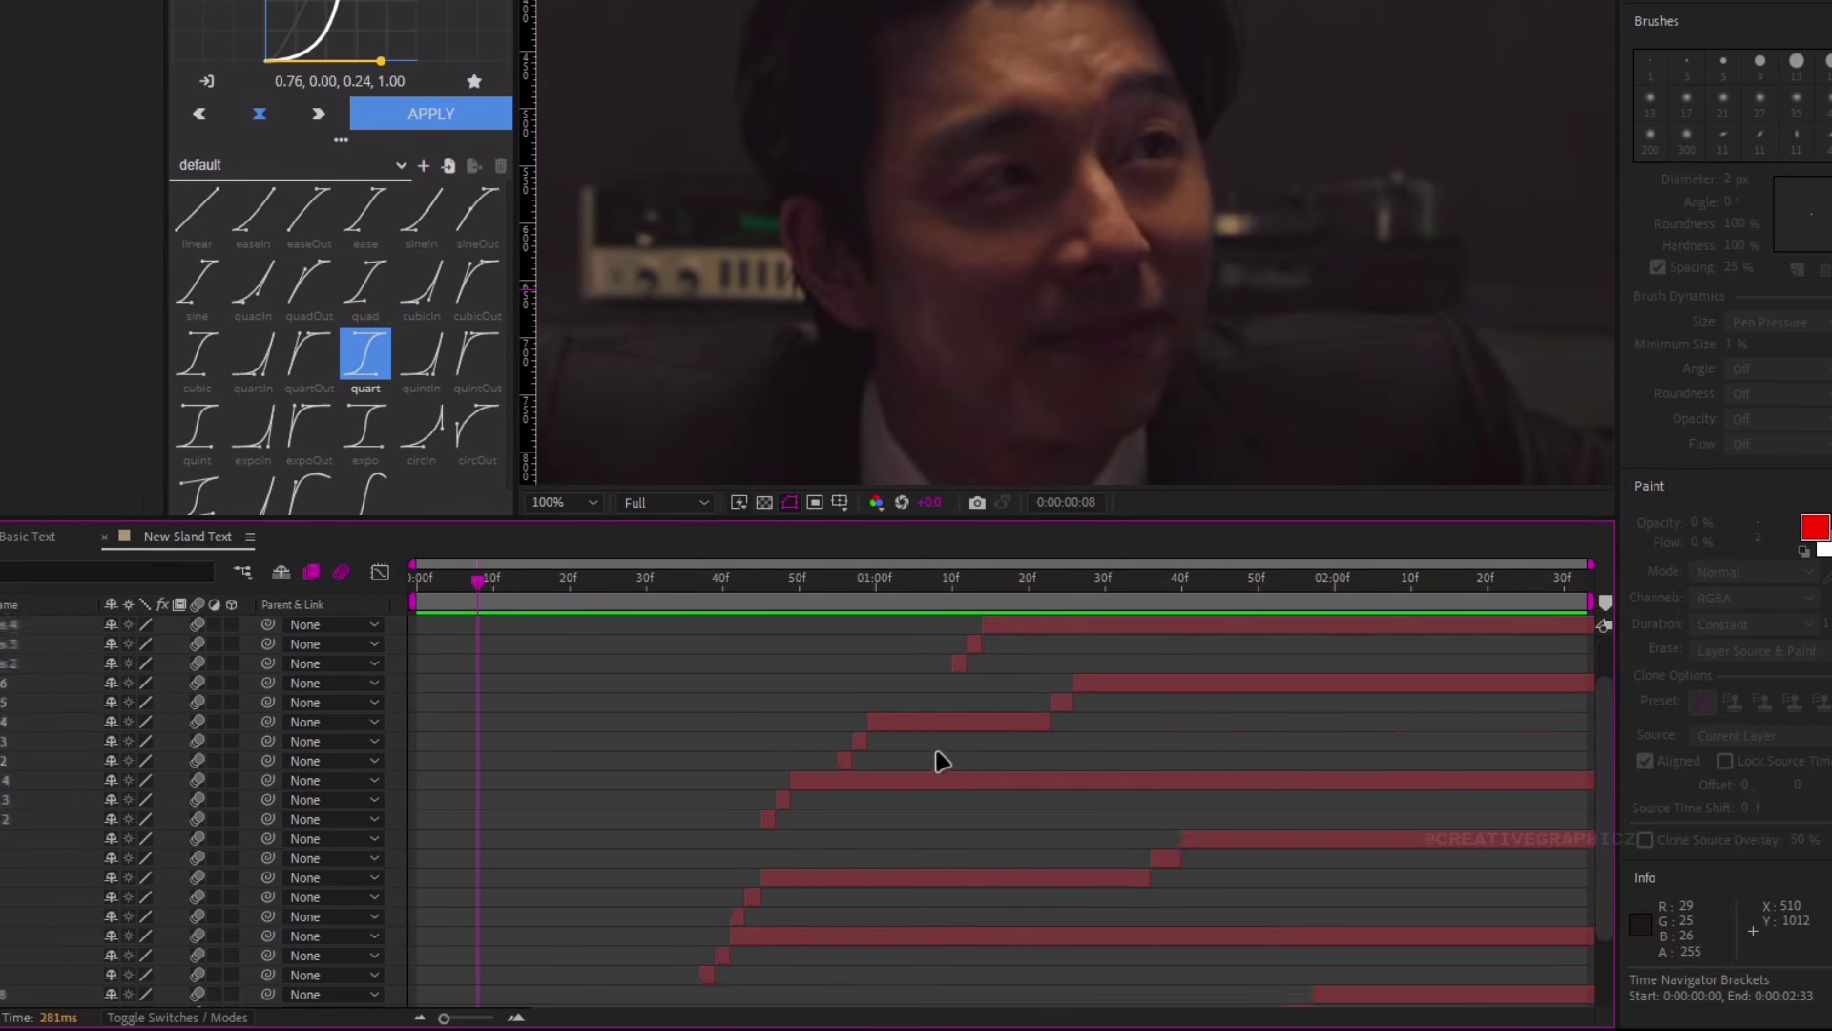
{"action": "left_click", "coordinate": [635, 983]}
{"action": "scroll", "coordinate": [871, 741], "scroll_direction": "up", "scroll_amount": 4}
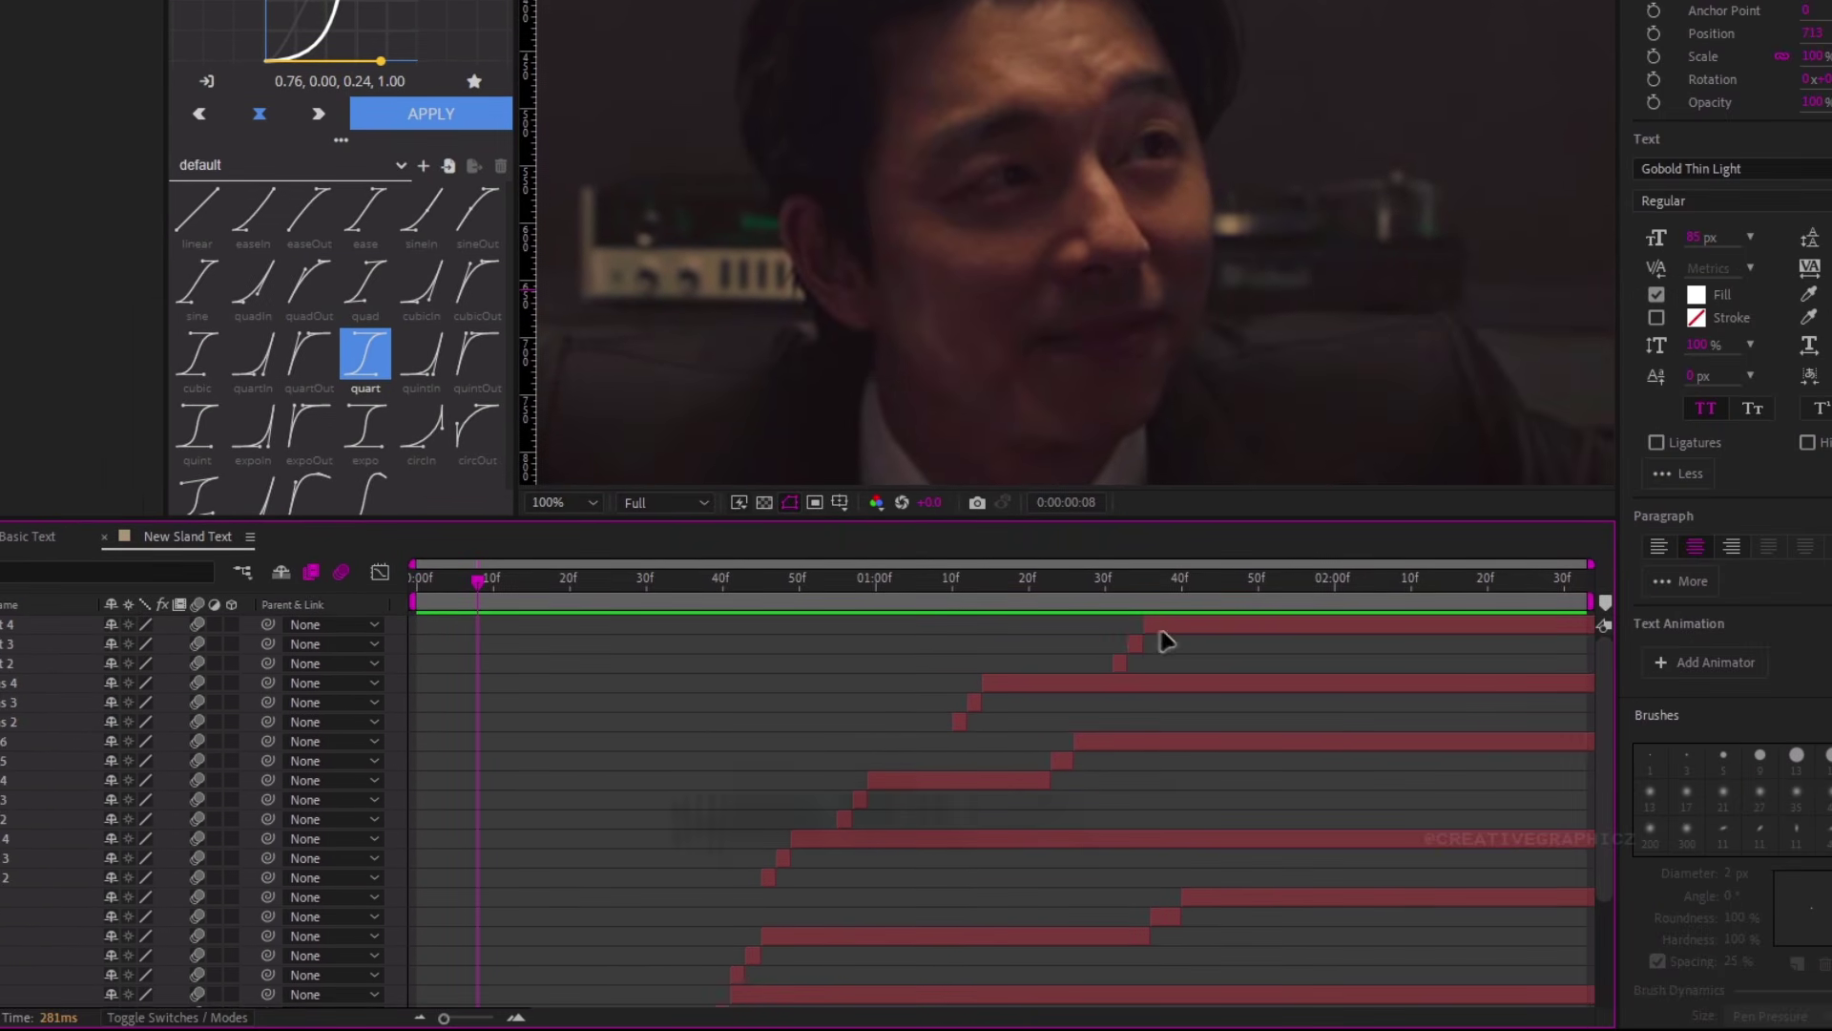
{"action": "left_click", "coordinate": [1178, 630], "text": "shift"}
{"action": "key", "text": "ctrl+shift+c"}
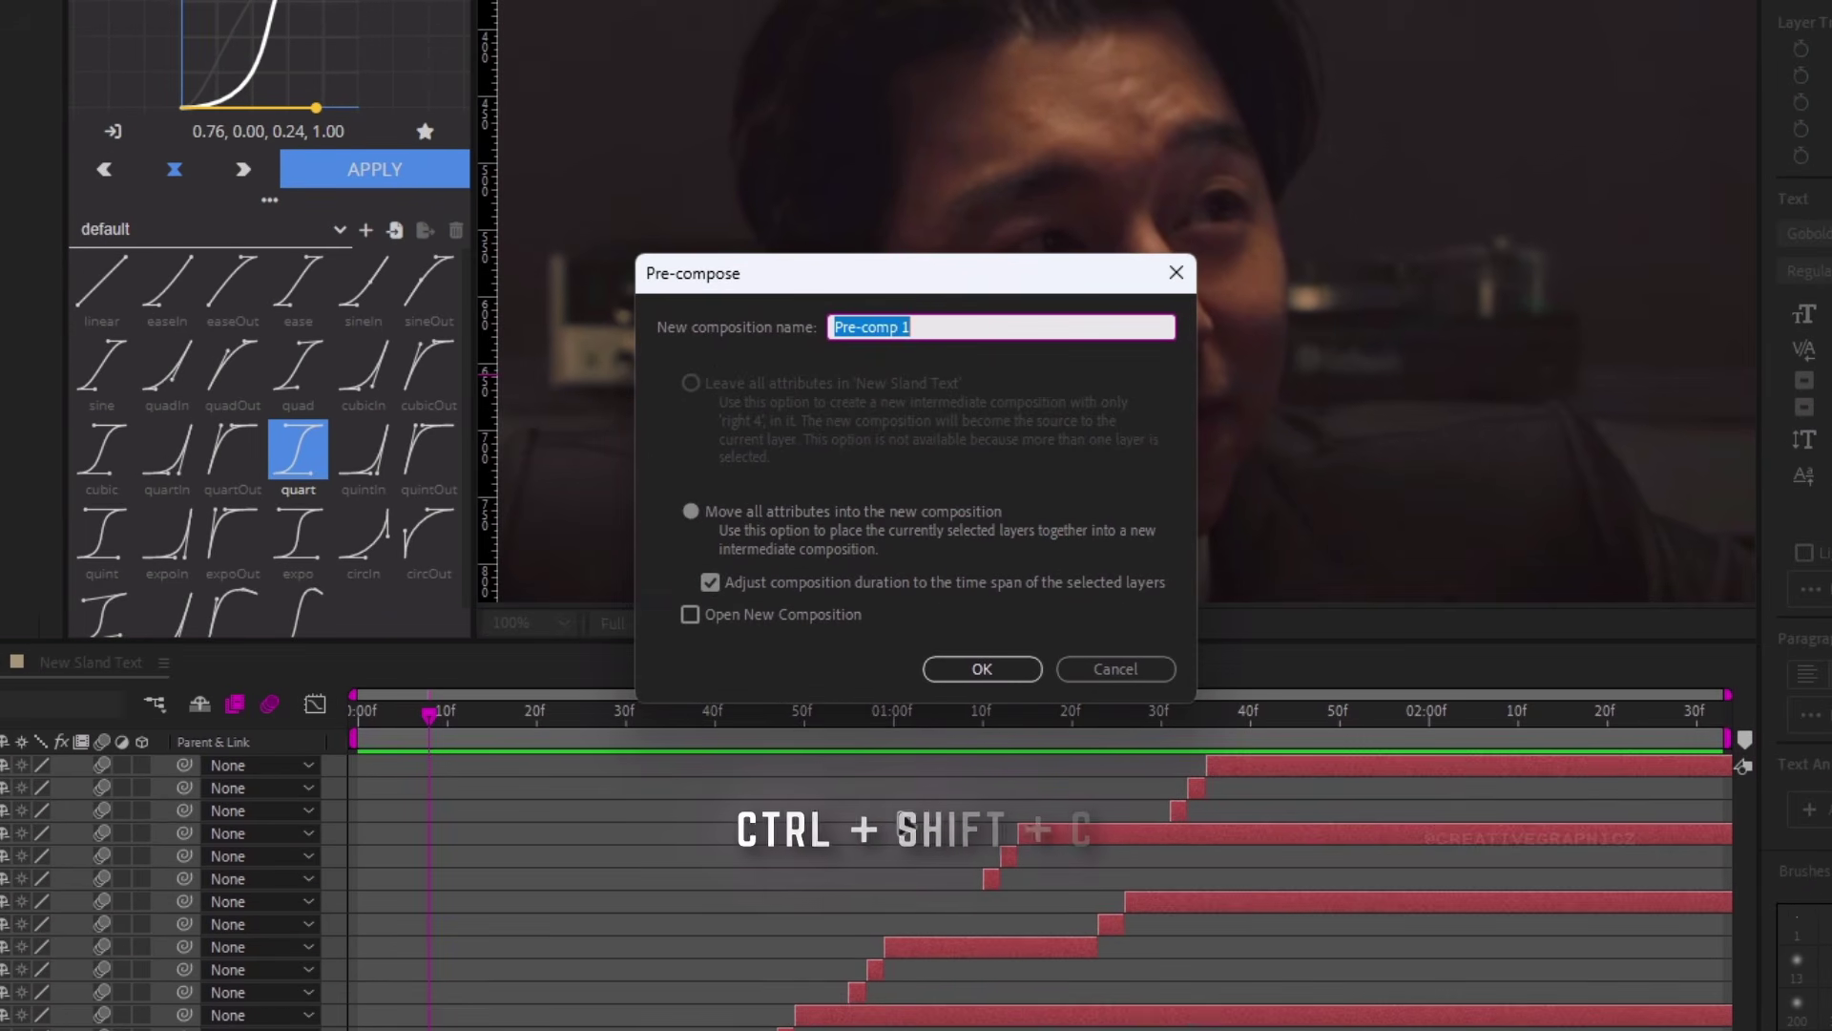
{"action": "key", "text": "Return"}
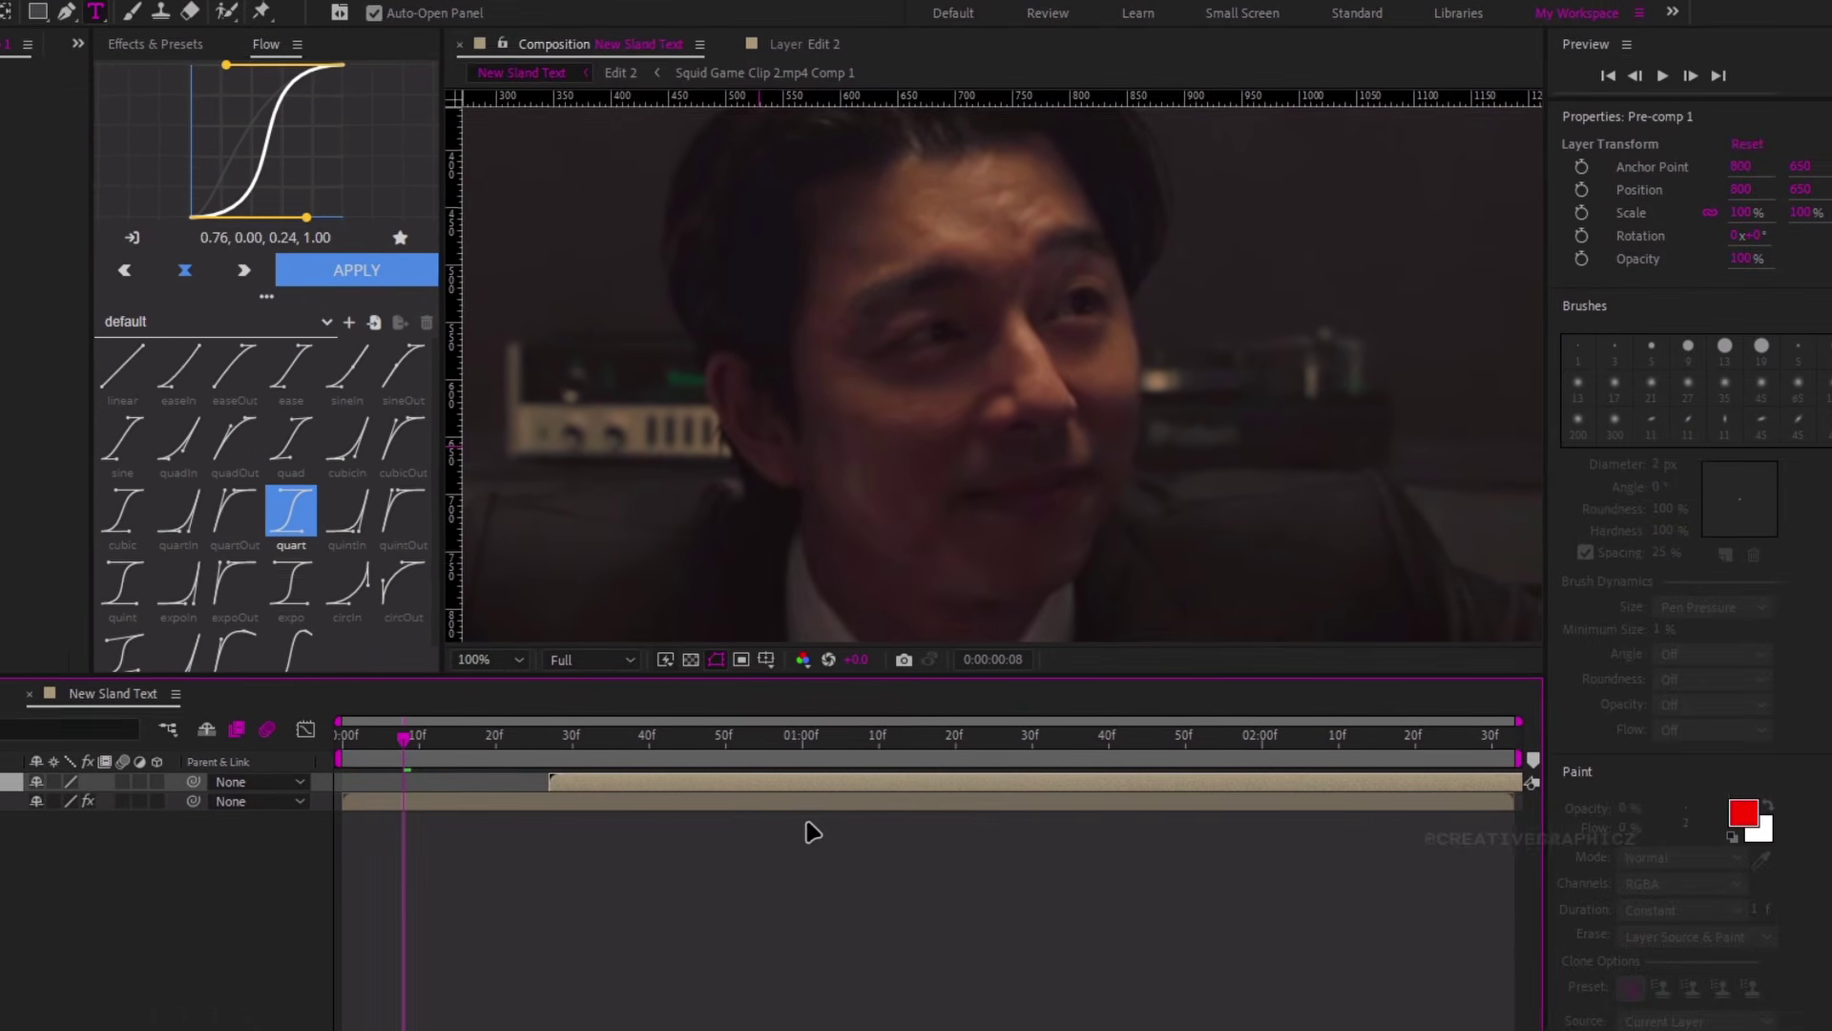
Go to 0:00:01:04, make Pre-comp 1 a 3D layer and move its words to the right beside the man's face
{"action": "left_click_drag", "start_coordinate": [760, 749], "coordinate": [1043, 742]}
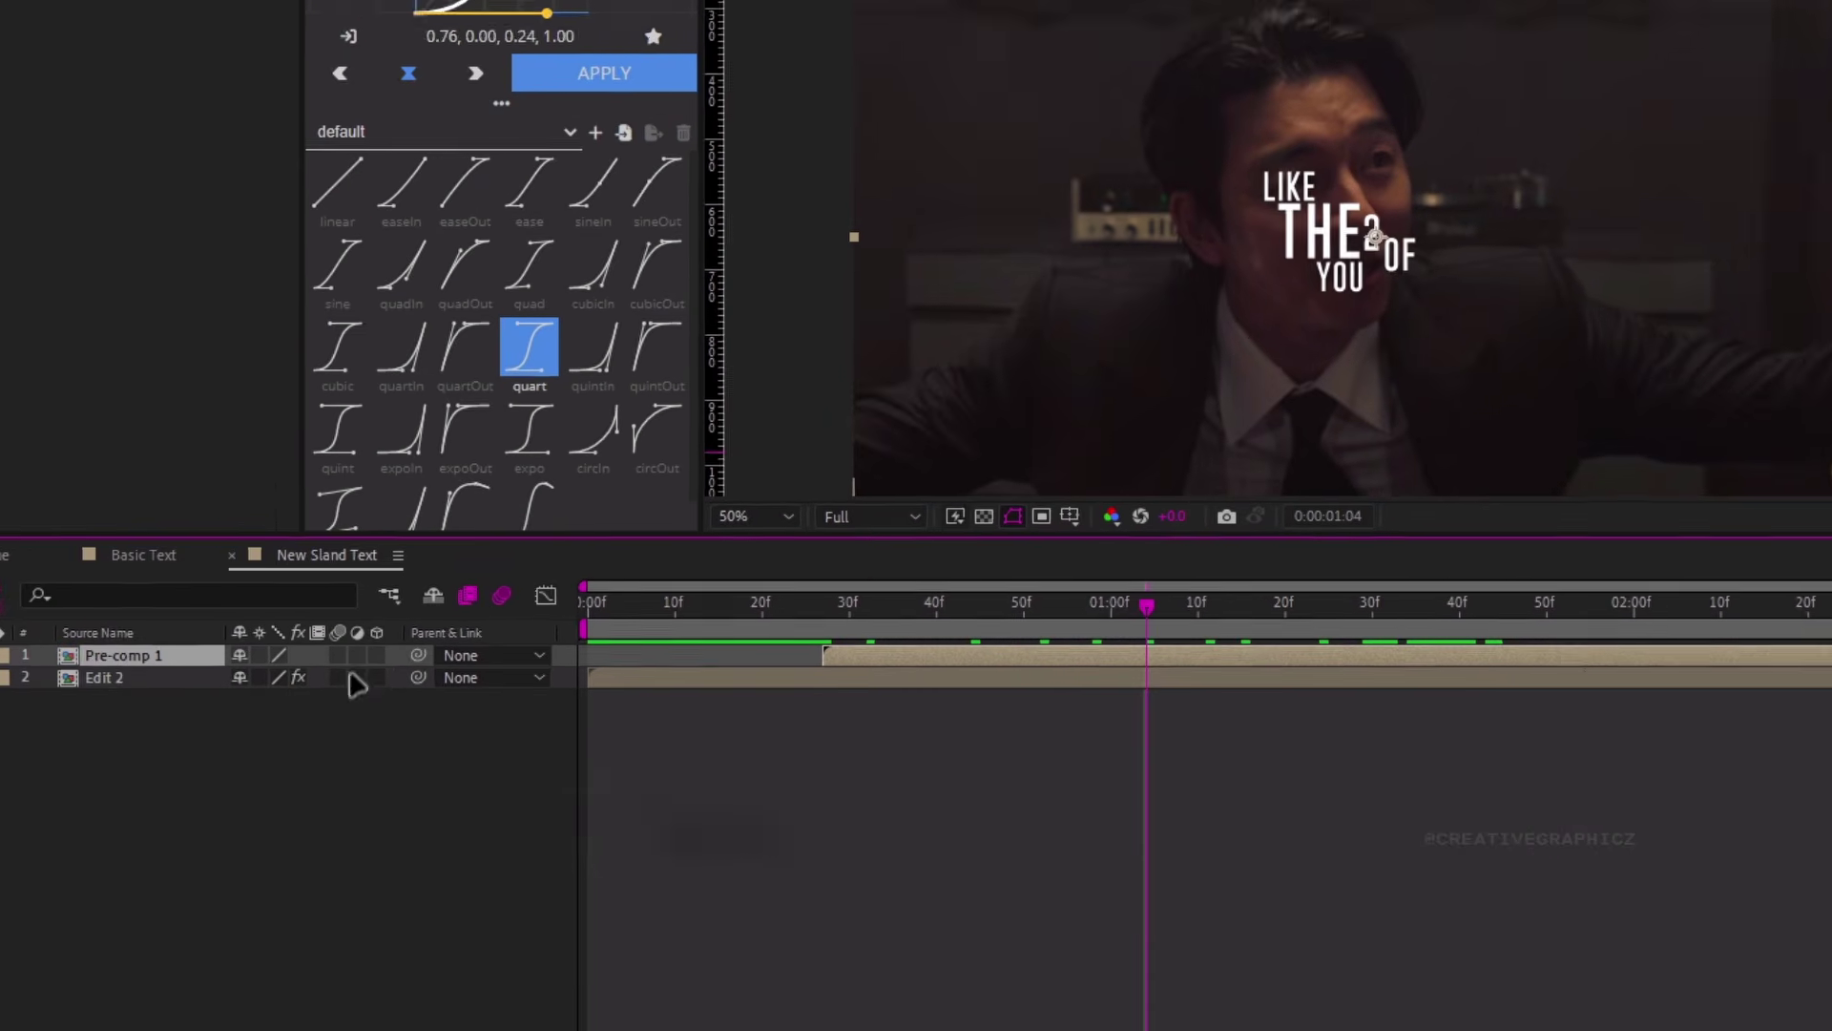
{"action": "left_click", "coordinate": [157, 782]}
{"action": "scroll", "coordinate": [1486, 384], "scroll_direction": "up", "scroll_amount": 2}
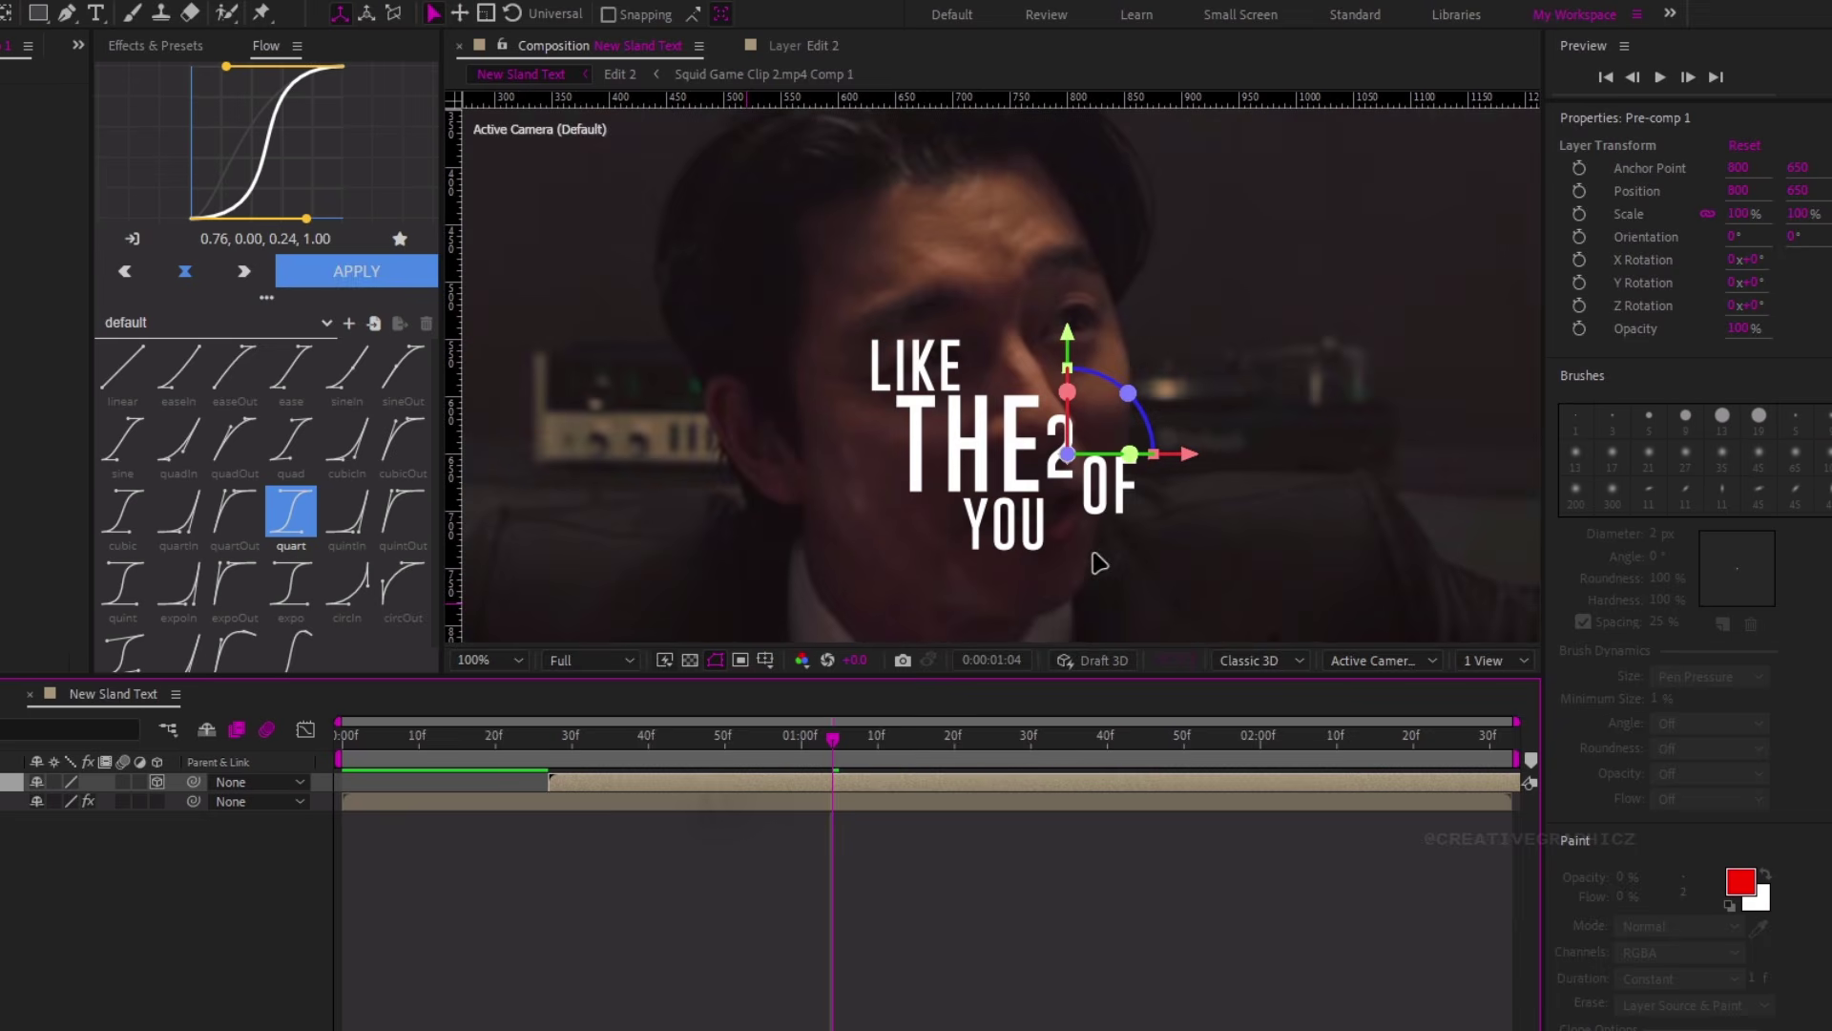
{"action": "left_click_drag", "start_coordinate": [859, 372], "coordinate": [1016, 426]}
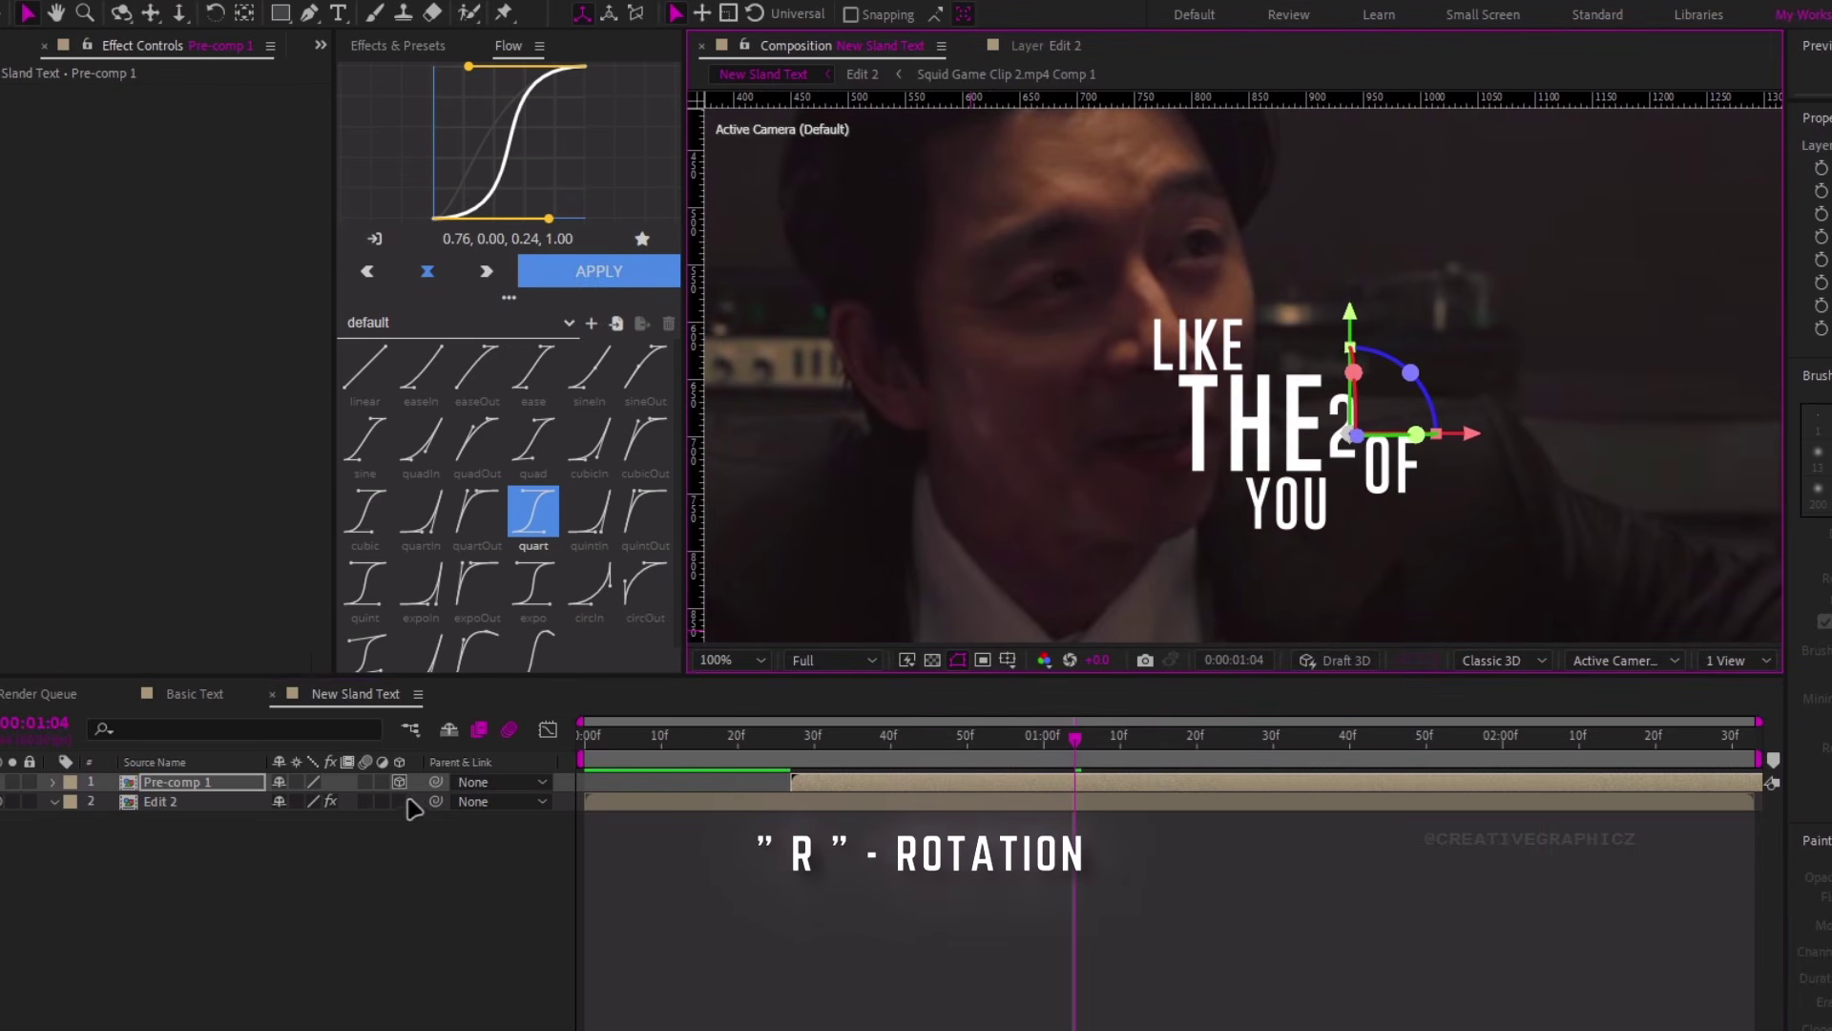
Set Pre-comp 1's orientation to 0°, 335°, 4° and reposition it to about 970, 705
{"action": "key", "text": "r"}
{"action": "left_click_drag", "start_coordinate": [307, 800], "coordinate": [352, 801]}
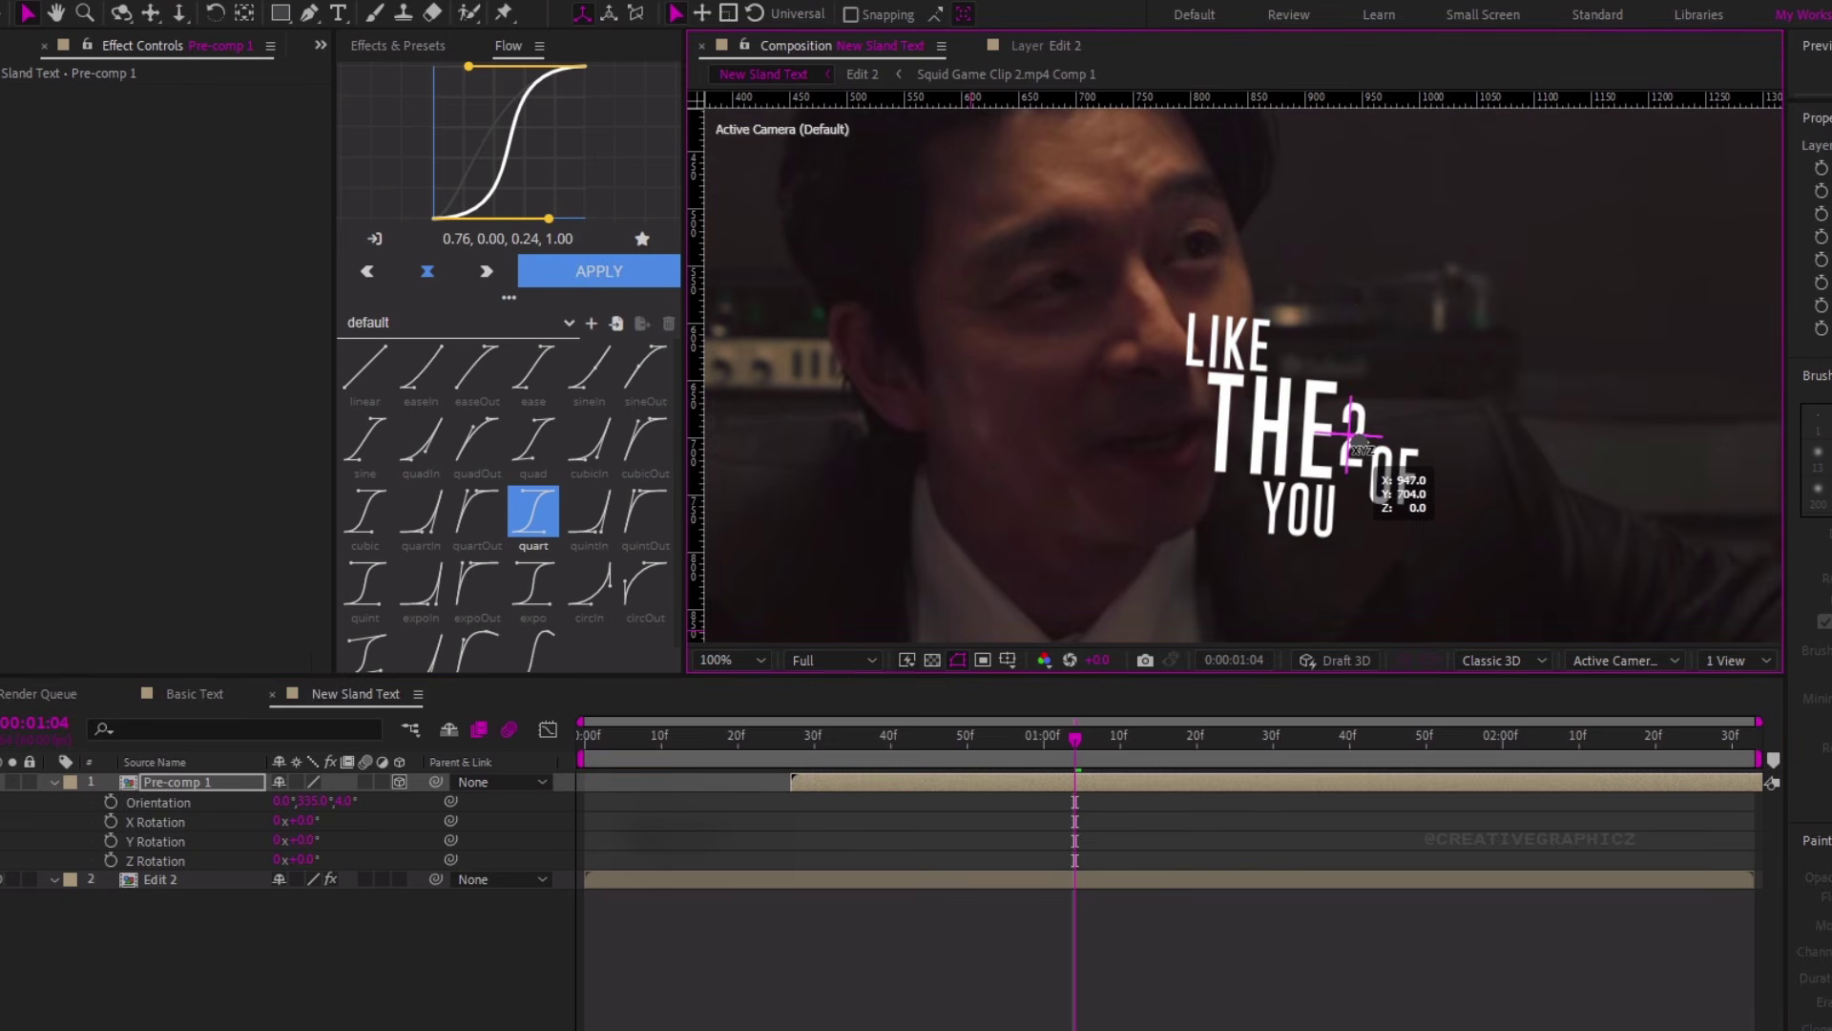
{"action": "left_click_drag", "start_coordinate": [1353, 437], "coordinate": [1357, 437]}
{"action": "left_click", "coordinate": [1114, 803]}
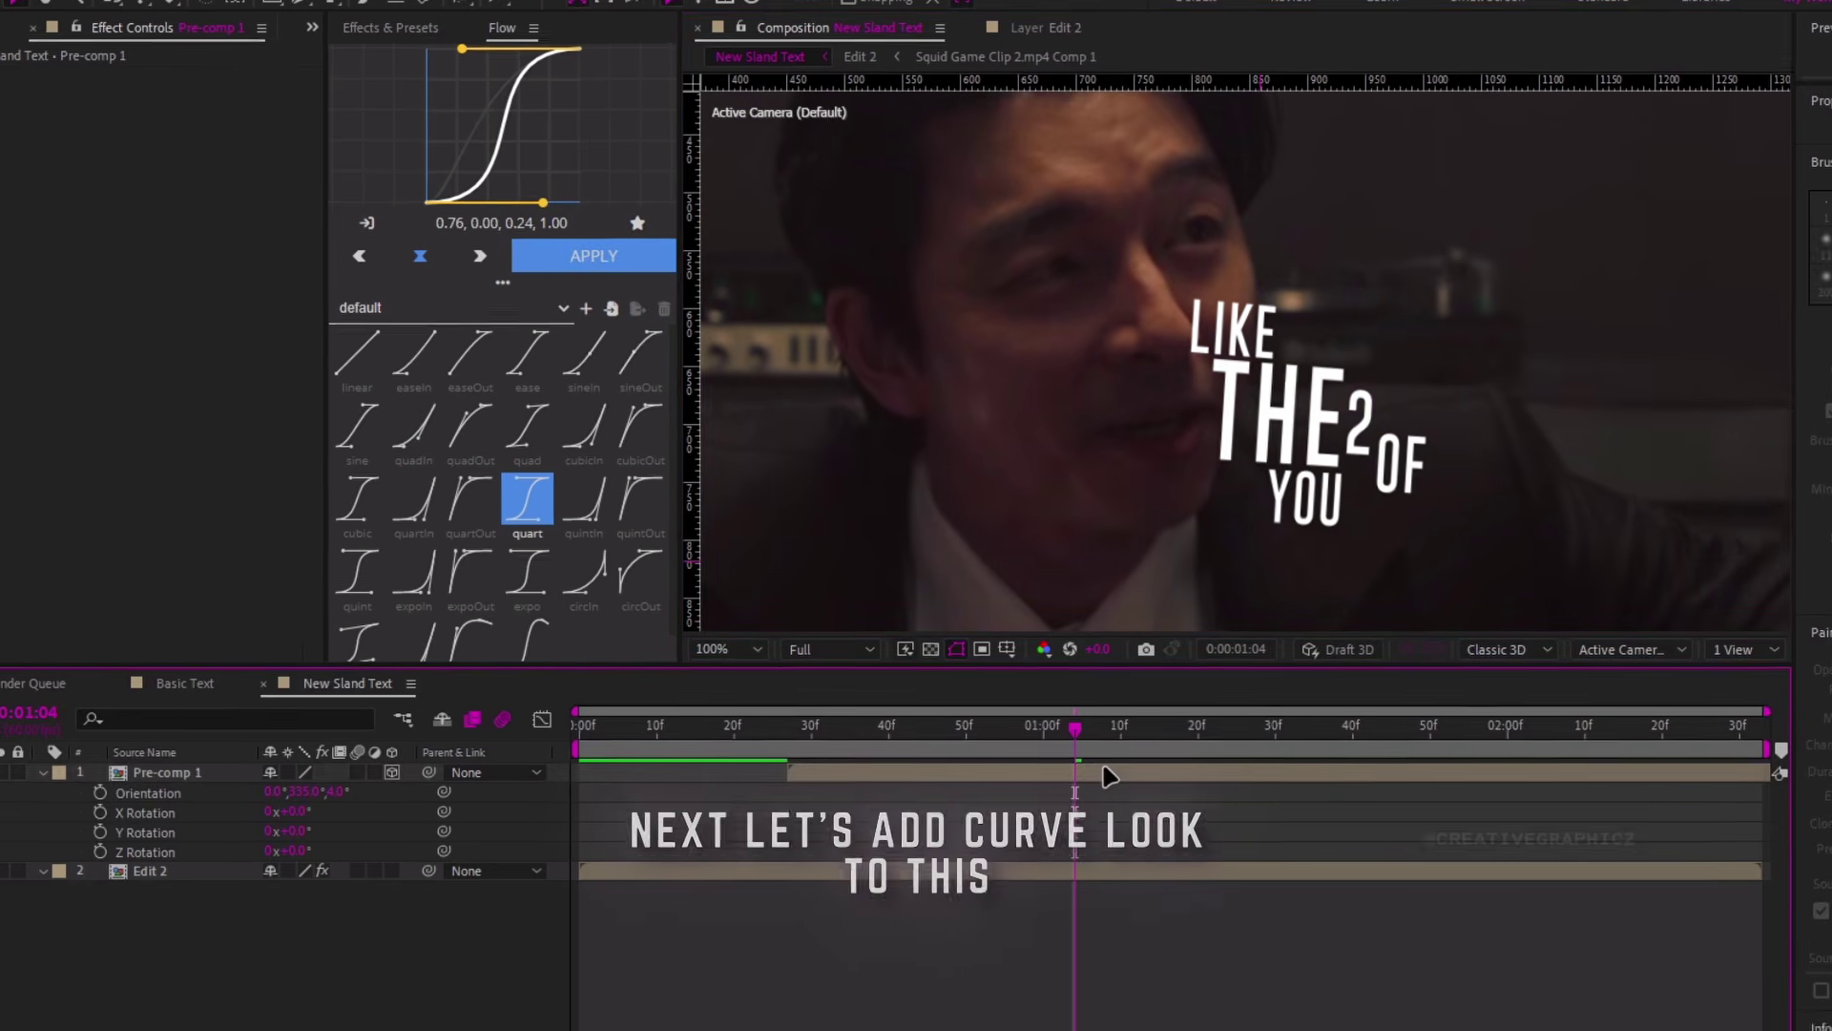
Apply Optics Compensation to Pre-comp 1 with a Field Of View of 115
{"action": "left_click", "coordinate": [1107, 775]}
{"action": "key", "text": "ctrl+space"}
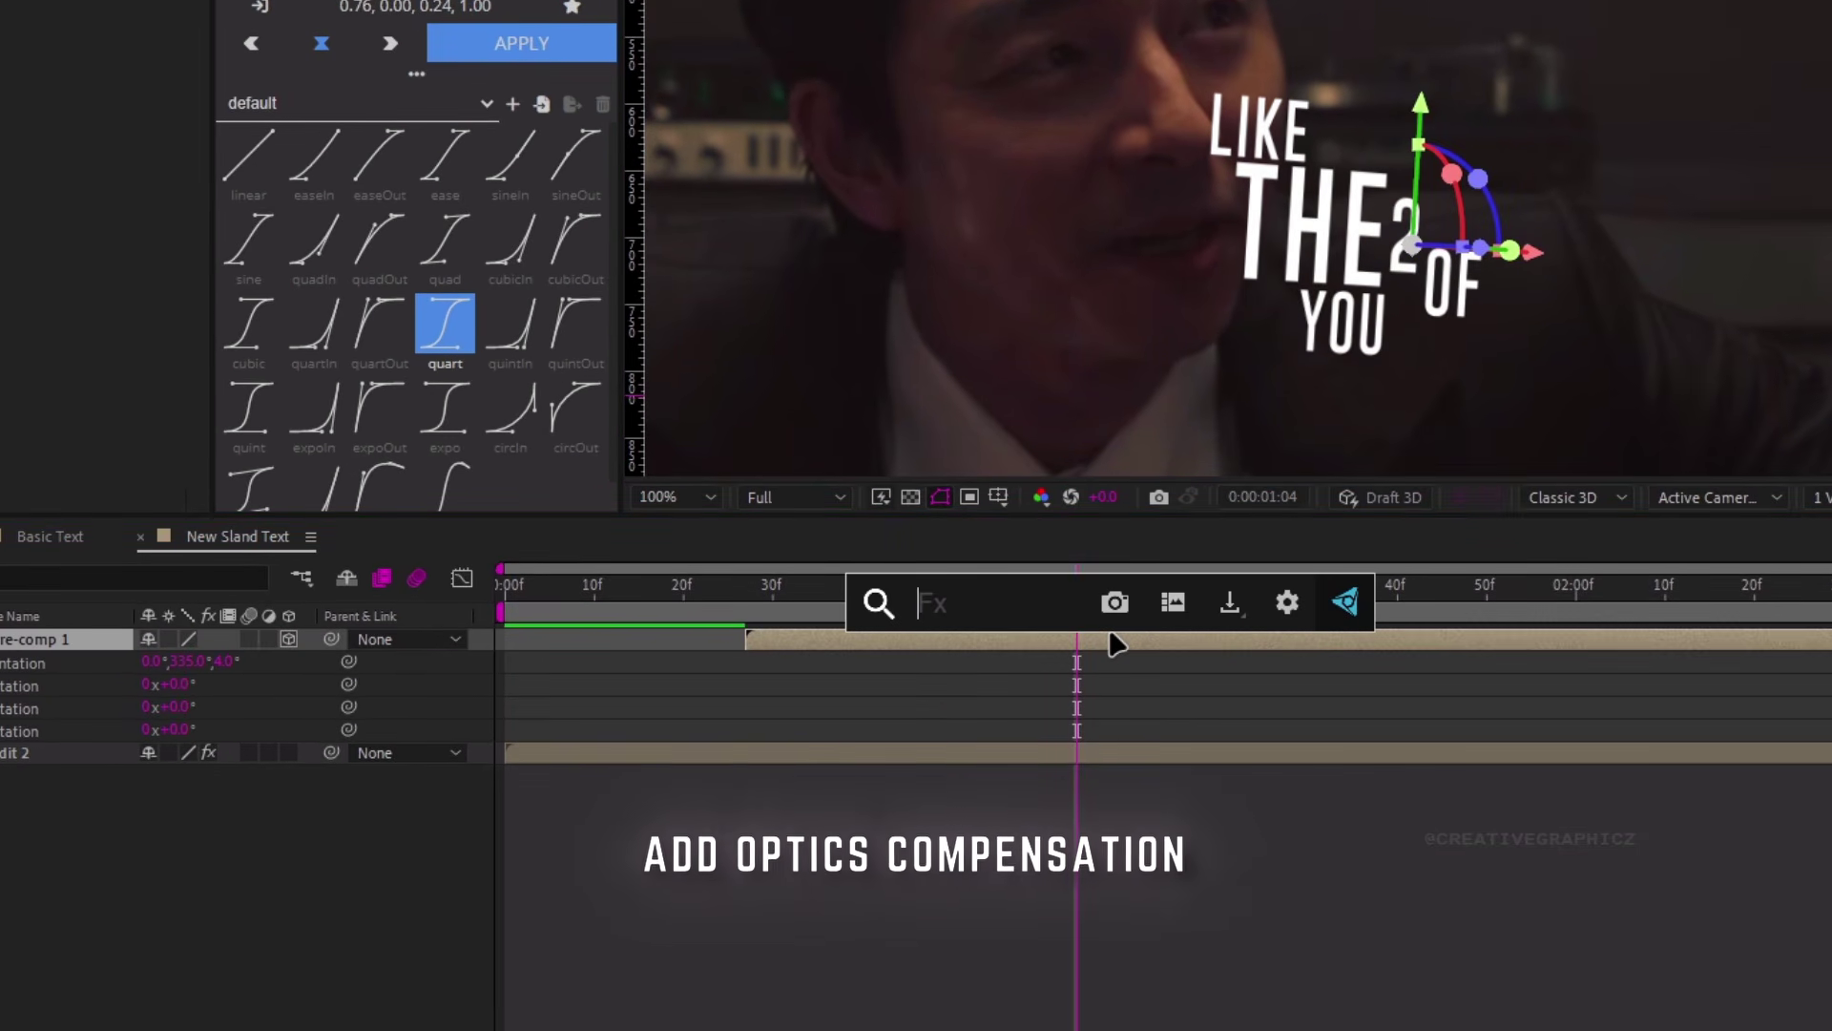
{"action": "type", "text": "opti"}
{"action": "key", "text": "Return"}
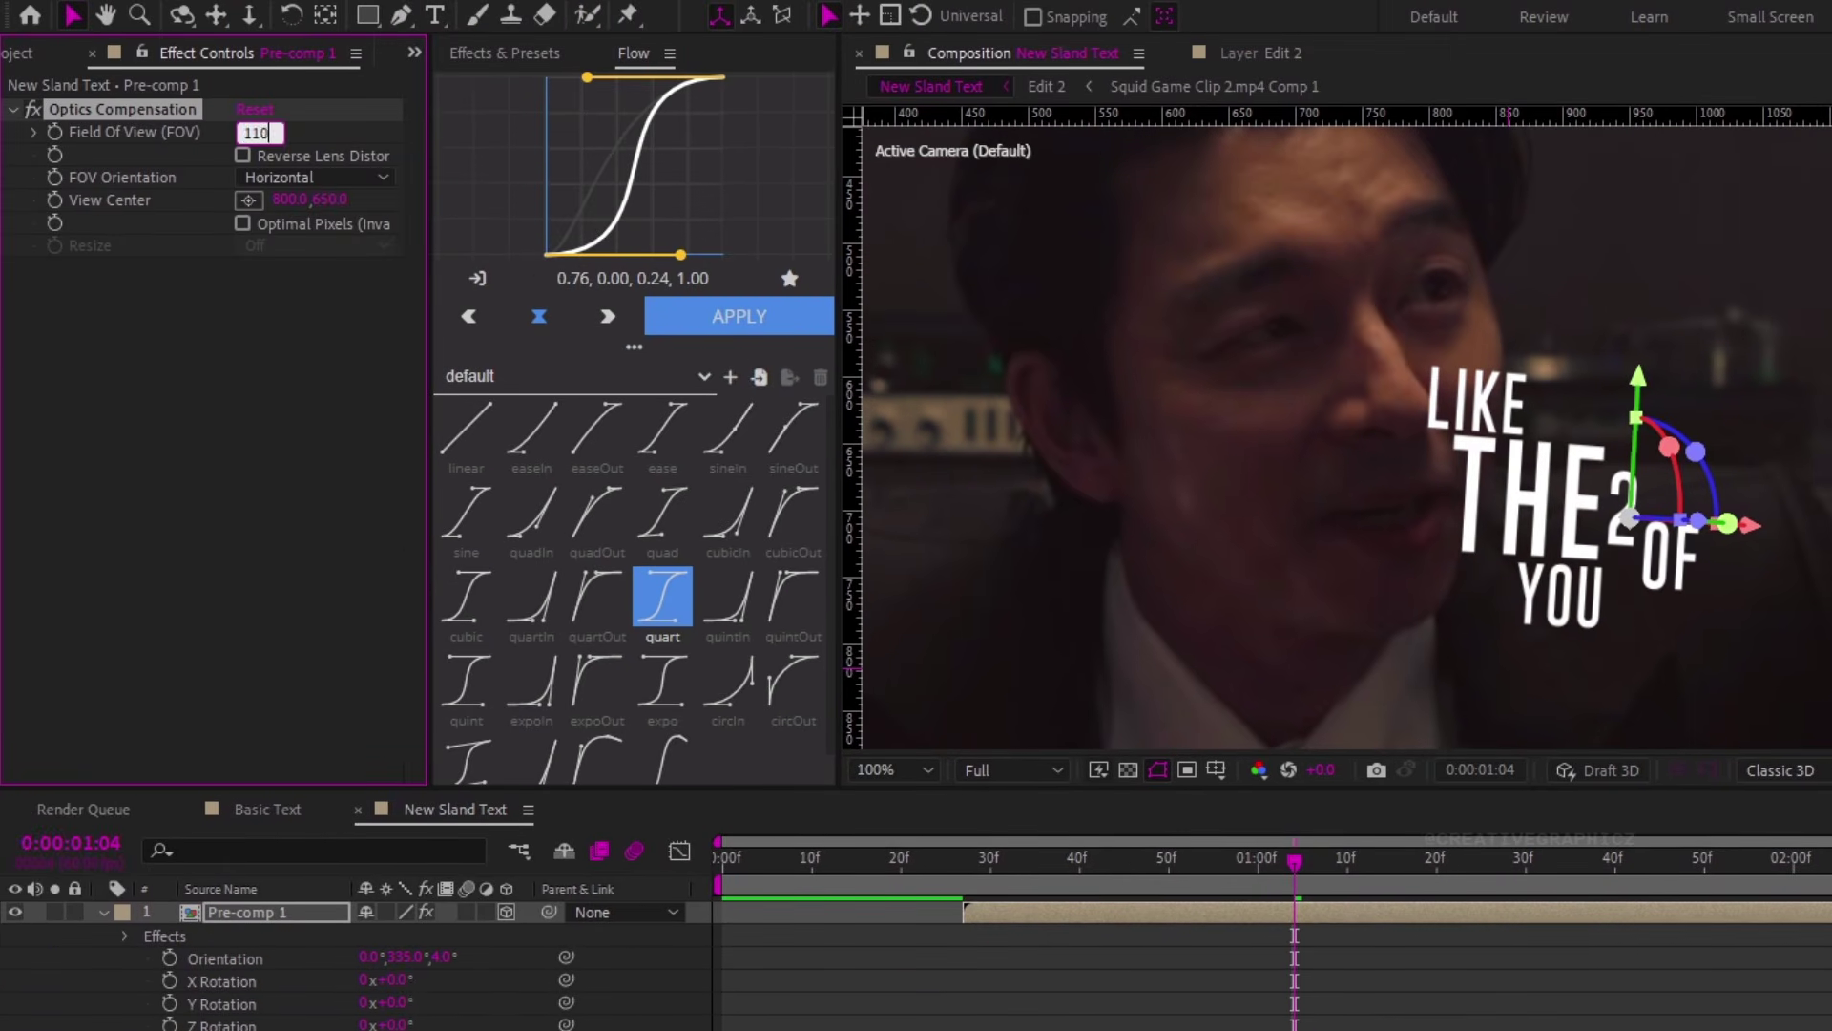
{"action": "type", "text": "110"}
{"action": "key", "text": "Return"}
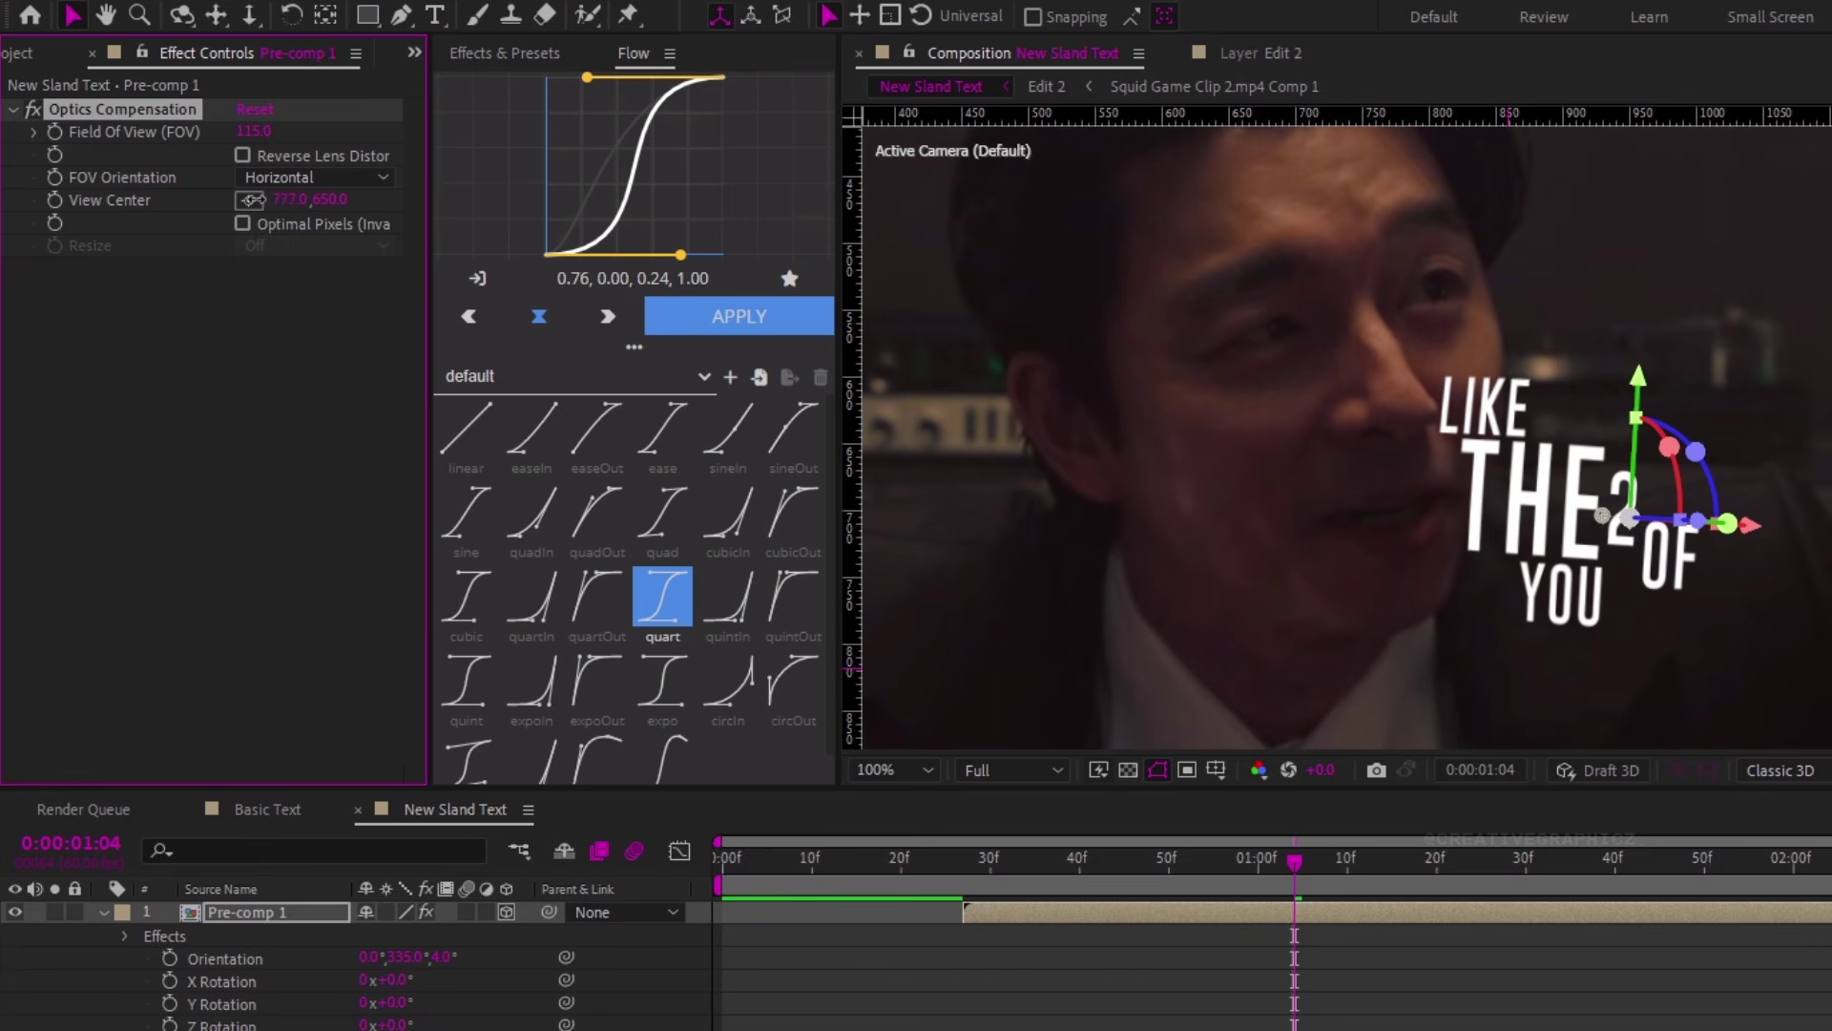
Set the Optics Compensation View Center to 575, 654.5 and its Field Of View to 116.9
{"action": "left_click_drag", "start_coordinate": [253, 199], "coordinate": [151, 213]}
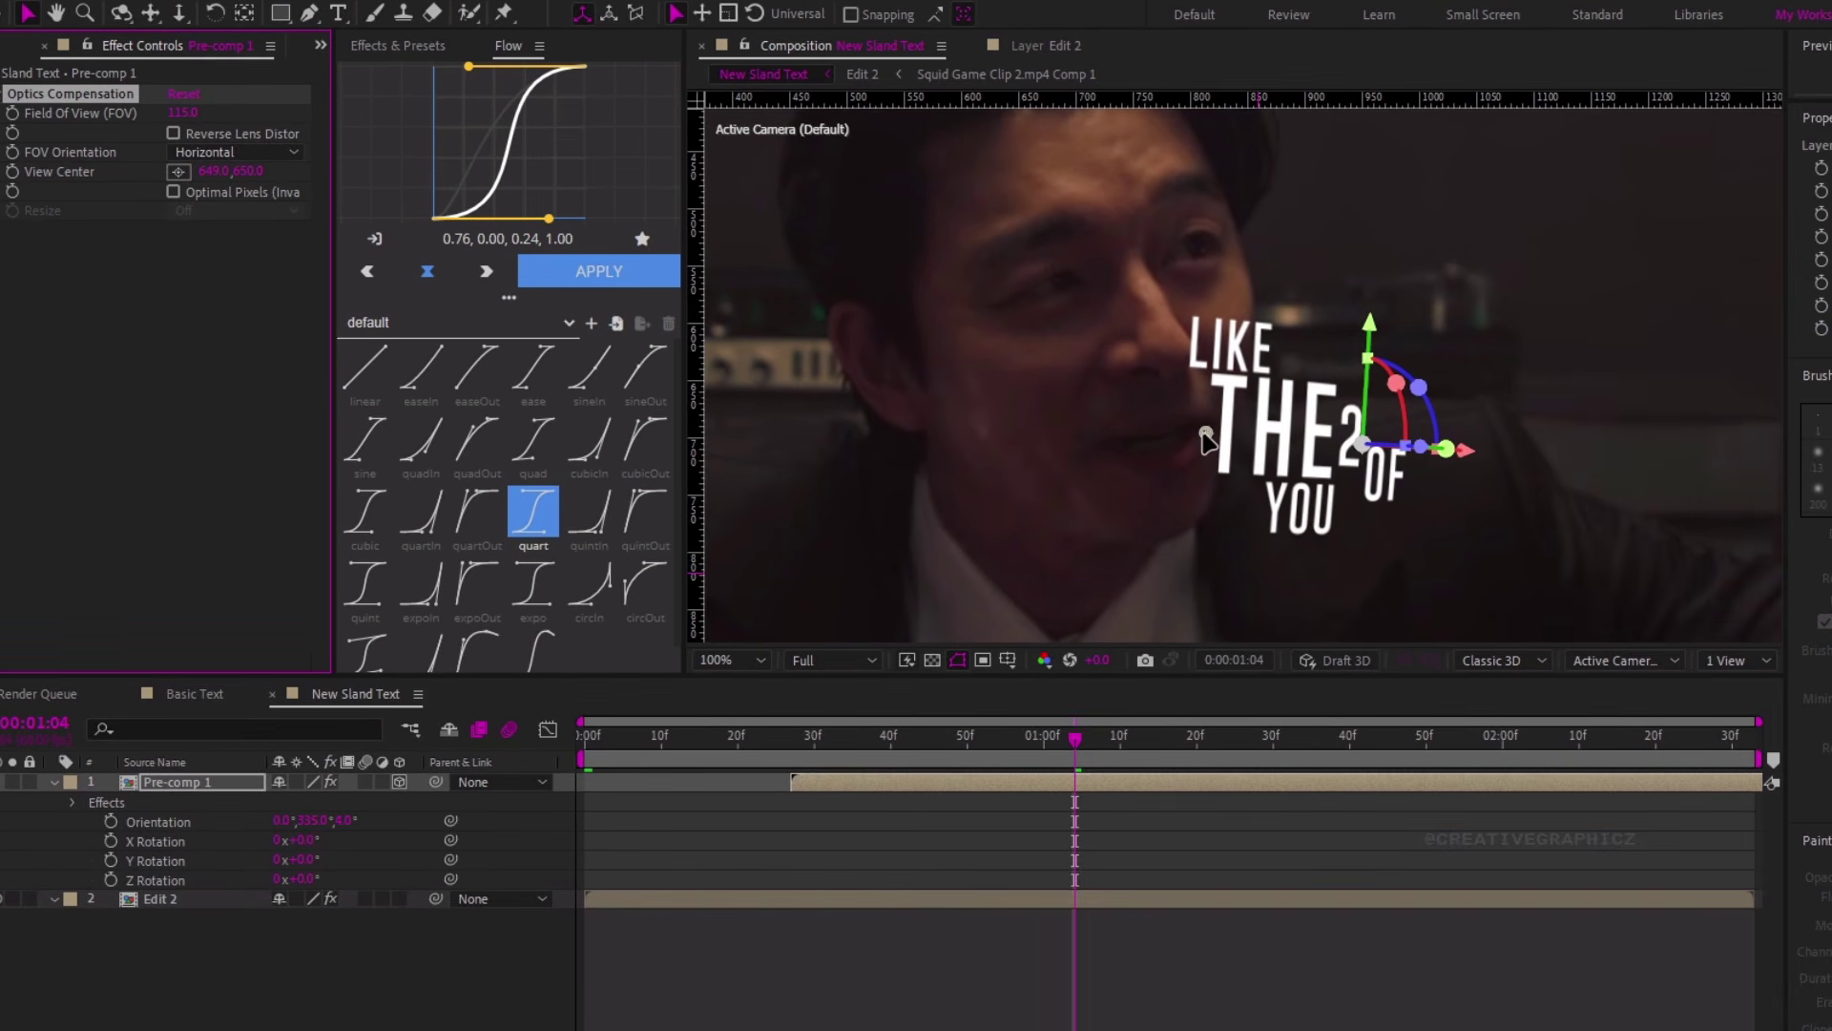
{"action": "left_click_drag", "start_coordinate": [1447, 511], "coordinate": [1379, 511]}
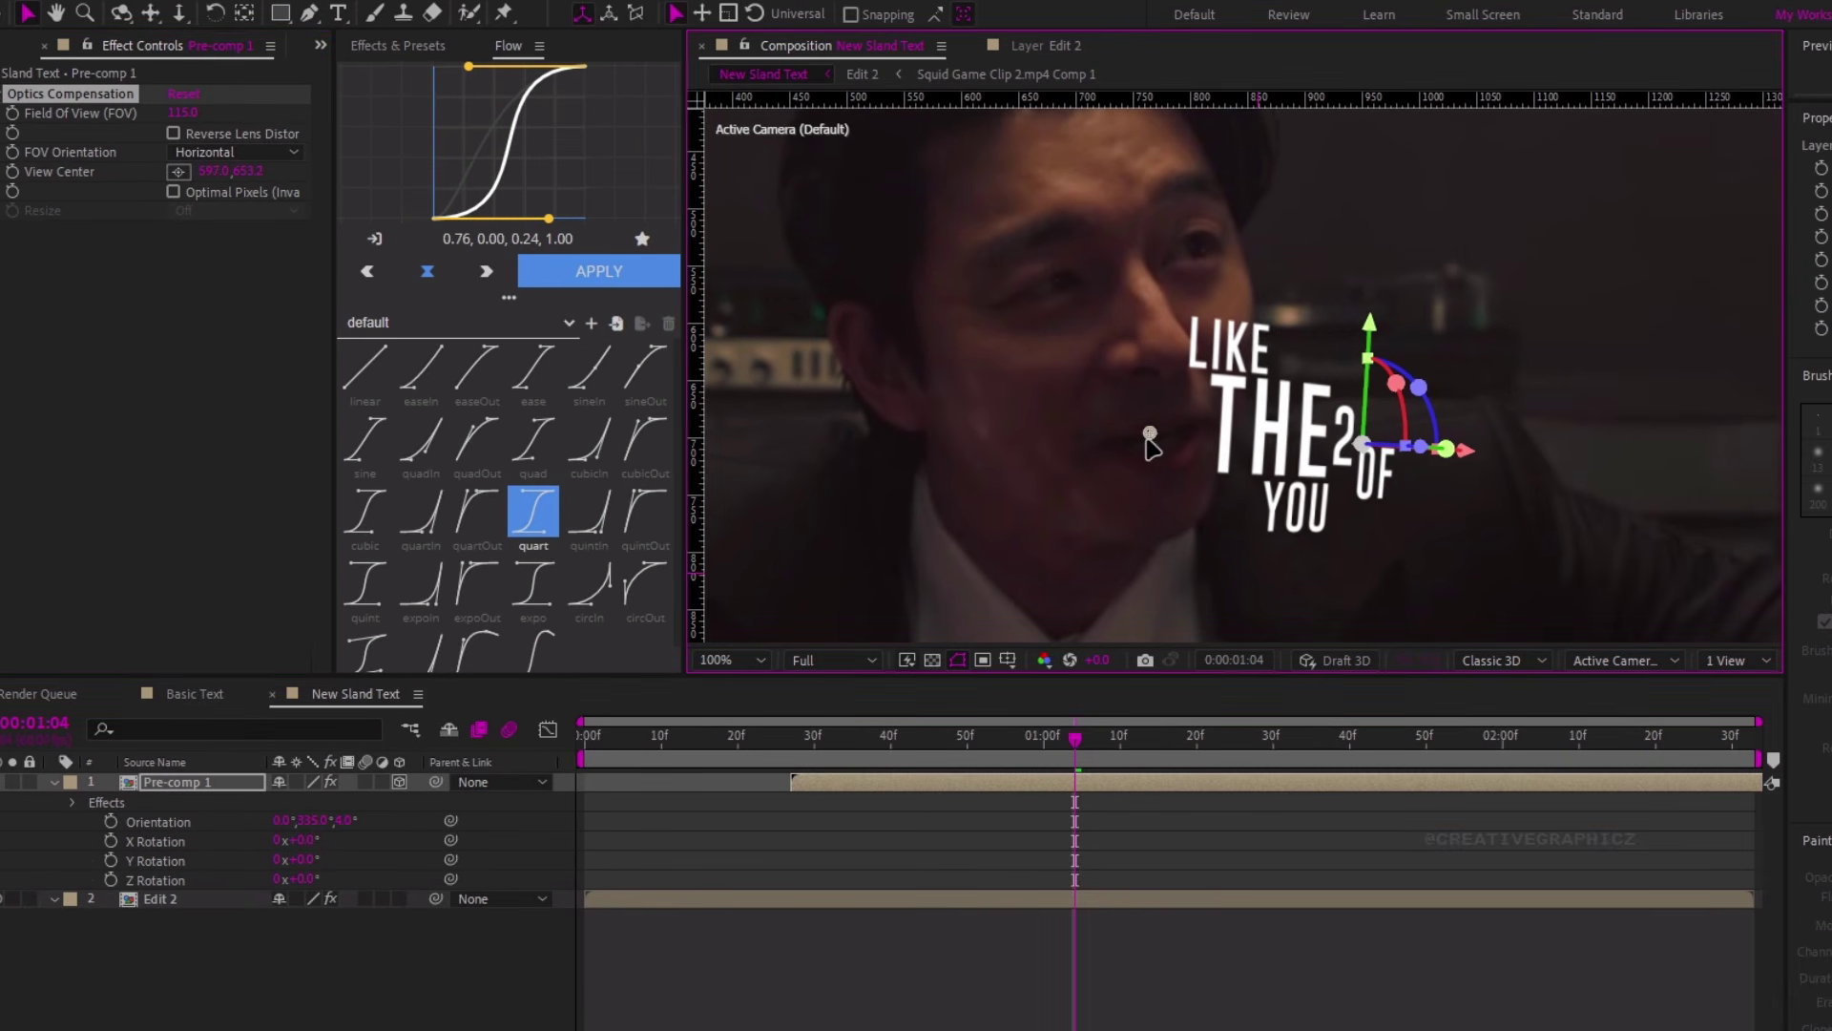
{"action": "mouse_move", "coordinate": [1150, 441]}
{"action": "left_mouse_down"}
{"action": "mouse_move", "coordinate": [1198, 426]}
{"action": "mouse_move", "coordinate": [1153, 392]}
{"action": "mouse_move", "coordinate": [1126, 440]}
{"action": "left_mouse_up"}
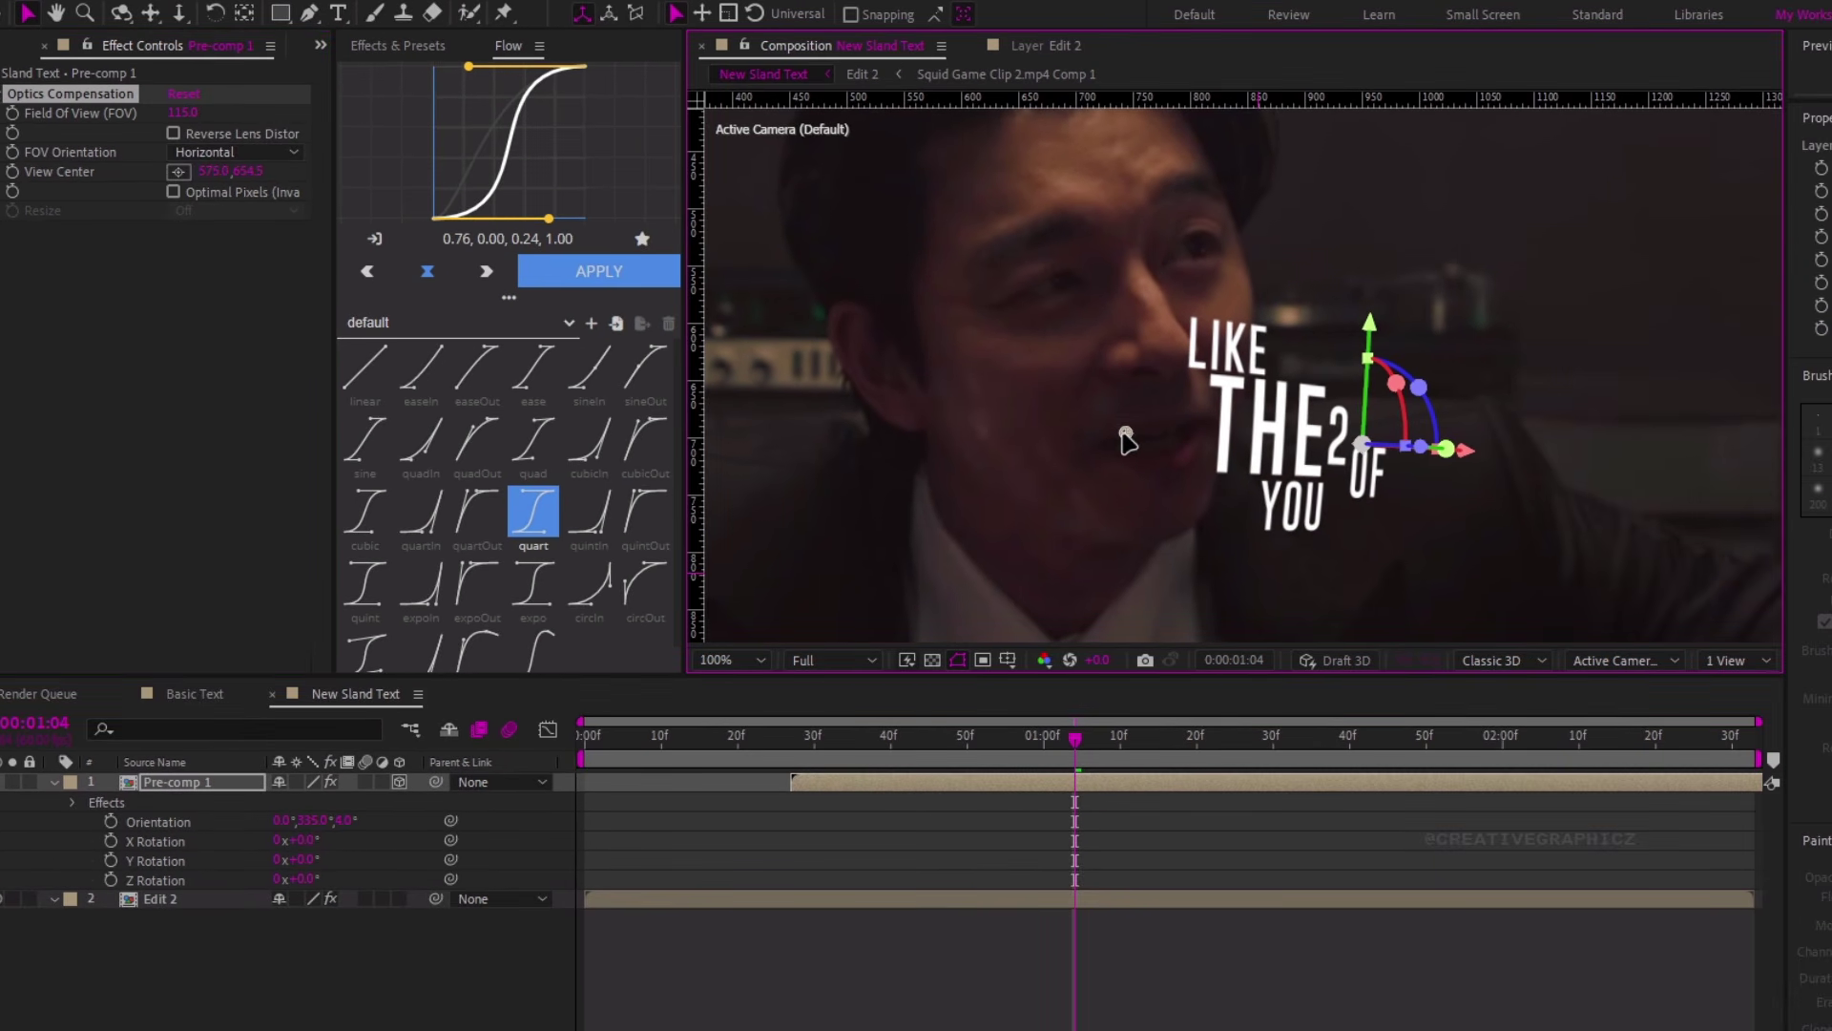
{"action": "left_click", "coordinate": [199, 115]}
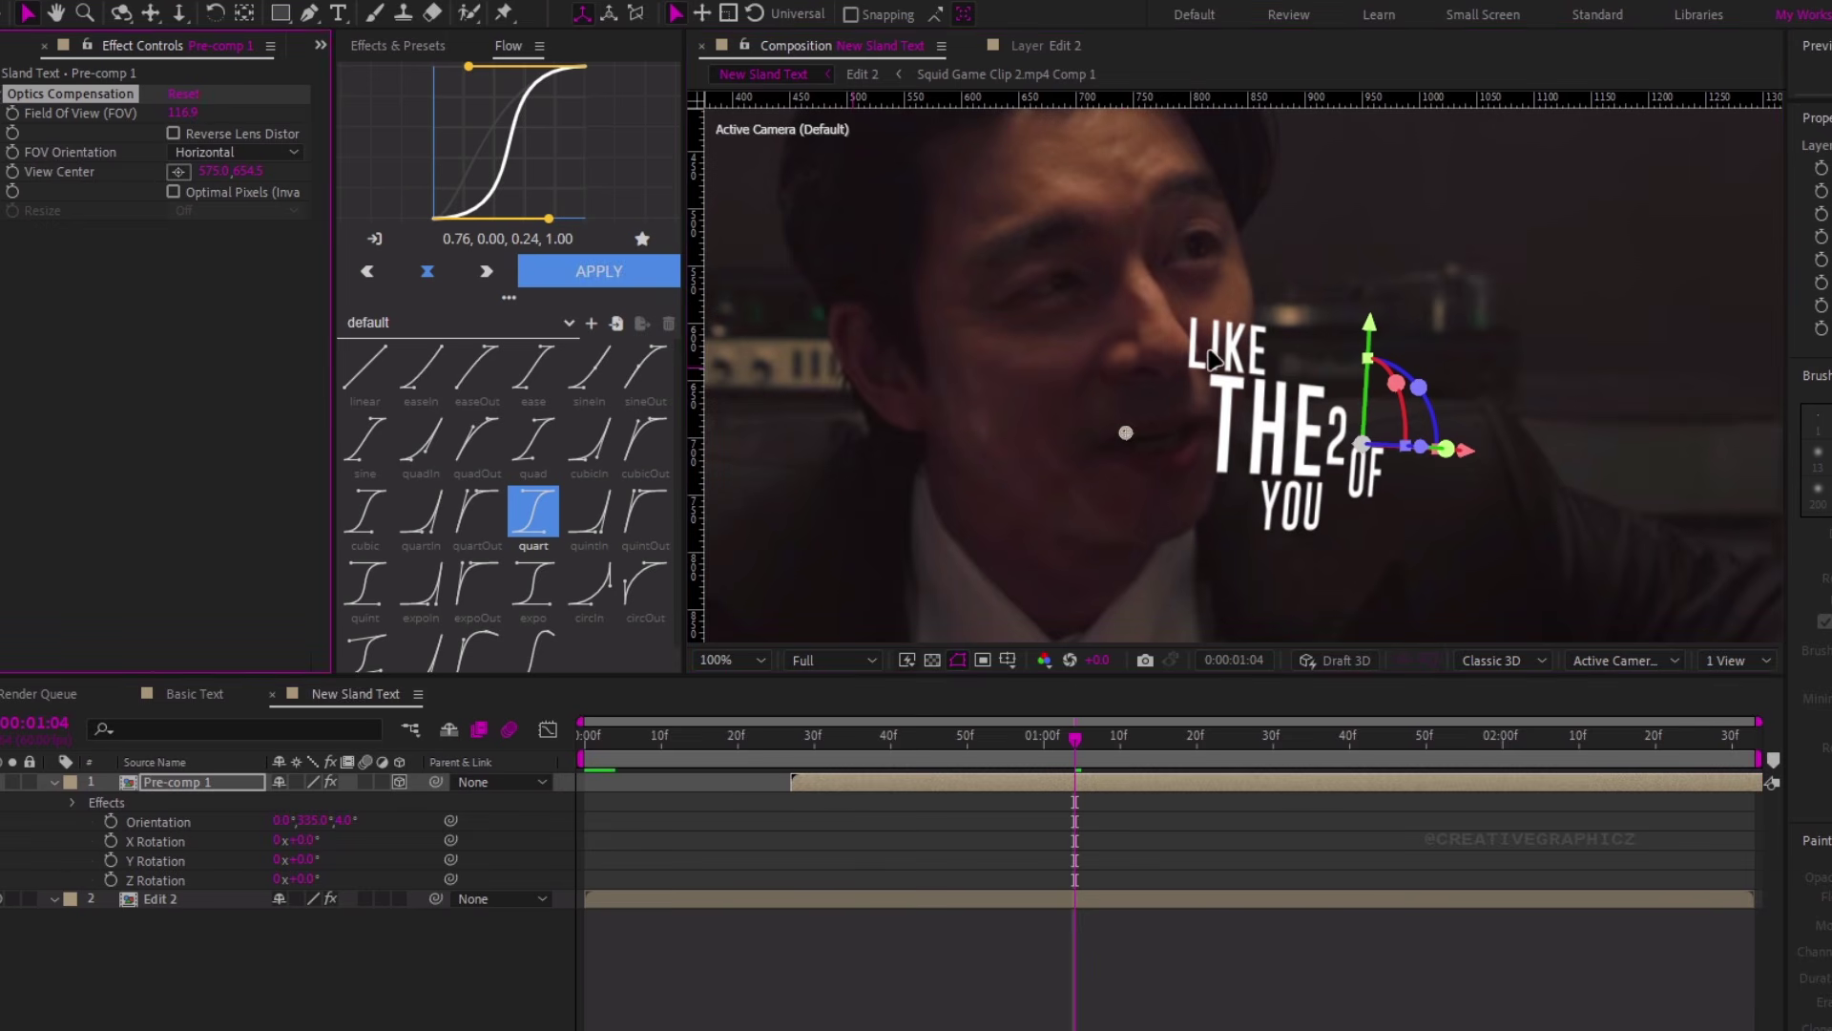
{"action": "scroll", "coordinate": [1210, 359], "scroll_direction": "down", "scroll_amount": 2}
{"action": "left_click_drag", "start_coordinate": [1150, 331], "coordinate": [1100, 309]}
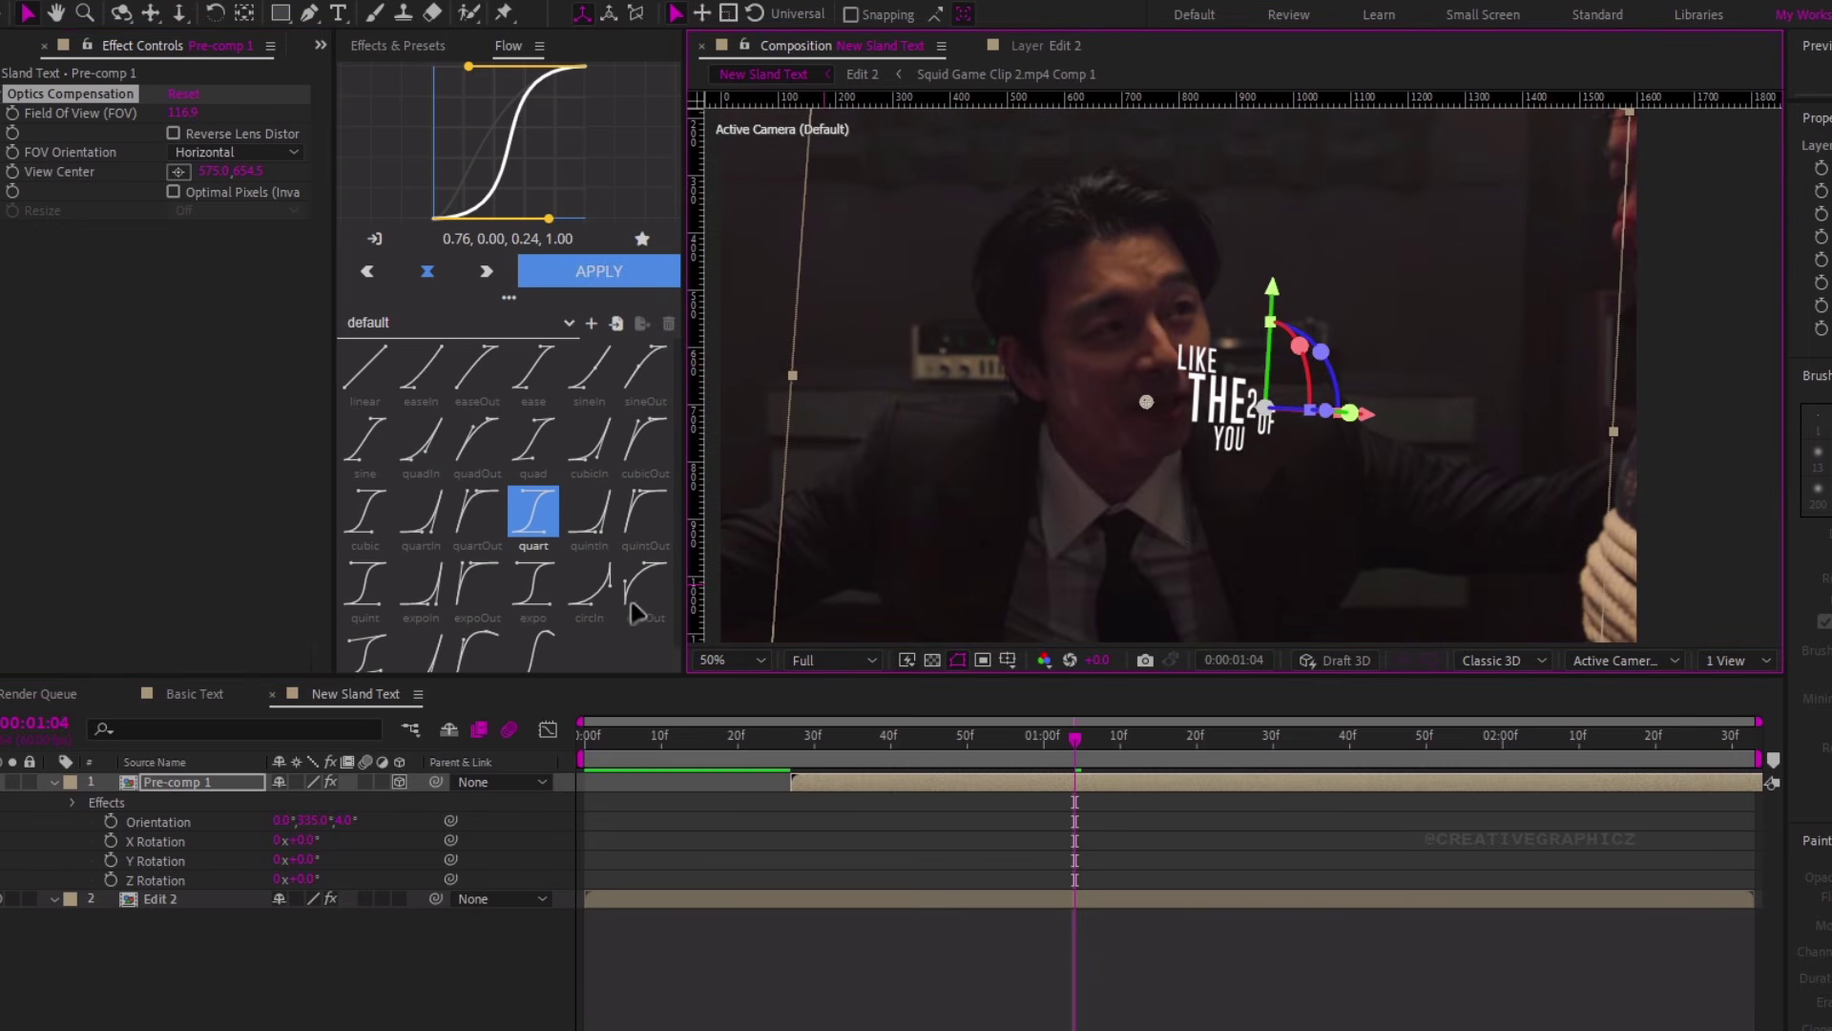
Set Pre-comp 1's Y orientation to 346° and scrub through the animation to check the tilt
{"action": "left_click", "coordinate": [342, 822]}
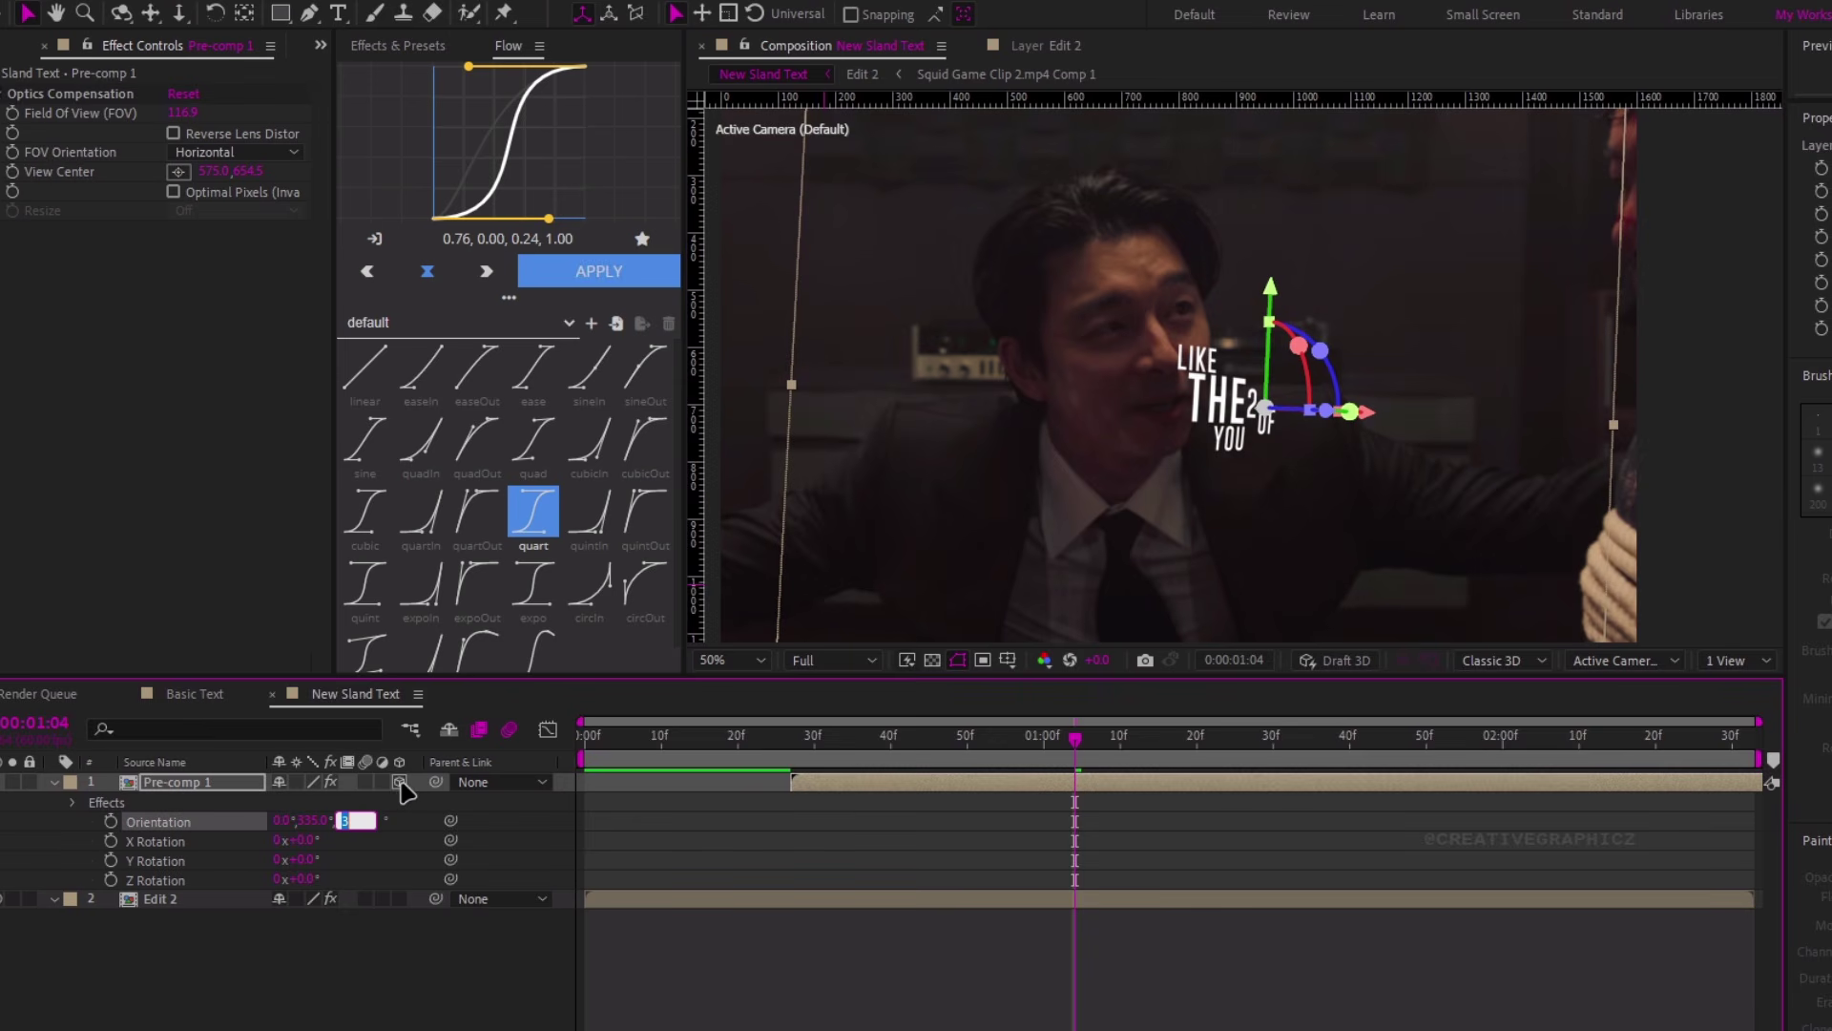
{"action": "left_click_drag", "start_coordinate": [308, 826], "coordinate": [319, 820]}
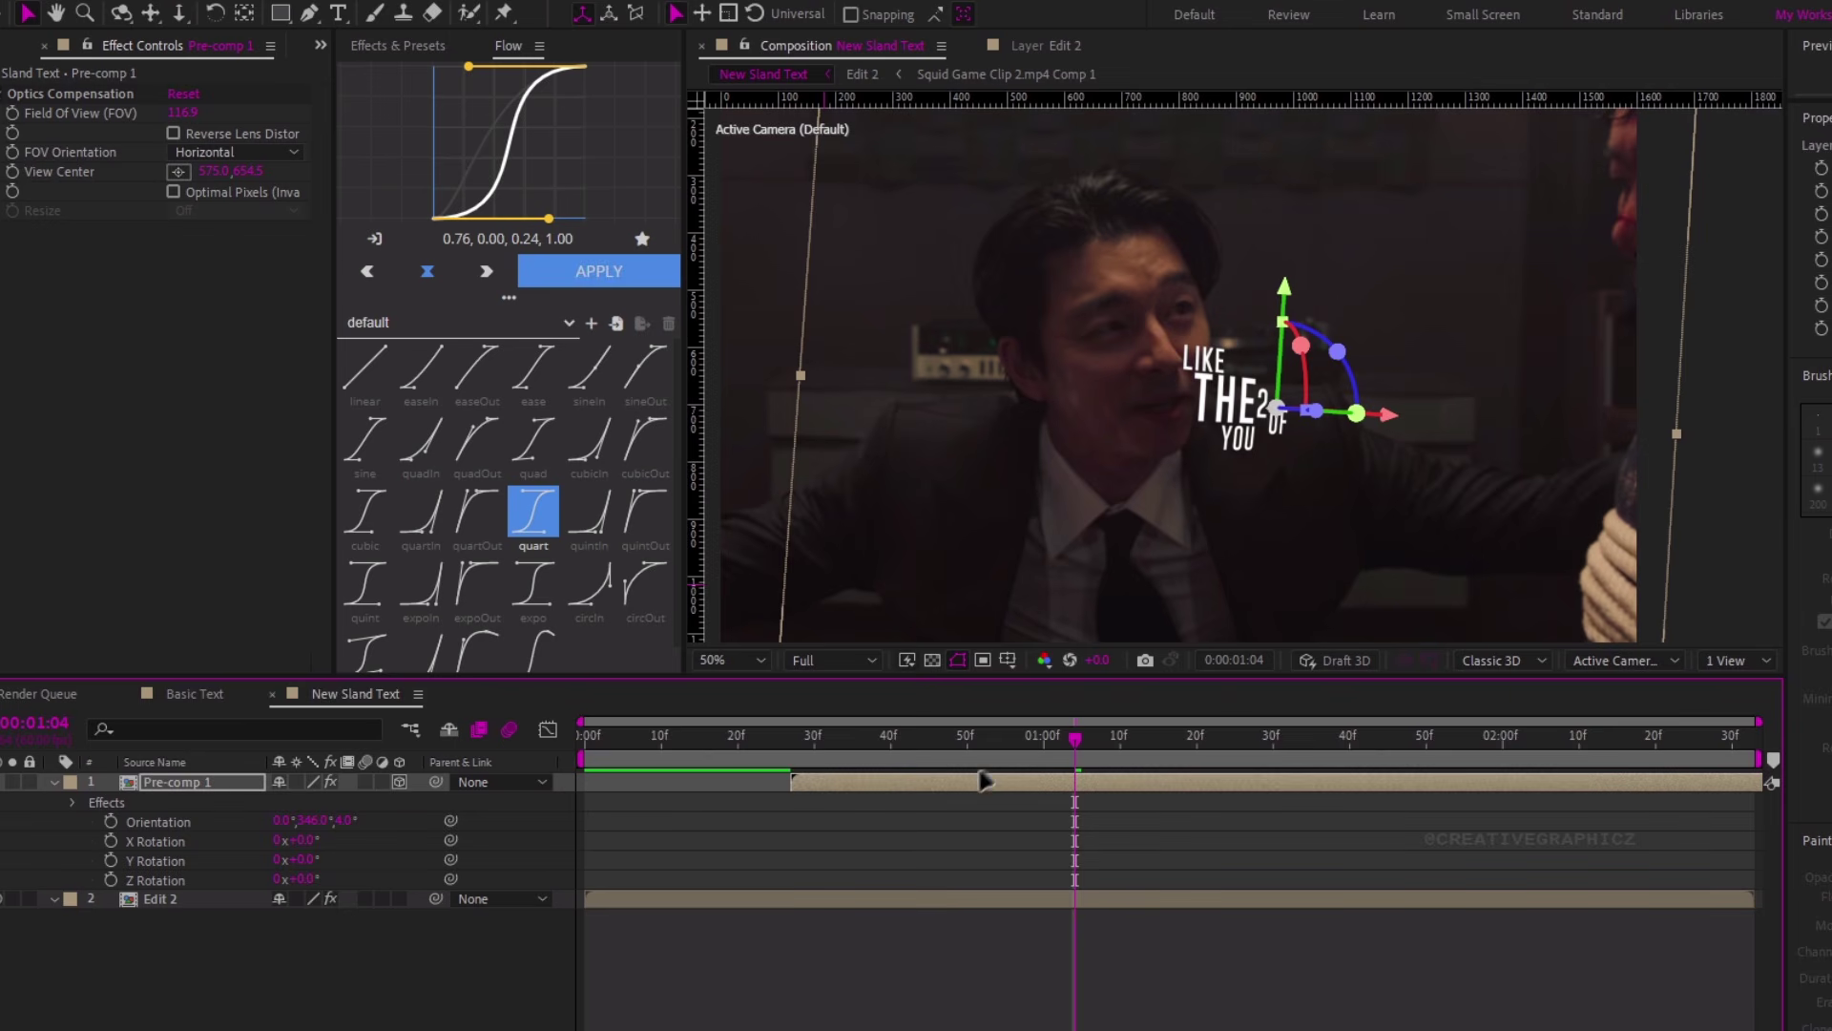
{"action": "left_click_drag", "start_coordinate": [940, 754], "coordinate": [1079, 778]}
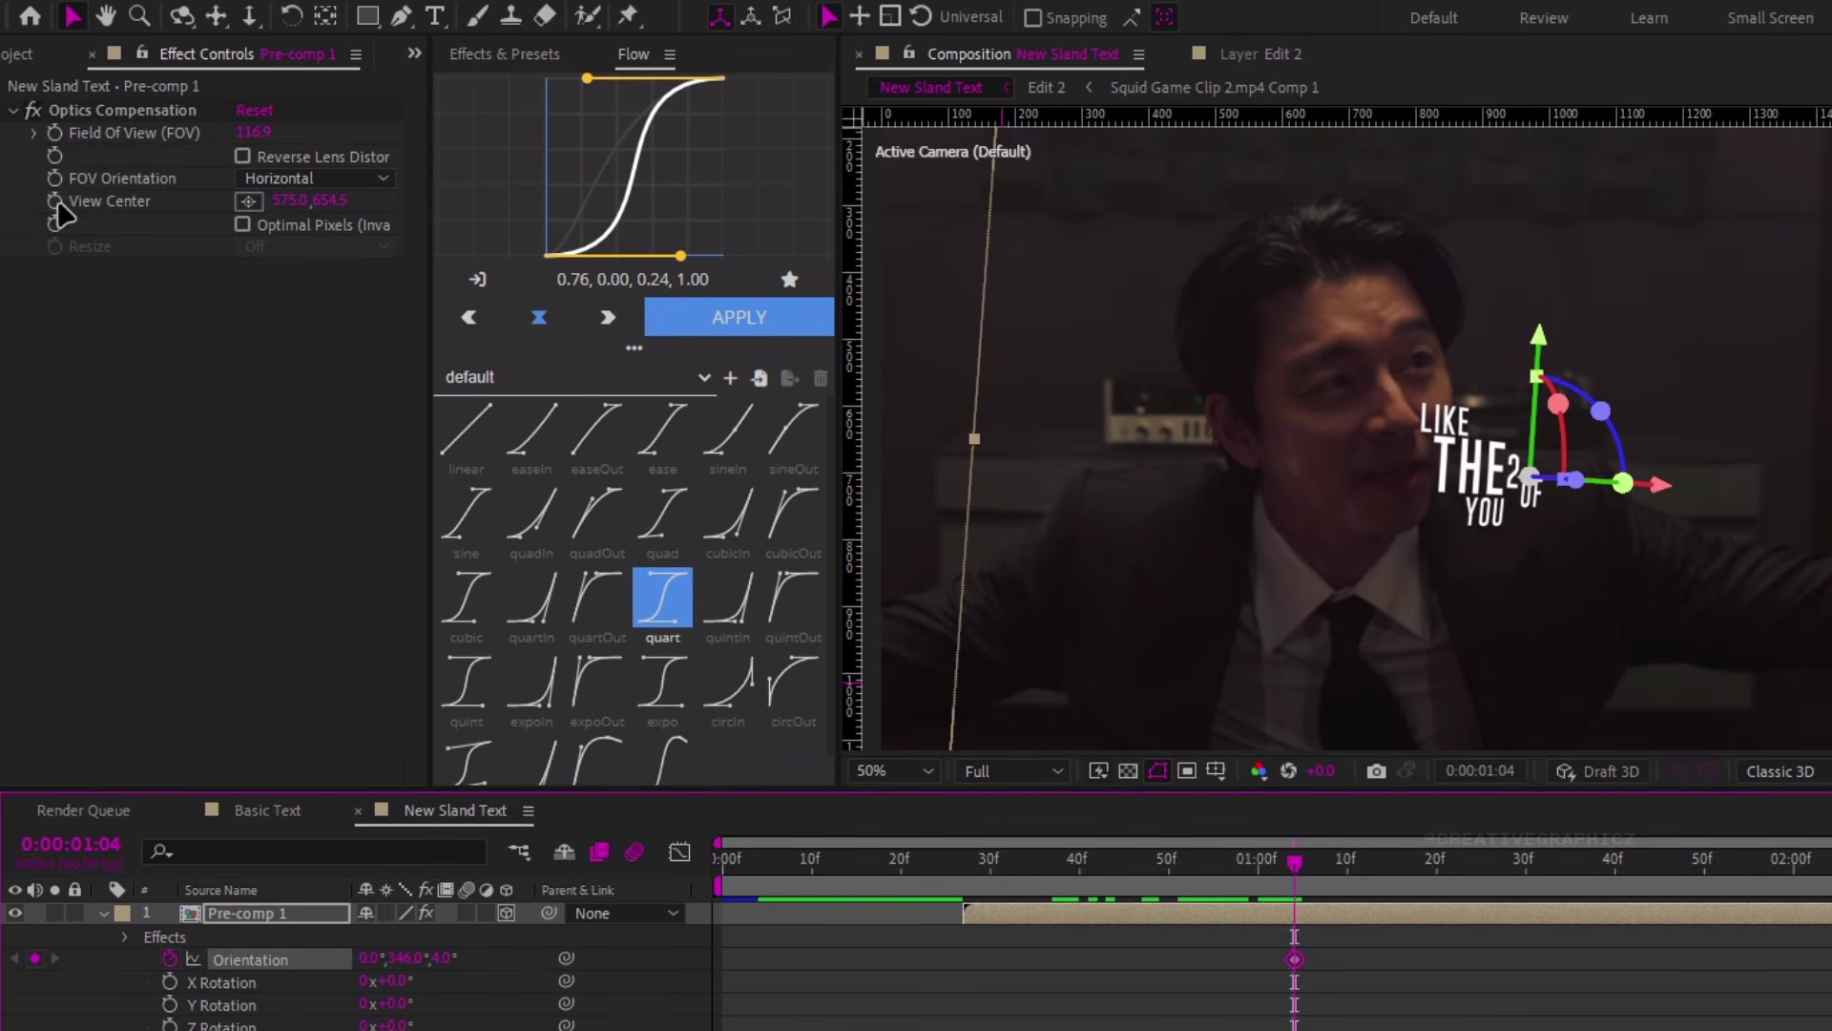
Add keyframes at 0:00:01:04 for Pre-comp 1's Orientation, View Center and Position, and show only the keyframed properties
{"action": "left_click", "coordinate": [57, 0]}
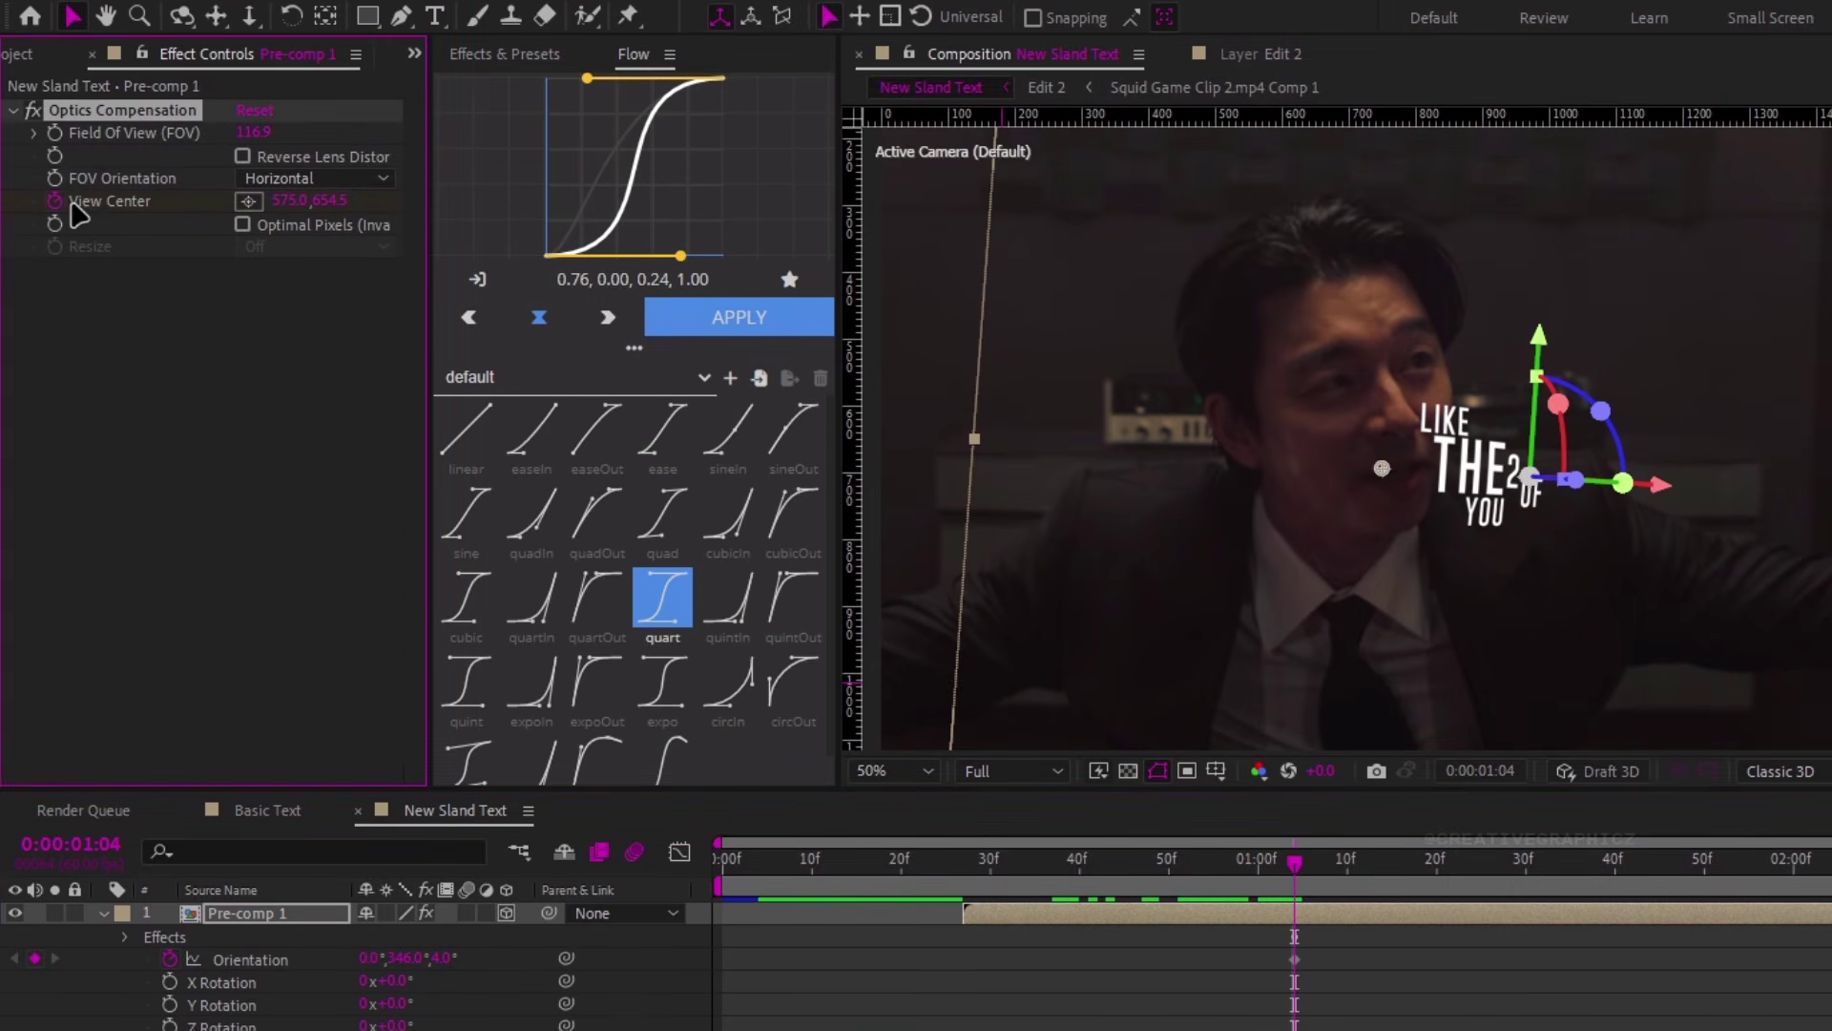
{"action": "key", "text": "p"}
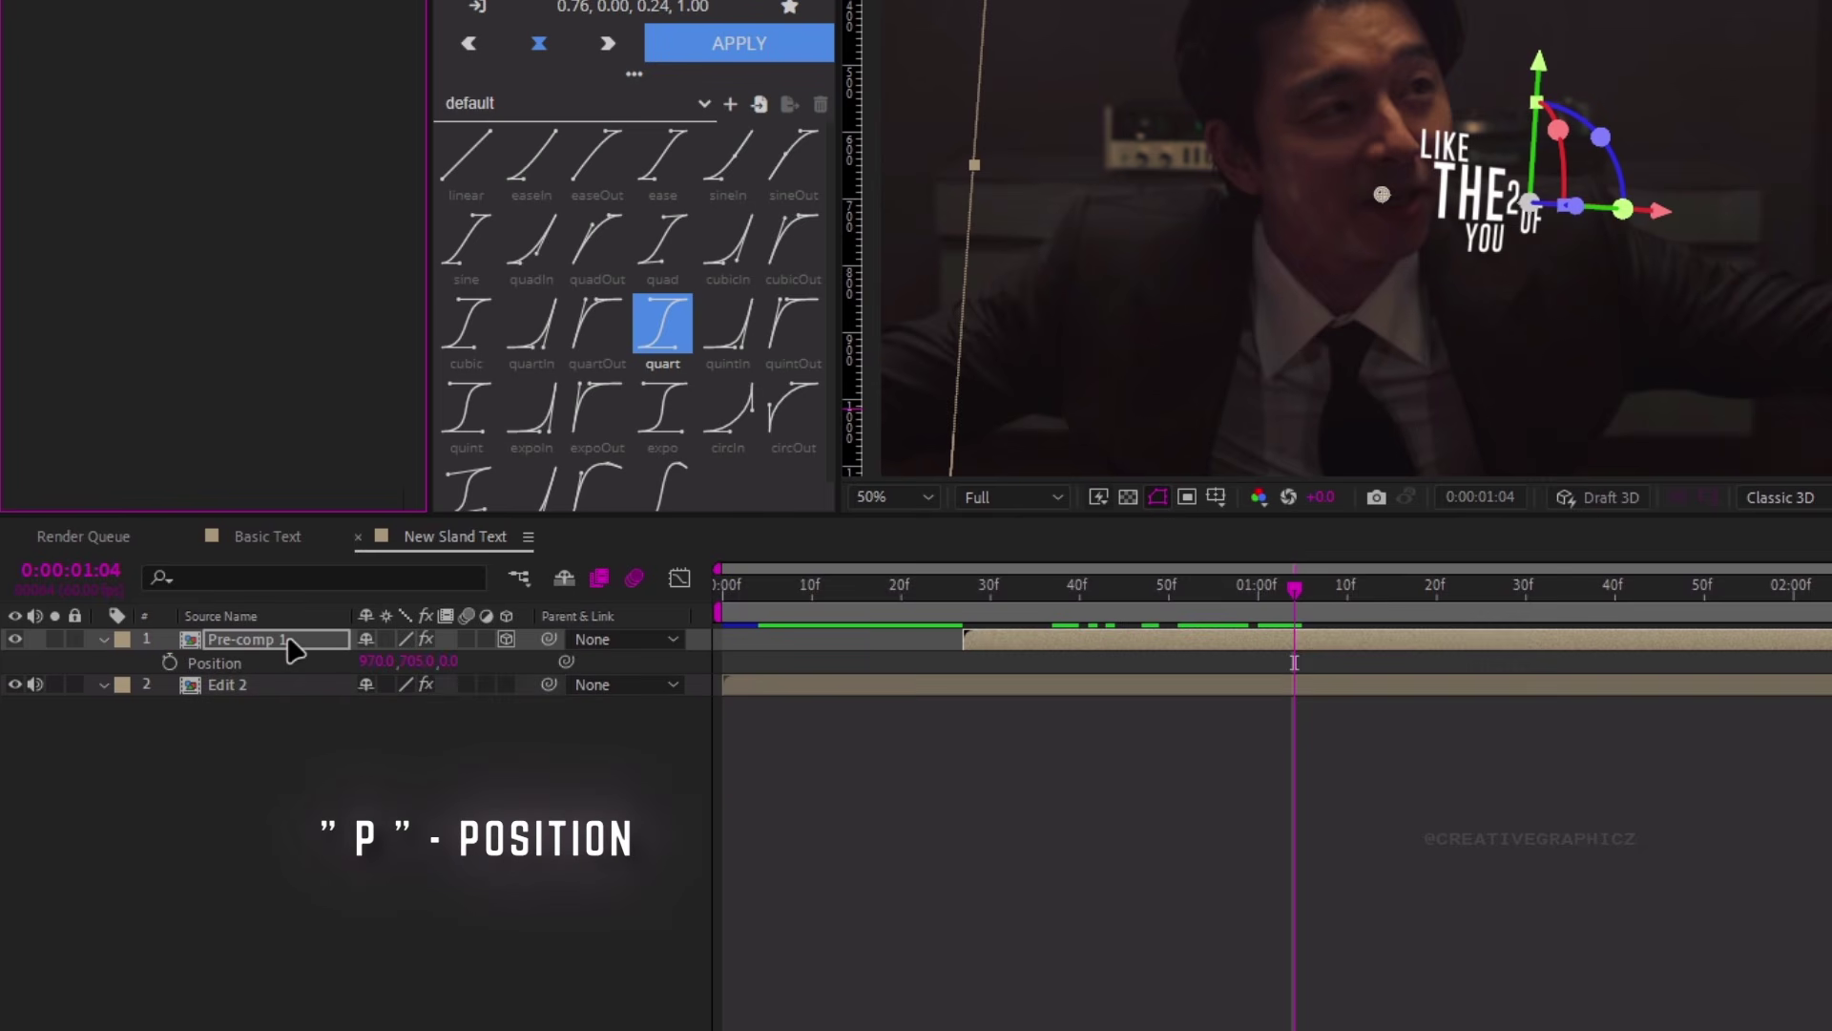
{"action": "key", "text": "u"}
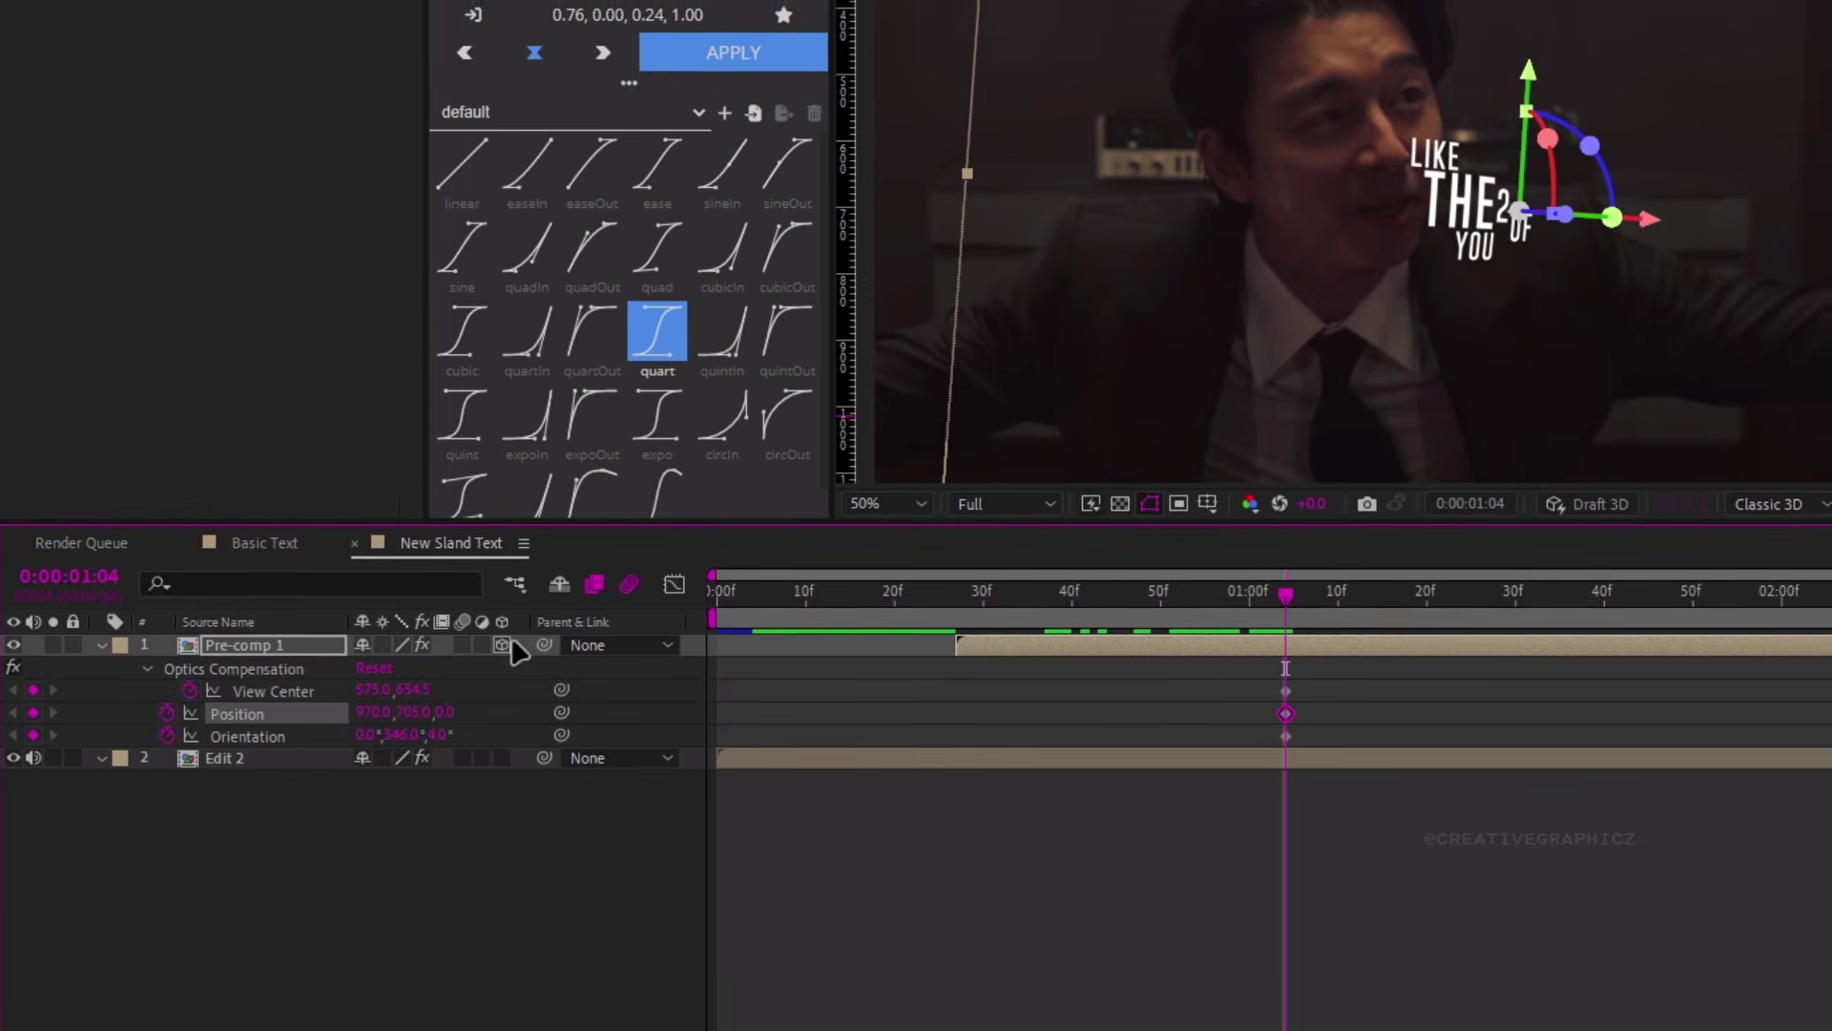
Go to 0:00:02:12 and move Pre-comp 1 to the other side of the face, at X position 711
{"action": "left_click_drag", "start_coordinate": [1294, 584], "coordinate": [1831, 612]}
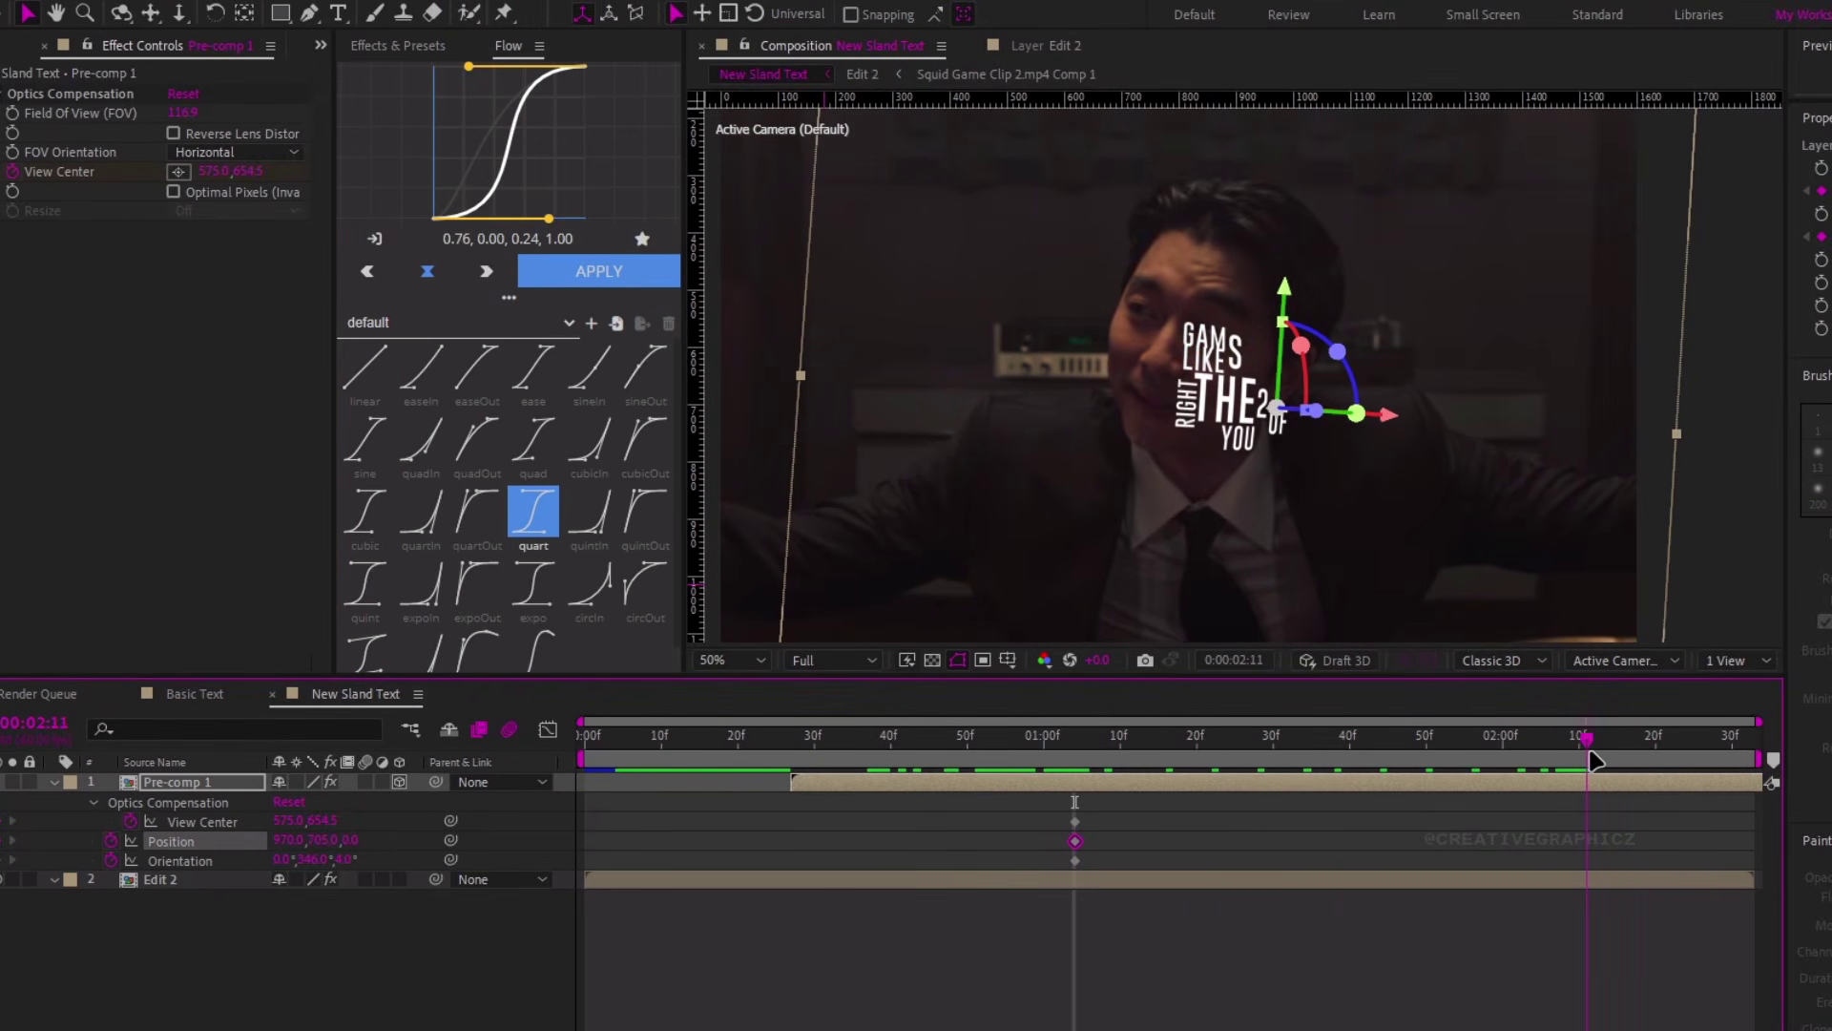
{"action": "left_click_drag", "start_coordinate": [1596, 760], "coordinate": [1597, 761]}
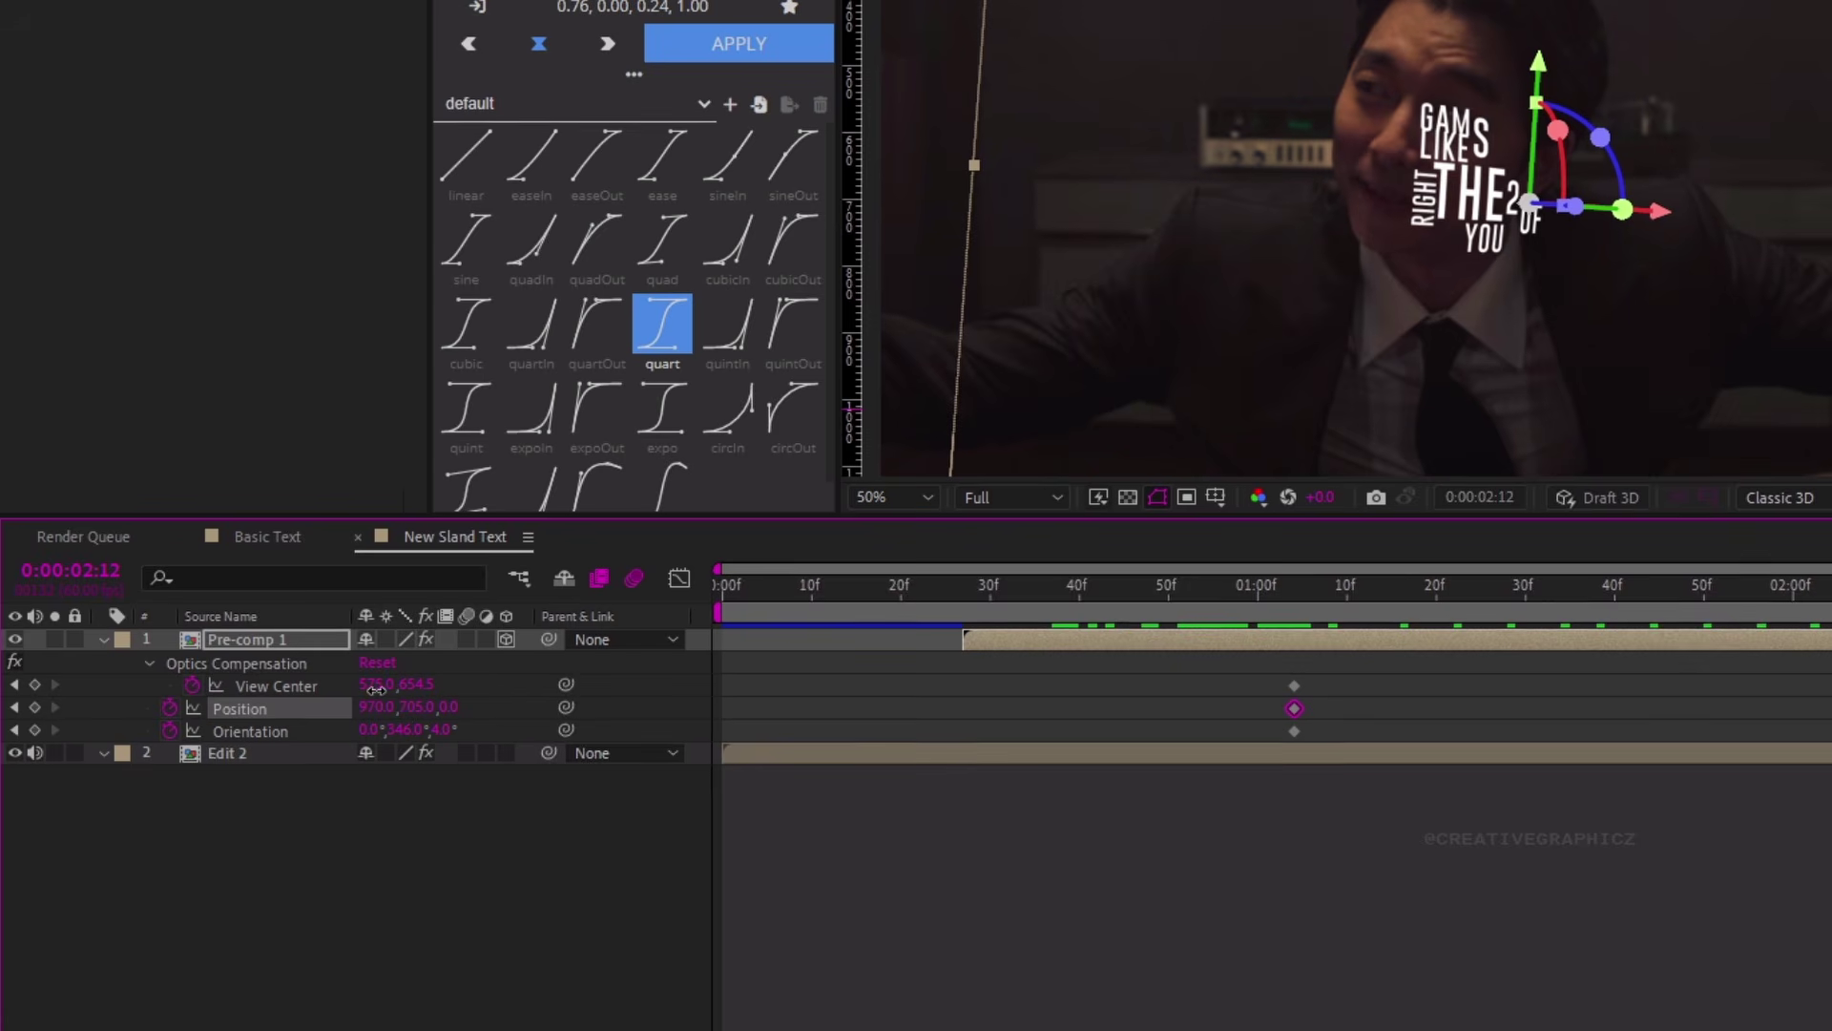
{"action": "left_click_drag", "start_coordinate": [376, 687], "coordinate": [30, 708]}
{"action": "key", "text": "ctrl+z"}
{"action": "scroll", "coordinate": [1488, 165], "scroll_direction": "up", "scroll_amount": 1}
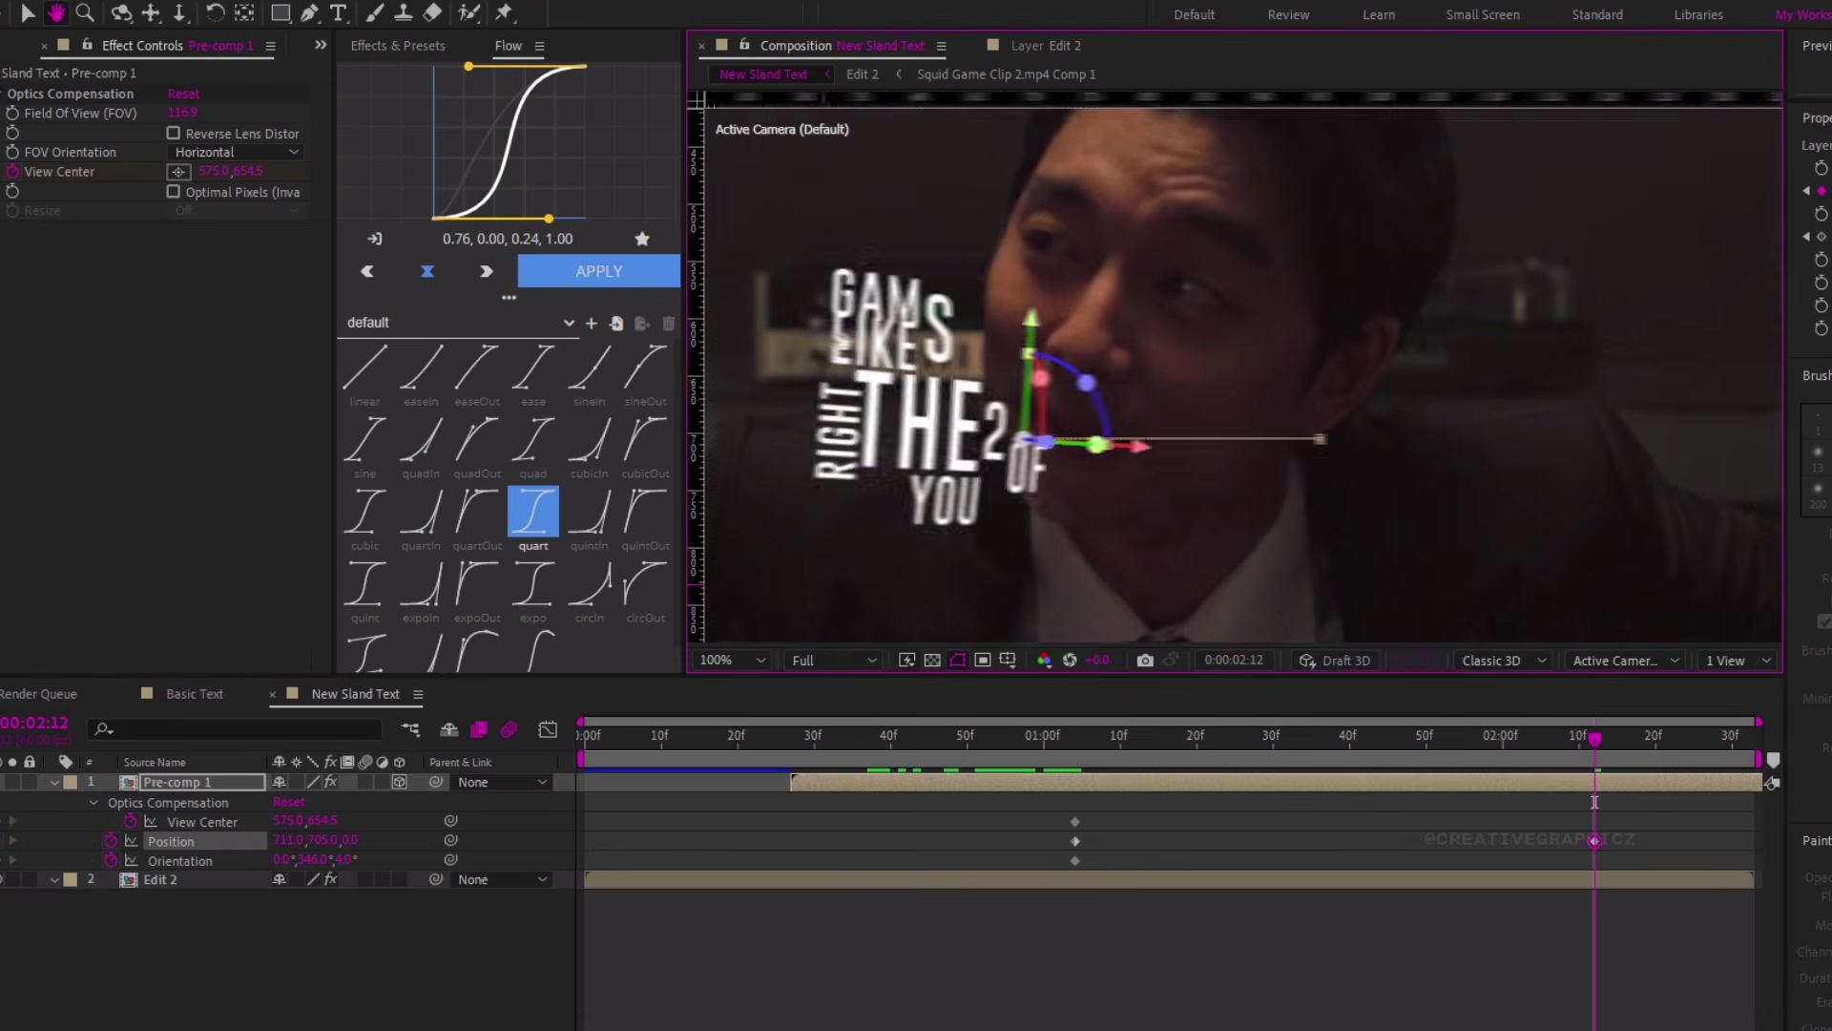
At 0:00:02:12, set Pre-comp 1's Position to 676, 696, -420, View Center to 891, 654.5 and Y orientation to 20°
{"action": "mouse_move", "coordinate": [308, 859]}
{"action": "left_mouse_down"}
{"action": "mouse_move", "coordinate": [286, 819]}
{"action": "mouse_move", "coordinate": [333, 839]}
{"action": "mouse_move", "coordinate": [286, 838]}
{"action": "left_mouse_up"}
{"action": "scroll", "coordinate": [1040, 522], "scroll_direction": "down", "scroll_amount": 1}
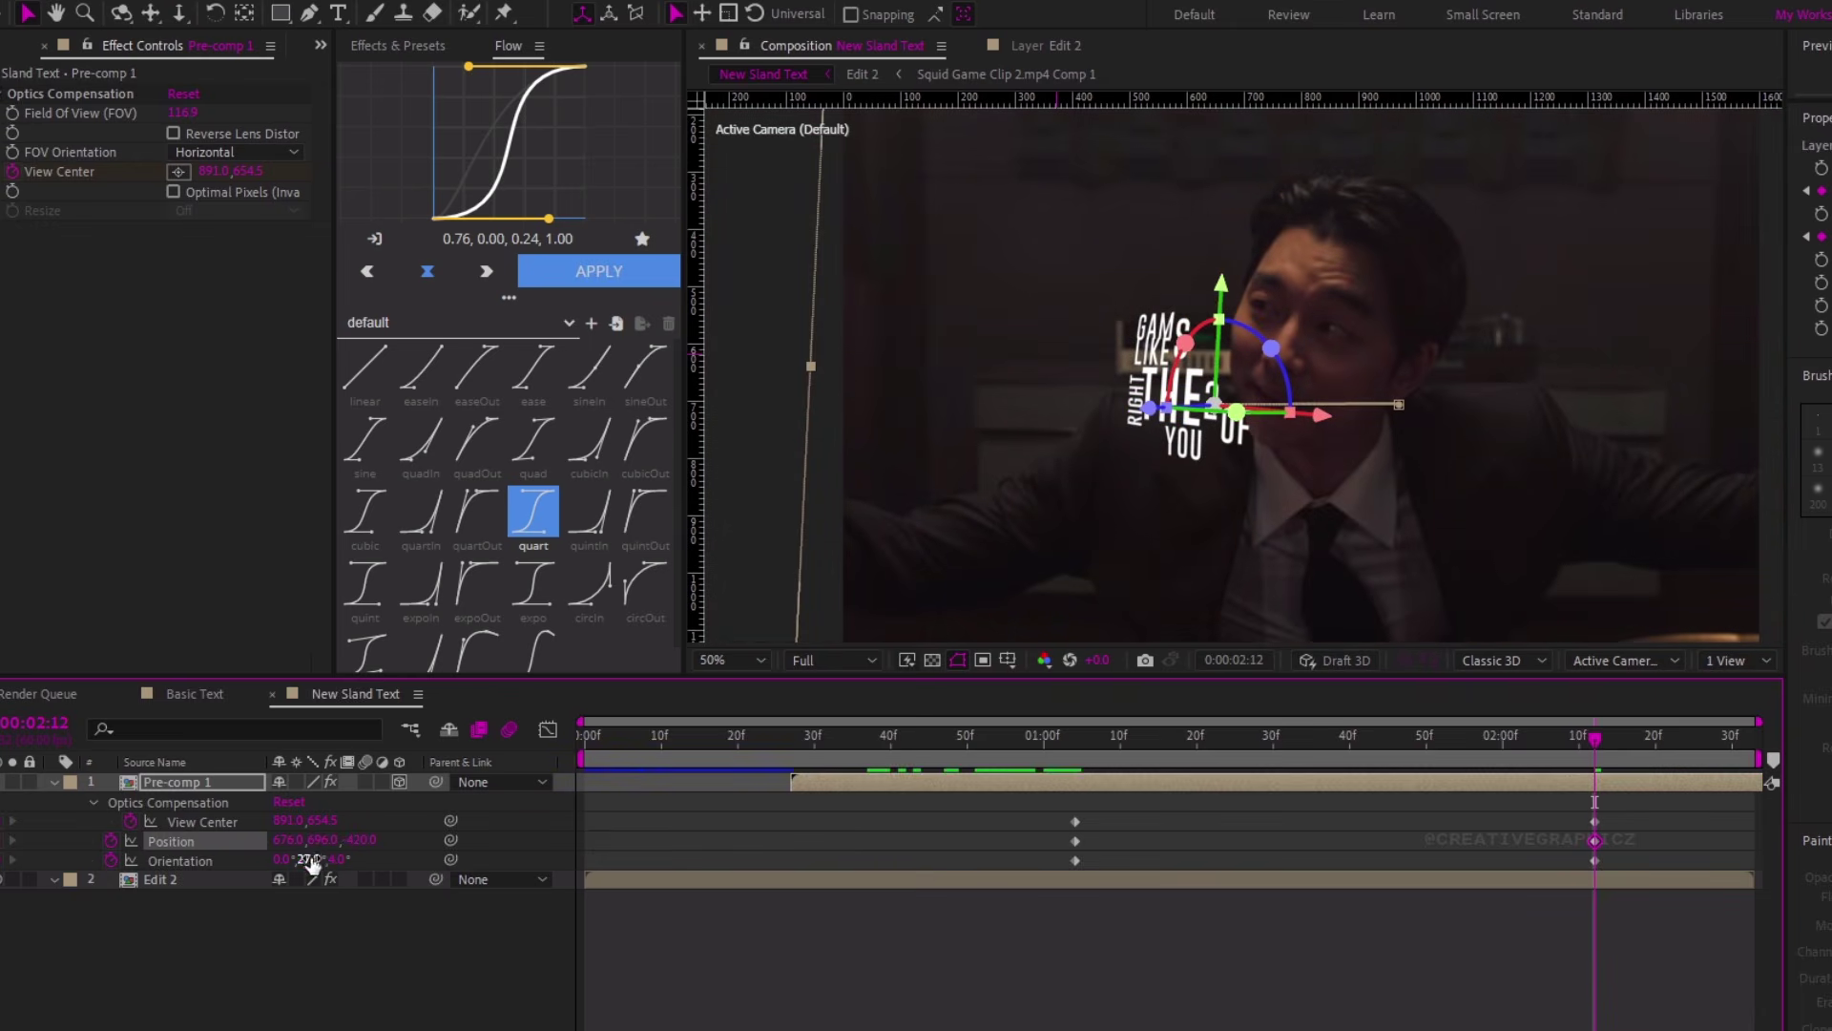
{"action": "type", "text": "20"}
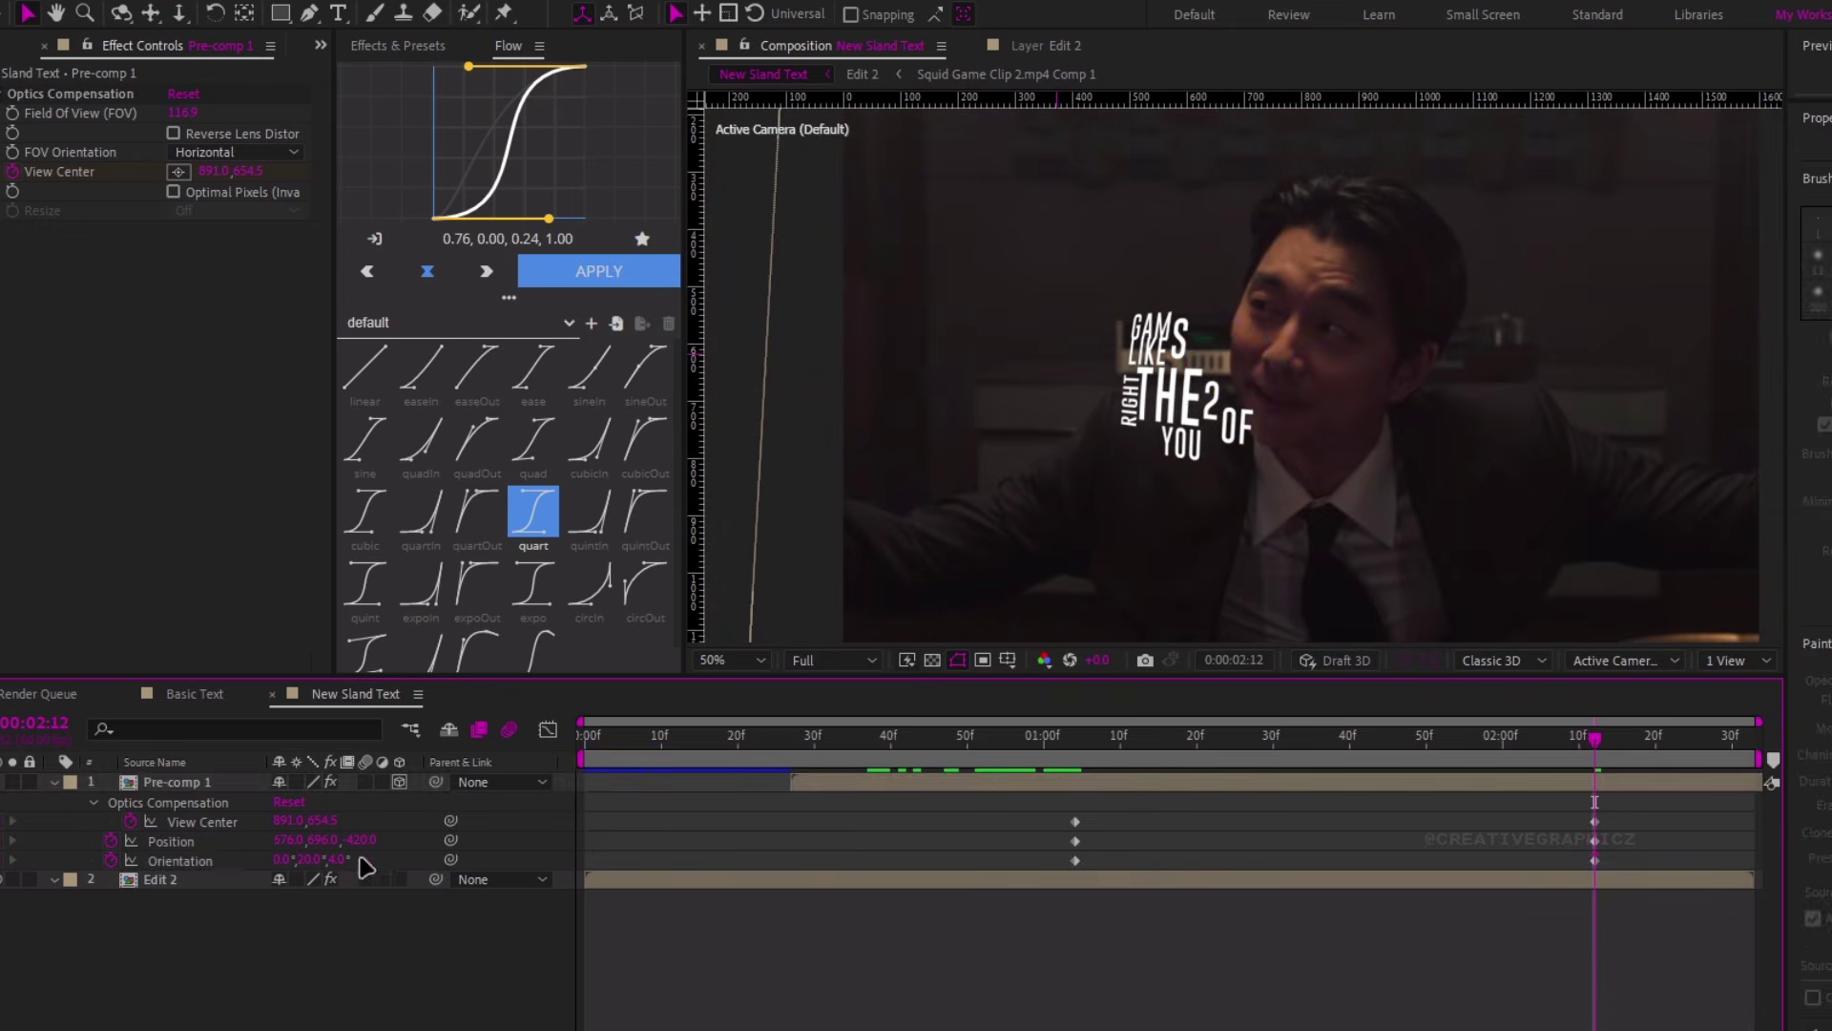
At 0:00:02:12, set Pre-comp 1's Z orientation to 6° and its Position to 693, 701.7, -420
{"action": "key", "text": "Return"}
{"action": "scroll", "coordinate": [1236, 420], "scroll_direction": "up", "scroll_amount": 1}
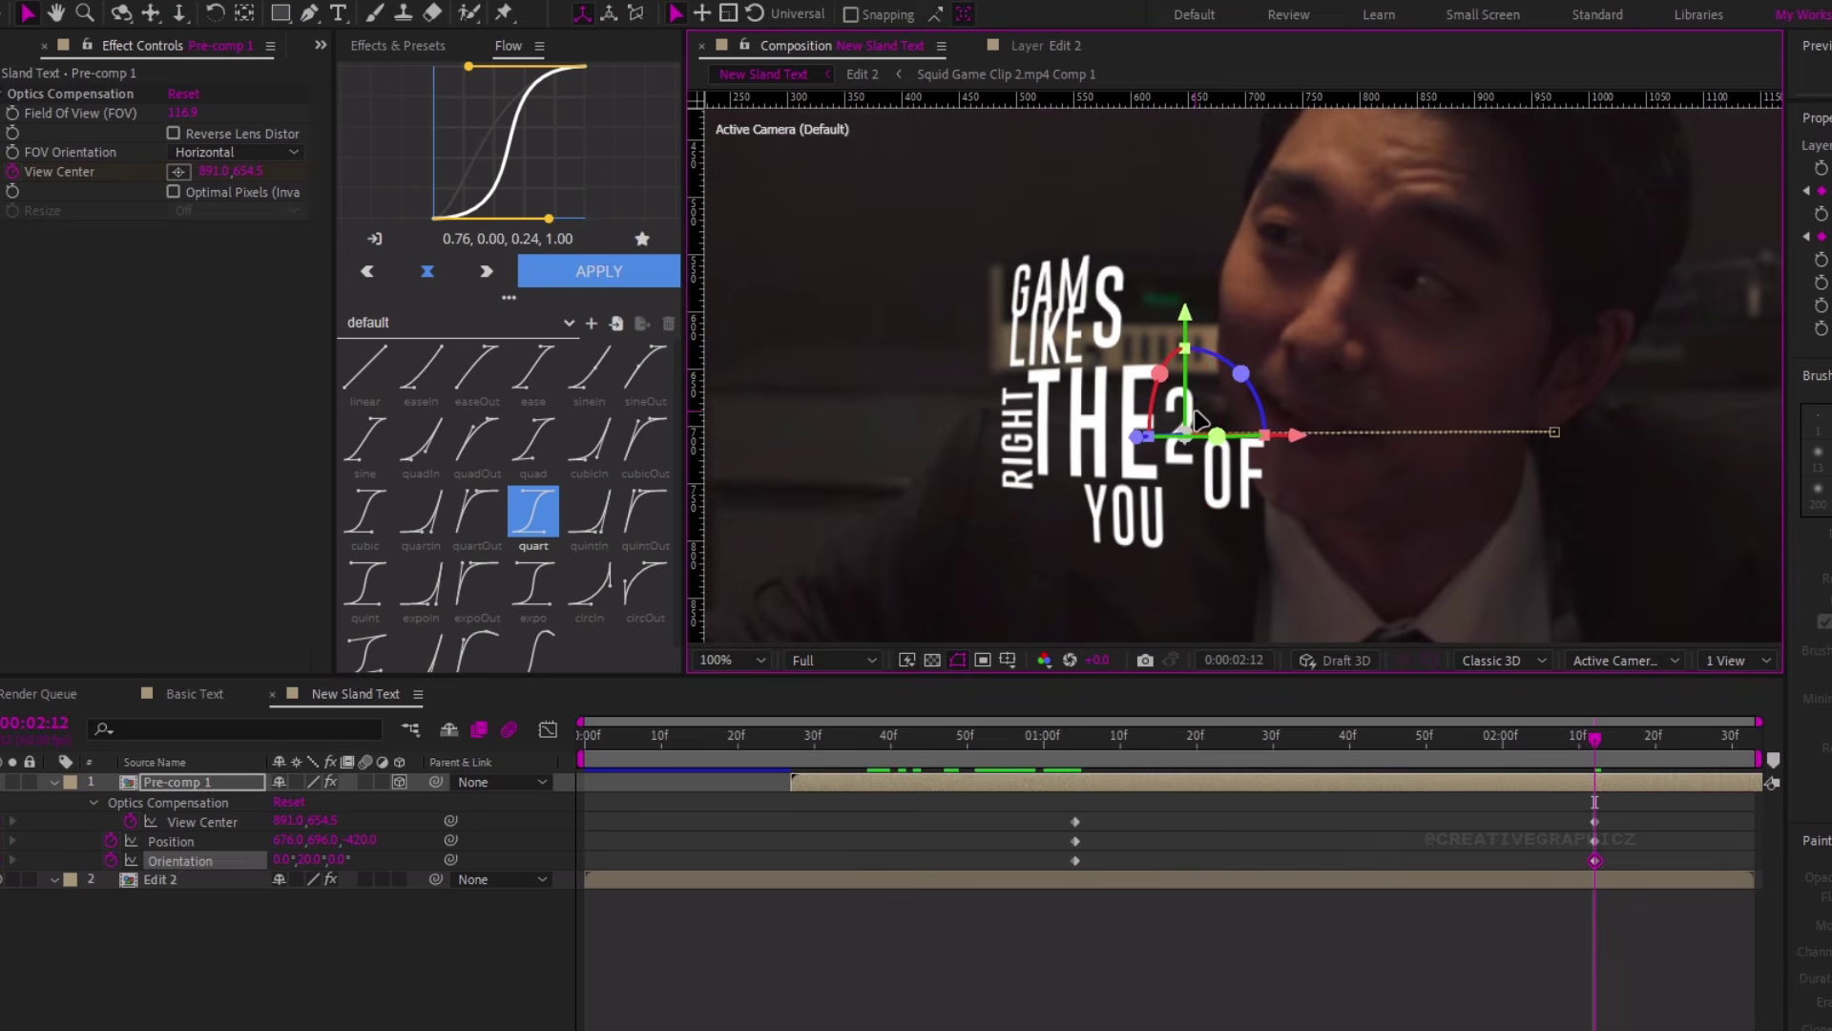
{"action": "left_click_drag", "start_coordinate": [334, 858], "coordinate": [341, 859]}
{"action": "left_click_drag", "start_coordinate": [1189, 433], "coordinate": [1206, 438]}
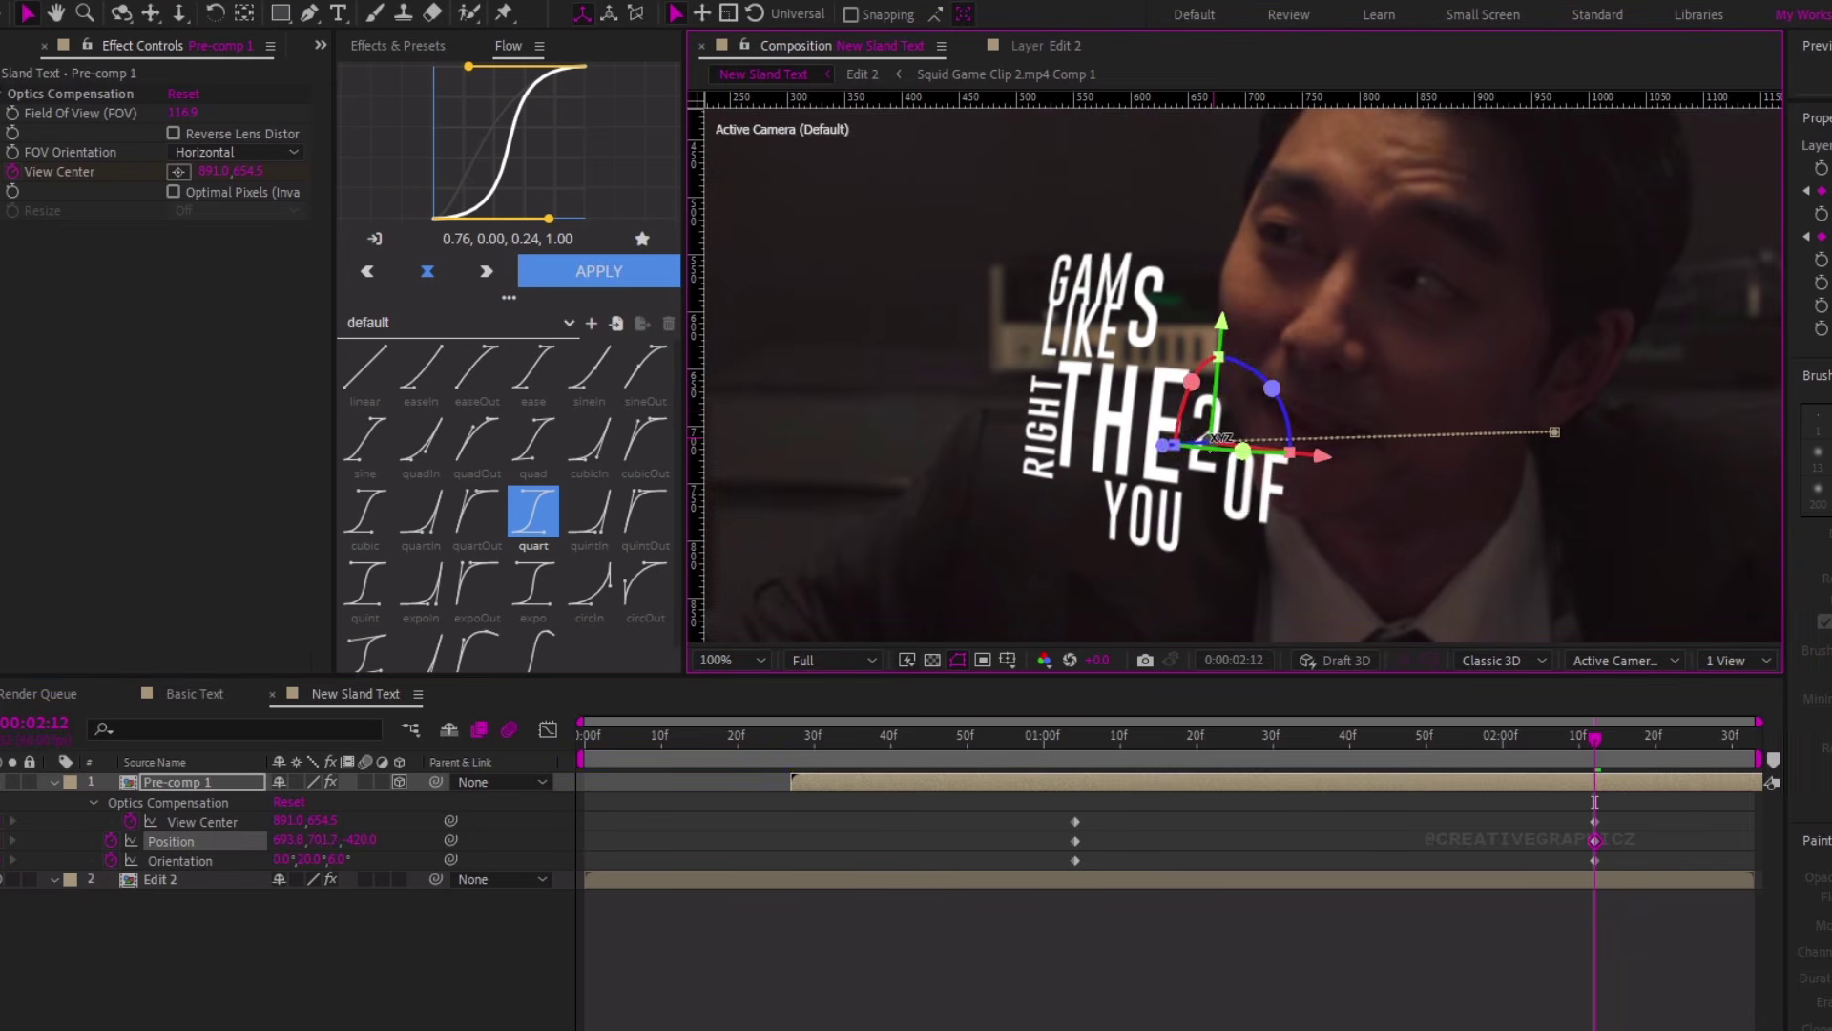
{"action": "scroll", "coordinate": [1221, 439], "scroll_direction": "down", "scroll_amount": 1}
Set Pre-comp 1's Z orientation to 3° and View Center to 552, 613.5 at 0:00:01:04, and View Center to 916, 654.5 at 0:00:02:12
{"action": "key", "text": "j"}
{"action": "left_click", "coordinate": [341, 859]}
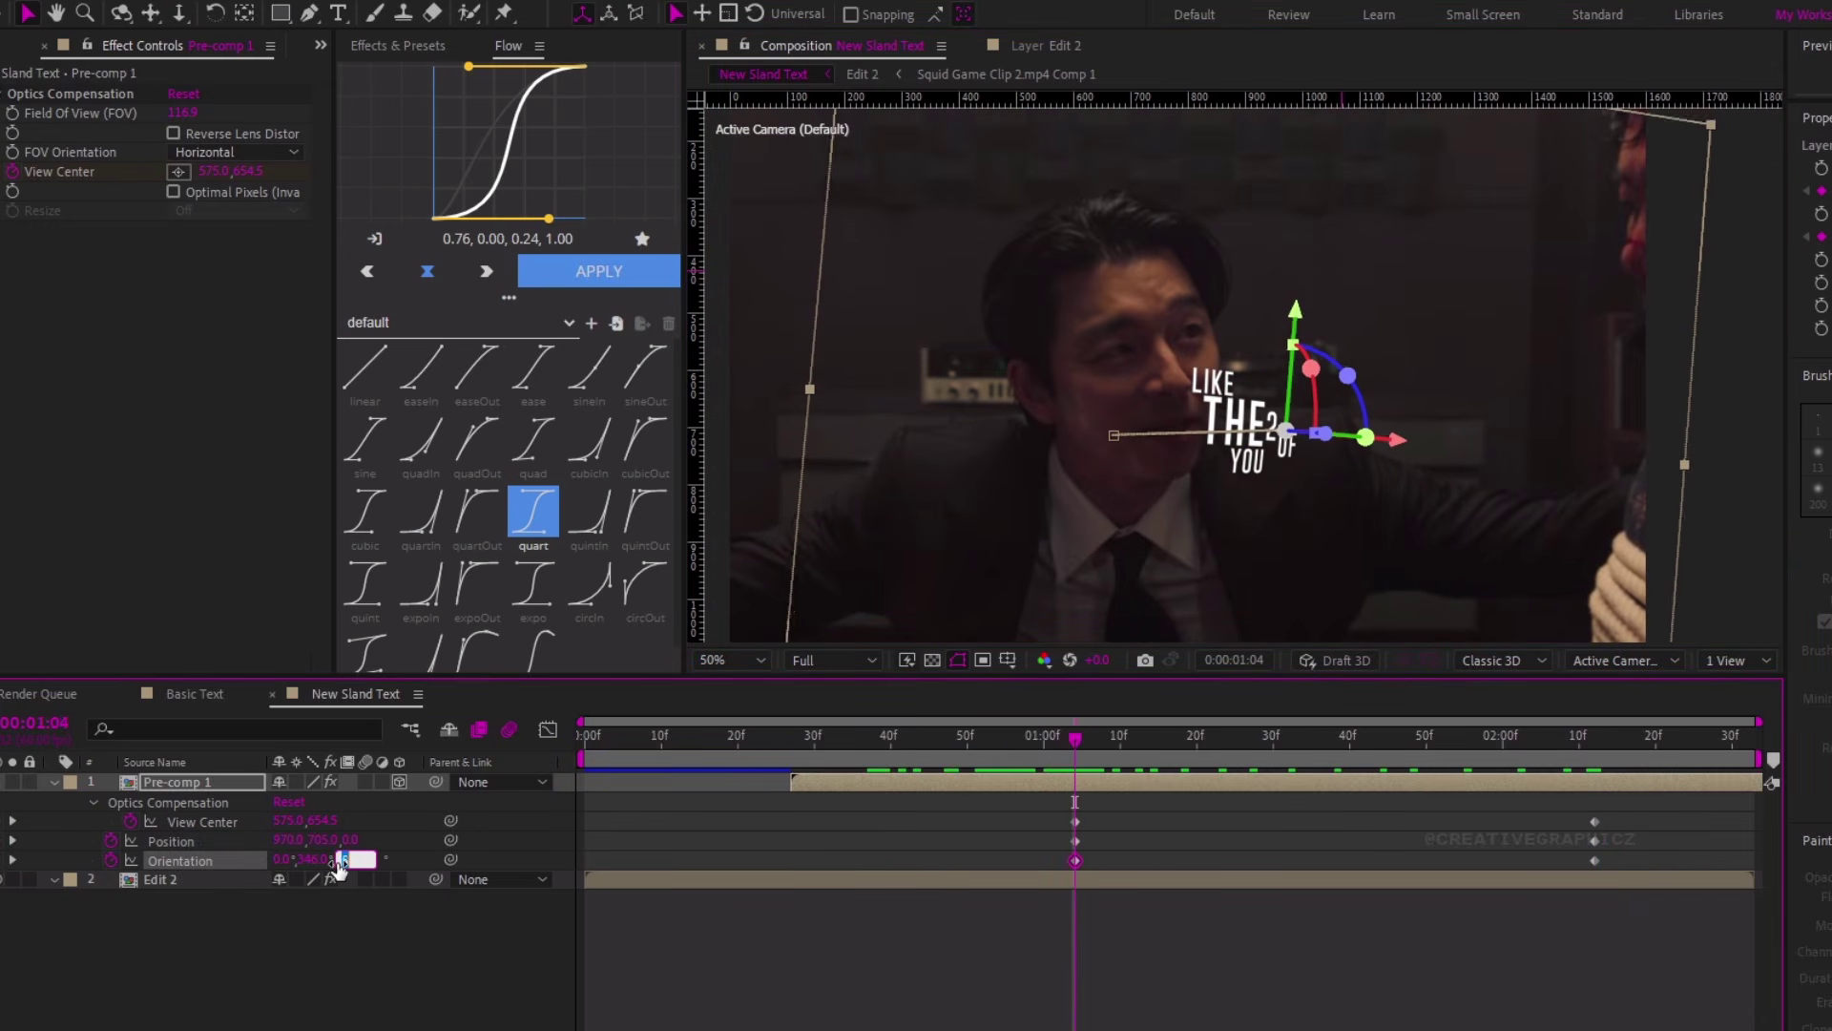
{"action": "left_click_drag", "start_coordinate": [1076, 738], "coordinate": [1594, 737]}
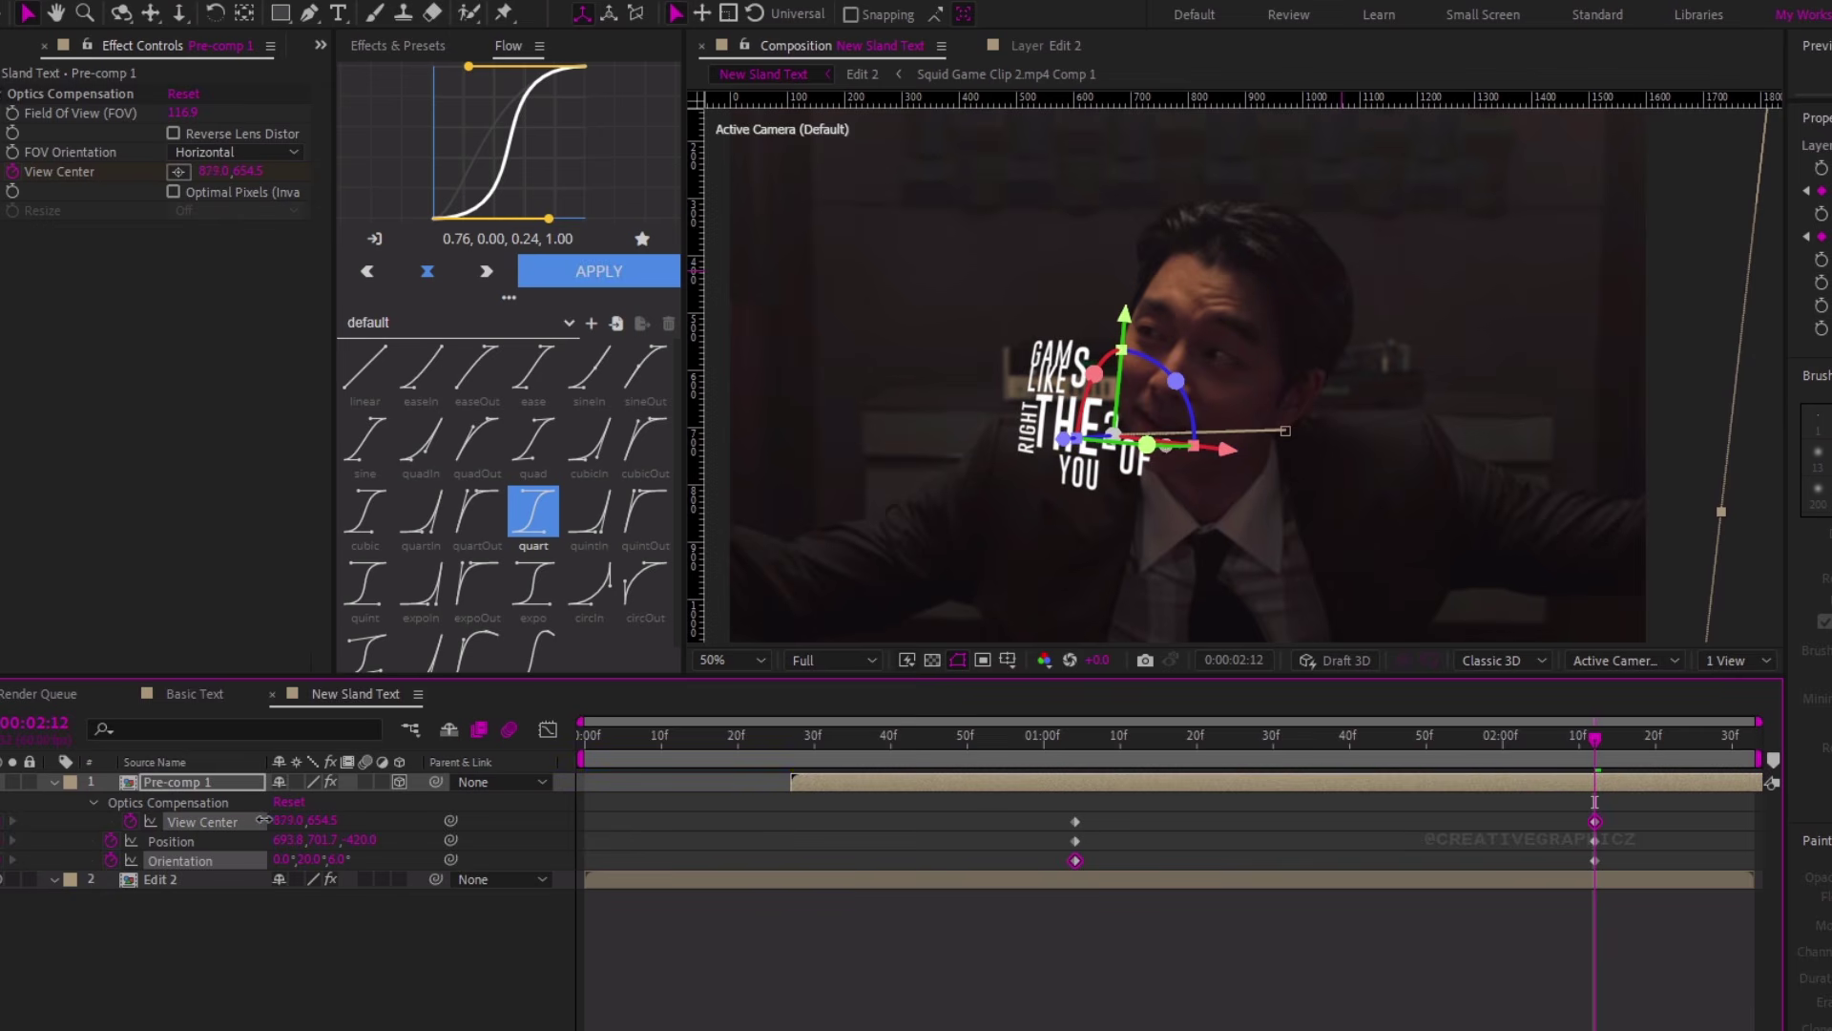
{"action": "left_click_drag", "start_coordinate": [314, 820], "coordinate": [283, 820]}
{"action": "key", "text": "j"}
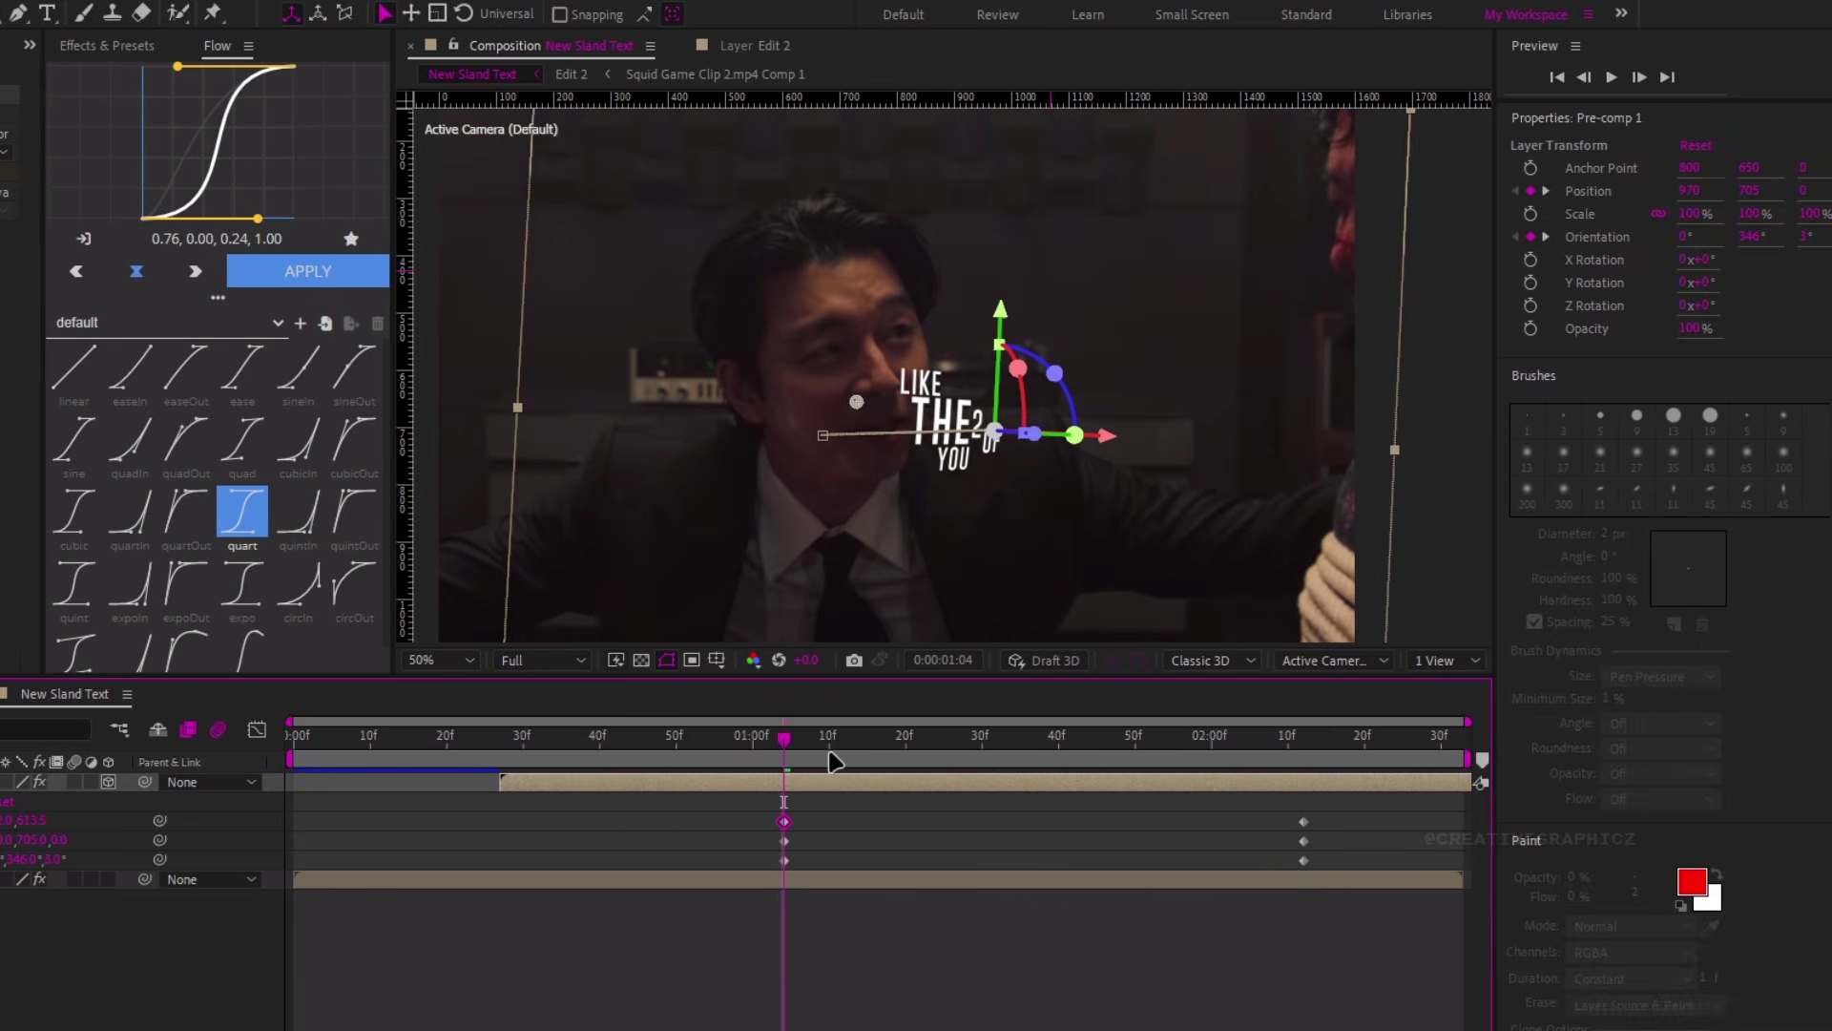
Apply the quart easing curve to all of Pre-comp 1's keyframes, enable its motion blur and preview the animation
{"action": "left_click_drag", "start_coordinate": [1128, 764], "coordinate": [1628, 777]}
{"action": "left_click_drag", "start_coordinate": [1315, 780], "coordinate": [949, 814]}
{"action": "left_click_drag", "start_coordinate": [751, 806], "coordinate": [1371, 894]}
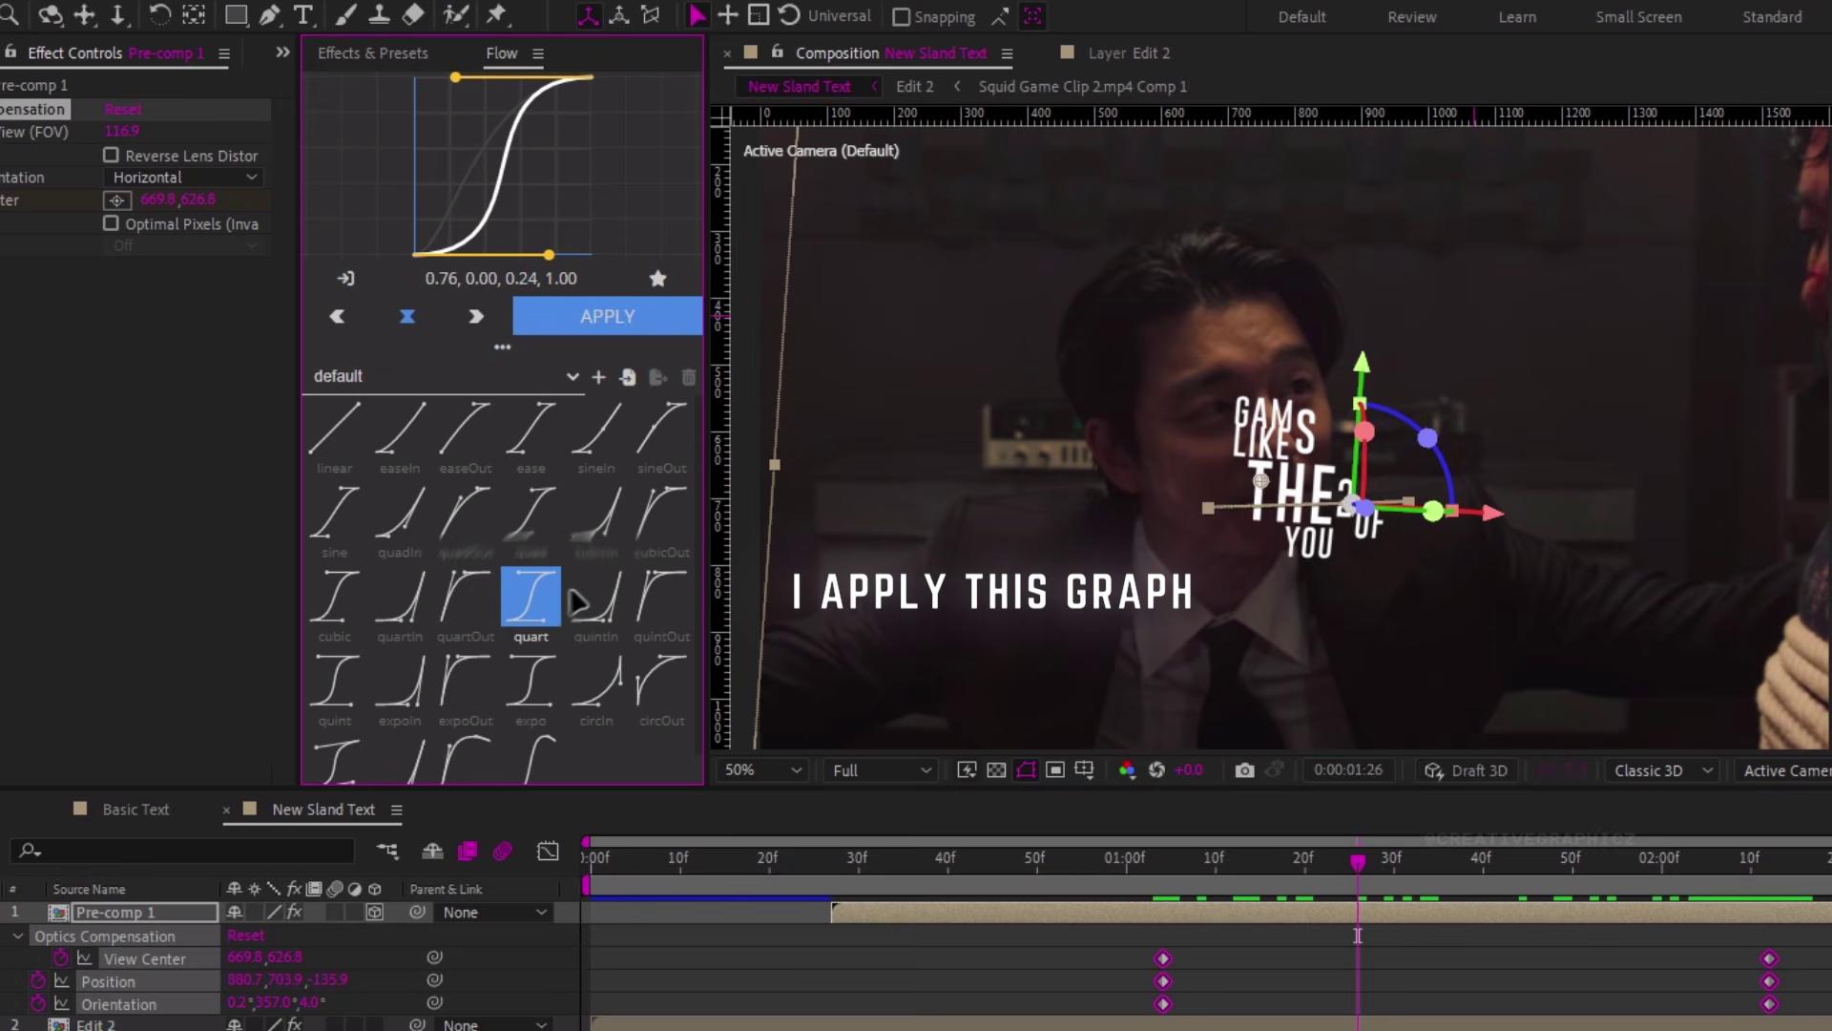
{"action": "left_click", "coordinate": [597, 322]}
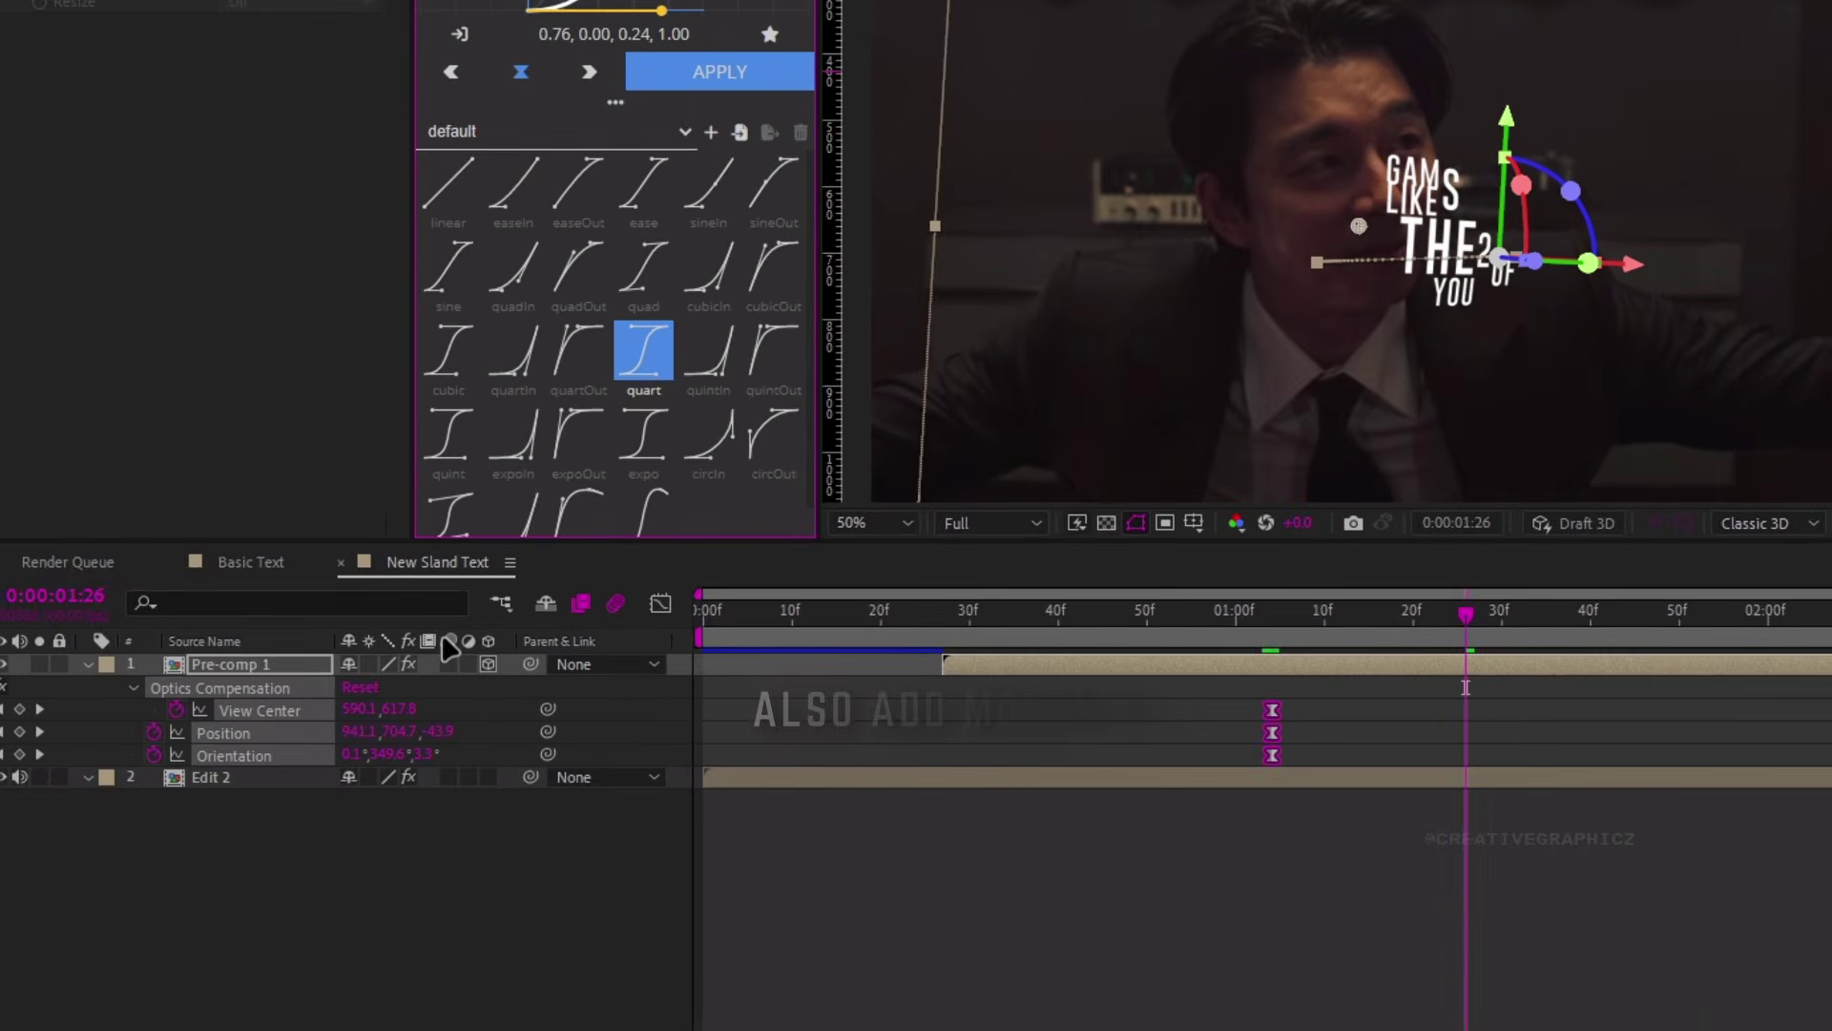
{"action": "left_click", "coordinate": [204, 847]}
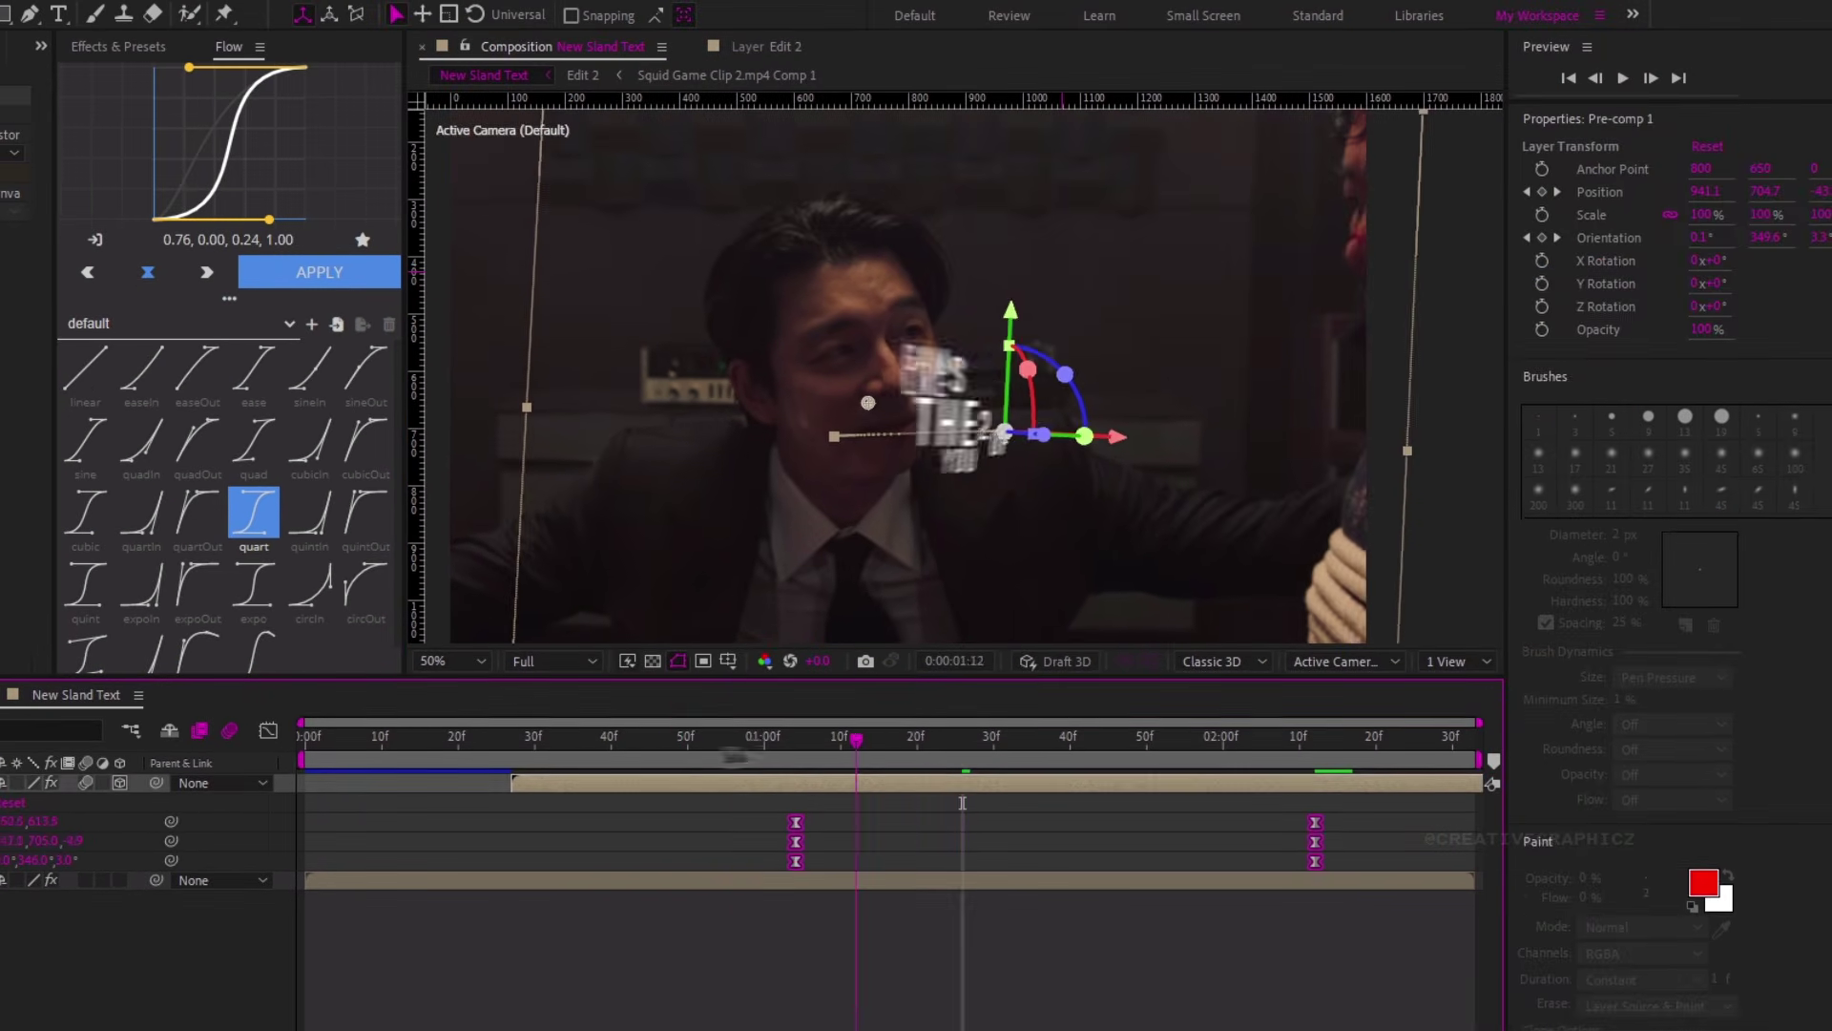
{"action": "key", "text": "space"}
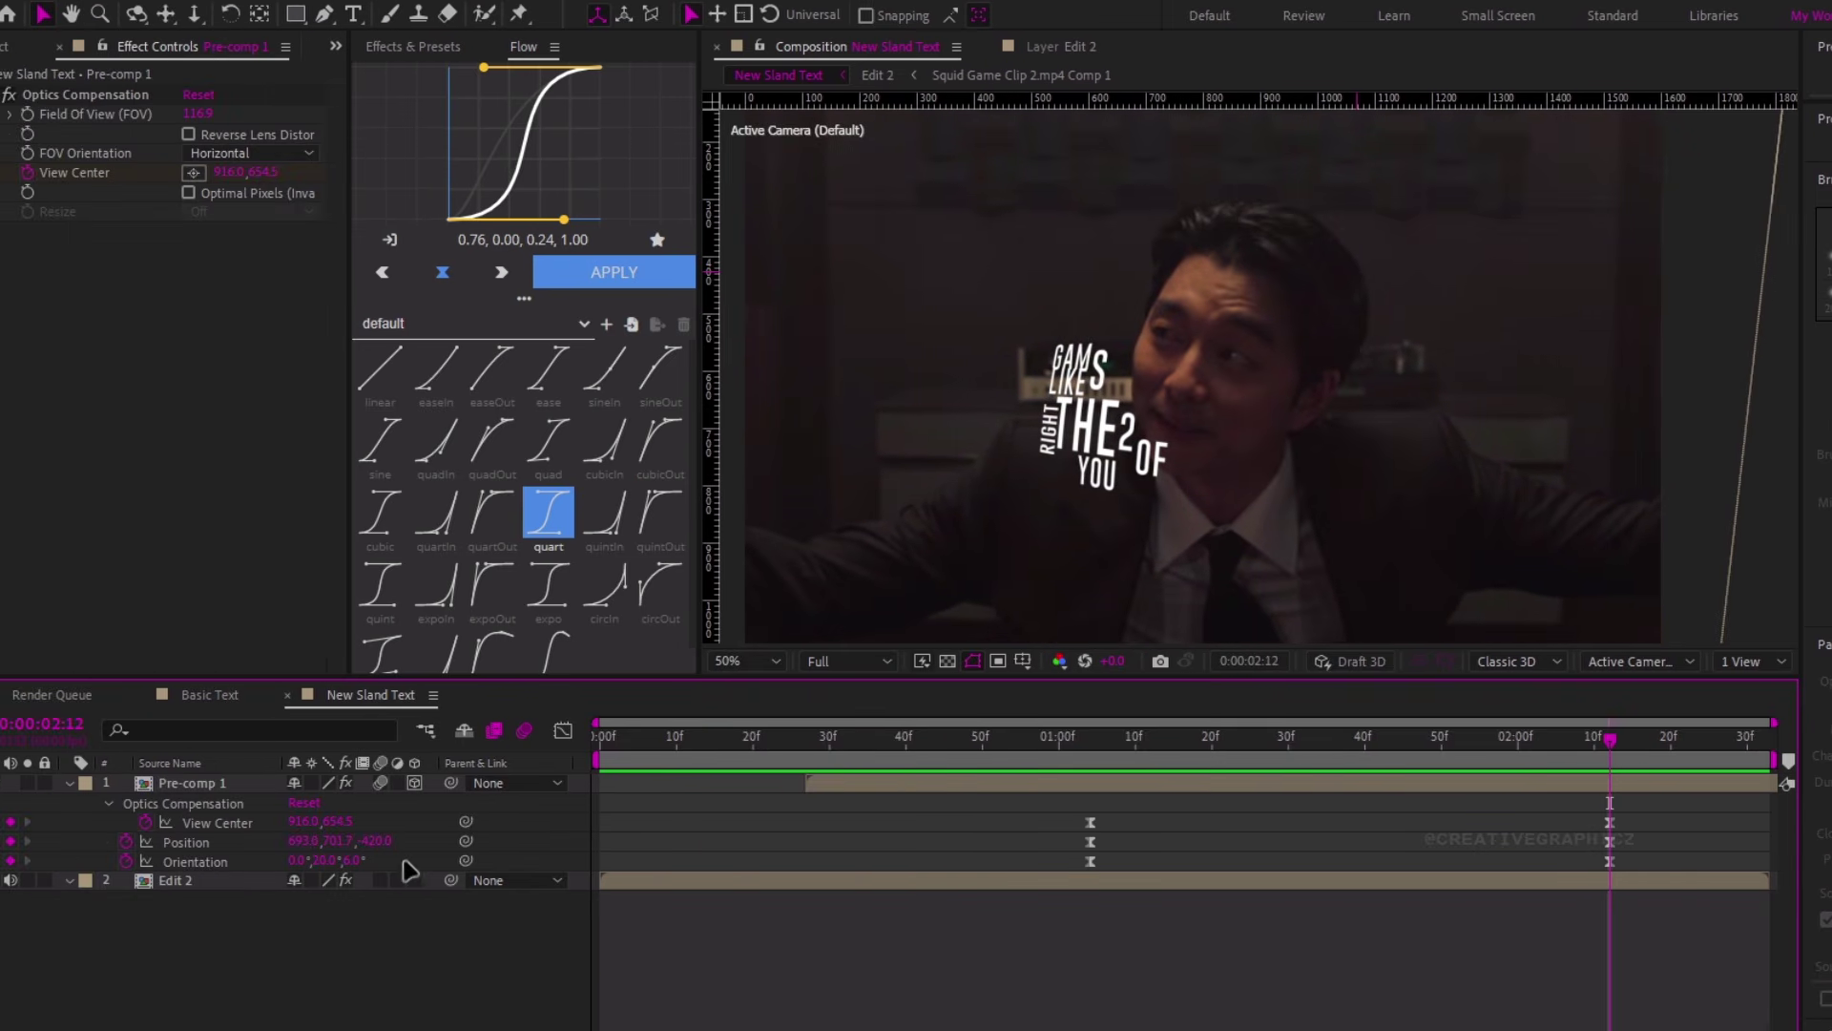
At 0:00:02:12, bring the text closer by setting Pre-comp 1's Position to about 713, 675, -720
{"action": "left_click_drag", "start_coordinate": [87, 841], "coordinate": [18, 822]}
{"action": "left_click_drag", "start_coordinate": [329, 827], "coordinate": [322, 826]}
{"action": "mouse_move", "coordinate": [316, 842]}
{"action": "left_mouse_down"}
{"action": "mouse_move", "coordinate": [349, 843]}
{"action": "mouse_move", "coordinate": [338, 830]}
{"action": "left_mouse_up"}
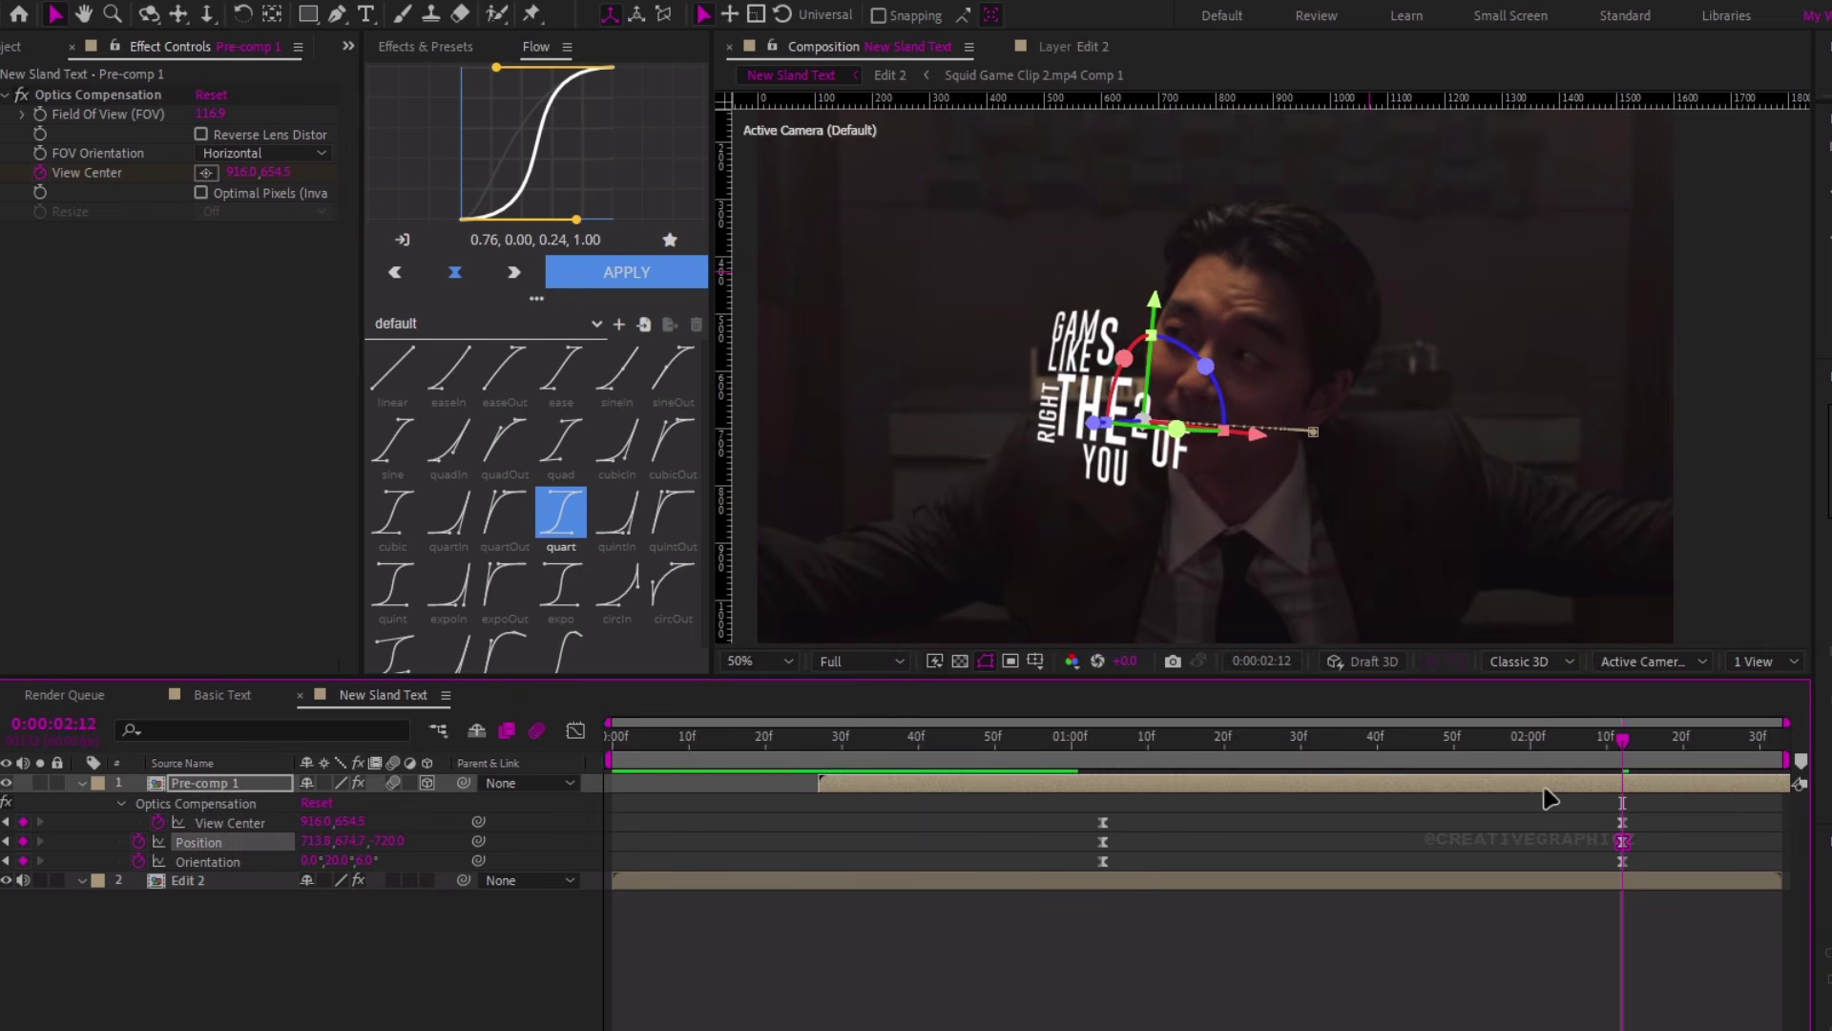
Reapply the quart curve to all of Pre-comp 1's keyframes and play the animation from the start
{"action": "left_click_drag", "start_coordinate": [1671, 800], "coordinate": [1045, 939]}
{"action": "left_click", "coordinate": [634, 278]}
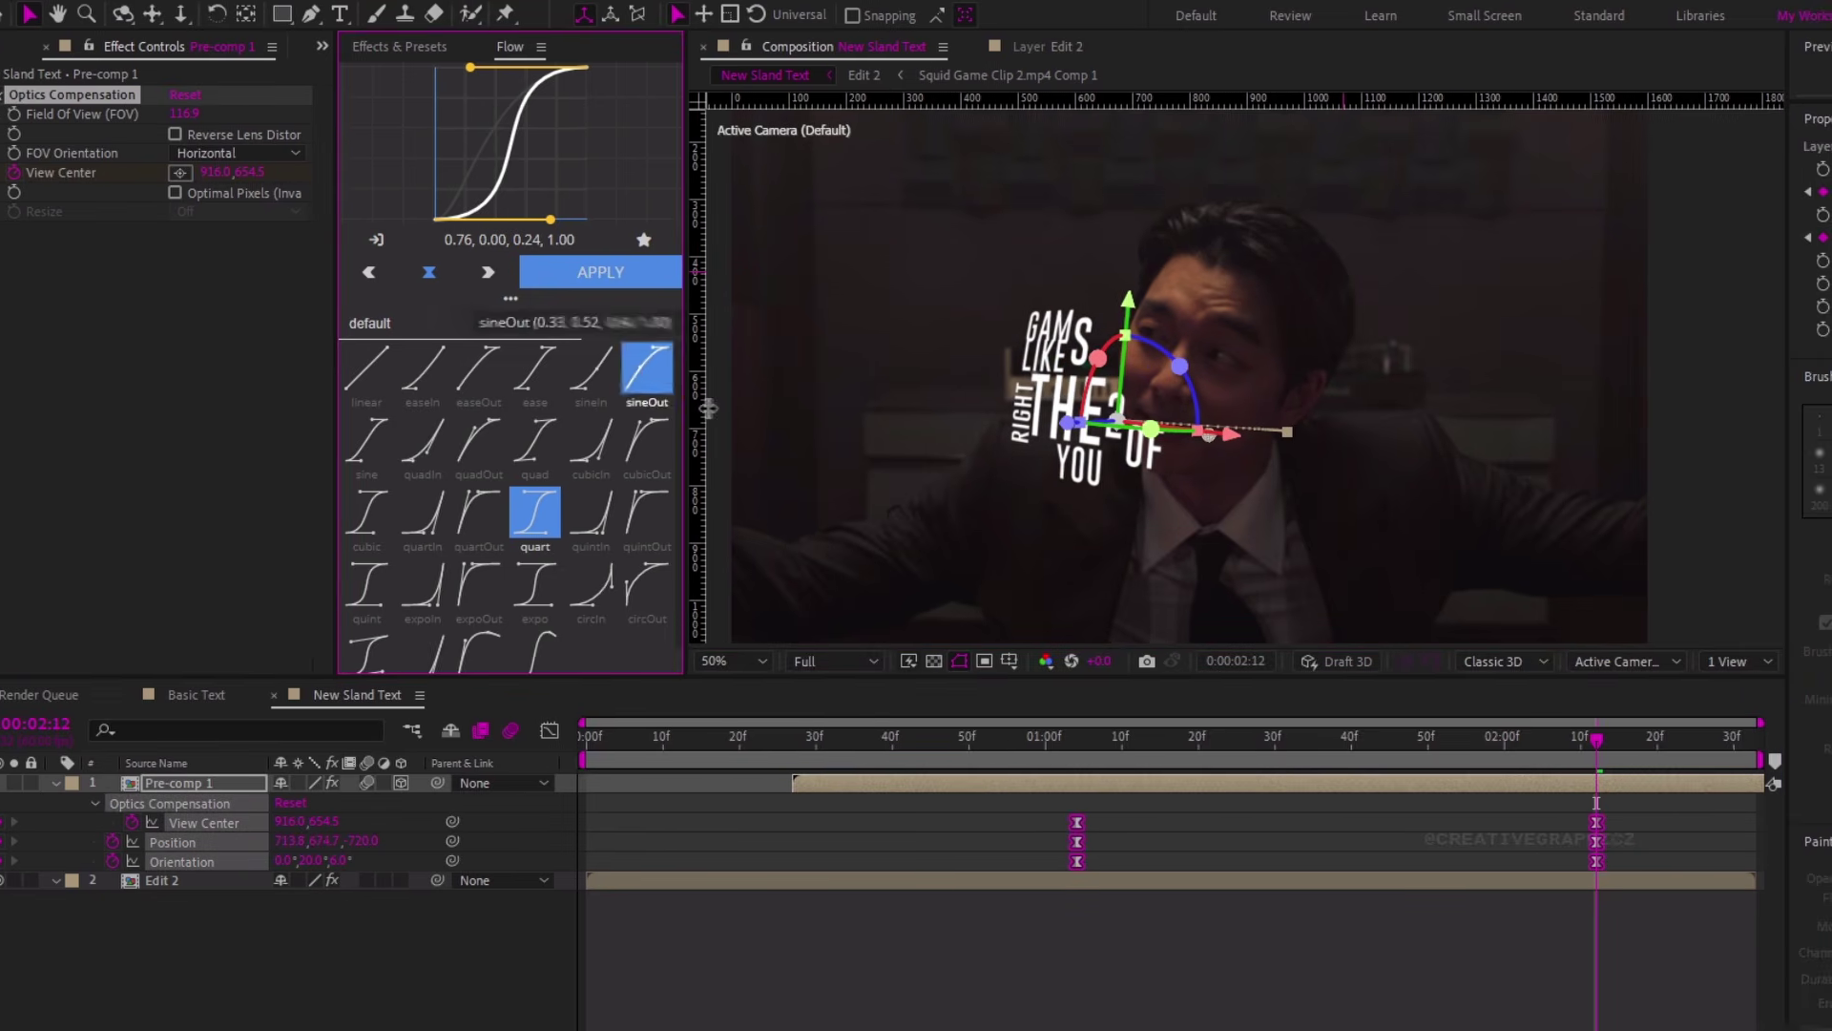
{"action": "left_click_drag", "start_coordinate": [1181, 747], "coordinate": [767, 739]}
{"action": "left_click_drag", "start_coordinate": [767, 739], "coordinate": [557, 739]}
{"action": "key", "text": "space"}
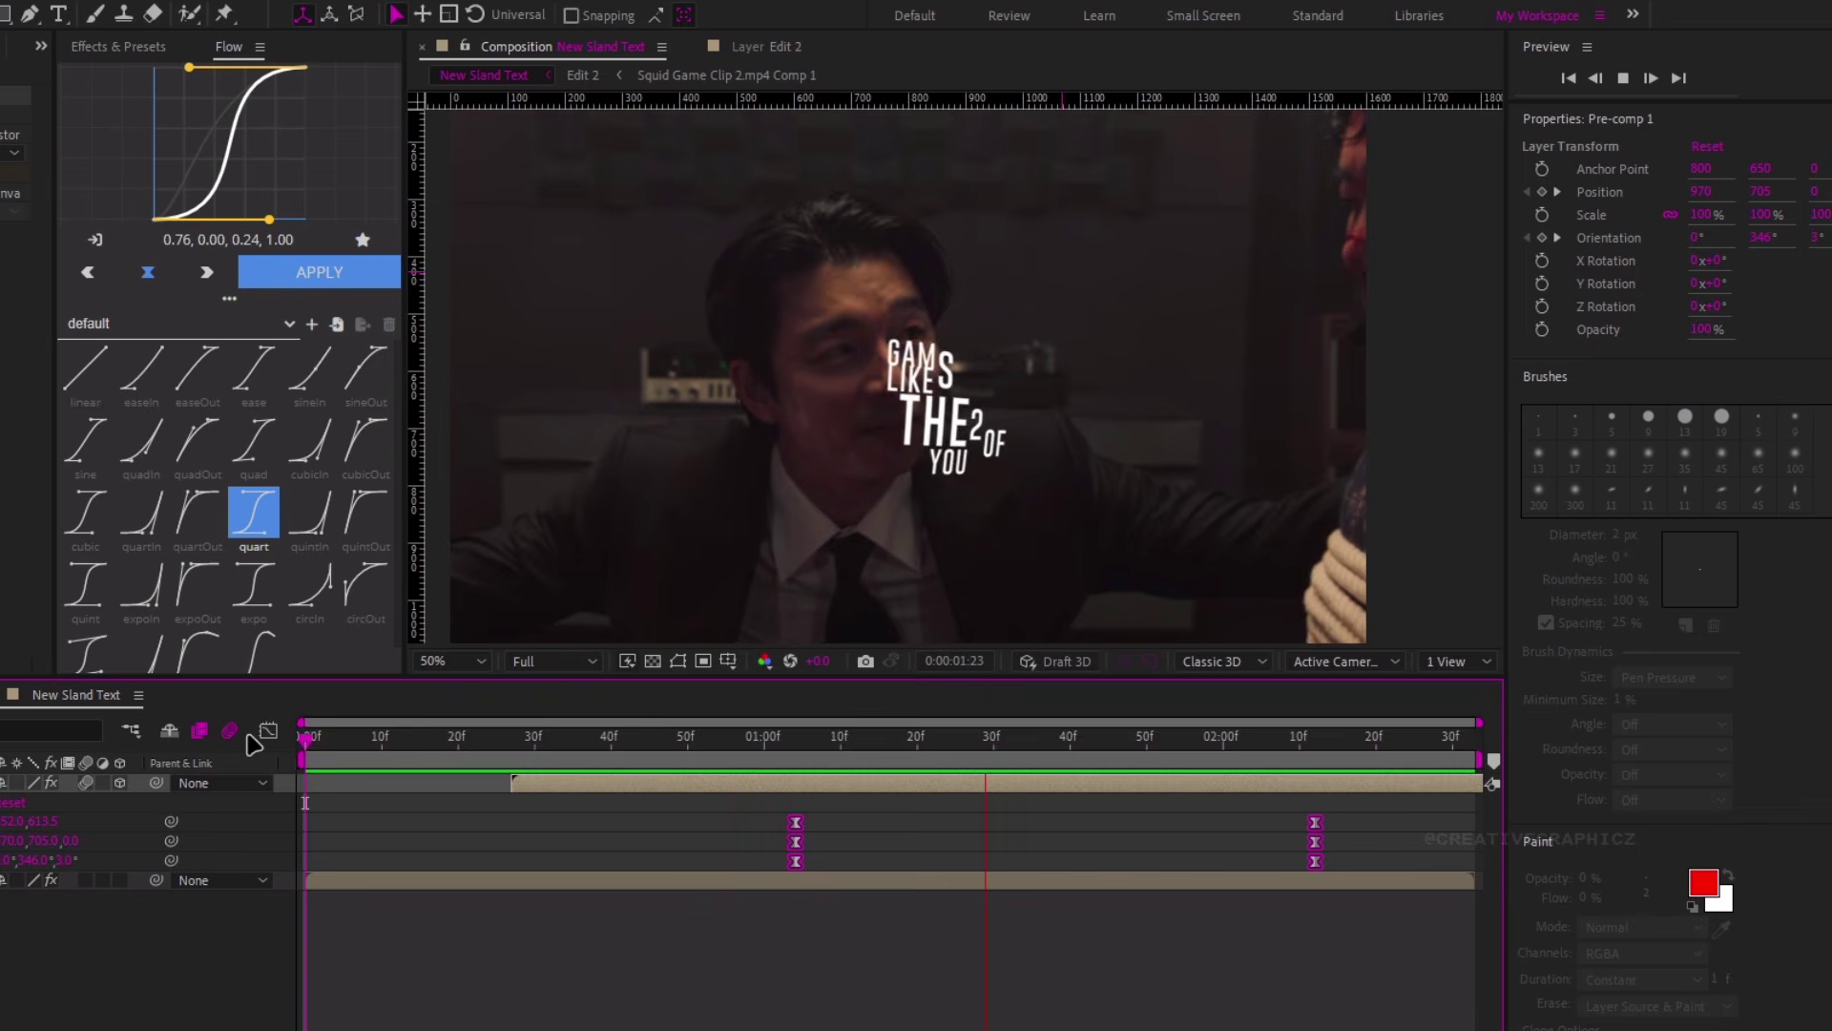
Change the spatial interpolation of Pre-comp 1's Position keyframes from Linear to Bezier
{"action": "mouse_move", "coordinate": [1184, 753]}
{"action": "left_mouse_down"}
{"action": "mouse_move", "coordinate": [1145, 749]}
{"action": "mouse_move", "coordinate": [1184, 757]}
{"action": "left_mouse_up"}
{"action": "scroll", "coordinate": [715, 506], "scroll_direction": "up", "scroll_amount": 1}
{"action": "left_click_drag", "start_coordinate": [672, 452], "coordinate": [728, 441]}
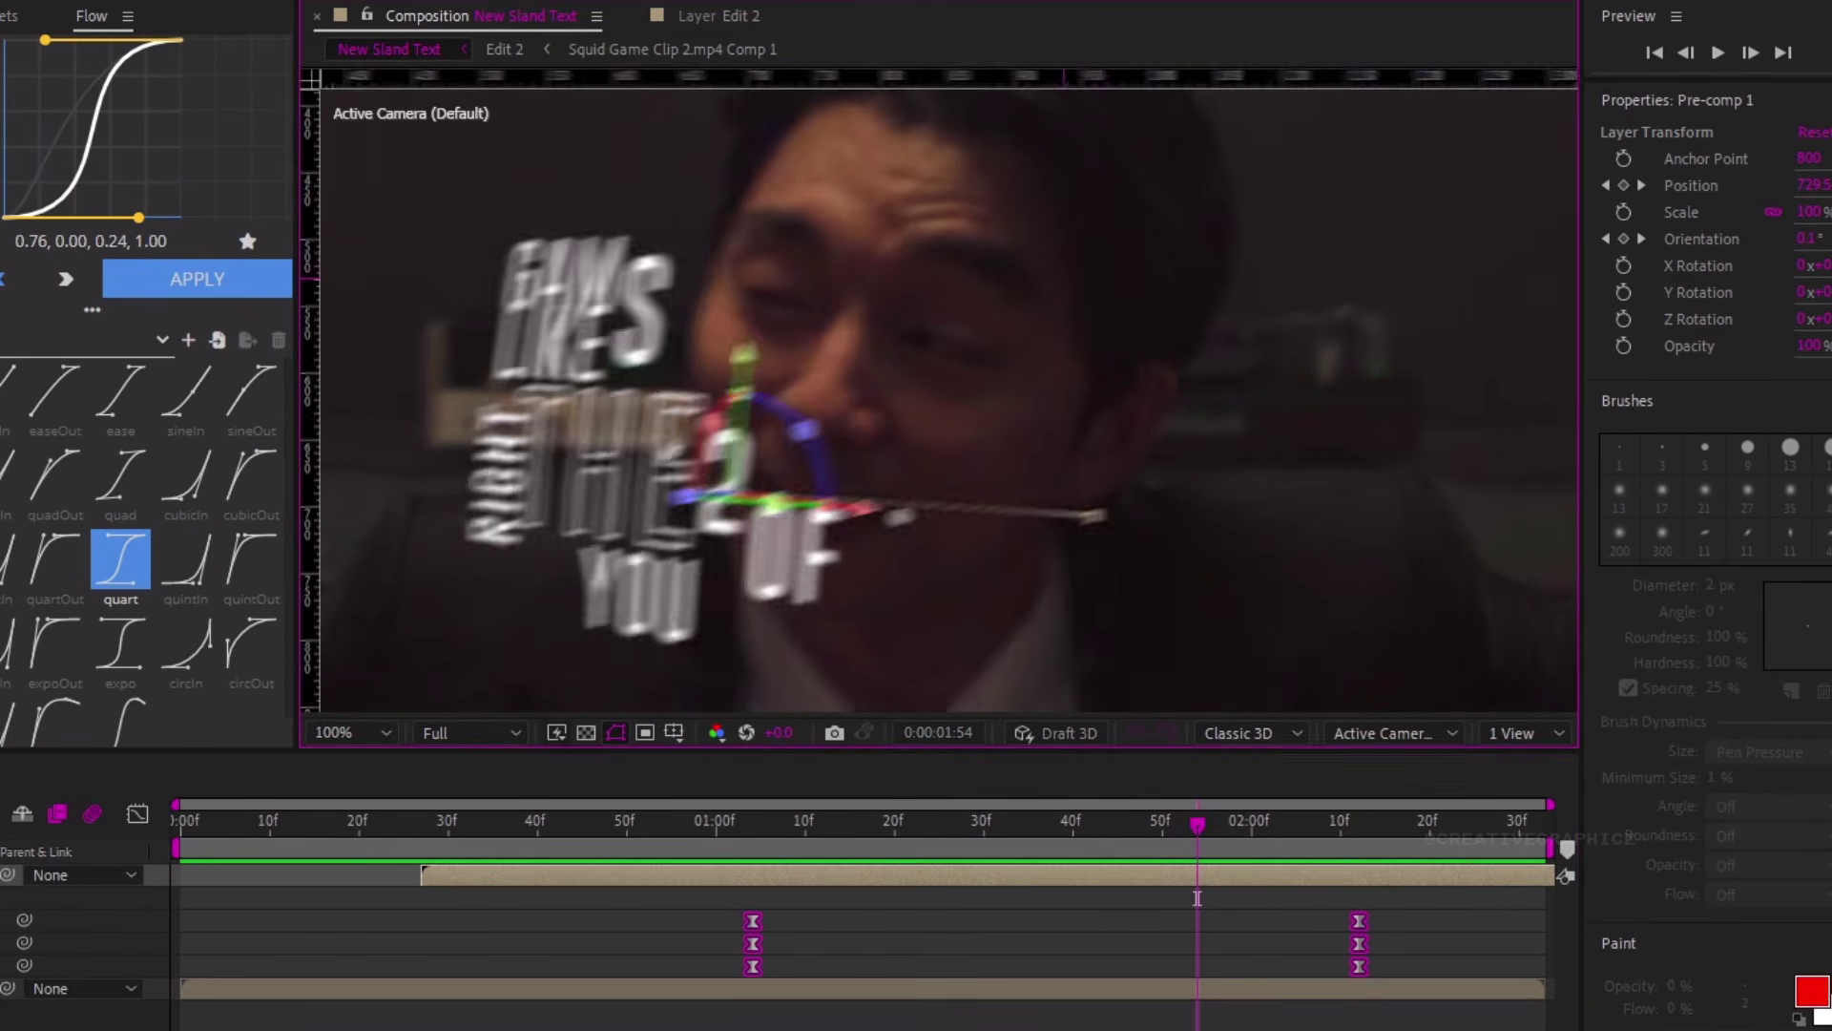
{"action": "left_click", "coordinate": [904, 834]}
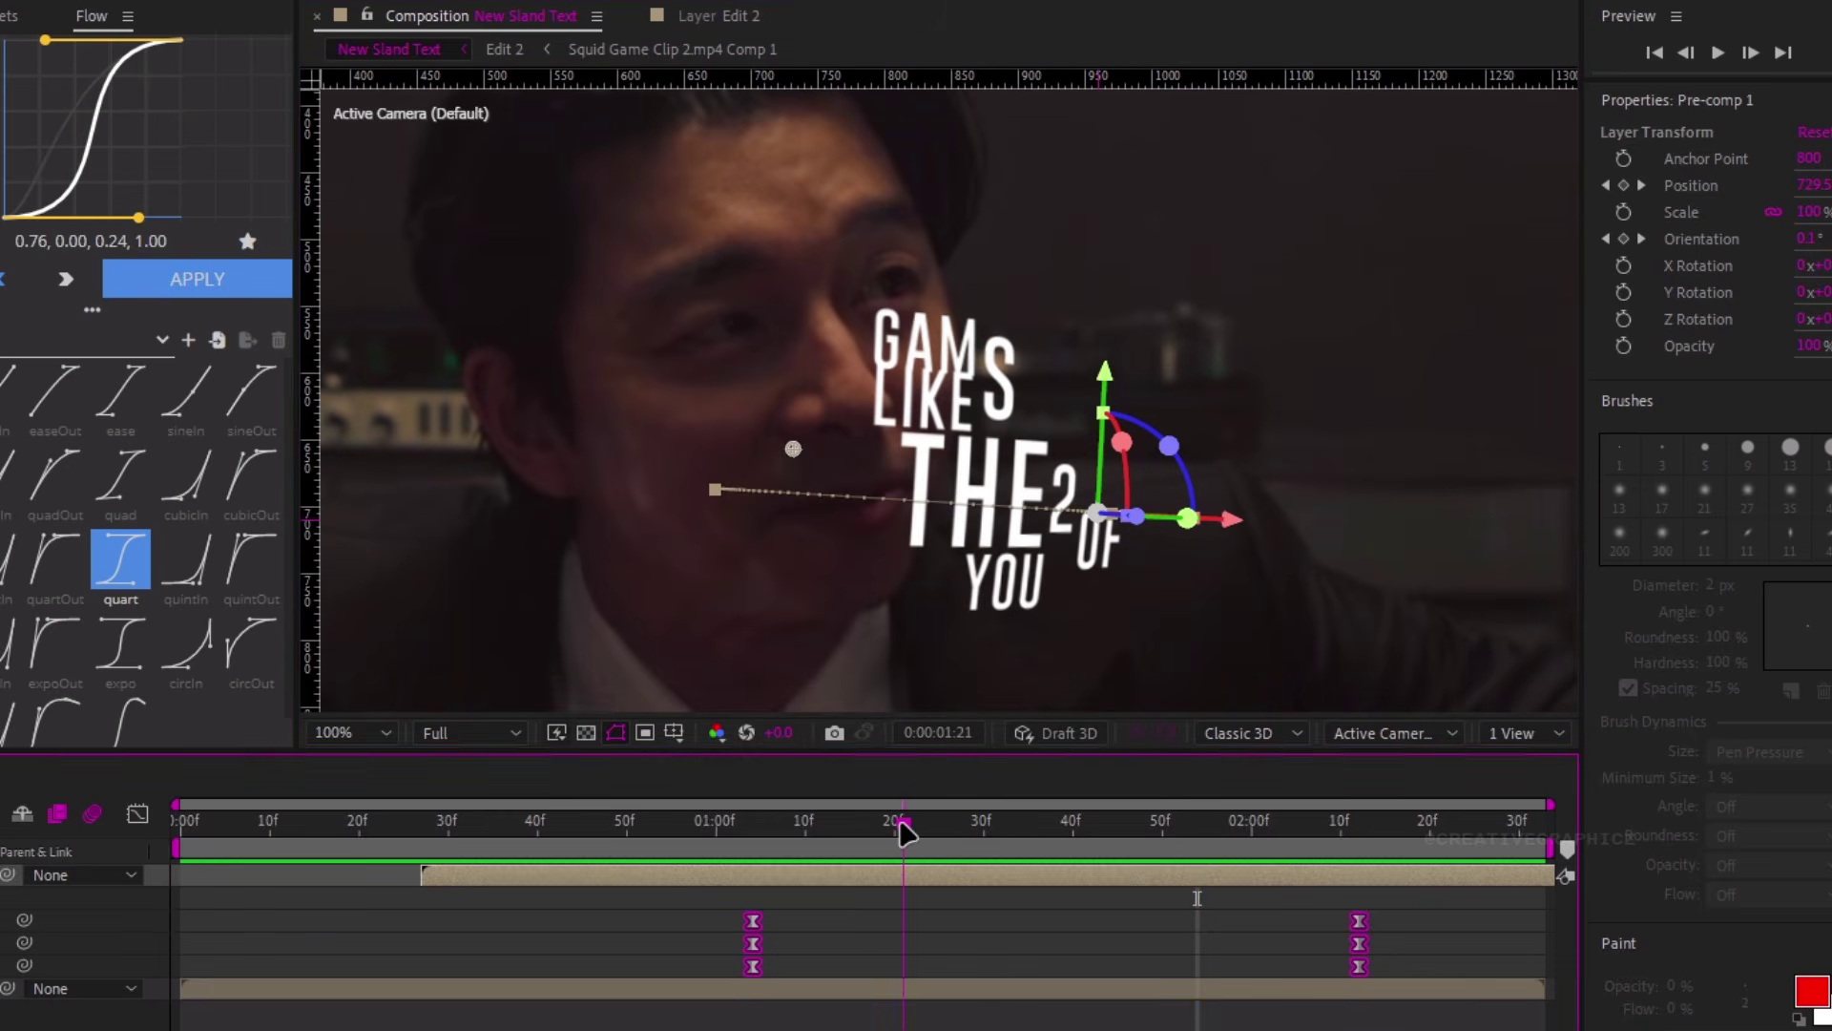
{"action": "right_click", "coordinate": [716, 491]}
{"action": "left_click", "coordinate": [807, 809]}
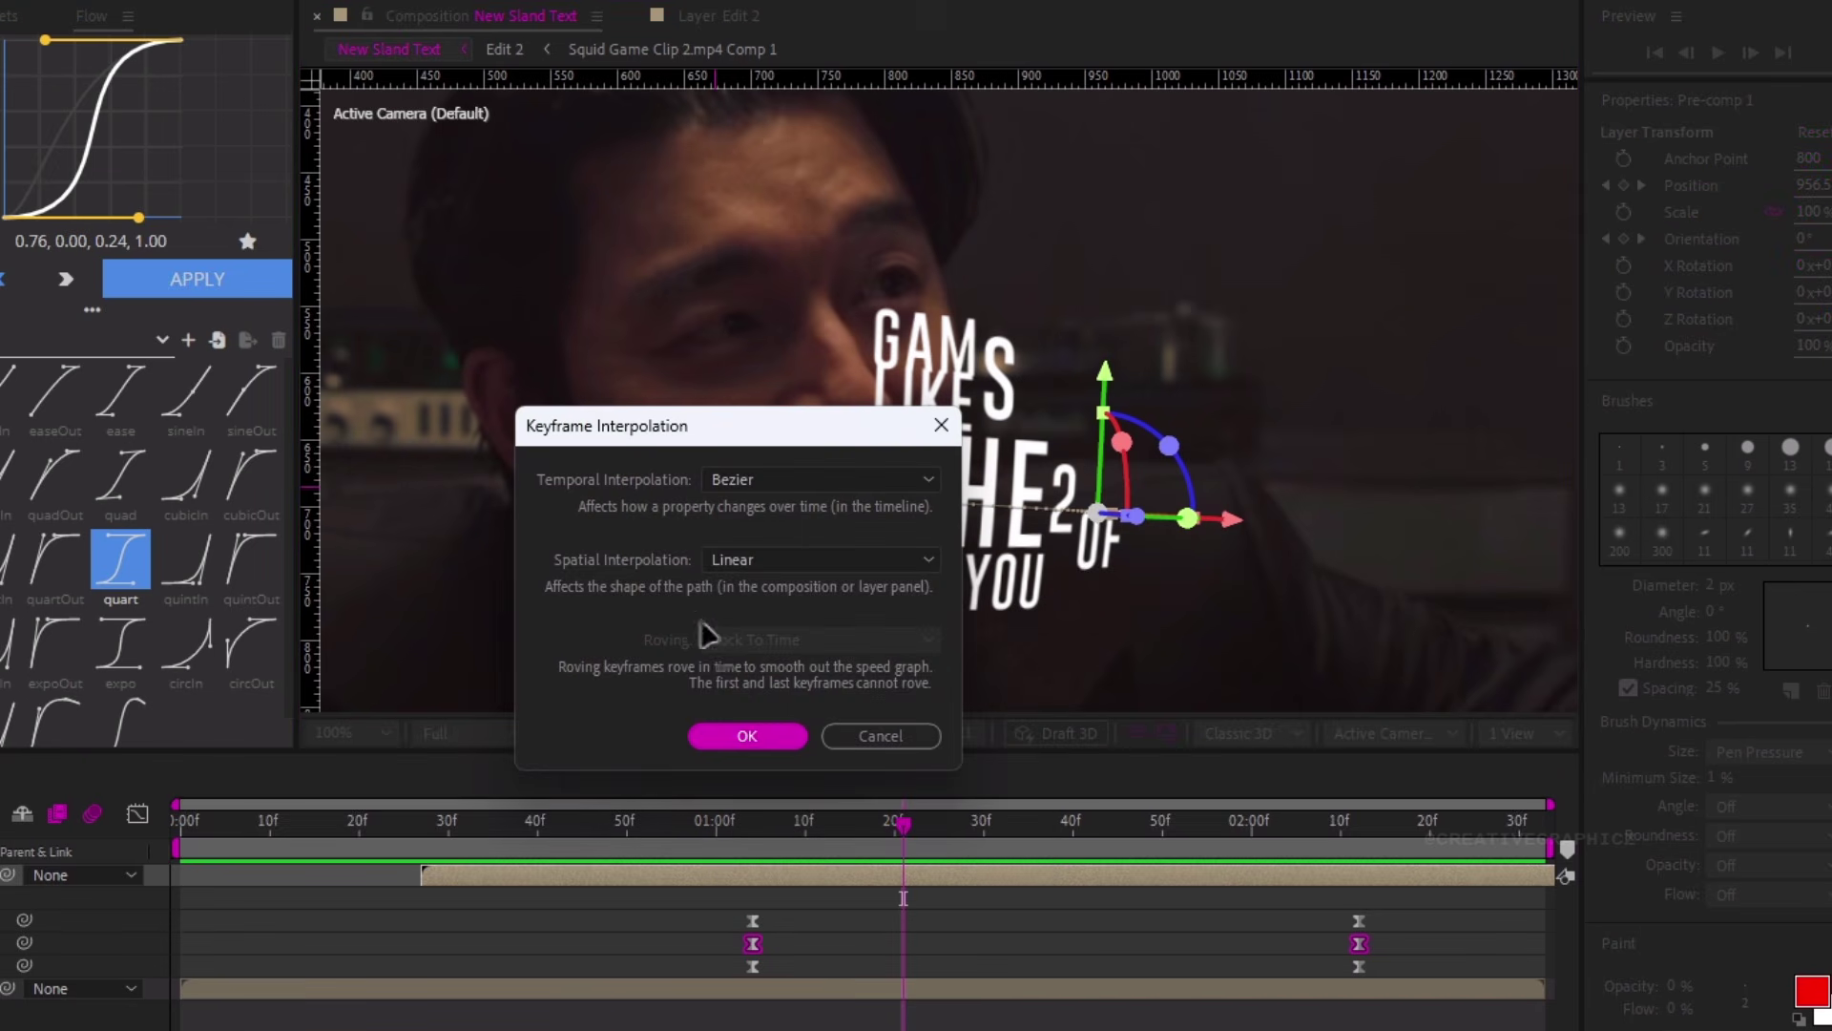
{"action": "left_click", "coordinate": [744, 563]}
{"action": "left_click", "coordinate": [754, 653]}
{"action": "left_click", "coordinate": [747, 736]}
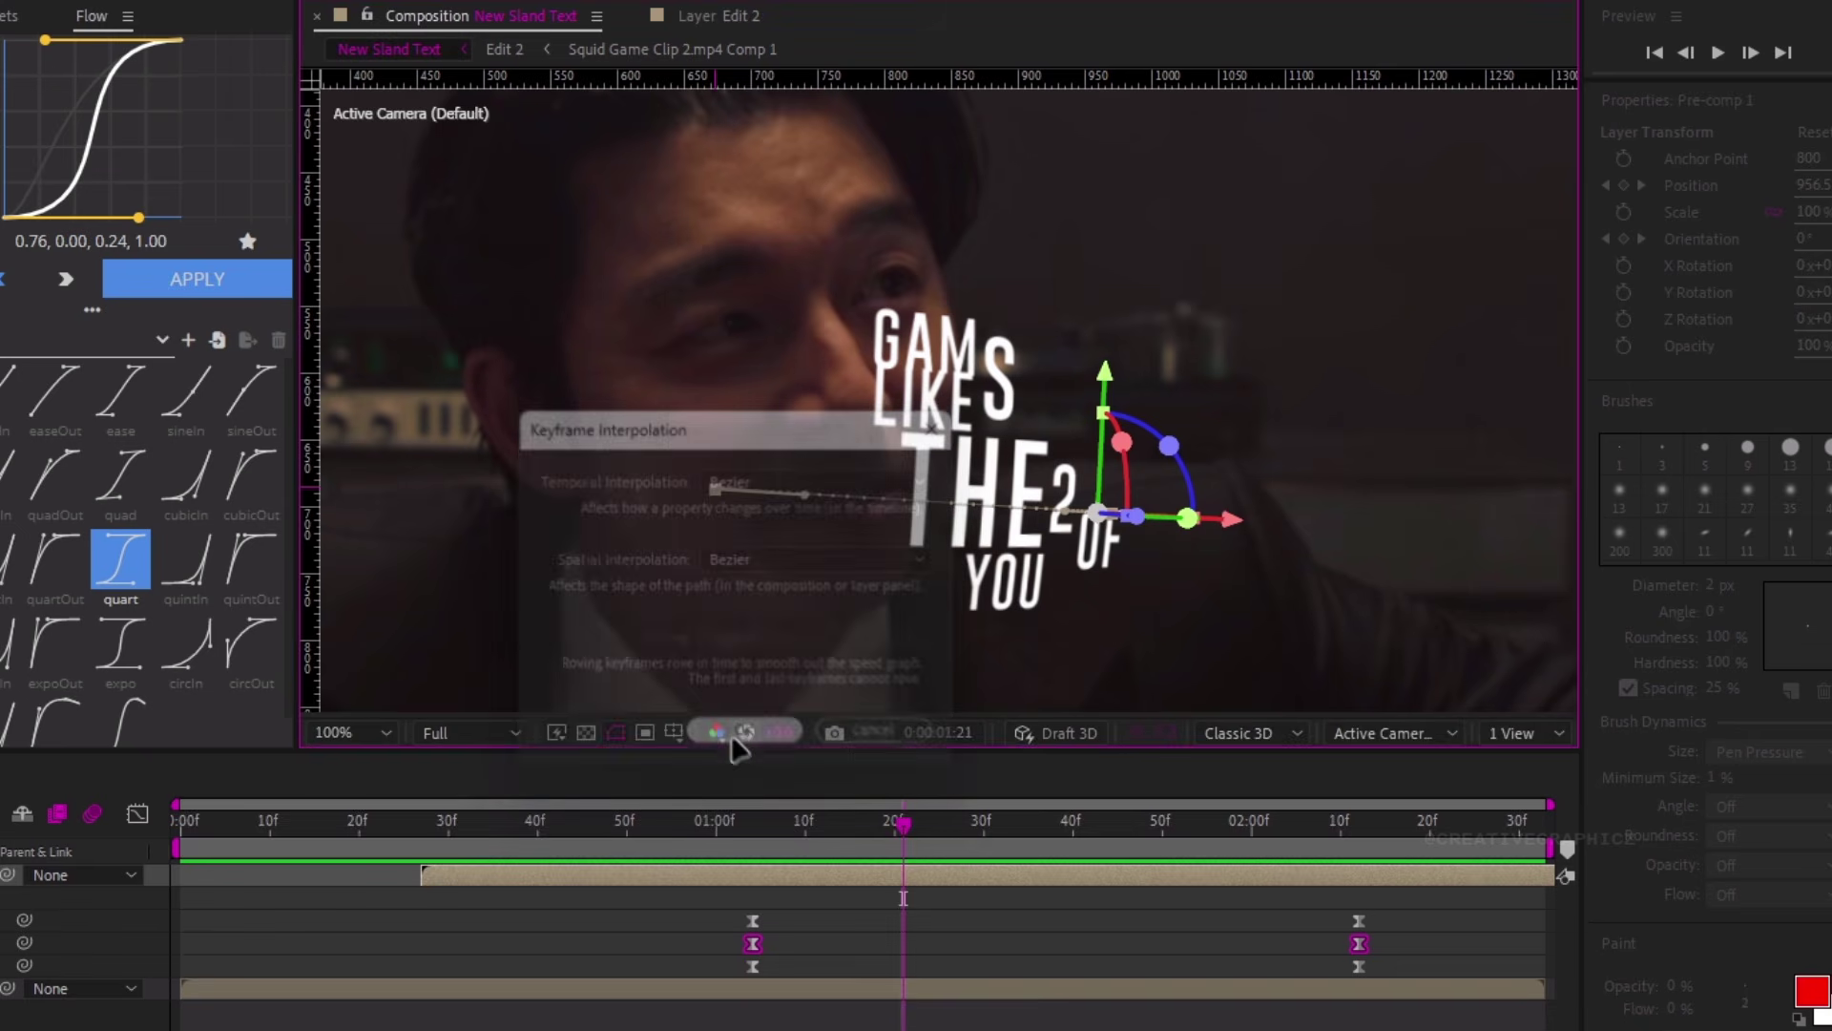
Bend Pre-comp 1's motion path downward with the end keyframe's Bezier handle and preview the movement
{"action": "left_click_drag", "start_coordinate": [803, 504], "coordinate": [832, 540]}
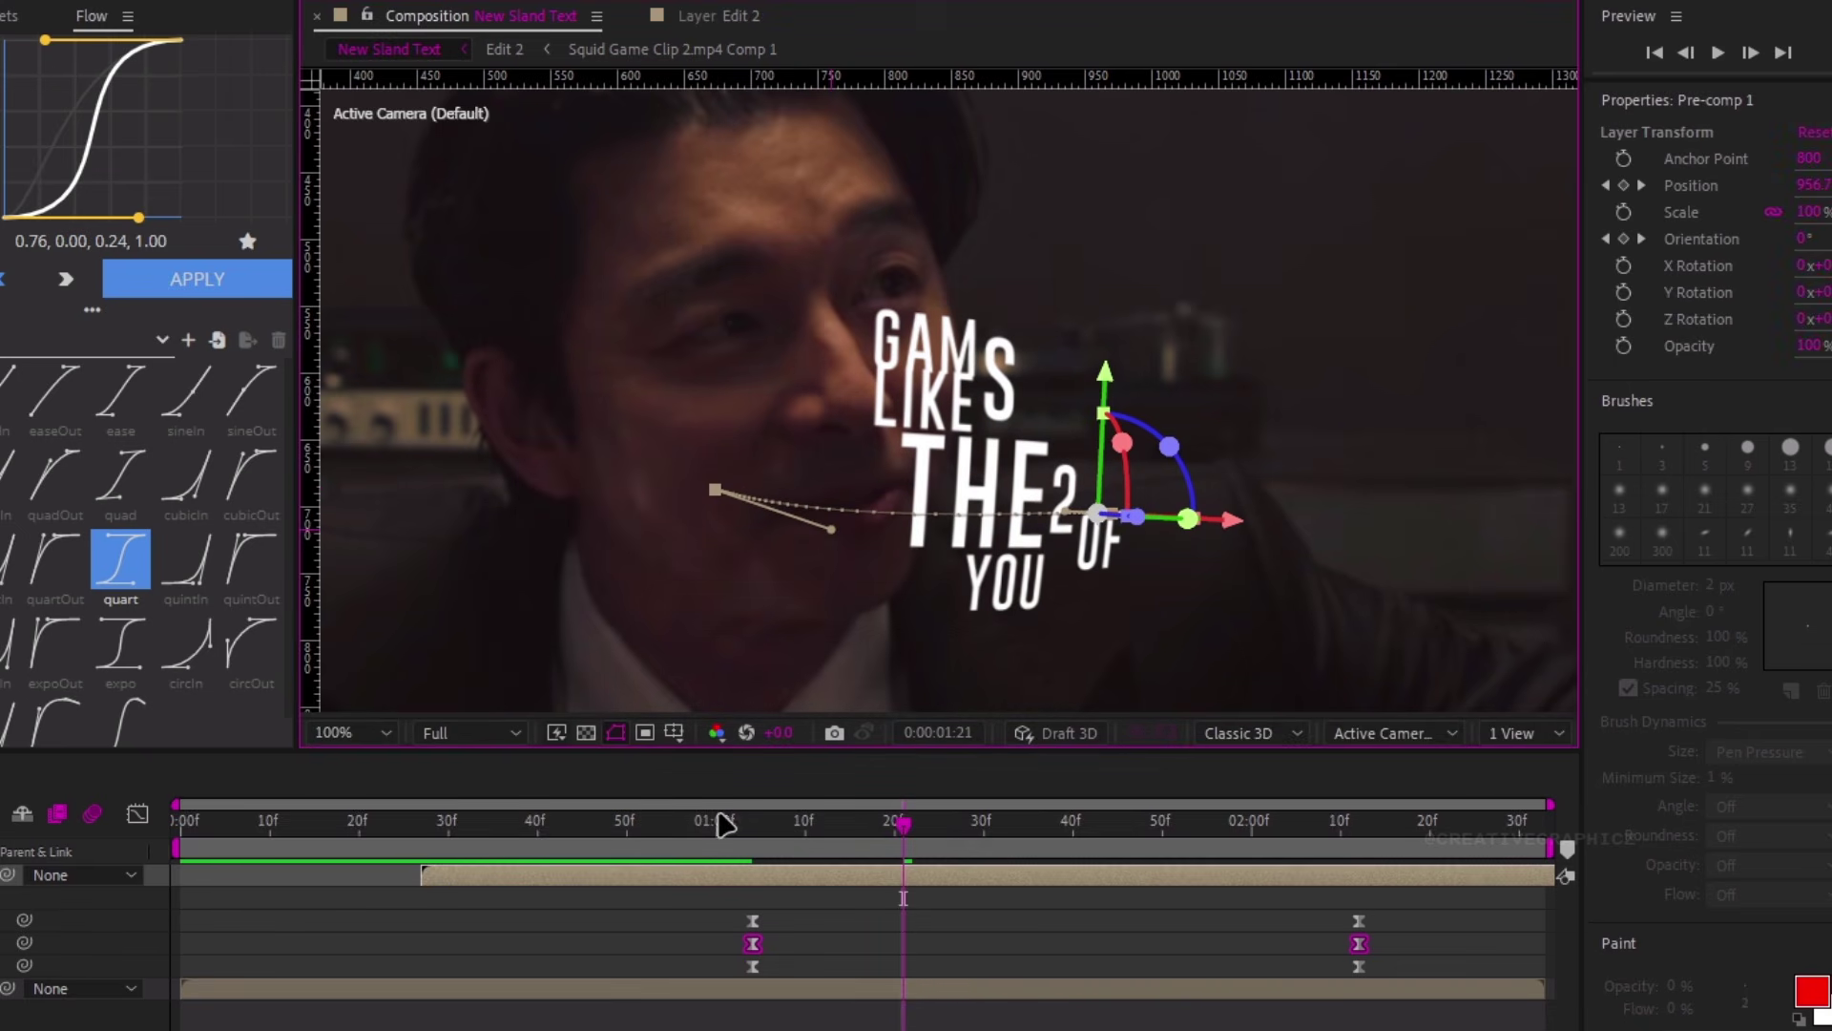
{"action": "left_click_drag", "start_coordinate": [719, 830], "coordinate": [1010, 873]}
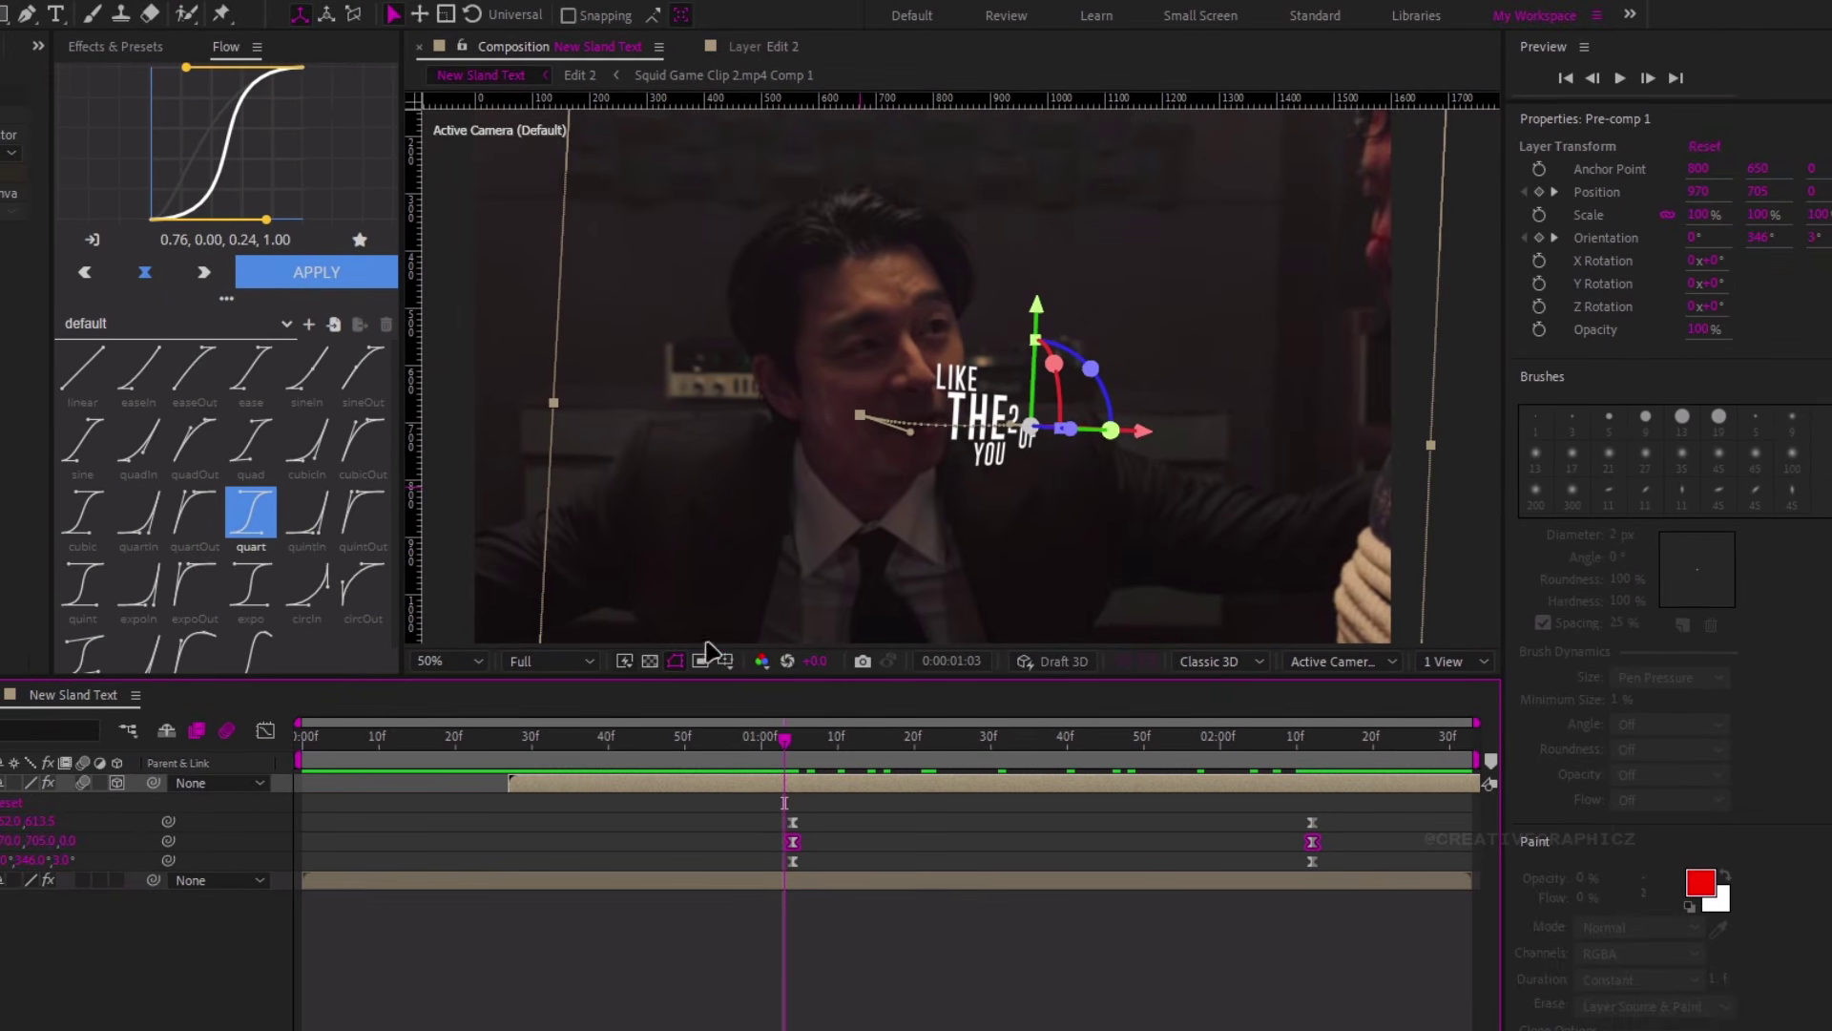
{"action": "key", "text": "space"}
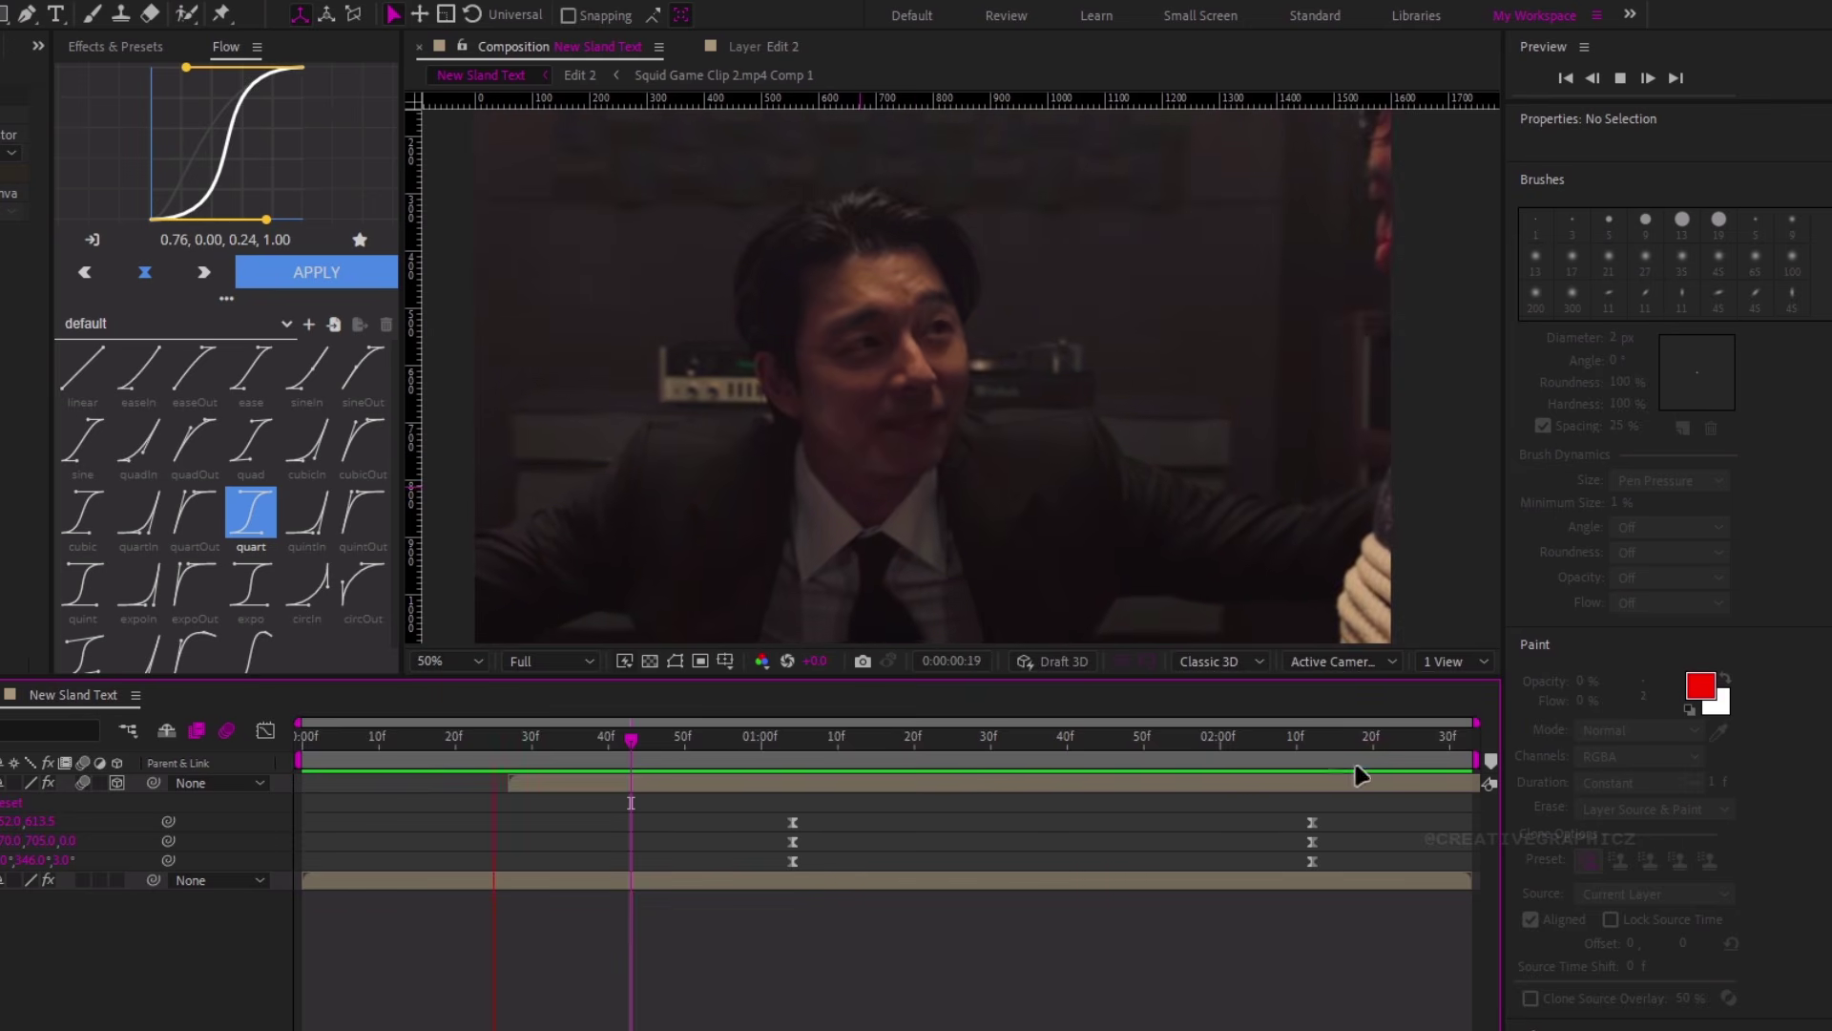
Increase Pre-comp 1's Z orientation at 0:00:02:12 to 16°
{"action": "left_click", "coordinate": [1314, 741]}
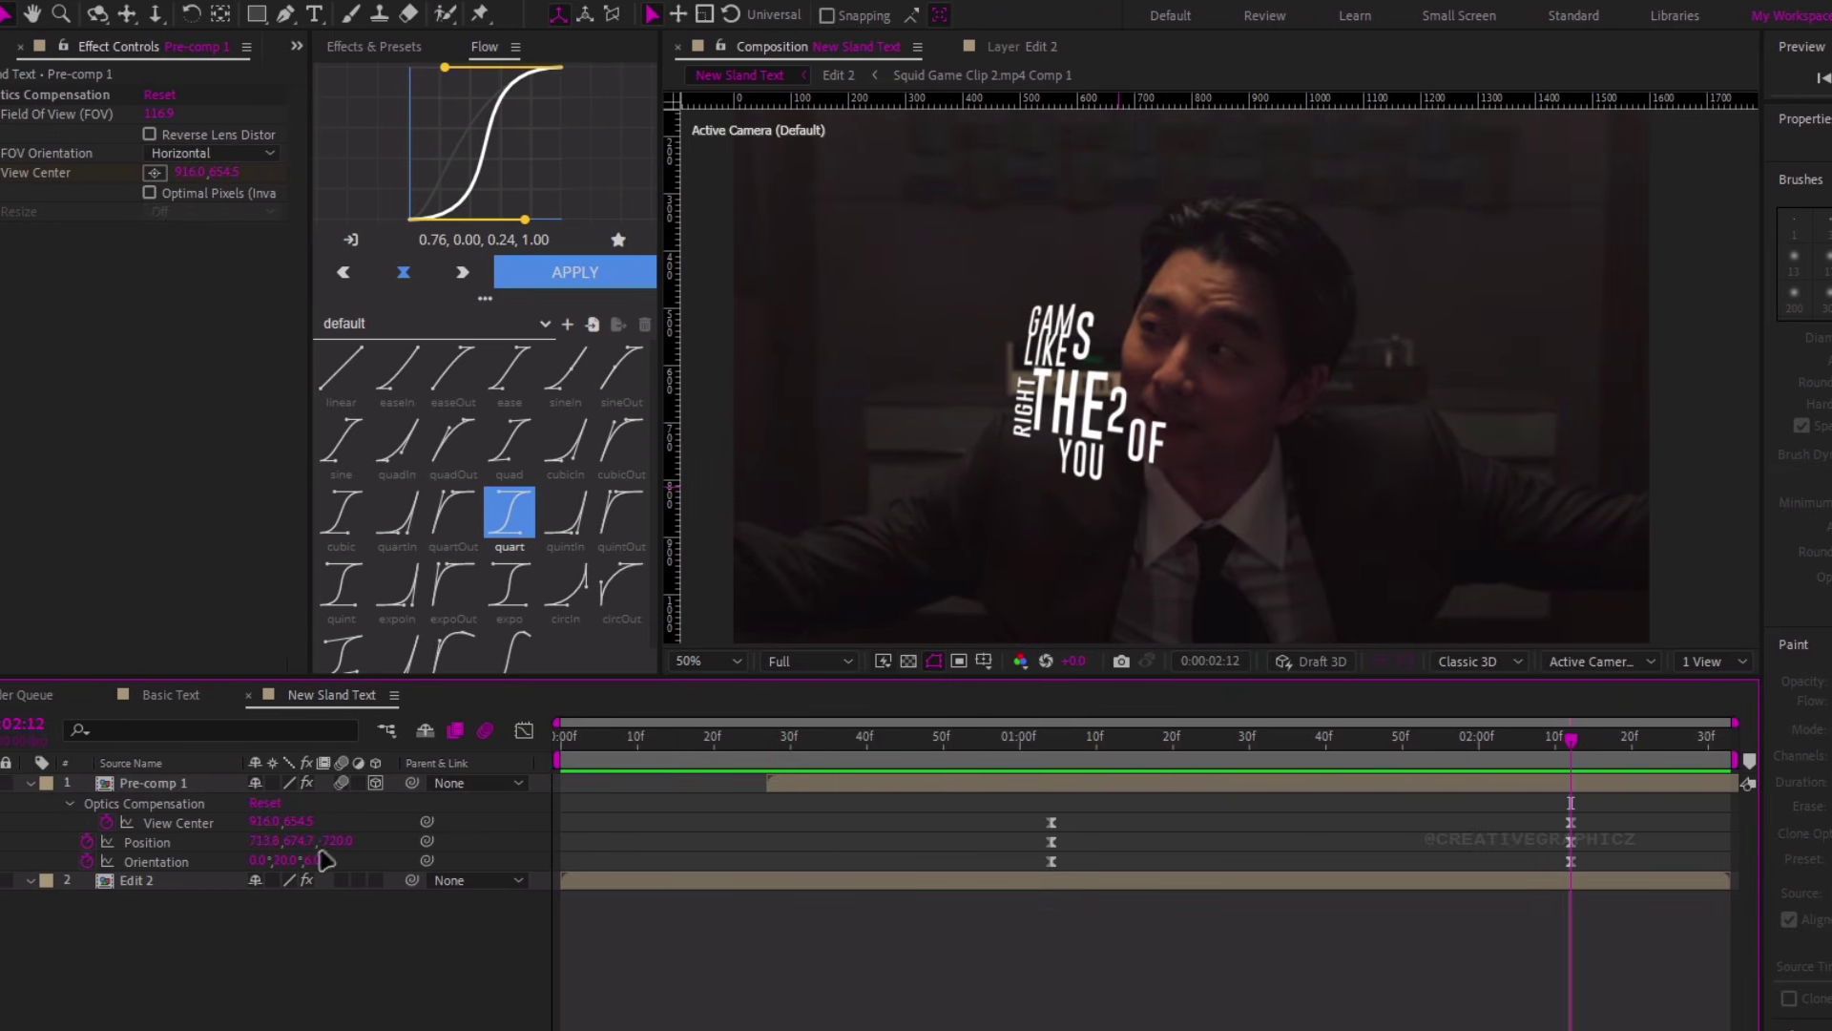
{"action": "key", "text": "Up"}
{"action": "key", "text": "Up"}
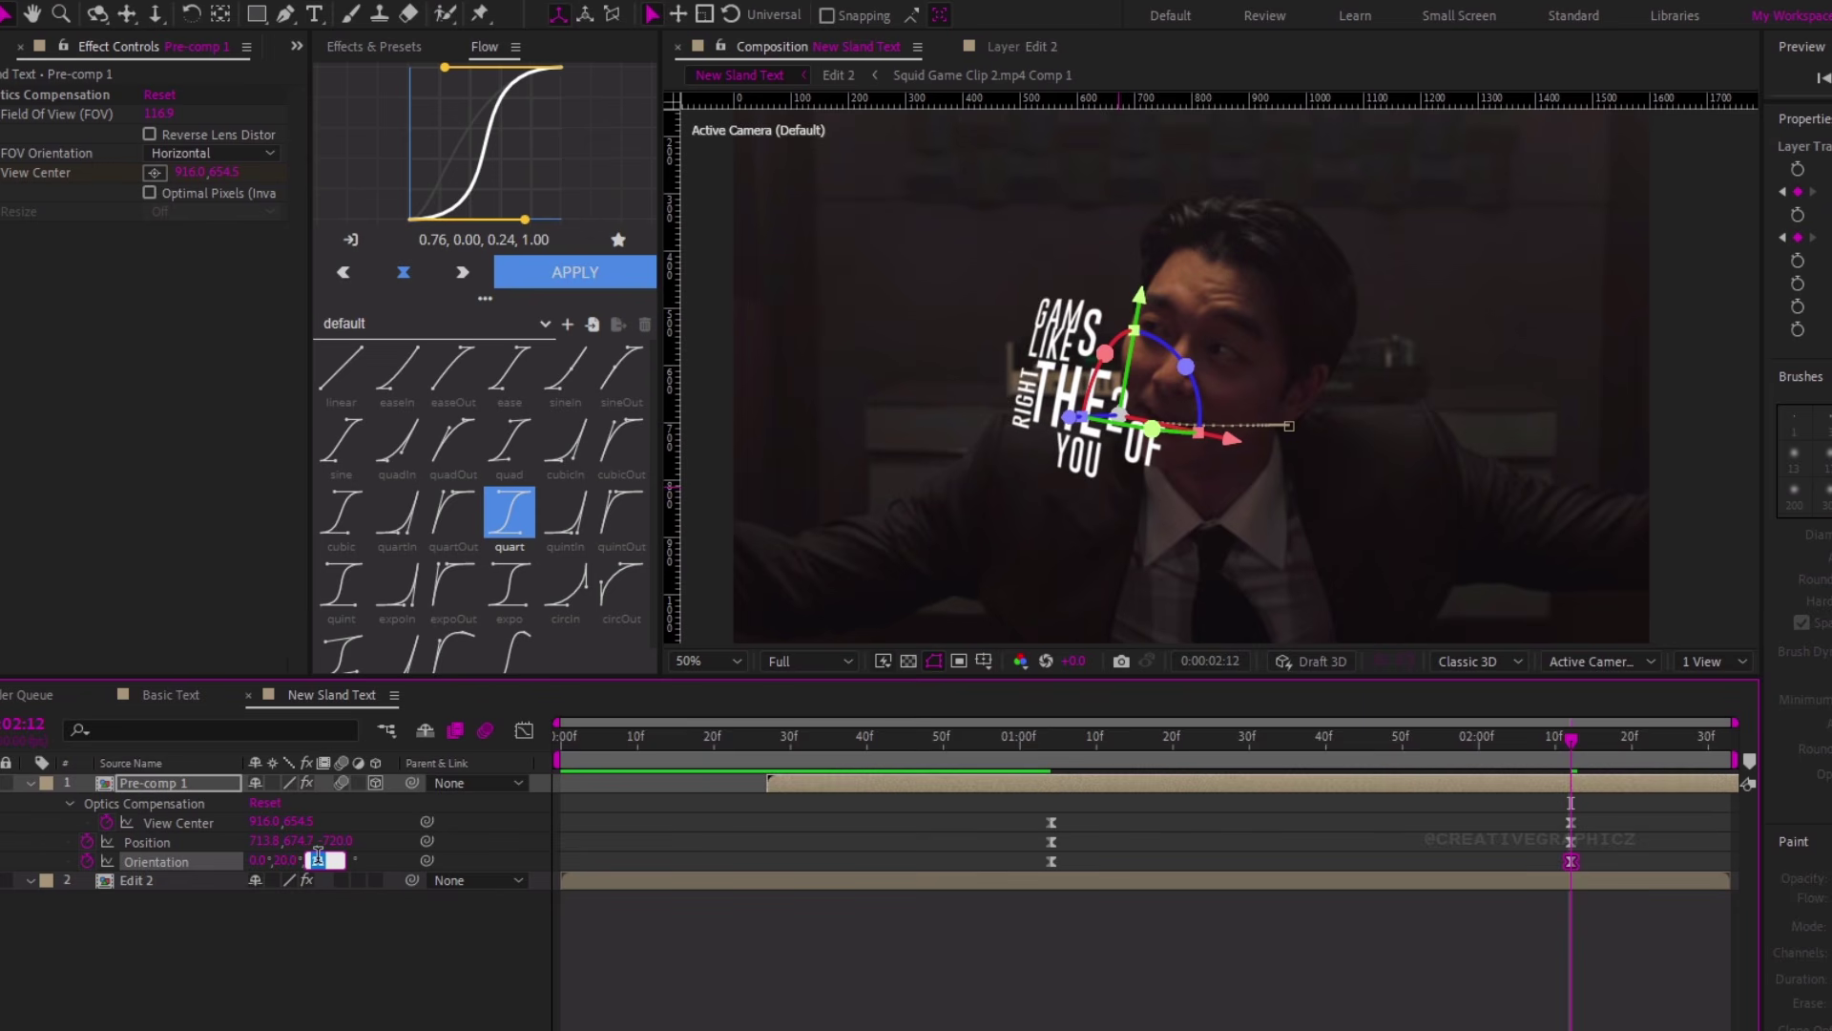
{"action": "left_click", "coordinate": [318, 944]}
Shift Pre-comp 1's Position slightly lower at the 0:00:01:04 keyframe and check the movement
{"action": "left_click_drag", "start_coordinate": [1266, 757], "coordinate": [1059, 766]}
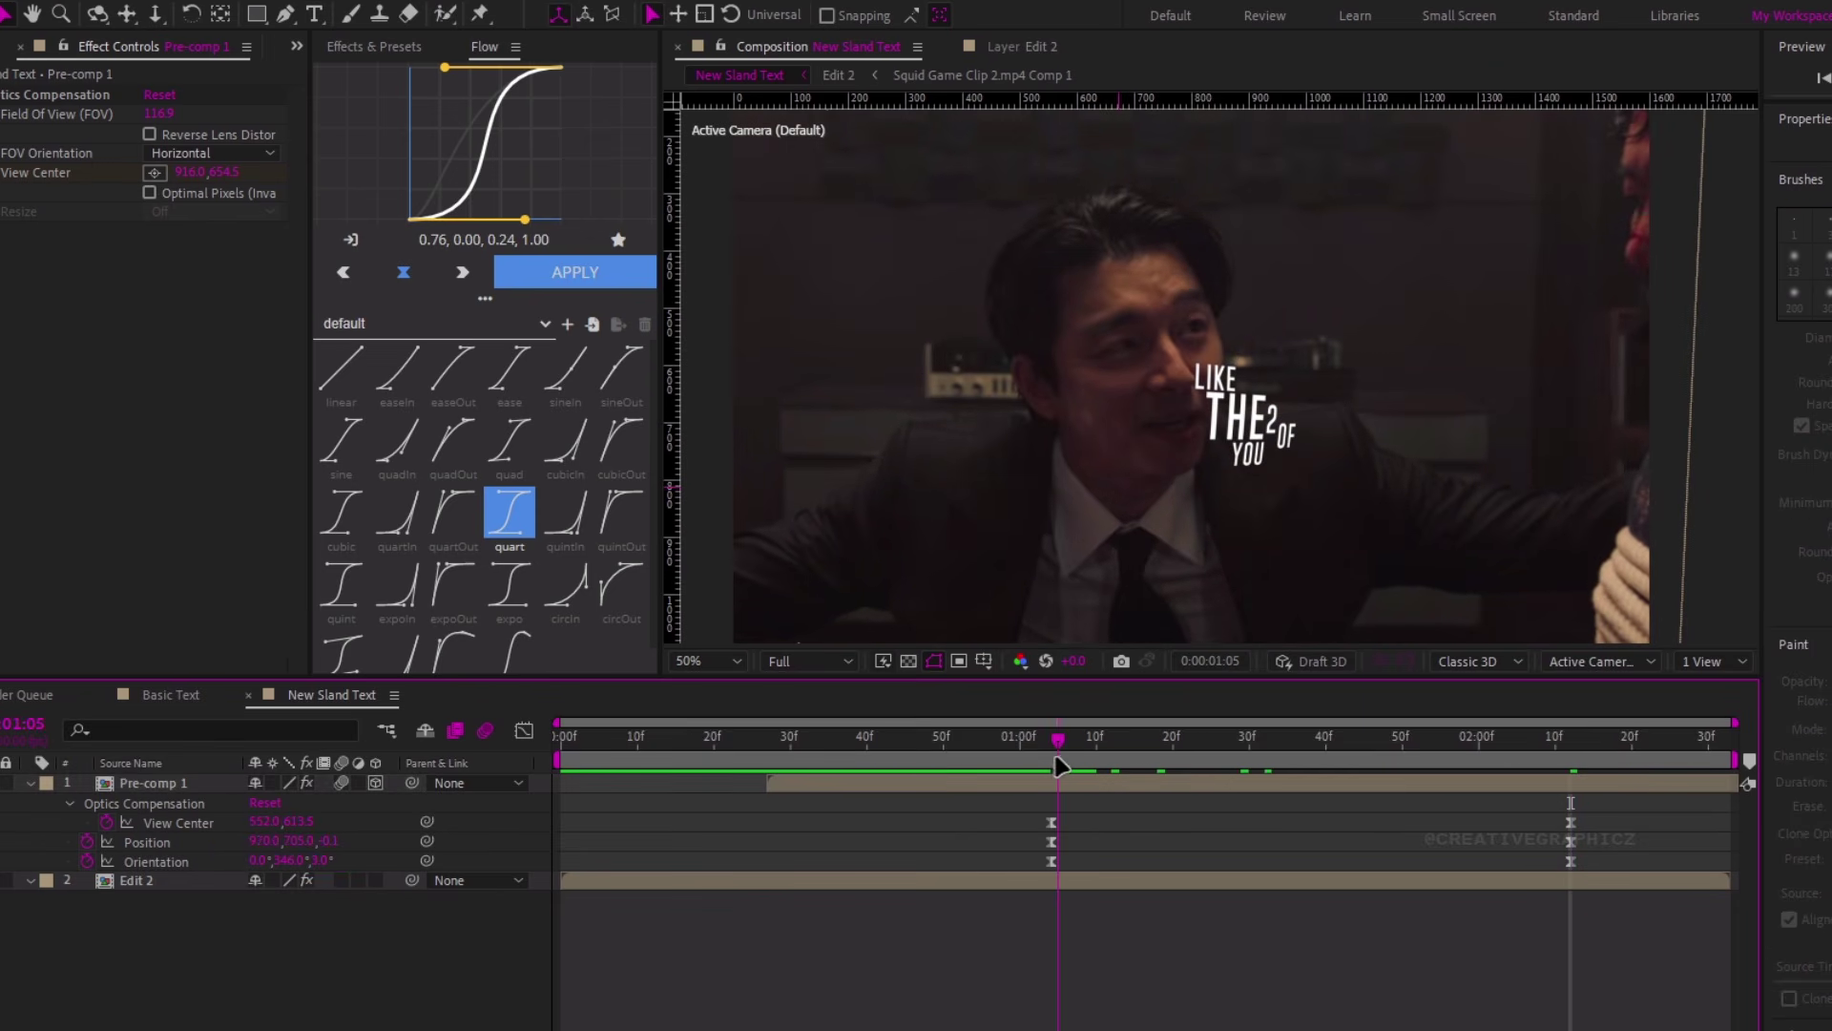
{"action": "left_click_drag", "start_coordinate": [274, 847], "coordinate": [315, 847]}
{"action": "key", "text": "space"}
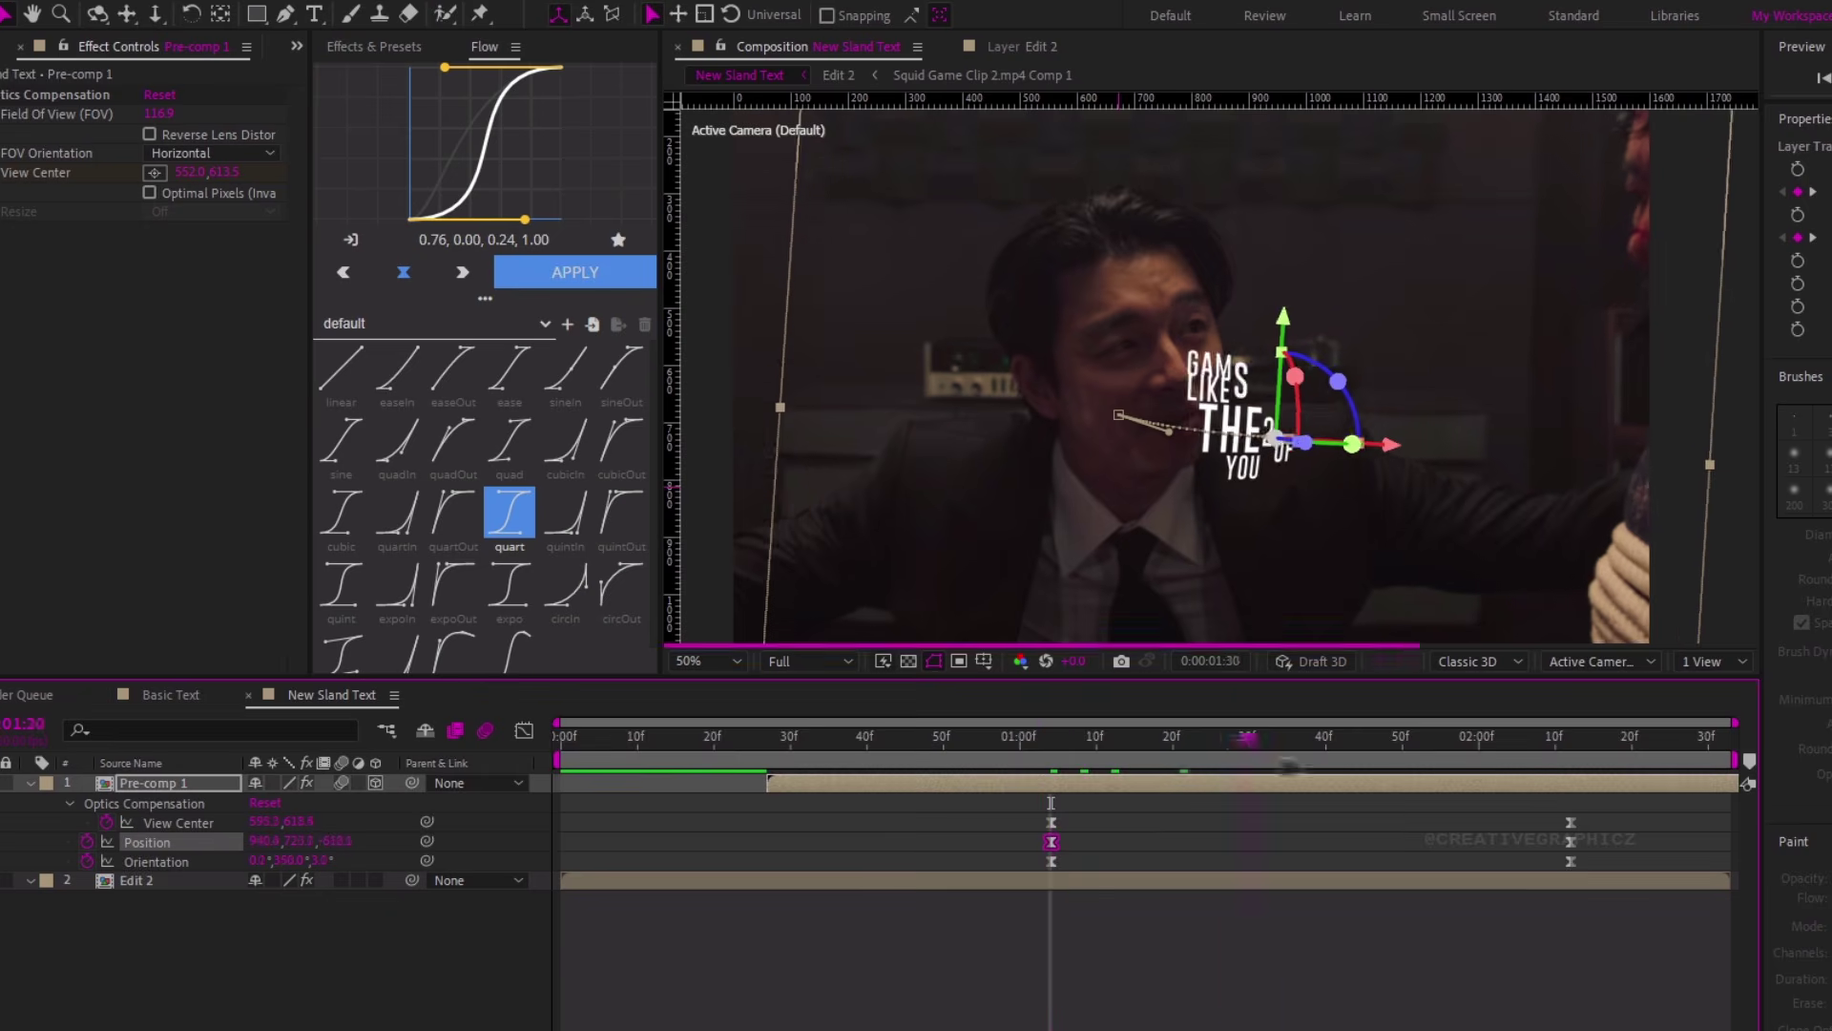
Select all of Pre-comp 1's keyframes, apply the quart easing again and preview the result
{"action": "left_click_drag", "start_coordinate": [1016, 798], "coordinate": [1624, 907]}
{"action": "left_click", "coordinate": [575, 272]}
{"action": "left_click", "coordinate": [993, 932]}
{"action": "key", "text": "space"}
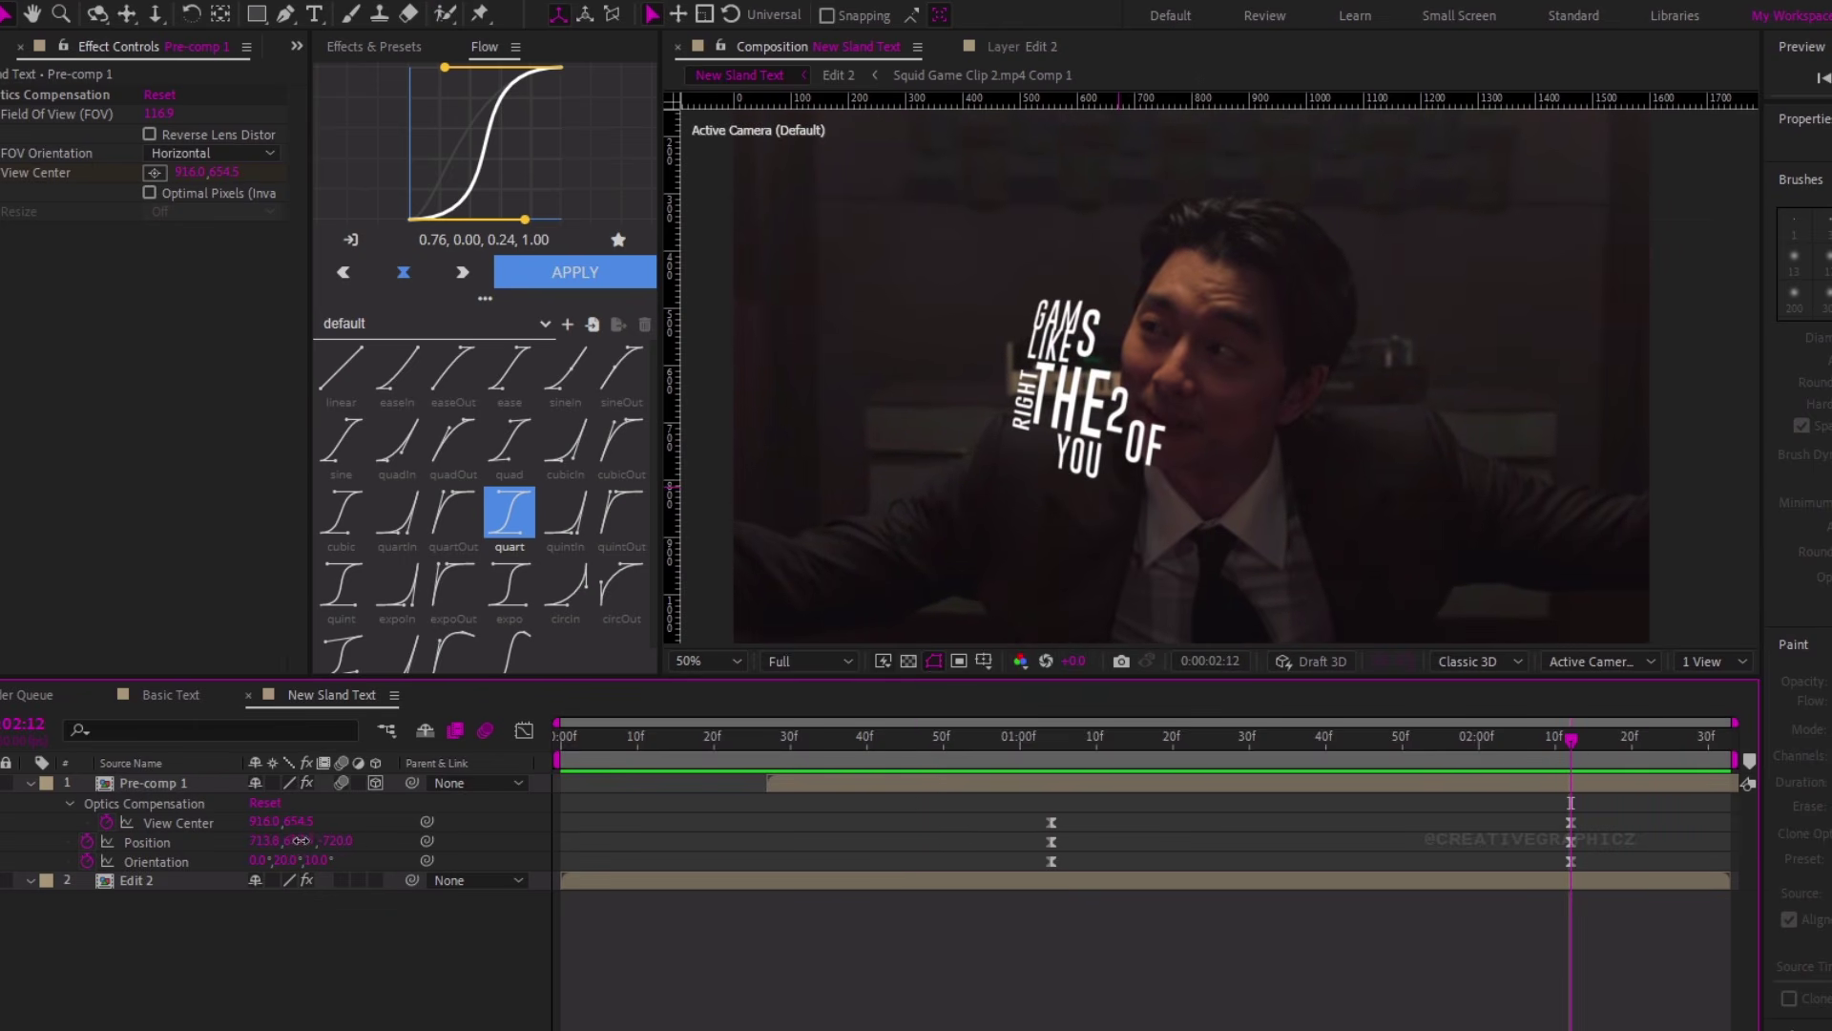
Adjust Pre-comp 1's Y position at 0:00:02:12 and play back the animation
{"action": "left_click_drag", "start_coordinate": [301, 840], "coordinate": [315, 842]}
{"action": "left_click_drag", "start_coordinate": [1571, 736], "coordinate": [1045, 778]}
{"action": "key", "text": "space"}
{"action": "left_click", "coordinate": [596, 917]}
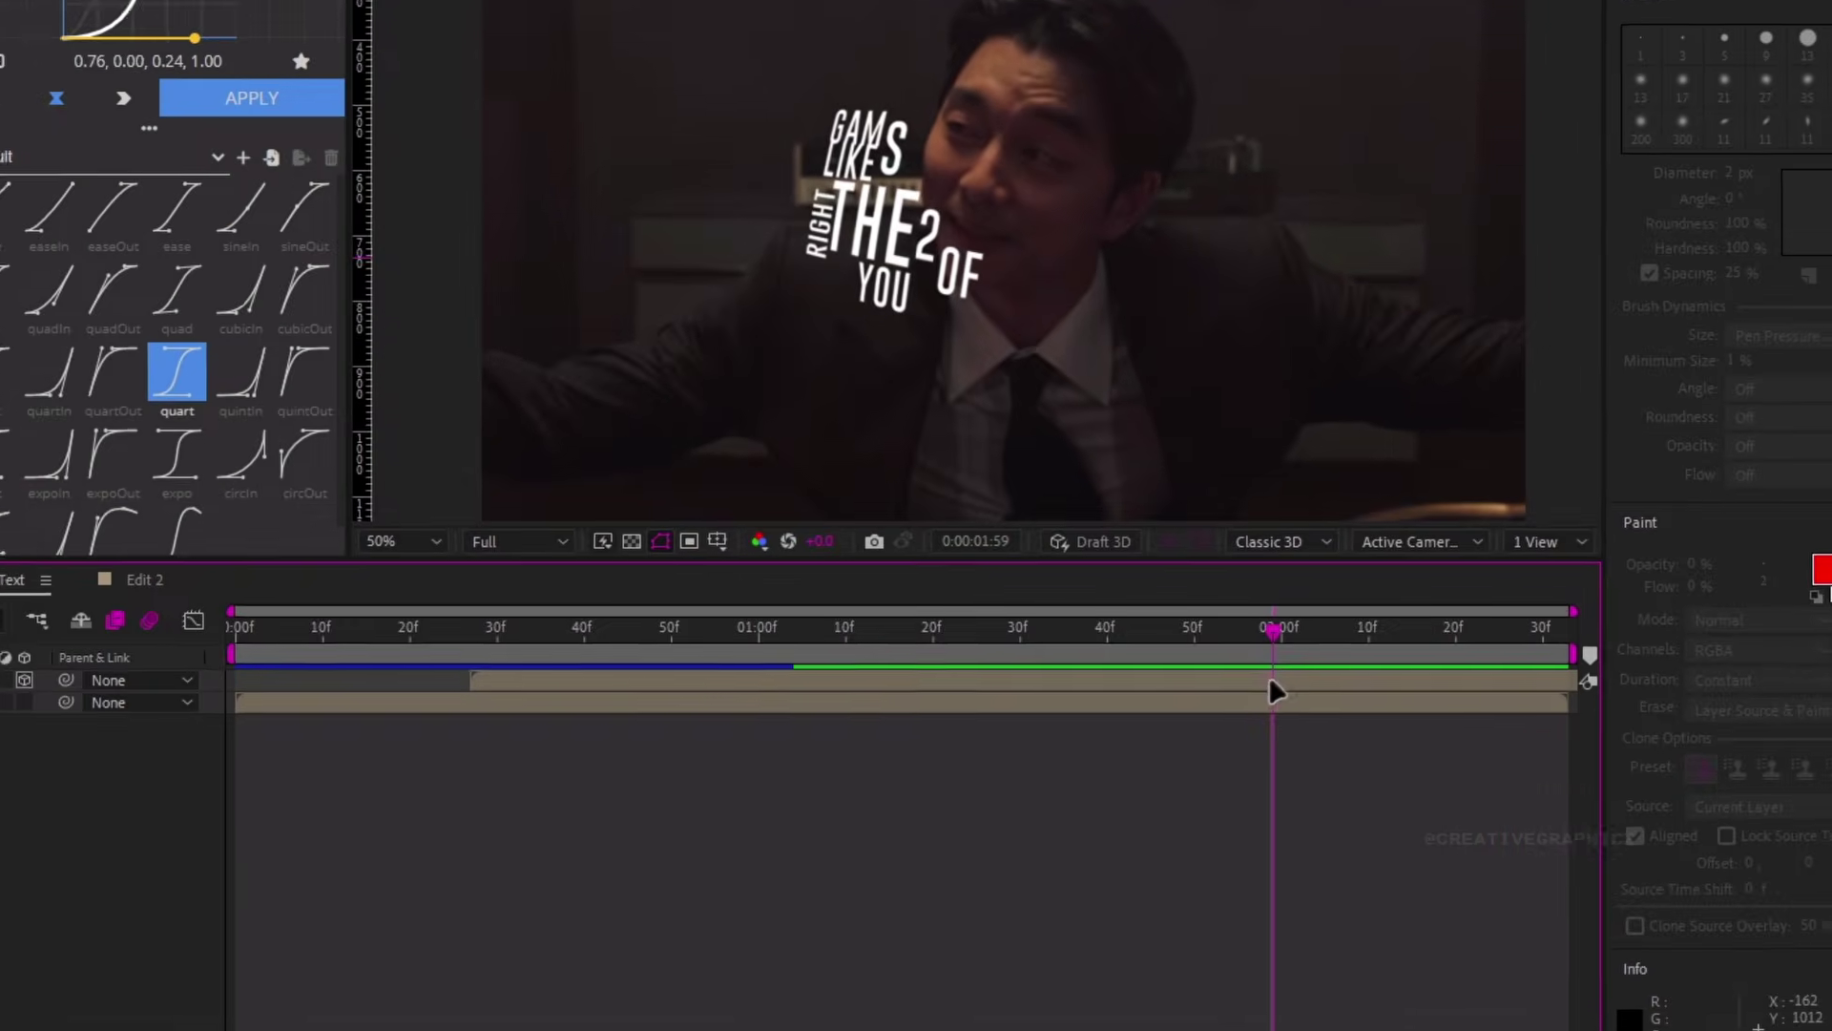
Add the uni.Chromatic Aberration effect to Pre-comp 1
{"action": "left_click", "coordinate": [1207, 780]}
{"action": "key", "text": "ctrl+space"}
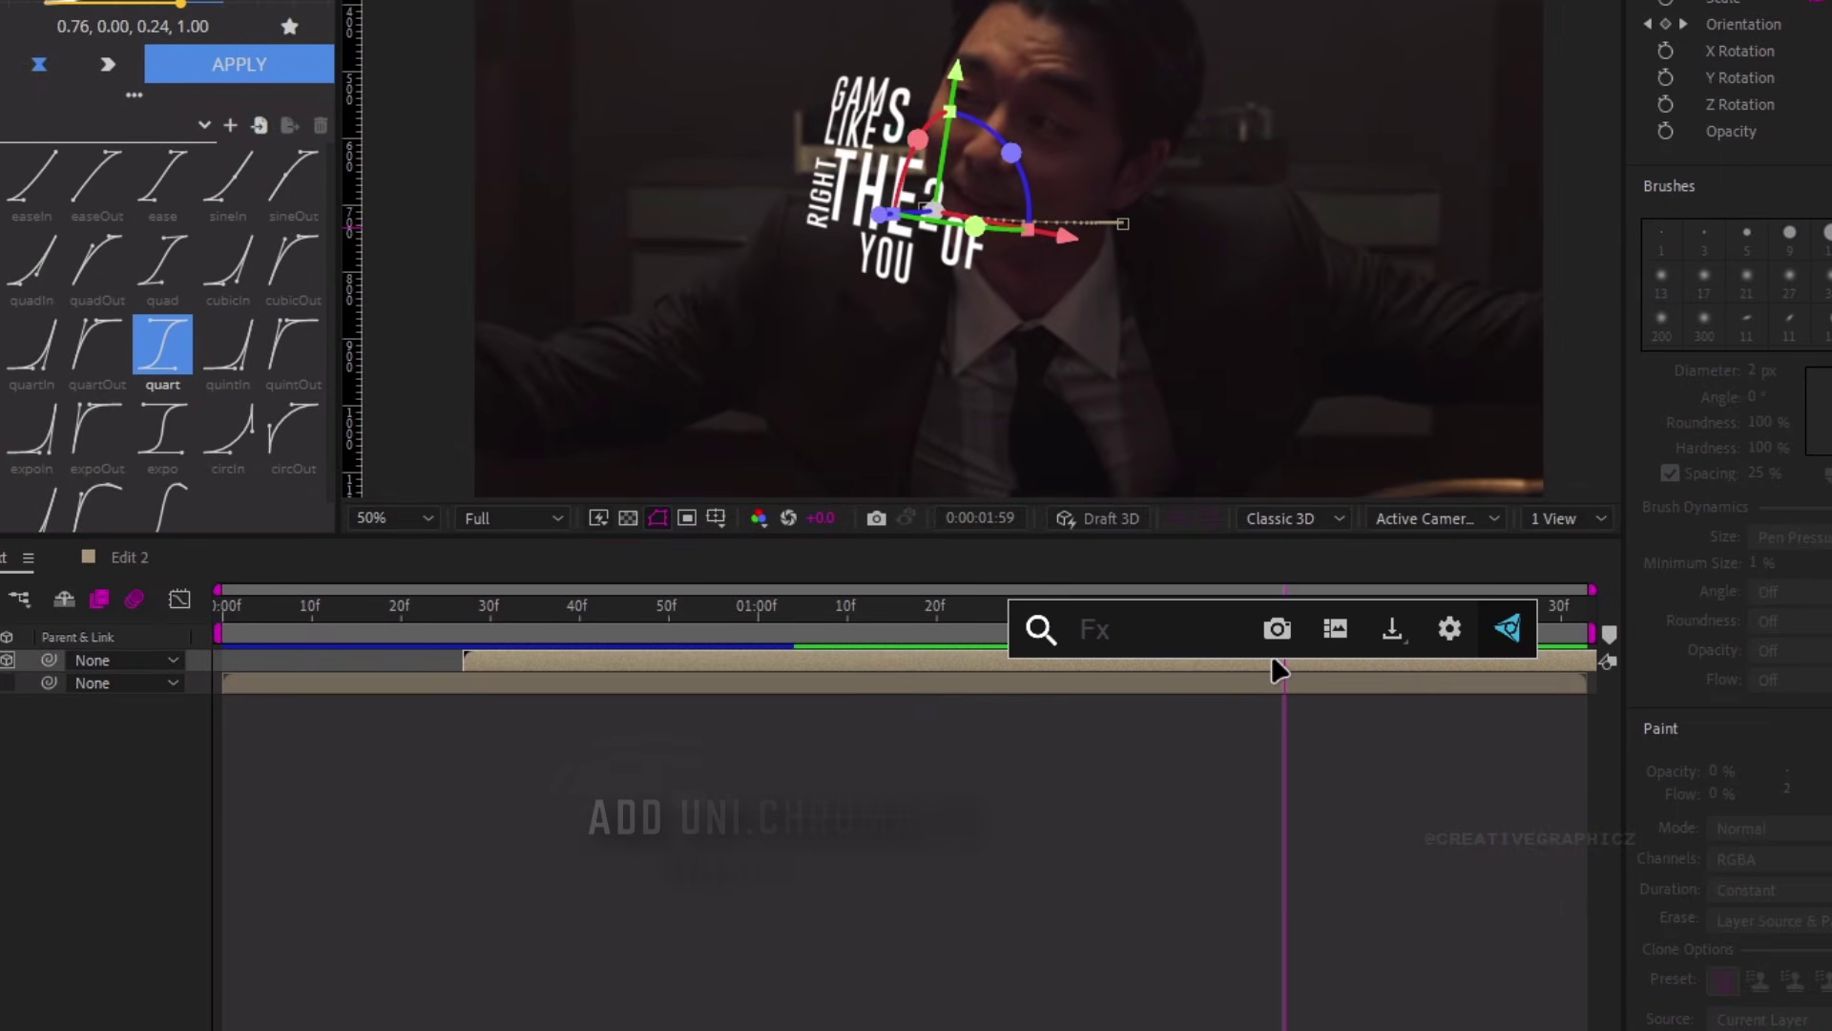
{"action": "type", "text": "uni.ch"}
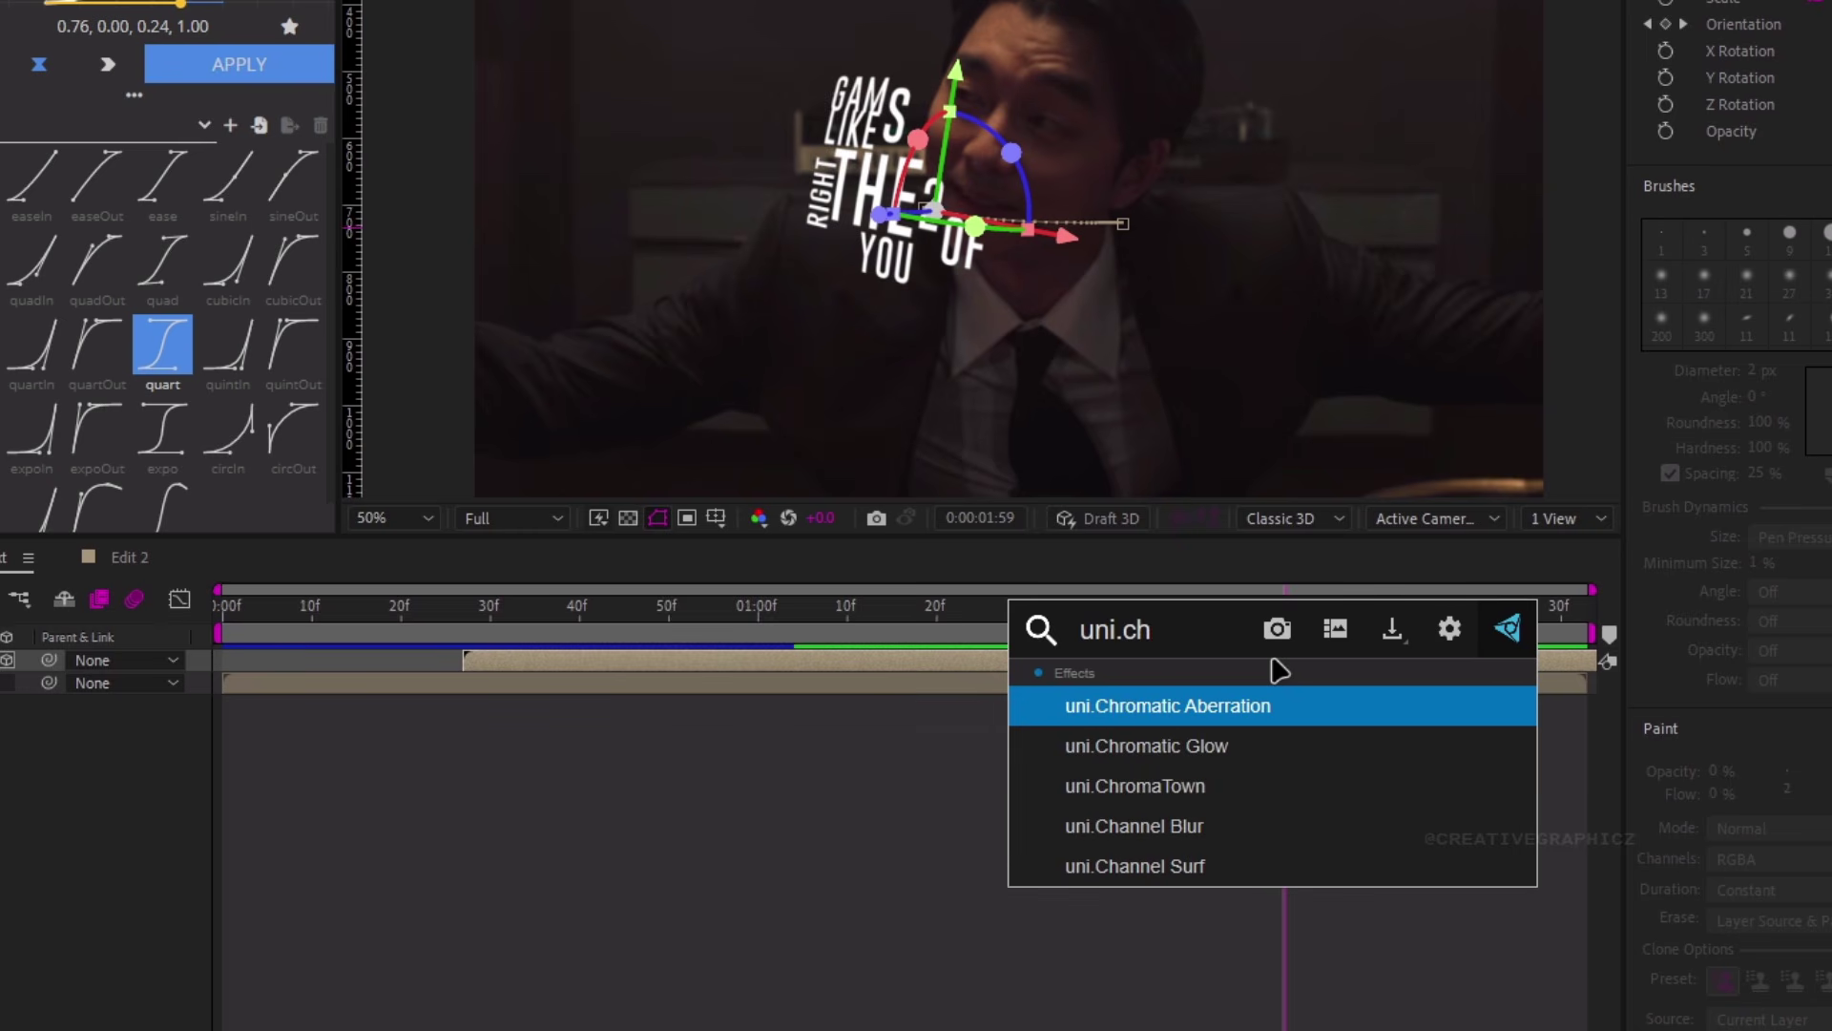
{"action": "key", "text": "Return"}
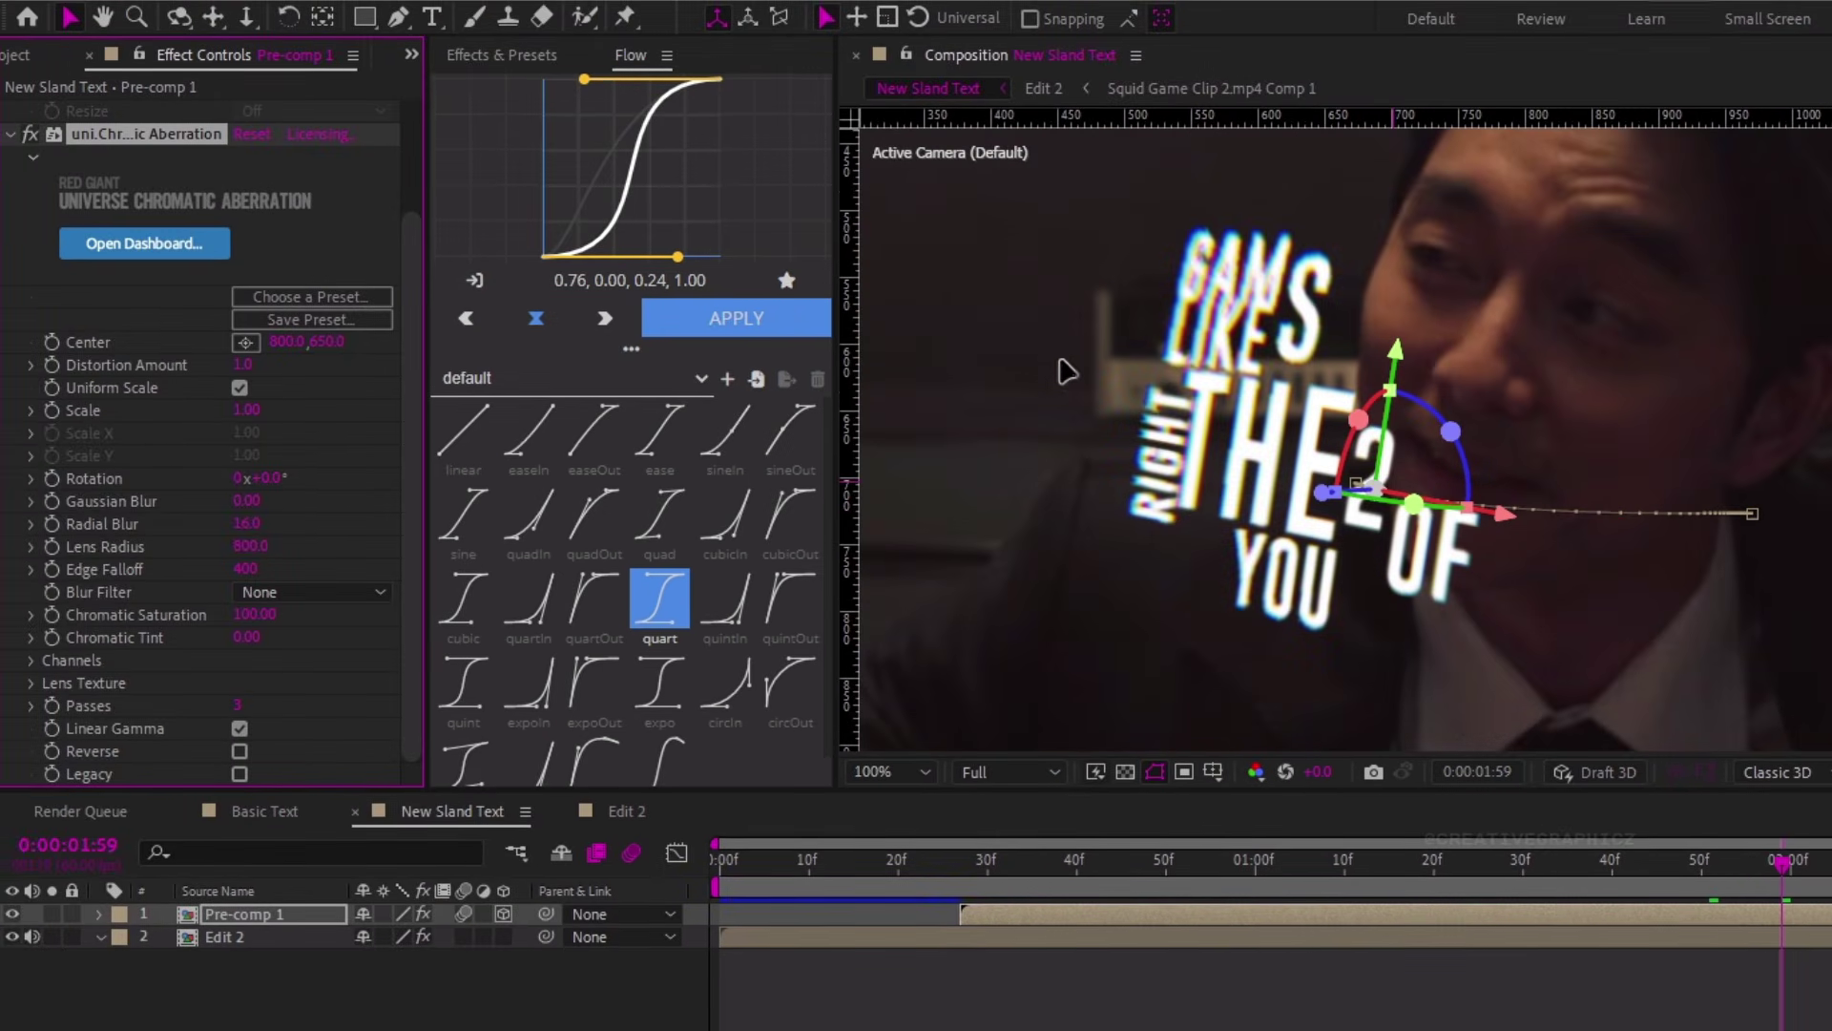
Set the chromatic aberration's Distortion Amount to -0.2 and Edge Falloff to 50, and enable Legacy mode
{"action": "left_click_drag", "start_coordinate": [1067, 371], "coordinate": [929, 375]}
{"action": "left_click", "coordinate": [244, 364]}
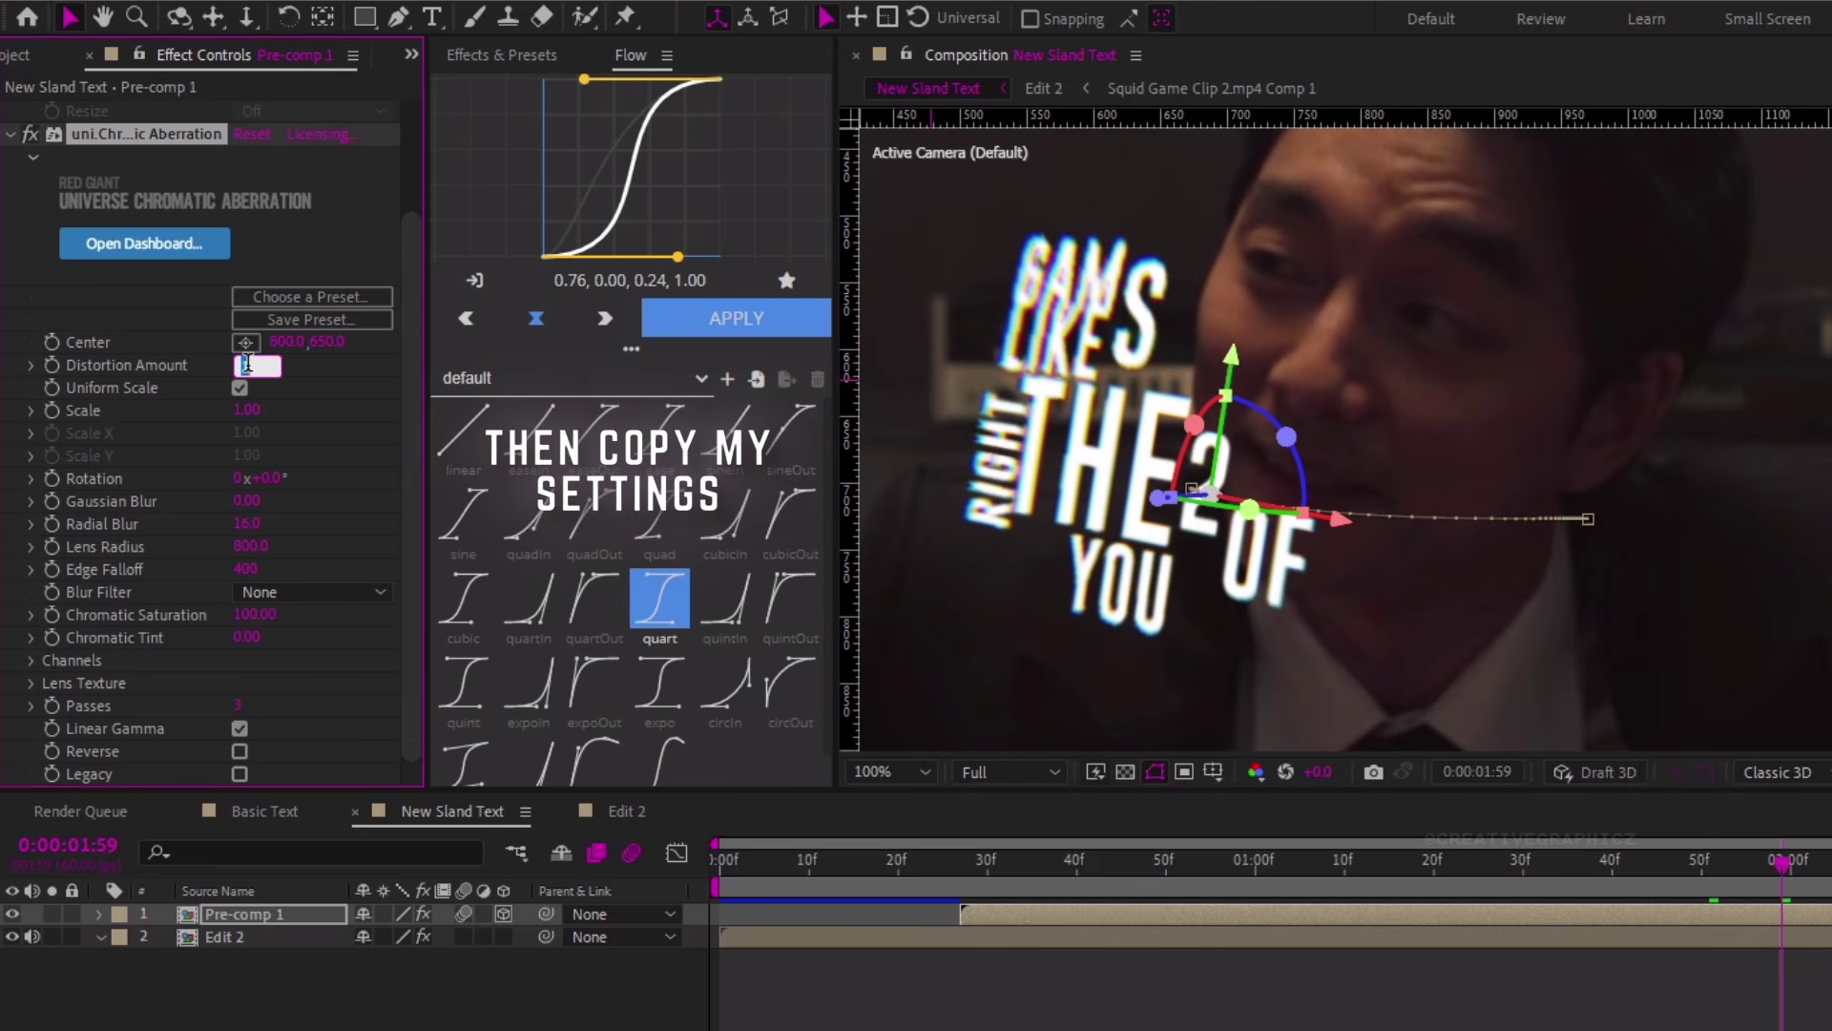
{"action": "type", "text": "-0.2"}
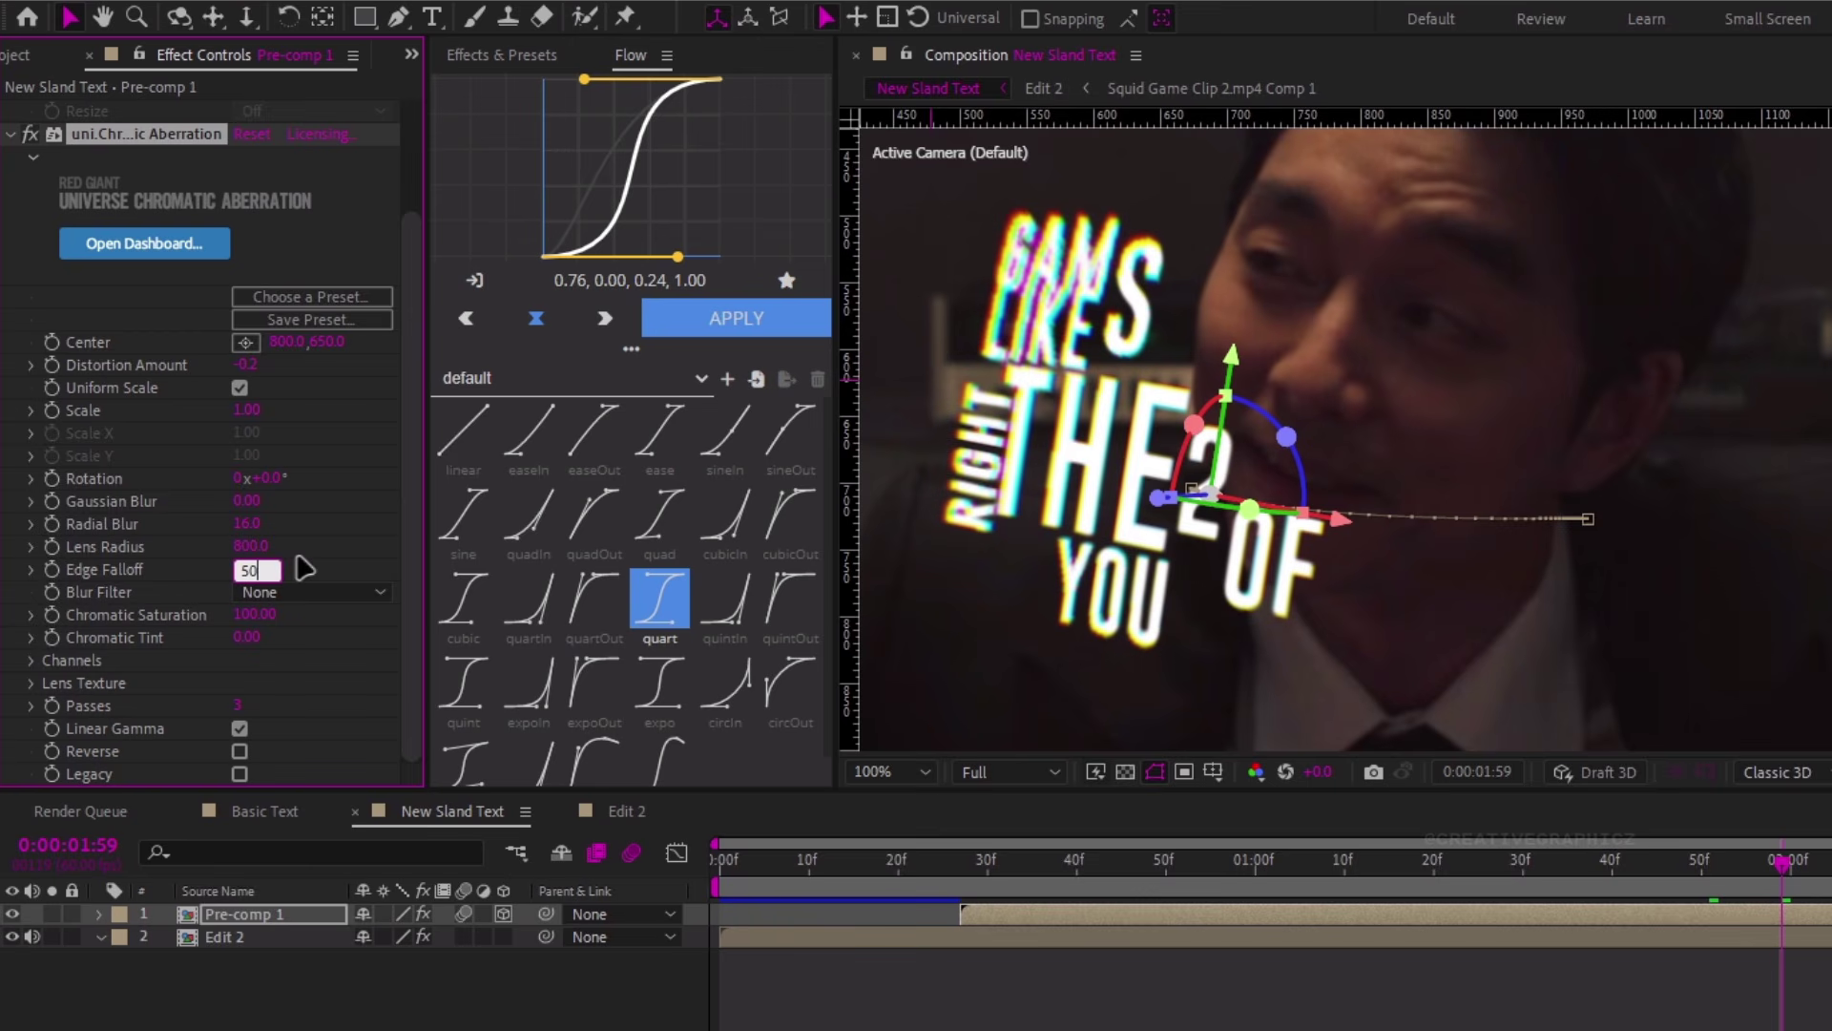
{"action": "key", "text": "Return"}
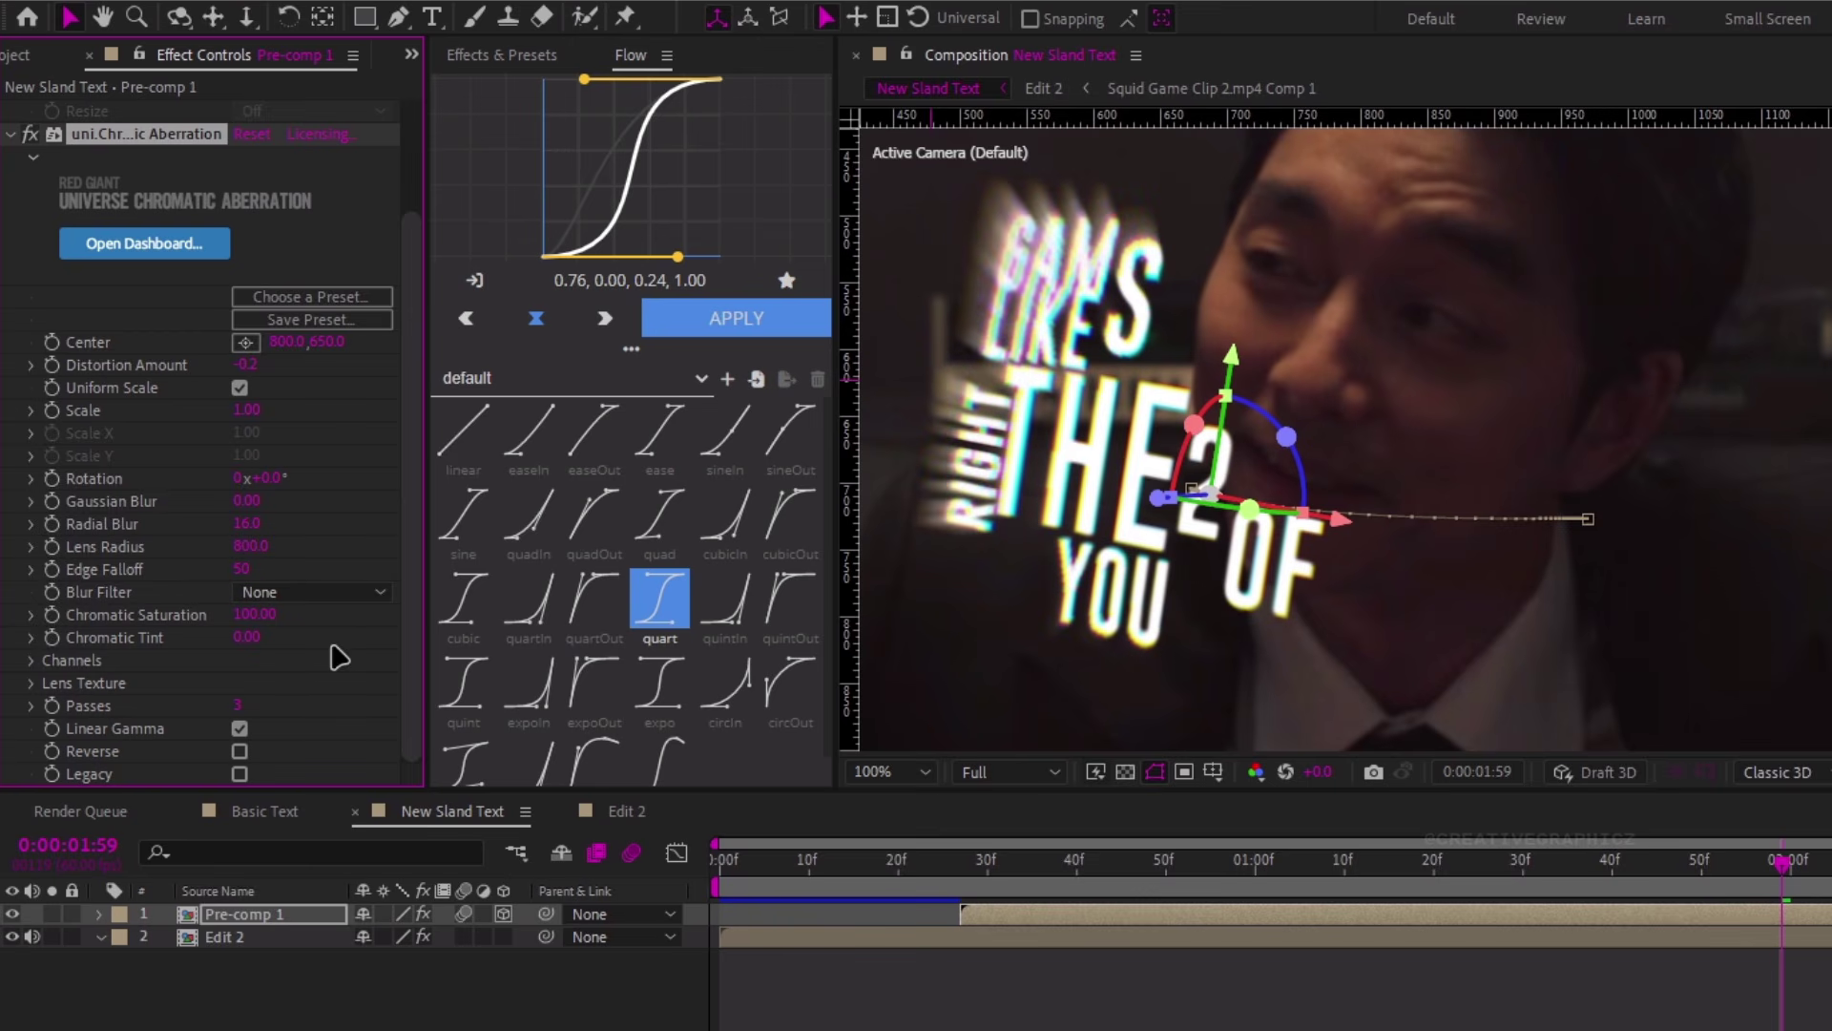
{"action": "left_click", "coordinate": [240, 774]}
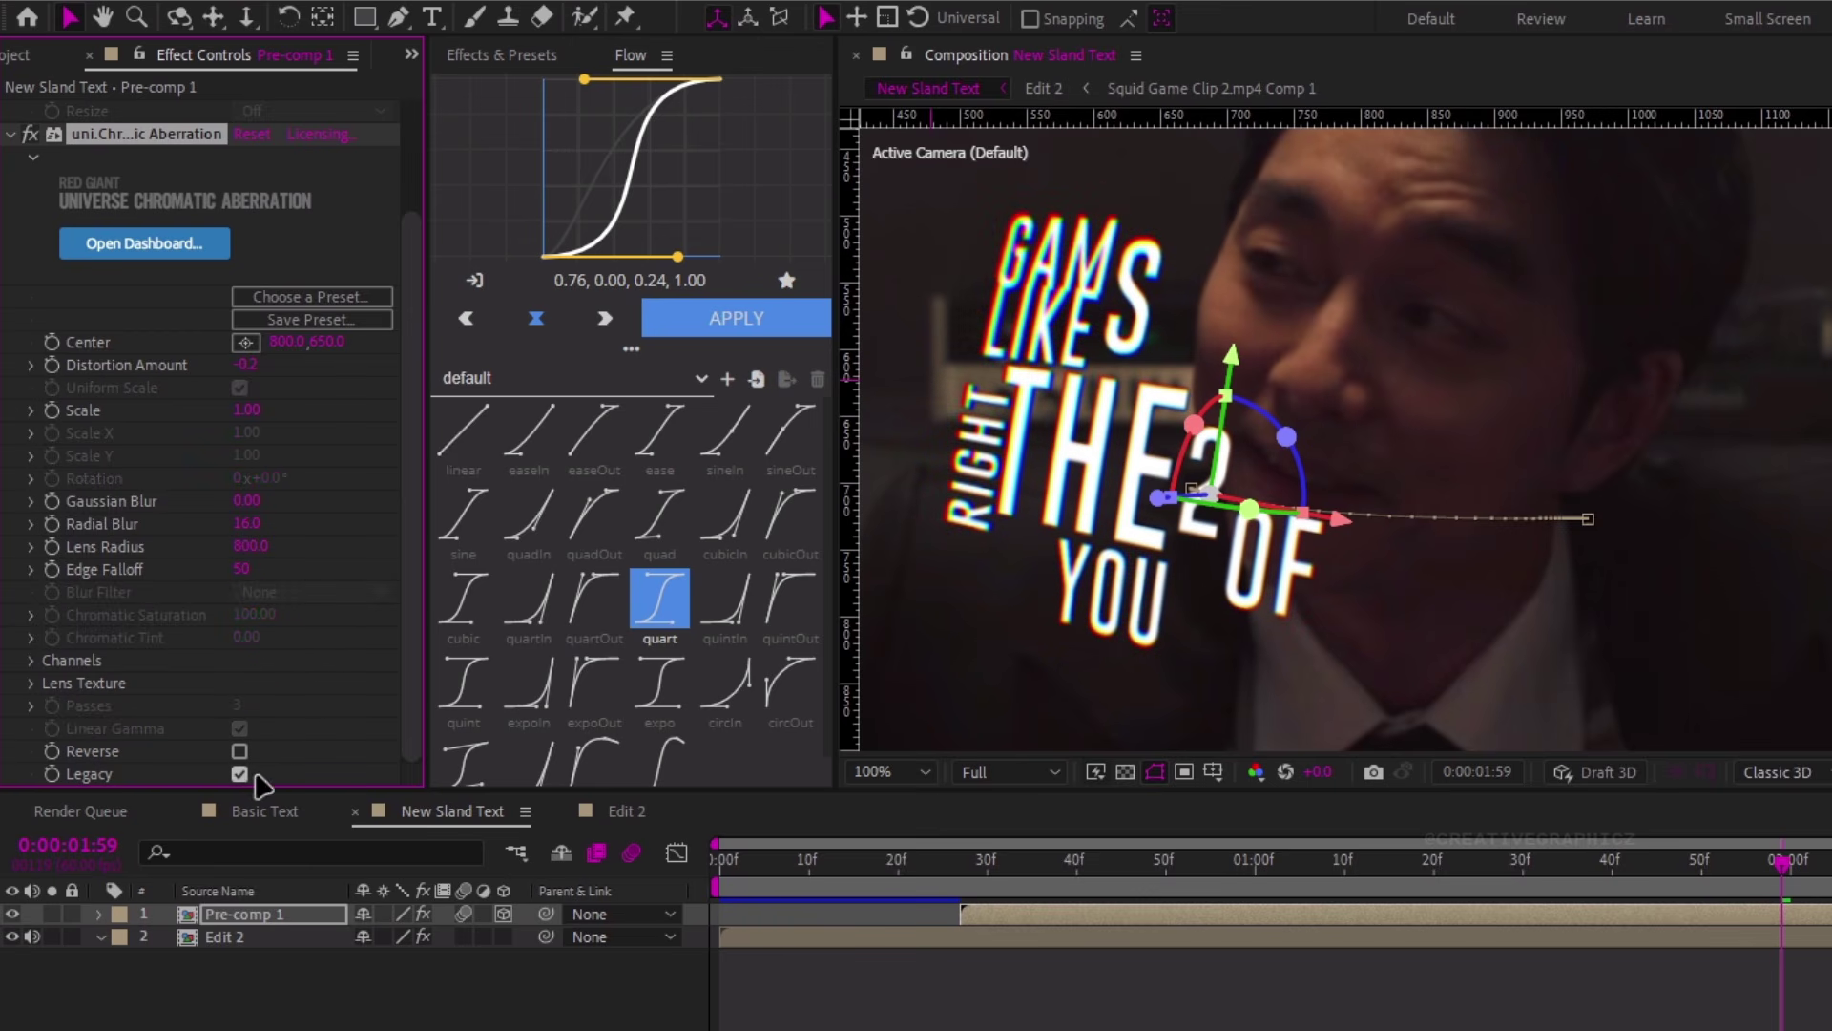
Add a Drop Shadow effect to Pre-comp 1
{"action": "key", "text": "ctrl+space"}
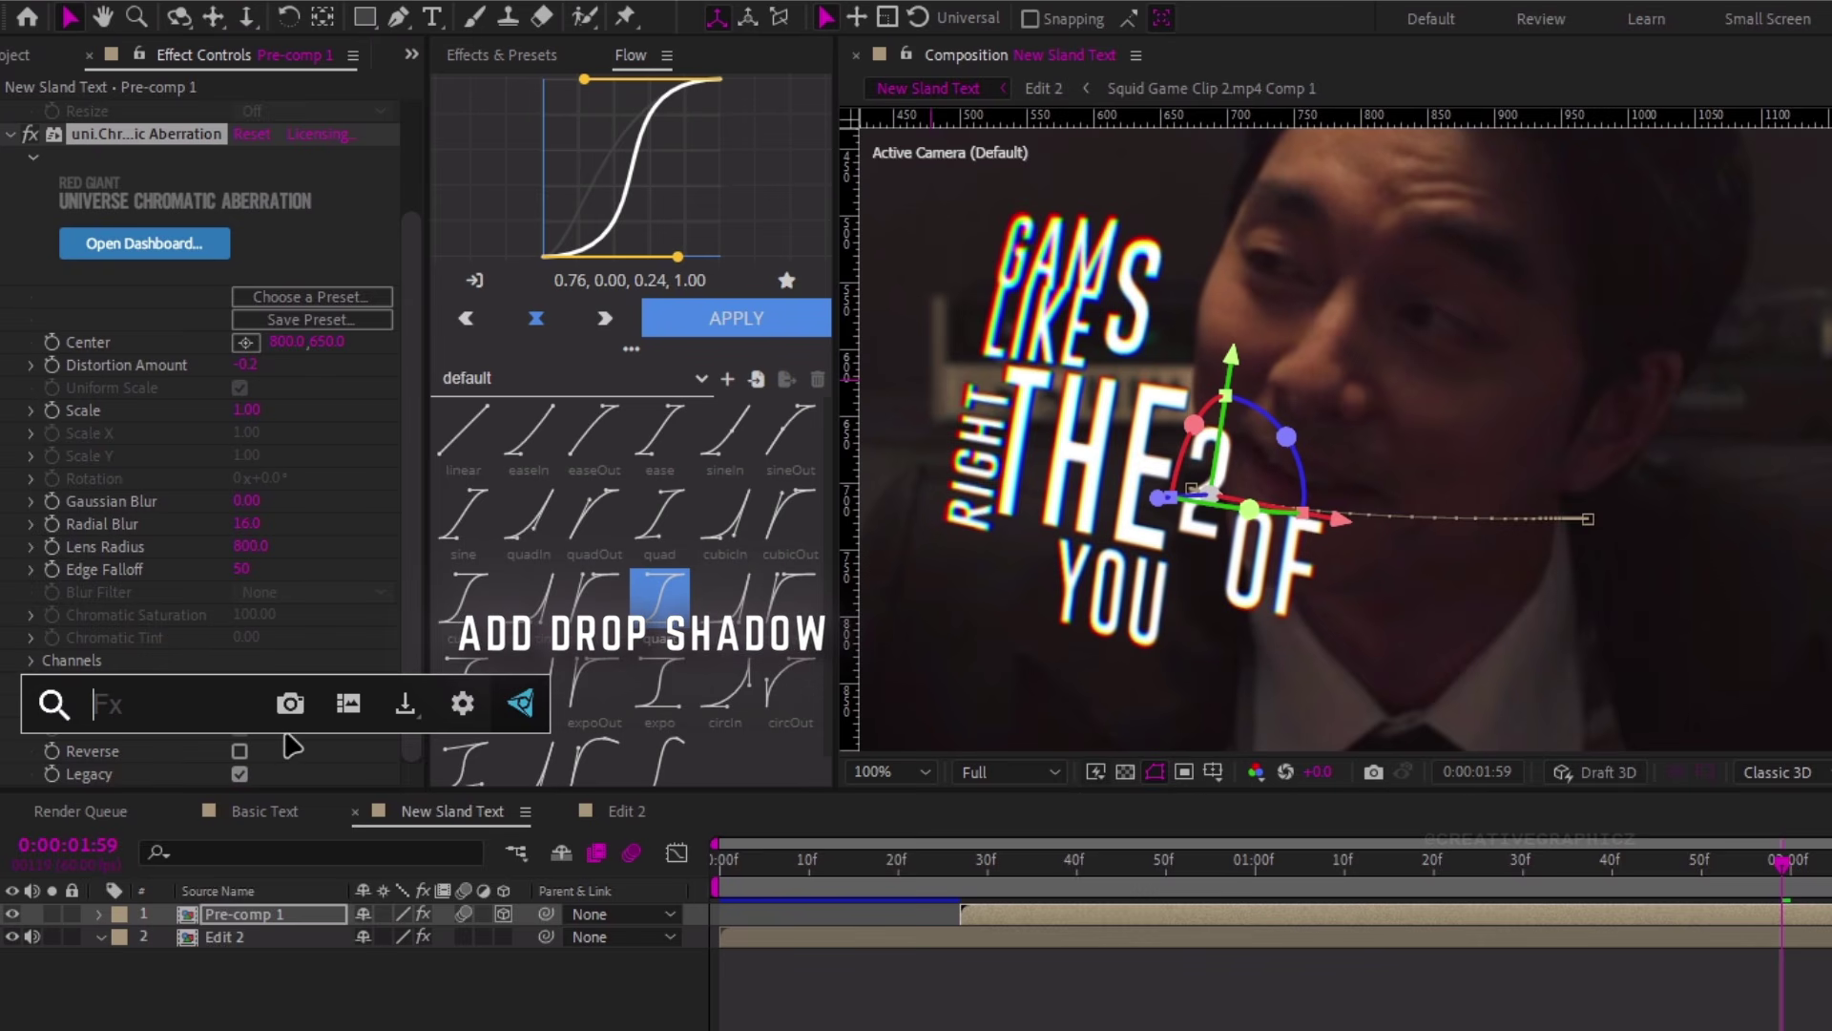
{"action": "type", "text": "drop"}
{"action": "key", "text": "Return"}
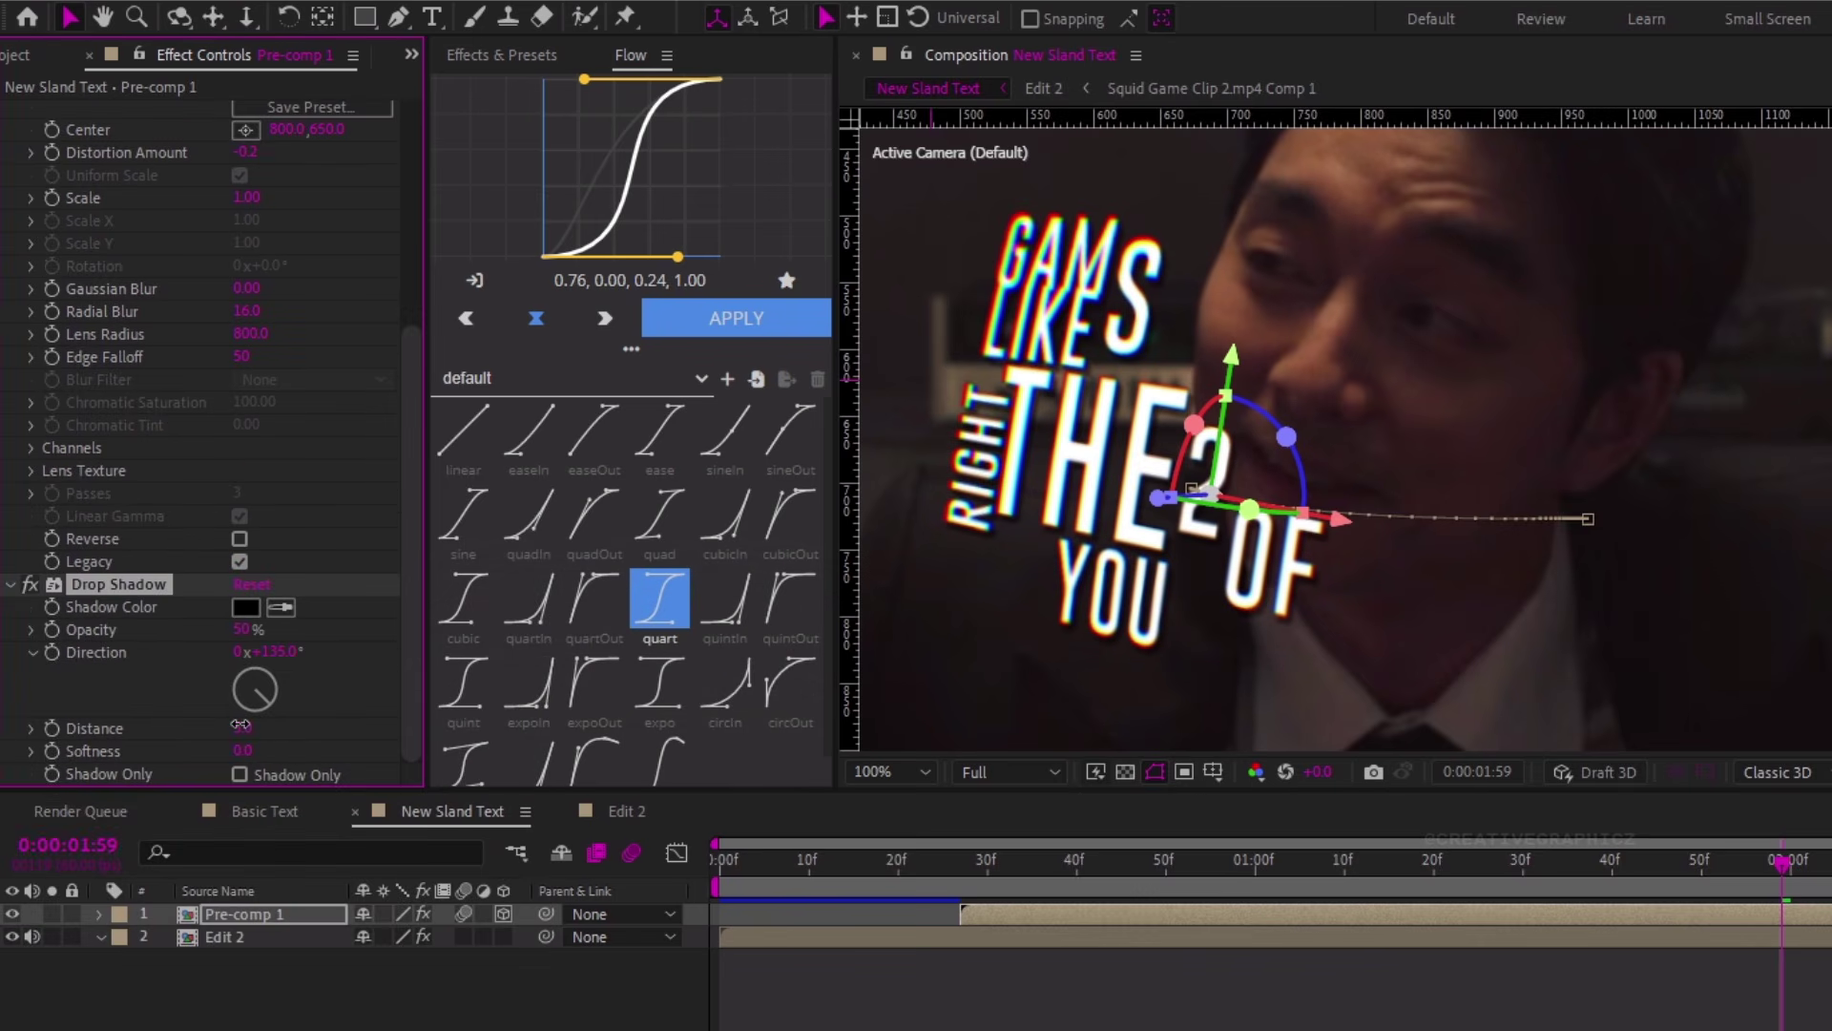
Add a Deep Glow effect to Pre-comp 1 with Radius 510, Exposure 0.30 and Unmult enabled
{"action": "key", "text": "ctrl+space"}
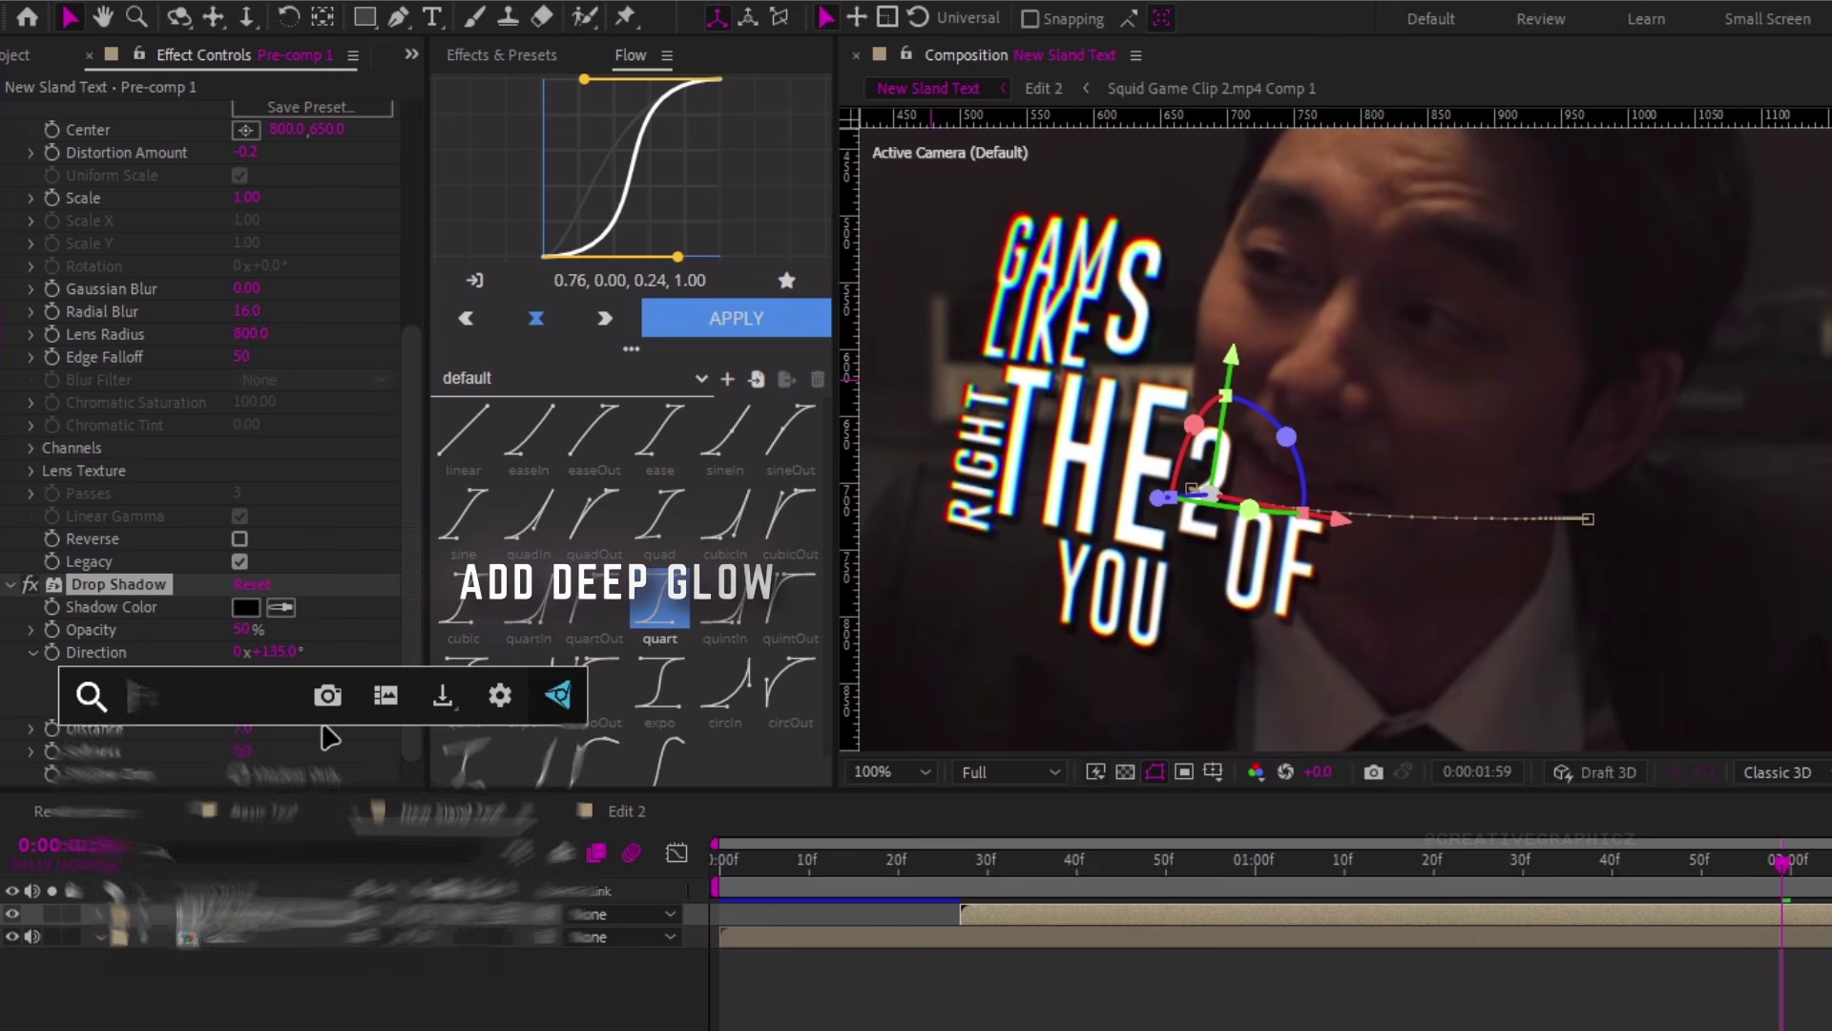
{"action": "type", "text": "deep"}
{"action": "key", "text": "Return"}
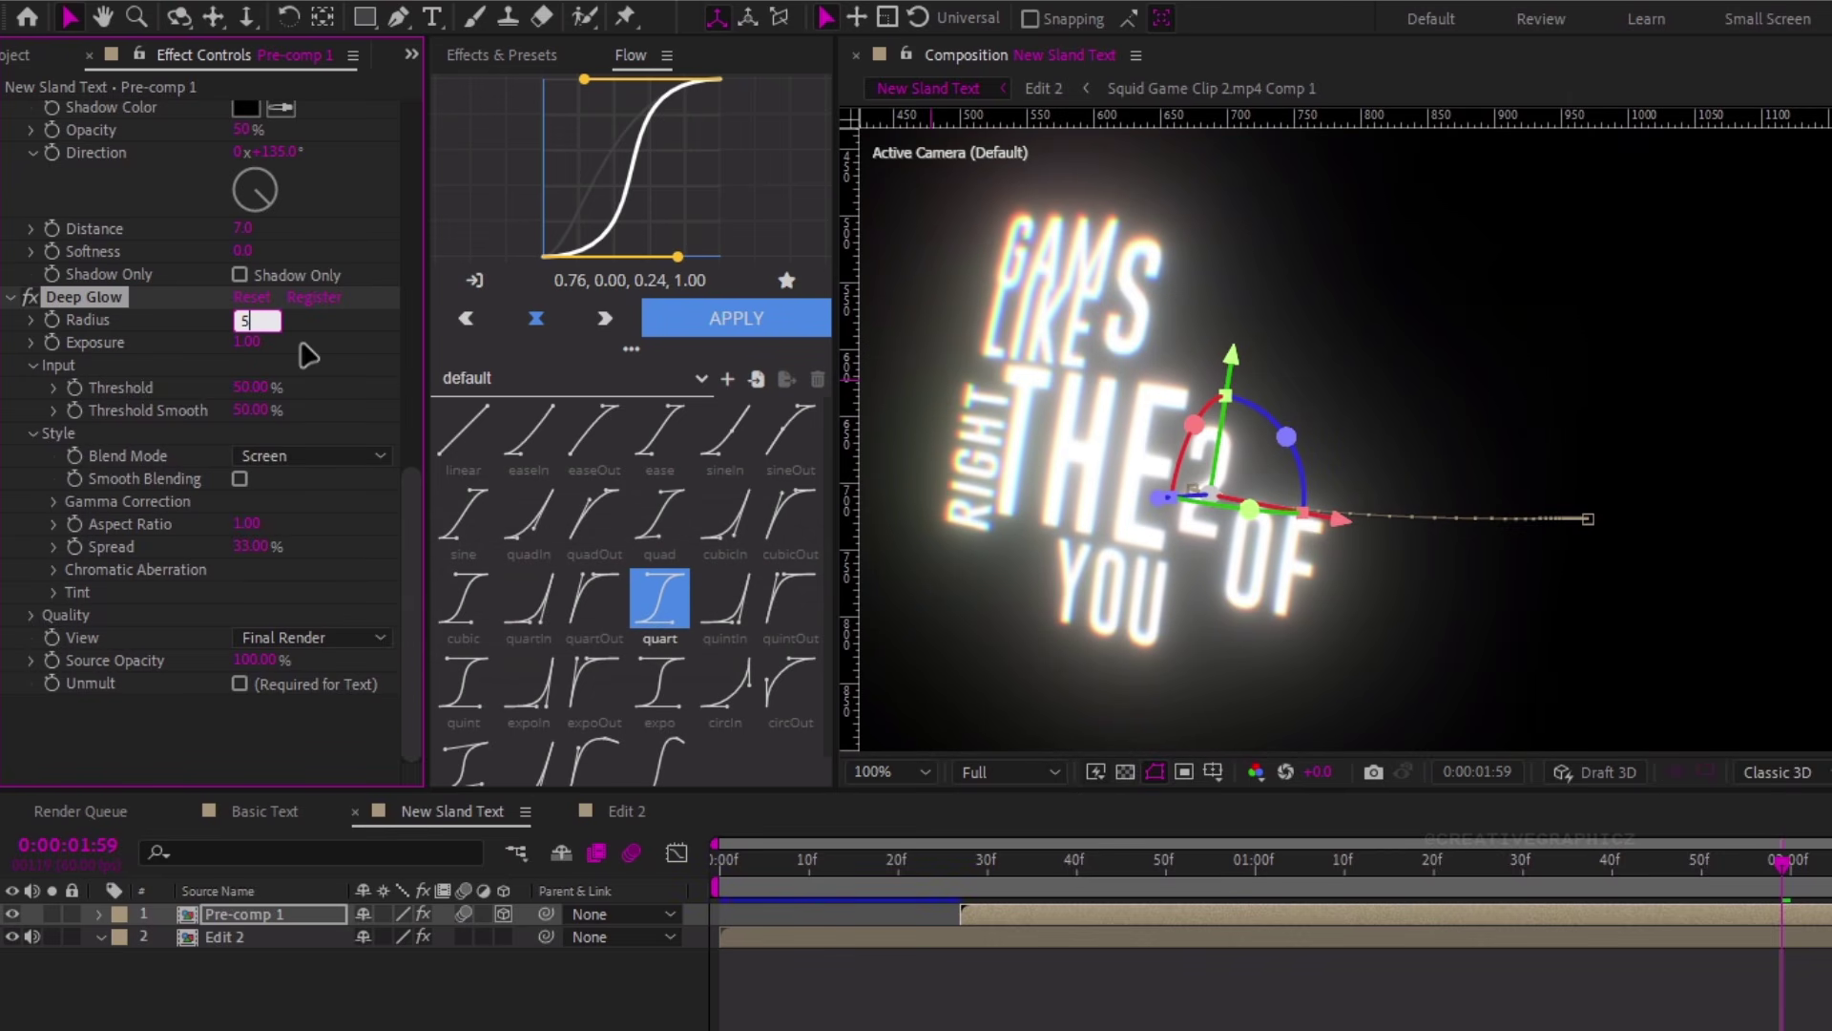
{"action": "type", "text": "0"}
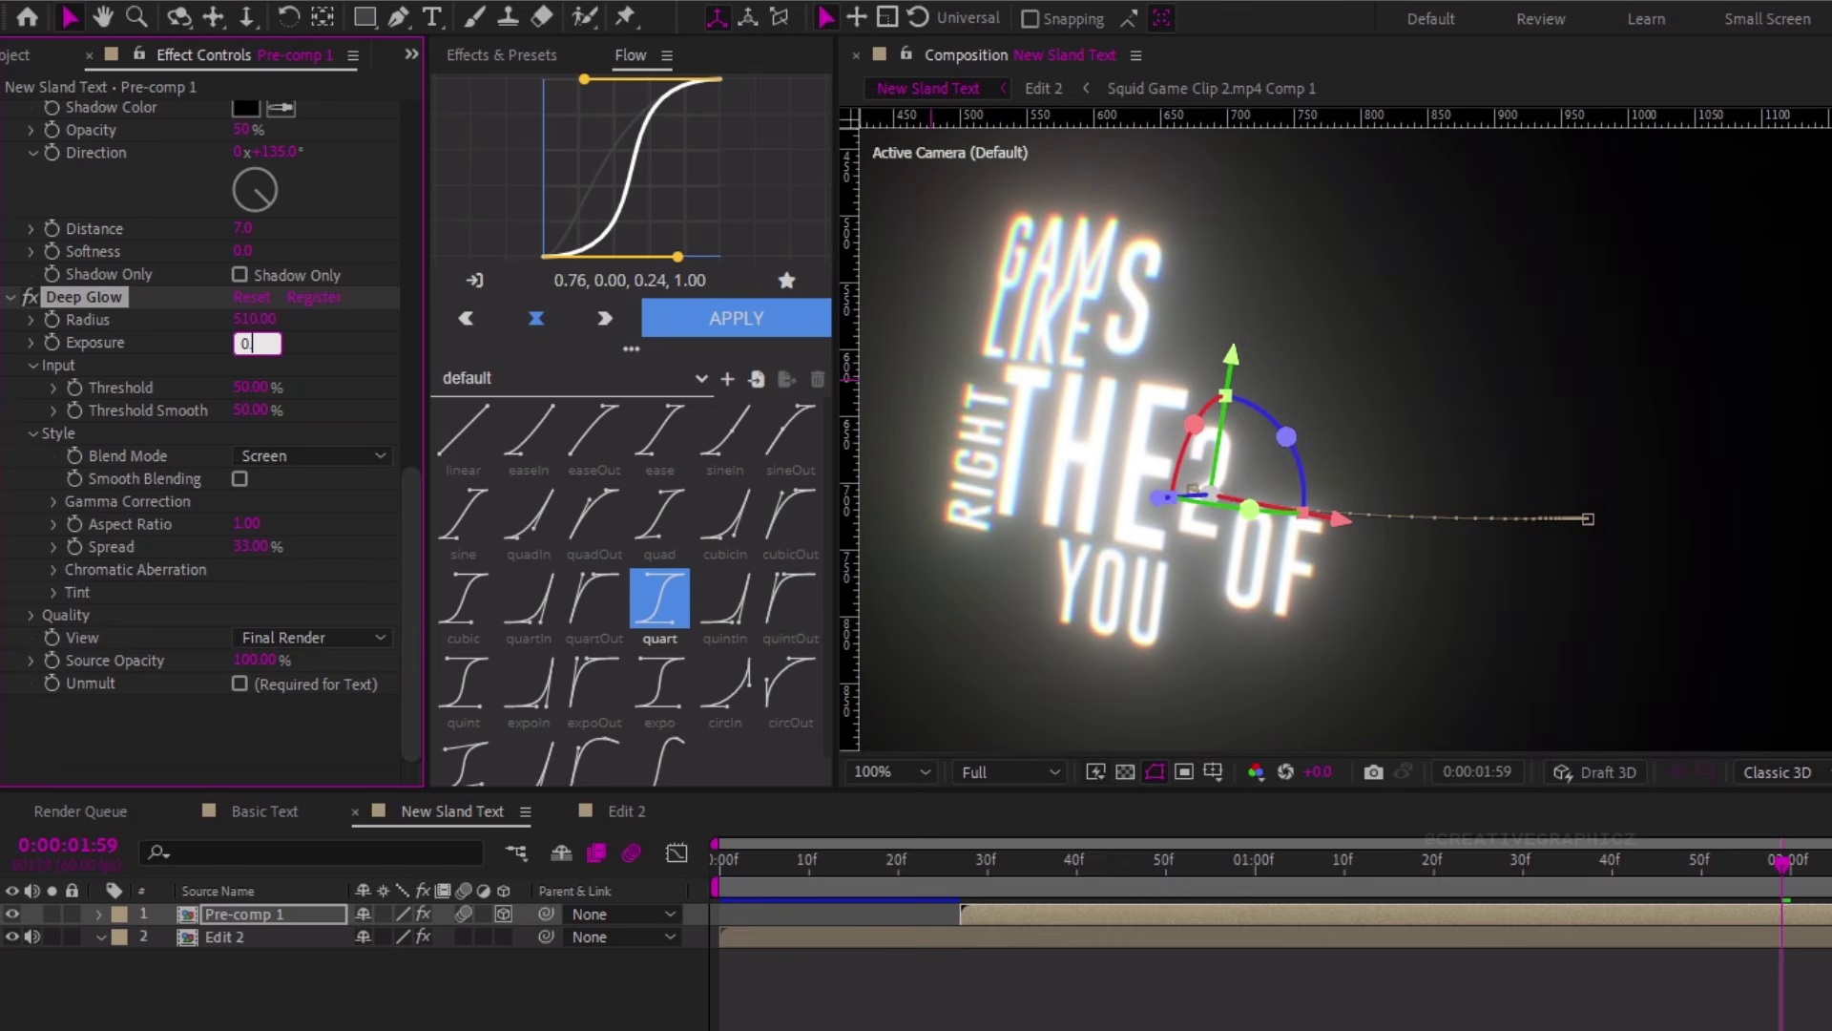
{"action": "type", "text": ".30"}
{"action": "key", "text": "Return"}
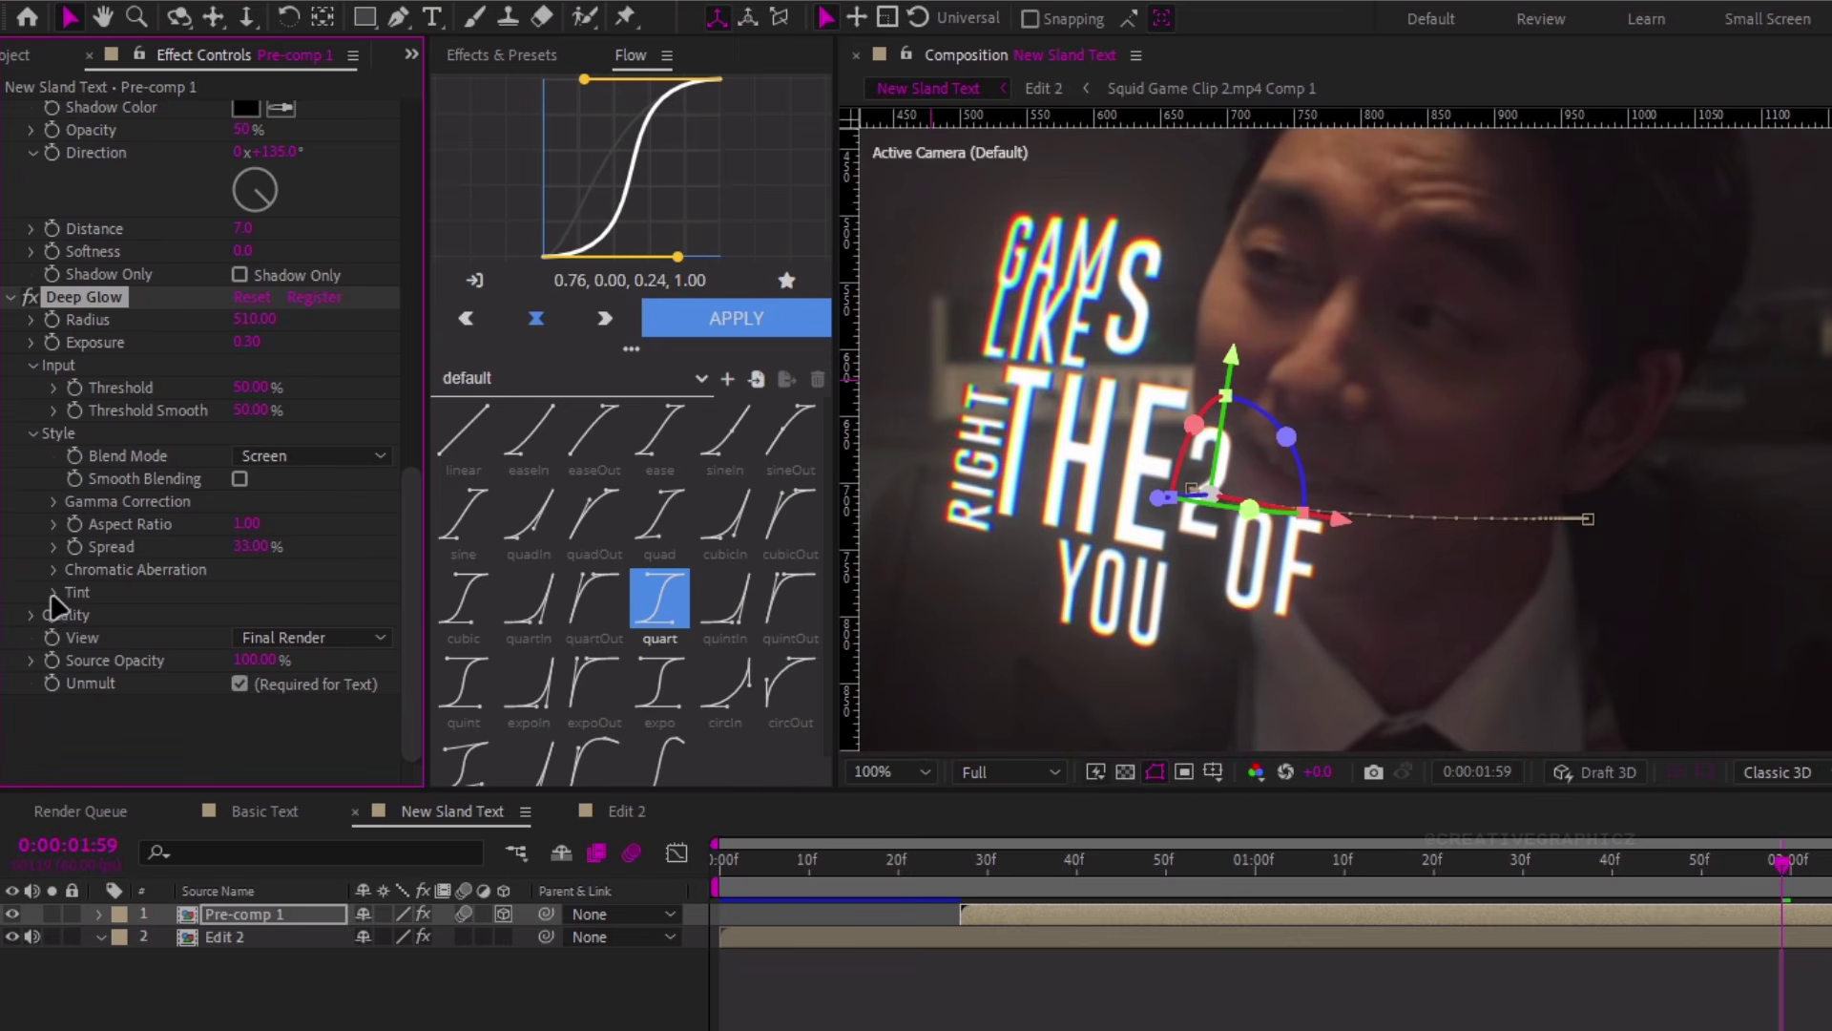
Enable the Deep Glow's Tint and set its colour to light grey
{"action": "left_click", "coordinate": [55, 592]}
{"action": "left_click", "coordinate": [240, 614]}
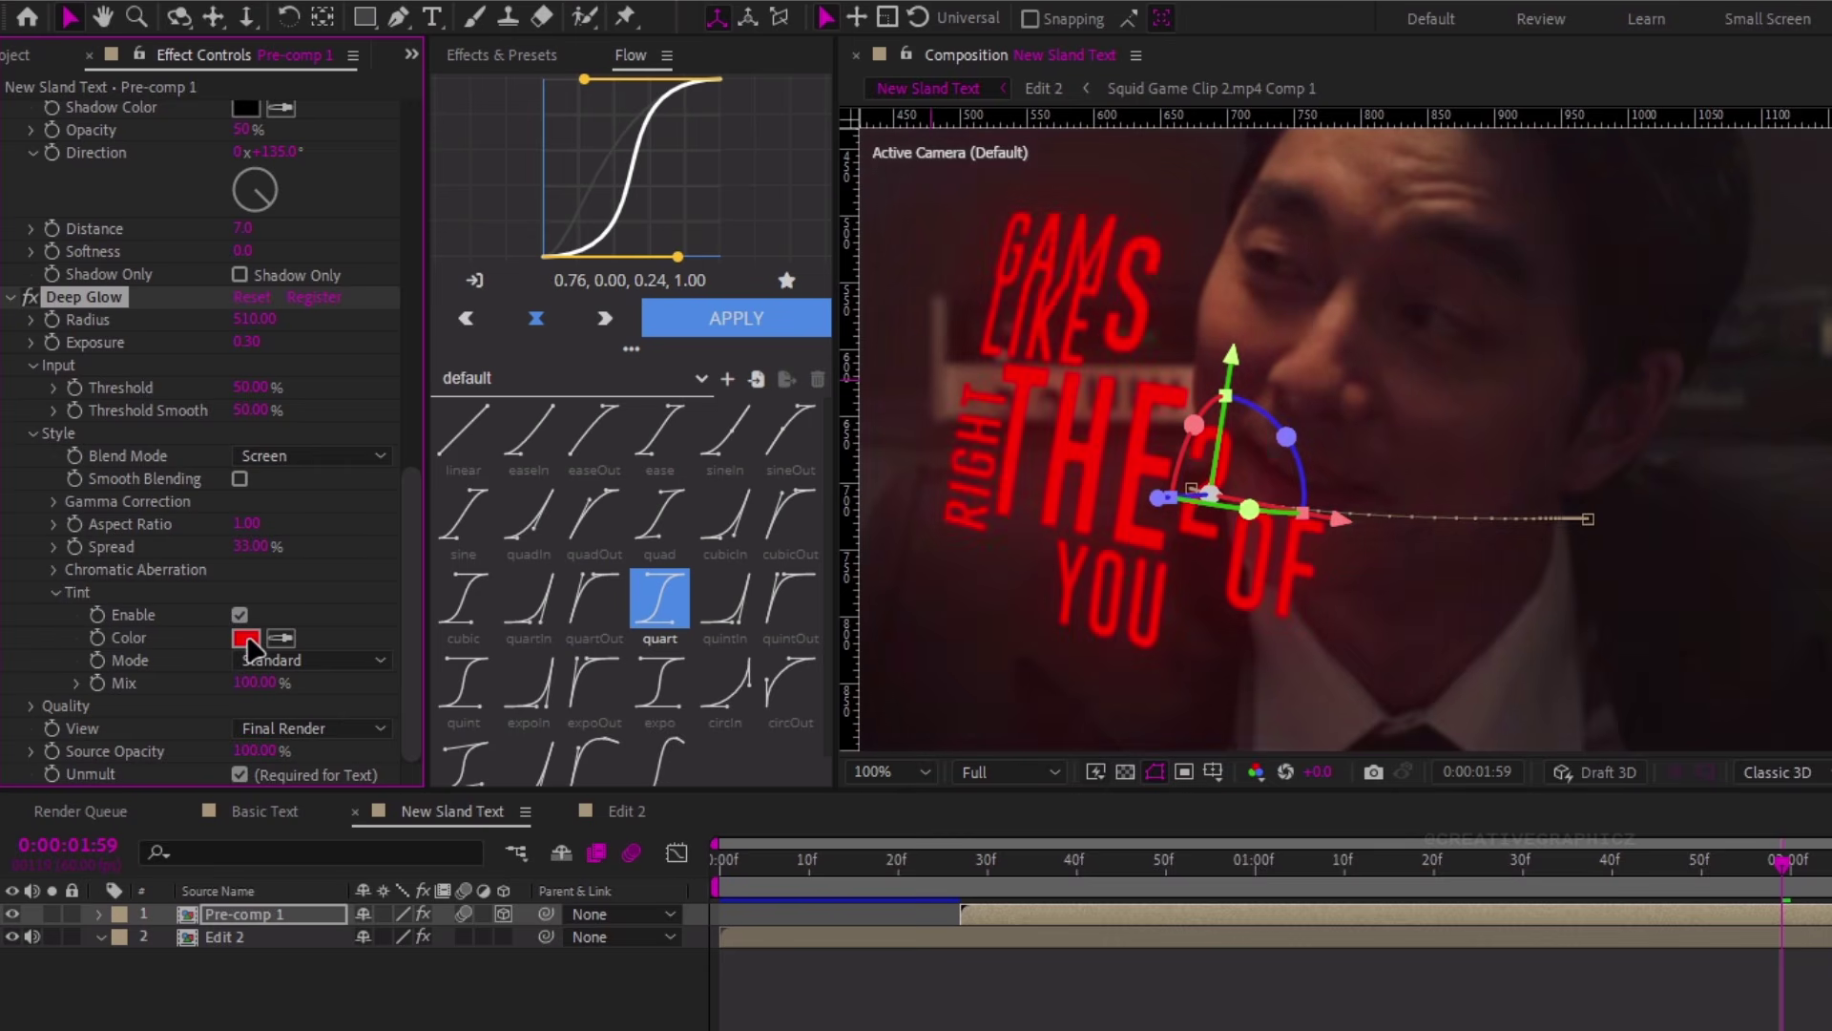
{"action": "left_click", "coordinate": [246, 638]}
{"action": "left_click", "coordinate": [354, 680]}
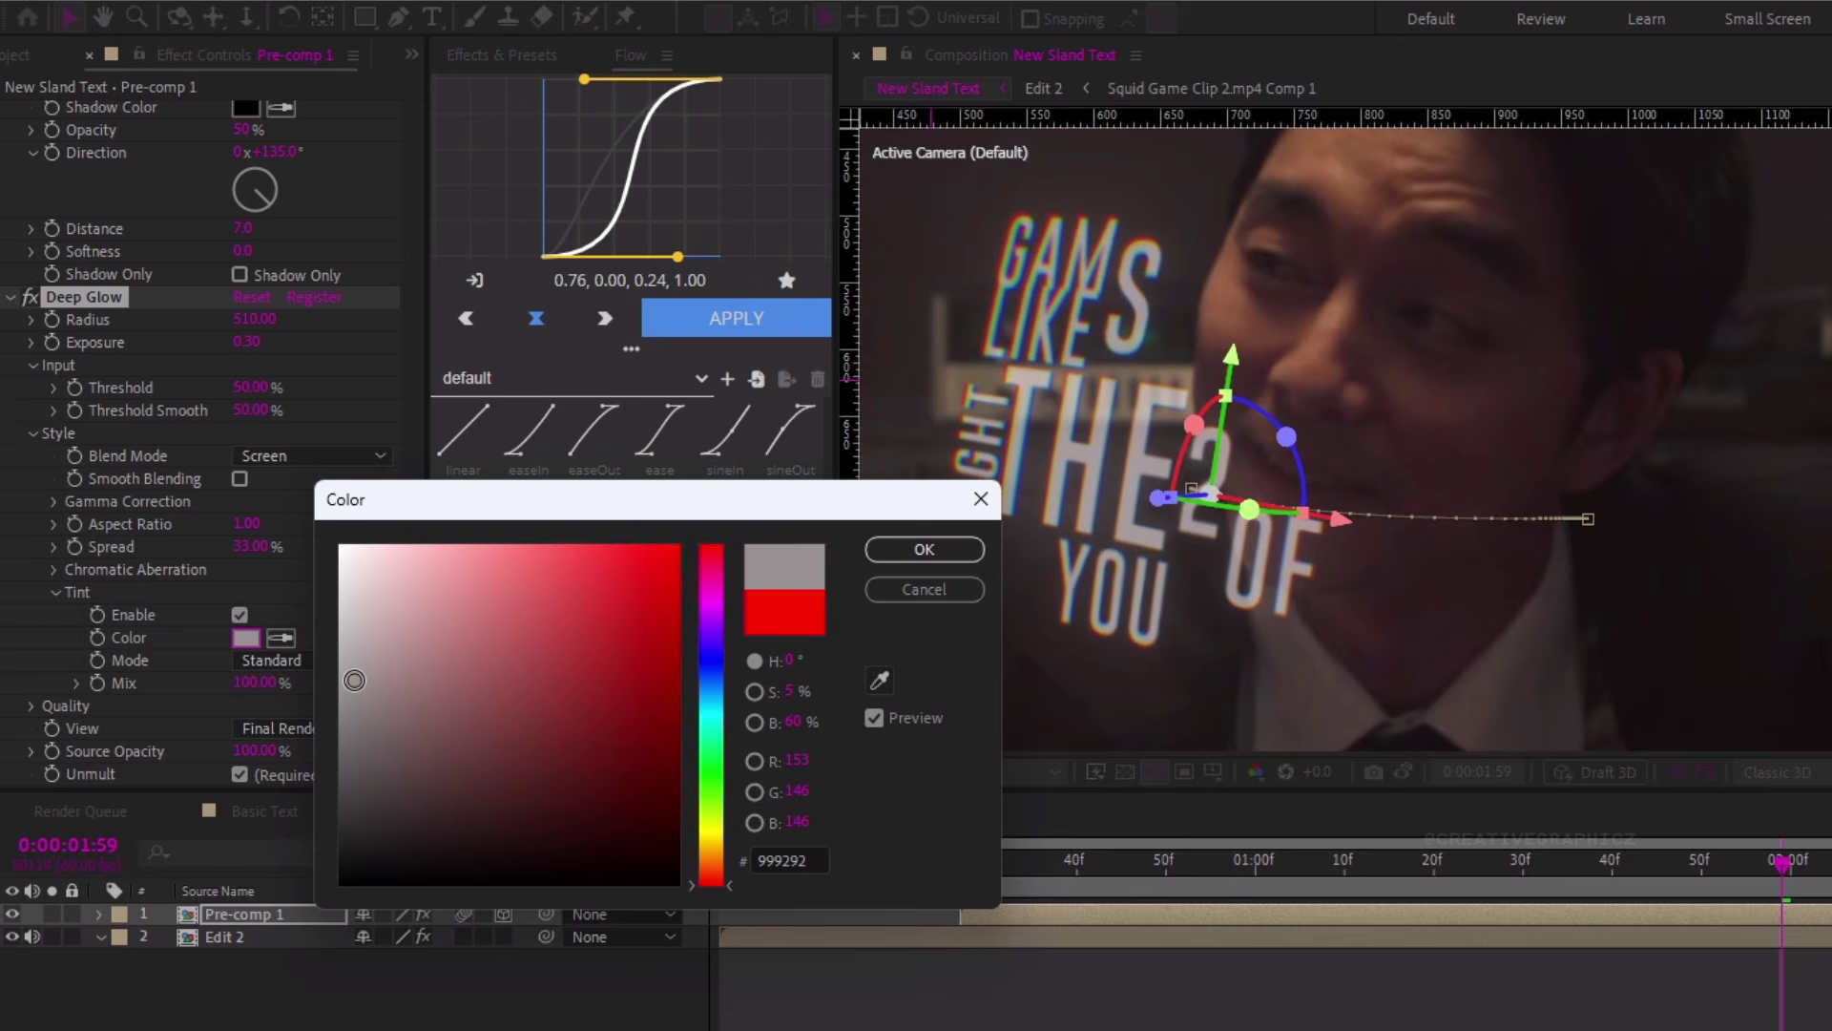
{"action": "left_click_drag", "start_coordinate": [342, 621], "coordinate": [358, 621]}
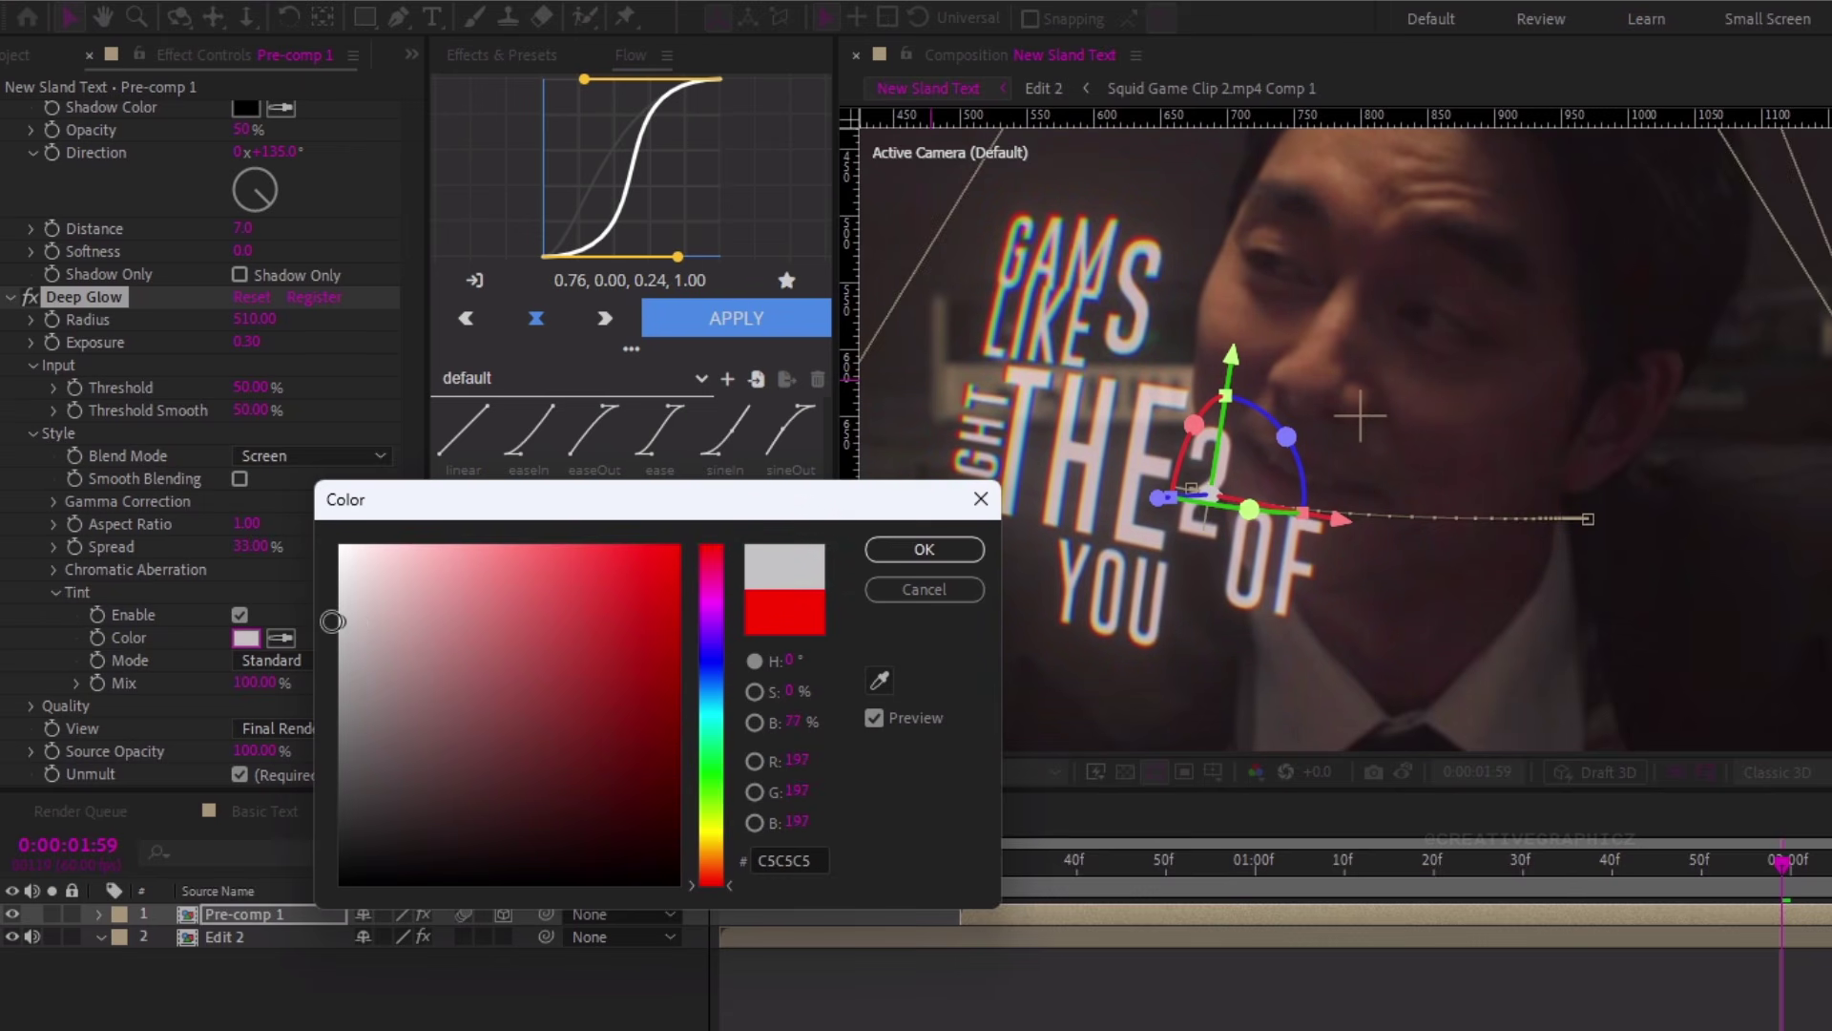
{"action": "left_click", "coordinate": [922, 551]}
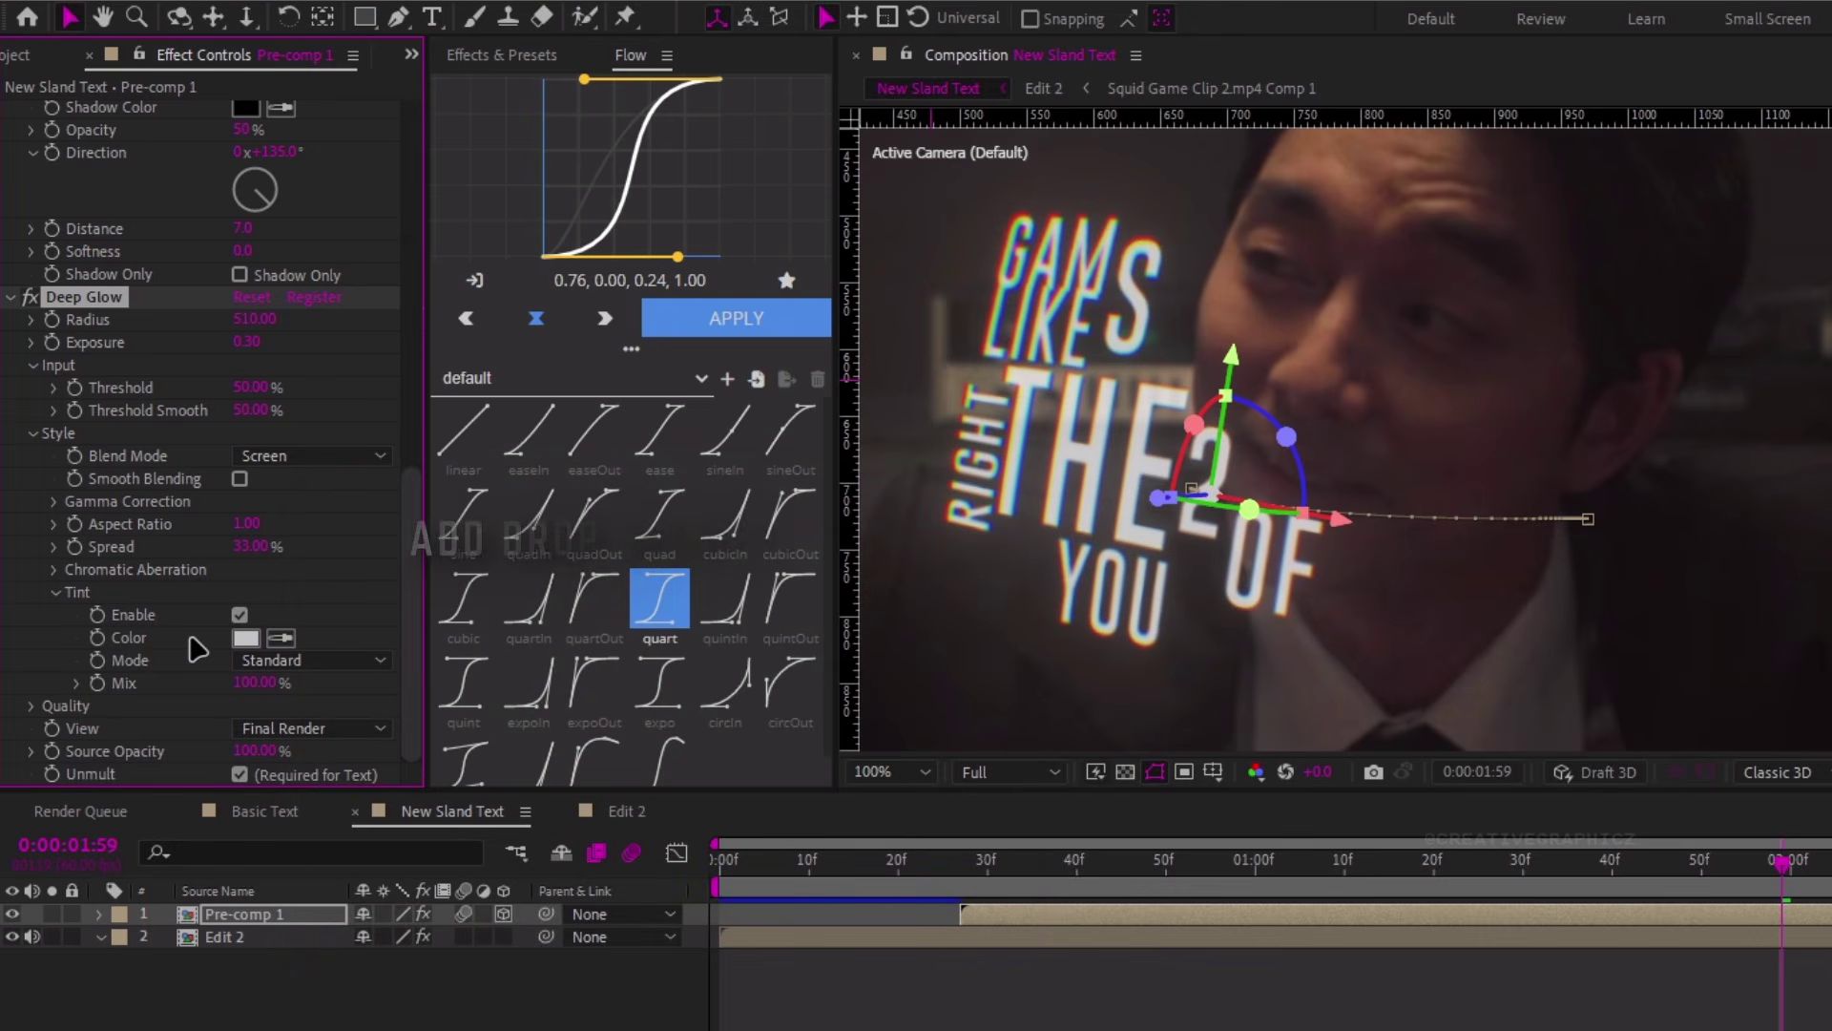
Add a second Drop Shadow effect to Pre-comp 1 with Opacity 100% and Softness 20
{"action": "key", "text": "ctrl+space"}
{"action": "type", "text": "drops"}
{"action": "key", "text": "Return"}
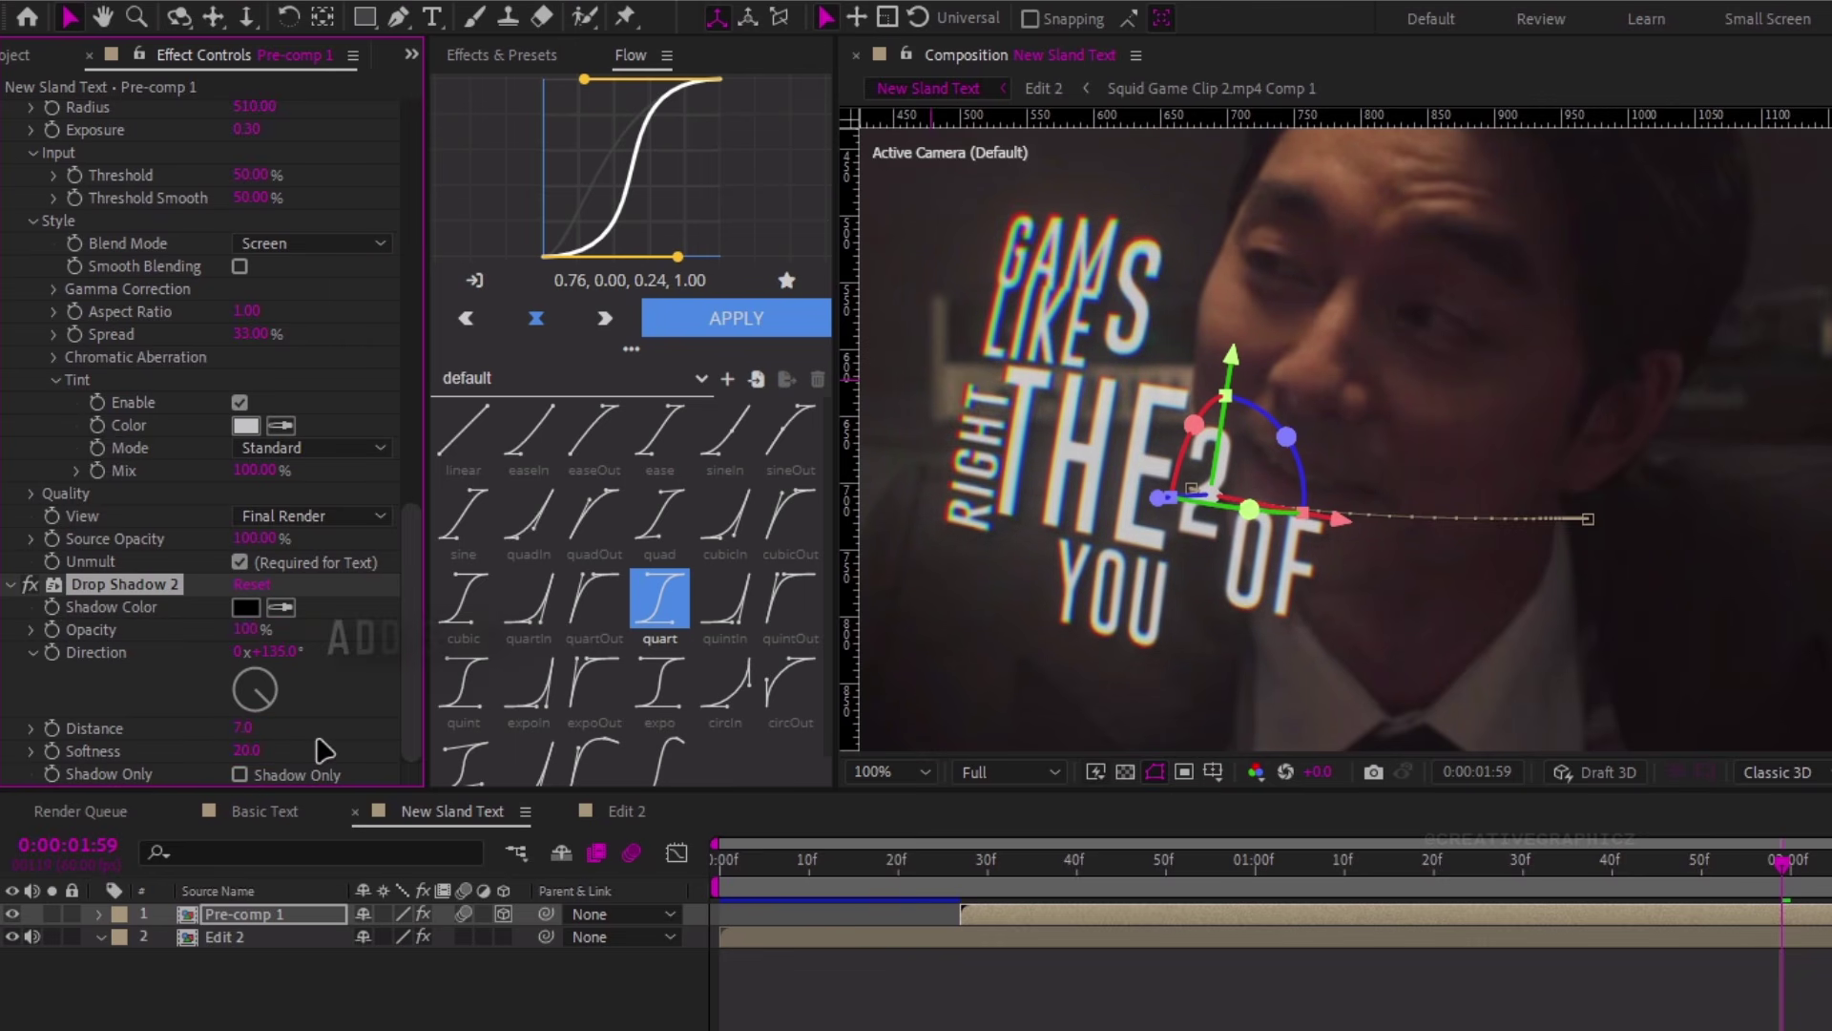
Add the S_Rays effect to Pre-comp 1
{"action": "key", "text": "ctrl+space"}
{"action": "type", "text": "ray"}
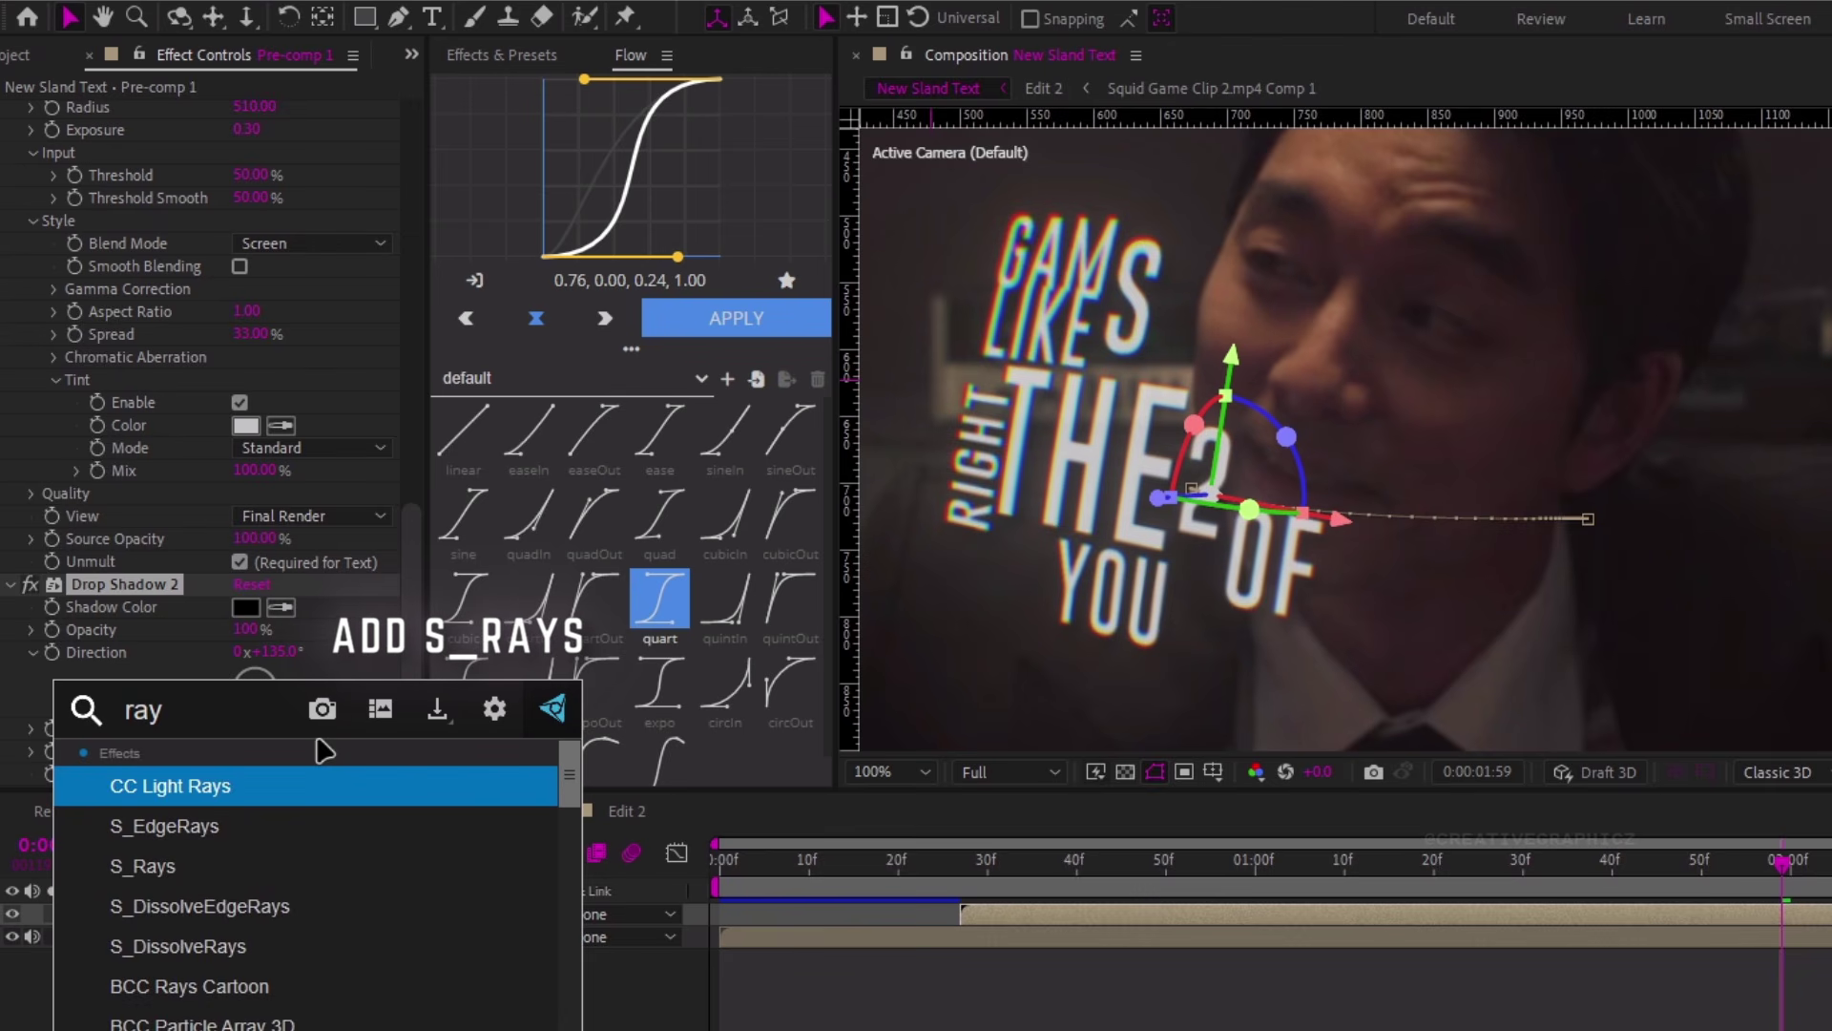
{"action": "key", "text": "Down"}
{"action": "key", "text": "Down"}
{"action": "key", "text": "Return"}
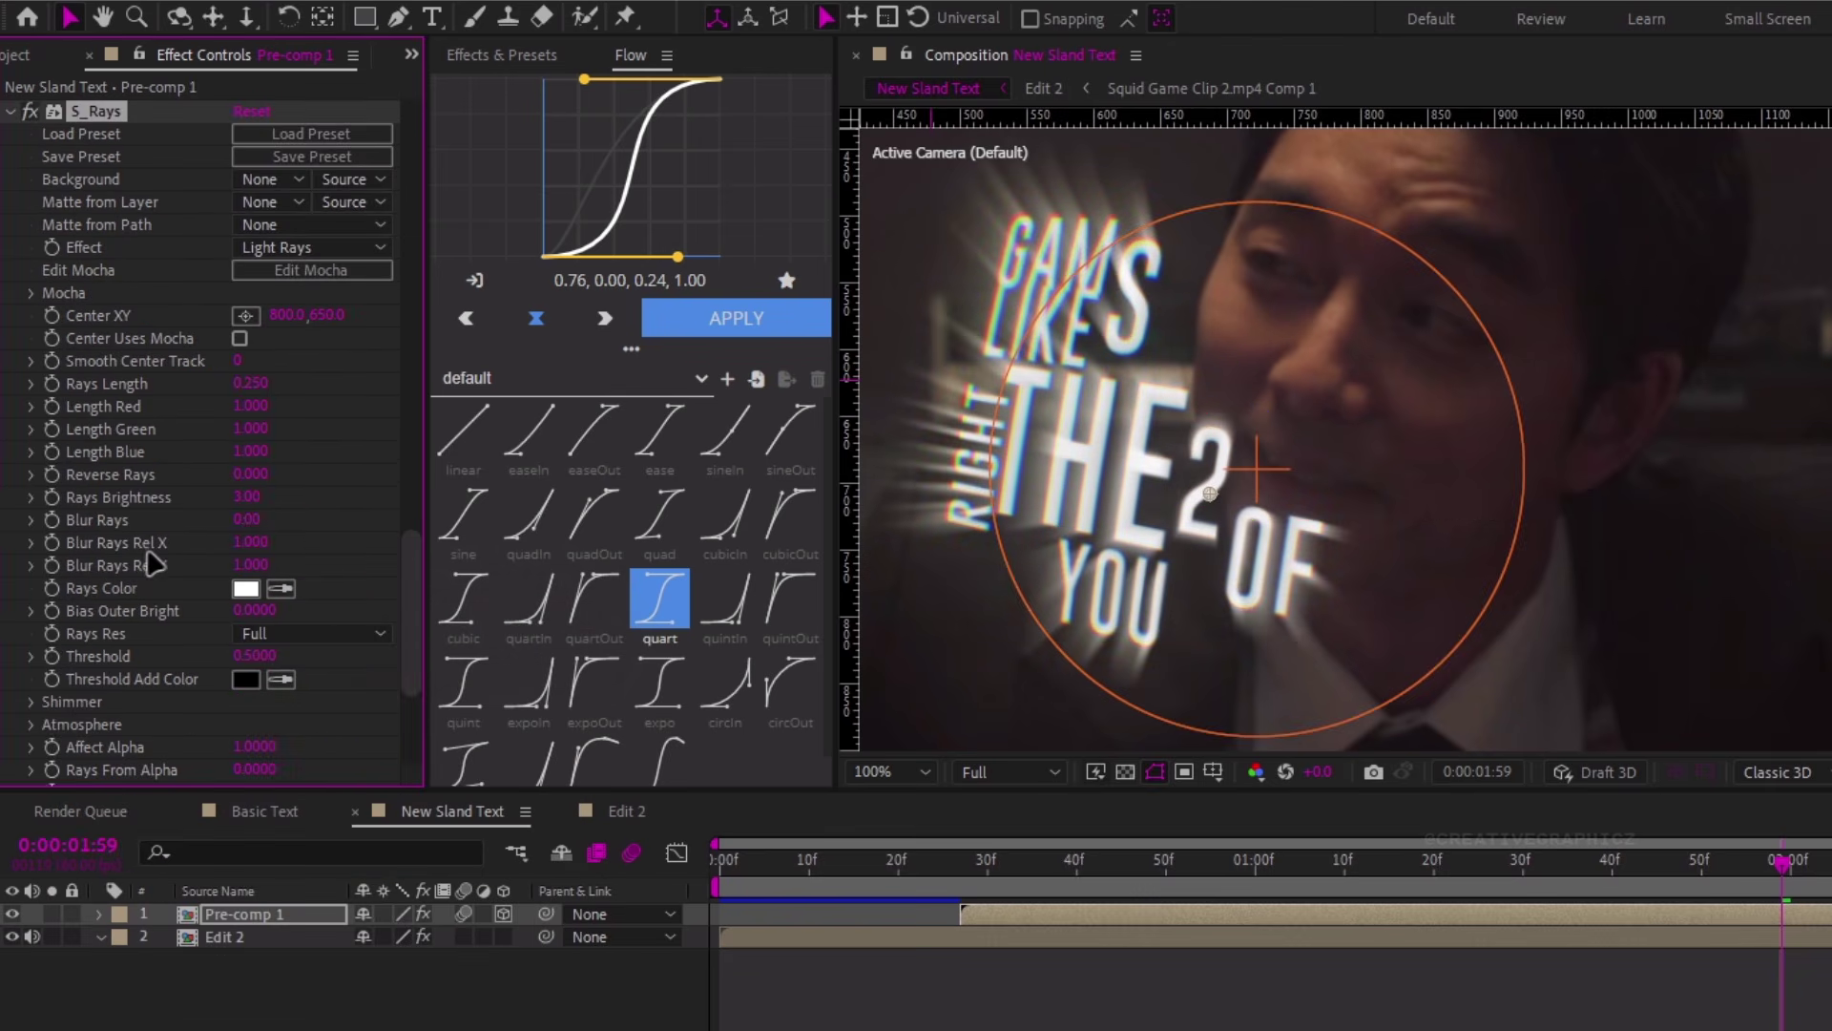
Set the S_Rays effect's Rays Length to 0.8 and adjust its Rays Brightness and Blur Rays
{"action": "type", "text": "0."}
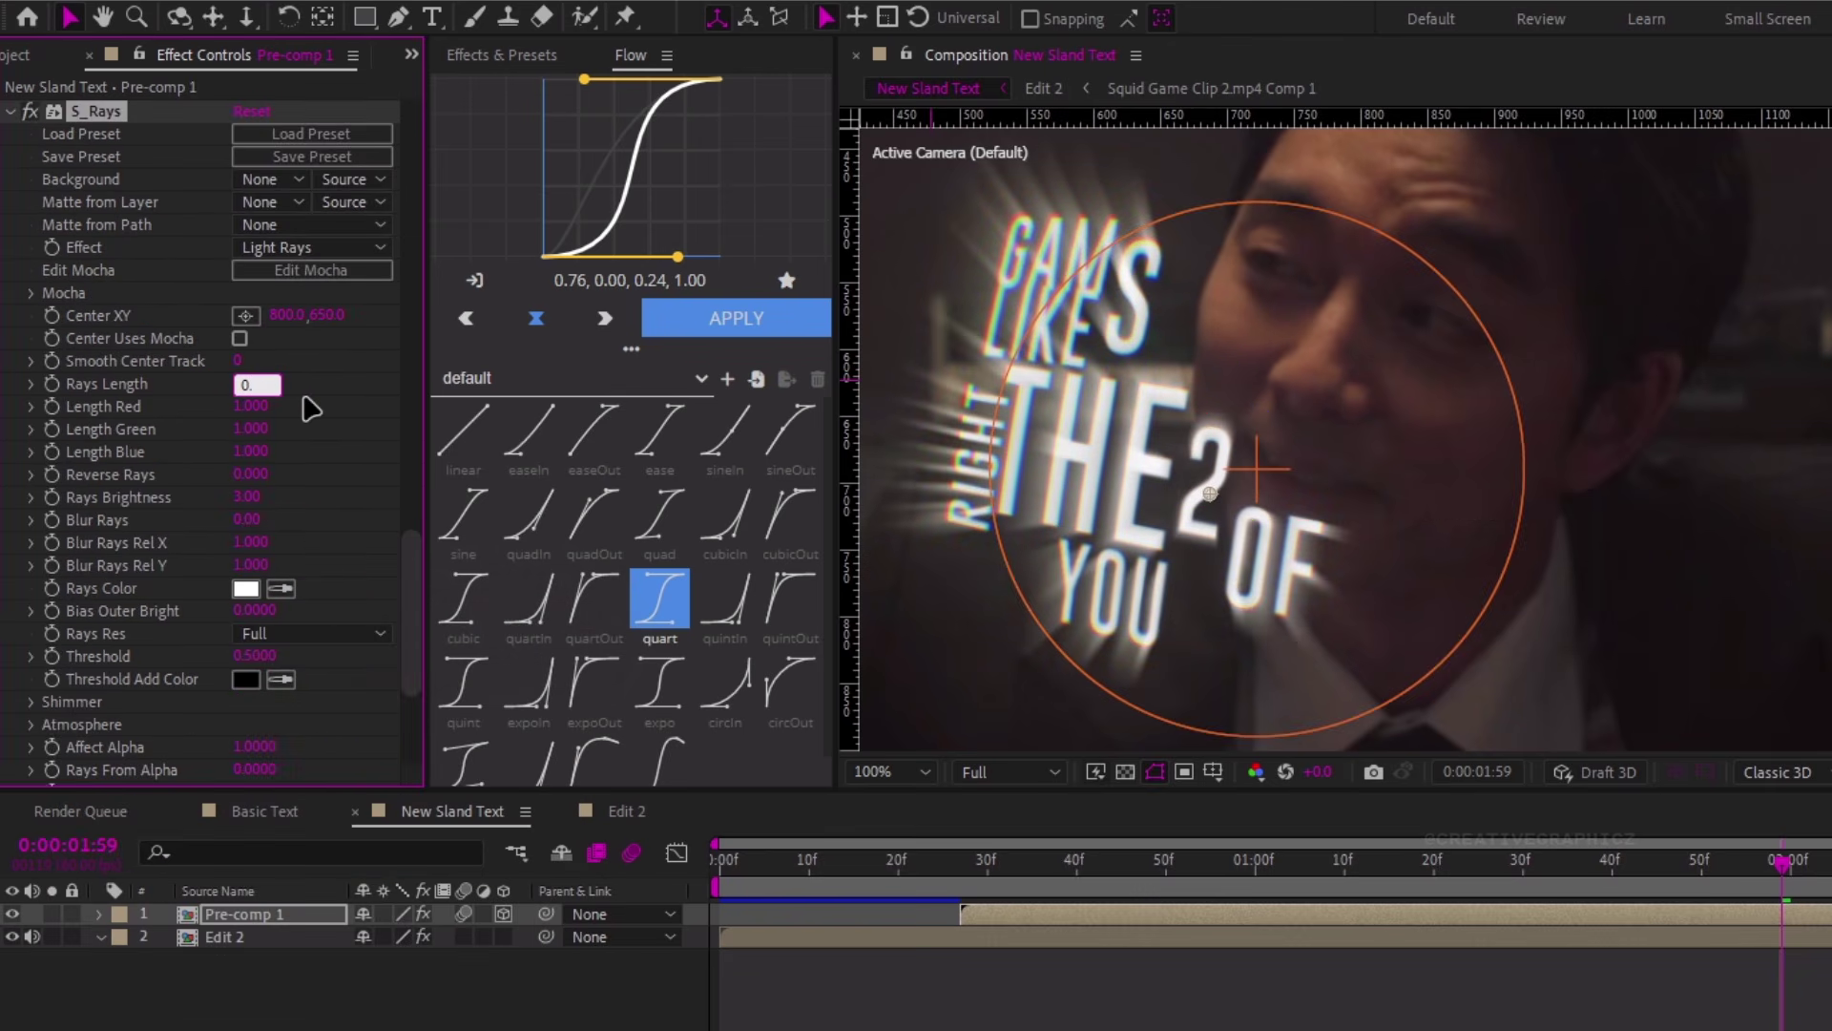
{"action": "type", "text": "8"}
{"action": "key", "text": "Return"}
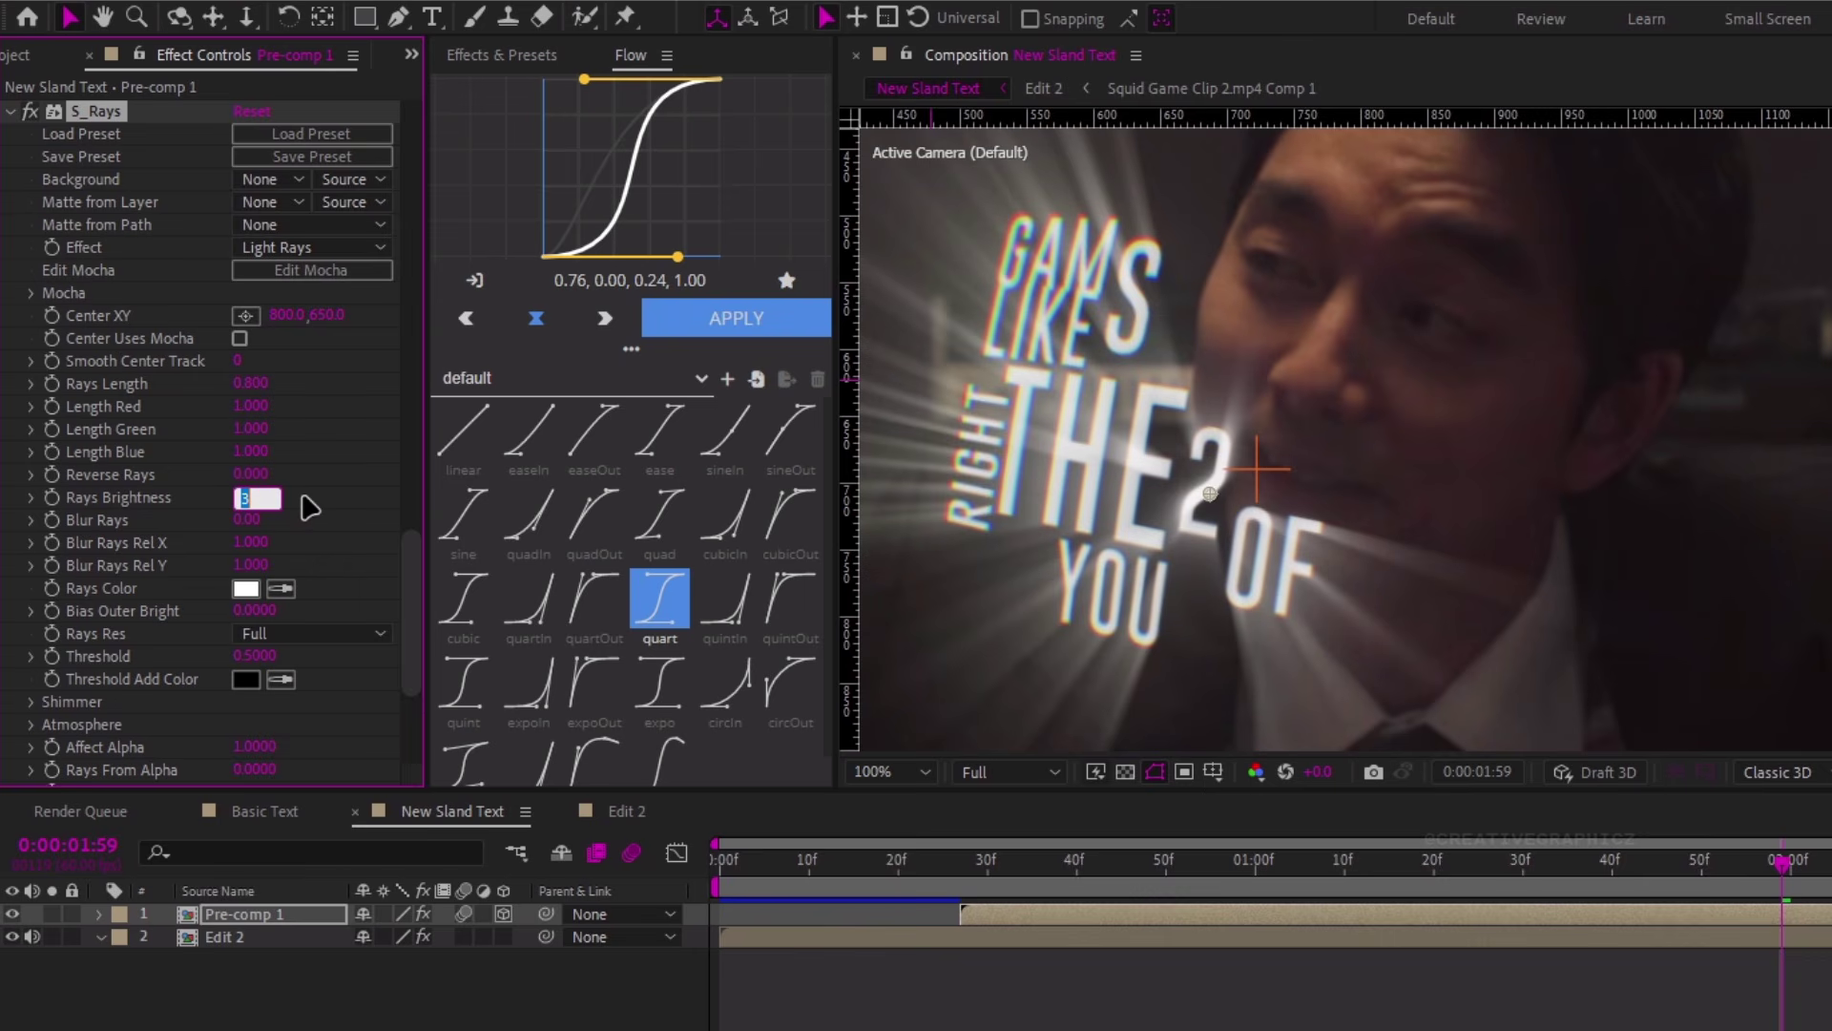
{"action": "left_click", "coordinate": [246, 520]}
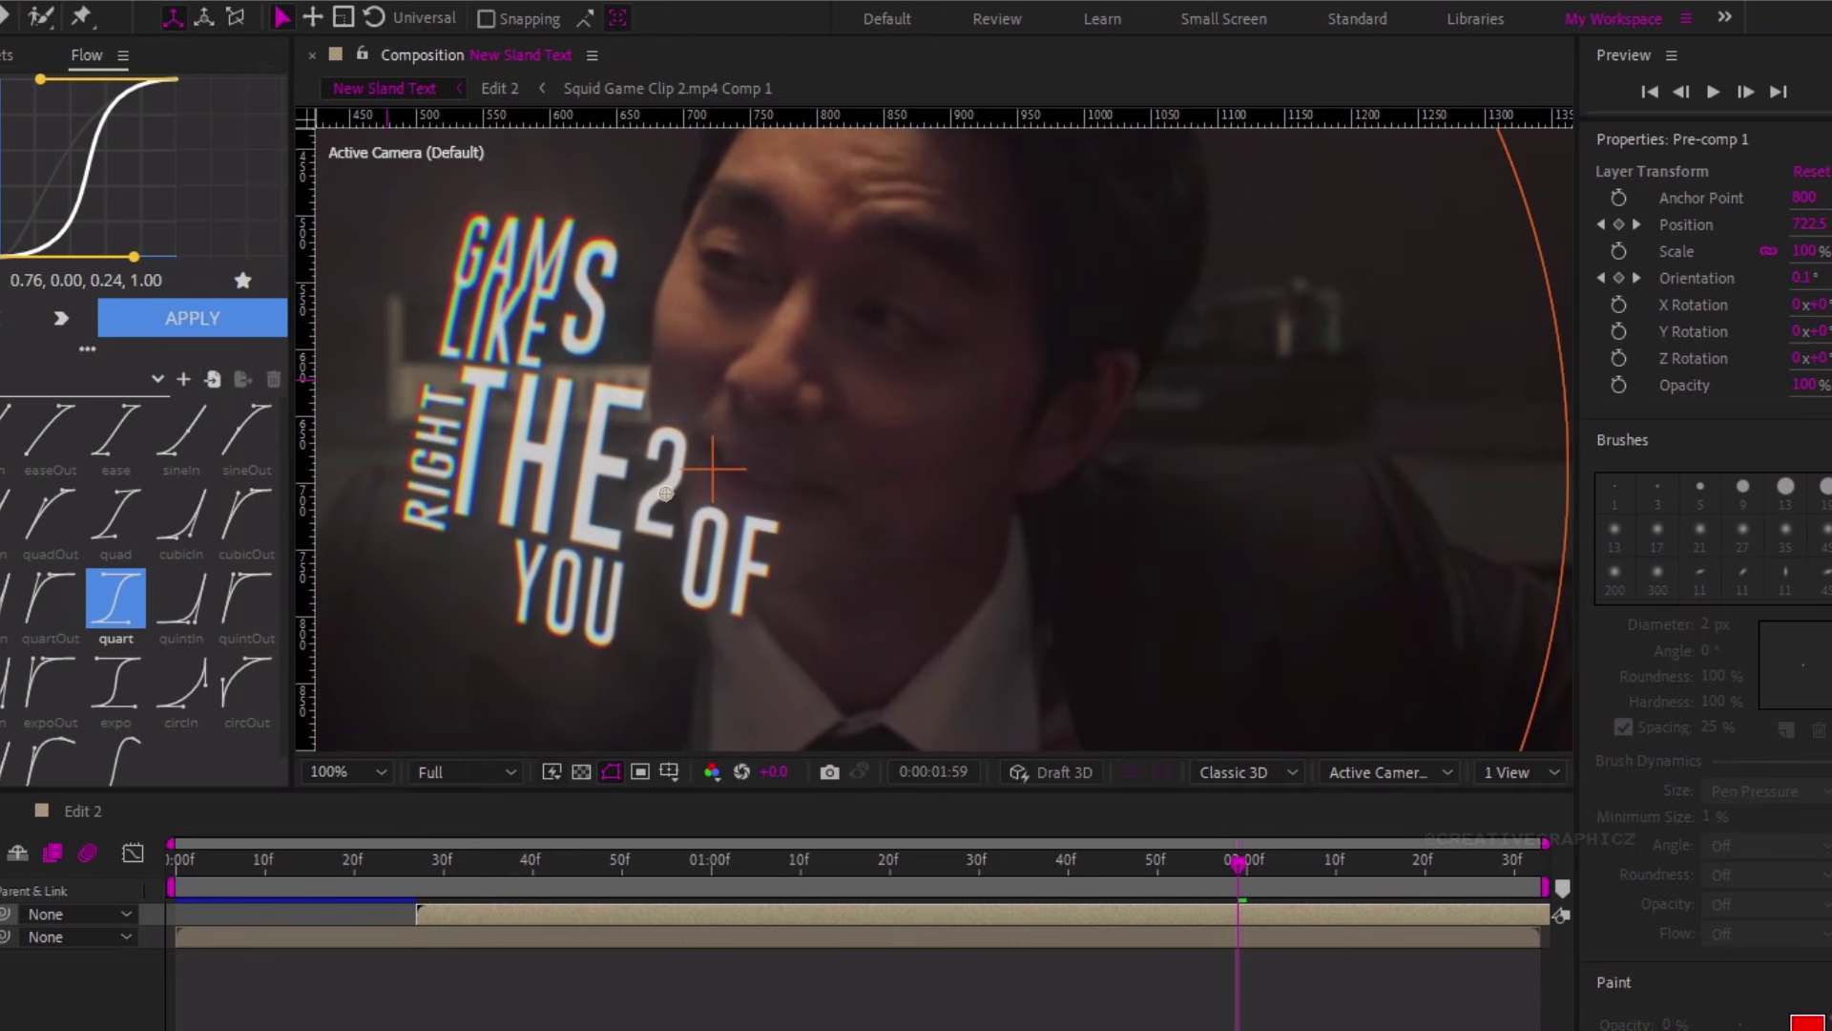
Pre-compose the Pre-comp 1 layer as Text 2, moving all attributes and adjusting the duration to the layer's time span
{"action": "scroll", "coordinate": [1100, 520], "scroll_direction": "down", "scroll_amount": 2}
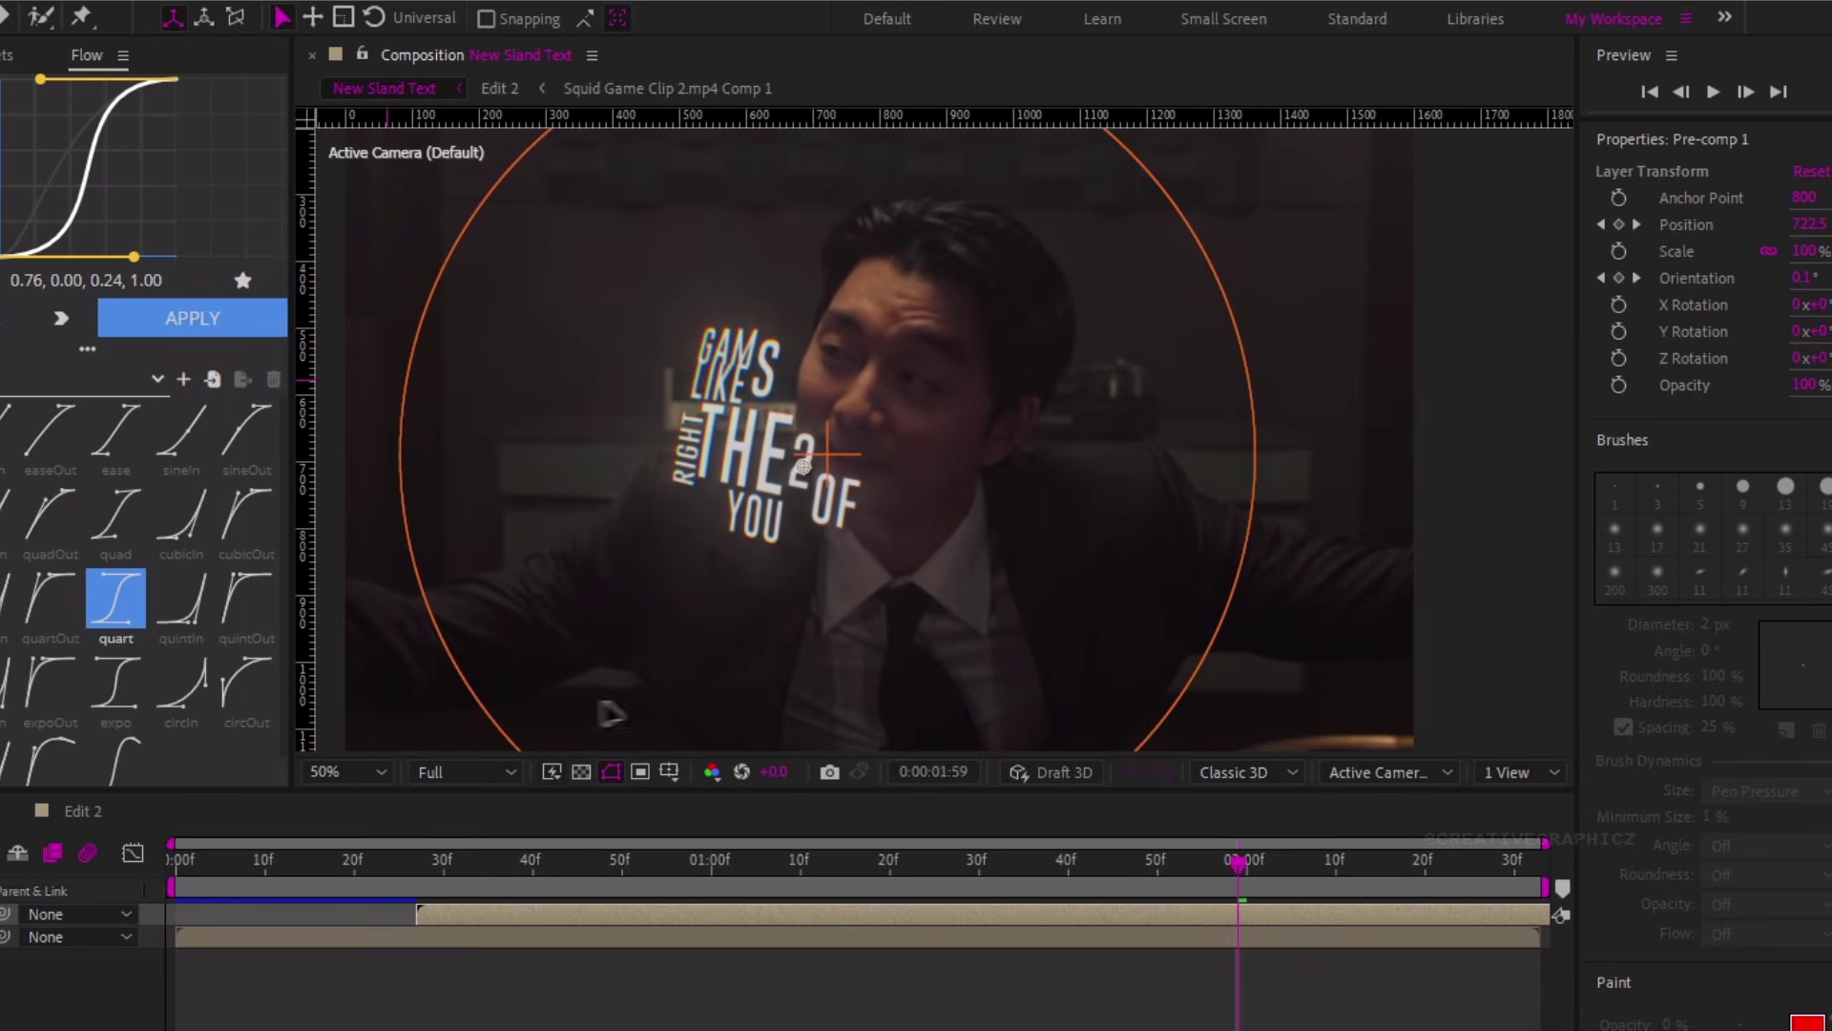
{"action": "mouse_move", "coordinate": [1206, 871]}
{"action": "left_mouse_down"}
{"action": "mouse_move", "coordinate": [678, 903]}
{"action": "mouse_move", "coordinate": [1235, 889]}
{"action": "mouse_move", "coordinate": [473, 875]}
{"action": "mouse_move", "coordinate": [1135, 886]}
{"action": "mouse_move", "coordinate": [1199, 866]}
{"action": "left_mouse_up"}
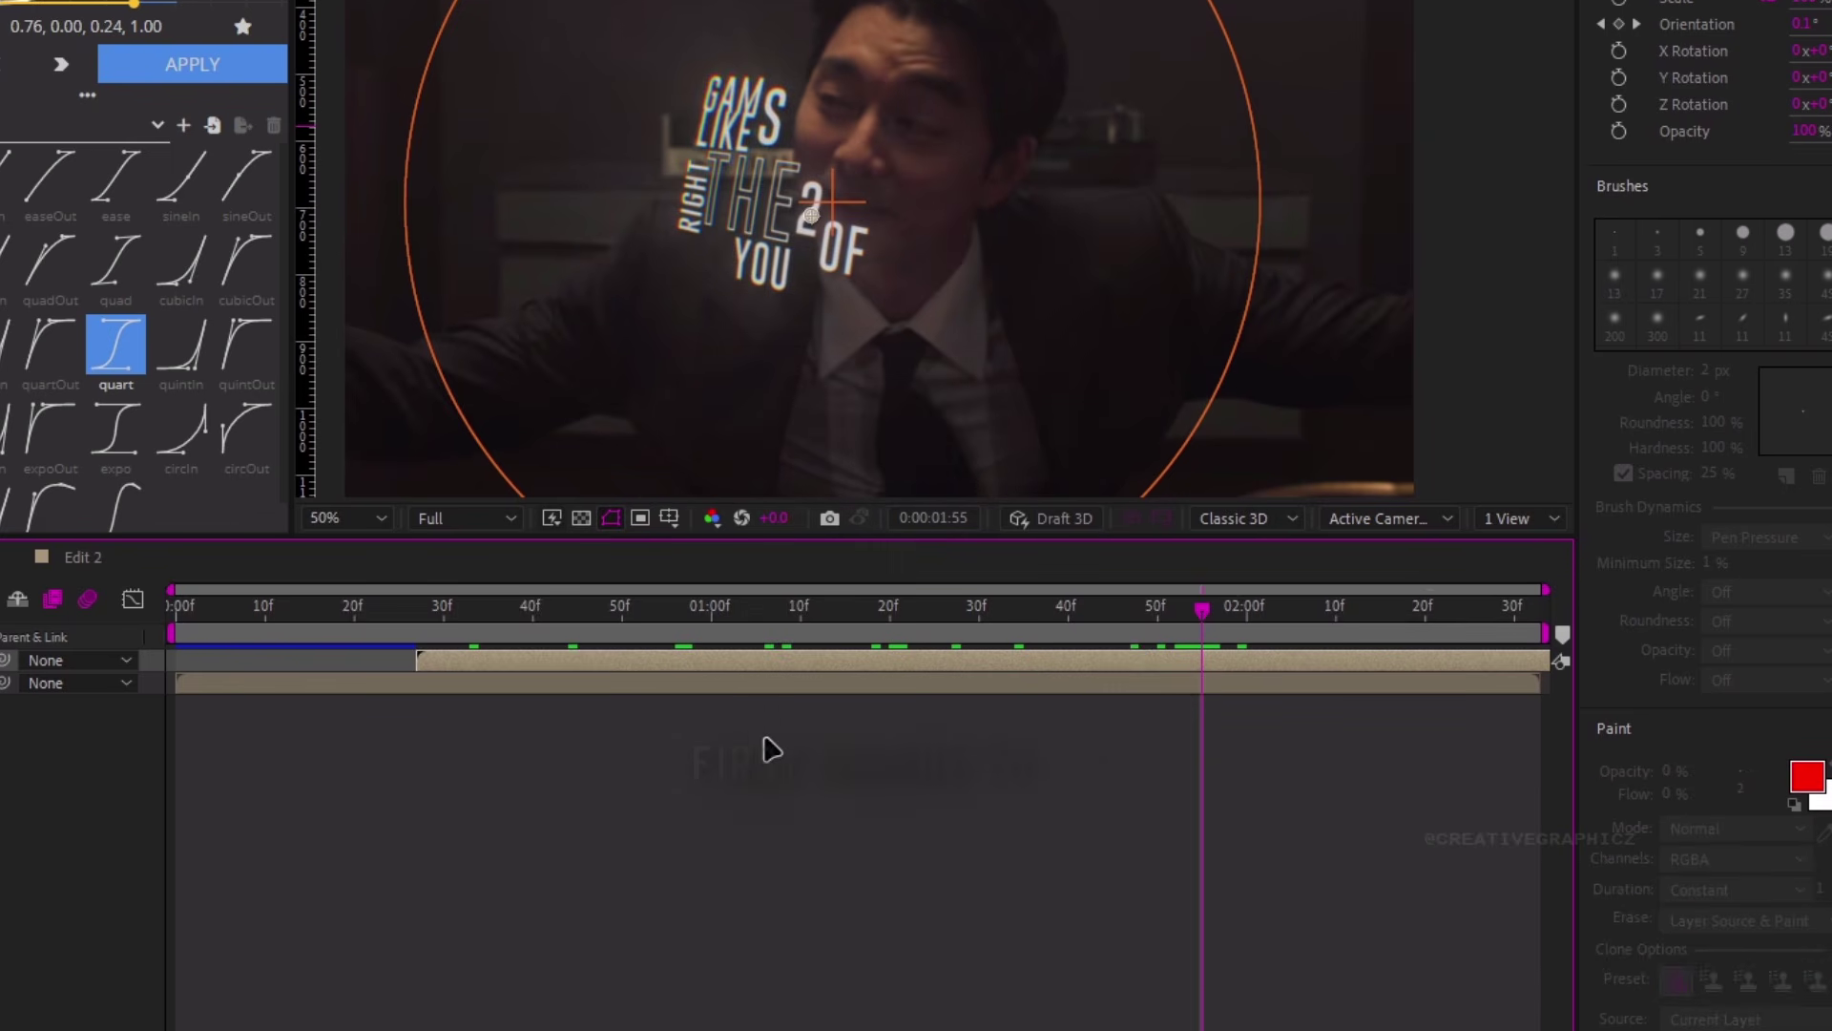
{"action": "left_click", "coordinate": [764, 911]}
{"action": "key", "text": "ctrl+shift+c"}
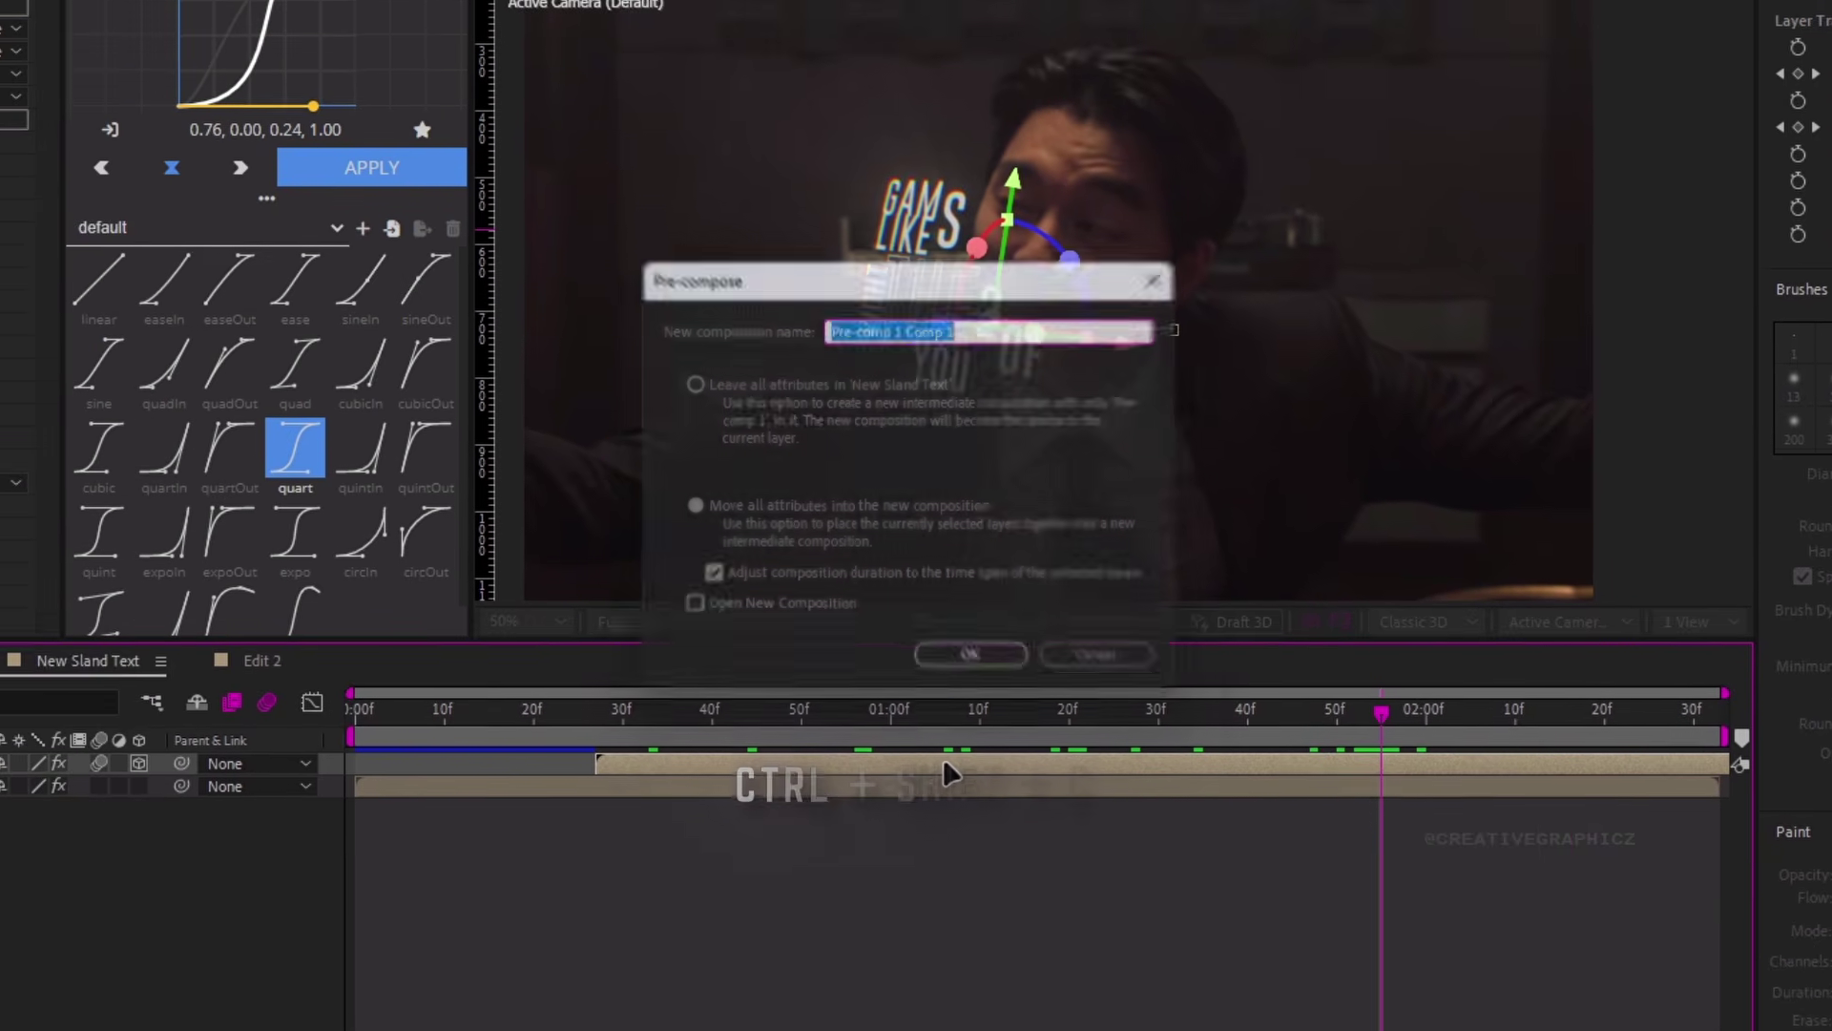
{"action": "type", "text": "Text 2"}
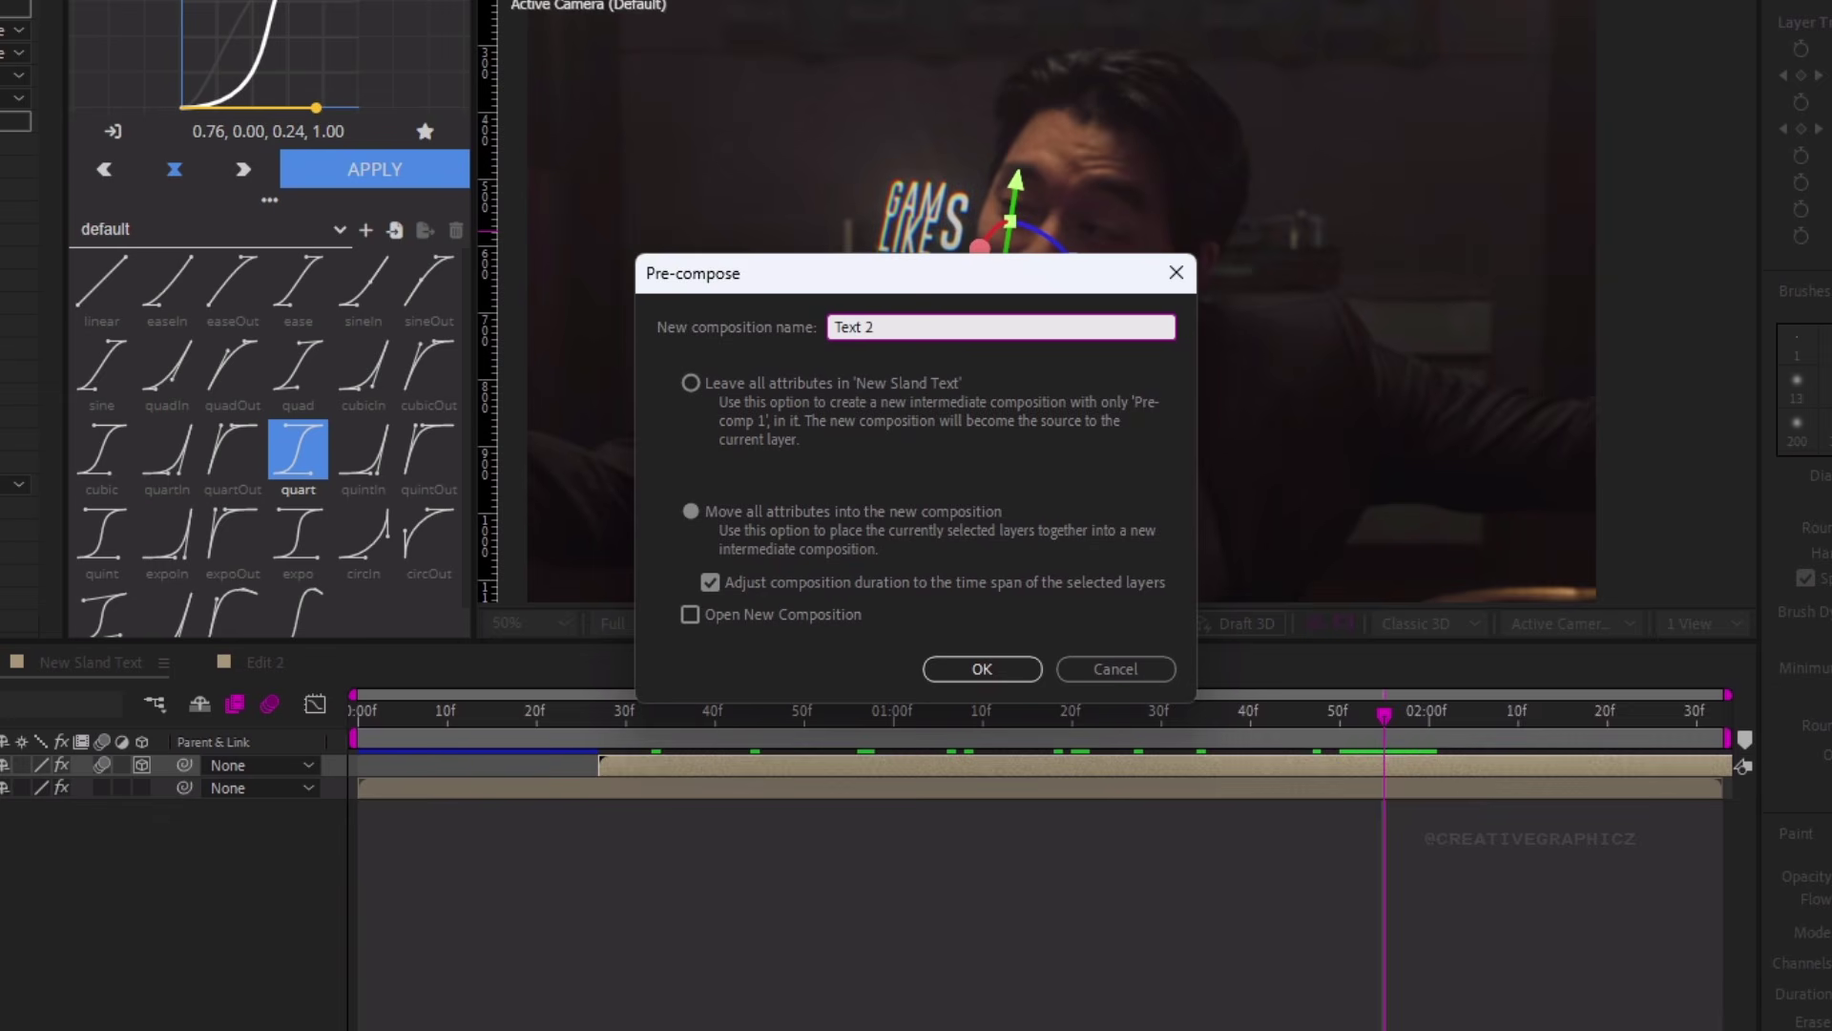
{"action": "key", "text": "Return"}
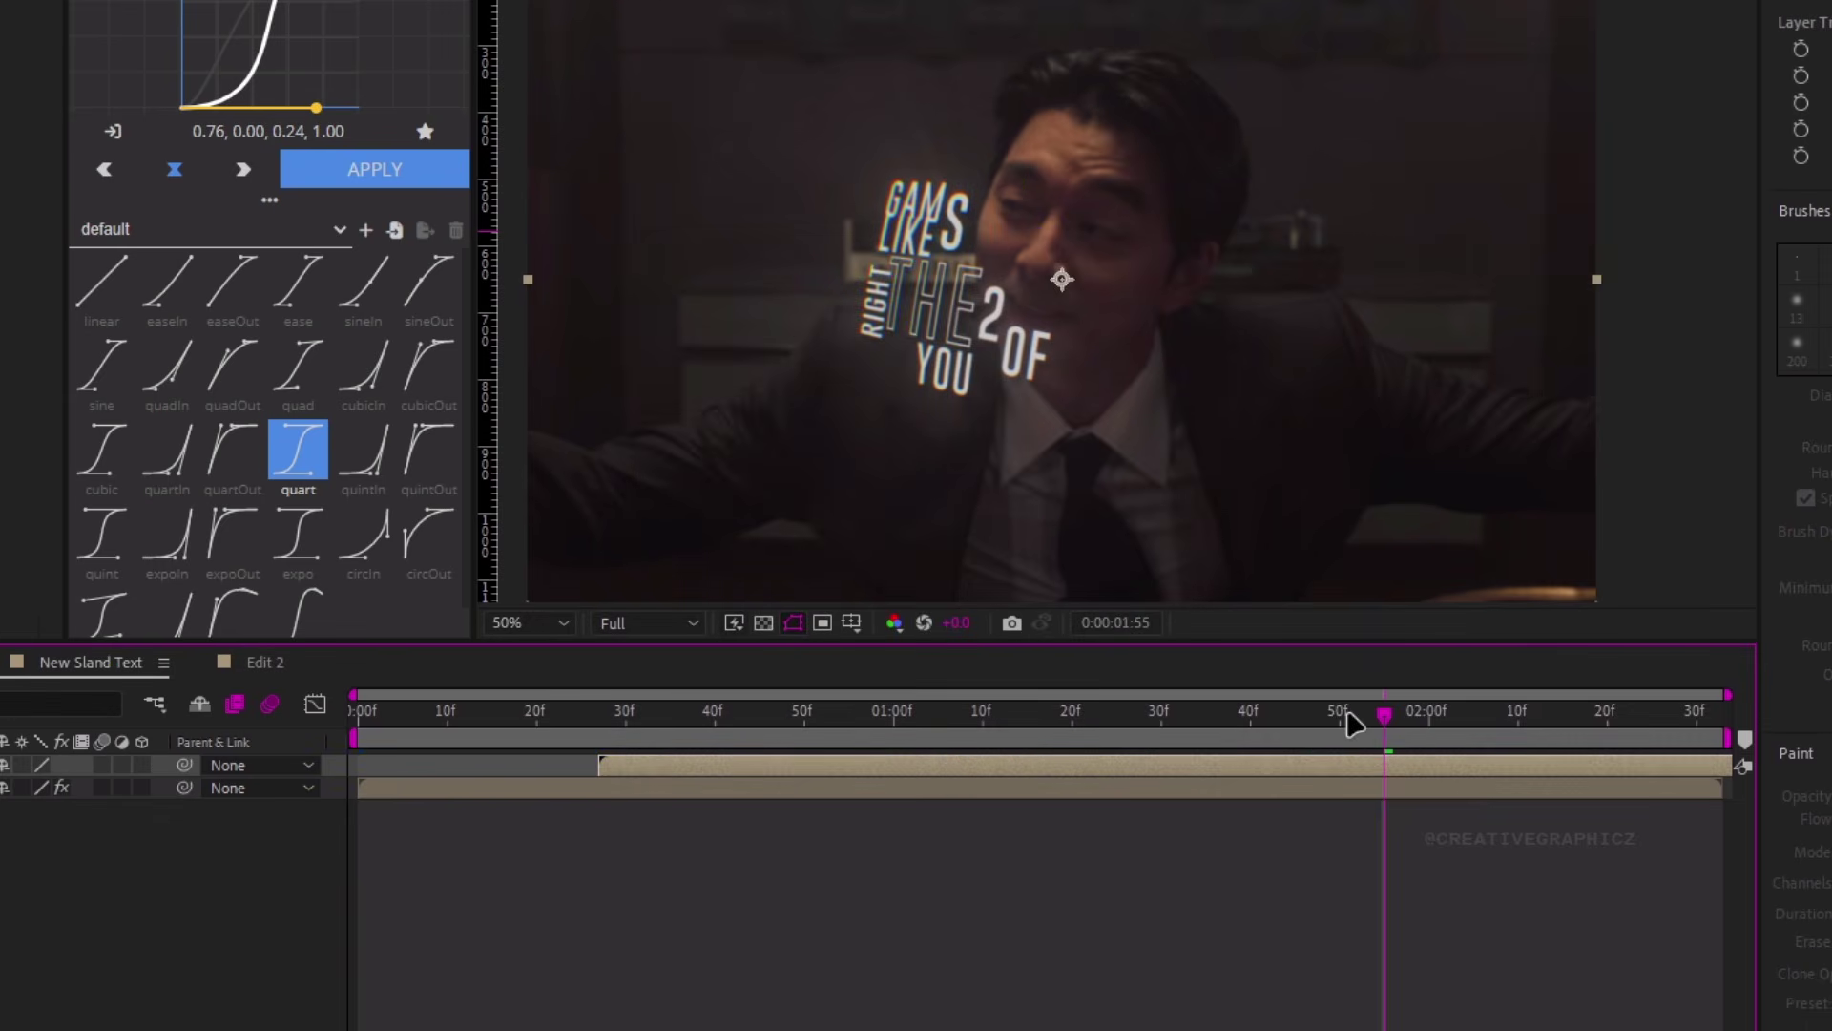
Add the RSMB motion blur effect to the Text 2 layer and play back the animation
{"action": "left_click", "coordinate": [974, 725]}
{"action": "key", "text": "ctrl+space"}
{"action": "type", "text": "rsm"}
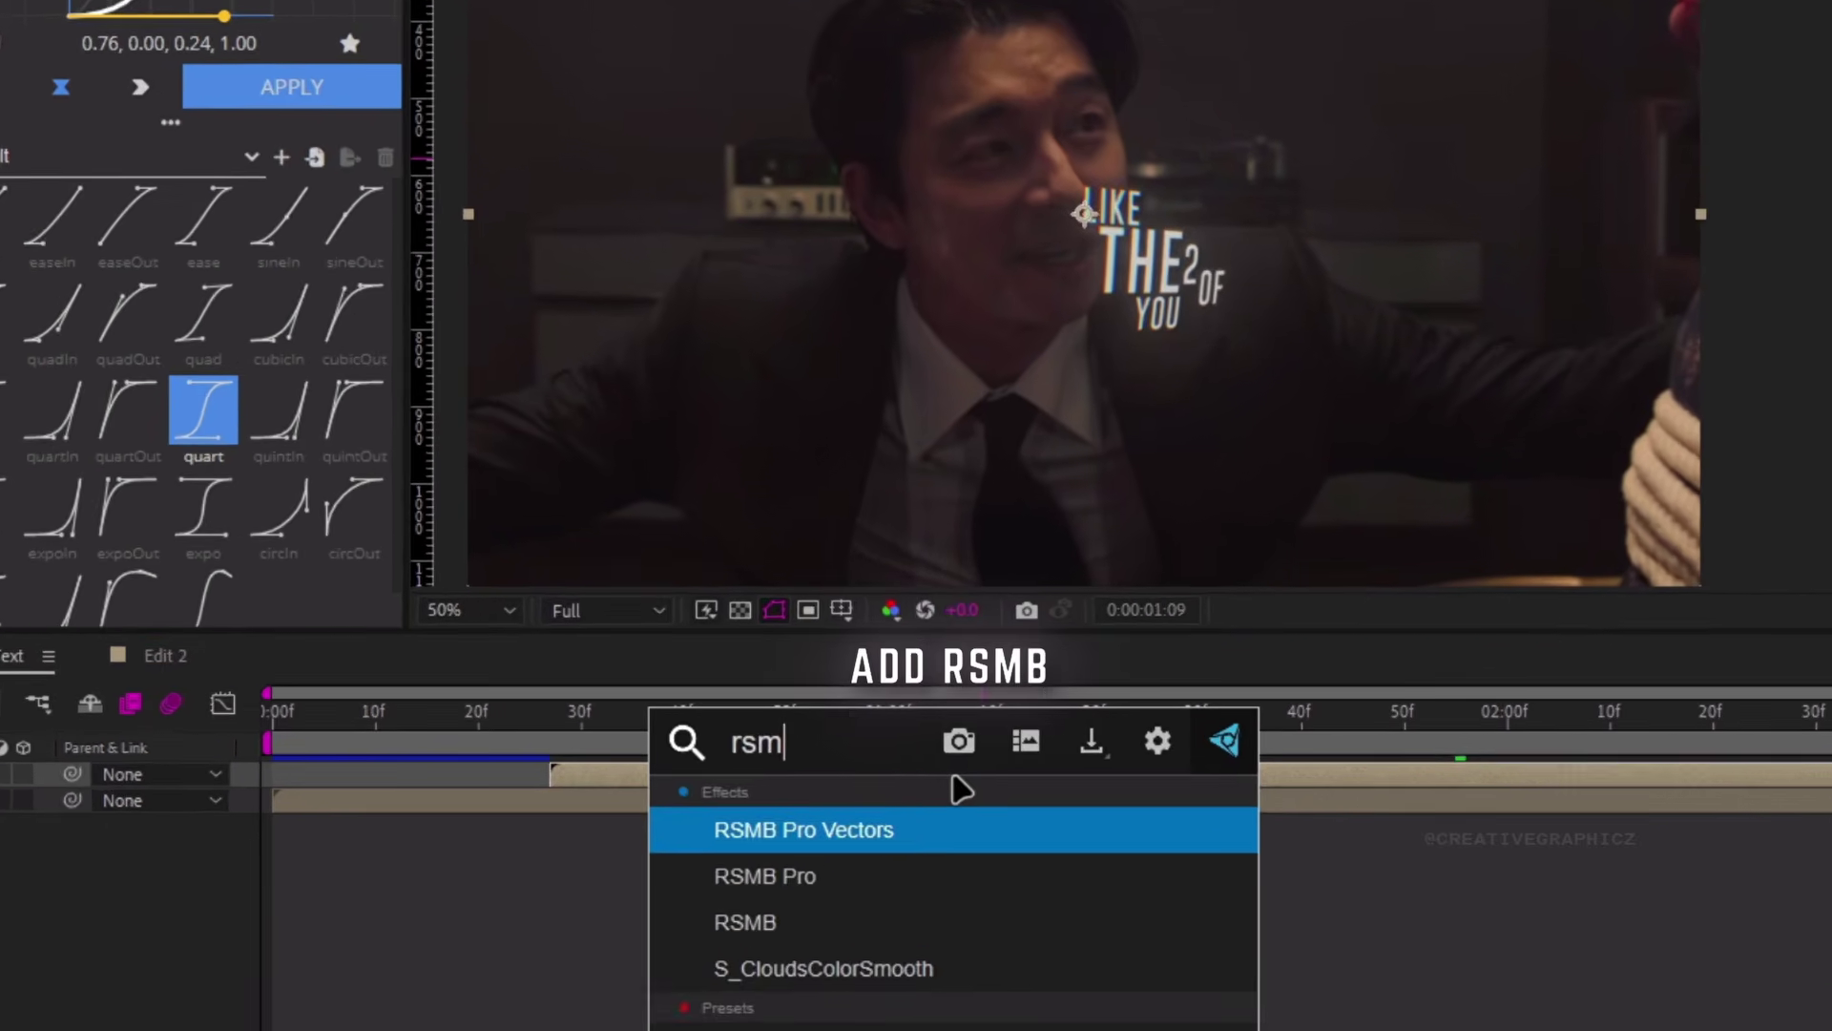
{"action": "key", "text": "Down"}
{"action": "key", "text": "Return"}
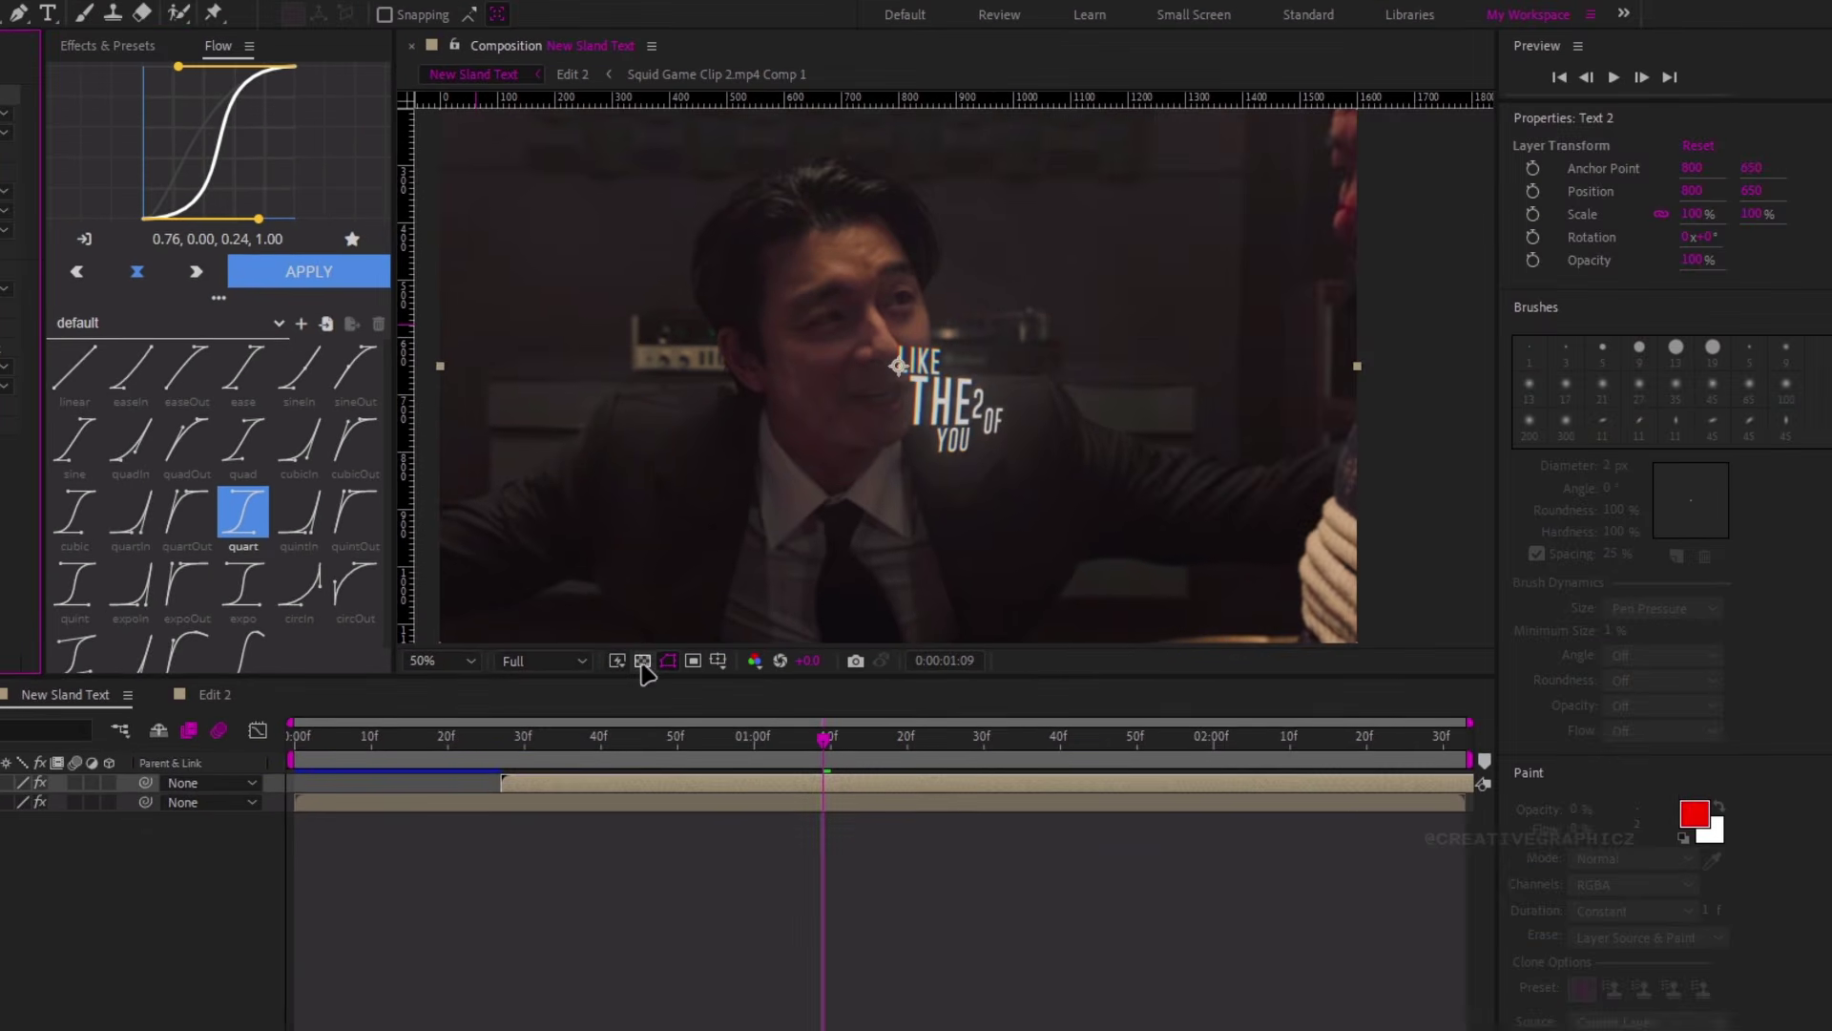
{"action": "key", "text": "space"}
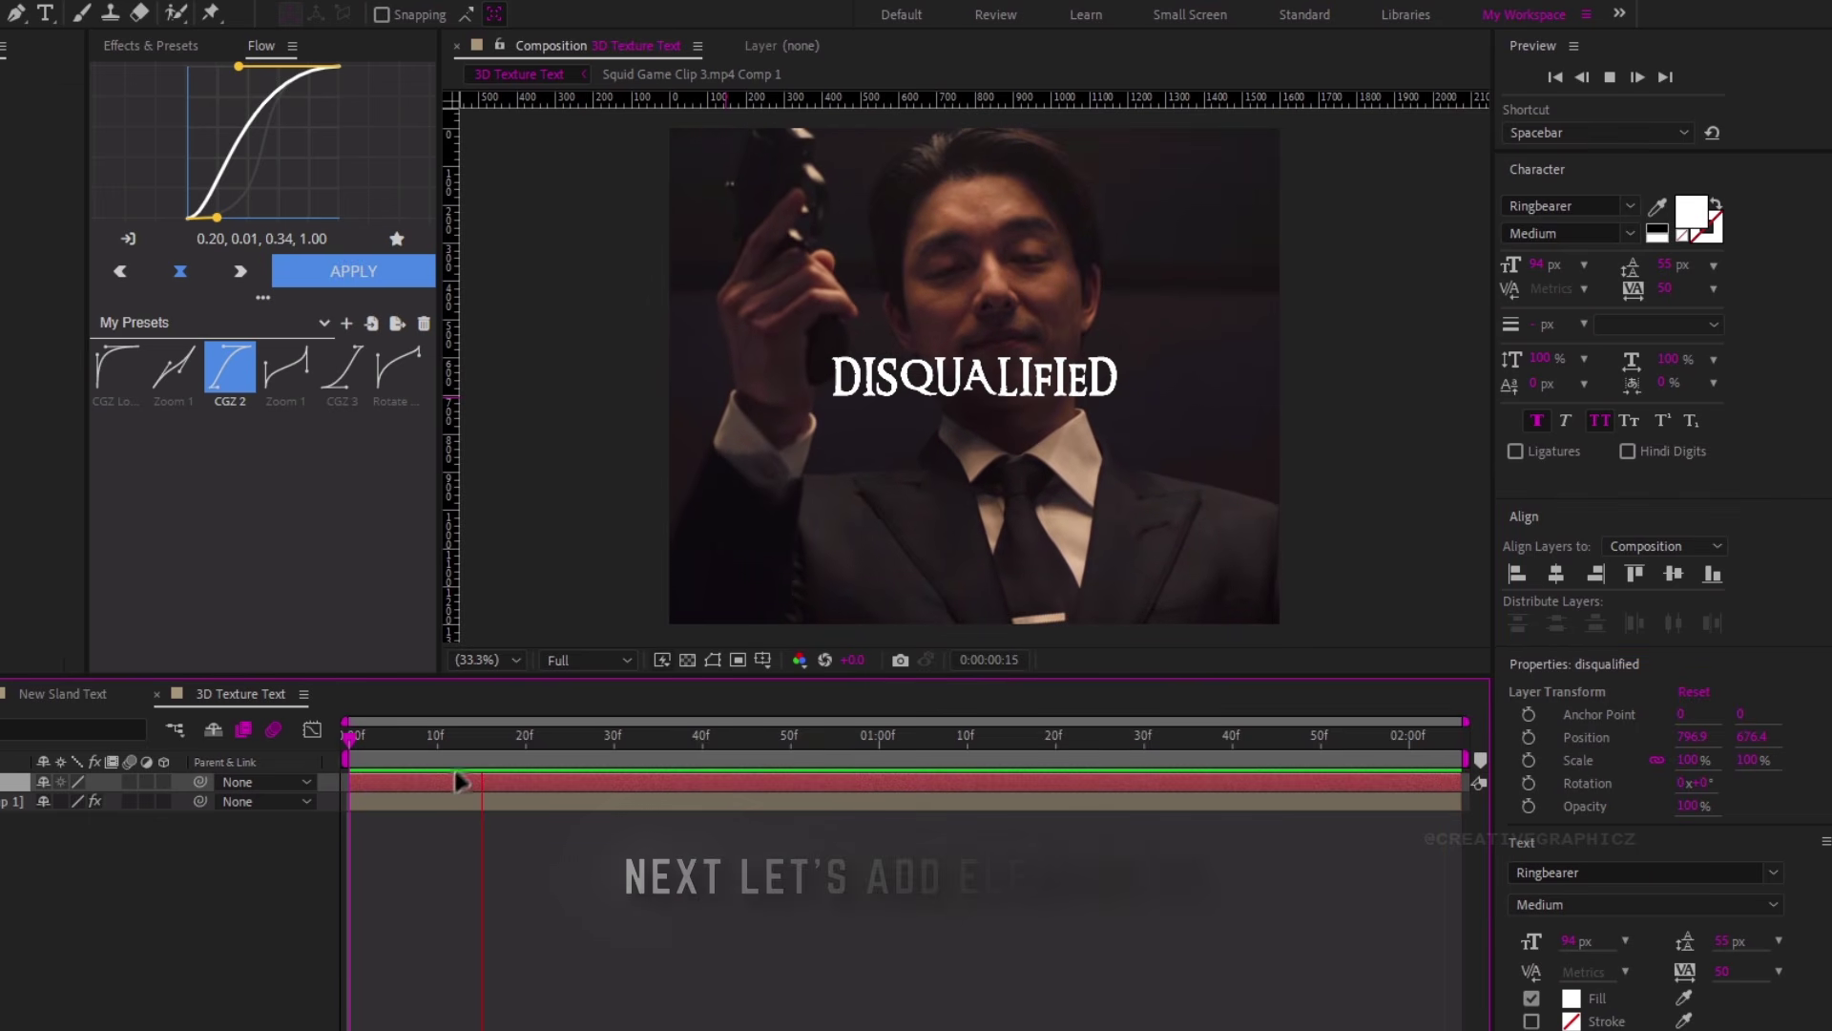
Create a black 1600 x 1300 px solid layer in the 3D Texture Text composition
{"action": "left_click", "coordinate": [676, 758]}
{"action": "right_click", "coordinate": [394, 828]}
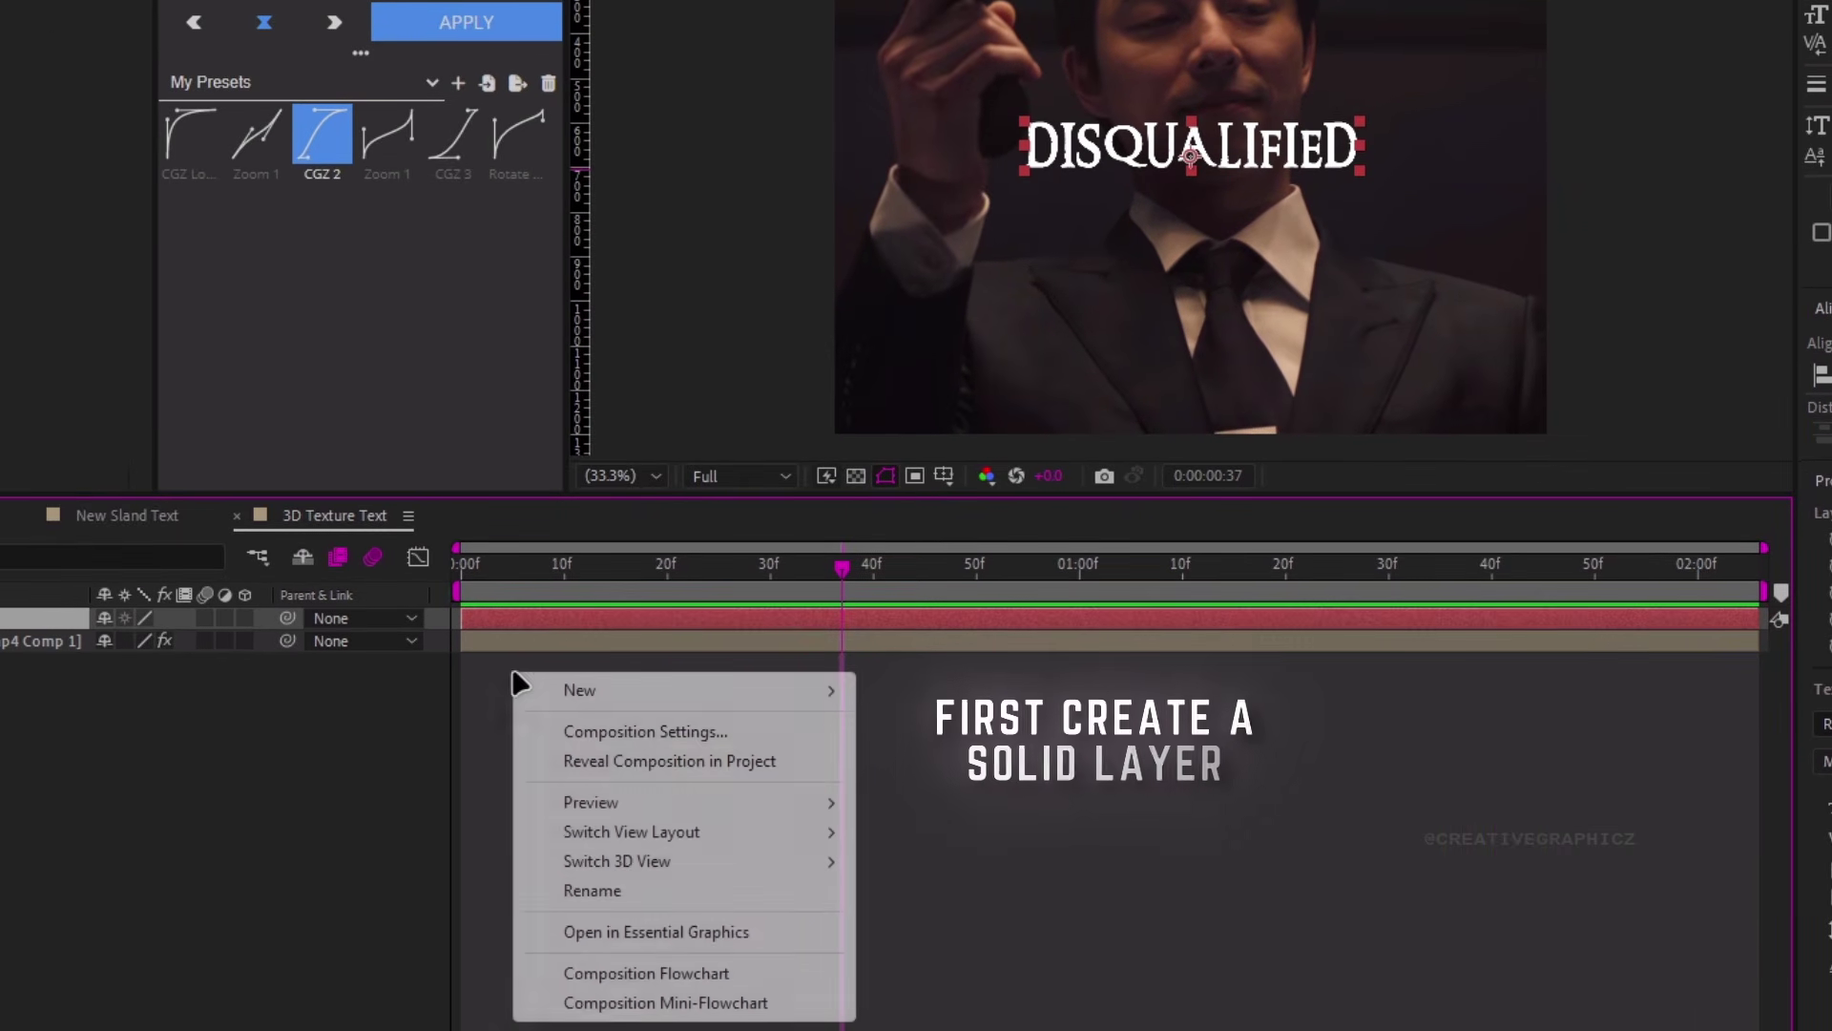
{"action": "mouse_move", "coordinate": [661, 856]}
{"action": "left_click", "coordinate": [931, 761]}
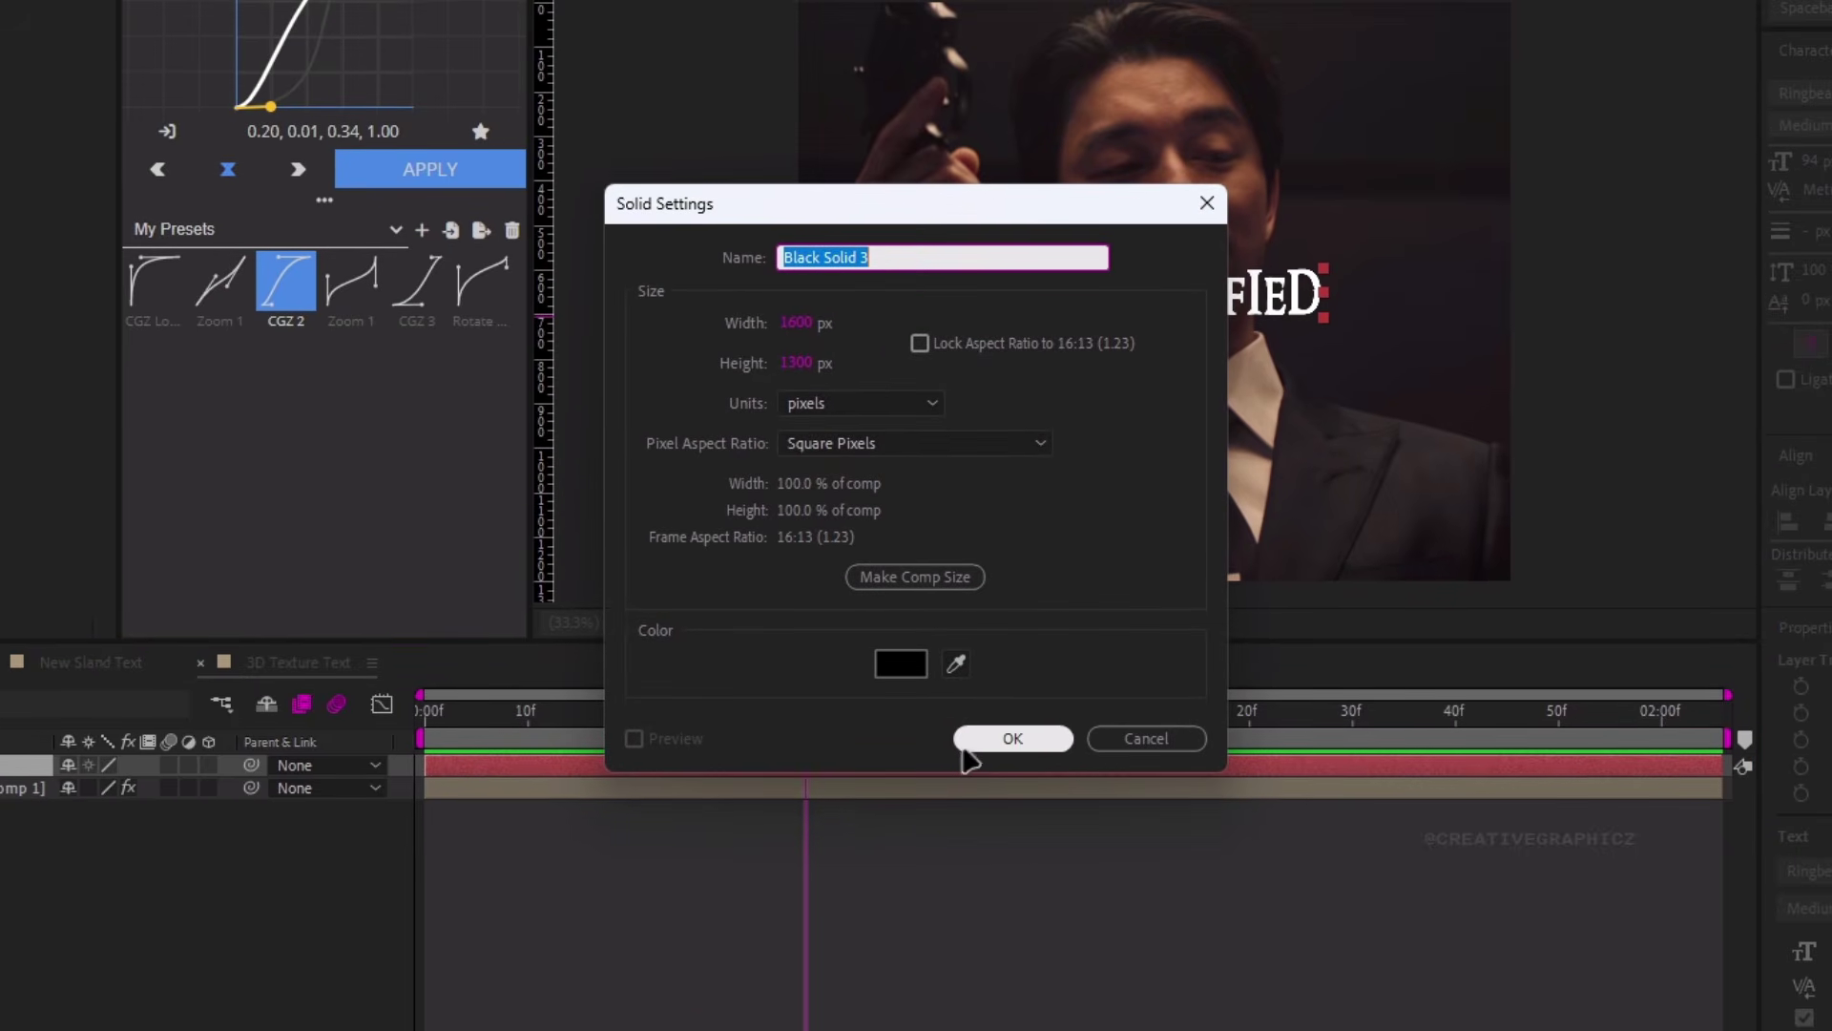
{"action": "left_click", "coordinate": [966, 746]}
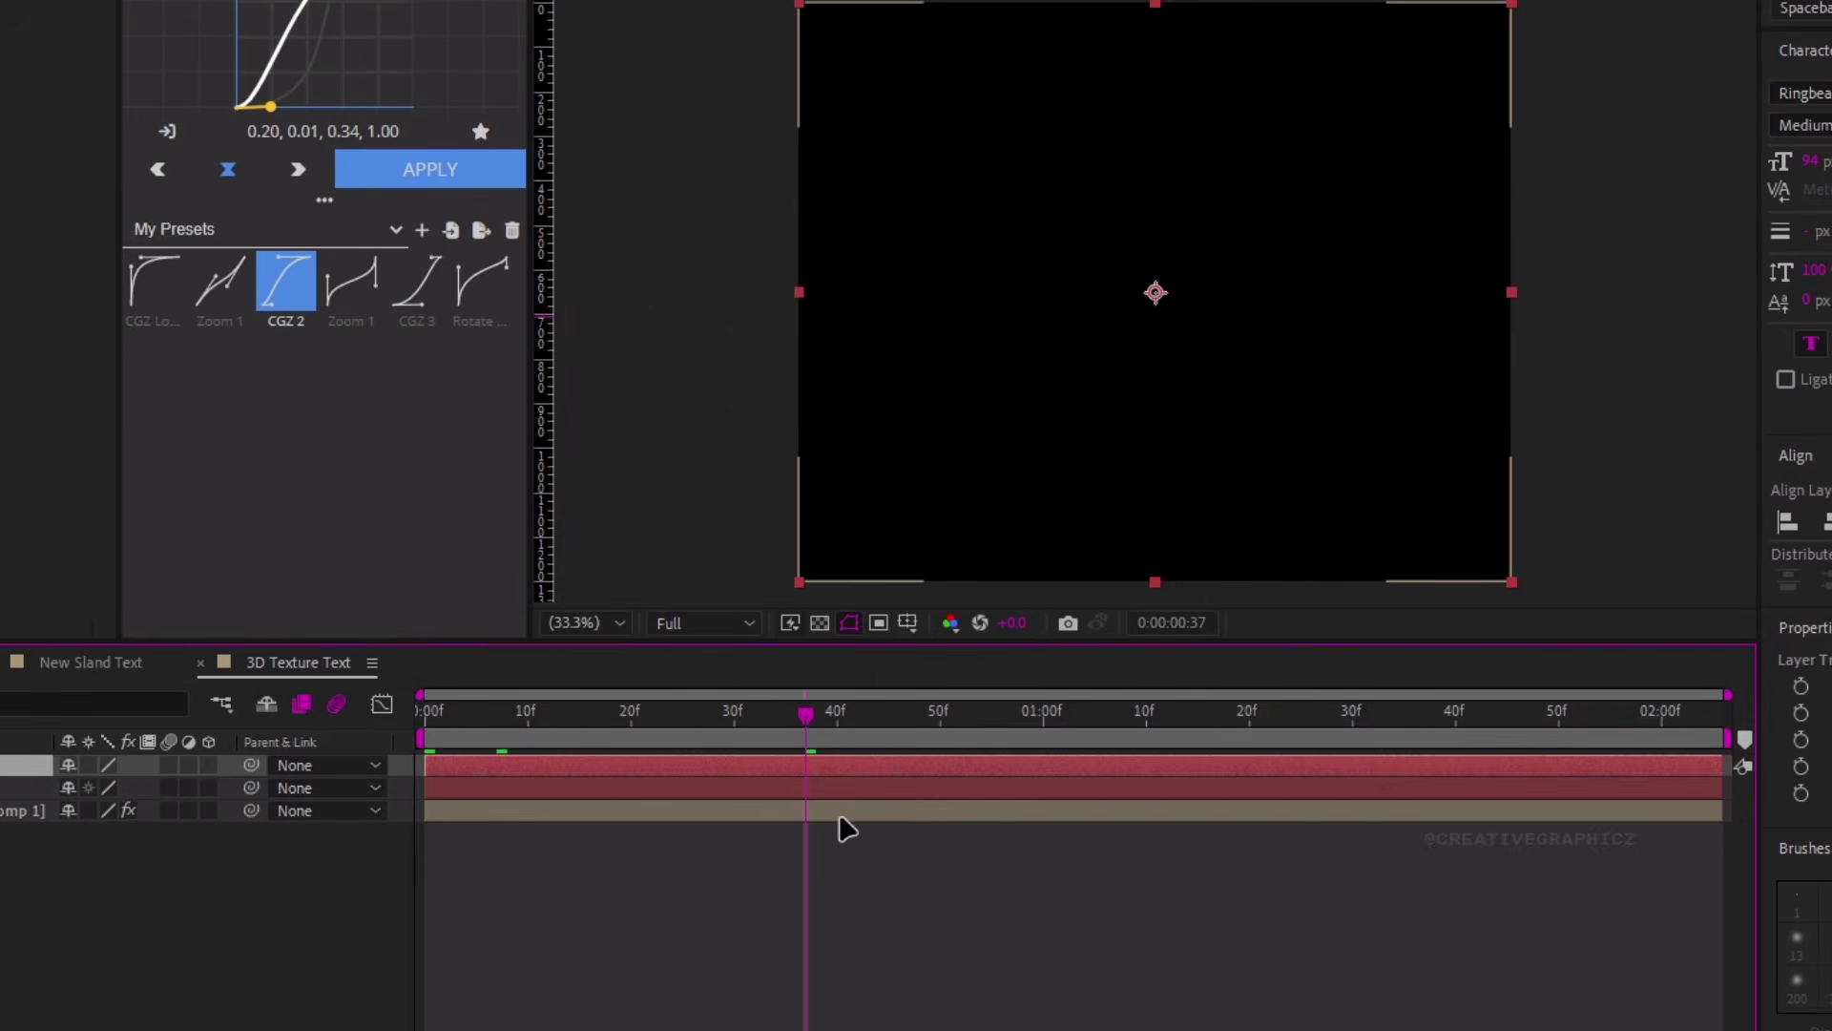
Add the Element effect to the black solid and assign the disqualified text layer to Path Layer 1
{"action": "key", "text": "ctrl+space"}
{"action": "type", "text": "elem"}
{"action": "key", "text": "Return"}
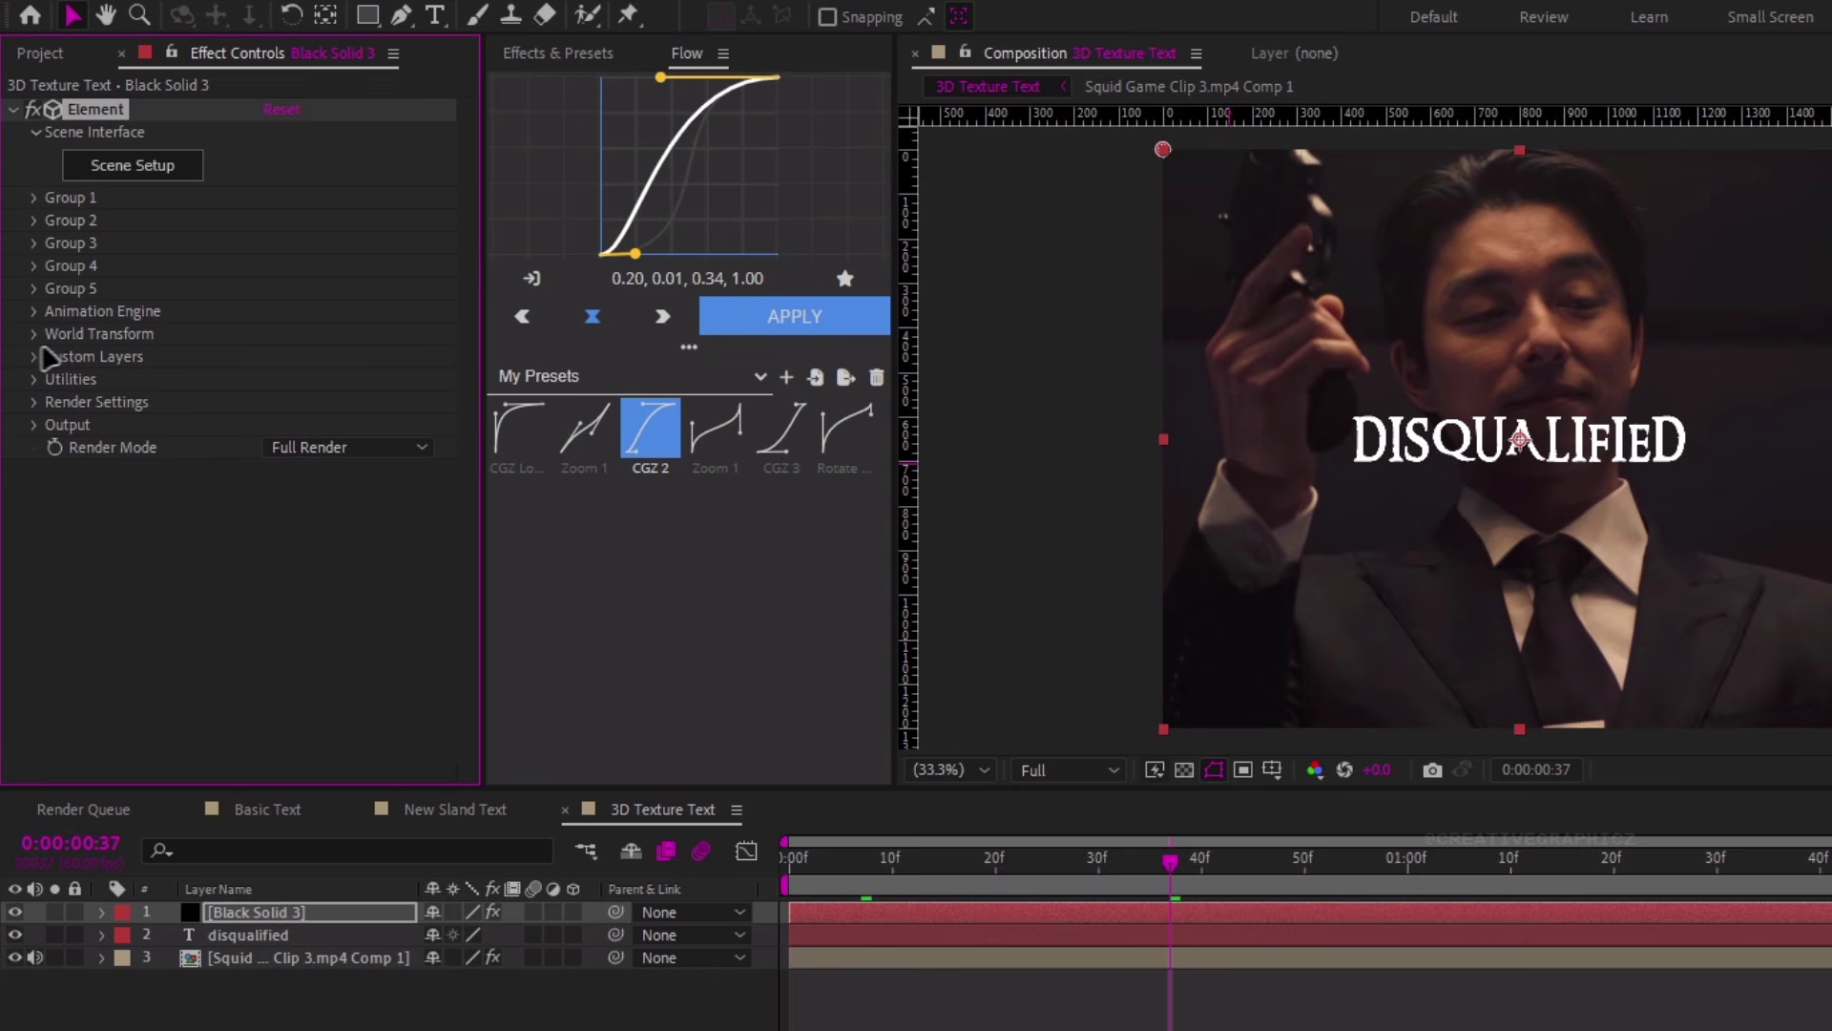
{"action": "left_click", "coordinate": [39, 356]}
{"action": "left_click", "coordinate": [57, 379]}
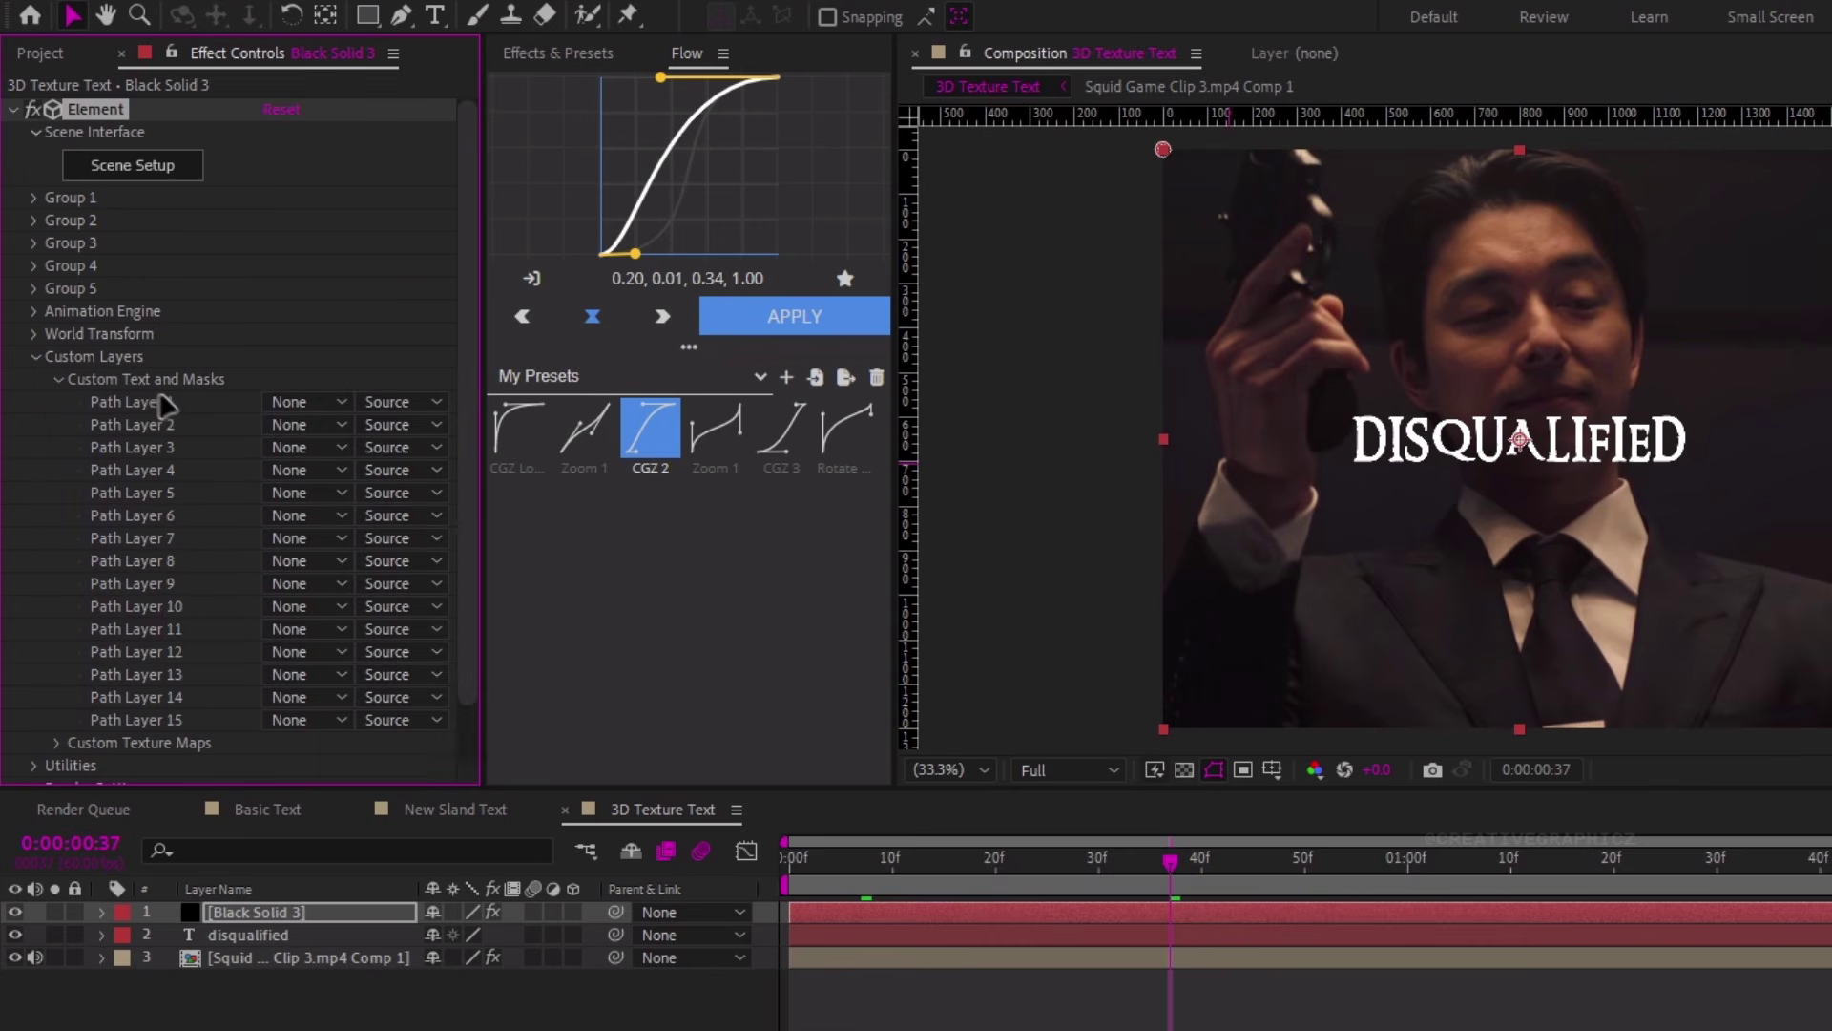
{"action": "left_click", "coordinate": [304, 402]}
{"action": "left_click", "coordinate": [326, 501]}
Extrude the text path into a 3D model in Element's Scene Setup and select the model's Bevel 1
{"action": "left_click", "coordinate": [139, 166]}
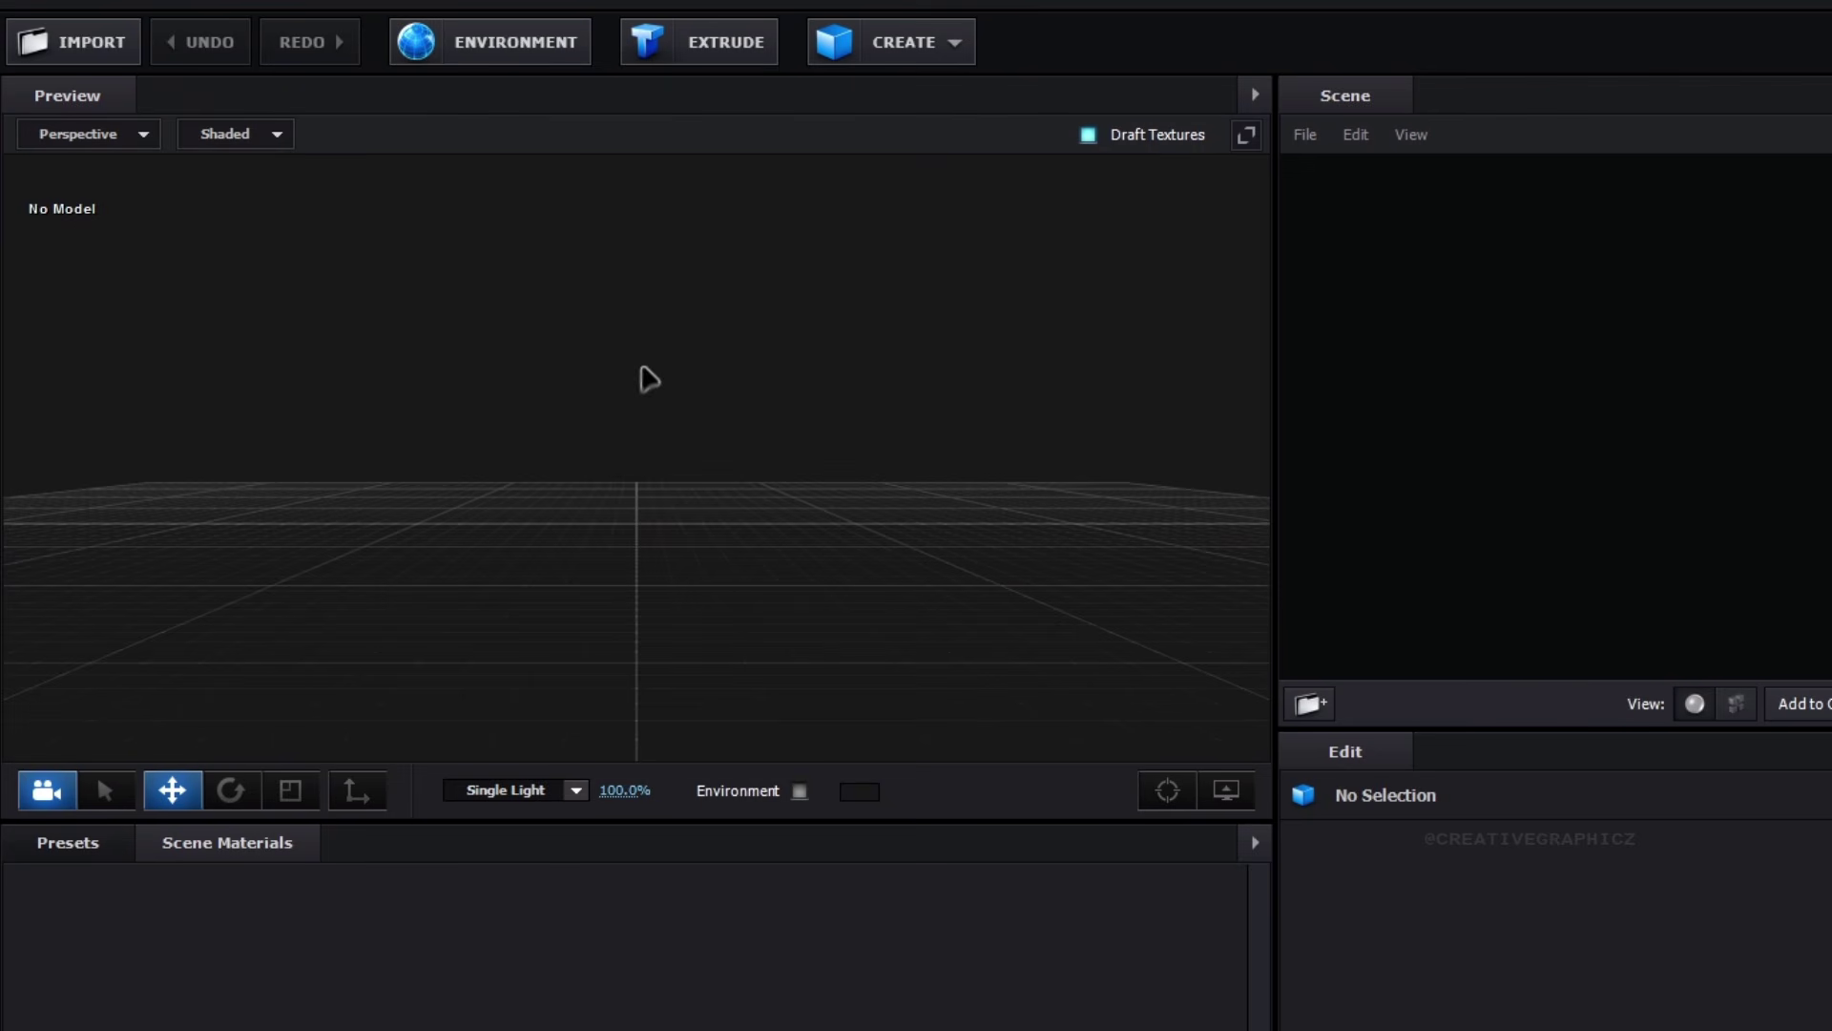
{"action": "left_click", "coordinate": [676, 57]}
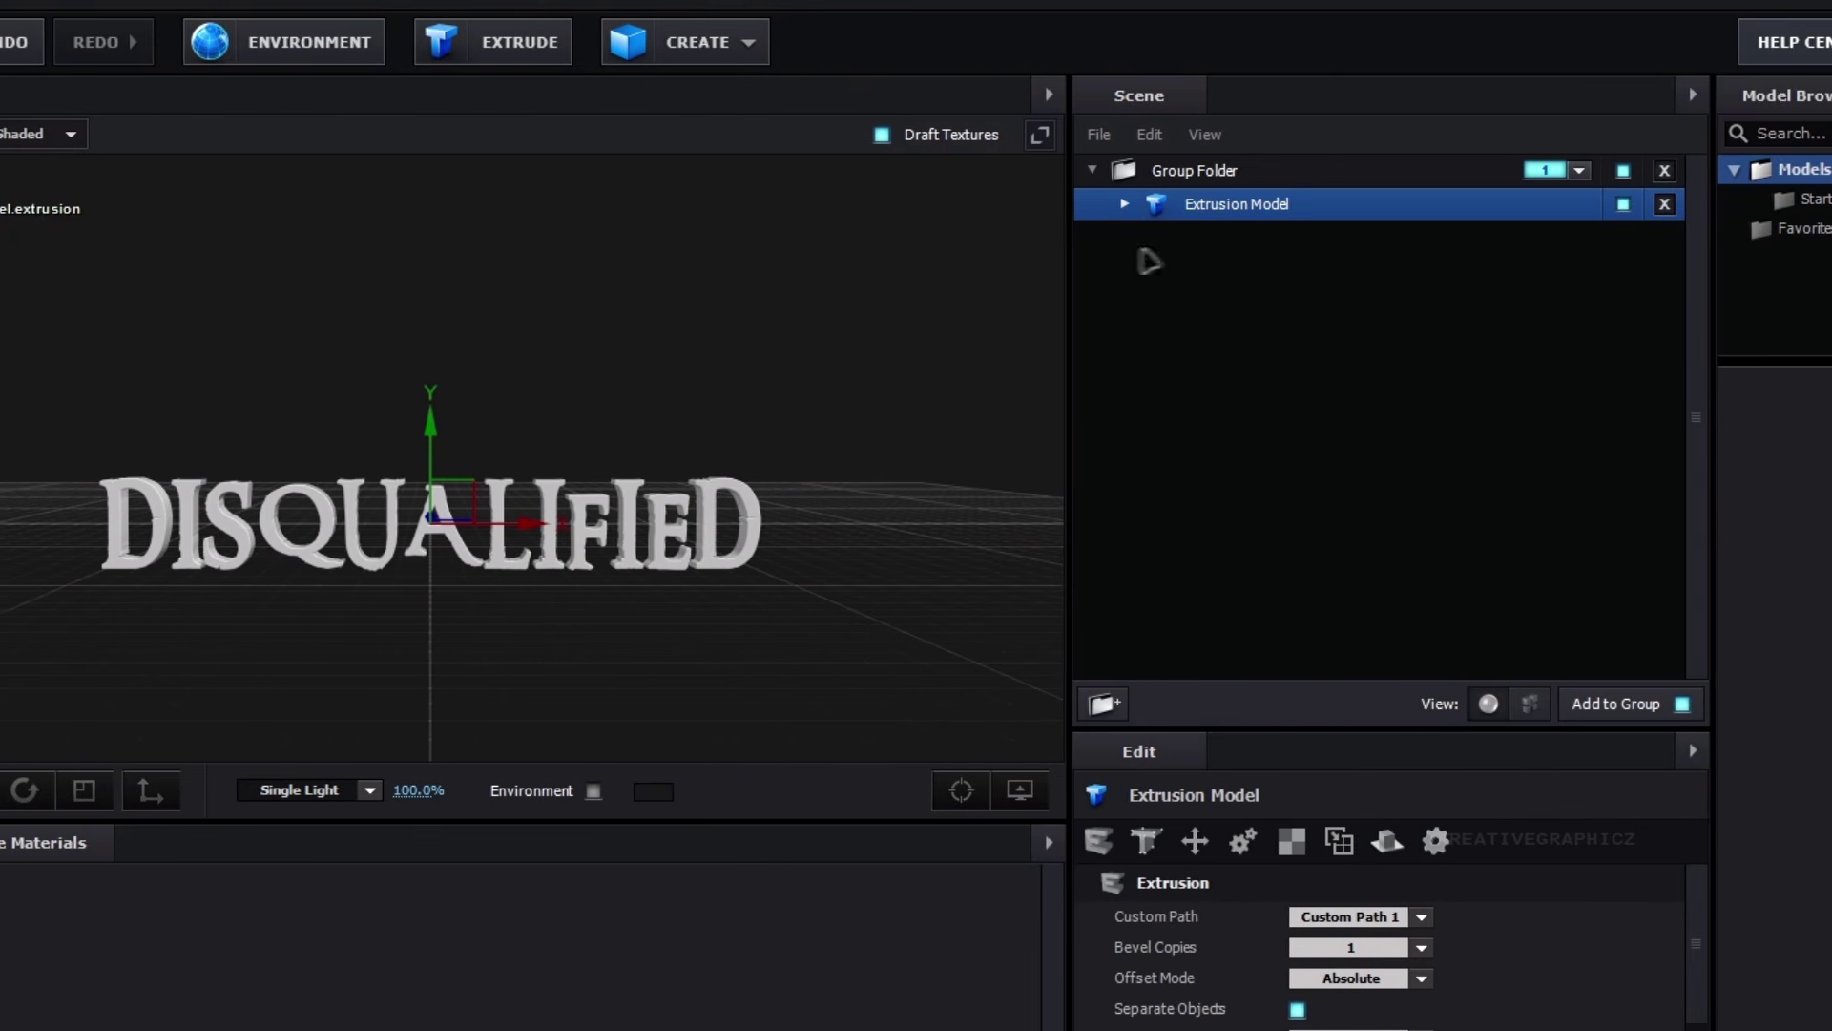
{"action": "left_click", "coordinate": [1329, 206]}
{"action": "left_click", "coordinate": [1240, 239]}
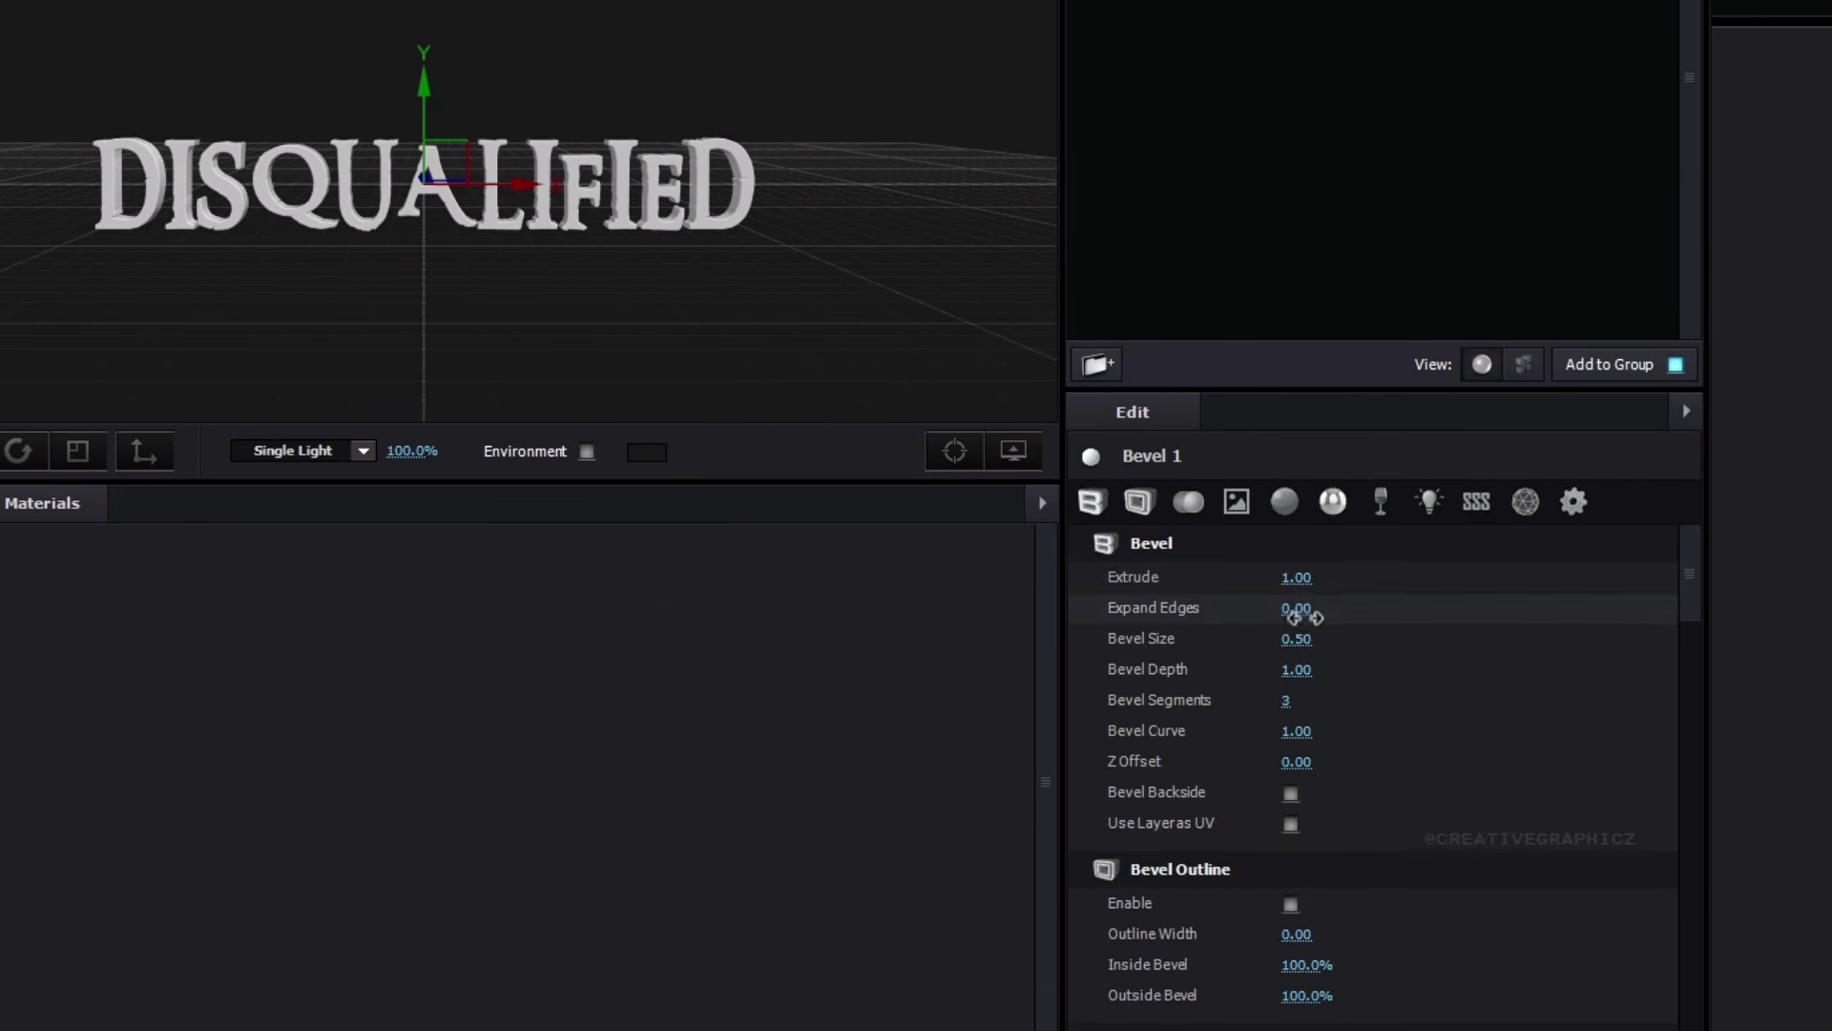
Set Bevel 1's Extrude to 0.65 and Bevel Size to 0.95, and accept the scene
{"action": "left_click", "coordinate": [1308, 575]}
{"action": "type", "text": "0.65"}
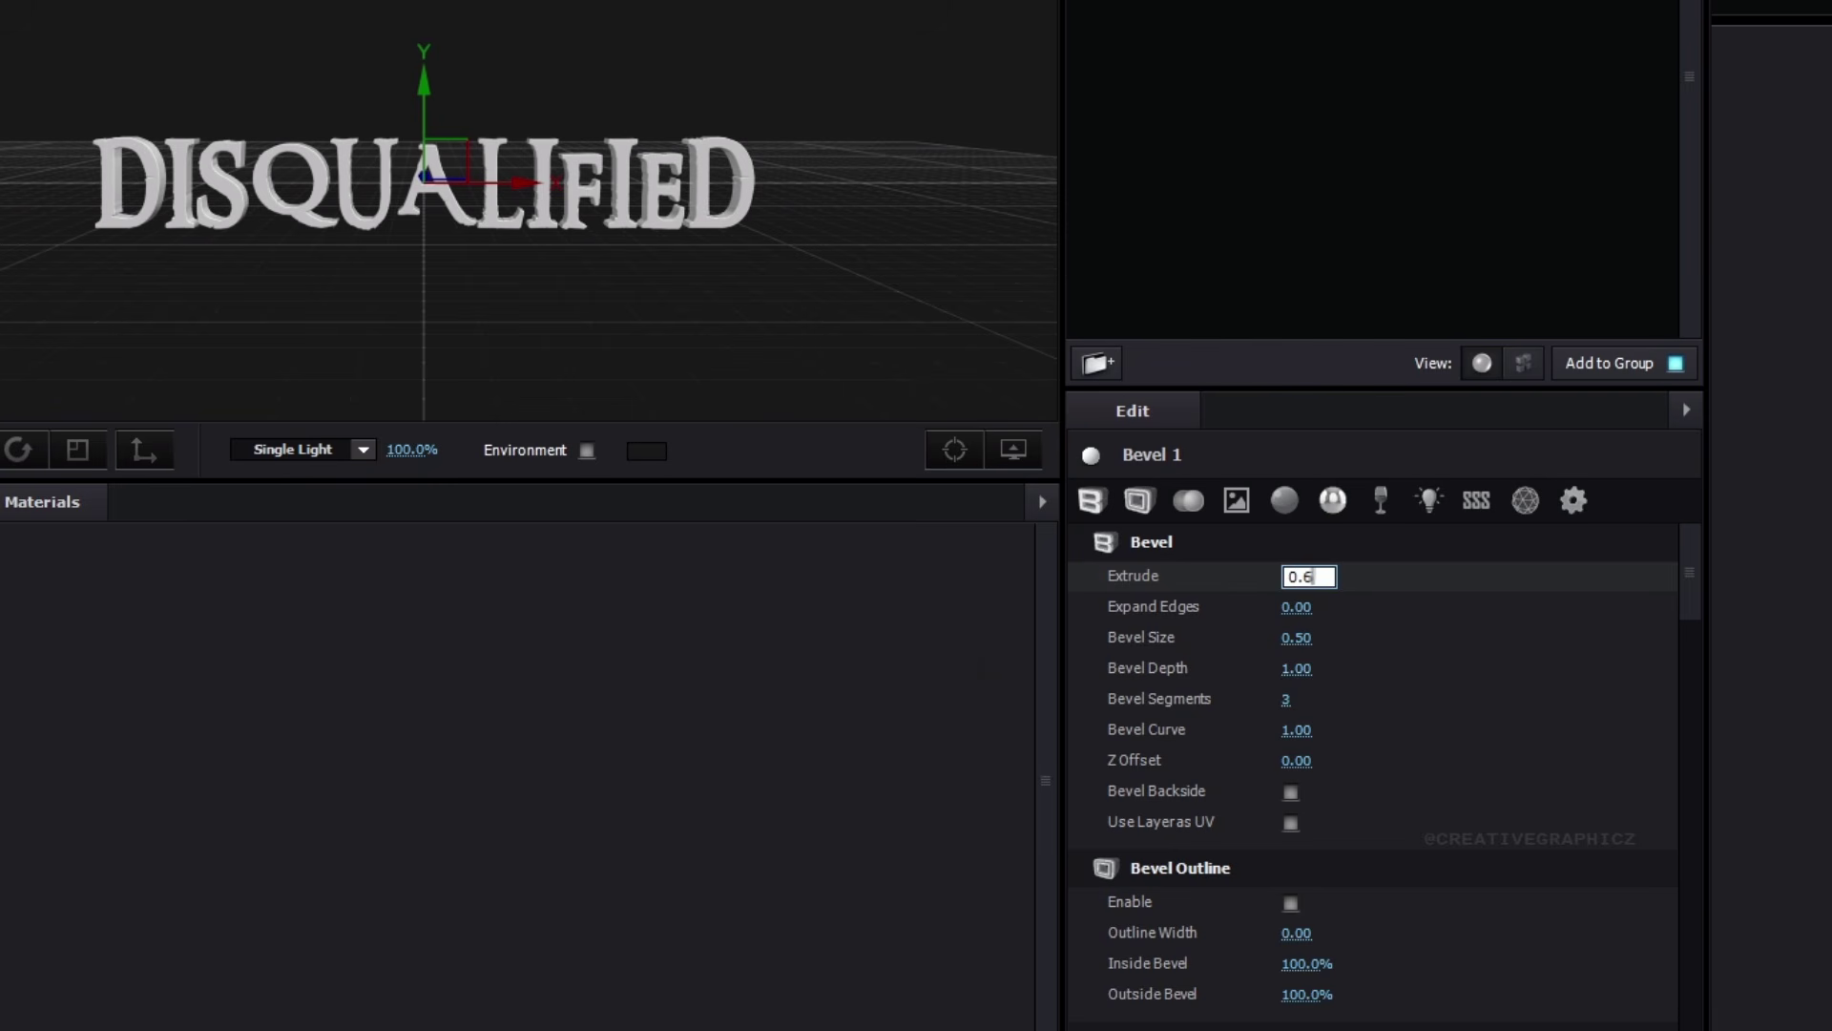
{"action": "key", "text": "Return"}
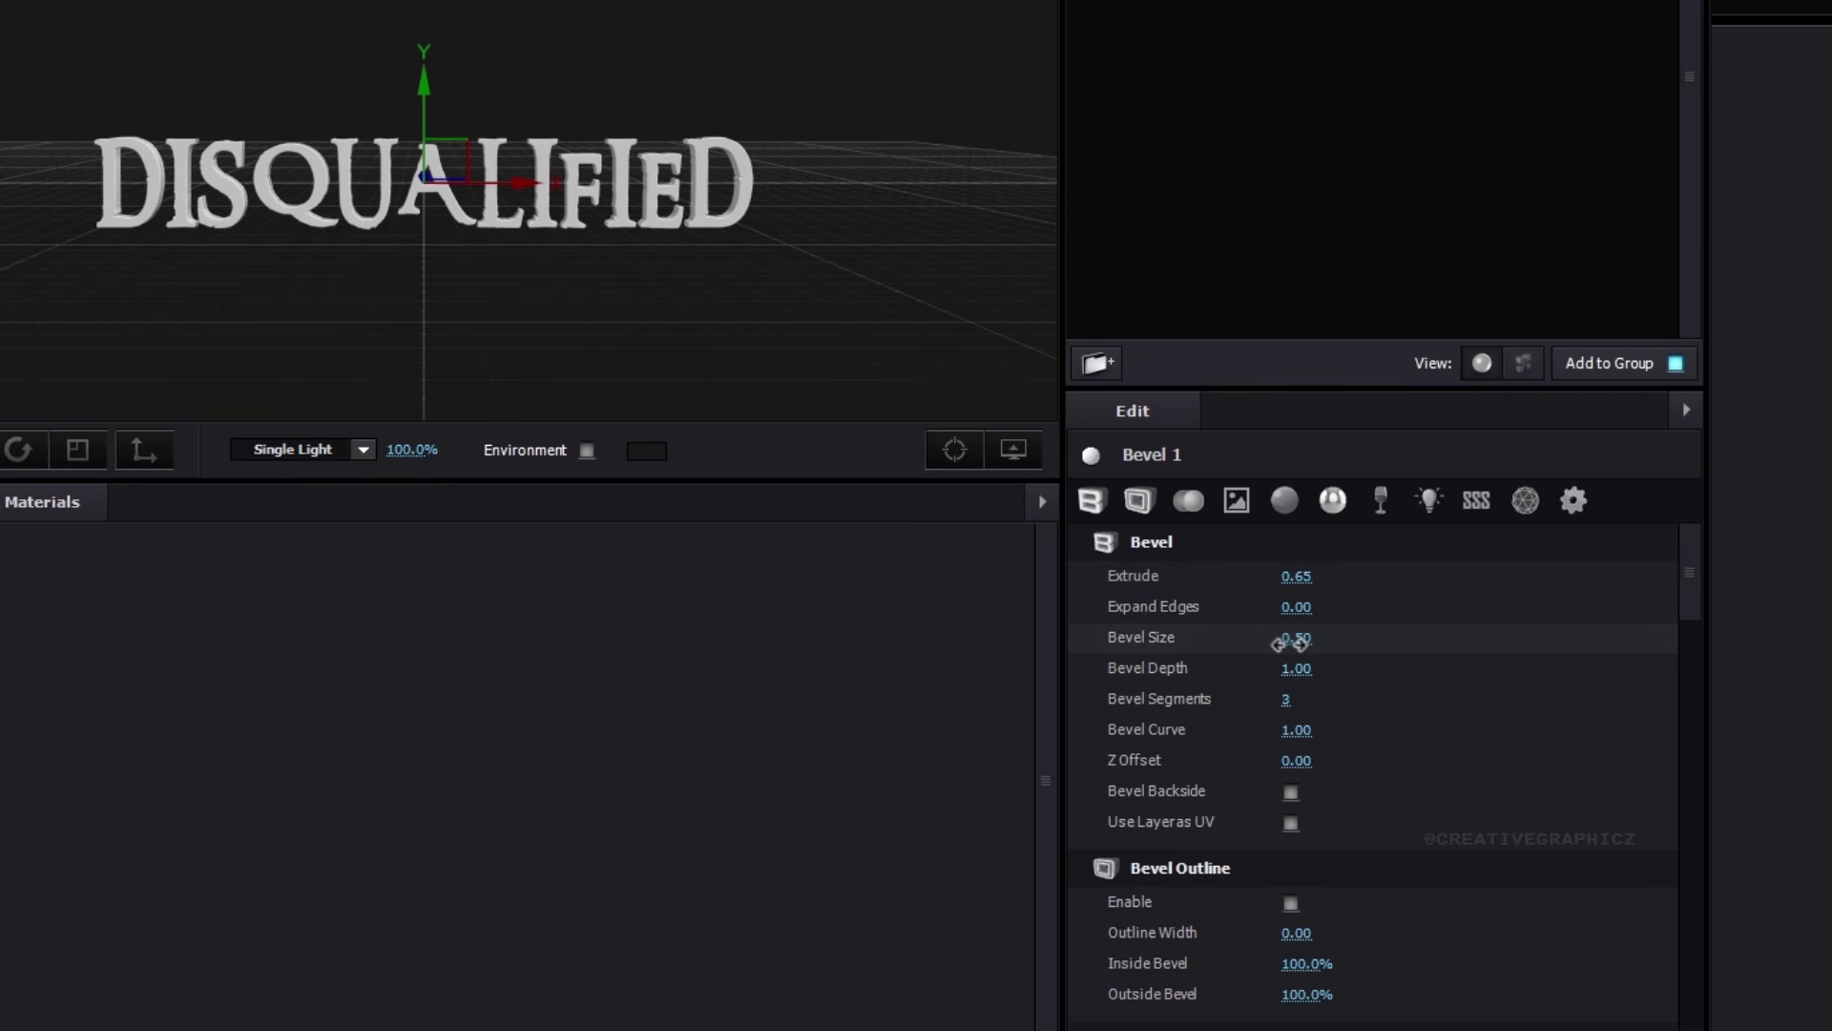
{"action": "key", "text": "Return"}
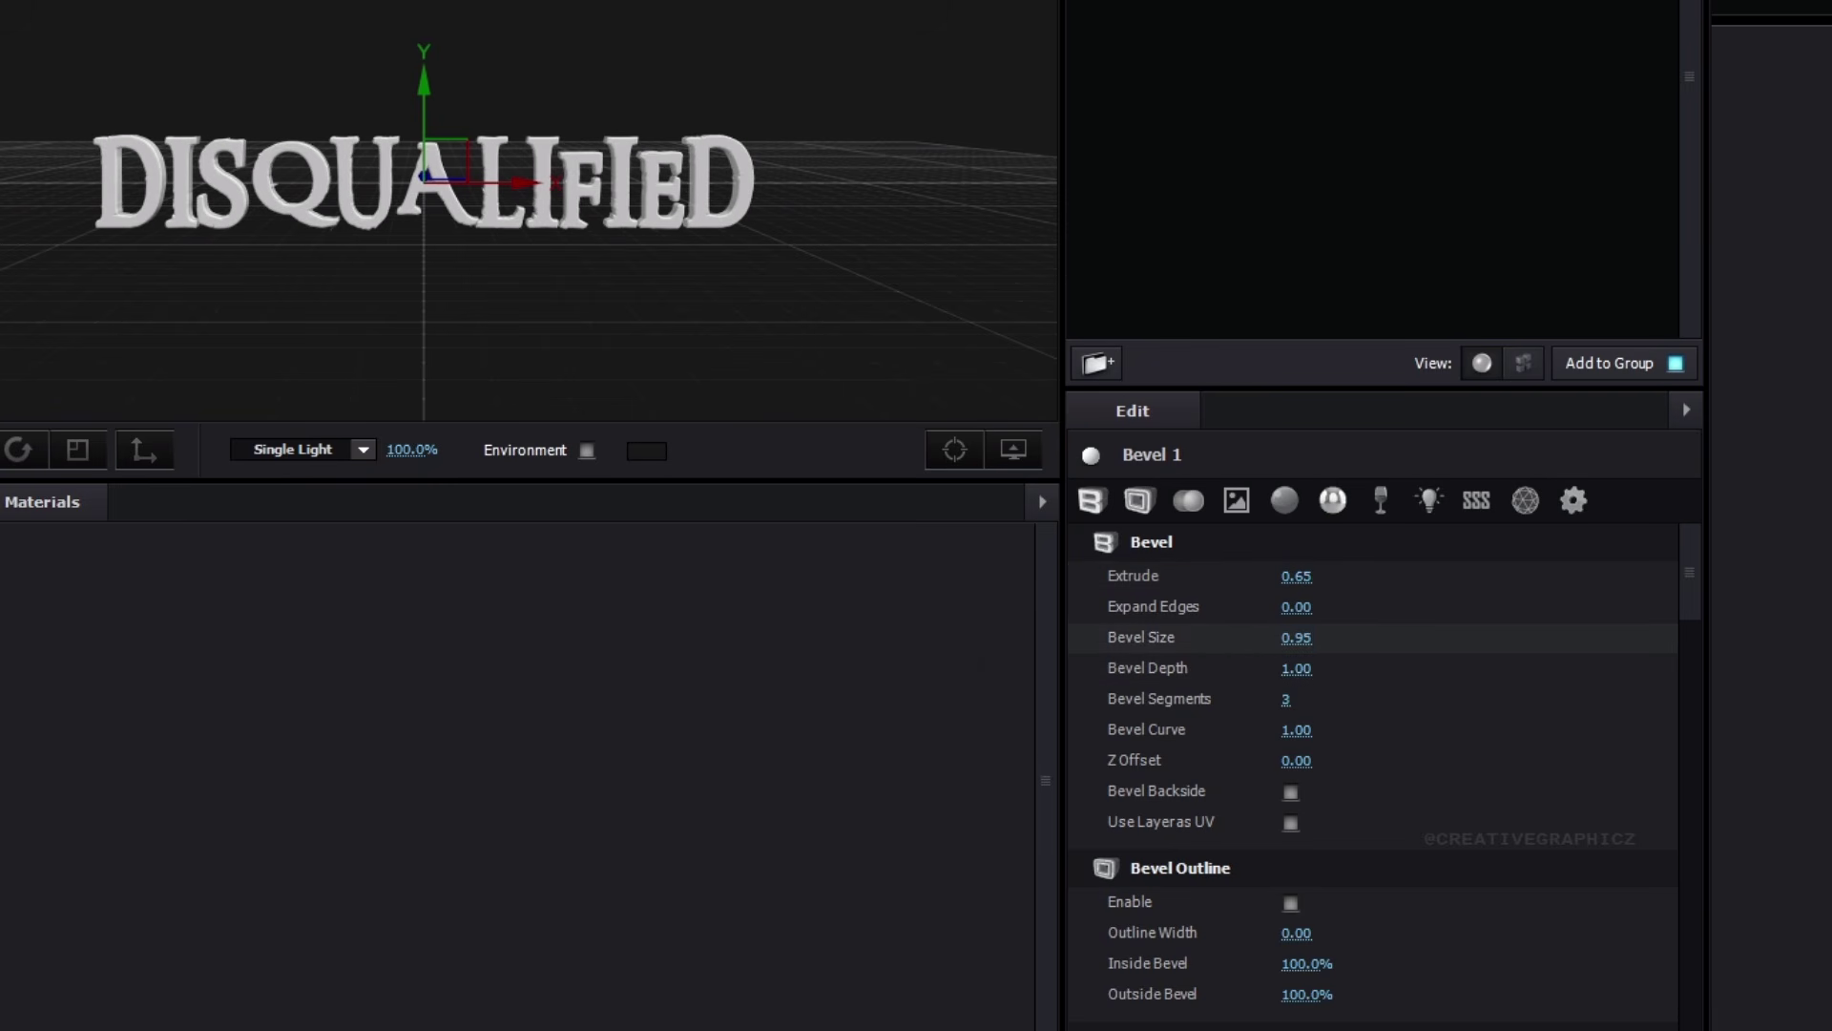
{"action": "left_click_drag", "start_coordinate": [408, 585], "coordinate": [336, 614]}
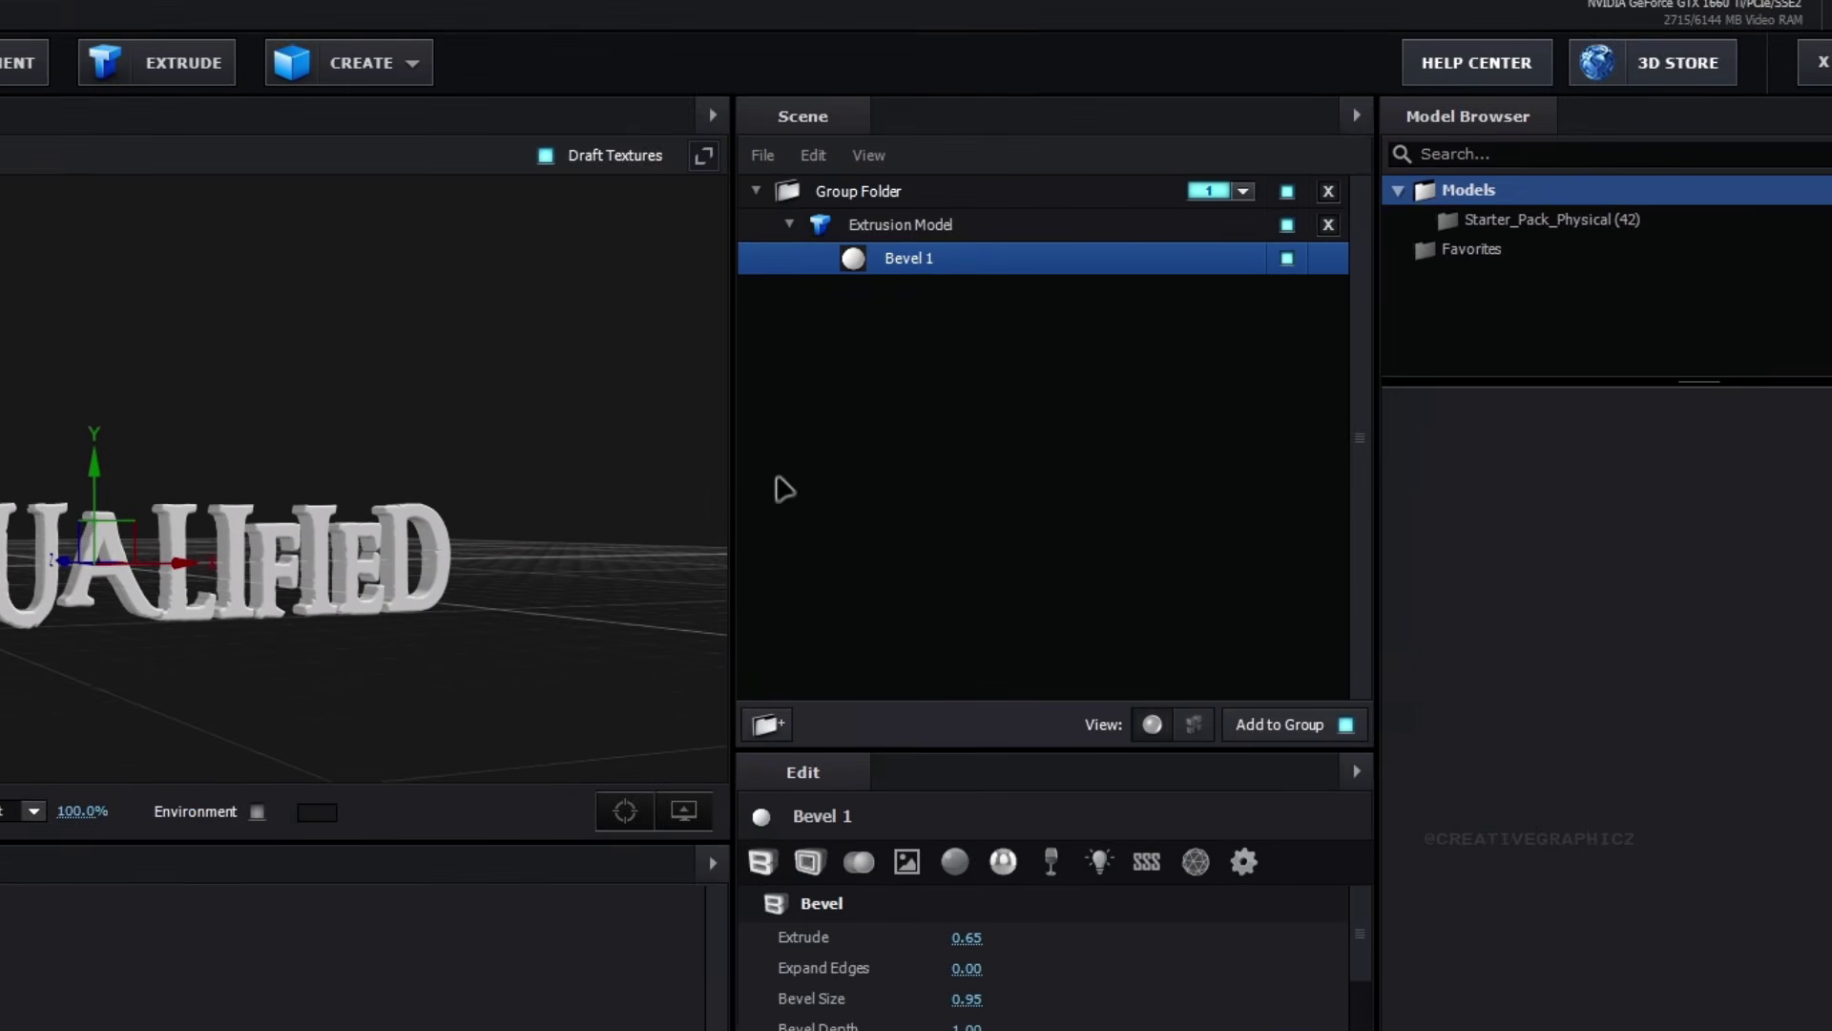
{"action": "left_click", "coordinate": [1712, 90]}
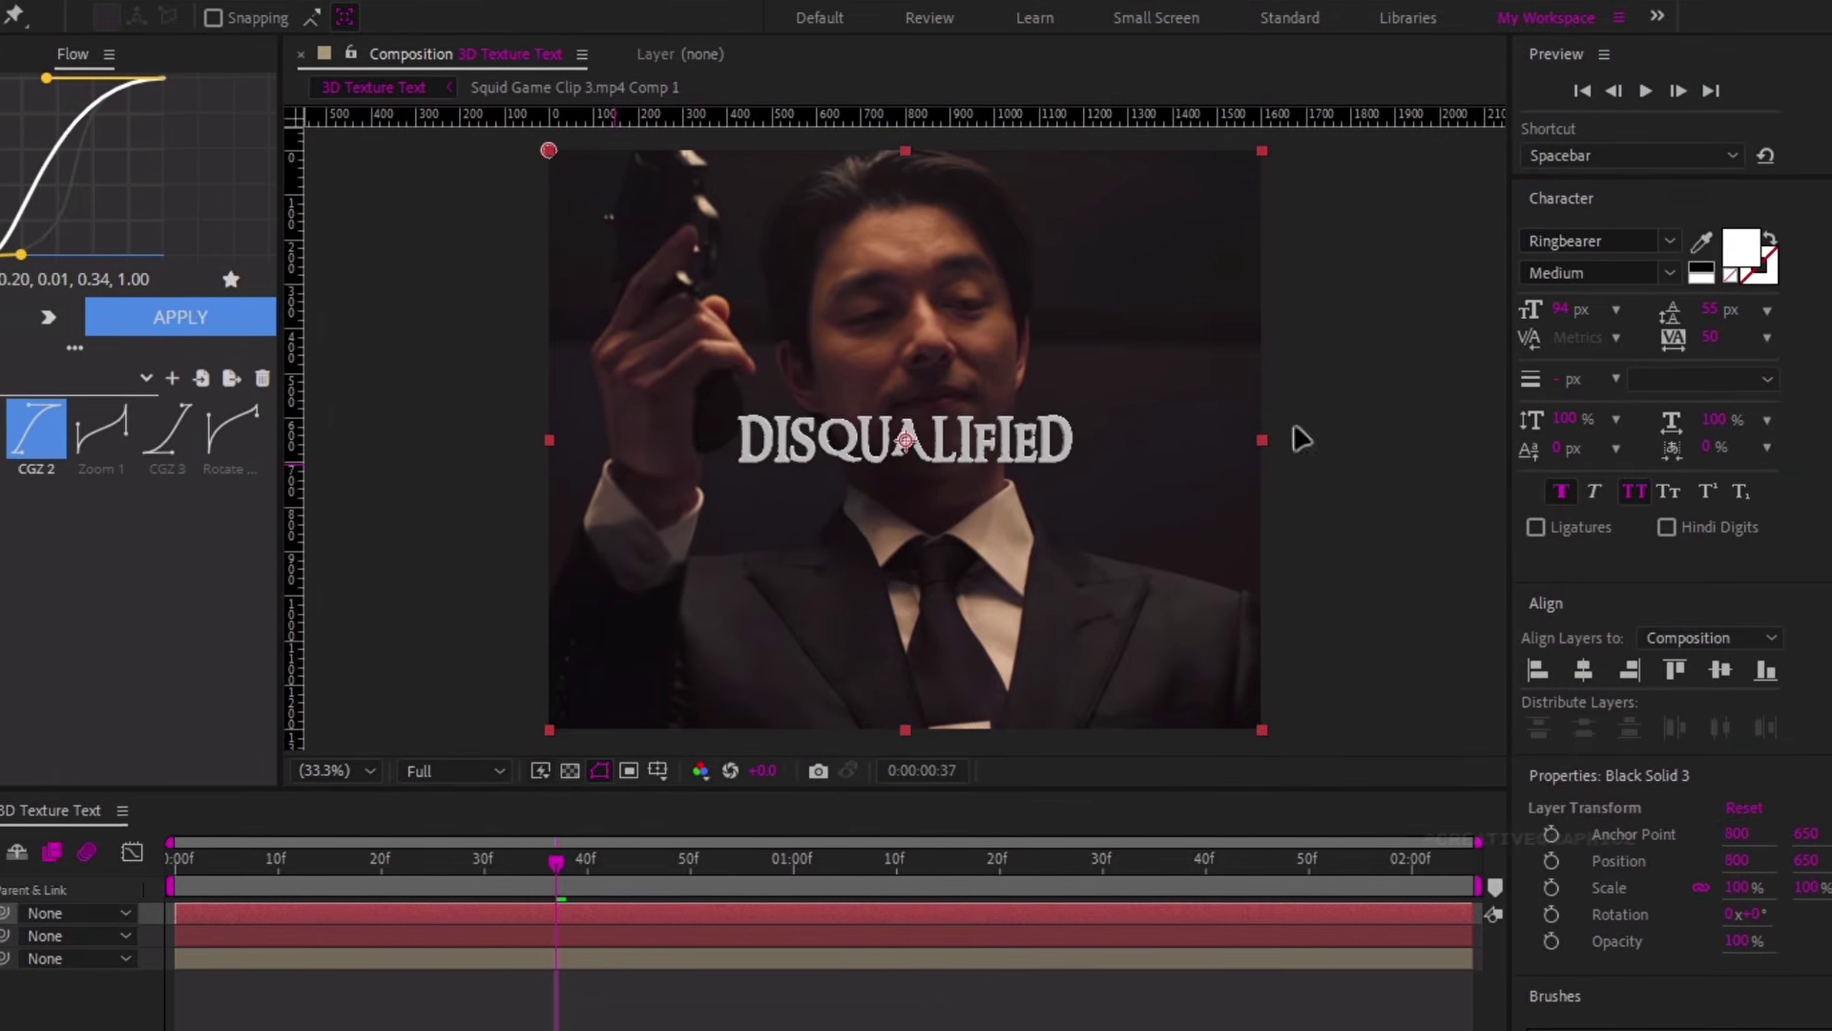
Hide the disqualified text layer in the 3D Texture Text composition
{"action": "scroll", "coordinate": [618, 463], "scroll_direction": "up", "scroll_amount": 3}
{"action": "scroll", "coordinate": [825, 392], "scroll_direction": "down", "scroll_amount": 4}
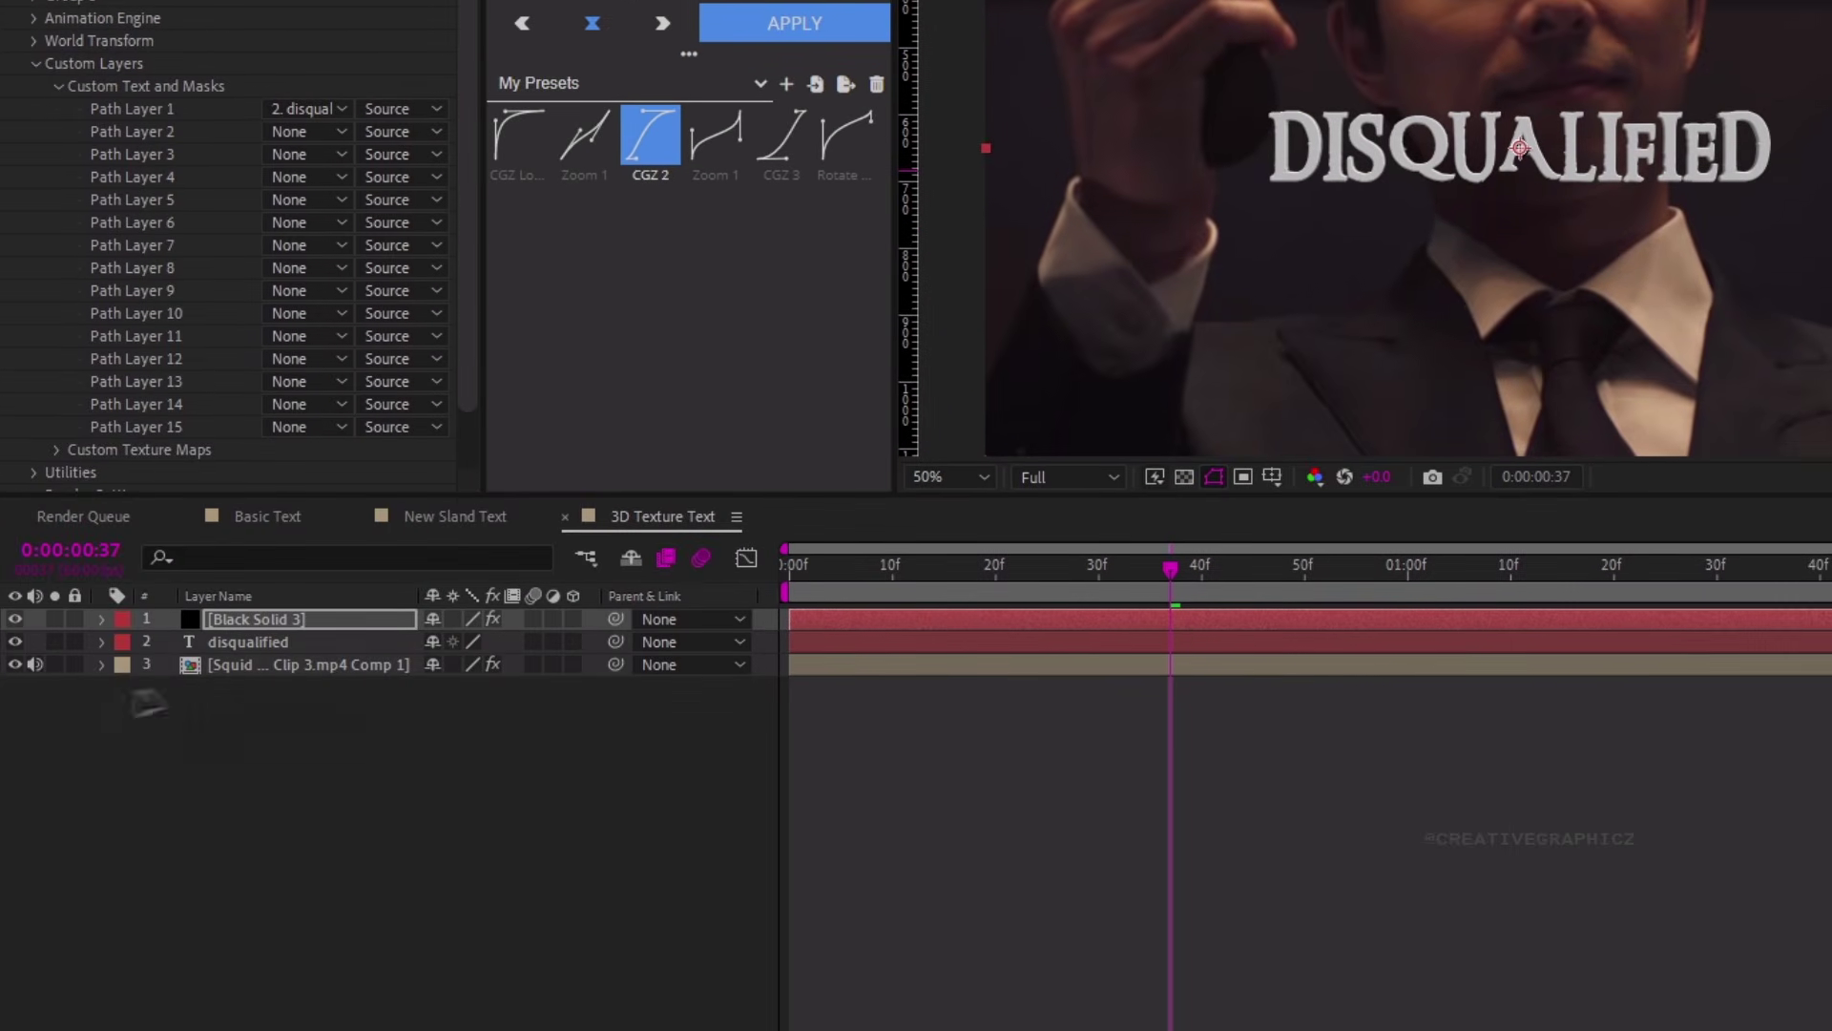
{"action": "left_click", "coordinate": [14, 641]}
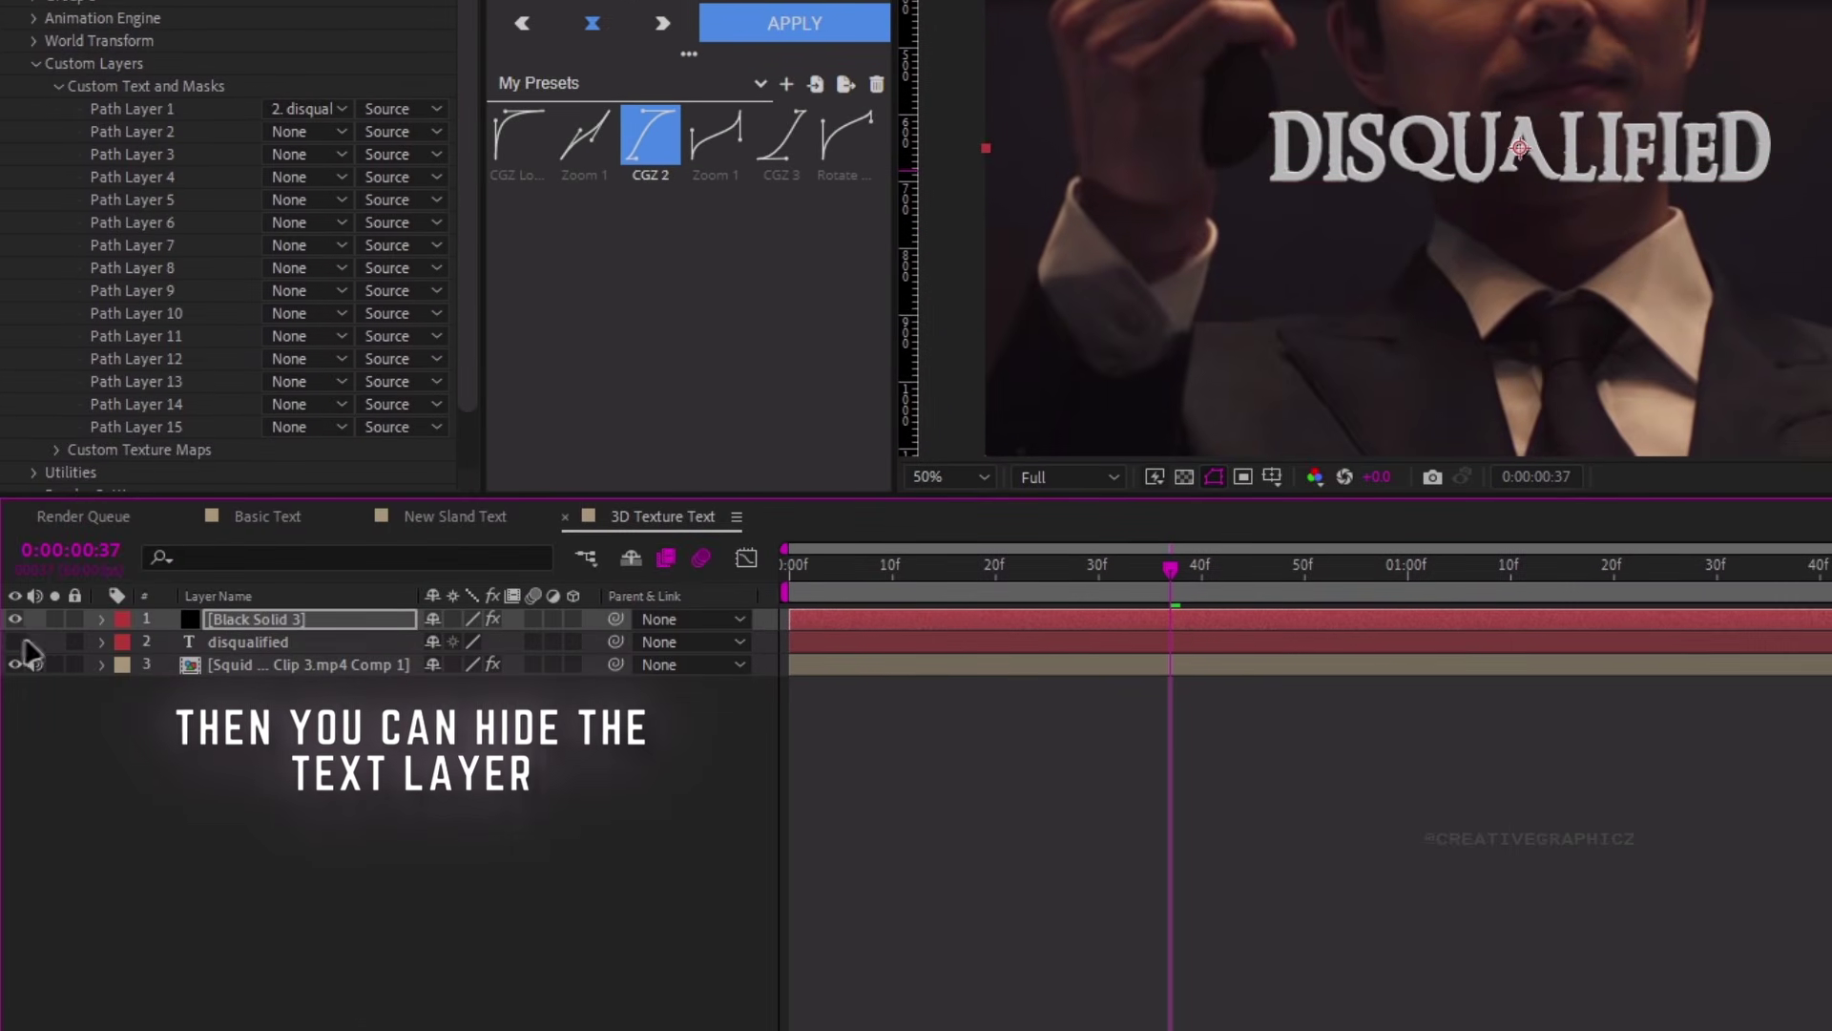
Enable Multi-Object in Group 1's Particle Look settings of the Element effect on the black solid
{"action": "left_click", "coordinate": [286, 618]}
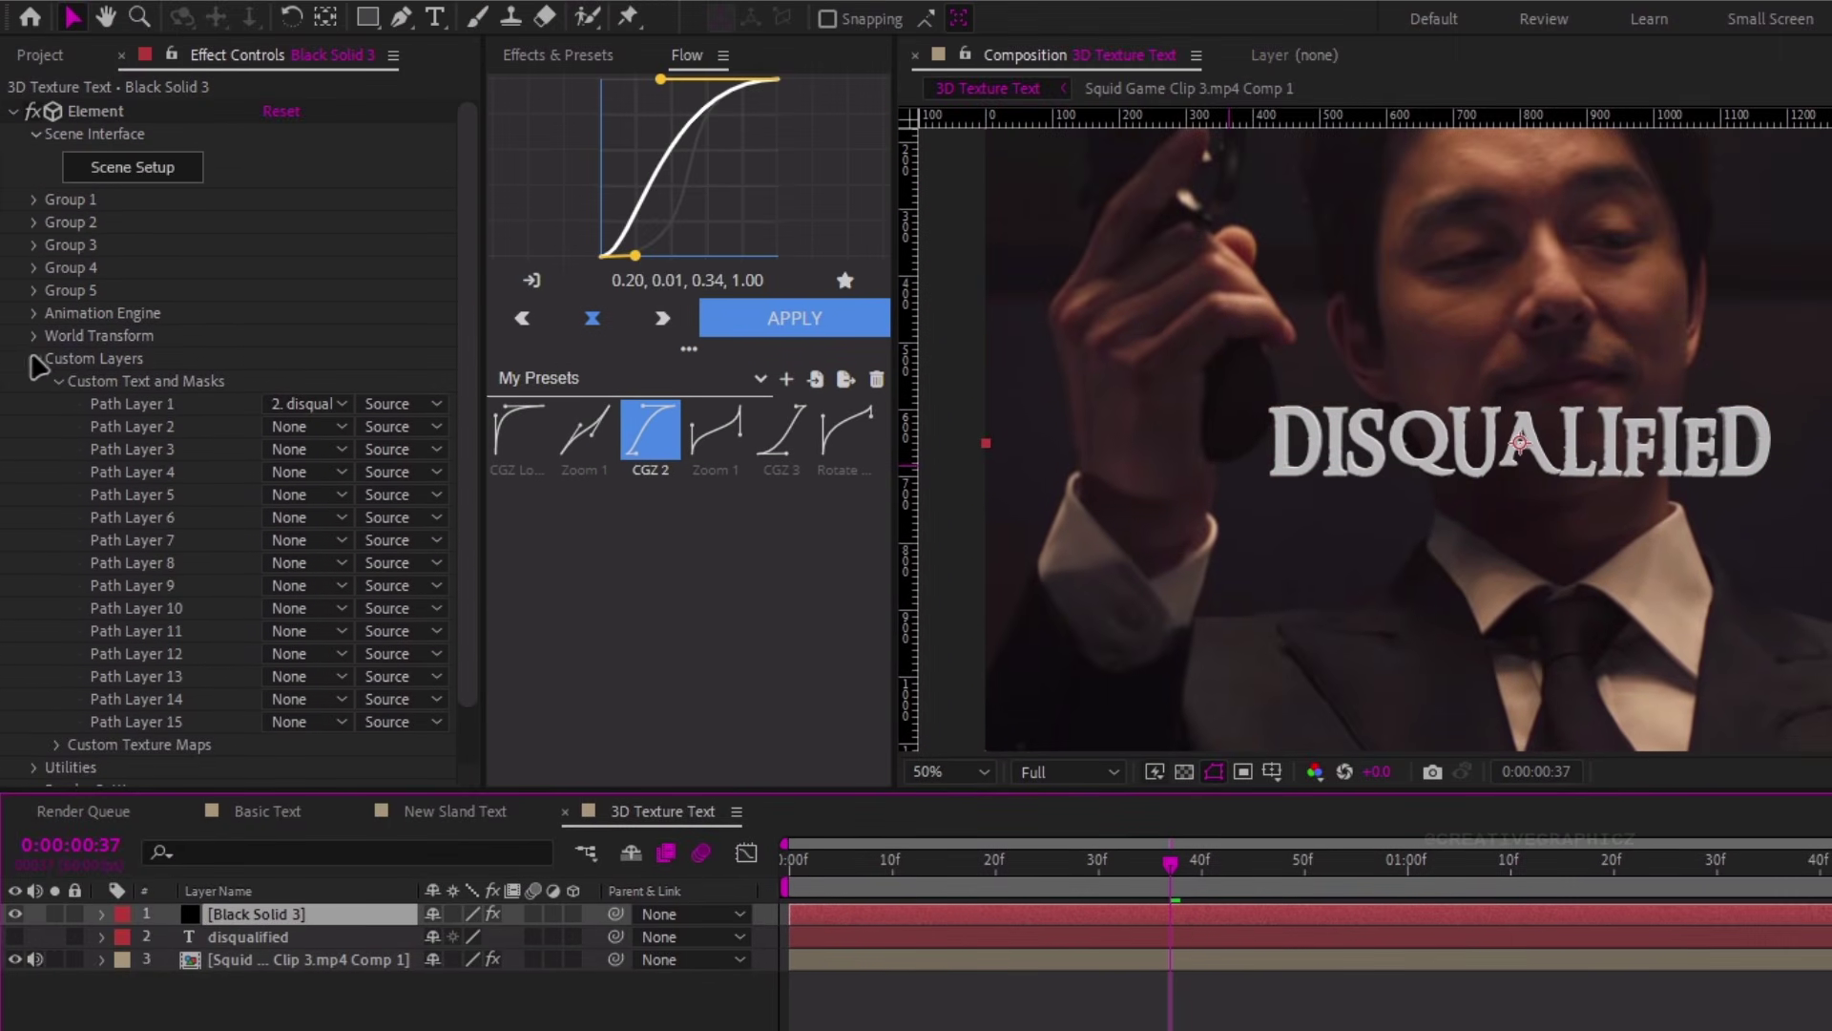
{"action": "left_click", "coordinate": [35, 311]}
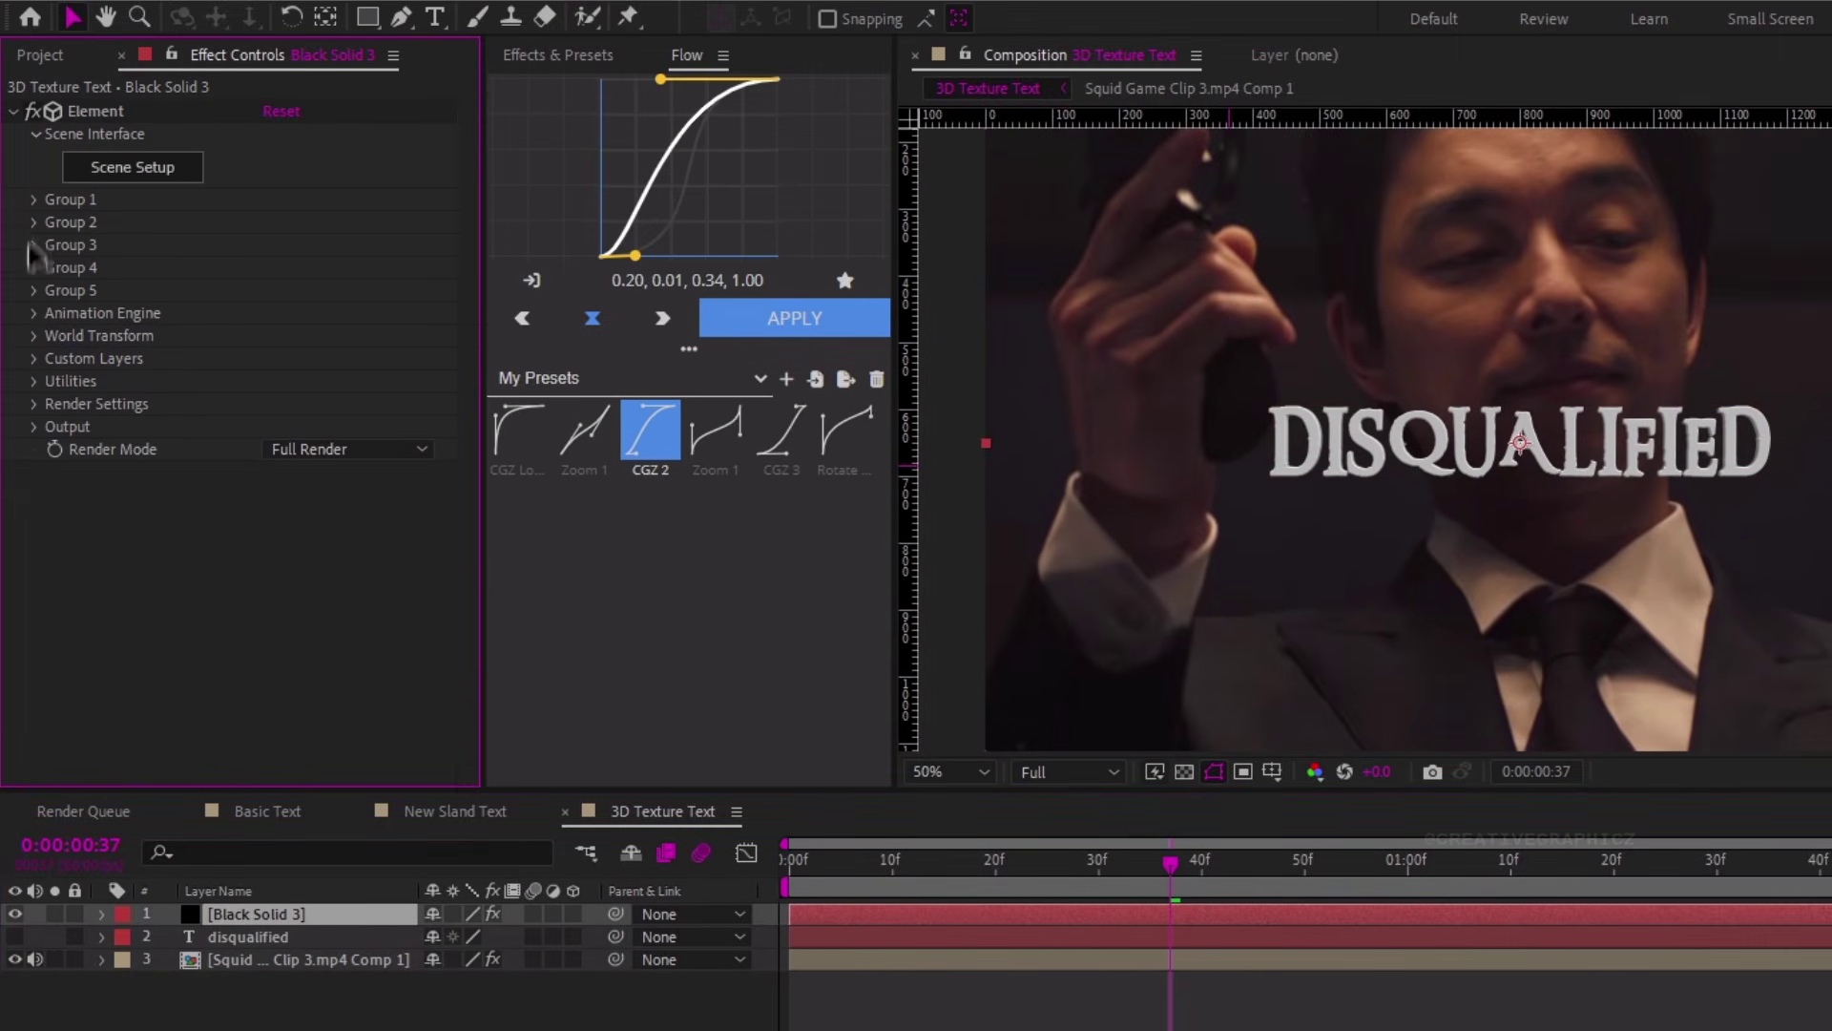
{"action": "left_click", "coordinate": [34, 200]}
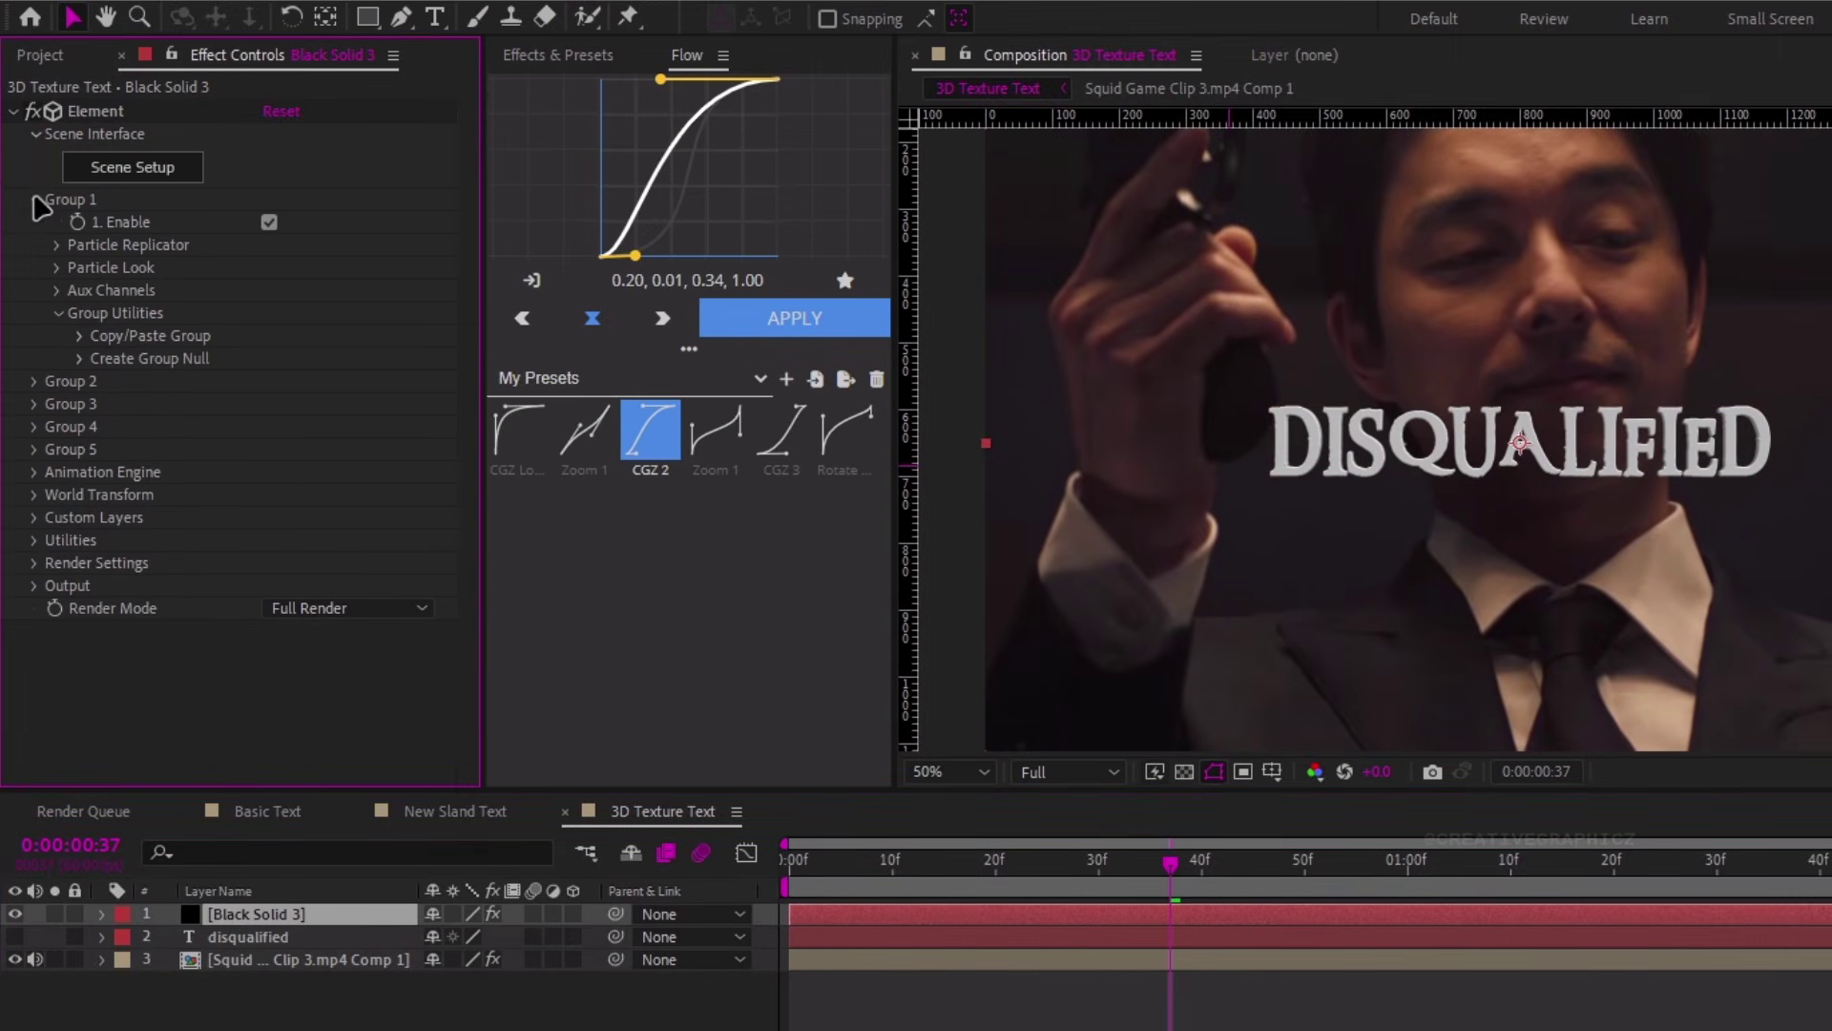
{"action": "left_click", "coordinate": [56, 268]}
{"action": "left_click", "coordinate": [81, 450]}
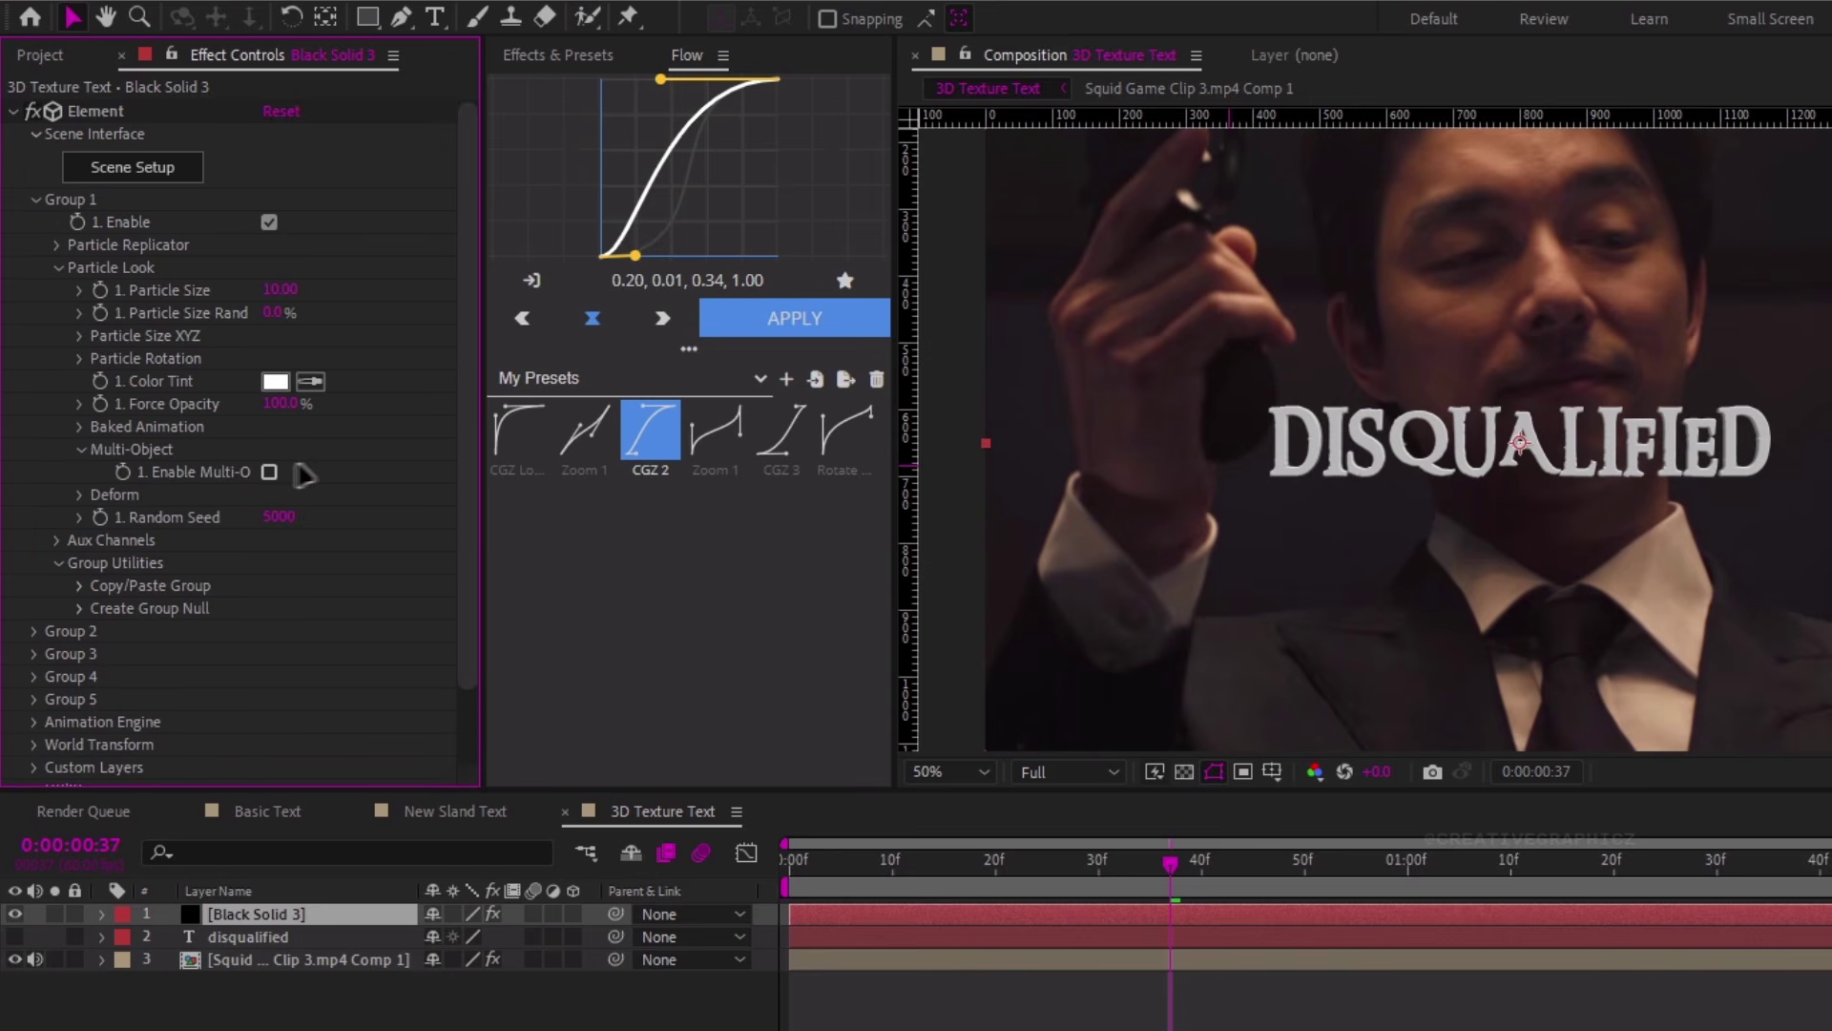
{"action": "left_click", "coordinate": [270, 471]}
Create keyframes for Multi-Object Size, Rotation Random, Displace and Y Displace, and move them to 0:00:00:00
{"action": "scroll", "coordinate": [270, 477], "scroll_direction": "down", "scroll_amount": 3}
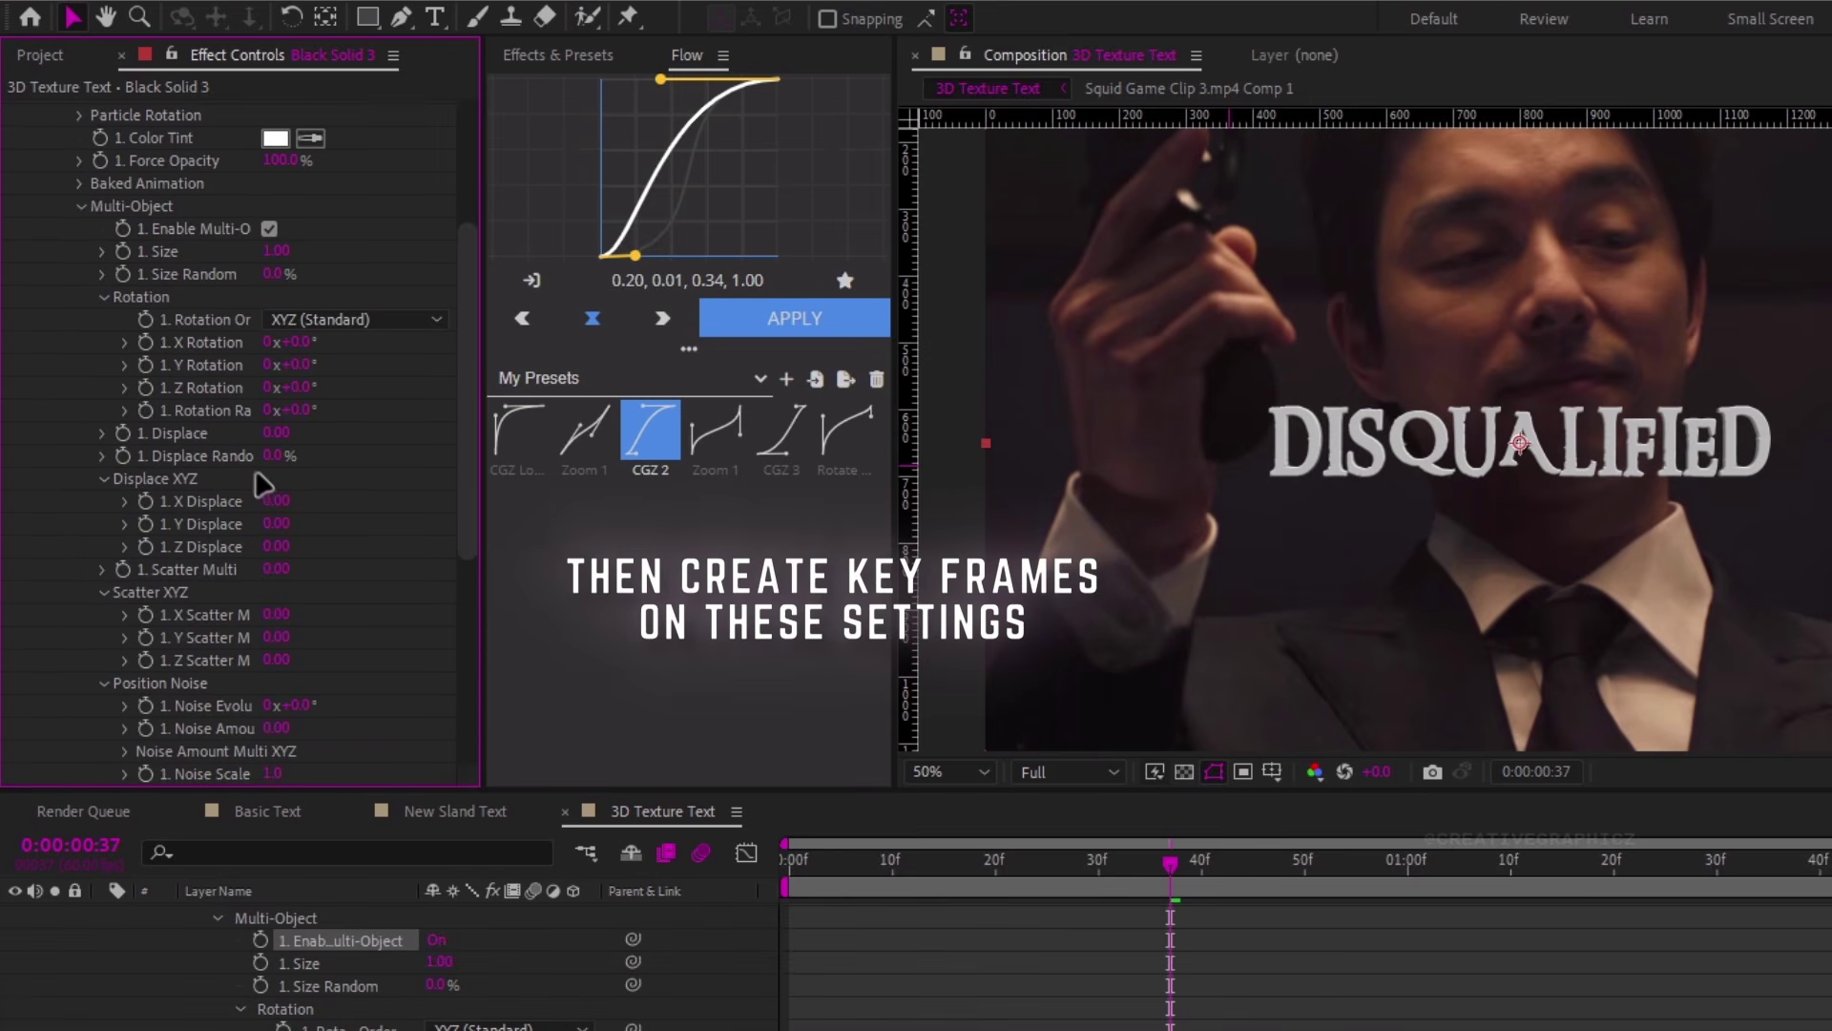
{"action": "left_click", "coordinate": [123, 252]}
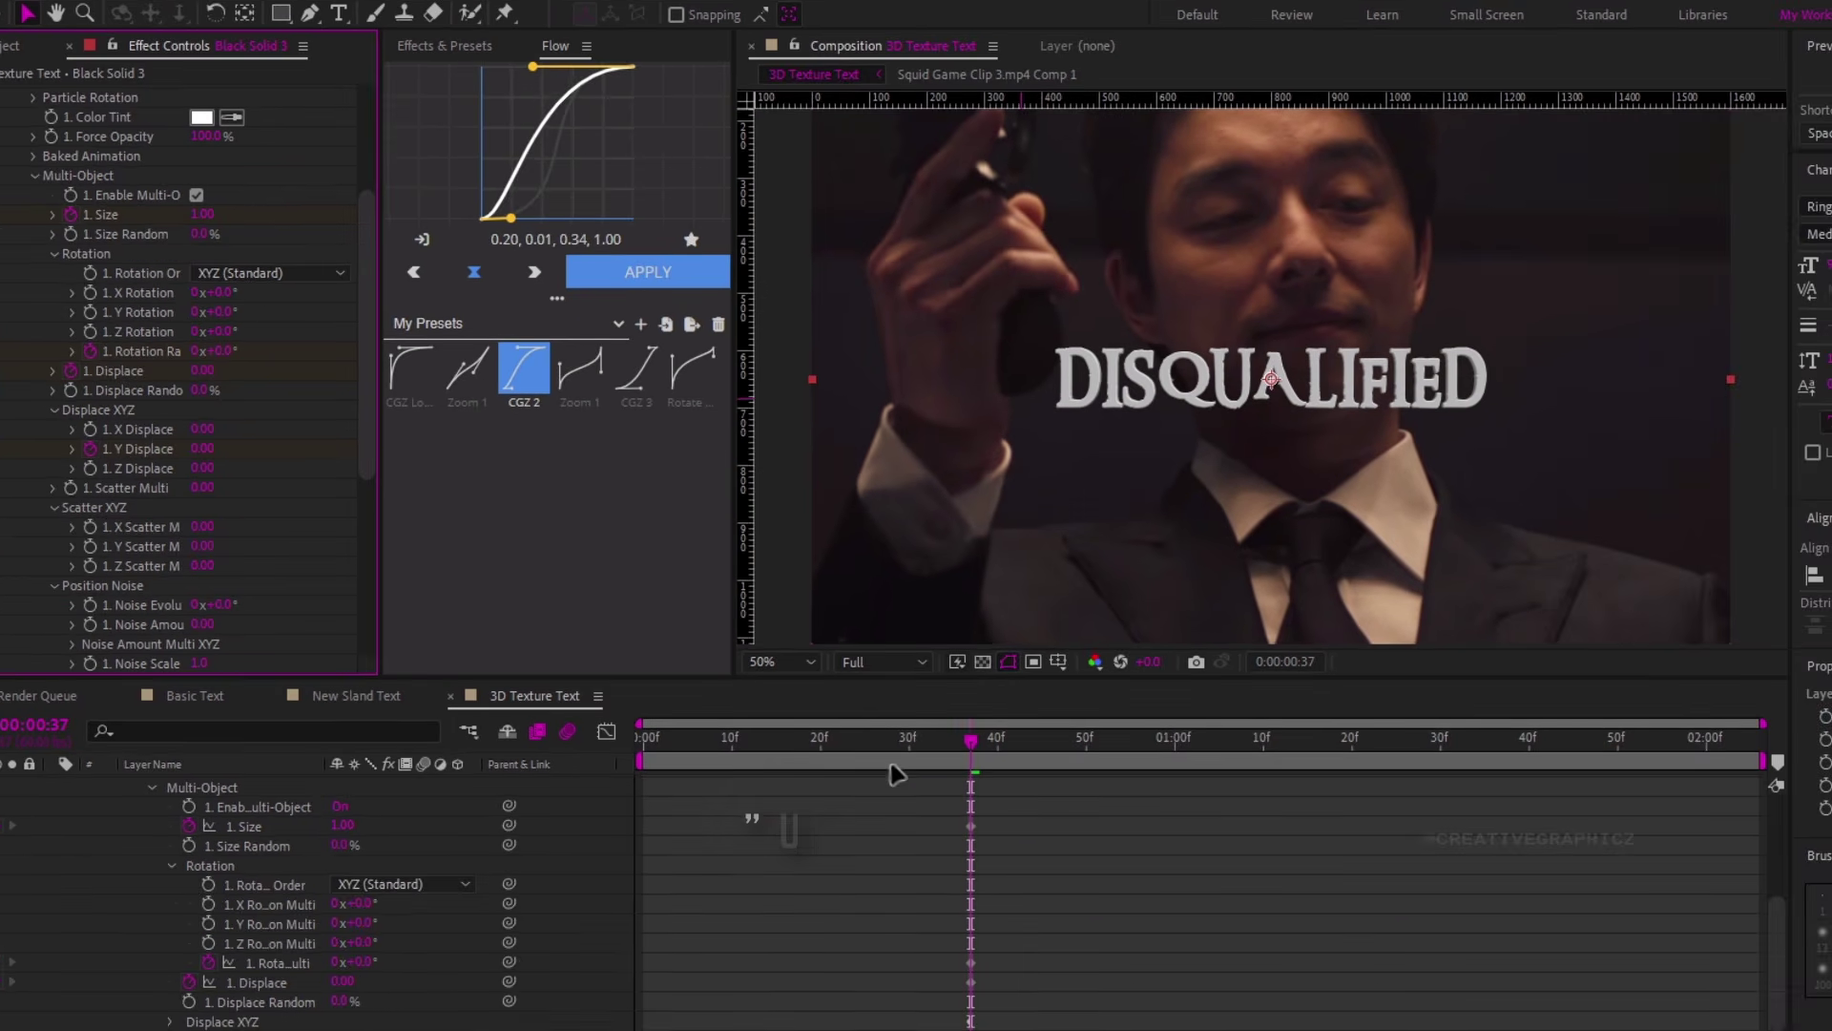
{"action": "key", "text": "u"}
{"action": "left_click_drag", "start_coordinate": [1012, 803], "coordinate": [644, 840]}
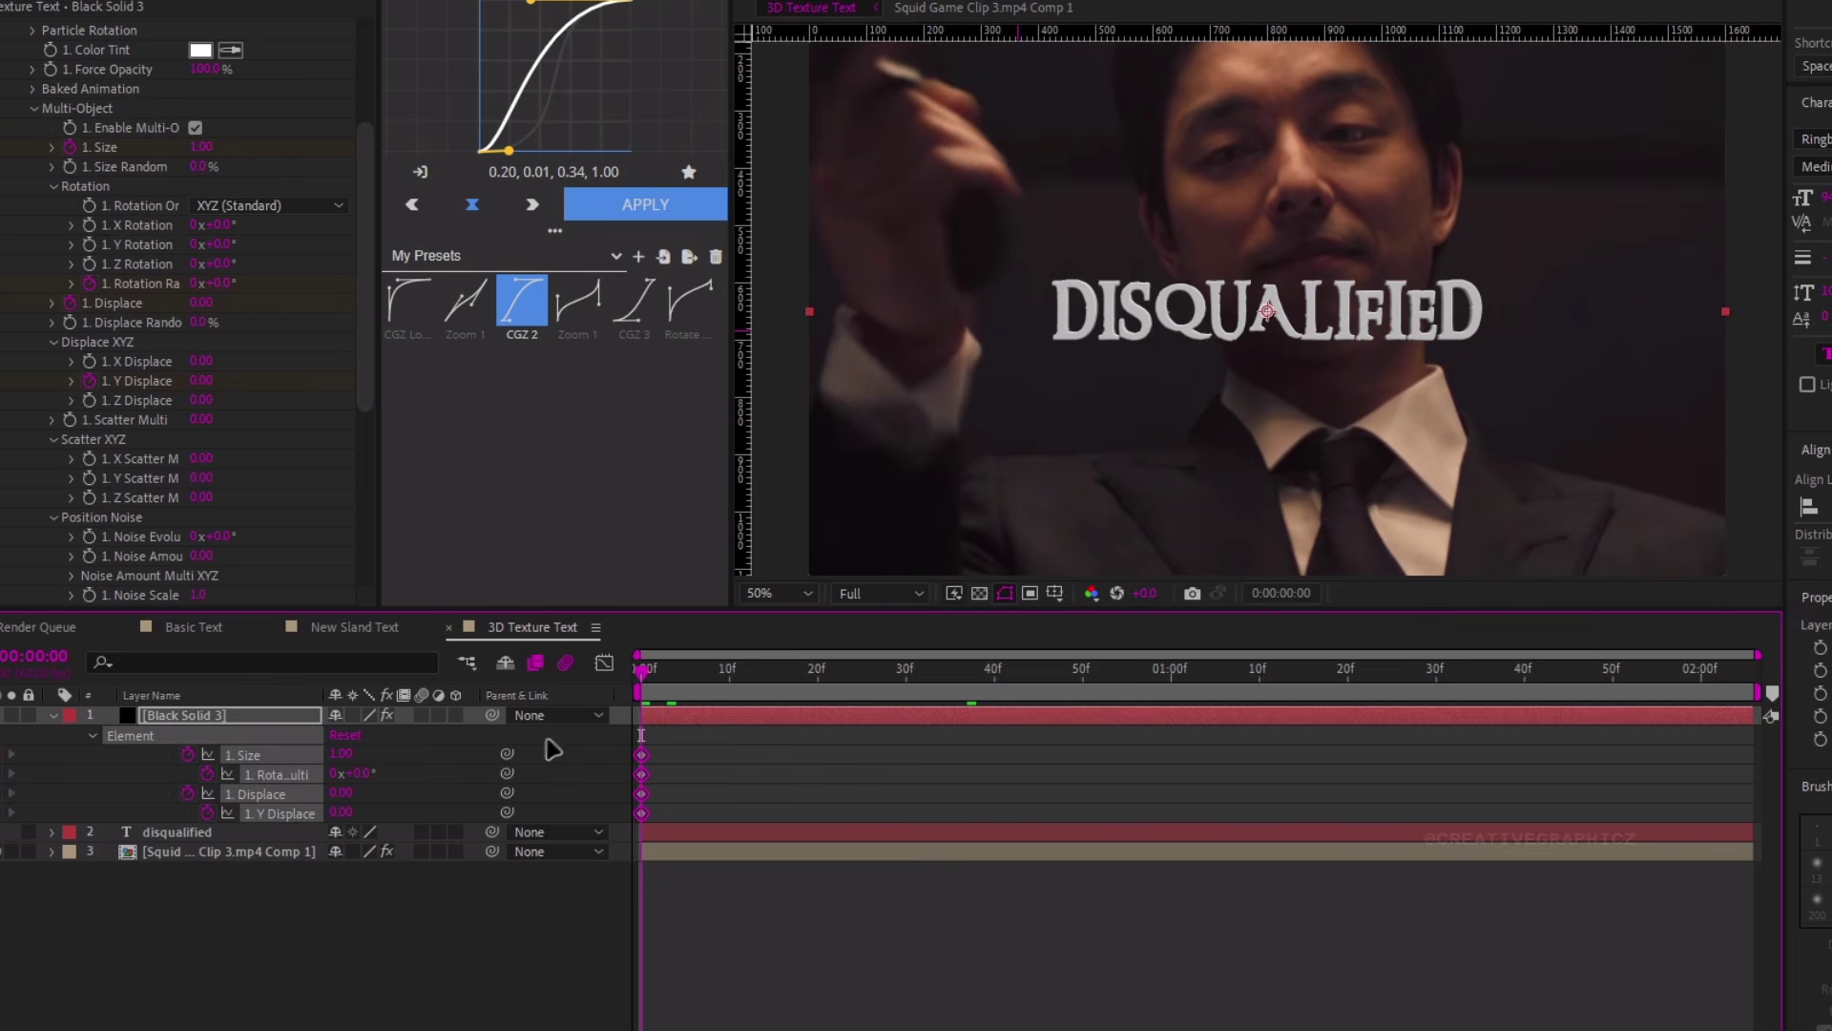
Set the starting keyframes to Rotation Random -67.3°, Displace 0.61, Y Displace 5.22 and Size 0.00
{"action": "key", "text": "F2"}
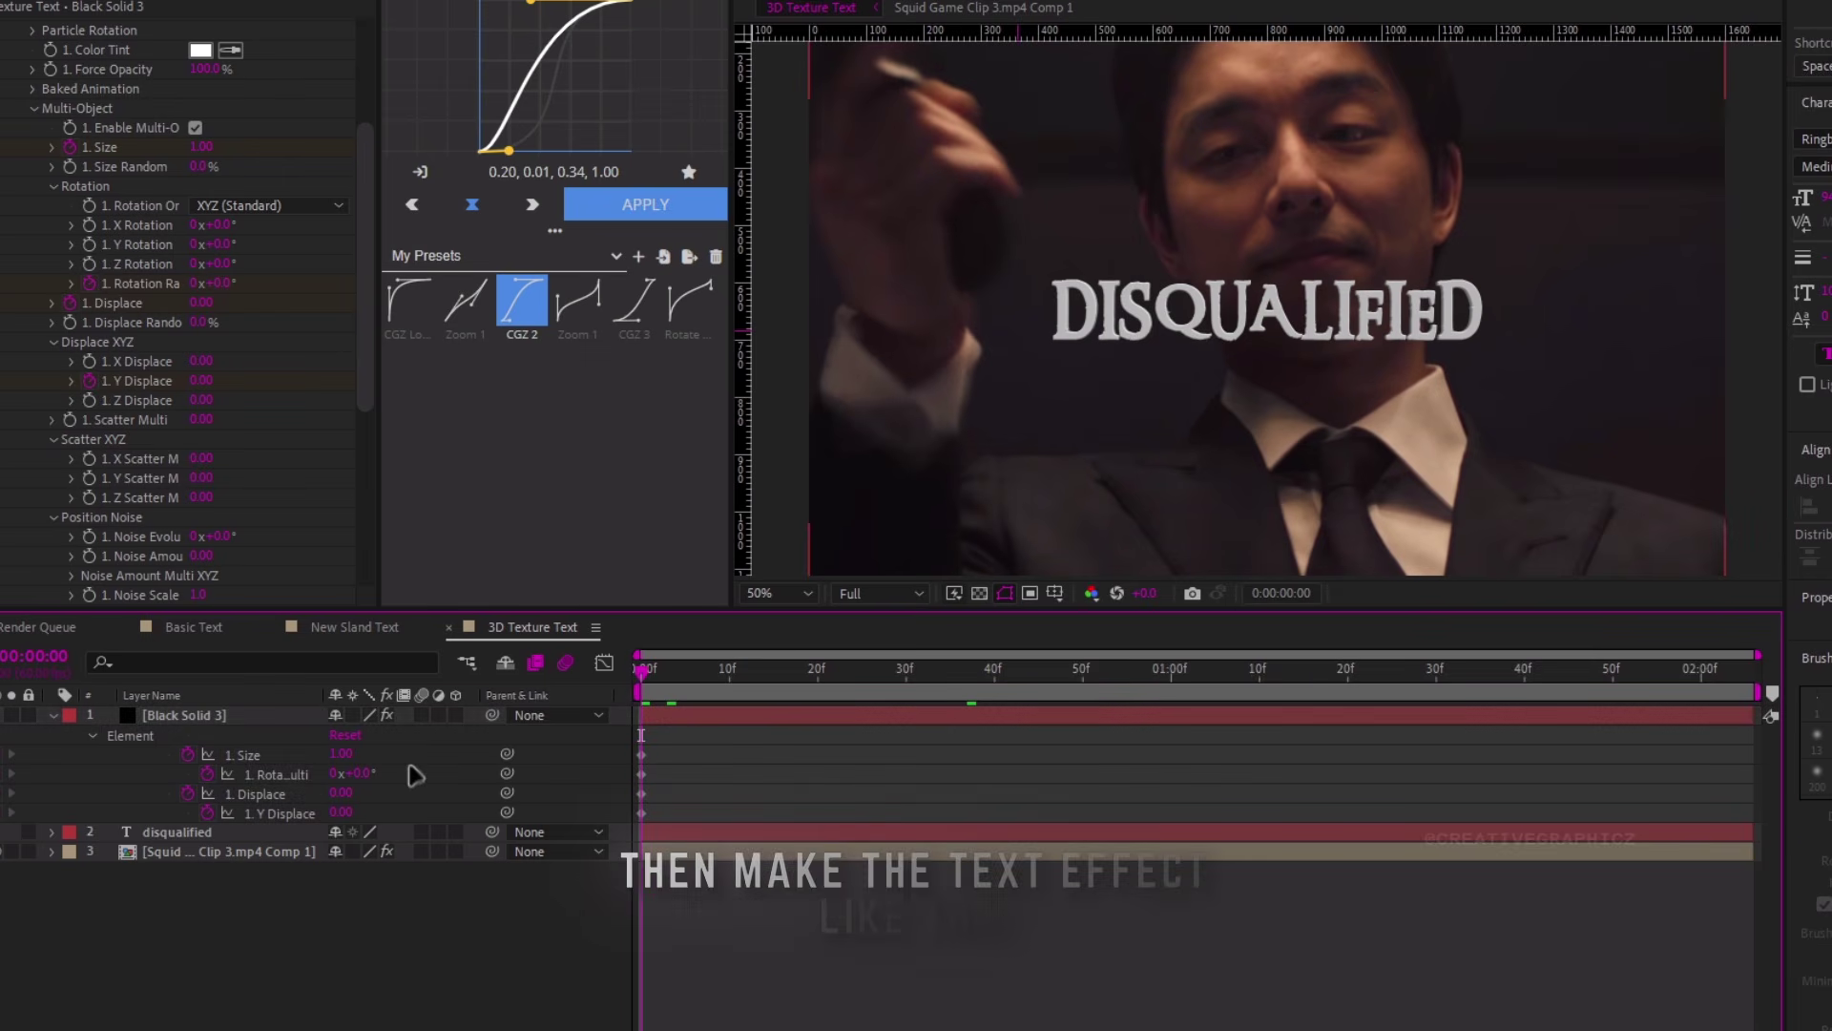
{"action": "left_click", "coordinate": [361, 774]}
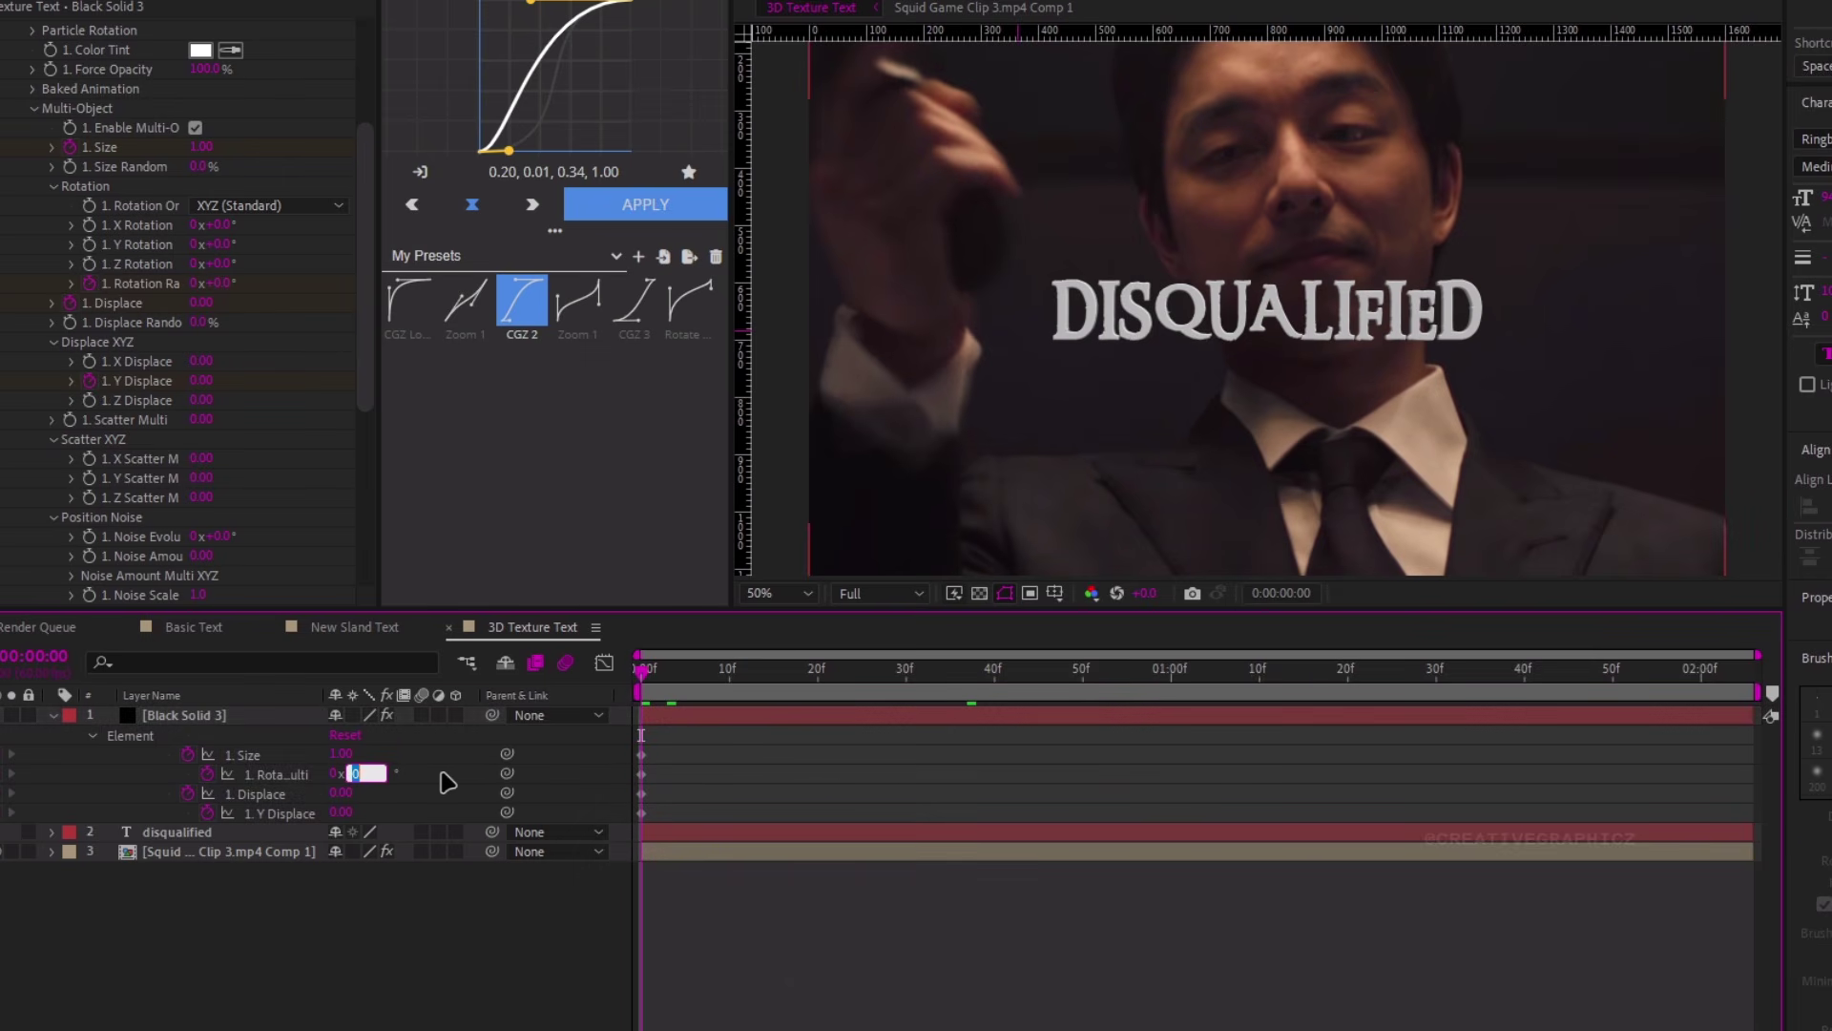
{"action": "type", "text": "-67.3"}
{"action": "key", "text": "Return"}
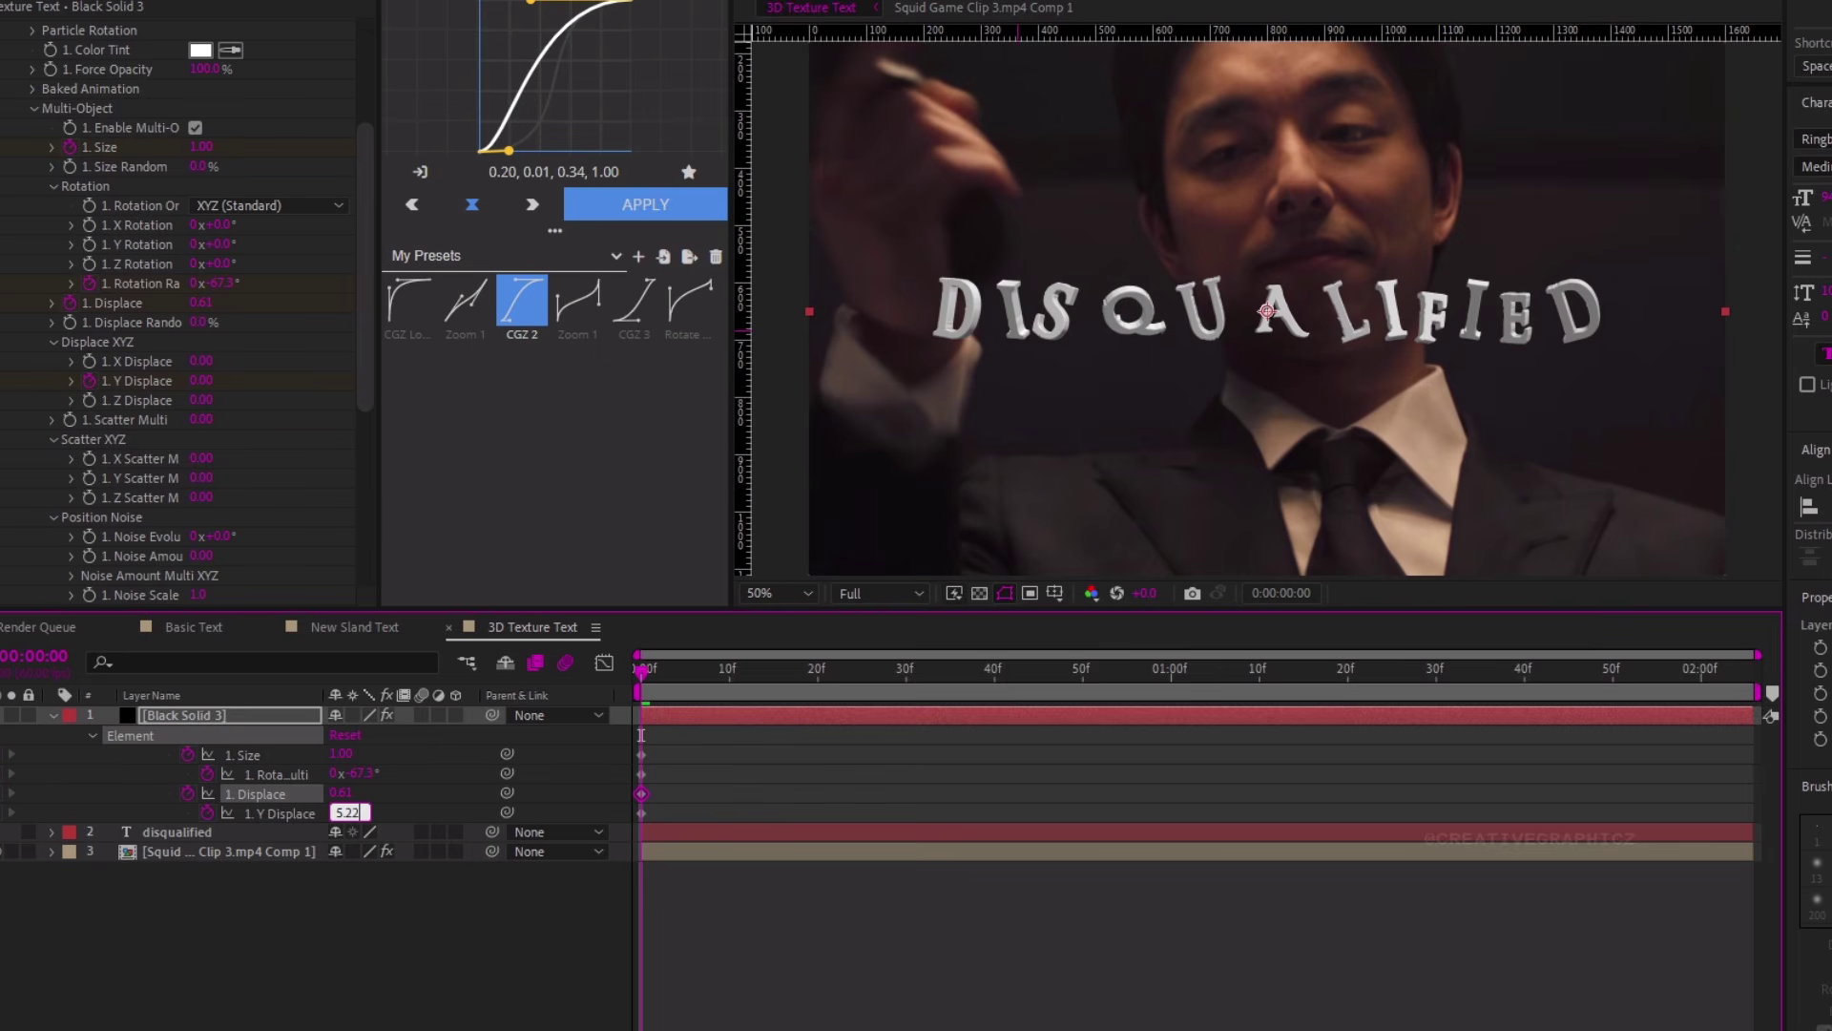
{"action": "type", "text": "5.22"}
{"action": "key", "text": "Return"}
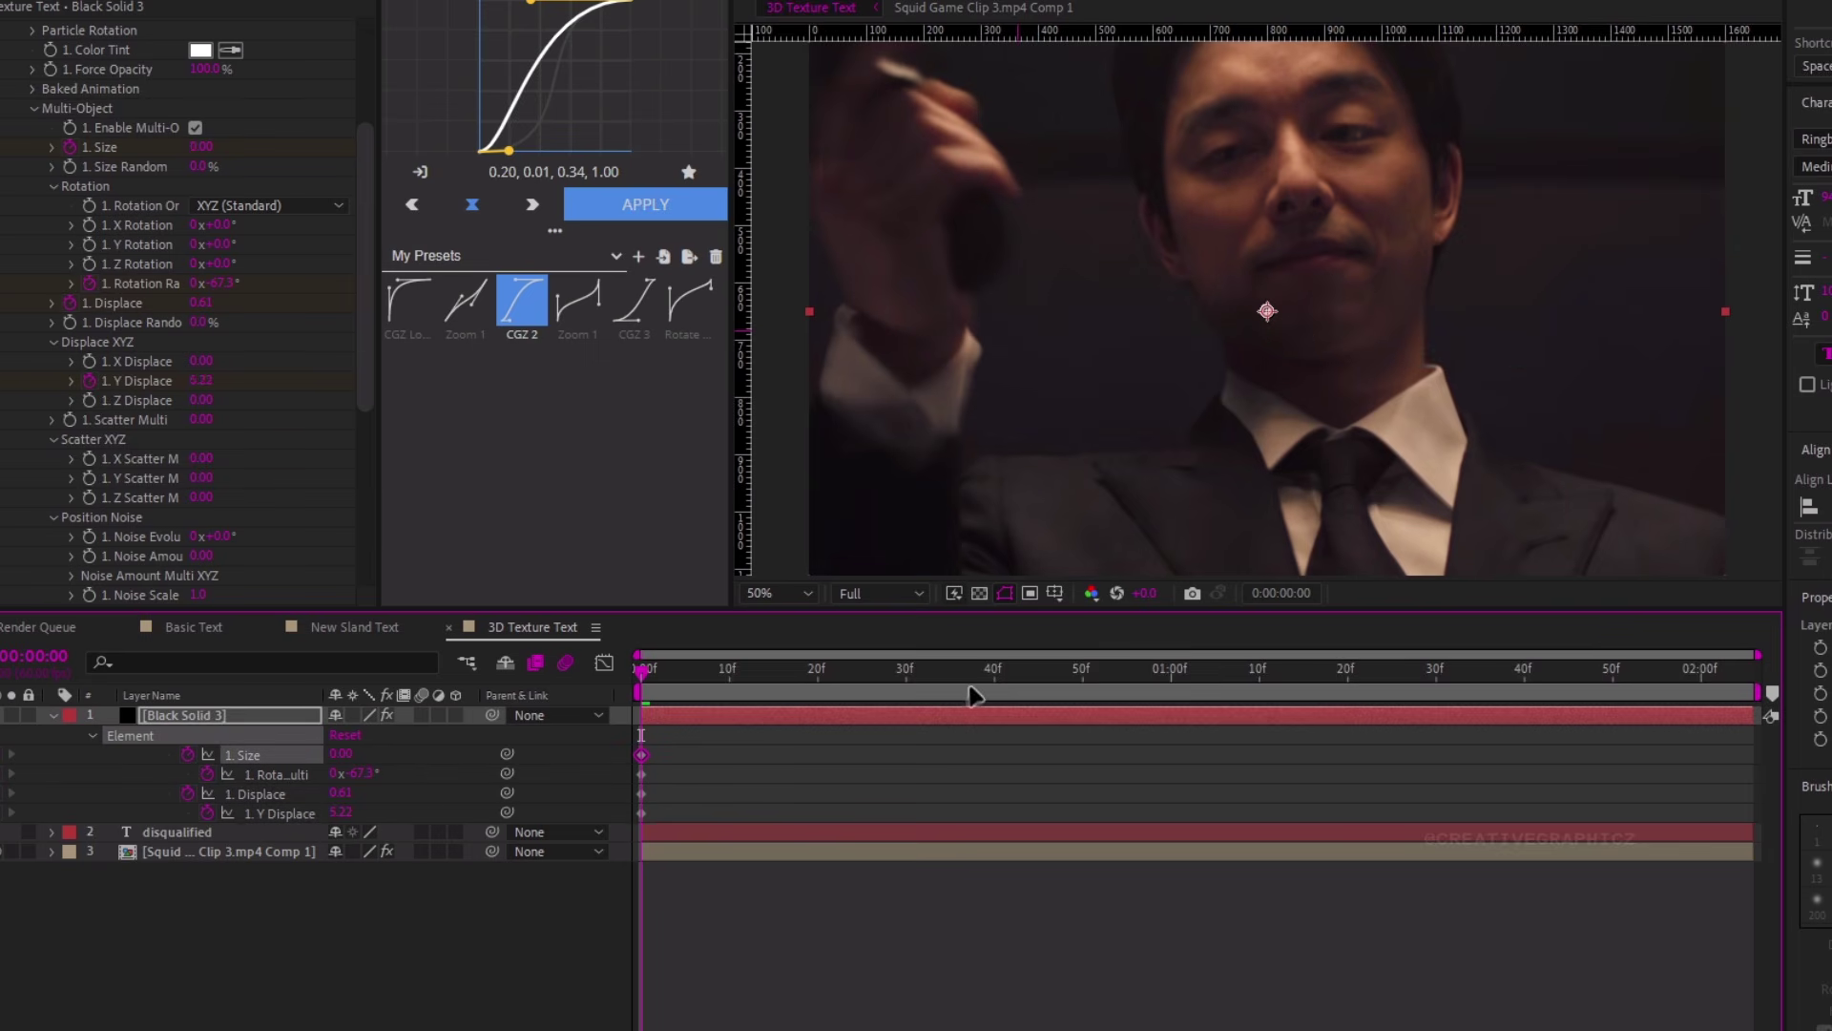
Keyframe Size at 1.00 and Y Displace at 0.00 at 0:00:01:19, and Displace at 0.00 at 0:00:01:58
{"action": "left_click_drag", "start_coordinate": [972, 695], "coordinate": [1319, 695]}
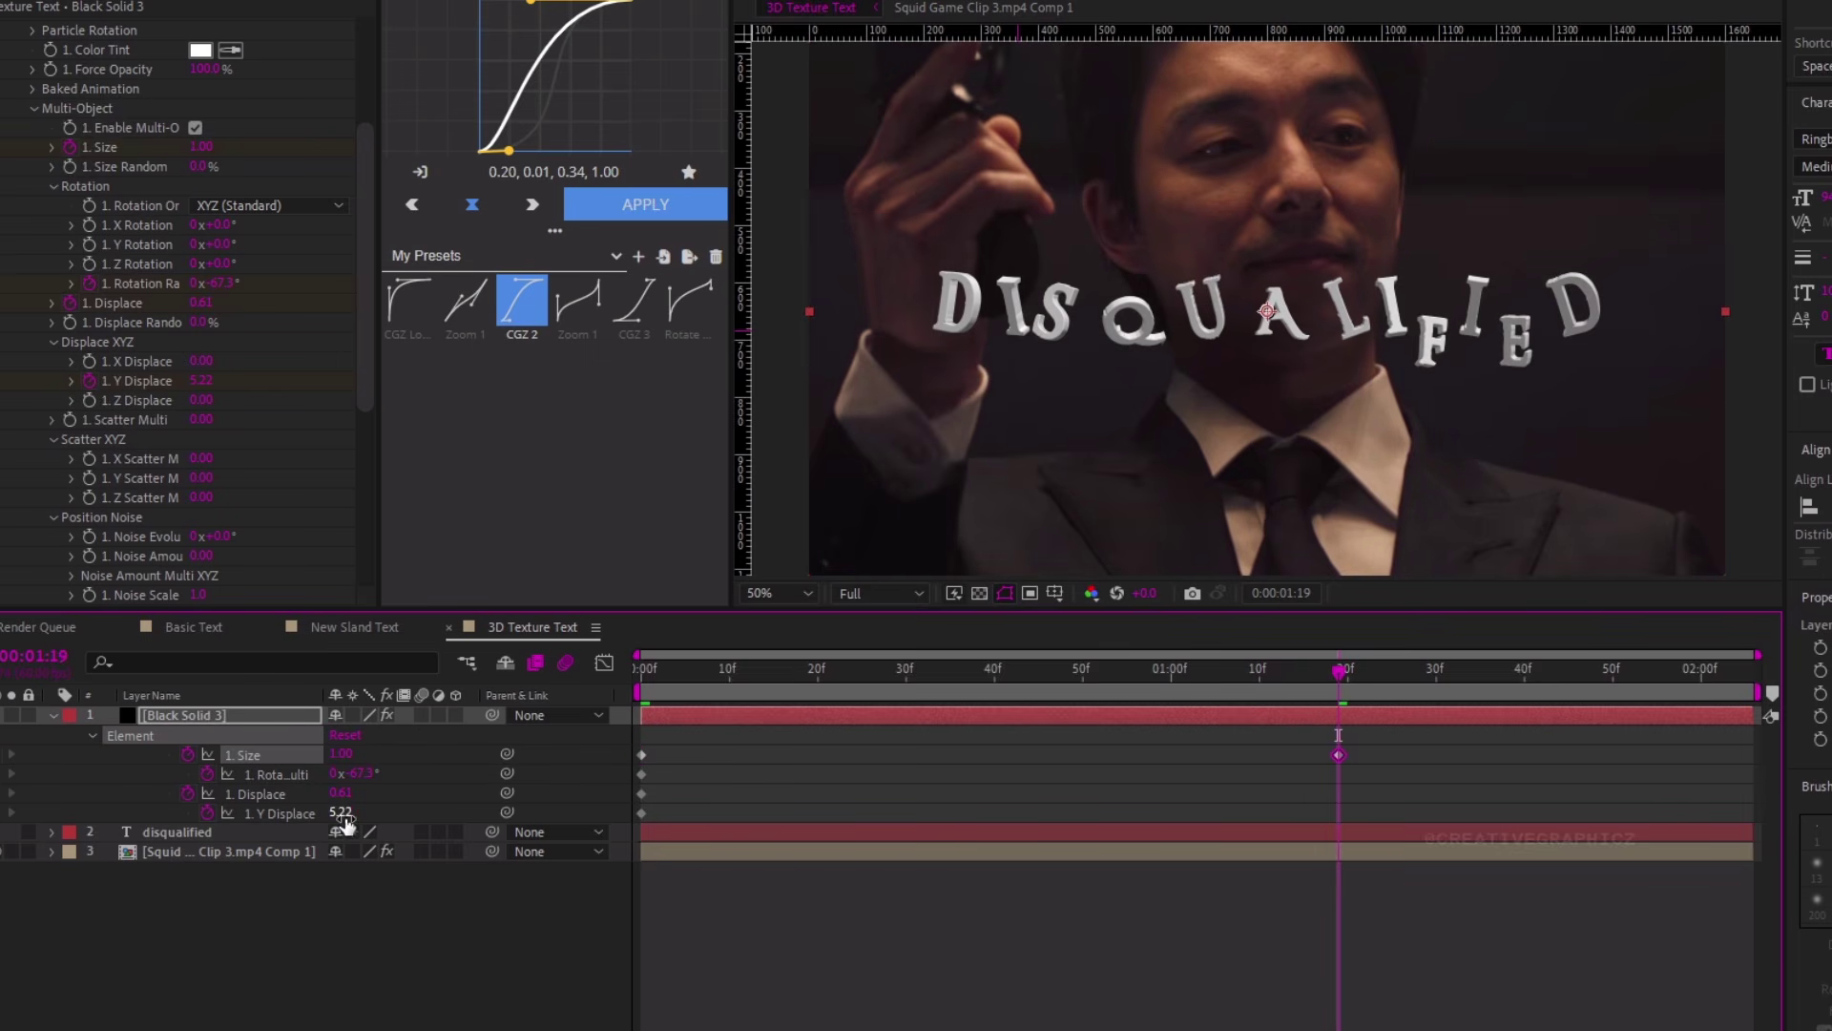
{"action": "key", "text": "Return"}
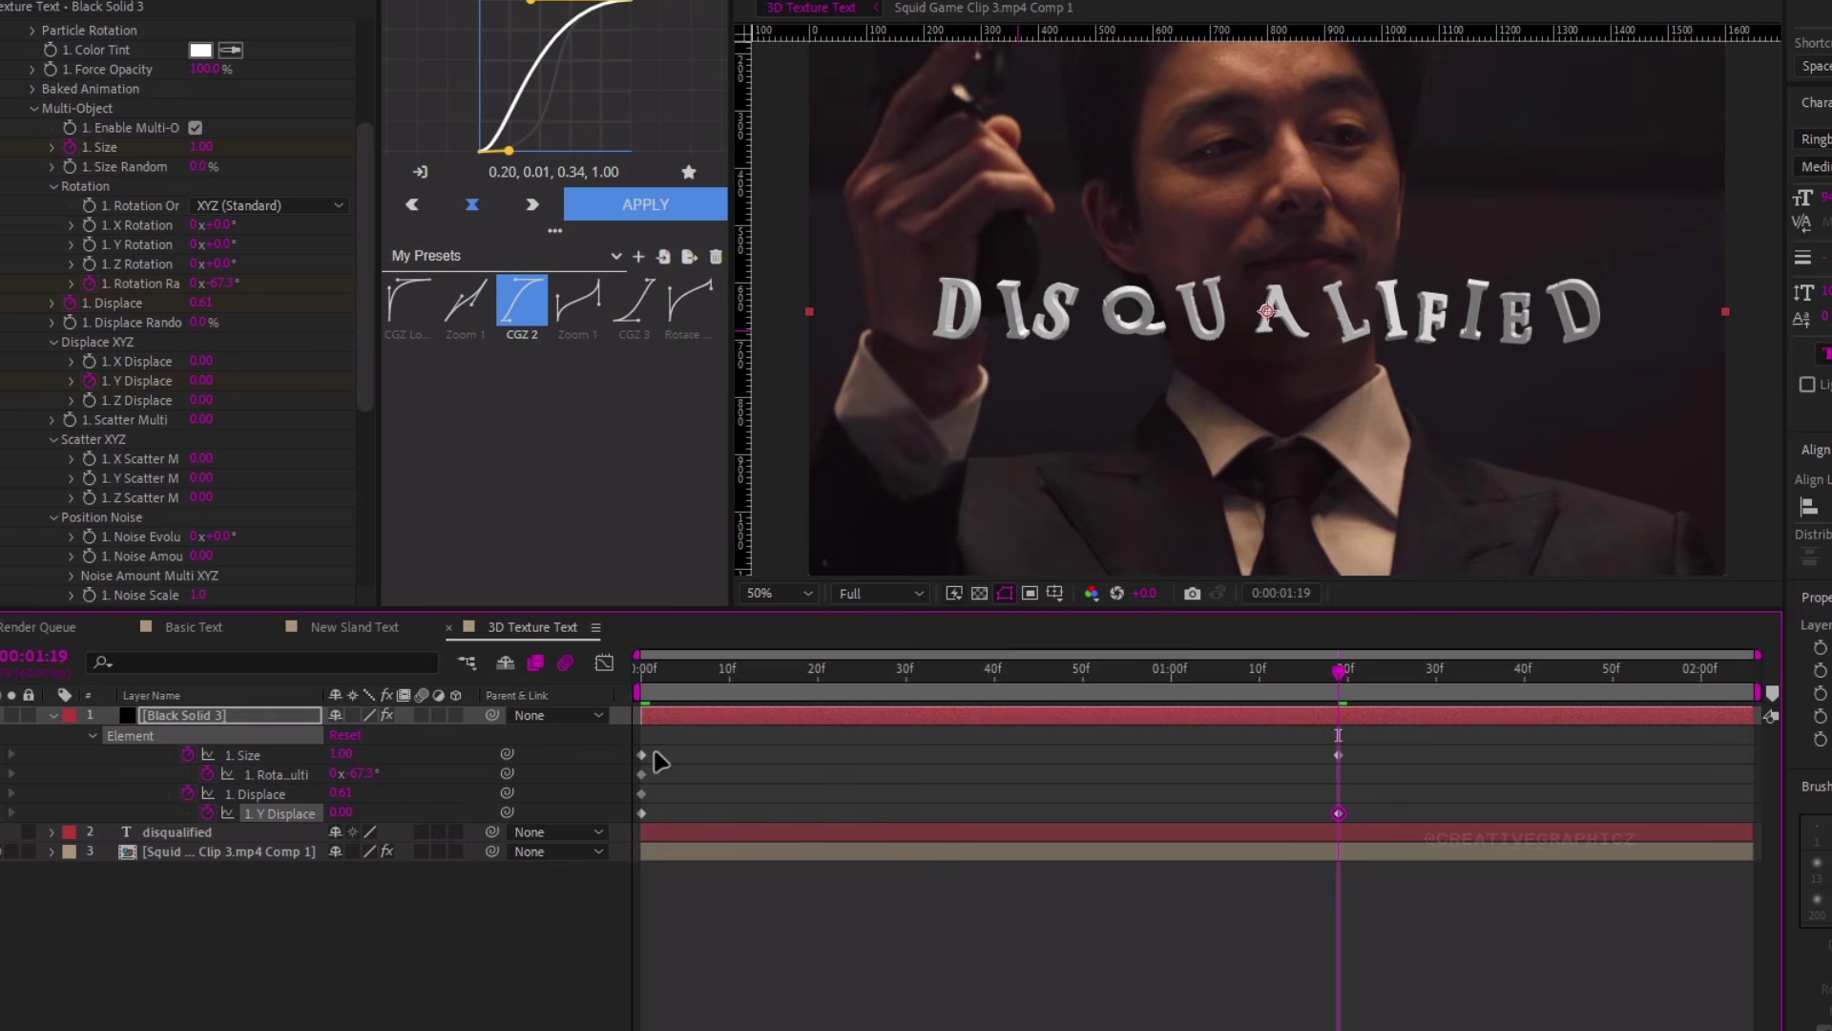
{"action": "left_click_drag", "start_coordinate": [1525, 679], "coordinate": [1689, 711]}
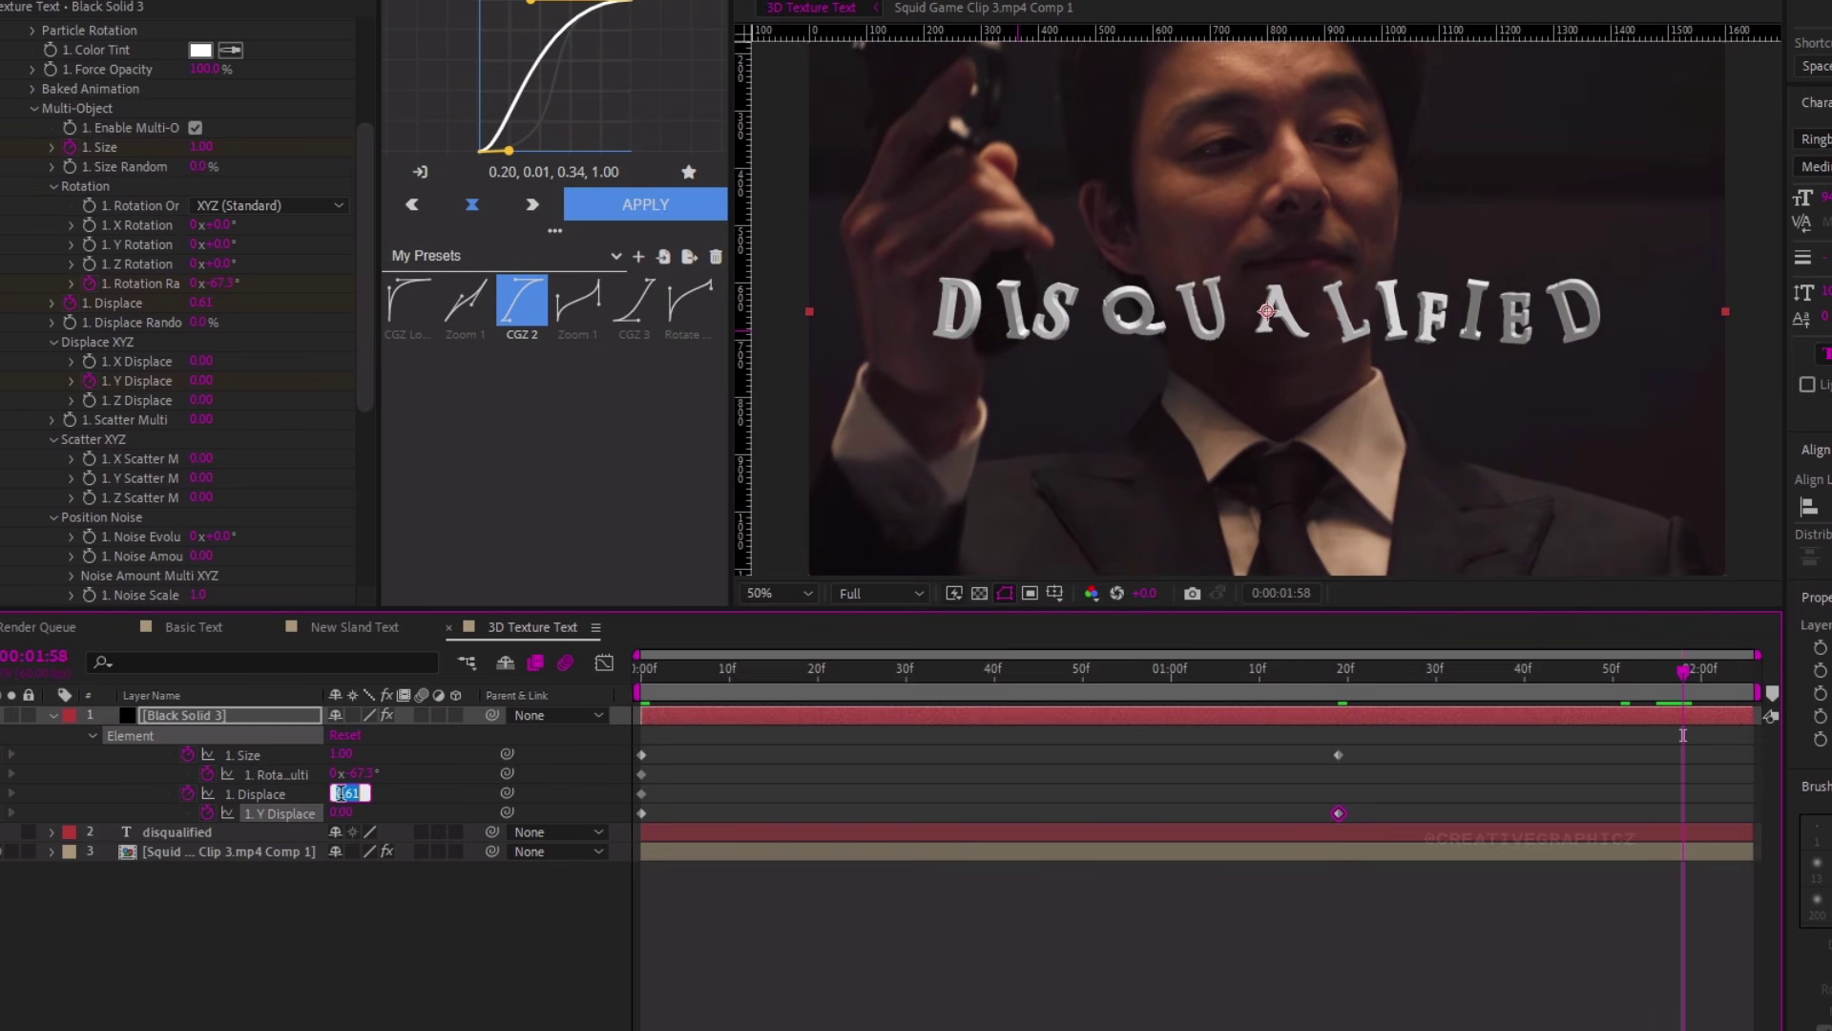
{"action": "key", "text": "Return"}
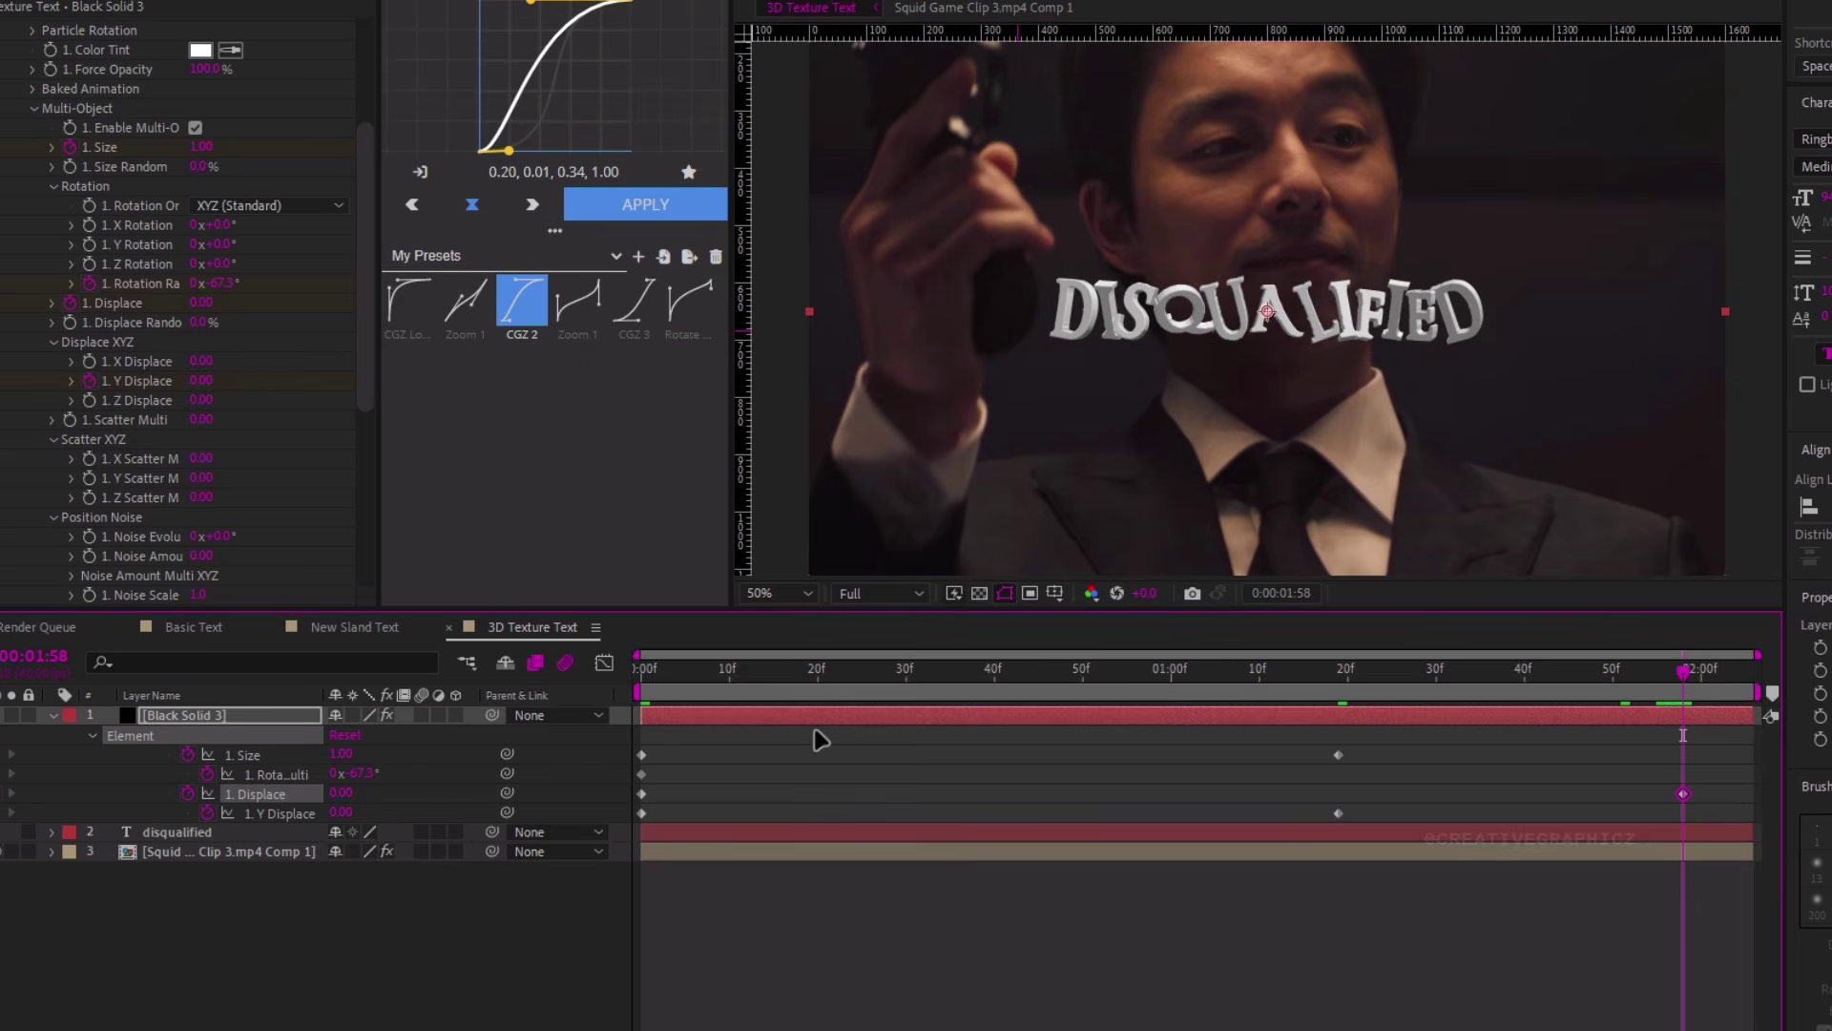
Keyframe Rotation Random at 38.7° at 0:00:02:05 and move that keyframe to the layer's end
{"action": "left_click_drag", "start_coordinate": [1689, 679], "coordinate": [1745, 674]}
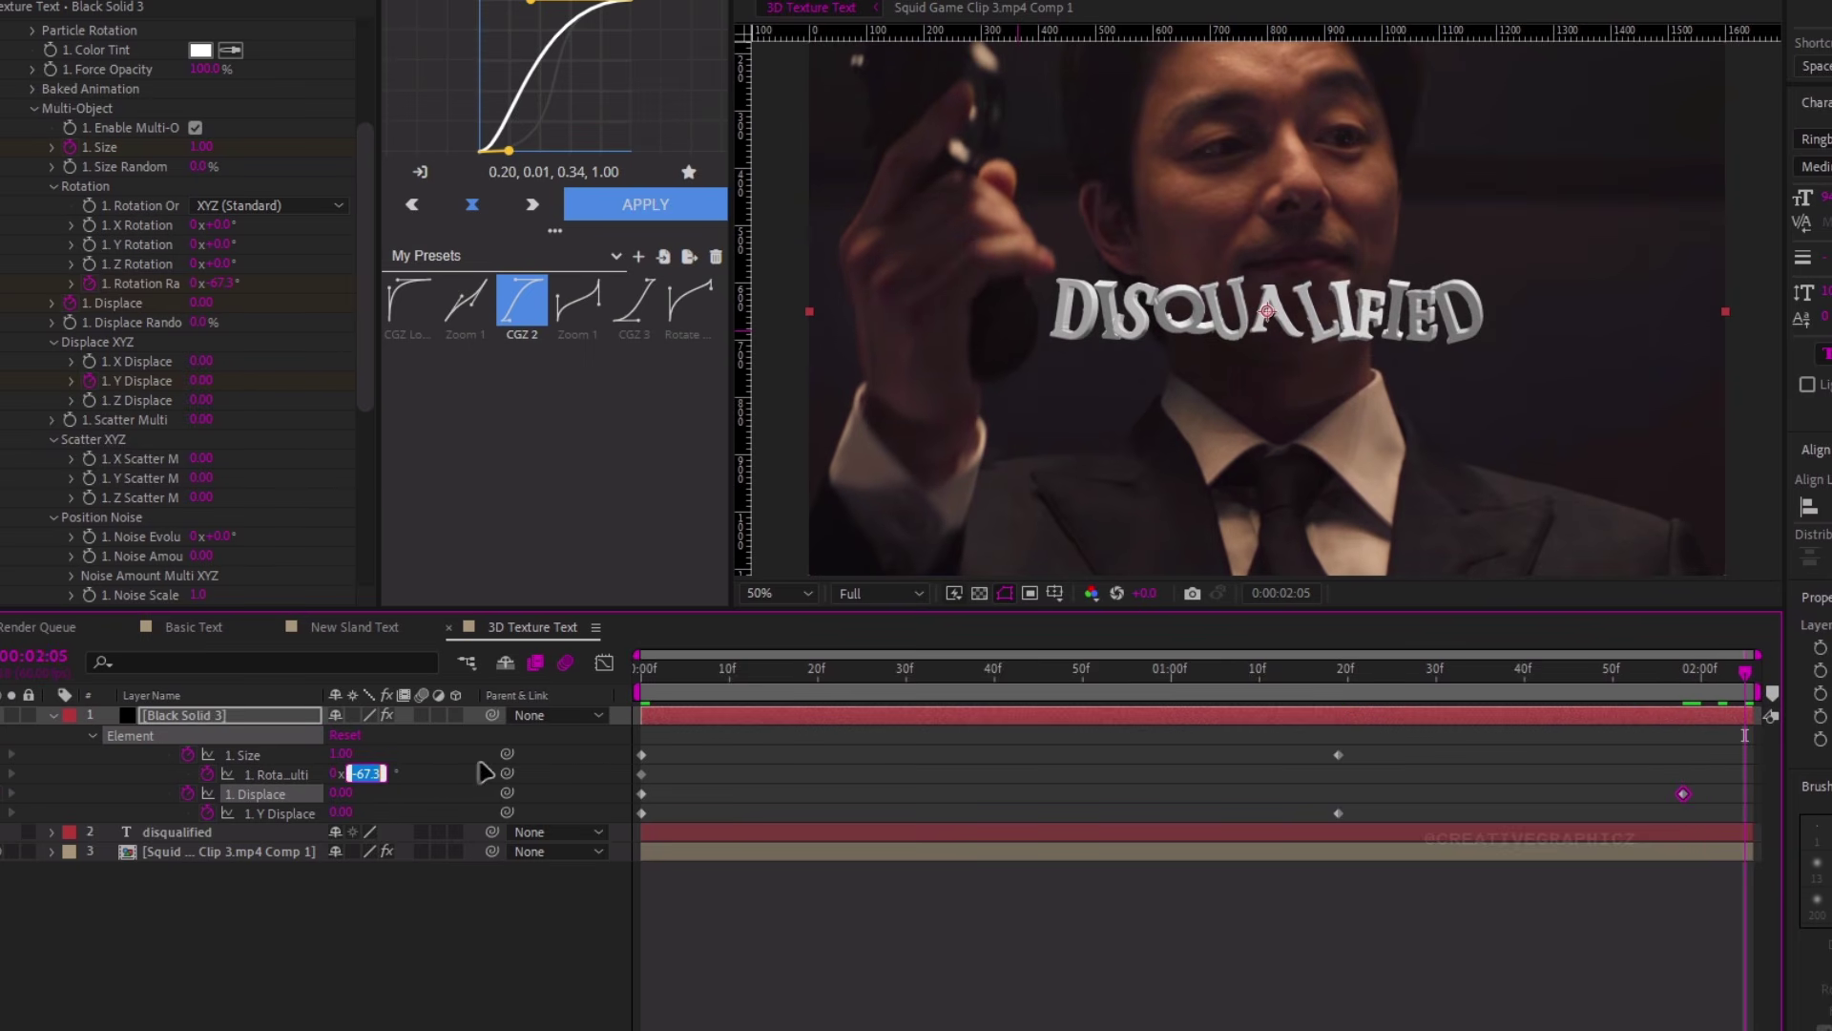
{"action": "type", "text": "3"}
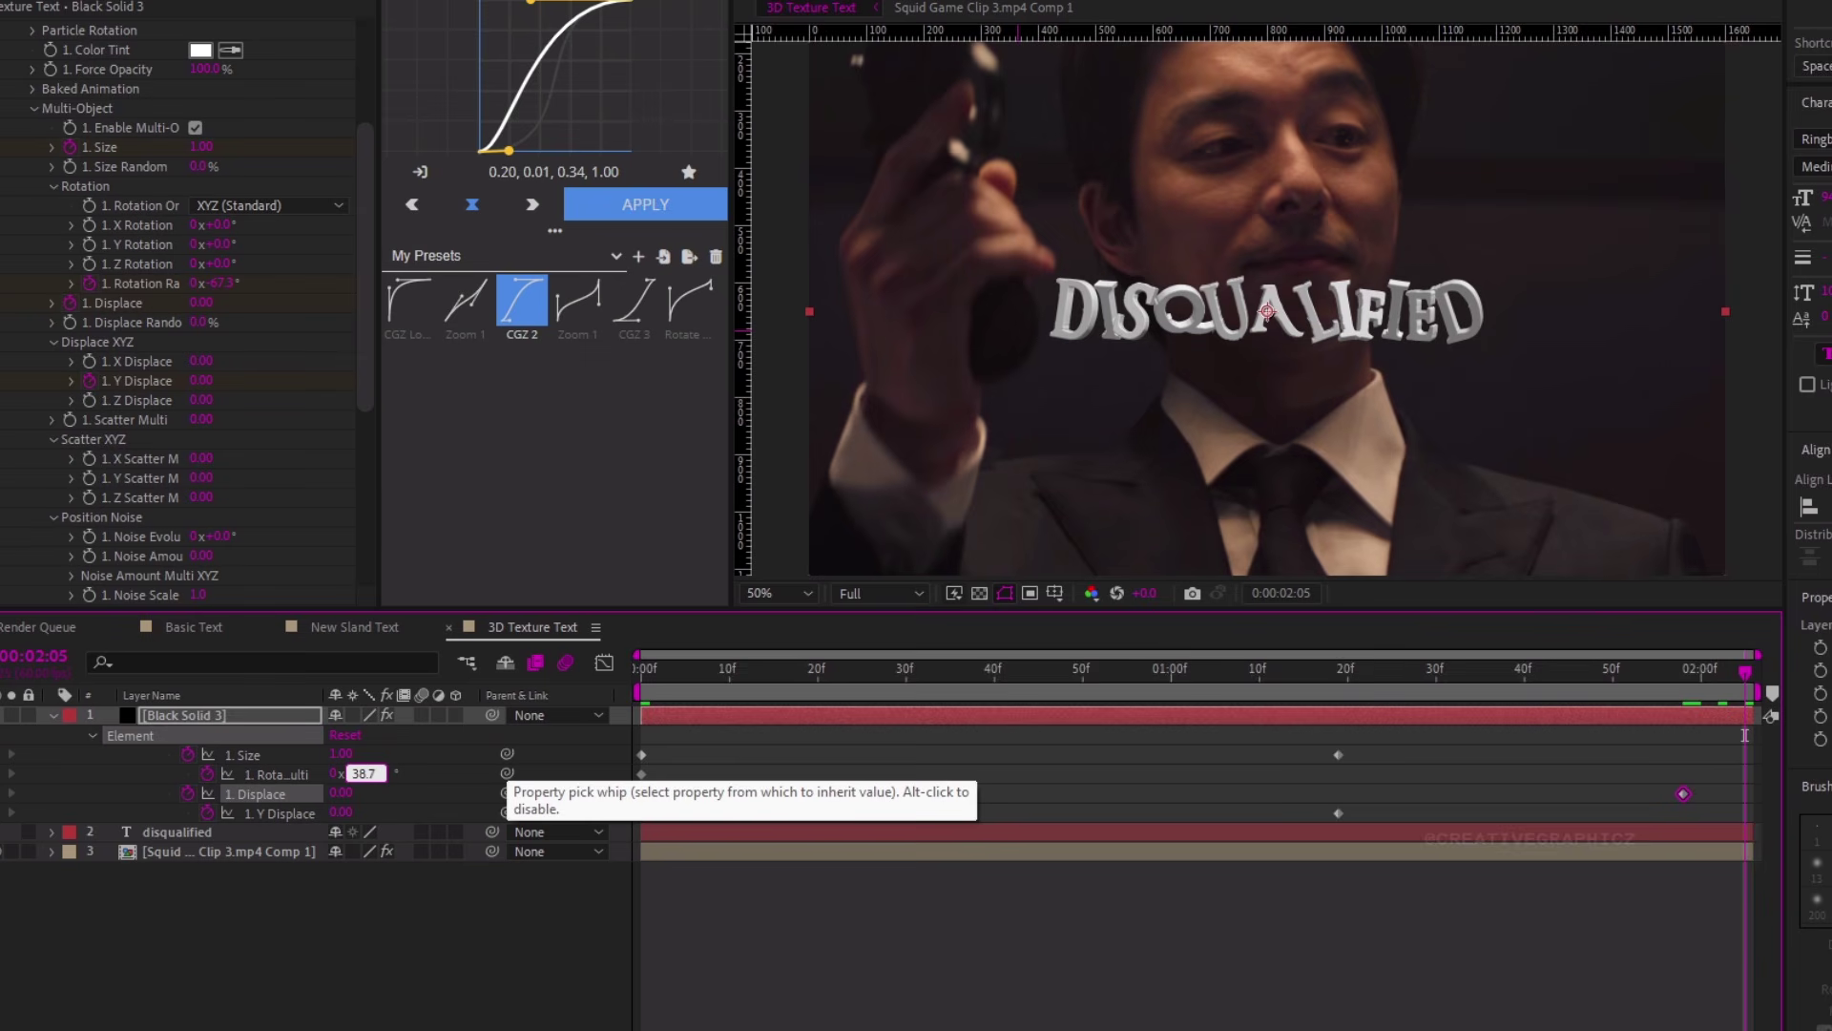
{"action": "type", "text": "8.7"}
{"action": "key", "text": "Return"}
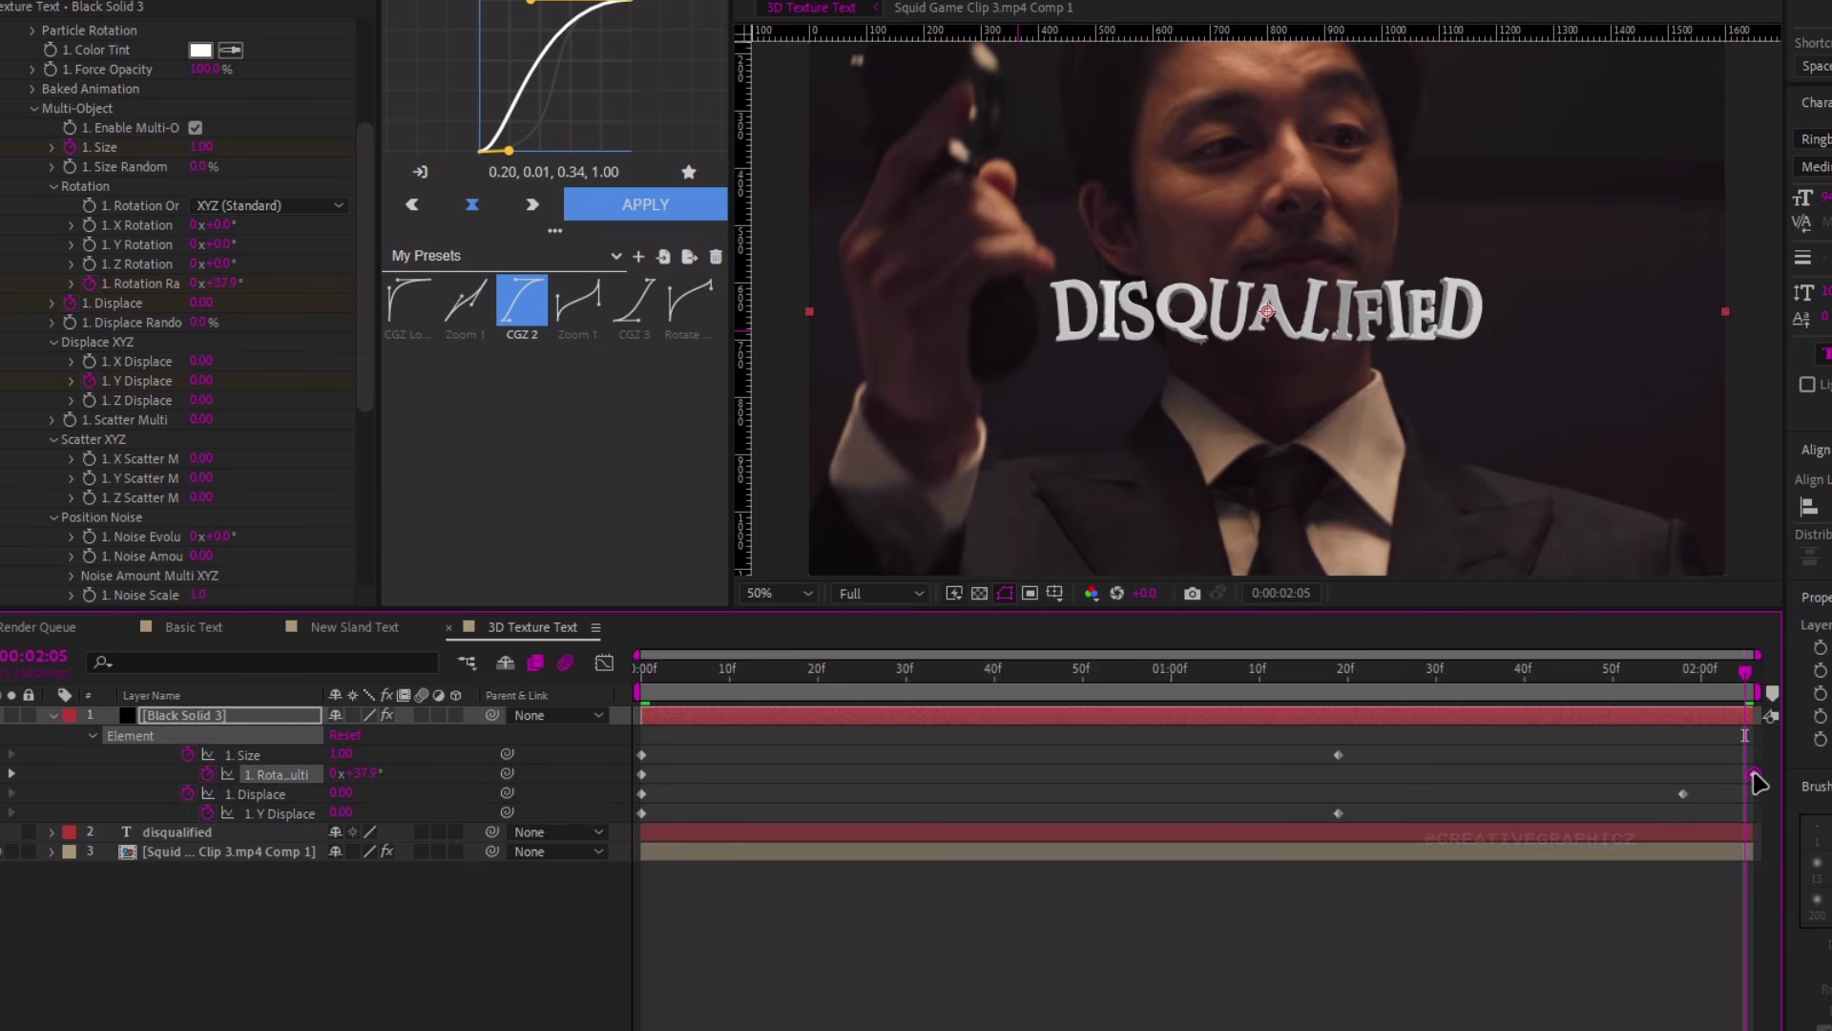
Apply Easy Ease to all of the Element keyframes on the black solid
{"action": "left_click_drag", "start_coordinate": [636, 745], "coordinate": [1757, 840]}
{"action": "key", "text": "F9"}
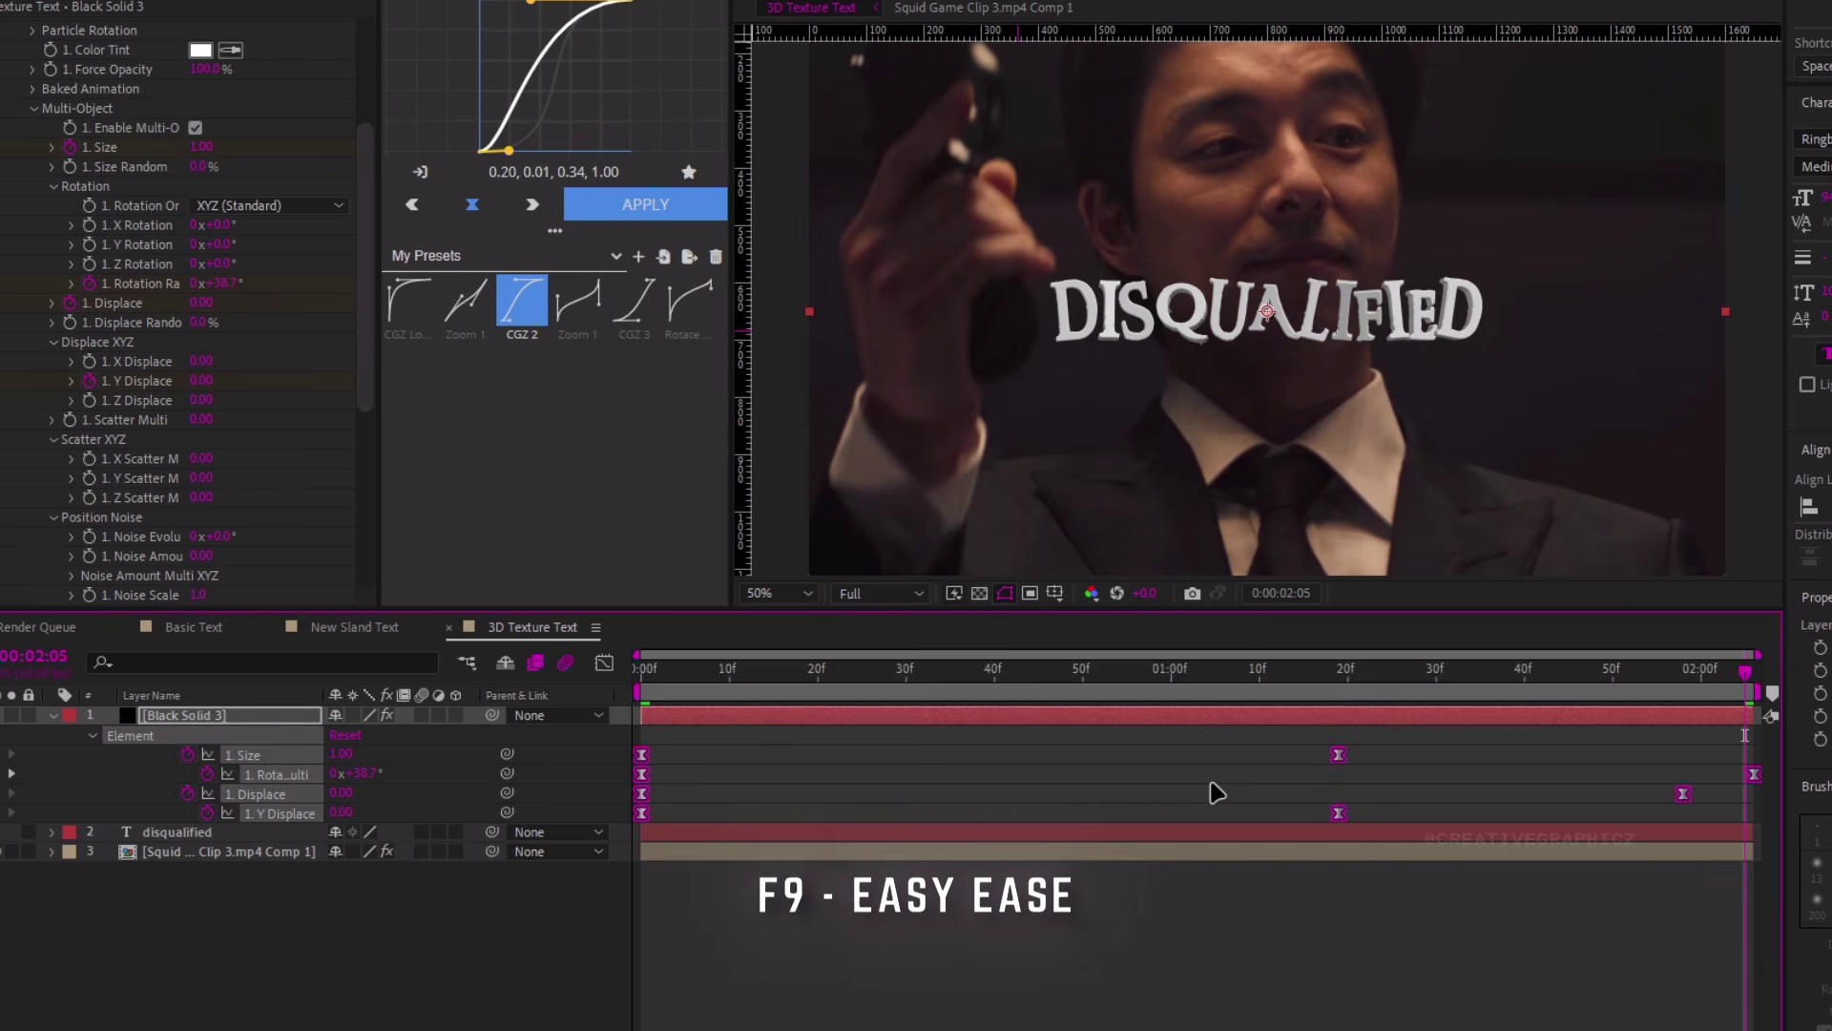
{"action": "left_click", "coordinate": [1100, 673]}
{"action": "key", "text": "F2"}
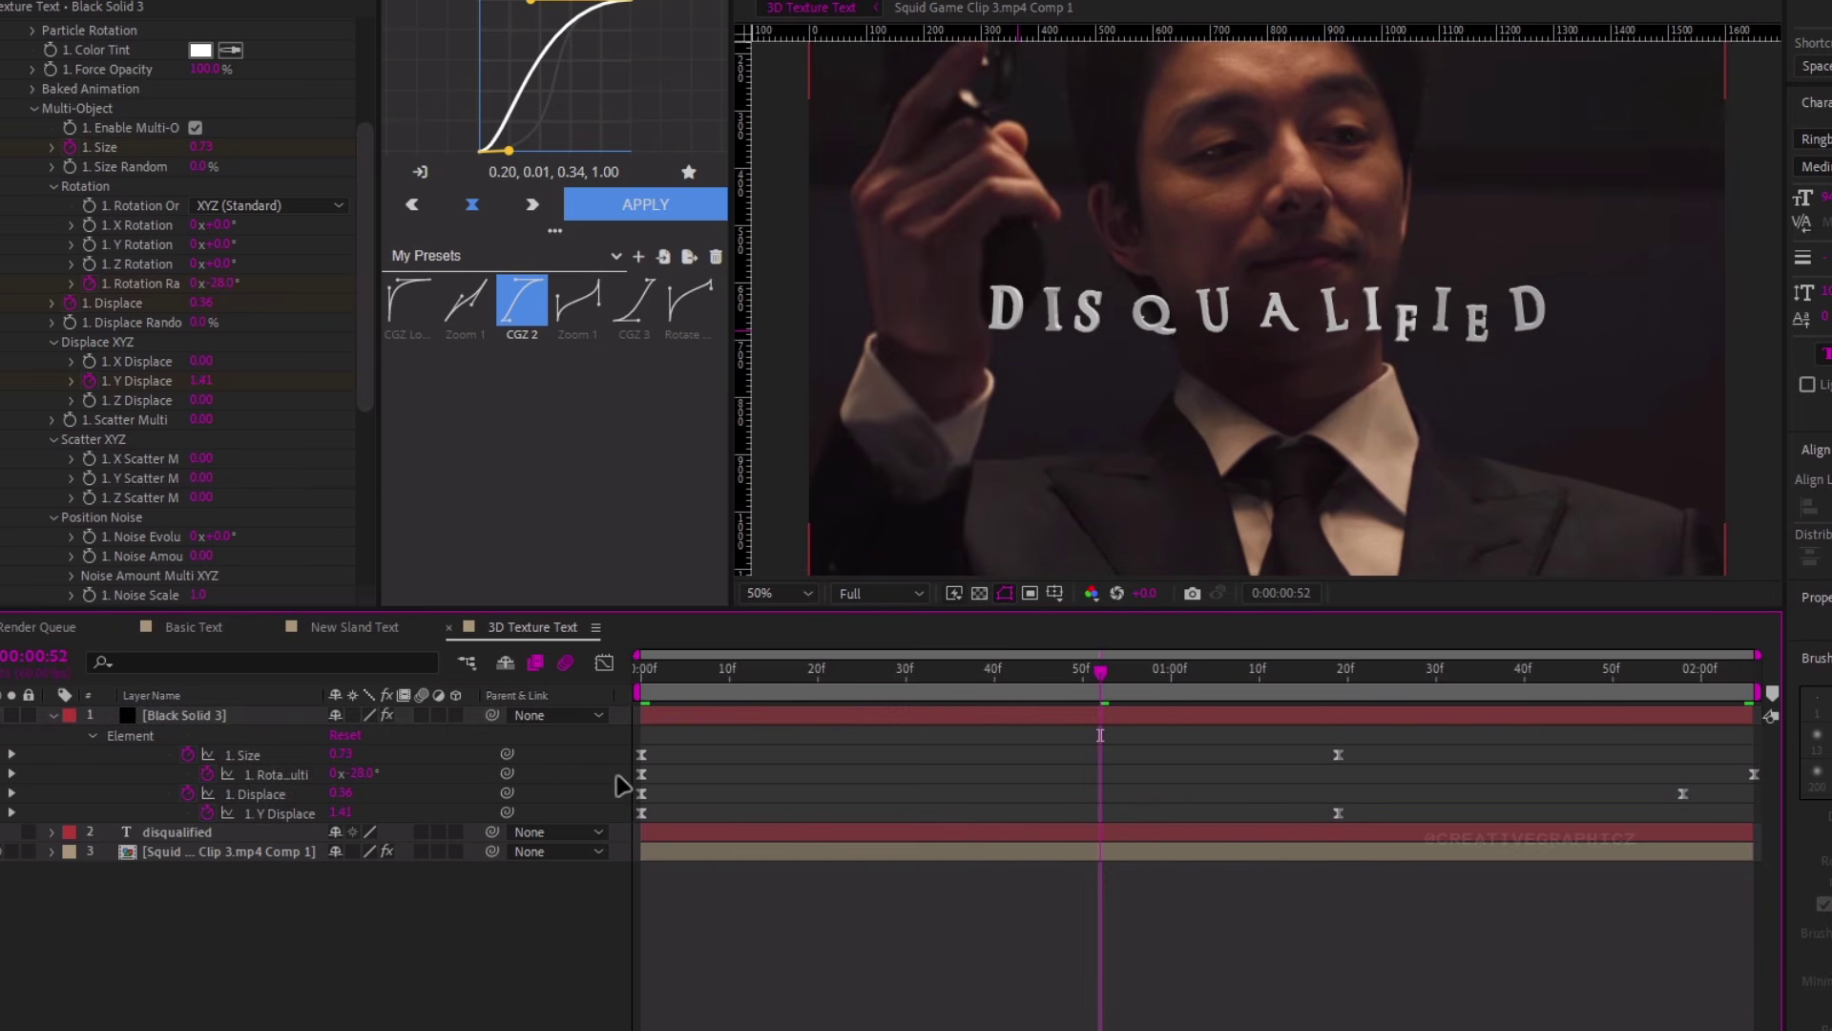
Apply the Flow curve 0.20, 0.01, 0.34, 1.00 to the Displace keyframes and preview the animation from the start
{"action": "left_click", "coordinate": [273, 795]}
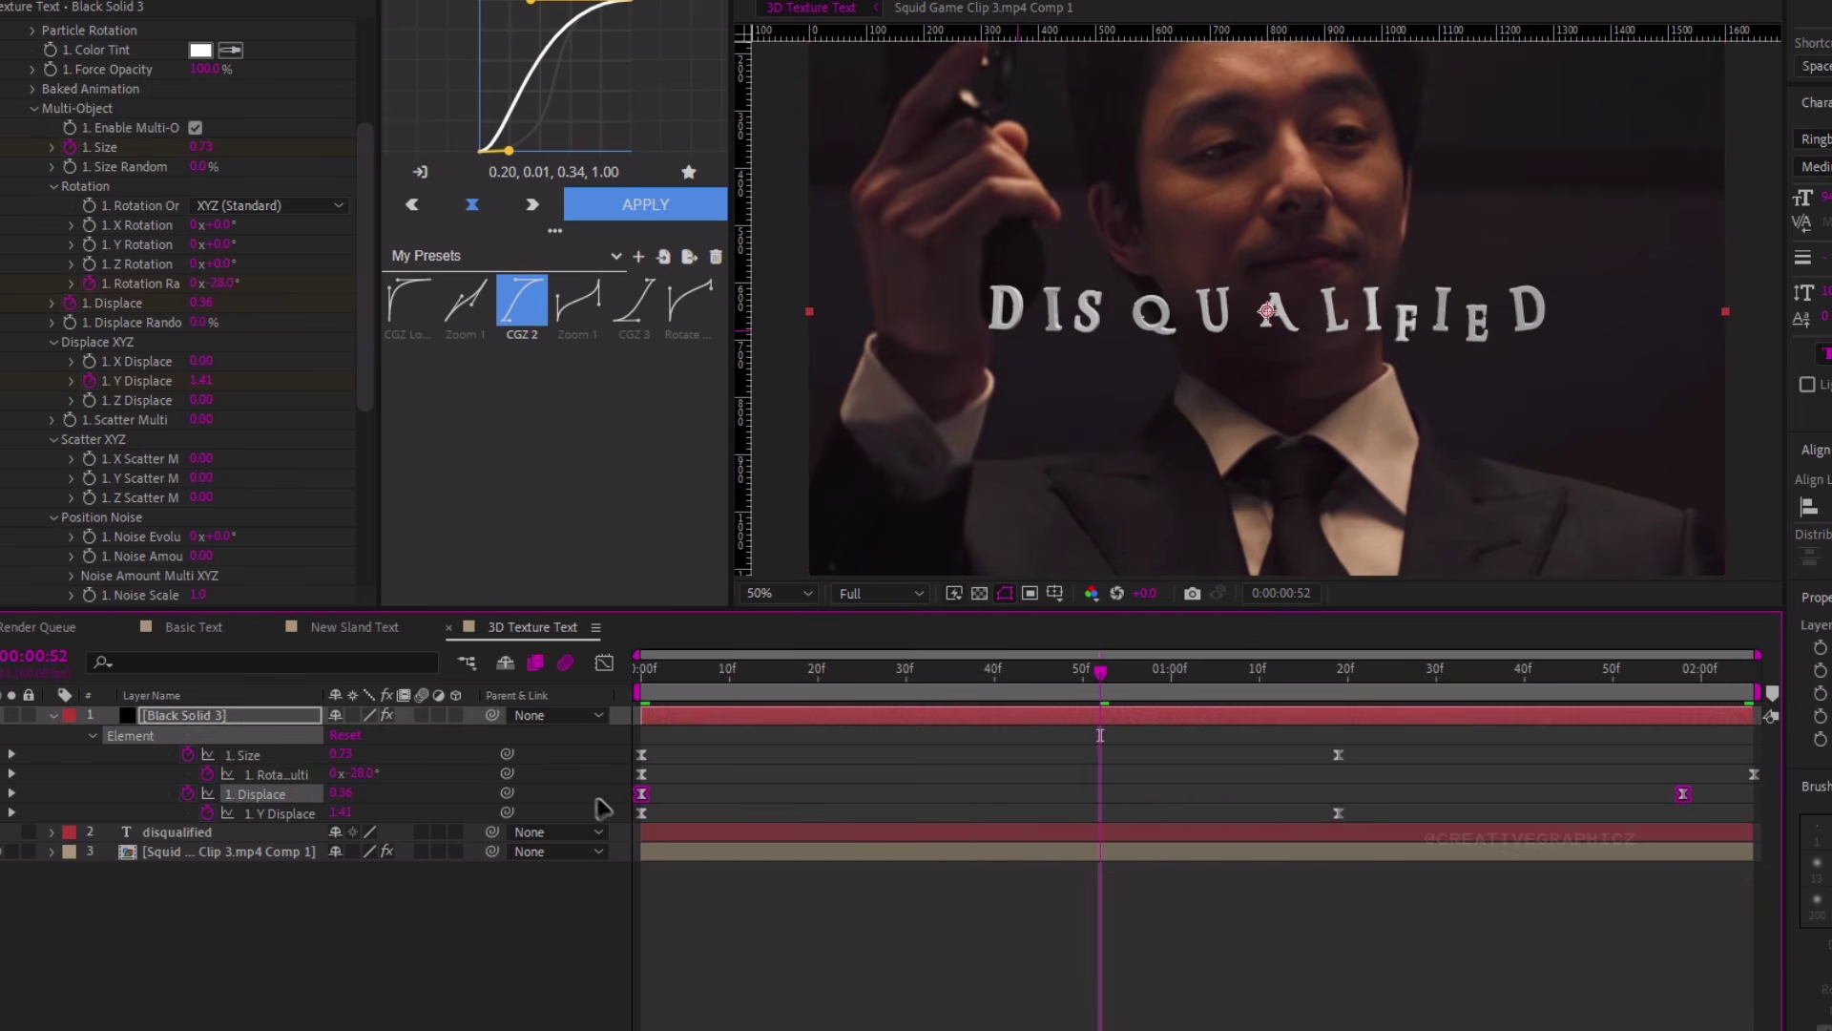
{"action": "left_click_drag", "start_coordinate": [631, 788], "coordinate": [1713, 814]}
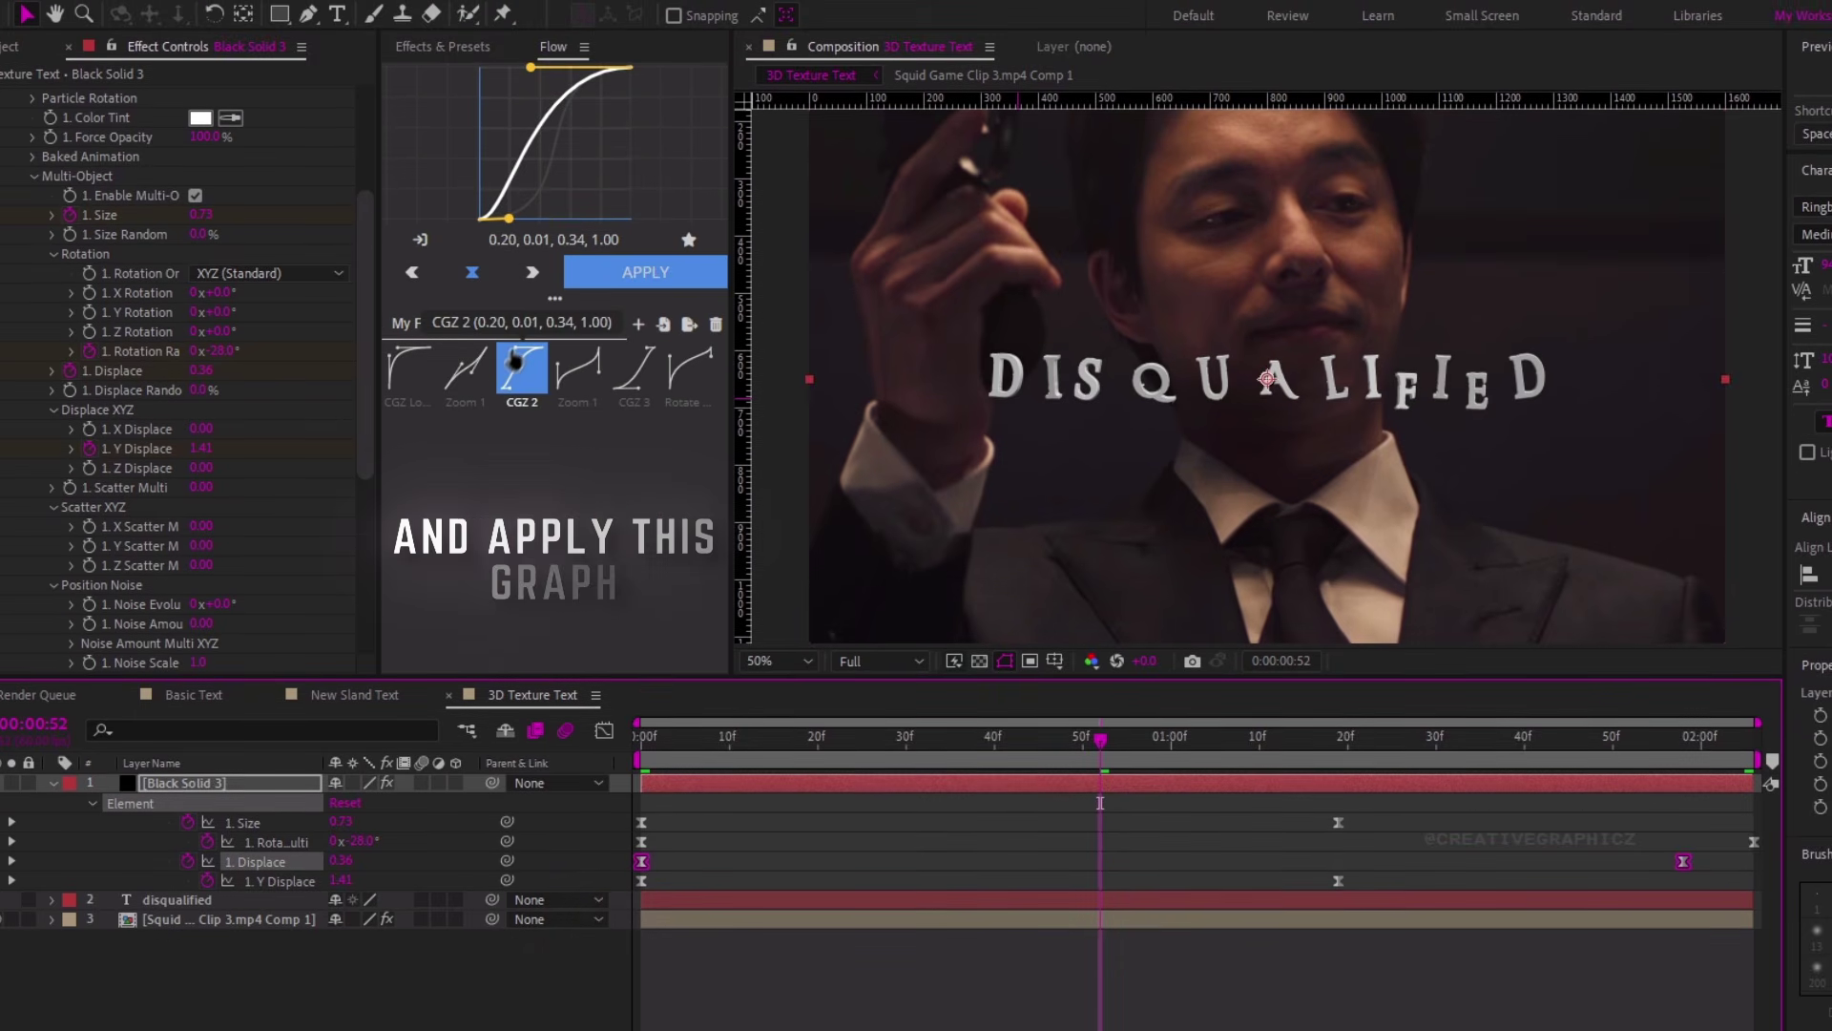
{"action": "left_click", "coordinate": [554, 239]}
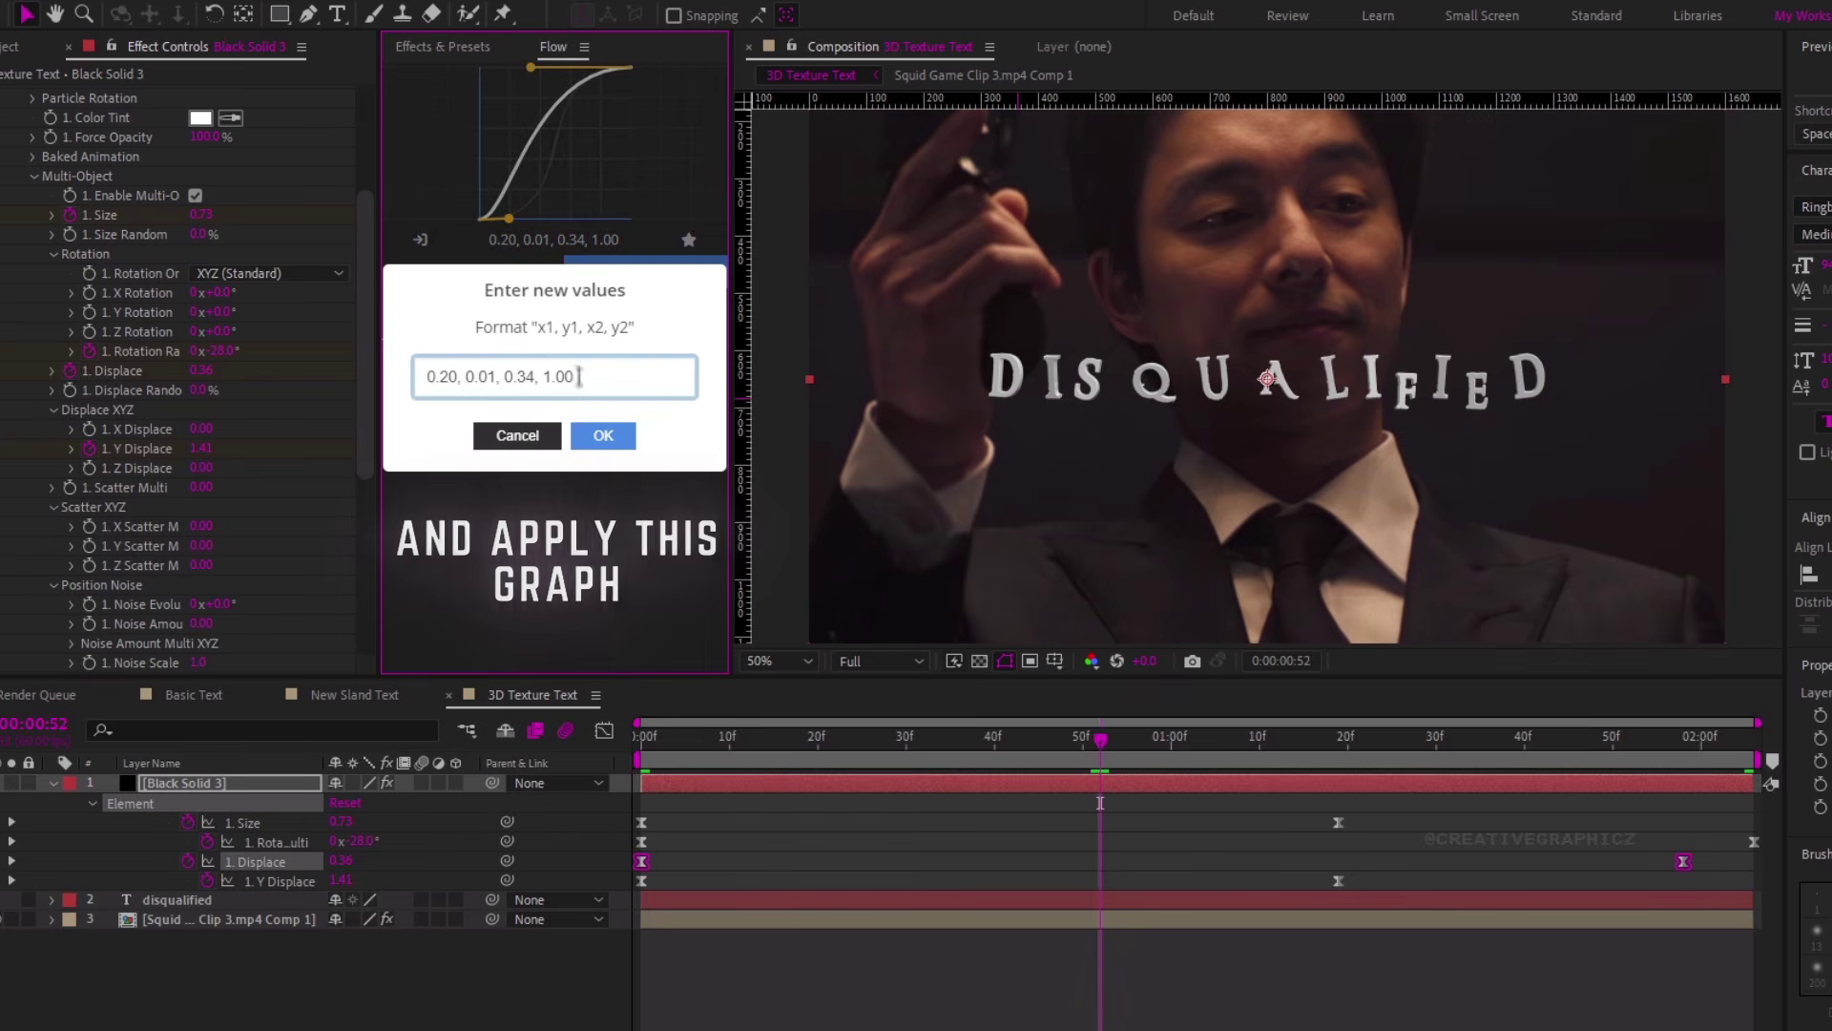
{"action": "left_click", "coordinate": [601, 434]}
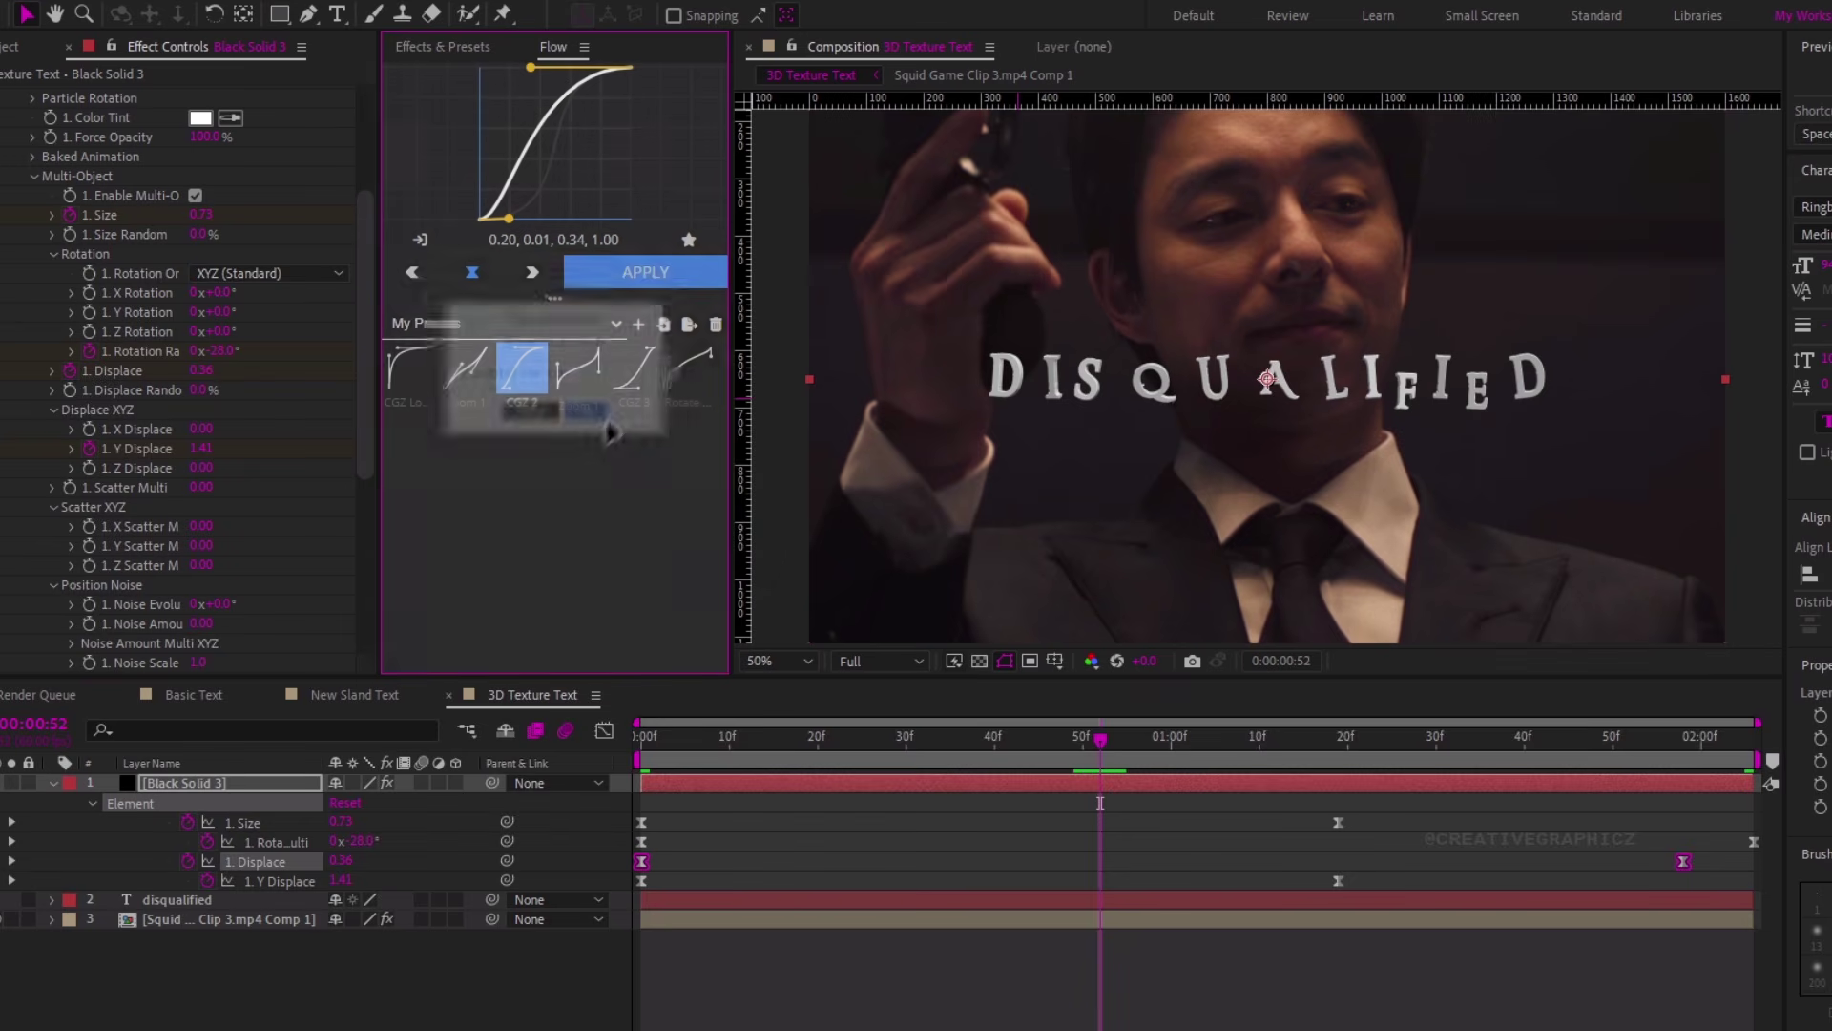
{"action": "left_click", "coordinate": [643, 277]}
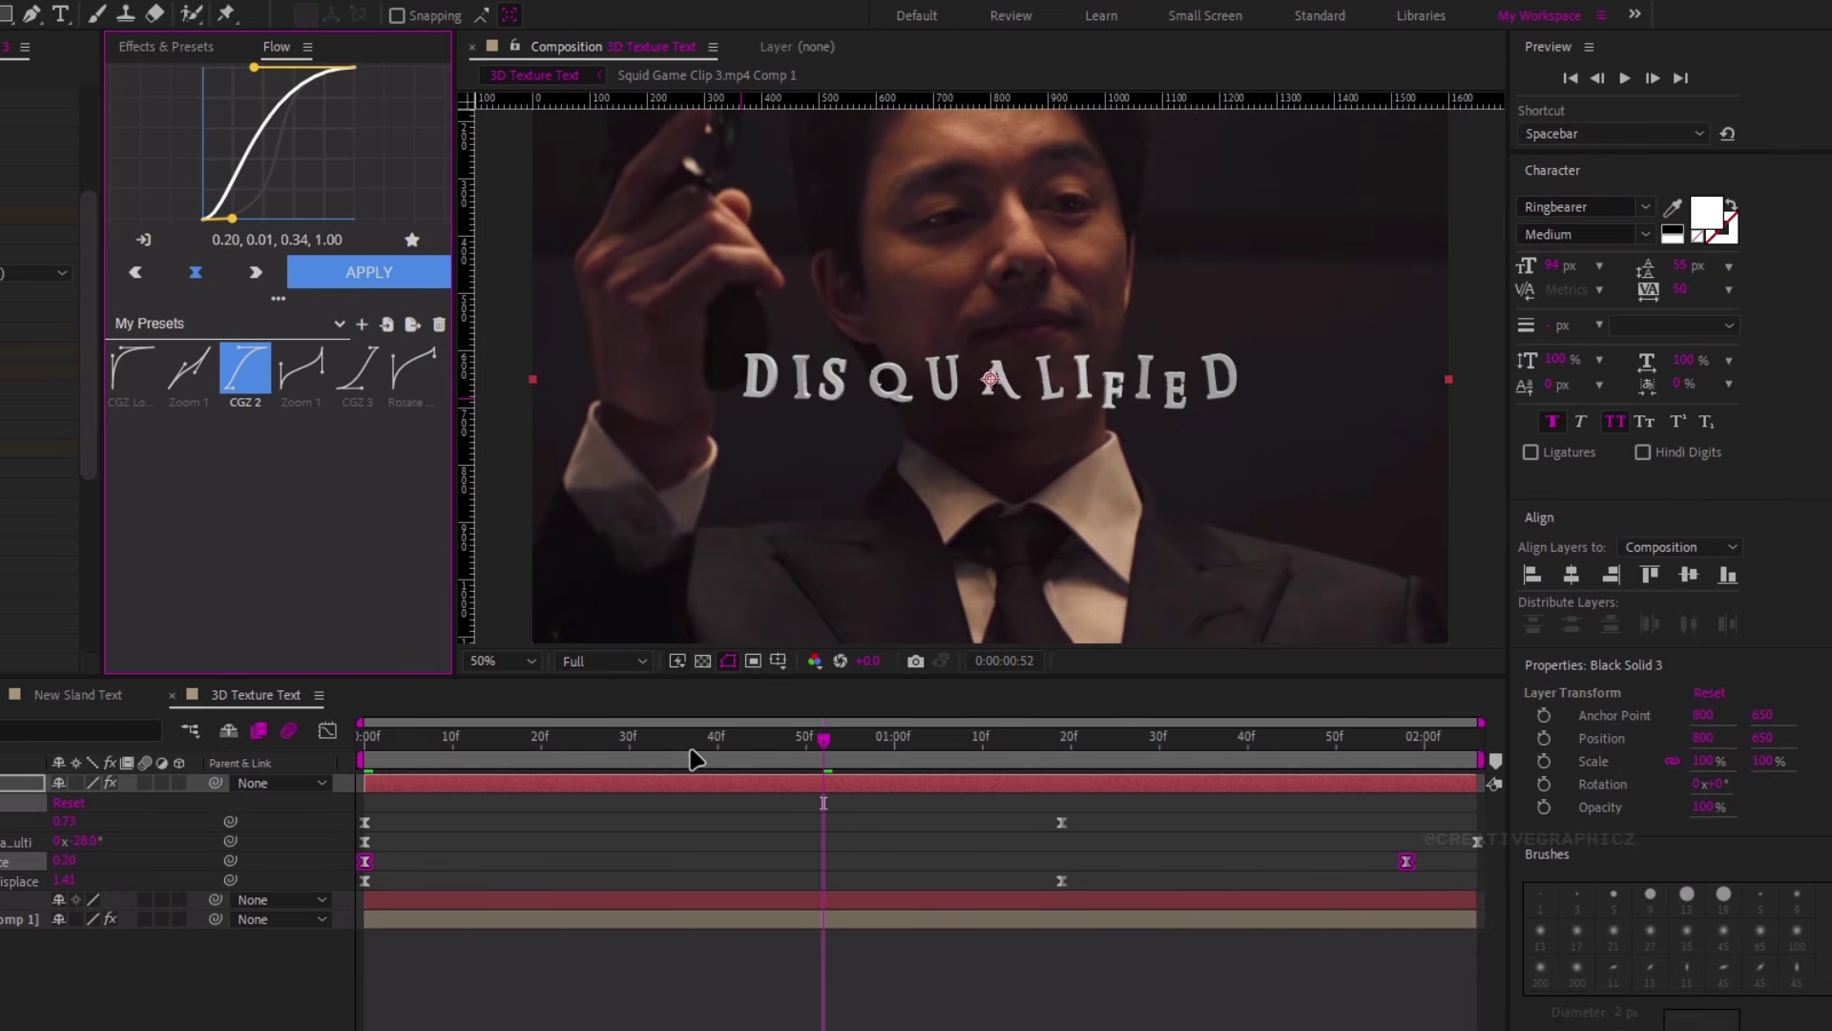
{"action": "left_click", "coordinate": [805, 974]}
{"action": "key", "text": "Home"}
{"action": "key", "text": "space"}
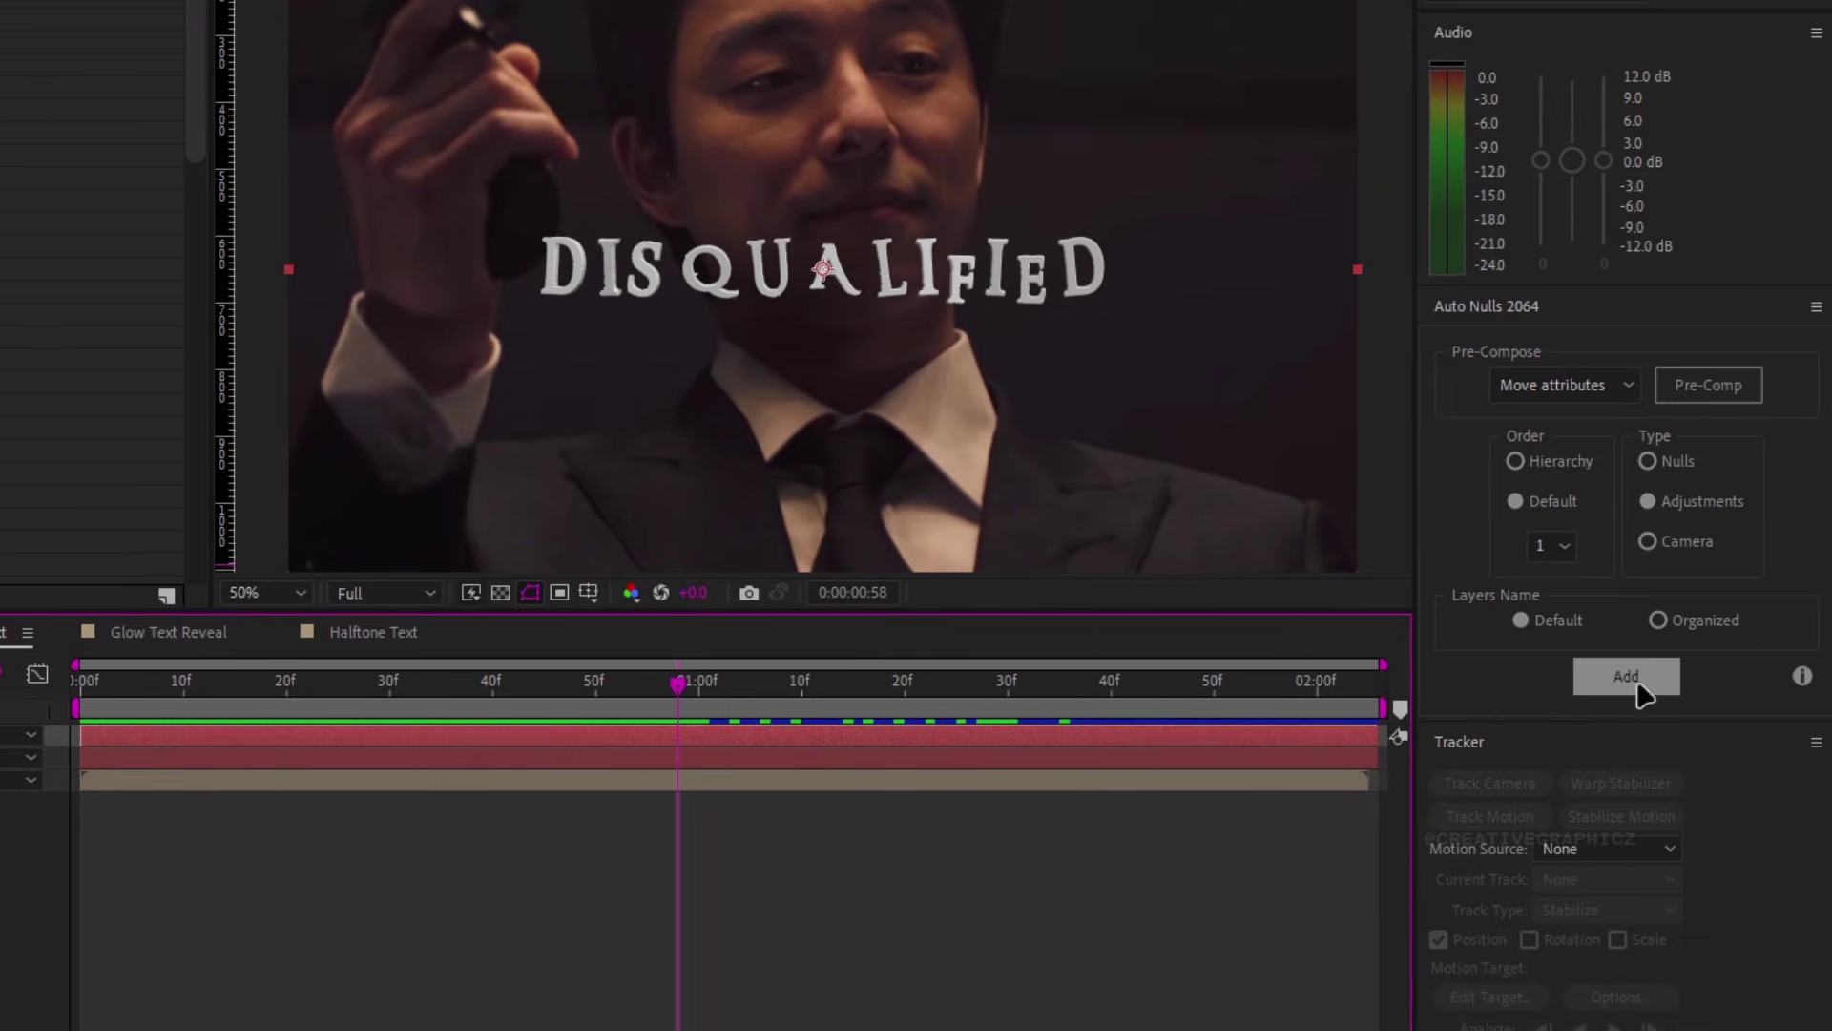
Add an adjustment layer above the black solid with Fractal Noise at Contrast 257, Brightness -28 and Complexity 12
{"action": "left_click", "coordinate": [1626, 678]}
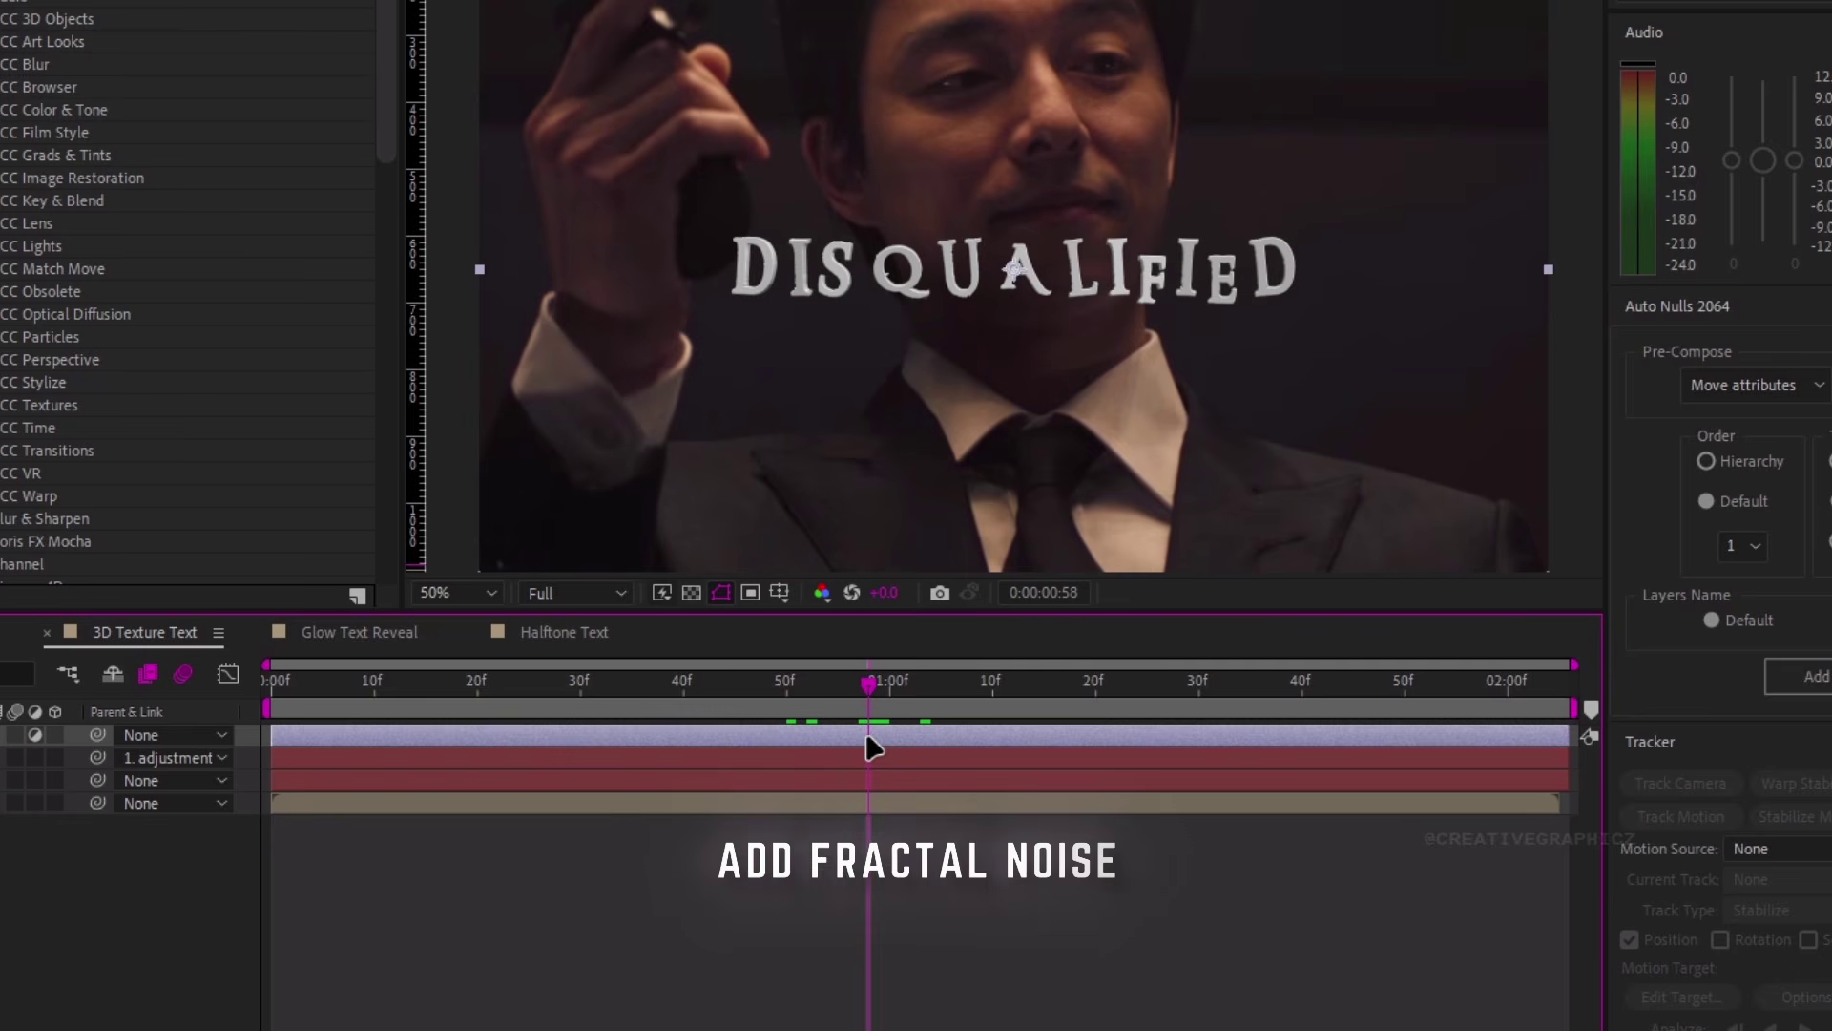
{"action": "key", "text": "ctrl+space"}
{"action": "type", "text": "fra"}
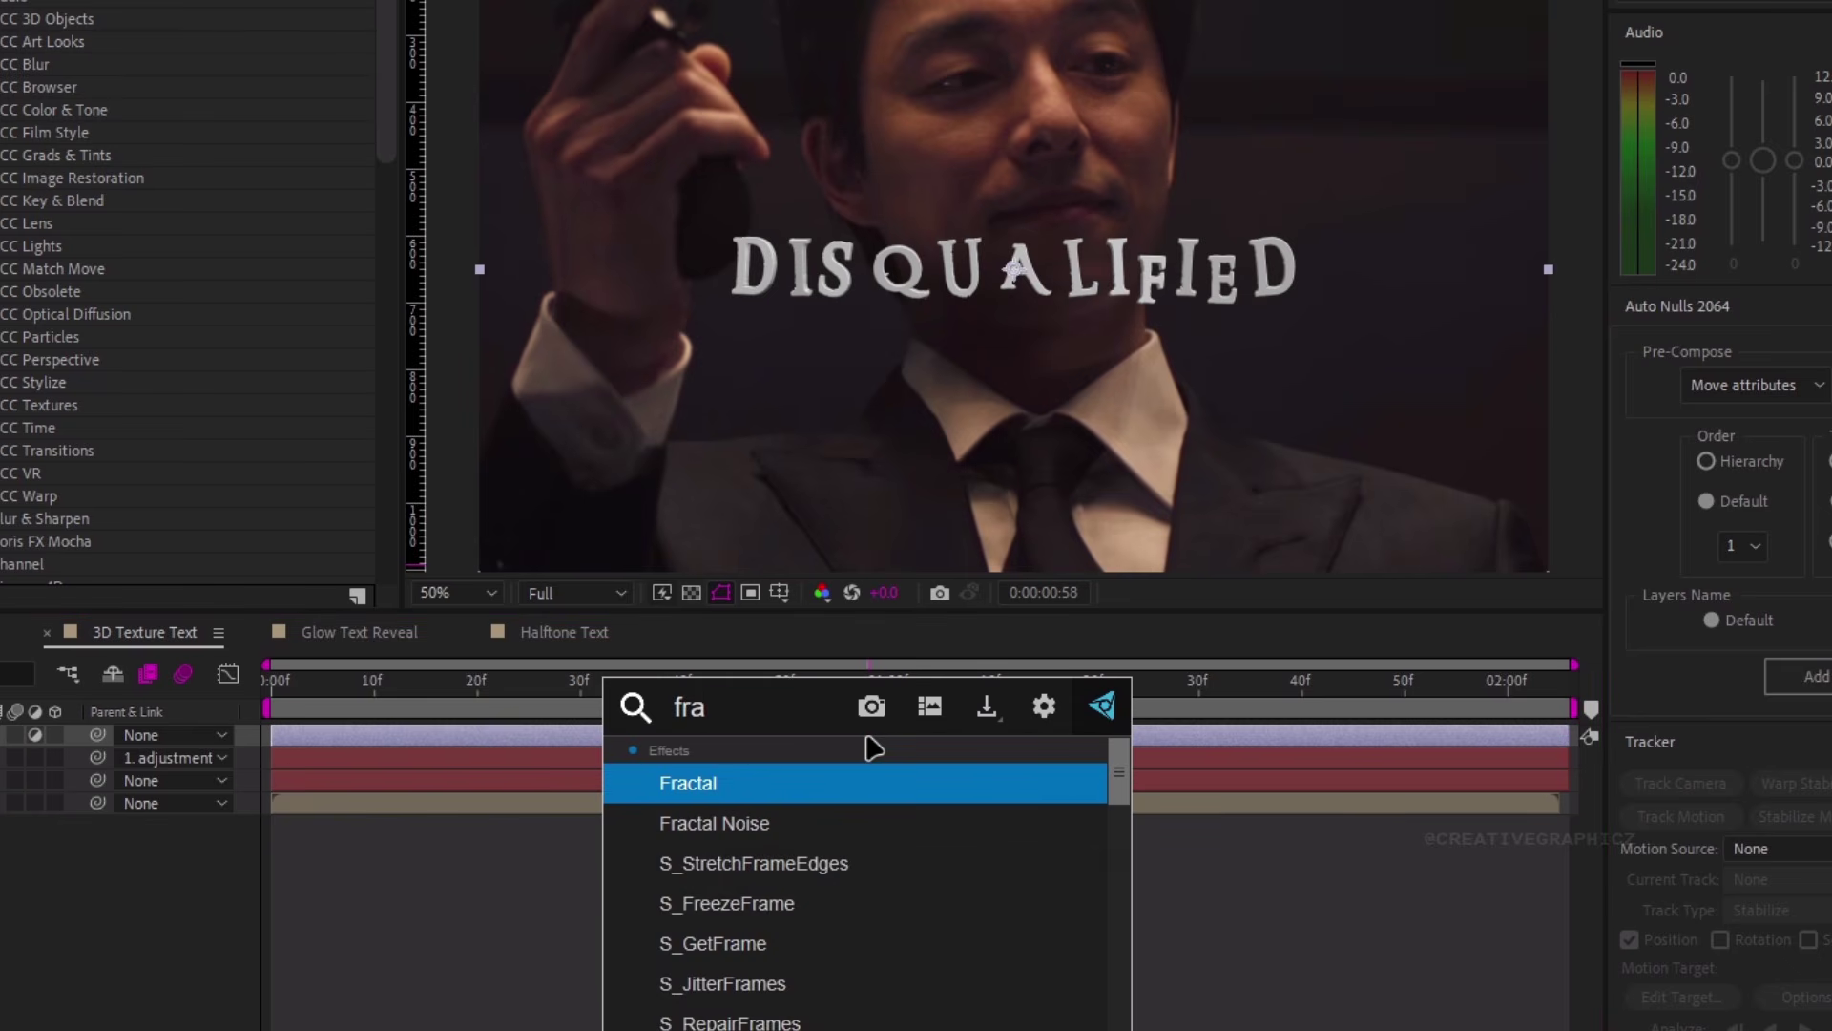
{"action": "type", "text": "c"}
{"action": "key", "text": "Return"}
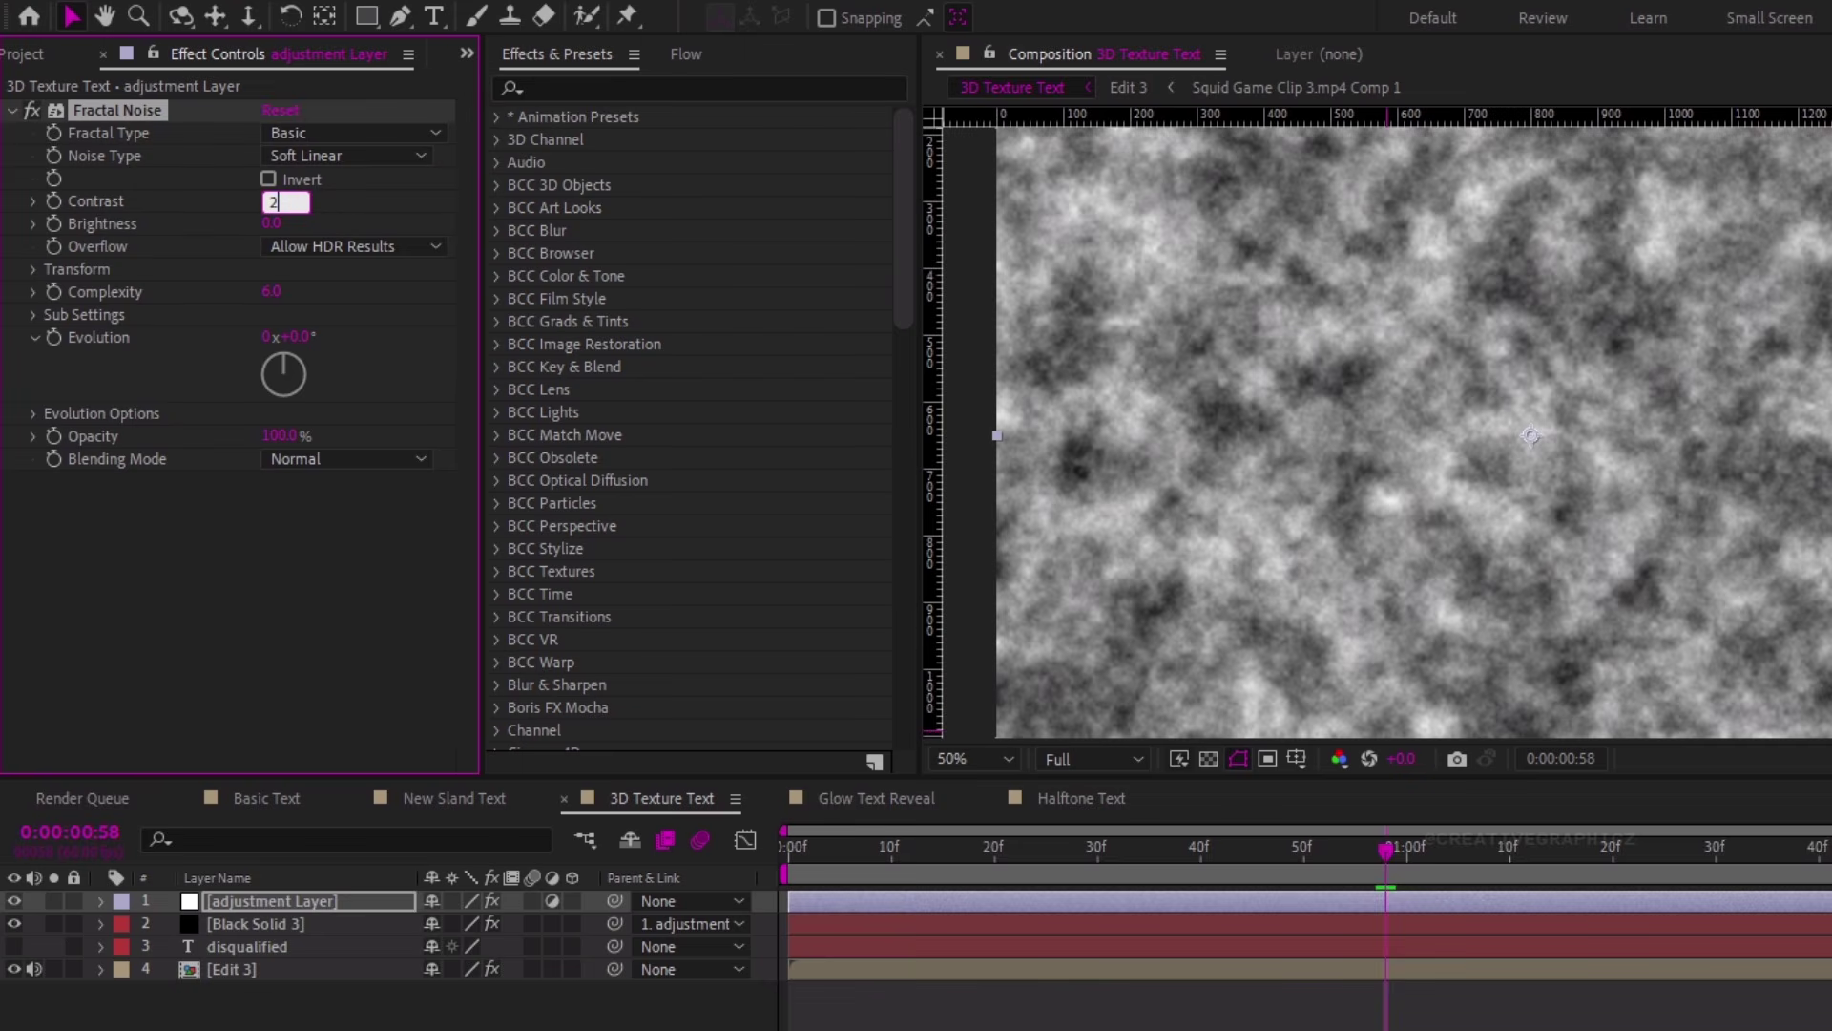
{"action": "key", "text": "Return"}
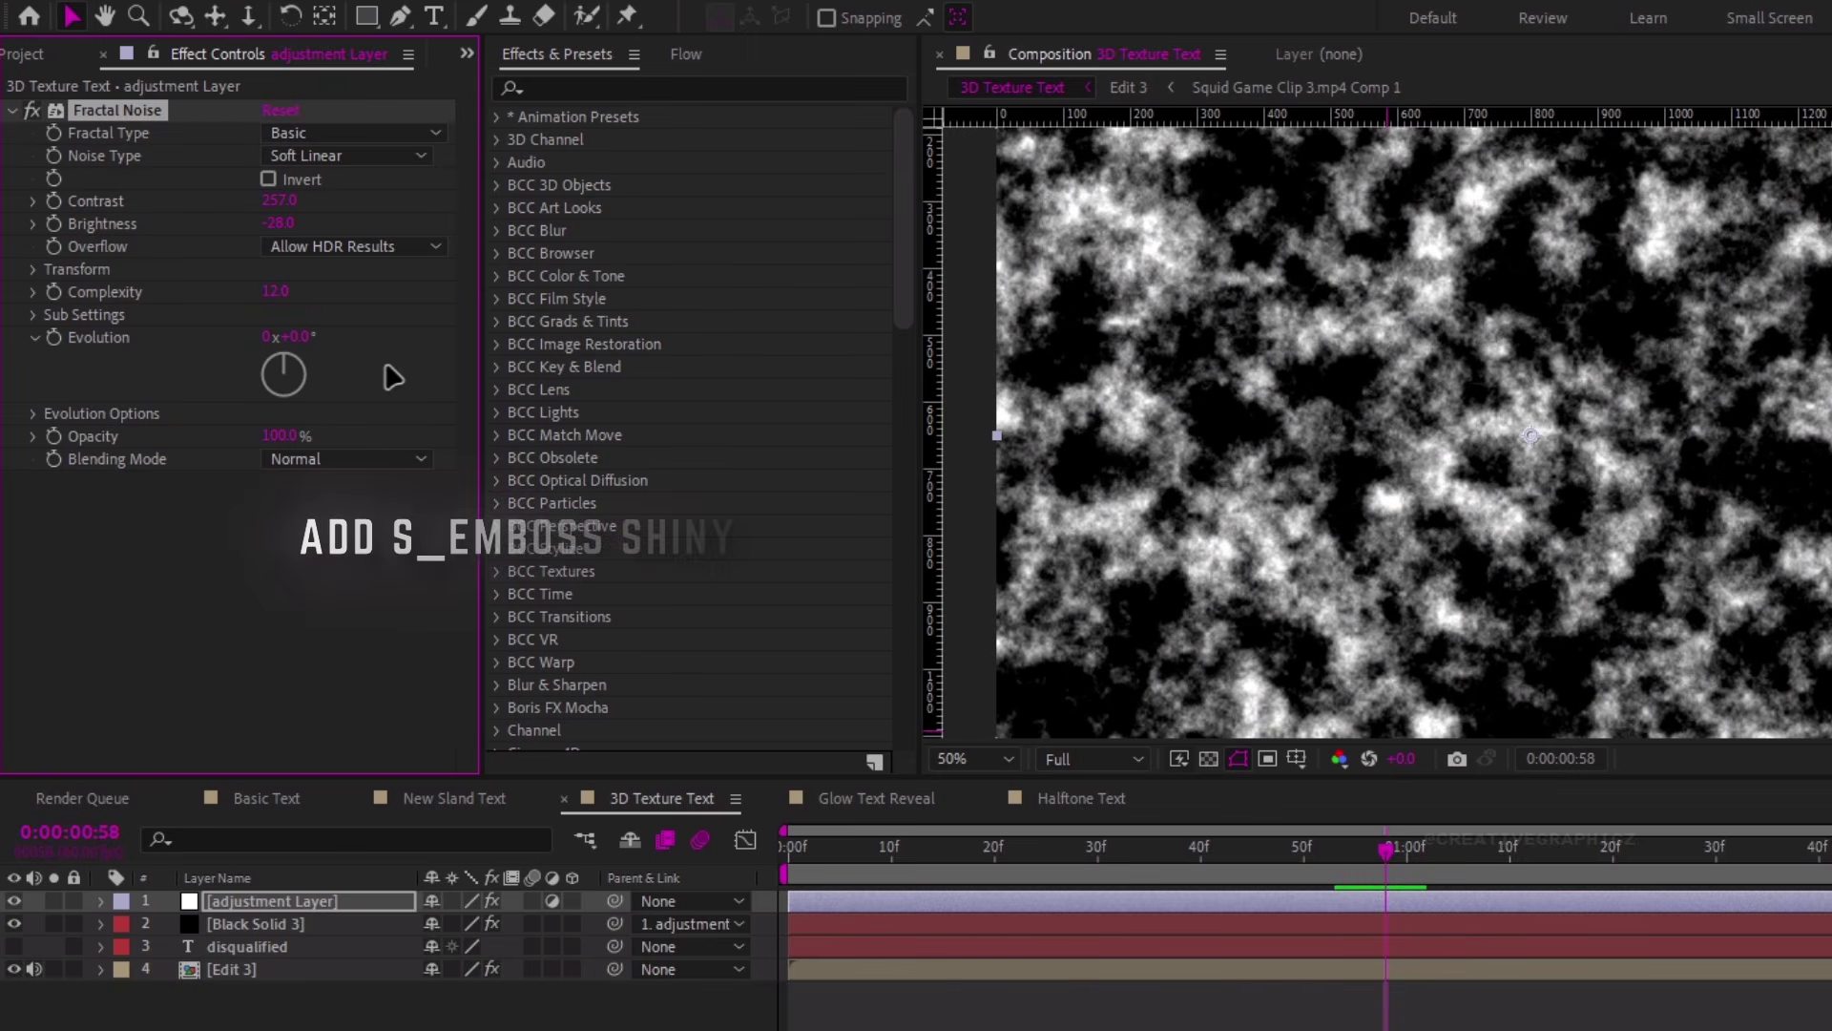
Add the S_EmbossShiny effect to the adjustment layer and set its Light Dir XY to 270, 325
{"action": "key", "text": "ctrl+space"}
{"action": "type", "text": "emb"}
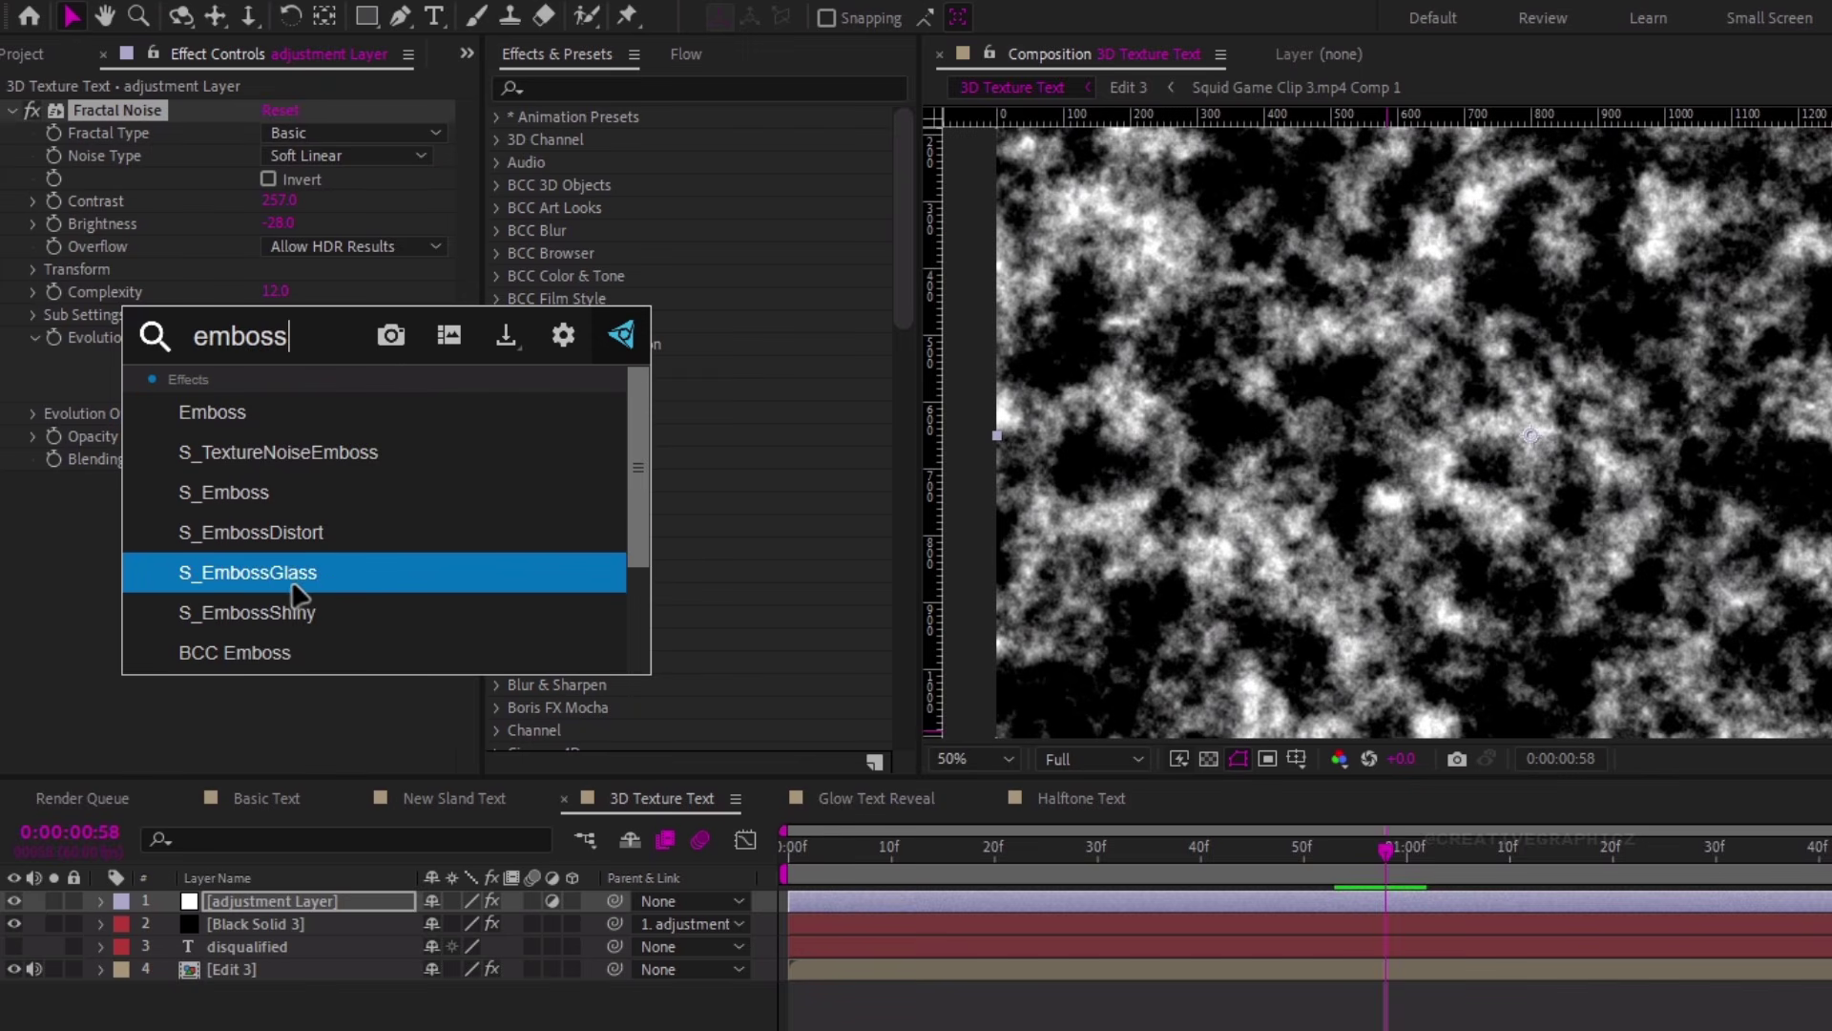
{"action": "left_click", "coordinate": [308, 611]}
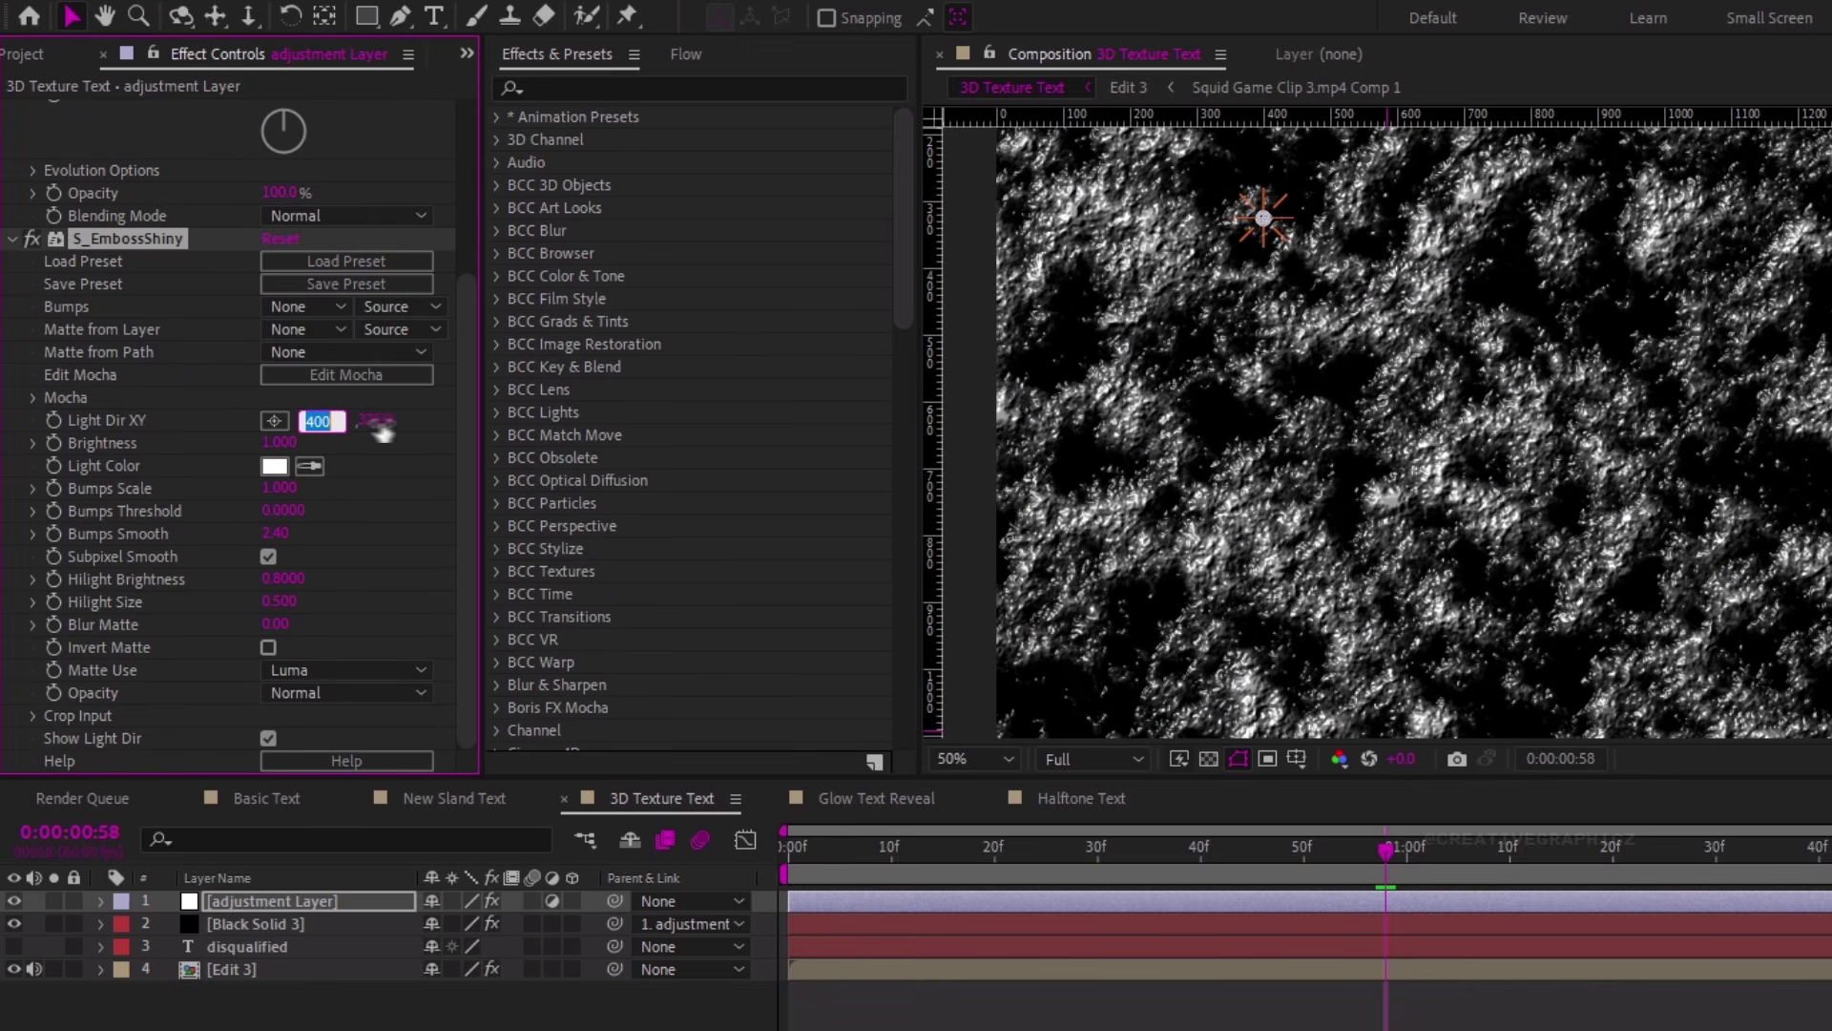
{"action": "left_click", "coordinate": [372, 422]}
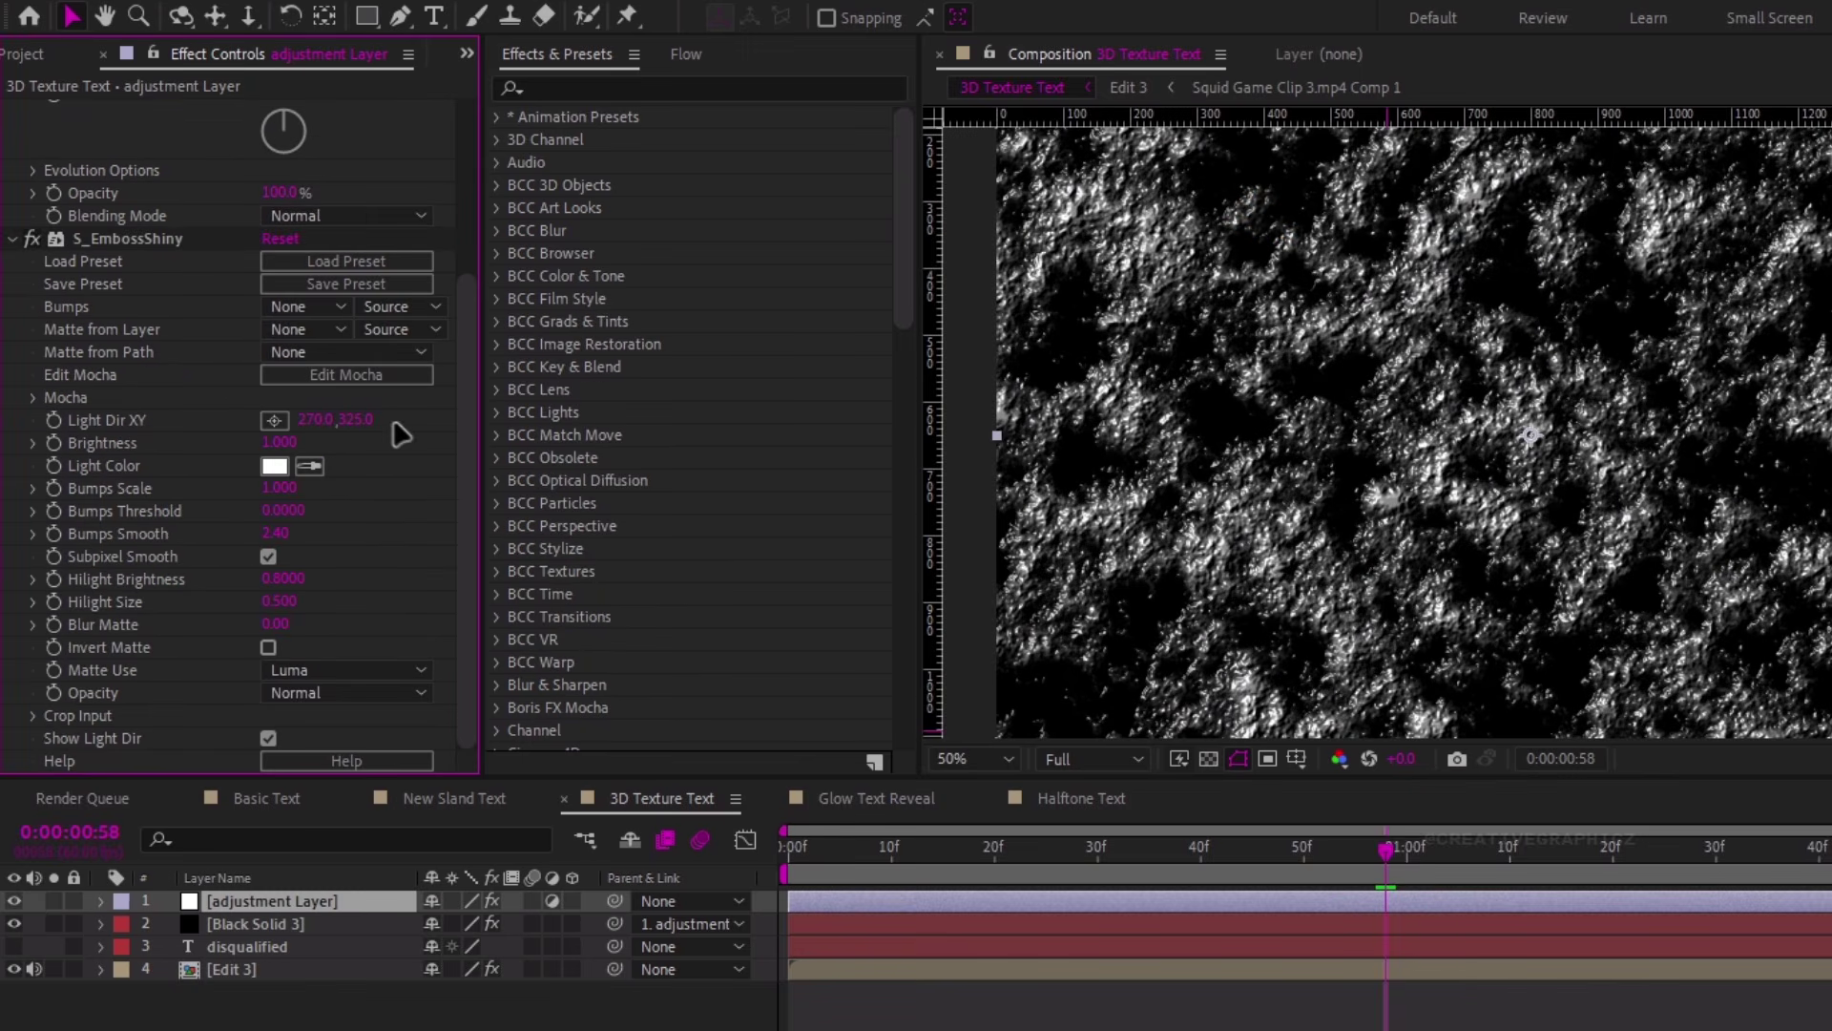
Set S_EmbossShiny's Light Dir XY to 270, 270, Brightness to 1.5, Bumps Scale to 2 and Bumps Smooth to 0
{"action": "type", "text": "270"}
{"action": "key", "text": "Return"}
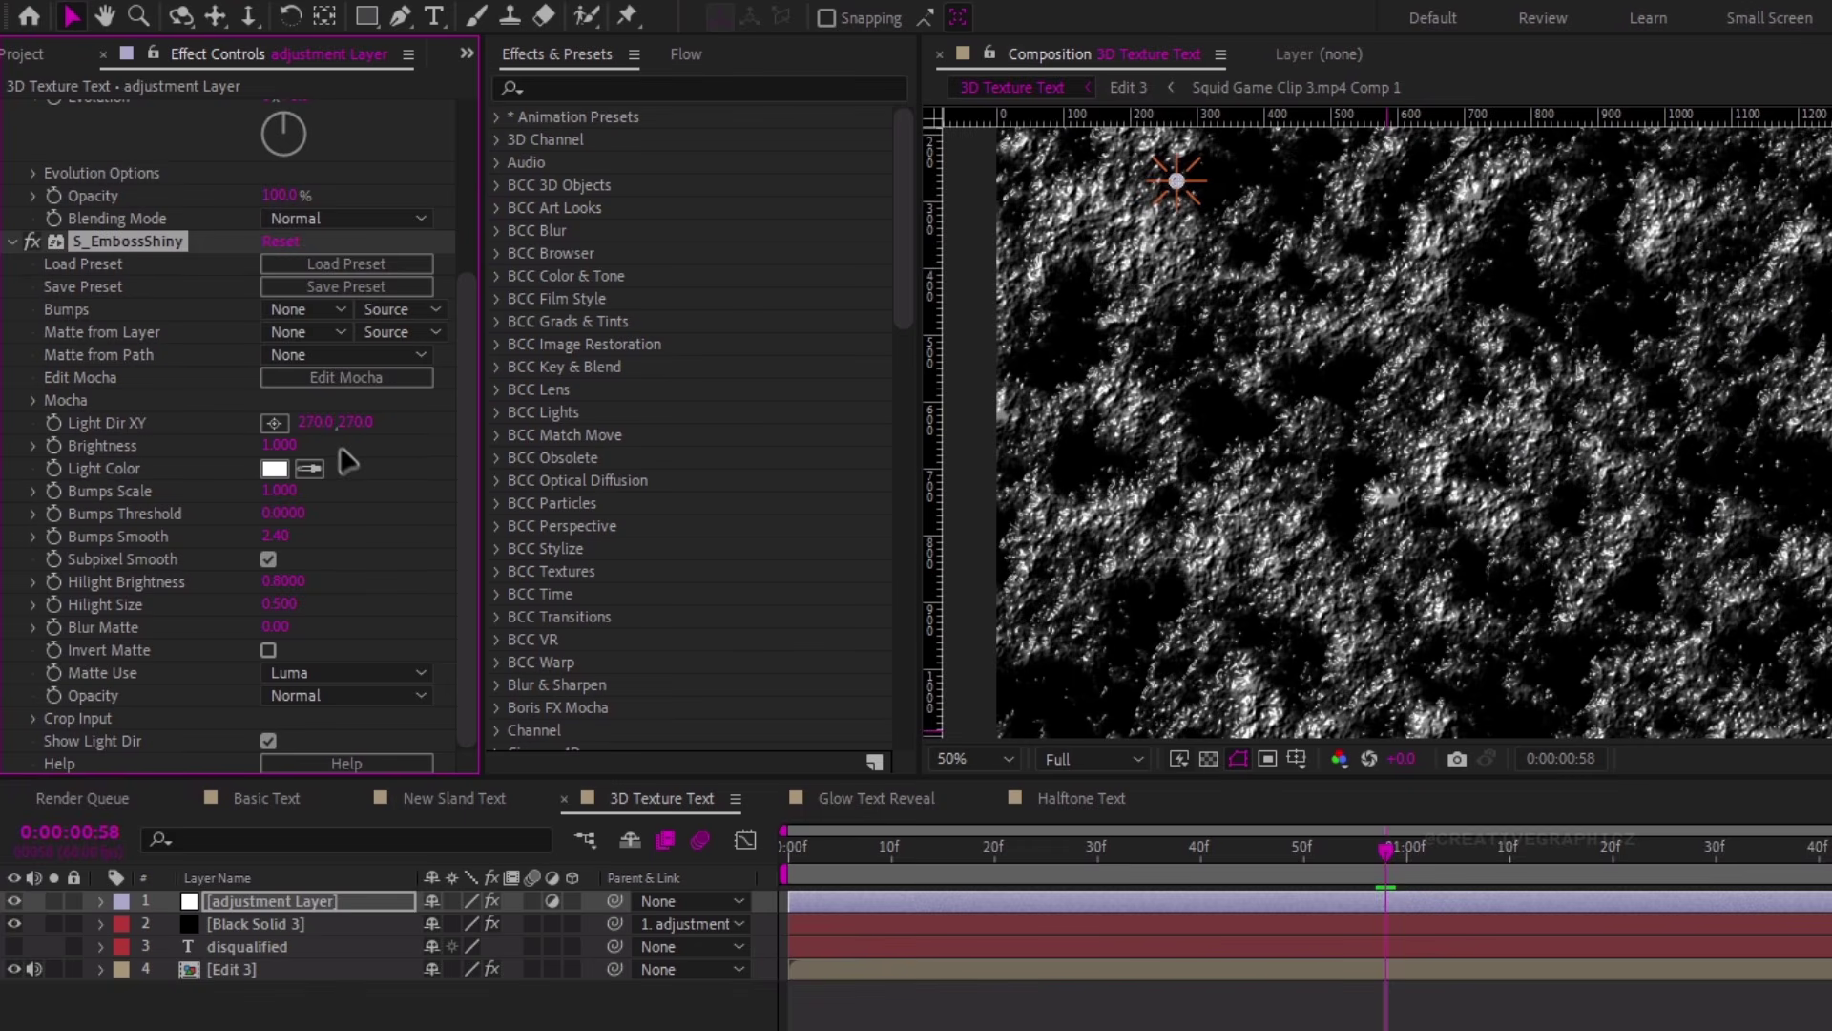
{"action": "type", "text": "1.5"}
{"action": "key", "text": "Return"}
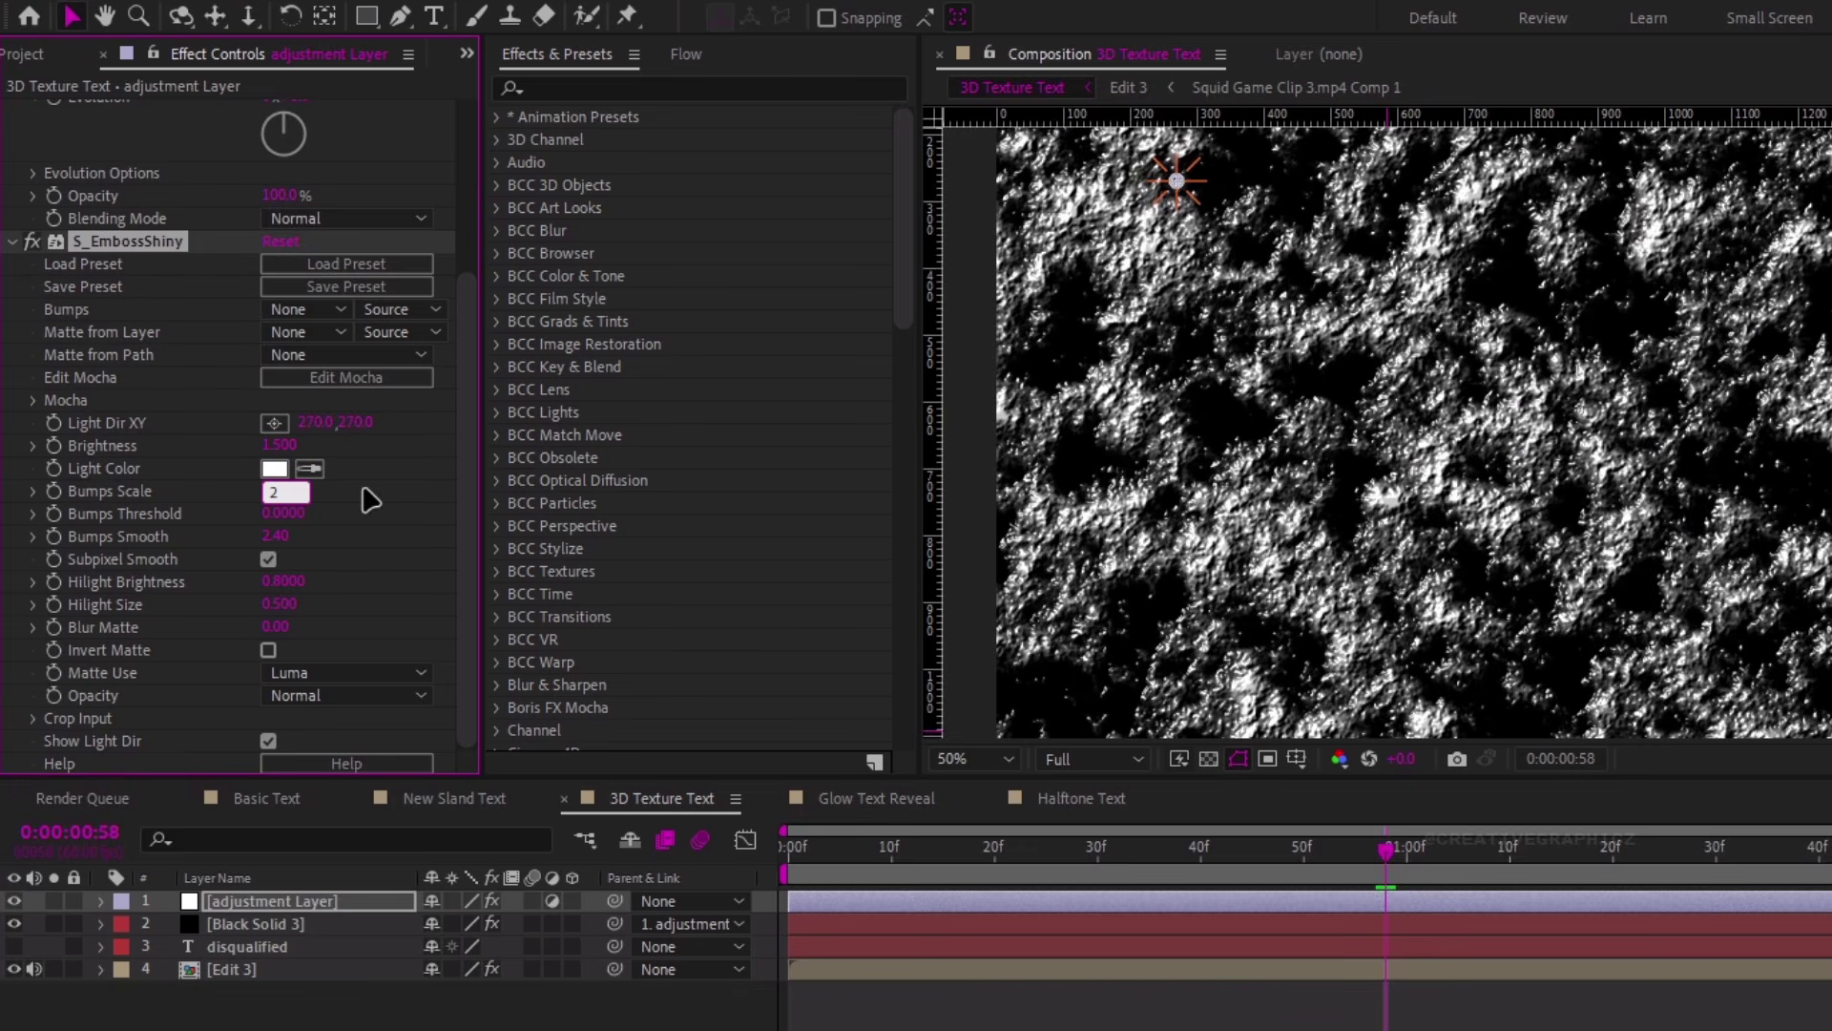
{"action": "type", "text": "2"}
{"action": "key", "text": "Return"}
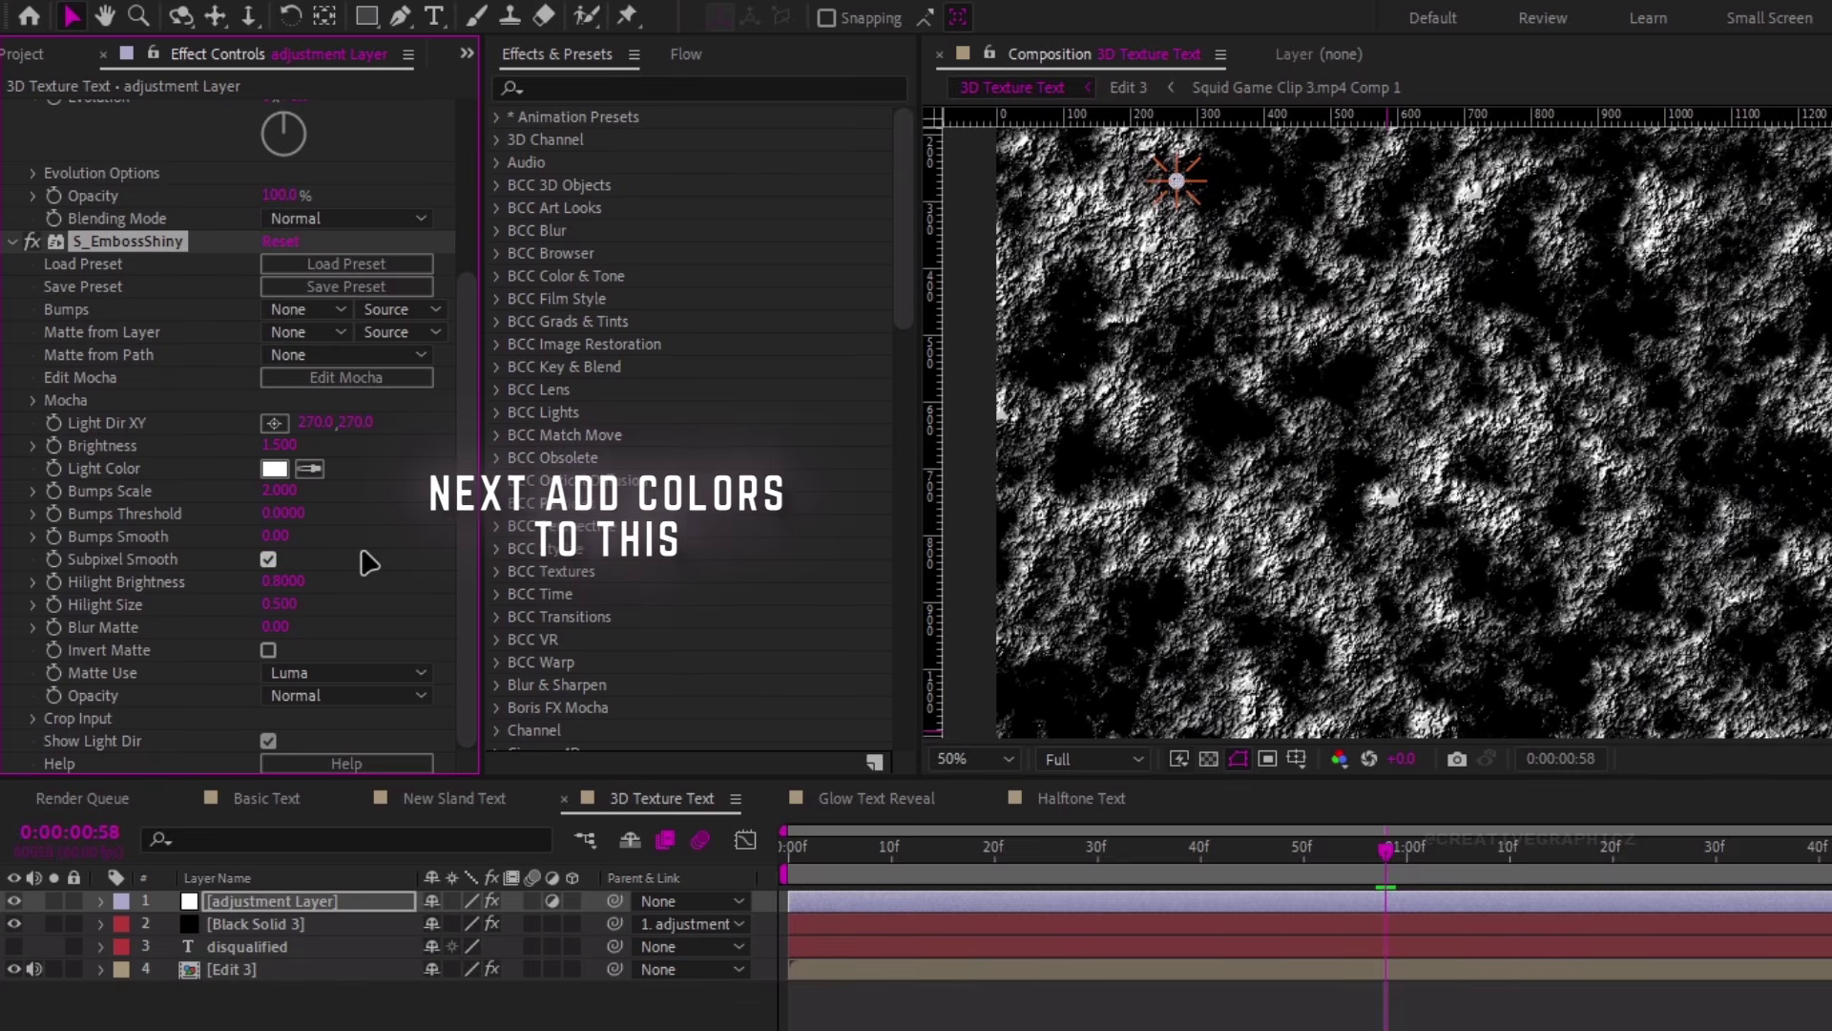
Add the CC Toner effect to the adjustment layer and set its Midtones color to dark red 910000
{"action": "key", "text": "ctrl+space"}
{"action": "type", "text": "cc t"}
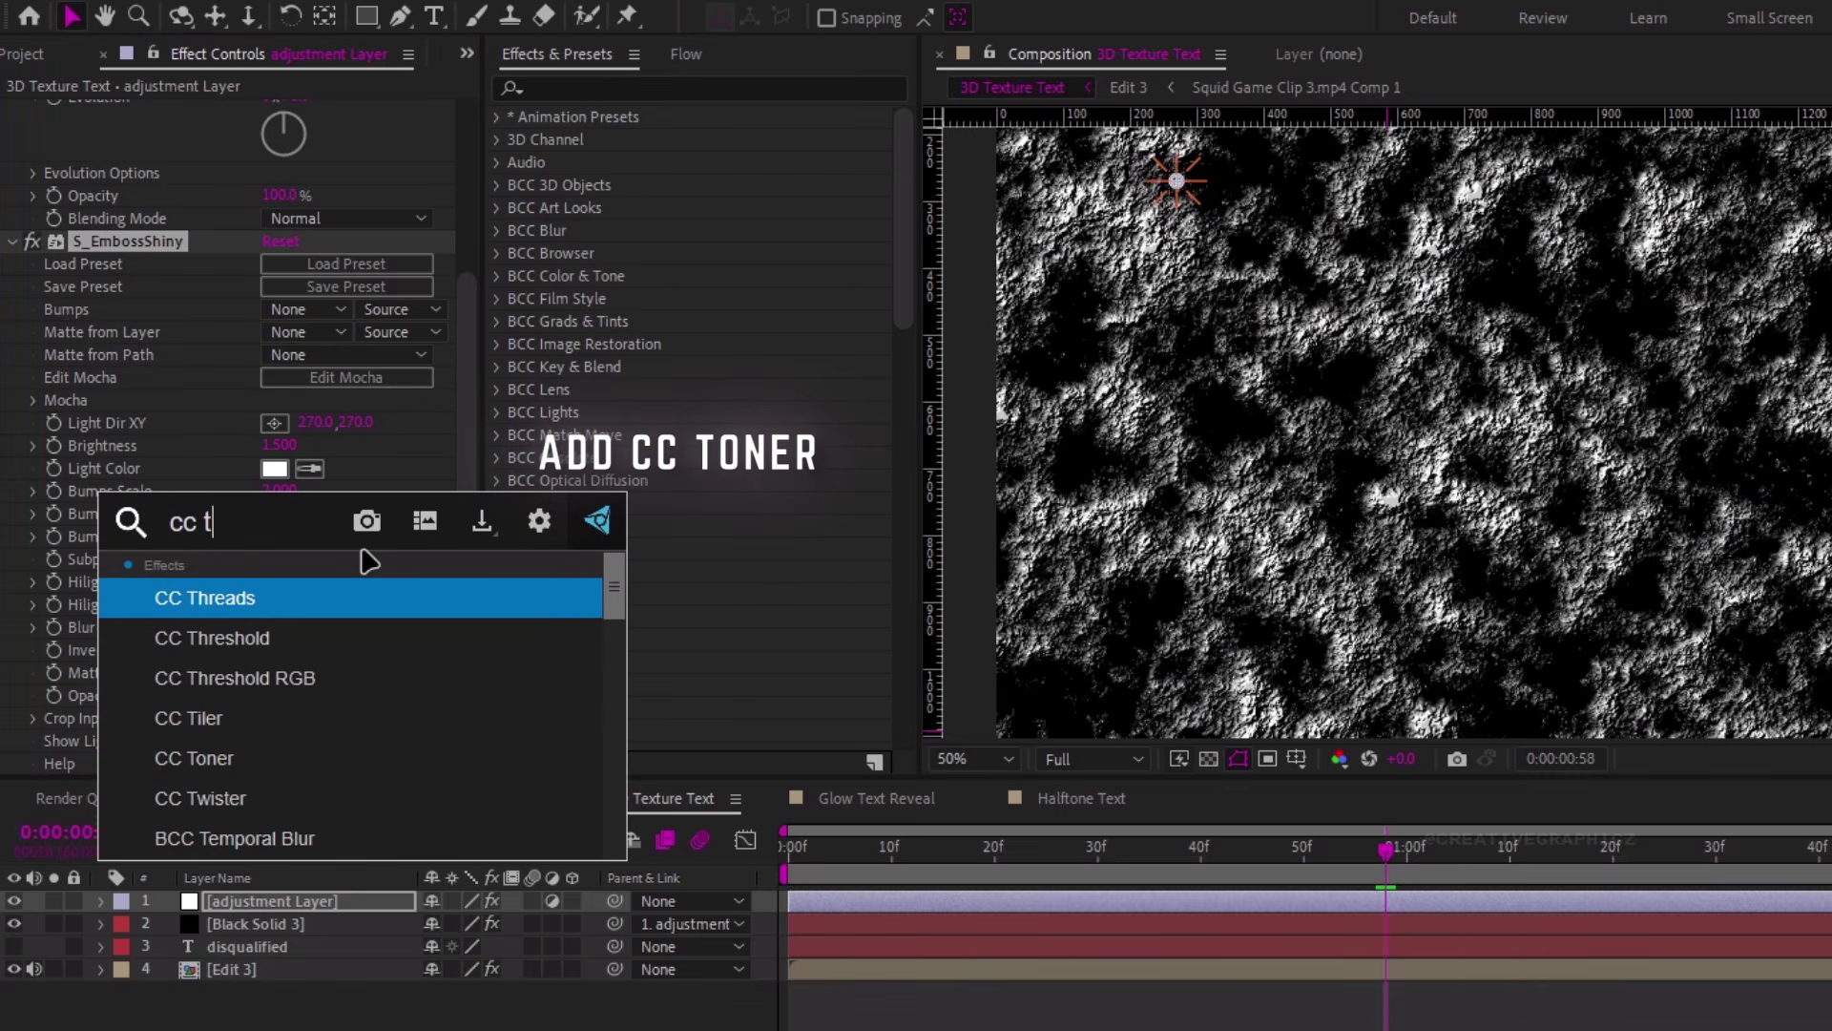
{"action": "left_click", "coordinate": [326, 756]}
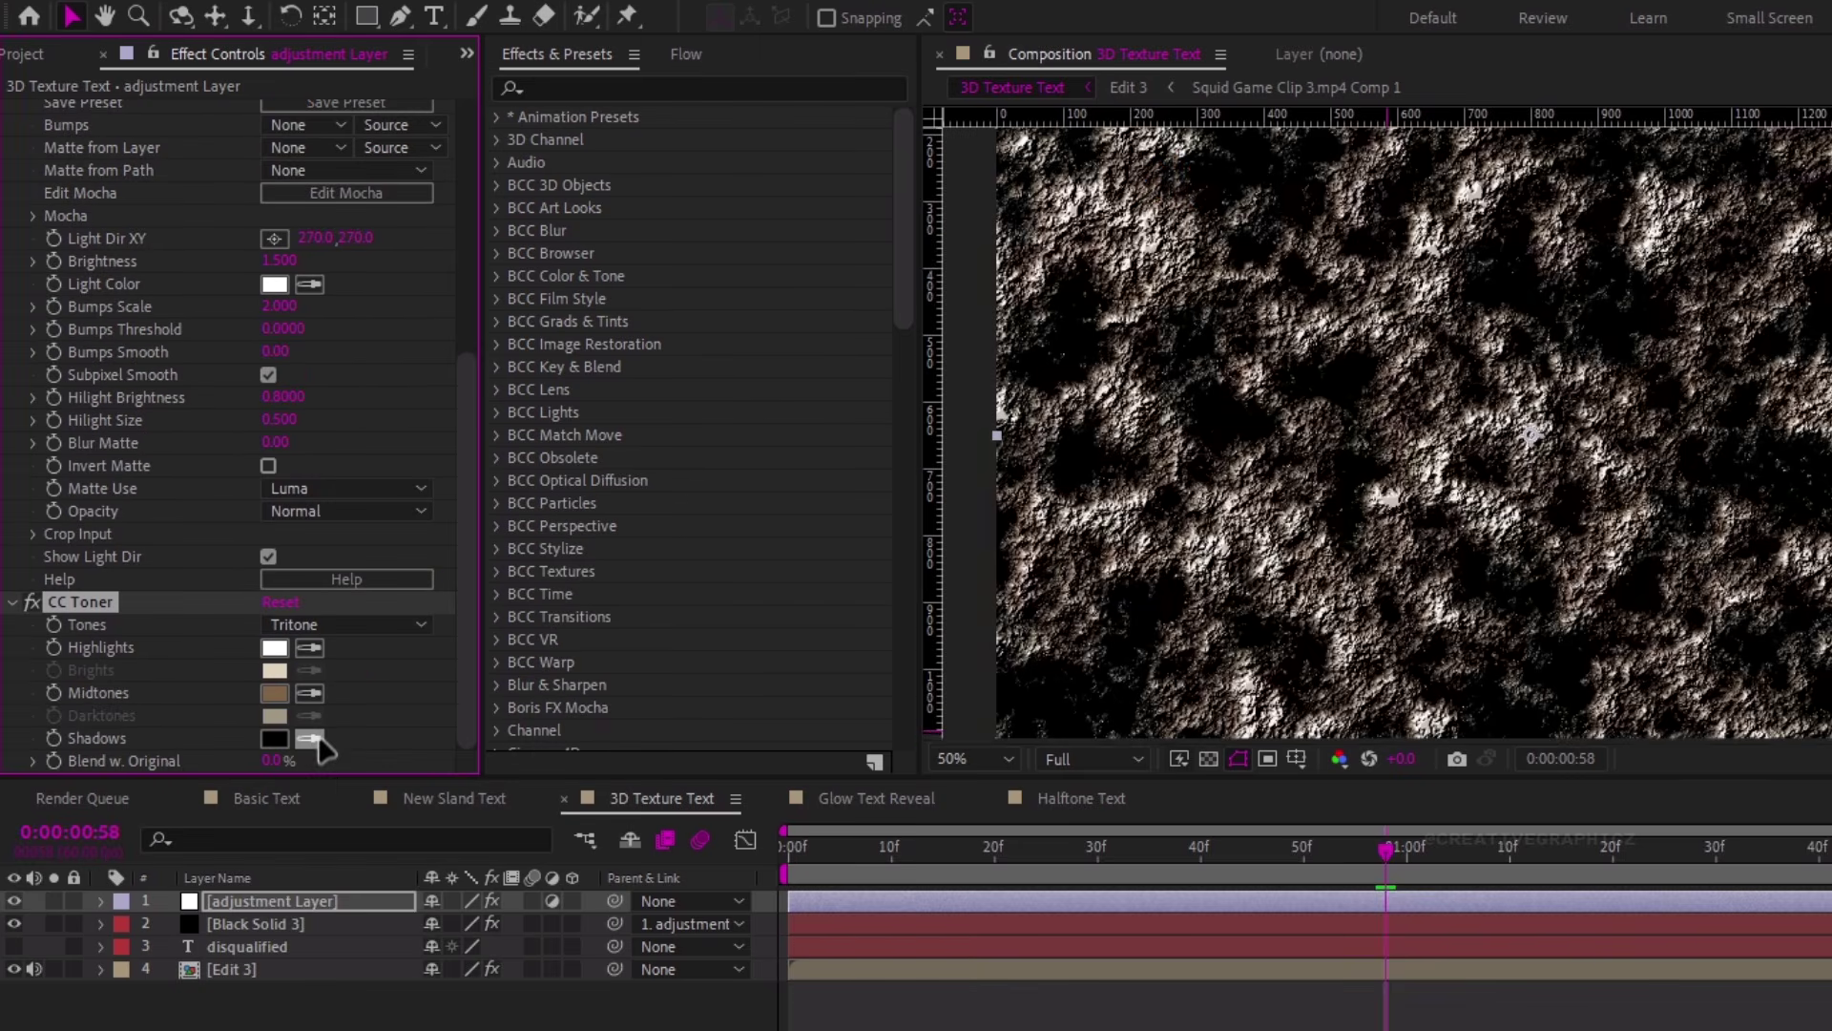
{"action": "left_click", "coordinate": [274, 694]}
{"action": "type", "text": "760000"}
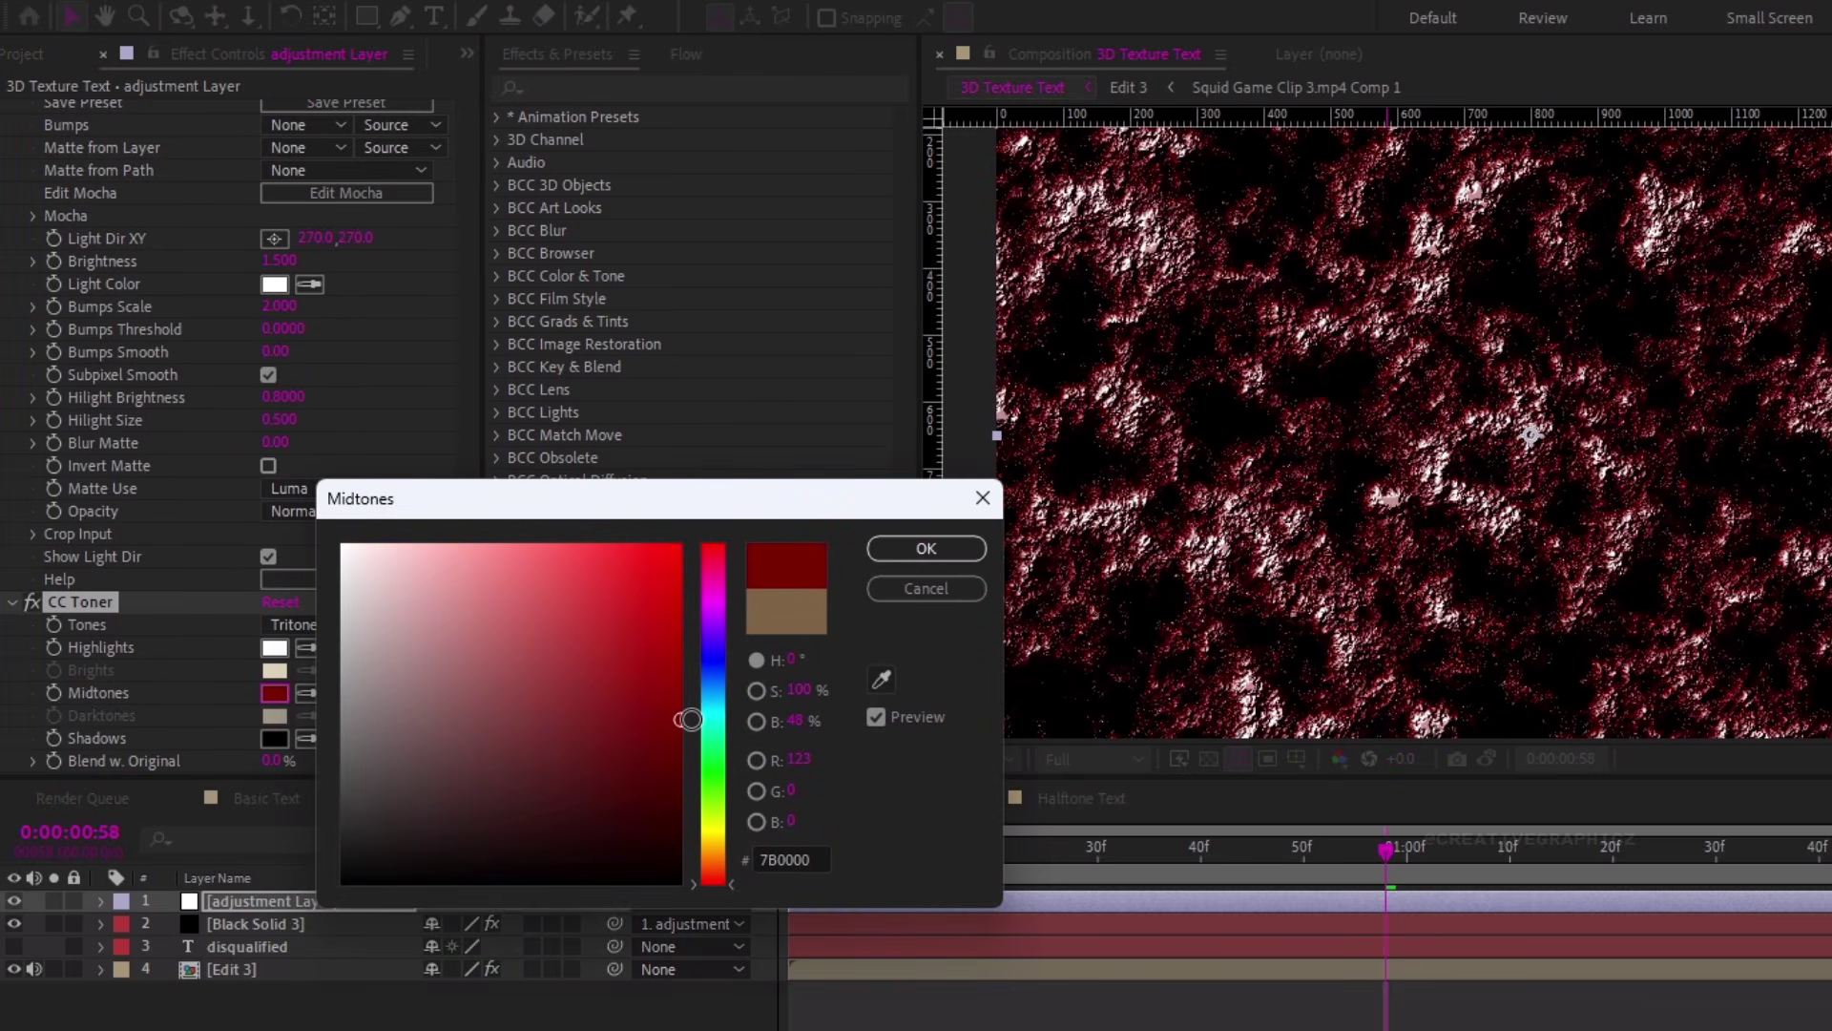
{"action": "left_click", "coordinate": [925, 548]}
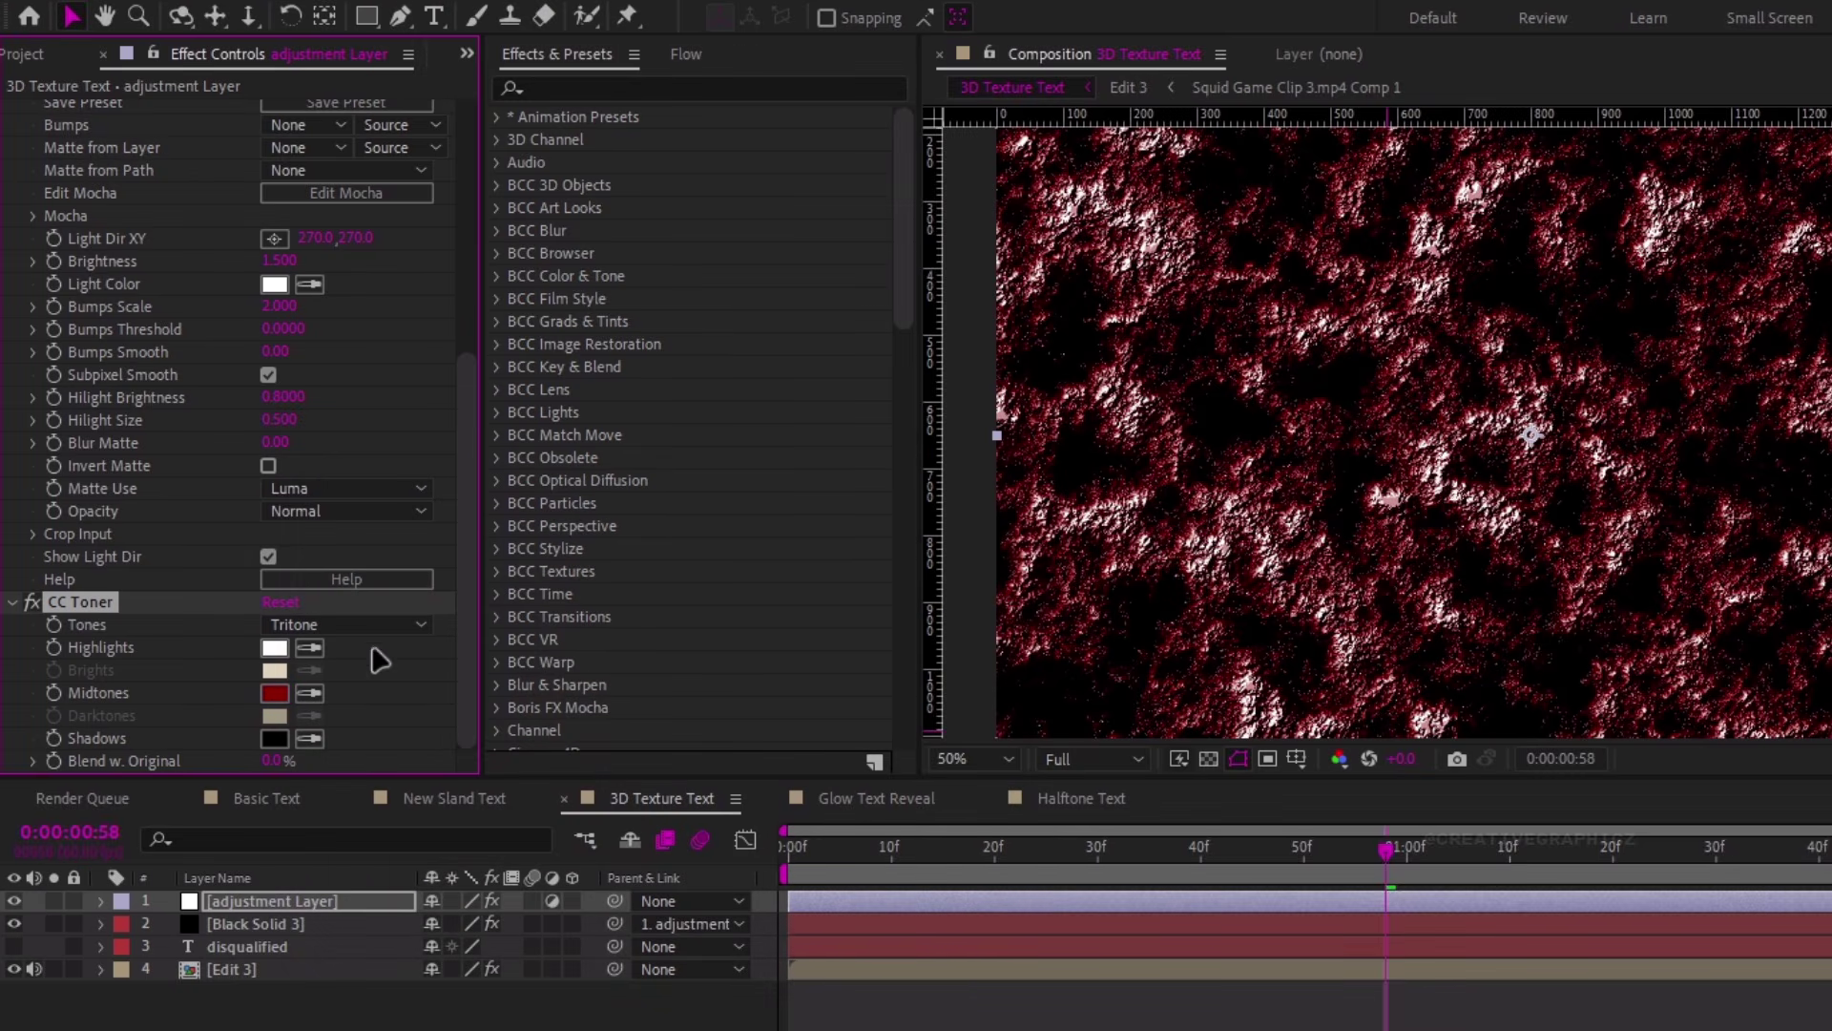
{"action": "left_click", "coordinate": [276, 695]}
{"action": "left_click", "coordinate": [687, 679]}
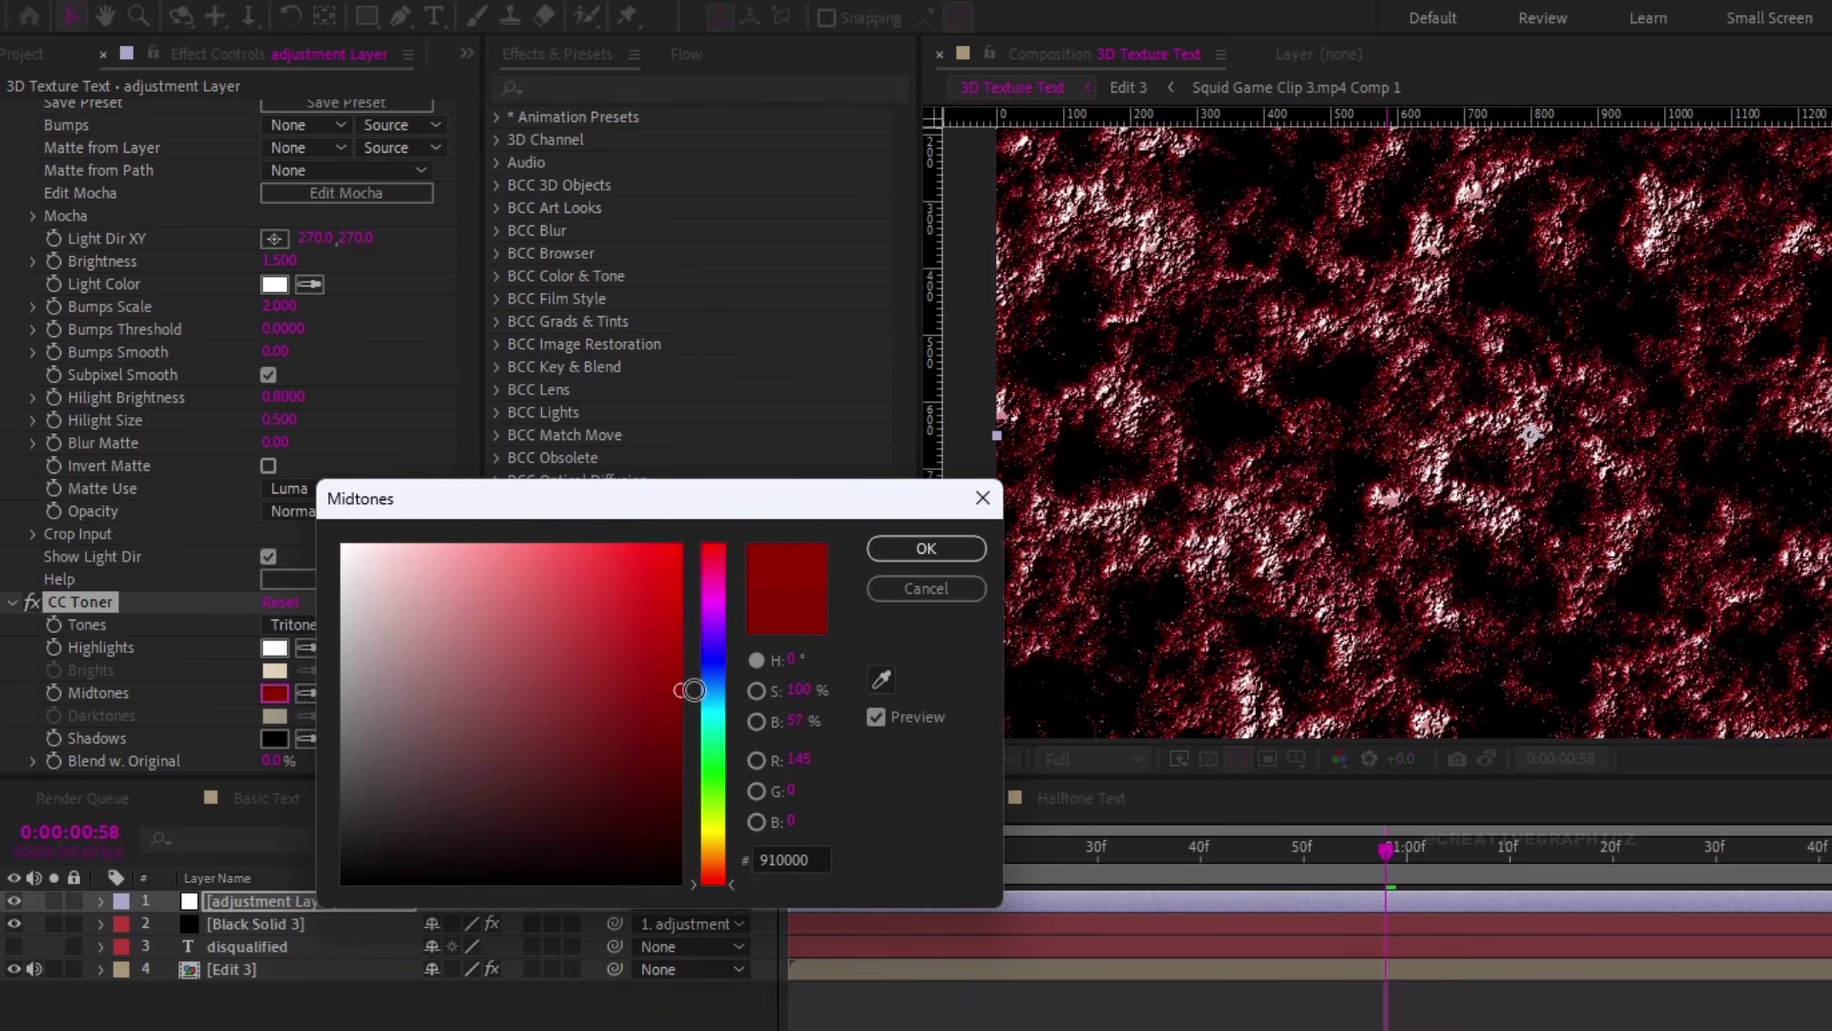
{"action": "left_click", "coordinate": [926, 548]}
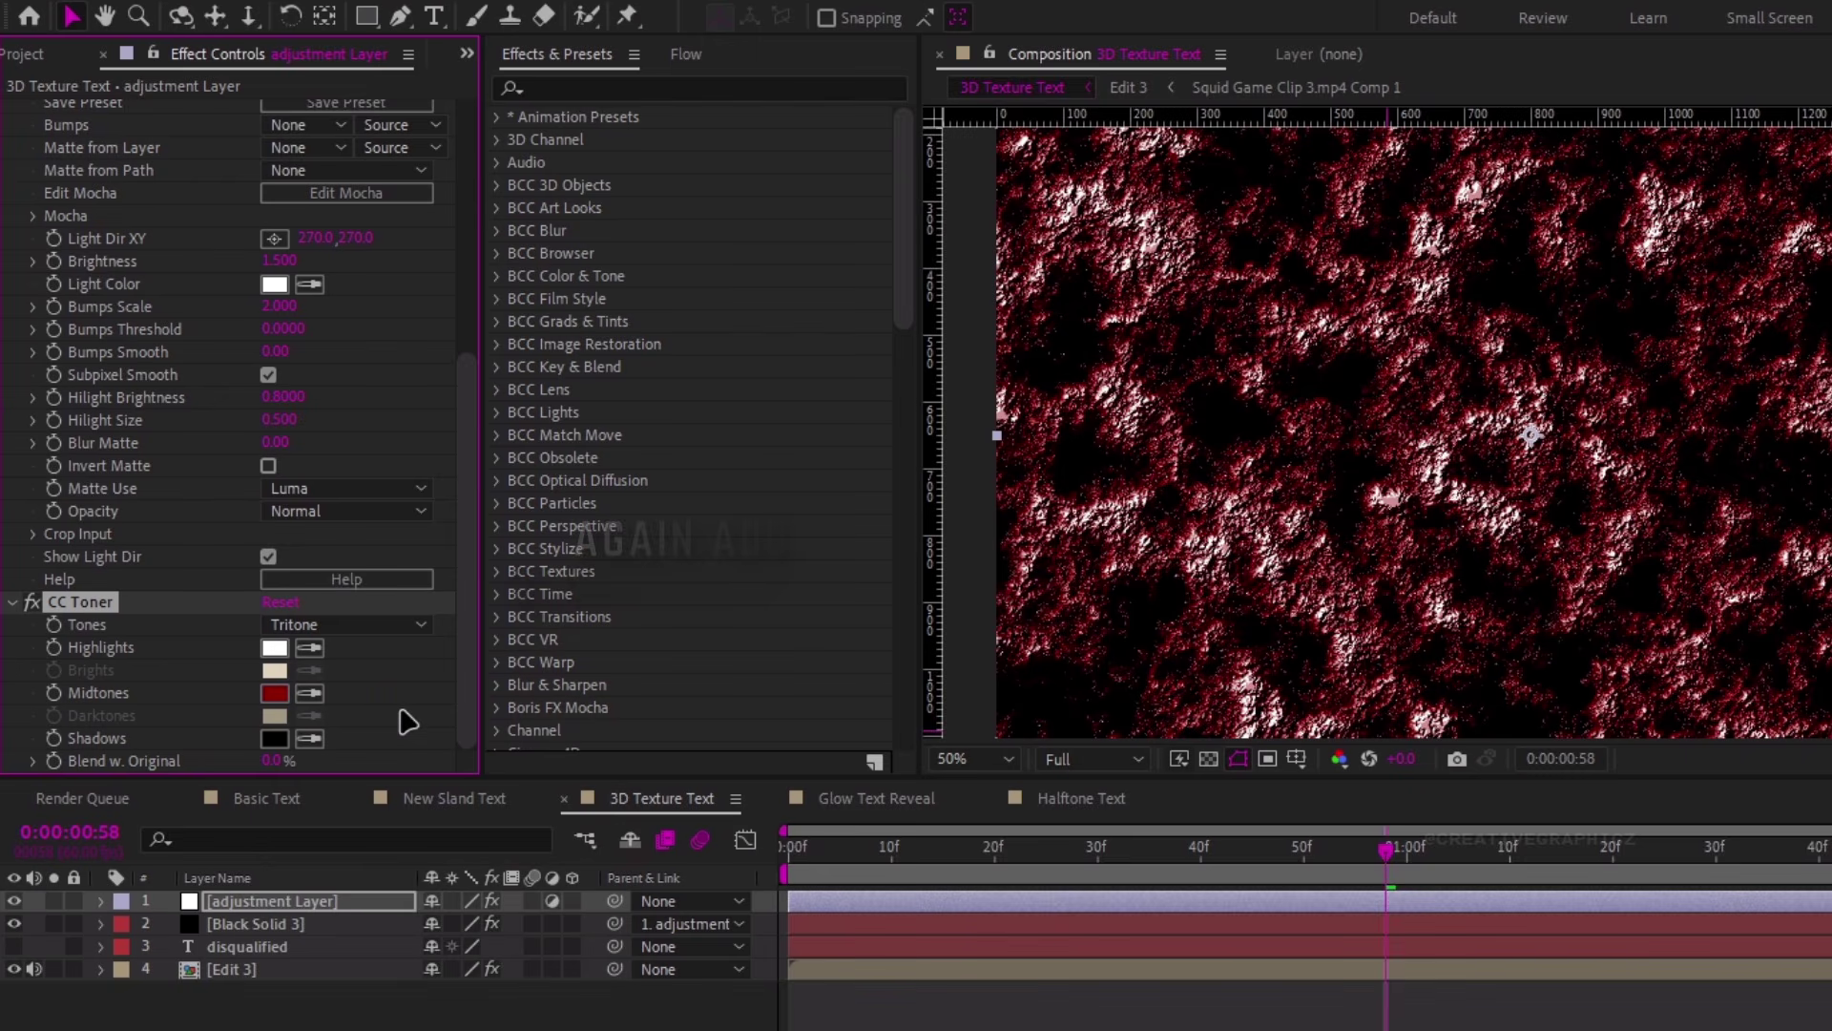
Add a second S_EmbossShiny effect below CC Toner on the adjustment layer
{"action": "key", "text": "ctrl+space"}
{"action": "type", "text": "embo"}
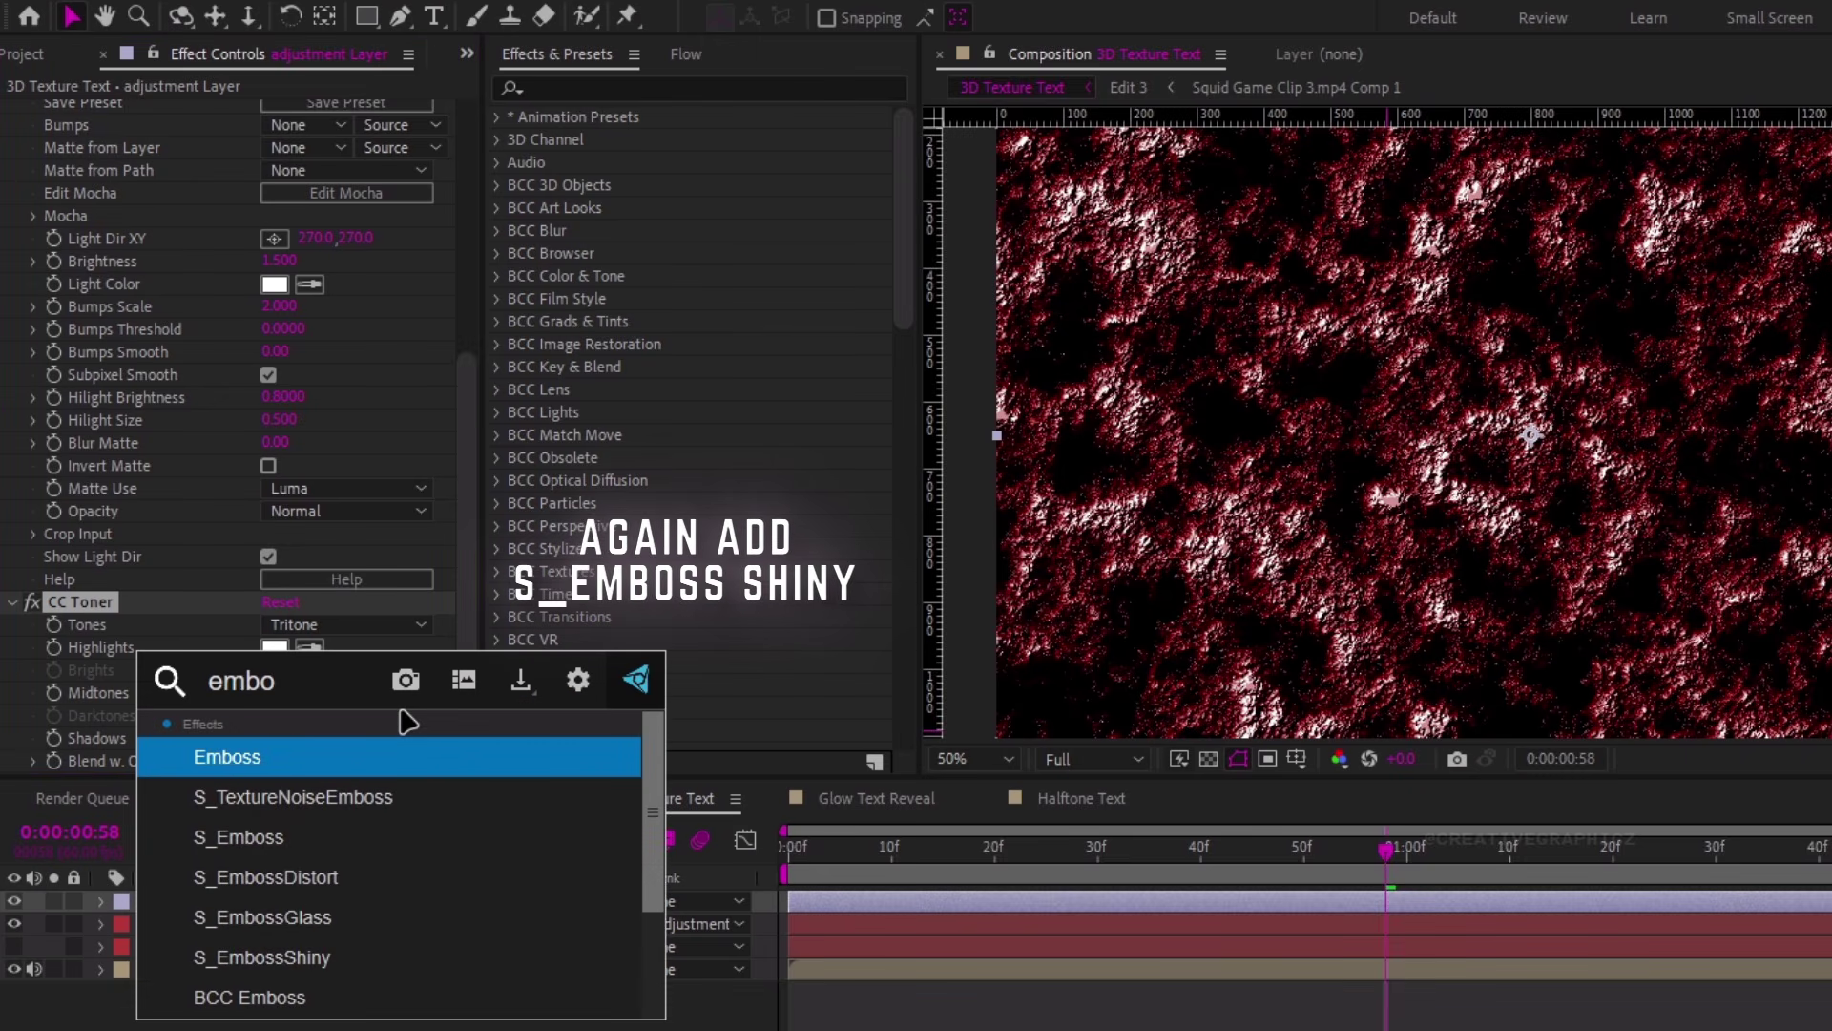
{"action": "type", "text": "ss"}
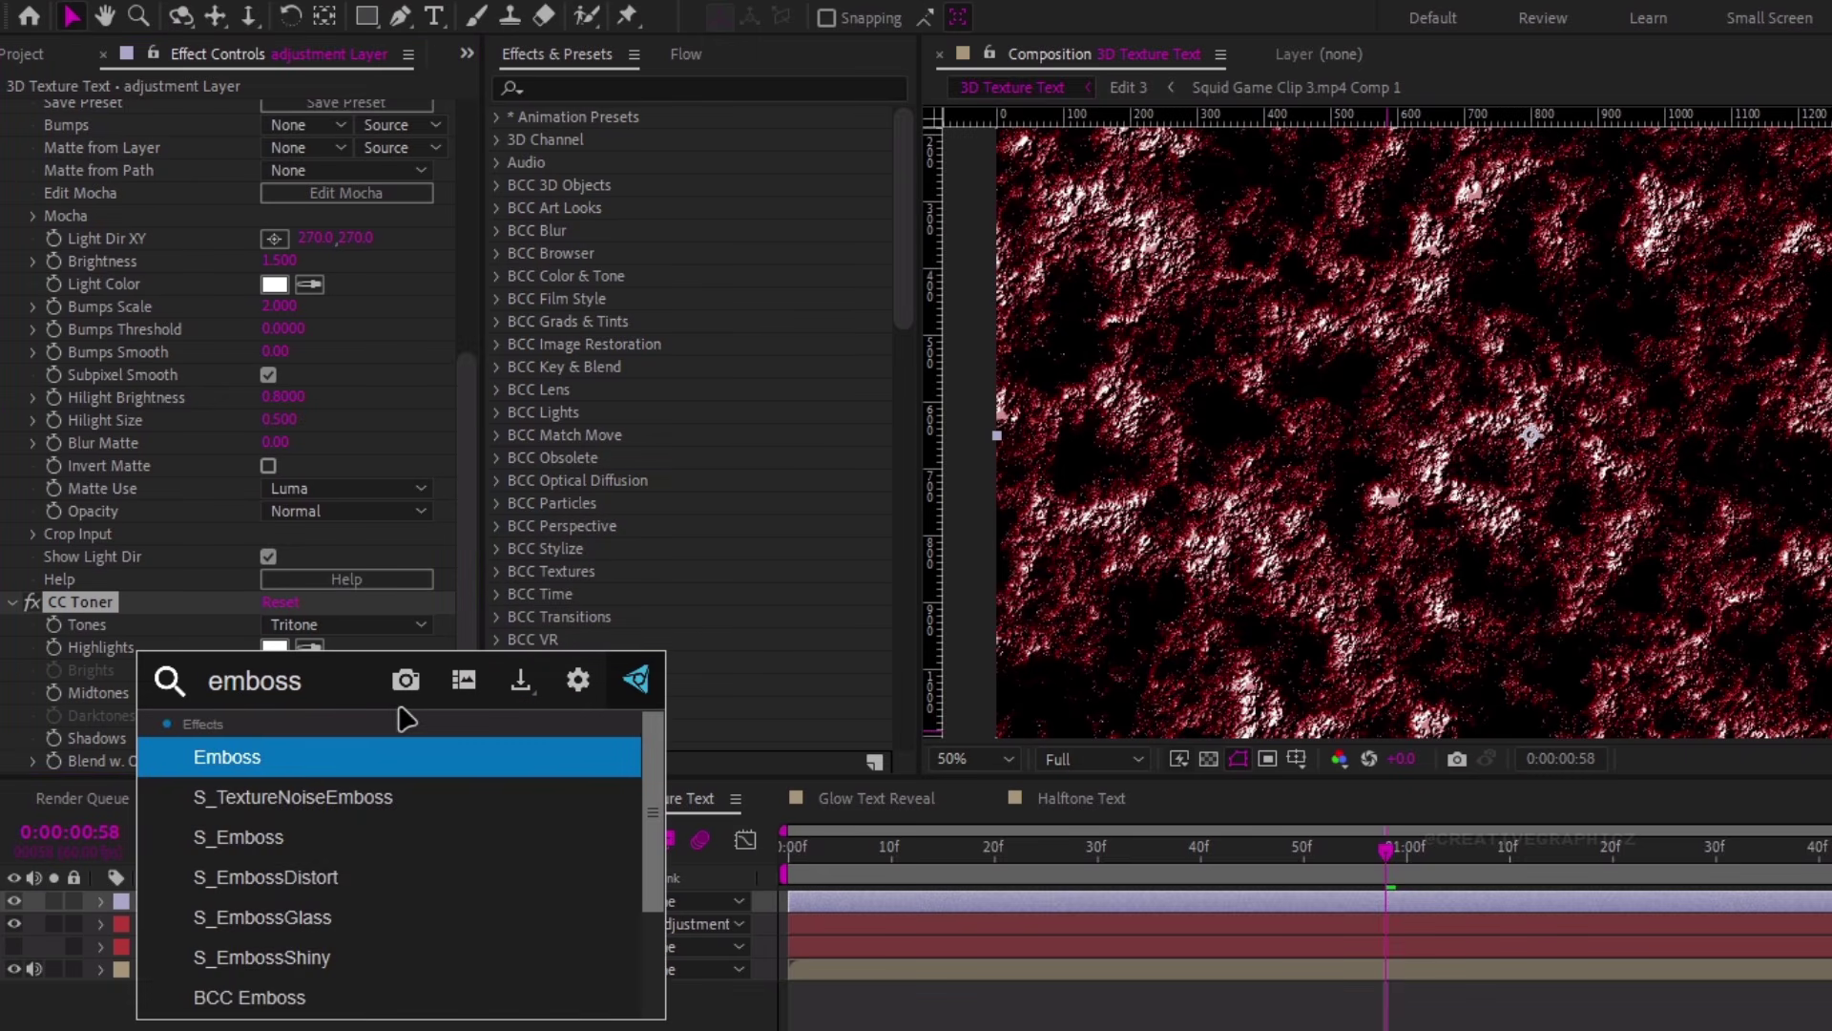
{"action": "type", "text": "sh"}
{"action": "key", "text": "Return"}
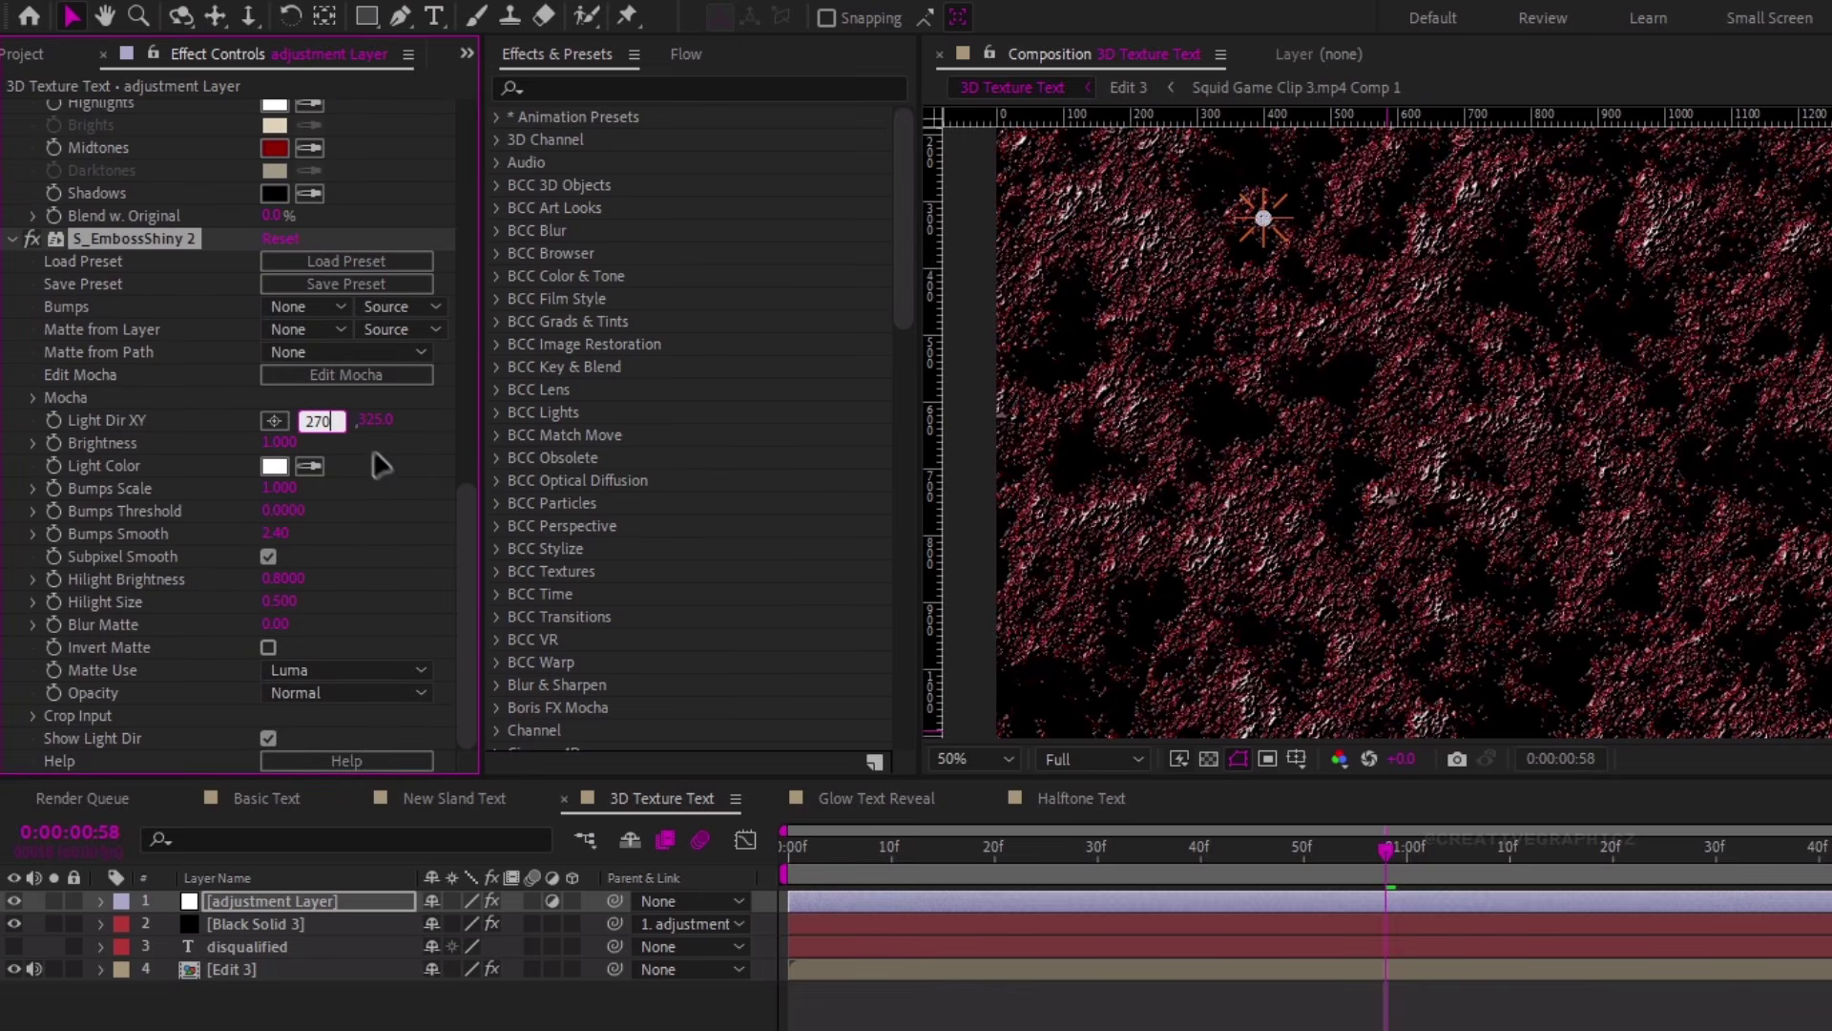
Set the second S_EmbossShiny's Light Dir XY to 270, 270, Brightness to 2.5 and Bumps Smooth to 0.44
{"action": "left_click", "coordinate": [372, 421]}
{"action": "type", "text": "270"}
{"action": "key", "text": "Return"}
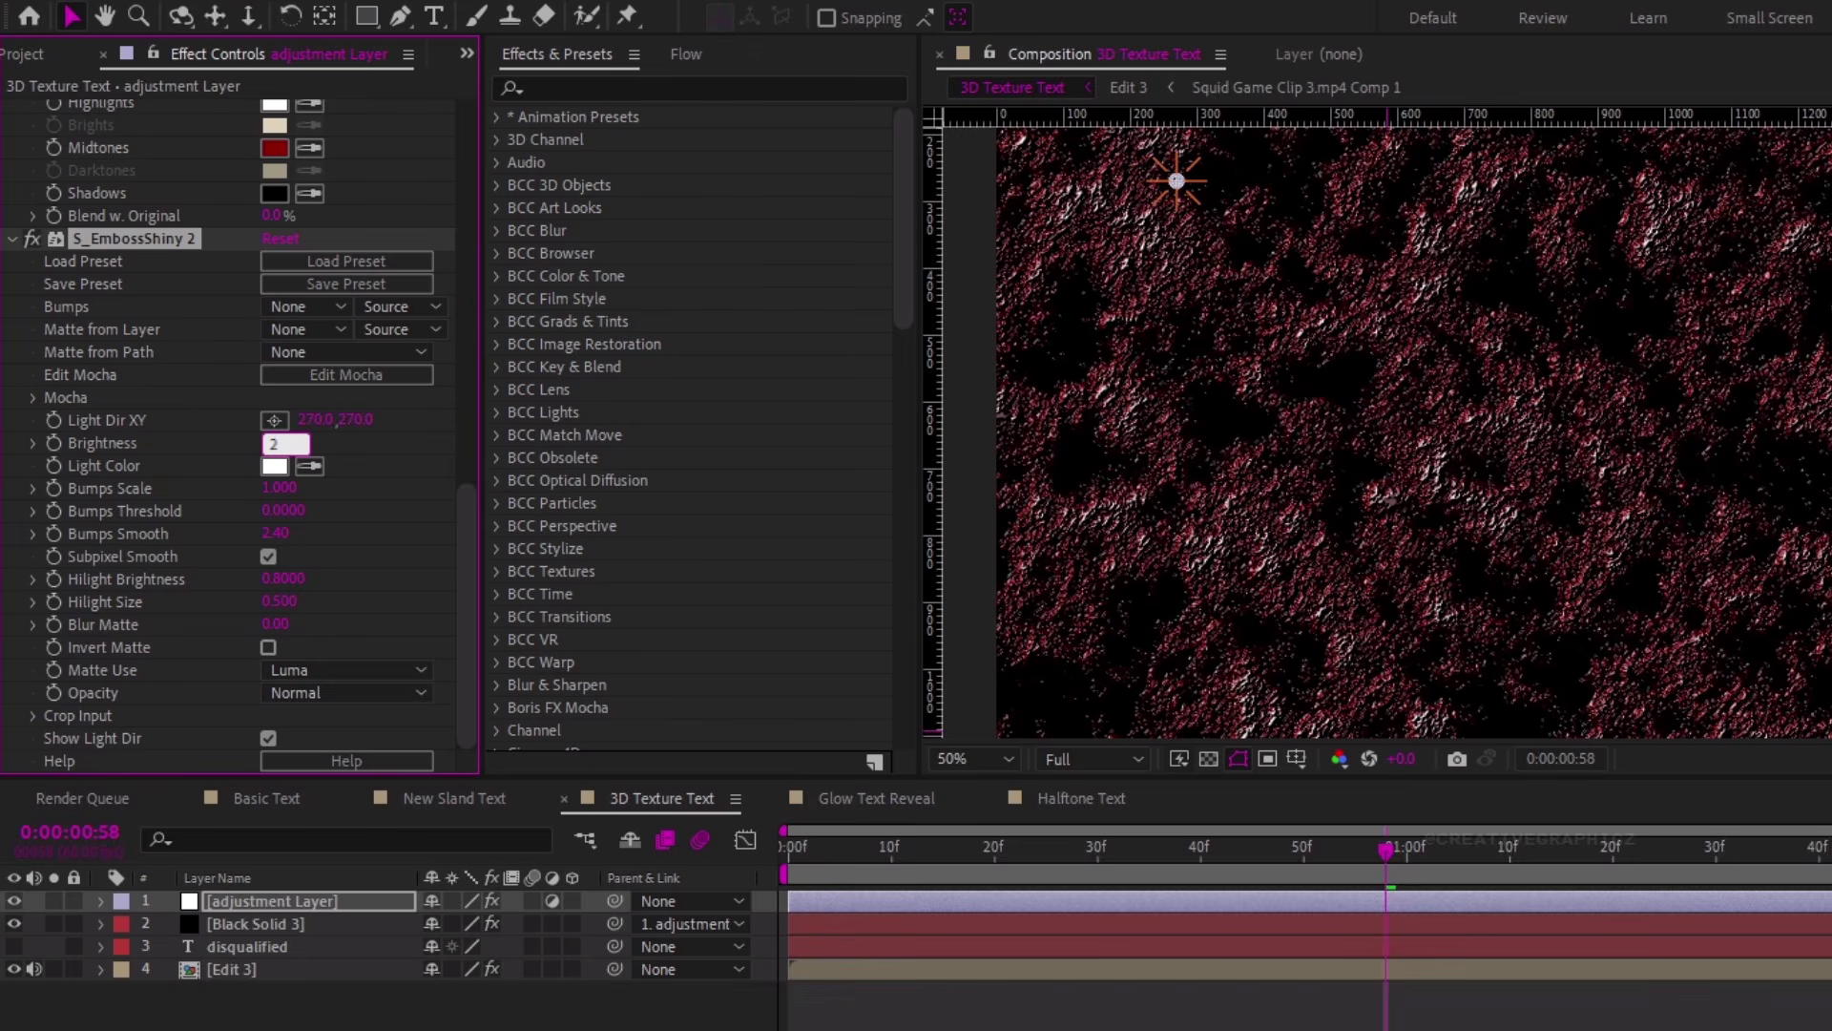
{"action": "key", "text": "Return"}
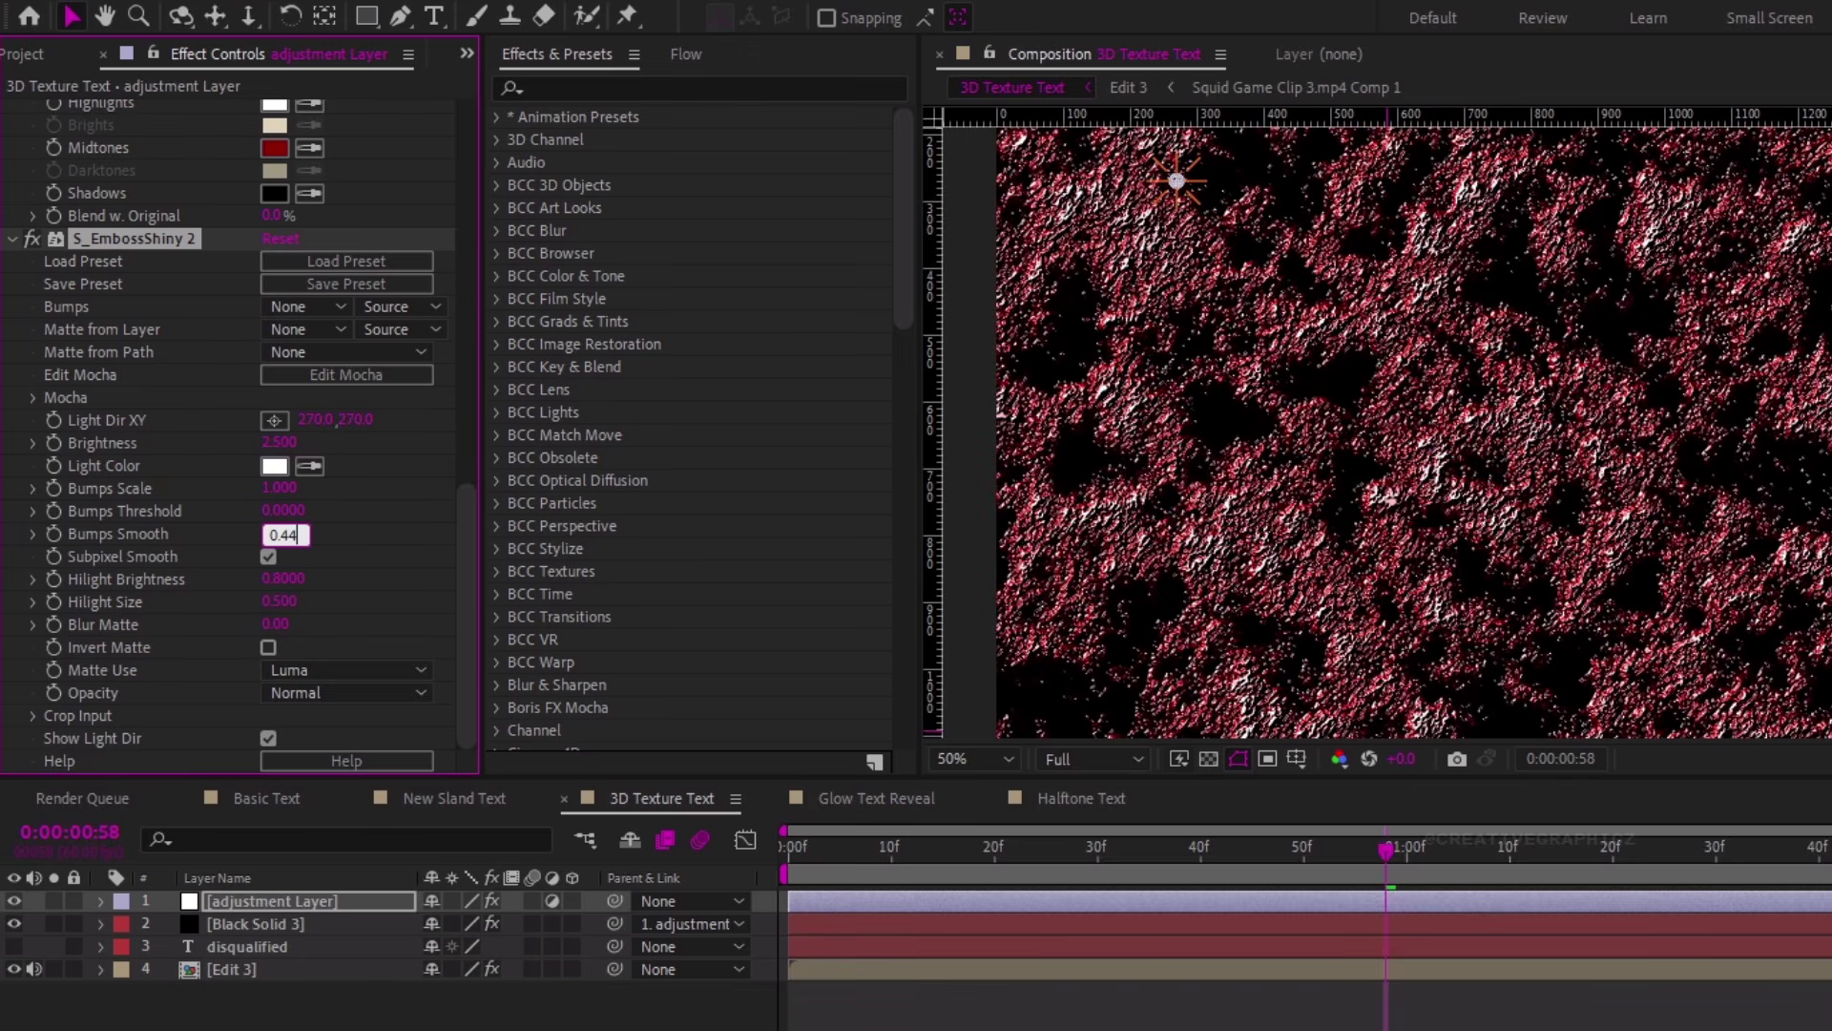
{"action": "key", "text": "Return"}
Add BCC Rays Textured to the adjustment layer with Intensity 200 and Ray Length 15
{"action": "key", "text": "ctrl+space"}
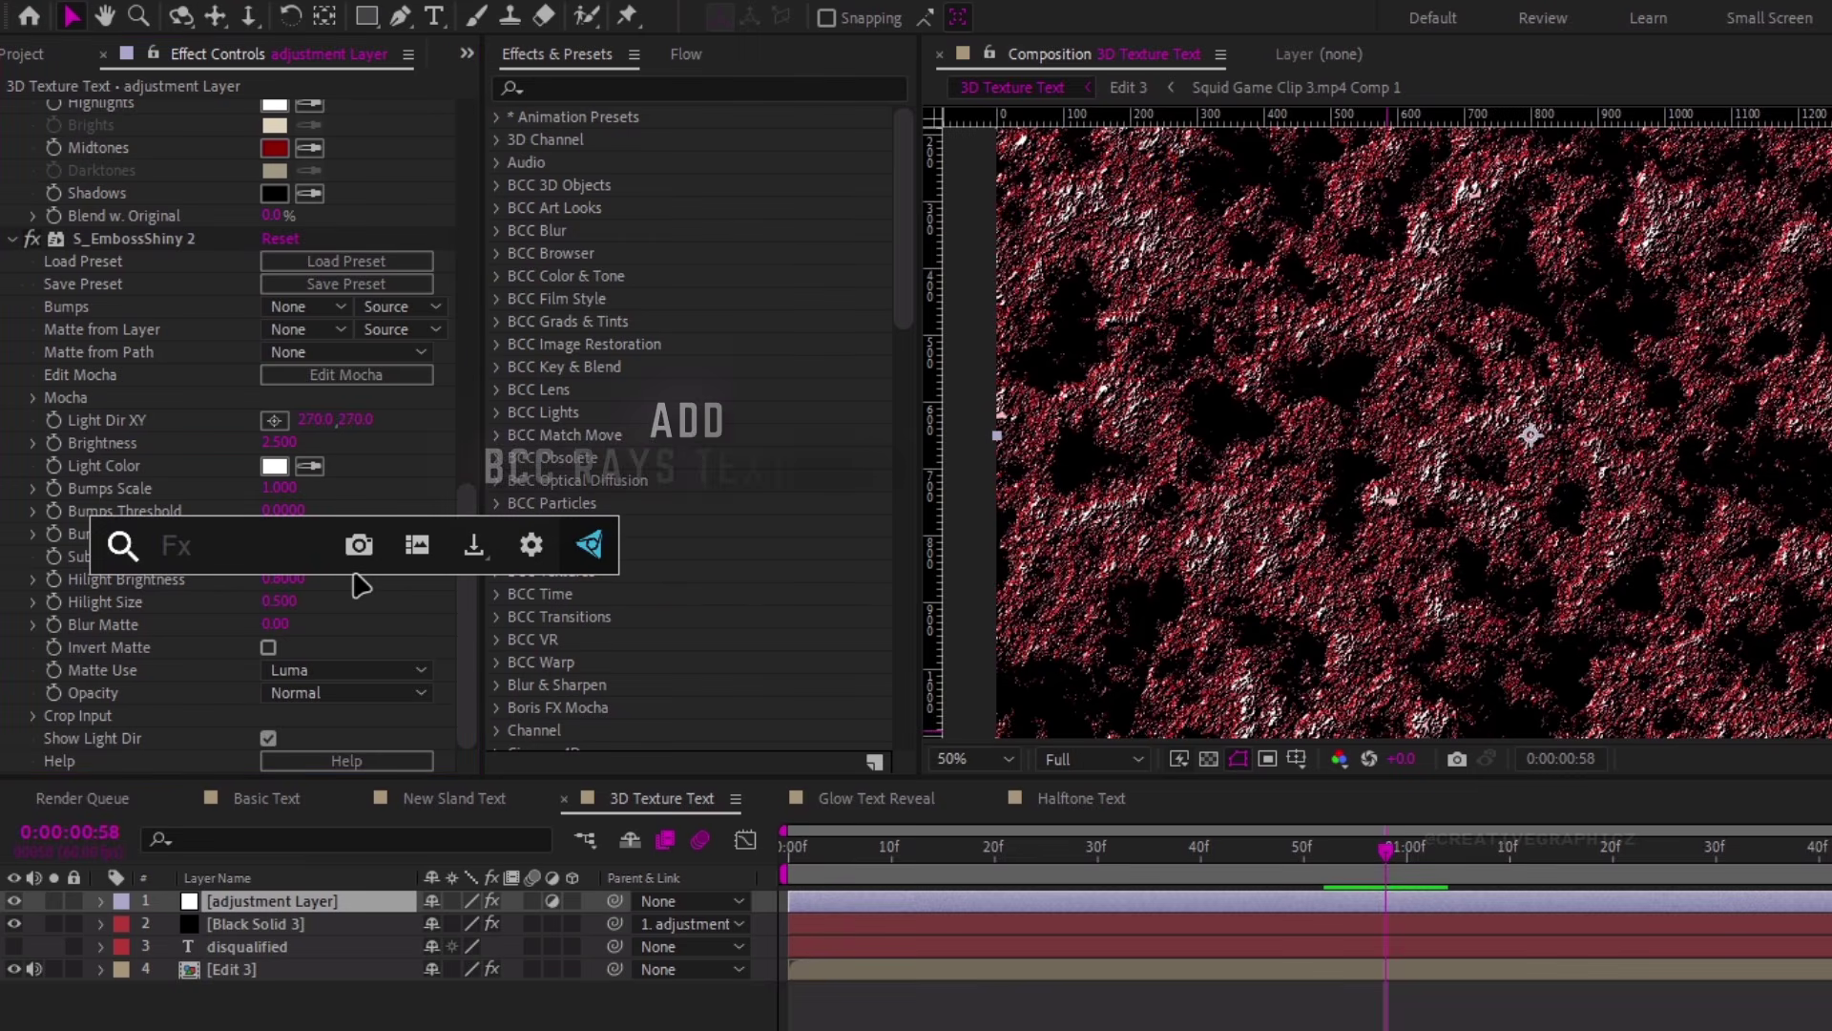
{"action": "type", "text": "rays"}
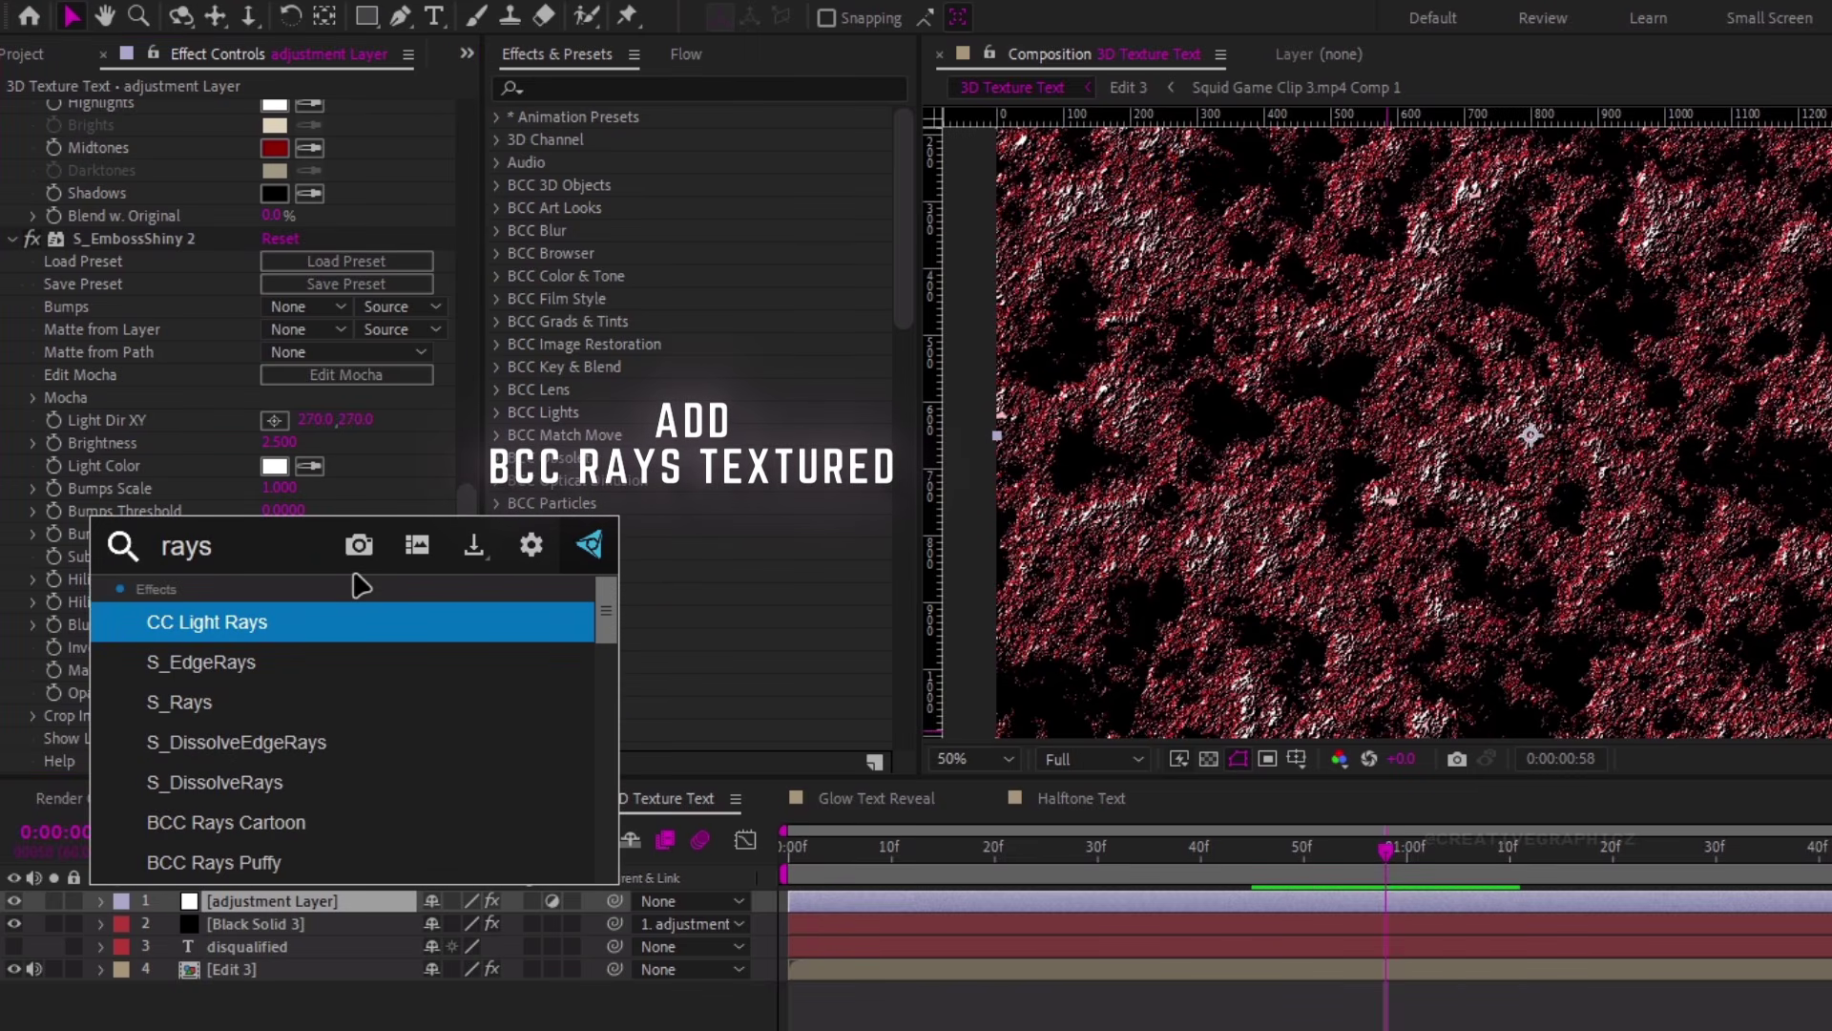
{"action": "scroll", "coordinate": [357, 659], "scroll_direction": "down", "scroll_amount": 3}
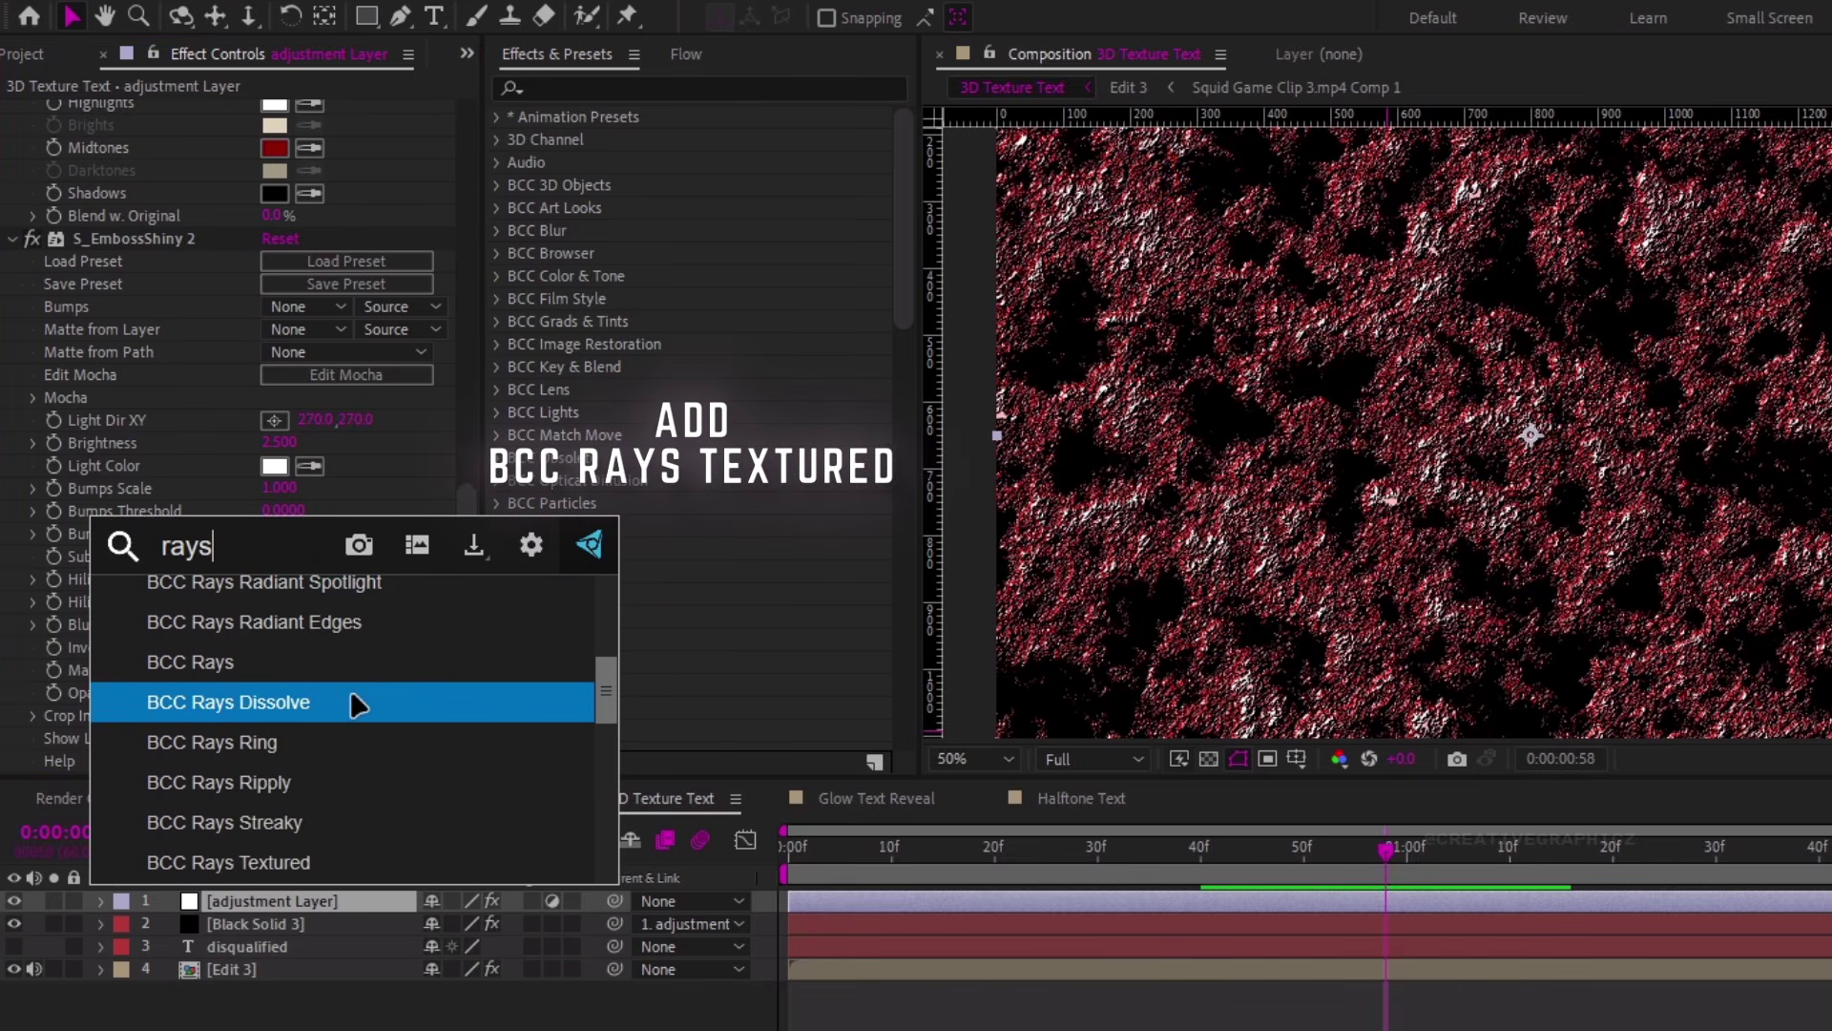
{"action": "scroll", "coordinate": [357, 704], "scroll_direction": "down", "scroll_amount": 1}
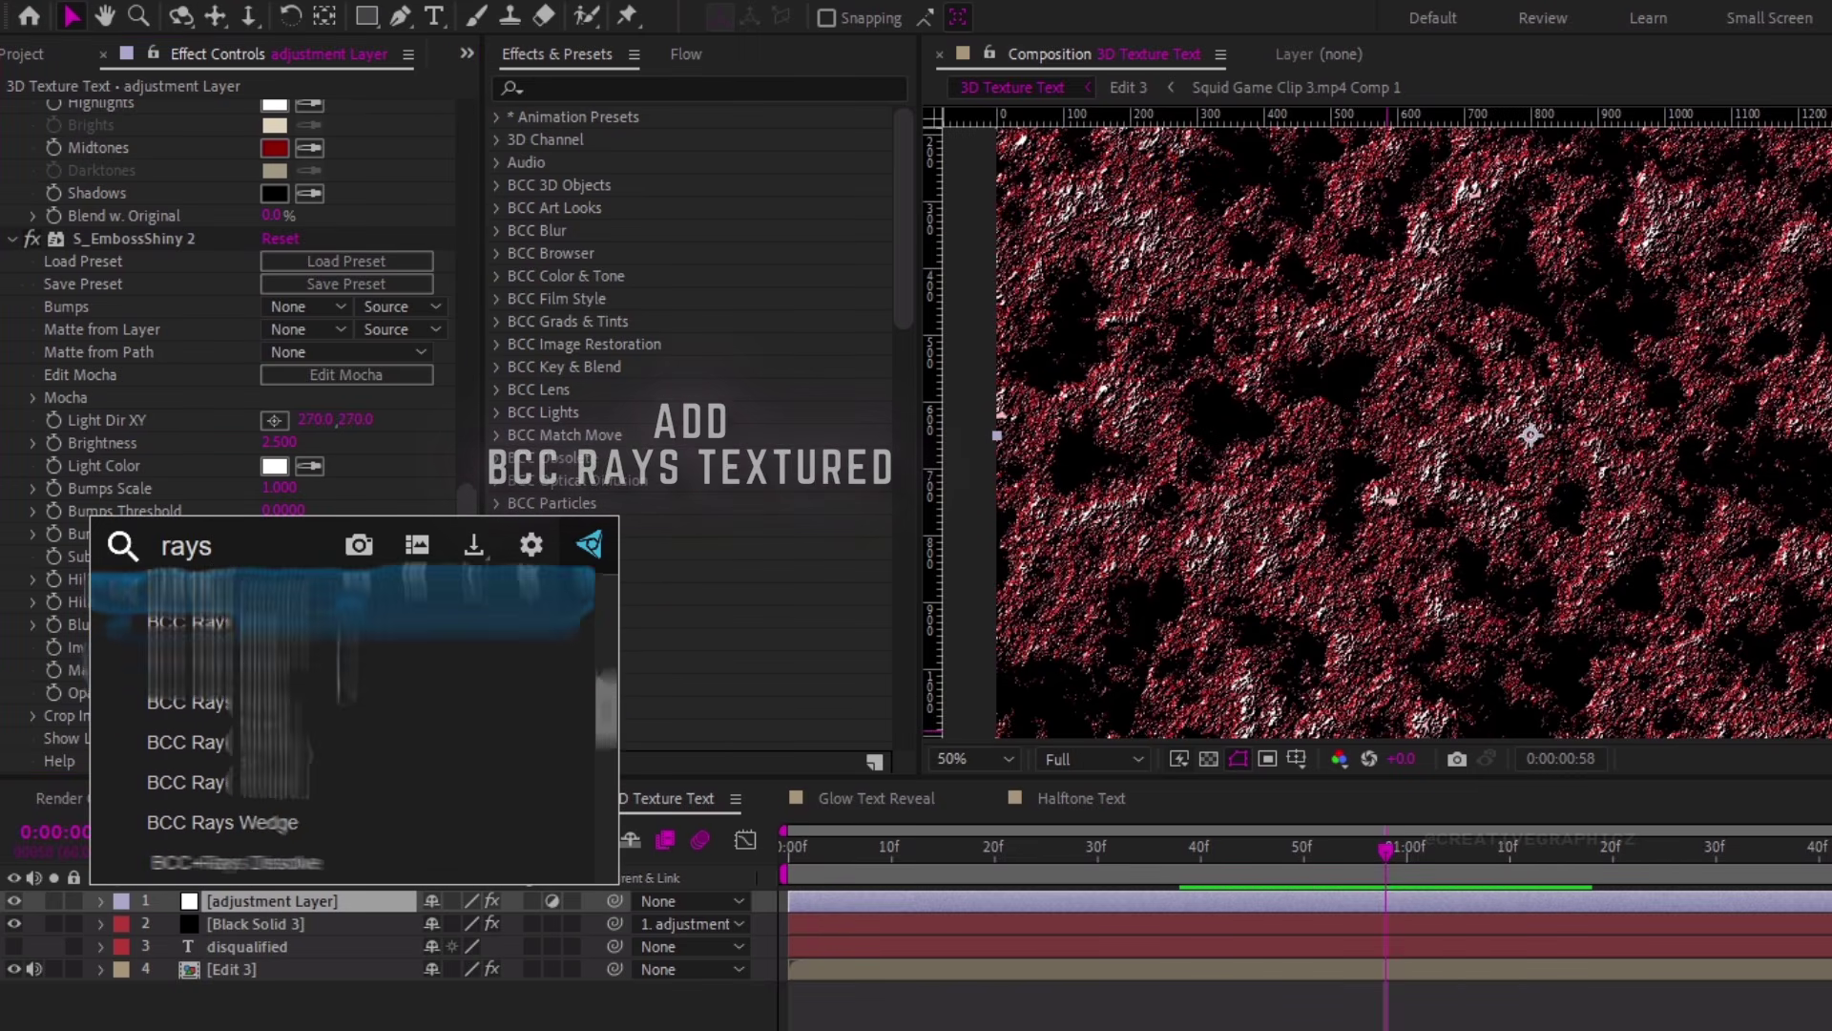
{"action": "left_click", "coordinate": [296, 788]}
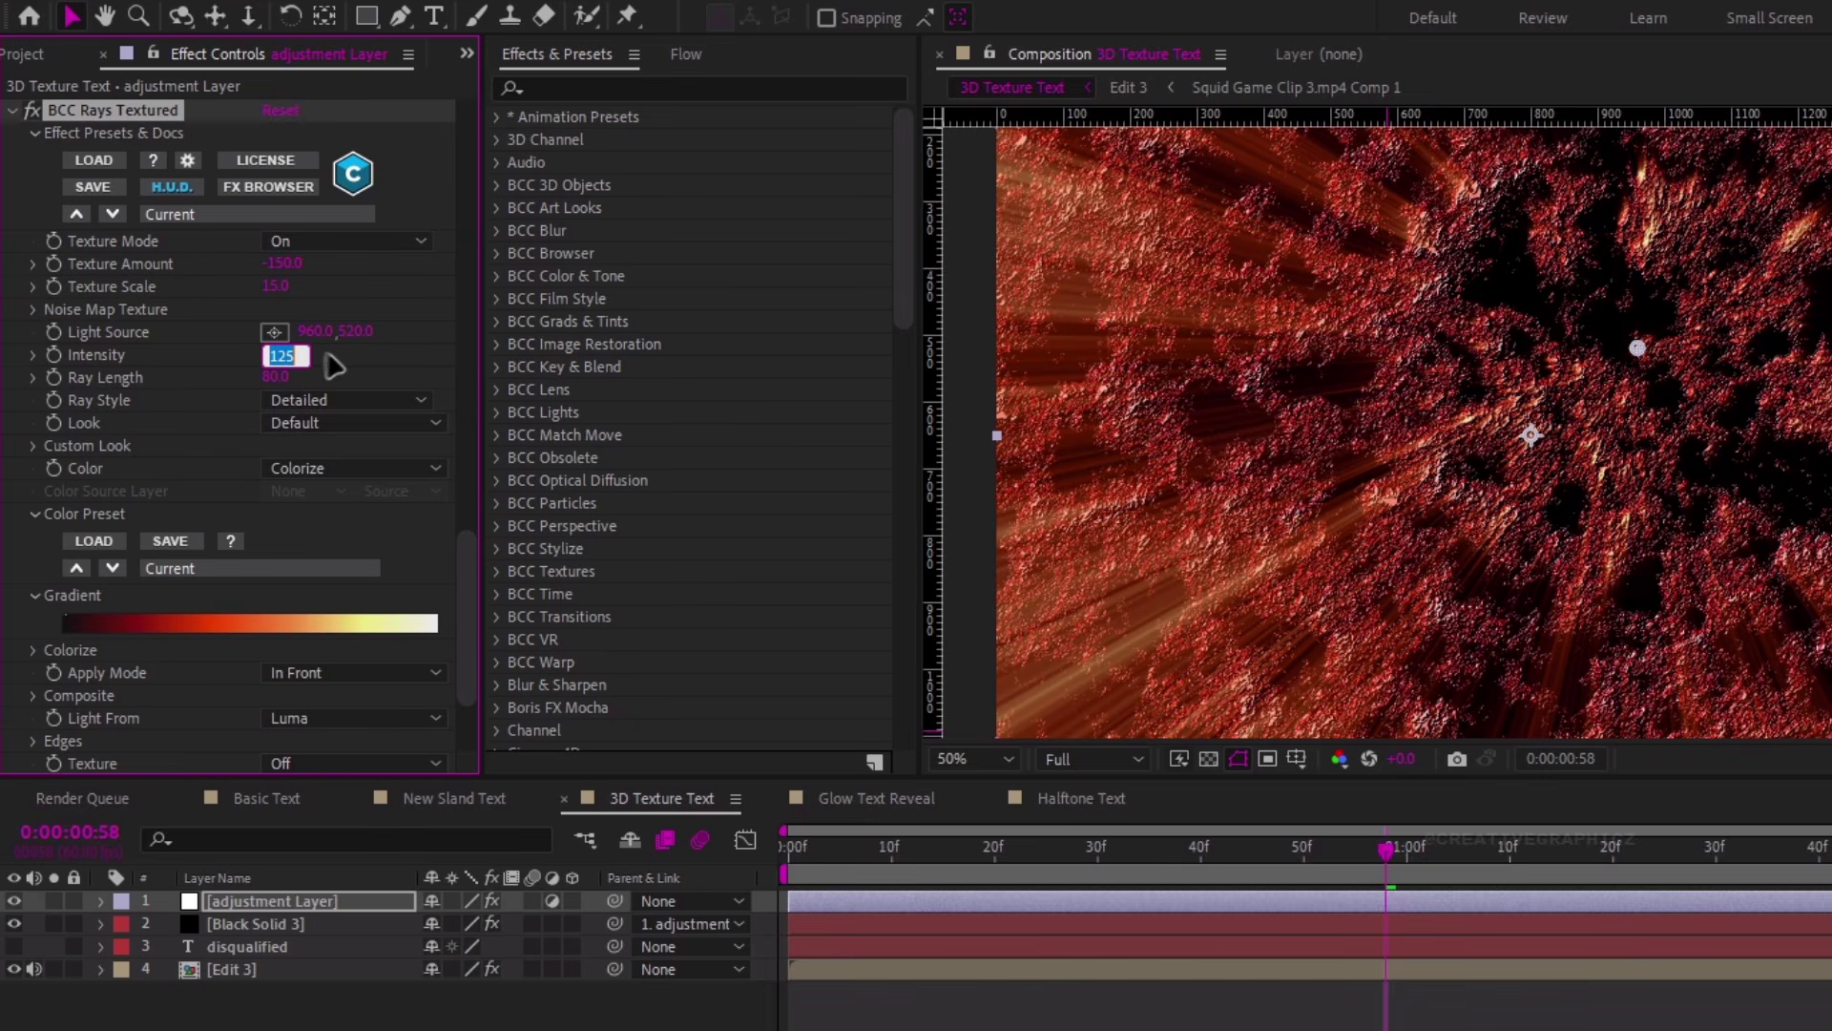
{"action": "left_click", "coordinate": [284, 378]}
{"action": "type", "text": "15"}
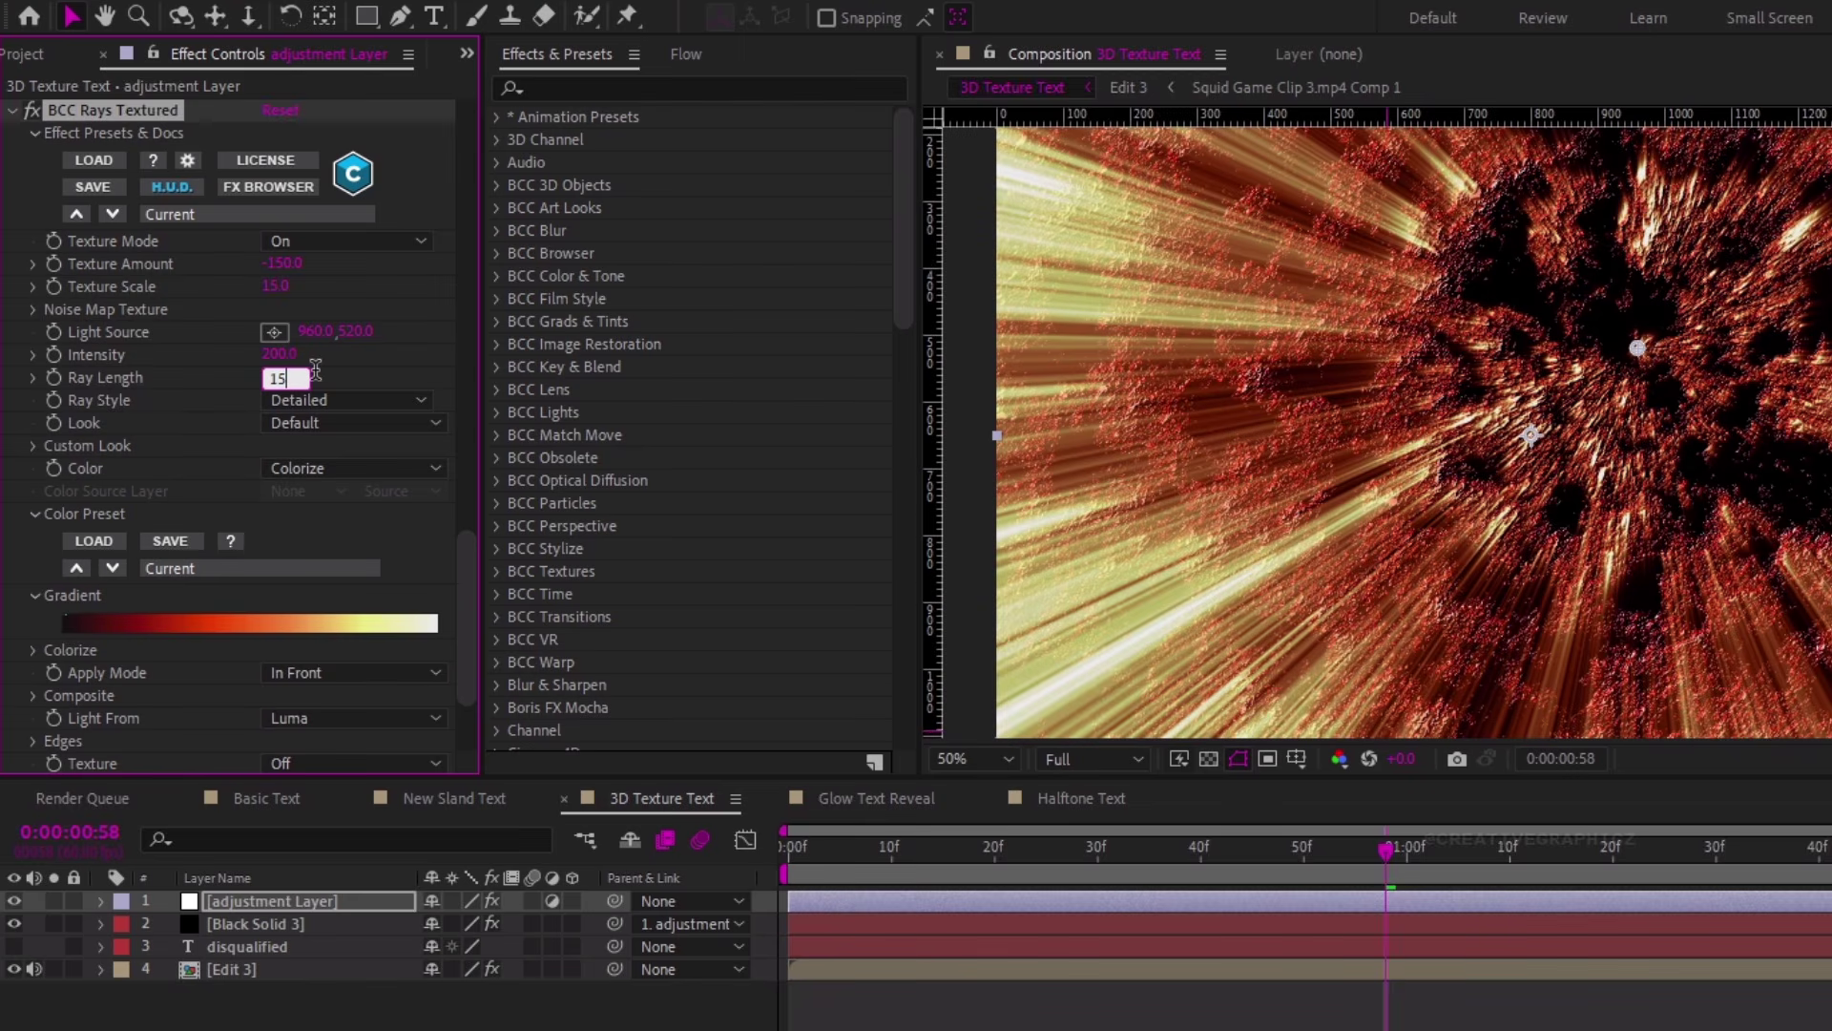
{"action": "key", "text": "Return"}
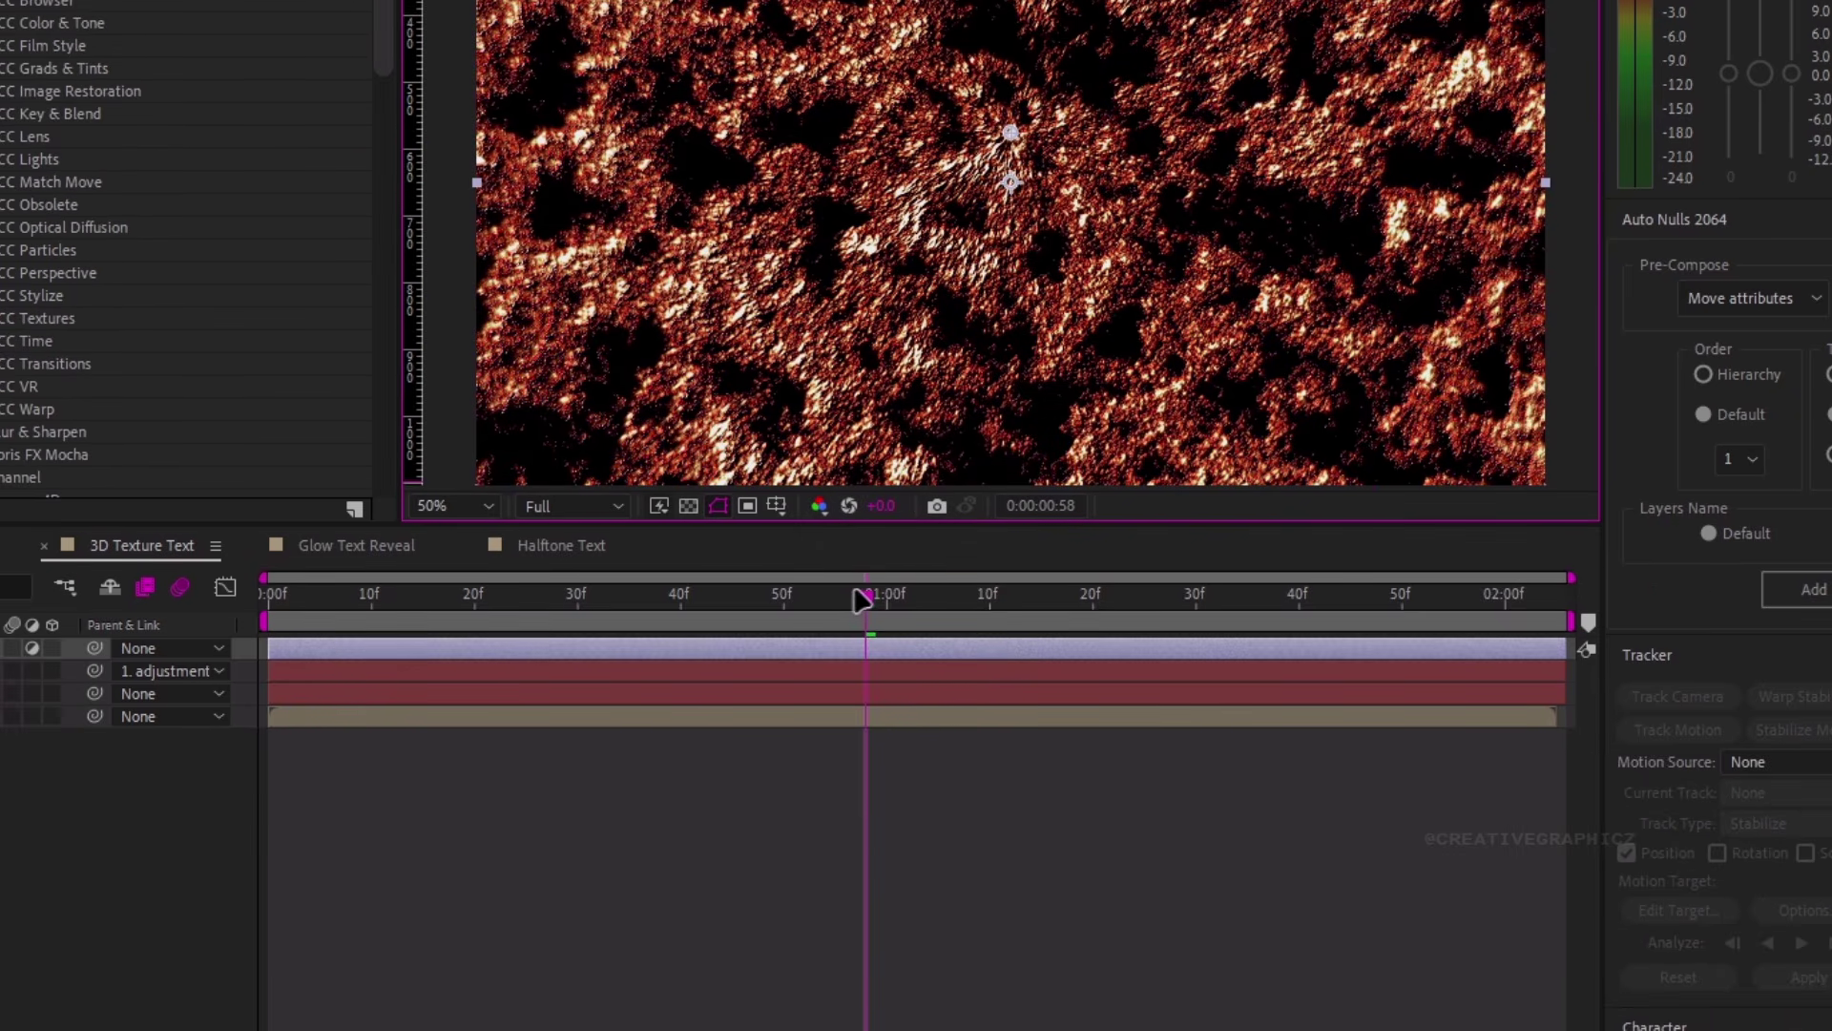
Pre-compose the adjustment layer, black solid and disqualified text layer into a composition named "3D Text"
{"action": "mouse_move", "coordinate": [878, 601]}
{"action": "left_mouse_down"}
{"action": "mouse_move", "coordinate": [923, 601]}
{"action": "mouse_move", "coordinate": [864, 601]}
{"action": "left_mouse_up"}
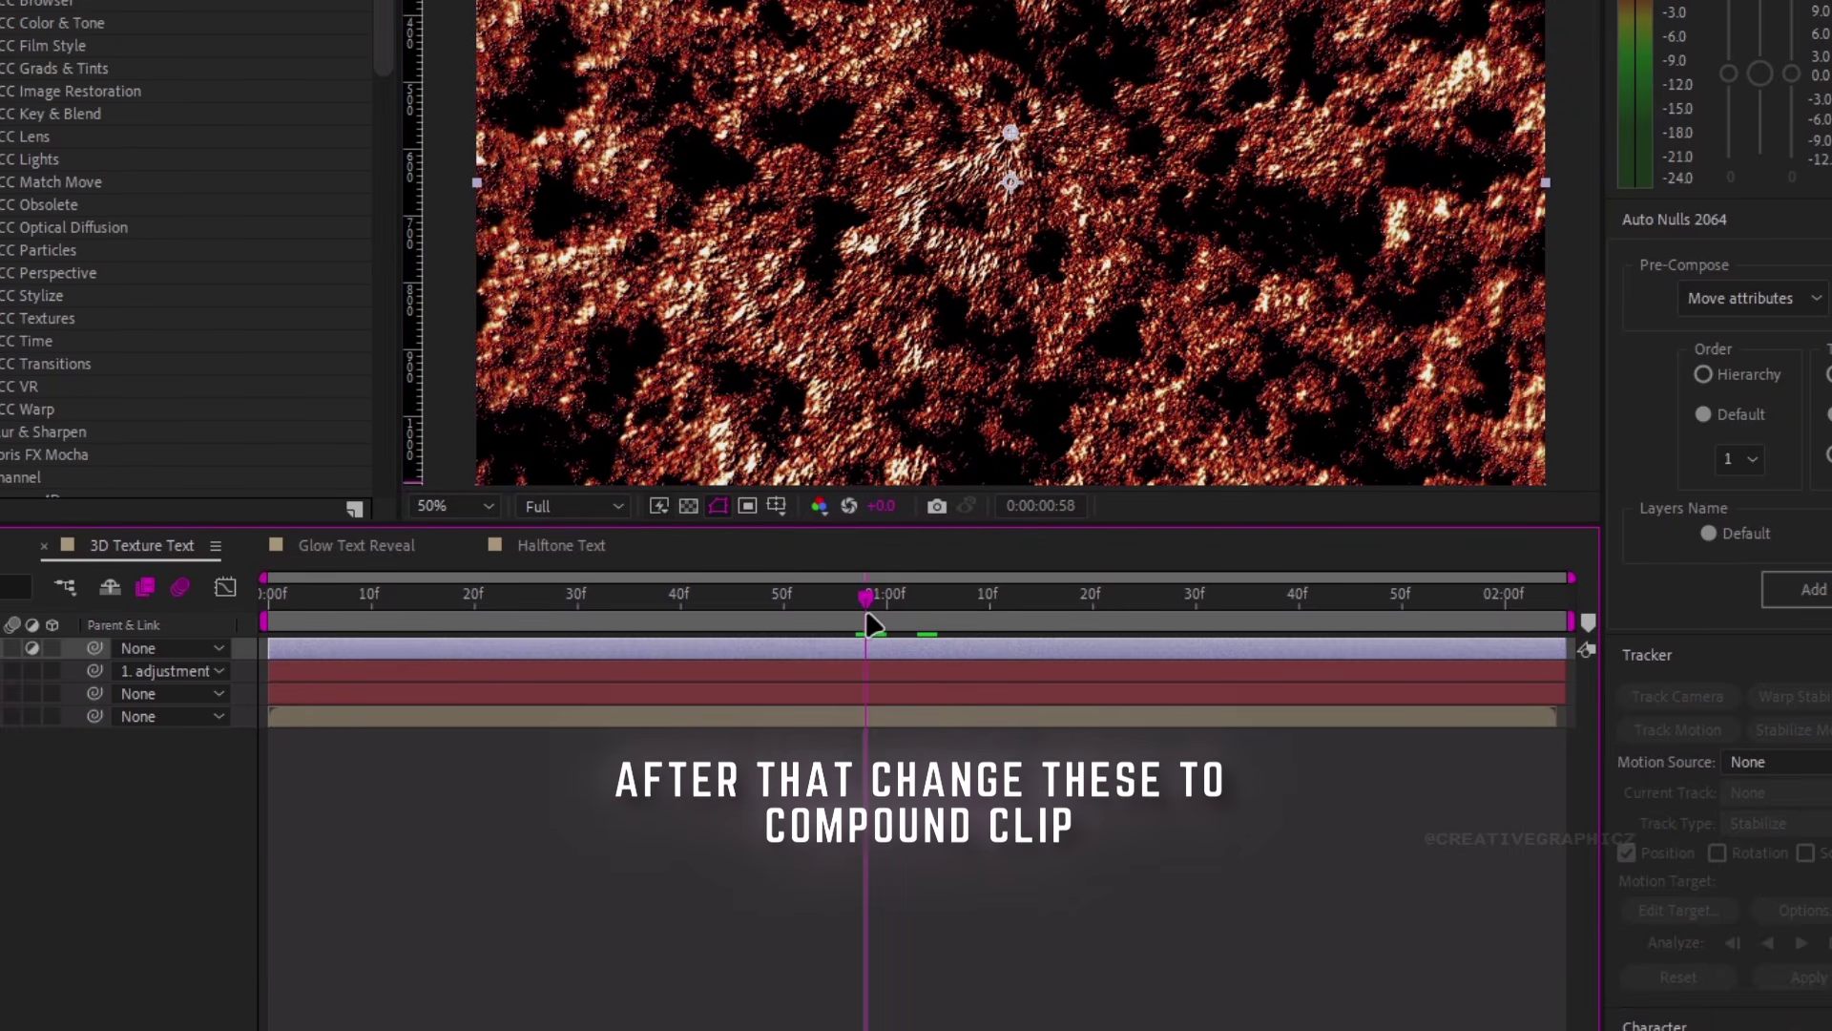
{"action": "left_click", "coordinate": [868, 685]}
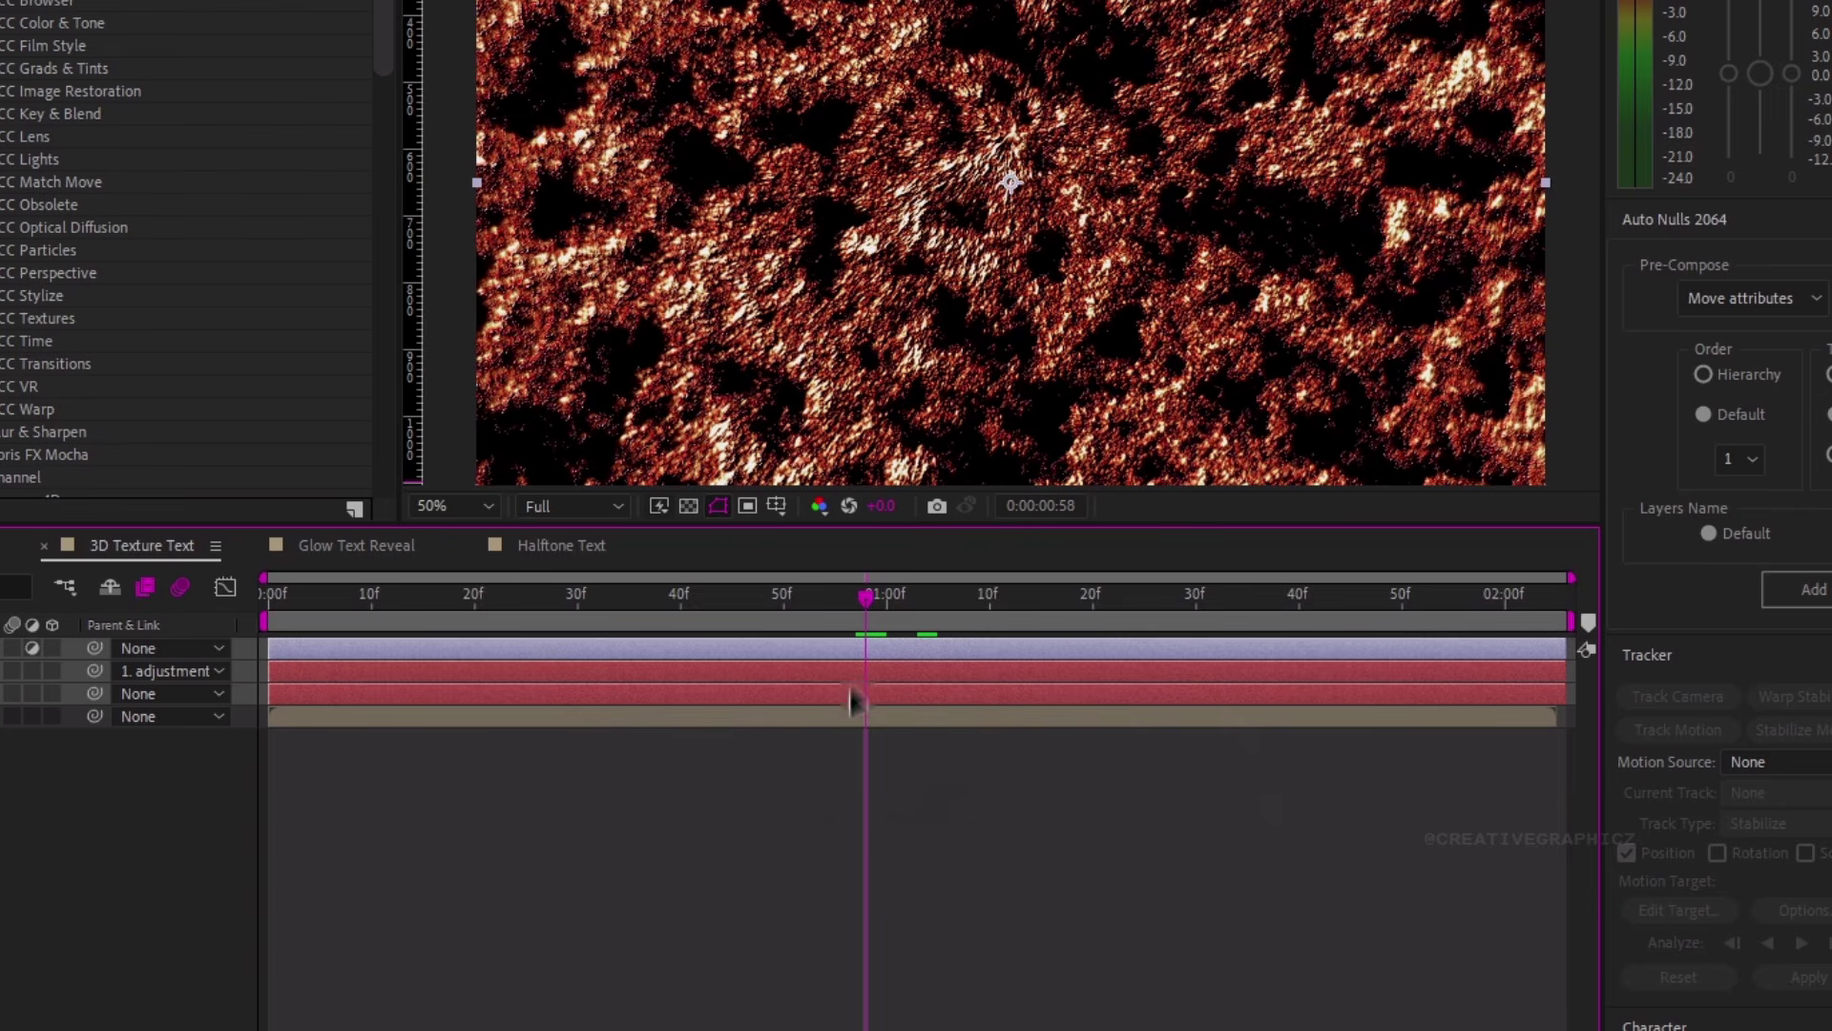
{"action": "key", "text": "ctrl+shift+c"}
{"action": "type", "text": "3D Text"}
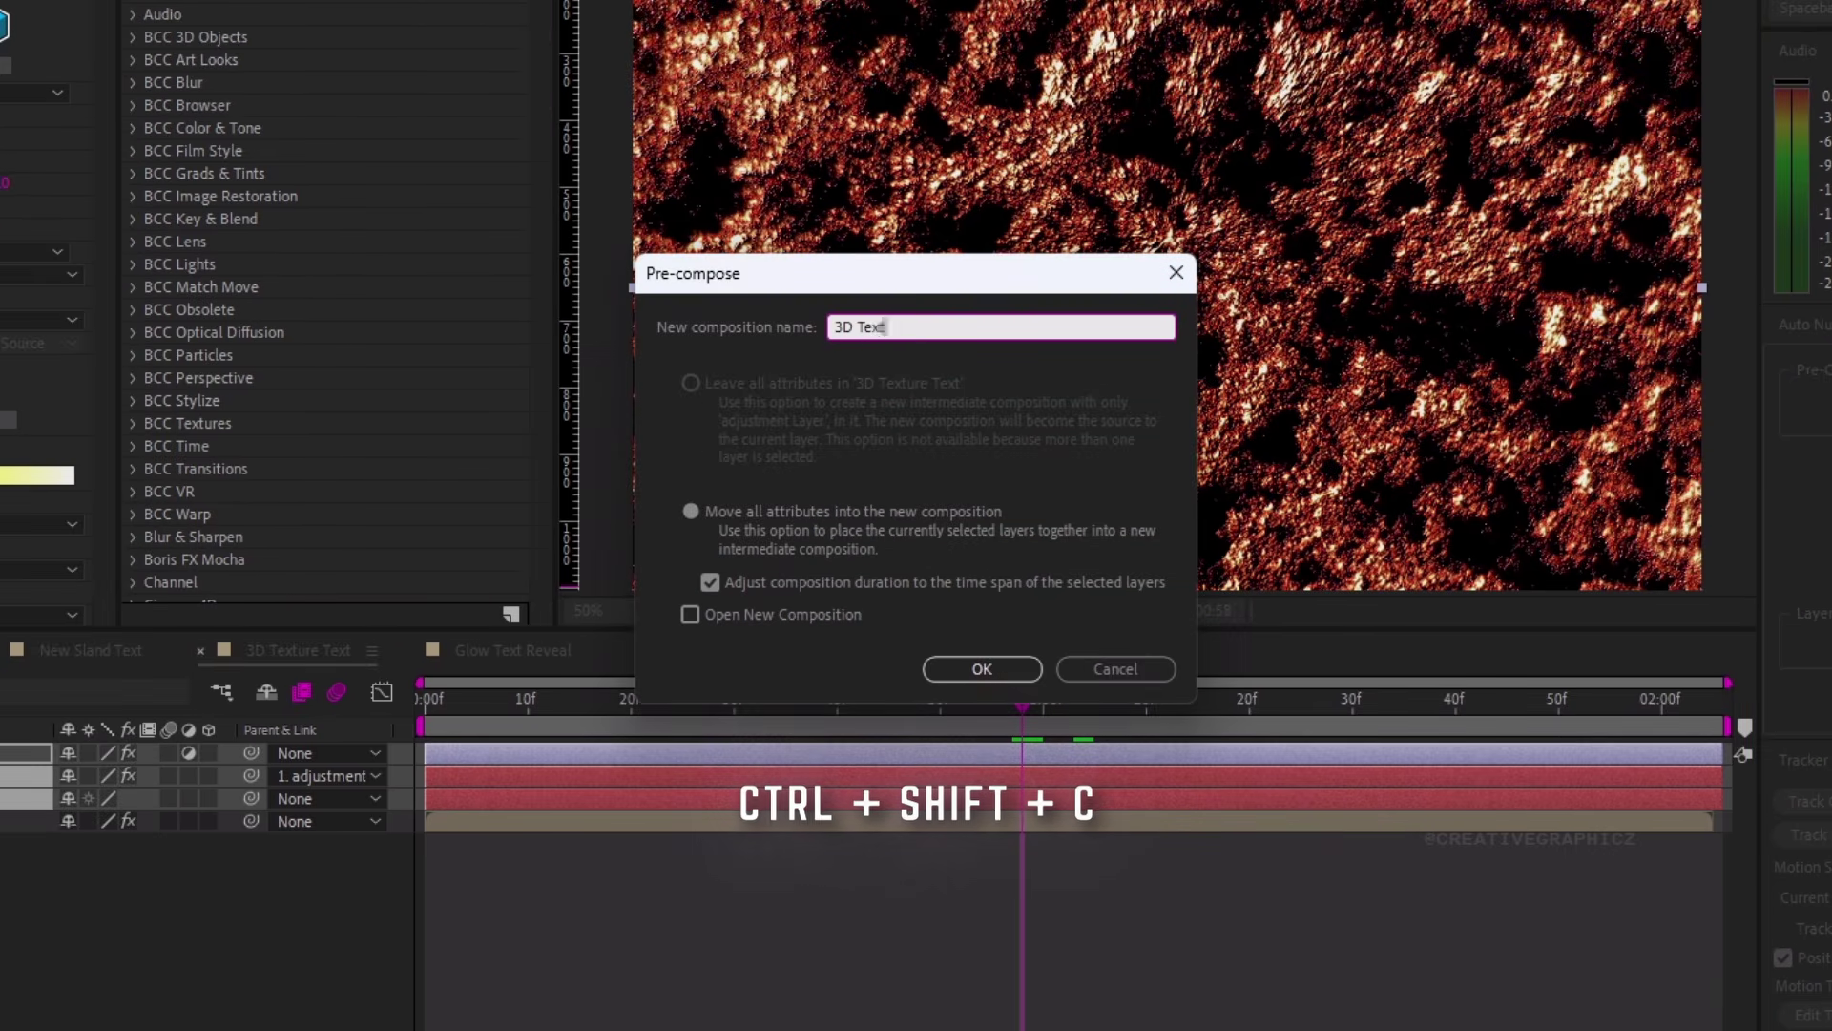
{"action": "key", "text": "Return"}
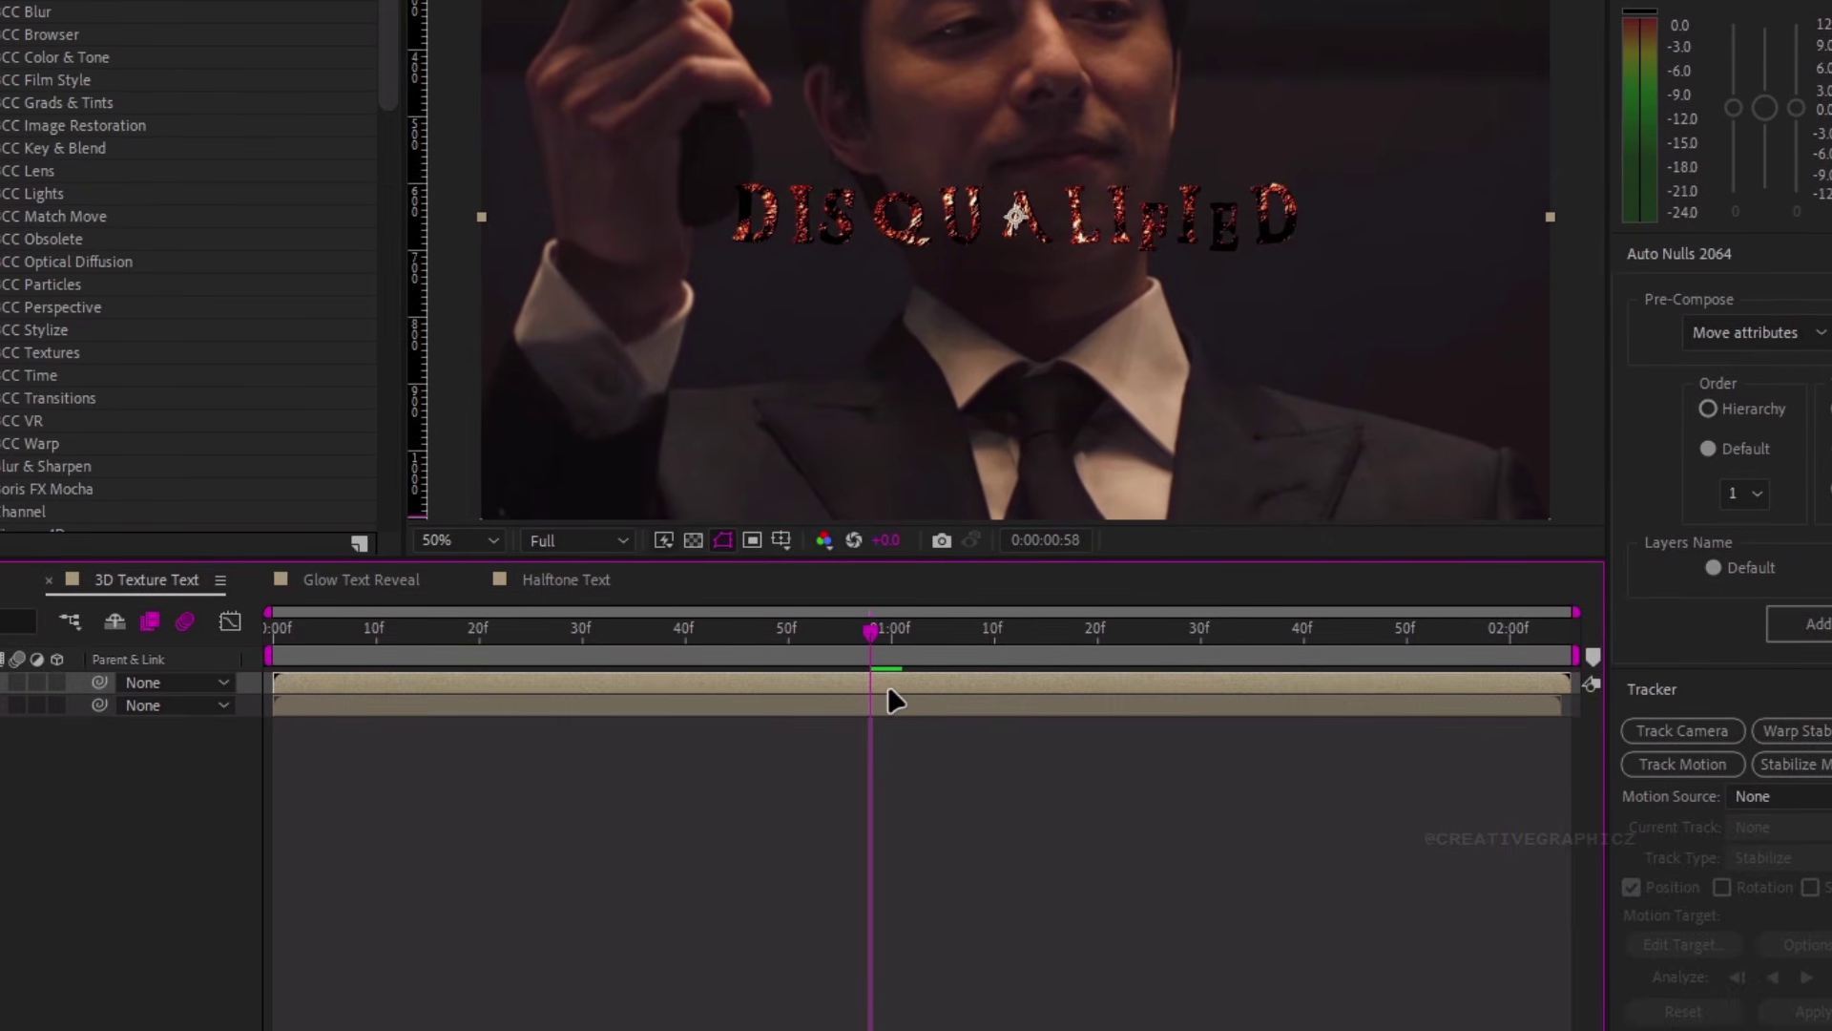
Add Drop Shadow and Bevel Alpha to the 3D Text layer, setting Bevel Alpha's Edge Thickness to 4.50
{"action": "key", "text": "ctrl+space"}
{"action": "type", "text": "drop"}
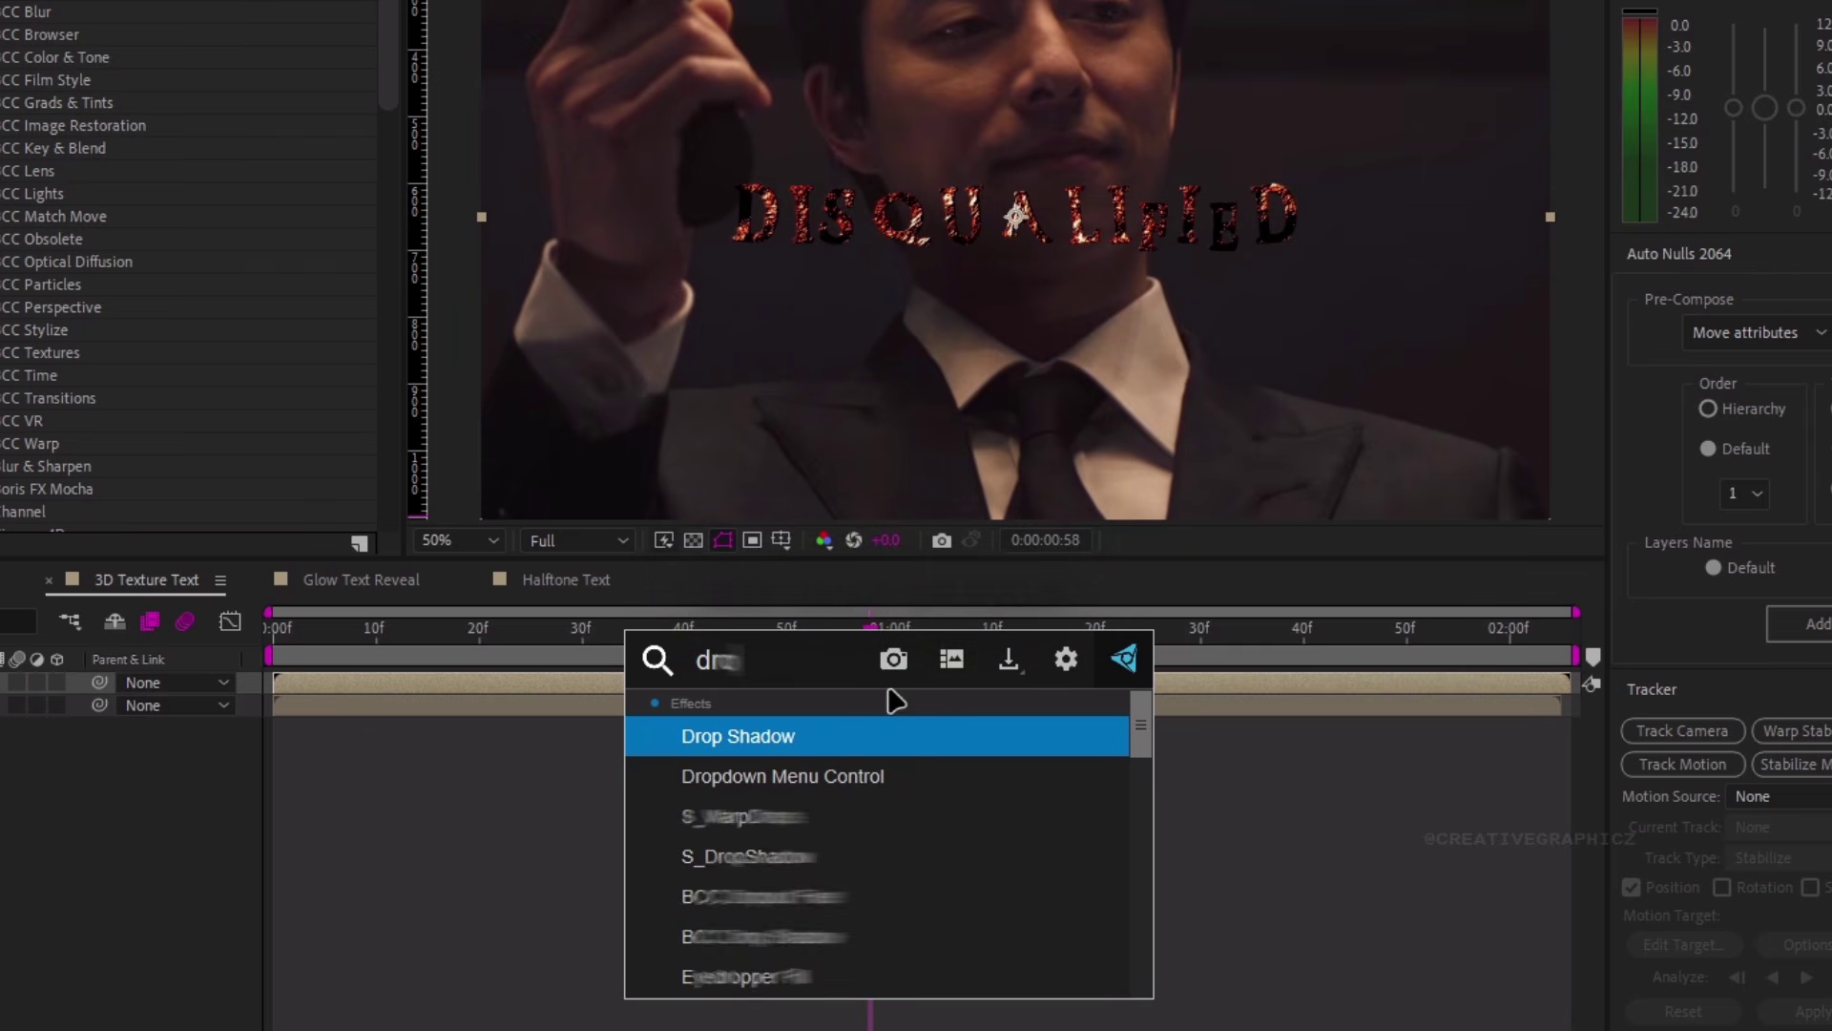
{"action": "key", "text": "Return"}
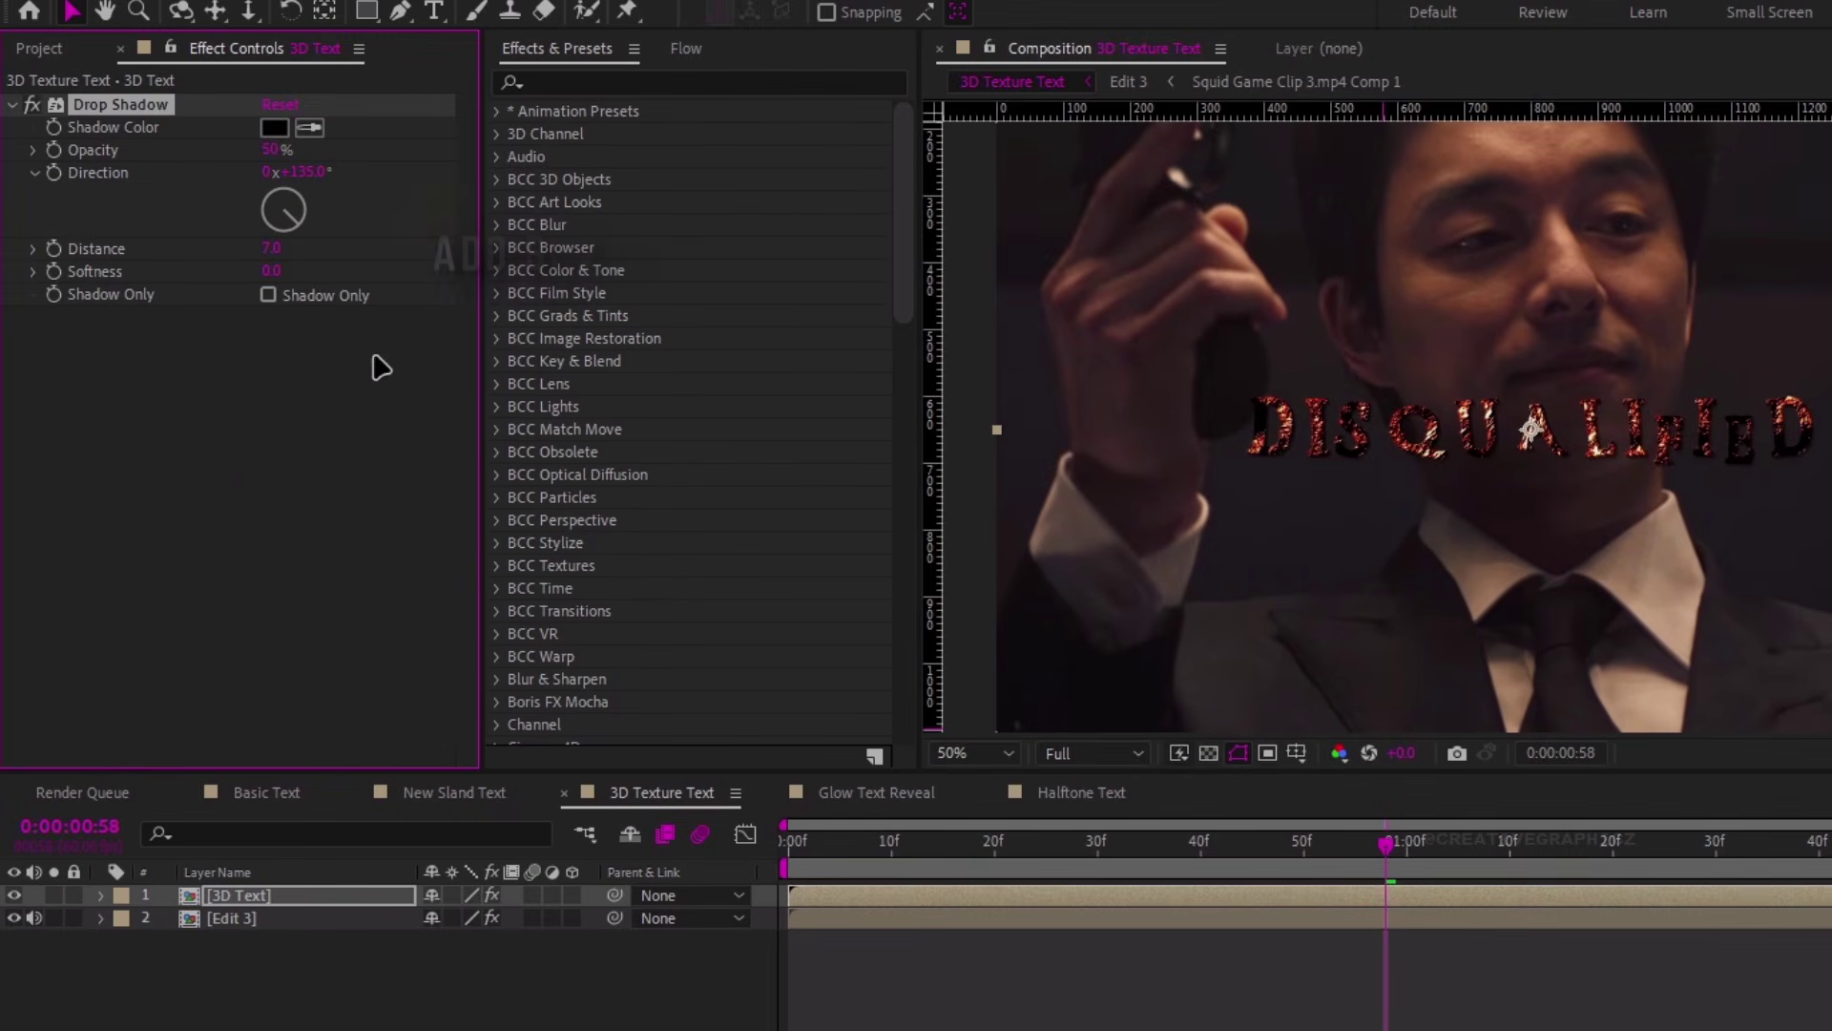
{"action": "key", "text": "ctrl+space"}
{"action": "type", "text": "beve"}
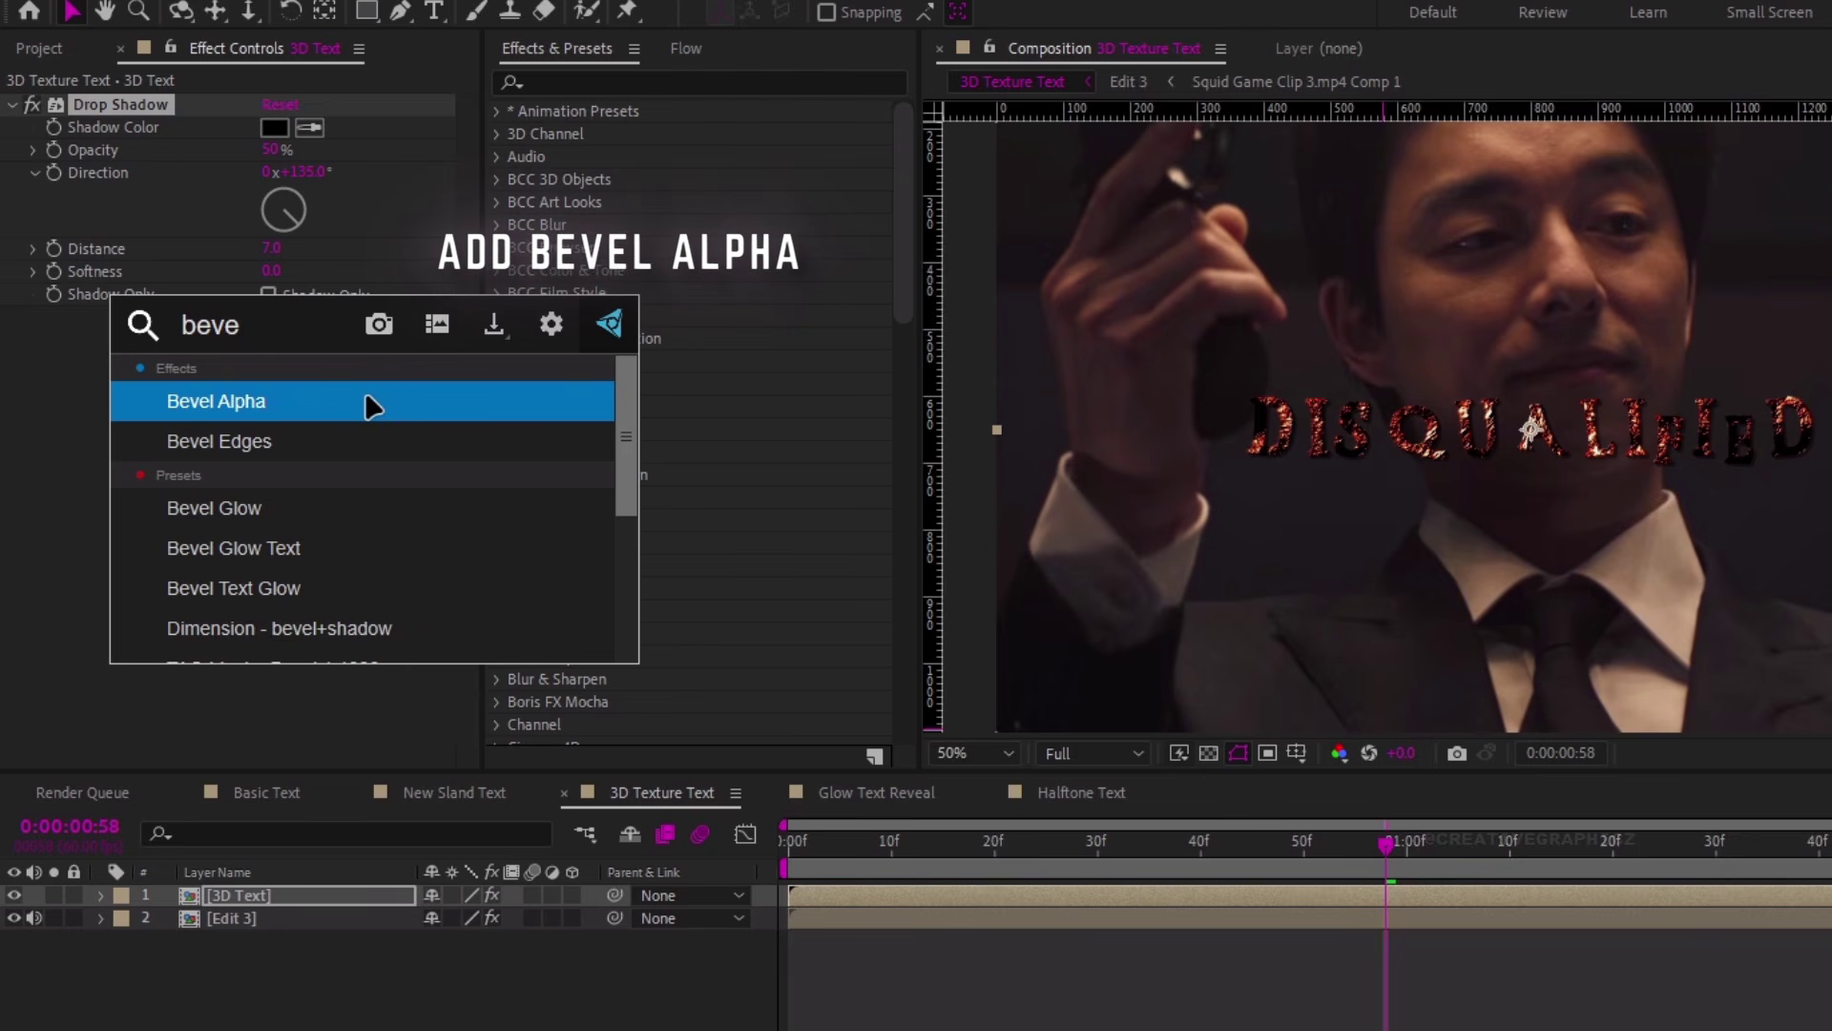
{"action": "left_click", "coordinate": [317, 408]}
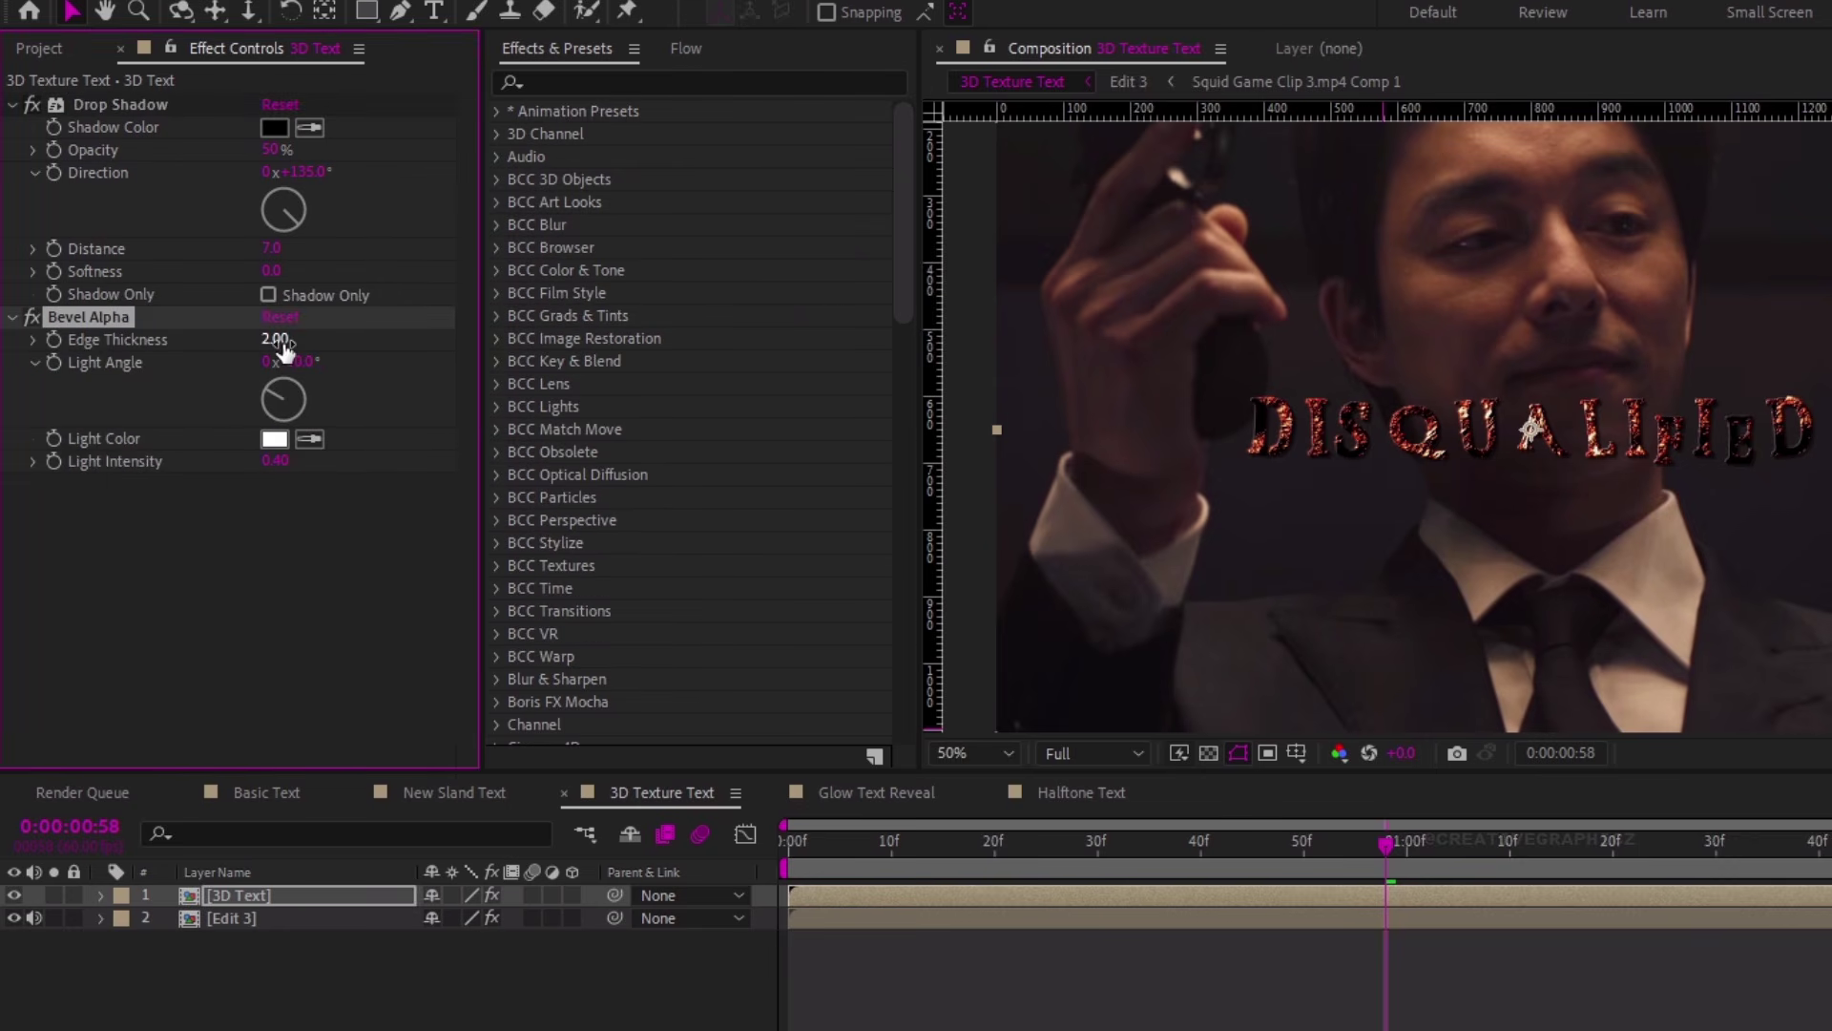
{"action": "key", "text": "Return"}
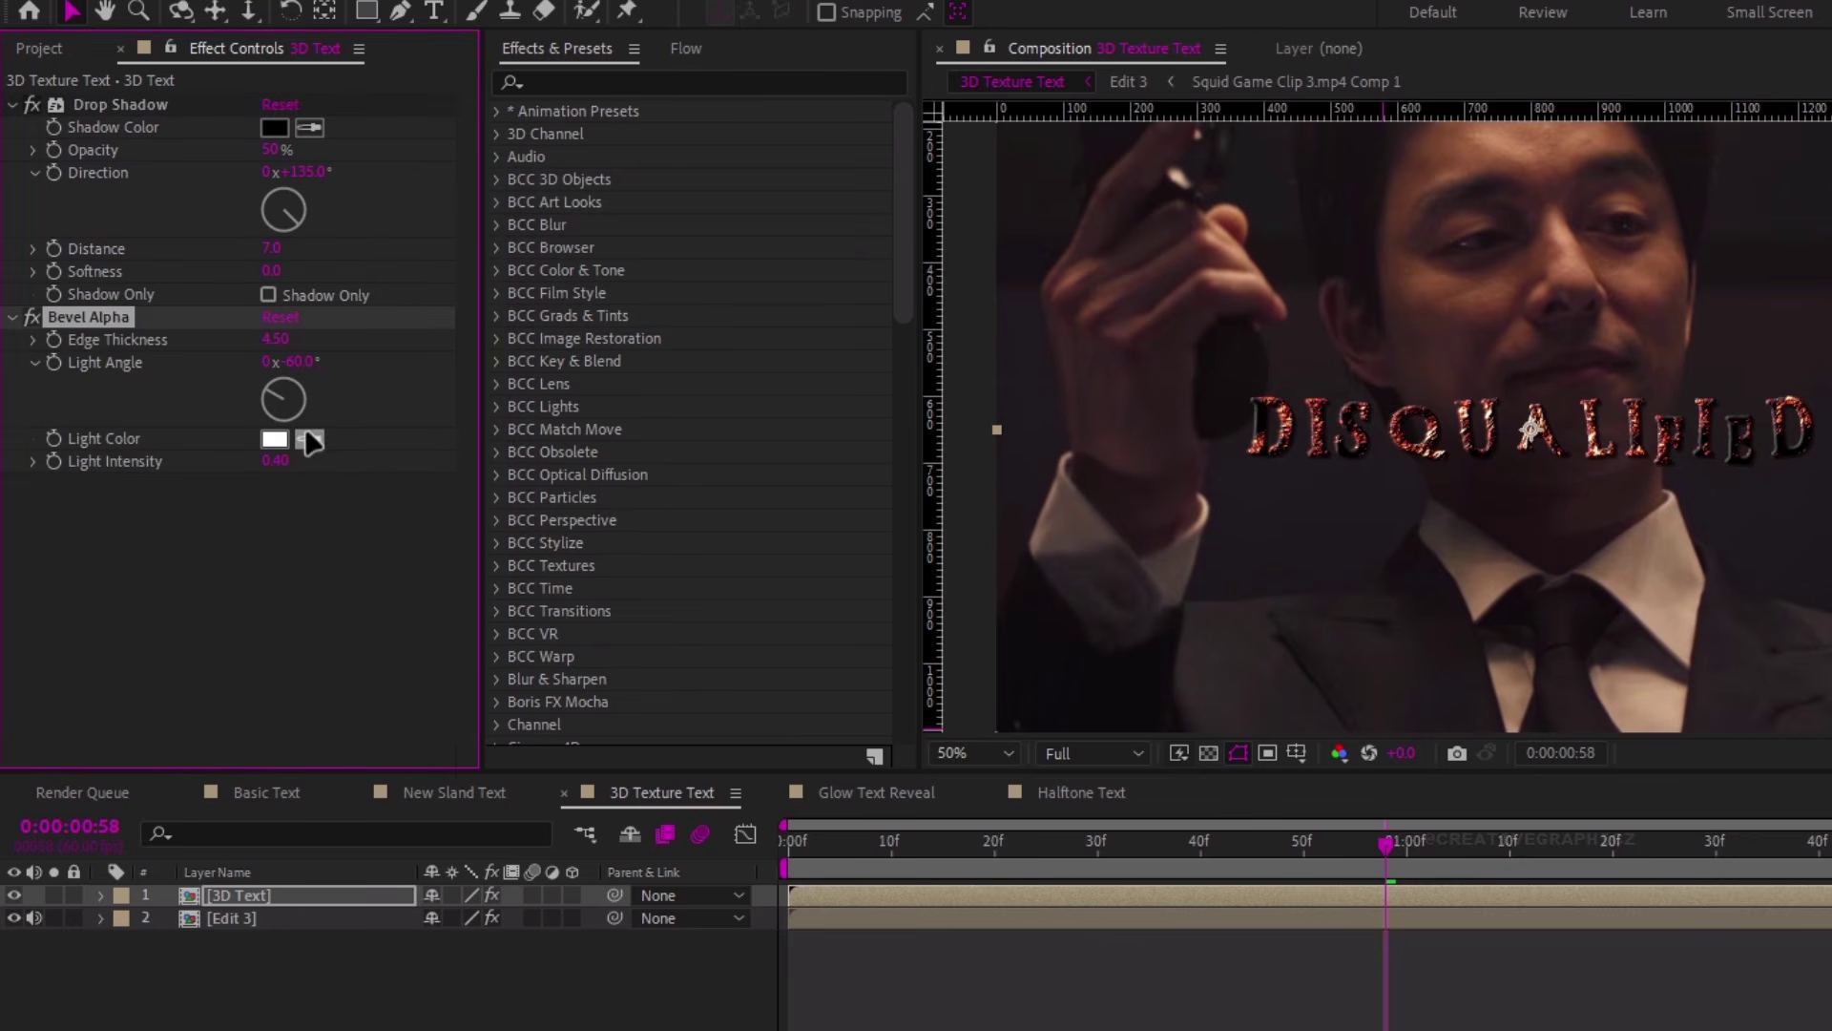
Add Deep Glow to the 3D Text layer with Radius 200, Exposure 0.4 and Unmult enabled
{"action": "key", "text": "ctrl+space"}
{"action": "type", "text": "d"}
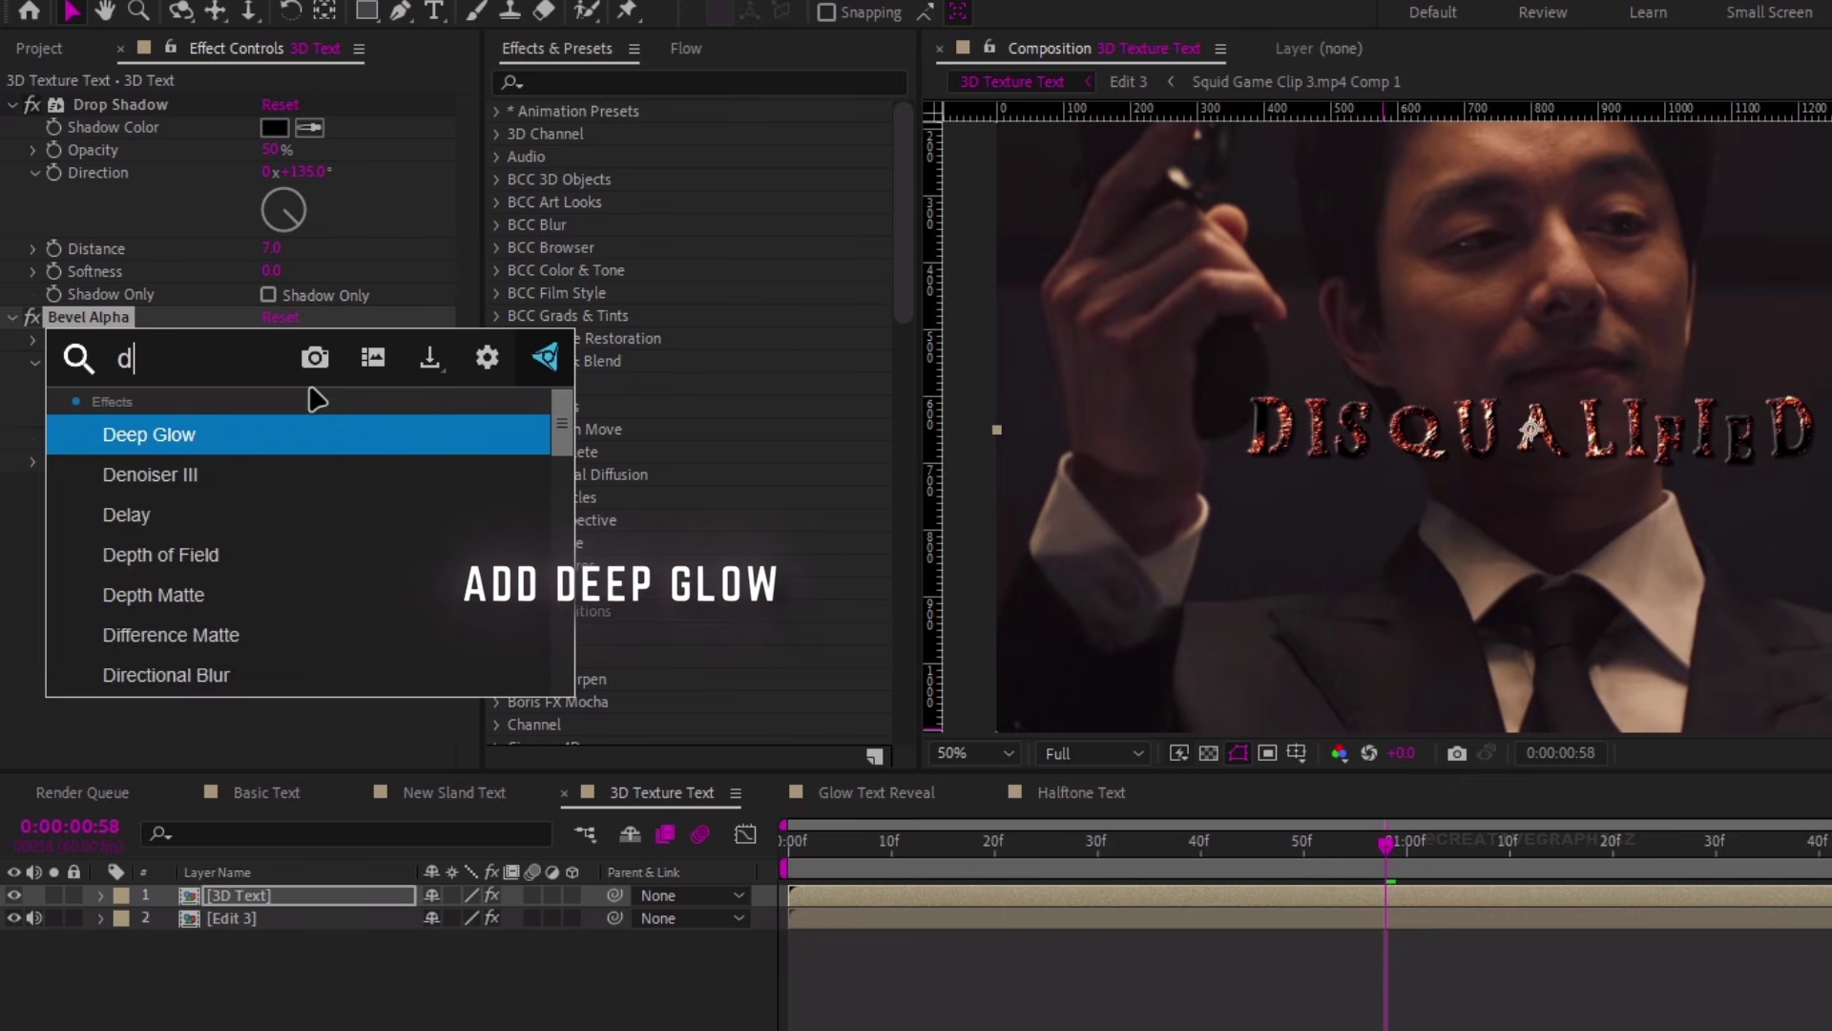
{"action": "type", "text": "eep"}
{"action": "left_click", "coordinate": [297, 429]}
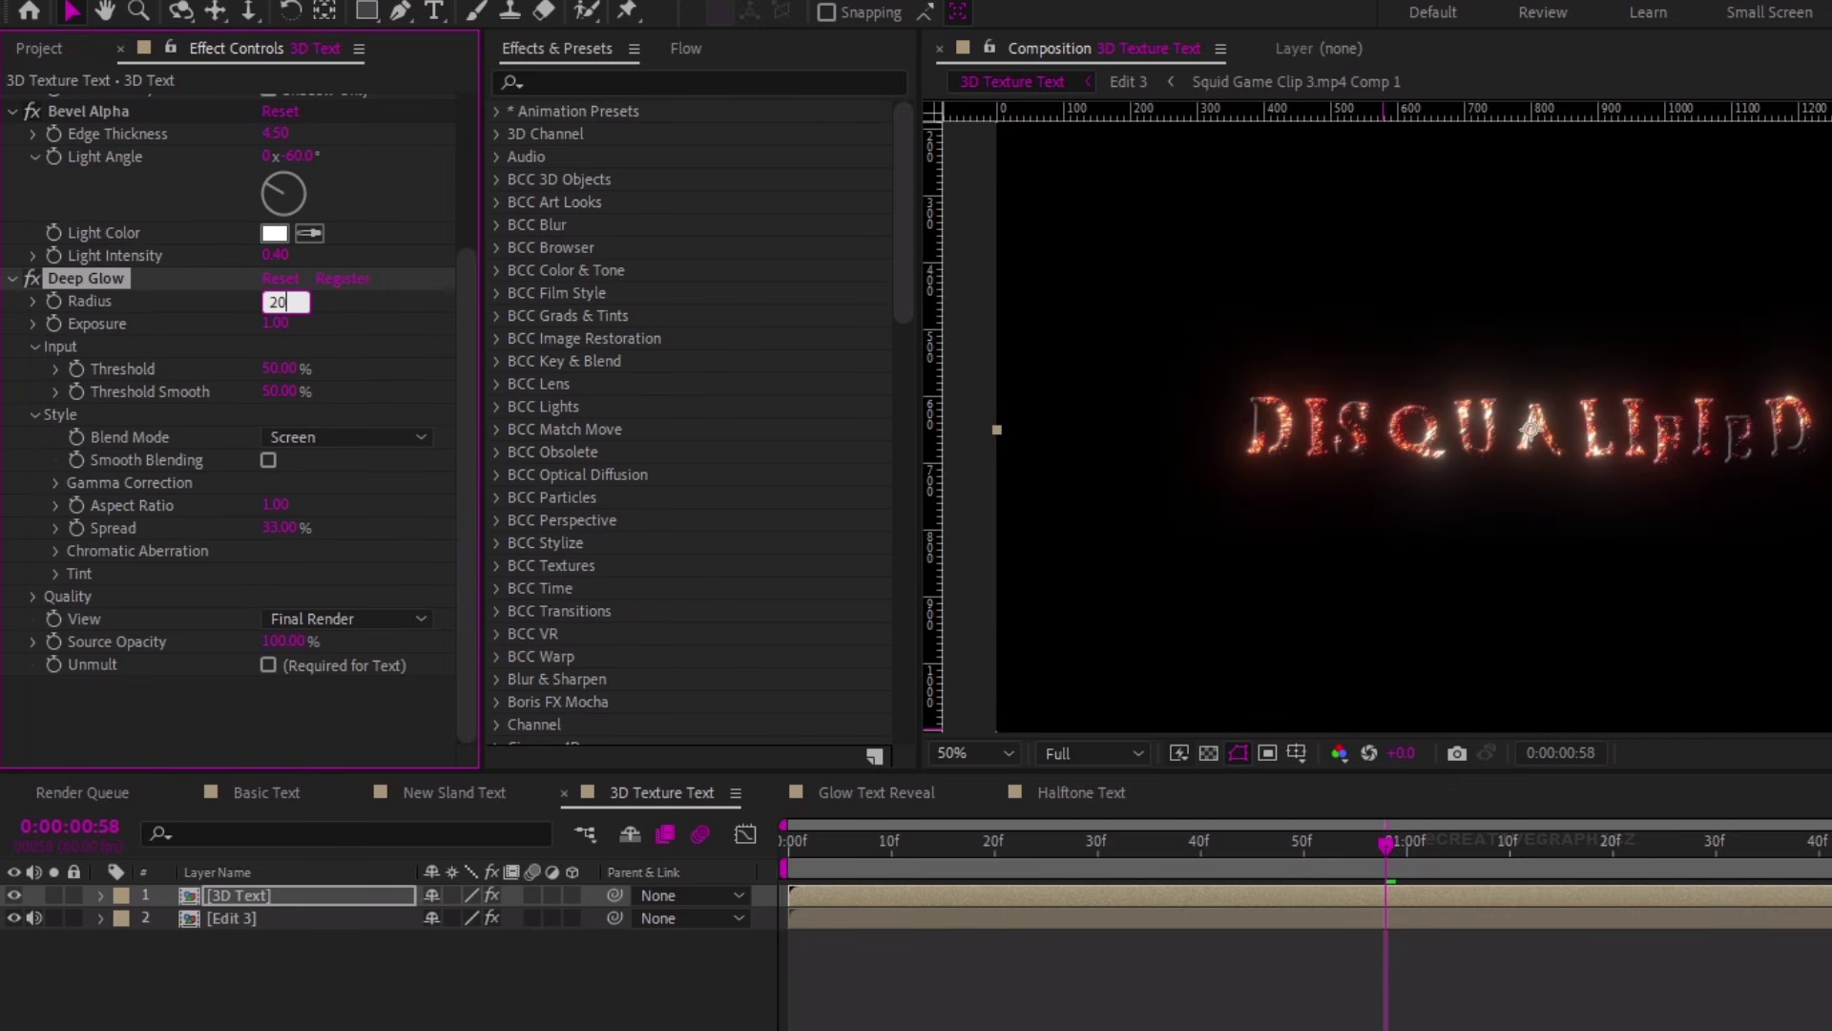
{"action": "left_click", "coordinate": [275, 323]}
{"action": "type", "text": "0"}
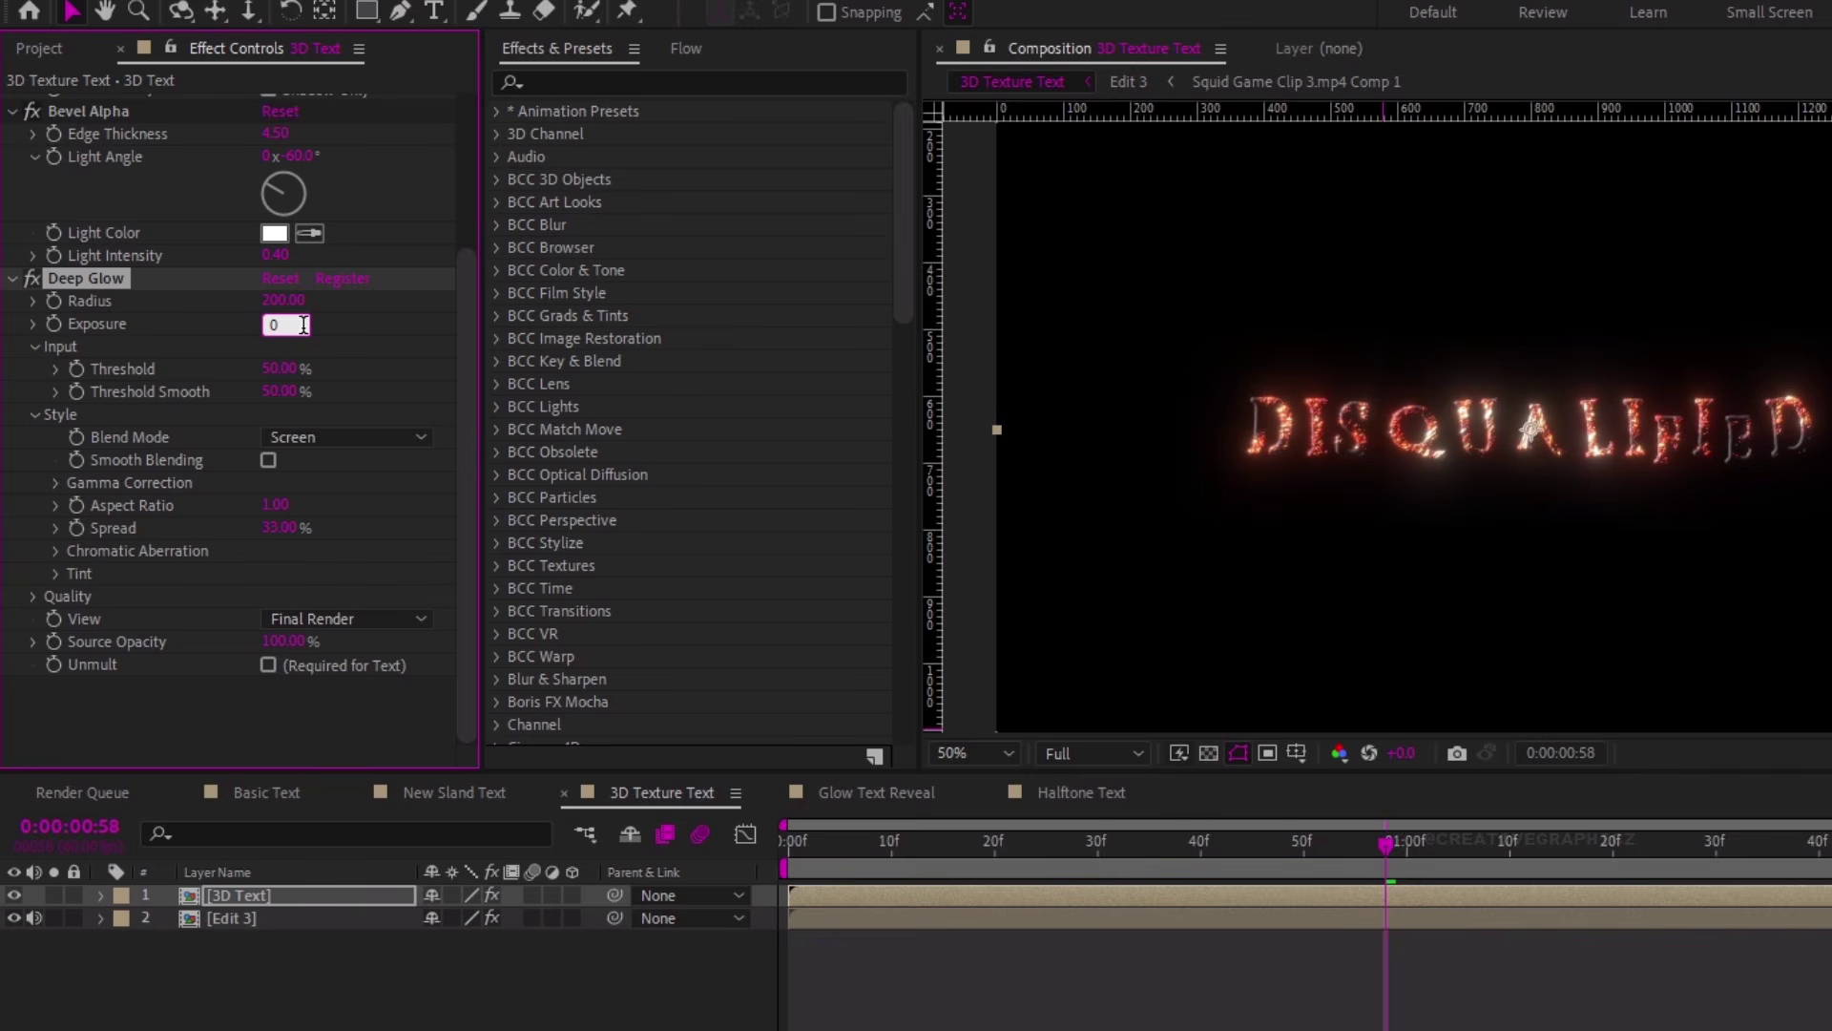
{"action": "type", "text": ".4"}
{"action": "key", "text": "Return"}
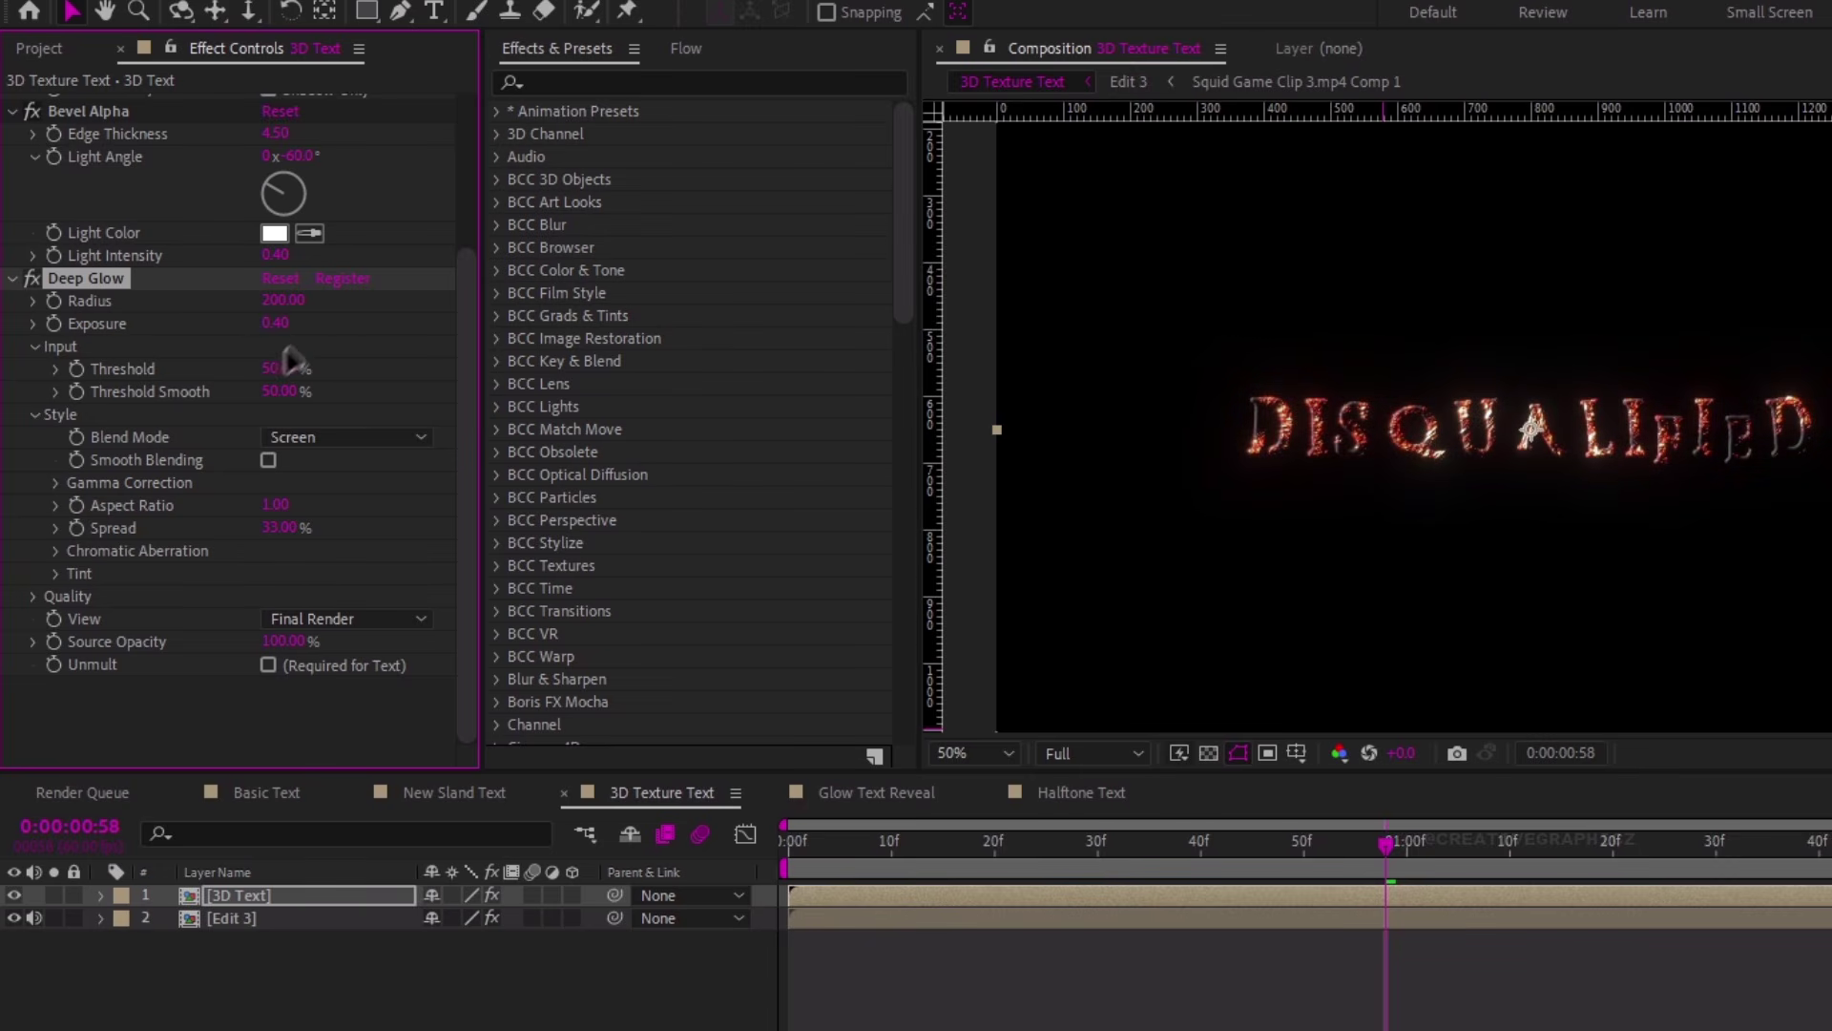
{"action": "left_click", "coordinate": [268, 665]}
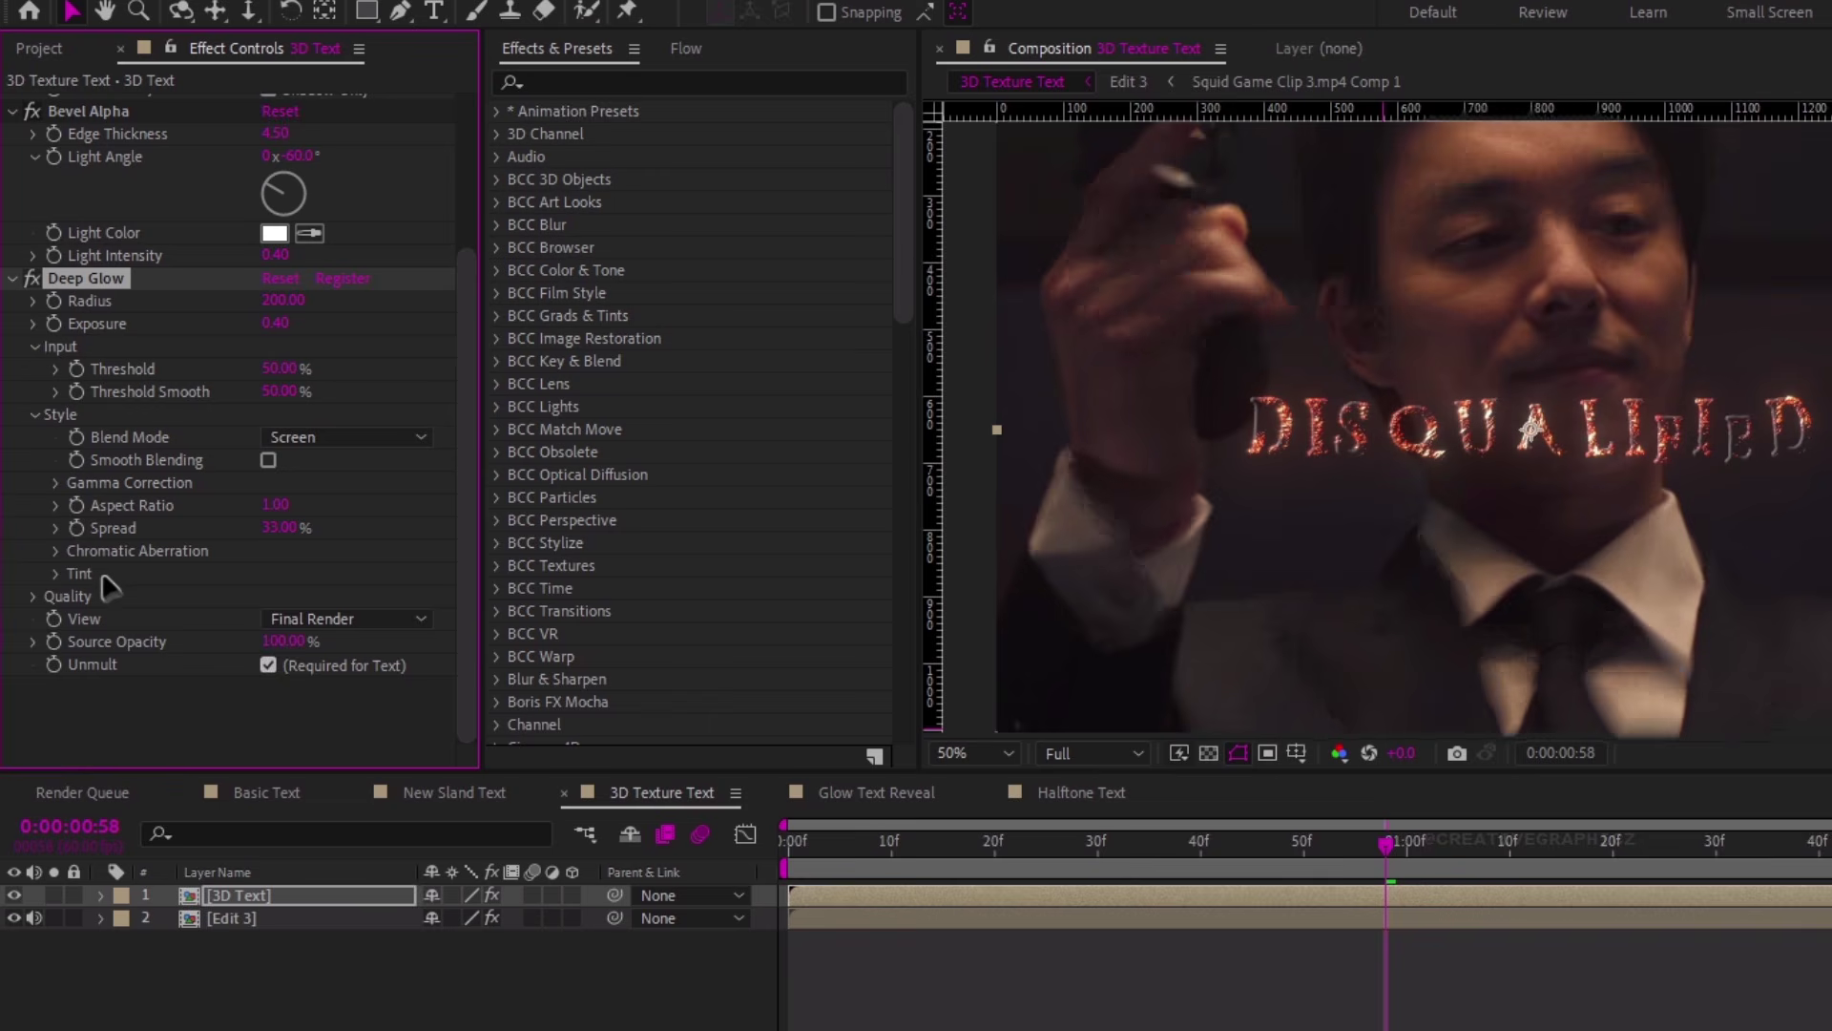
Enable Deep Glow's Tint on the 3D Text layer, with Mode set to Overlay and a pale beige Color
{"action": "left_click", "coordinate": [96, 573]}
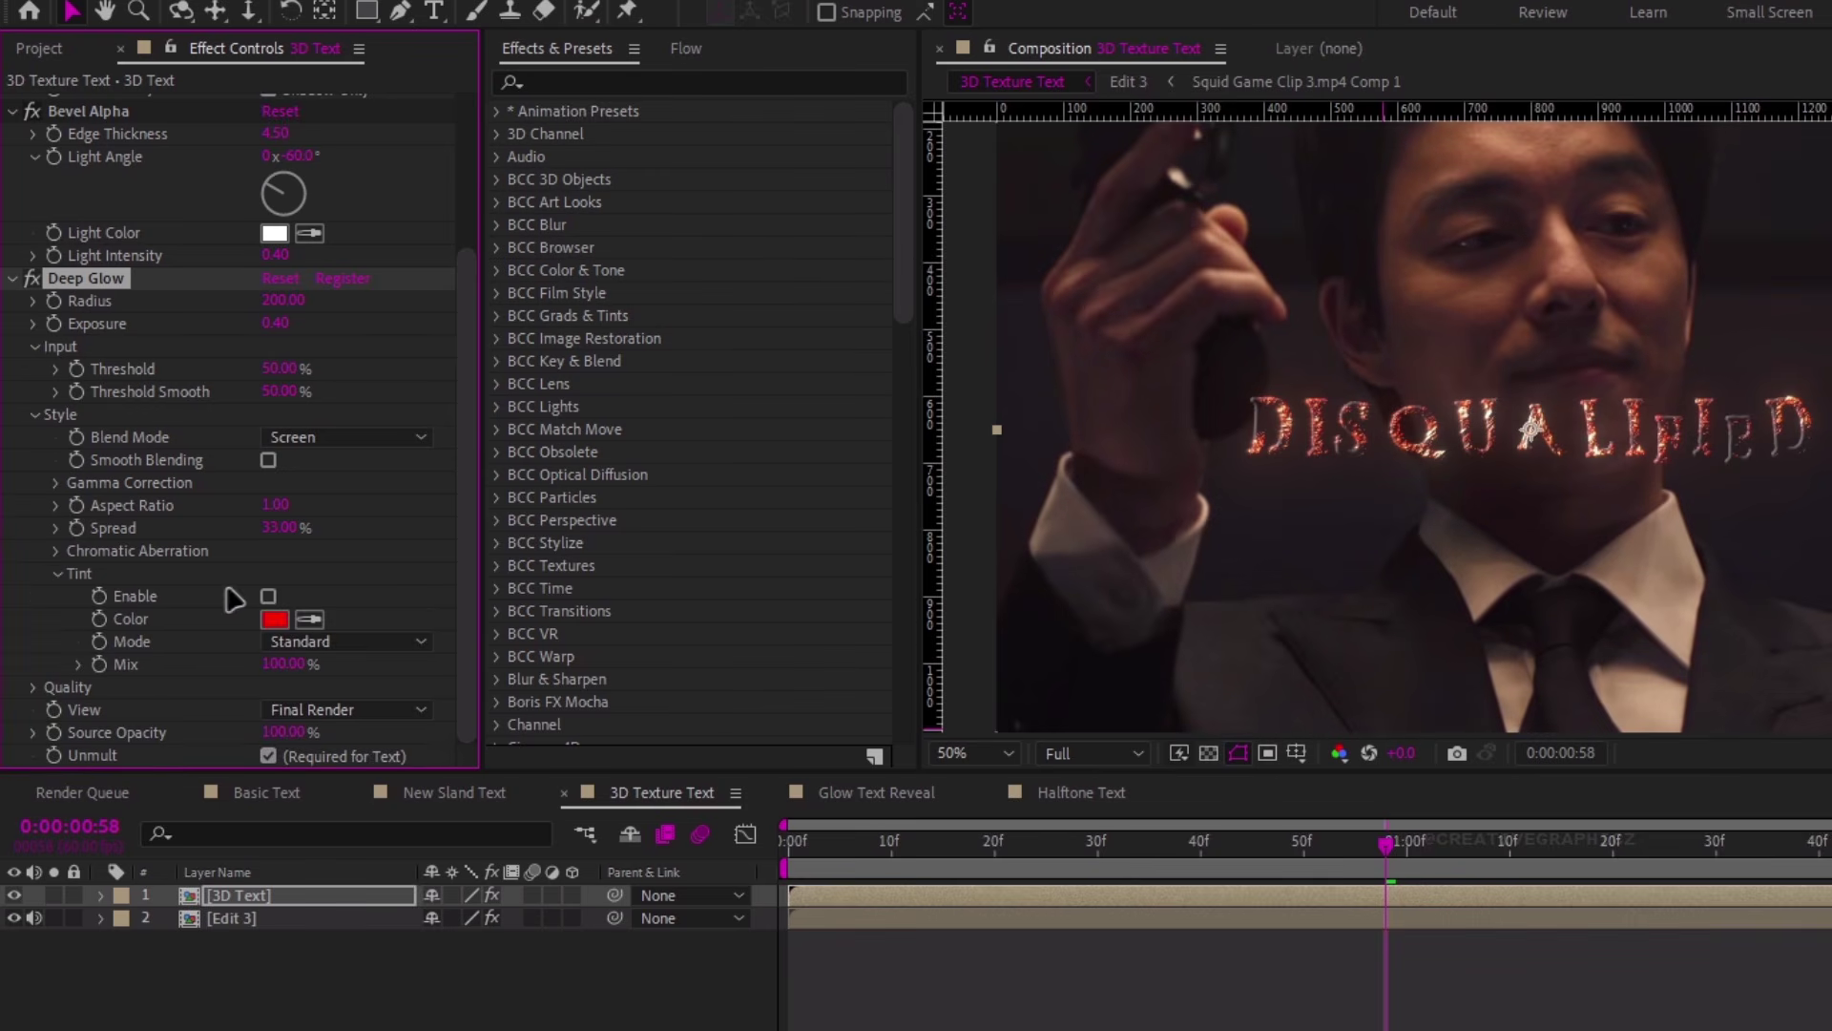
{"action": "left_click", "coordinate": [289, 635]}
{"action": "left_click", "coordinate": [324, 701]}
{"action": "left_click", "coordinate": [275, 622]}
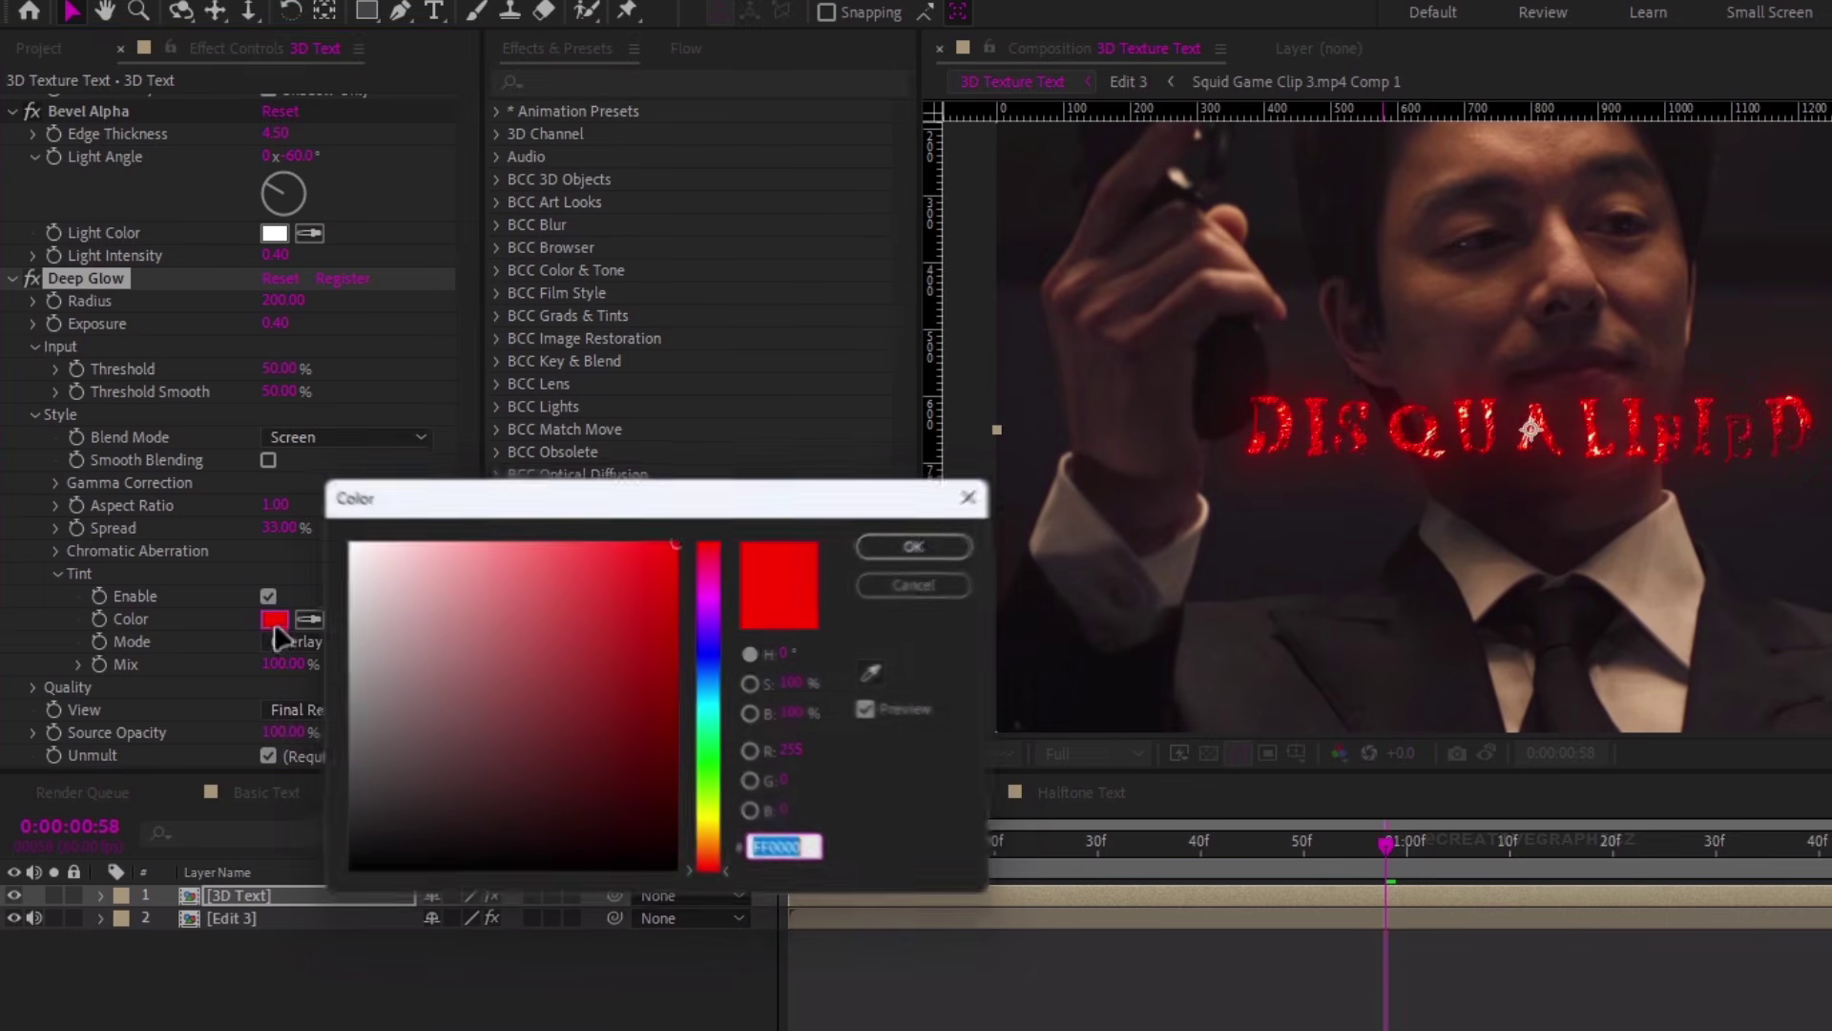
{"action": "left_click", "coordinate": [384, 663]}
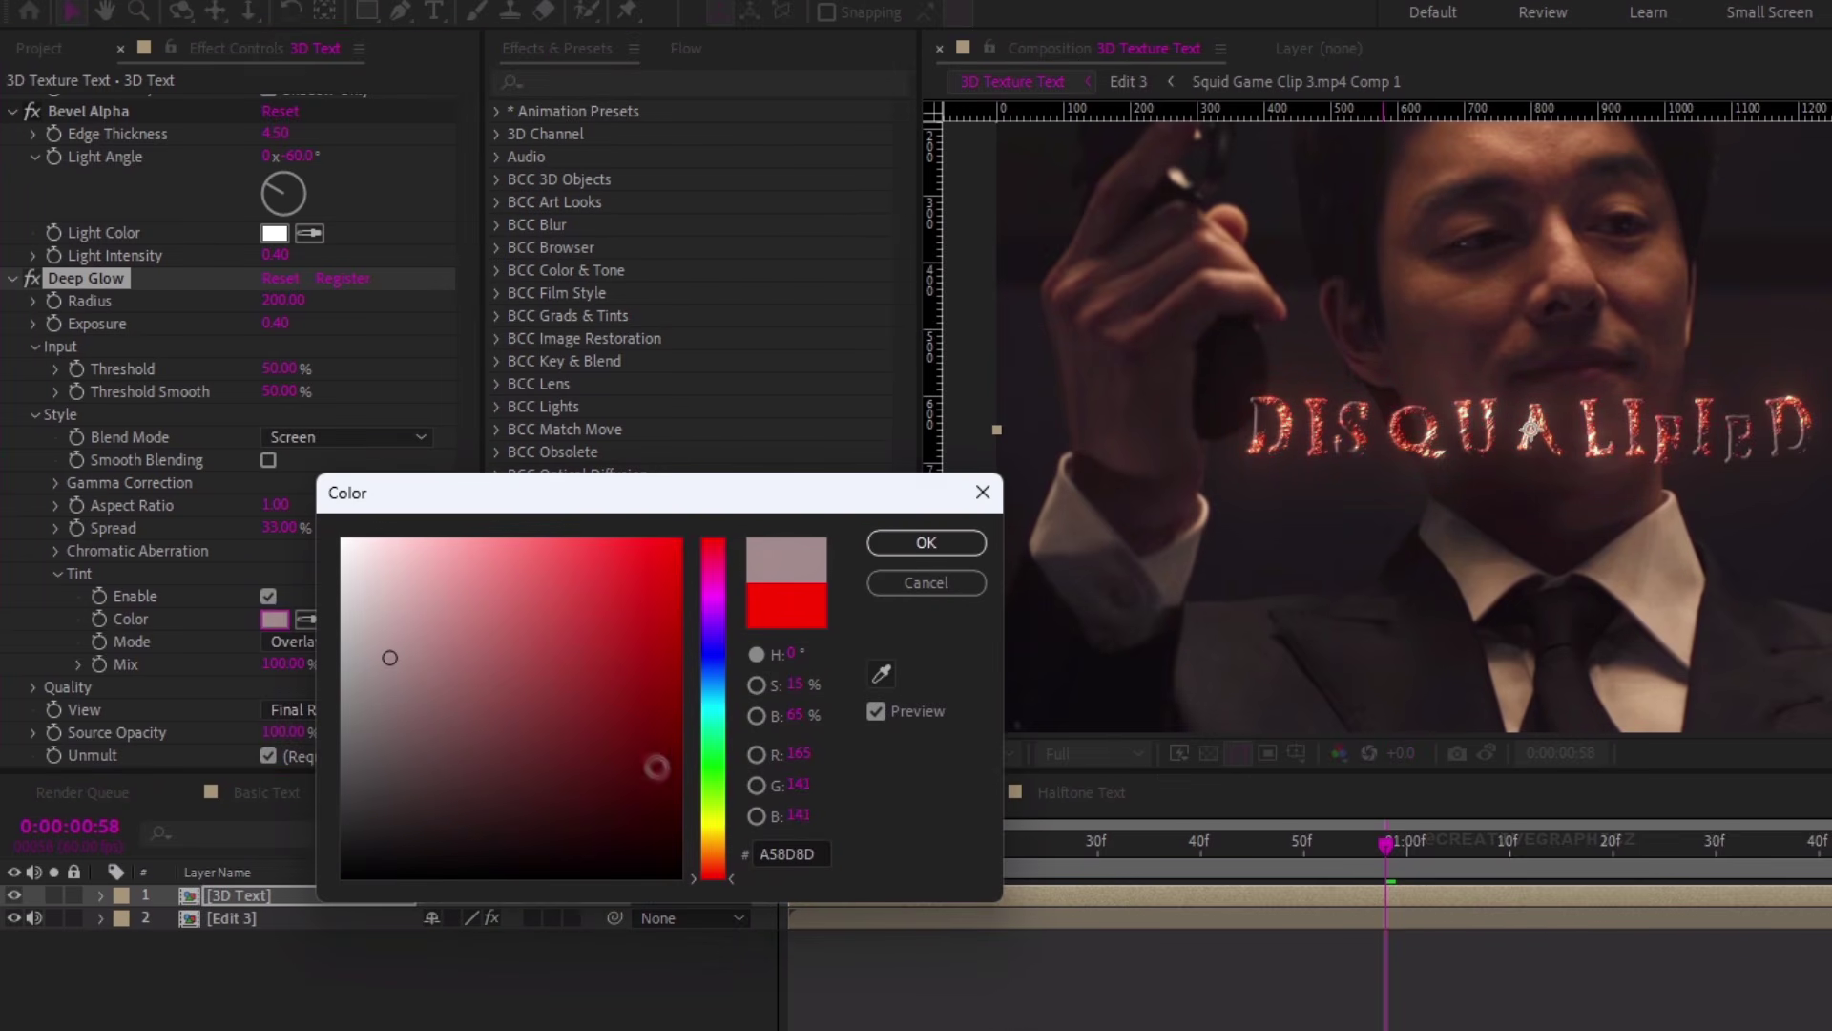
{"action": "left_click", "coordinate": [715, 829]}
{"action": "left_click_drag", "start_coordinate": [717, 837], "coordinate": [714, 841]}
{"action": "type", "text": "D6CBA4"}
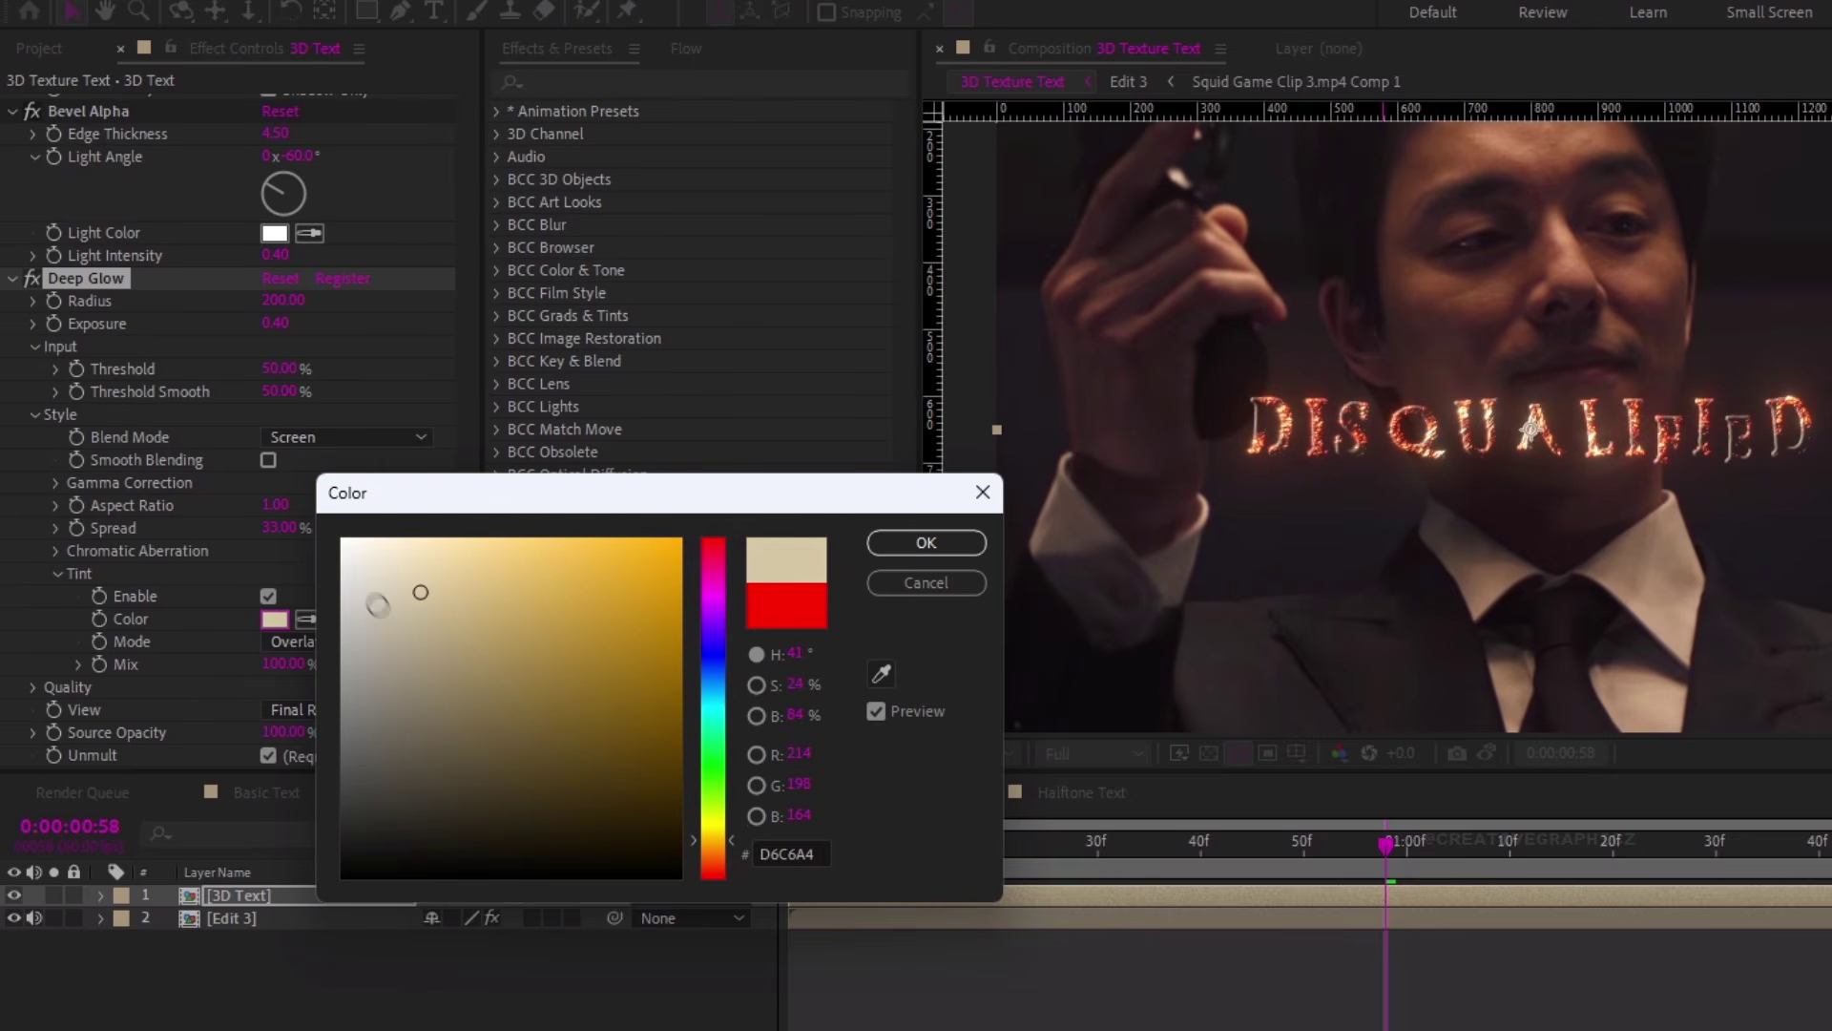
{"action": "left_click", "coordinate": [925, 542]}
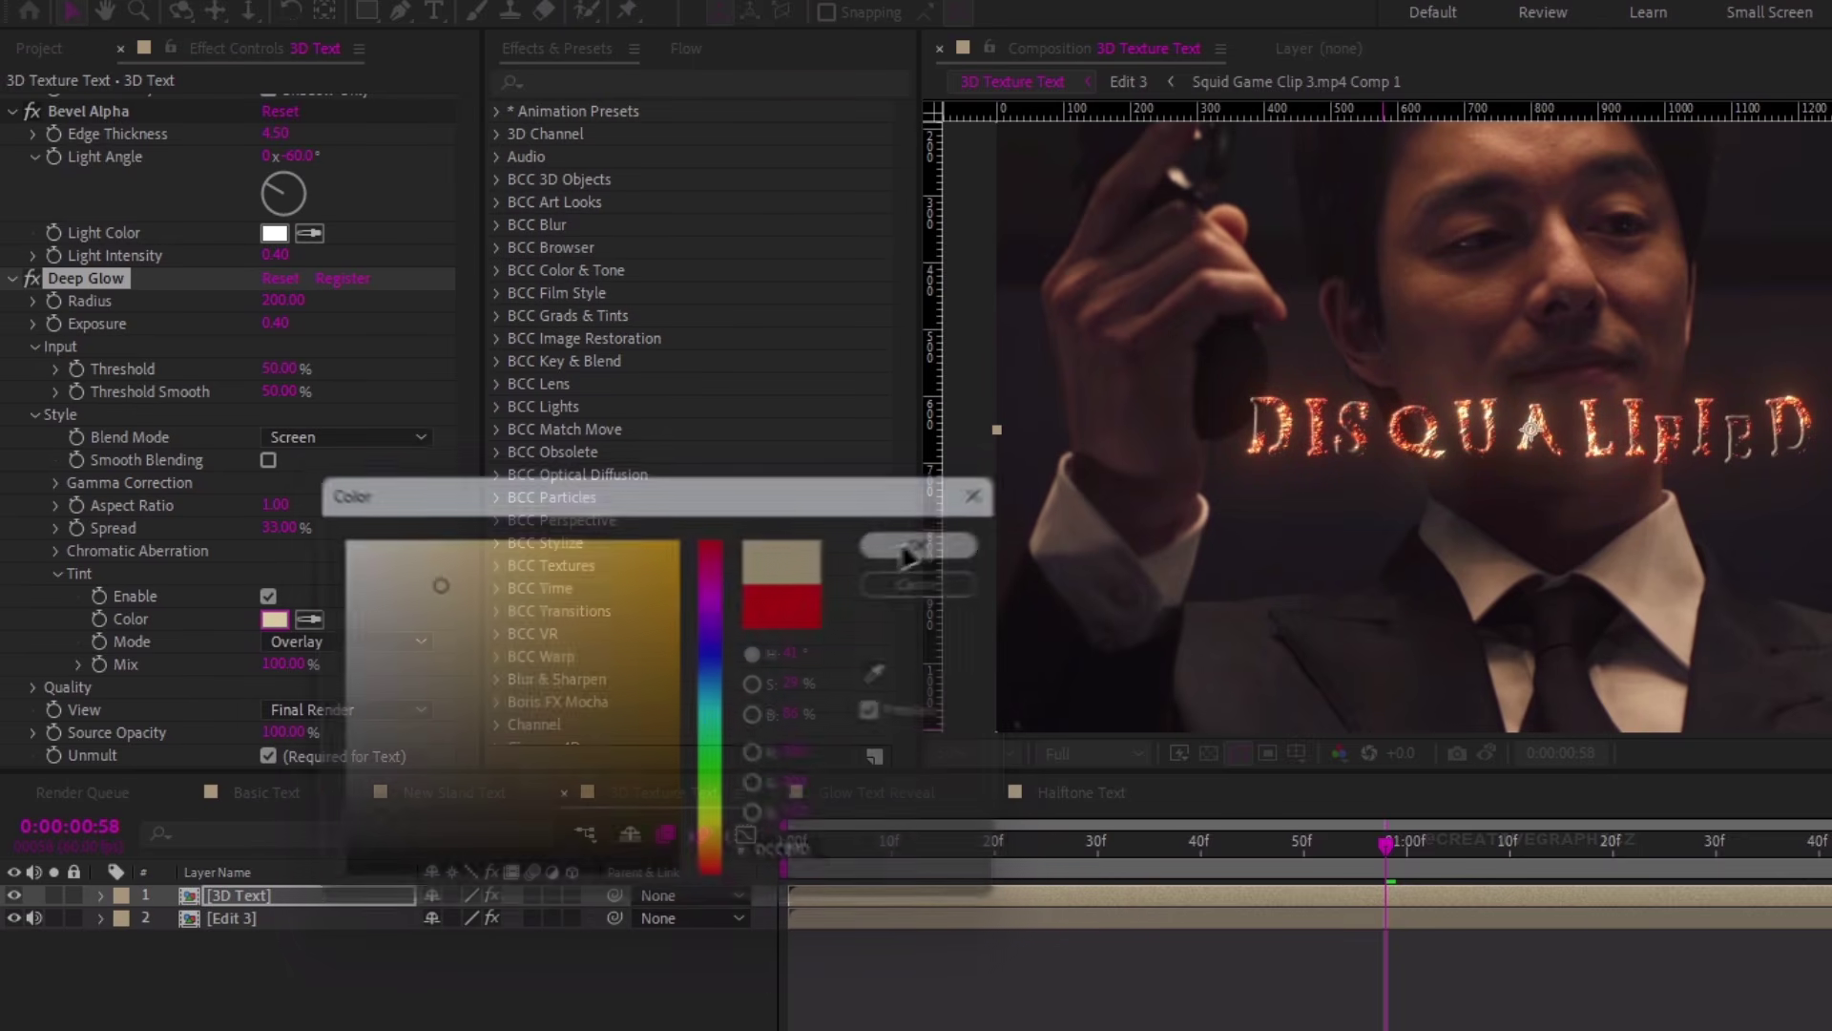
Add a second Drop Shadow to the 3D Text layer with Opacity 100%, Distance 7 and Softness 20
{"action": "key", "text": "ctrl+space"}
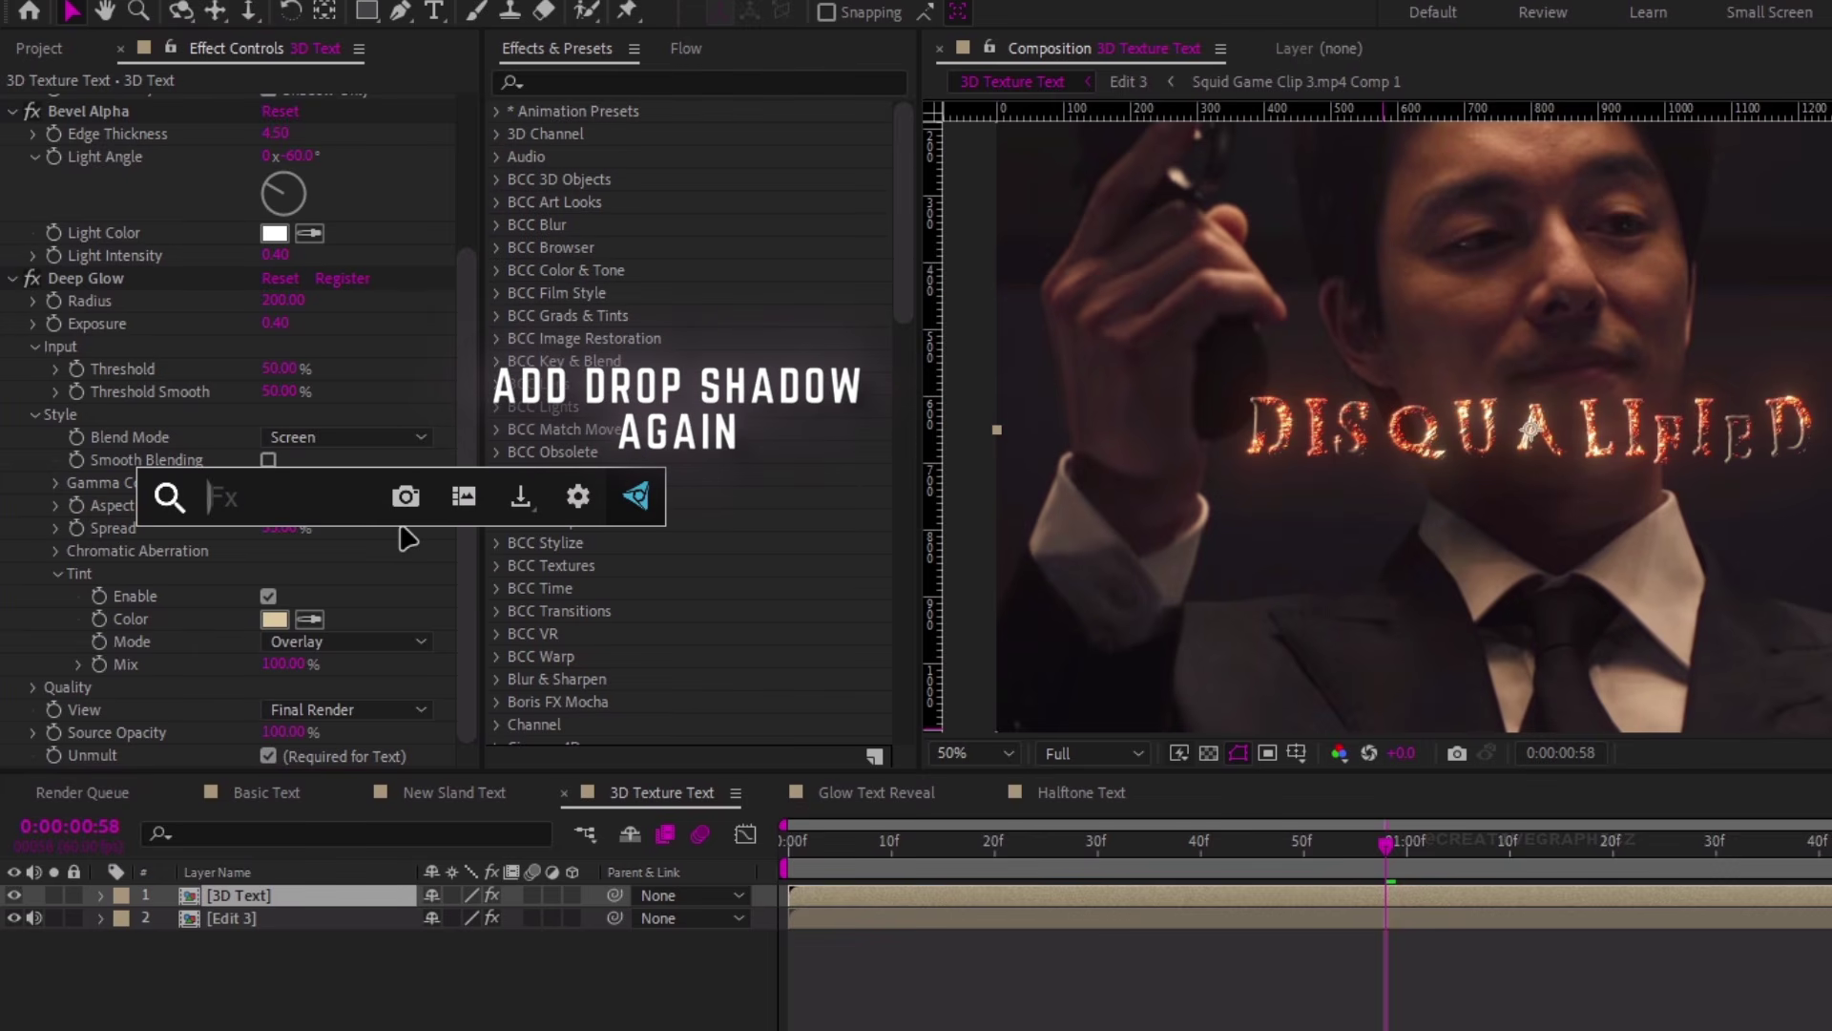
{"action": "type", "text": "drop"}
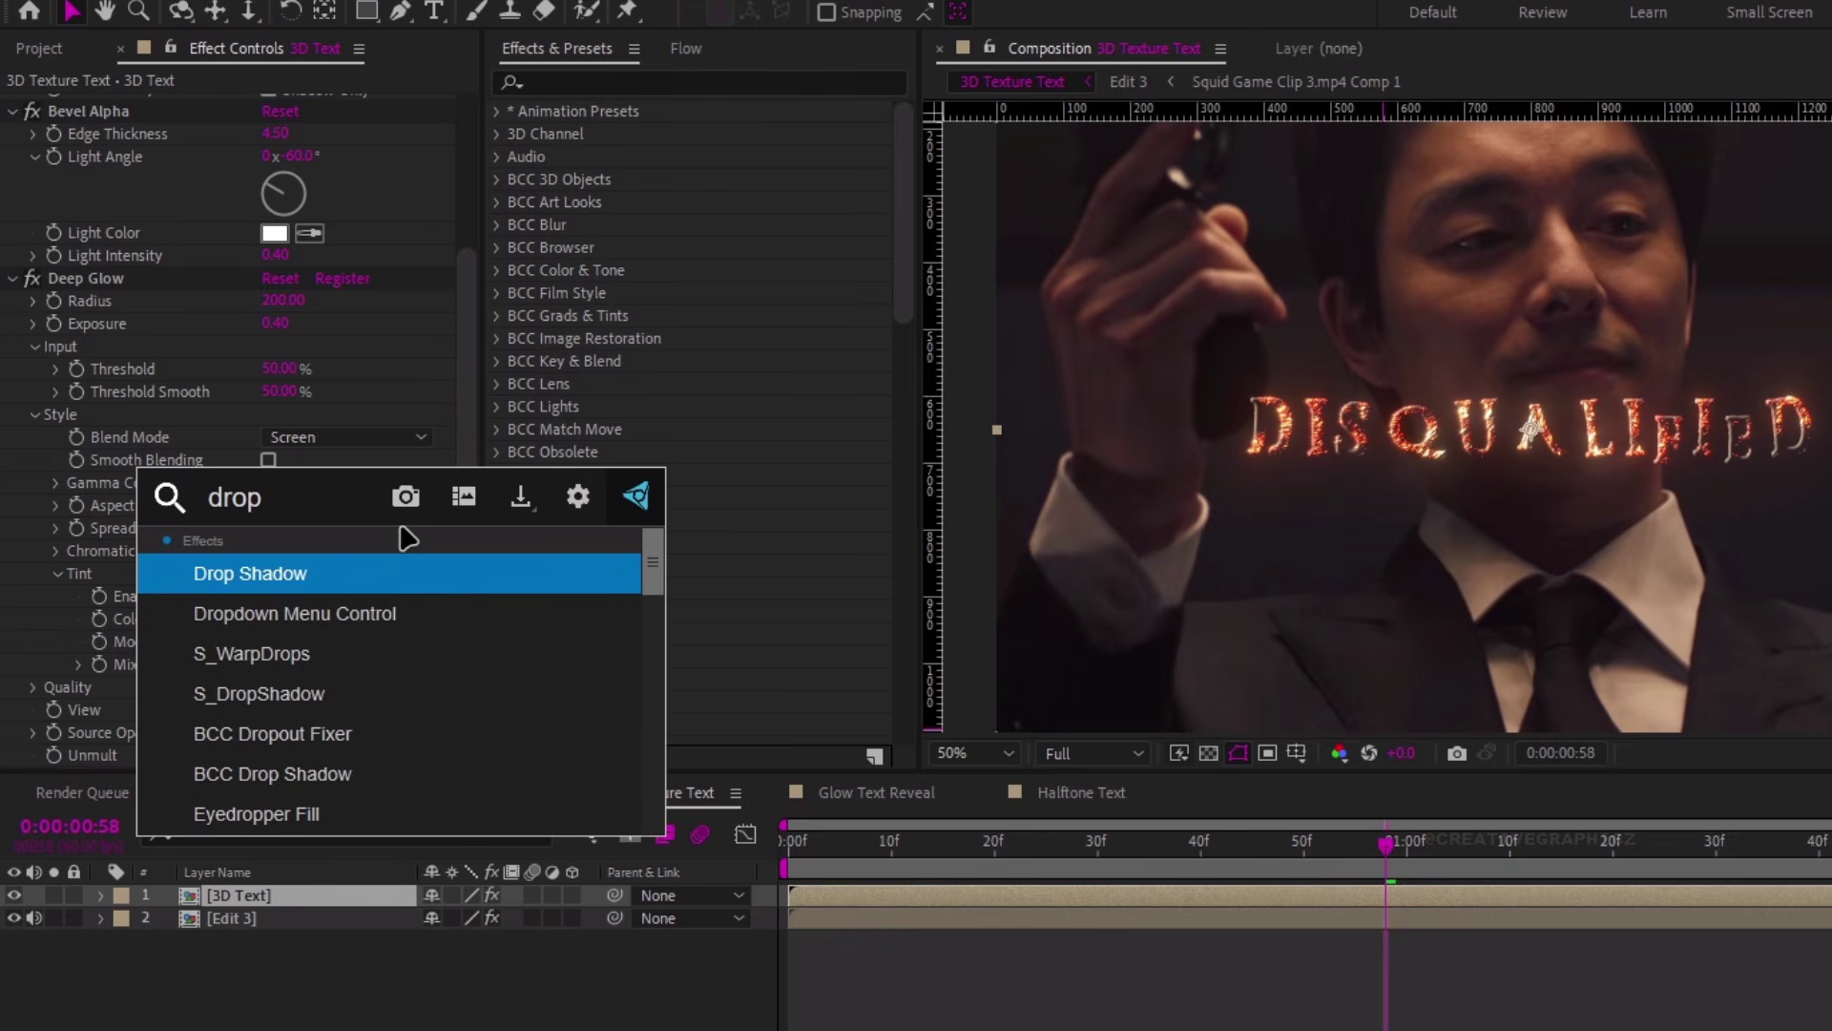
{"action": "key", "text": "Return"}
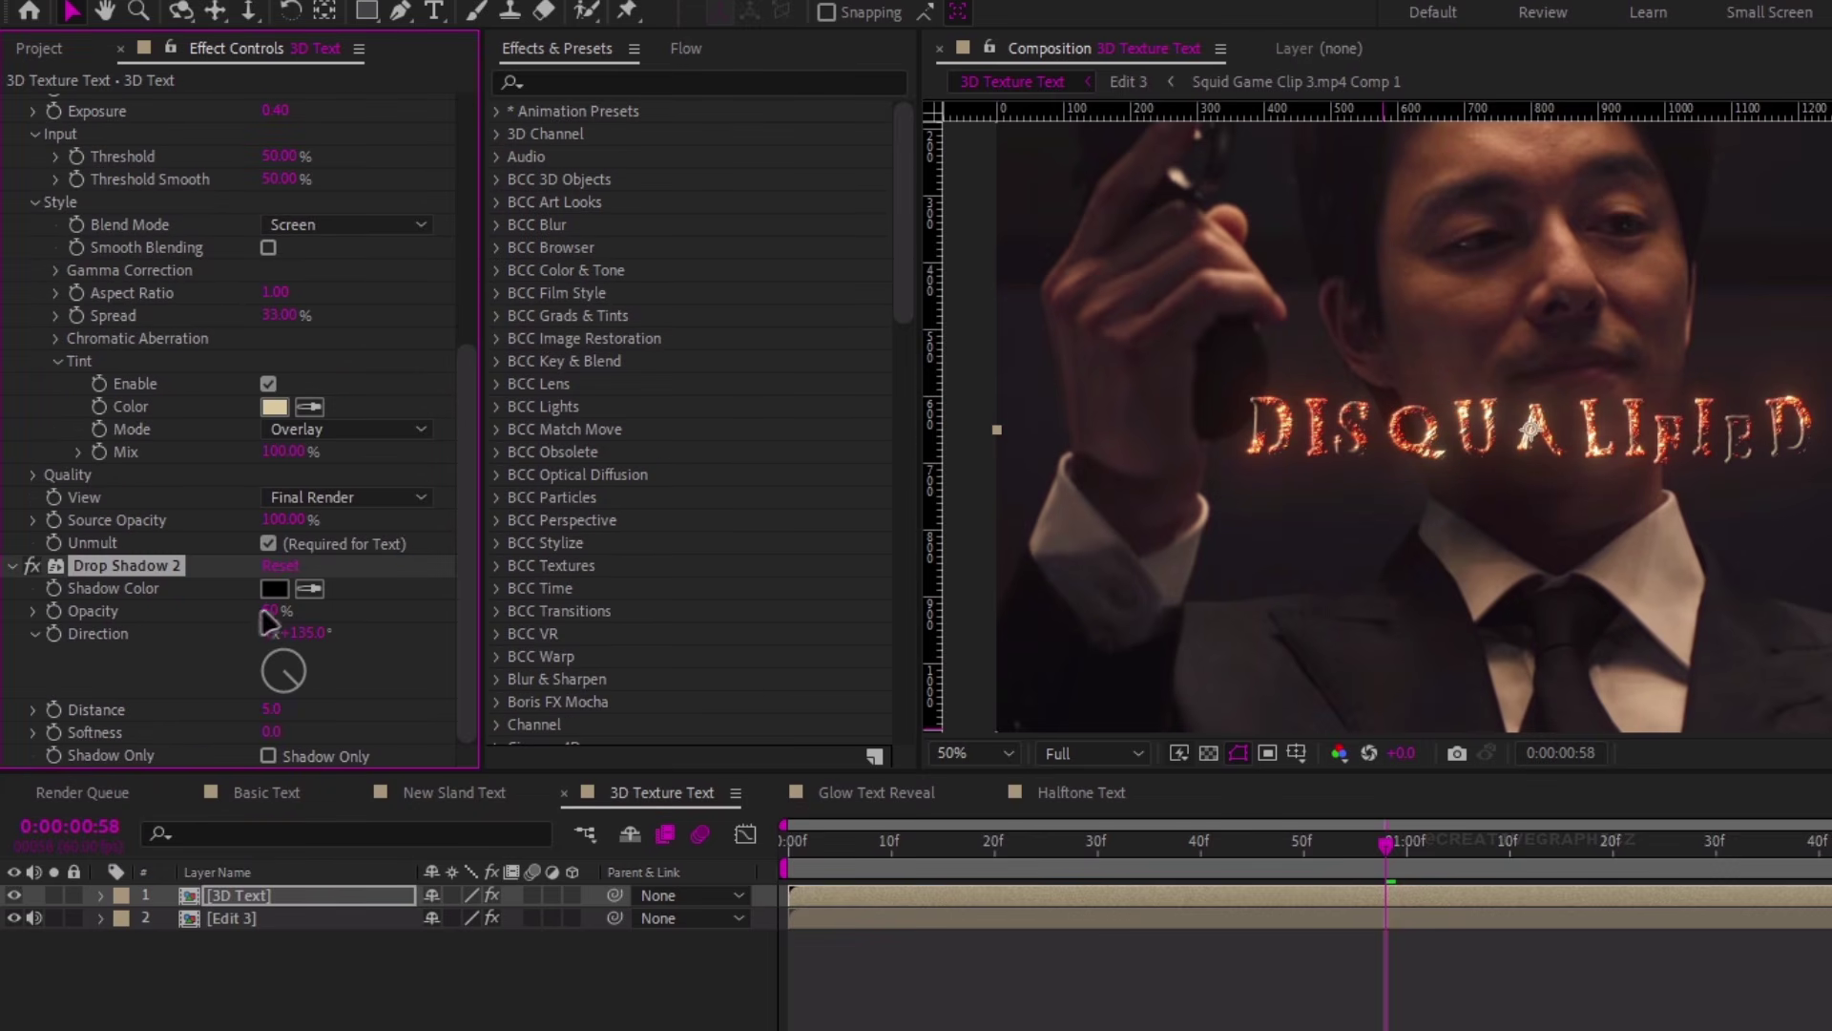
{"action": "type", "text": "100"}
{"action": "key", "text": "Return"}
{"action": "left_click", "coordinate": [277, 732]}
{"action": "type", "text": "20"}
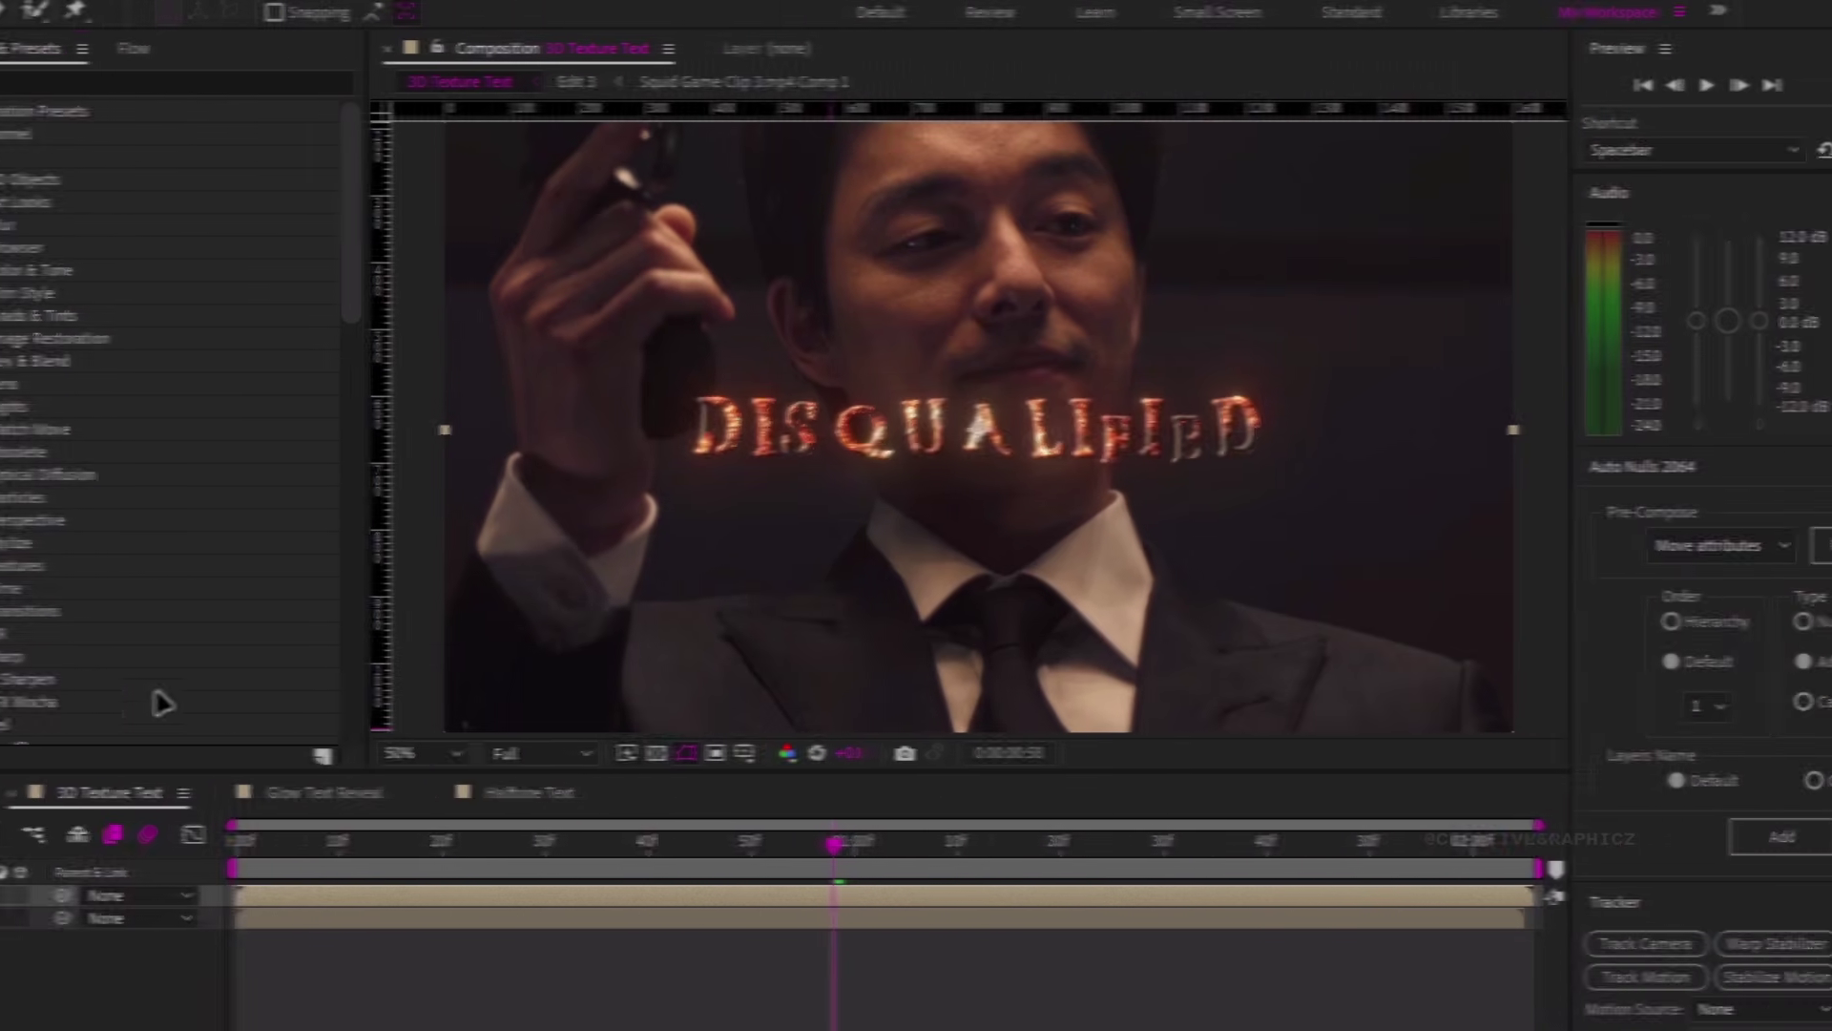
{"action": "mouse_move", "coordinate": [1385, 843]}
{"action": "left_mouse_down"}
{"action": "mouse_move", "coordinate": [1411, 843]}
{"action": "mouse_move", "coordinate": [1382, 843]}
{"action": "left_mouse_up"}
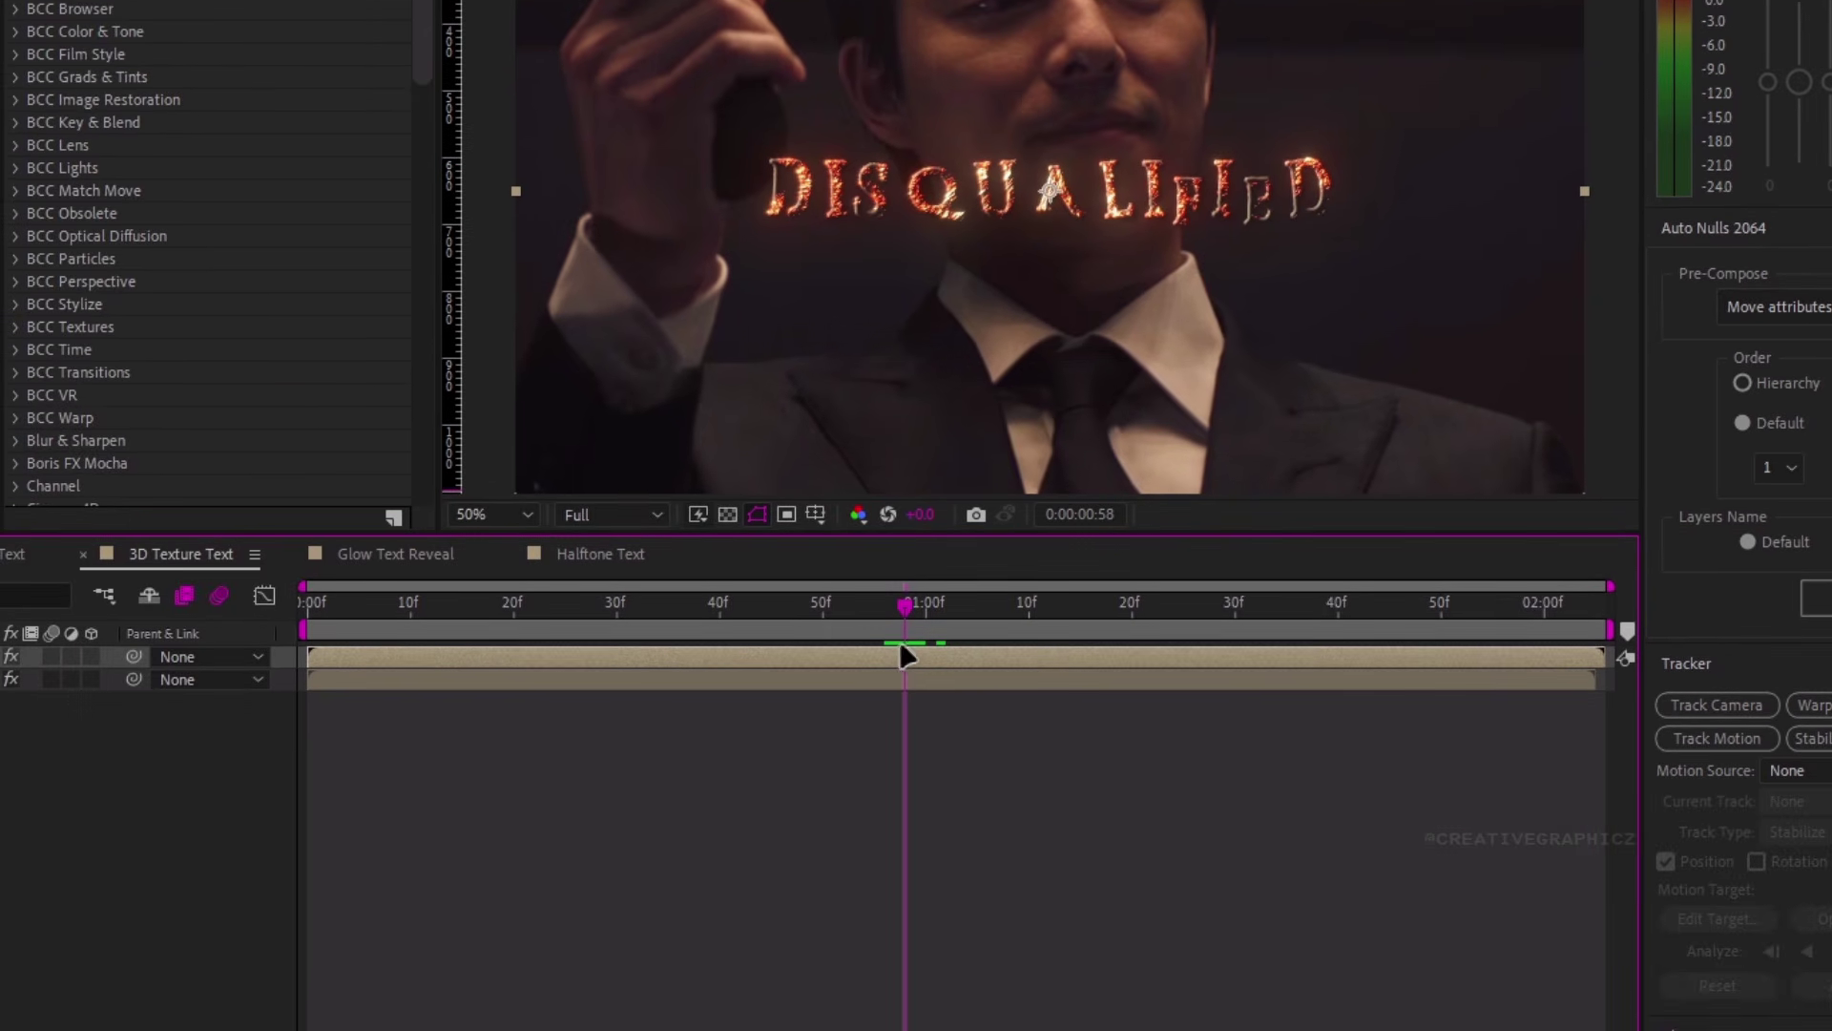
Raise the Fractal Noise Brightness on the adjustment layer inside the 3D Text composition, and return to the 3D Texture Text composition
{"action": "double_click", "coordinate": [901, 654]}
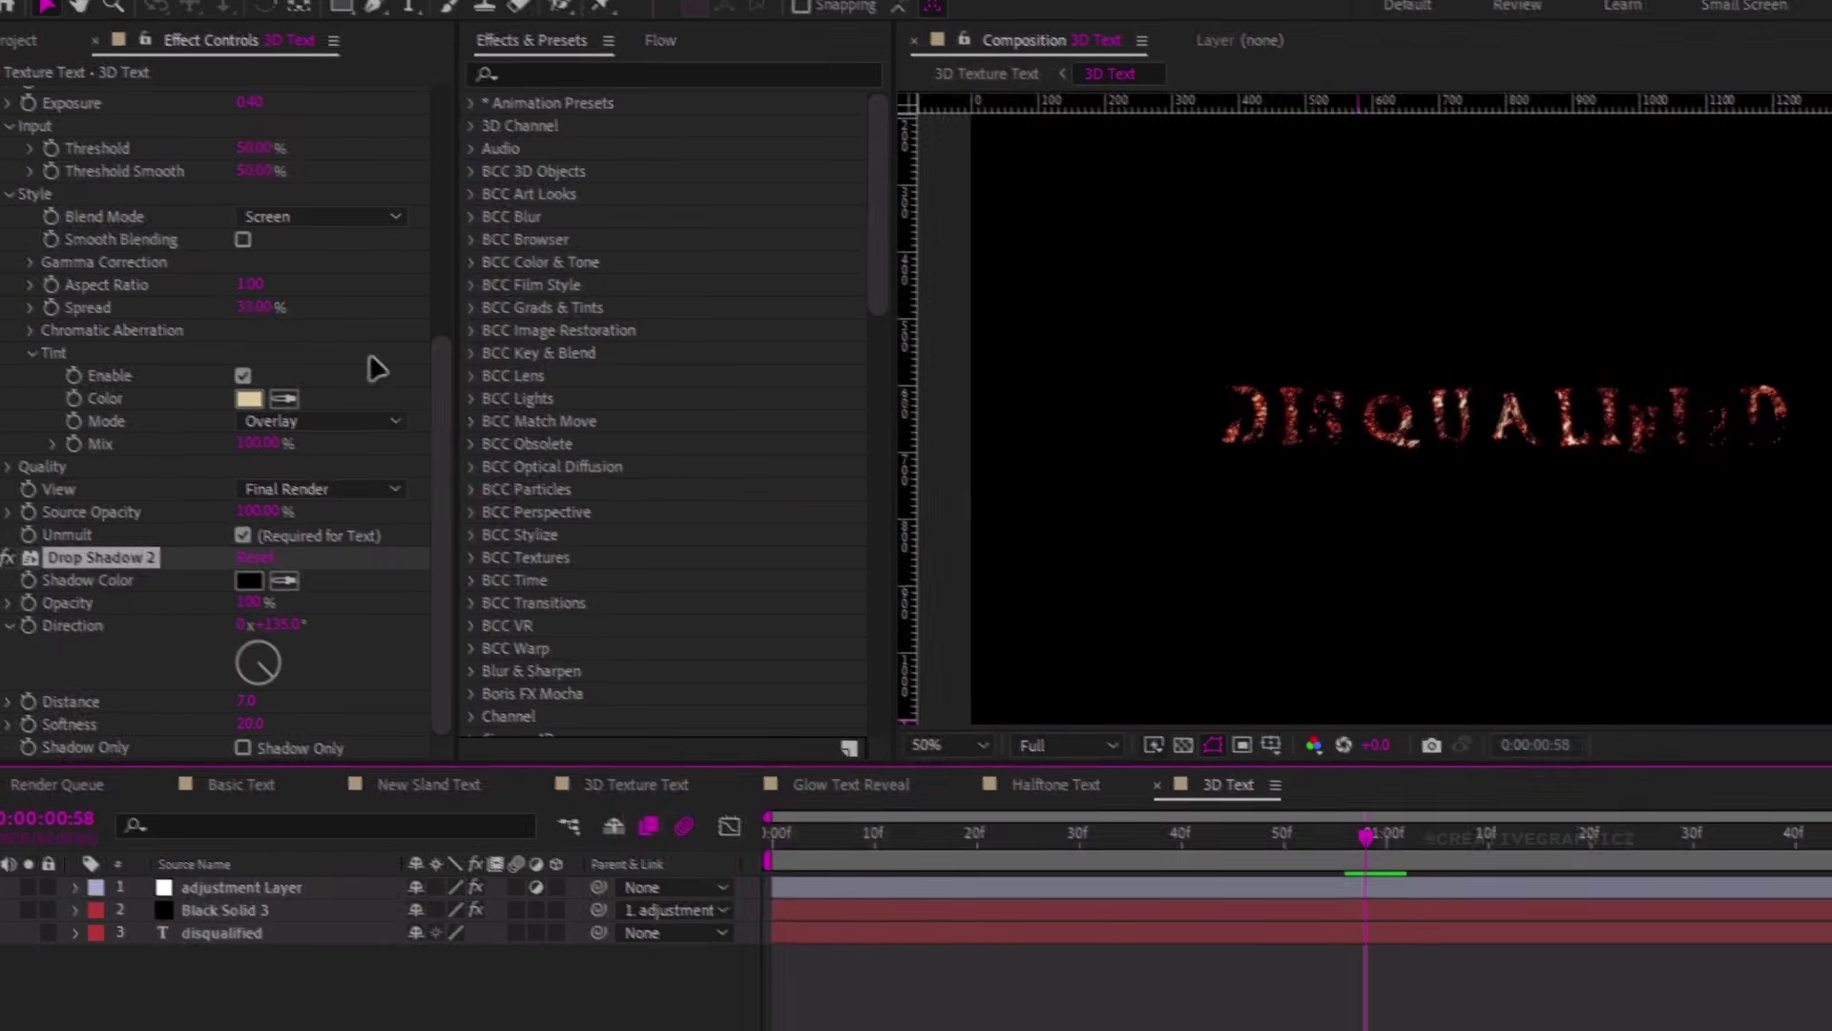
{"action": "scroll", "coordinate": [224, 291], "scroll_direction": "up", "scroll_amount": 3}
{"action": "left_click", "coordinate": [1164, 908]}
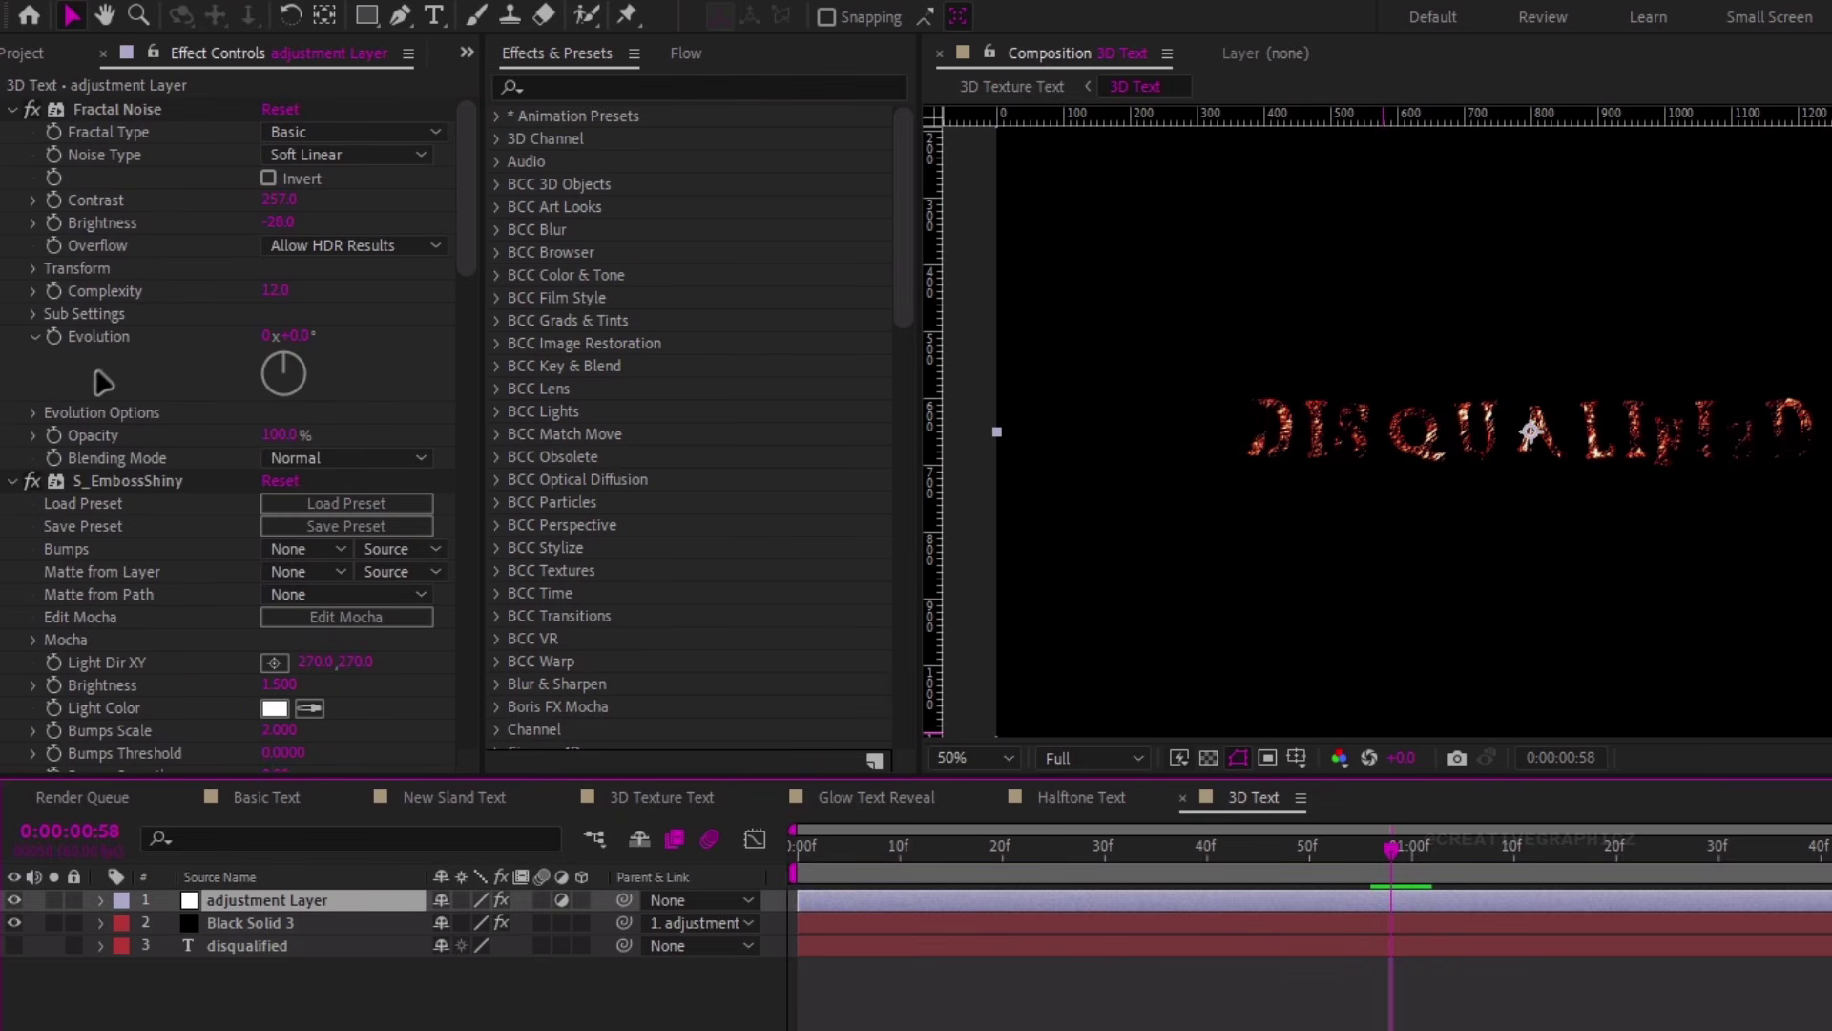
{"action": "left_click", "coordinate": [279, 223]}
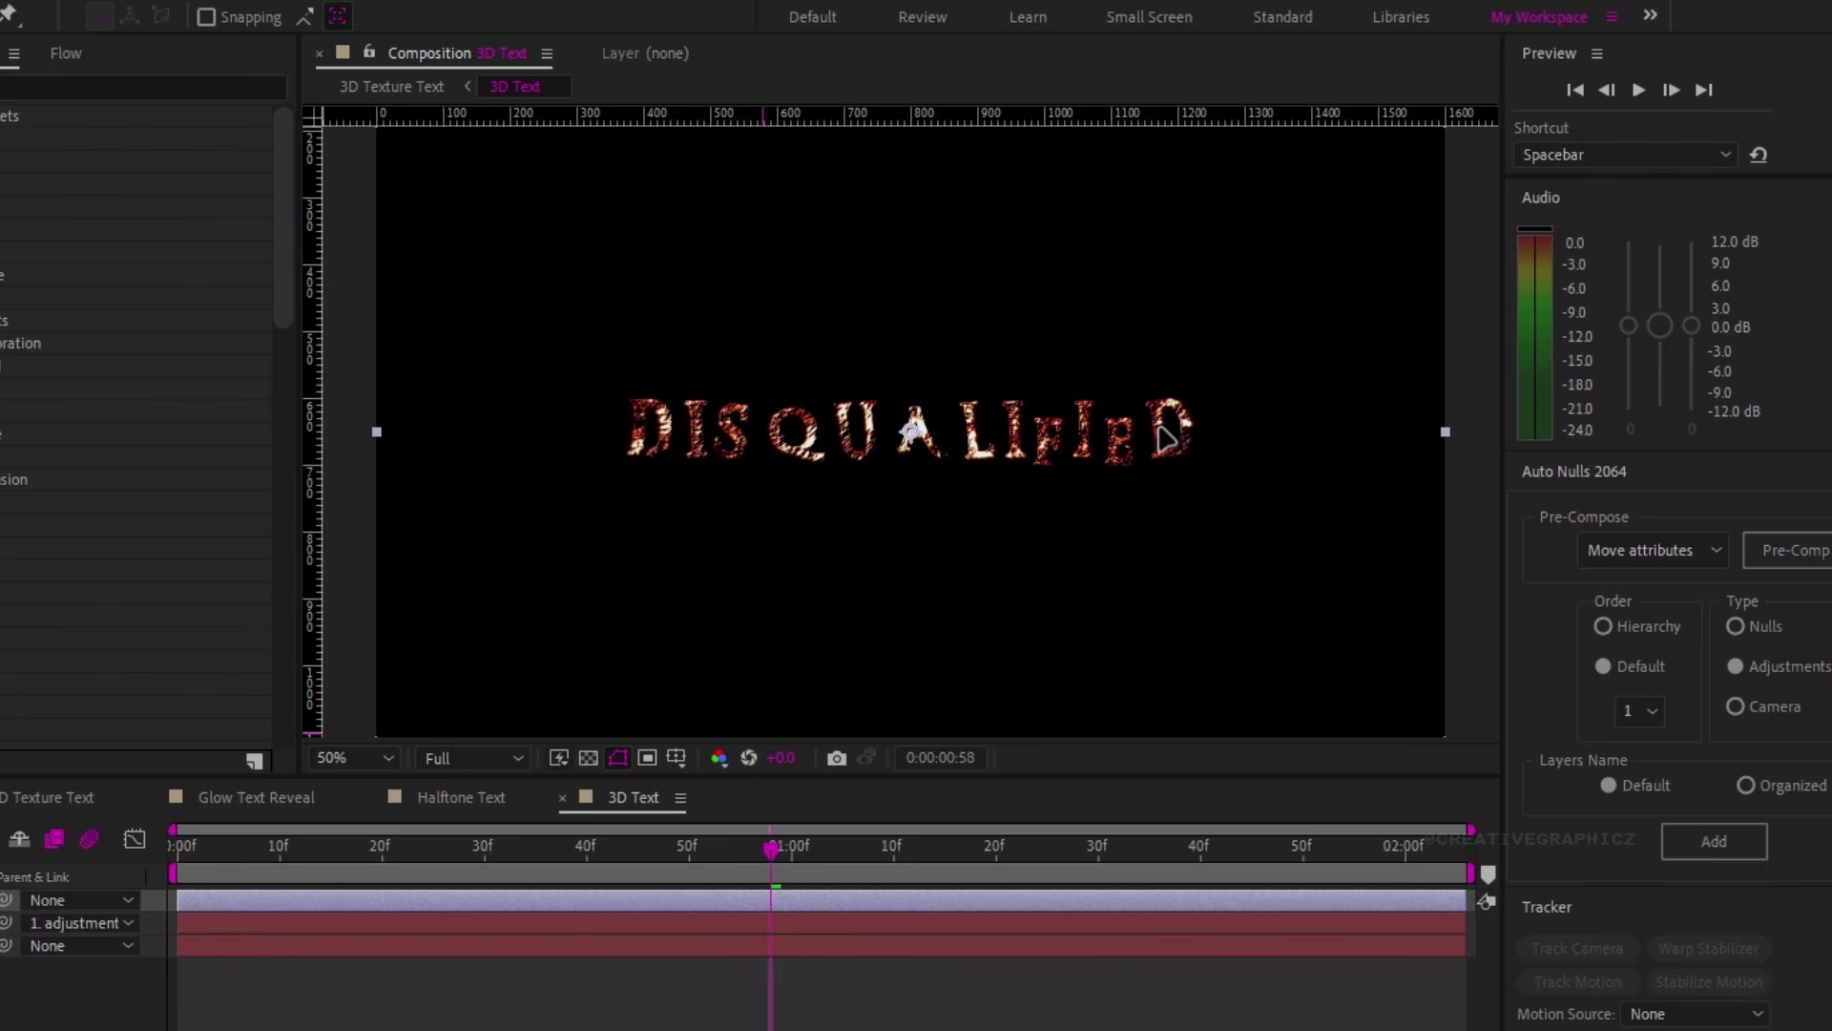
{"action": "left_click", "coordinate": [563, 797]}
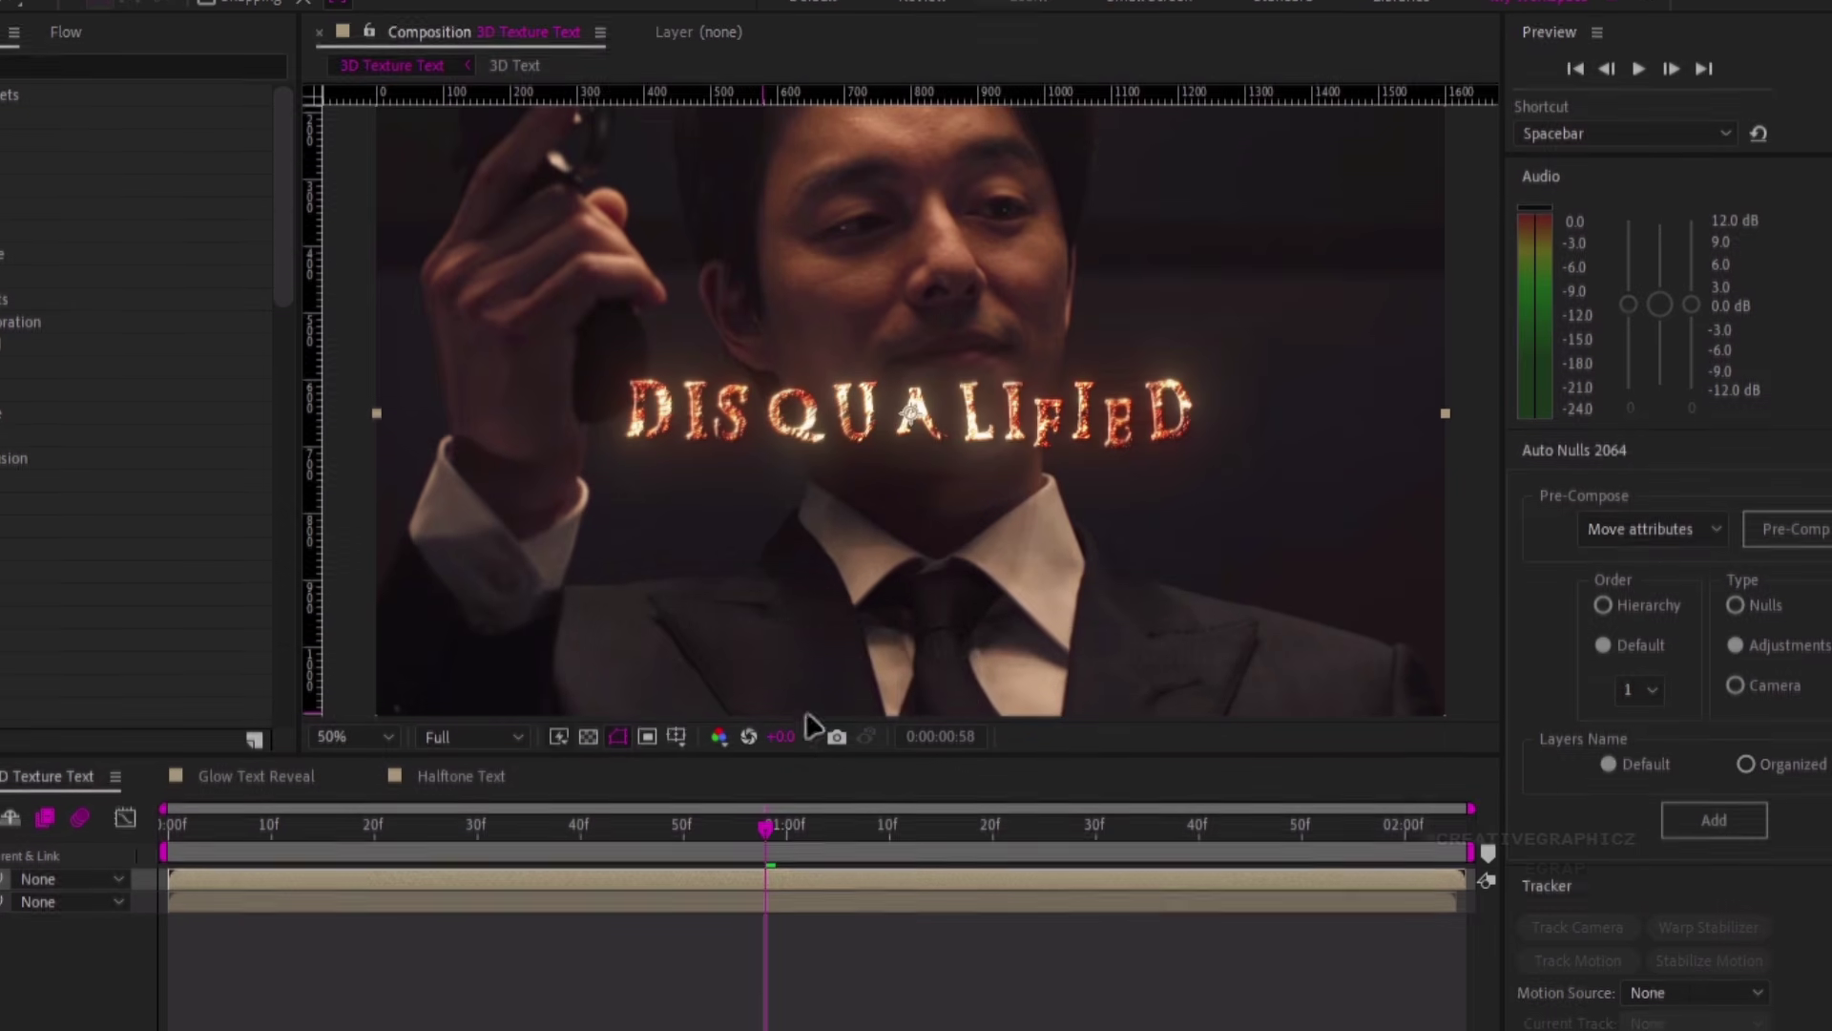
Add BCC Halftone to the 3D Text layer with HT Scale 4 and the RGB Color Scheme, and preview the title
{"action": "key", "text": "ctrl+space"}
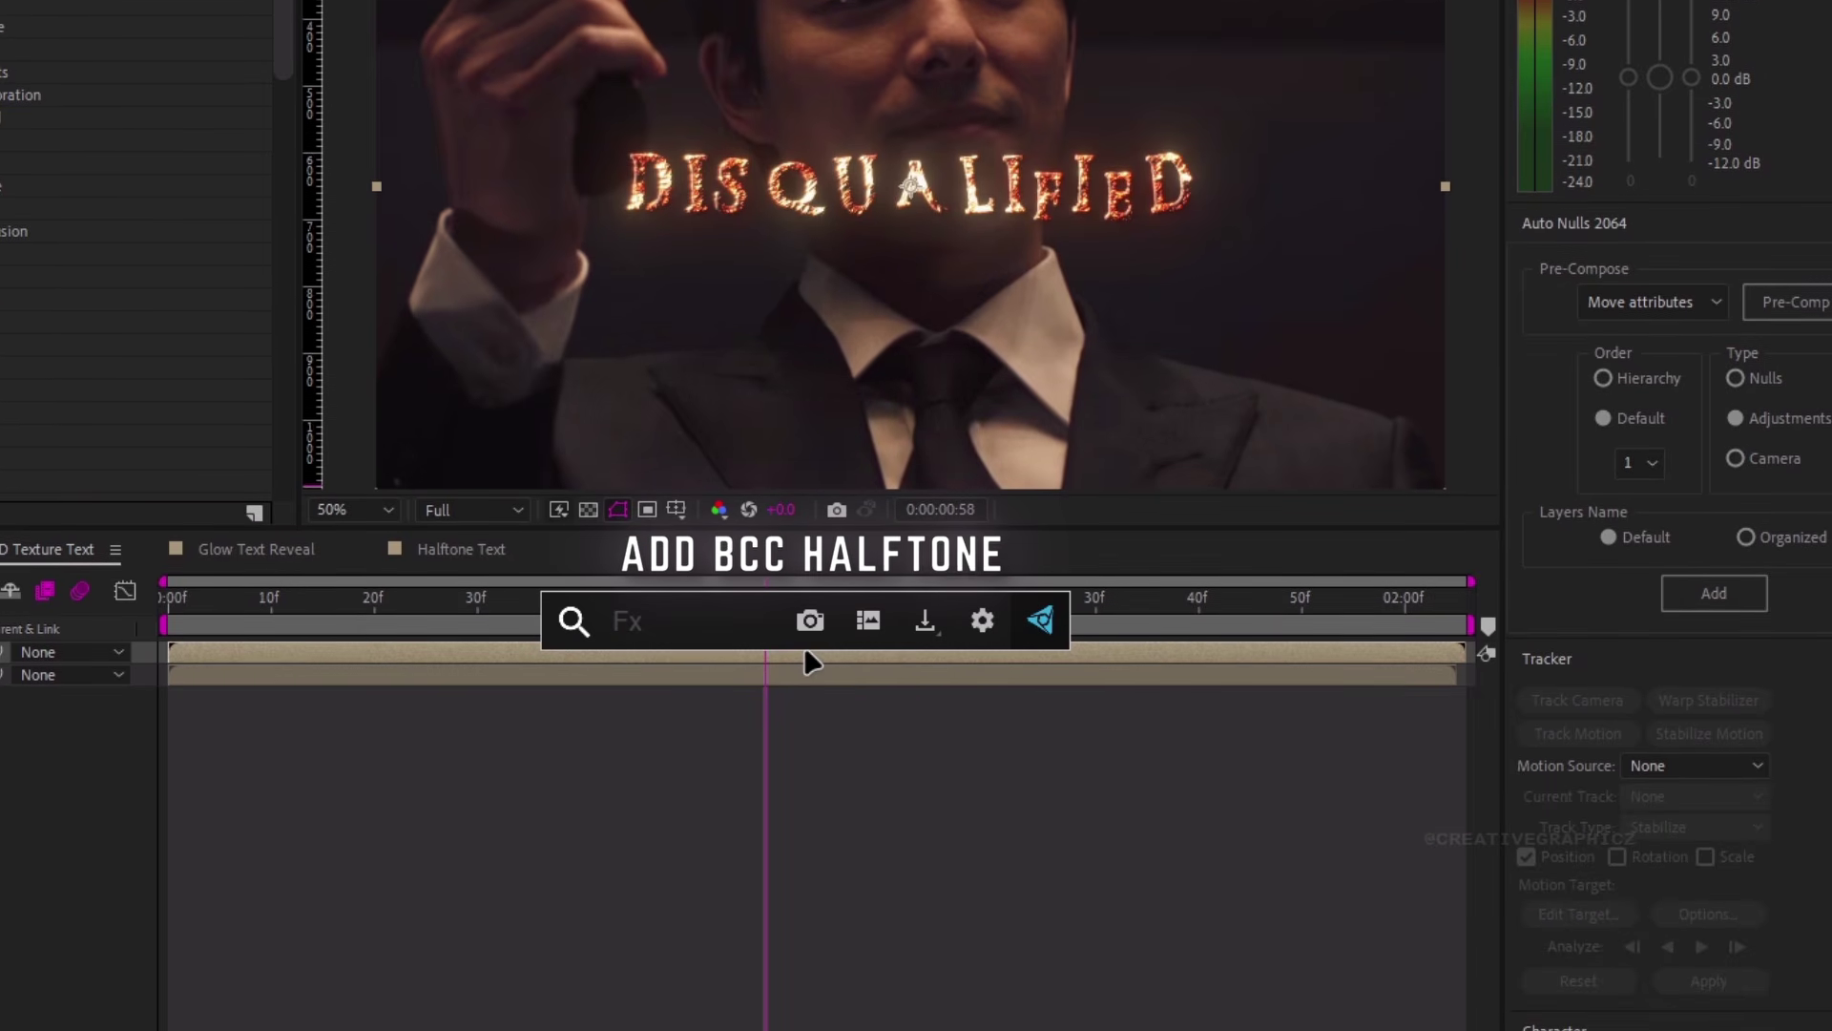
{"action": "type", "text": "bcc ha"}
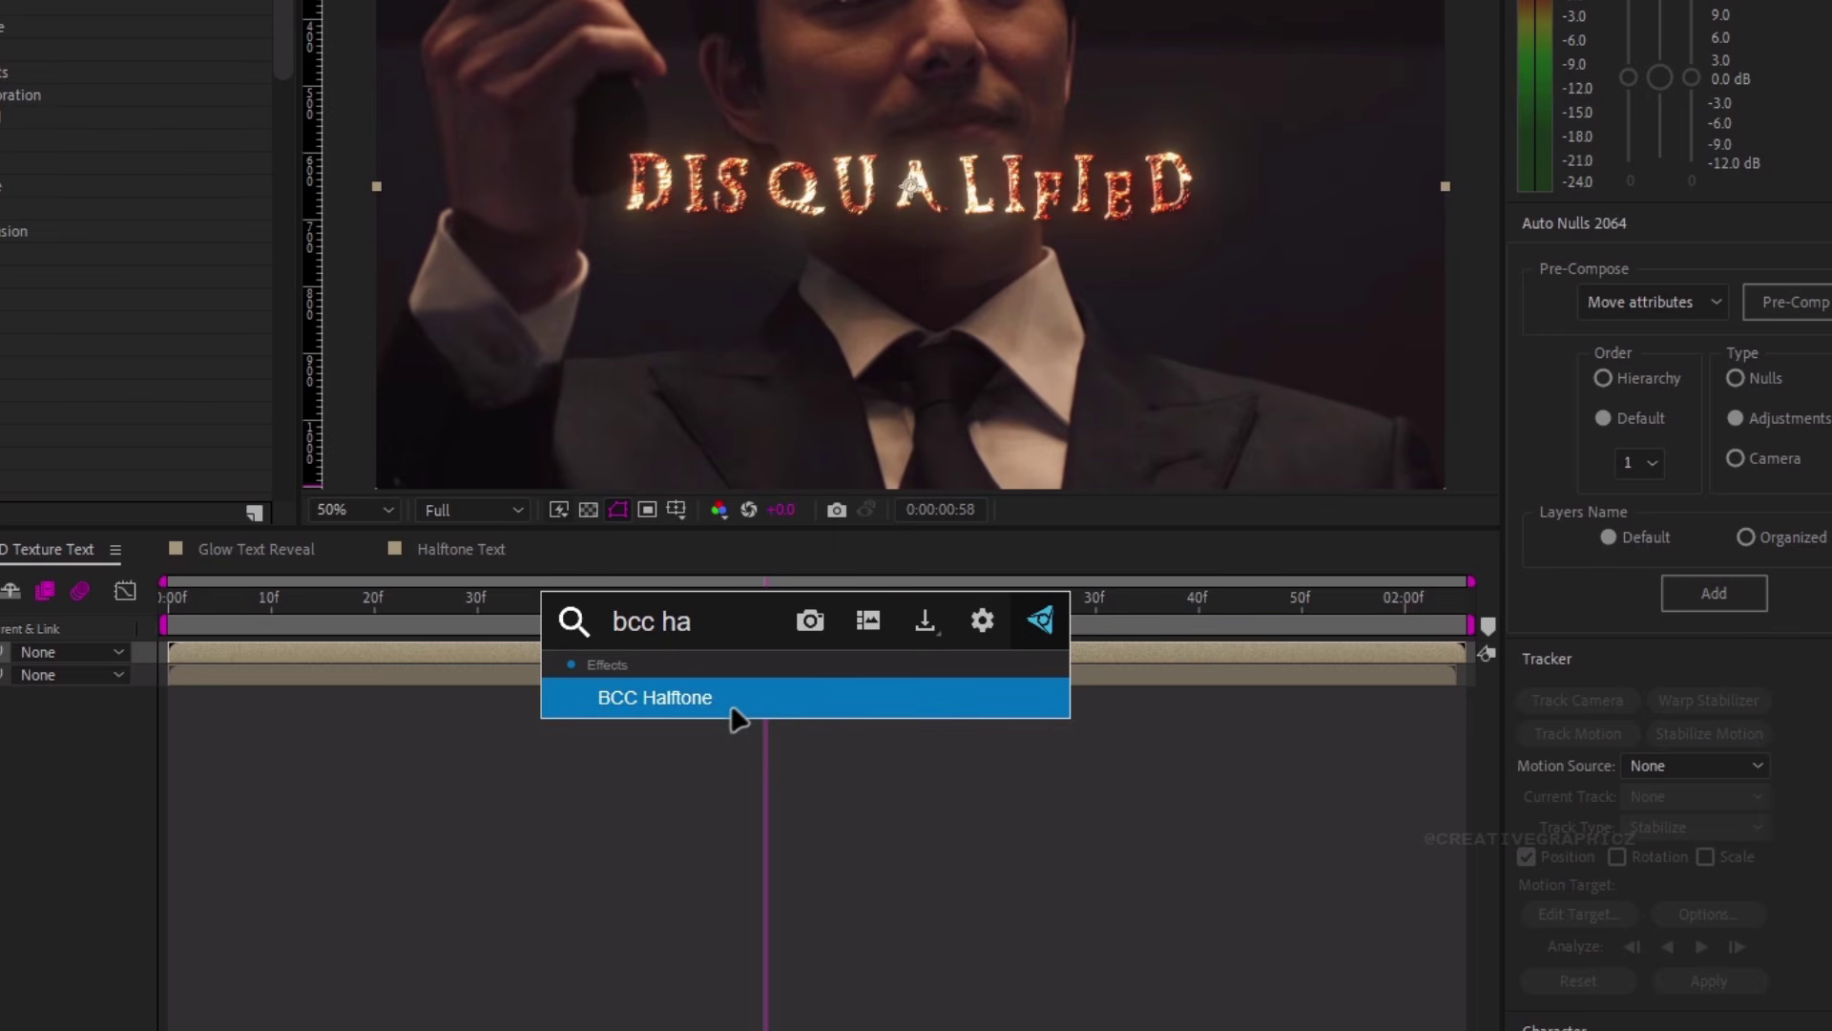
{"action": "left_click", "coordinate": [731, 702]}
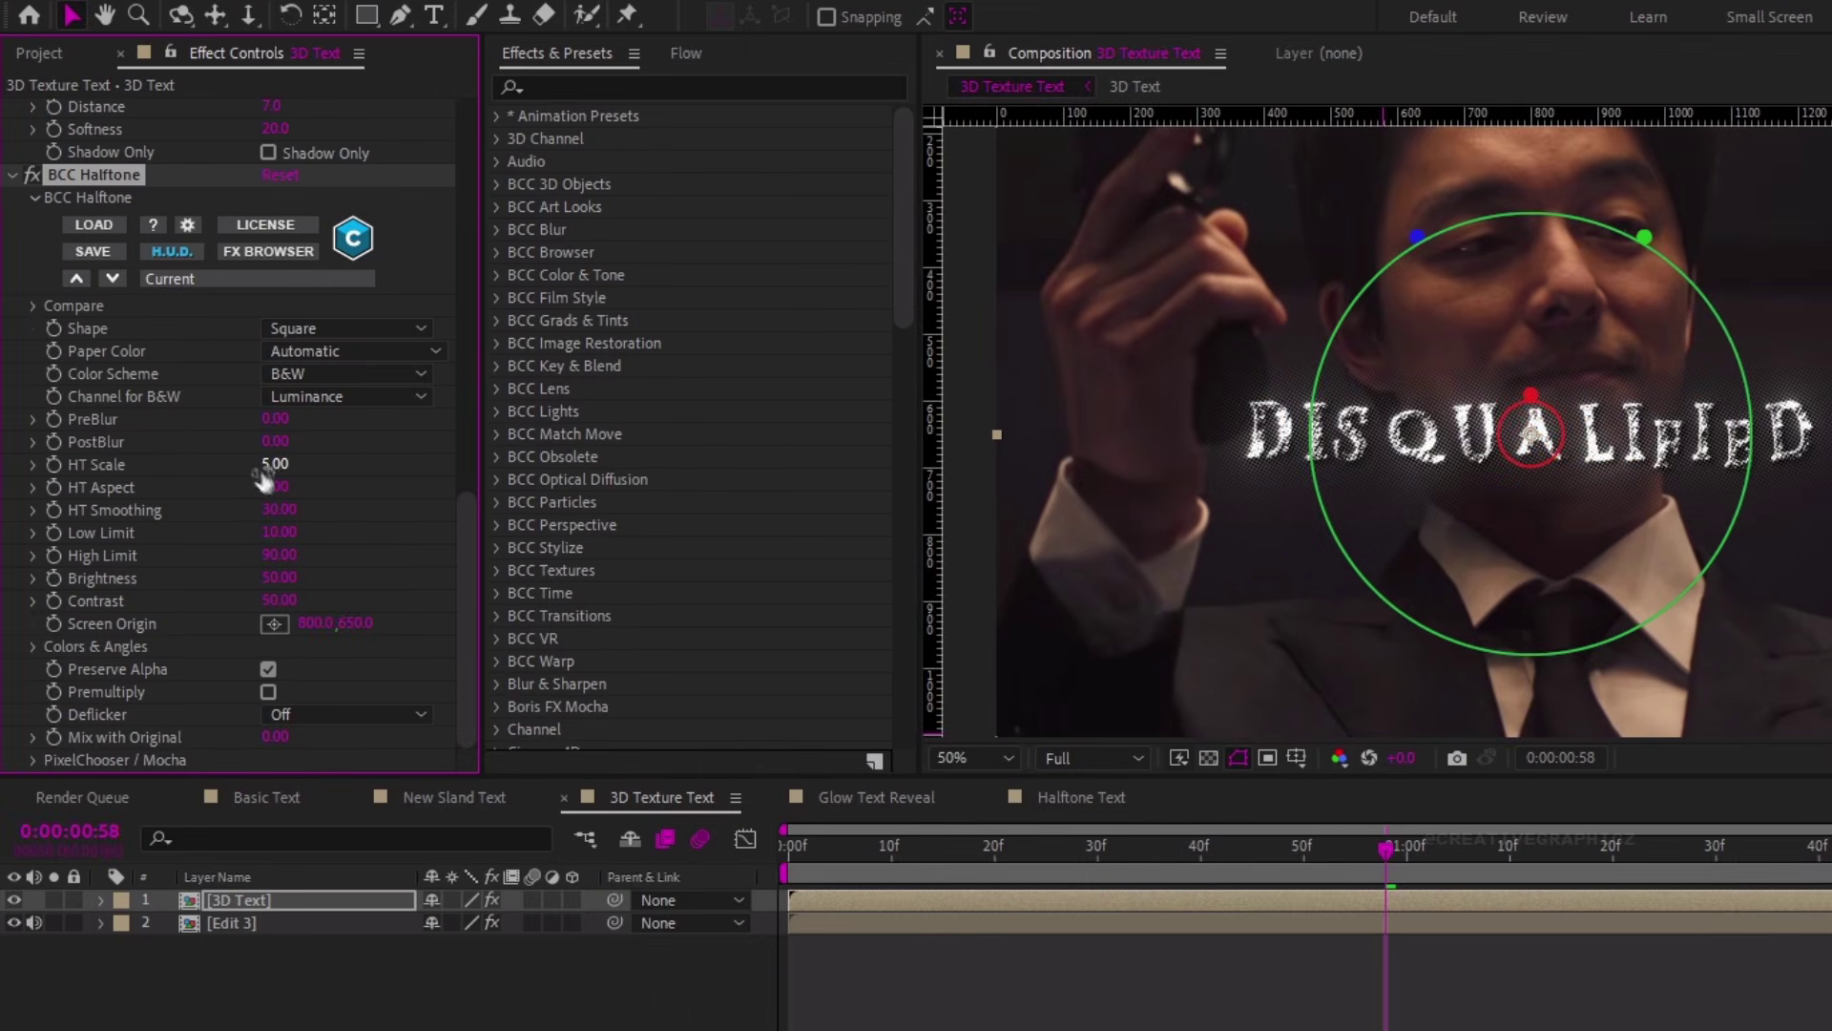
{"action": "key", "text": "Return"}
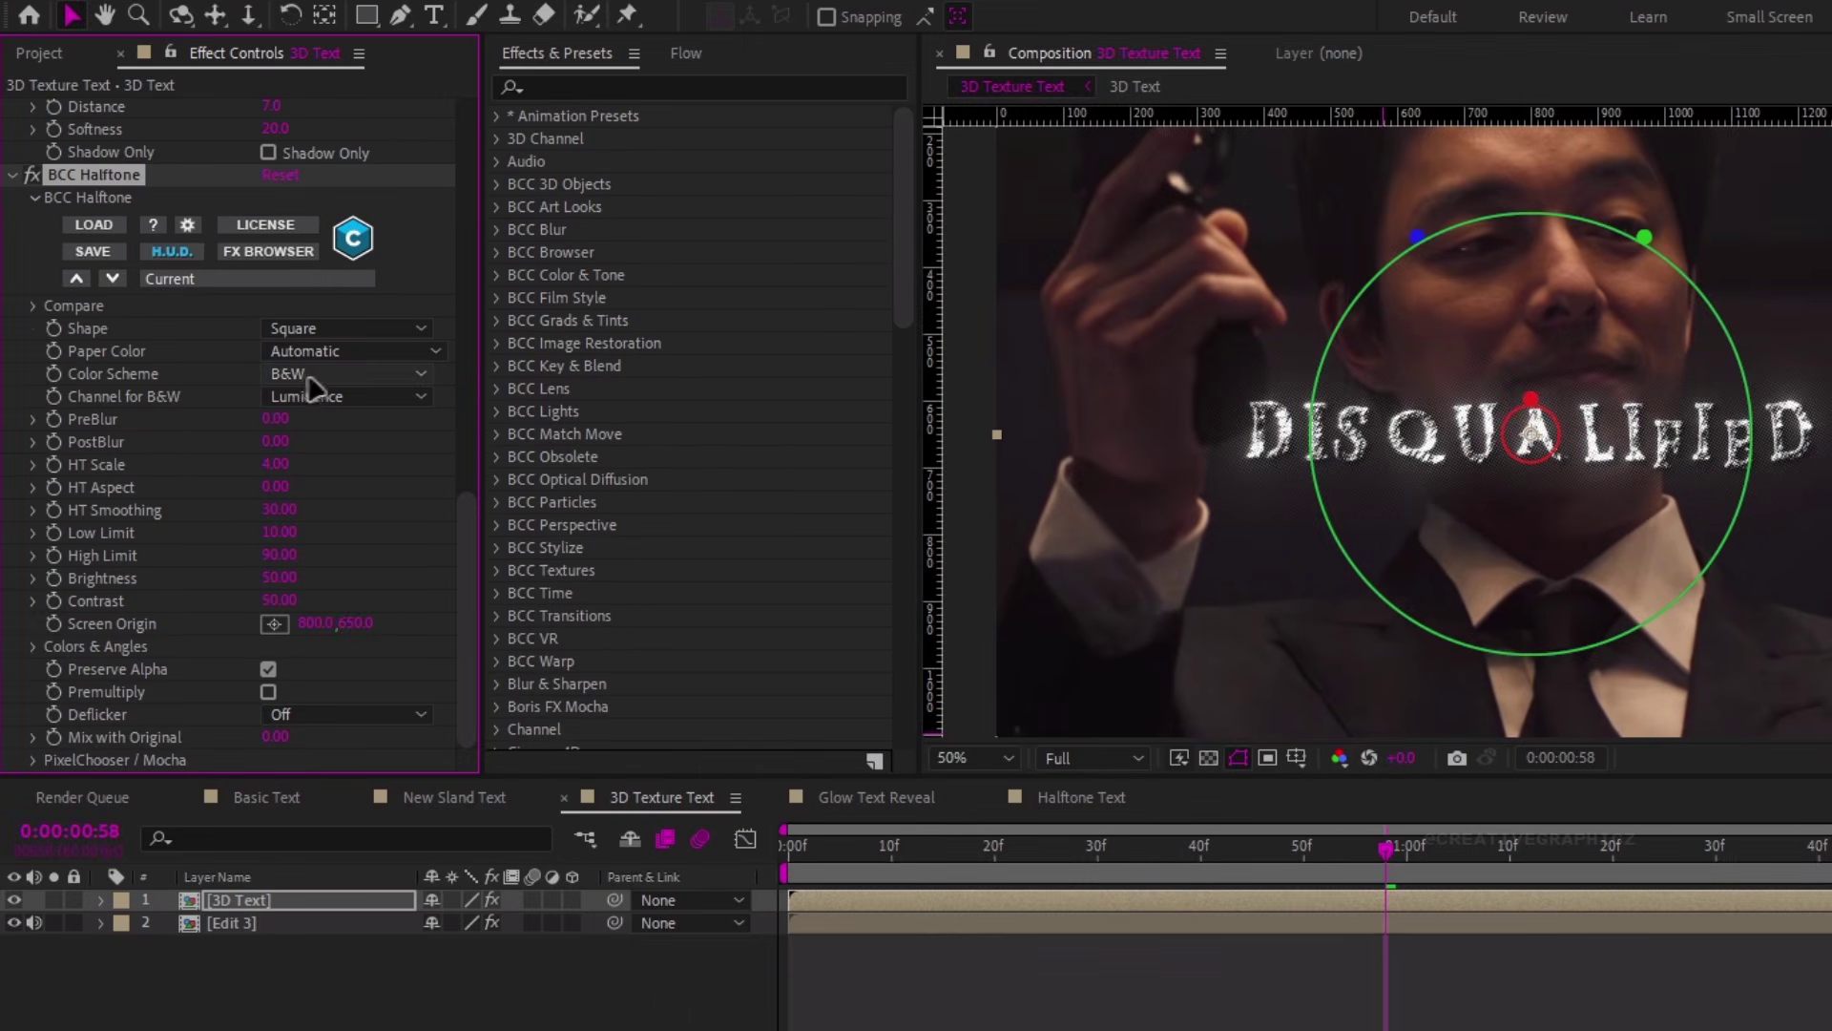
{"action": "left_click", "coordinate": [320, 374]}
{"action": "left_click", "coordinate": [324, 434]}
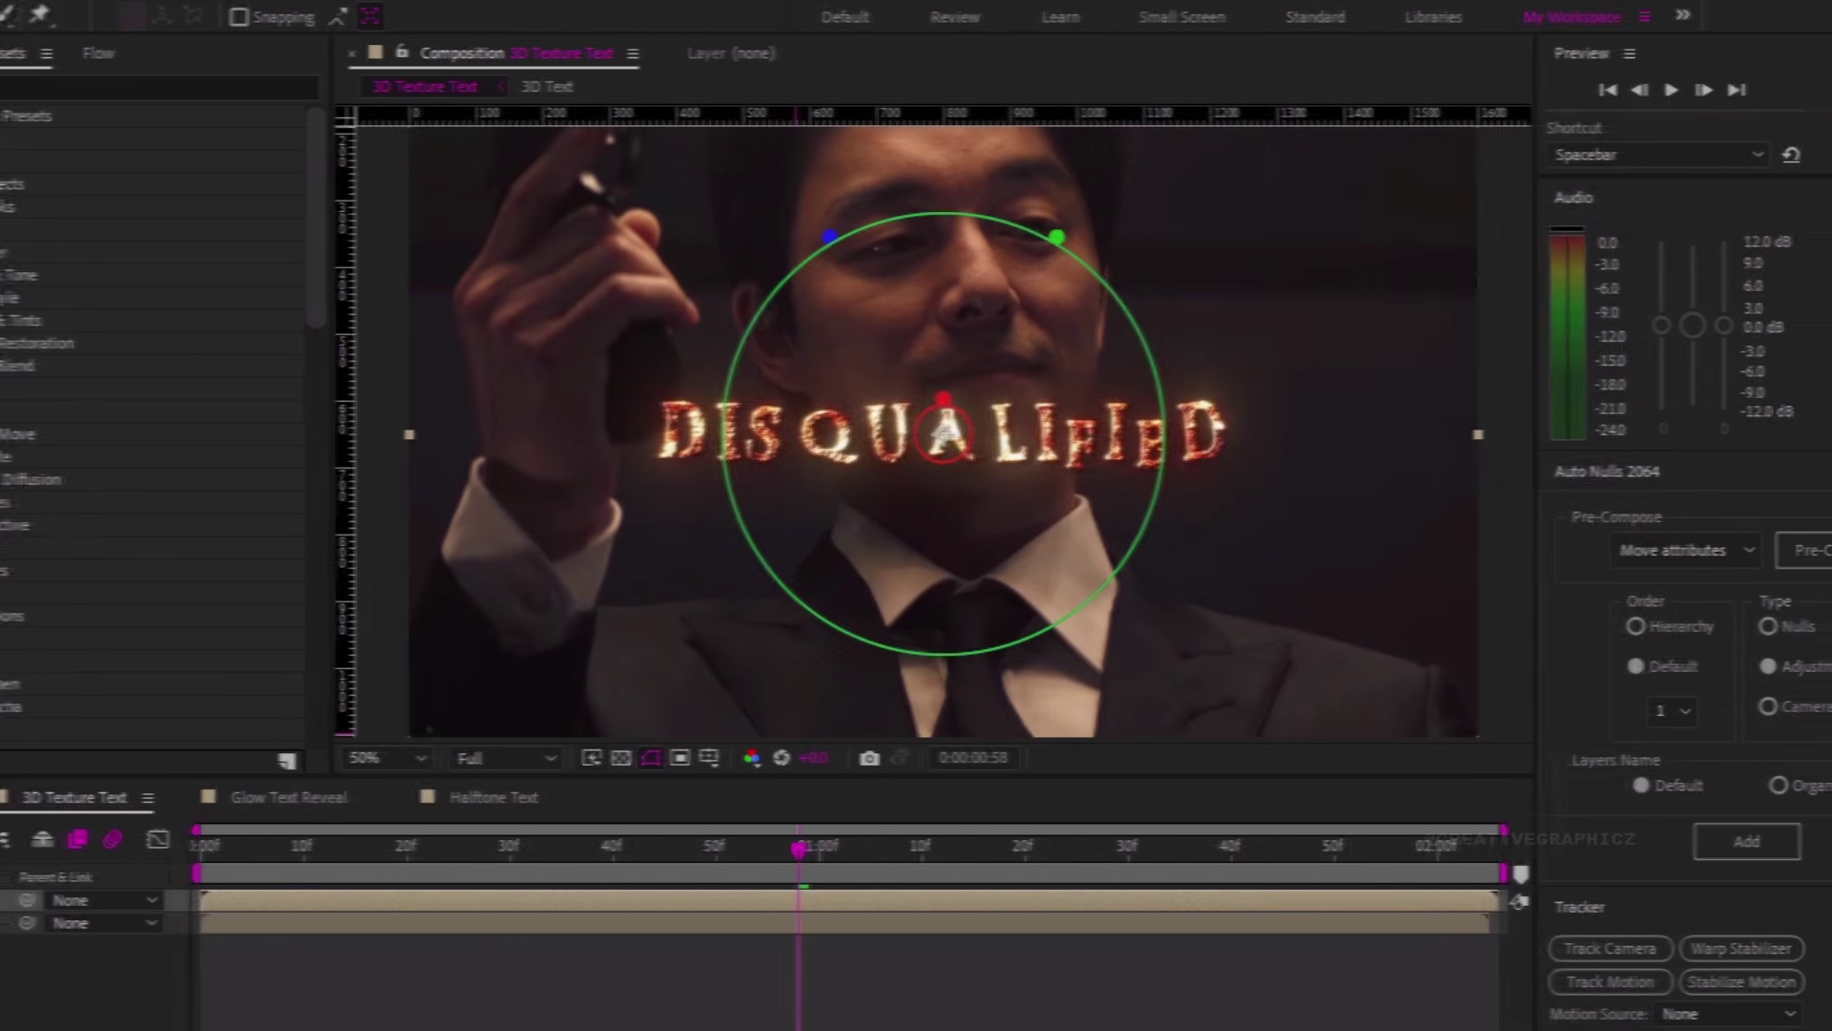
{"action": "scroll", "coordinate": [1522, 439], "scroll_direction": "up", "scroll_amount": 2}
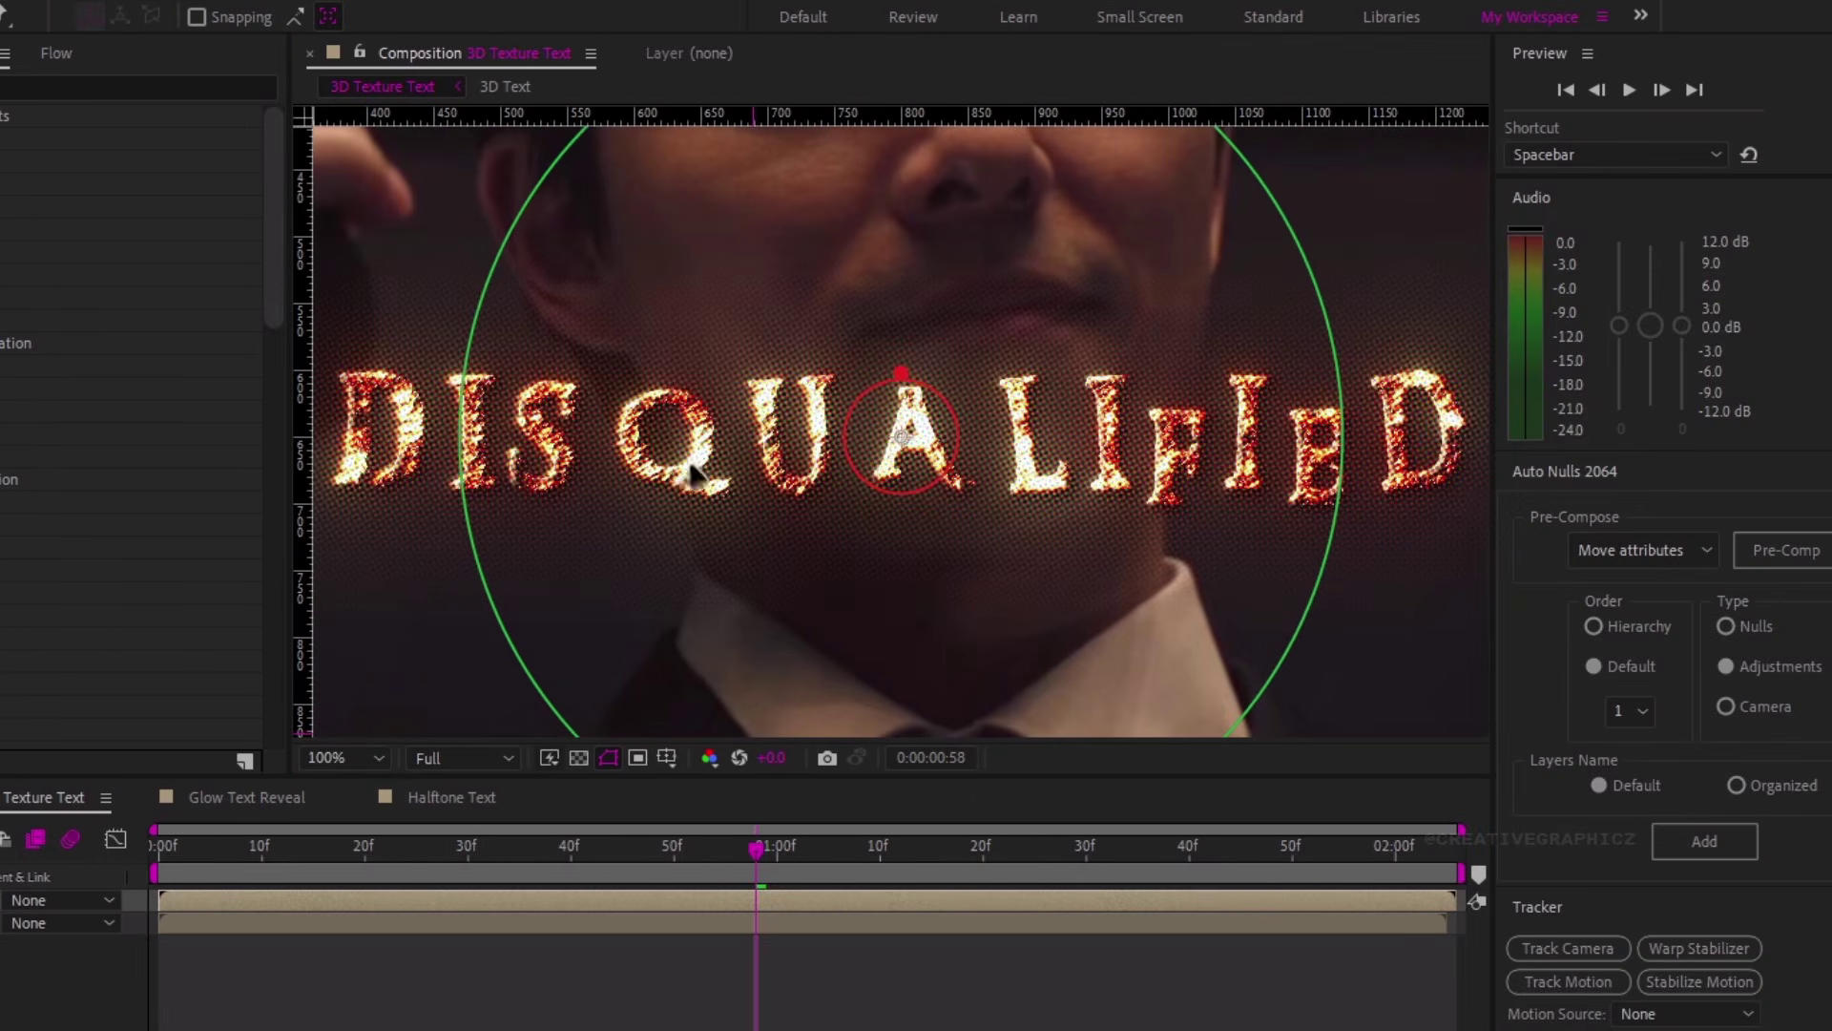
{"action": "scroll", "coordinate": [857, 391], "scroll_direction": "down", "scroll_amount": 1}
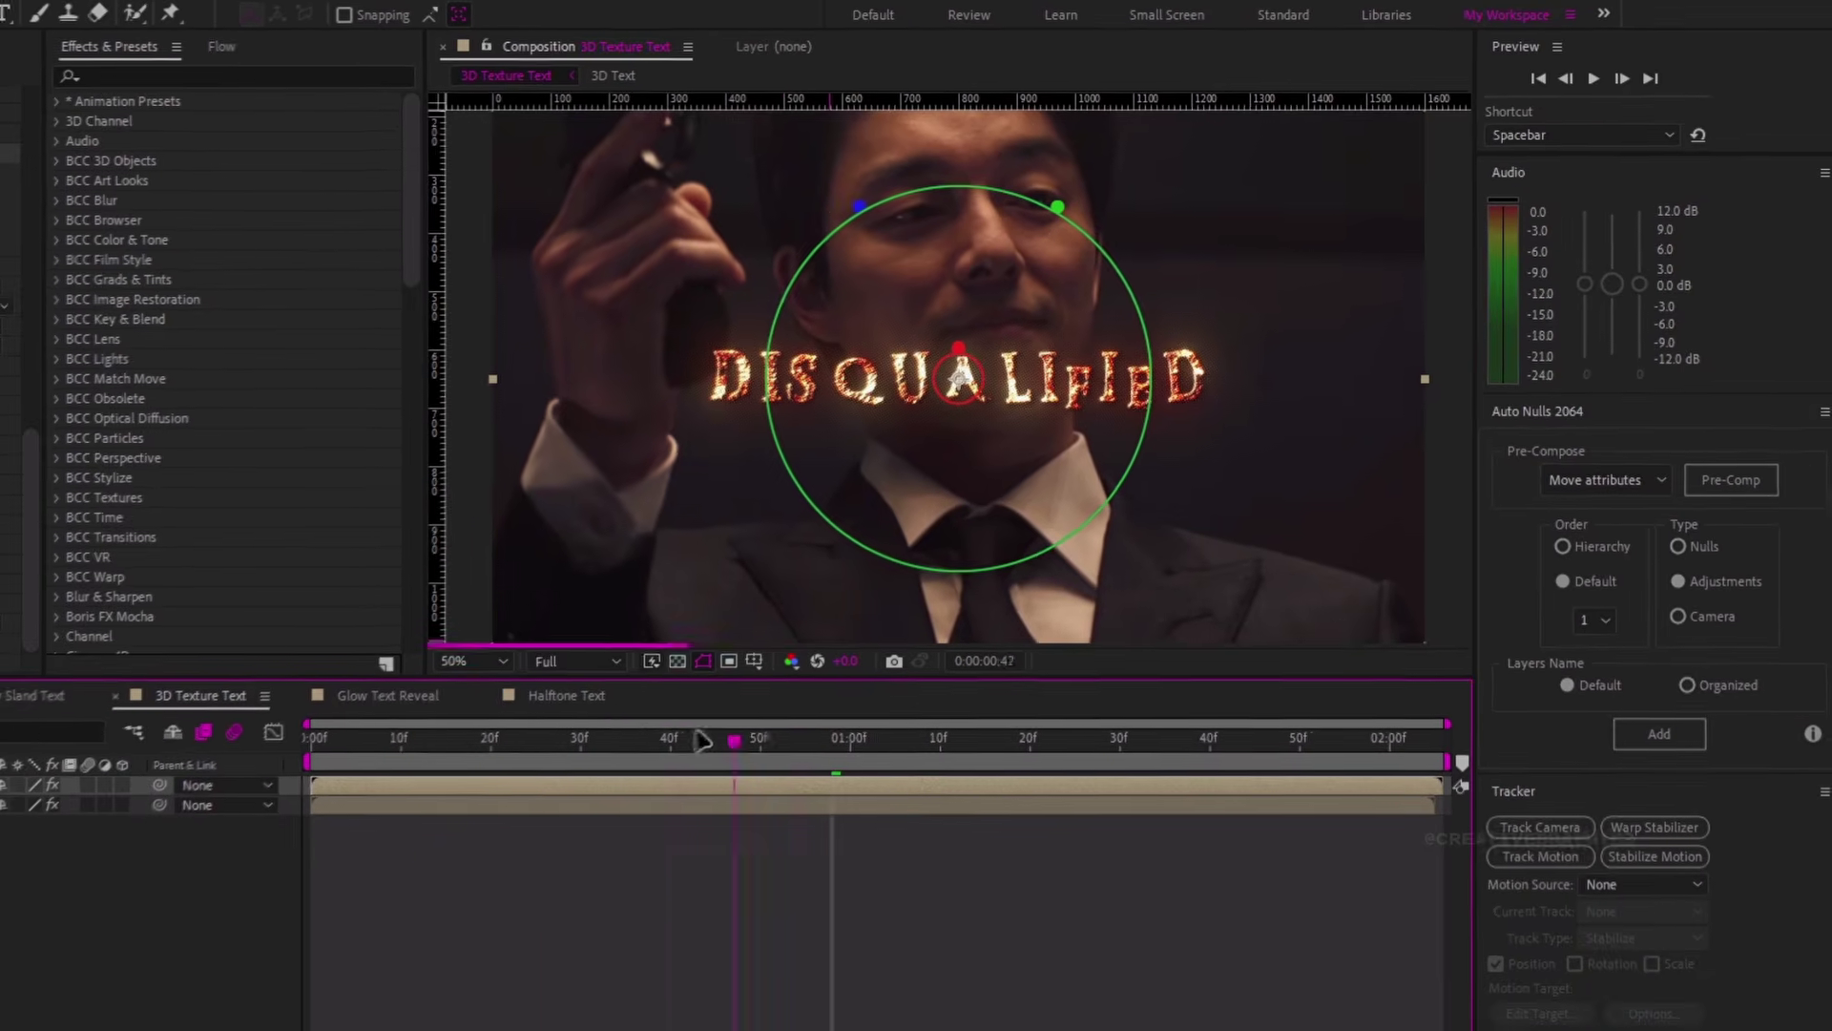
{"action": "key", "text": "space"}
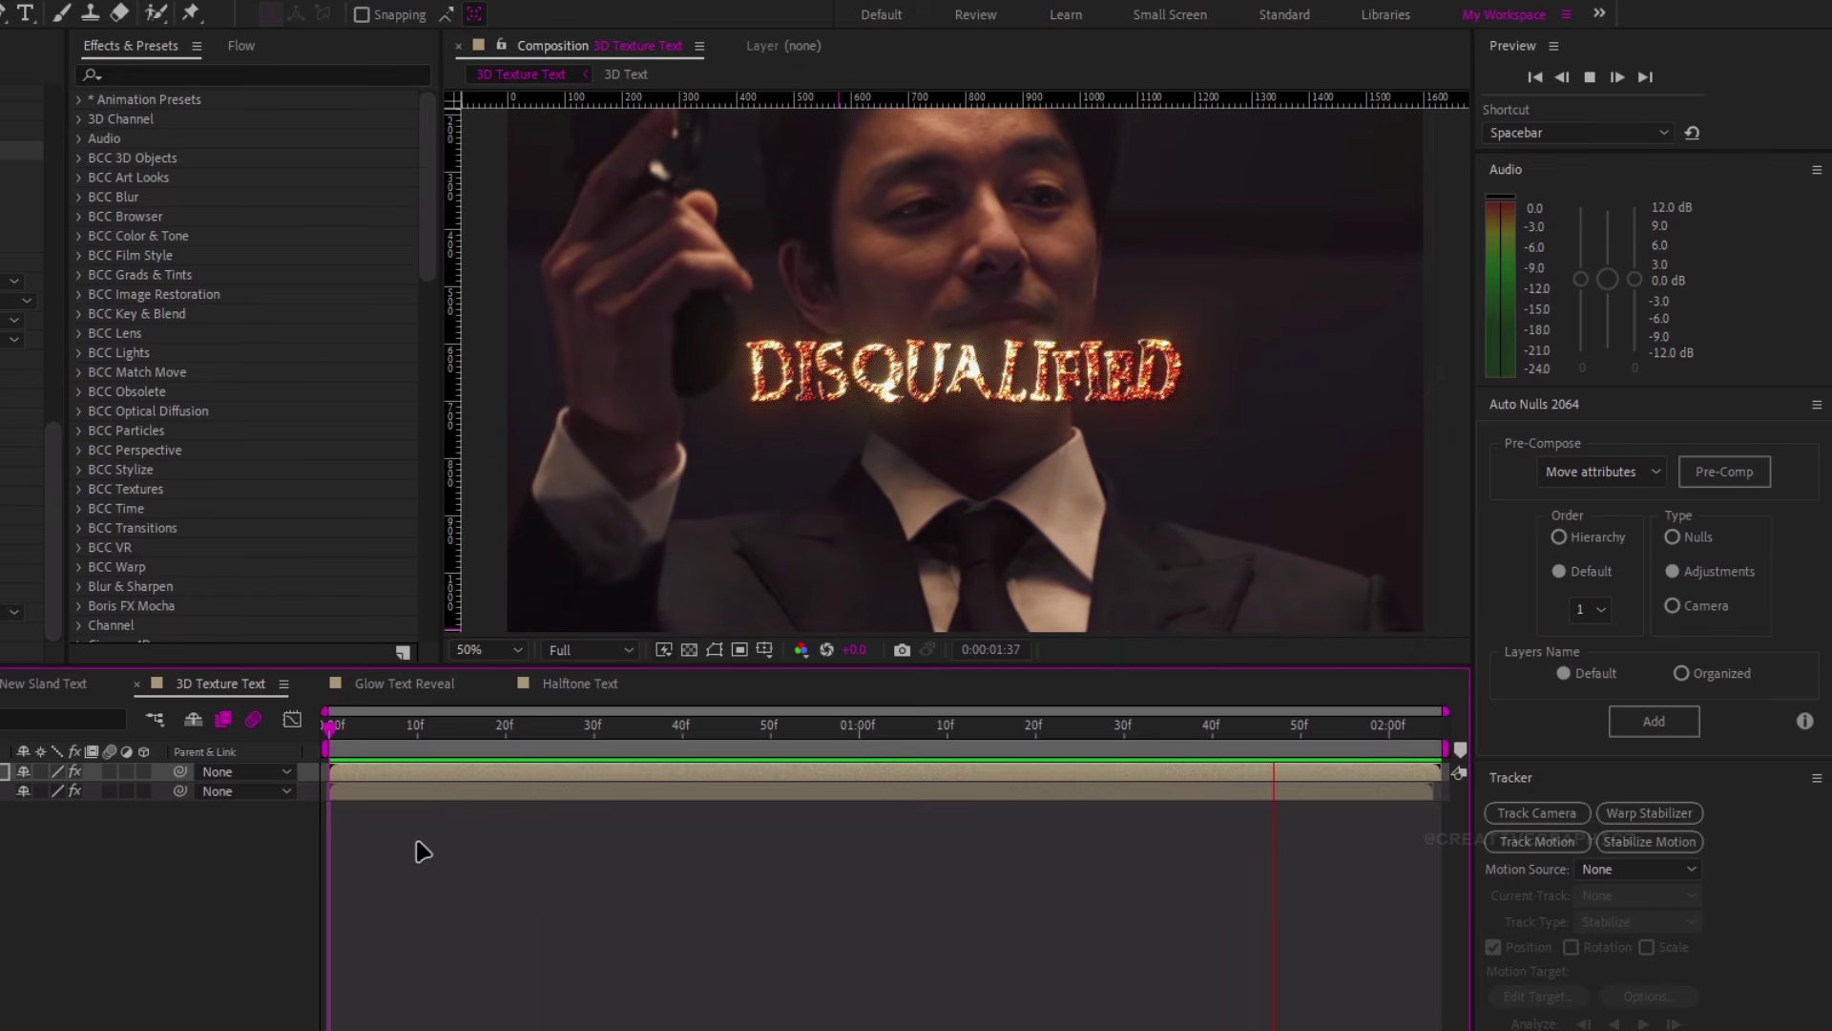
Add Posterize Time to the 3D Text layer with a Frame Rate of 8
{"action": "left_click", "coordinate": [897, 757]}
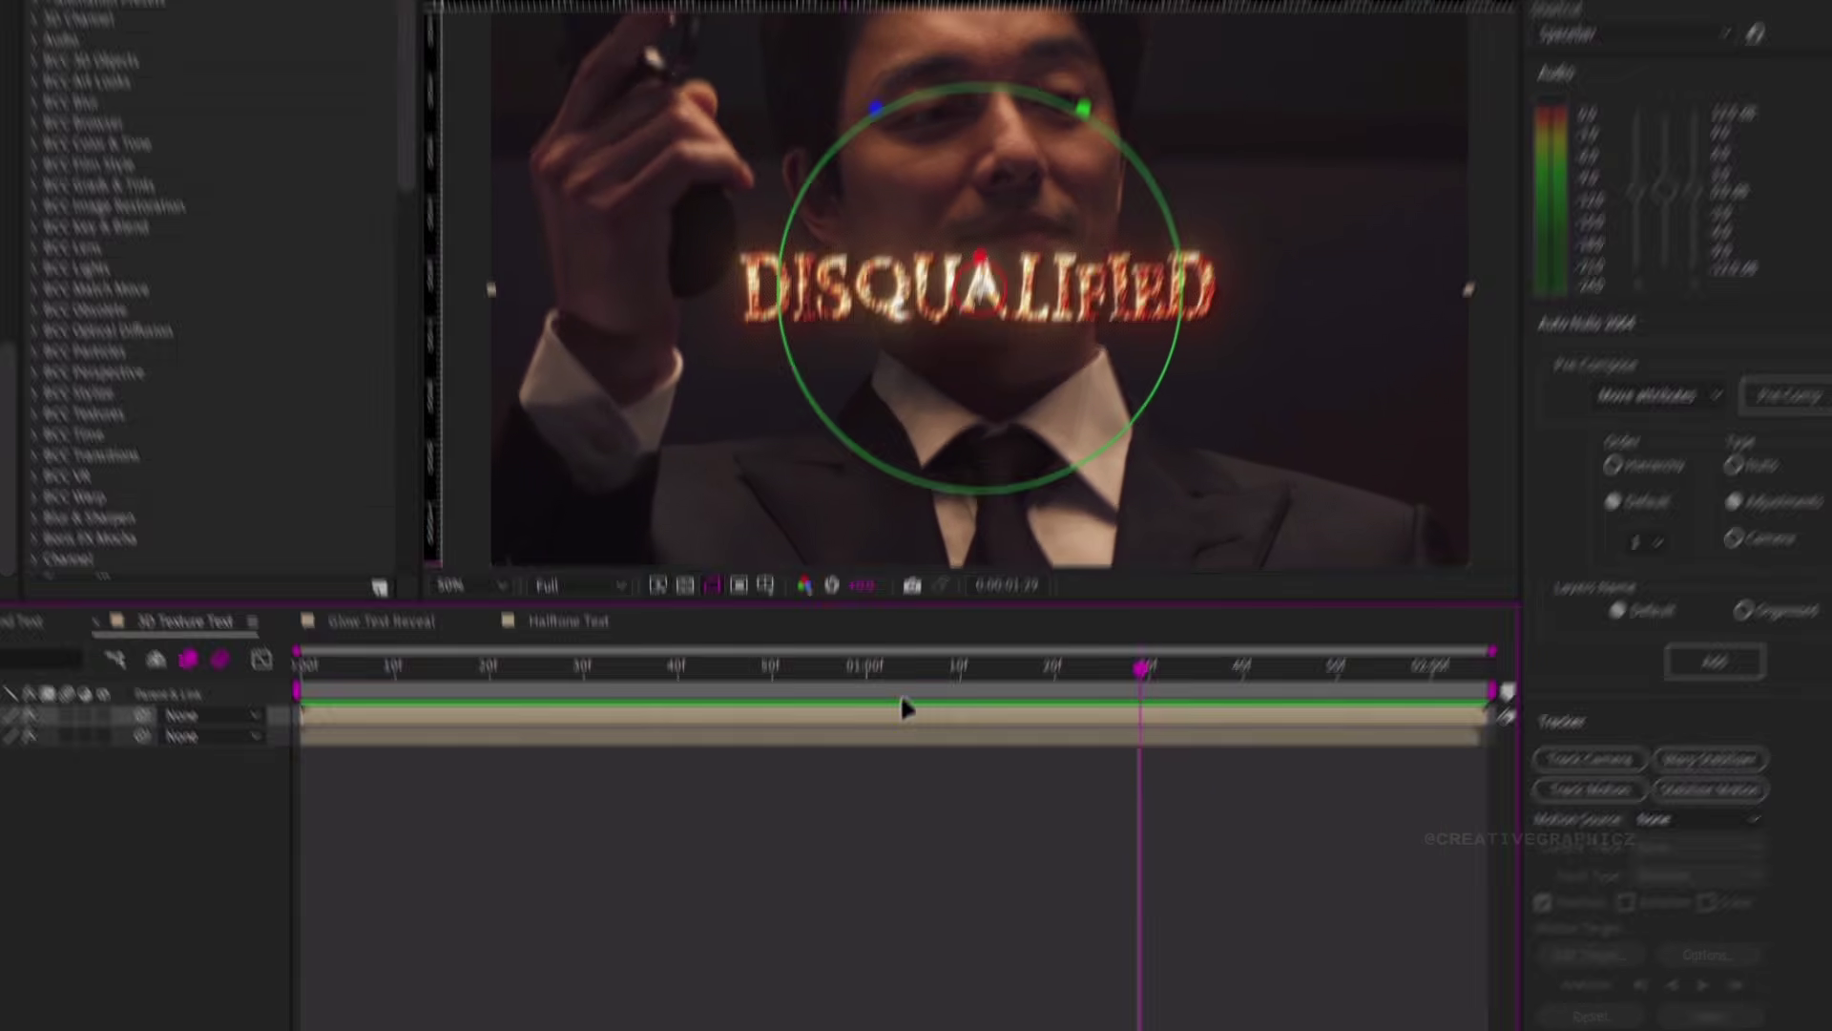
{"action": "key", "text": "ctrl+space"}
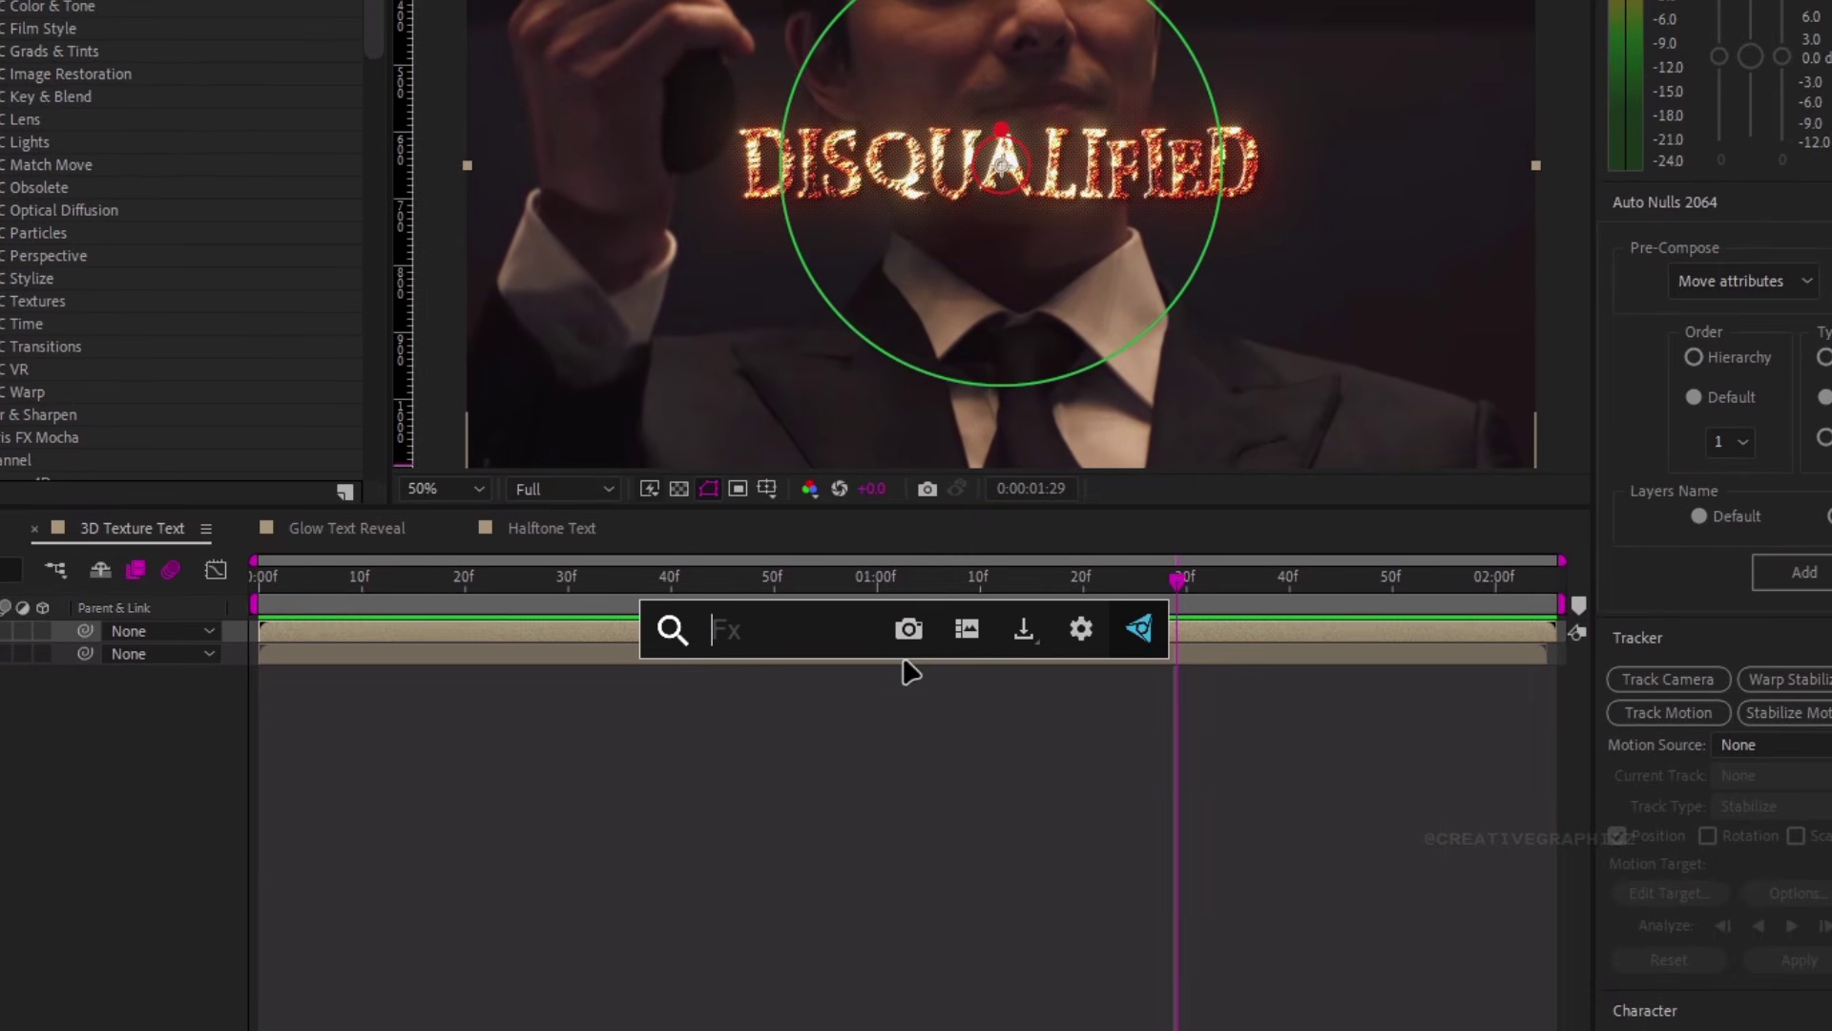
{"action": "type", "text": "pos"}
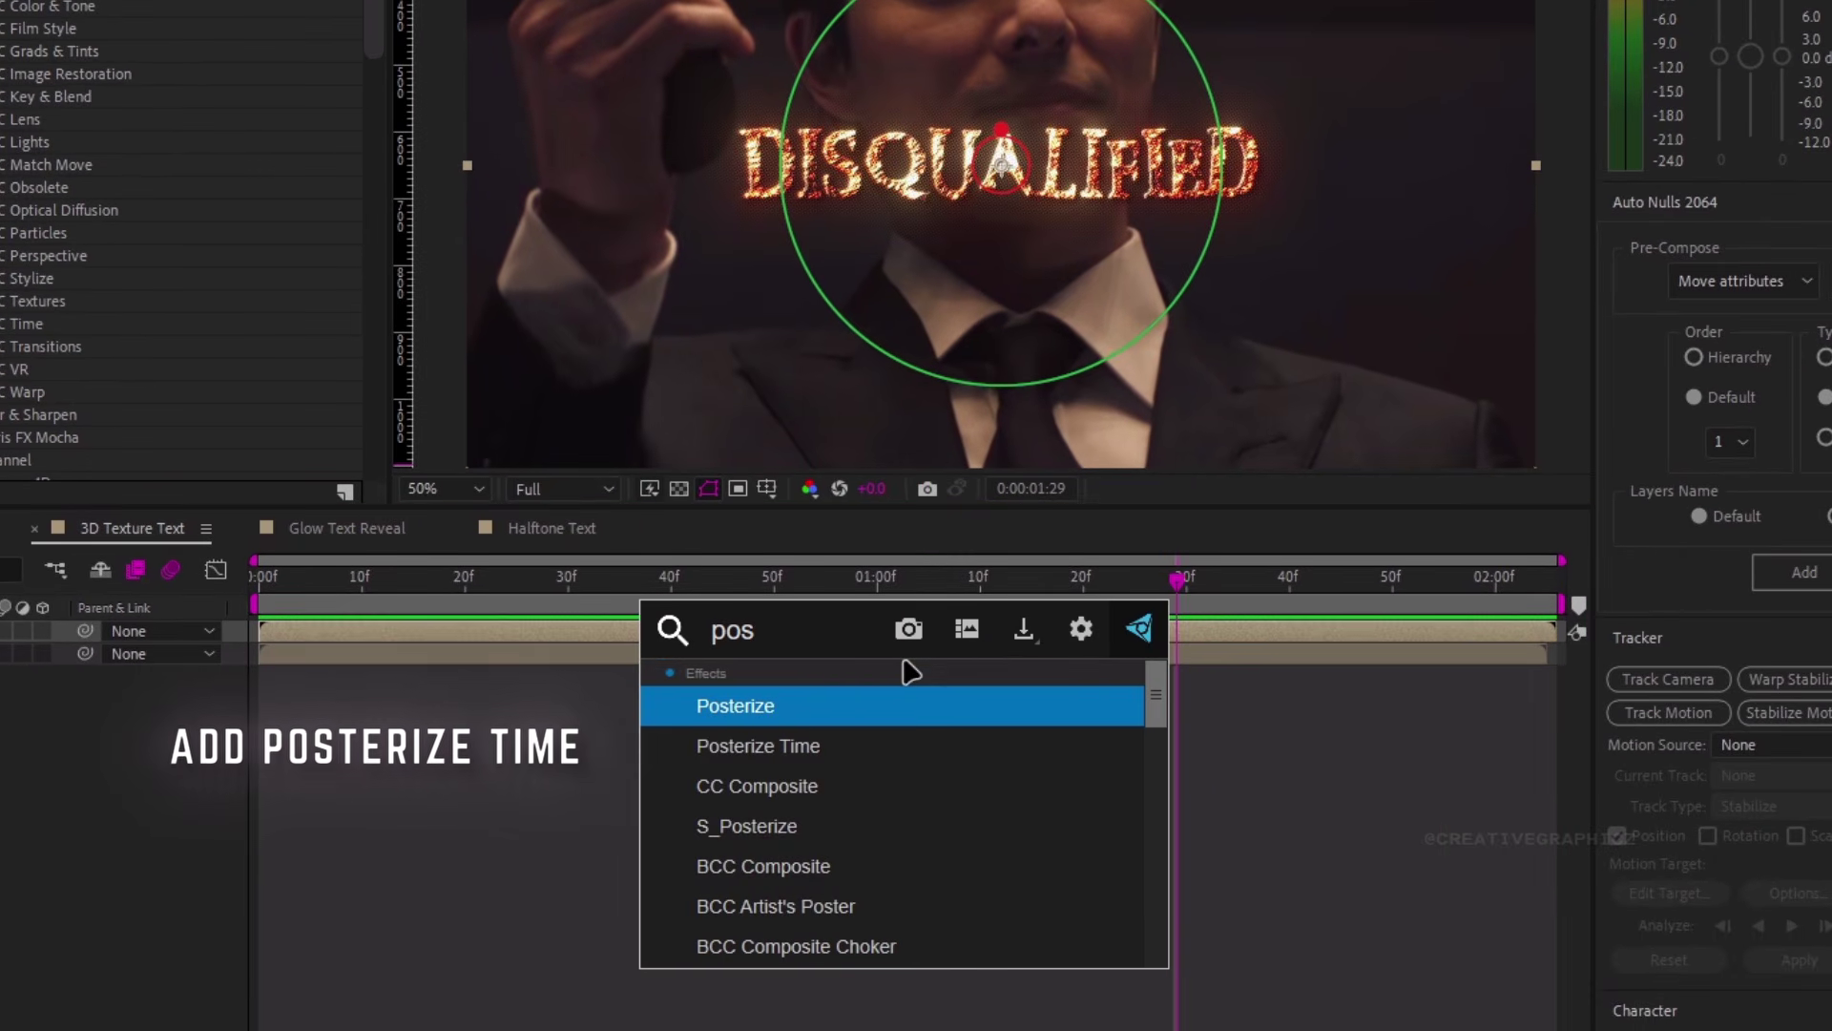
{"action": "key", "text": "Down"}
{"action": "key", "text": "Return"}
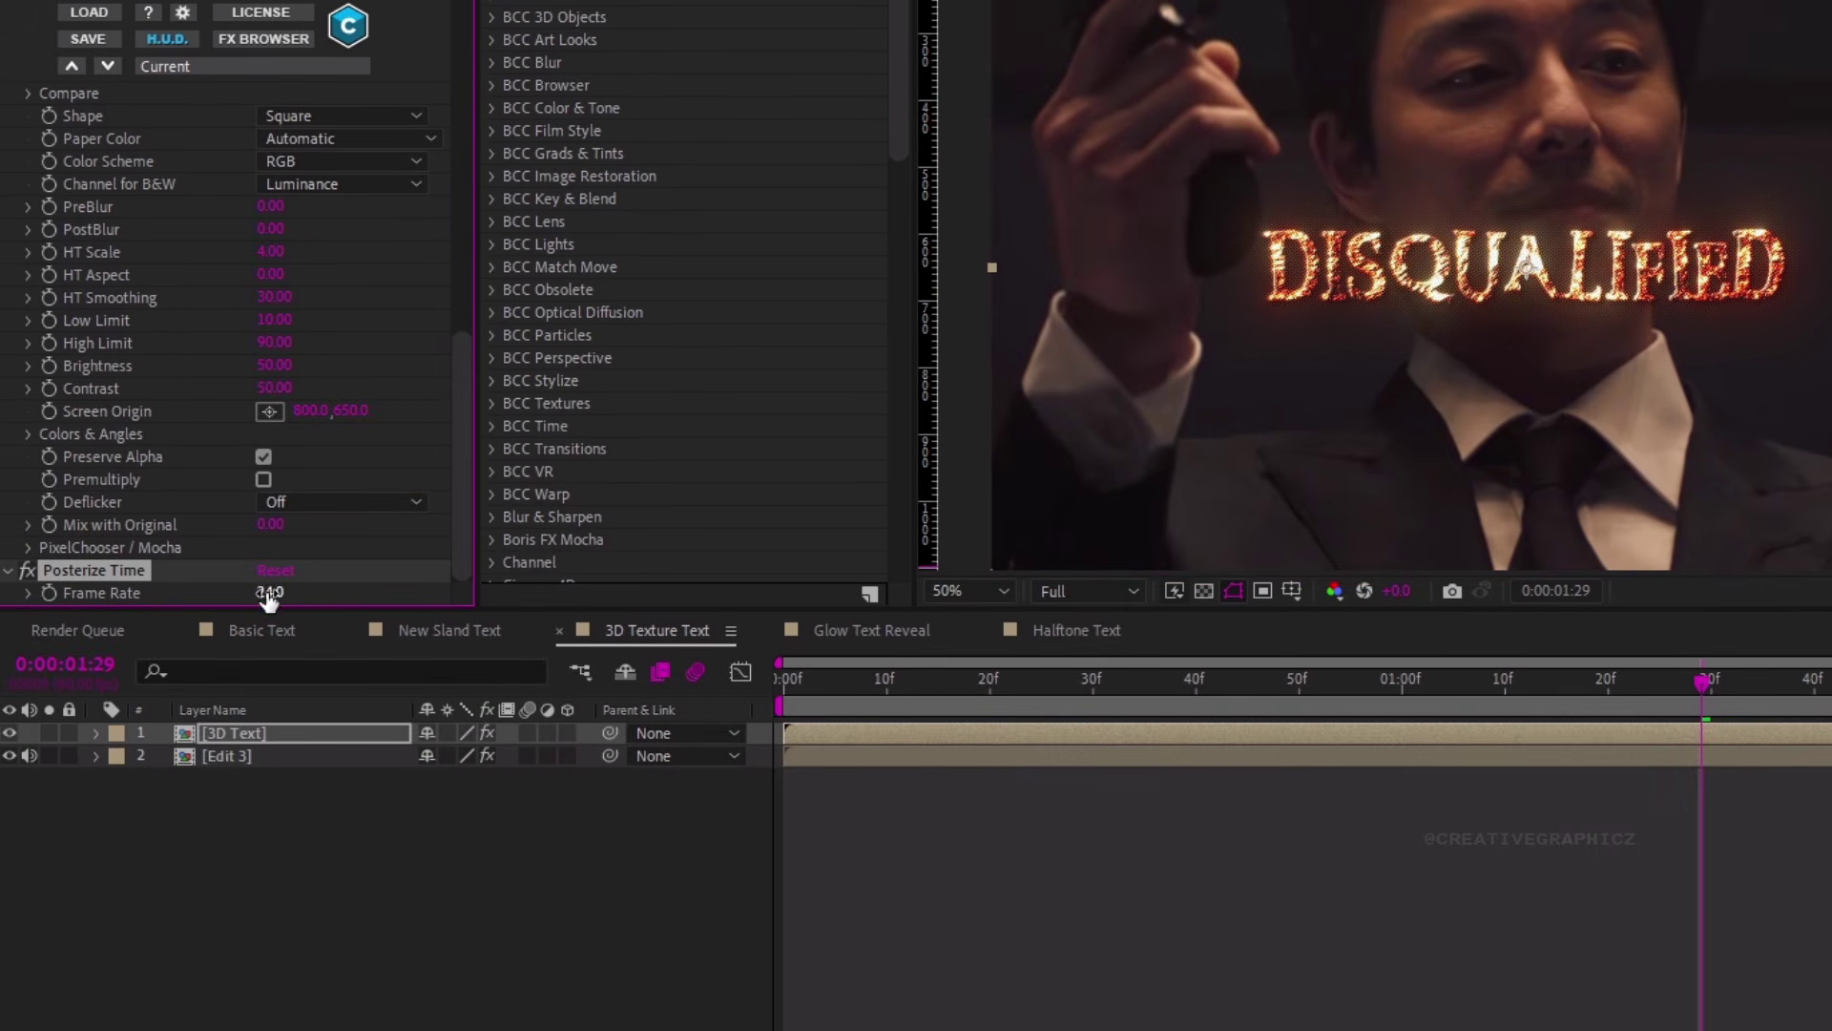
{"action": "key", "text": "Return"}
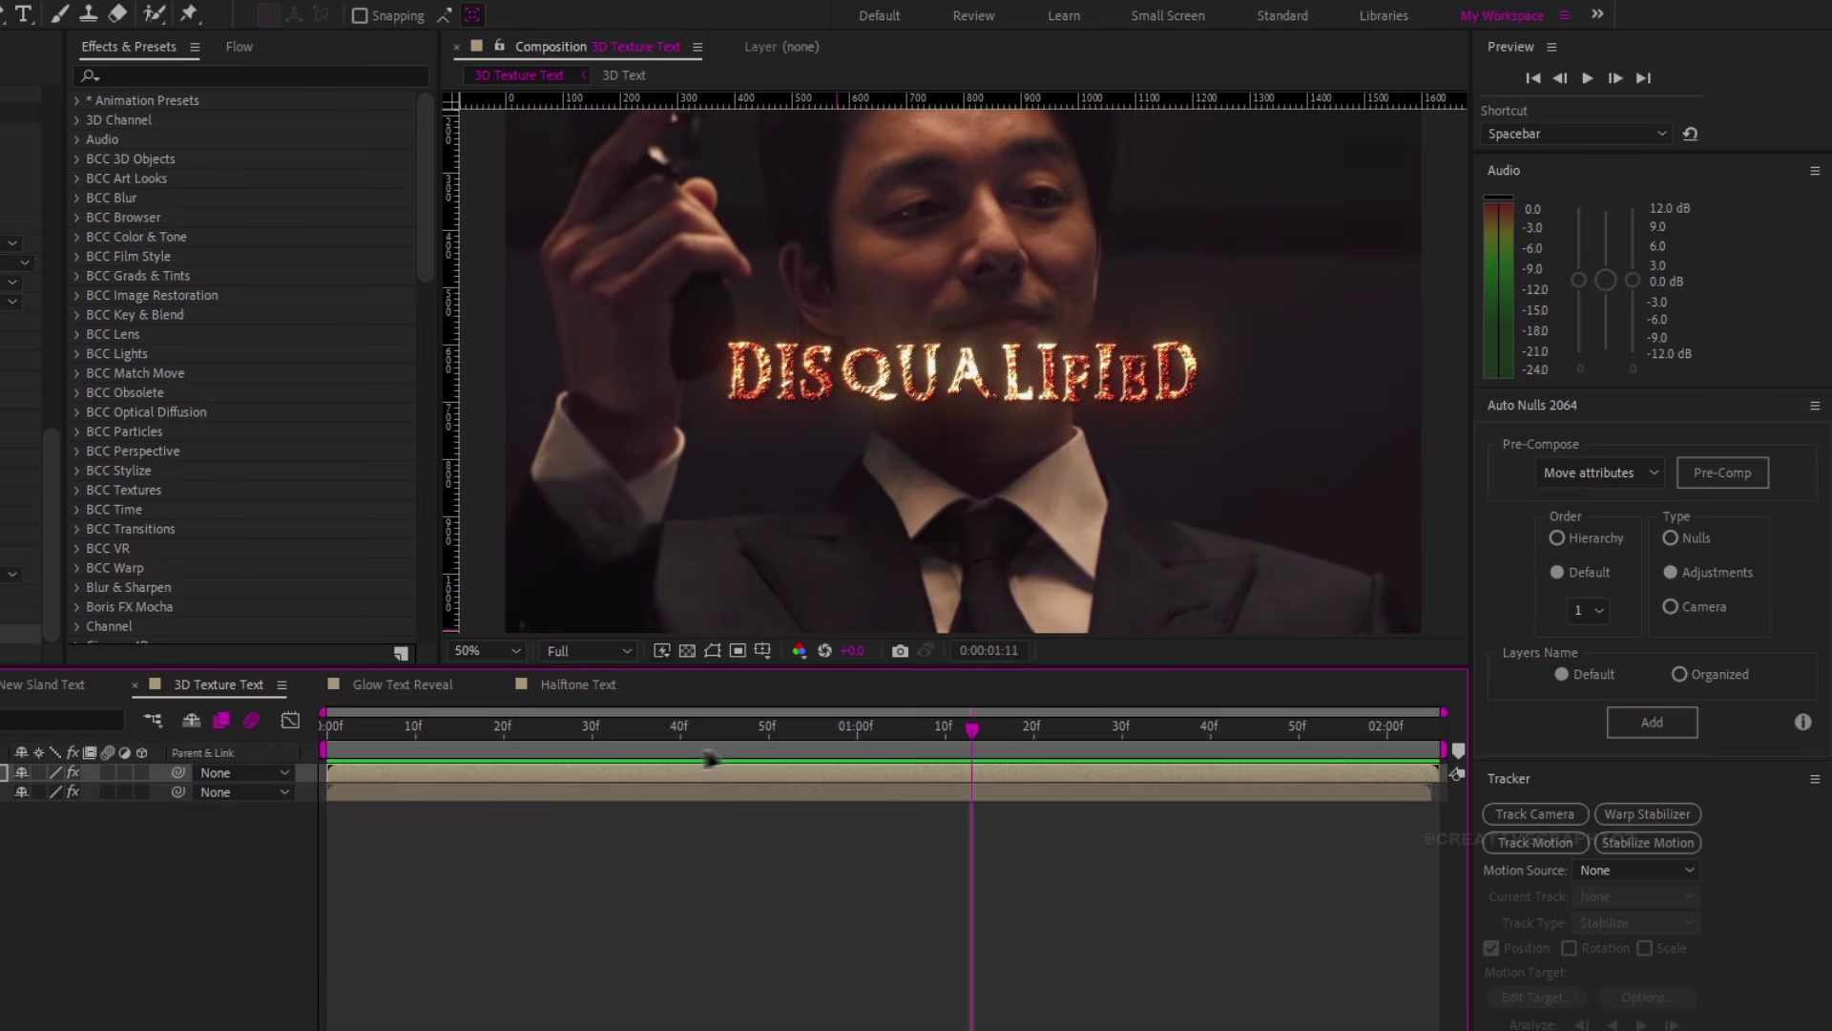
Add CC Wide Time to the 3D Text layer with Forward Steps 10, Backward Steps 6 and Native Motion Blur on, and preview the animation
{"action": "mouse_move", "coordinate": [711, 730]}
{"action": "left_mouse_down"}
{"action": "mouse_move", "coordinate": [696, 730]}
{"action": "mouse_move", "coordinate": [743, 730]}
{"action": "left_mouse_up"}
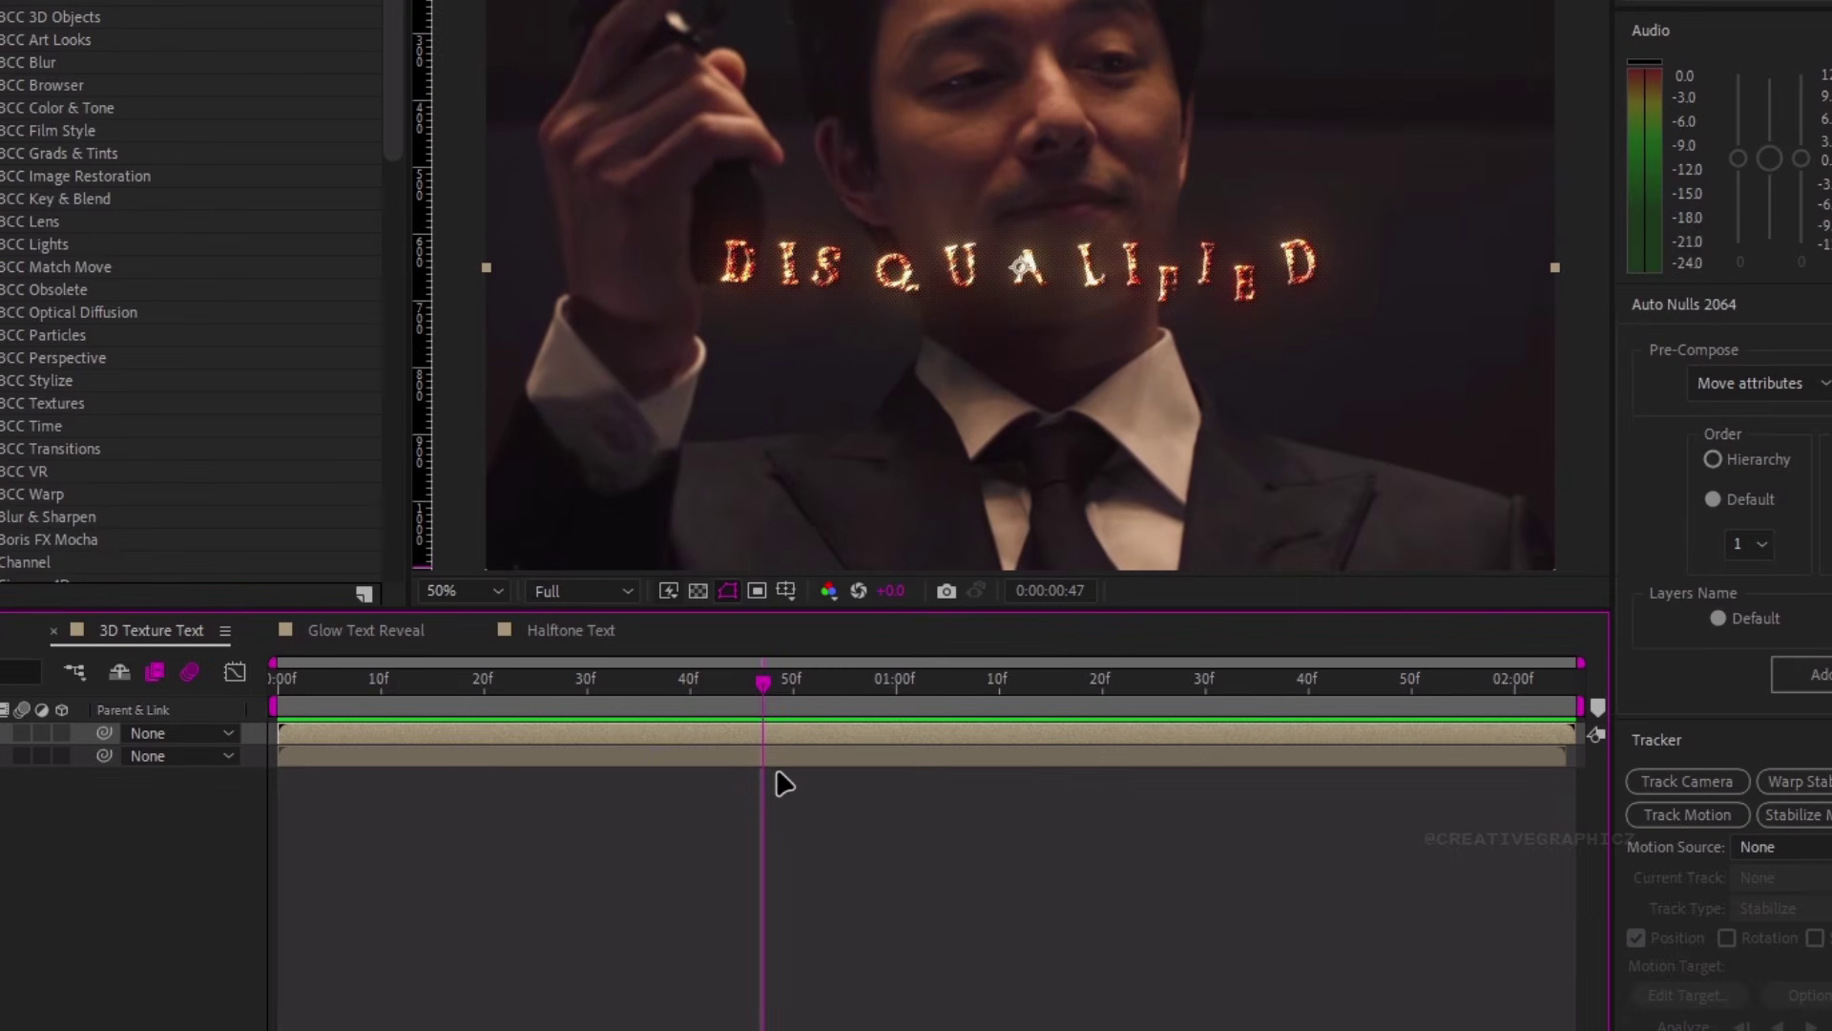
{"action": "key", "text": "ctrl+space"}
{"action": "type", "text": "cc wide"}
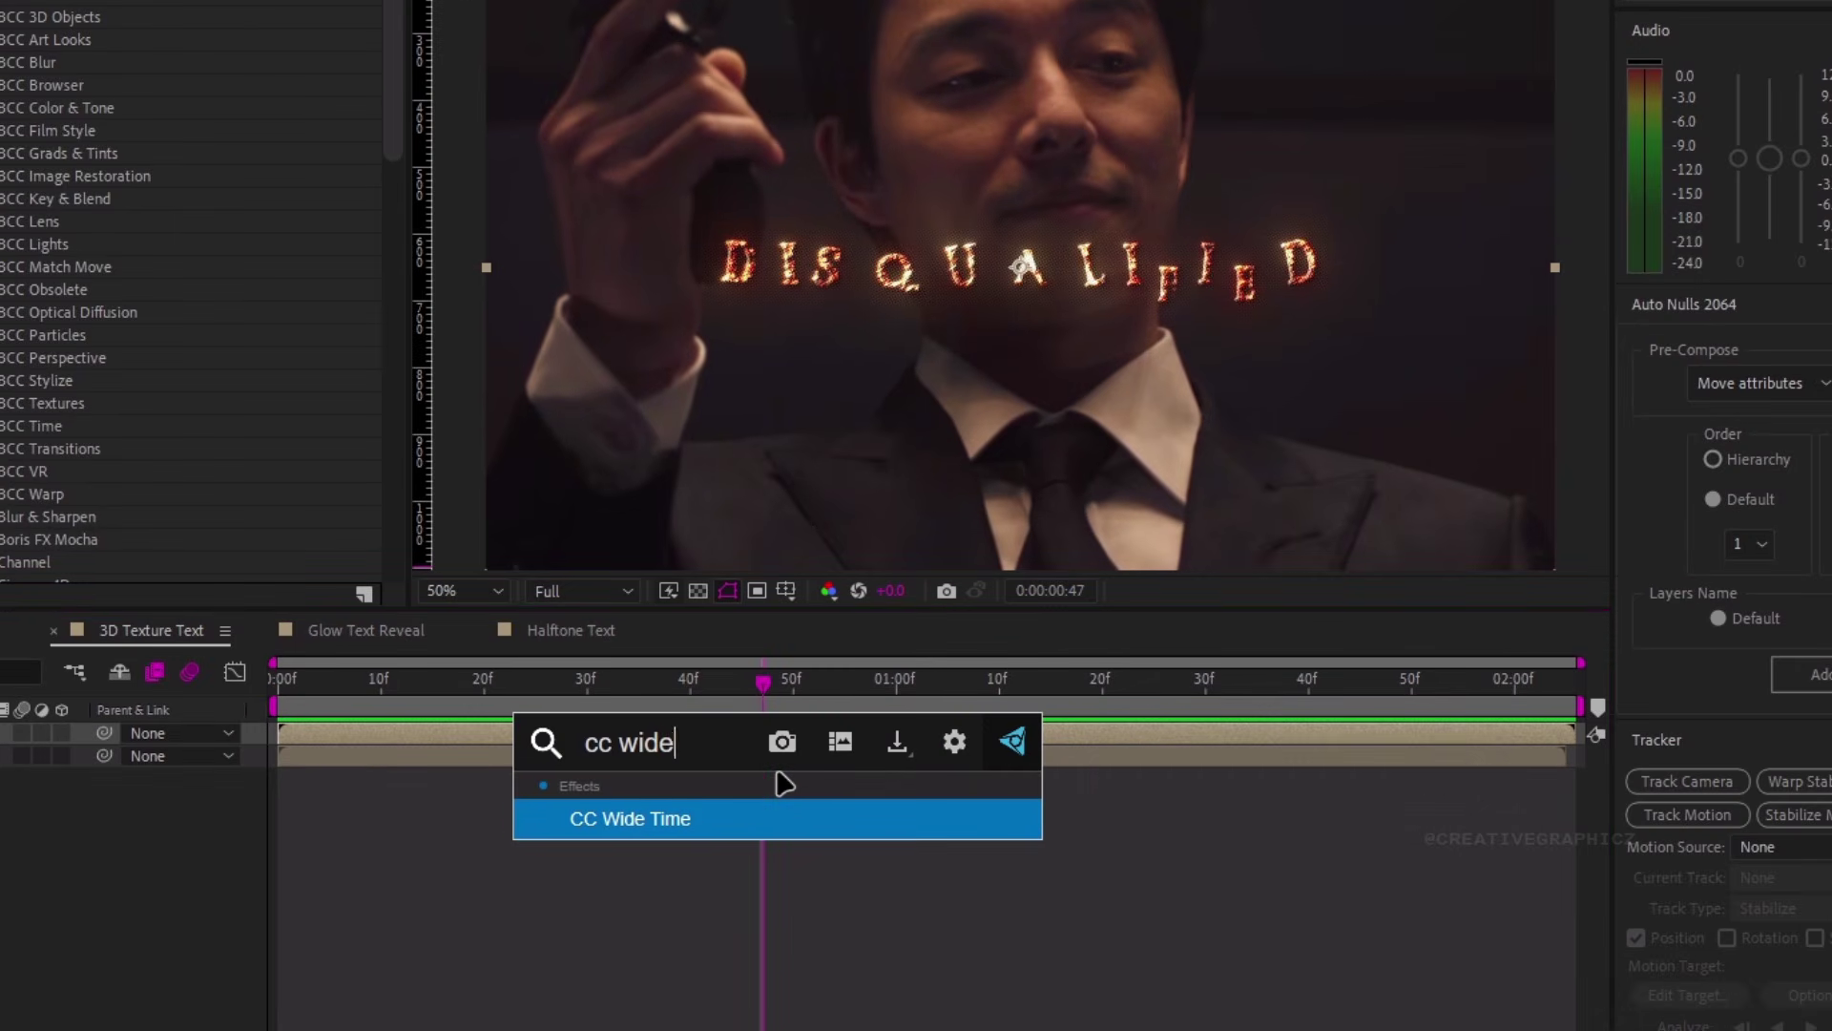
{"action": "key", "text": "Return"}
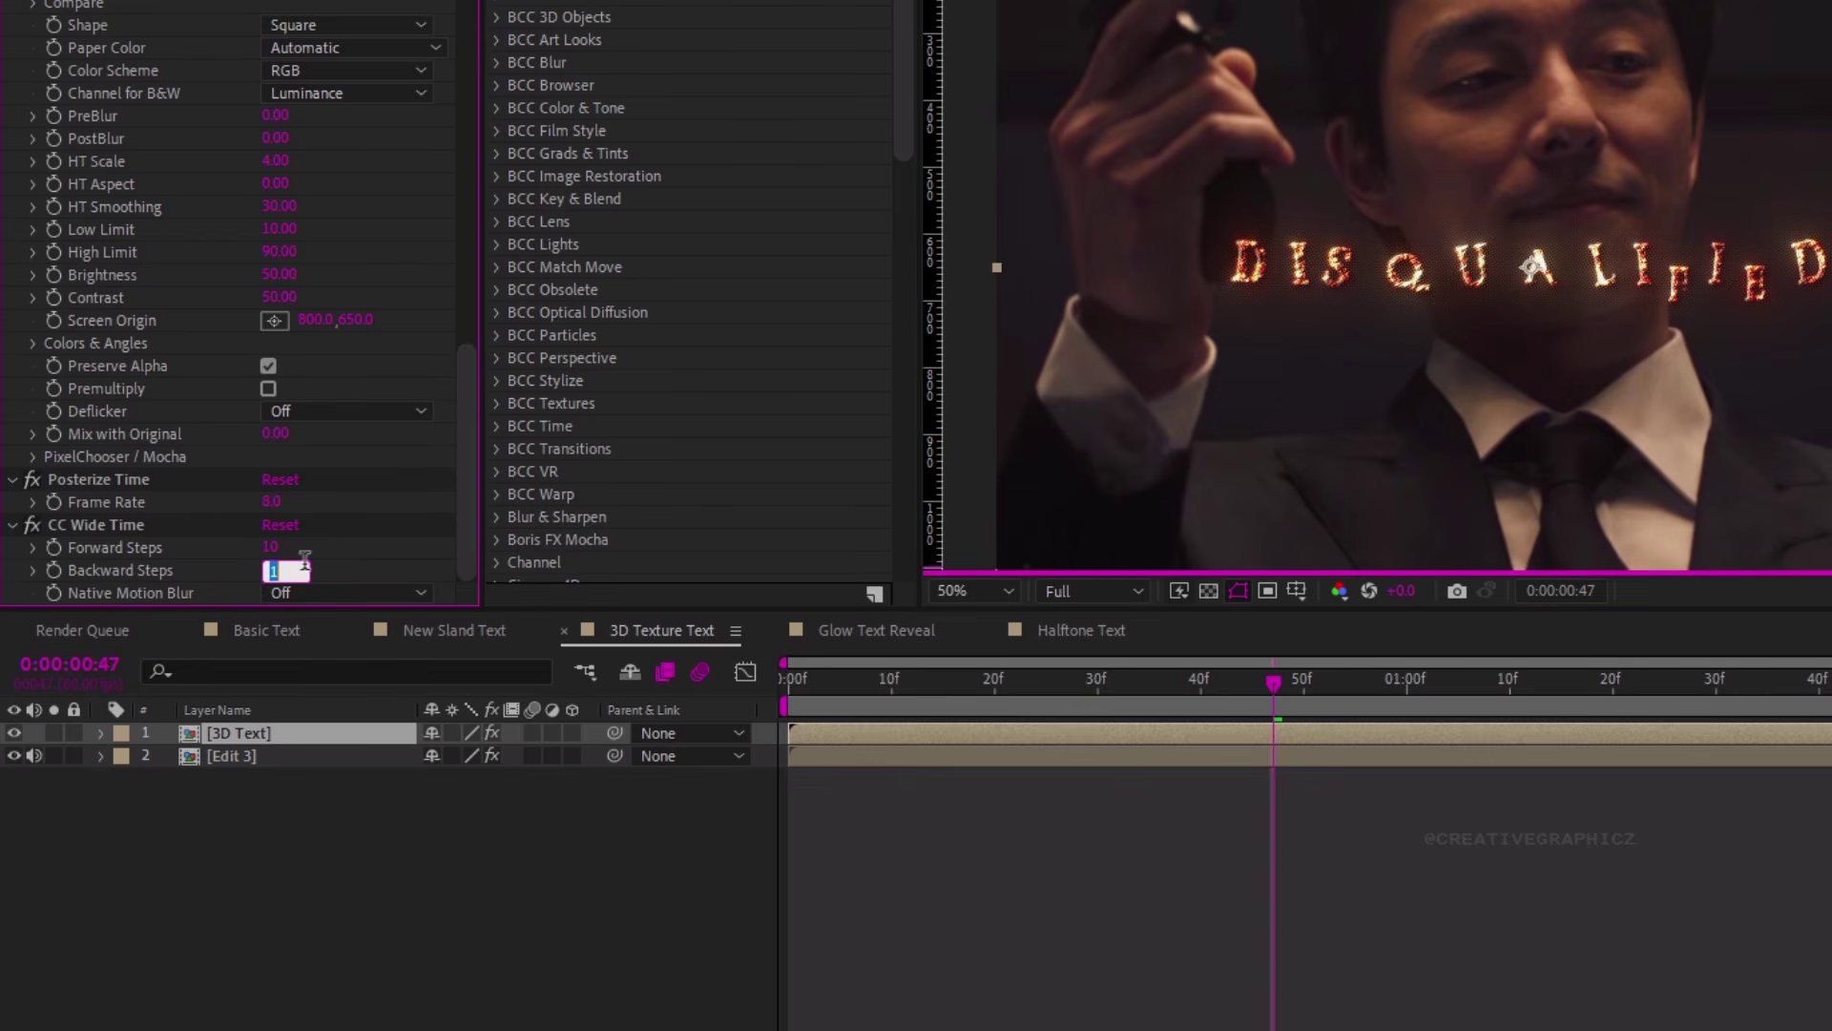
{"action": "type", "text": "6"}
{"action": "key", "text": "Return"}
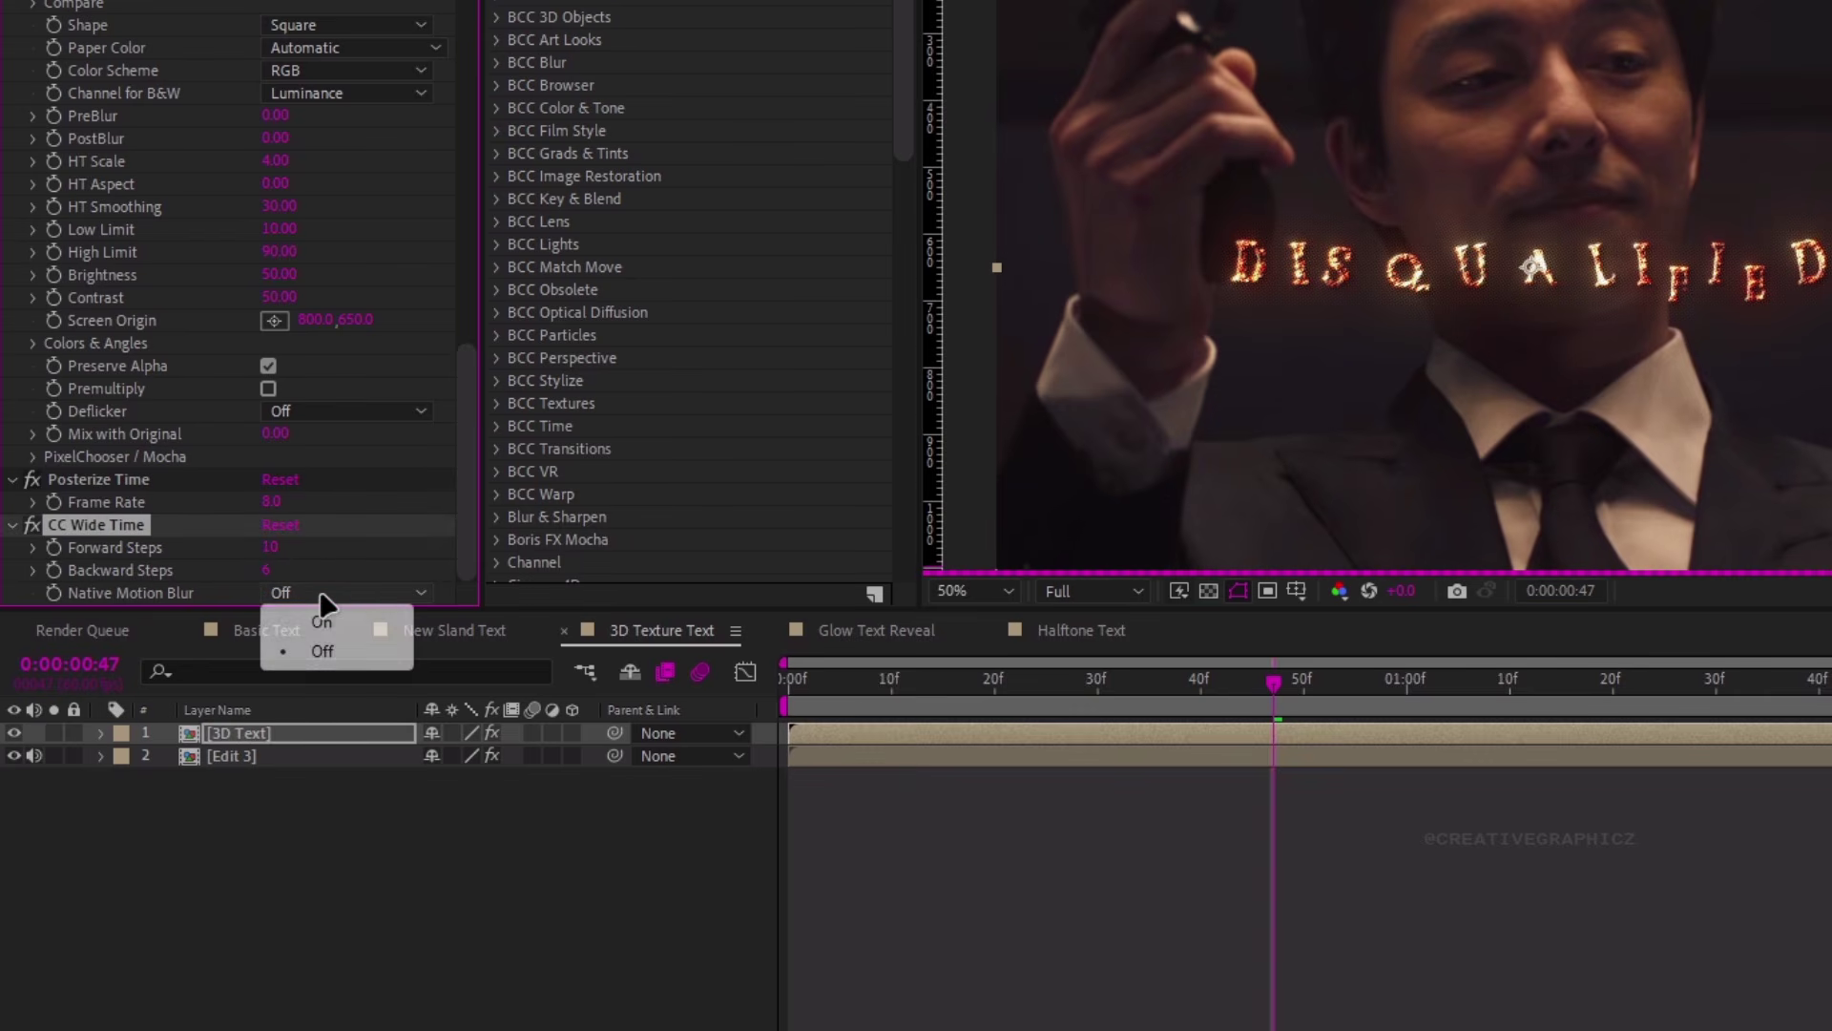
{"action": "left_click", "coordinate": [370, 584]}
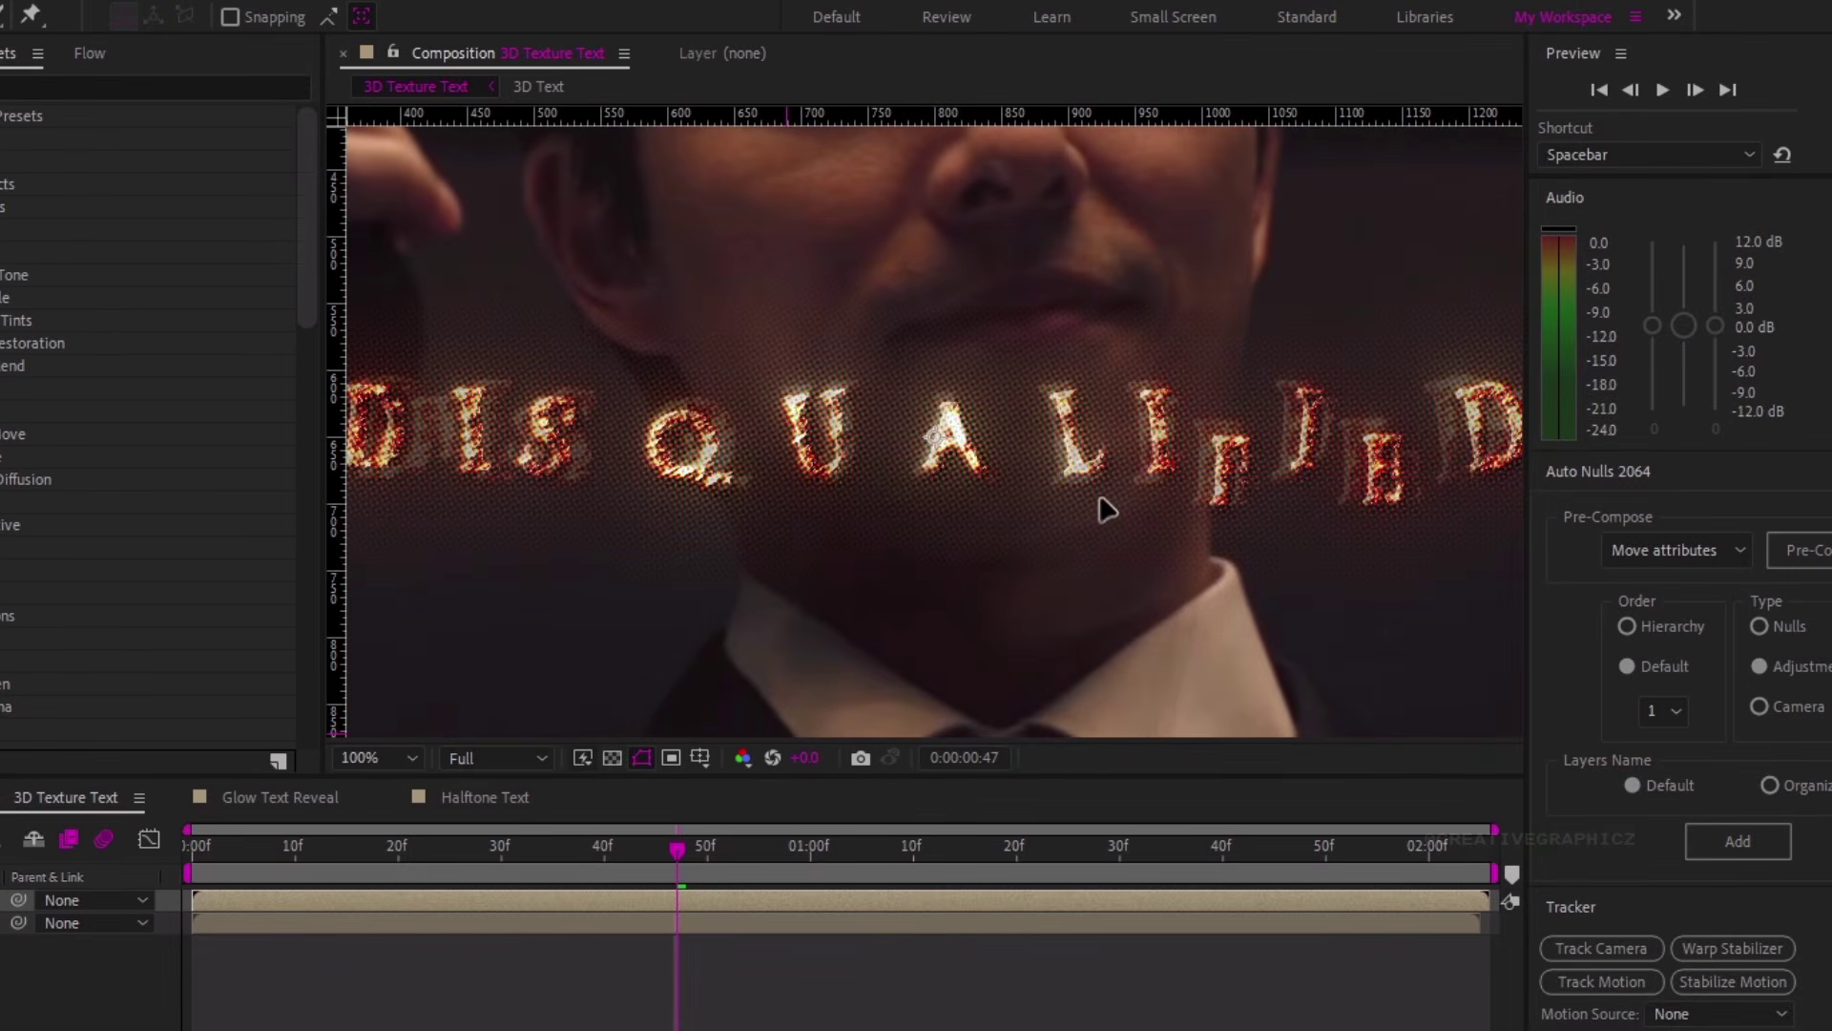
{"action": "scroll", "coordinate": [829, 589], "scroll_direction": "down", "scroll_amount": 2}
{"action": "key", "text": "space"}
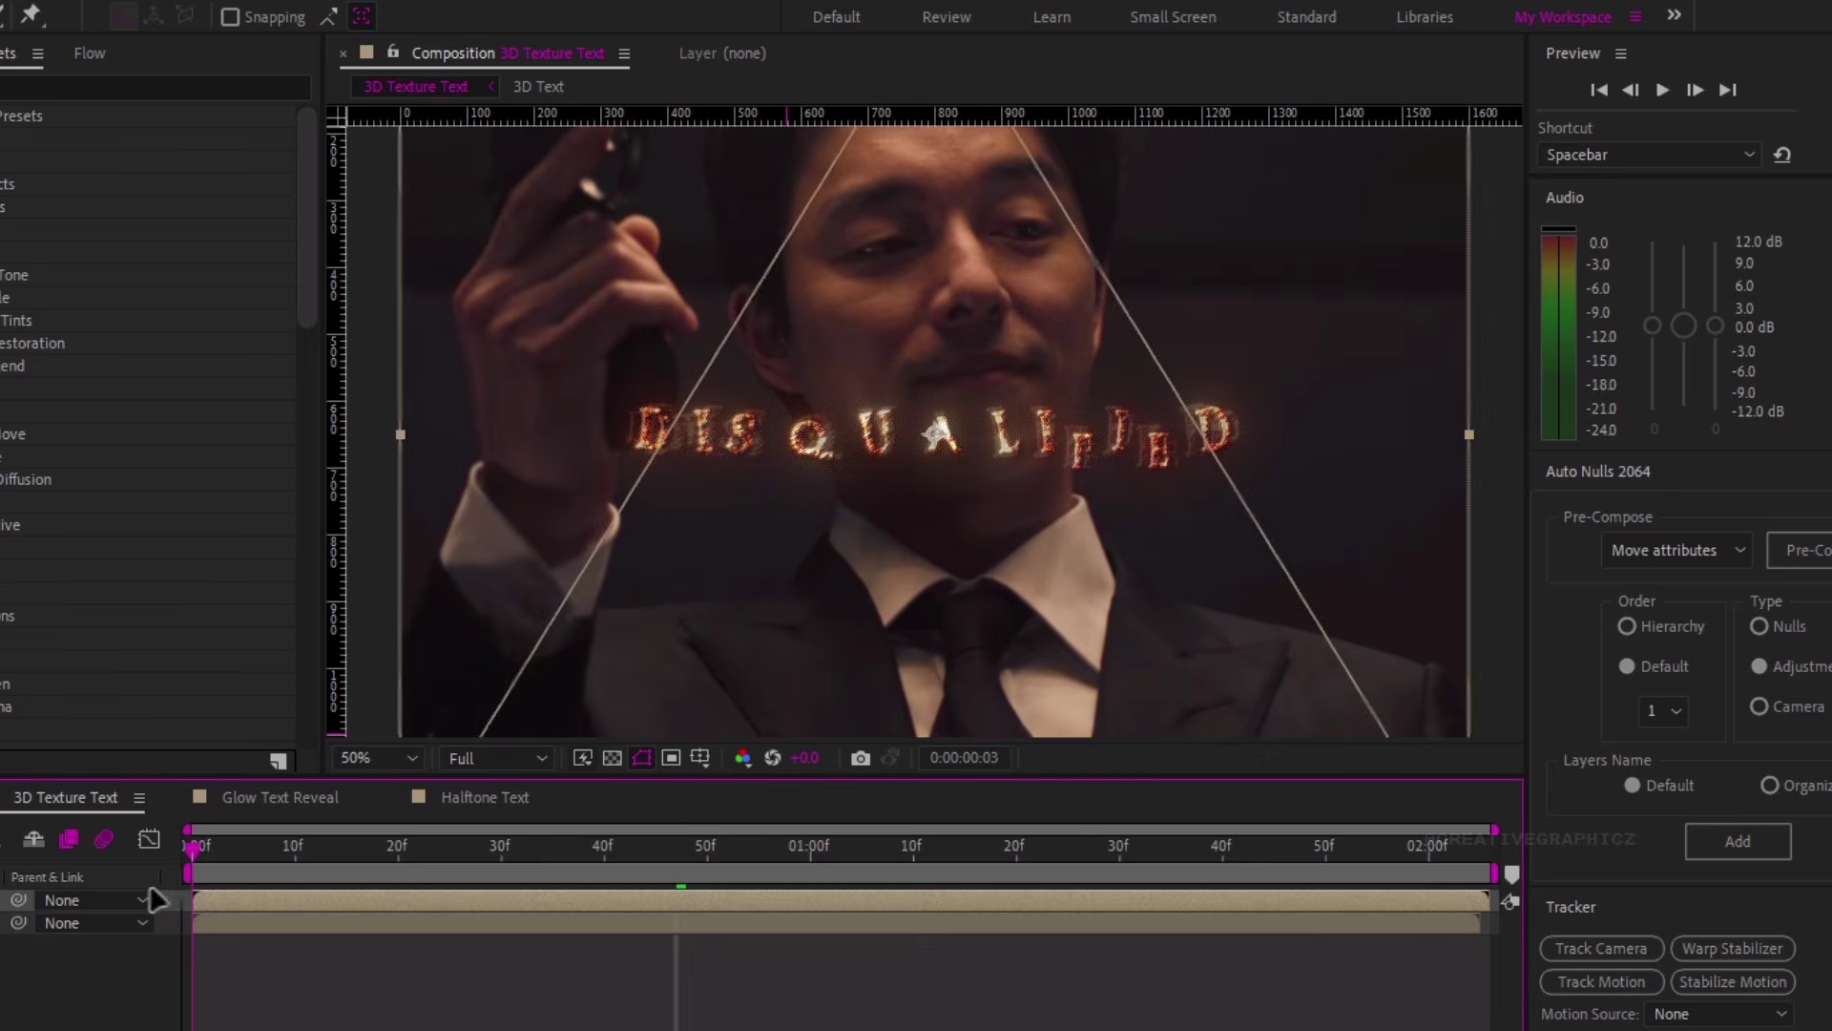